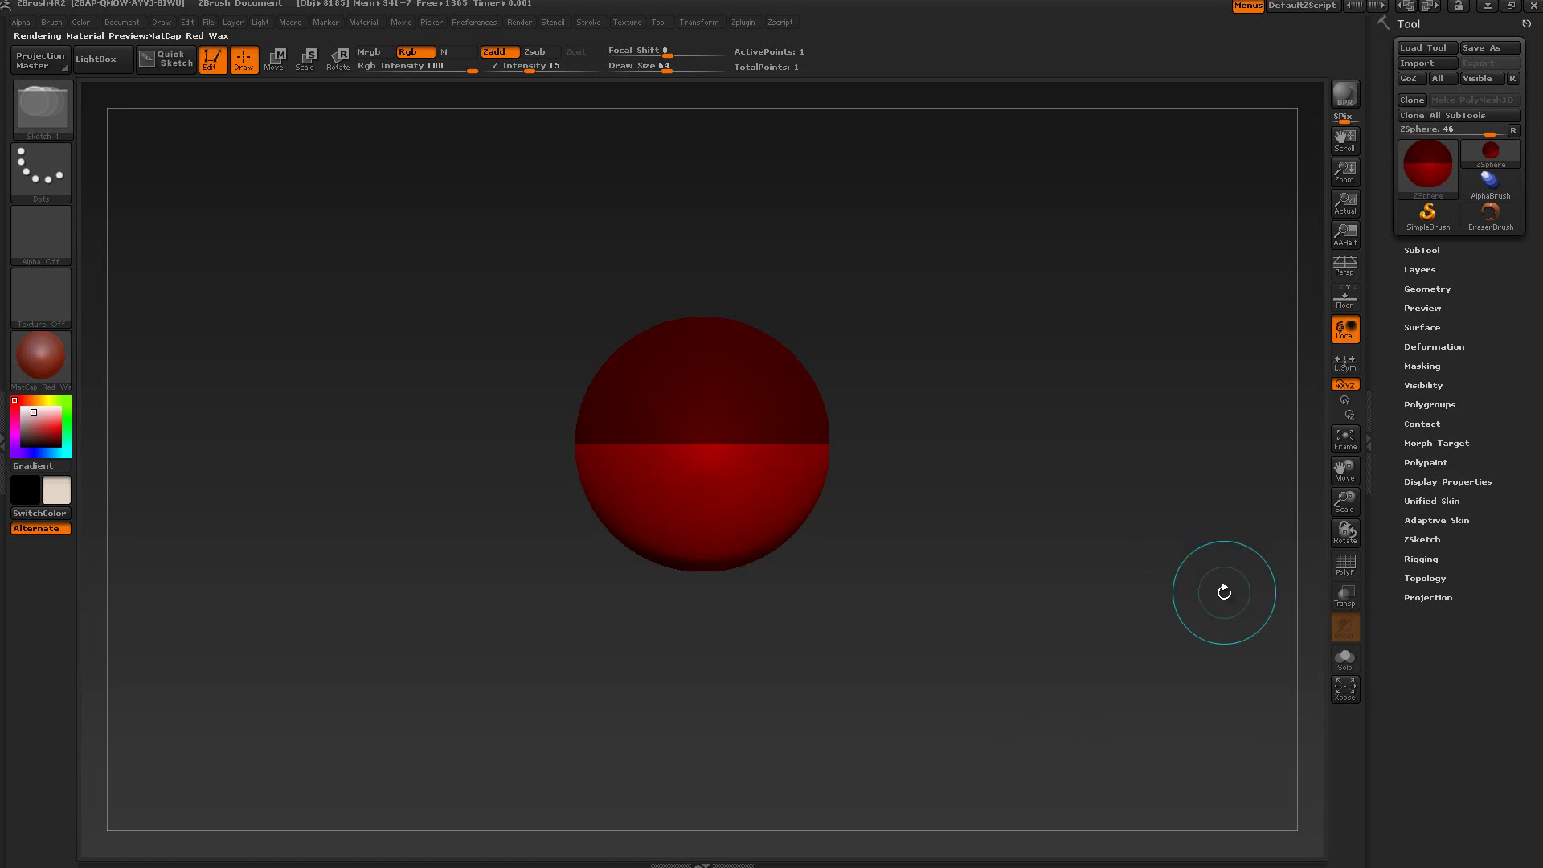
# Examine the ZSphere sketch brushes available in the brush library, such as Bulge and Sketch-25.
pyautogui.click(1414, 540)
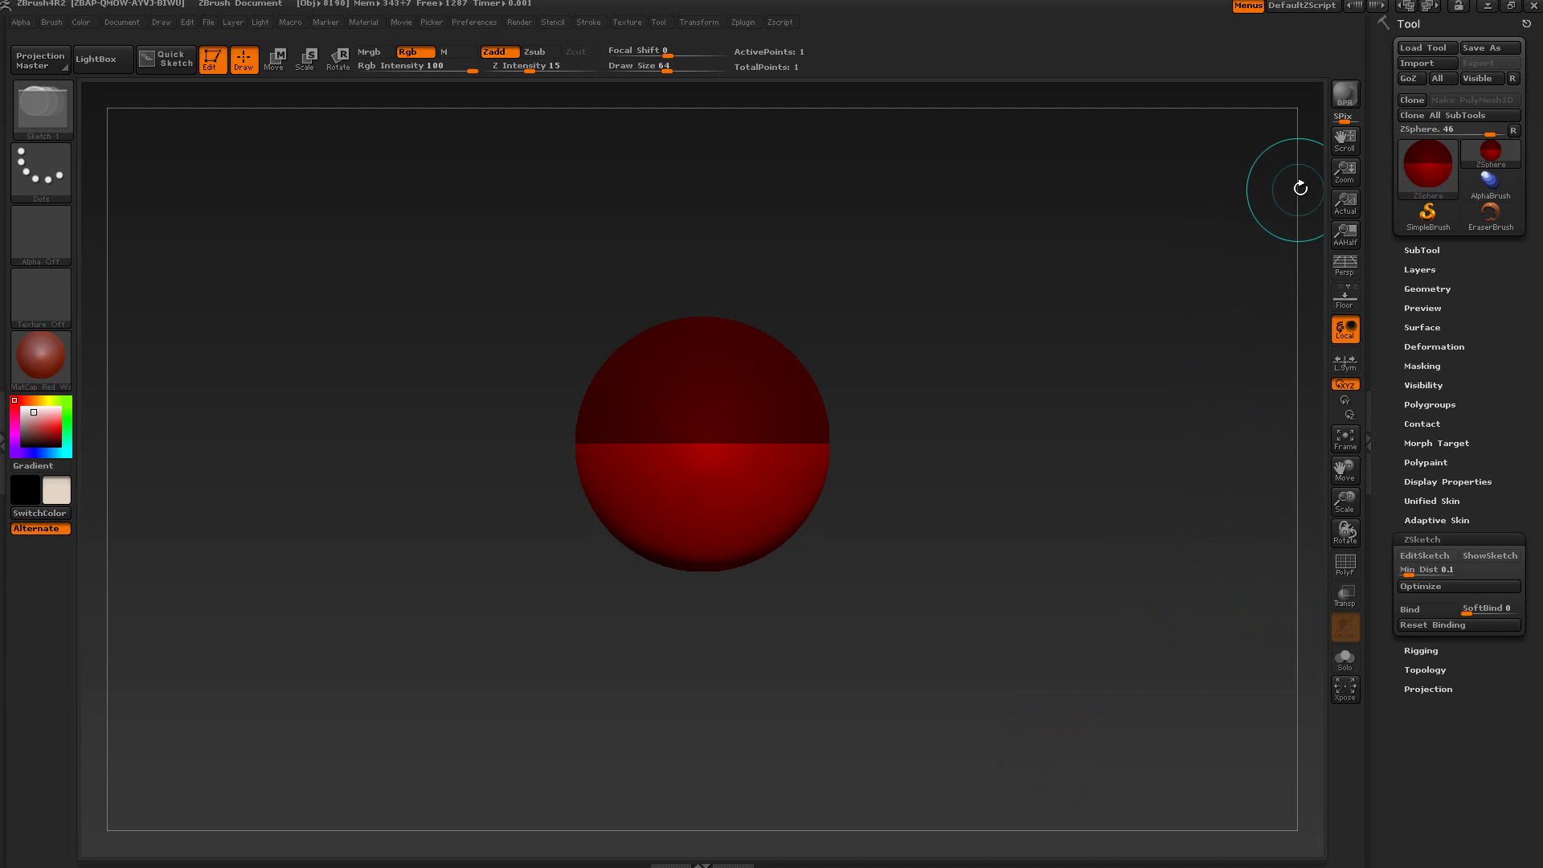
pyautogui.moveTo(1409, 173)
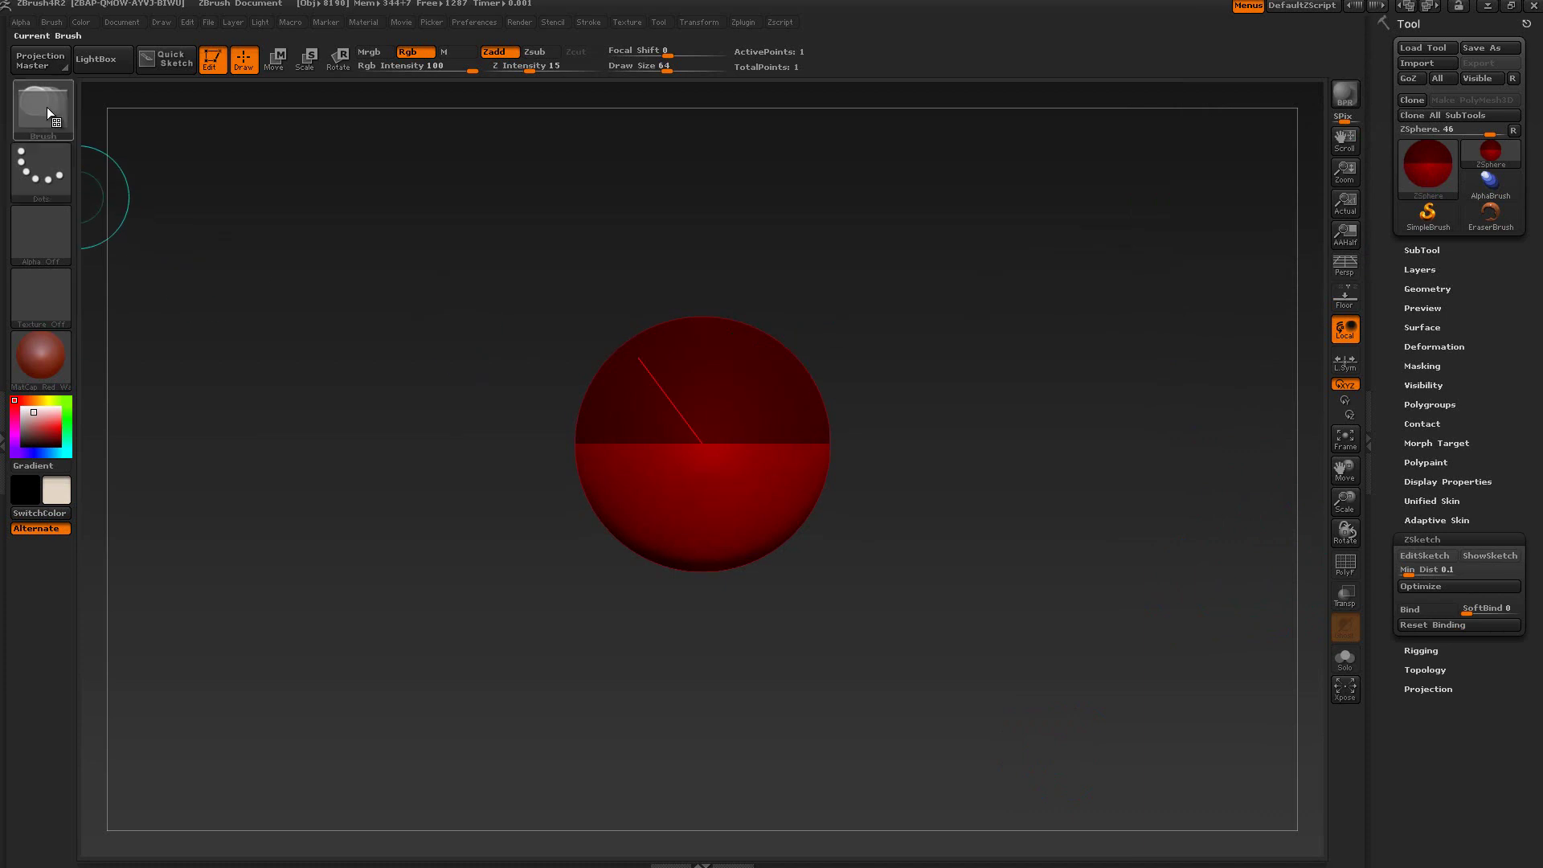
pyautogui.moveTo(46, 108)
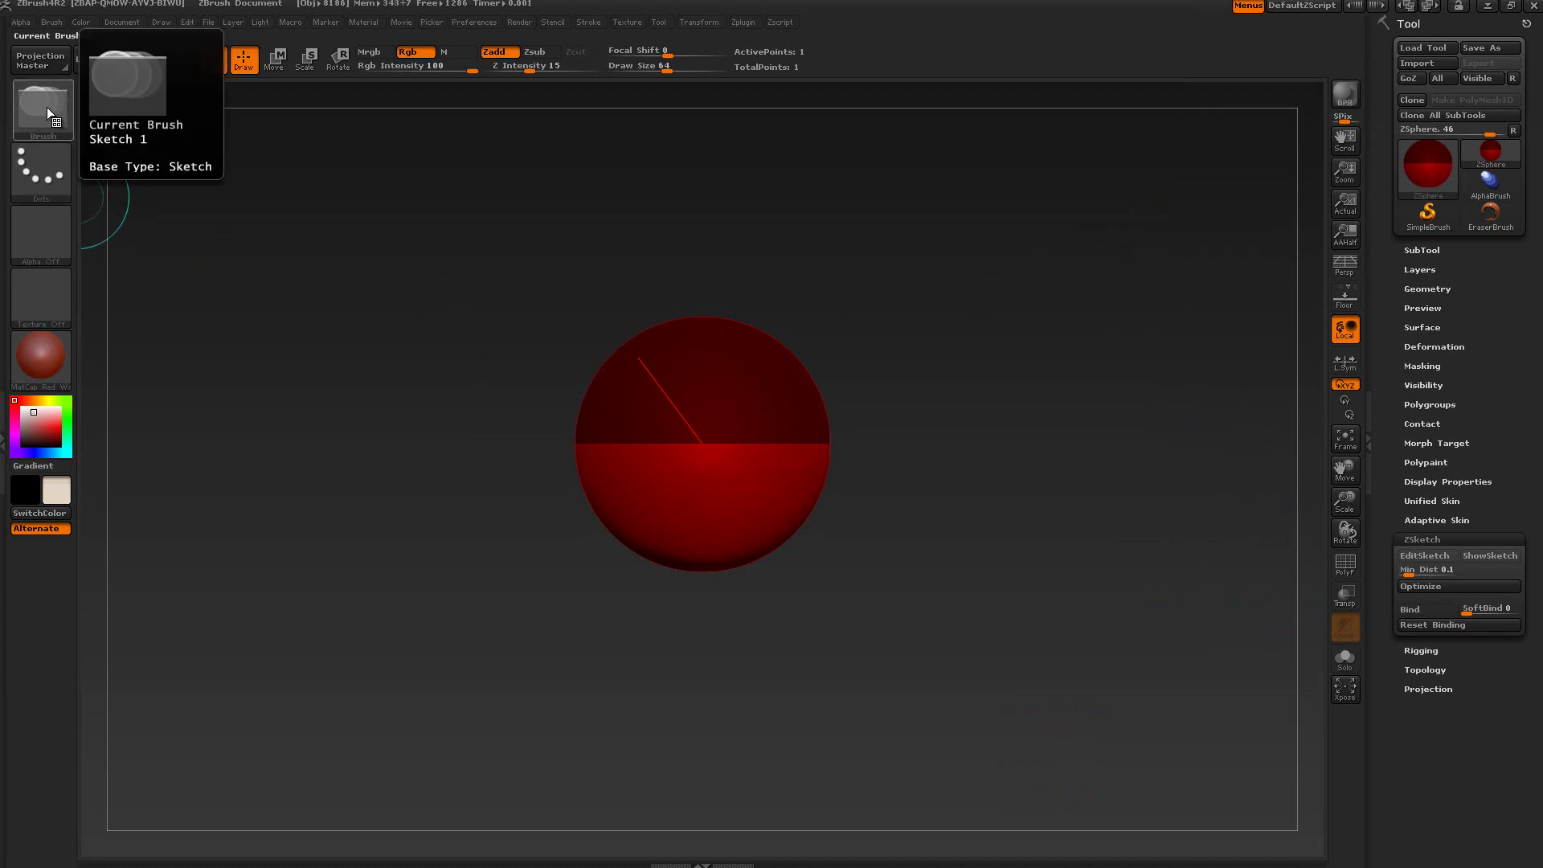
pyautogui.click(46, 107)
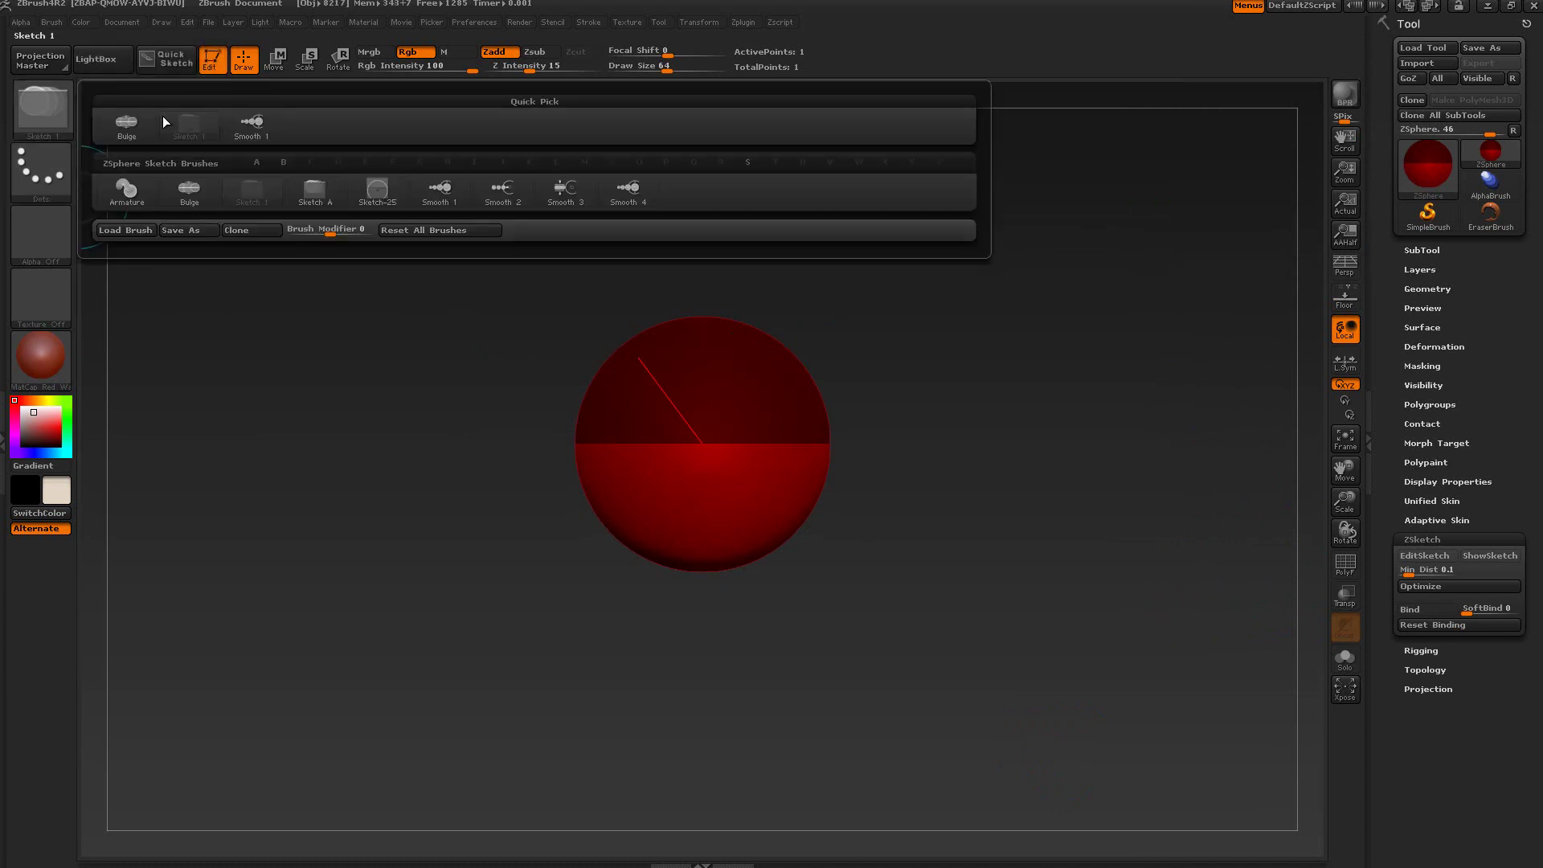
pyautogui.moveTo(131, 122)
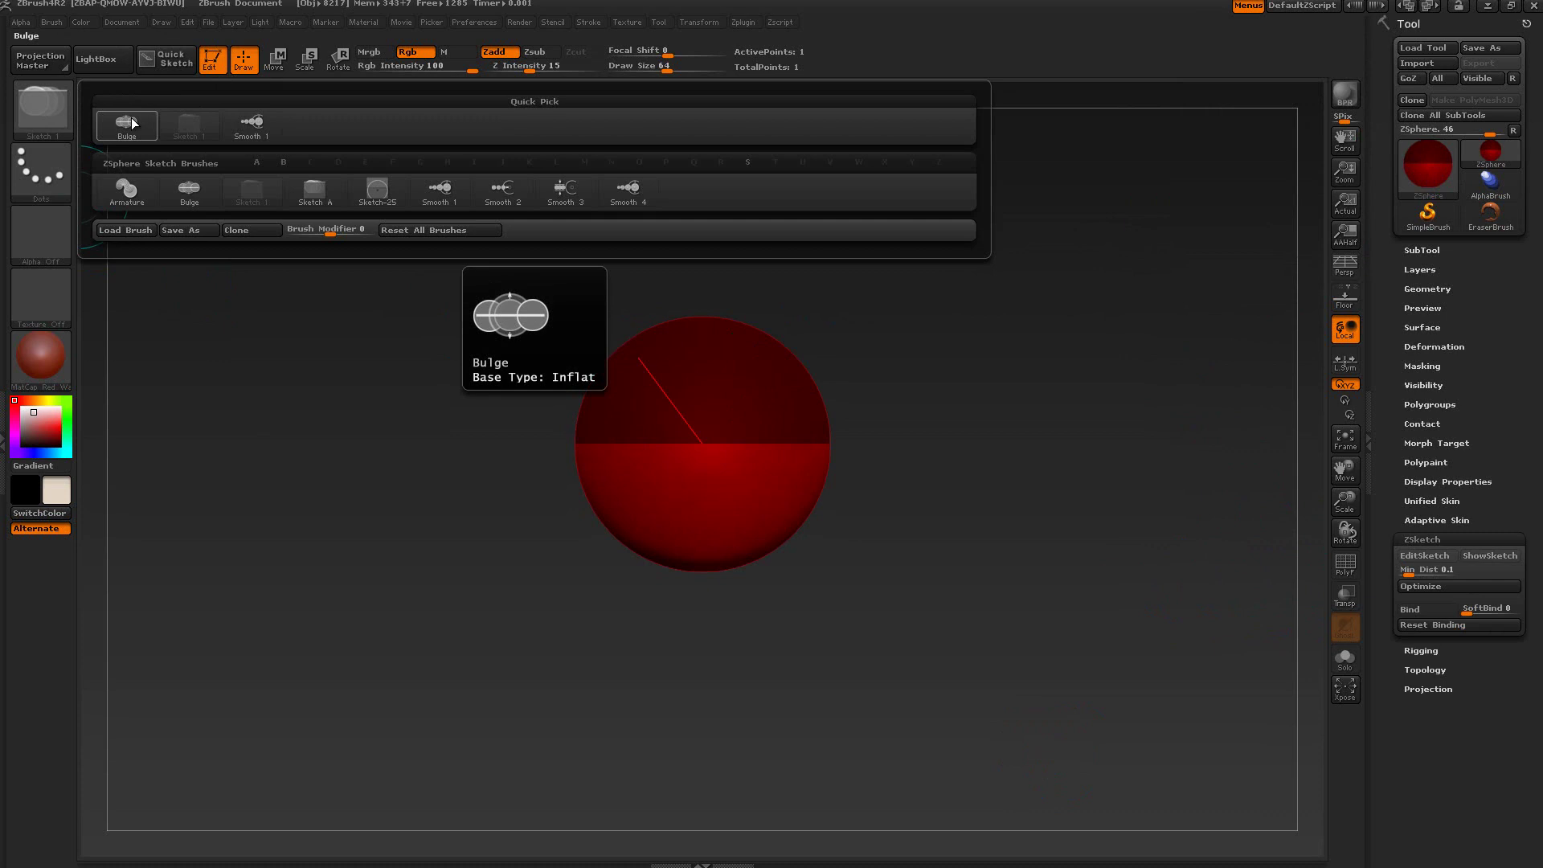
pyautogui.moveTo(381, 194)
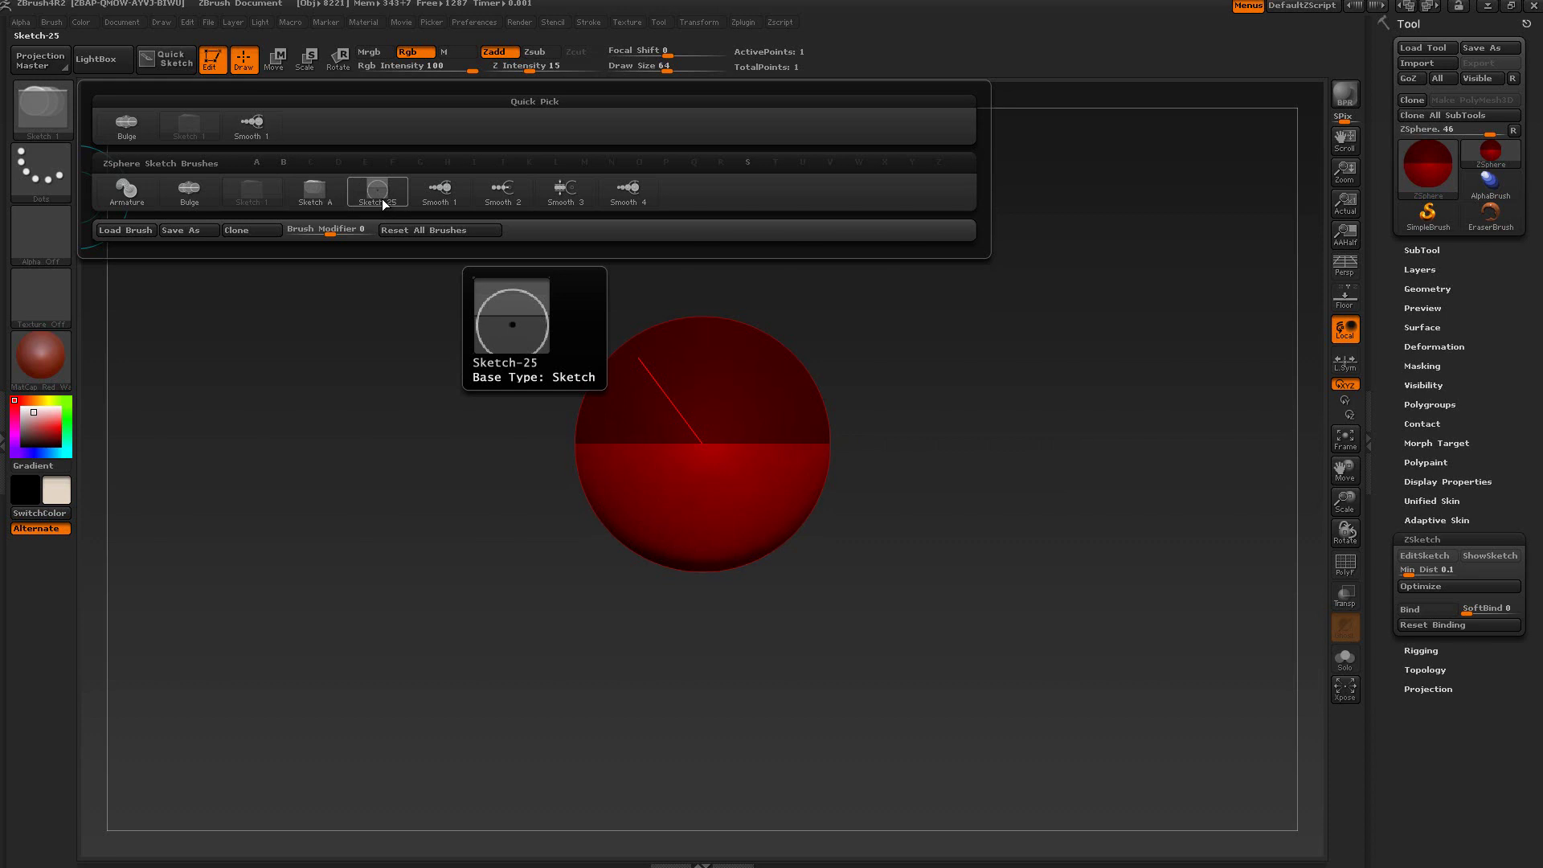
# Browse the ZSketch brush folder in LightBox to view the additional sketch brushes.
pyautogui.click(93, 55)
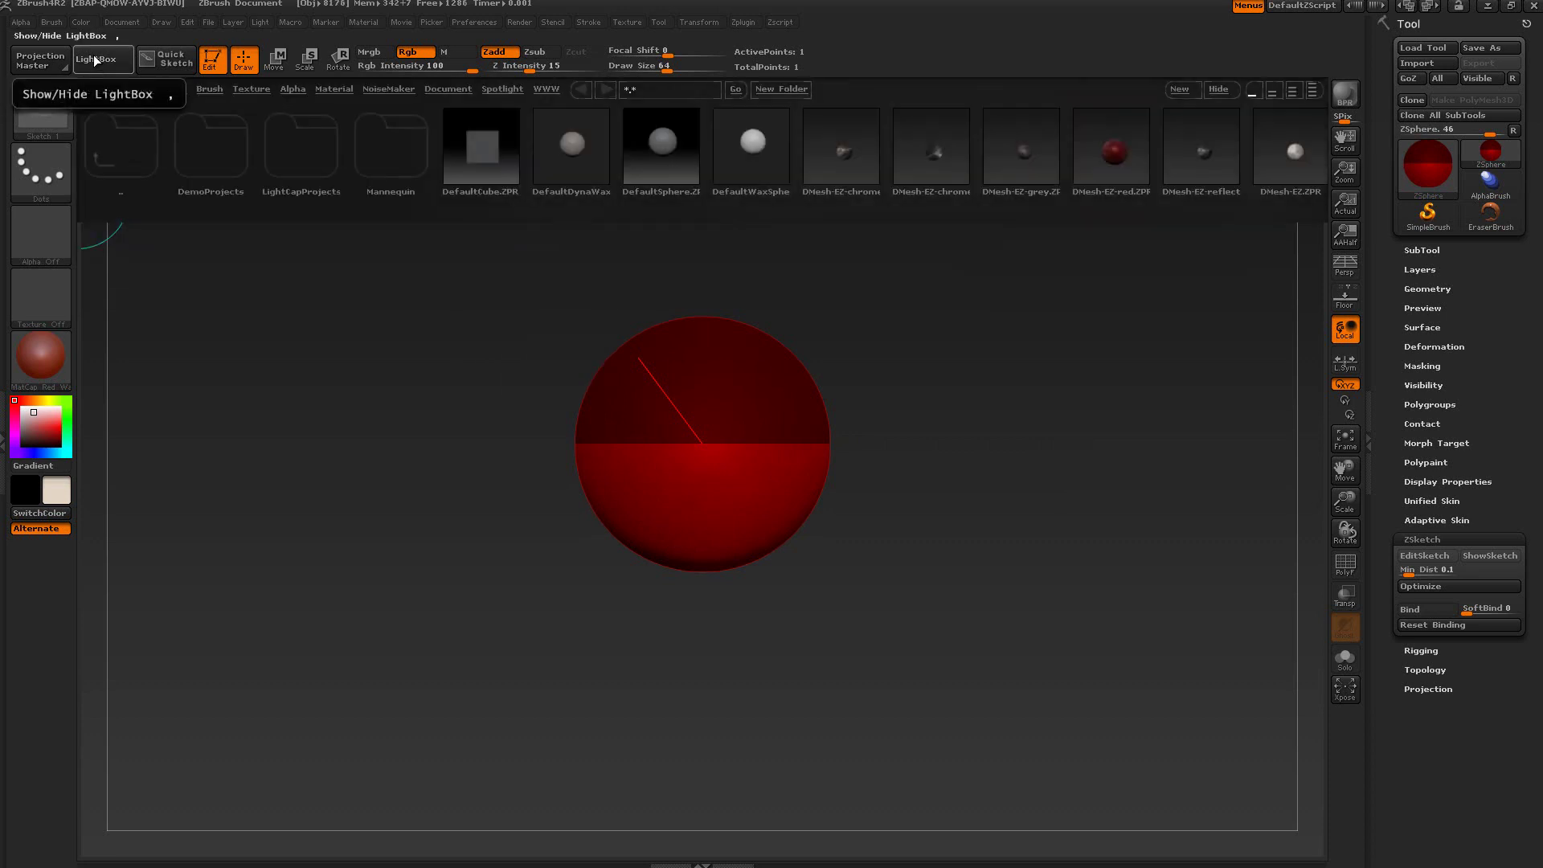
pyautogui.click(210, 89)
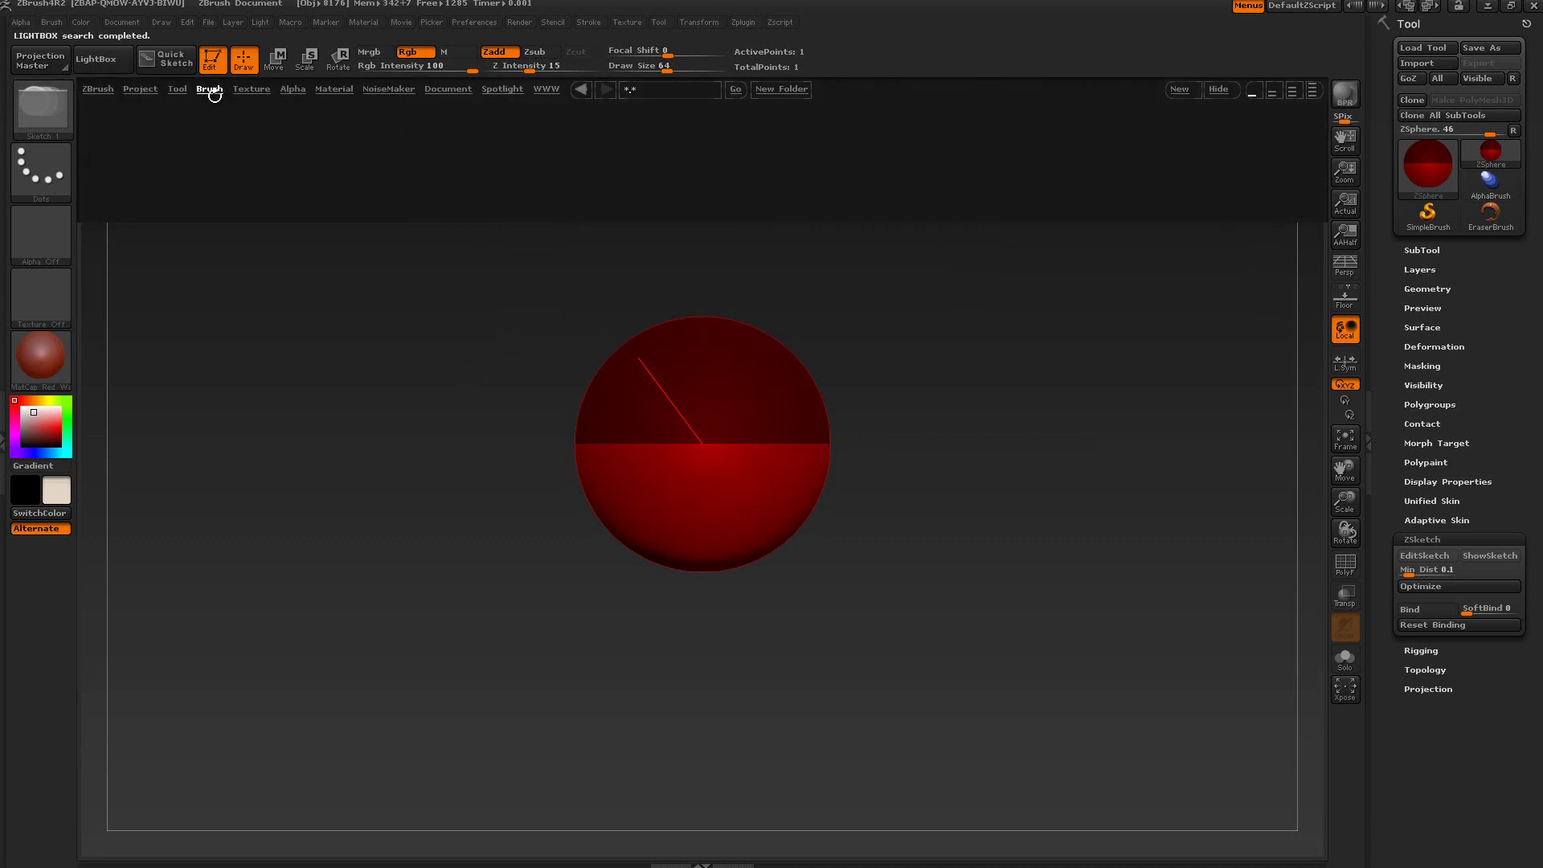
pyautogui.moveTo(1182, 139); pyautogui.dragTo(834, 143)
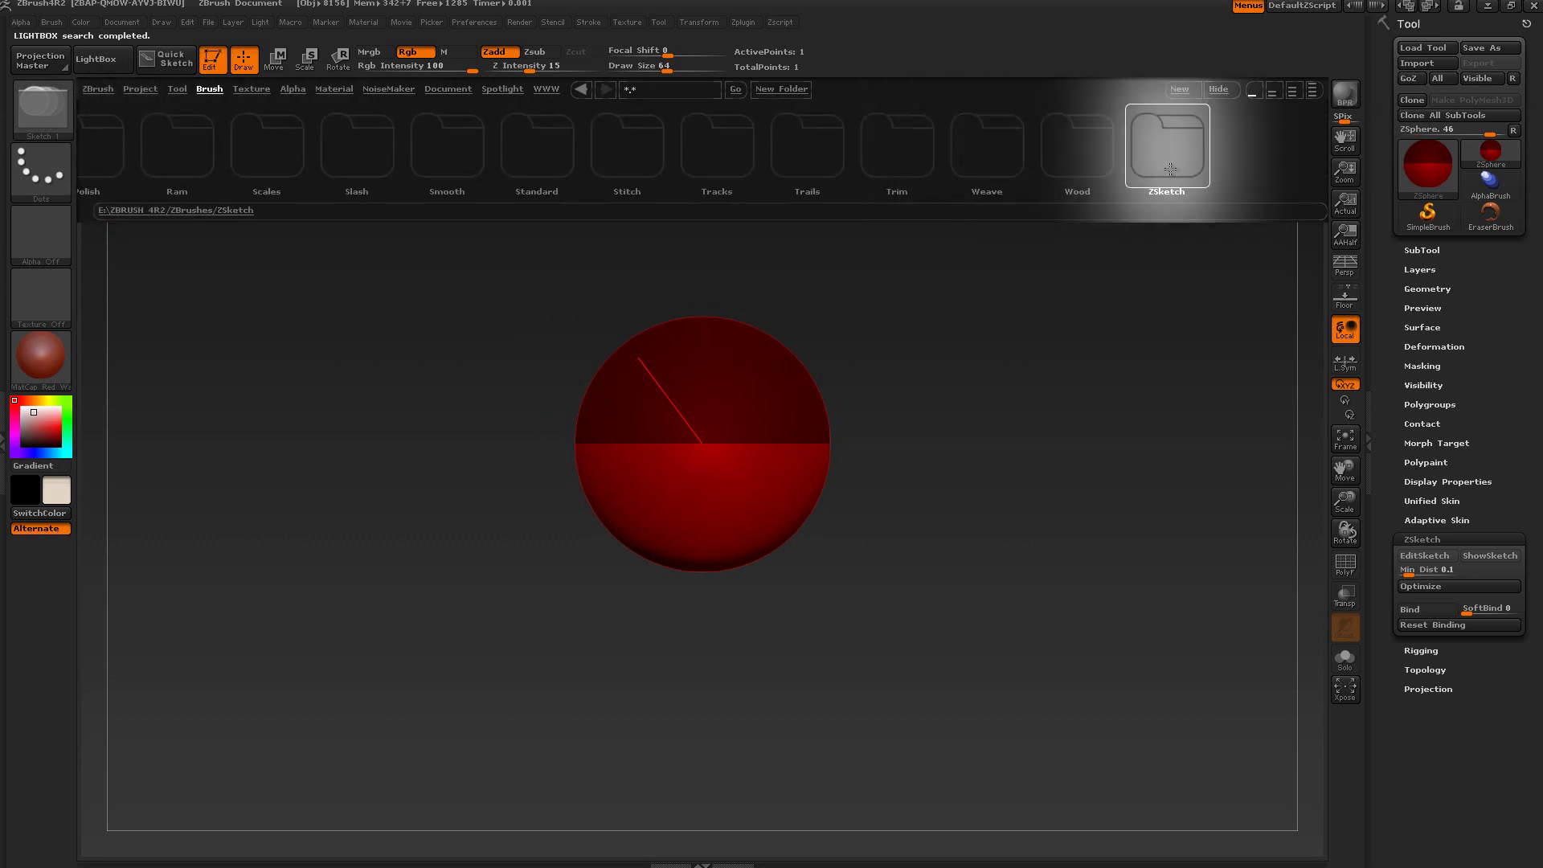
pyautogui.click(1170, 169)
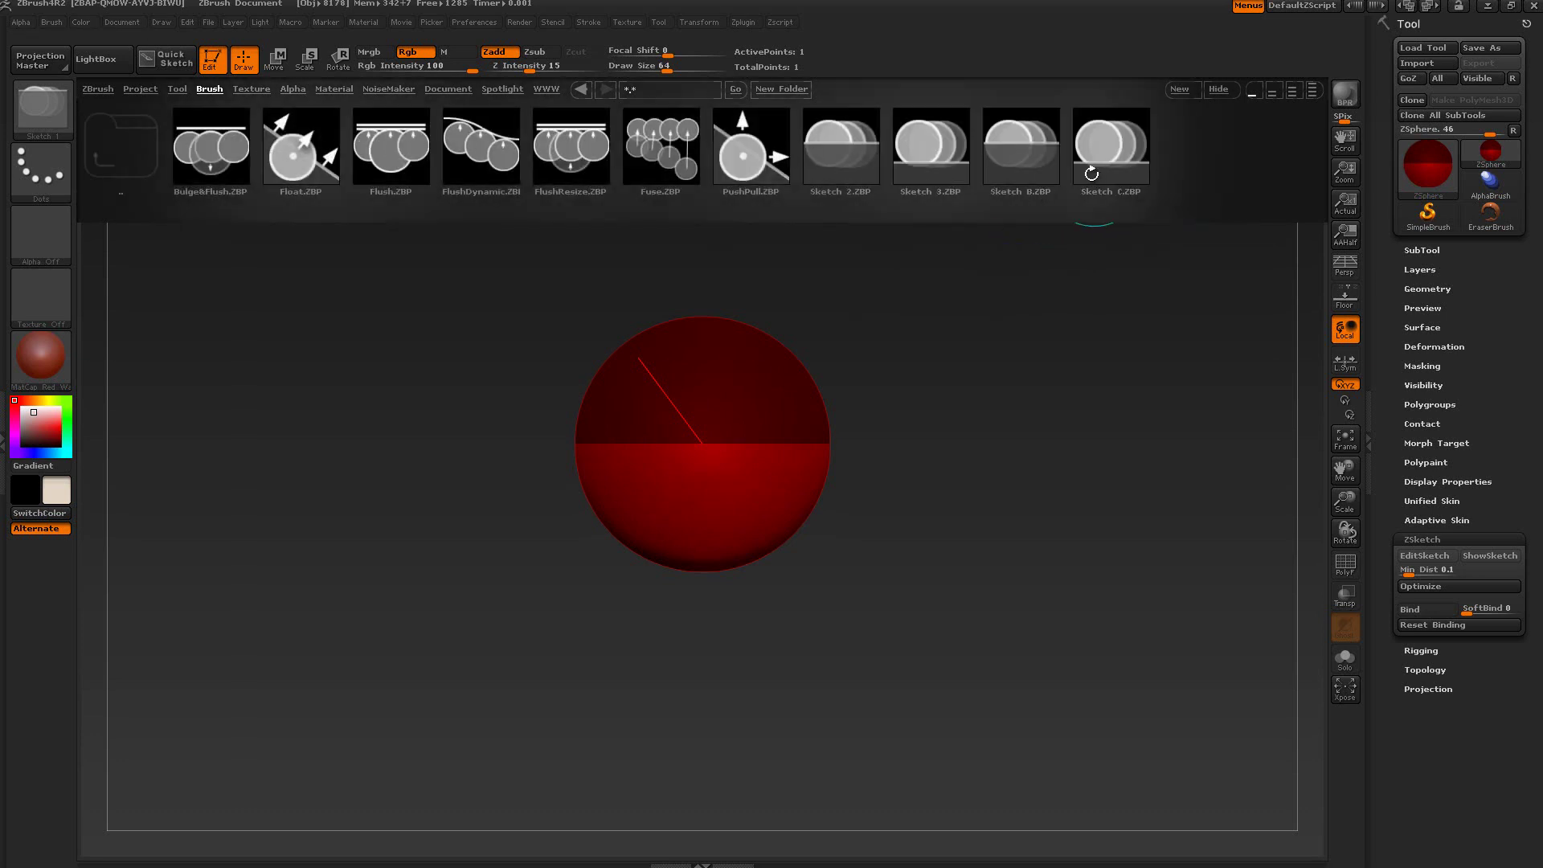
pyautogui.click(94, 59)
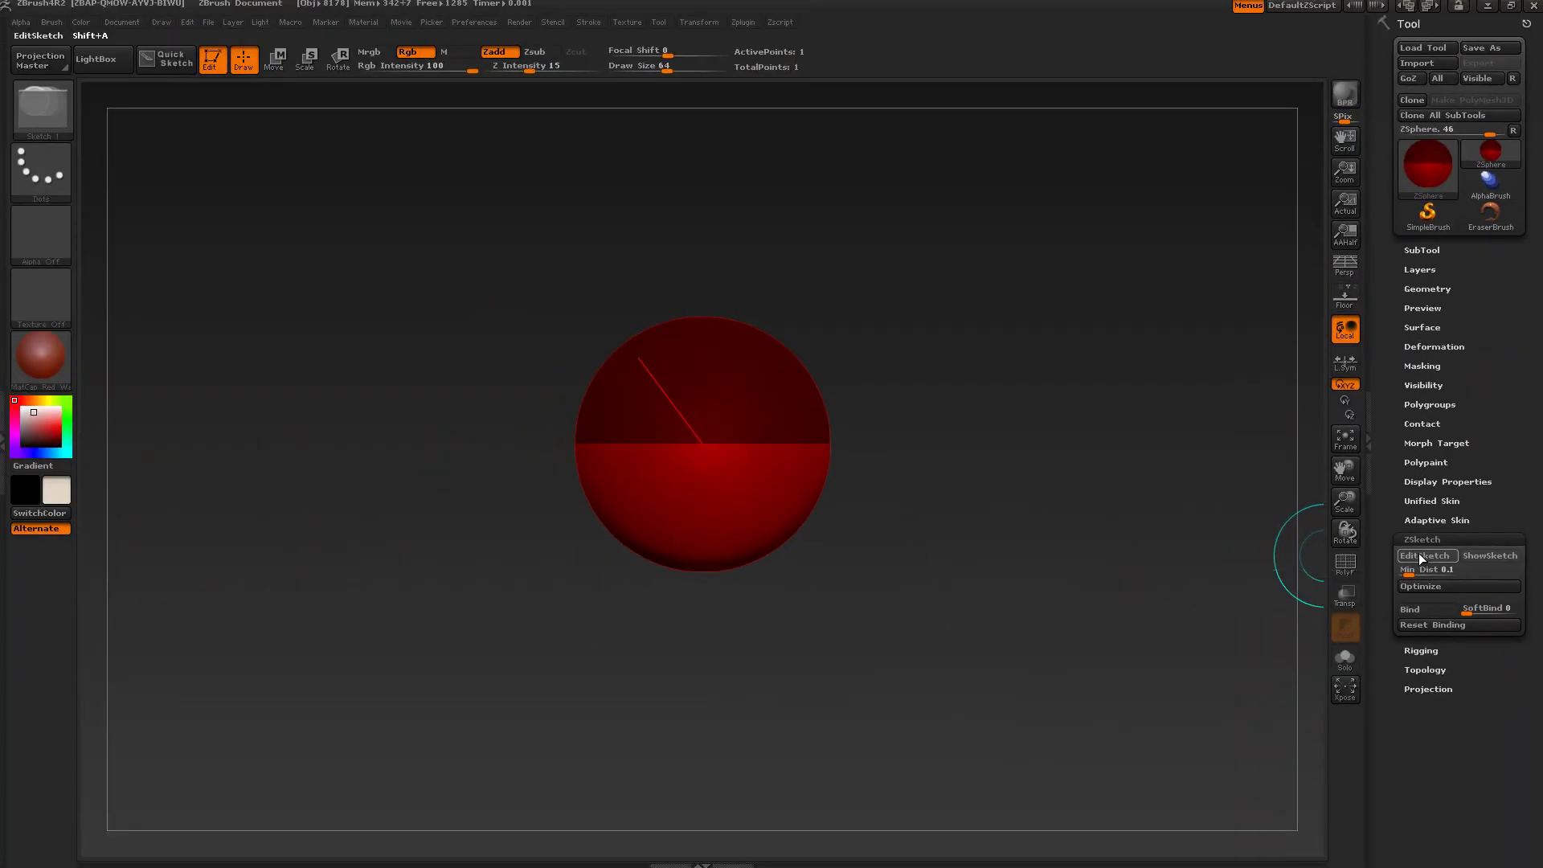
# Enable EditSketch on the ZSphere and apply the SketchShaded material.
pyautogui.click(1422, 556)
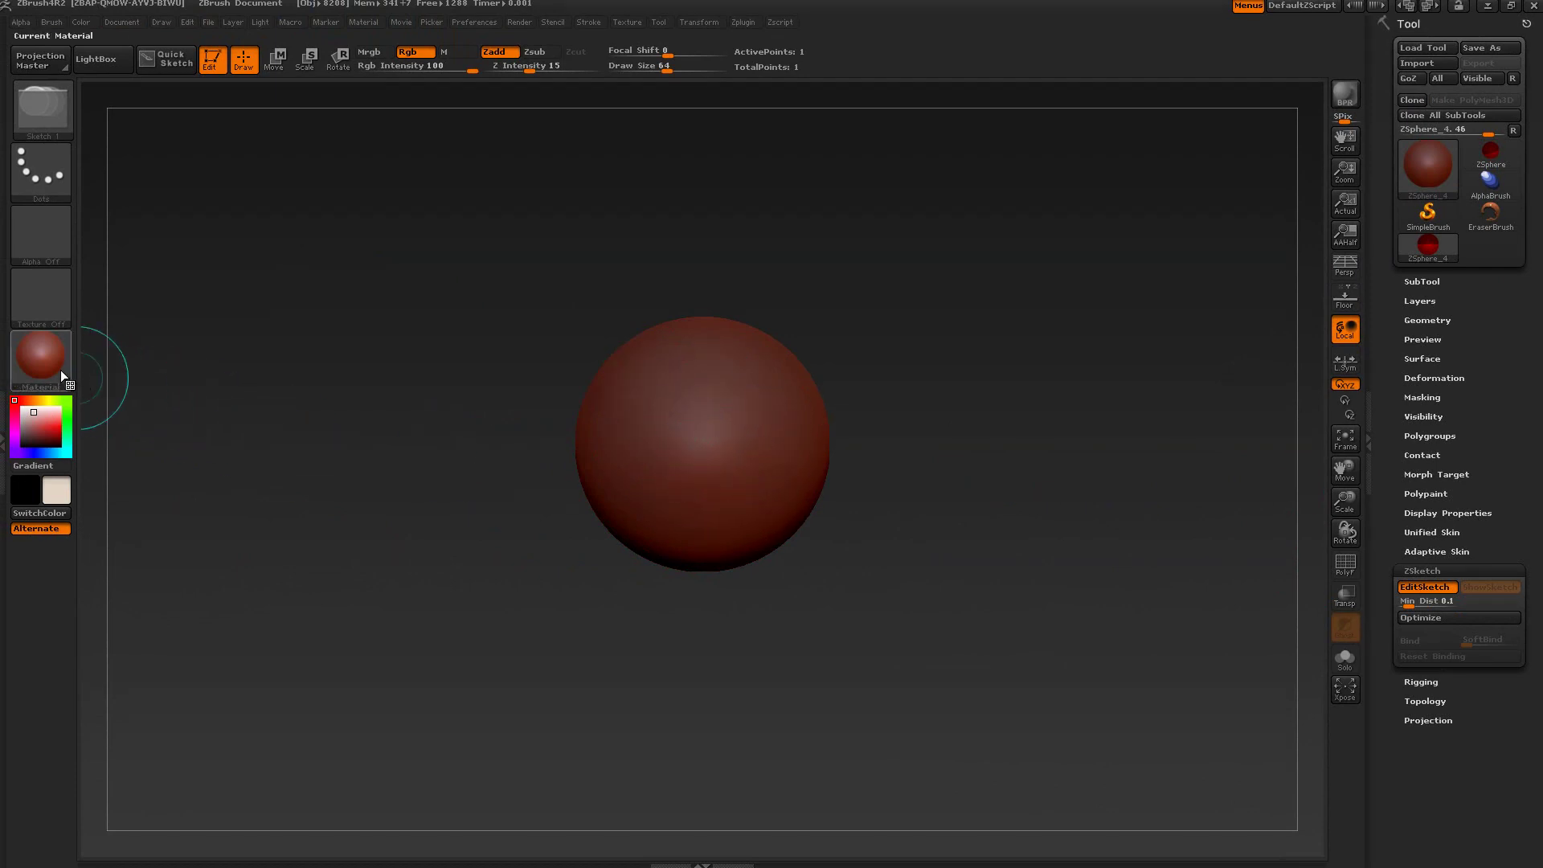
pyautogui.click(41, 357)
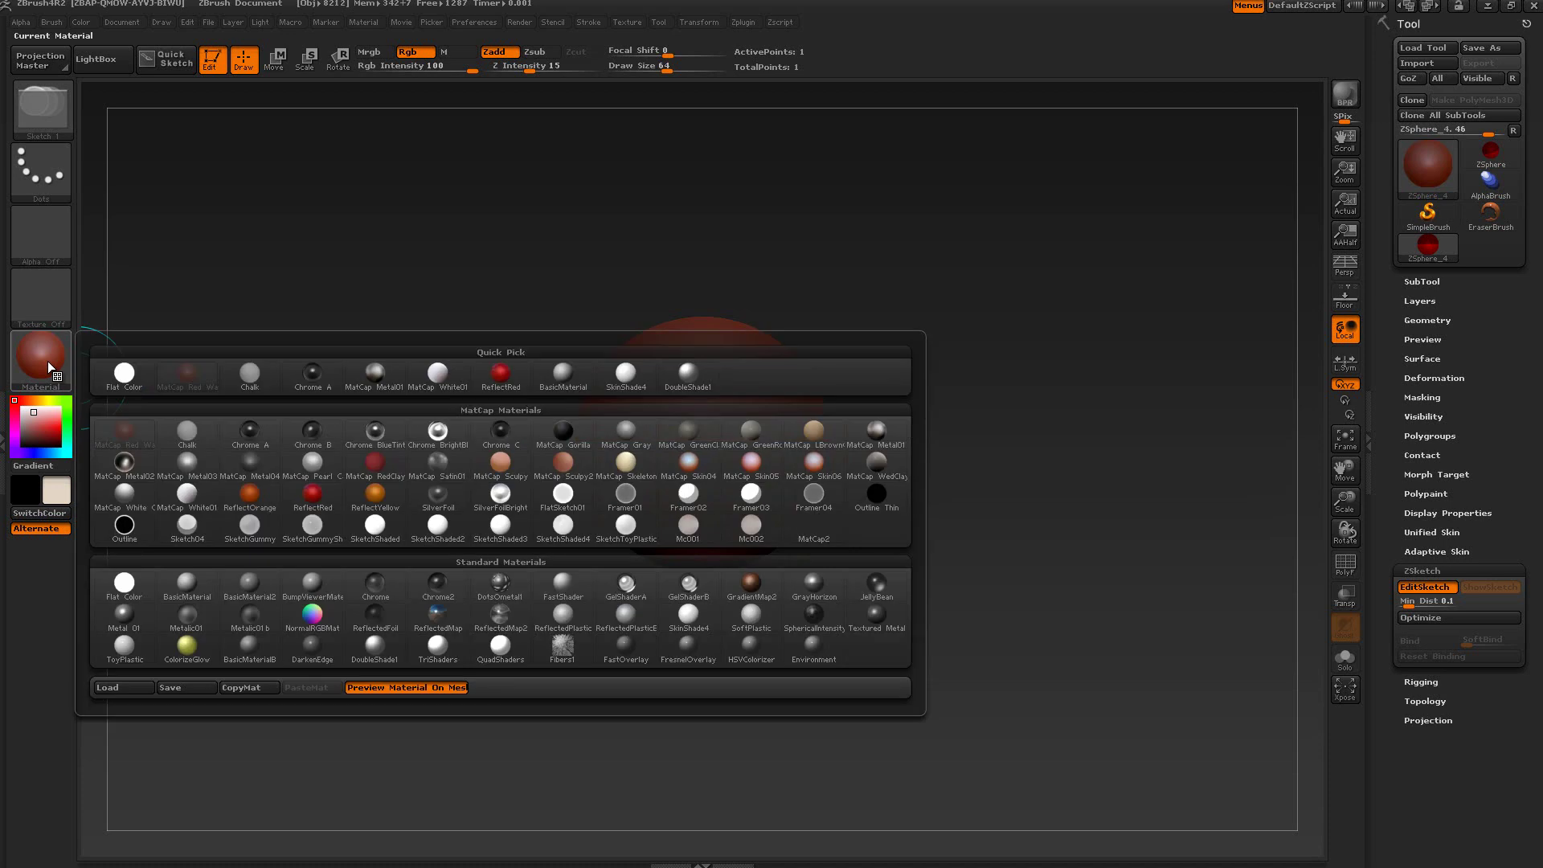
pyautogui.moveTo(272, 523)
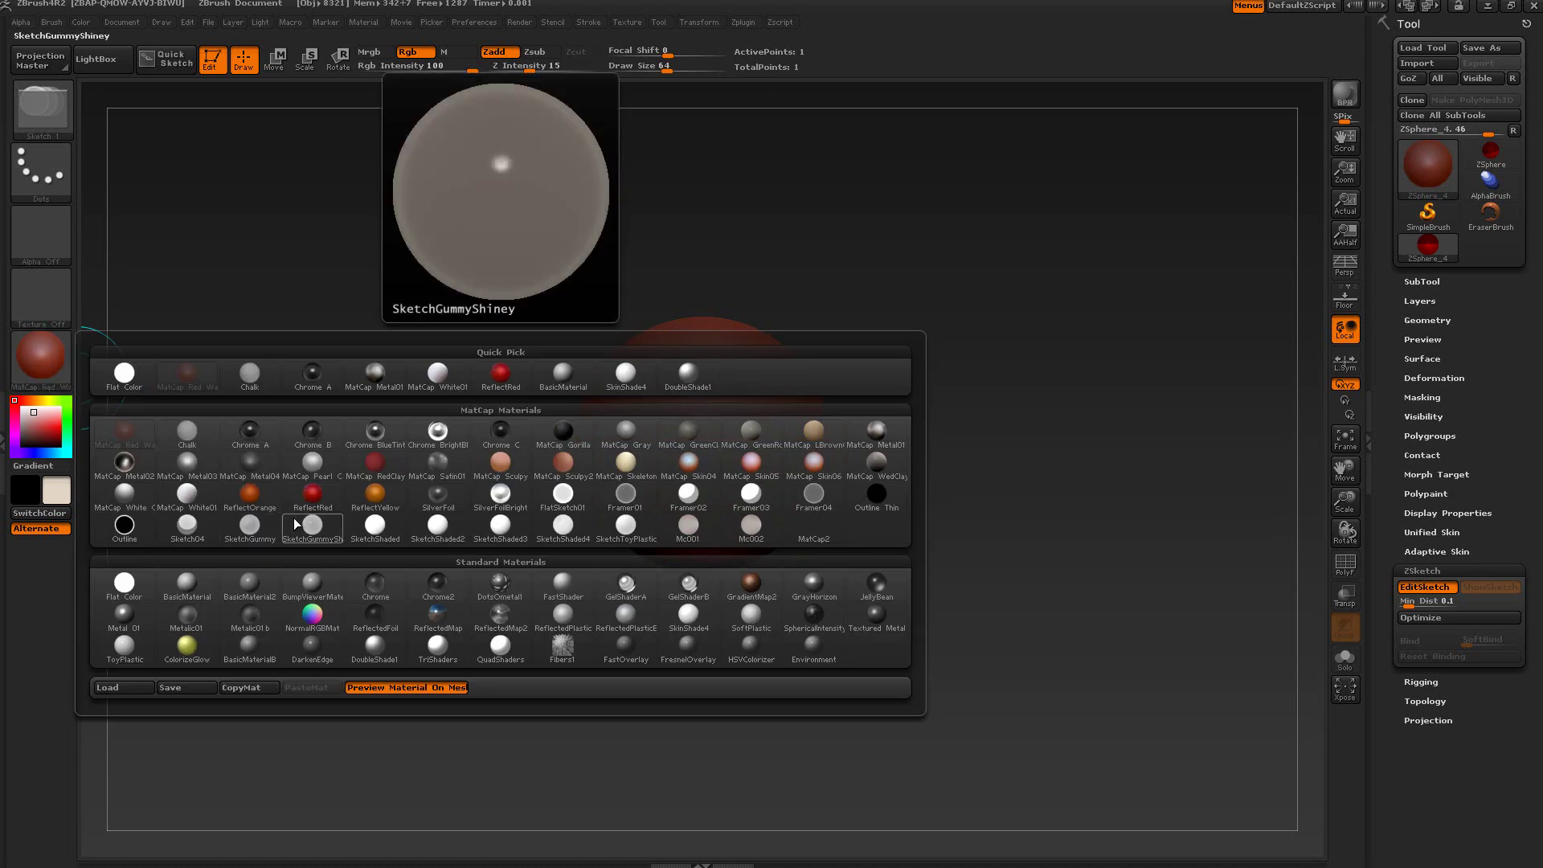
pyautogui.click(385, 526)
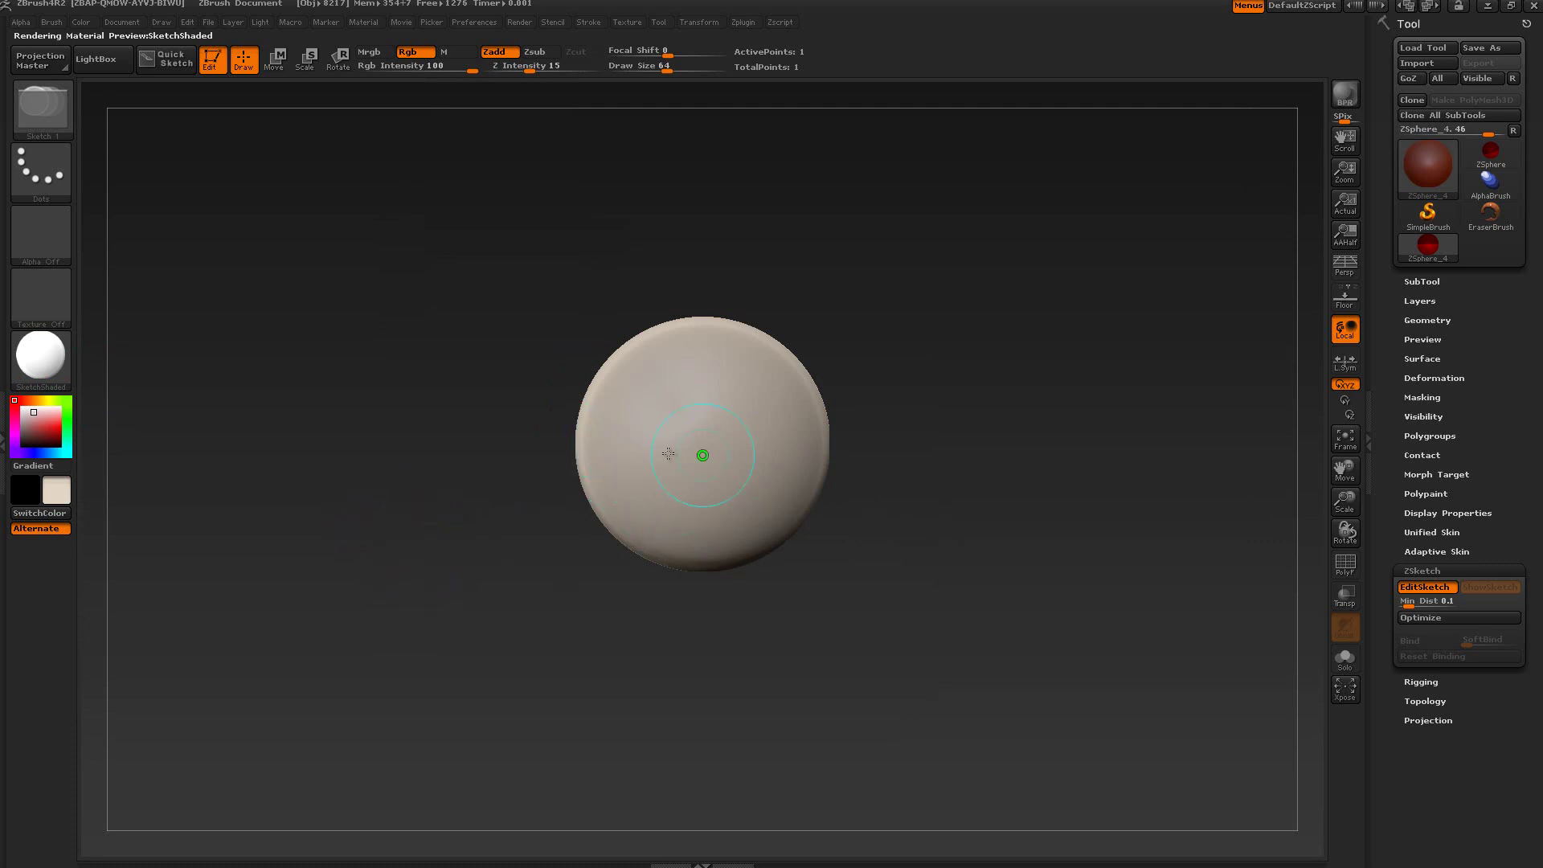
# Sketch a horizontal band across the sphere's middle at draw size 64 and try a second band above it at draw size 36.
pyautogui.moveTo(608, 452); pyautogui.dragTo(794, 453)
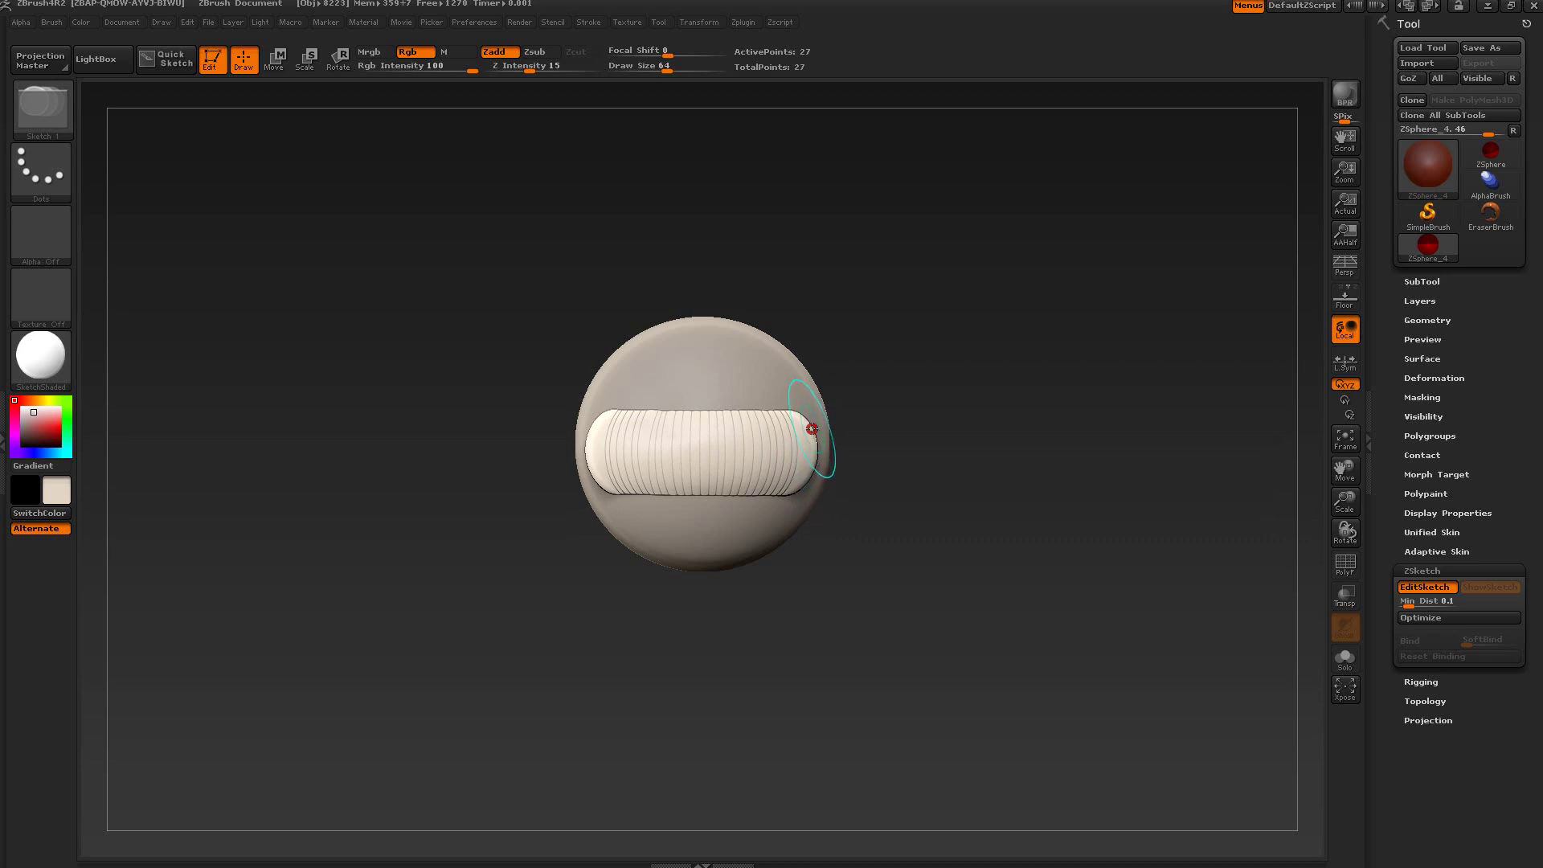
pyautogui.moveTo(667, 69); pyautogui.dragTo(643, 69)
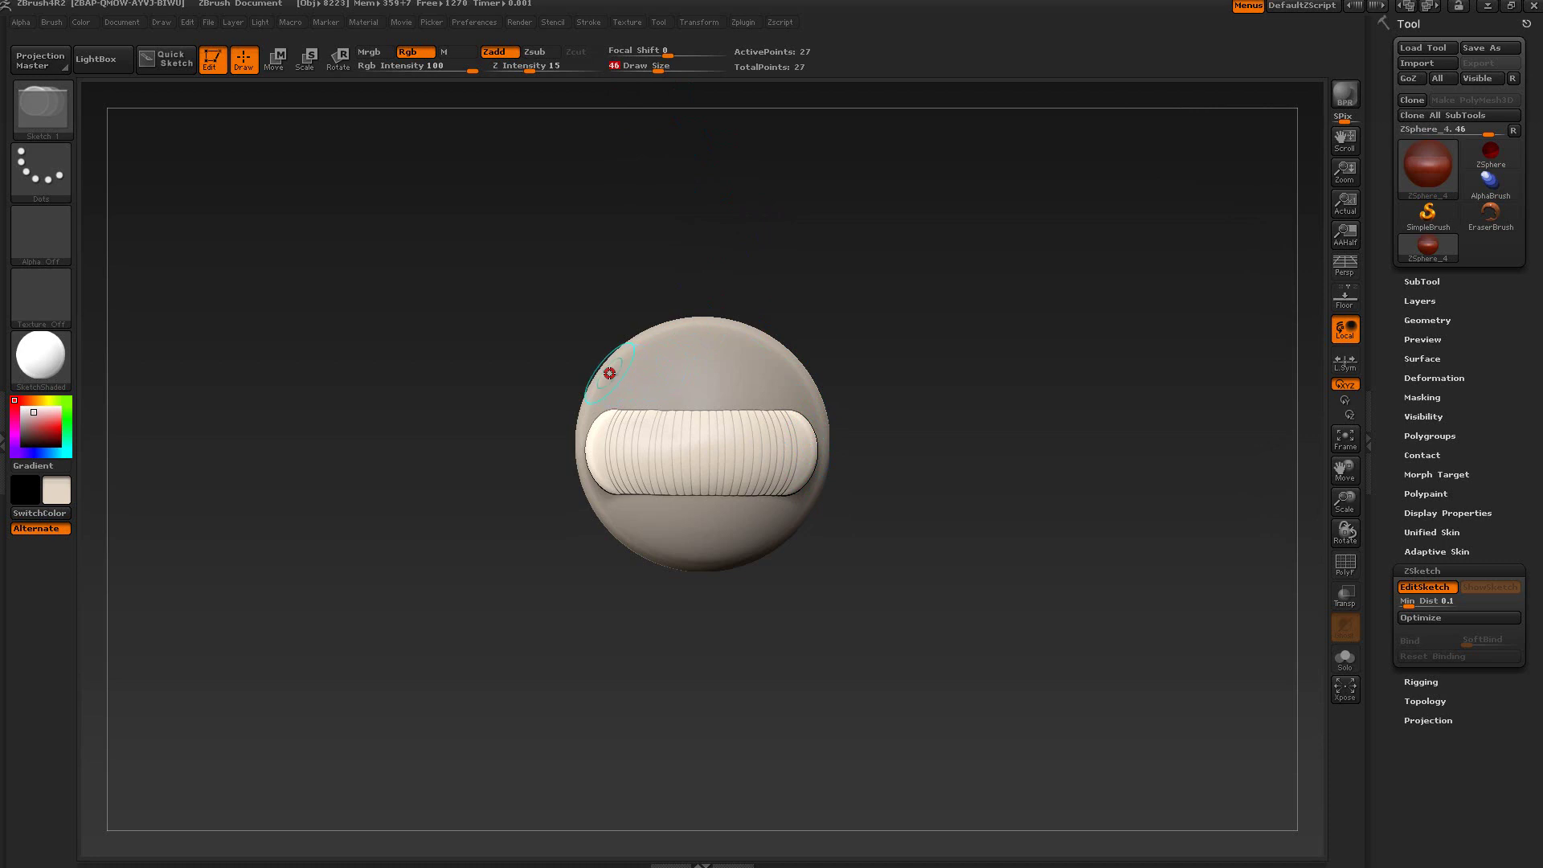
pyautogui.moveTo(657, 69); pyautogui.dragTo(652, 69)
pyautogui.moveTo(636, 370); pyautogui.dragTo(798, 379)
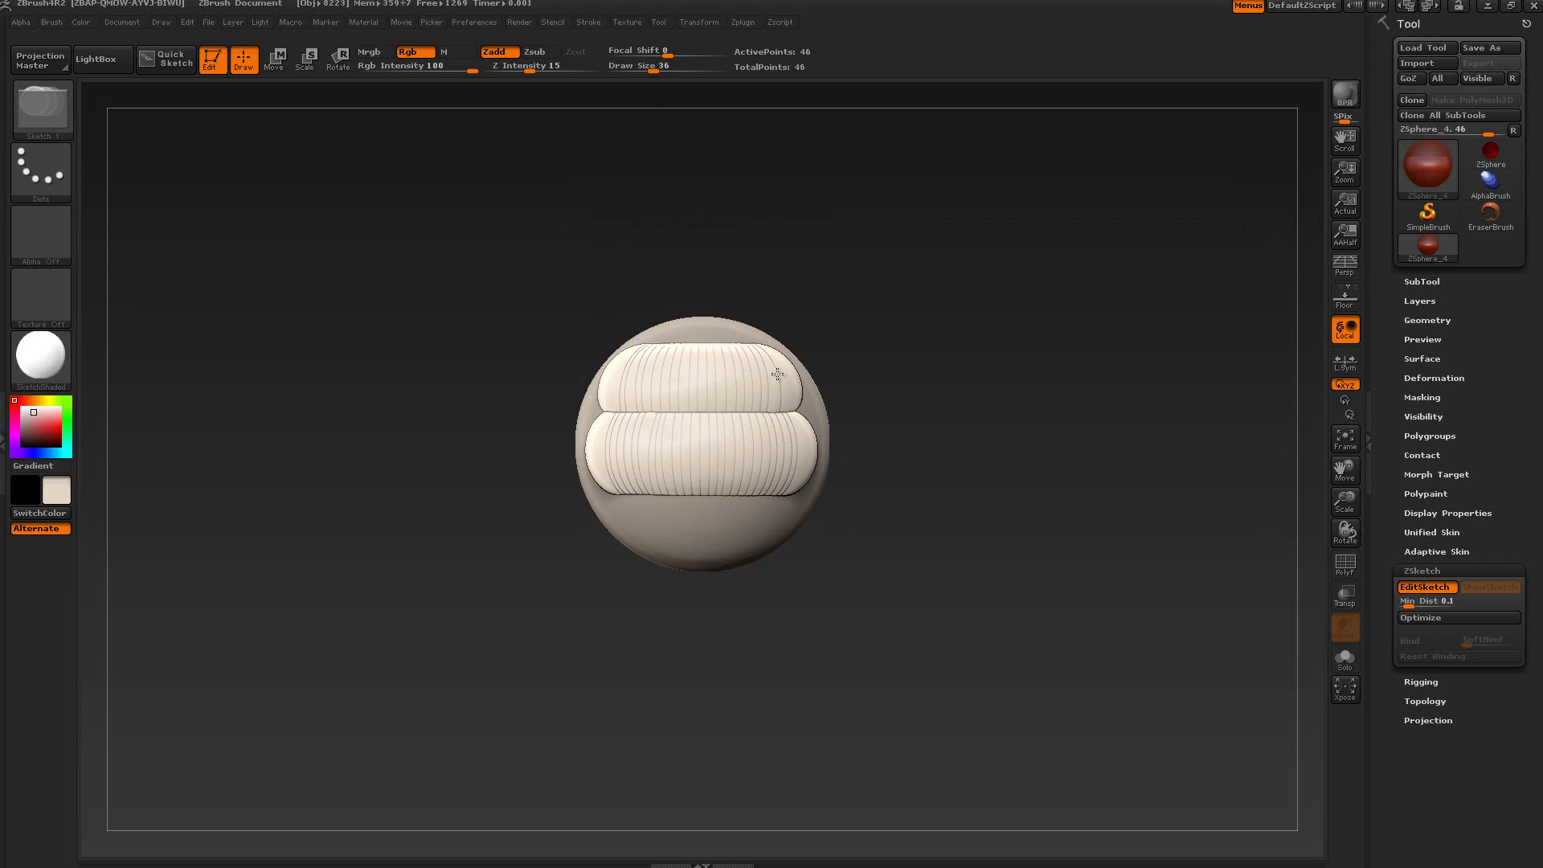
pyautogui.press('ctrl')
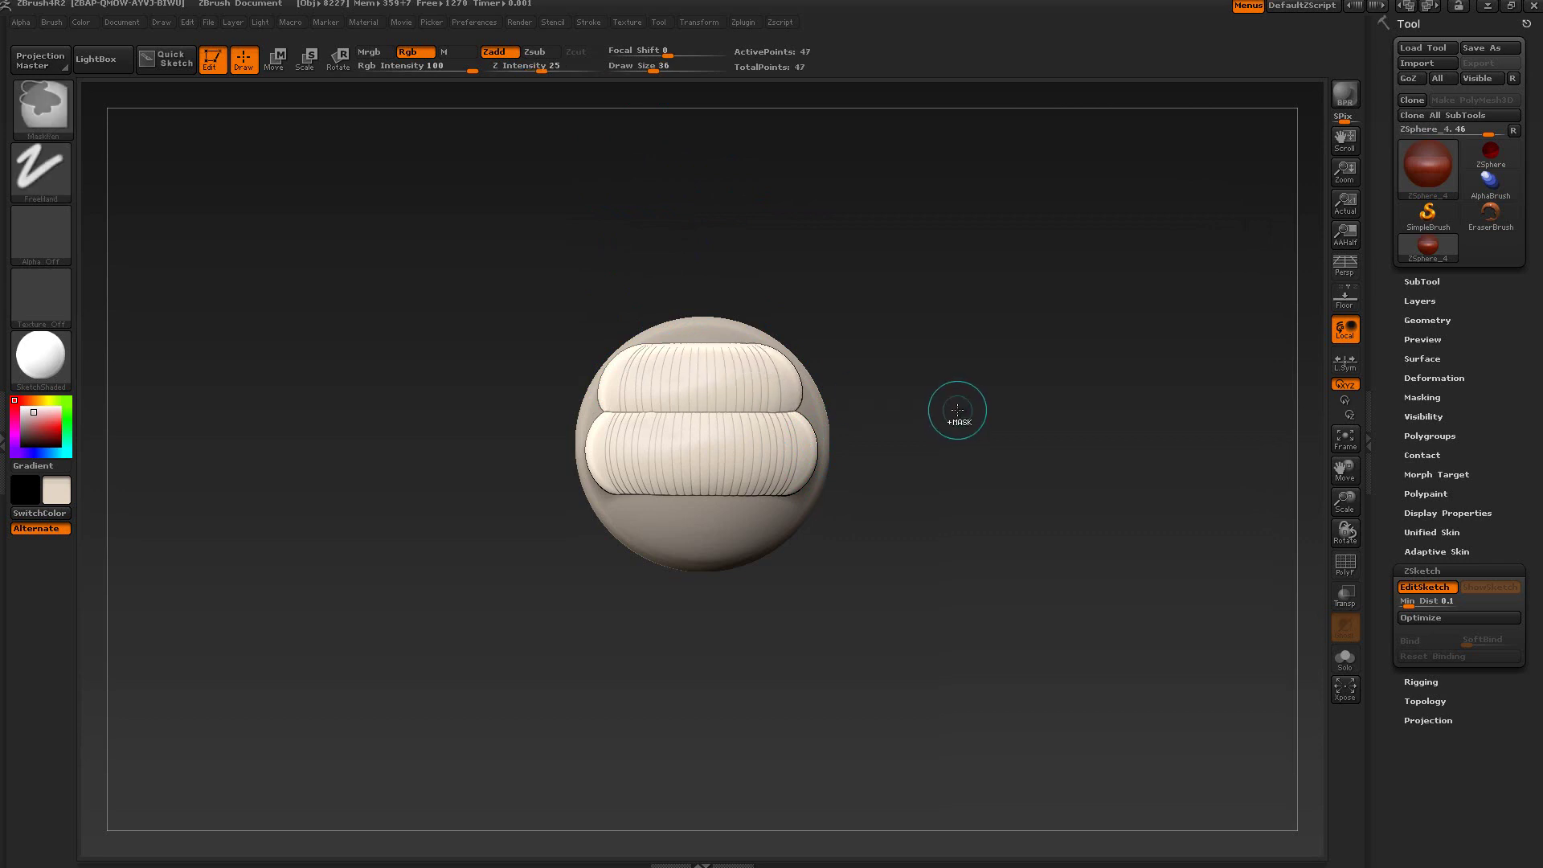
pyautogui.hotkey('ctrl', 'z')
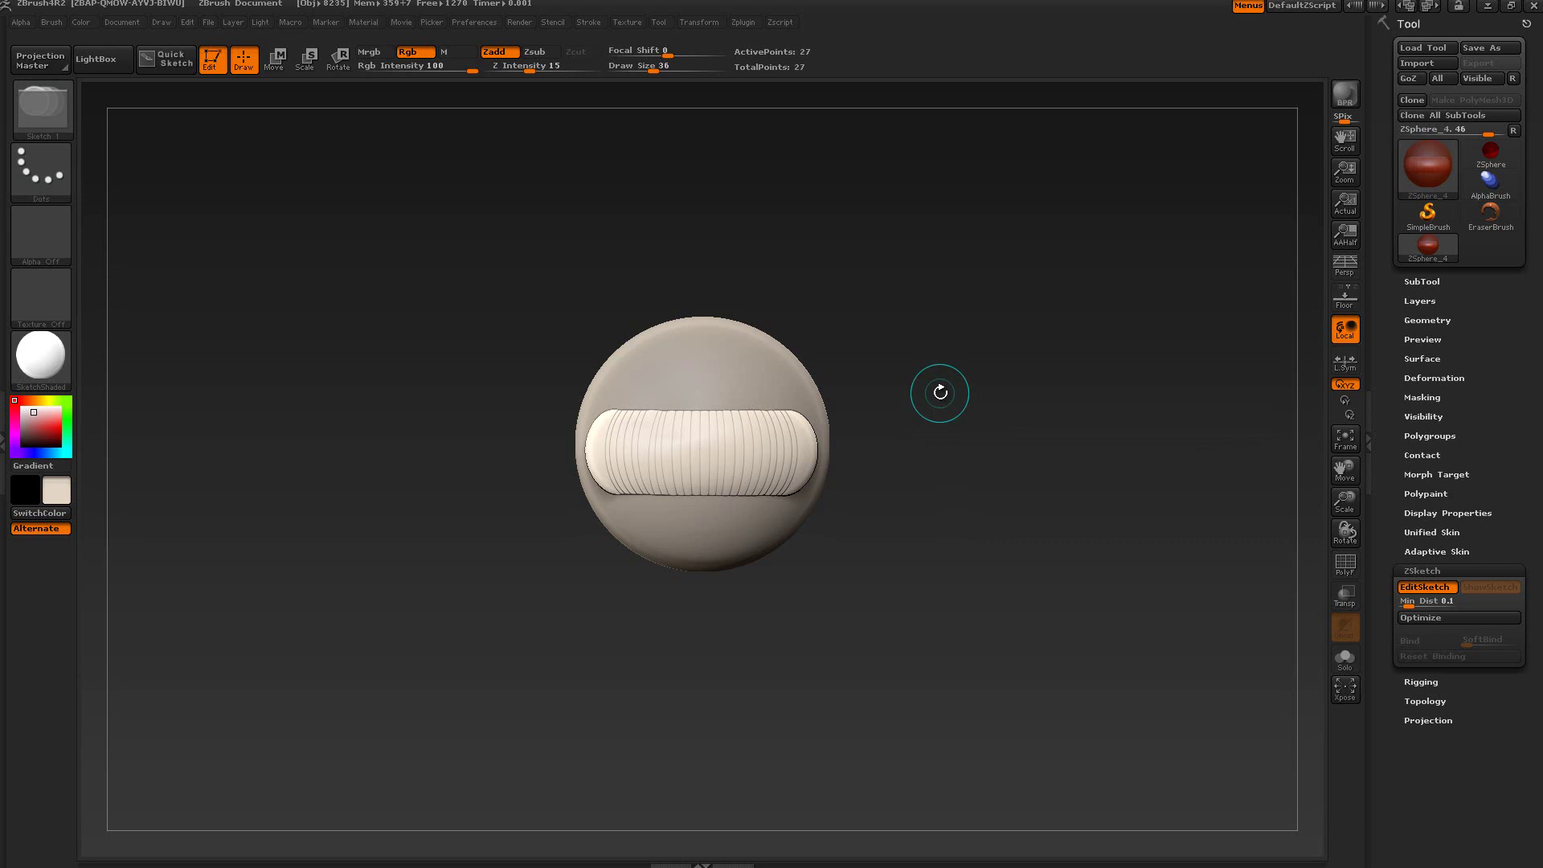
# Switch to the PolyMesh3D star, toggle its edit mode off and on, and return to the sketched ZSphere.
pyautogui.click(1419, 161)
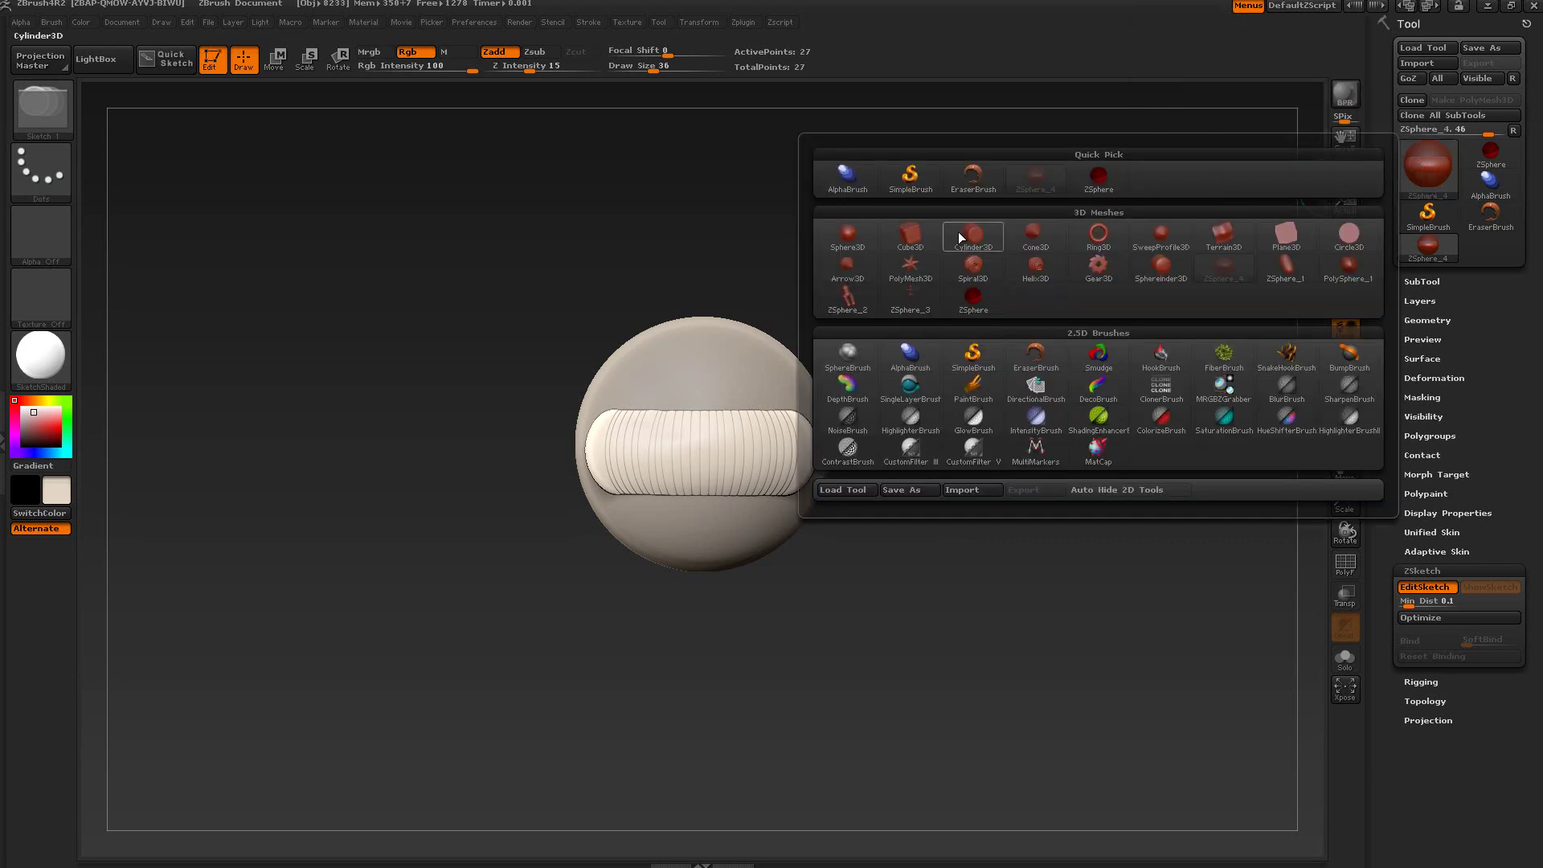
pyautogui.click(911, 270)
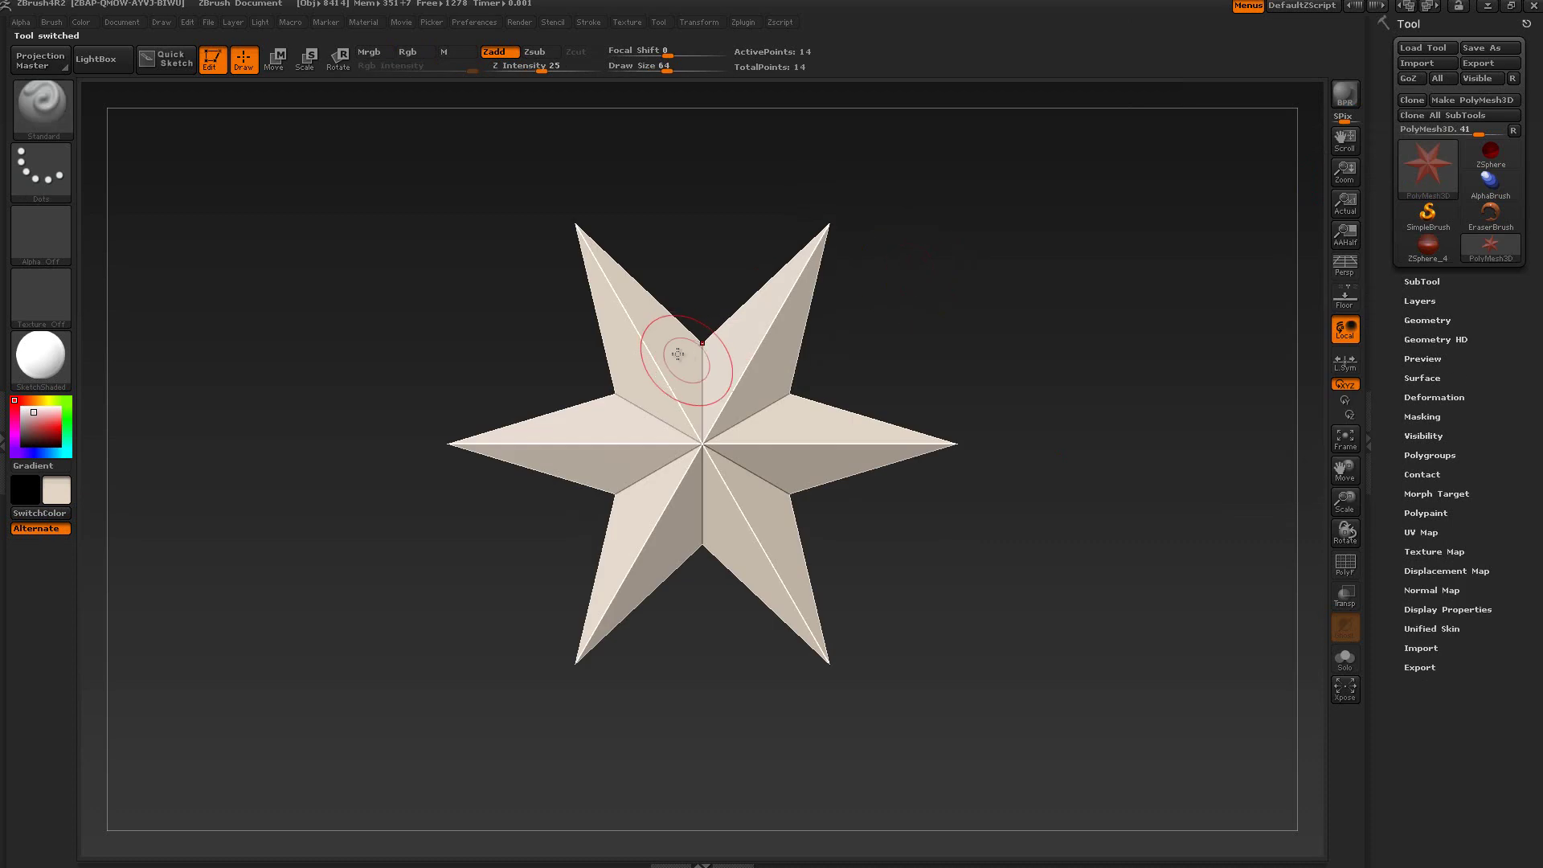
pyautogui.click(217, 62)
pyautogui.click(217, 62)
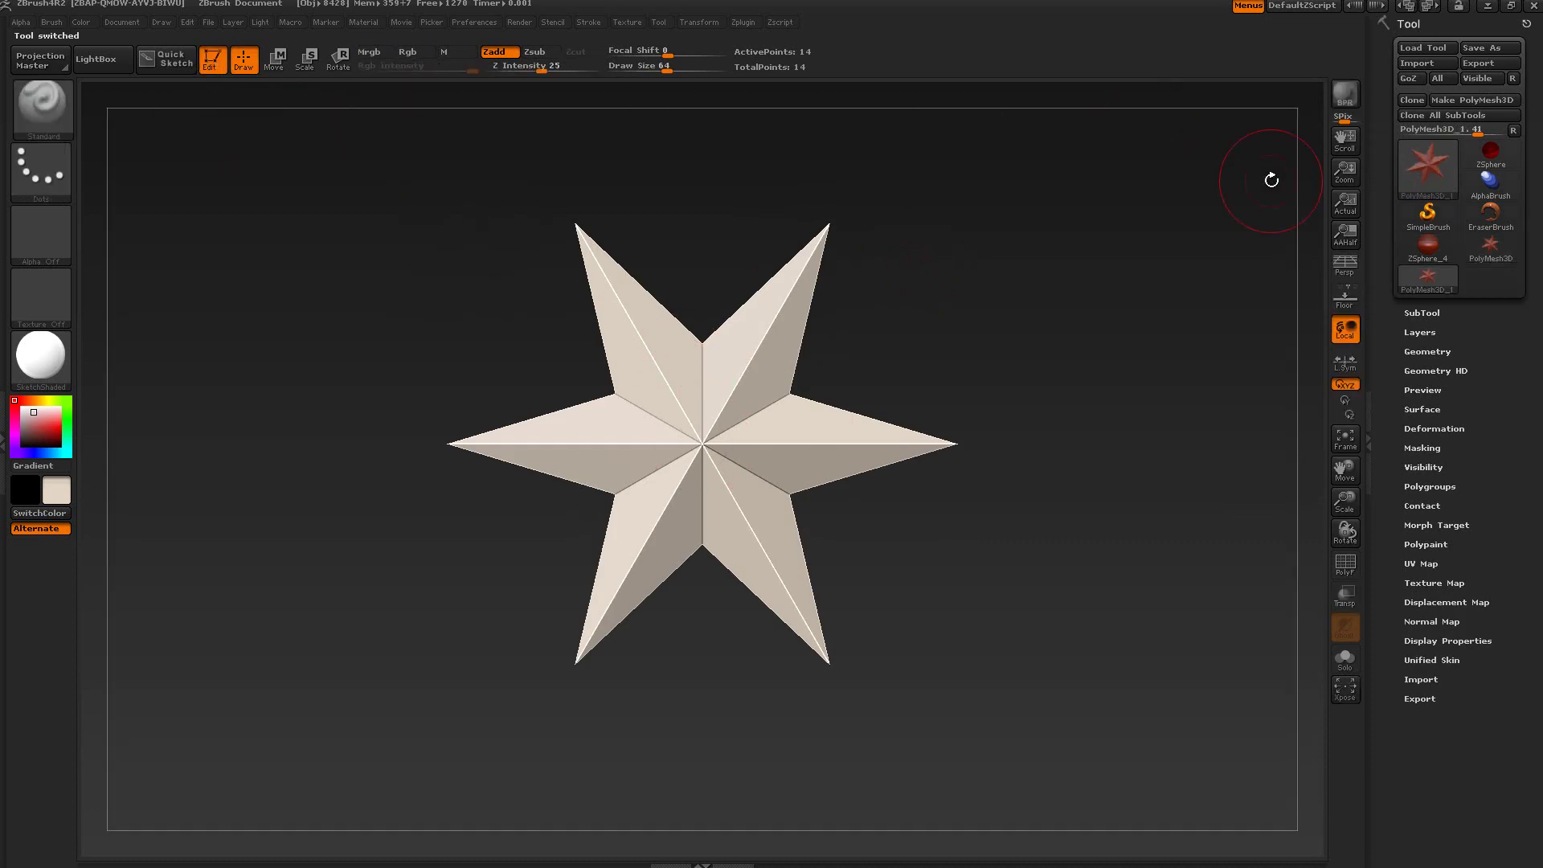
pyautogui.click(1437, 251)
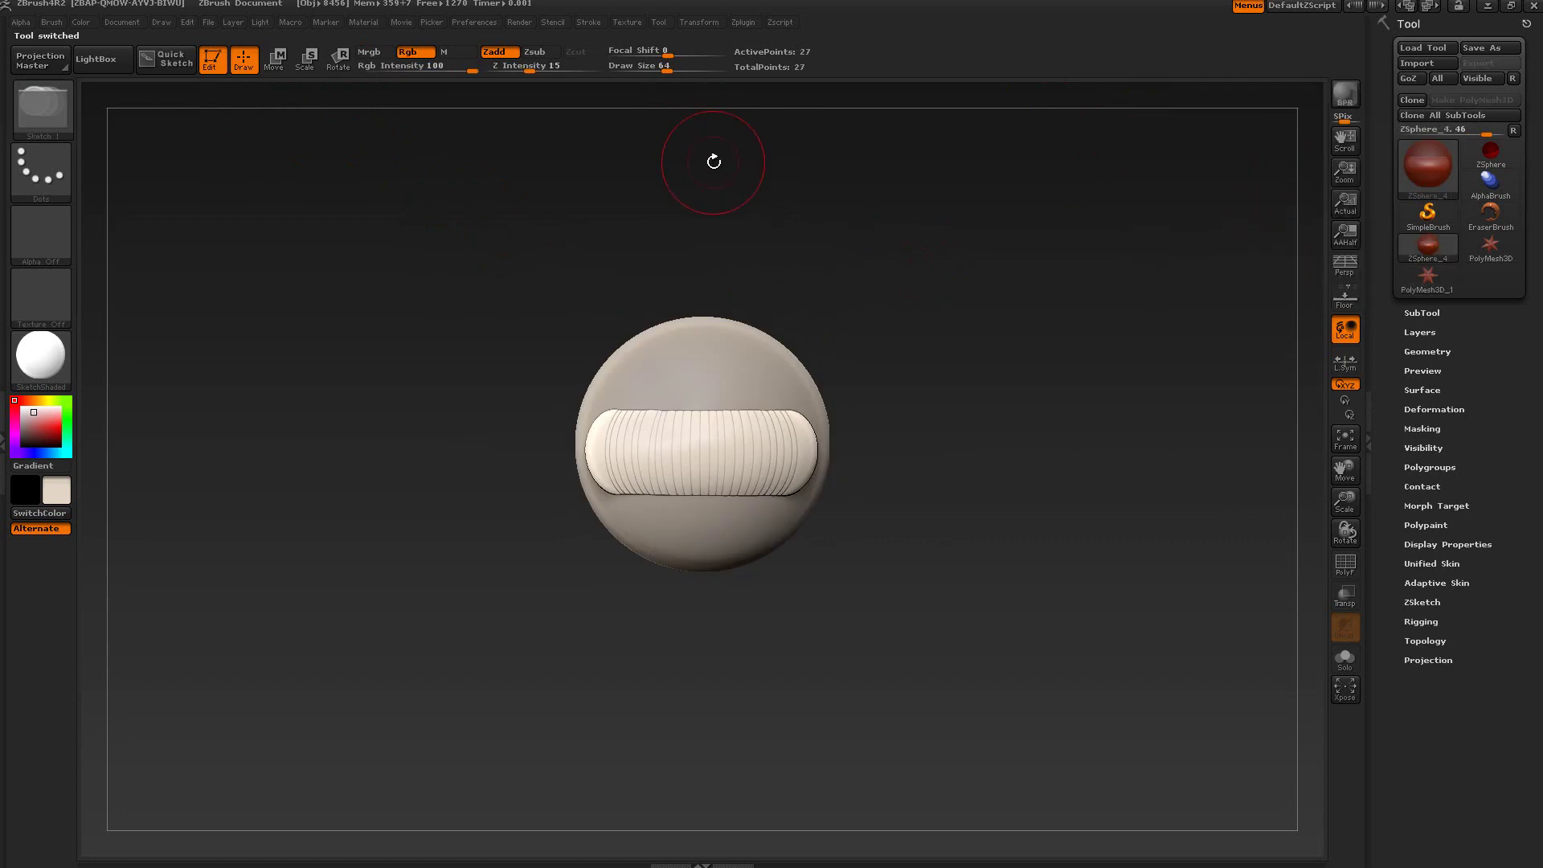
# Sketch a thin stroke above the middle band at draw size 16 and try further strokes above it.
pyautogui.moveTo(677, 72); pyautogui.dragTo(638, 68)
pyautogui.moveTo(624, 378); pyautogui.dragTo(791, 380)
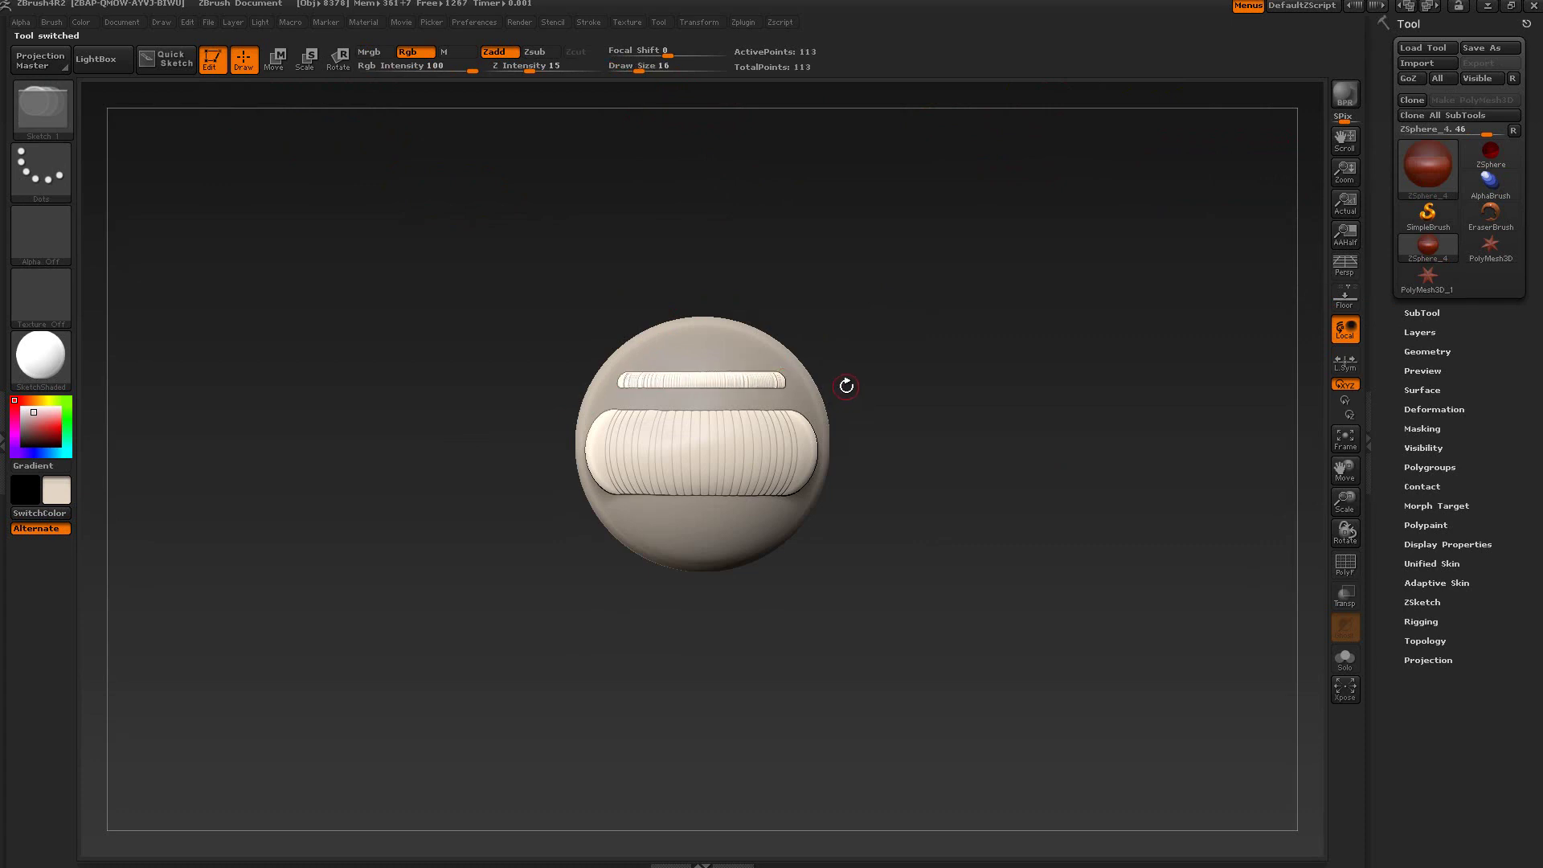
pyautogui.moveTo(634, 351); pyautogui.dragTo(765, 353)
pyautogui.moveTo(666, 352); pyautogui.dragTo(782, 359)
pyautogui.hotkey('ctrl', 'z')
# Set the brush's draw size to 51.
pyautogui.moveTo(917, 375)
pyautogui.mouseDown()
pyautogui.moveTo(881, 338)
pyautogui.moveTo(914, 352)
pyautogui.mouseUp()
pyautogui.write('s51')
pyautogui.press('Return')
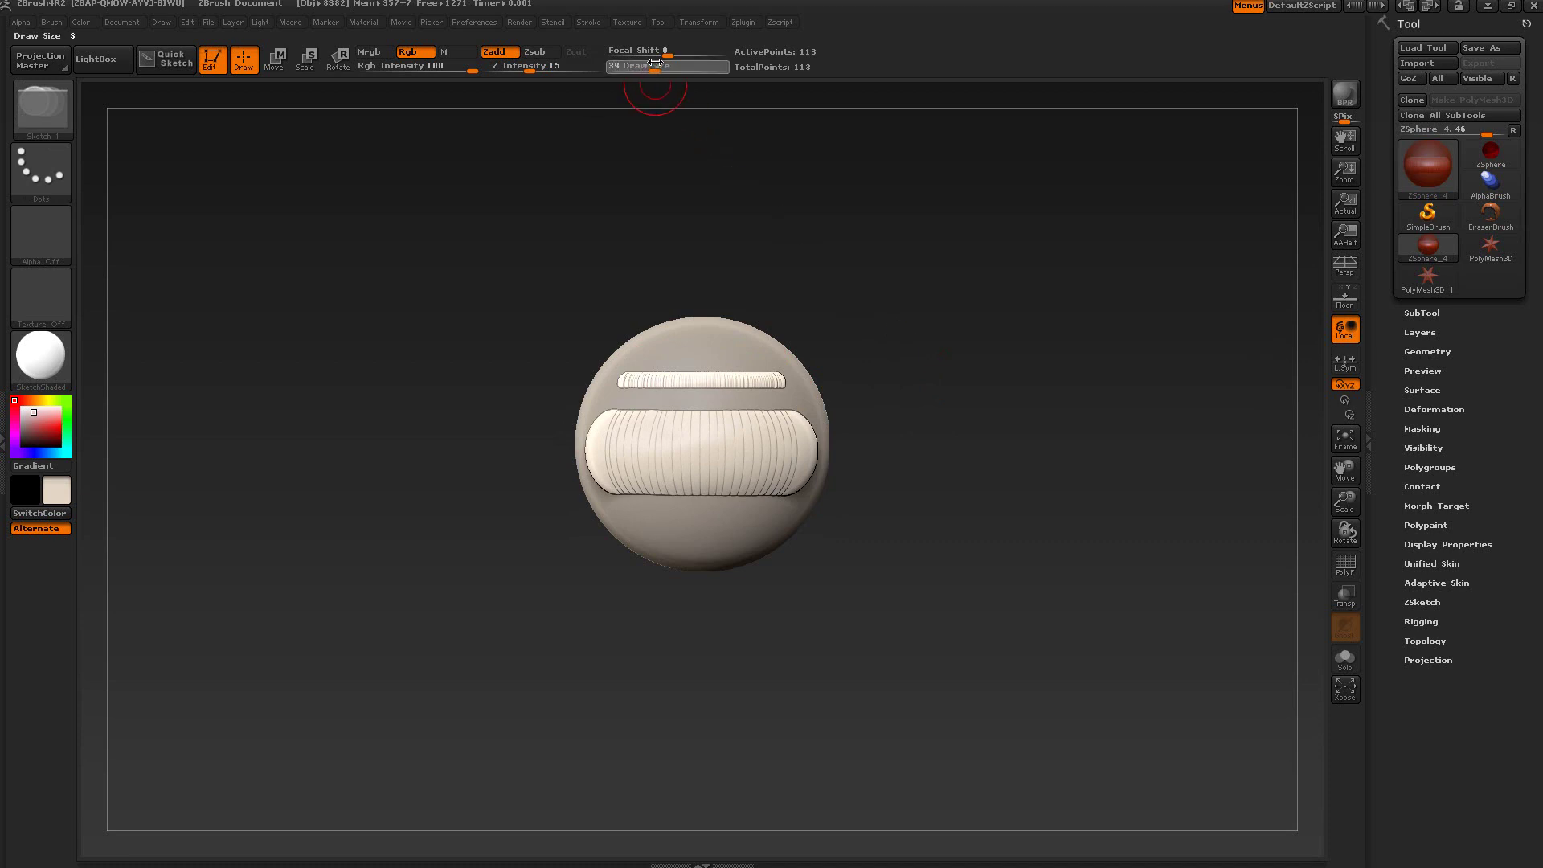
# Undo the remaining sketch strokes on the sphere and enable EditSketch again from the ZSketch settings.
pyautogui.hotkey('ctrl', 'z')
pyautogui.hotkey('ctrl', 'z')
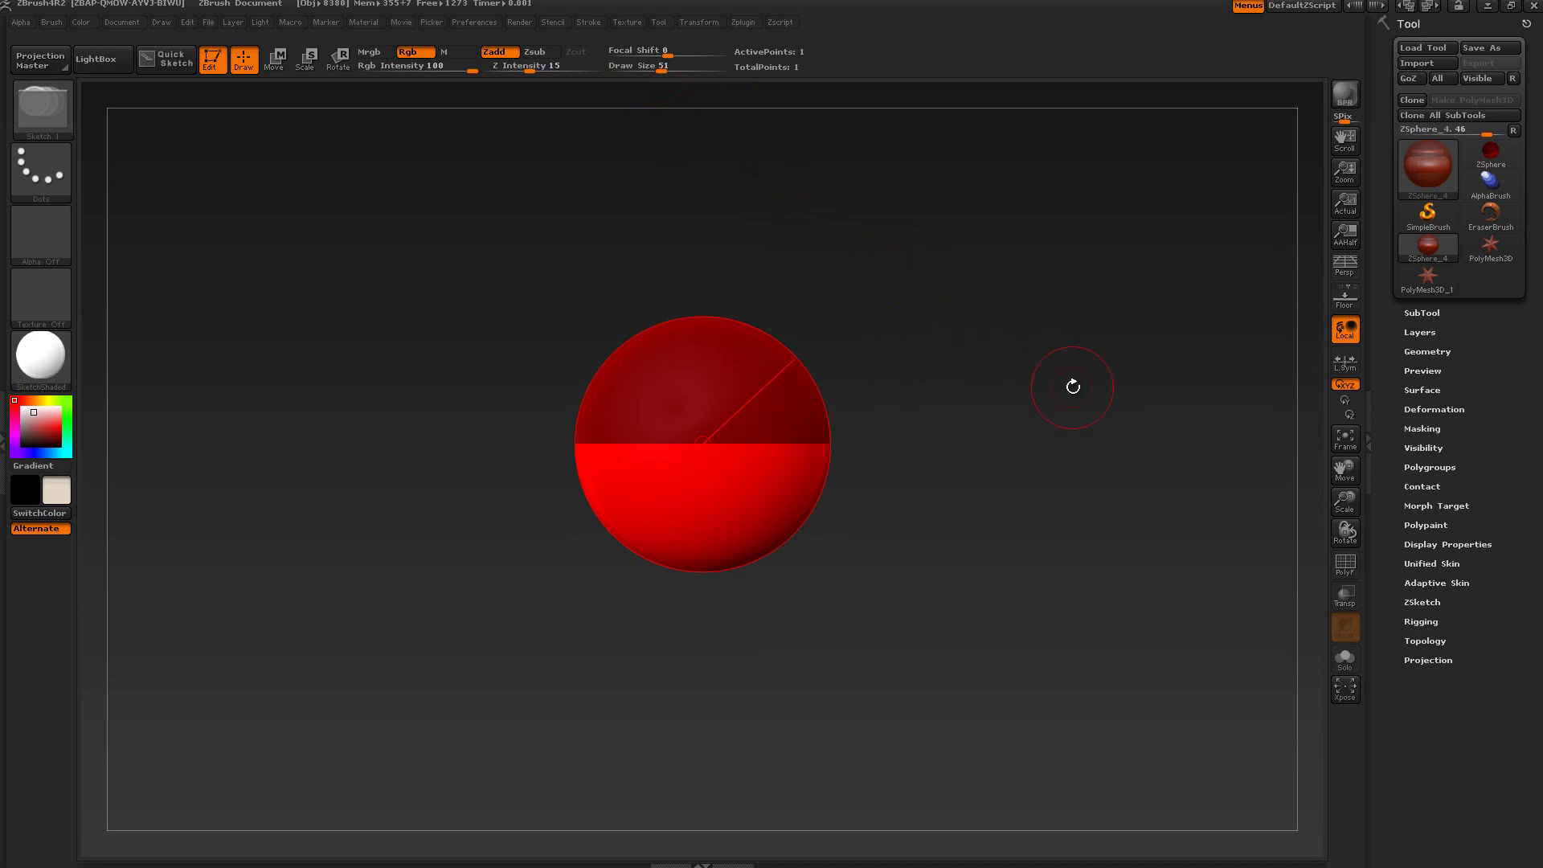
pyautogui.click(1421, 602)
pyautogui.click(1424, 618)
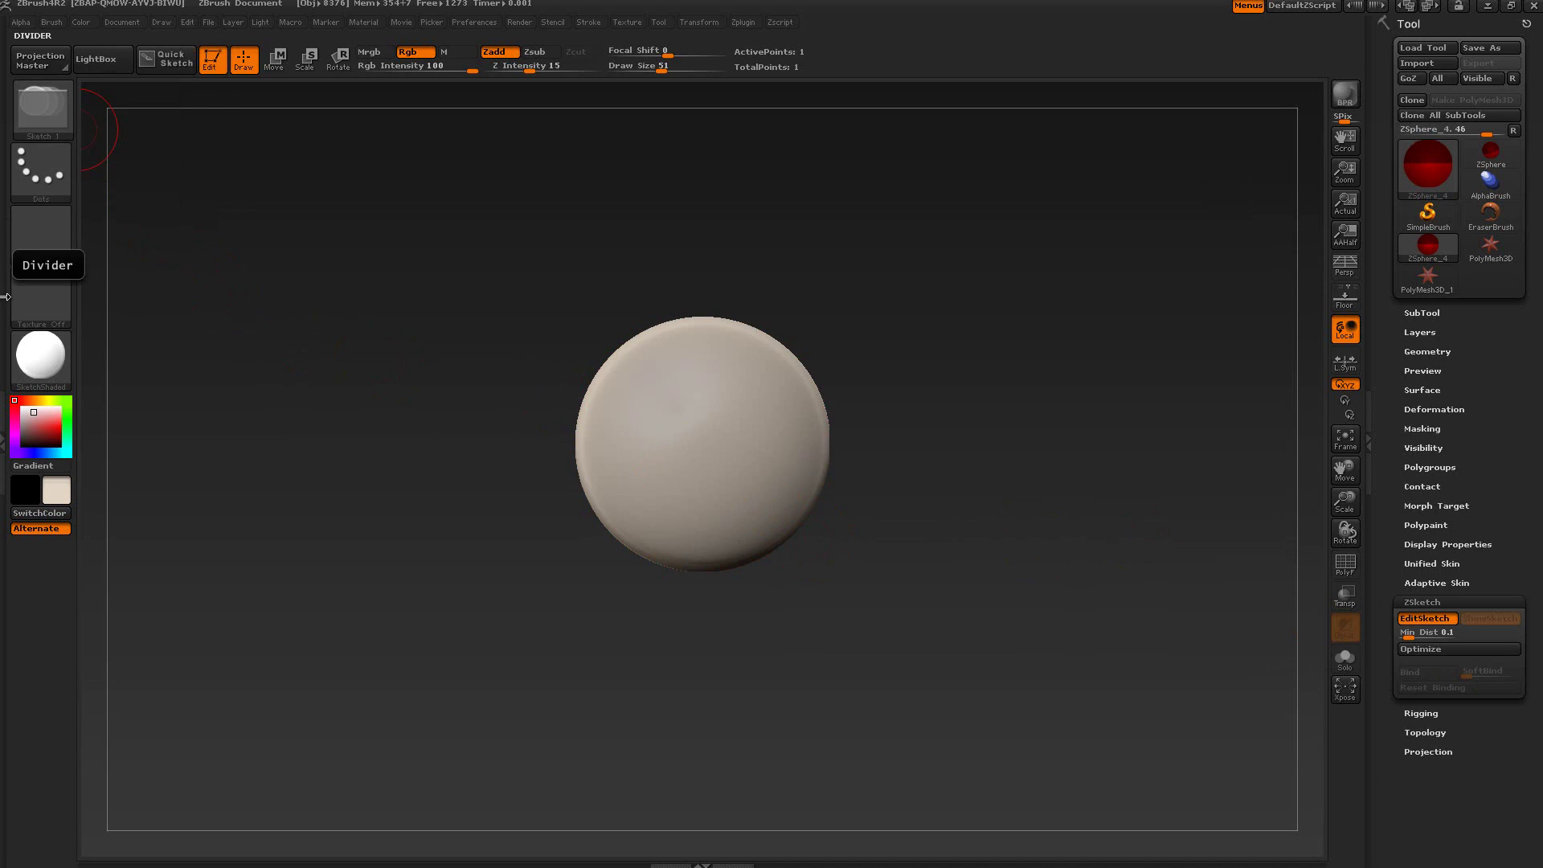
# Open the empty-side tray and dock the Brush palette in it.
pyautogui.click(5, 336)
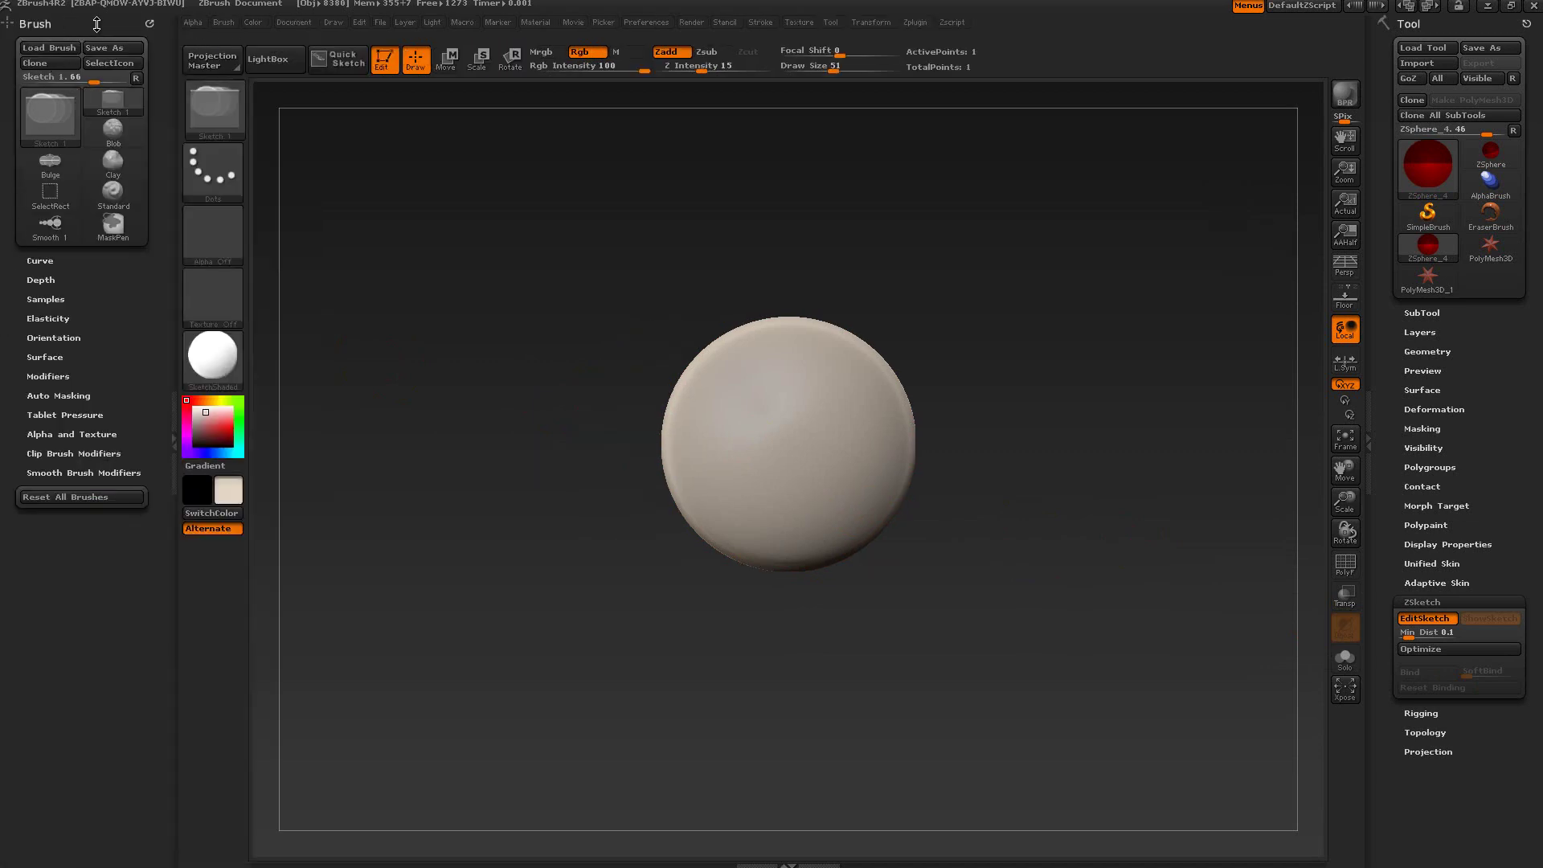
pyautogui.click(149, 22)
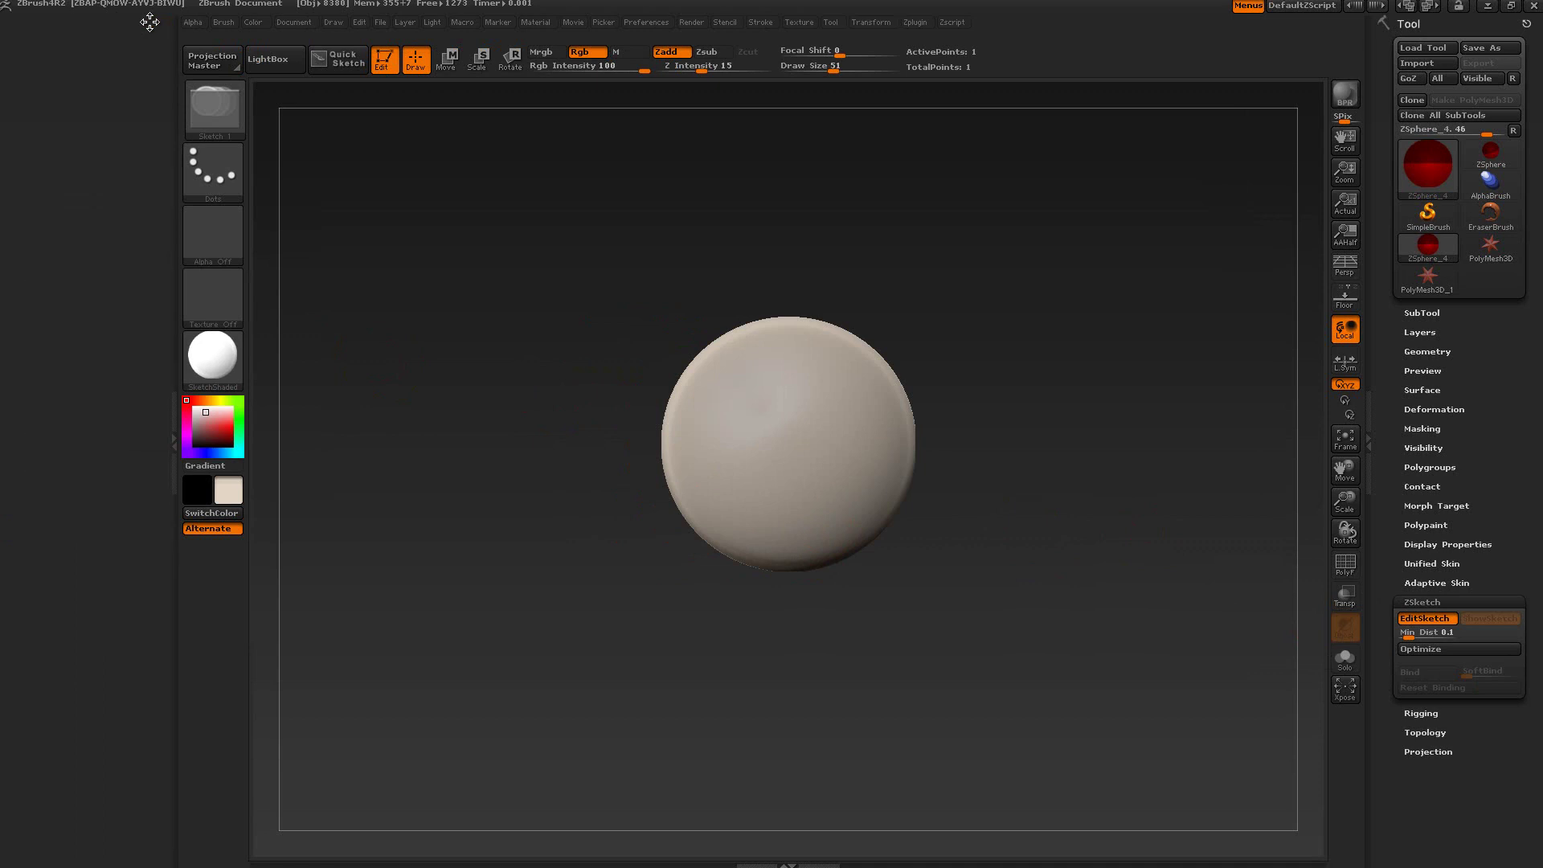
pyautogui.click(223, 22)
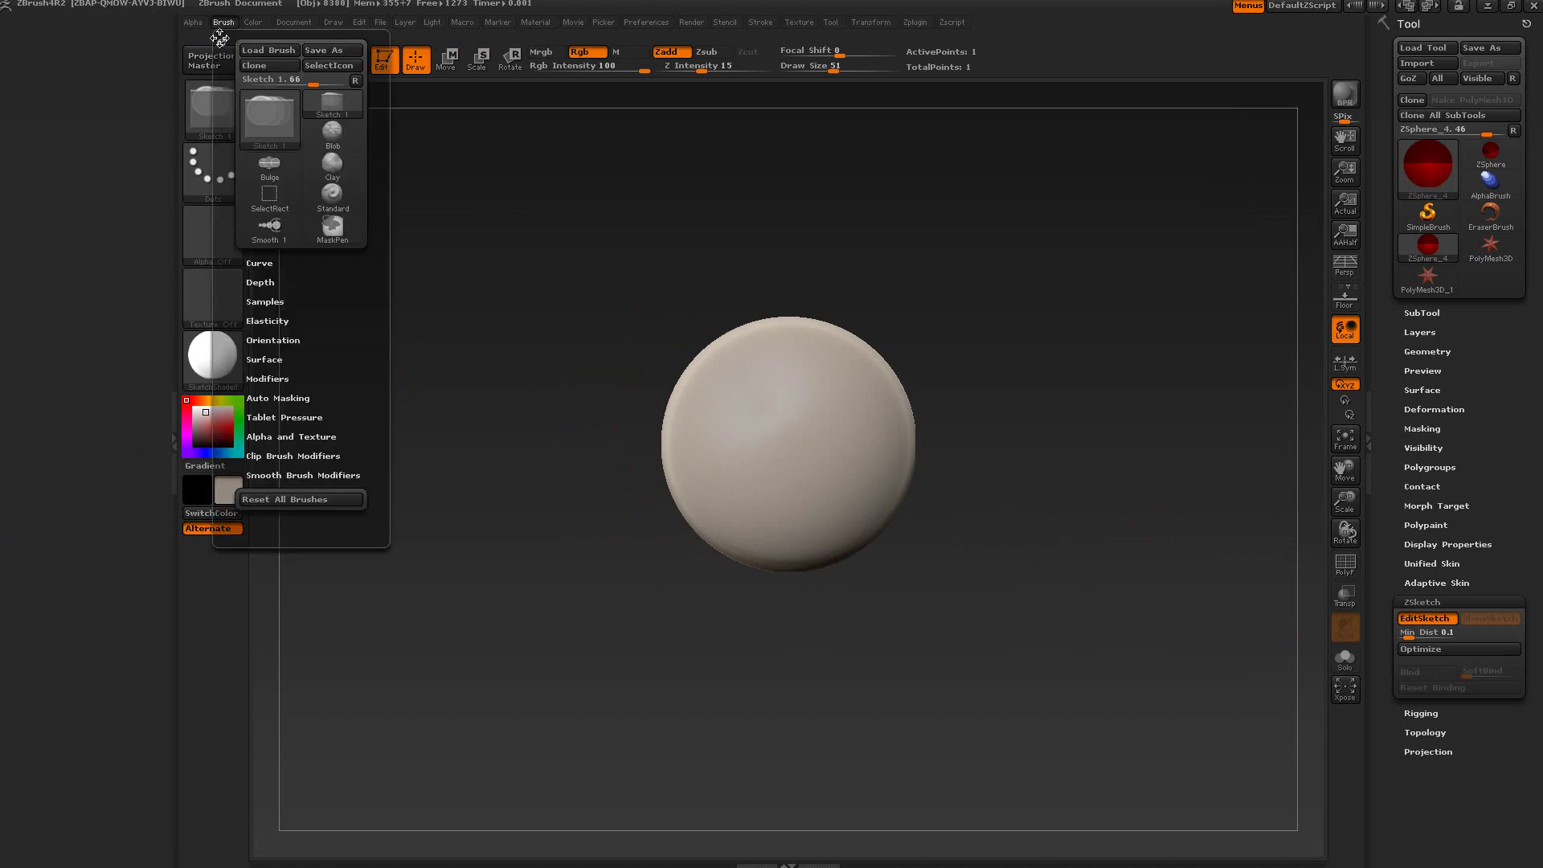
pyautogui.moveTo(221, 42)
pyautogui.mouseDown()
pyautogui.moveTo(16, 57)
pyautogui.moveTo(7, 72)
pyautogui.mouseUp()
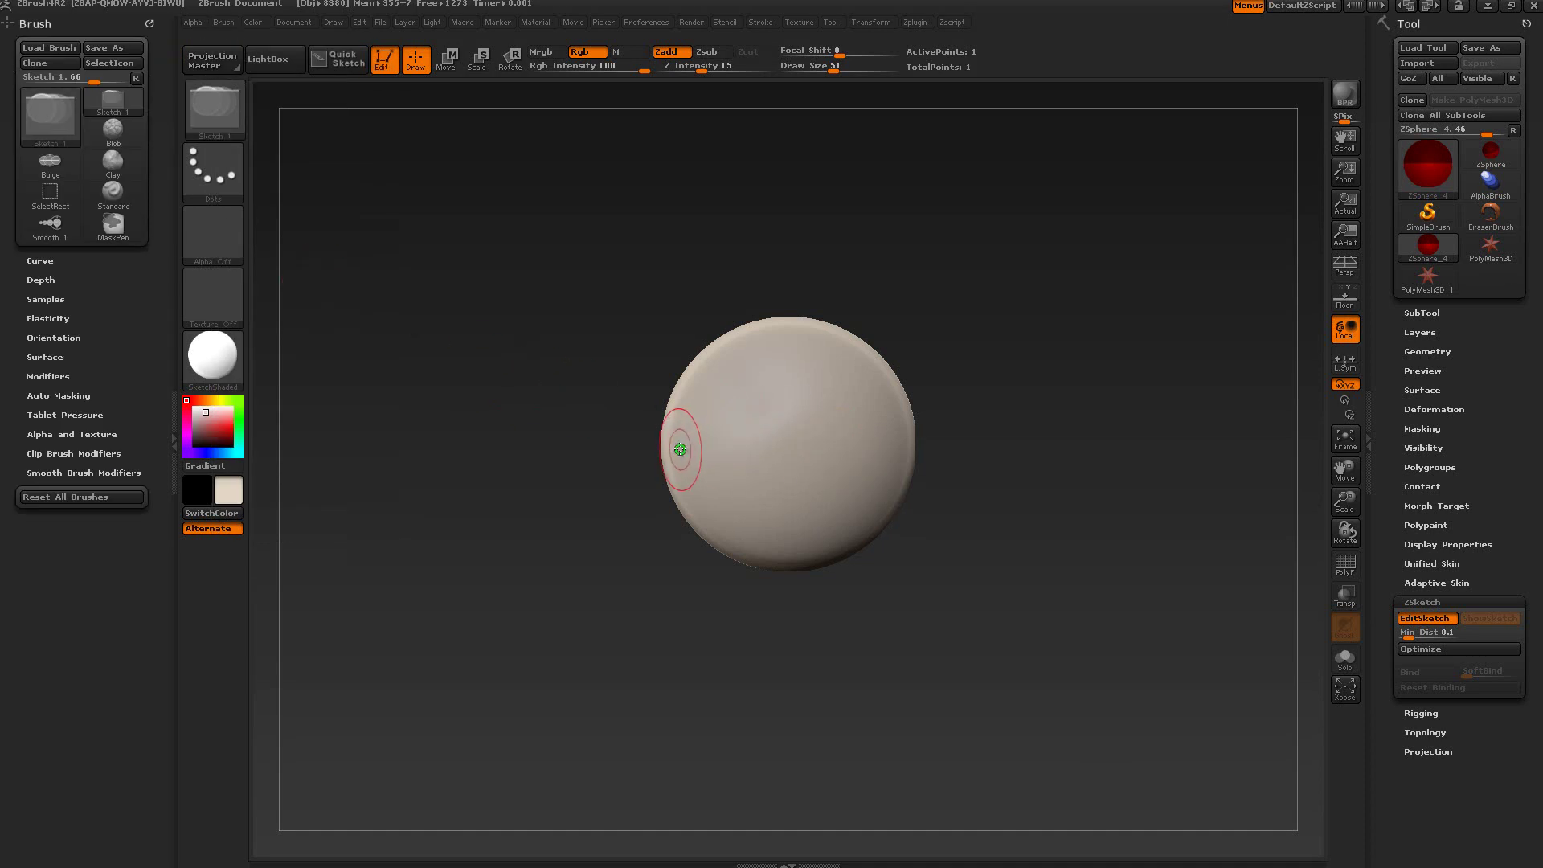
# Sketch a horizontal band across the sphere's middle with the Sketch 1 brush at draw size 51.
pyautogui.moveTo(680, 448); pyautogui.dragTo(888, 448)
pyautogui.moveTo(1004, 527)
pyautogui.mouseDown()
pyautogui.moveTo(1031, 538)
pyautogui.moveTo(1037, 355)
pyautogui.moveTo(1004, 434)
pyautogui.moveTo(1007, 531)
pyautogui.moveTo(992, 551)
pyautogui.mouseUp()
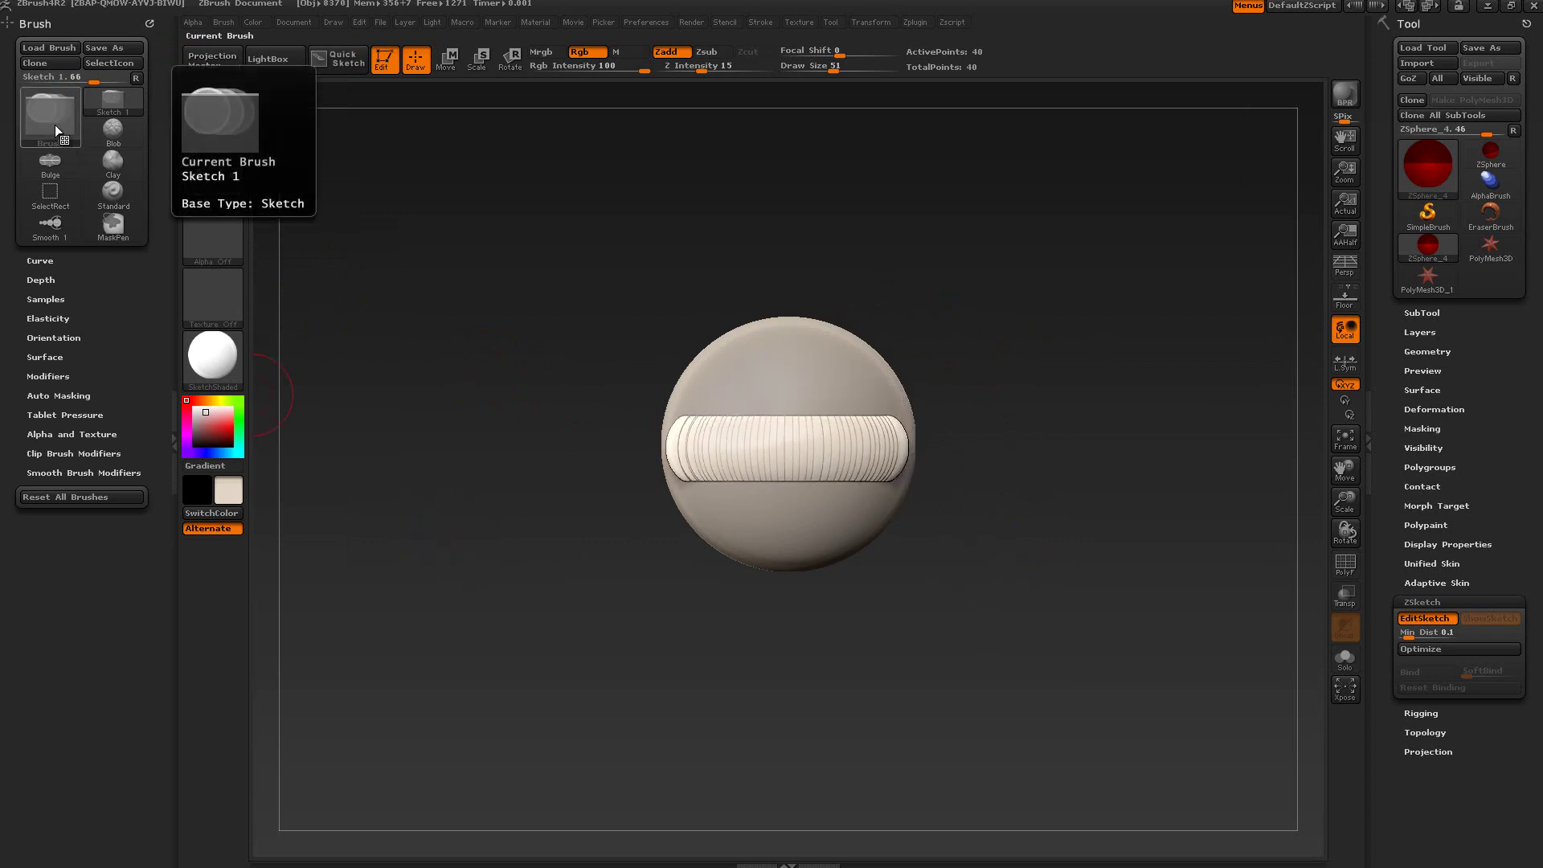
# Set the Sketch 1 brush's depth Imbed value to 42.
pyautogui.click(37, 280)
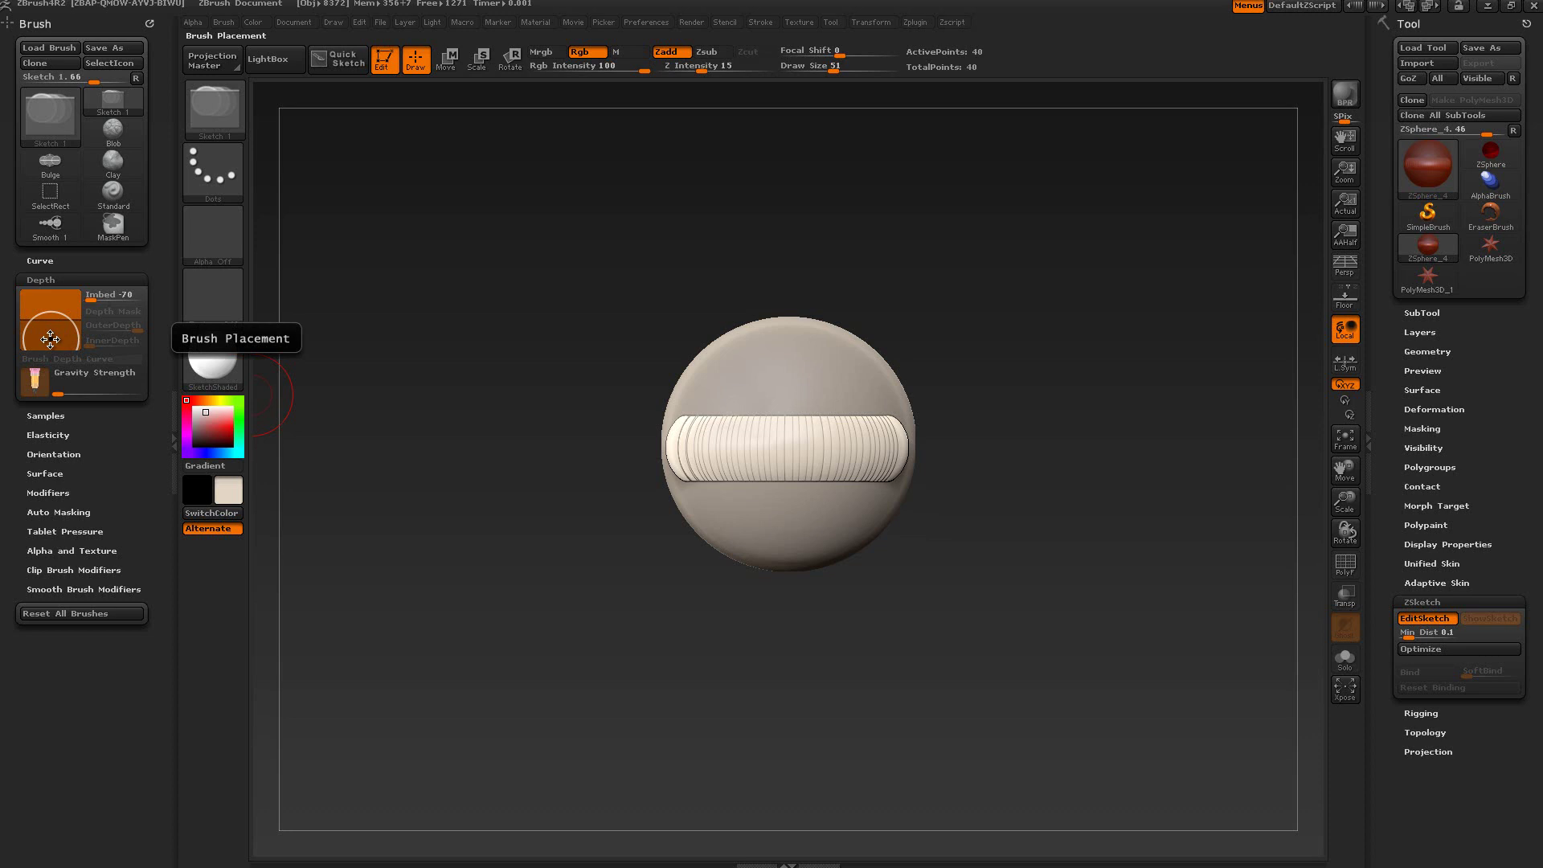
pyautogui.moveTo(50, 339); pyautogui.dragTo(52, 308)
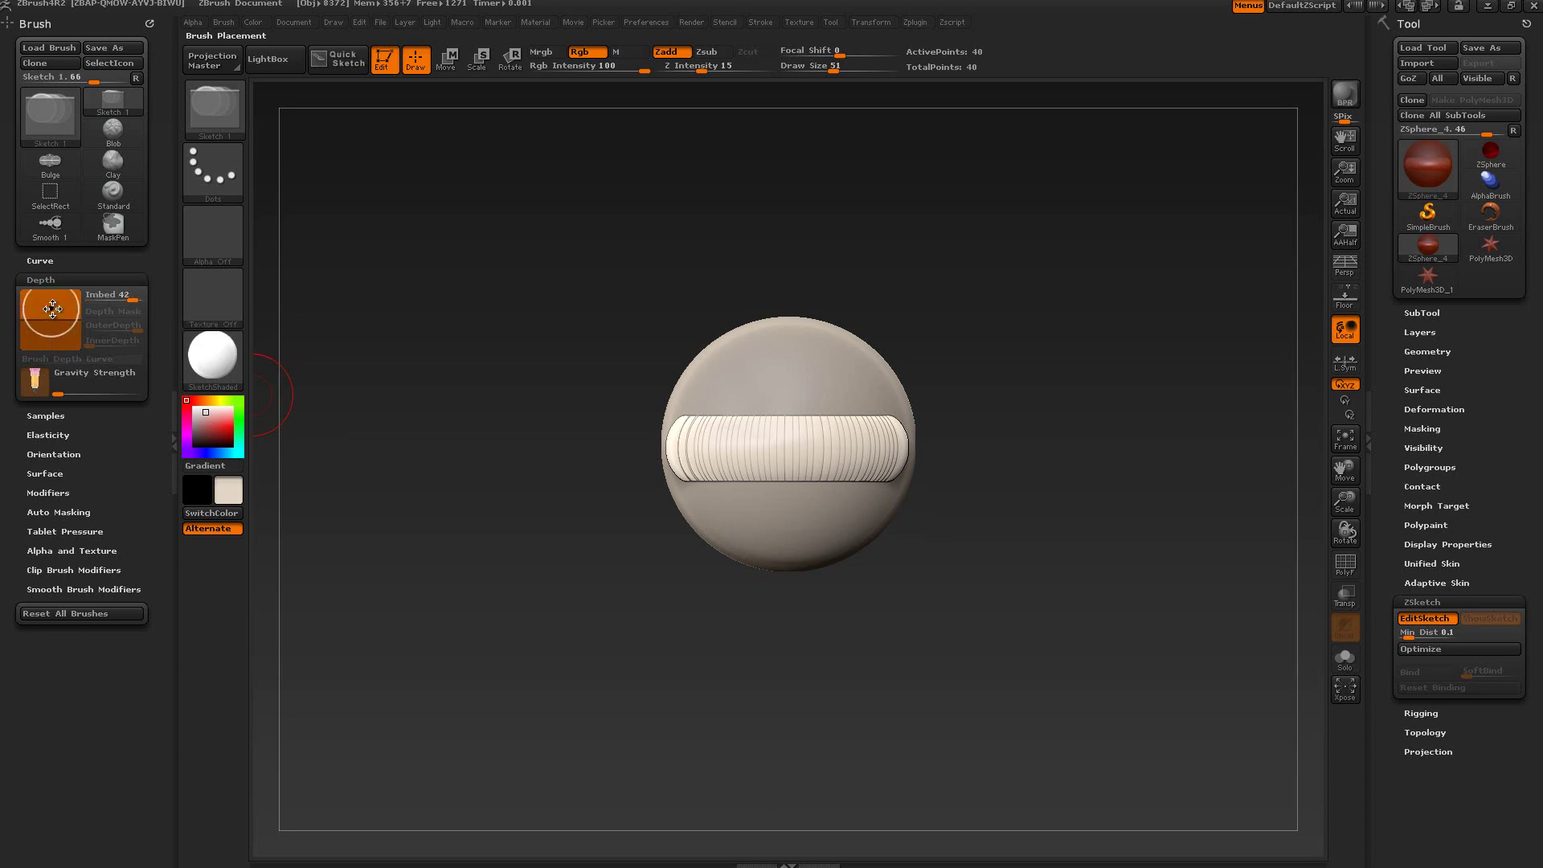
# Sketch a test stroke across the sphere's upper part with Imbed at 42 and undo it.
pyautogui.click(702, 391)
pyautogui.moveTo(702, 391); pyautogui.dragTo(908, 394)
pyautogui.moveTo(993, 441)
pyautogui.mouseDown()
pyautogui.moveTo(997, 327)
pyautogui.moveTo(1004, 441)
pyautogui.mouseUp()
pyautogui.hotkey('ctrl', 'z')
# Set Imbed to 50, sketch a test band across the sphere's upper part and undo it.
pyautogui.moveTo(123, 295); pyautogui.dragTo(84, 295)
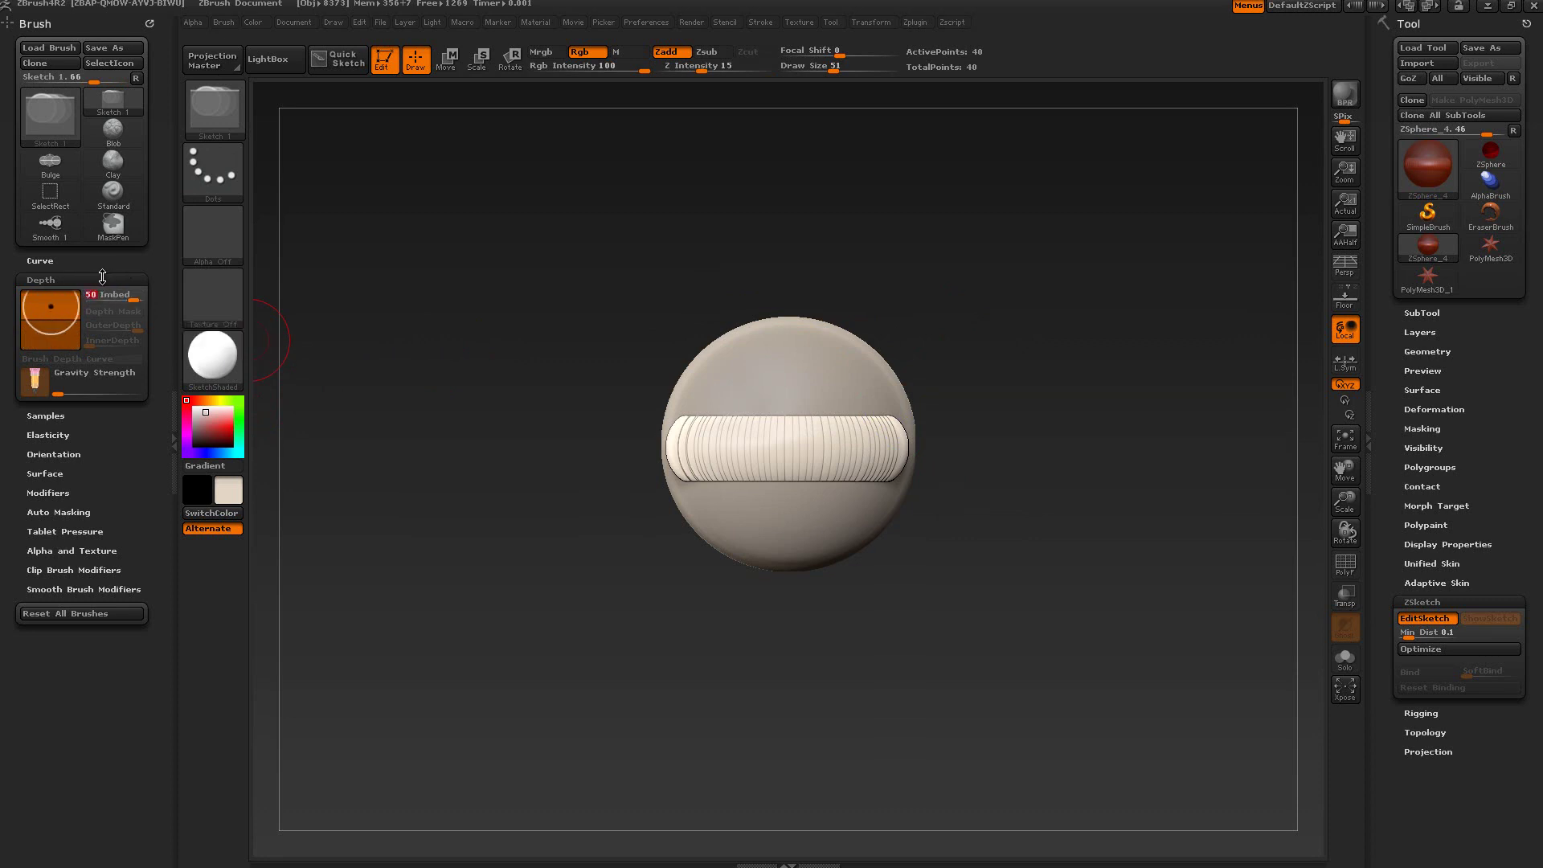
pyautogui.moveTo(699, 359); pyautogui.dragTo(848, 375)
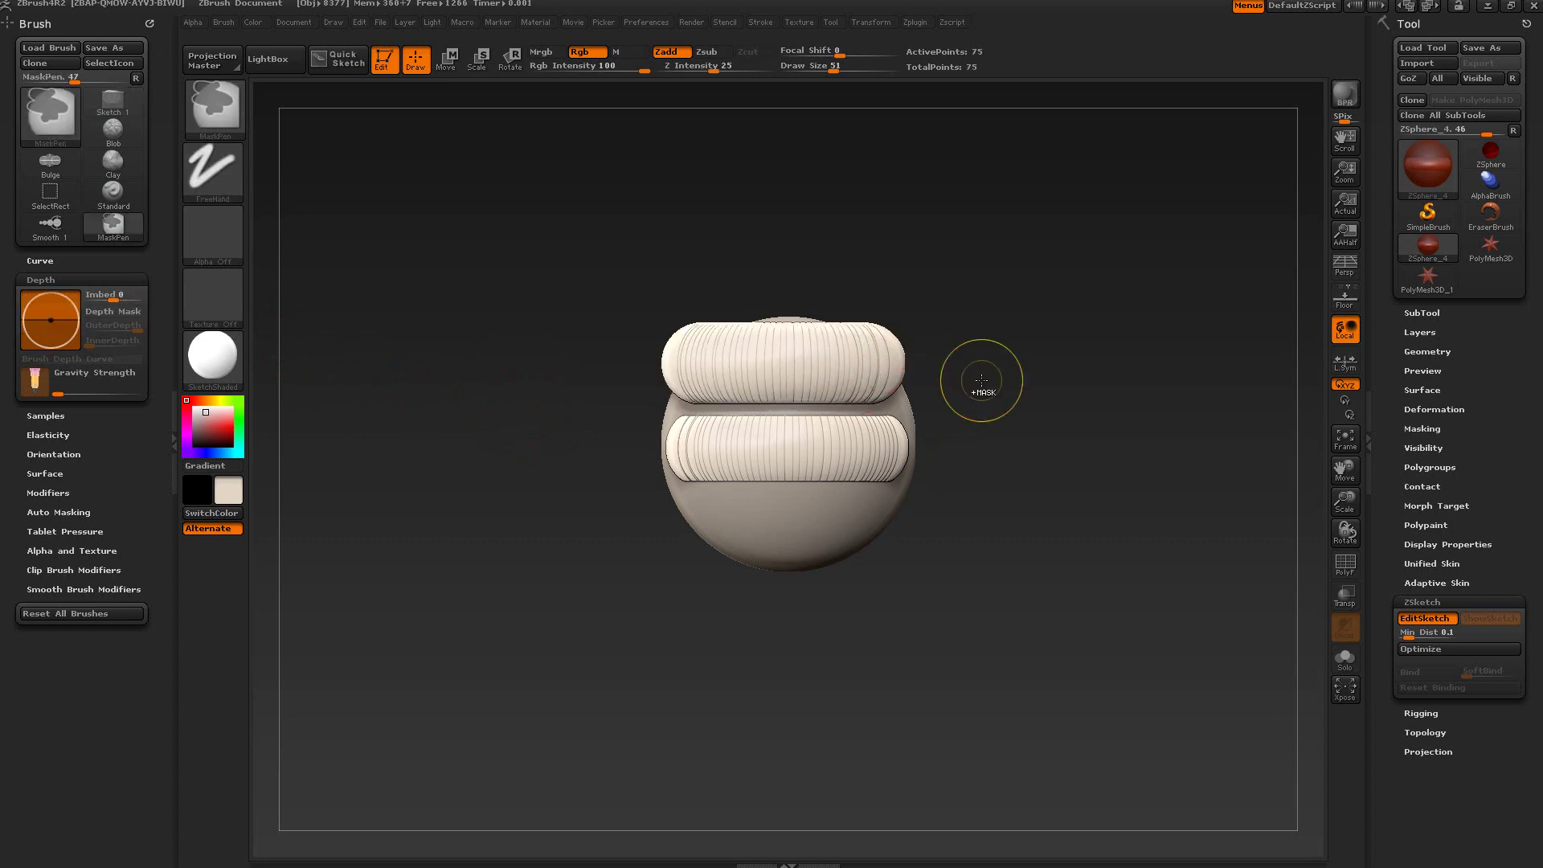
pyautogui.hotkey('ctrl', 'z')
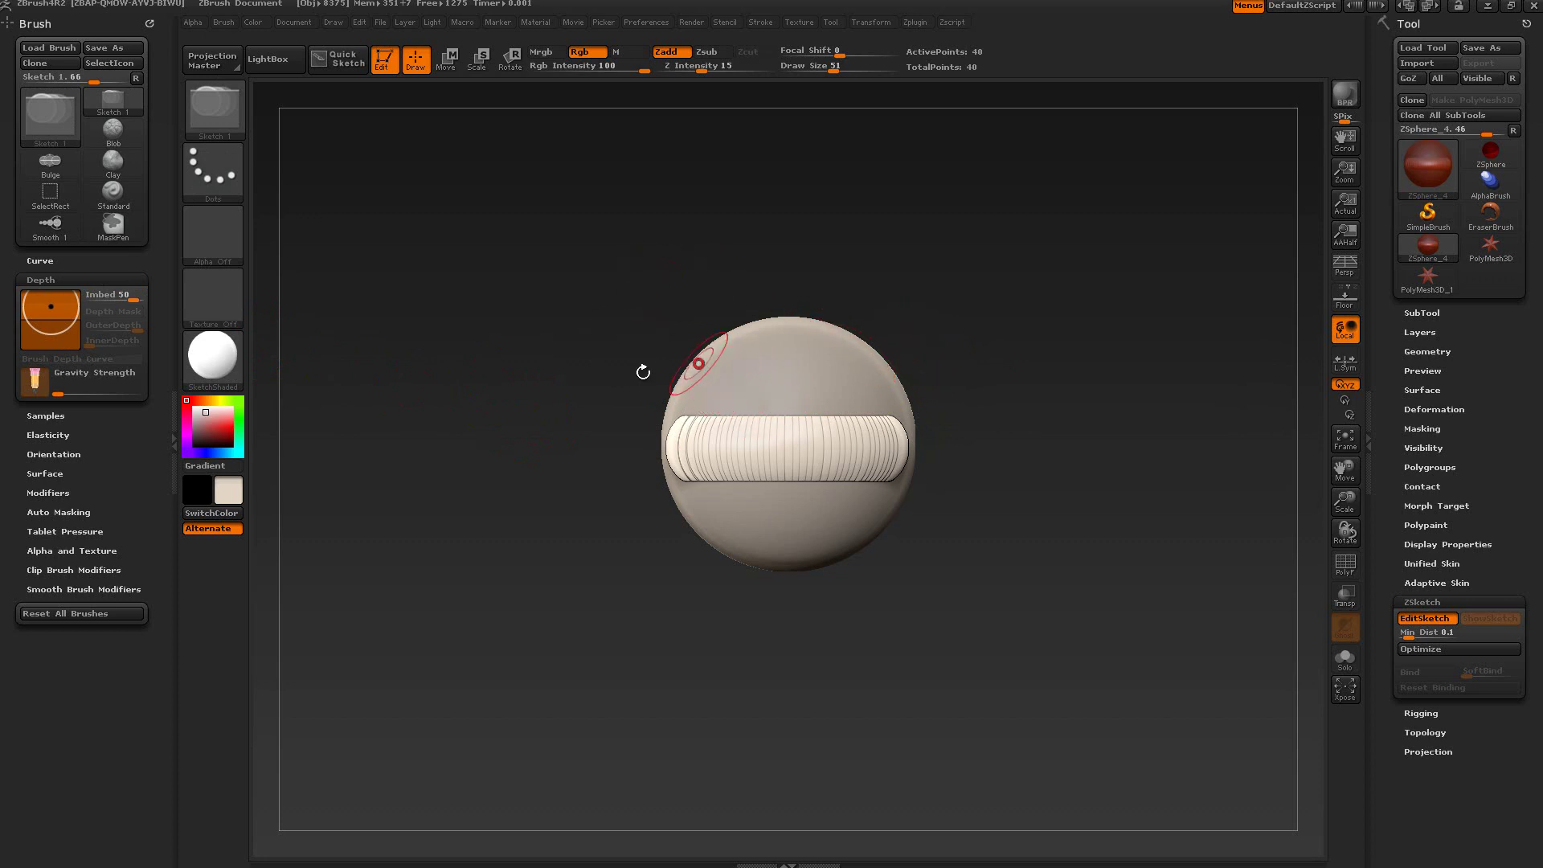
# Vary the Imbed value, reset all brushes to their defaults and reselect the Sketch 1 brush.
pyautogui.click(108, 297)
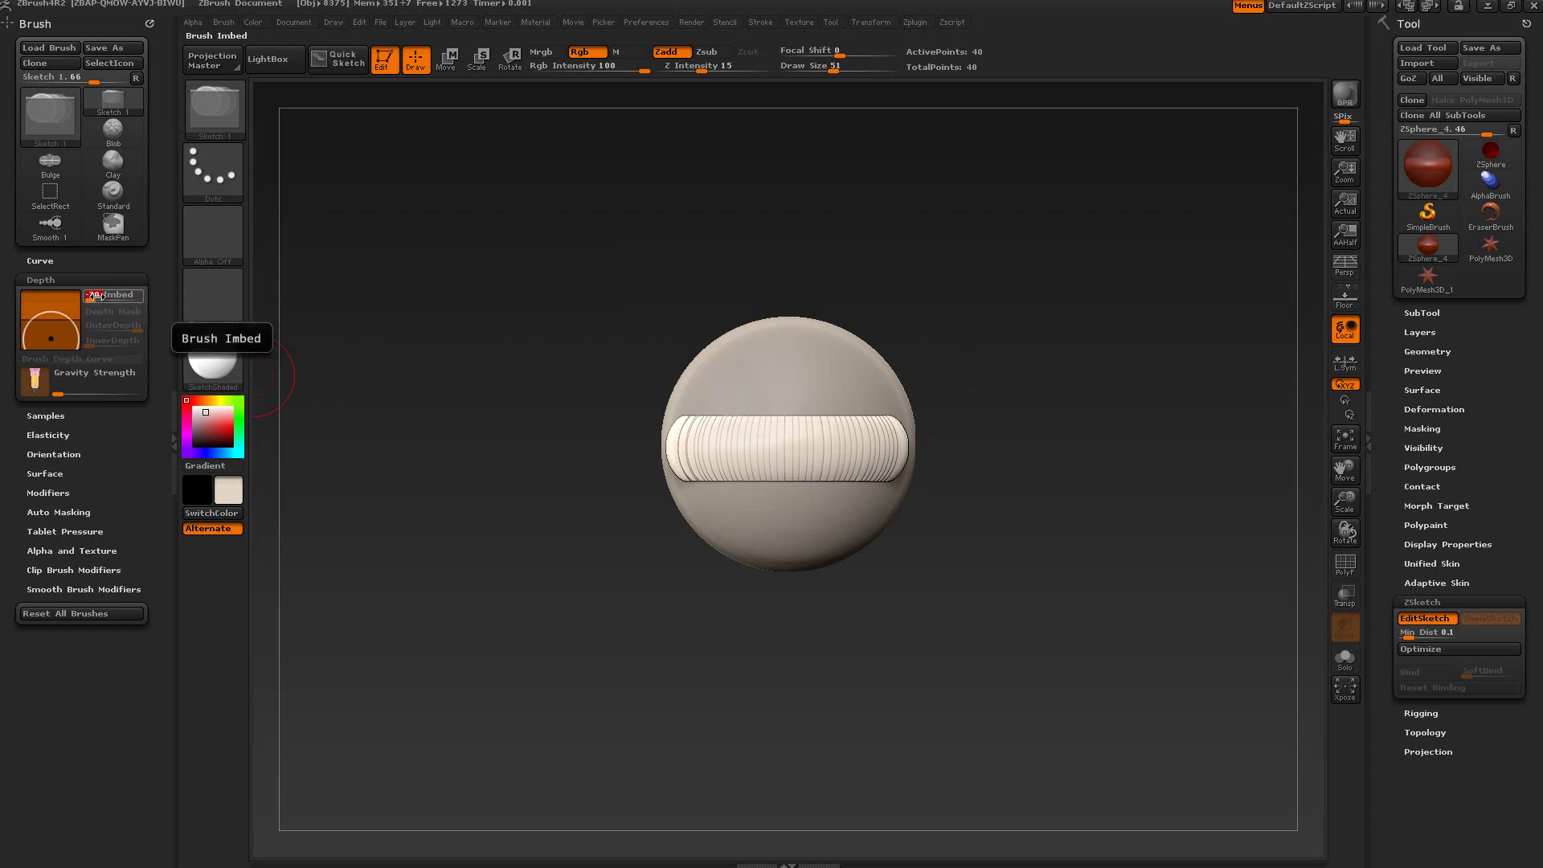
pyautogui.moveTo(95, 297); pyautogui.dragTo(131, 297)
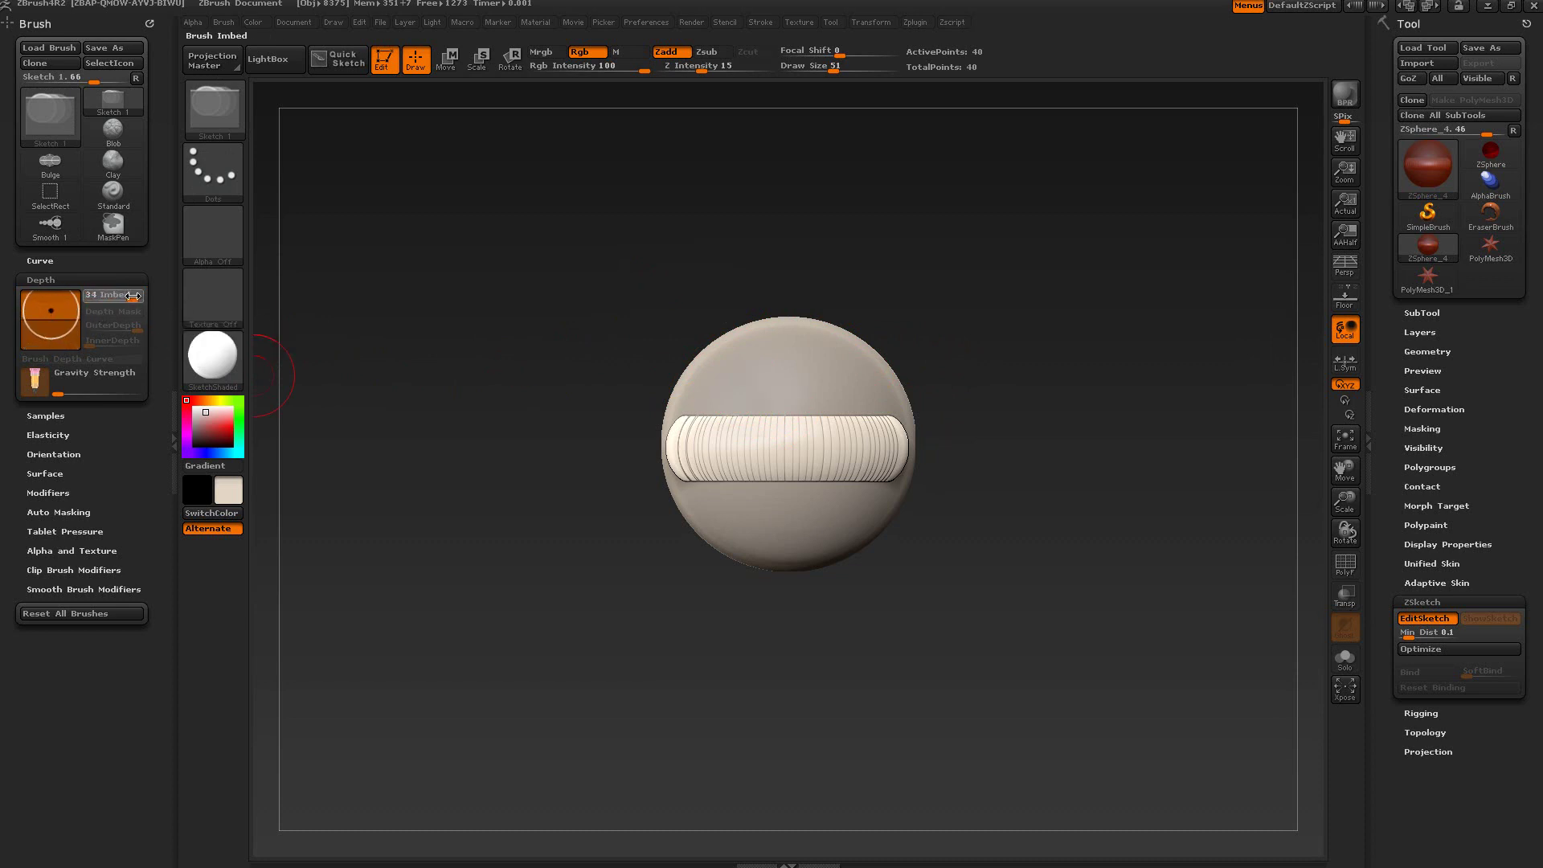
pyautogui.click(47, 614)
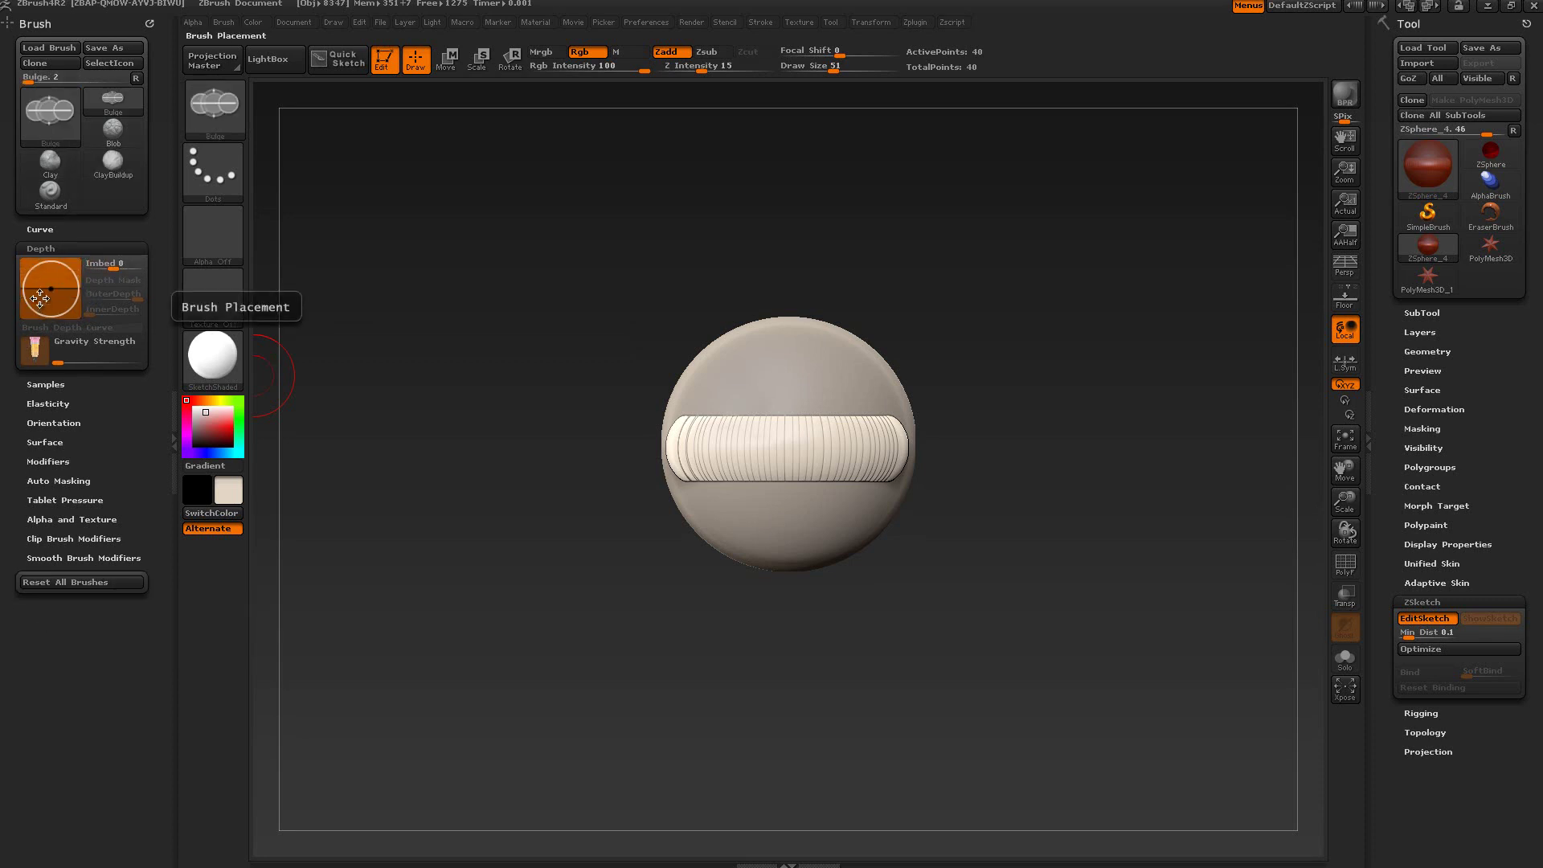
pyautogui.click(48, 109)
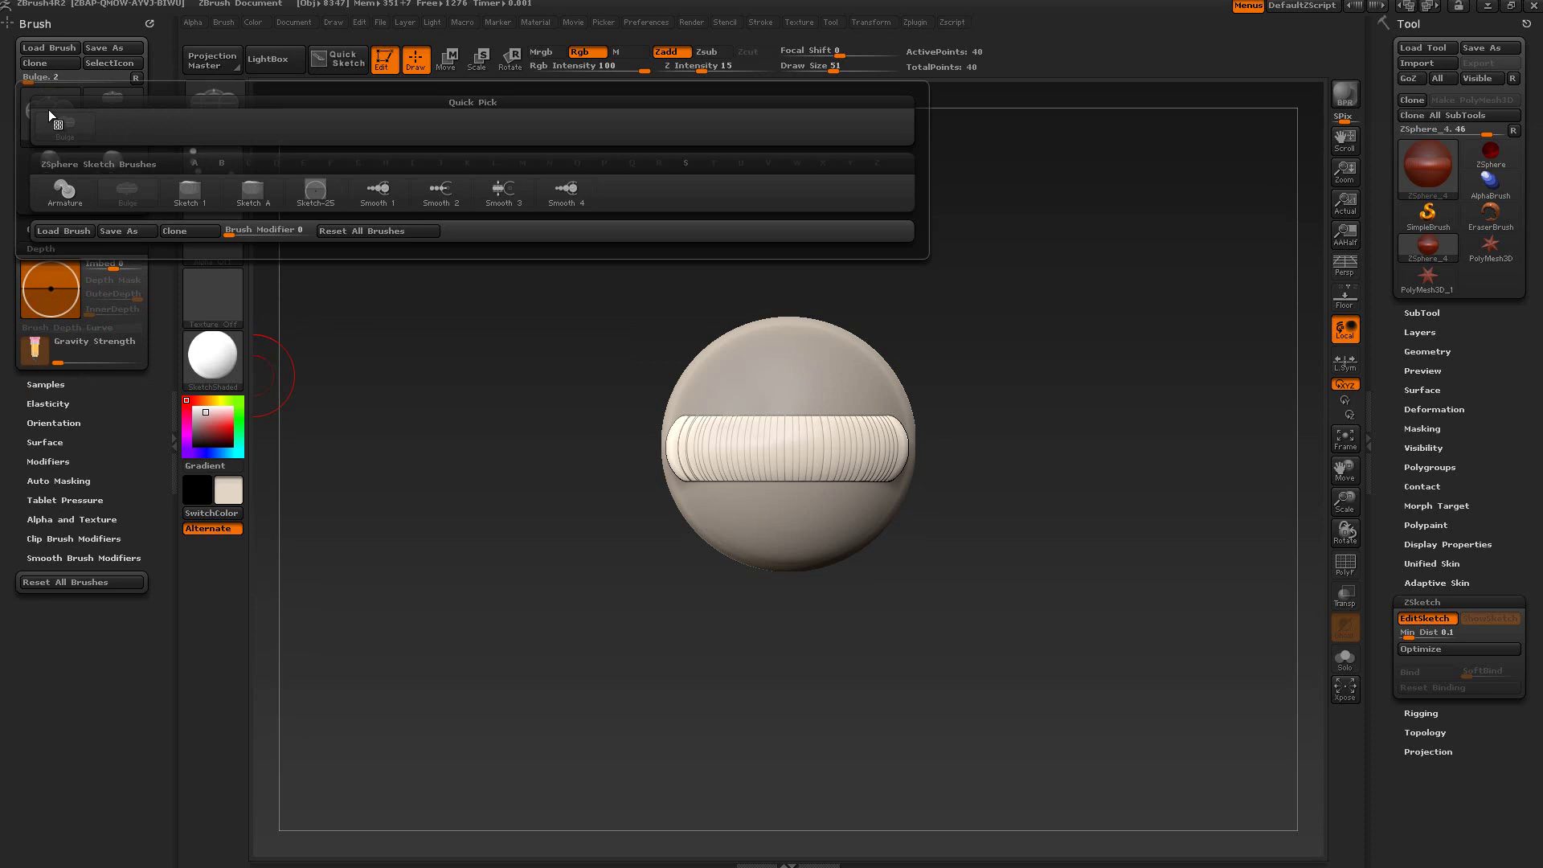
pyautogui.click(165, 200)
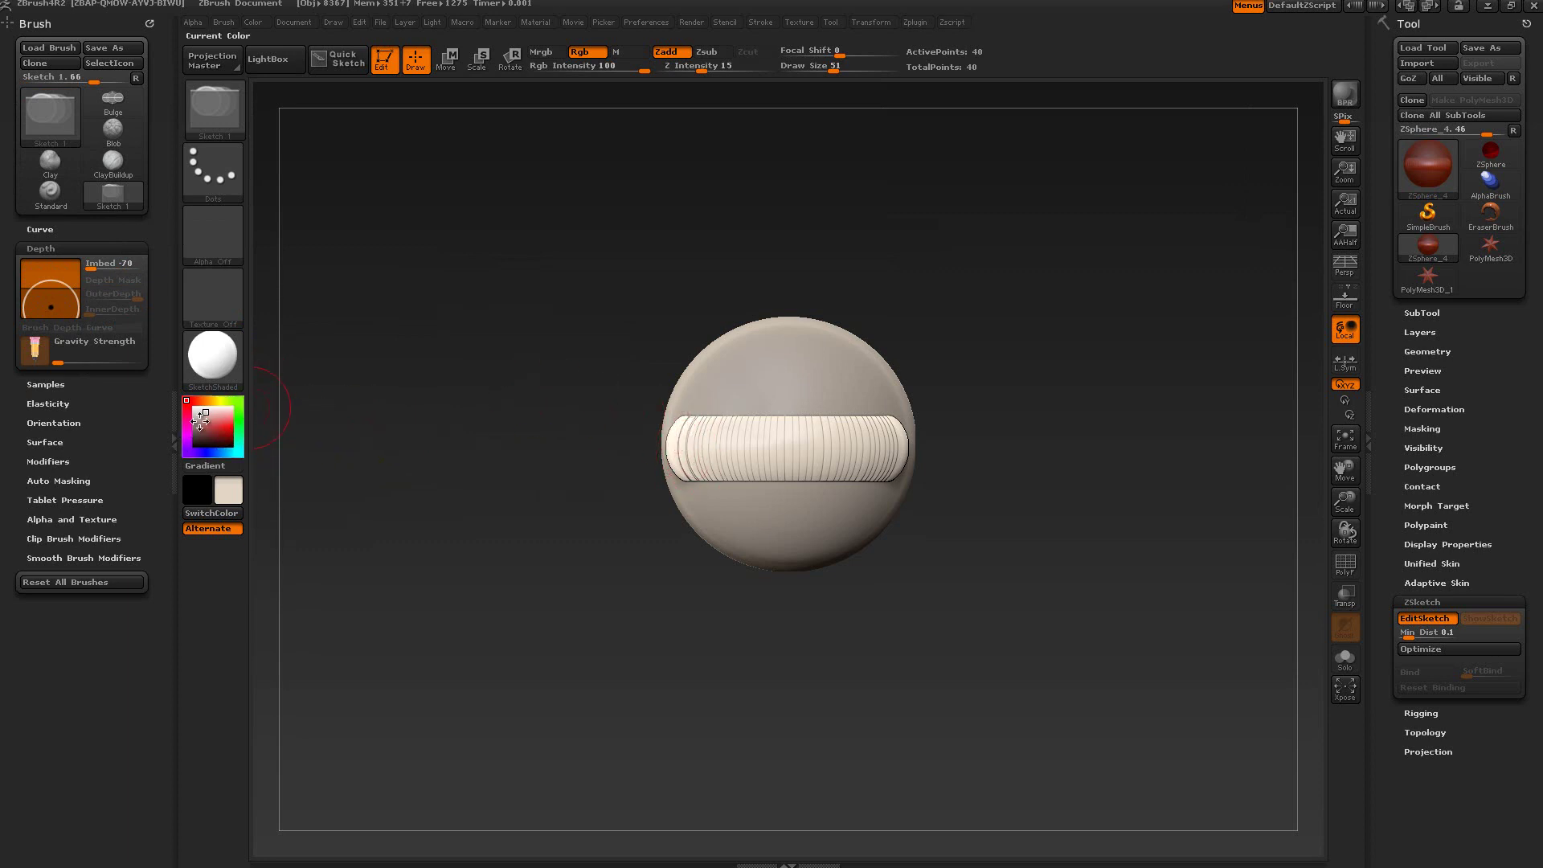
# Close the Brush tray and load the ZSphere_3 stick figure with EditSketch enabled.
pyautogui.click(173, 421)
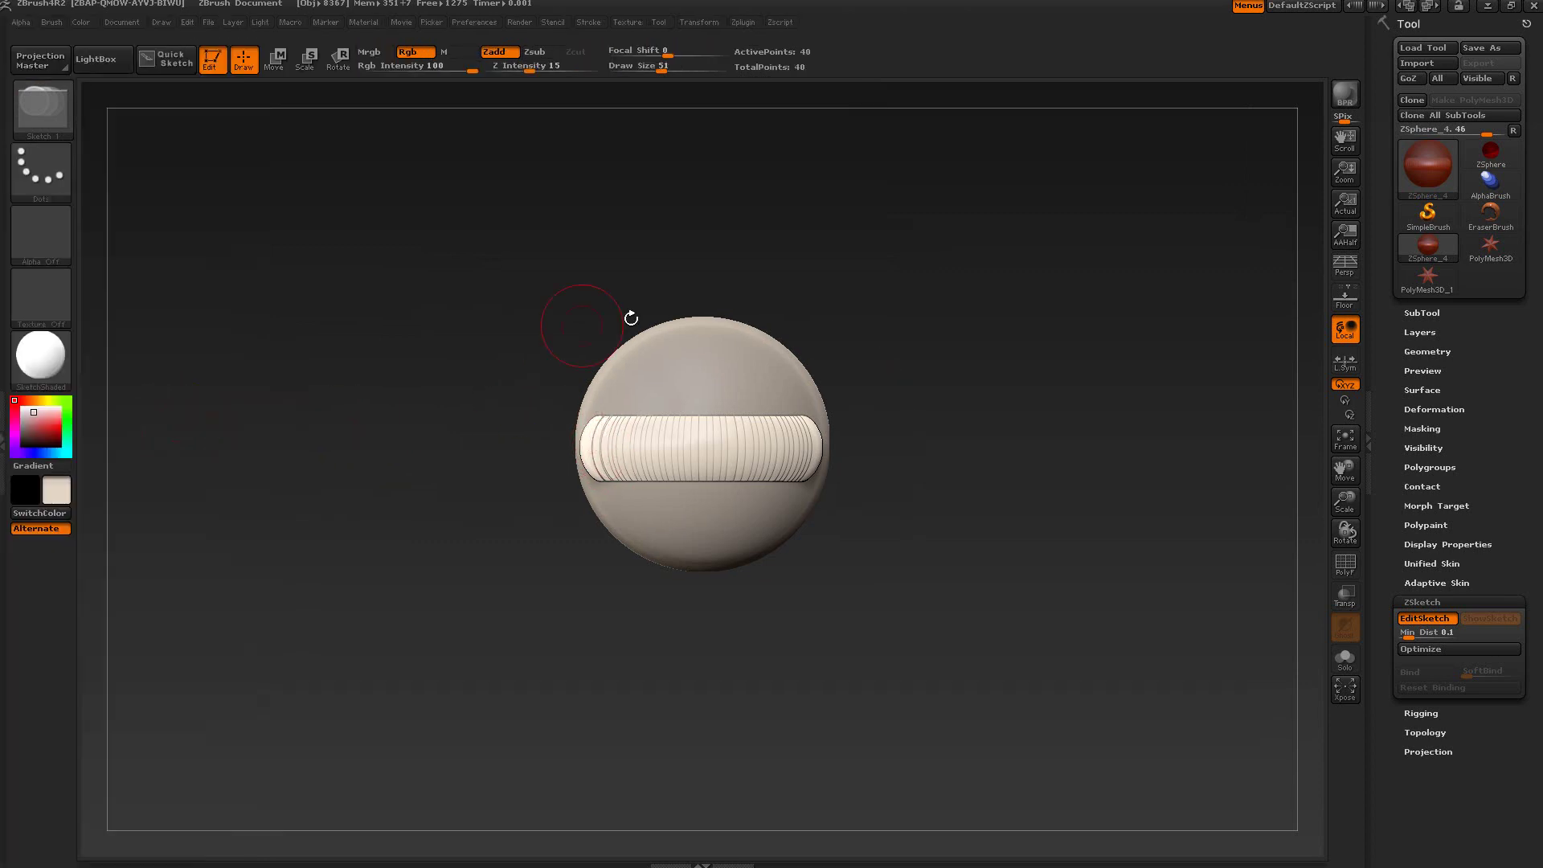
pyautogui.click(1416, 169)
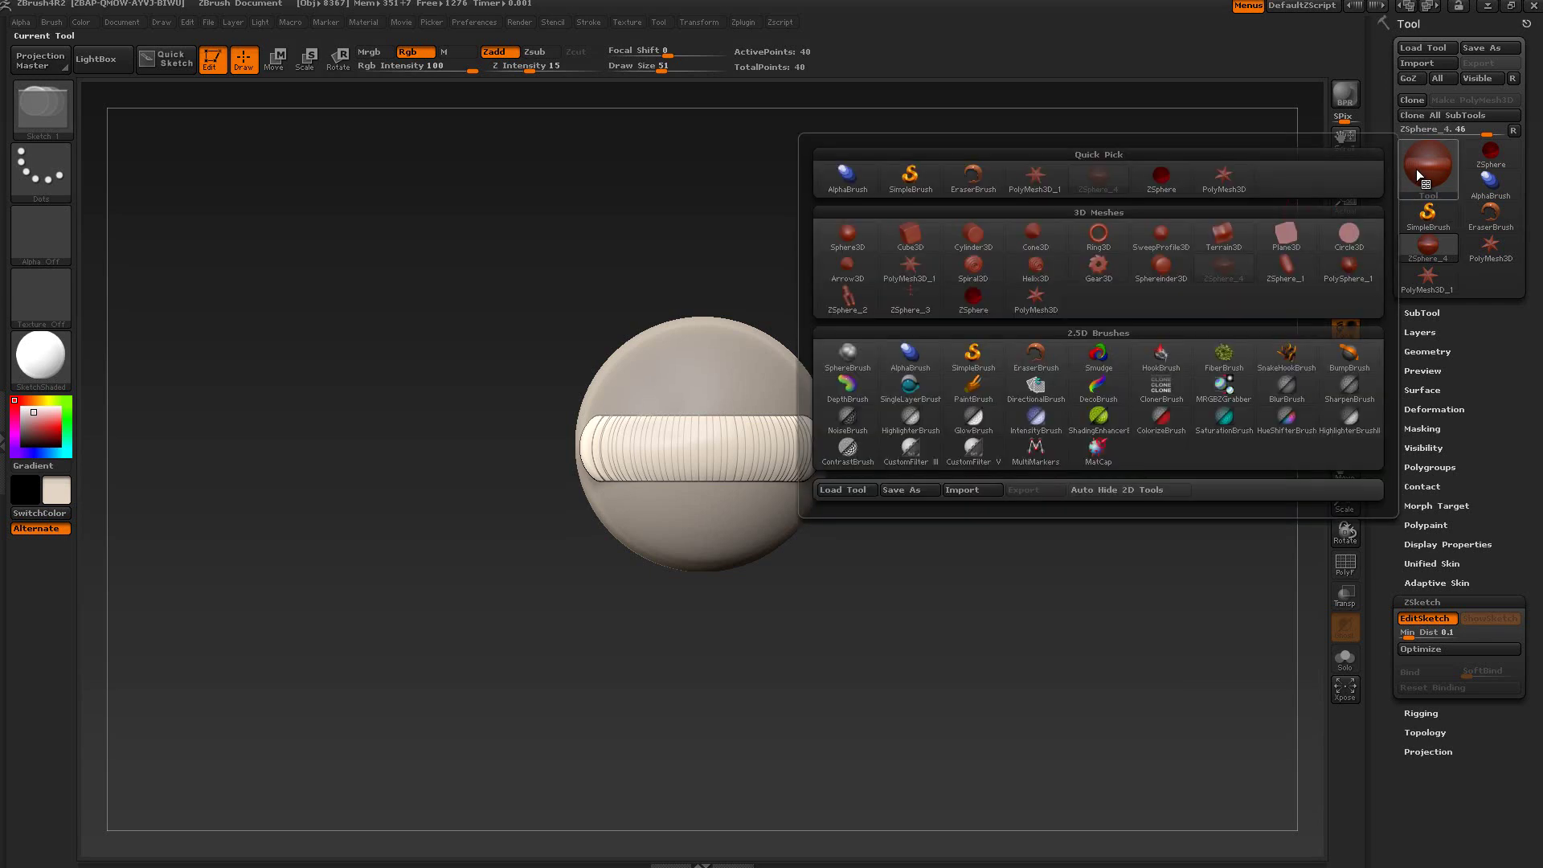
pyautogui.click(910, 305)
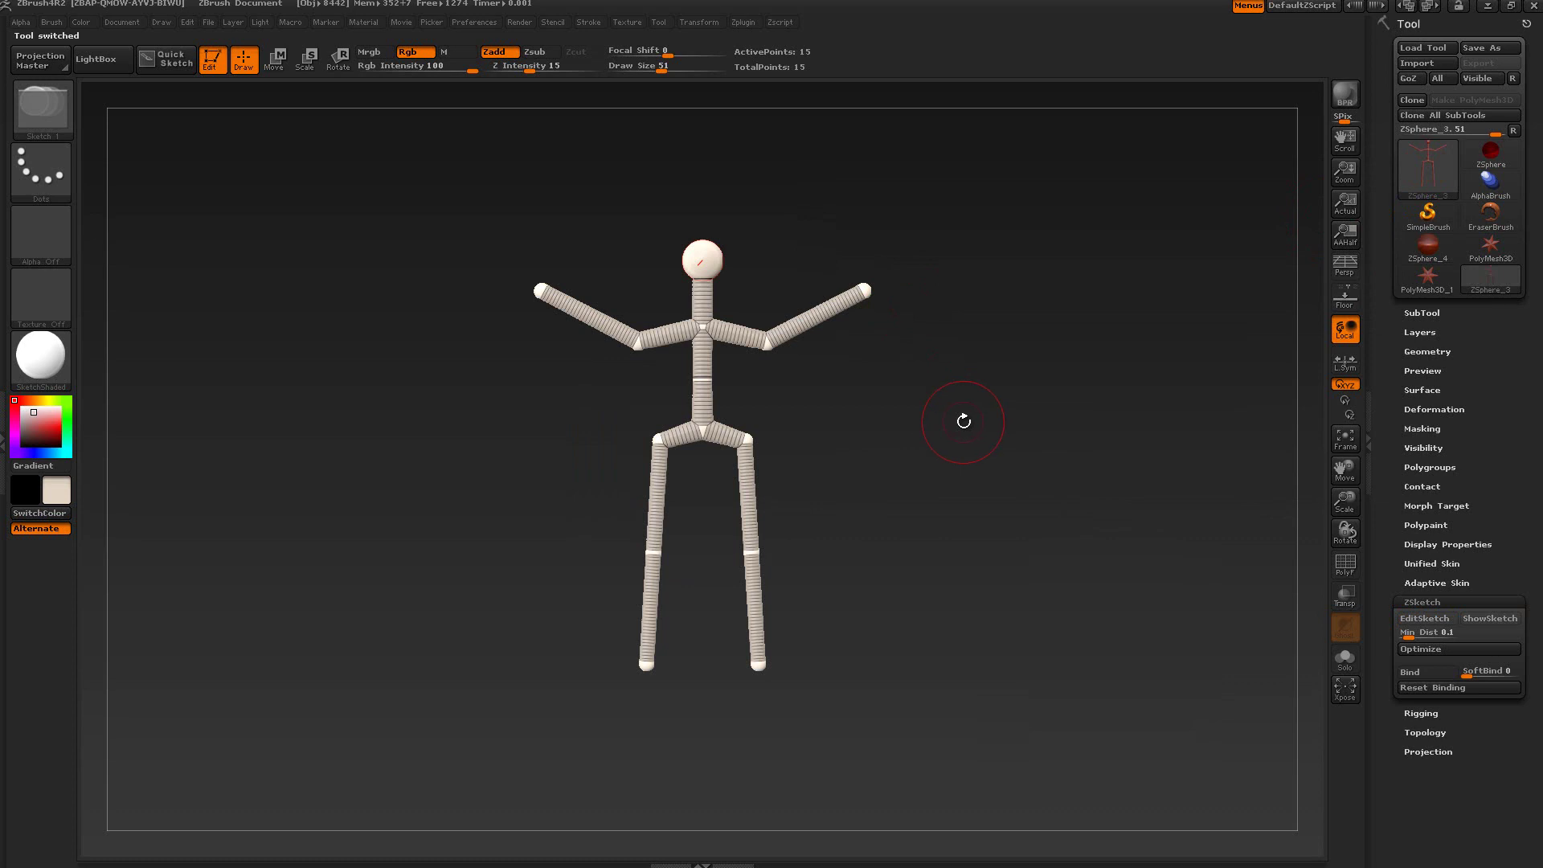
pyautogui.press('f')
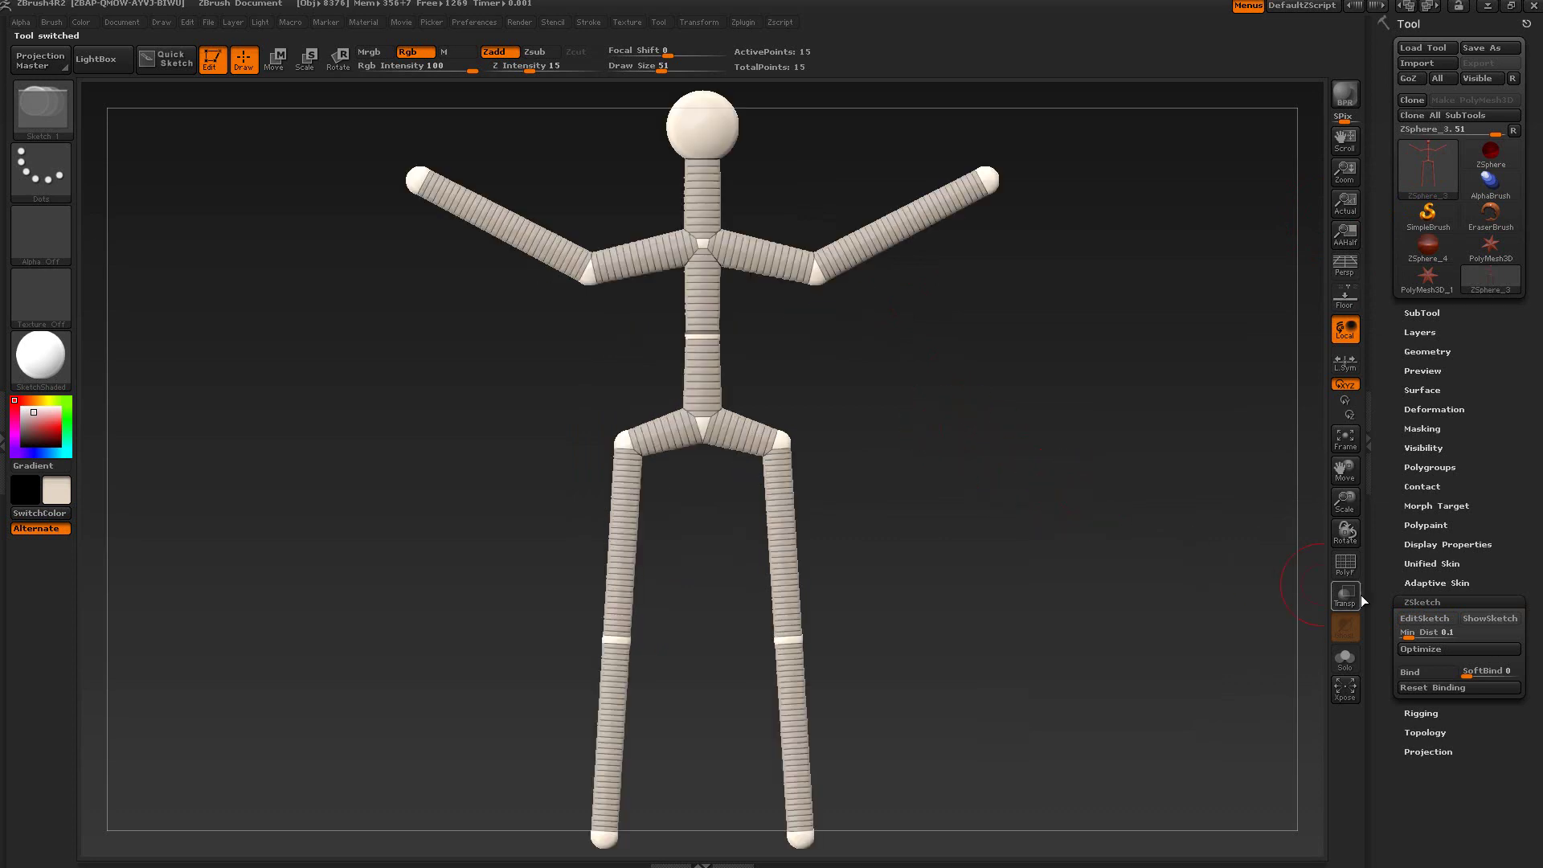
pyautogui.click(1431, 618)
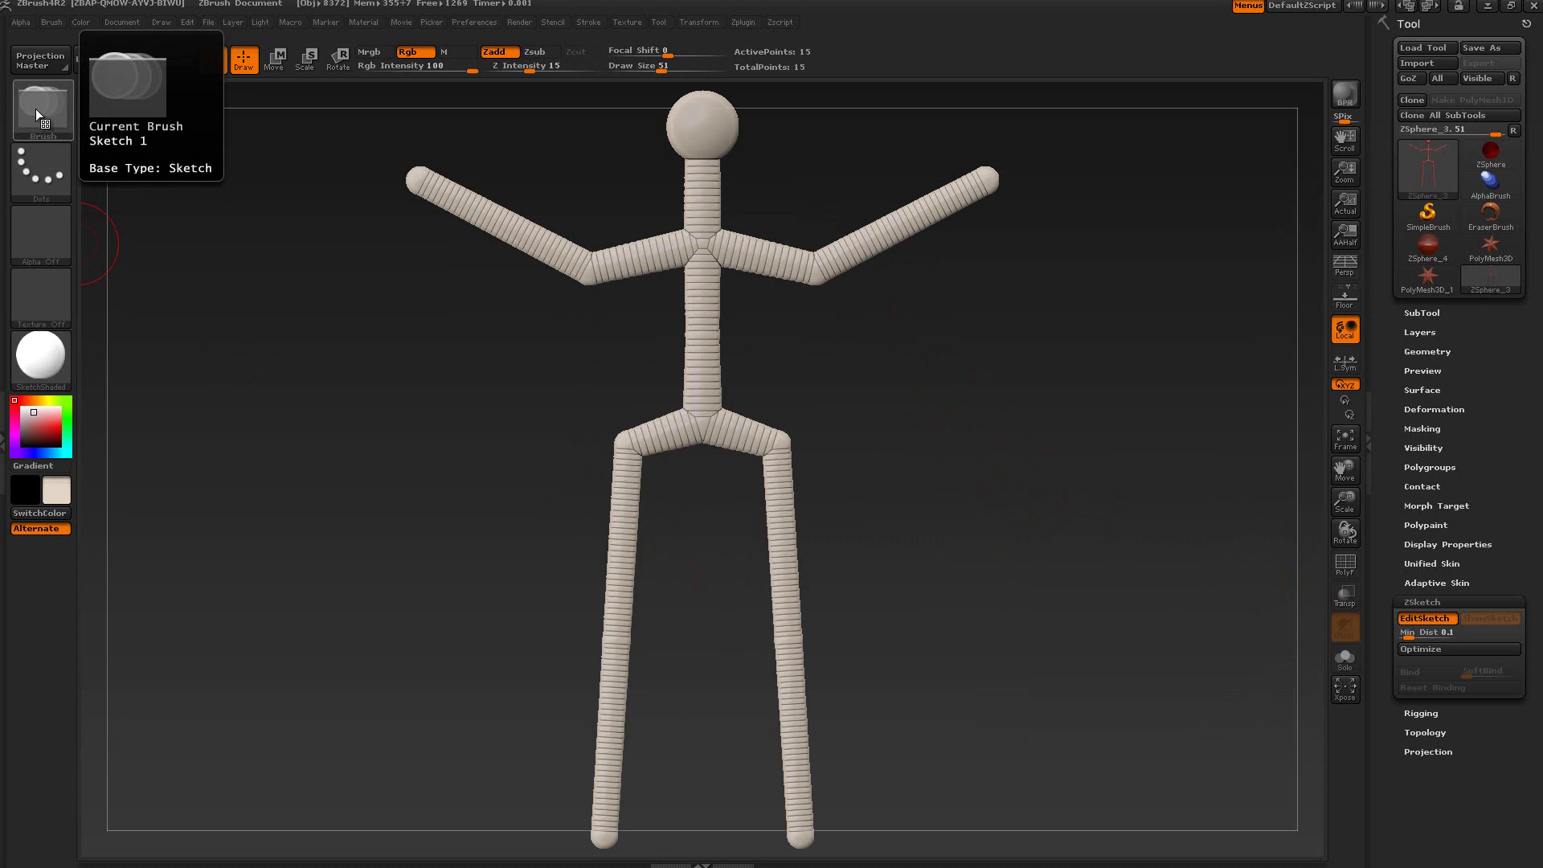
# Sketch a mirrored Sketch 1 stroke along the figure's forearms, smooth it, check it from the side and remove it.
pyautogui.moveTo(413, 181); pyautogui.dragTo(580, 262)
pyautogui.moveTo(448, 206)
pyautogui.keyDown('shift'); pyautogui.mouseDown()
pyautogui.moveTo(519, 243)
pyautogui.moveTo(420, 172)
pyautogui.moveTo(536, 249)
pyautogui.moveTo(468, 206)
pyautogui.moveTo(503, 227)
pyautogui.moveTo(419, 206)
pyautogui.mouseUp(); pyautogui.keyUp('shift')
pyautogui.moveTo(430, 302); pyautogui.dragTo(452, 307)
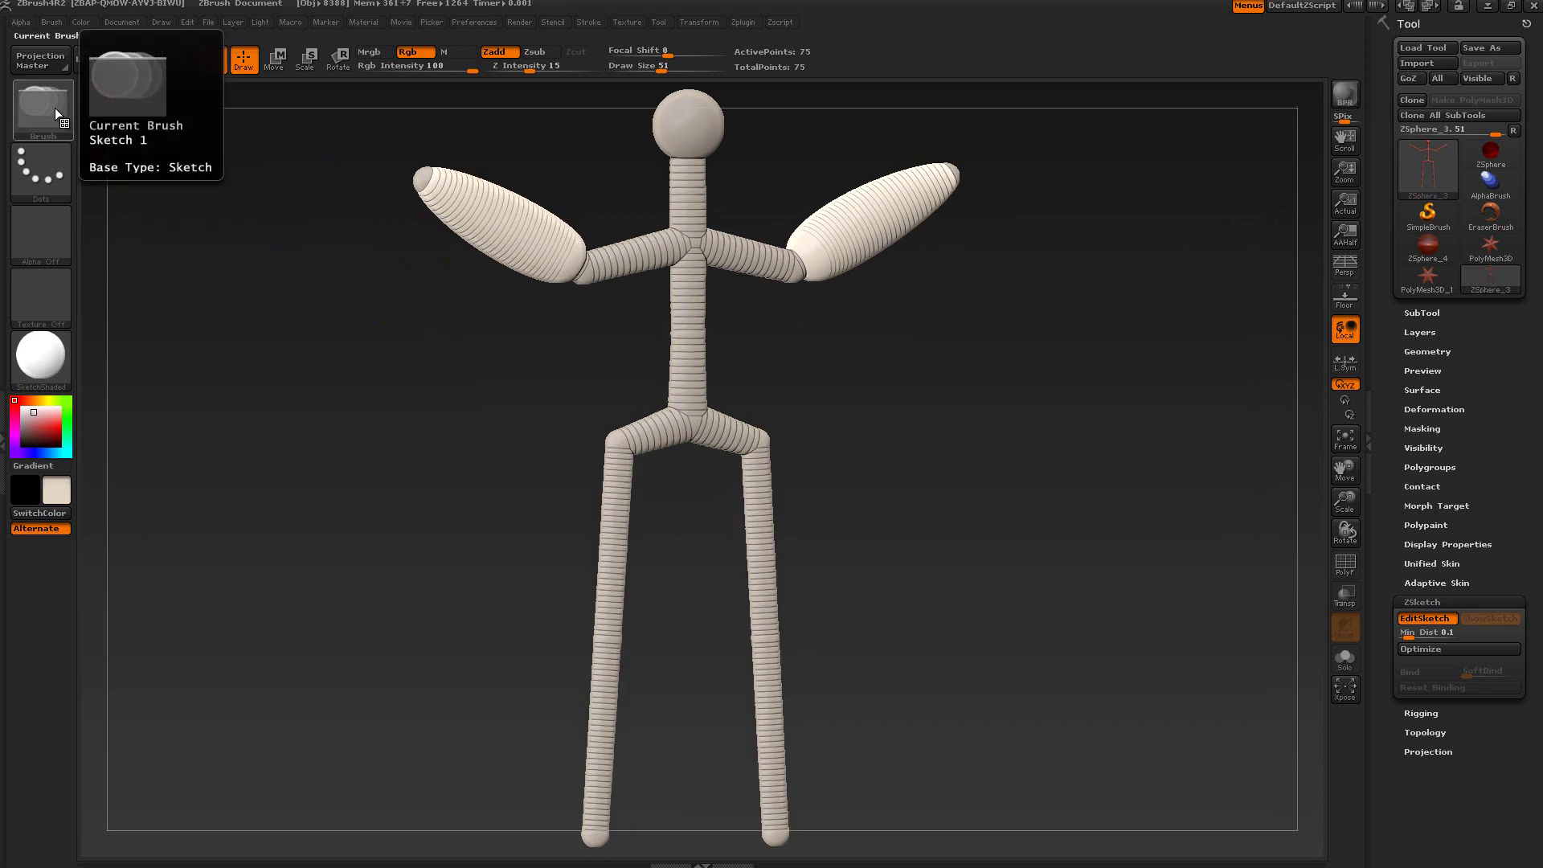
pyautogui.press('shift')
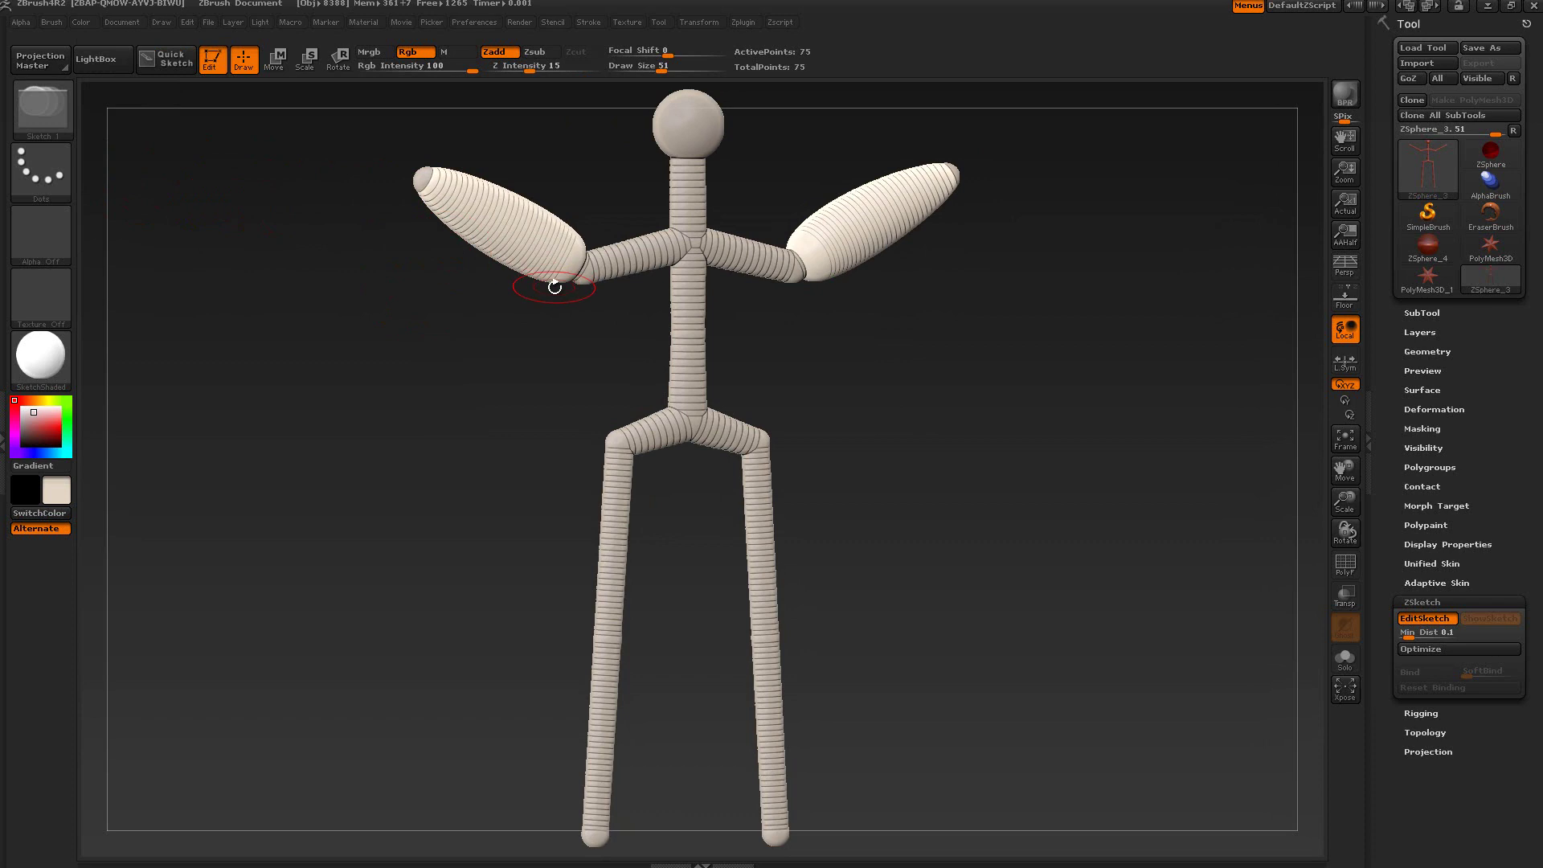
pyautogui.moveTo(500, 322); pyautogui.dragTo(482, 320)
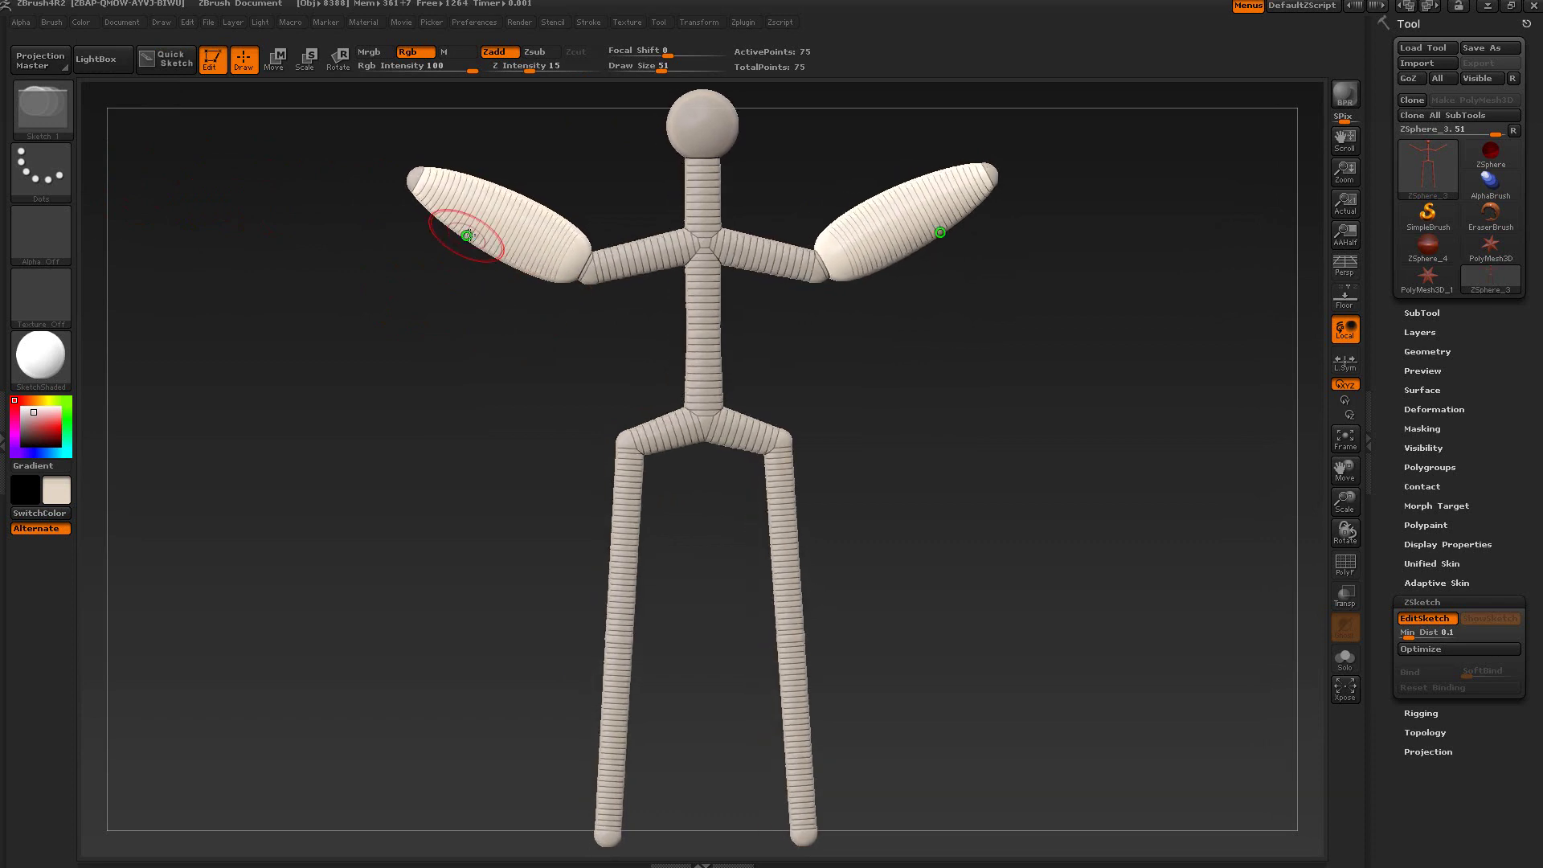
pyautogui.moveTo(475, 214)
pyautogui.keyDown('shift'); pyautogui.mouseDown()
pyautogui.moveTo(536, 241)
pyautogui.moveTo(467, 221)
pyautogui.moveTo(499, 258)
pyautogui.mouseUp(); pyautogui.keyUp('shift')
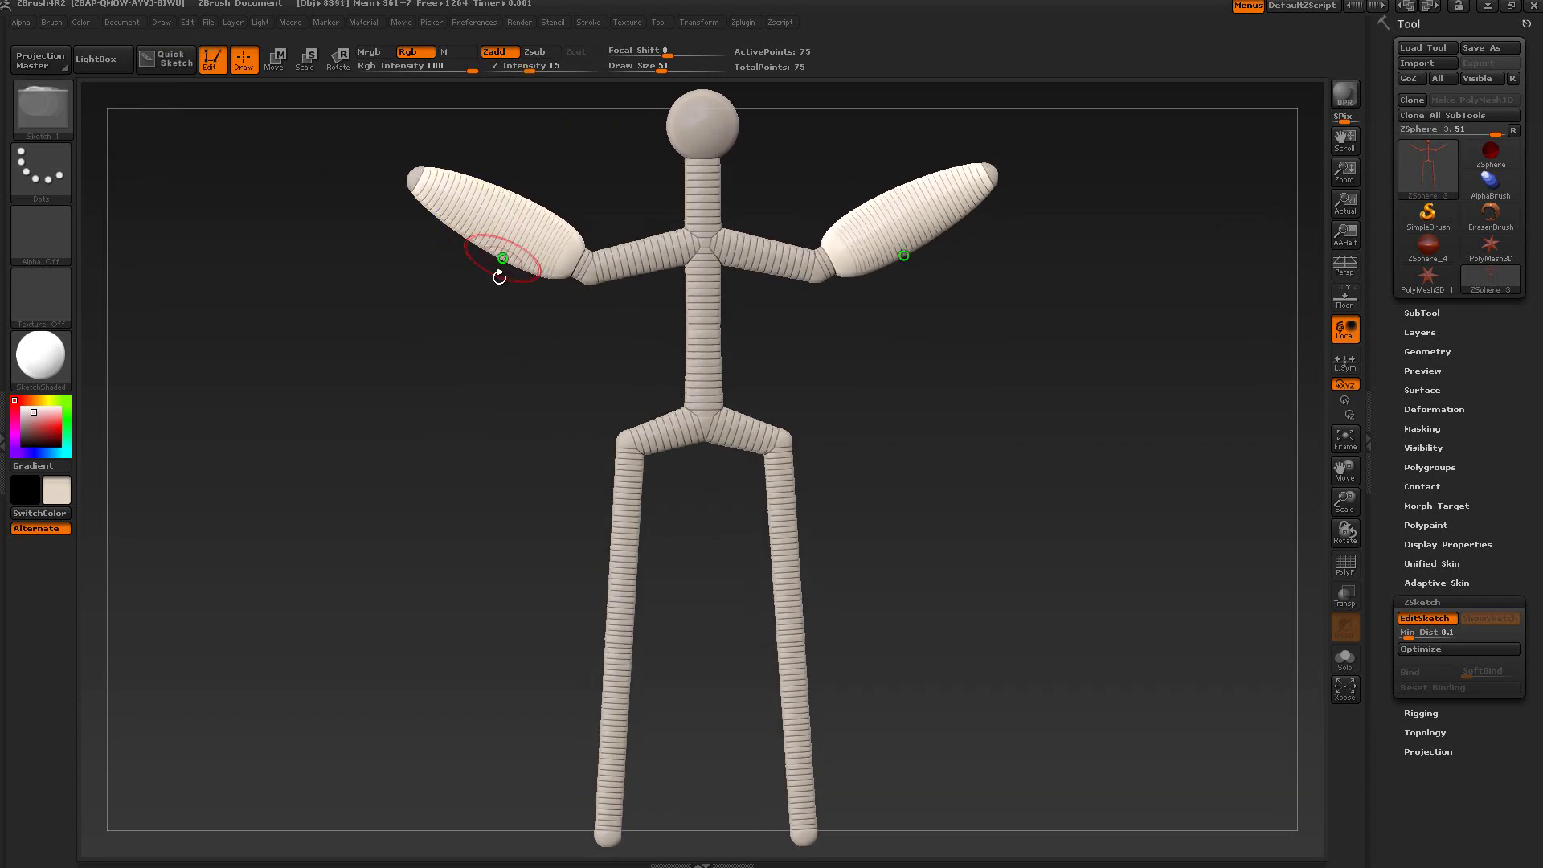
pyautogui.moveTo(387, 387); pyautogui.dragTo(457, 385)
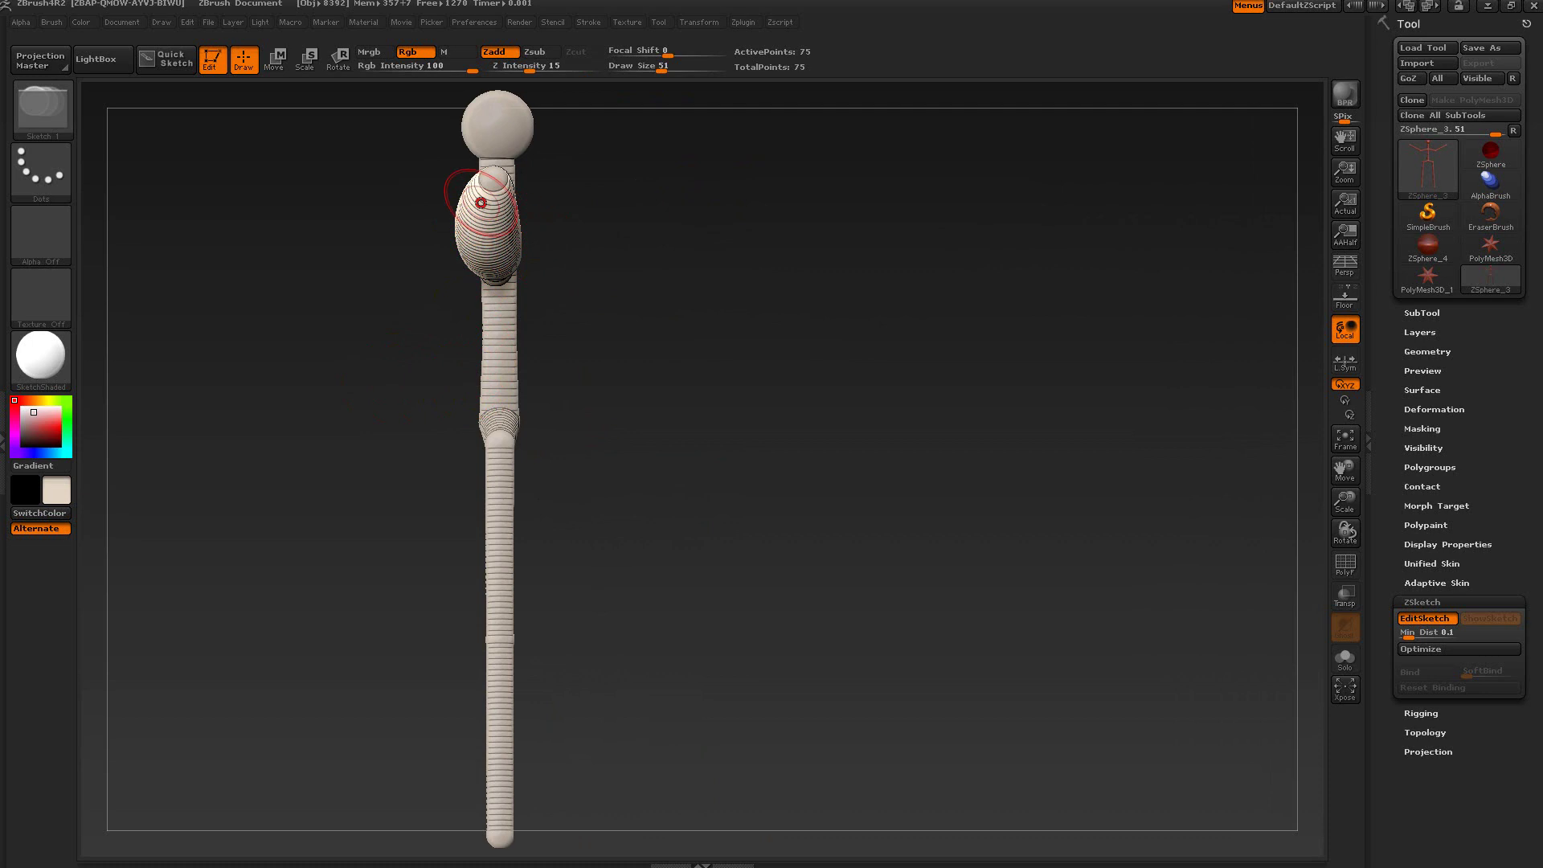
pyautogui.moveTo(713, 297); pyautogui.dragTo(626, 300)
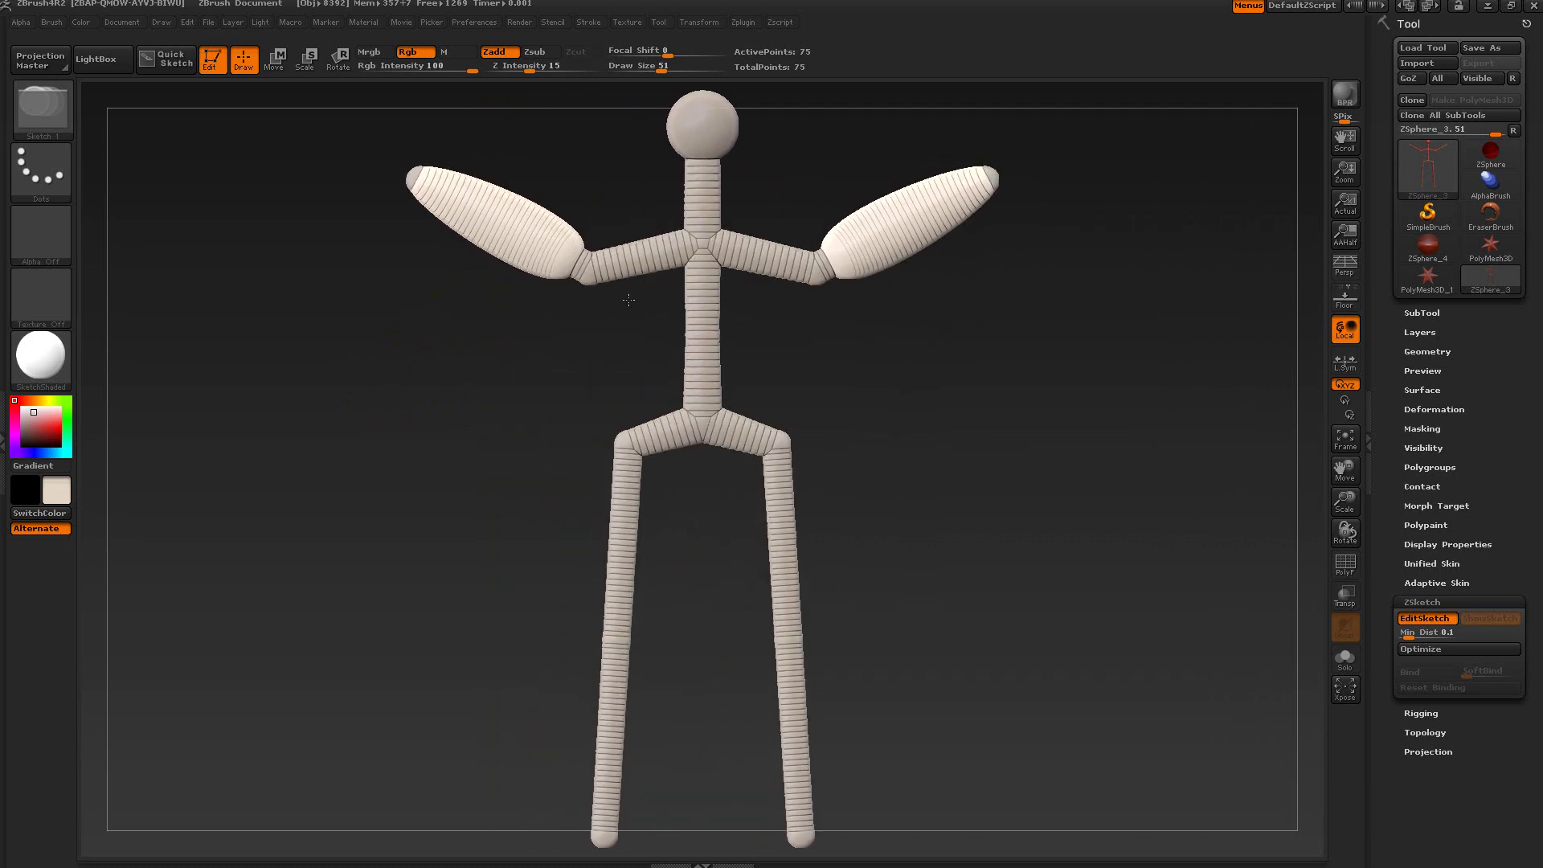
pyautogui.click(572, 265)
pyautogui.moveTo(571, 265); pyautogui.dragTo(413, 181)
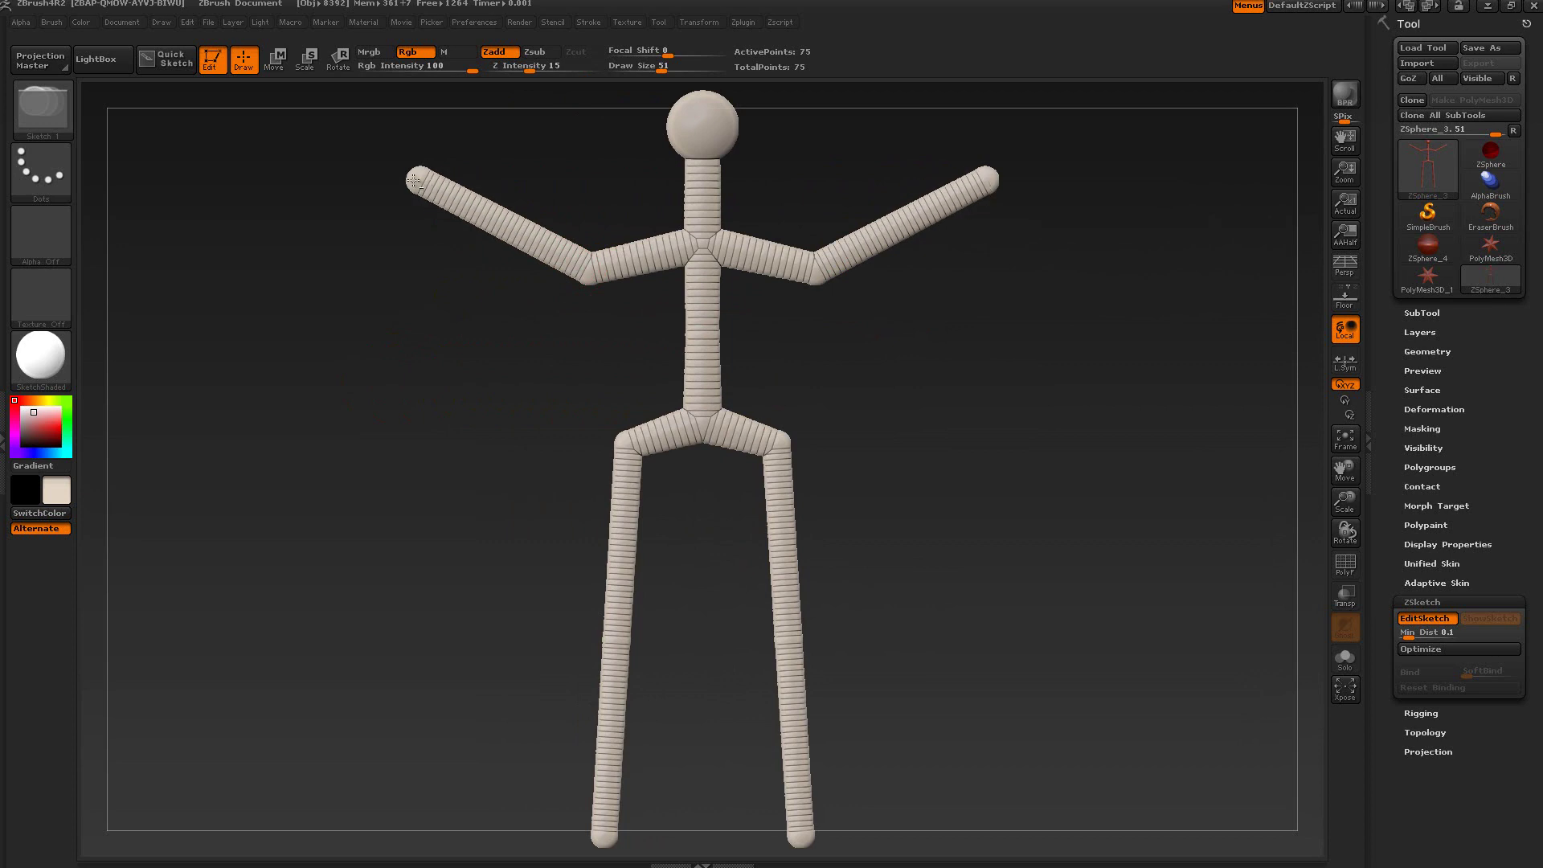
# Choose the Sketch-25 brush and check the Imbed value in its Depth settings.
pyautogui.click(43, 122)
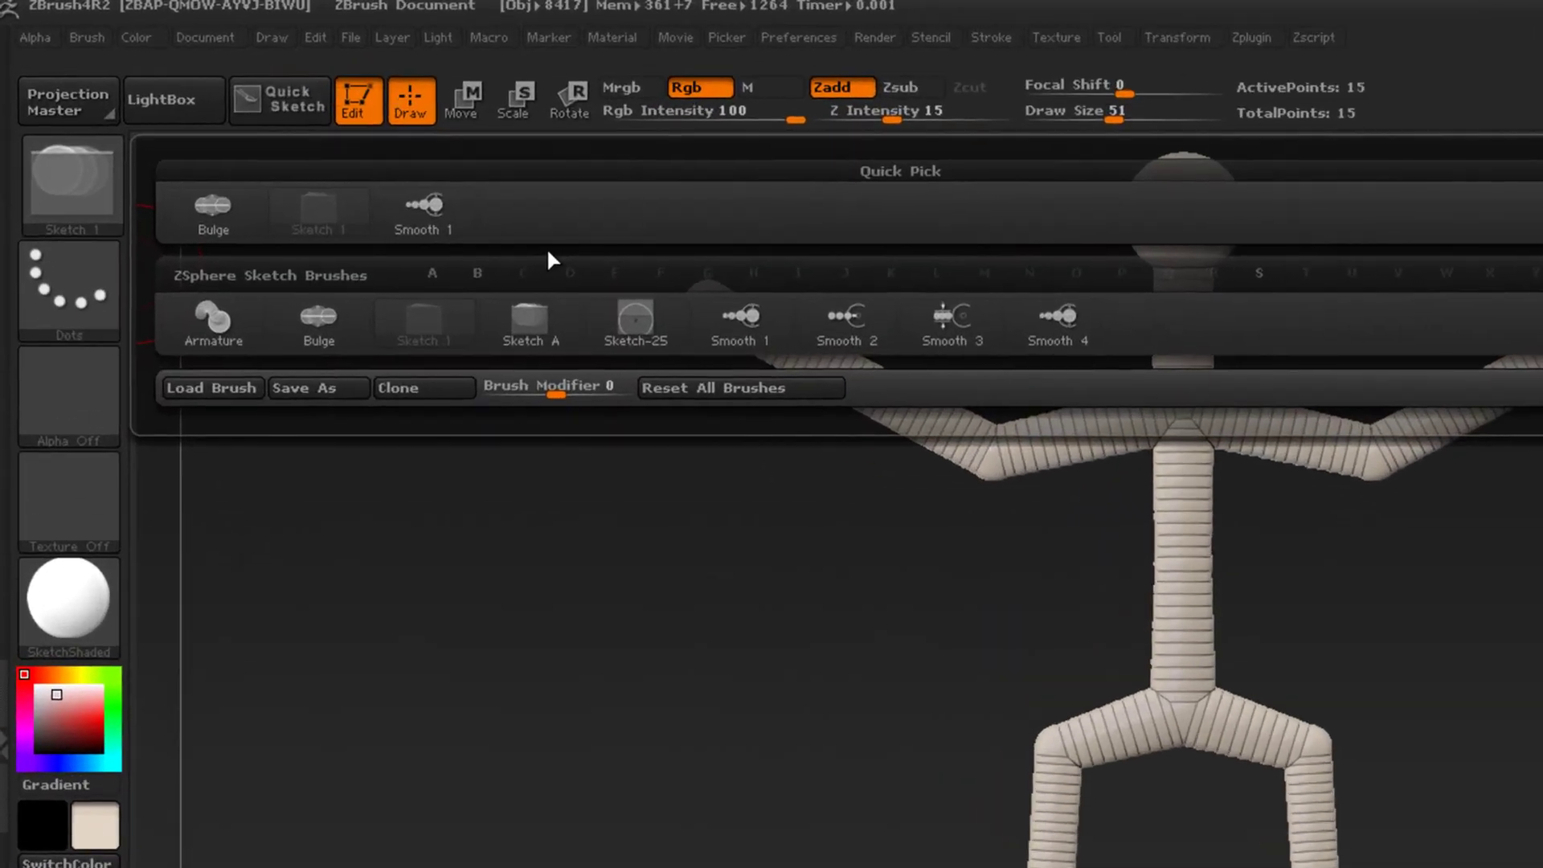
pyautogui.click(643, 315)
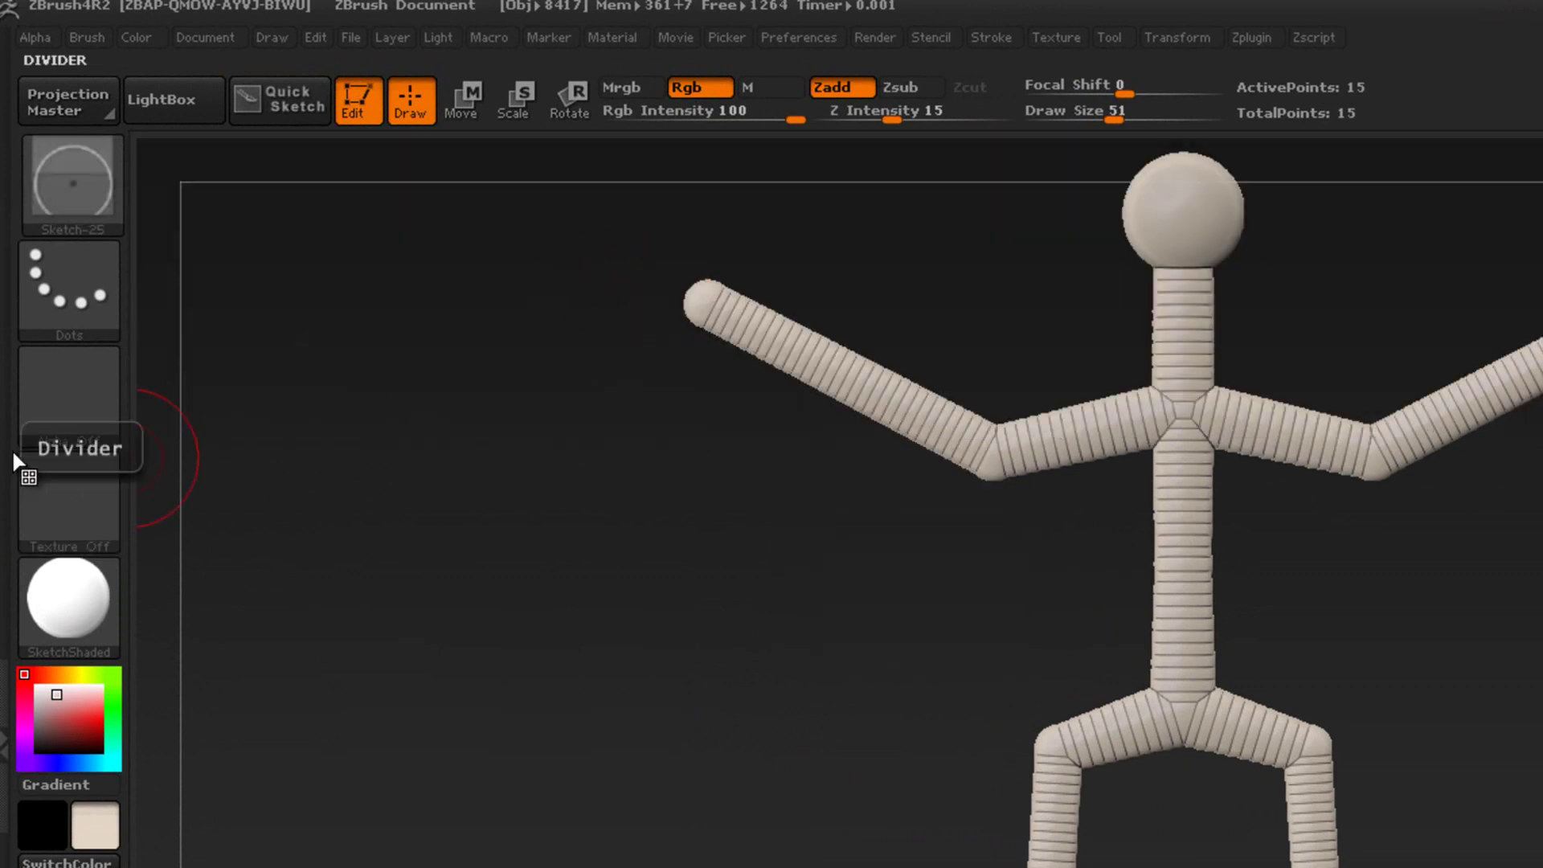
pyautogui.click(11, 449)
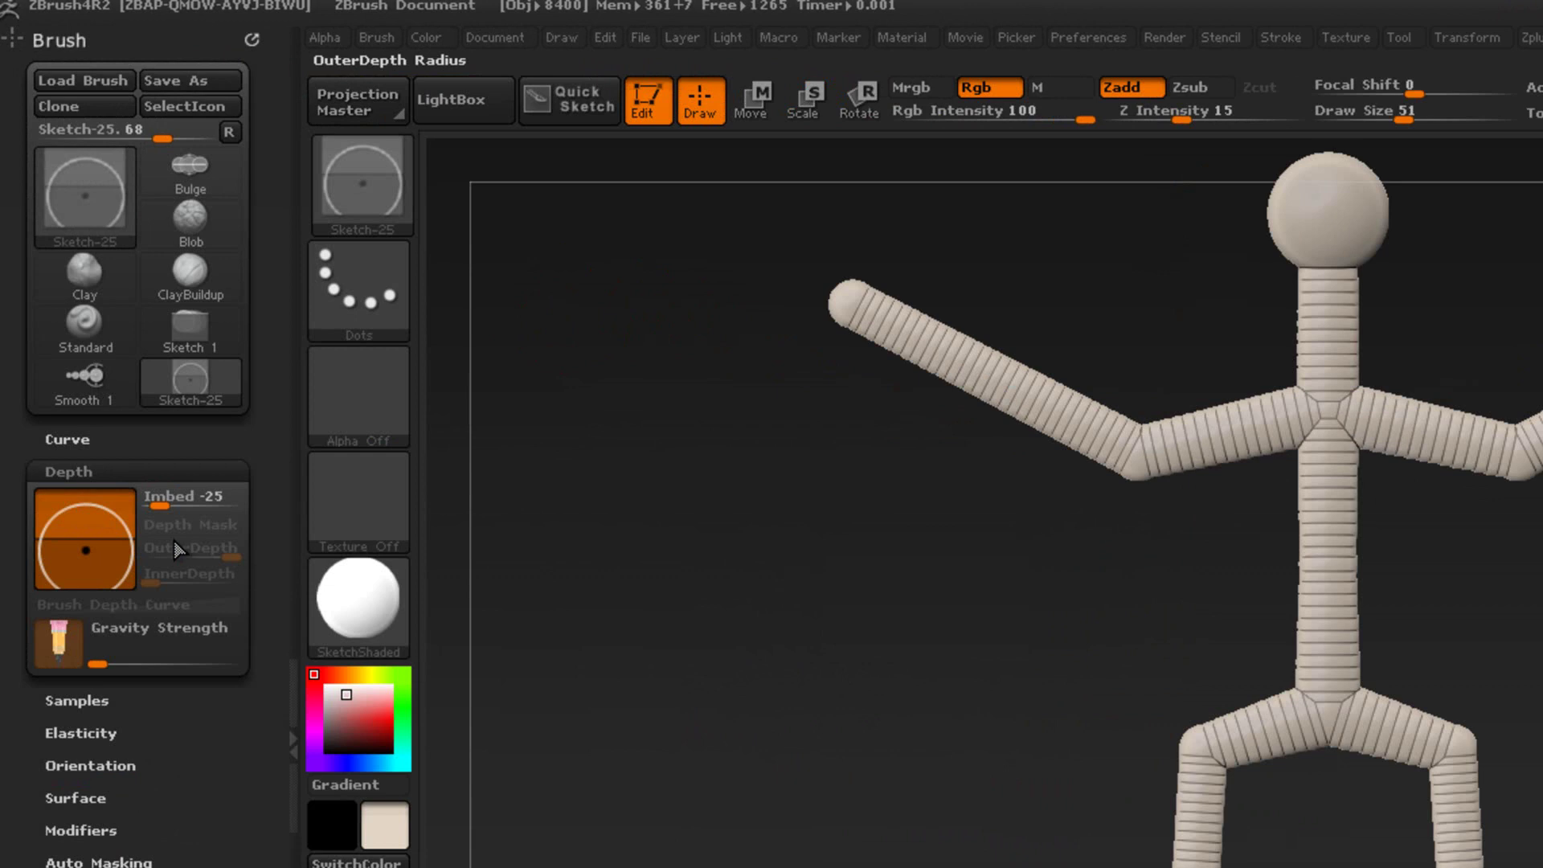
pyautogui.click(73, 468)
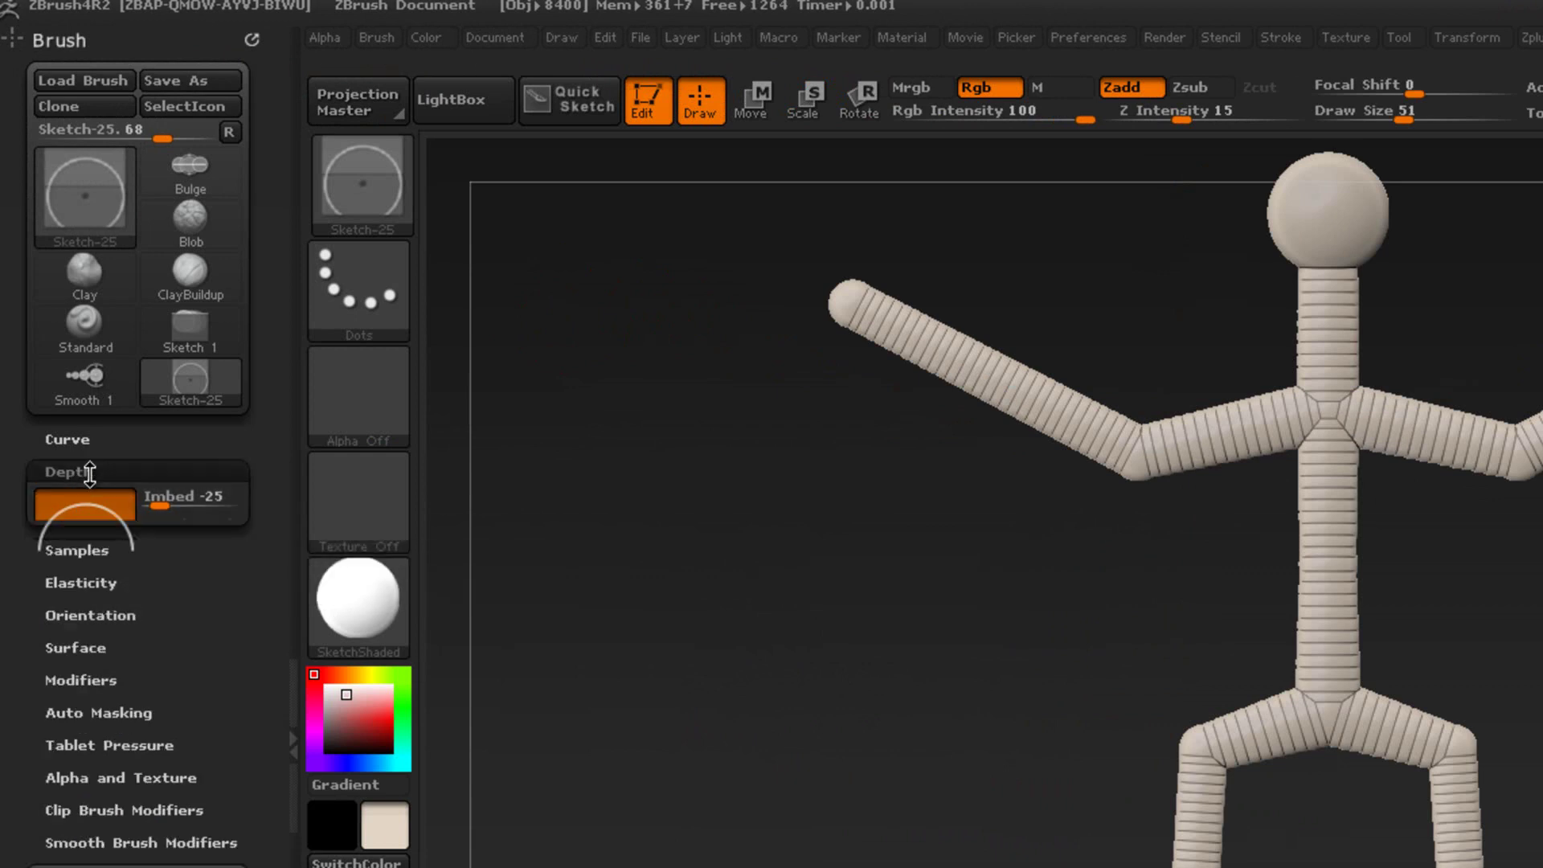
pyautogui.click(297, 646)
# Sketch mirrored Sketch-25 strokes along the figure's forearms between wrist and elbow and check them from the side.
pyautogui.moveTo(718, 318)
pyautogui.mouseDown()
pyautogui.moveTo(706, 310)
pyautogui.moveTo(851, 365)
pyautogui.moveTo(924, 419)
pyautogui.mouseUp()
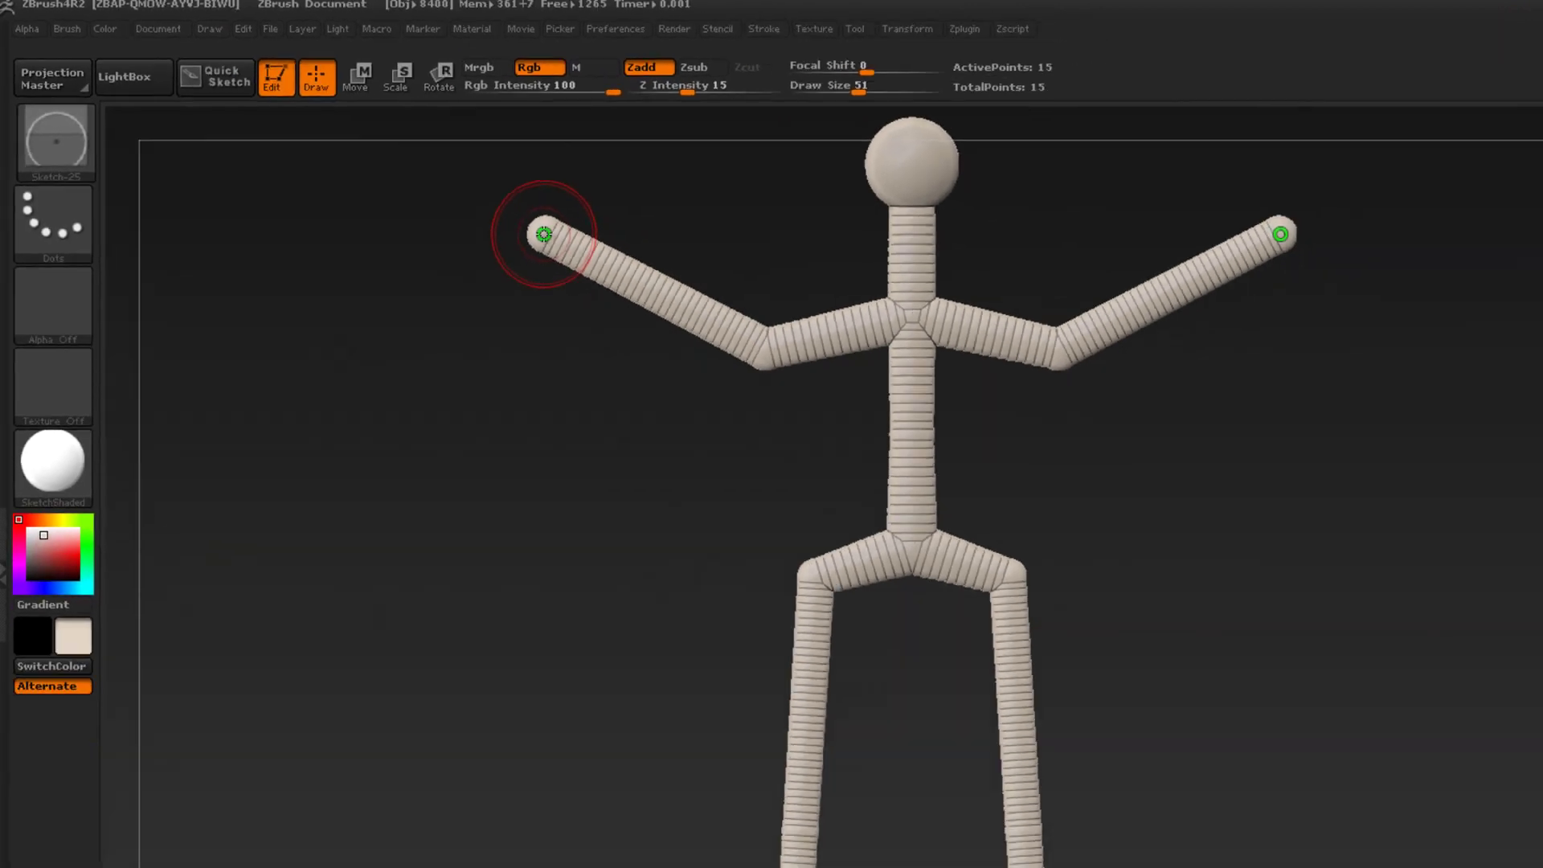
pyautogui.moveTo(552, 246)
pyautogui.mouseDown()
pyautogui.moveTo(583, 262)
pyautogui.moveTo(424, 200)
pyautogui.moveTo(554, 273)
pyautogui.moveTo(421, 204)
pyautogui.moveTo(386, 155)
pyautogui.moveTo(377, 169)
pyautogui.moveTo(427, 195)
pyautogui.mouseUp()
pyautogui.press('shift')
pyautogui.moveTo(396, 310); pyautogui.dragTo(480, 318)
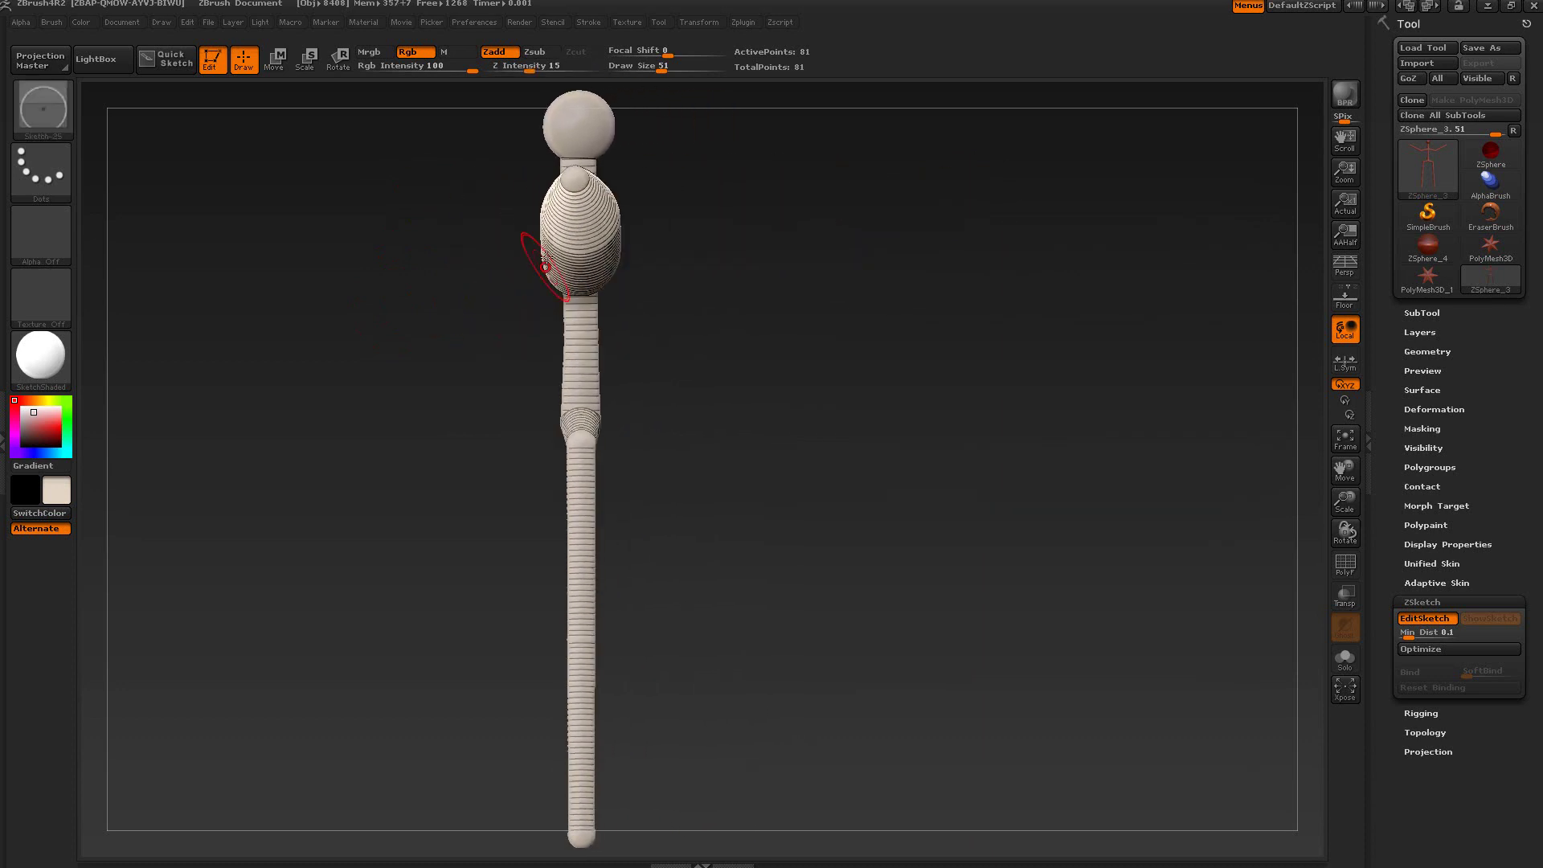
pyautogui.moveTo(801, 336); pyautogui.dragTo(730, 333)
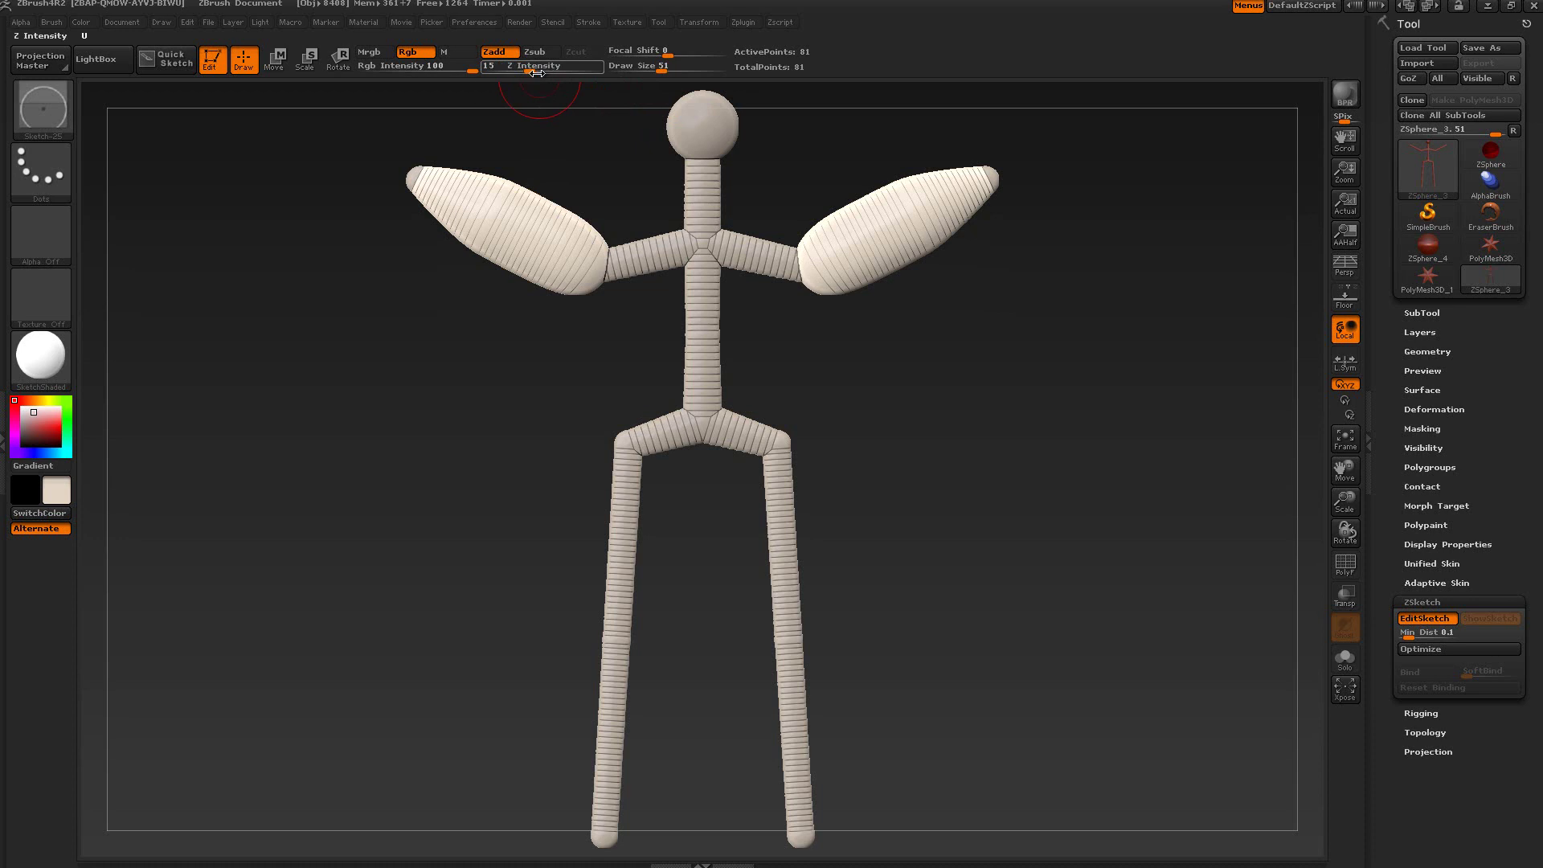
# Try to pull the outer ends of the forearm sketches downward in Move mode, and undo the move.
pyautogui.click(273, 63)
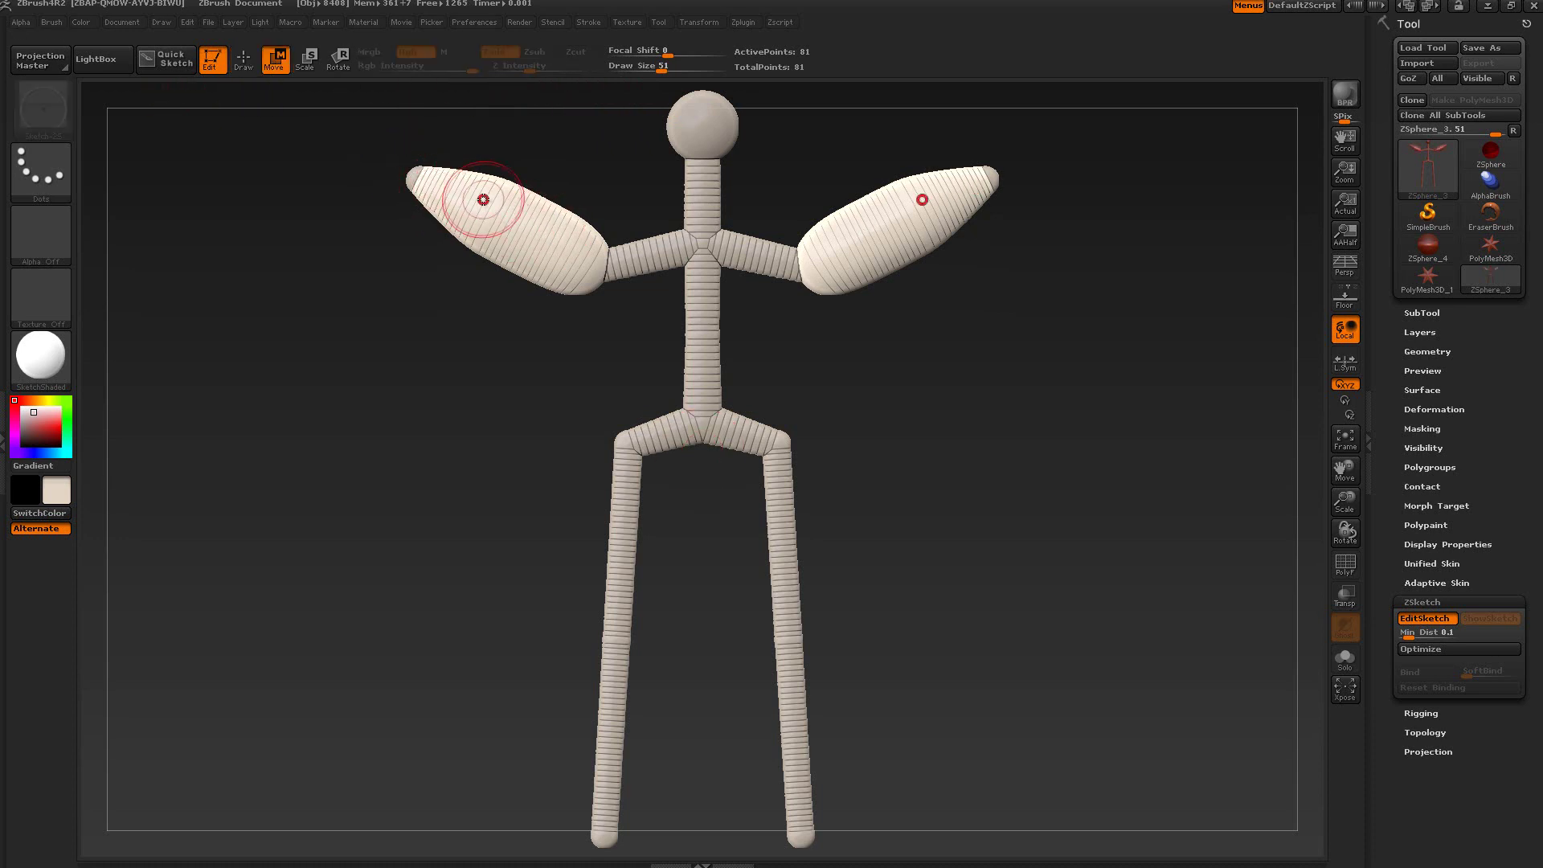
pyautogui.moveTo(434, 194); pyautogui.dragTo(433, 291)
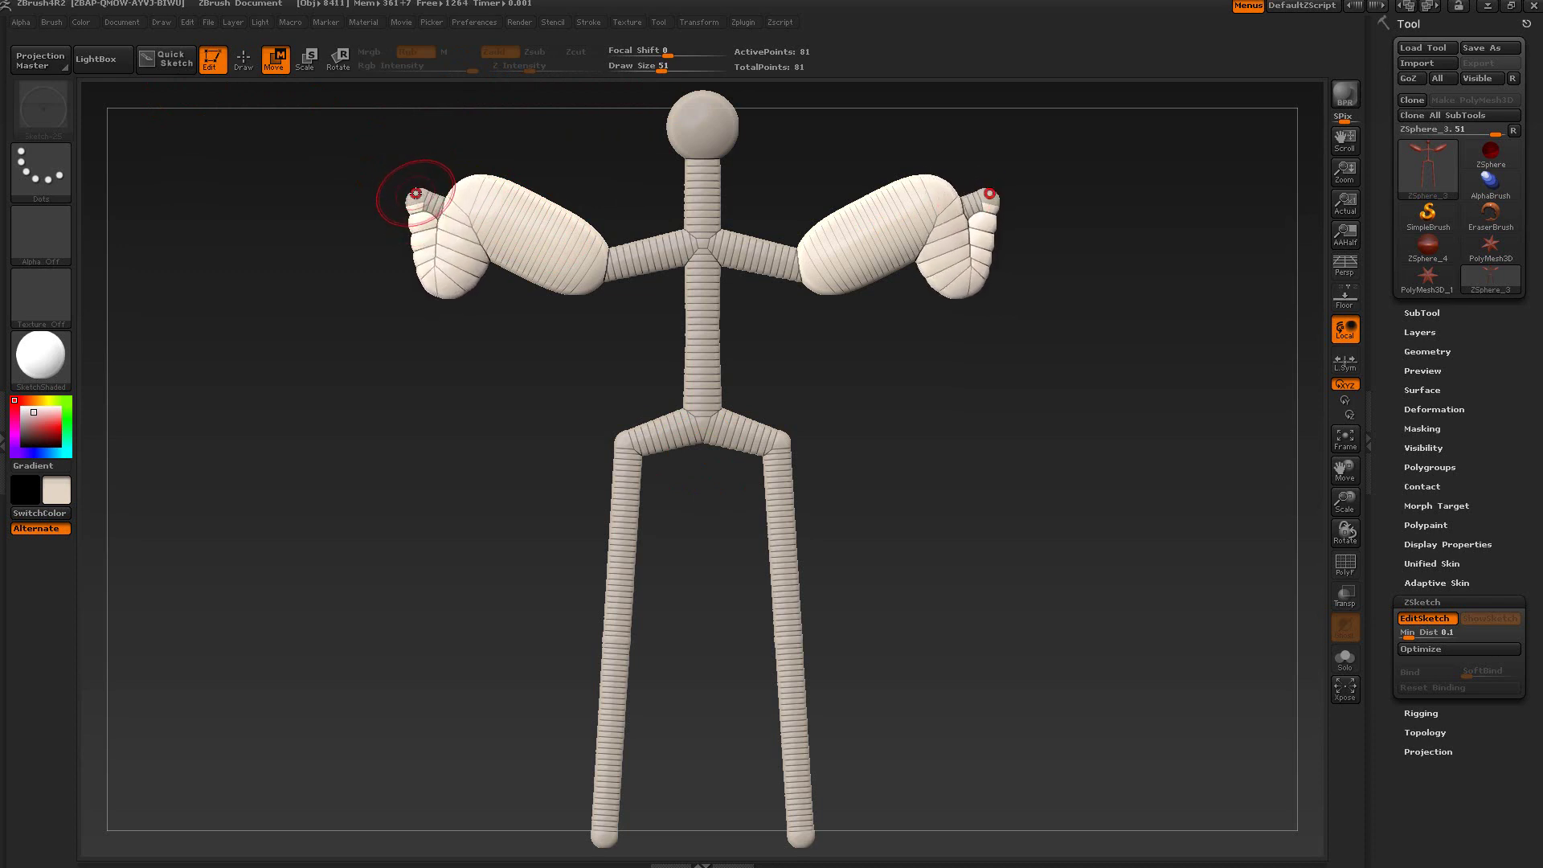
pyautogui.hotkey('ctrl', 'z')
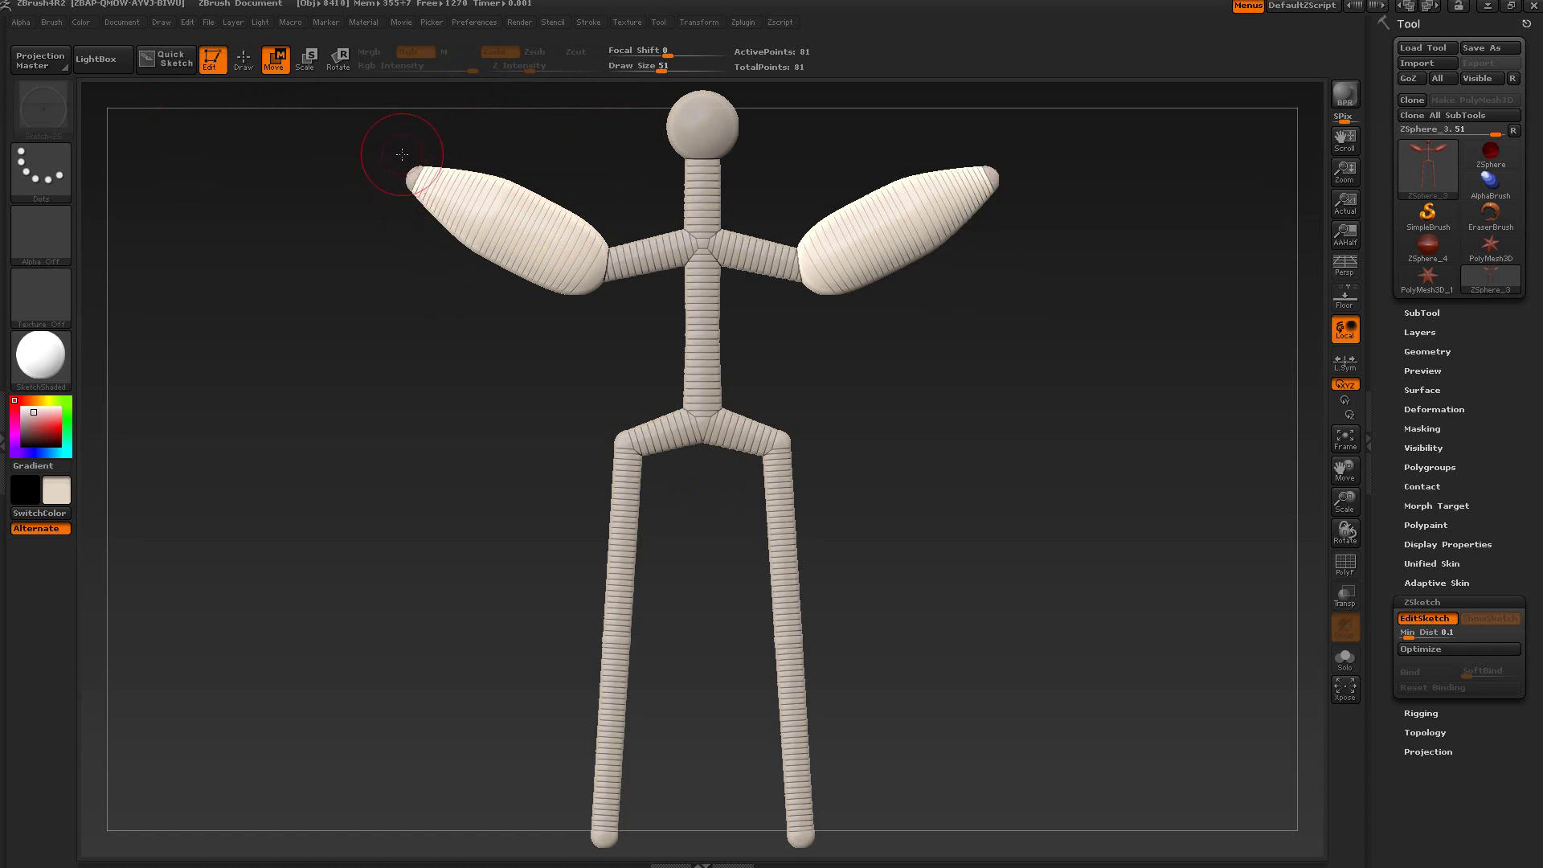
# Enlarge the middle of the forearm sketches in Scale mode and smooth their contours in Draw mode.
pyautogui.click(308, 64)
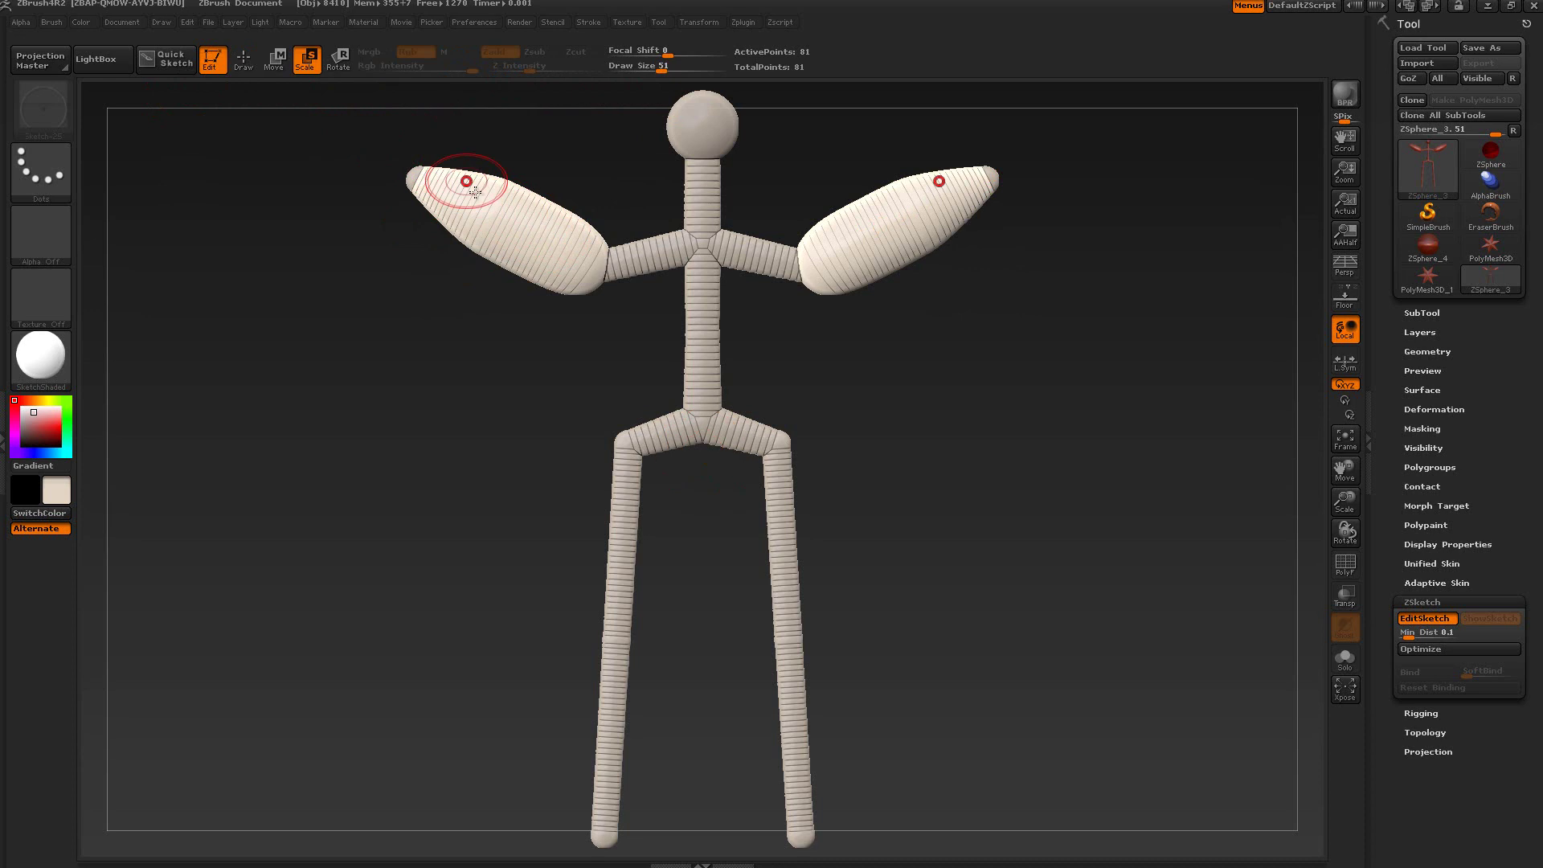
pyautogui.moveTo(494, 187); pyautogui.dragTo(504, 312)
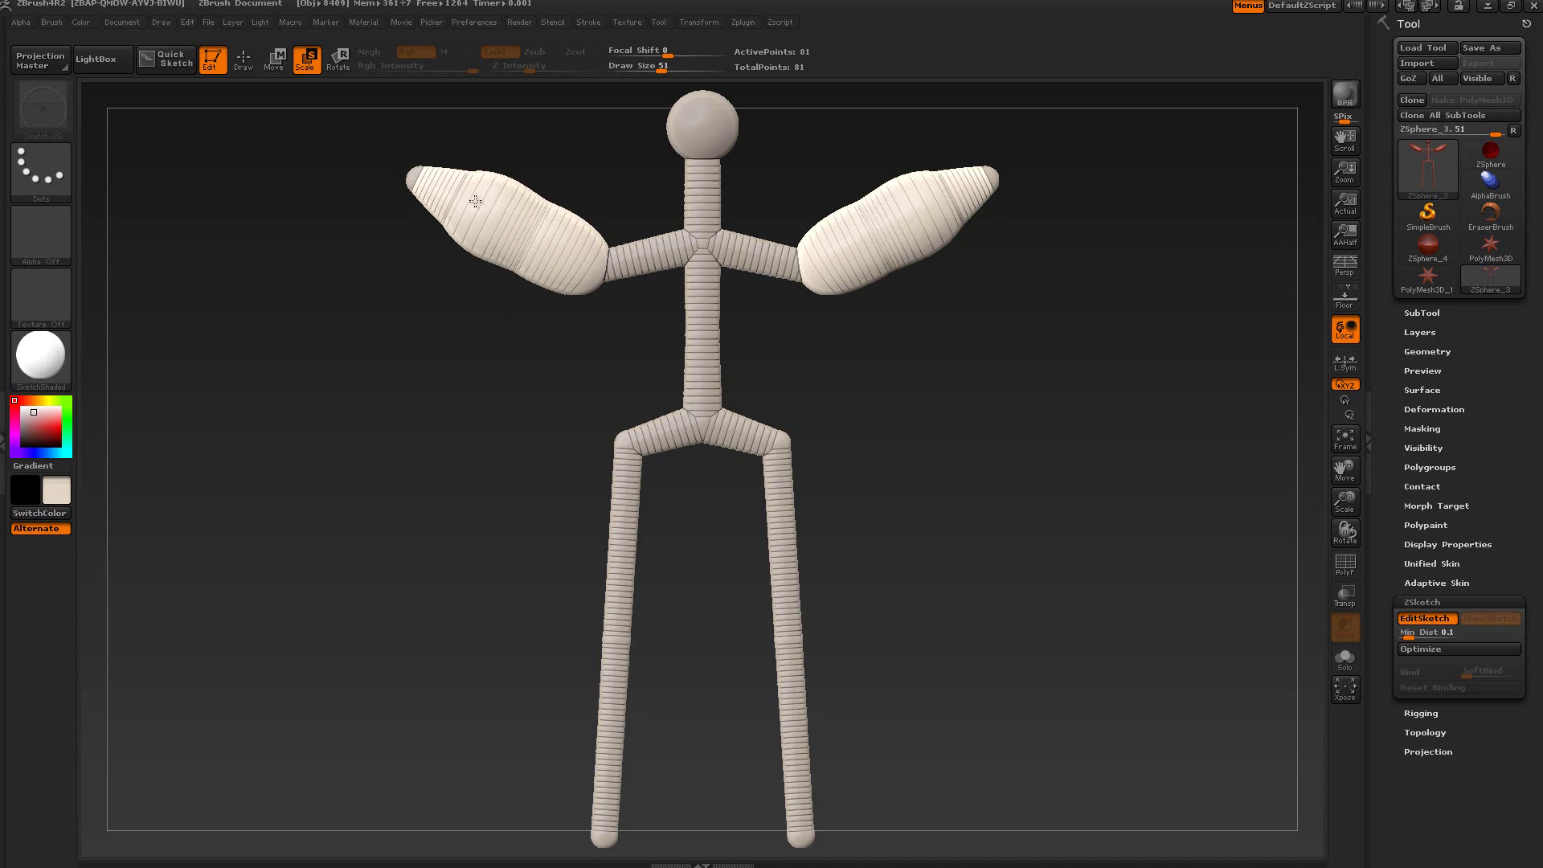
pyautogui.click(243, 60)
pyautogui.keyDown('shift'); pyautogui.moveTo(523, 241); pyautogui.dragTo(493, 196); pyautogui.keyUp('shift')
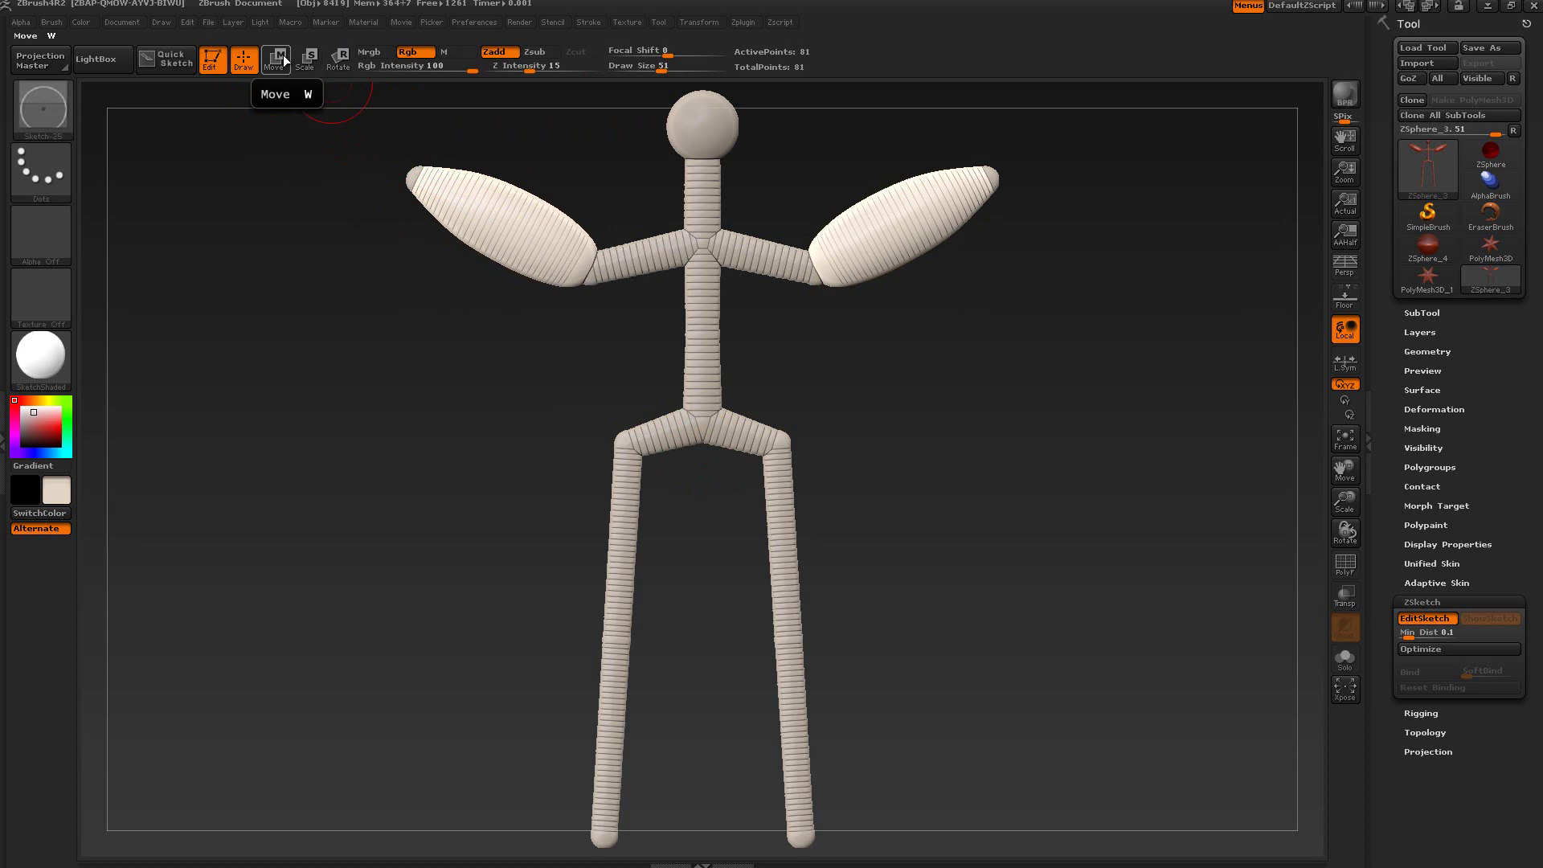
pyautogui.moveTo(330, 222); pyautogui.dragTo(315, 214)
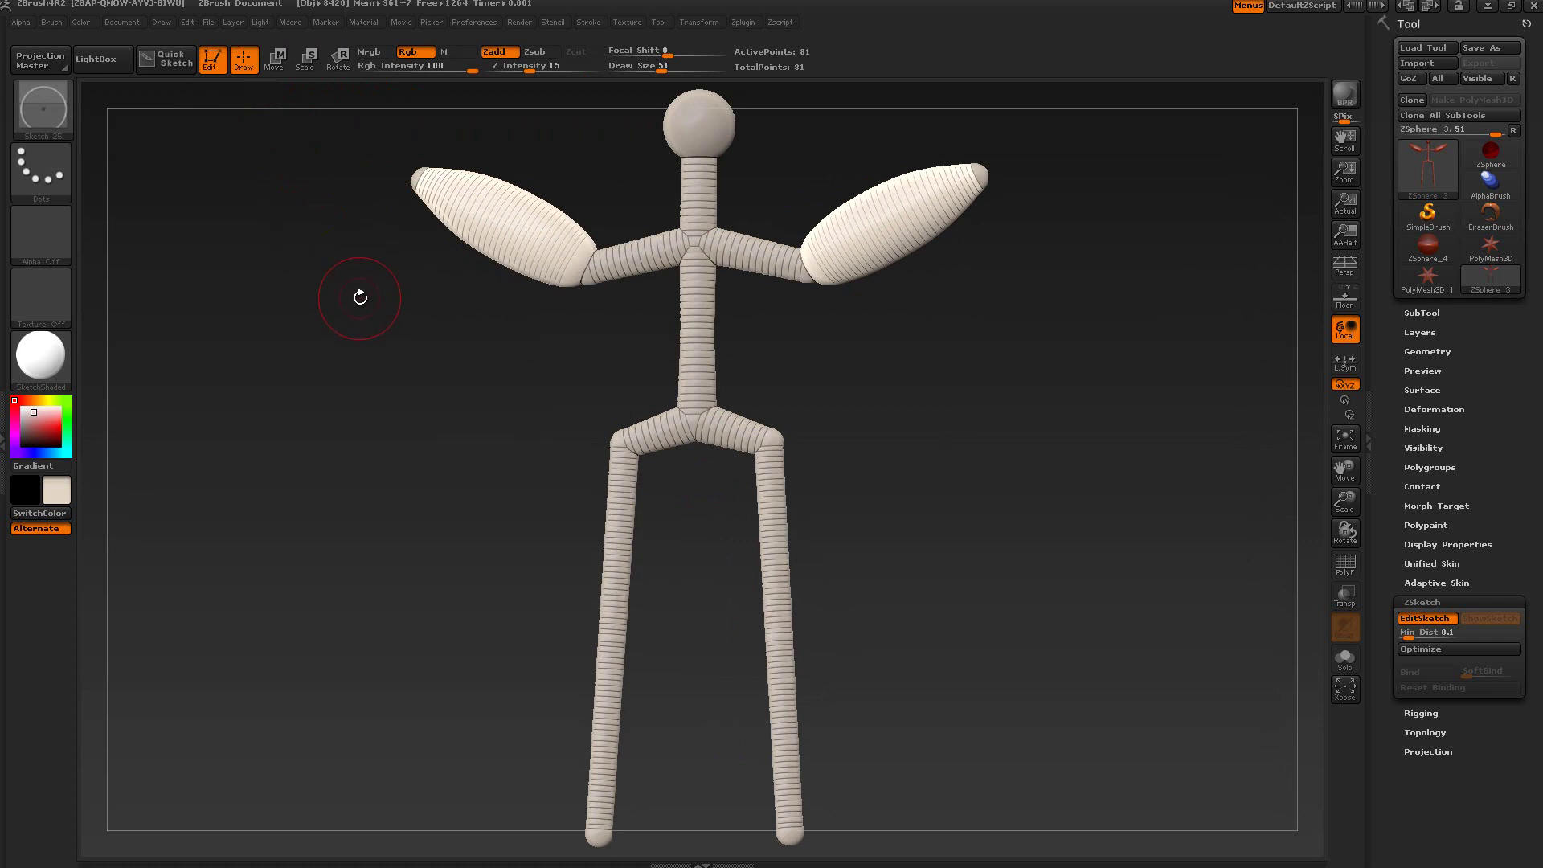
pyautogui.moveTo(385, 316); pyautogui.dragTo(401, 318)
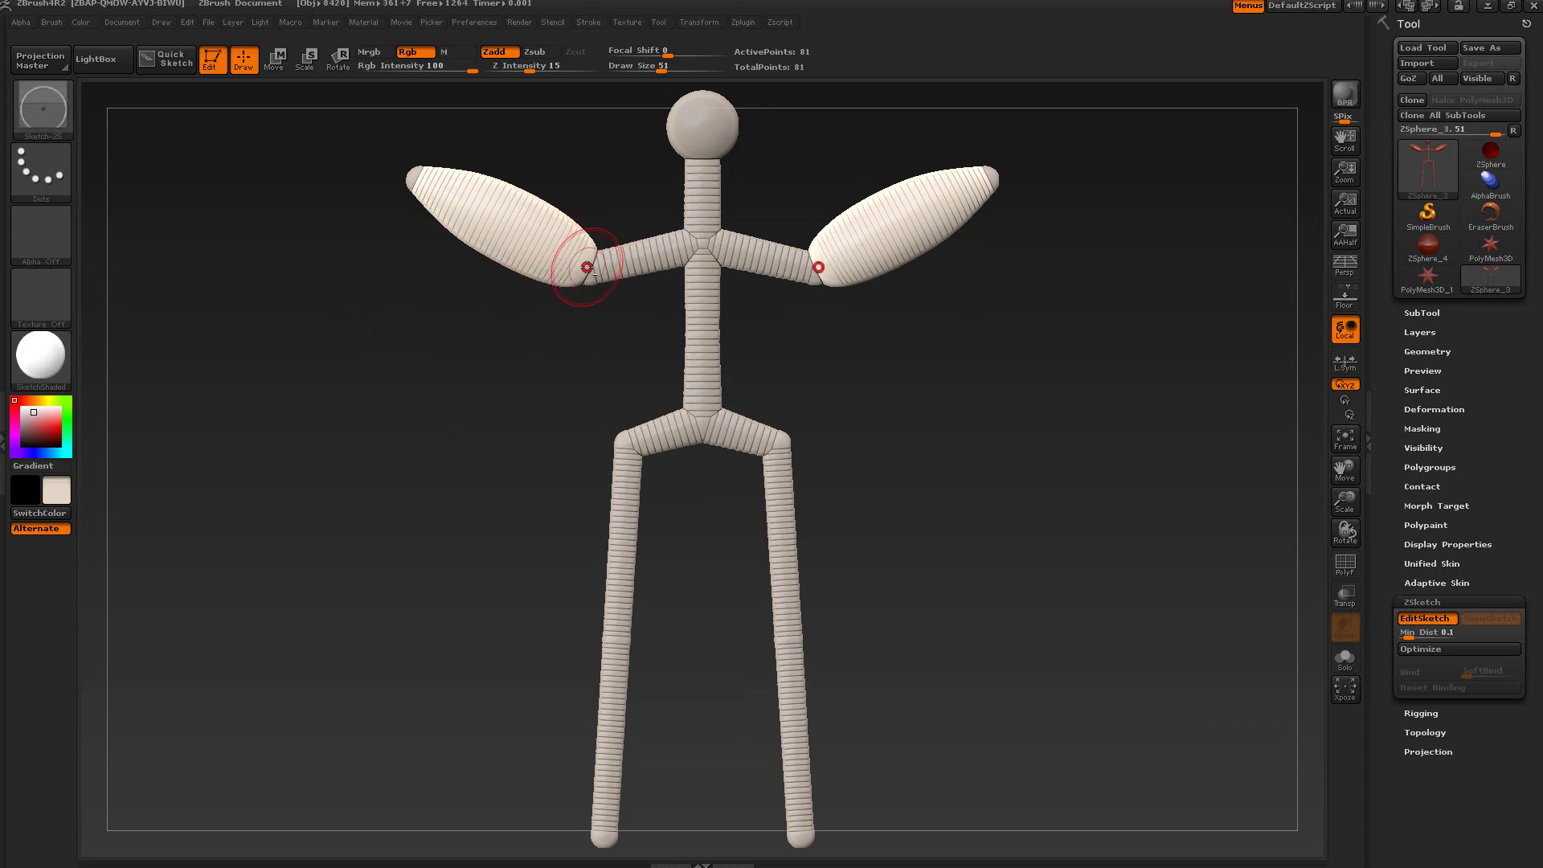
# Smooth the mirrored forearm sketches along their whole length and remove them from the figure.
pyautogui.moveTo(587, 266)
pyautogui.keyDown('shift'); pyautogui.mouseDown()
pyautogui.moveTo(413, 178)
pyautogui.moveTo(596, 270)
pyautogui.mouseUp(); pyautogui.keyUp('shift')
pyautogui.moveTo(448, 179)
pyautogui.keyDown('shift'); pyautogui.mouseDown()
pyautogui.moveTo(565, 248)
pyautogui.moveTo(470, 186)
pyautogui.moveTo(521, 215)
pyautogui.moveTo(487, 190)
pyautogui.moveTo(596, 270)
pyautogui.moveTo(562, 248)
pyautogui.mouseUp(); pyautogui.keyUp('shift')
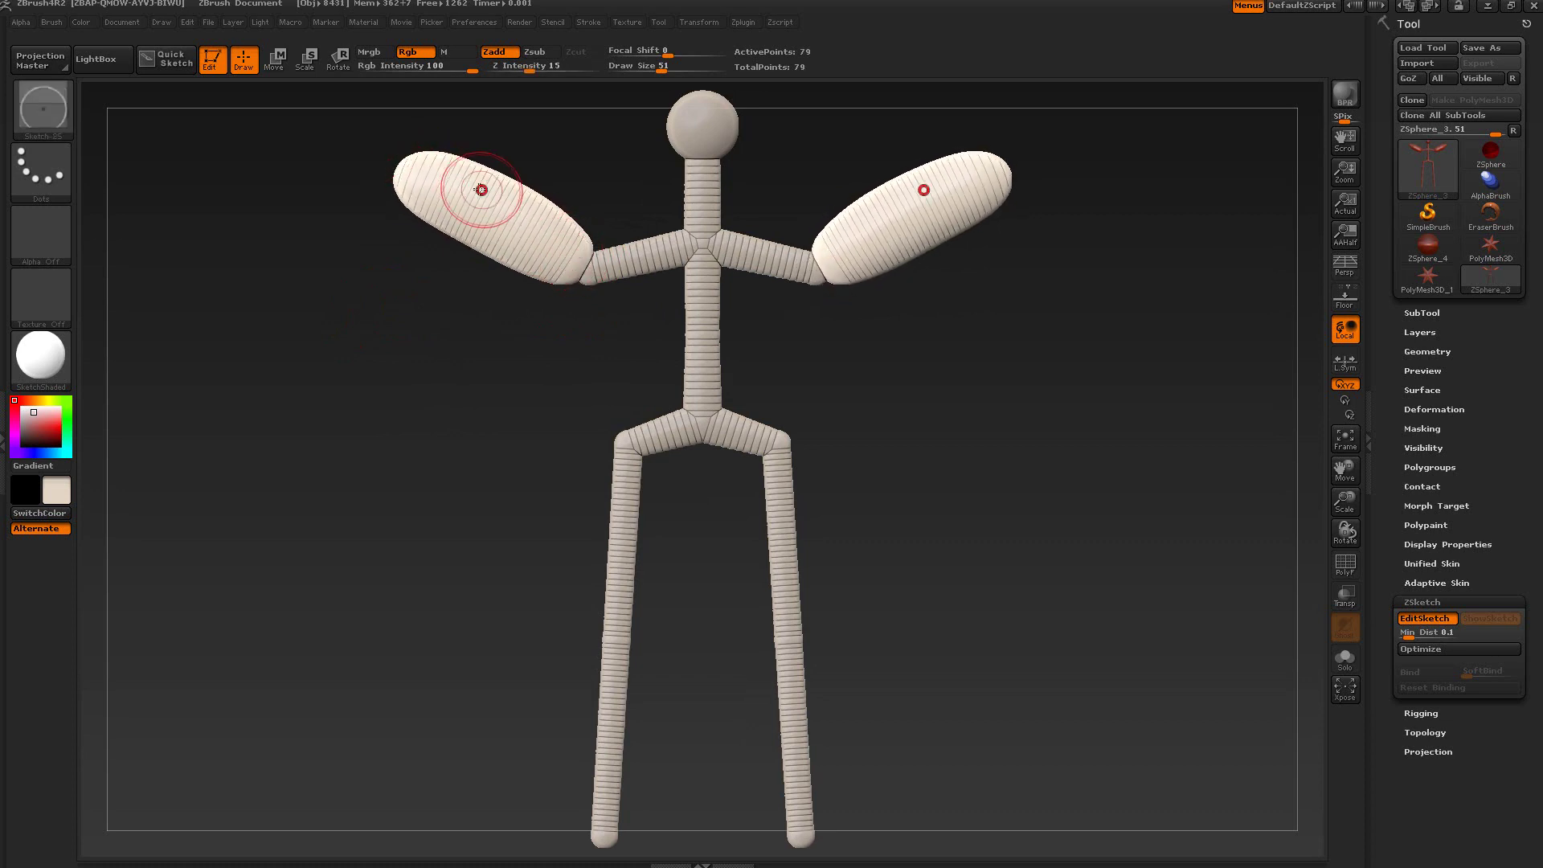
pyautogui.keyDown('shift'); pyautogui.moveTo(397, 166); pyautogui.dragTo(530, 235); pyautogui.keyUp('shift')
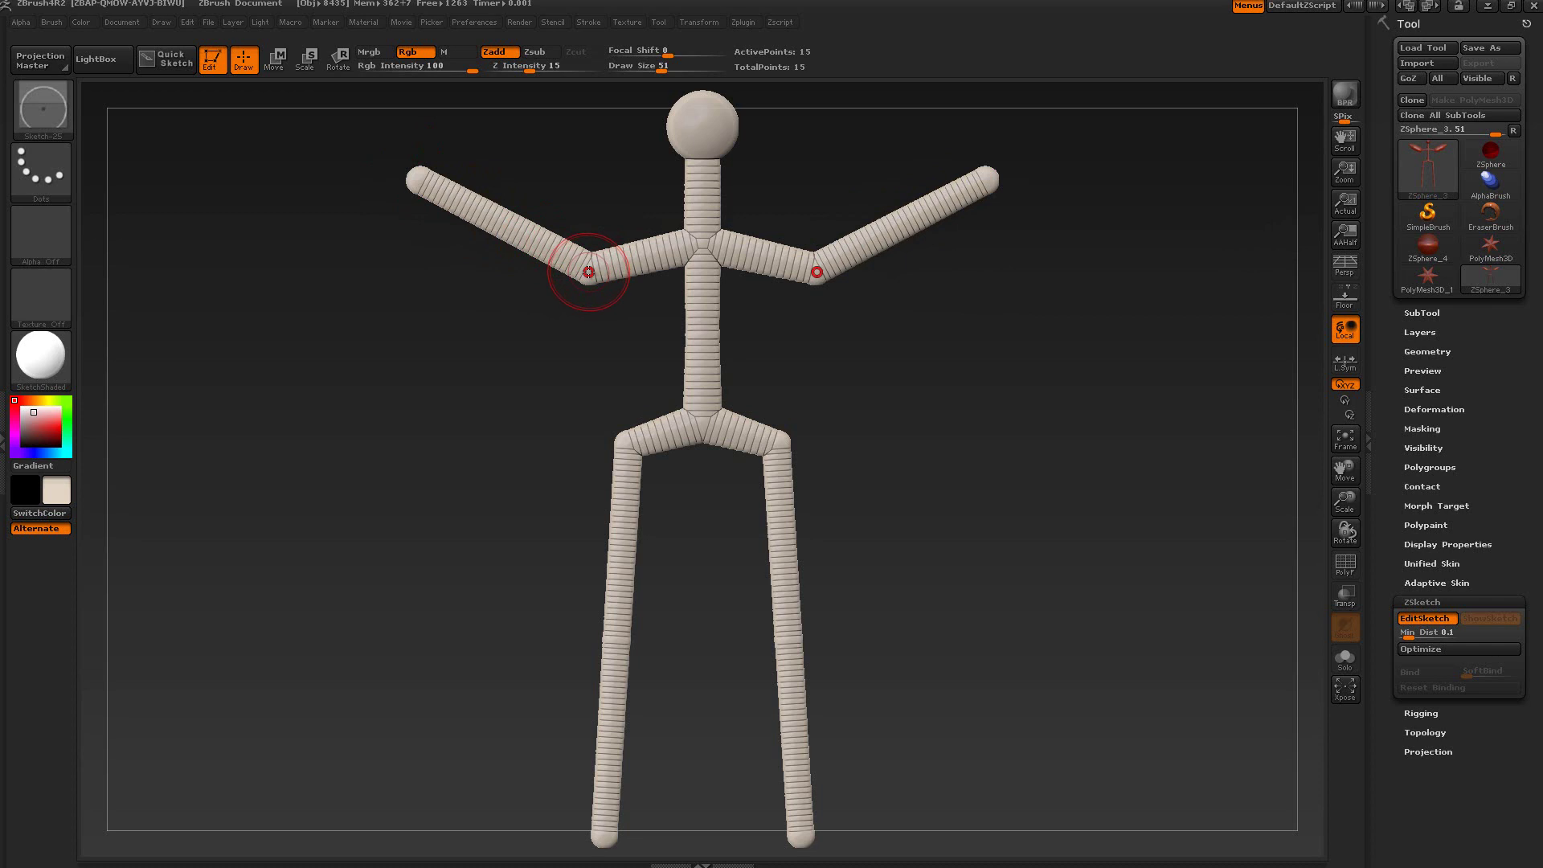
# Sketch wide mirrored Sketch-25 strokes outward from the elbows with upturned ends, and pull their outer parts toward the figure in Move mode.
pyautogui.moveTo(588, 273)
pyautogui.mouseDown()
pyautogui.moveTo(314, 261)
pyautogui.moveTo(288, 234)
pyautogui.moveTo(277, 151)
pyautogui.mouseUp()
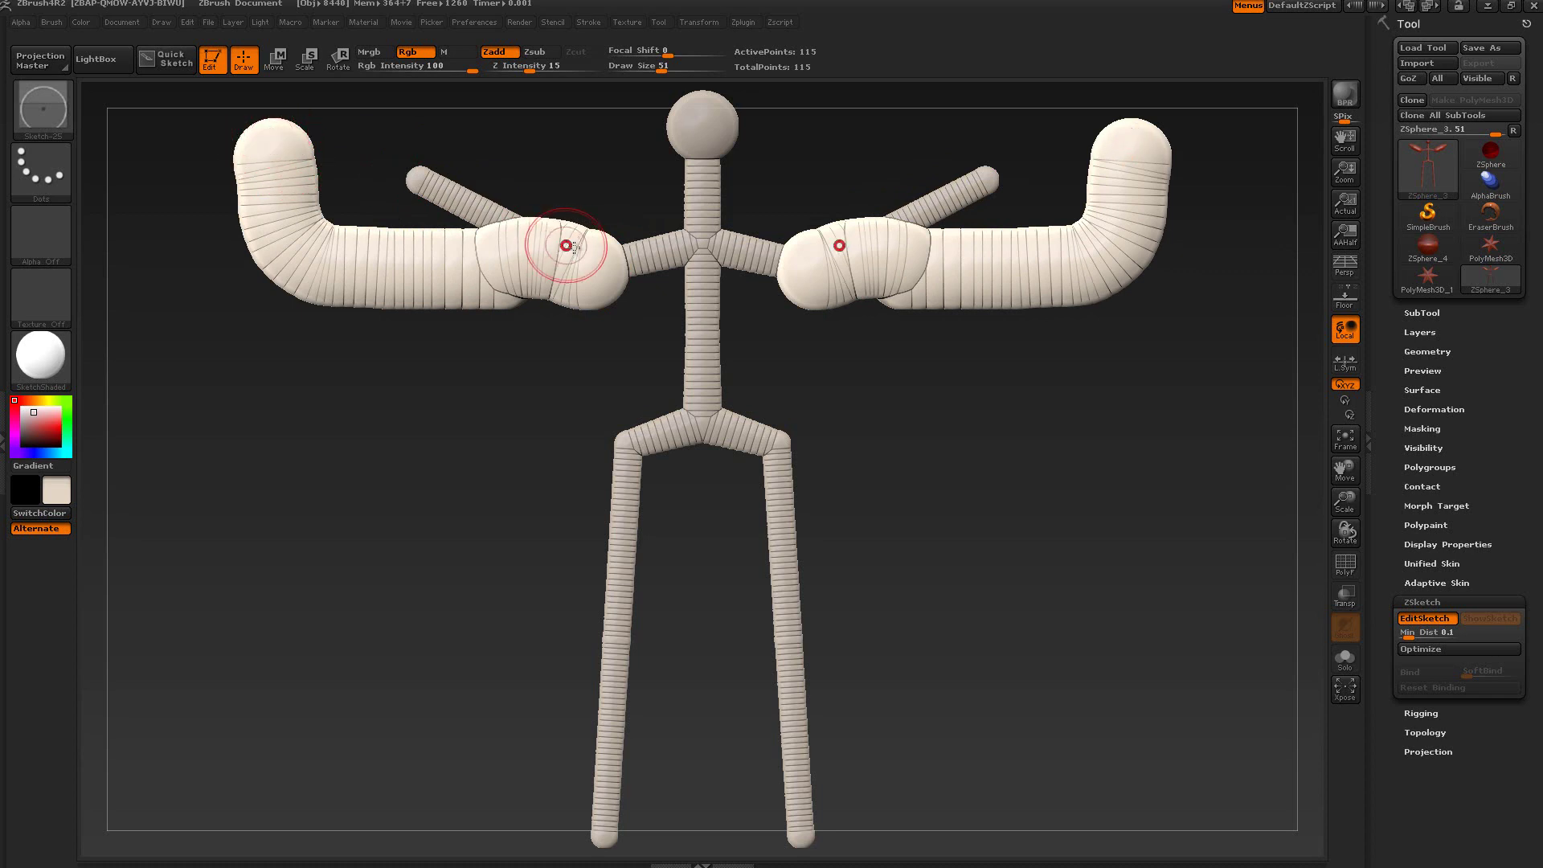
pyautogui.press('shift')
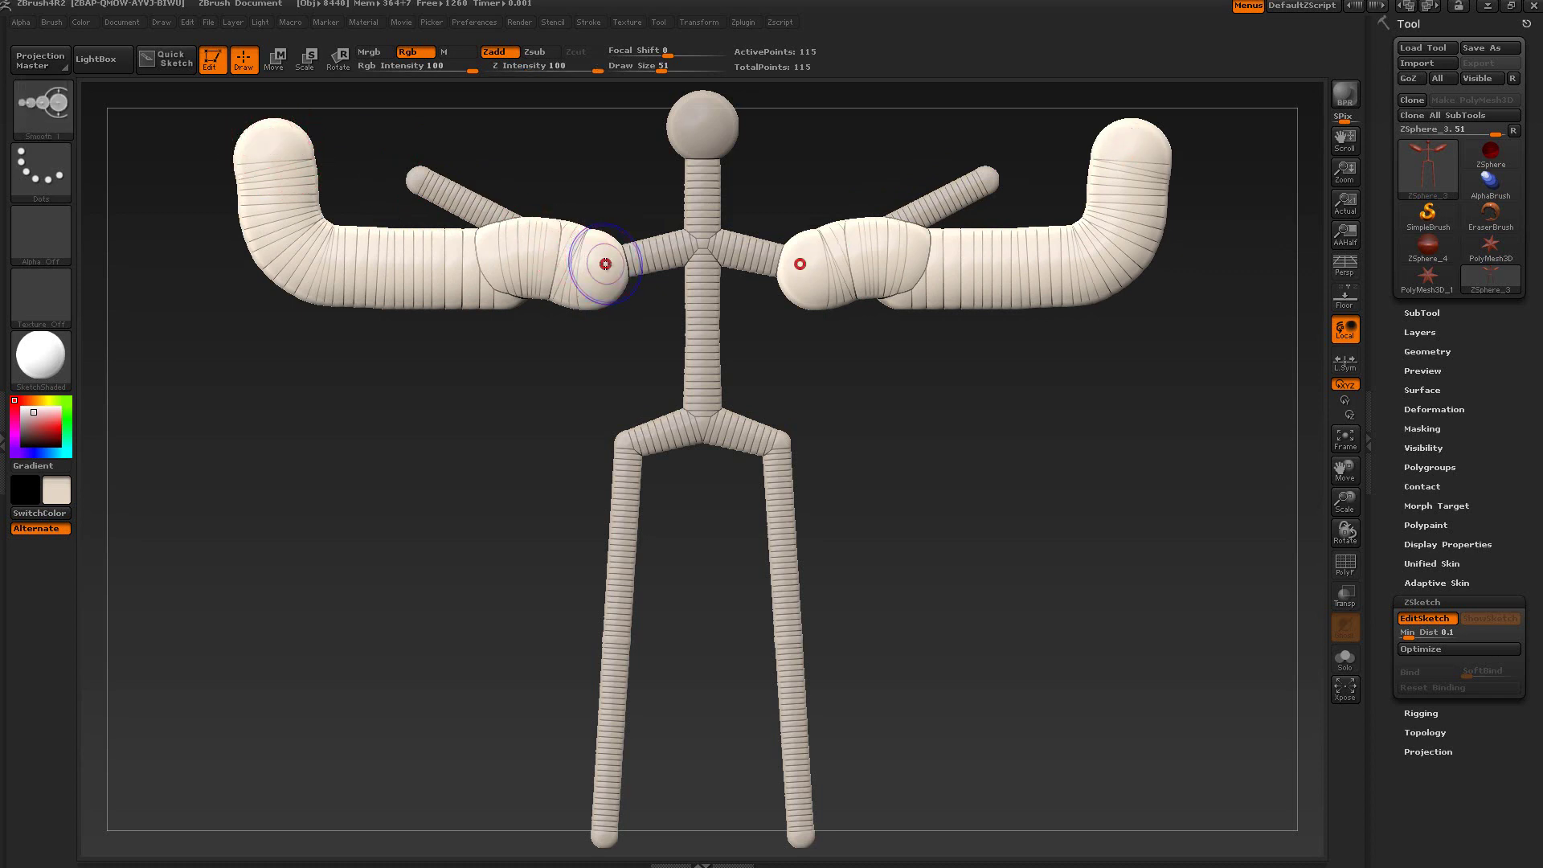
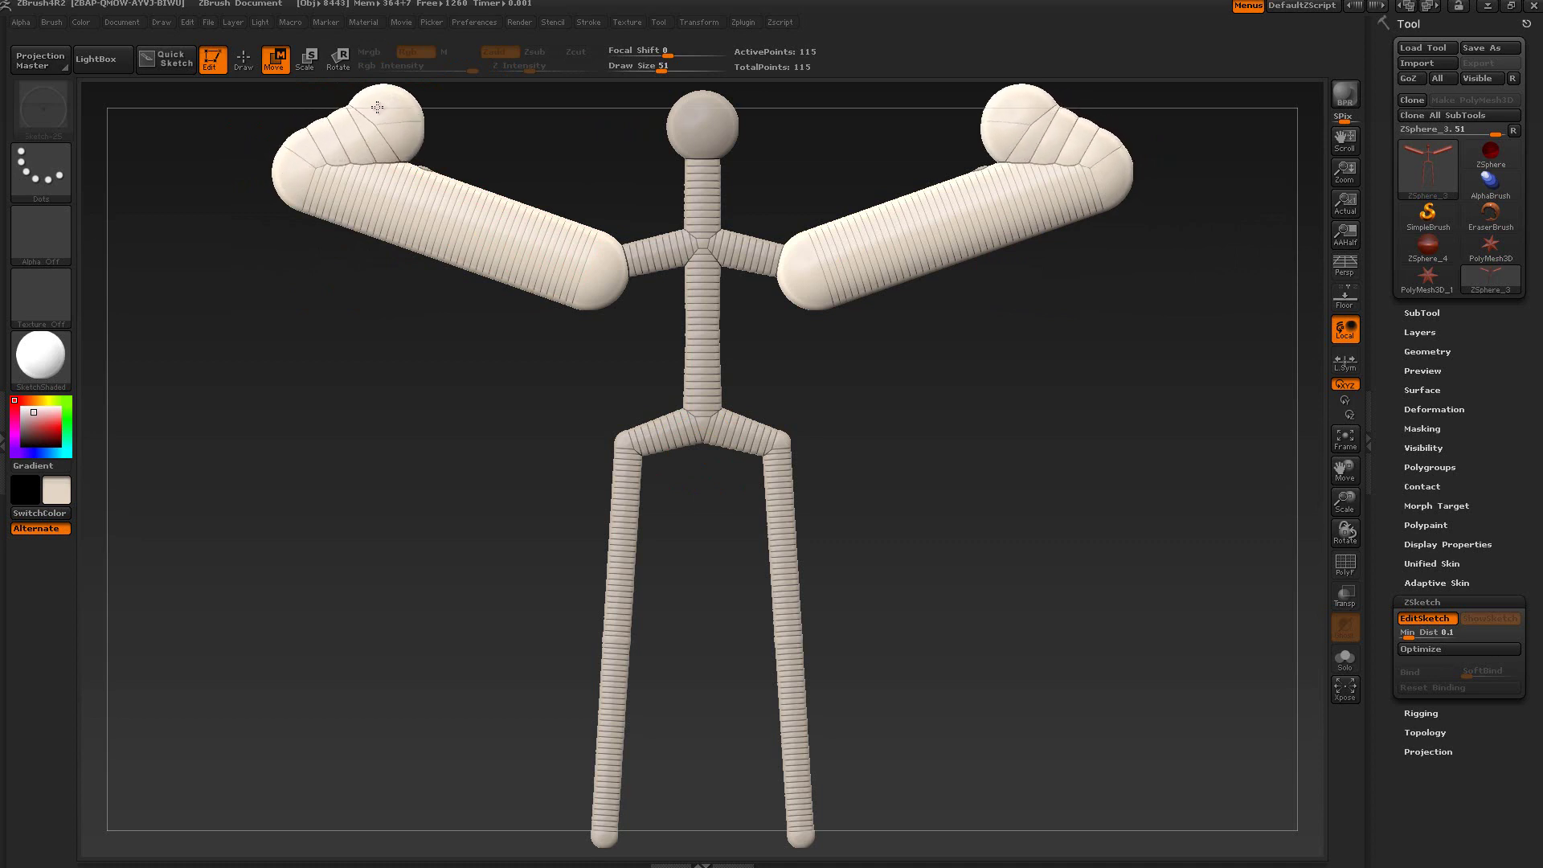
# Smooth the bent arm strokes straight in Draw mode and delete them.
pyautogui.click(249, 64)
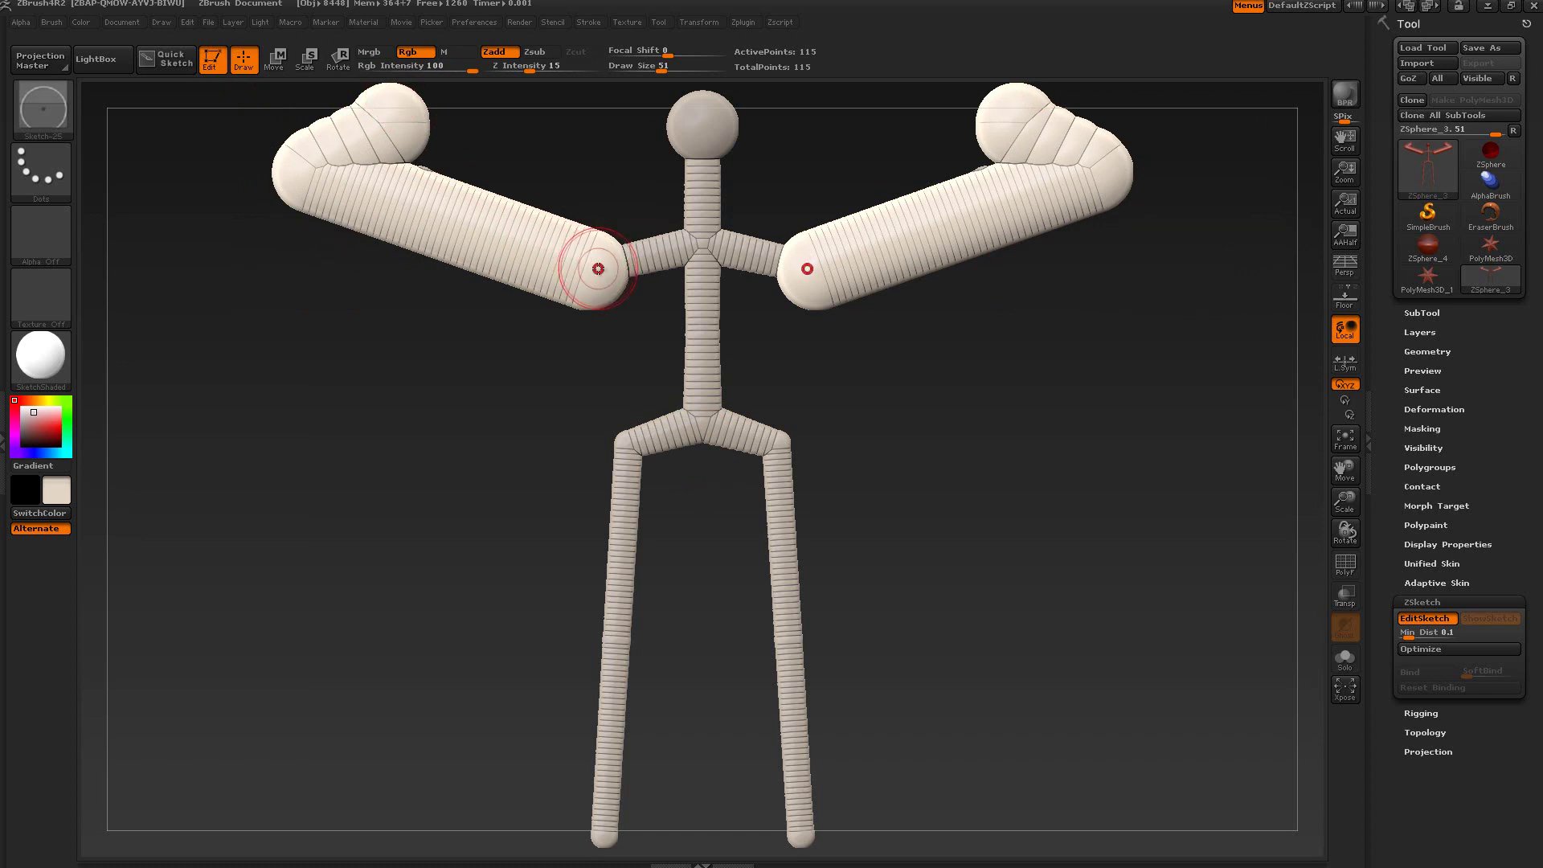
pyautogui.moveTo(595, 269)
pyautogui.keyDown('shift'); pyautogui.mouseDown()
pyautogui.moveTo(415, 204)
pyautogui.moveTo(378, 161)
pyautogui.moveTo(426, 176)
pyautogui.mouseUp(); pyautogui.keyUp('shift')
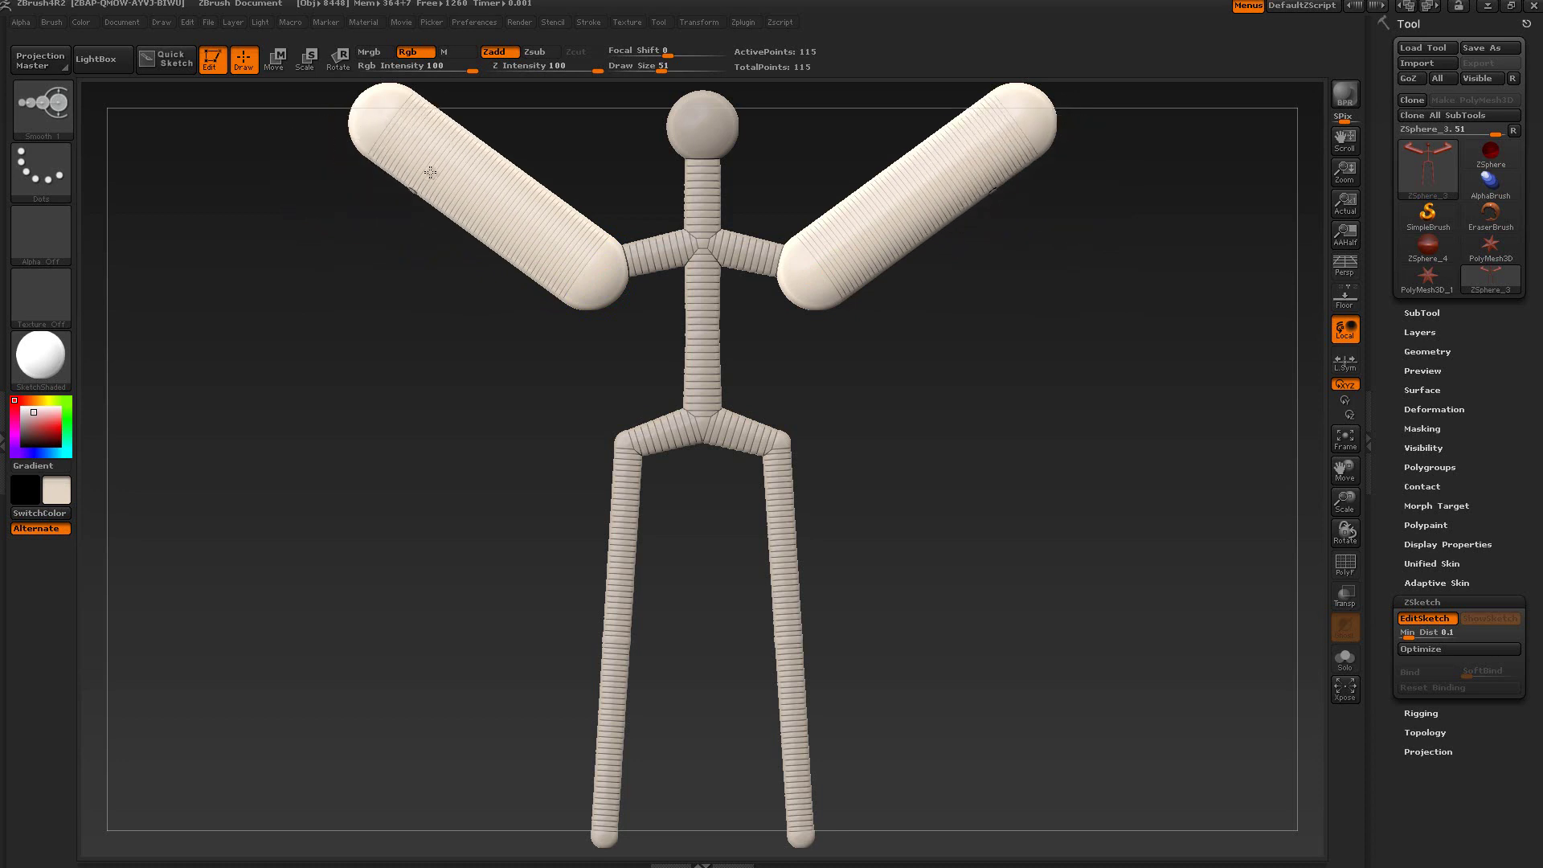
pyautogui.keyDown('alt'); pyautogui.moveTo(608, 302); pyautogui.dragTo(390, 126); pyautogui.keyUp('alt')
# Sketch mirrored strokes from the hips down the legs and pull their lower ends inward onto the feet in Move mode.
pyautogui.keyDown('alt'); pyautogui.moveTo(919, 380); pyautogui.dragTo(894, 255); pyautogui.keyUp('alt')
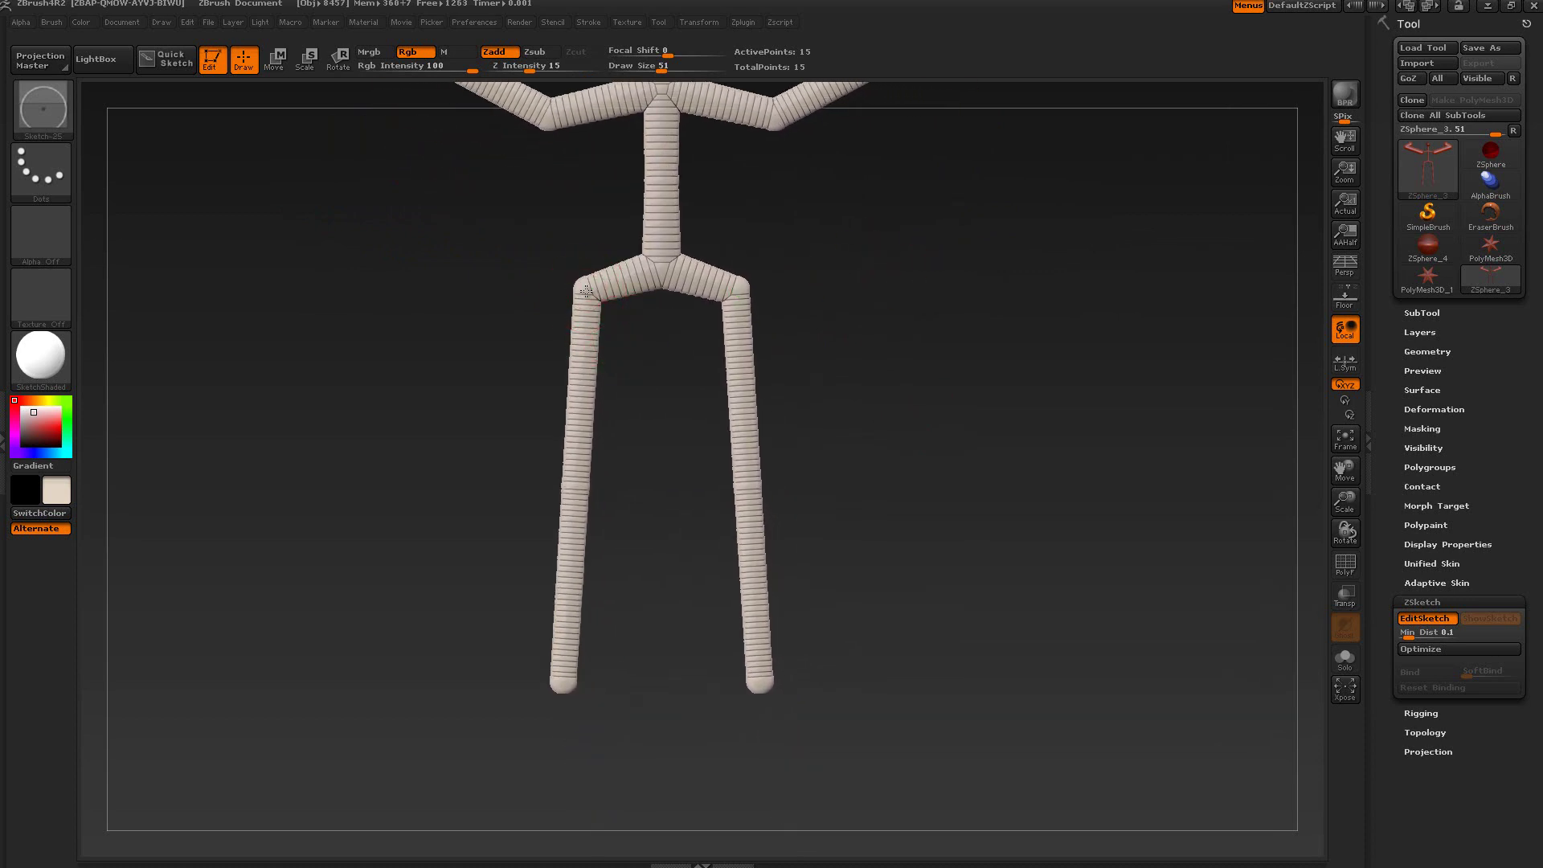
pyautogui.moveTo(587, 291)
pyautogui.mouseDown()
pyautogui.moveTo(586, 432)
pyautogui.moveTo(600, 432)
pyautogui.moveTo(547, 505)
pyautogui.moveTo(559, 497)
pyautogui.moveTo(500, 660)
pyautogui.mouseUp()
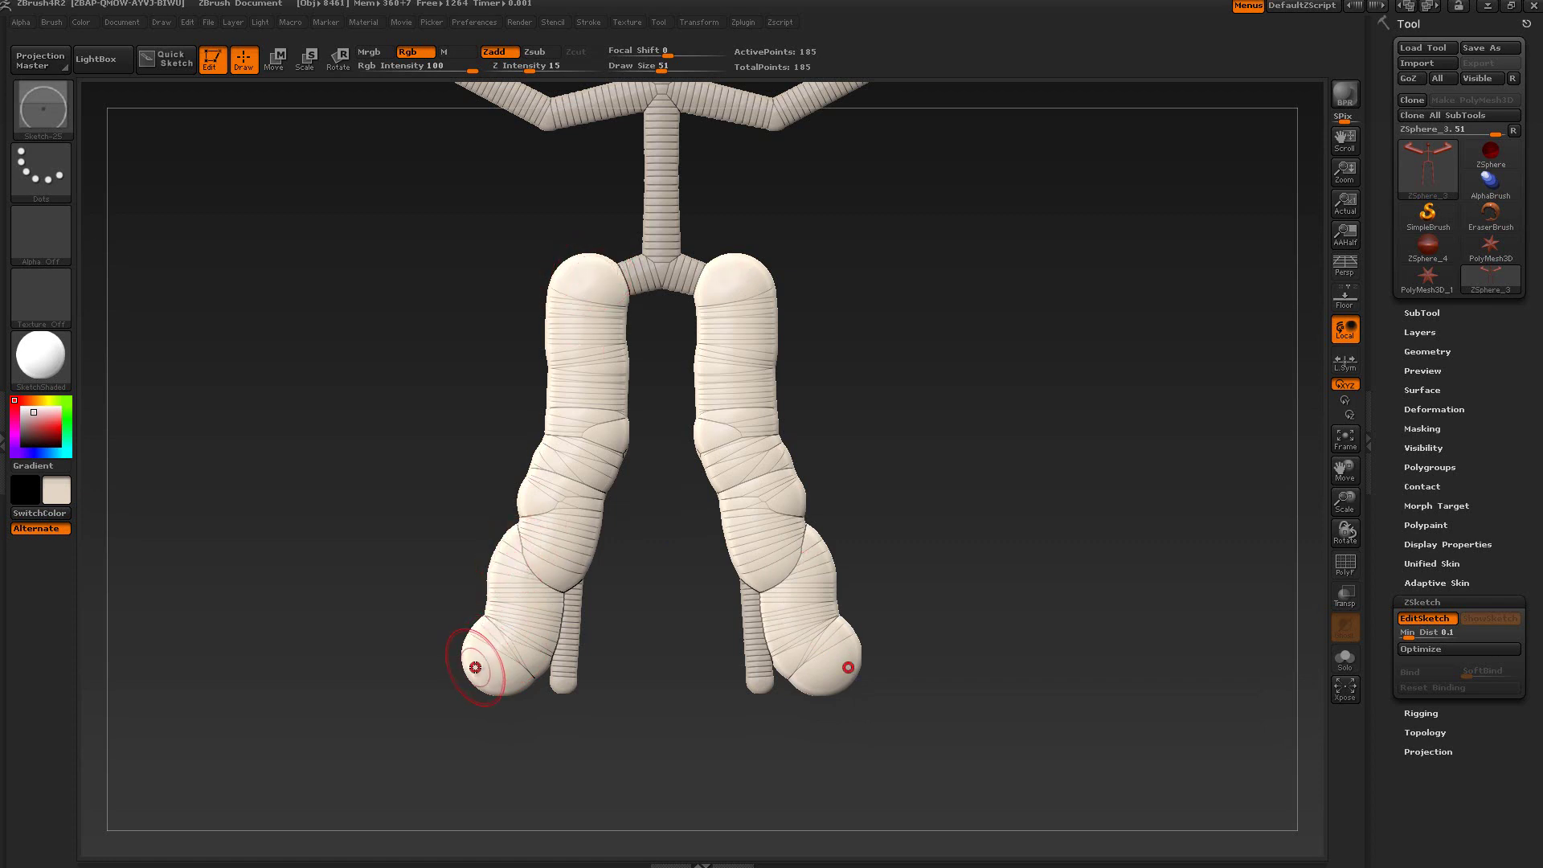
pyautogui.click(277, 72)
pyautogui.moveTo(516, 592)
pyautogui.mouseDown()
pyautogui.moveTo(493, 651)
pyautogui.moveTo(505, 680)
pyautogui.moveTo(557, 696)
pyautogui.mouseUp()
pyautogui.click(250, 59)
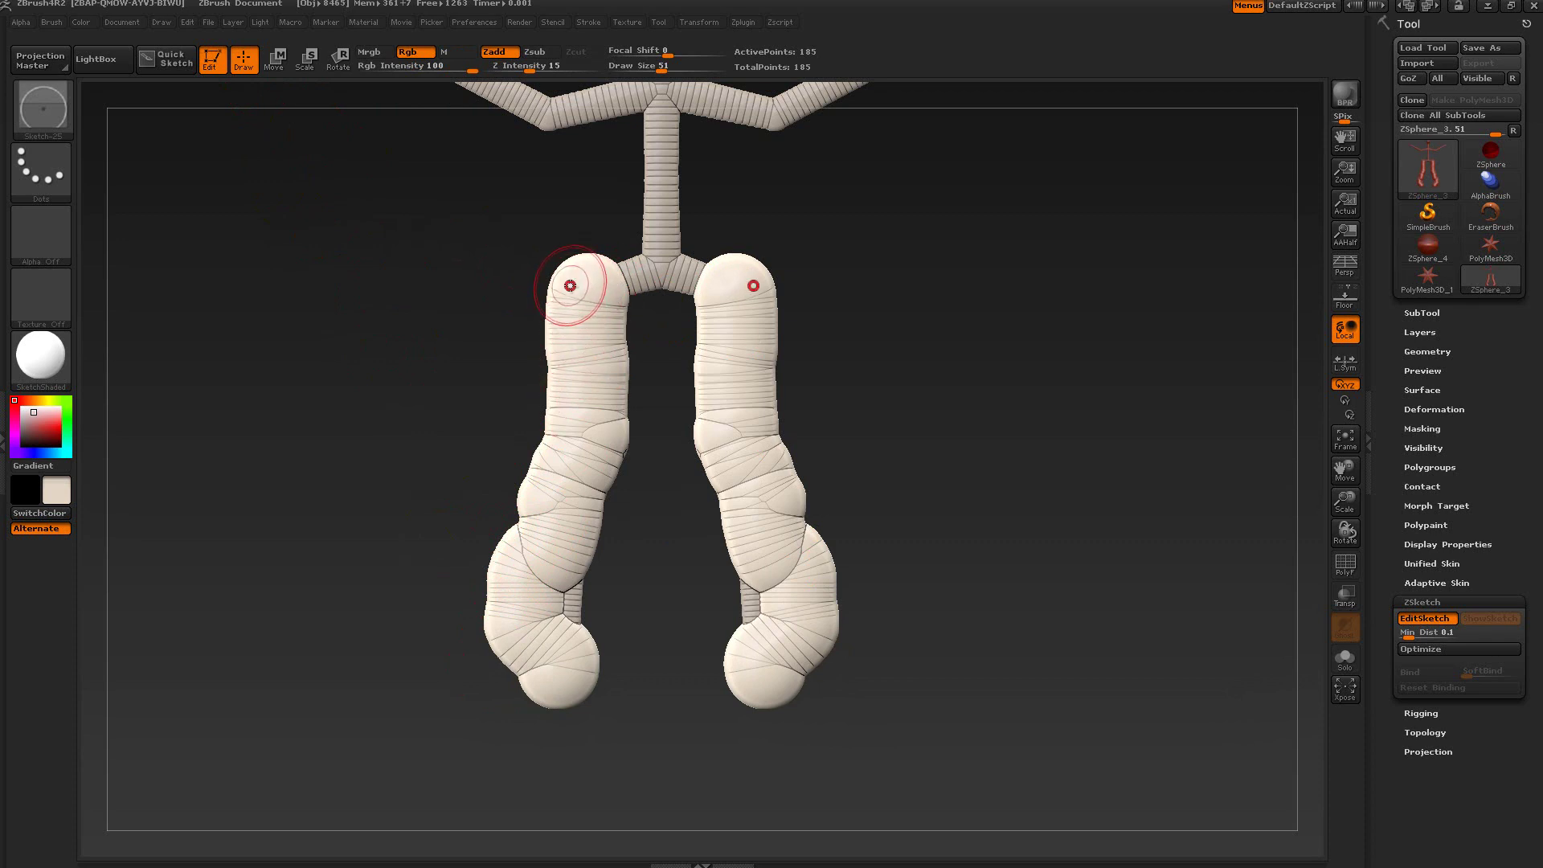
# Smooth the uneven leg sketches along their length from hips to feet until they straighten and taper.
pyautogui.keyDown('shift'); pyautogui.moveTo(578, 286); pyautogui.dragTo(567, 660); pyautogui.keyUp('shift')
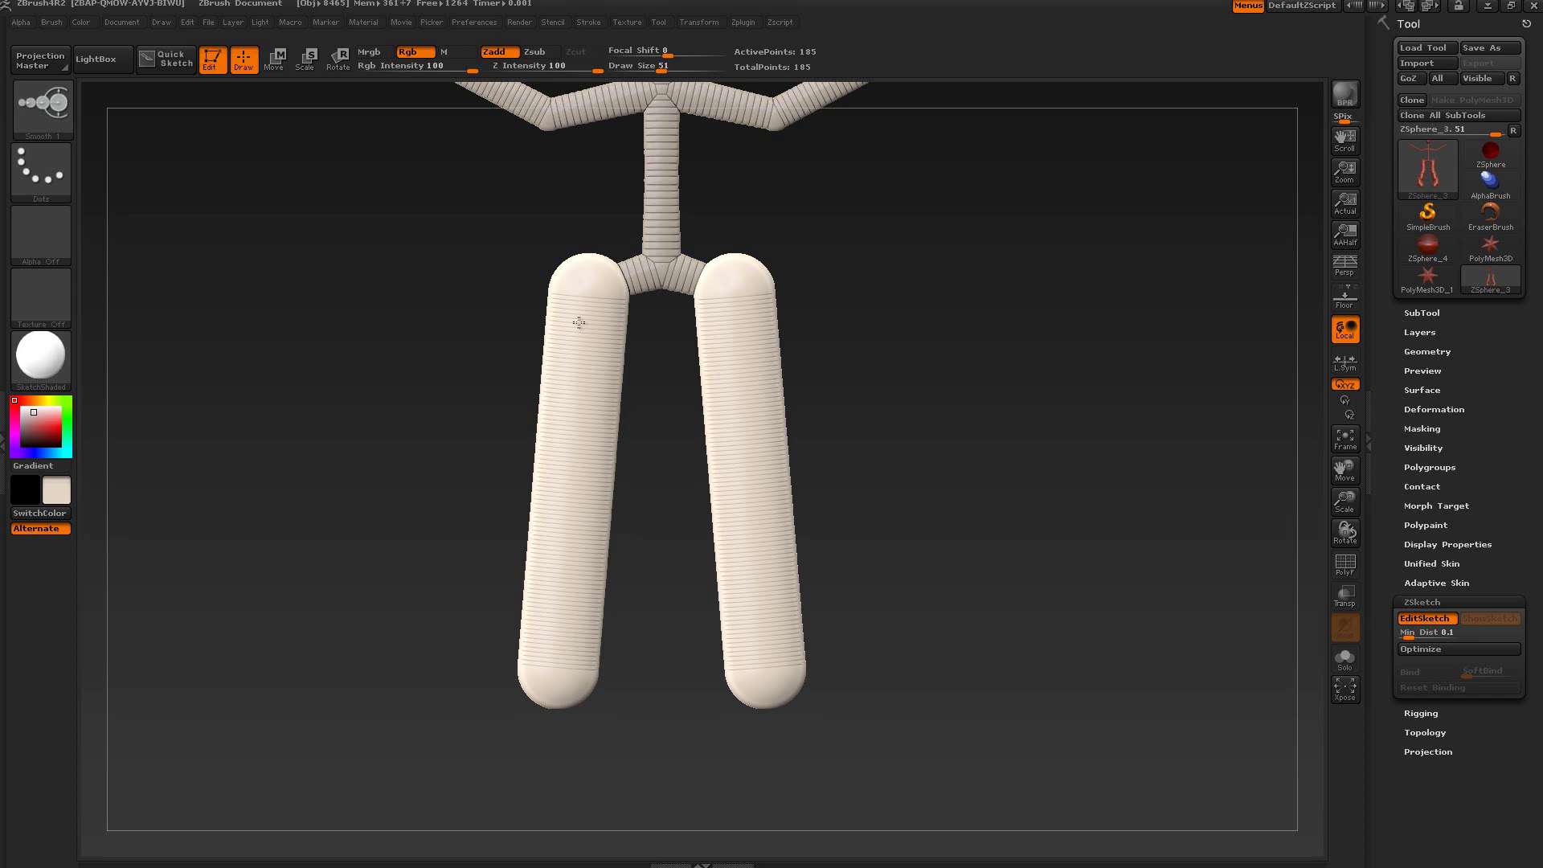
pyautogui.keyDown('shift'); pyautogui.moveTo(586, 354); pyautogui.dragTo(589, 414); pyautogui.keyUp('shift')
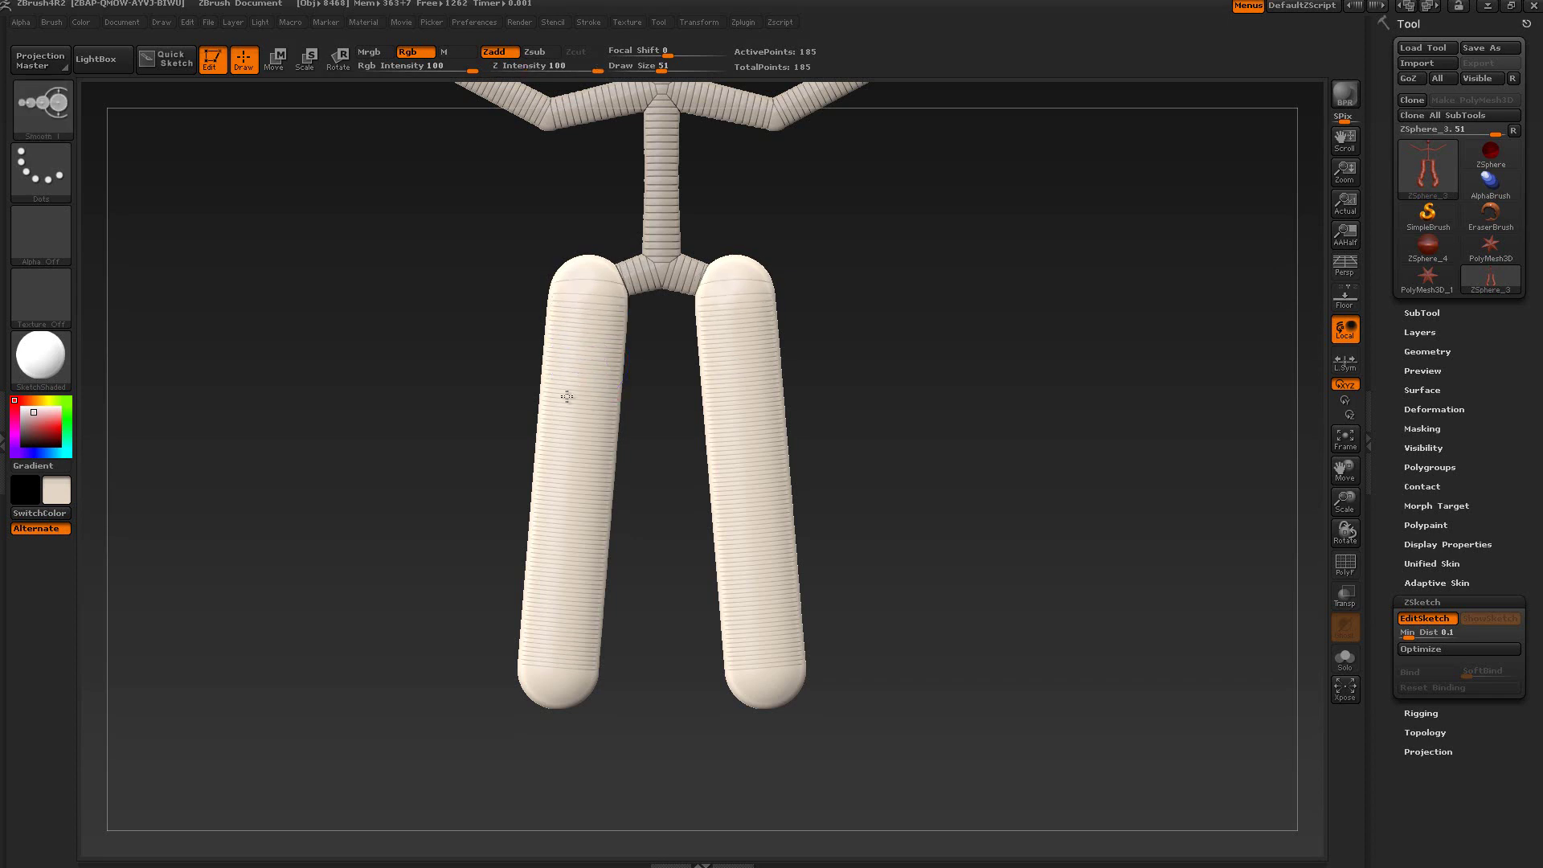
pyautogui.moveTo(569, 299)
pyautogui.keyDown('shift'); pyautogui.mouseDown()
pyautogui.moveTo(582, 407)
pyautogui.moveTo(537, 562)
pyautogui.moveTo(556, 645)
pyautogui.moveTo(555, 603)
pyautogui.mouseUp(); pyautogui.keyUp('shift')
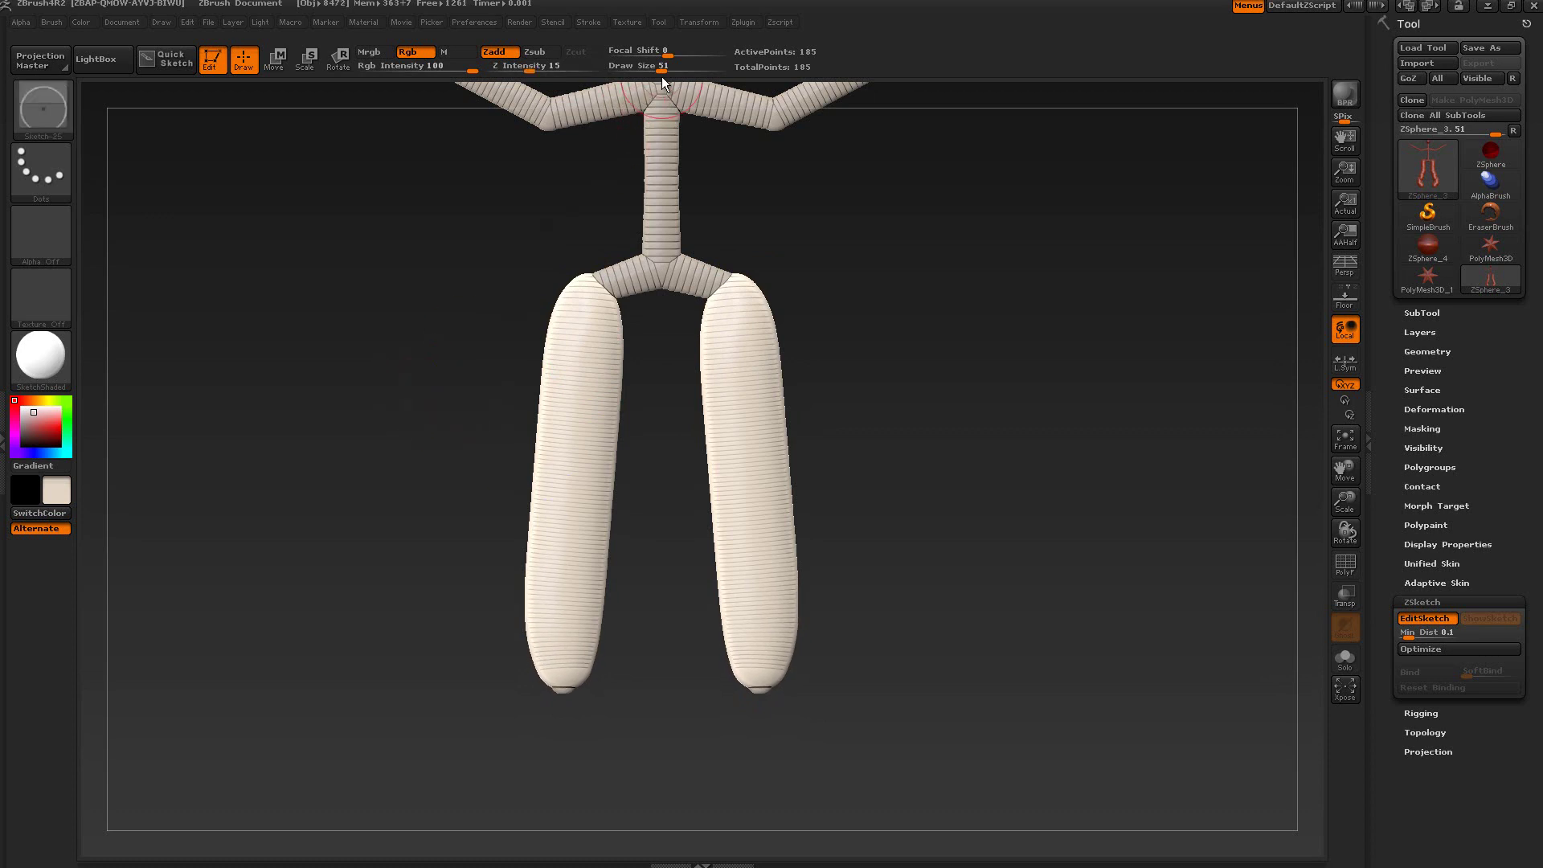
# Set the sketch brush's Z Intensity to 94, smooth the leg sketches further and delete them.
pyautogui.click(558, 64)
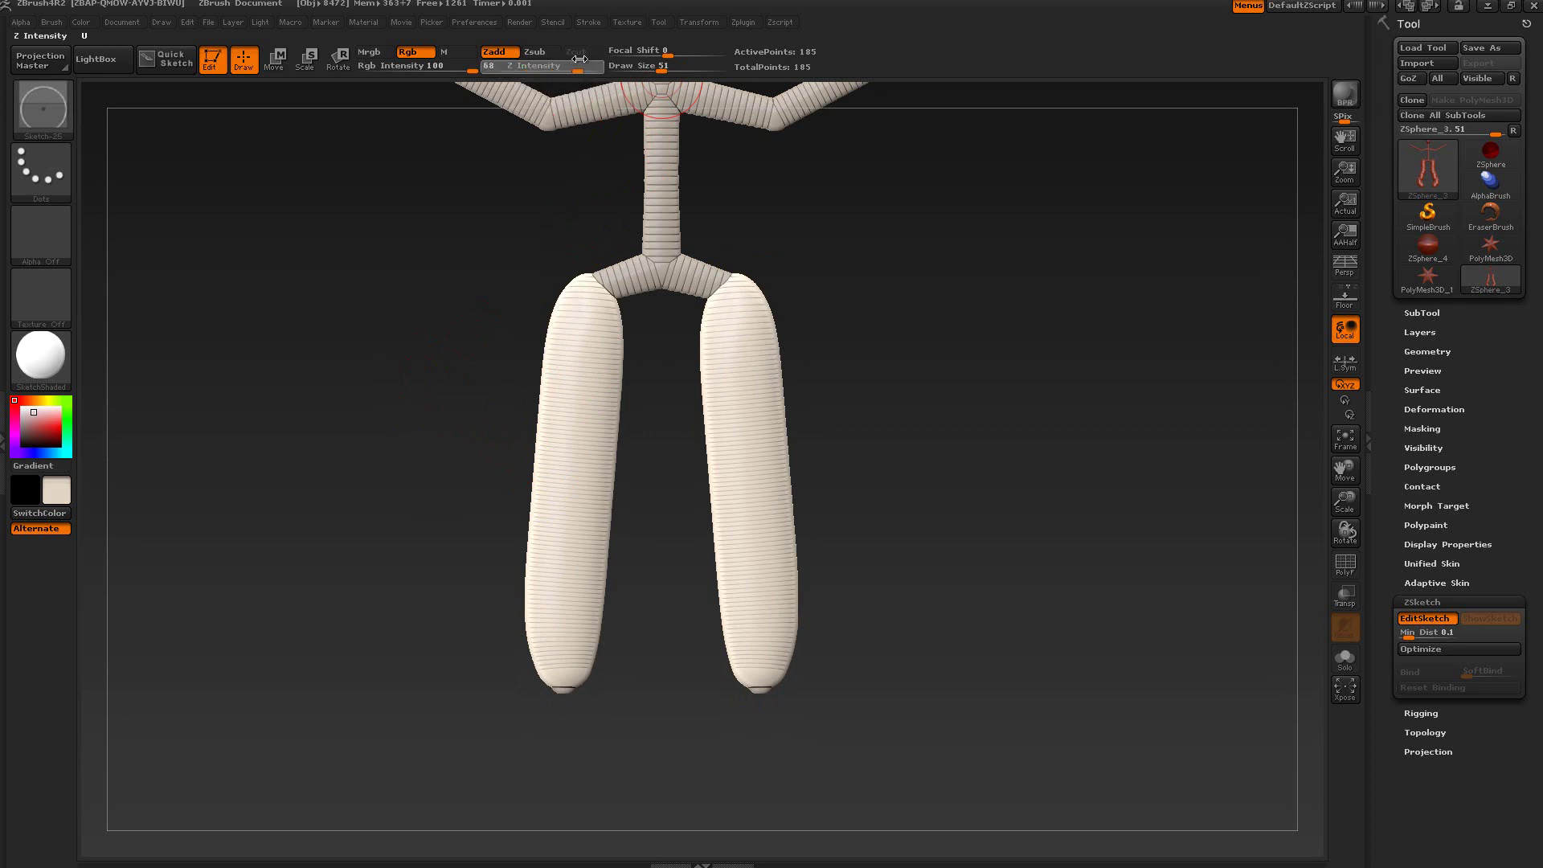
pyautogui.moveTo(594, 59); pyautogui.dragTo(595, 59)
pyautogui.moveTo(551, 475)
pyautogui.keyDown('shift'); pyautogui.mouseDown()
pyautogui.moveTo(562, 592)
pyautogui.moveTo(564, 556)
pyautogui.mouseUp(); pyautogui.keyUp('shift')
pyautogui.moveTo(576, 324)
pyautogui.keyDown('shift'); pyautogui.mouseDown()
pyautogui.moveTo(569, 635)
pyautogui.moveTo(571, 311)
pyautogui.moveTo(586, 568)
pyautogui.moveTo(569, 630)
pyautogui.moveTo(530, 562)
pyautogui.mouseUp(); pyautogui.keyUp('shift')
pyautogui.moveTo(415, 480)
pyautogui.mouseDown()
pyautogui.moveTo(450, 480)
pyautogui.moveTo(423, 474)
pyautogui.mouseUp()
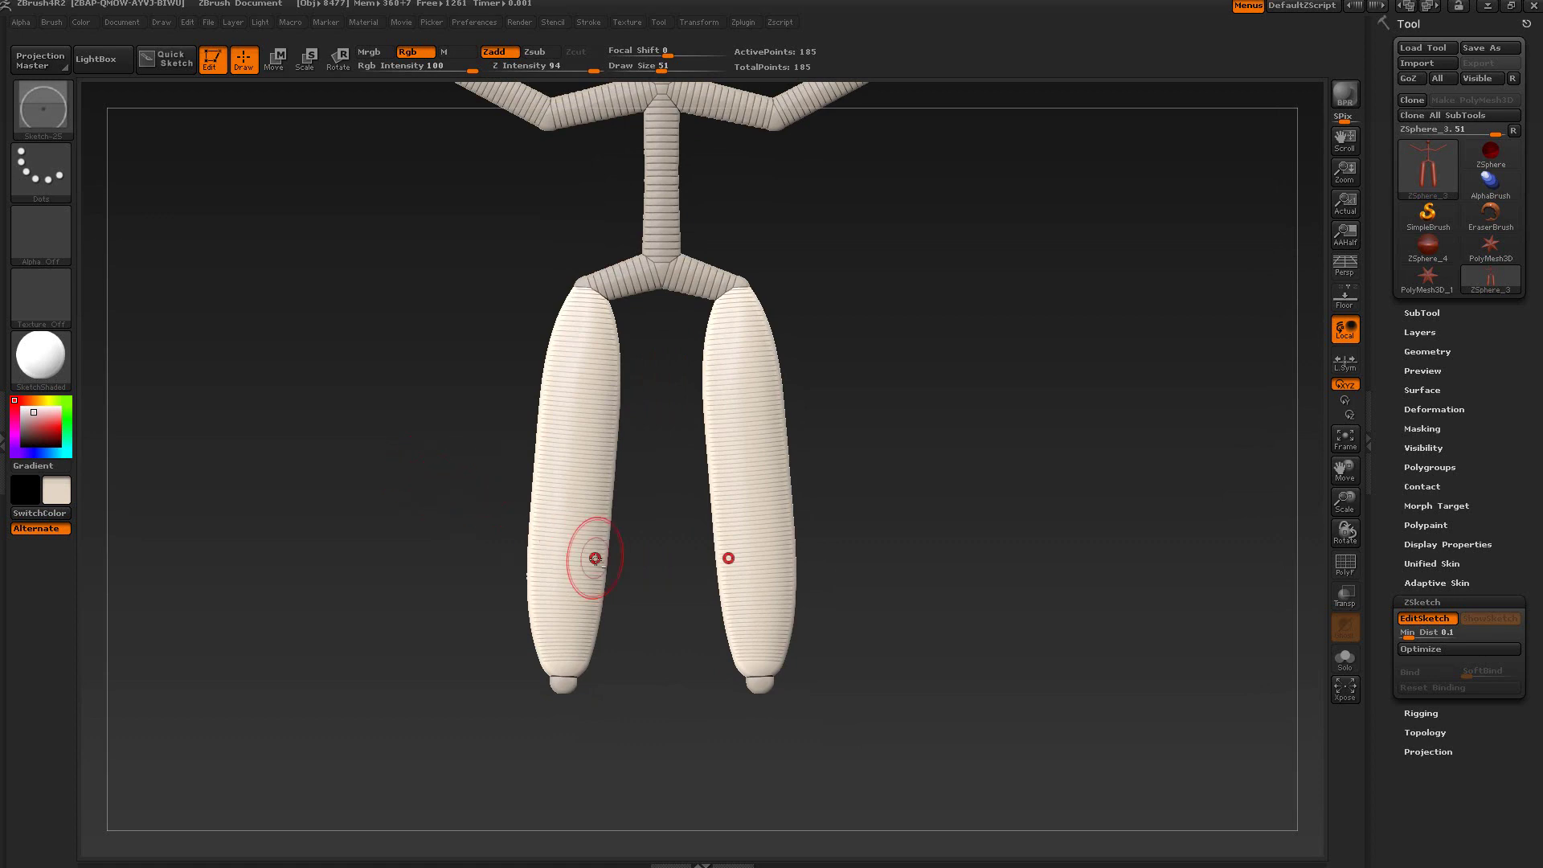
pyautogui.keyDown('alt'); pyautogui.moveTo(562, 678); pyautogui.dragTo(585, 310); pyautogui.keyUp('alt')
pyautogui.press('f')
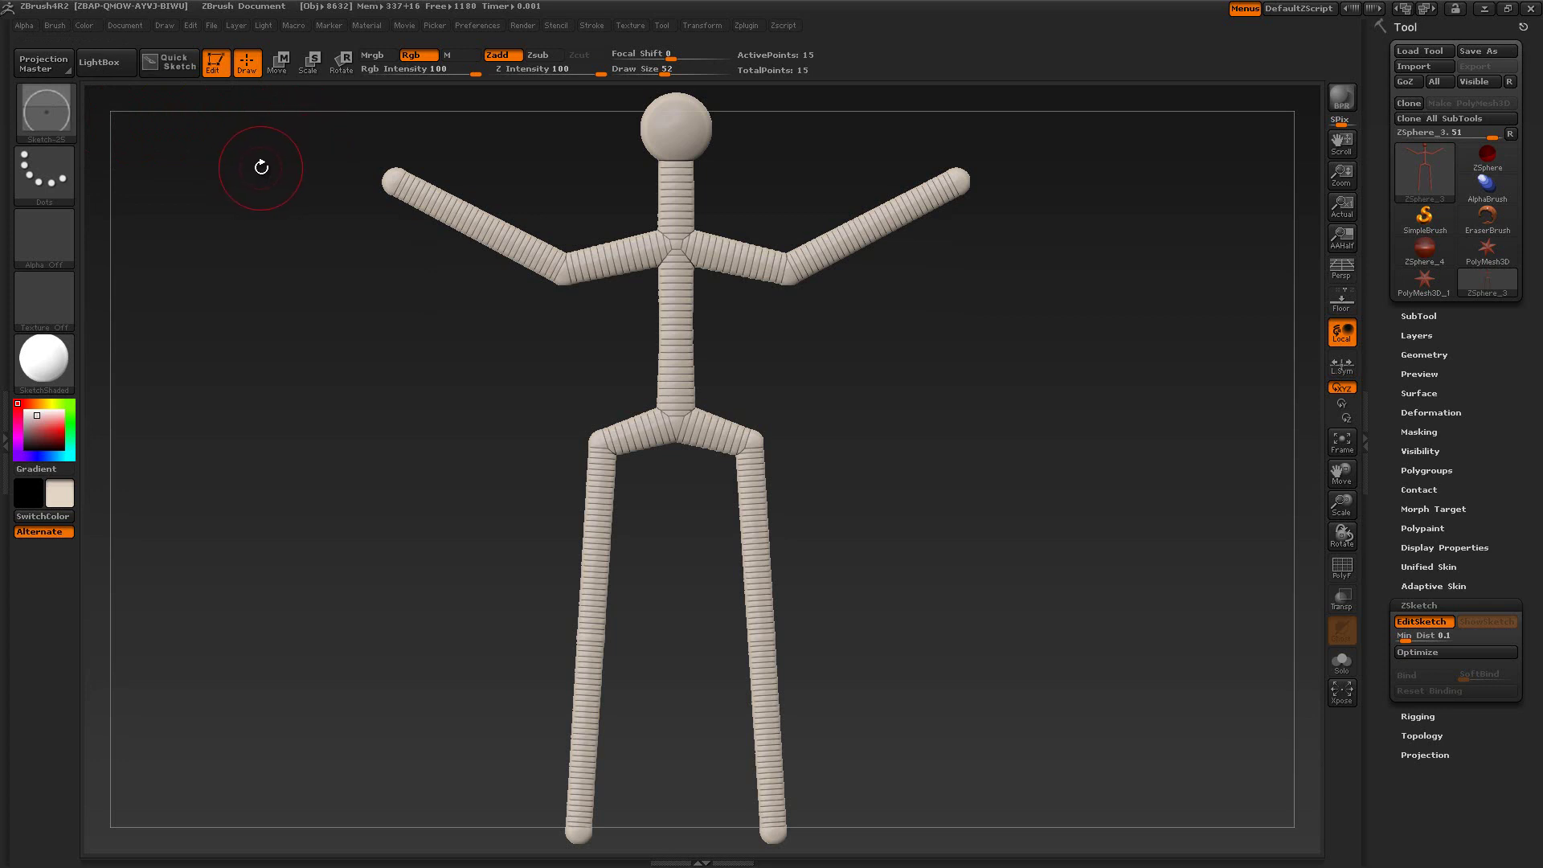
# Compare the sketch and Smooth brush intensities and set the Smooth brush's Z Intensity to 100.
pyautogui.press('shift')
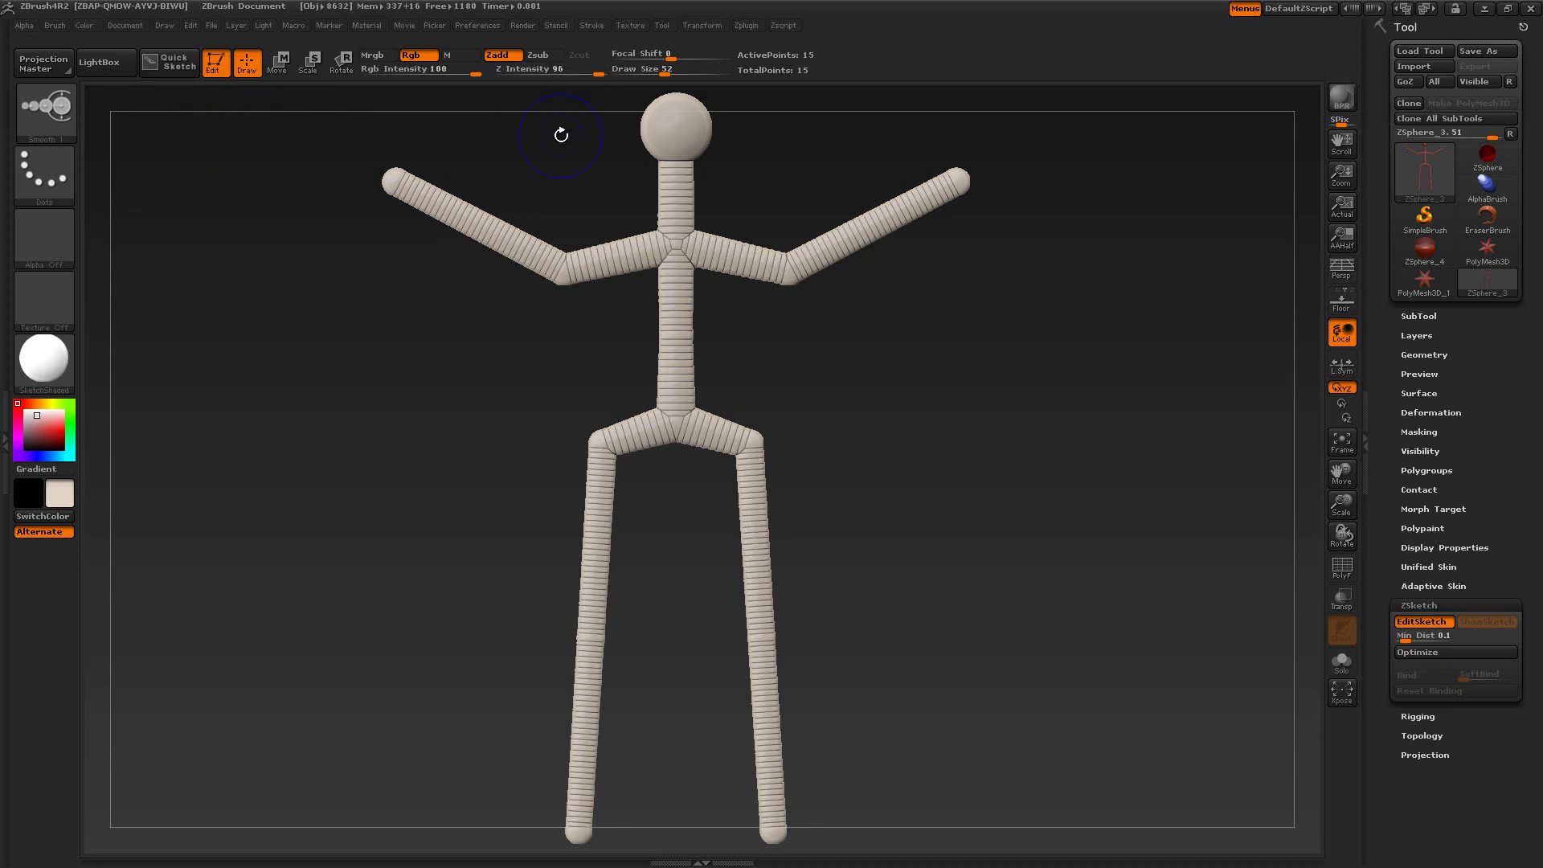
pyautogui.press('shift')
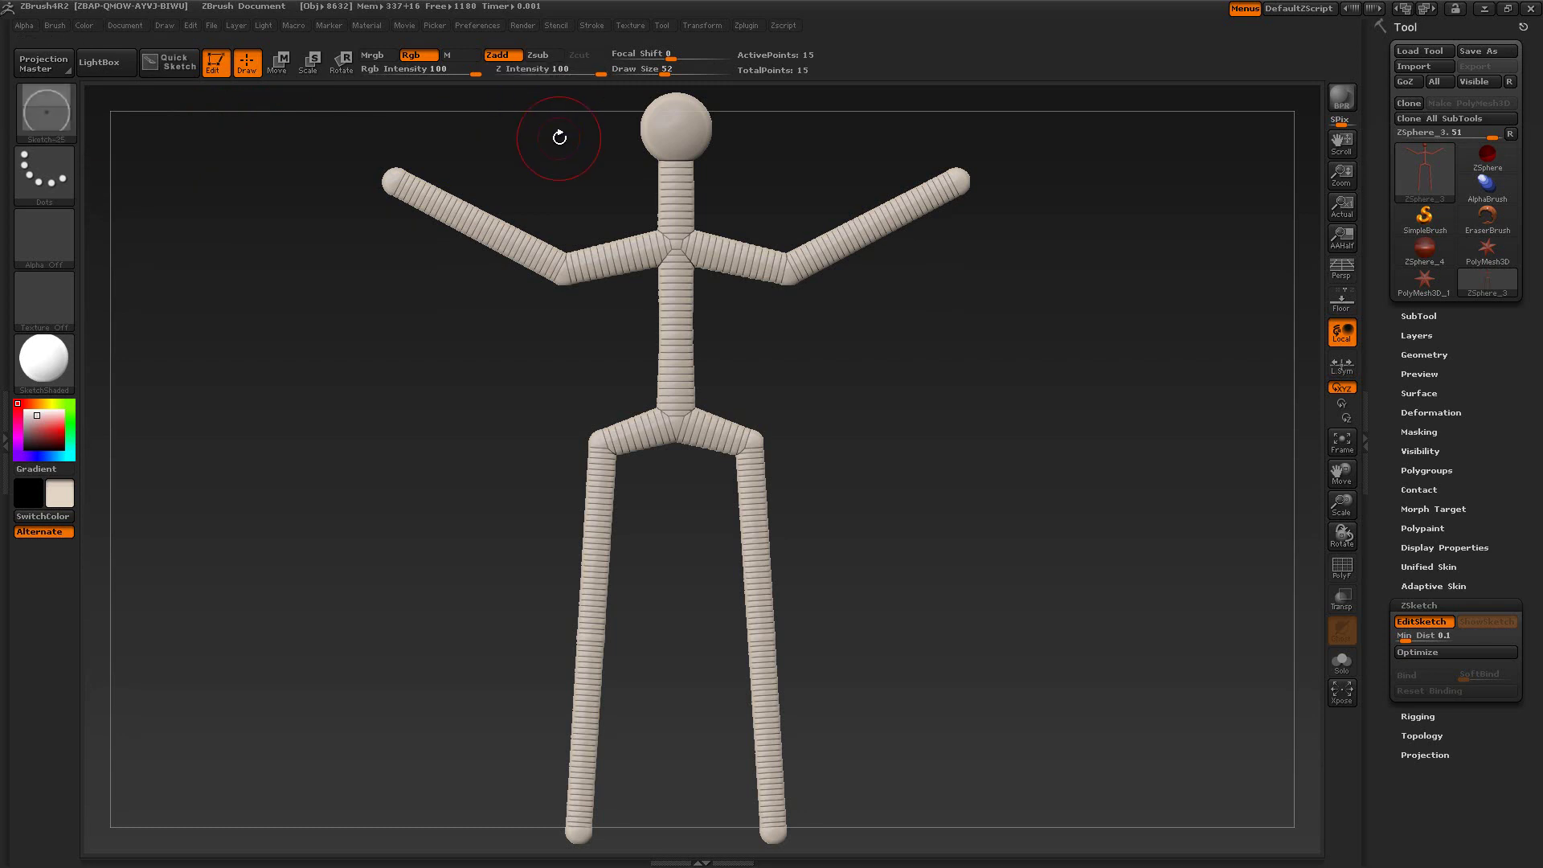
pyautogui.press('shift')
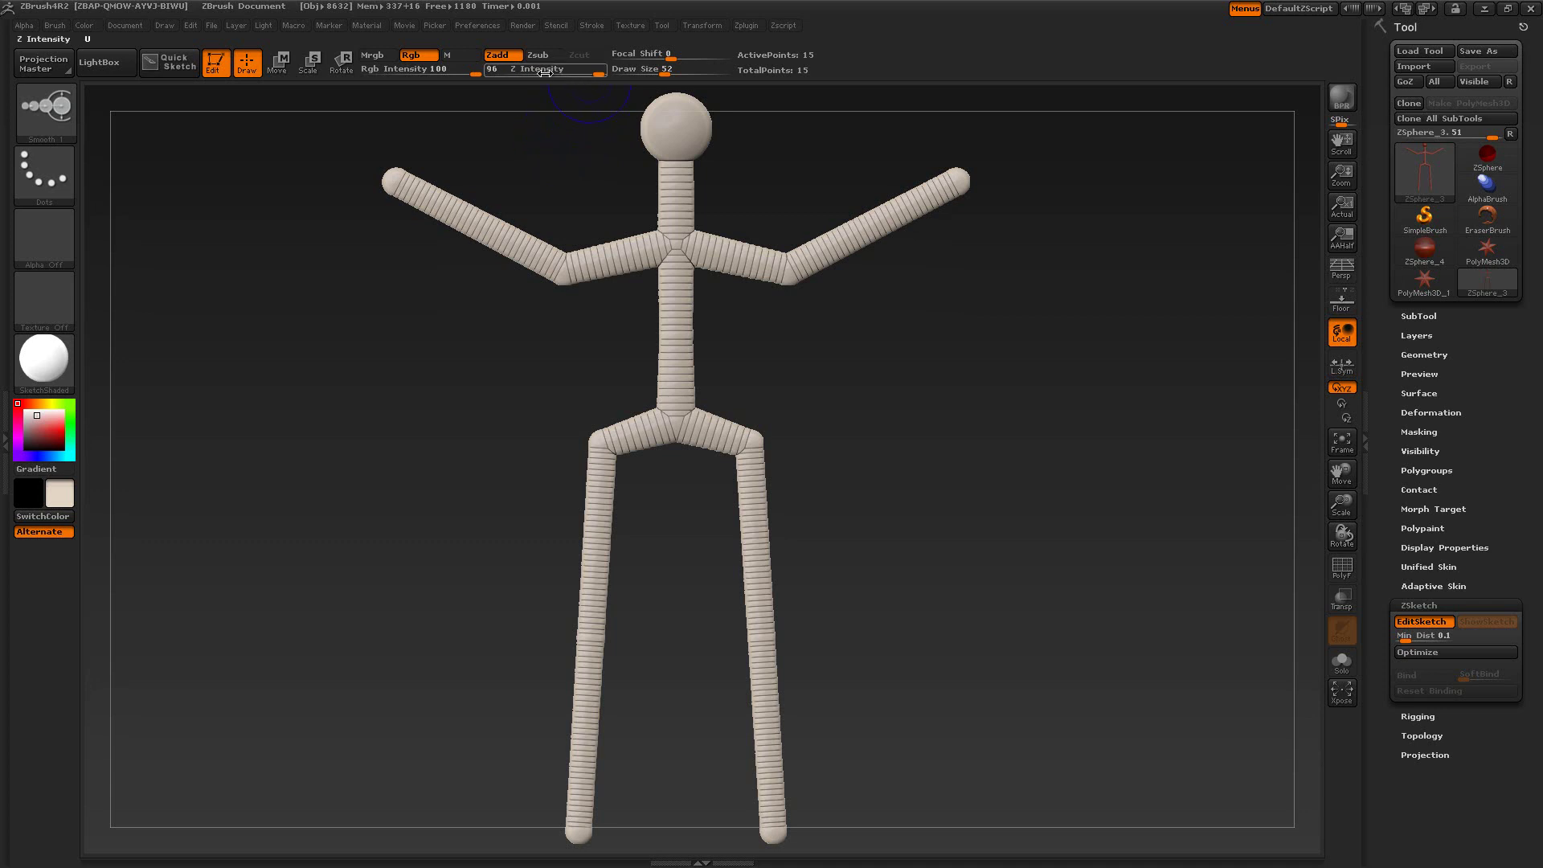
pyautogui.click(598, 72)
pyautogui.moveTo(598, 72); pyautogui.dragTo(607, 70)
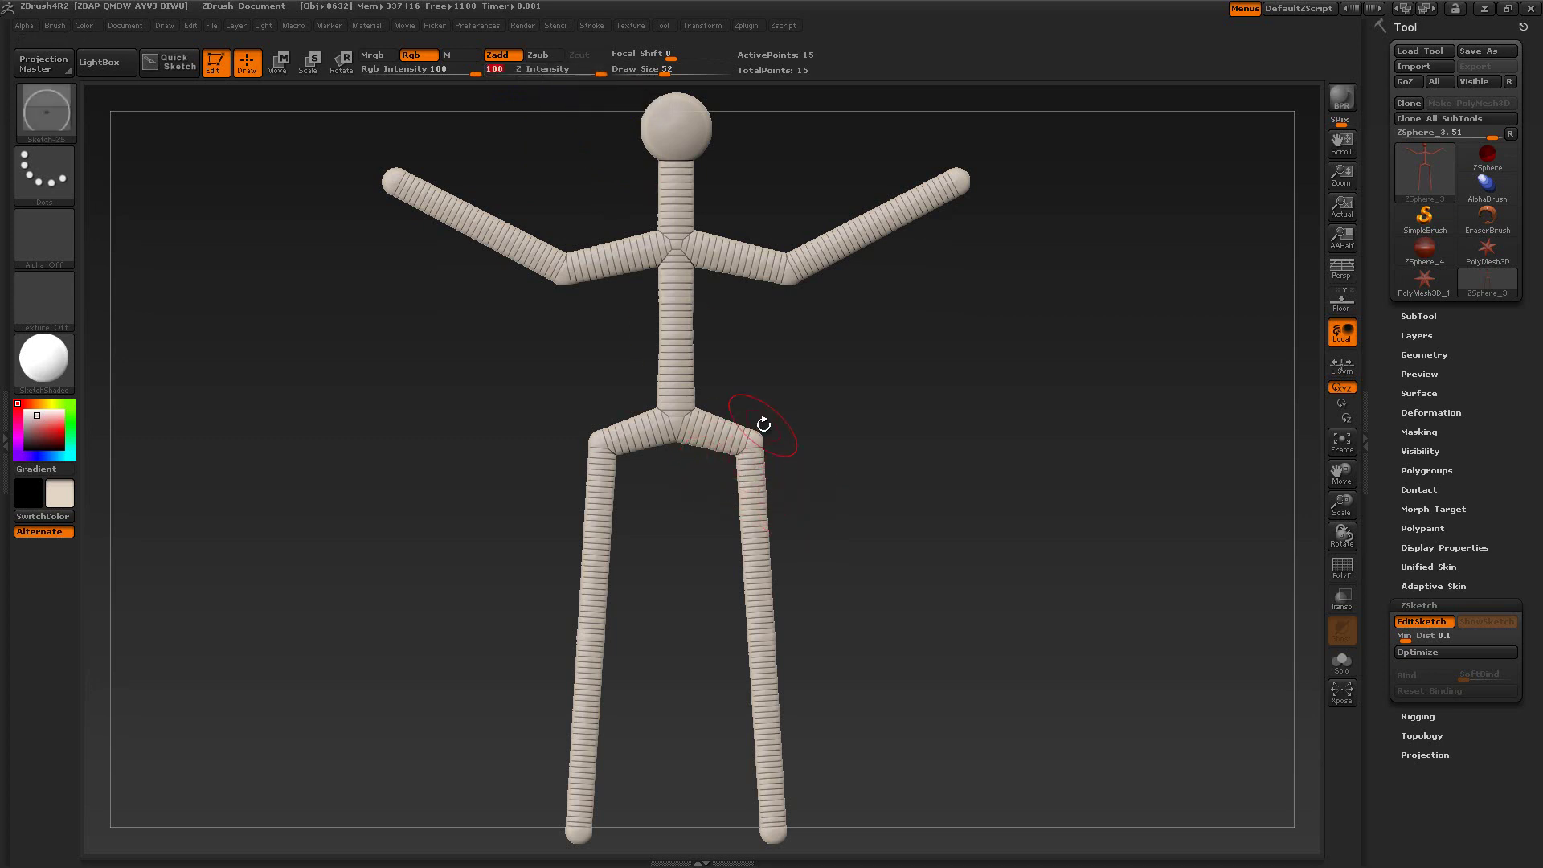
# Sketch mirrored strokes down the full length of both legs and delete their middle sections at the knees.
pyautogui.moveTo(748, 450)
pyautogui.mouseDown()
pyautogui.moveTo(770, 828)
pyautogui.moveTo(748, 498)
pyautogui.moveTo(737, 672)
pyautogui.mouseUp()
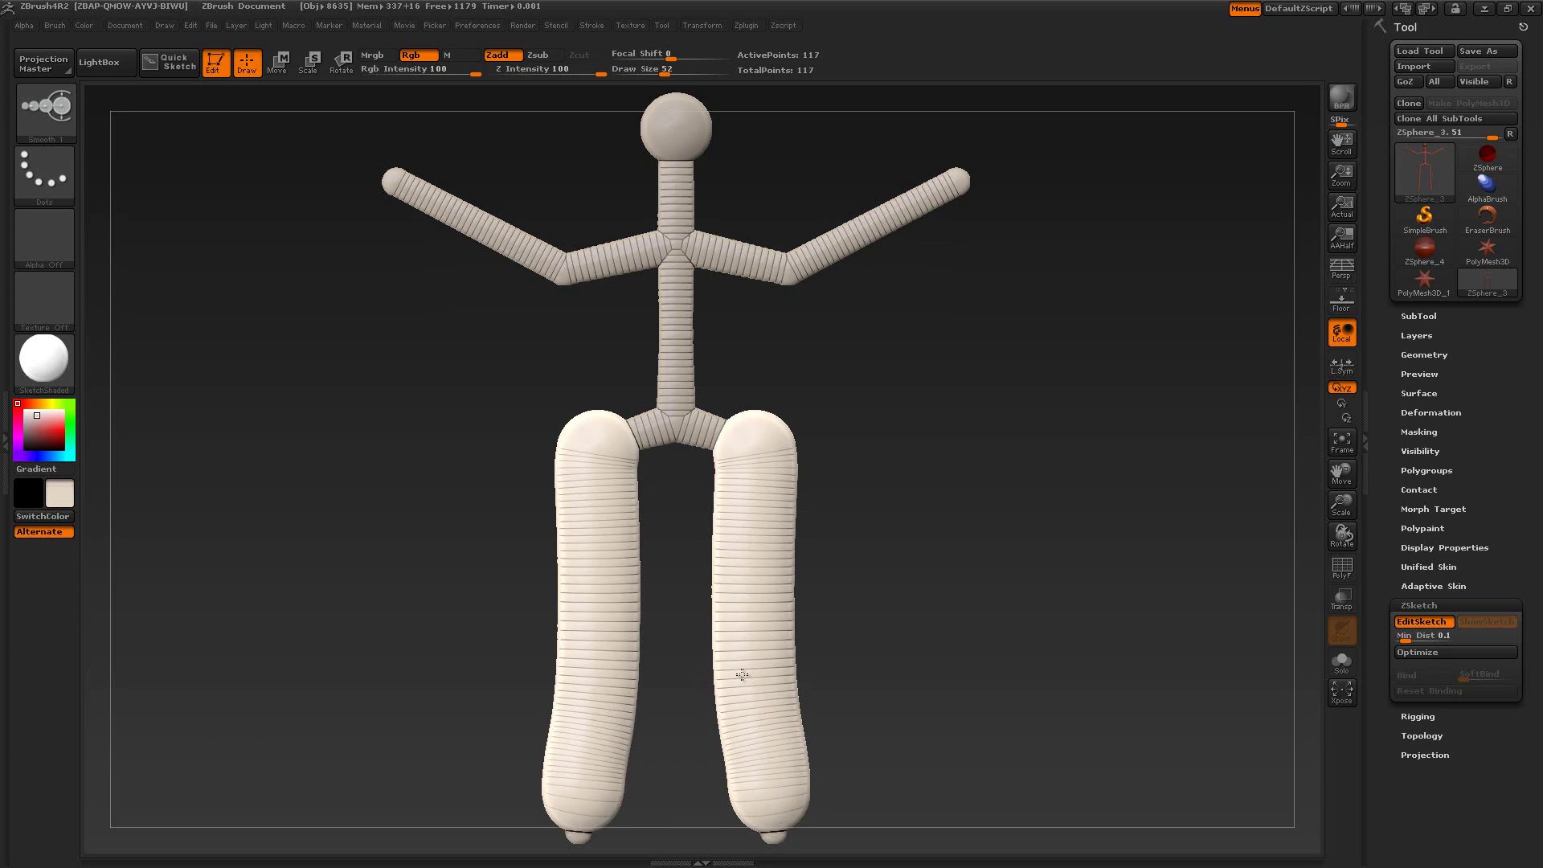
pyautogui.keyDown('alt'); pyautogui.click(758, 610); pyautogui.keyUp('alt')
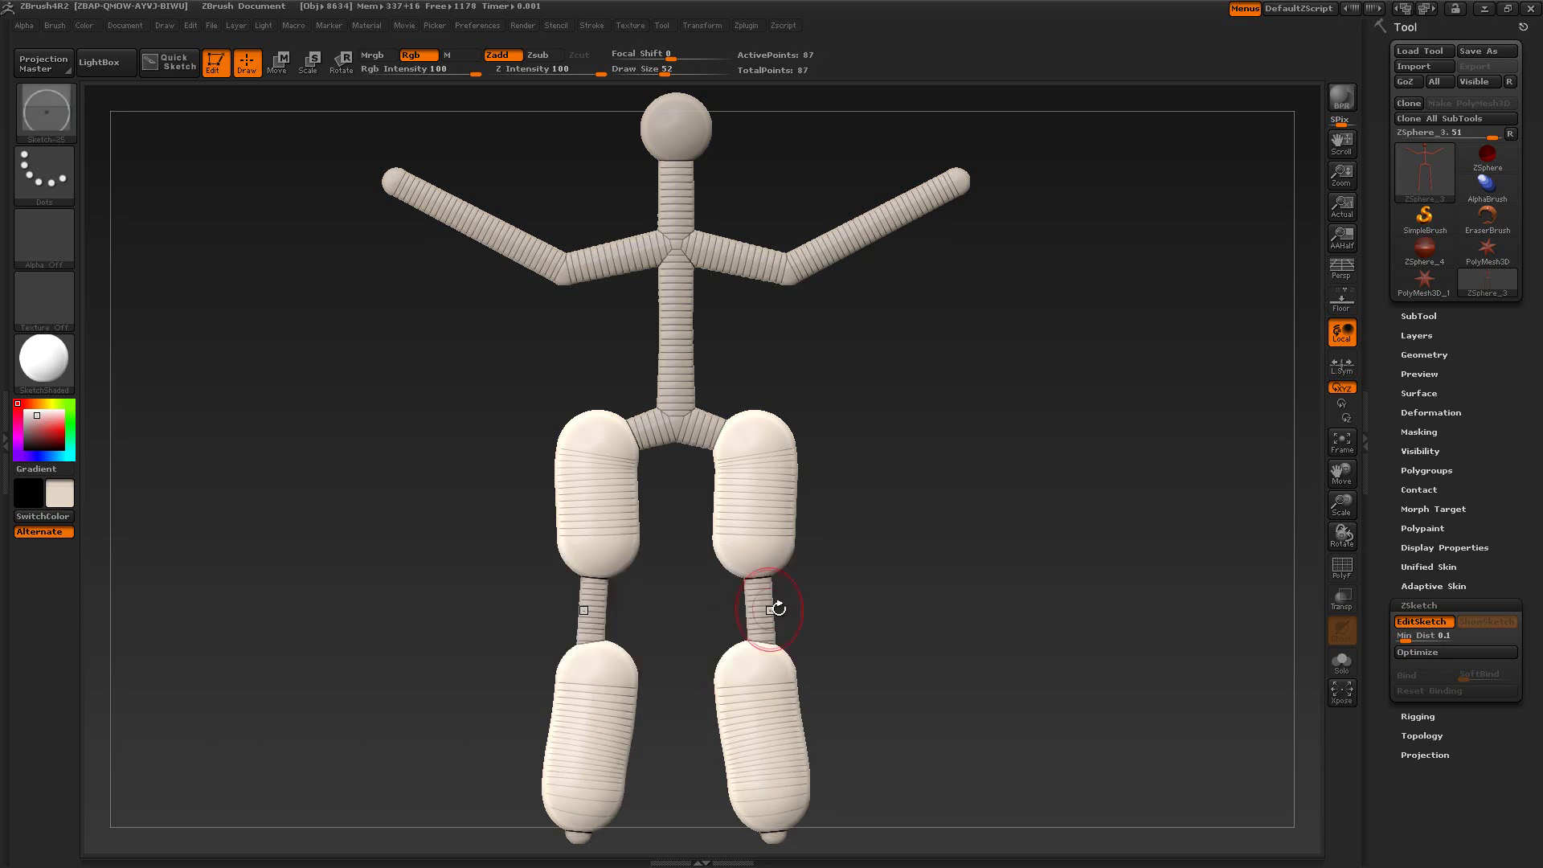
# Layer second mirrored strokes over the thigh and shin sketches and check the overlap at an angle.
pyautogui.moveTo(750, 441); pyautogui.dragTo(752, 522)
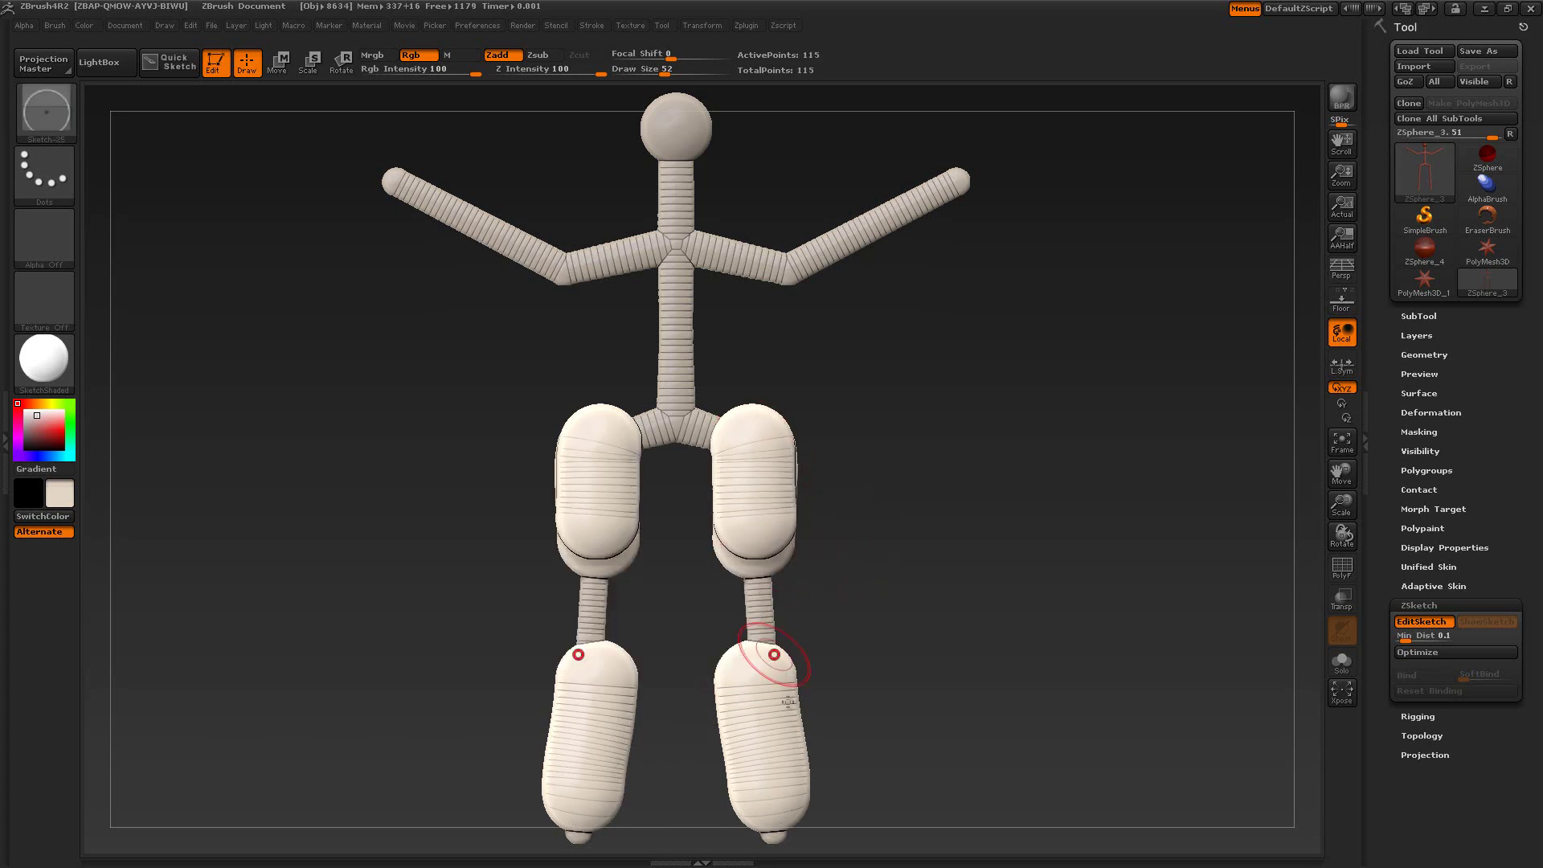
pyautogui.click(768, 697)
pyautogui.moveTo(772, 705); pyautogui.dragTo(769, 828)
pyautogui.moveTo(982, 562); pyautogui.dragTo(966, 568)
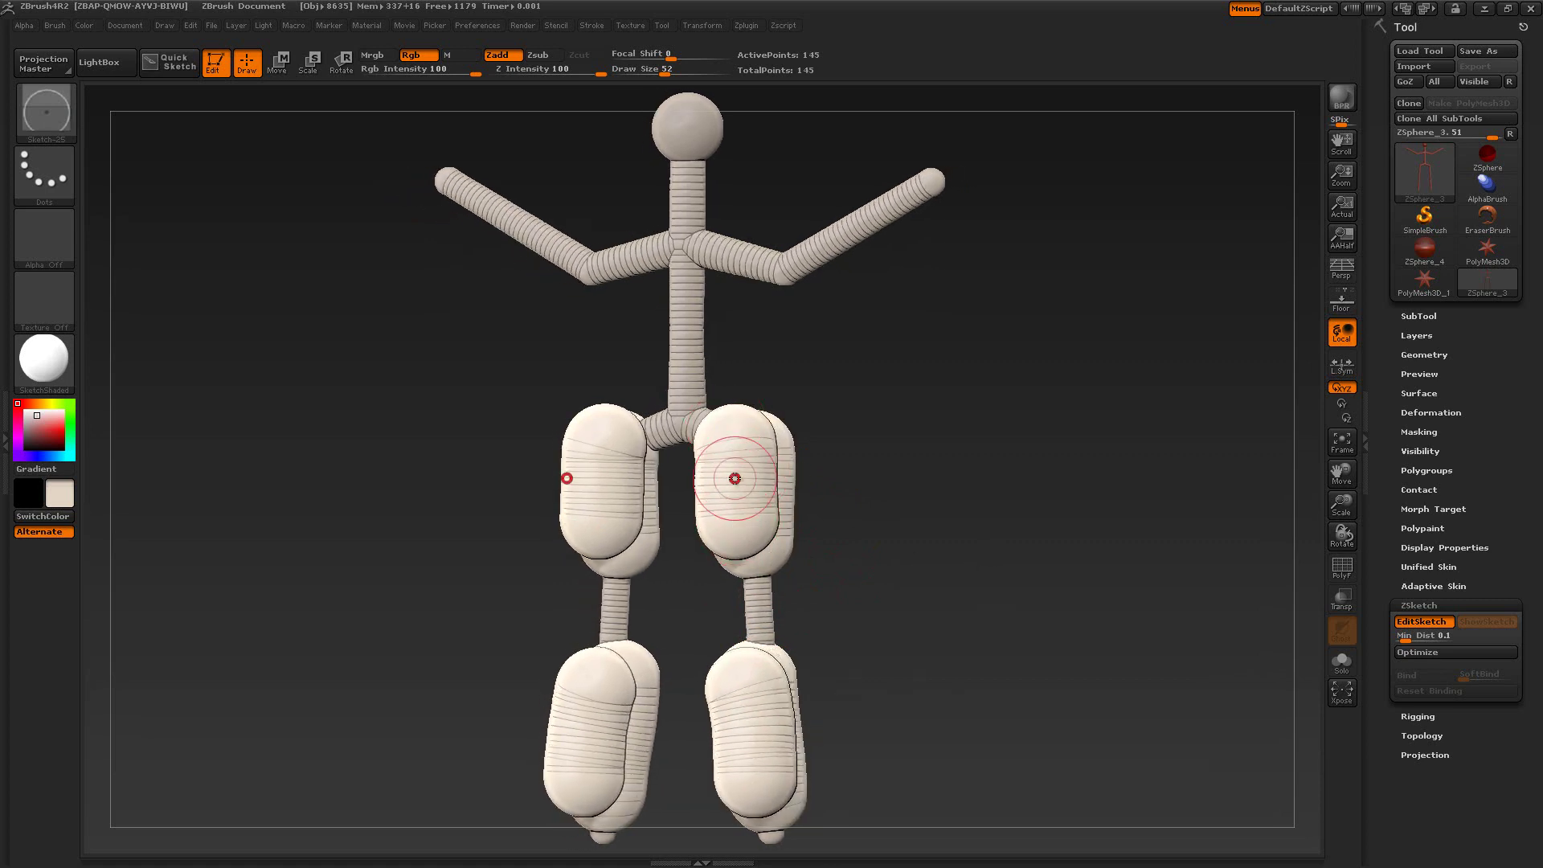
# Smooth the upper layer of the thigh sketches into the strokes beneath at full Smooth intensity.
pyautogui.press('shift')
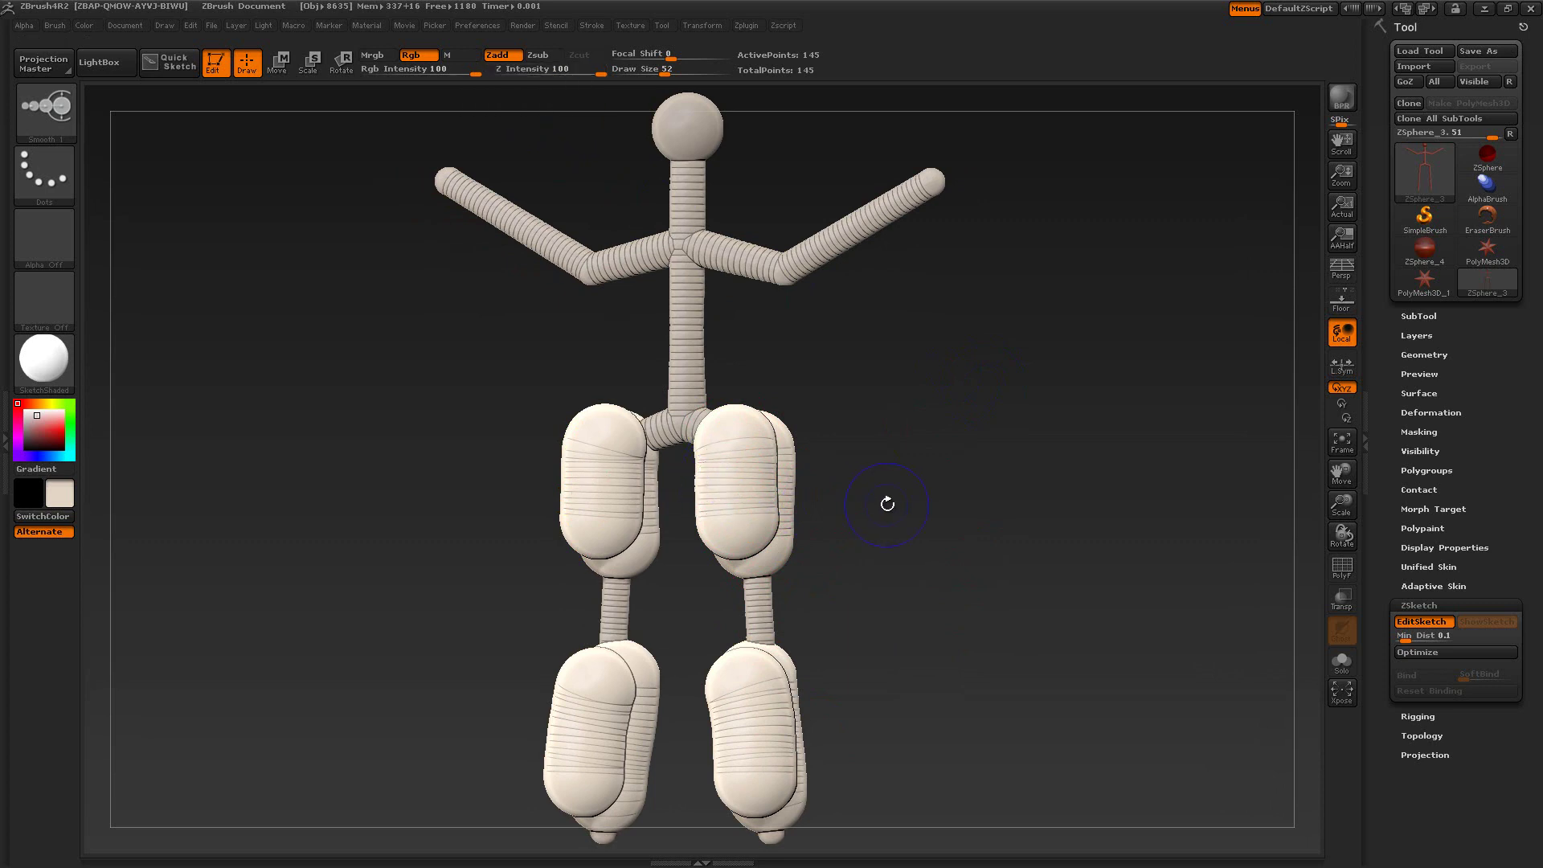
pyautogui.moveTo(780, 443)
pyautogui.keyDown('shift'); pyautogui.mouseDown()
pyautogui.moveTo(733, 432)
pyautogui.moveTo(731, 455)
pyautogui.moveTo(751, 533)
pyautogui.moveTo(756, 470)
pyautogui.mouseUp(); pyautogui.keyUp('shift')
pyautogui.moveTo(932, 469); pyautogui.dragTo(914, 475)
# Lower the Smooth brush's Z Intensity to 9 and gently smooth the front strokes on the shins.
pyautogui.press('shift')
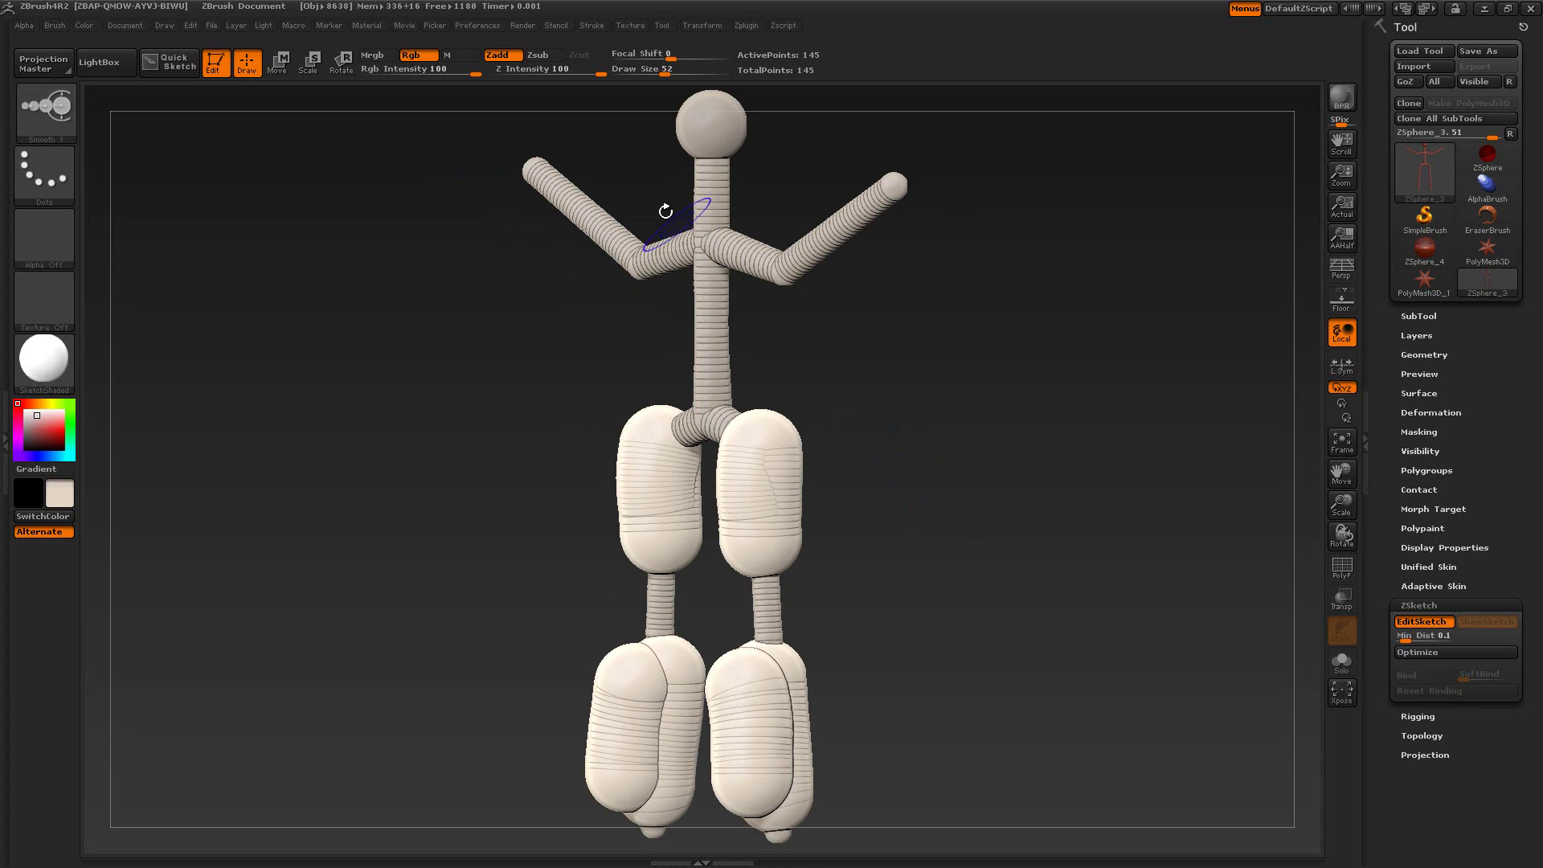
pyautogui.click(537, 72)
pyautogui.write('19')
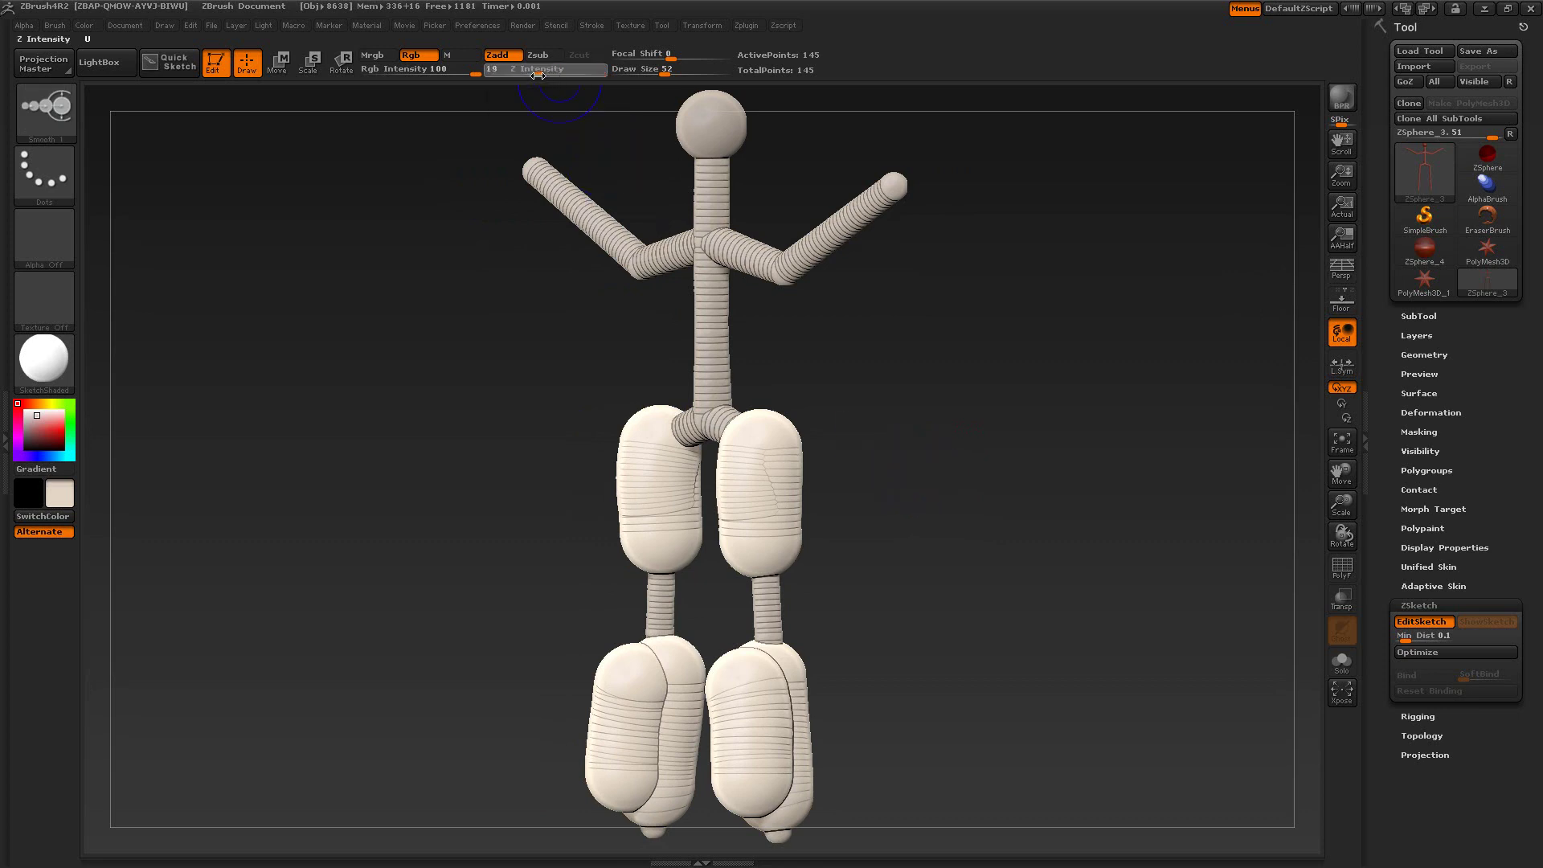
pyautogui.press('Return')
pyautogui.moveTo(643, 675)
pyautogui.keyDown('shift'); pyautogui.mouseDown()
pyautogui.moveTo(696, 734)
pyautogui.moveTo(730, 681)
pyautogui.moveTo(723, 763)
pyautogui.moveTo(730, 730)
pyautogui.moveTo(746, 750)
pyautogui.moveTo(733, 681)
pyautogui.moveTo(759, 671)
pyautogui.moveTo(756, 775)
pyautogui.moveTo(773, 747)
pyautogui.mouseUp(); pyautogui.keyUp('shift')
pyautogui.keyDown('shift'); pyautogui.moveTo(754, 684); pyautogui.dragTo(734, 681); pyautogui.keyUp('shift')
pyautogui.keyDown('shift'); pyautogui.moveTo(746, 742); pyautogui.dragTo(747, 733); pyautogui.keyUp('shift')
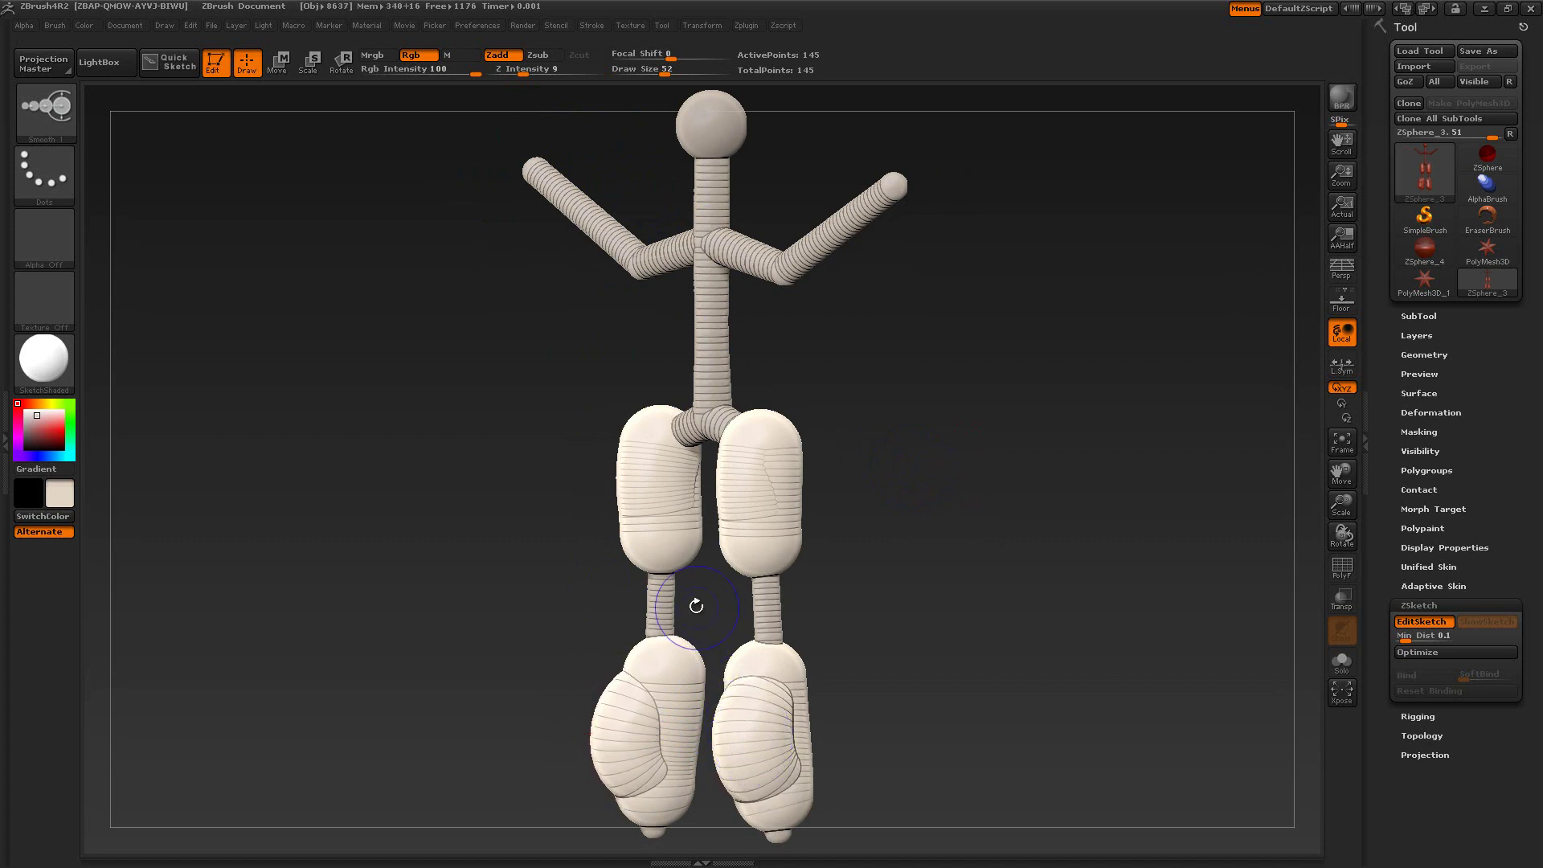
# Restore the Smooth brush's Z Intensity to 100 and delete all thigh and shin sketches.
pyautogui.moveTo(523, 69); pyautogui.dragTo(606, 86)
pyautogui.moveTo(485, 489); pyautogui.dragTo(542, 474)
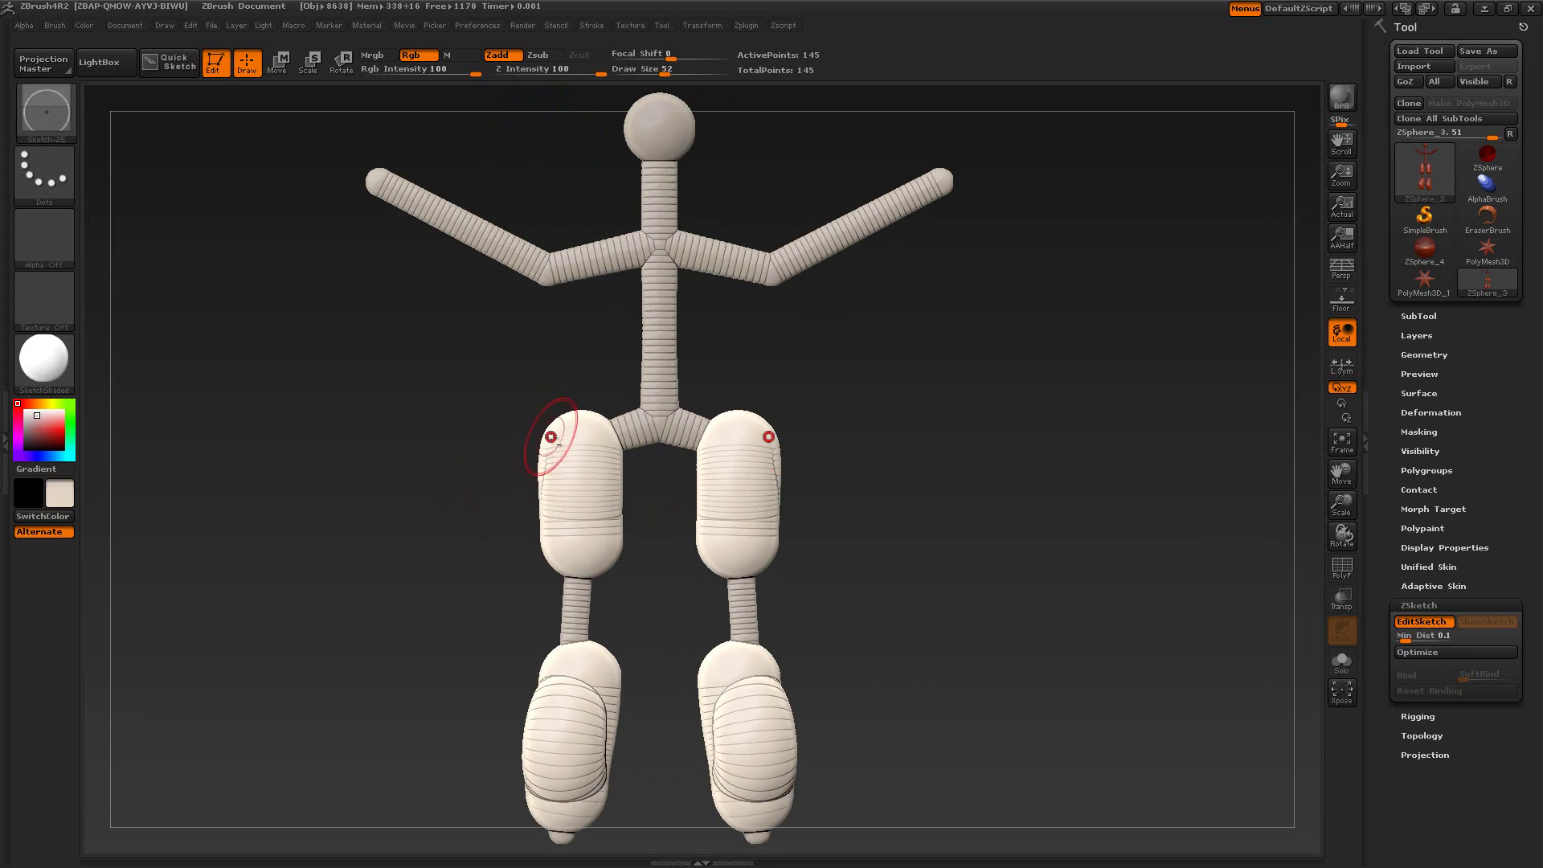
pyautogui.keyDown('alt'); pyautogui.click(583, 495); pyautogui.keyUp('alt')
pyautogui.keyDown('alt'); pyautogui.click(566, 804); pyautogui.keyUp('alt')
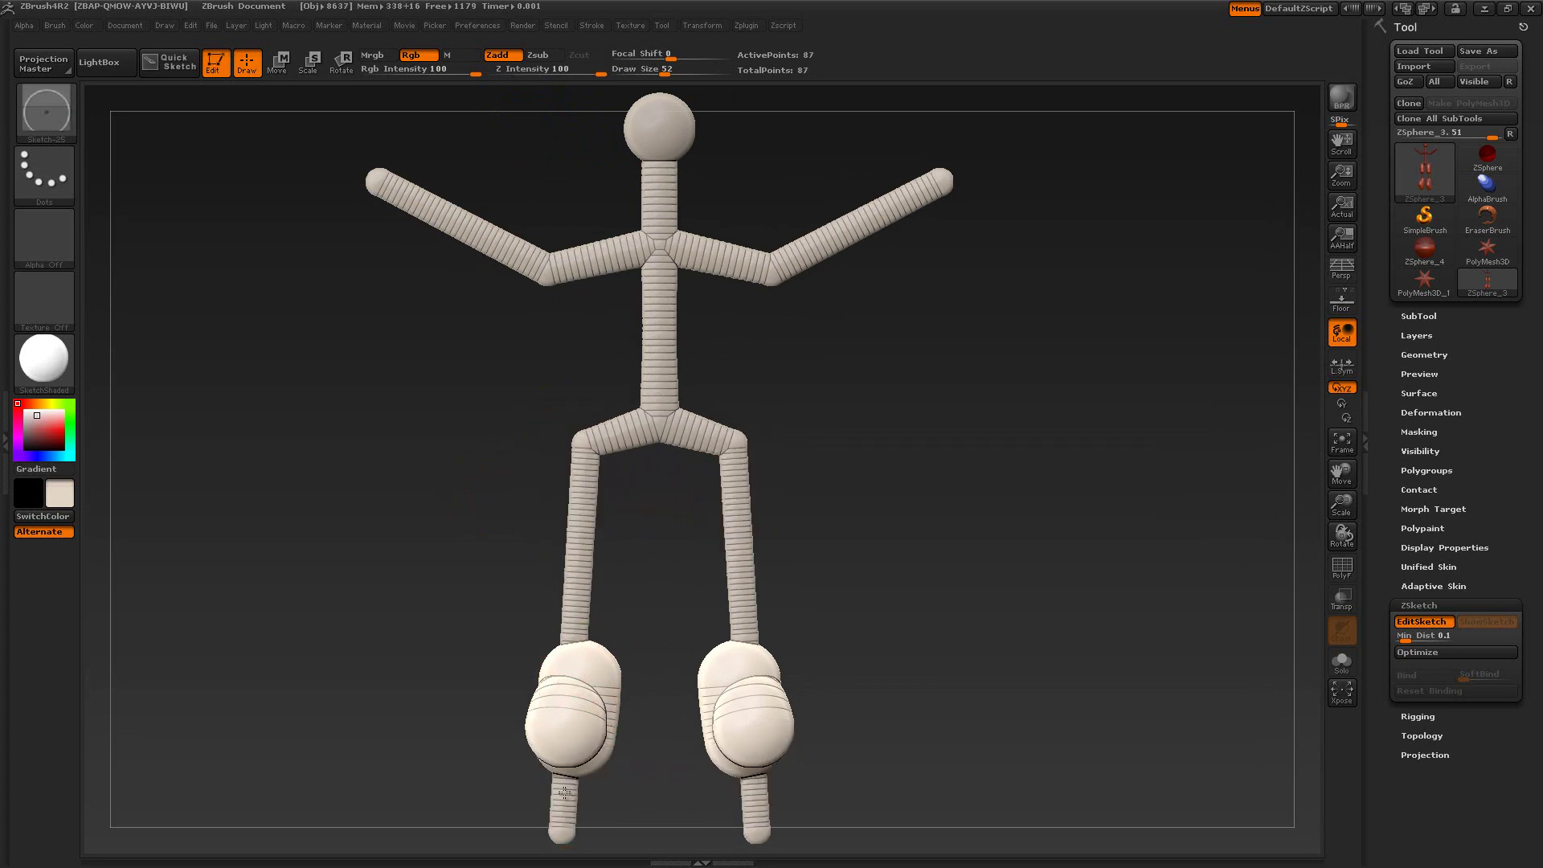
pyautogui.keyDown('alt'); pyautogui.click(582, 680); pyautogui.keyUp('alt')
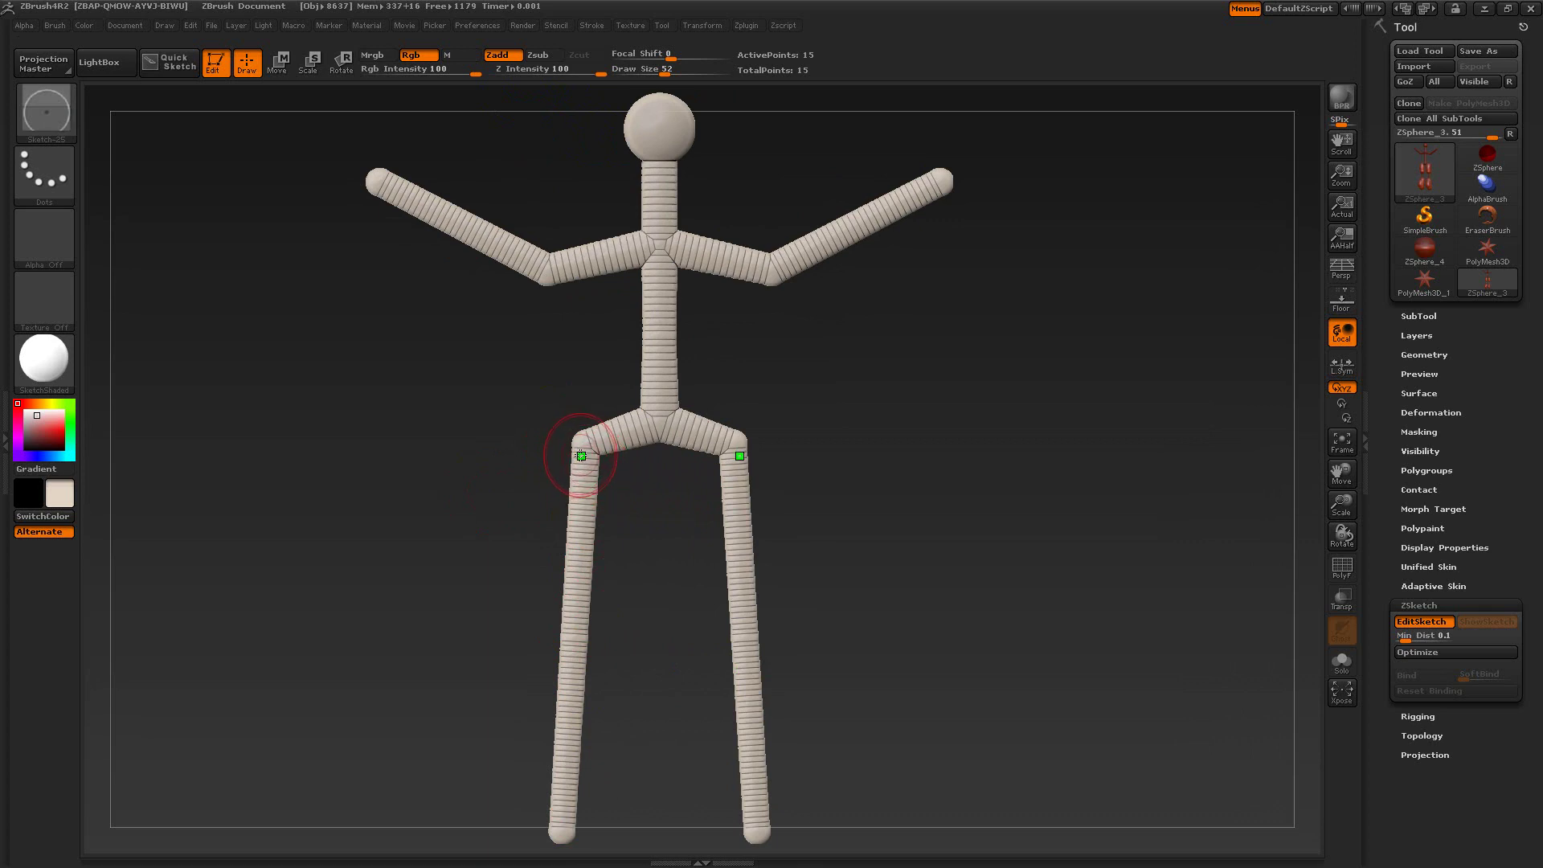
# Sketch short mirrored strokes on the thighs, smooth them and delete them.
pyautogui.moveTo(584, 454)
pyautogui.mouseDown()
pyautogui.moveTo(579, 630)
pyautogui.moveTo(576, 654)
pyautogui.moveTo(575, 523)
pyautogui.moveTo(553, 706)
pyautogui.moveTo(551, 482)
pyautogui.moveTo(630, 506)
pyautogui.moveTo(603, 533)
pyautogui.mouseUp()
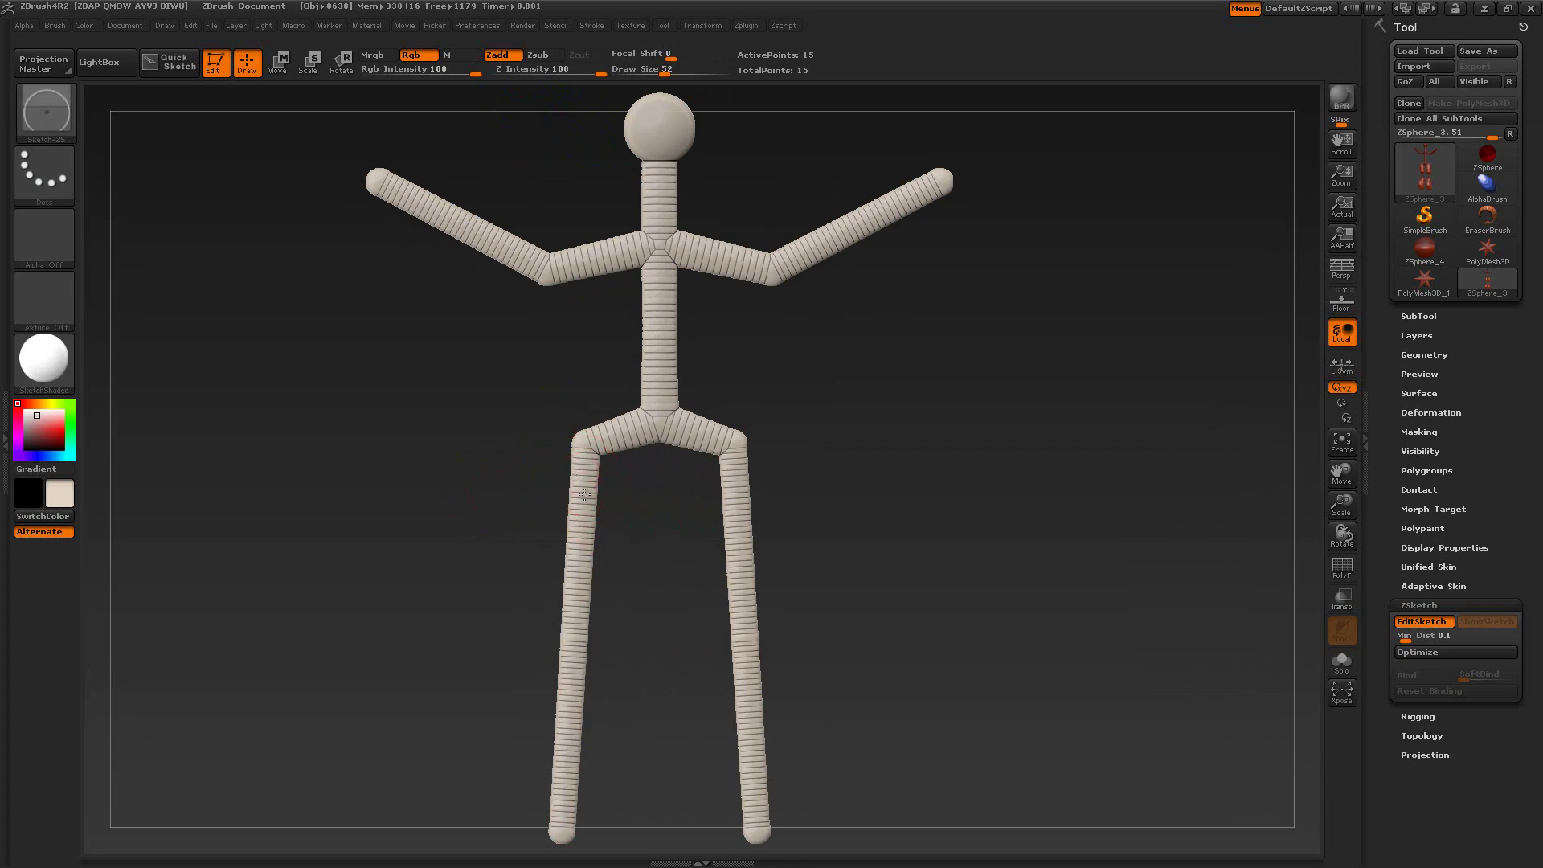
pyautogui.moveTo(585, 494)
pyautogui.mouseDown()
pyautogui.moveTo(585, 661)
pyautogui.moveTo(590, 561)
pyautogui.moveTo(582, 637)
pyautogui.moveTo(577, 569)
pyautogui.moveTo(585, 590)
pyautogui.moveTo(571, 586)
pyautogui.moveTo(606, 610)
pyautogui.moveTo(586, 684)
pyautogui.mouseUp()
pyautogui.press('shift')
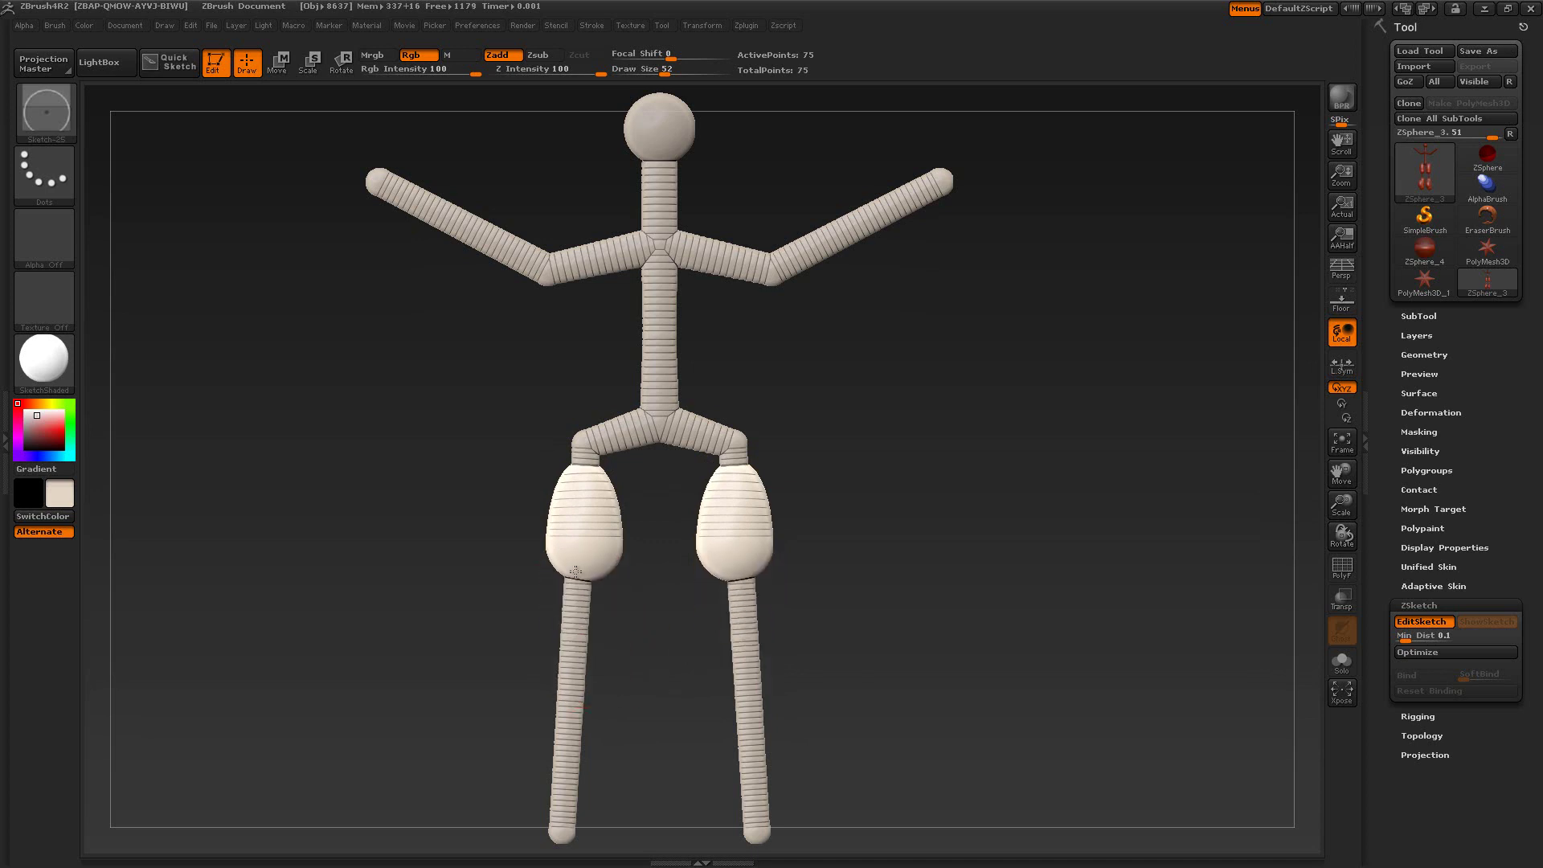
pyautogui.keyDown('alt'); pyautogui.click(575, 572); pyautogui.keyUp('alt')
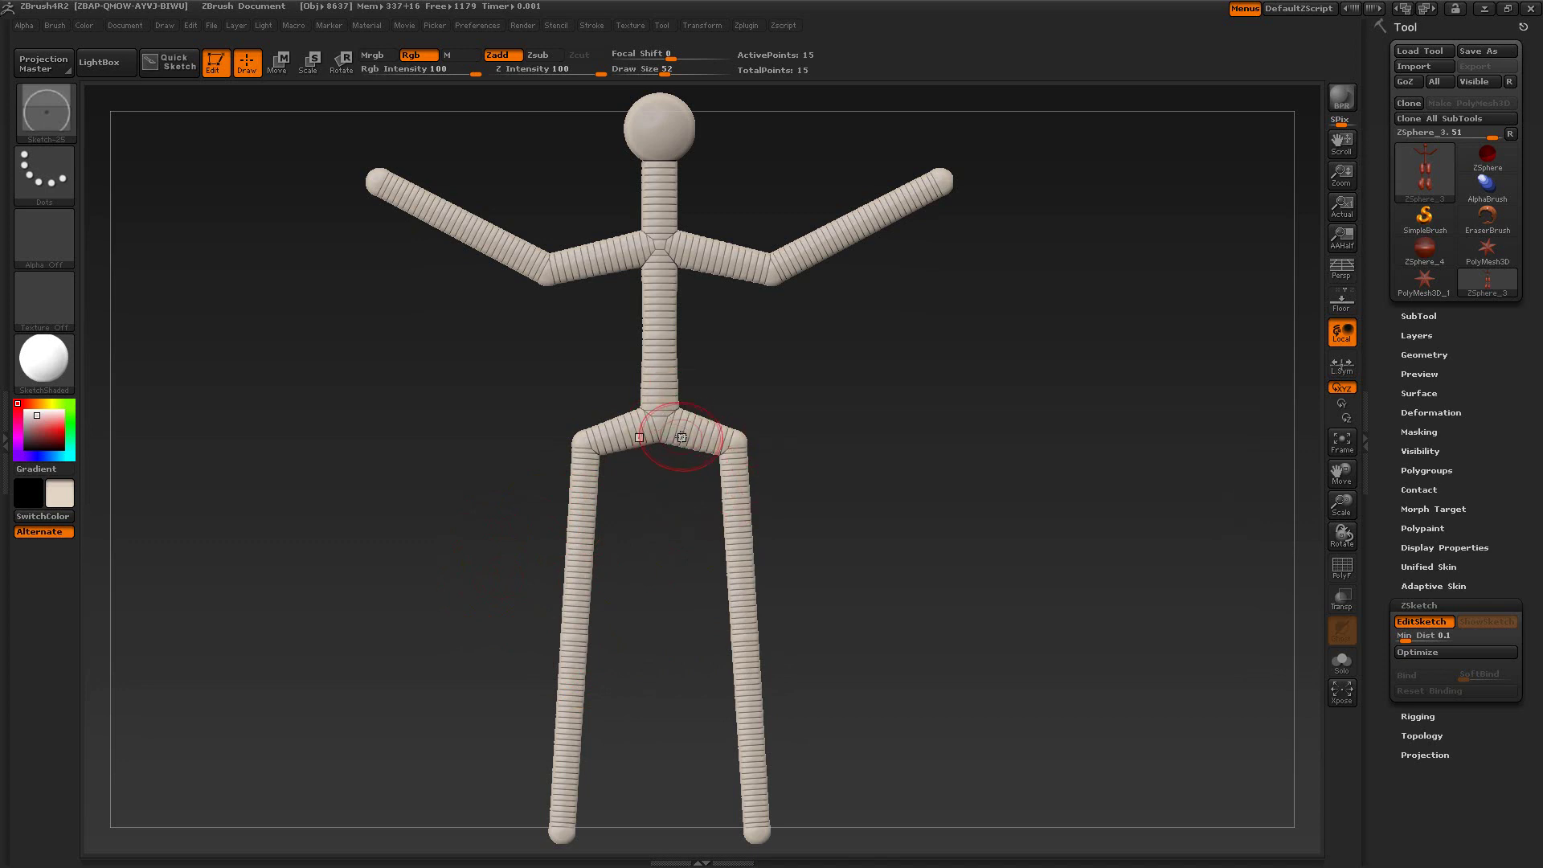
# Sketch mirrored strokes from the pelvis curving outward and up across the arms to head height.
pyautogui.moveTo(661, 396)
pyautogui.mouseDown()
pyautogui.moveTo(660, 336)
pyautogui.moveTo(691, 366)
pyautogui.moveTo(800, 325)
pyautogui.moveTo(841, 159)
pyautogui.mouseUp()
pyautogui.moveTo(1017, 431)
pyautogui.mouseDown()
pyautogui.moveTo(941, 448)
pyautogui.moveTo(1012, 433)
pyautogui.mouseUp()
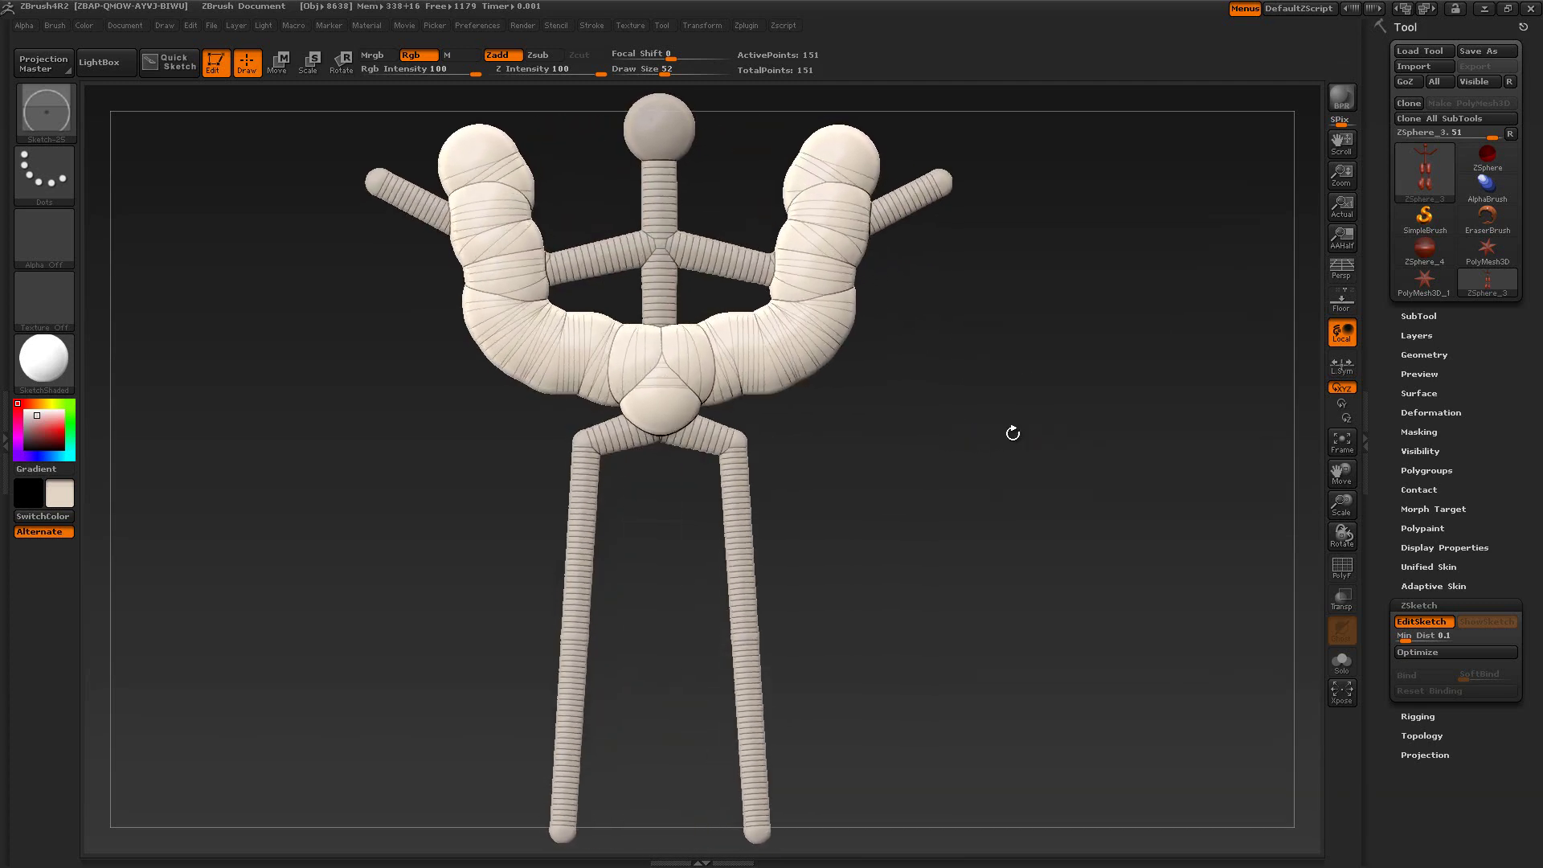
# Undo the mirrored pelvis-to-arm strokes and set the Draw Size to 28.
pyautogui.hotkey('ctrl', 'z')
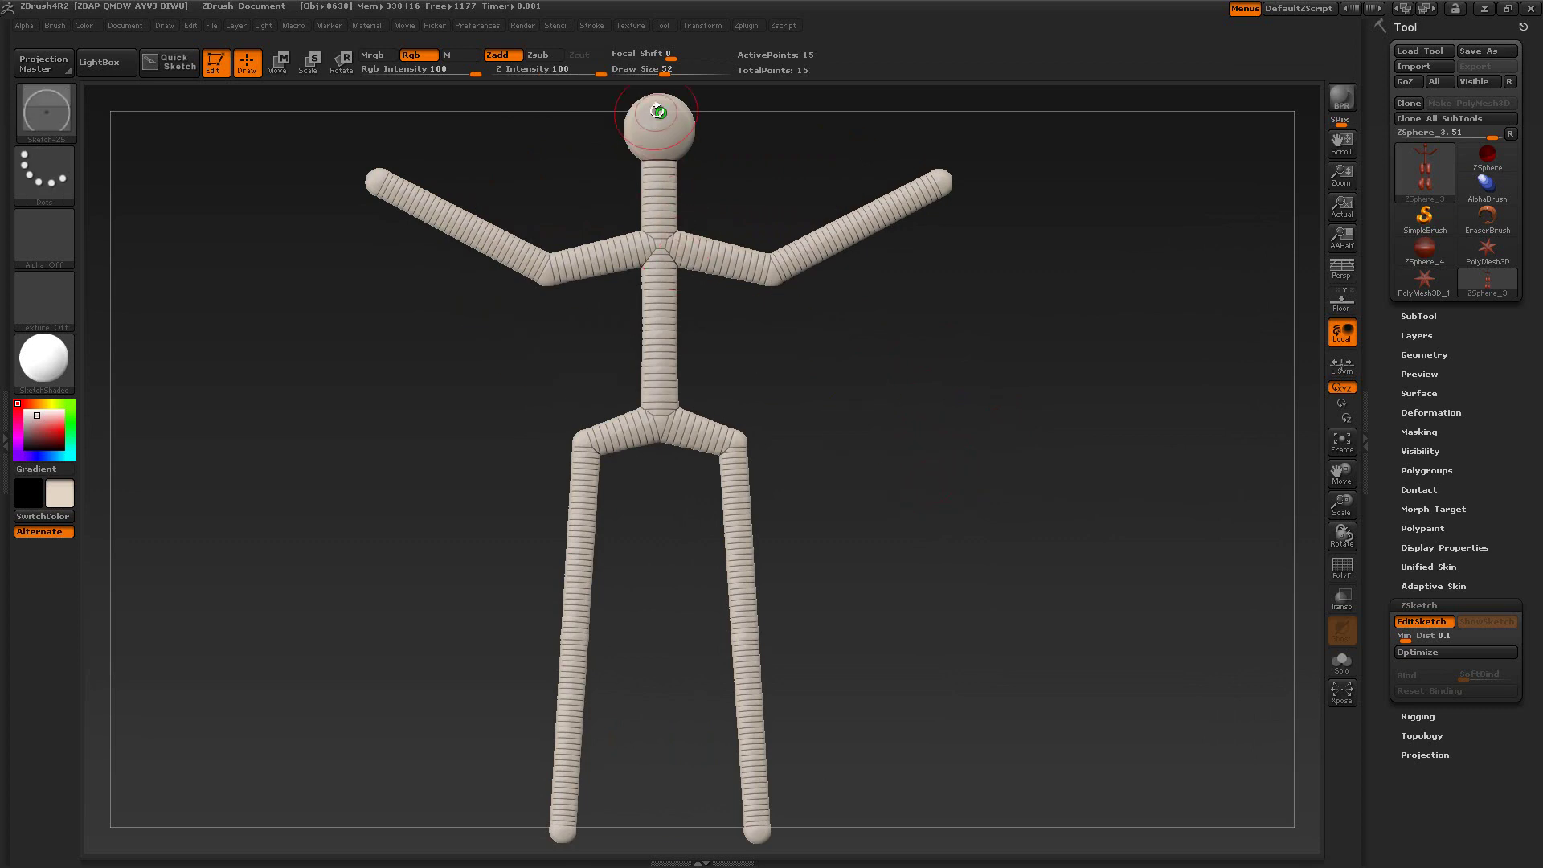
pyautogui.moveTo(666, 67); pyautogui.dragTo(651, 65)
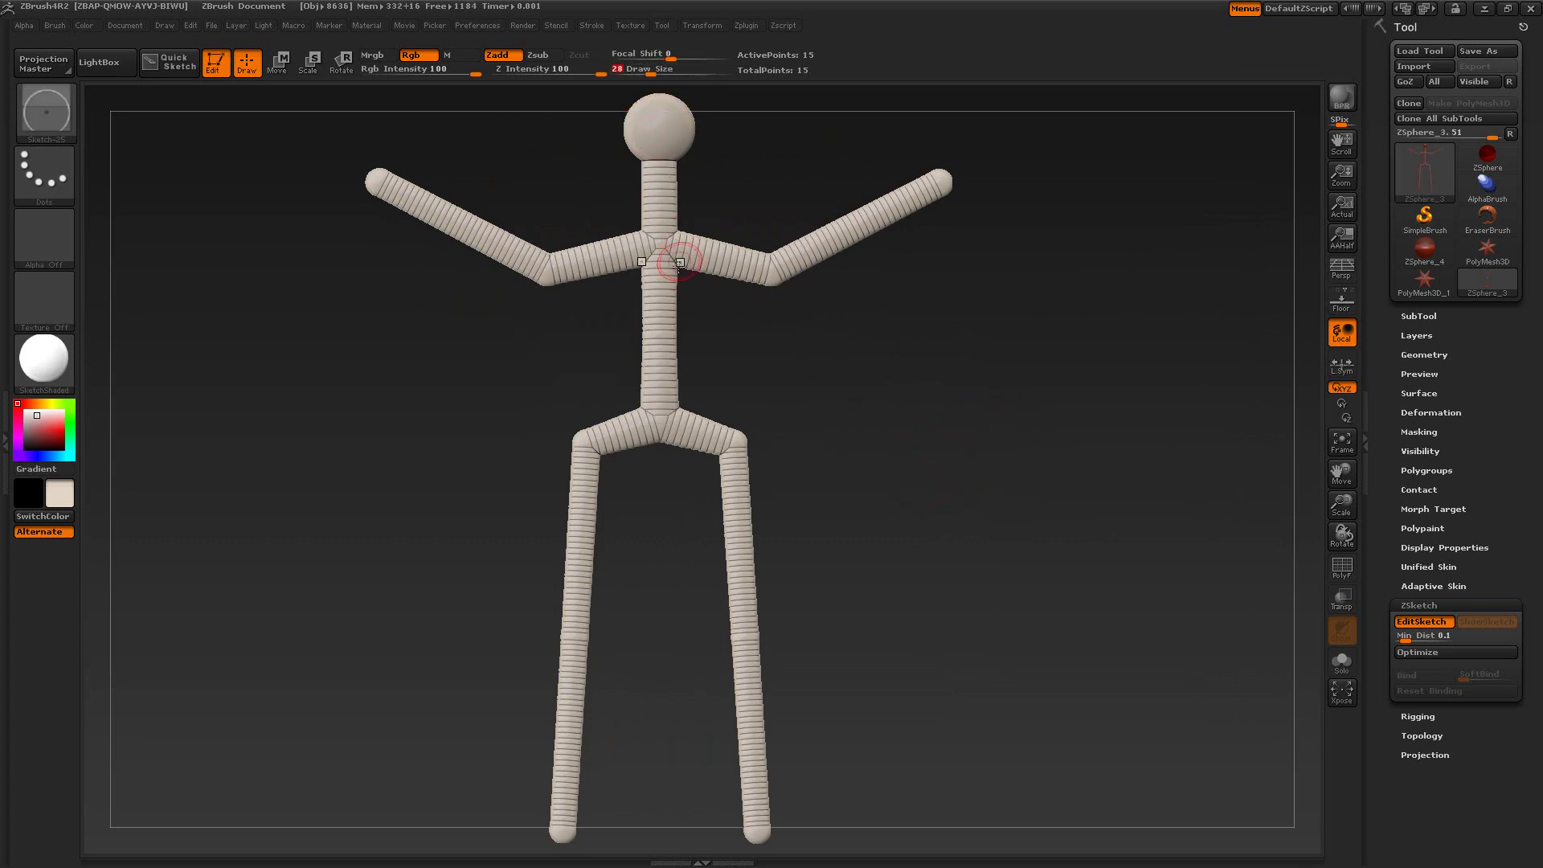
# Sketch thinner mirrored strokes from the lower torso outward and up past the arms, and undo them.
pyautogui.moveTo(672, 385)
pyautogui.mouseDown()
pyautogui.moveTo(725, 342)
pyautogui.moveTo(818, 318)
pyautogui.moveTo(844, 268)
pyautogui.moveTo(812, 174)
pyautogui.moveTo(840, 149)
pyautogui.moveTo(874, 152)
pyautogui.moveTo(892, 241)
pyautogui.mouseUp()
pyautogui.moveTo(1030, 326); pyautogui.dragTo(995, 358)
pyautogui.hotkey('ctrl', 'z')
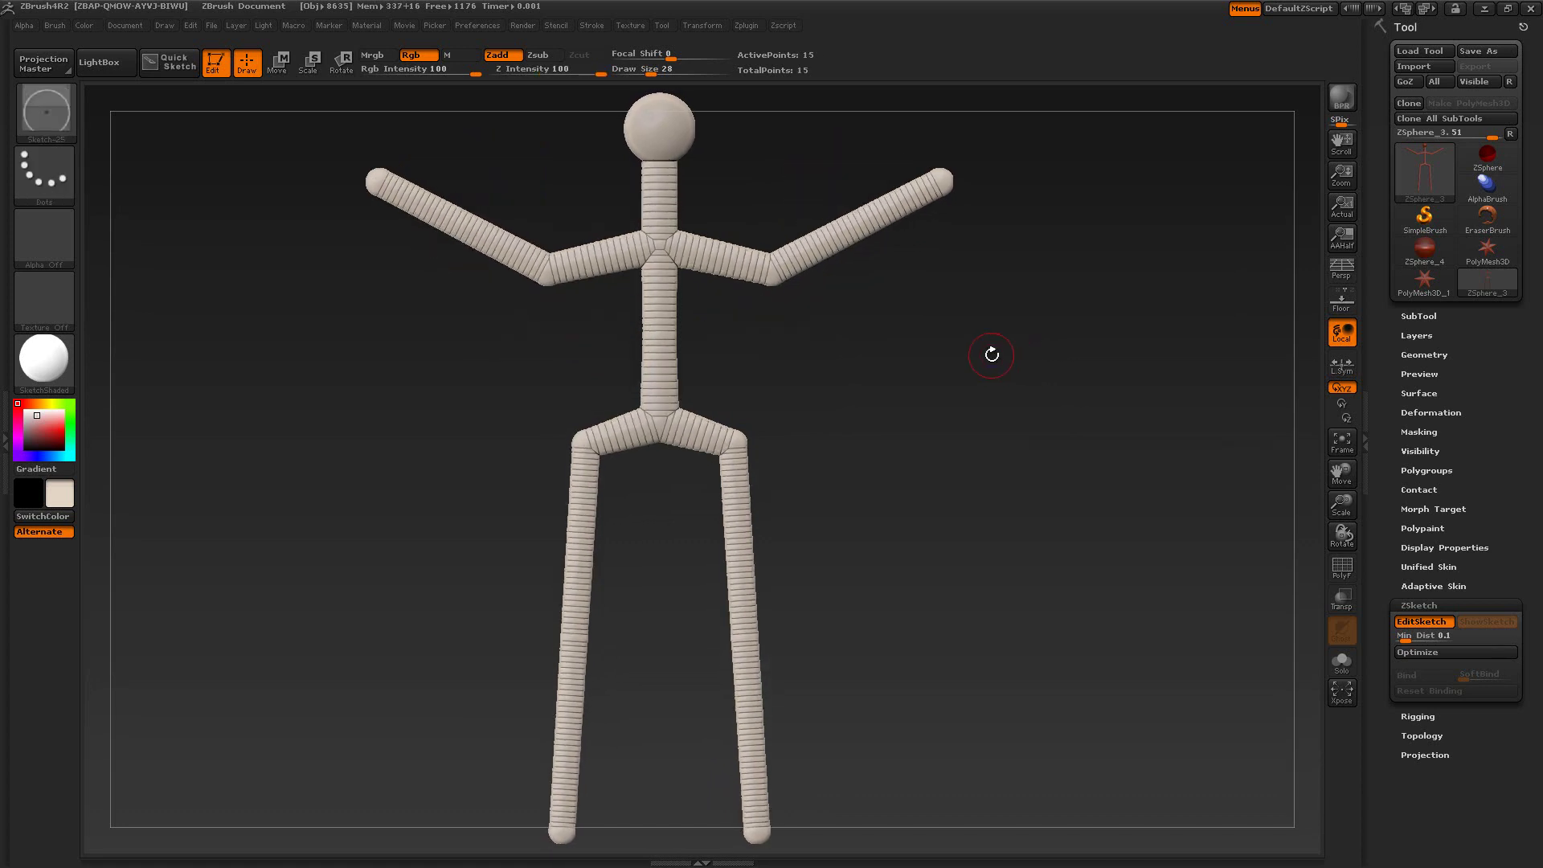
# Choose the Armature brush, sketch mirrored strokes from the lower torso up past the arms, and delete them.
pyautogui.click(54, 112)
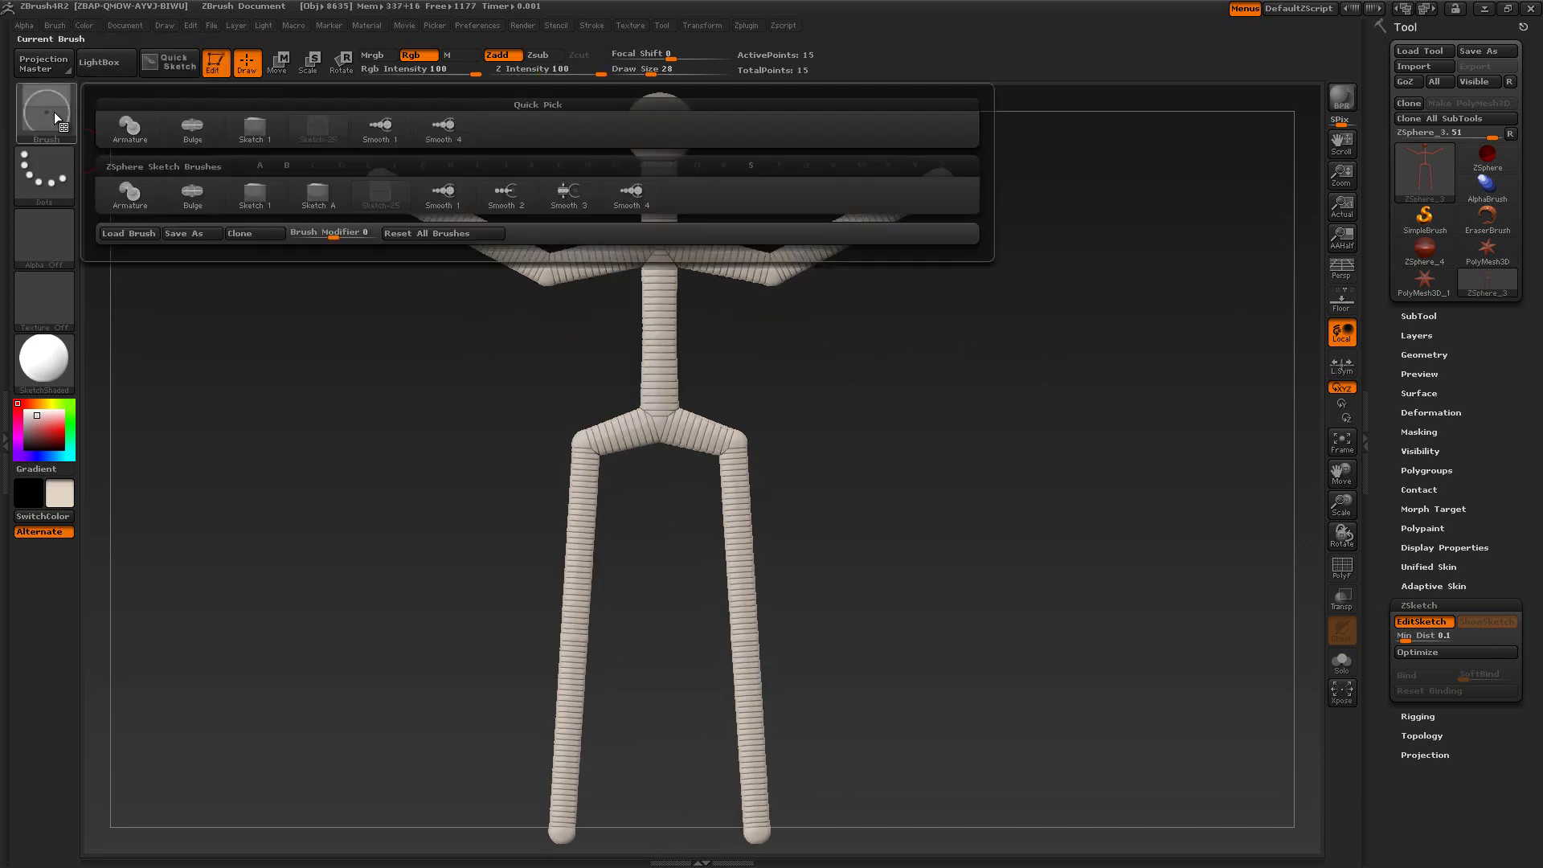
pyautogui.click(131, 193)
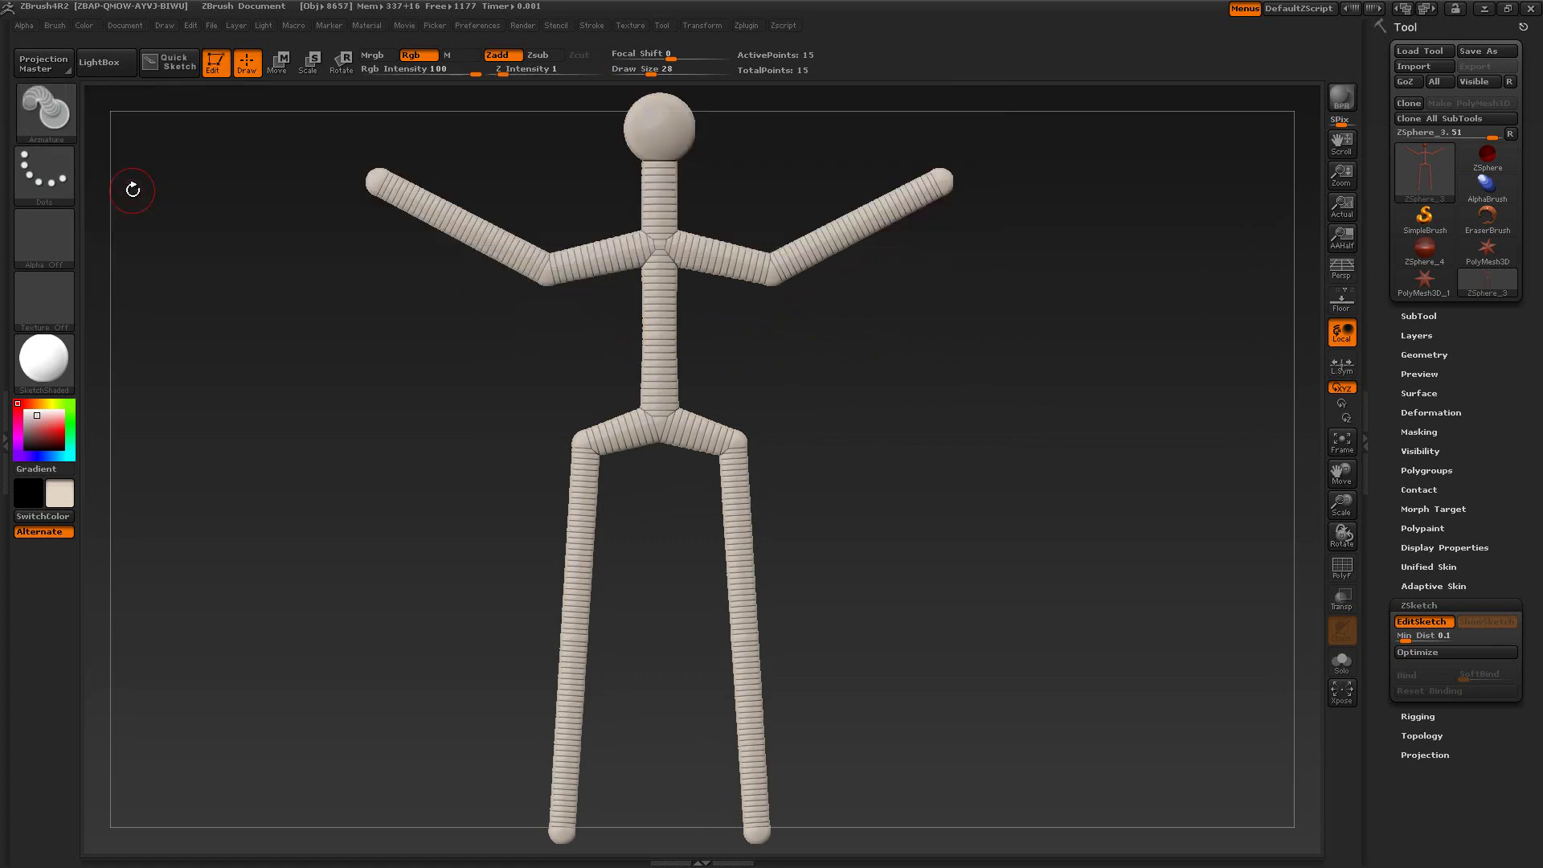
pyautogui.moveTo(664, 372)
pyautogui.mouseDown()
pyautogui.moveTo(705, 354)
pyautogui.moveTo(737, 309)
pyautogui.moveTo(770, 161)
pyautogui.mouseUp()
pyautogui.moveTo(874, 355)
pyautogui.mouseDown()
pyautogui.moveTo(801, 373)
pyautogui.moveTo(875, 378)
pyautogui.mouseUp()
pyautogui.moveTo(767, 157)
pyautogui.keyDown('alt'); pyautogui.mouseDown()
pyautogui.moveTo(759, 266)
pyautogui.moveTo(674, 356)
pyautogui.mouseUp(); pyautogui.keyUp('alt')
pyautogui.keyDown('alt'); pyautogui.click(673, 356); pyautogui.keyUp('alt')
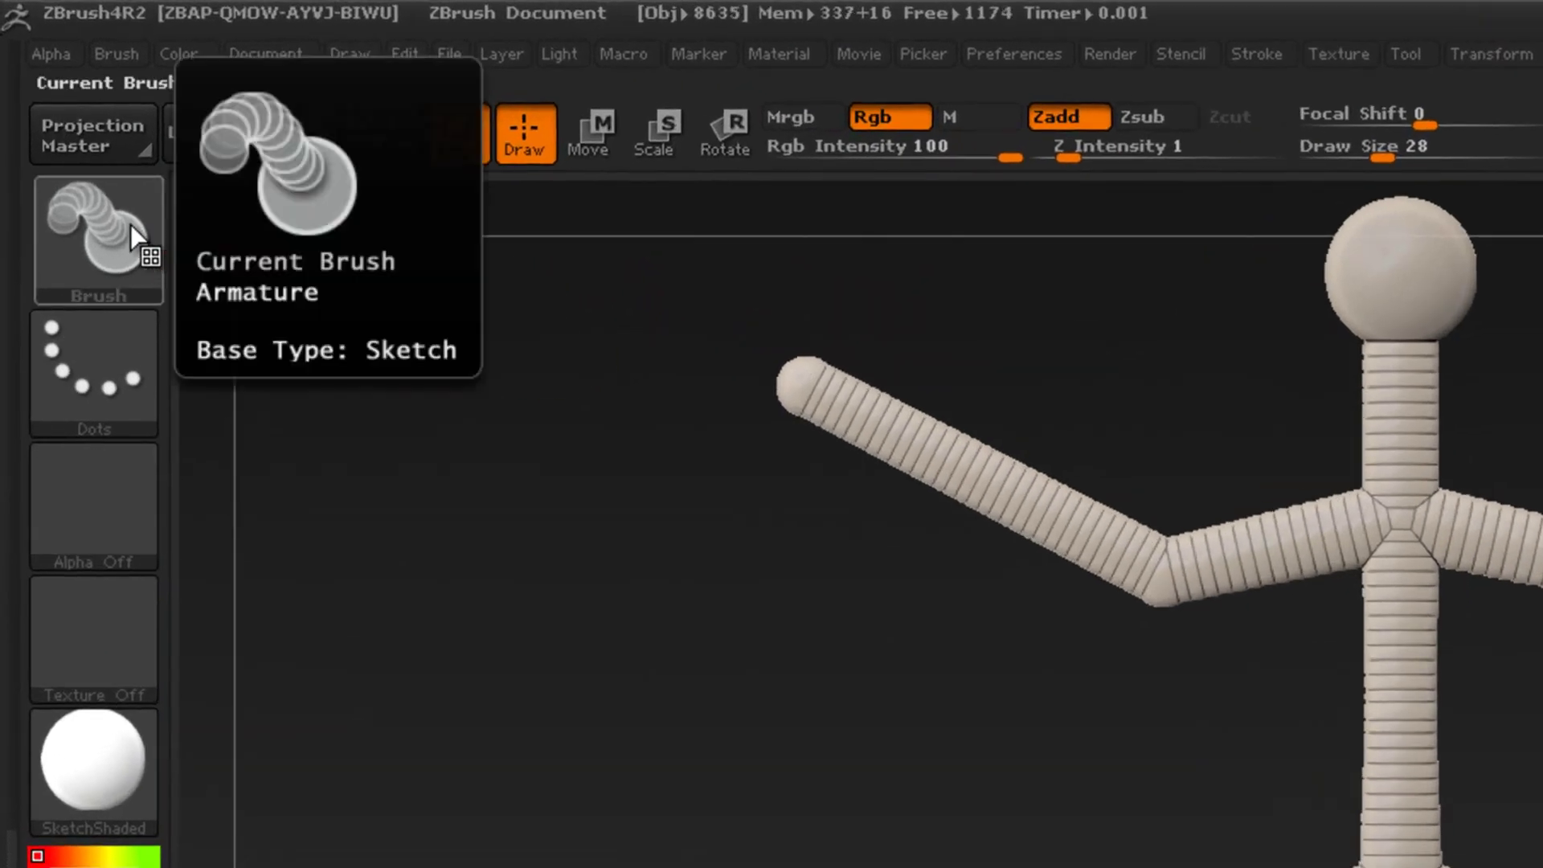
# Check which smoothing brush pairs with Armature, and switch the current brush to Sketch-25.
pyautogui.press('shift')
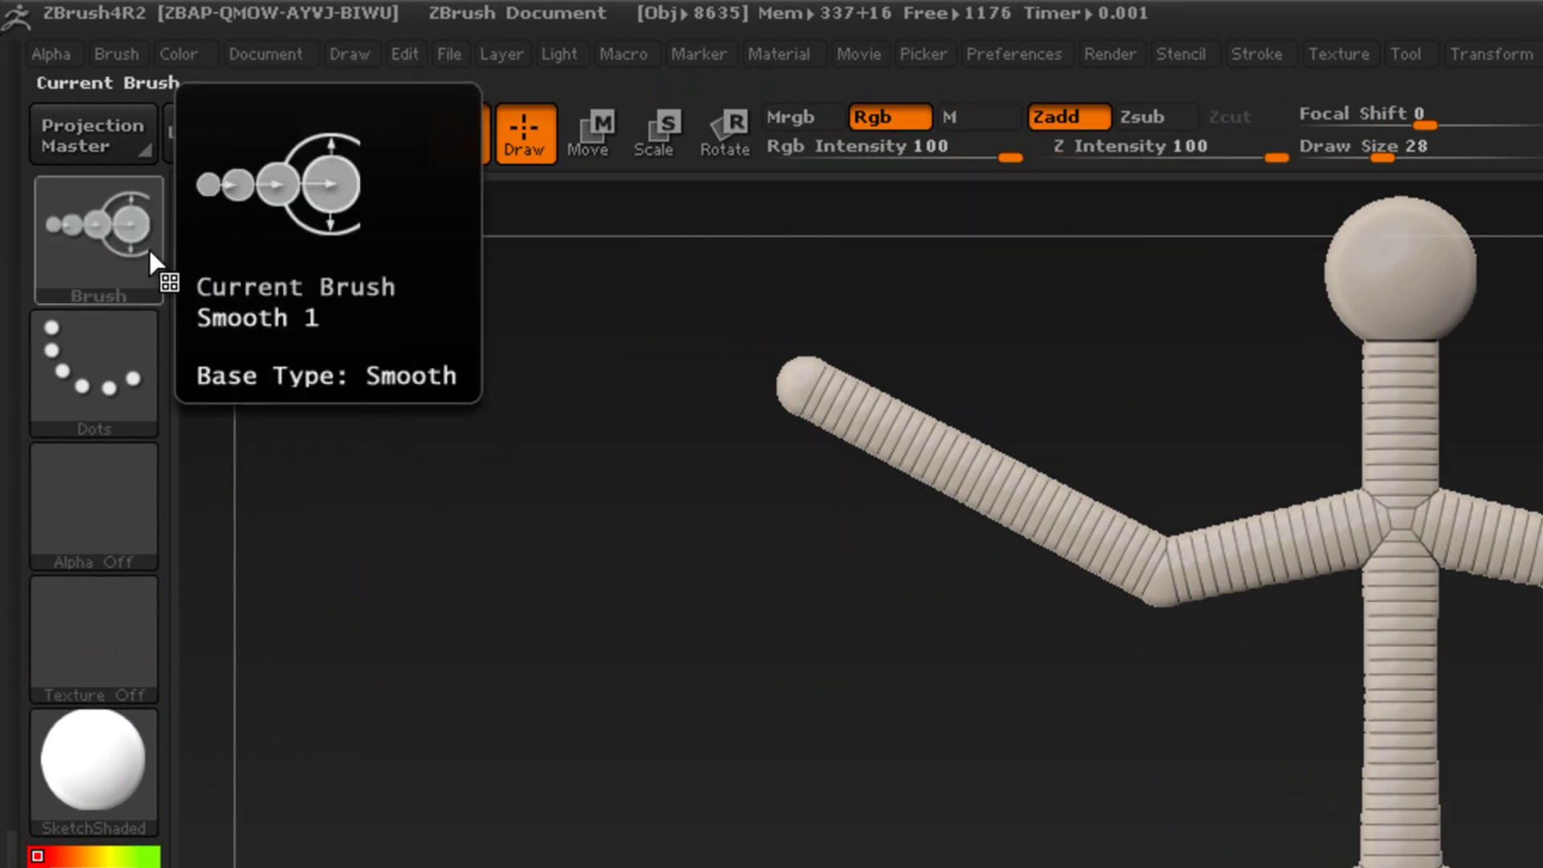
pyautogui.press('shift')
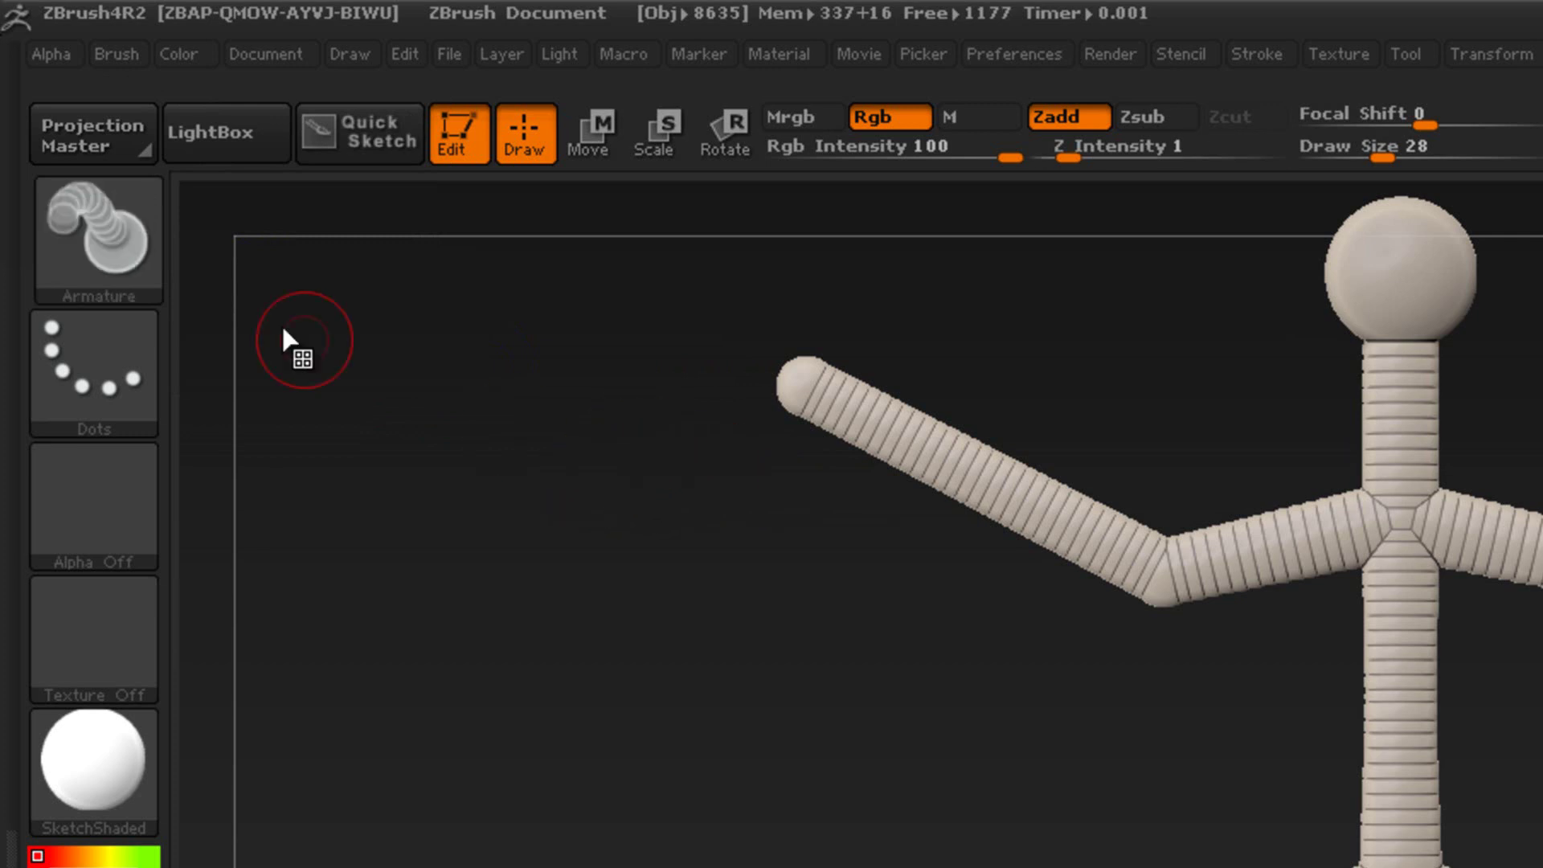
pyautogui.click(72, 251)
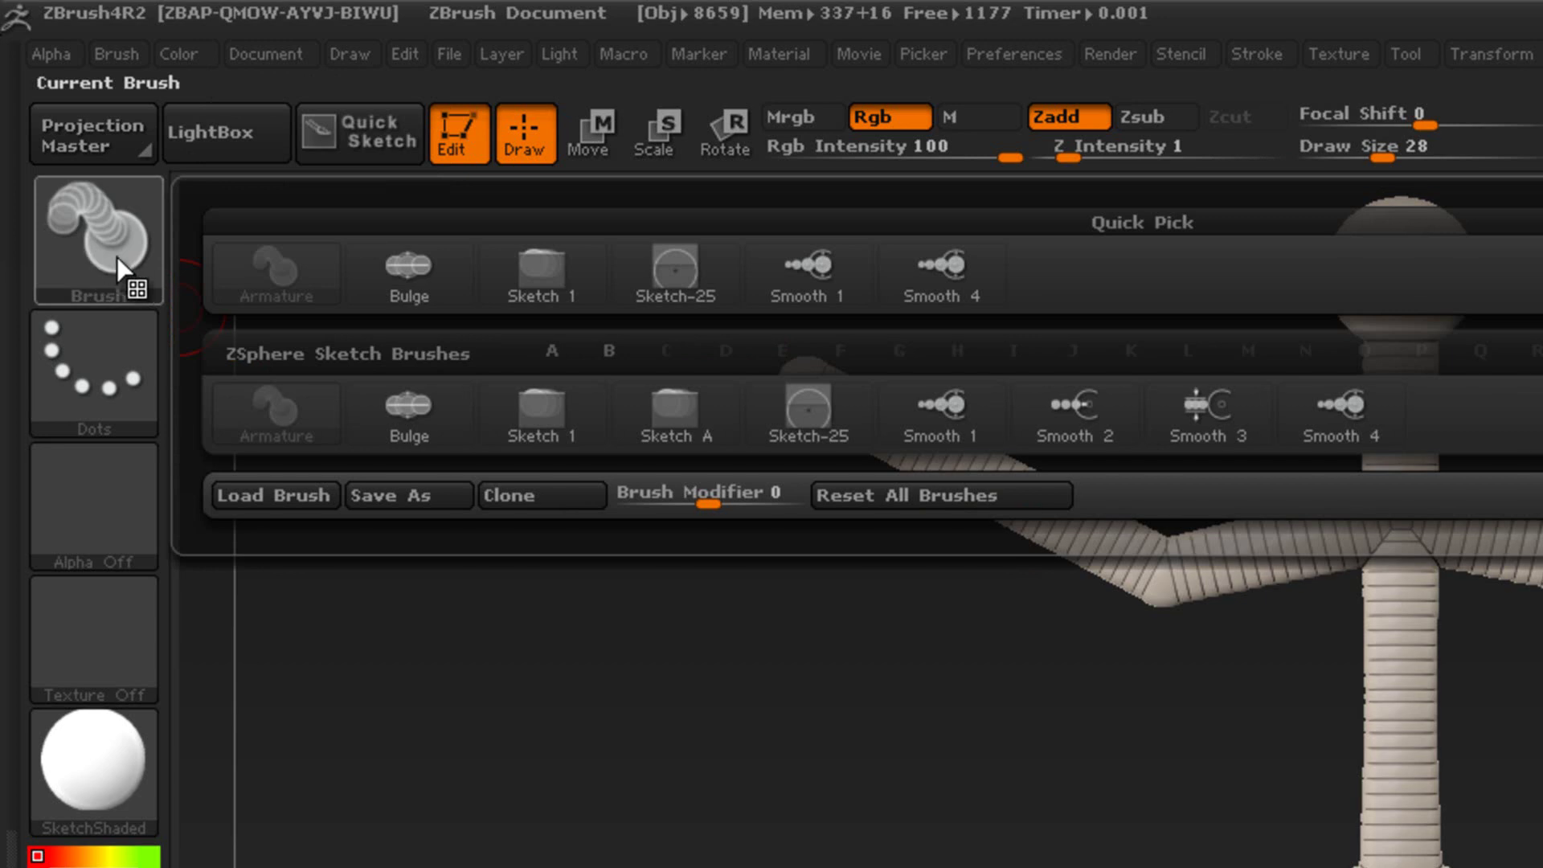
pyautogui.click(819, 426)
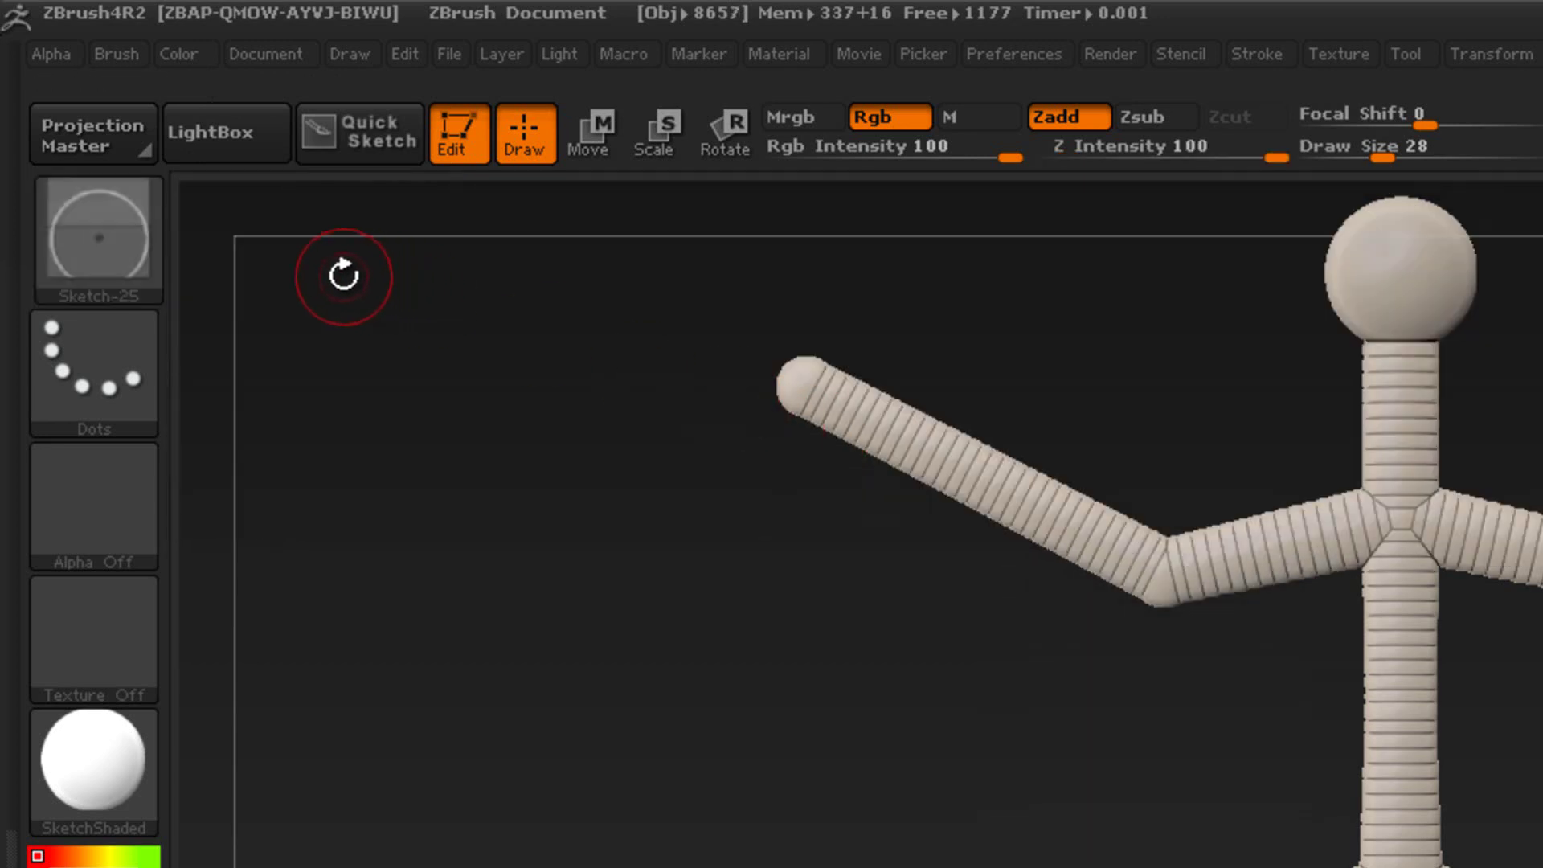
# Compare the current Sketch-25 brush with its temporary smoothing brush.
pyautogui.moveTo(127, 218)
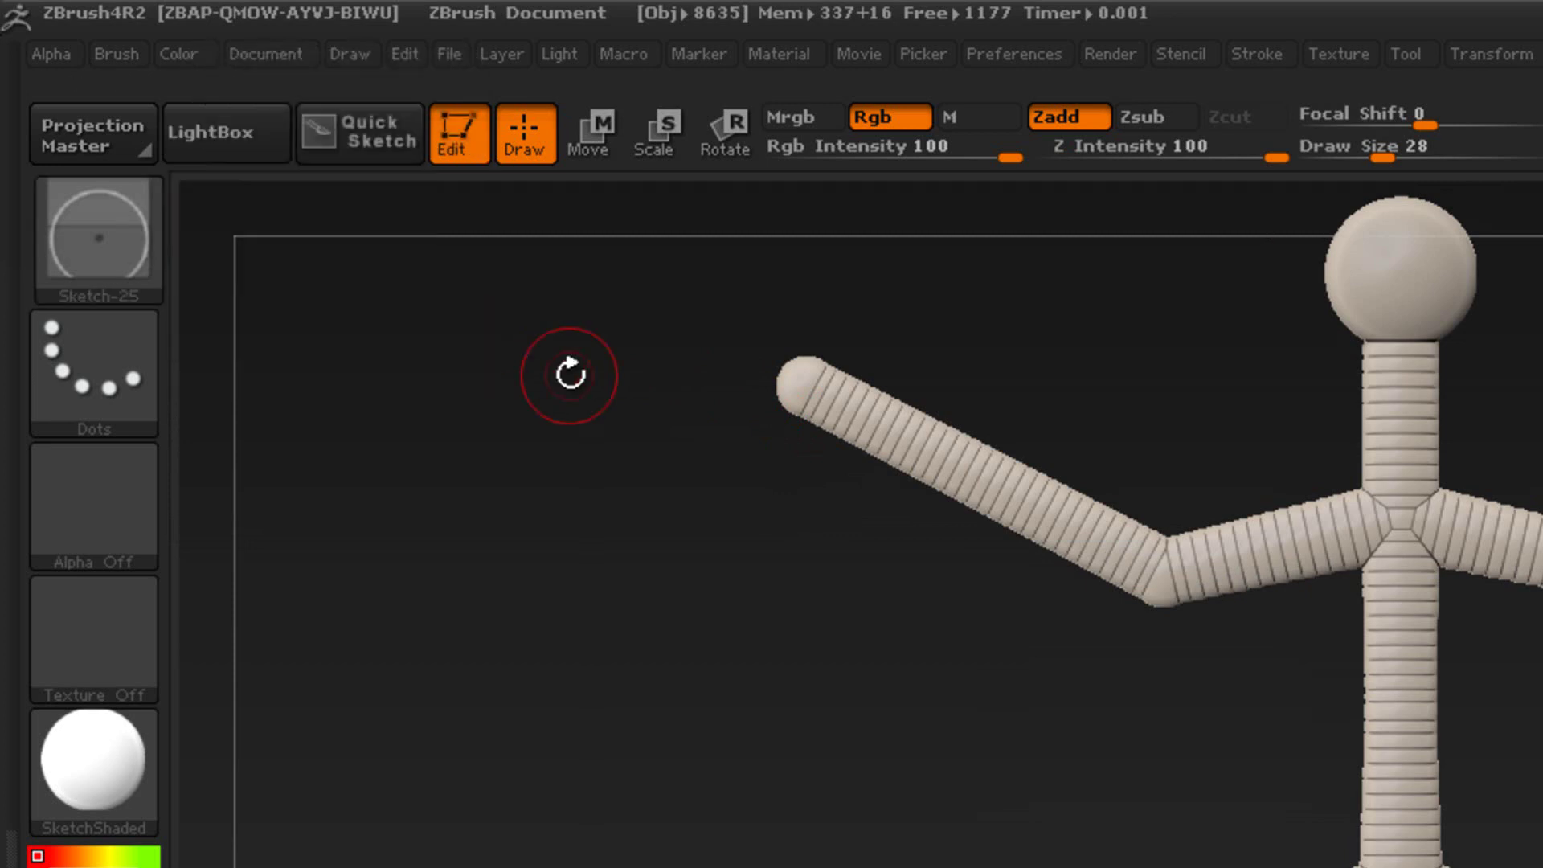
pyautogui.press('shift')
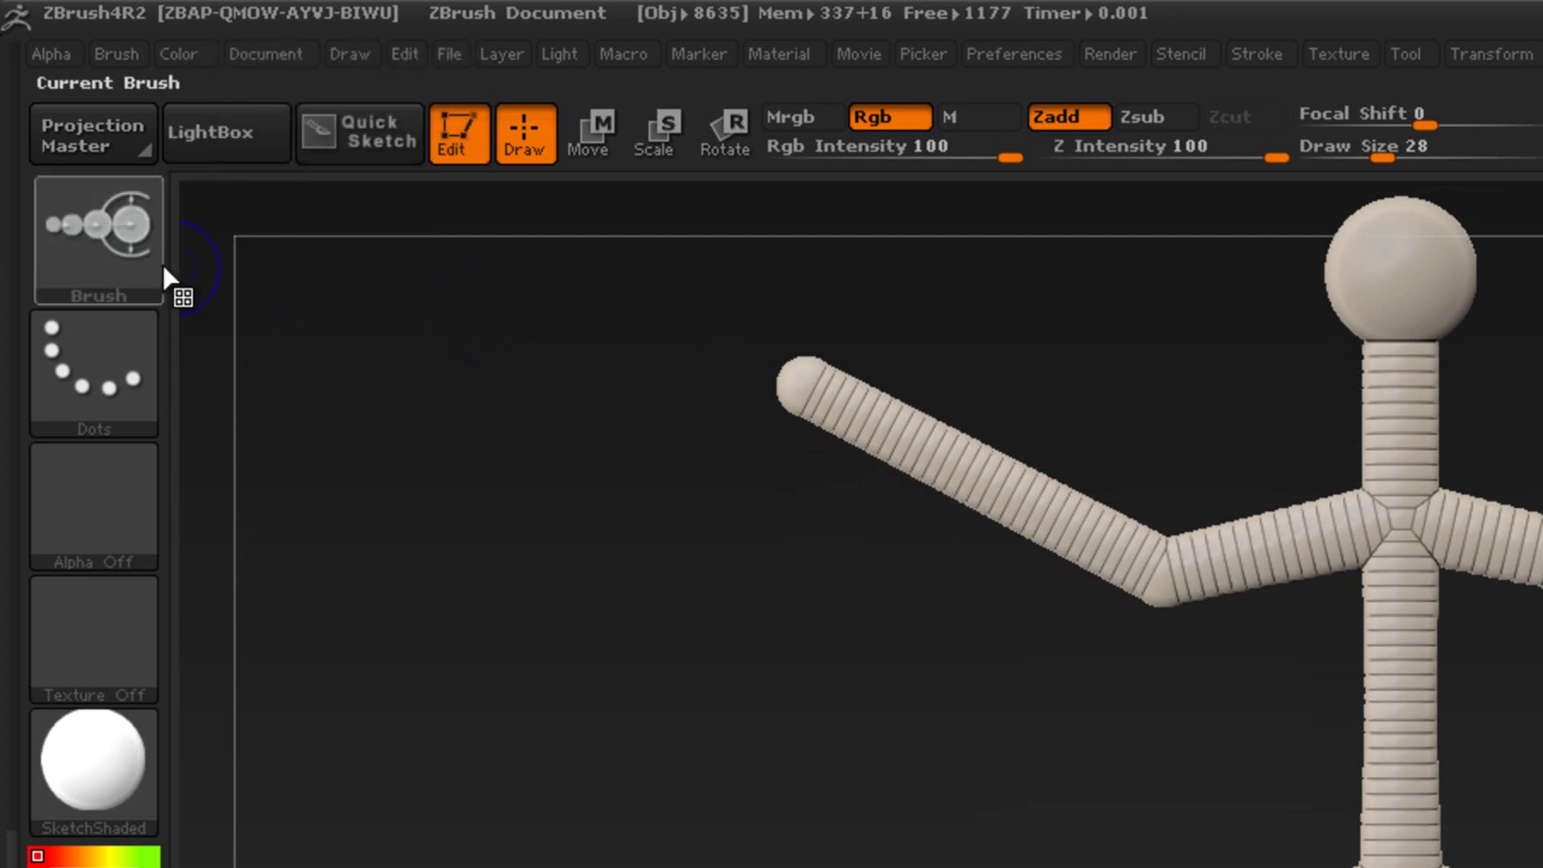
pyautogui.moveTo(152, 265)
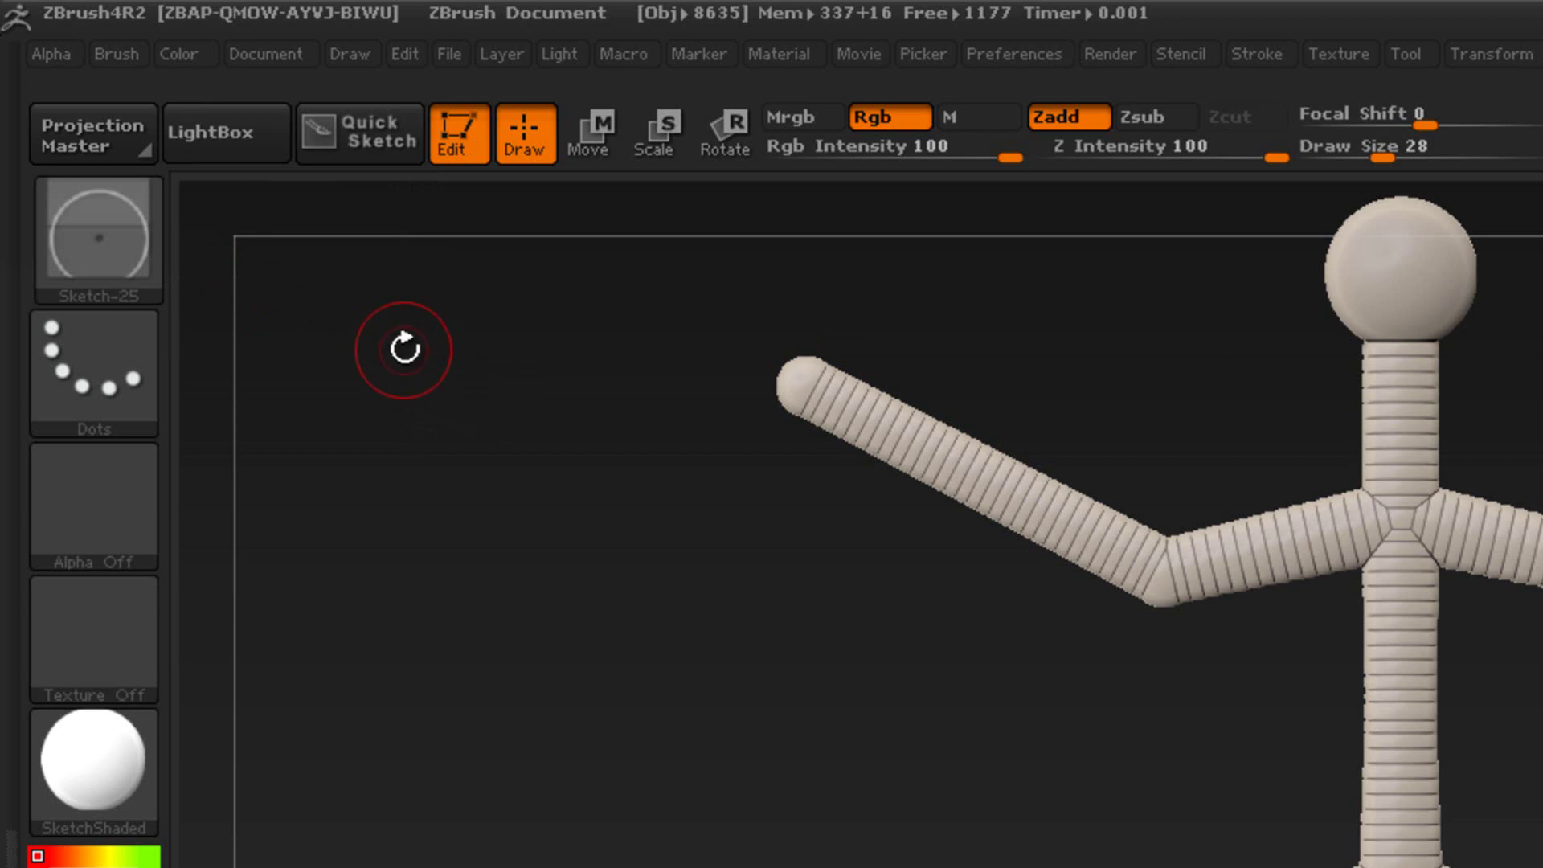
pyautogui.press('shift')
pyautogui.press('shift')
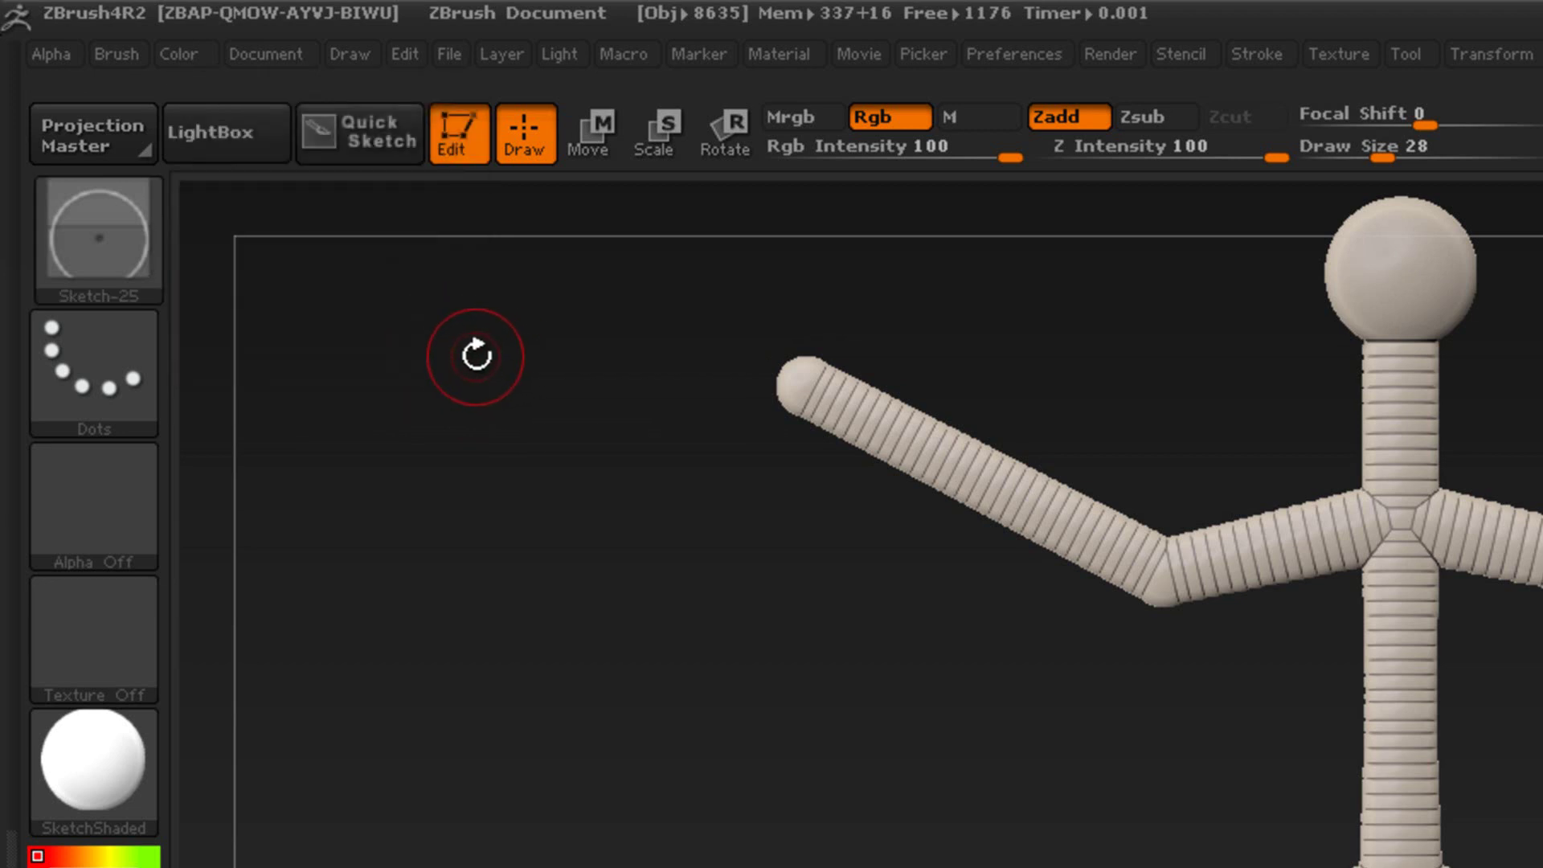
pyautogui.press('shift')
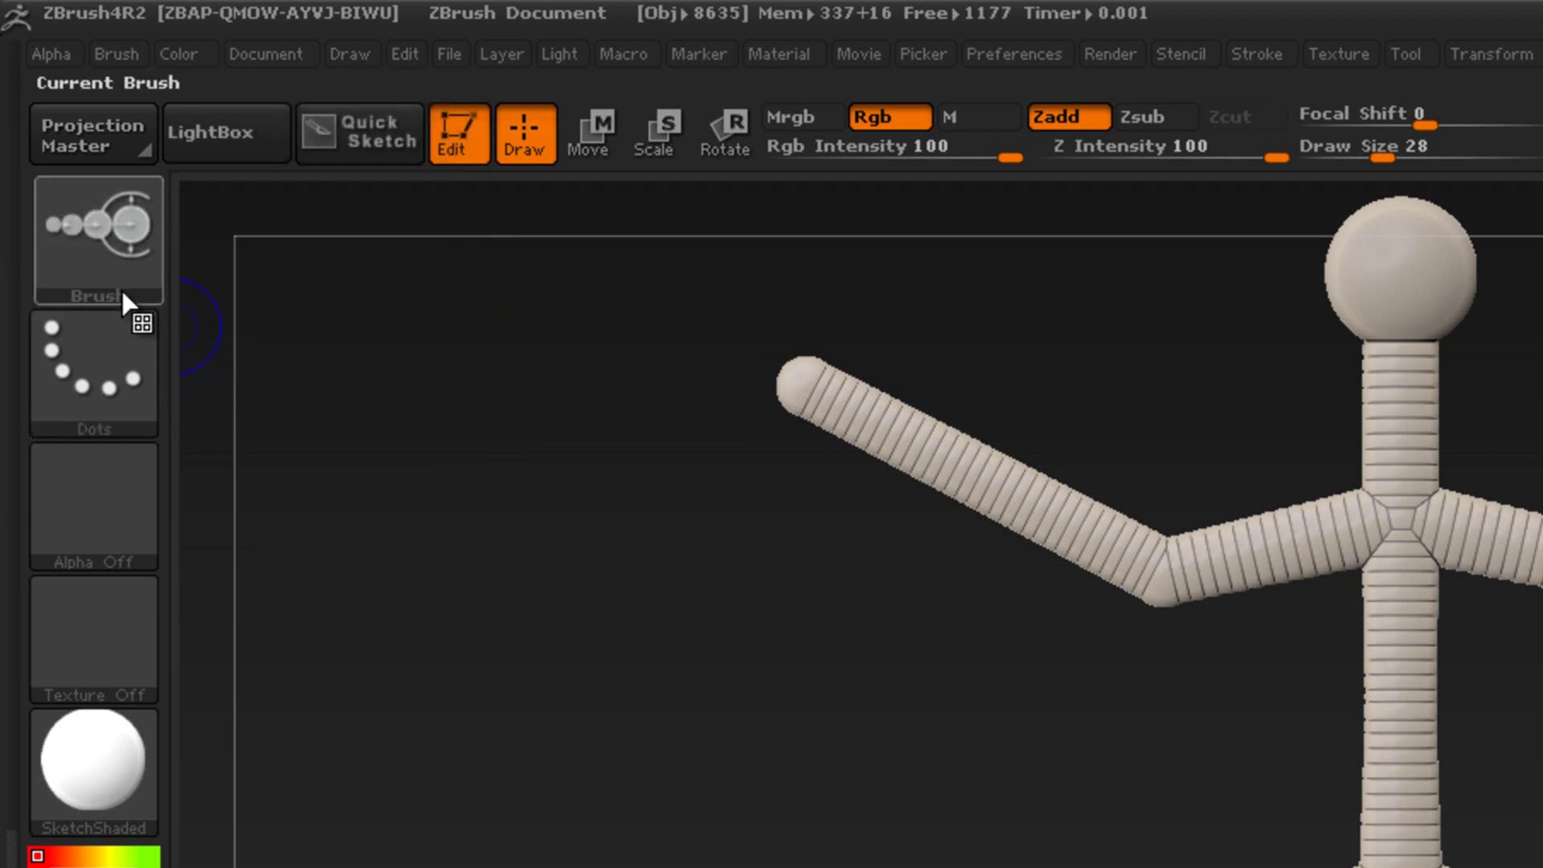
# Assign Bulge as the temporary smoothing brush, check the assignment, and restore Smooth 1.
pyautogui.click(92, 248)
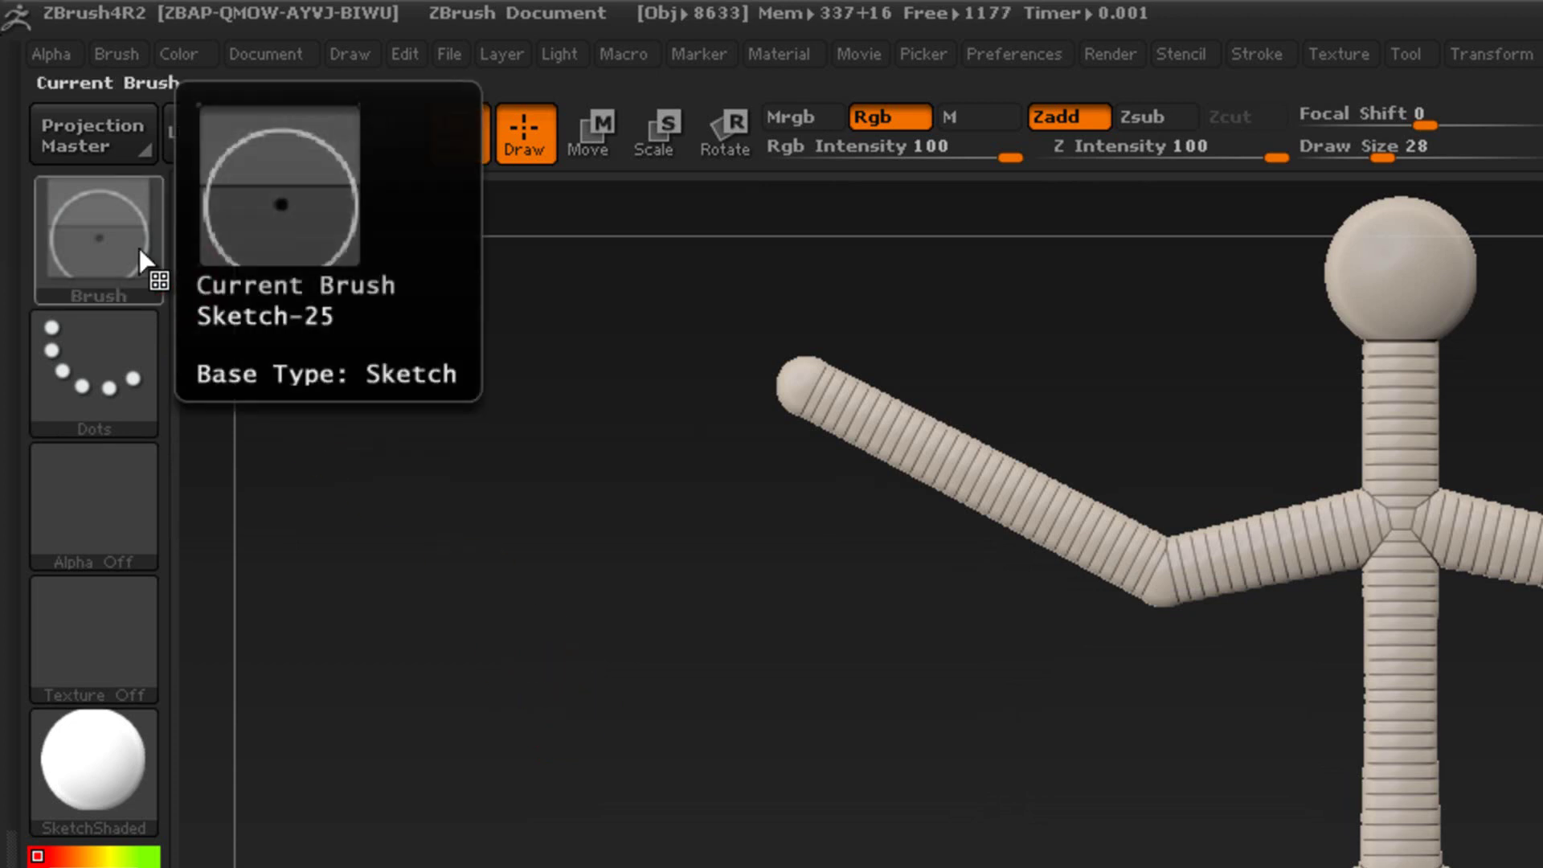
pyautogui.press('shift')
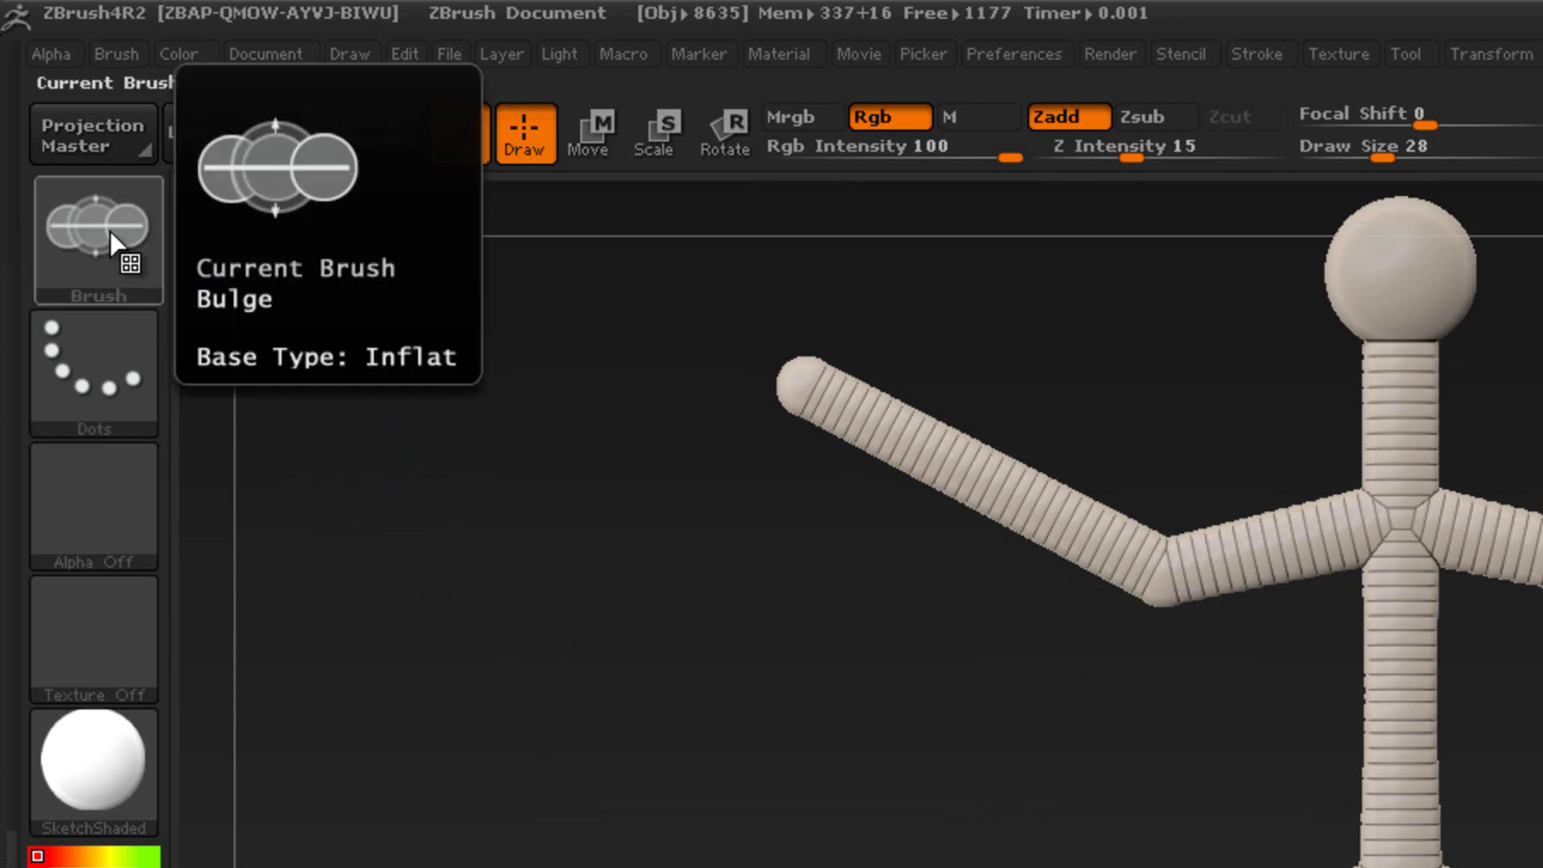
pyautogui.click(313, 385)
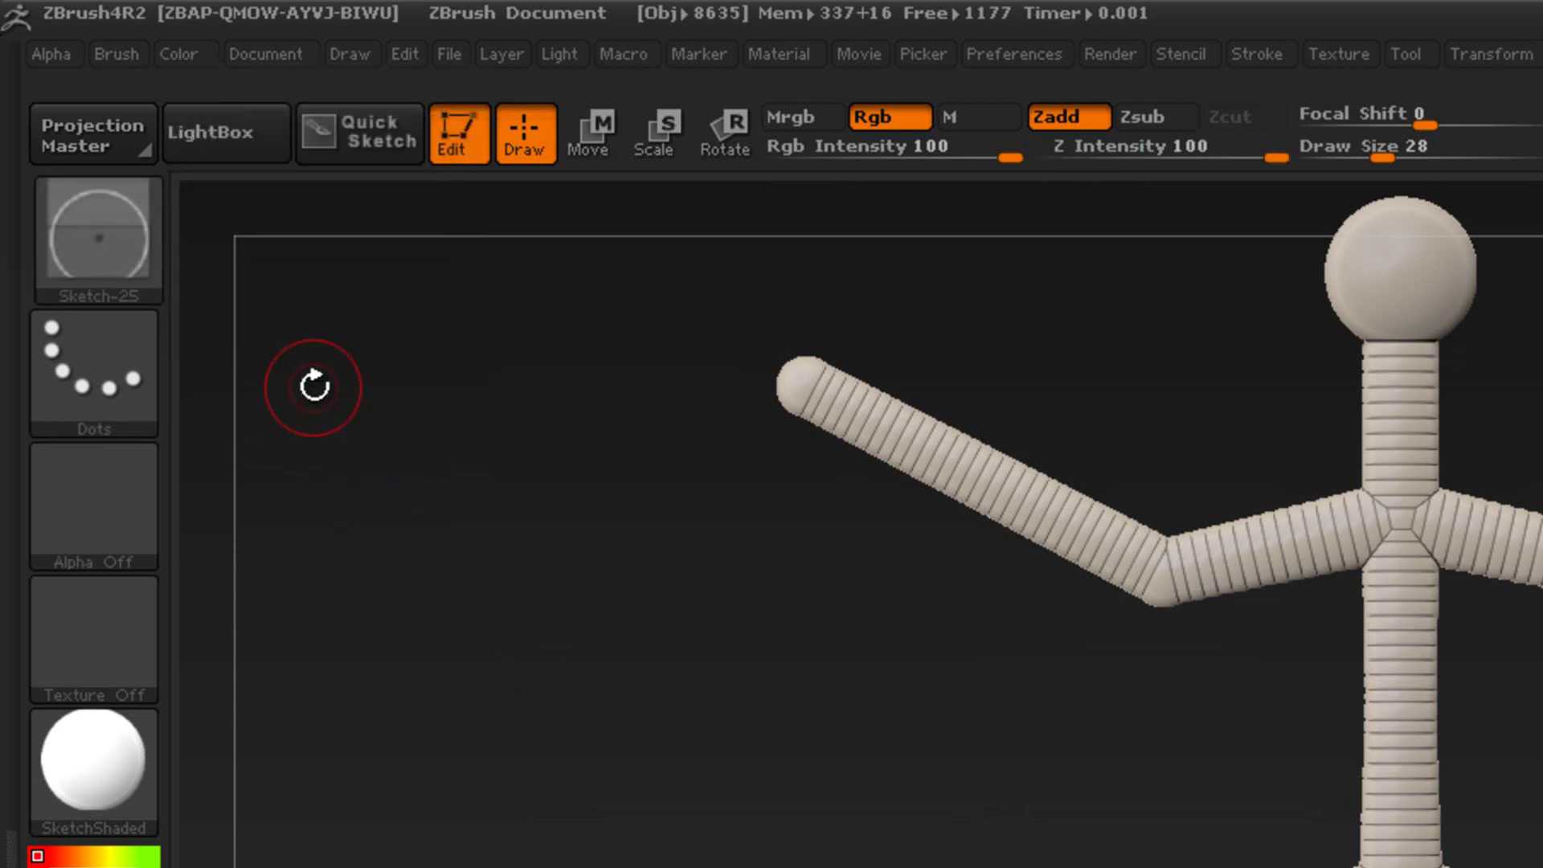
pyautogui.press('shift')
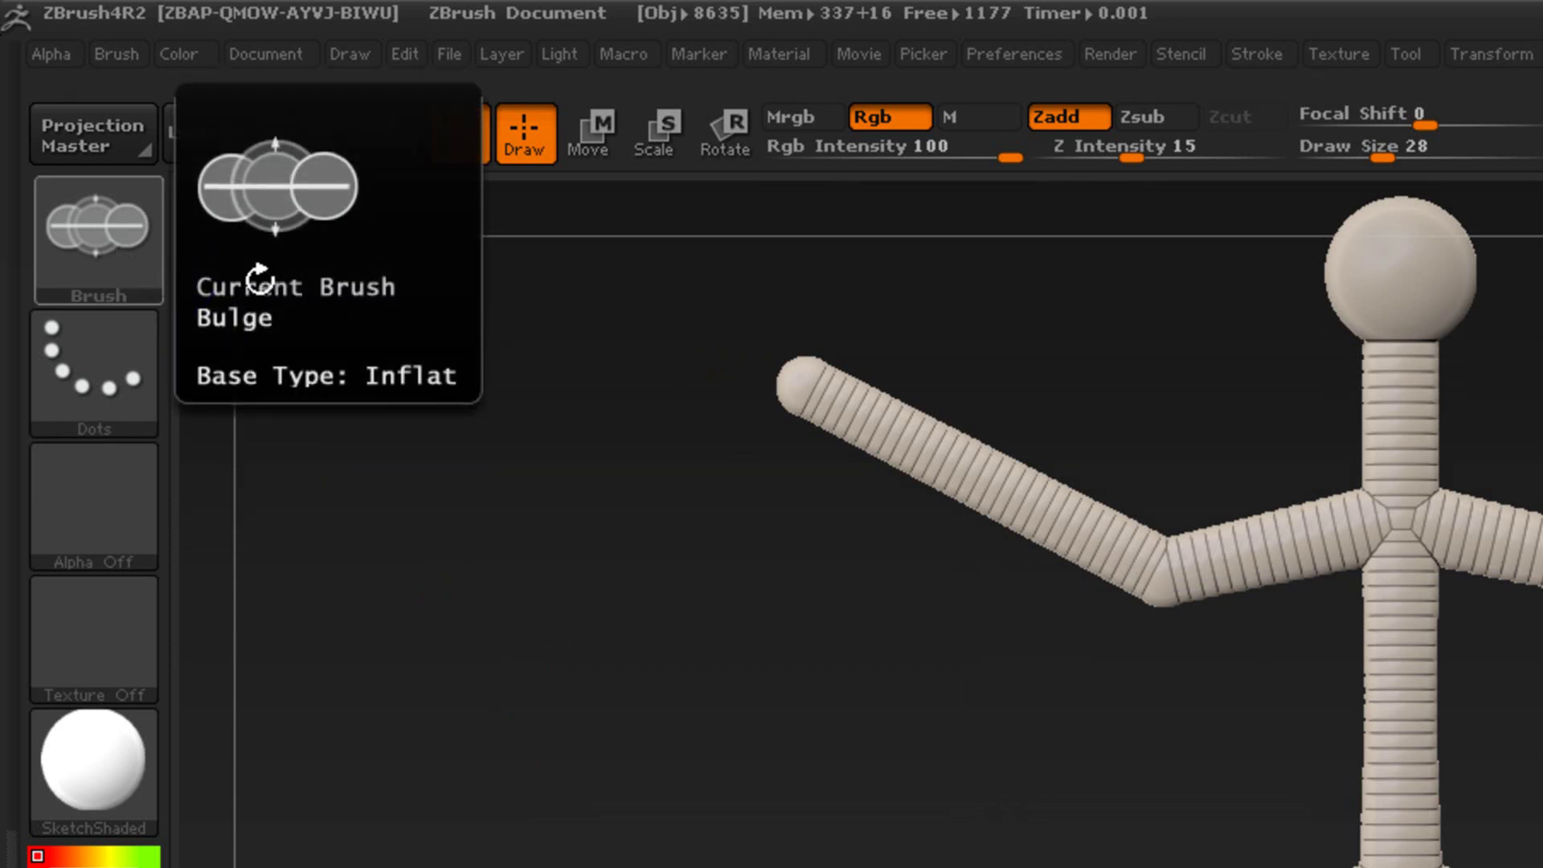
pyautogui.click(114, 230)
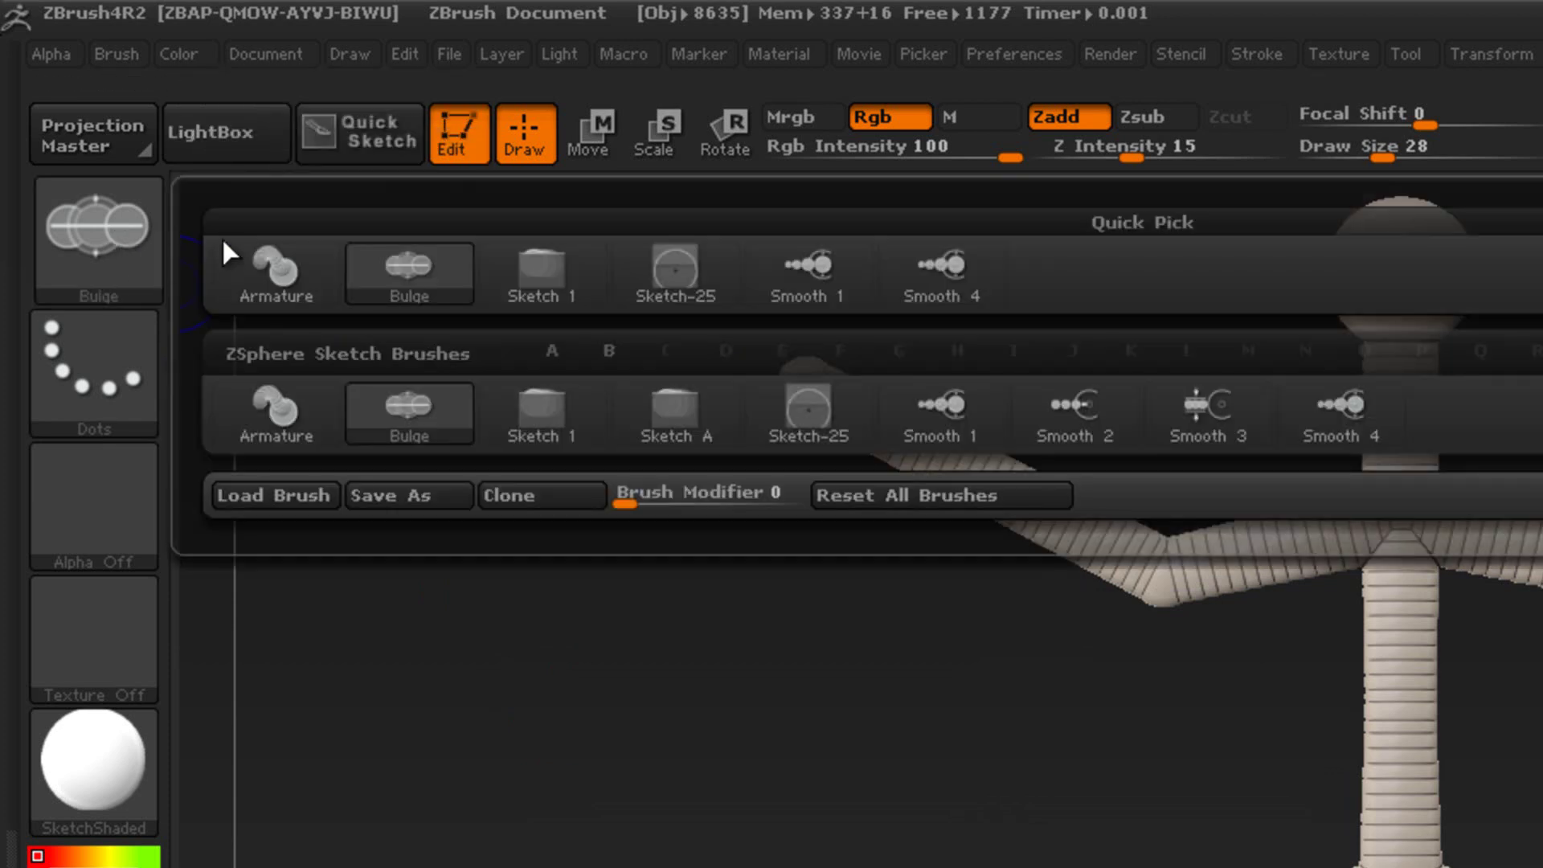
pyautogui.click(942, 495)
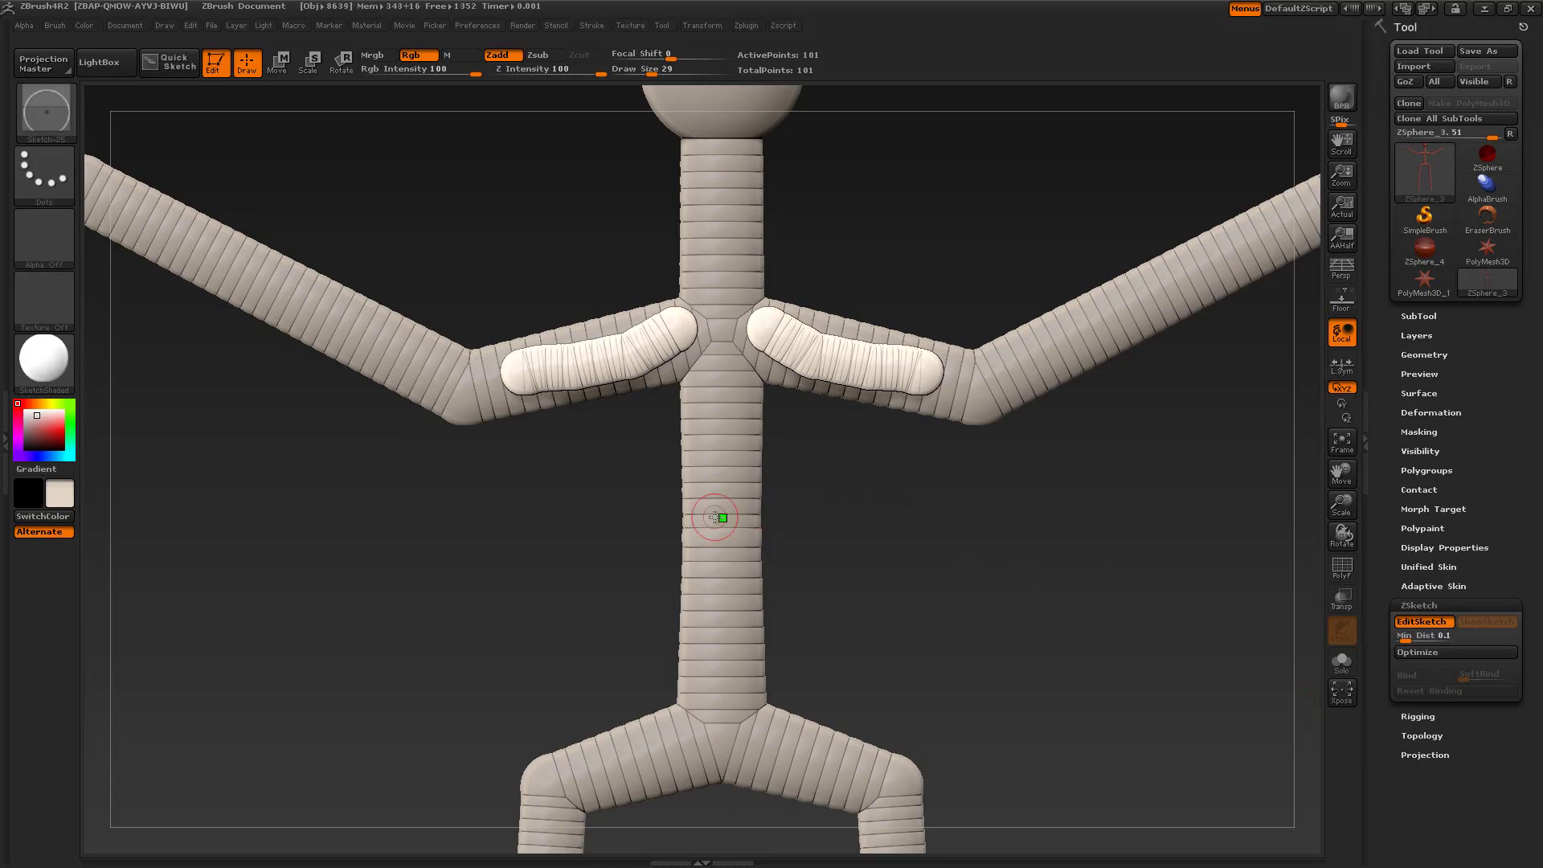
# Look through the smoothing brush variants from Smooth 1 to Smooth 4.
pyautogui.press('shift')
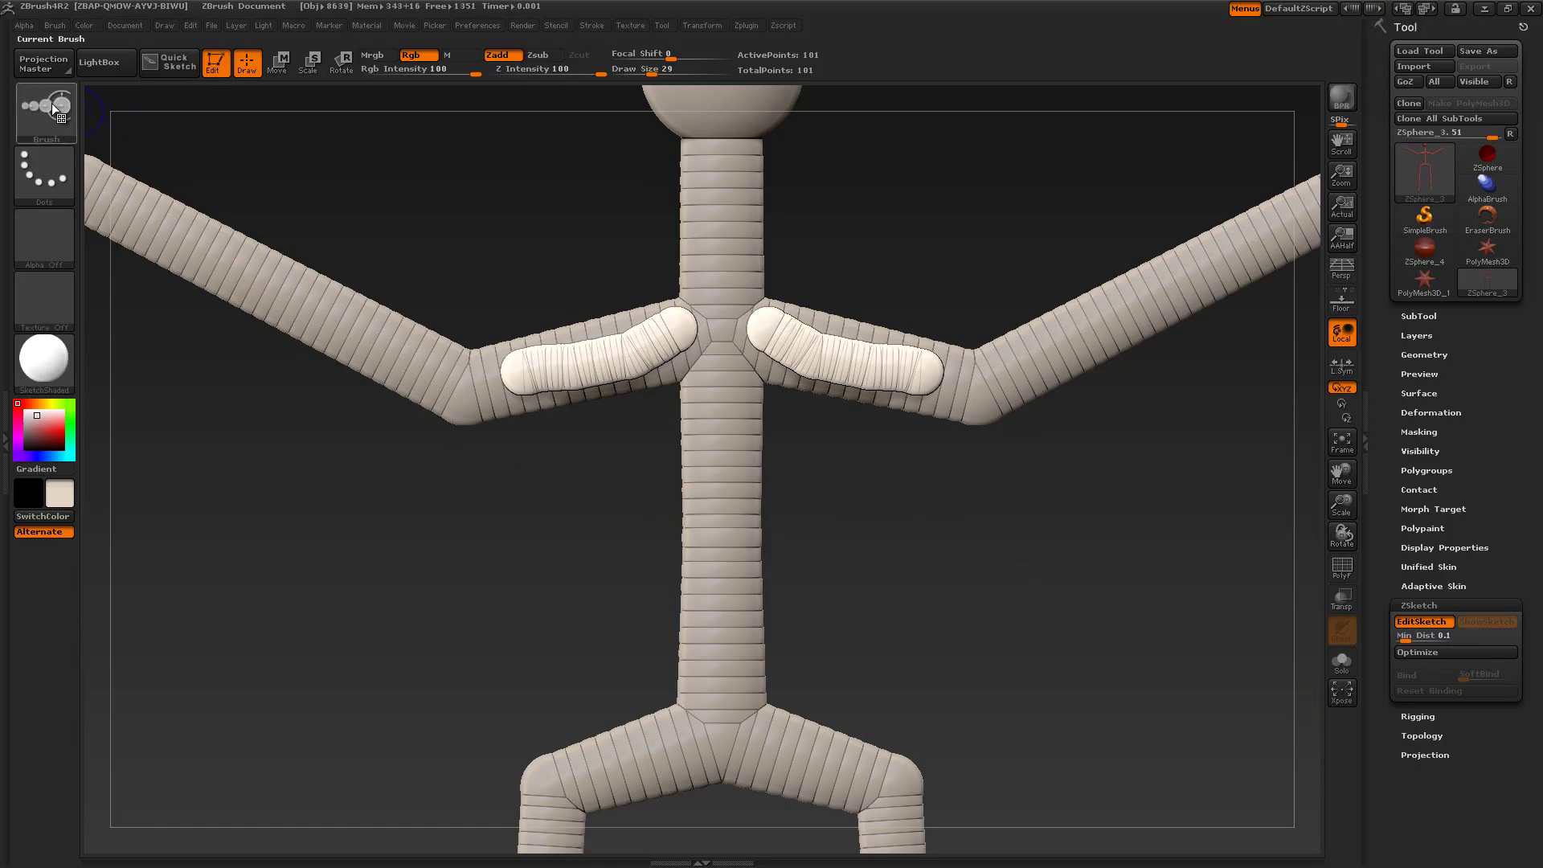
pyautogui.click(50, 102)
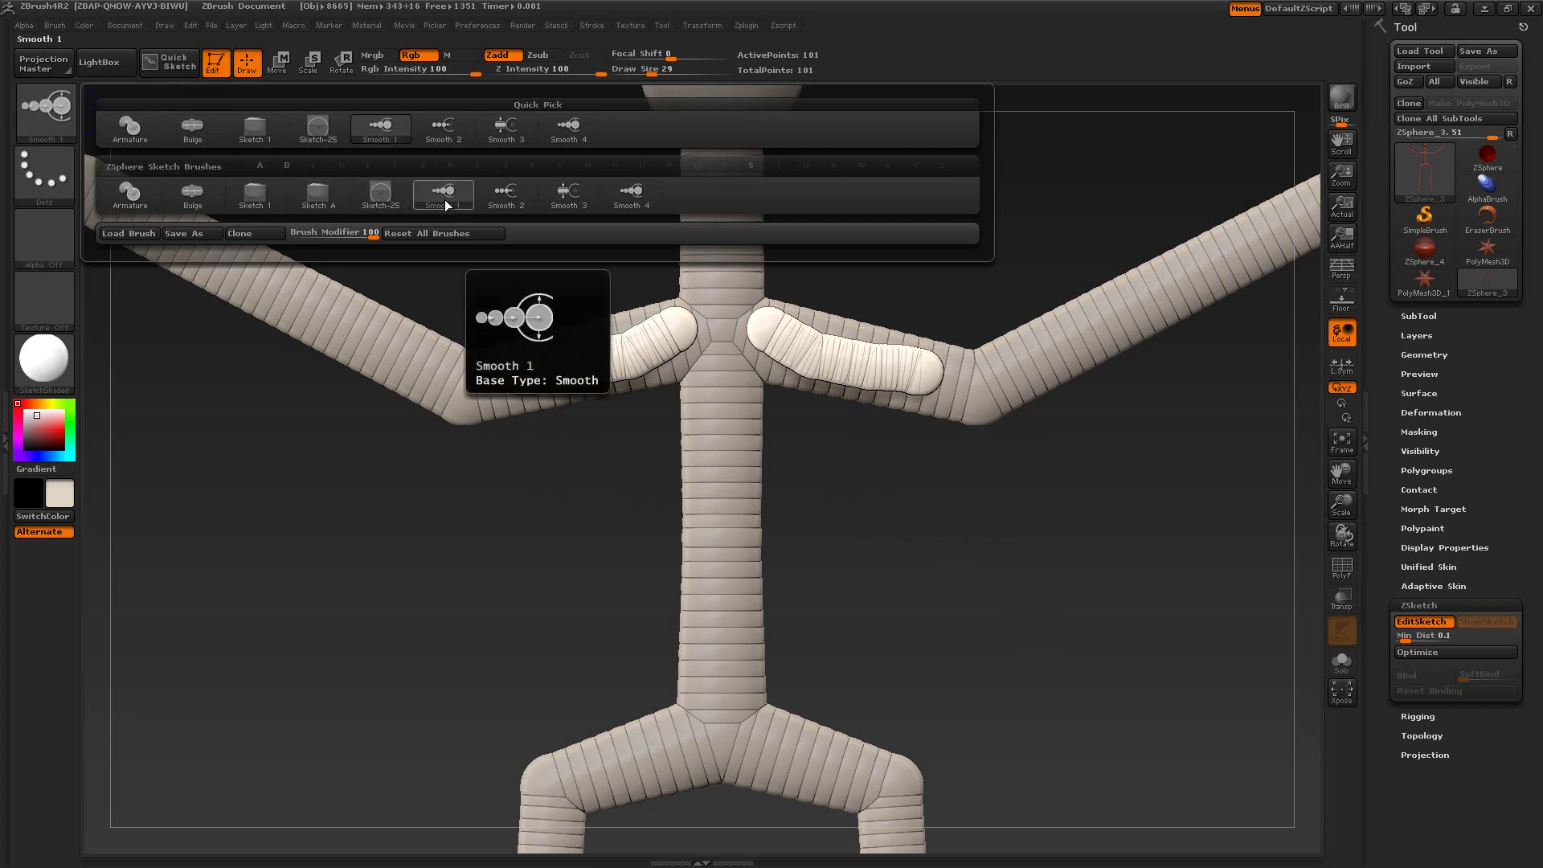
pyautogui.click(643, 196)
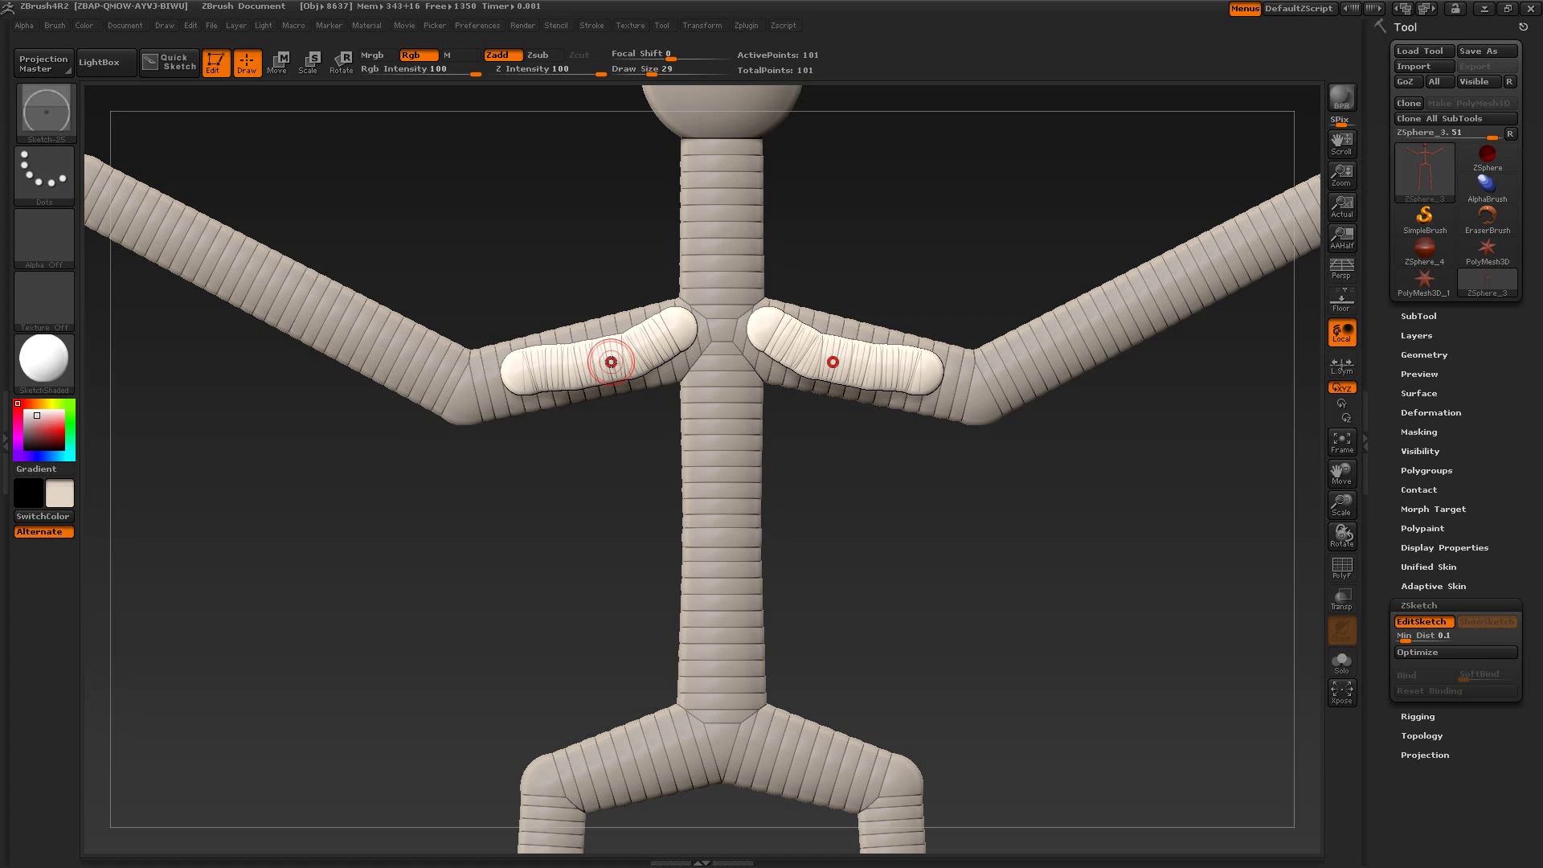
# Assign Smooth 1 as the smoothing brush and smooth the mirrored upper-arm strokes from elbow to shoulder.
pyautogui.keyDown('shift'); pyautogui.click(60, 107); pyautogui.keyUp('shift')
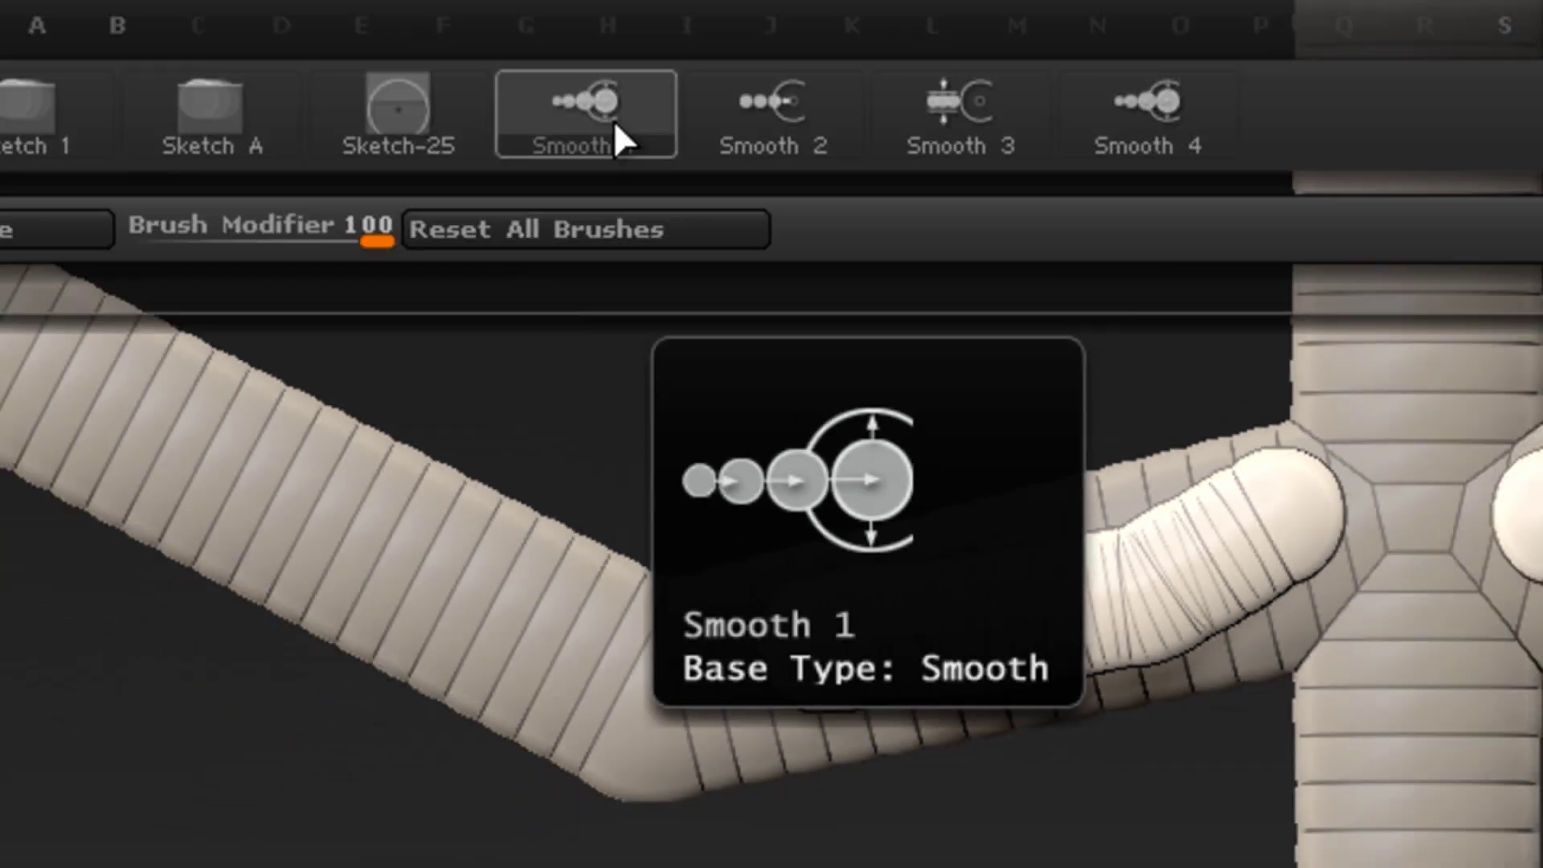
pyautogui.press('shift')
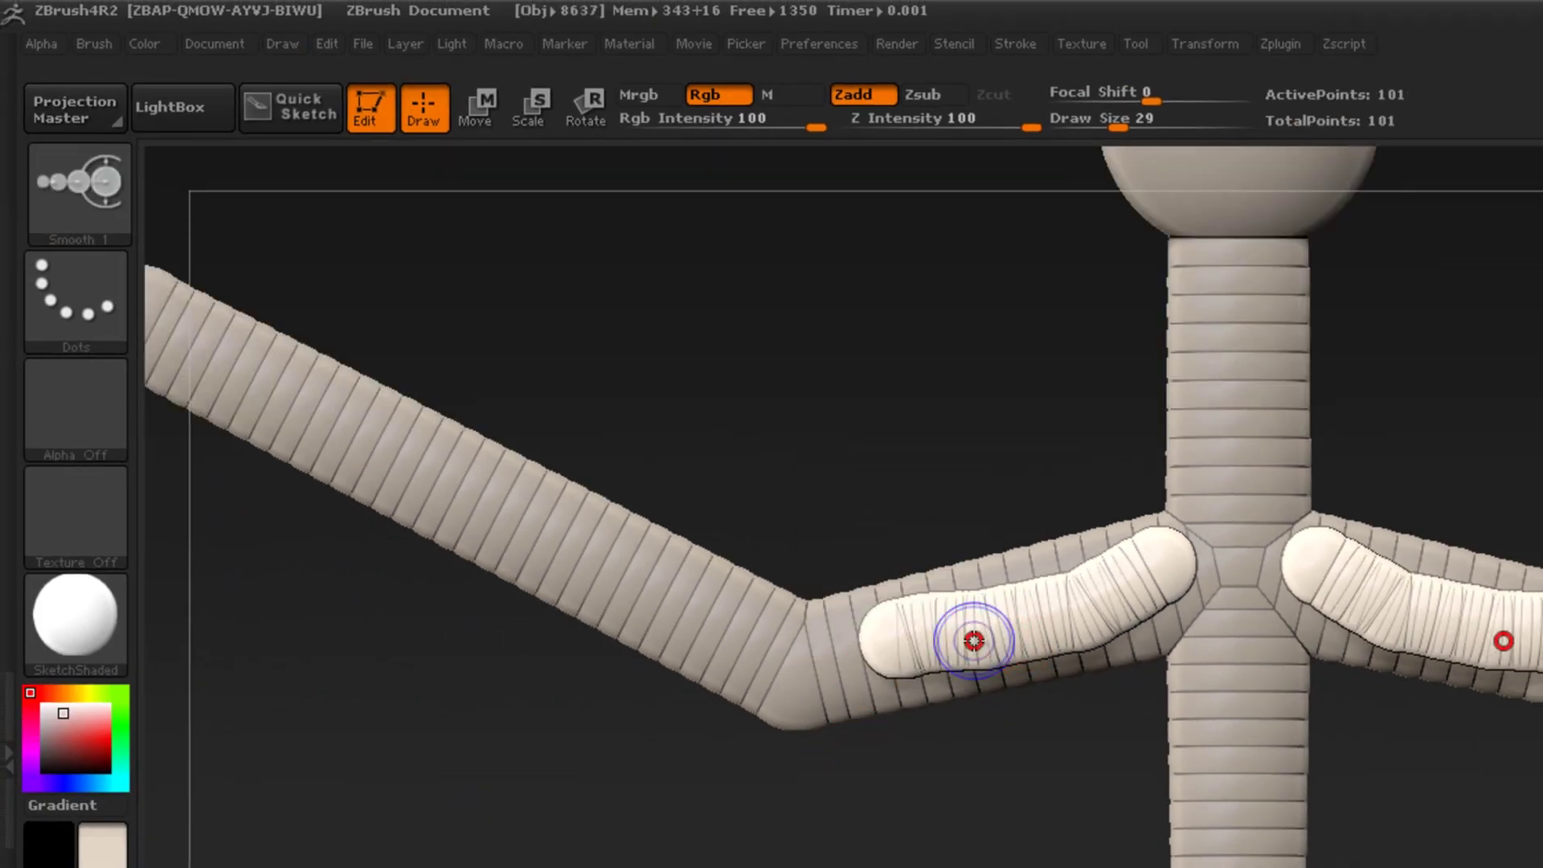
pyautogui.moveTo(947, 641)
pyautogui.keyDown('shift'); pyautogui.mouseDown()
pyautogui.moveTo(1034, 622)
pyautogui.moveTo(1150, 557)
pyautogui.moveTo(1157, 613)
pyautogui.moveTo(1165, 596)
pyautogui.mouseUp(); pyautogui.keyUp('shift')
pyautogui.moveTo(955, 436)
pyautogui.mouseDown()
pyautogui.moveTo(1040, 458)
pyautogui.moveTo(1081, 492)
pyautogui.moveTo(1177, 511)
pyautogui.mouseUp()
pyautogui.moveTo(1415, 505)
pyautogui.mouseDown()
pyautogui.moveTo(1530, 508)
pyautogui.moveTo(1442, 533)
pyautogui.mouseUp()
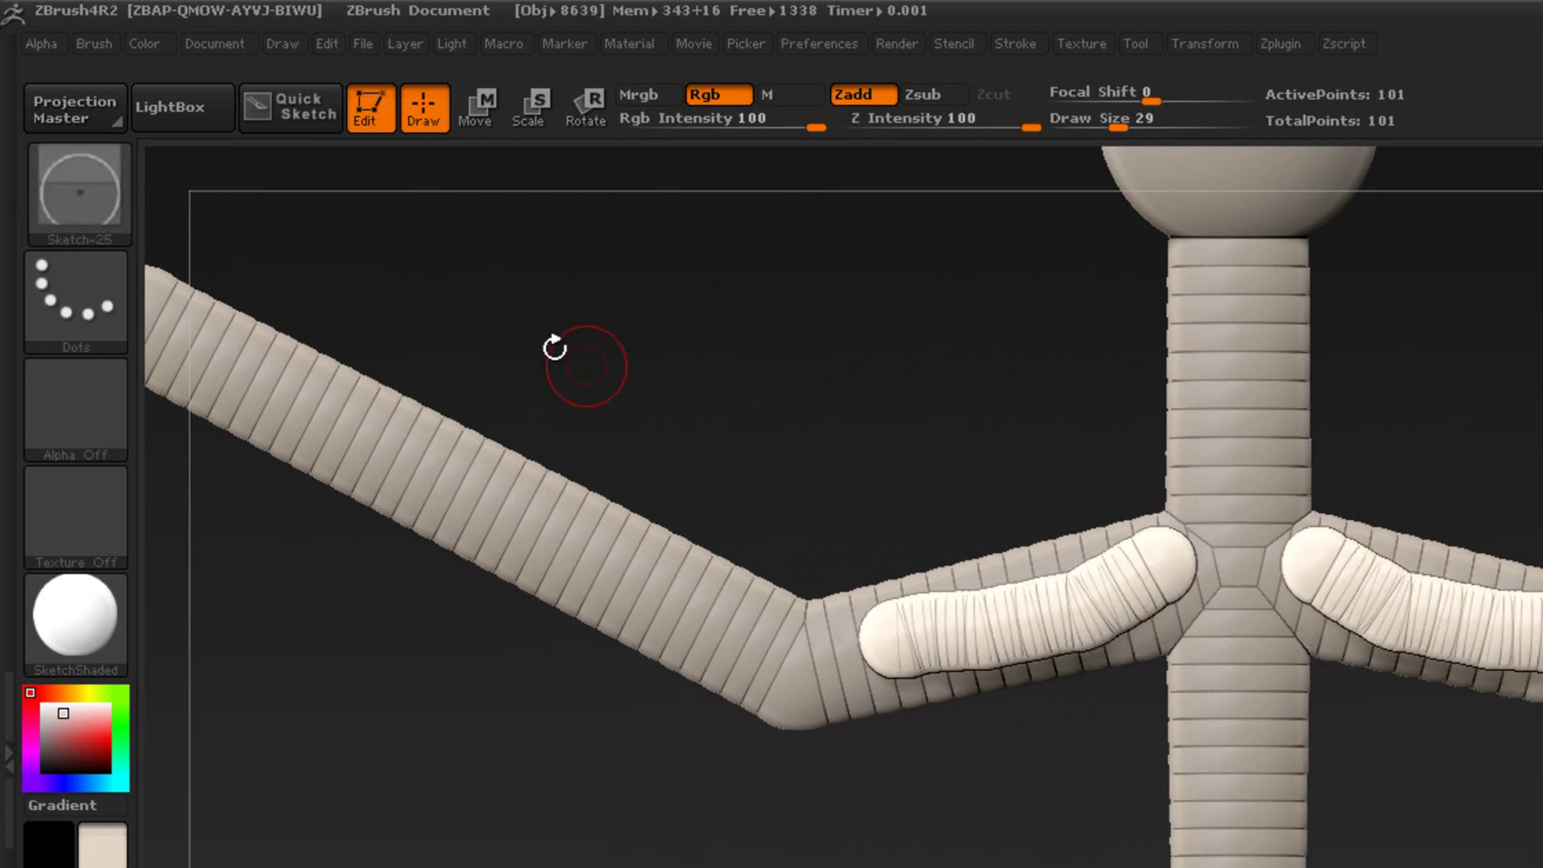
# Assign Smooth 2 as the smoothing brush, smooth the mirrored upper-arm strokes along their length, and revert the smoothing.
pyautogui.click(80, 189)
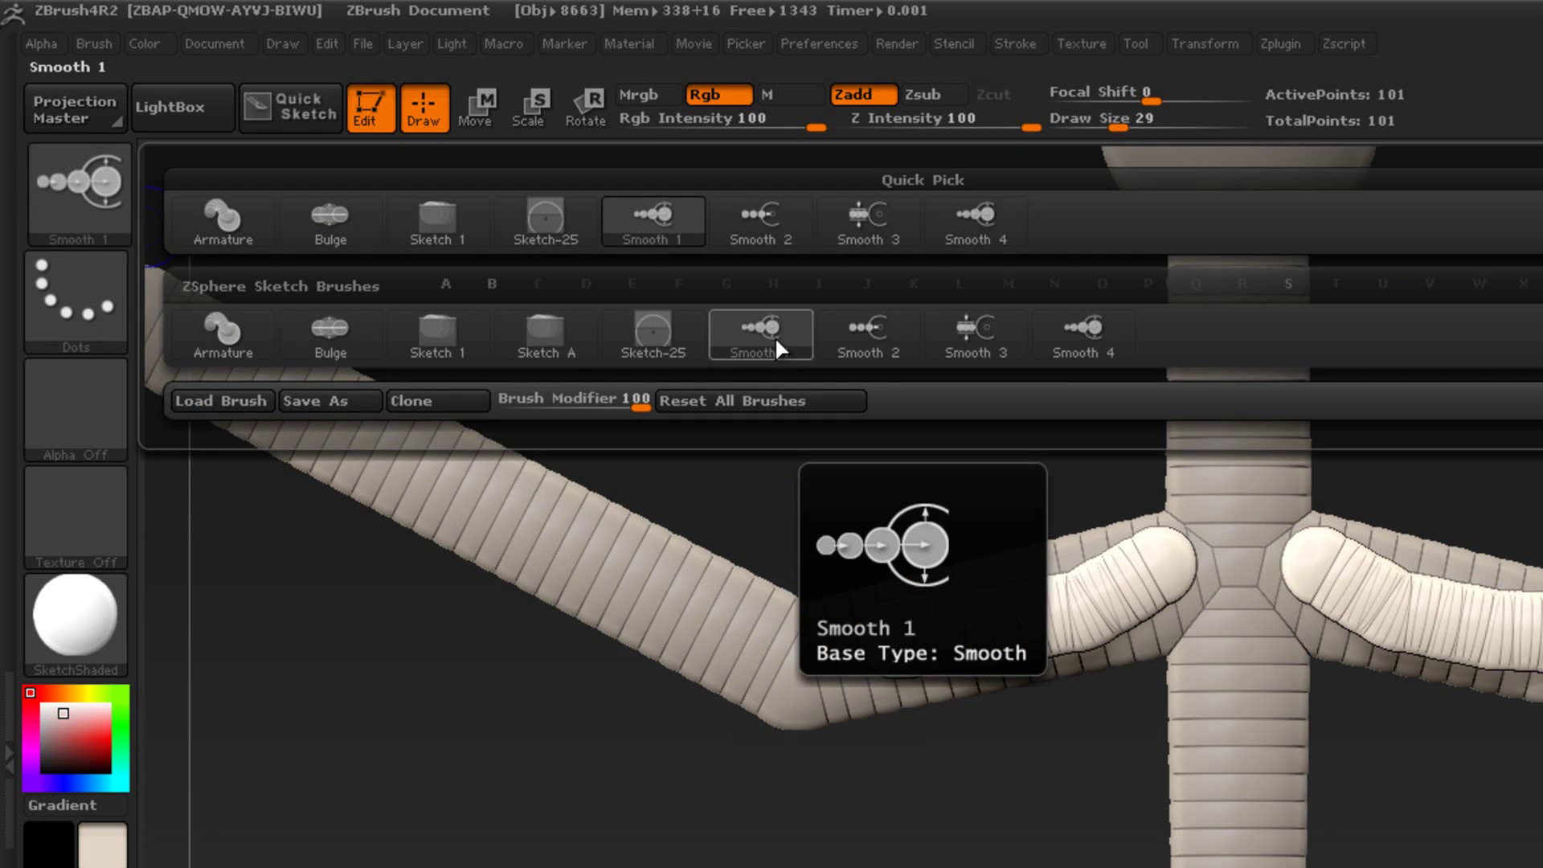
pyautogui.click(868, 334)
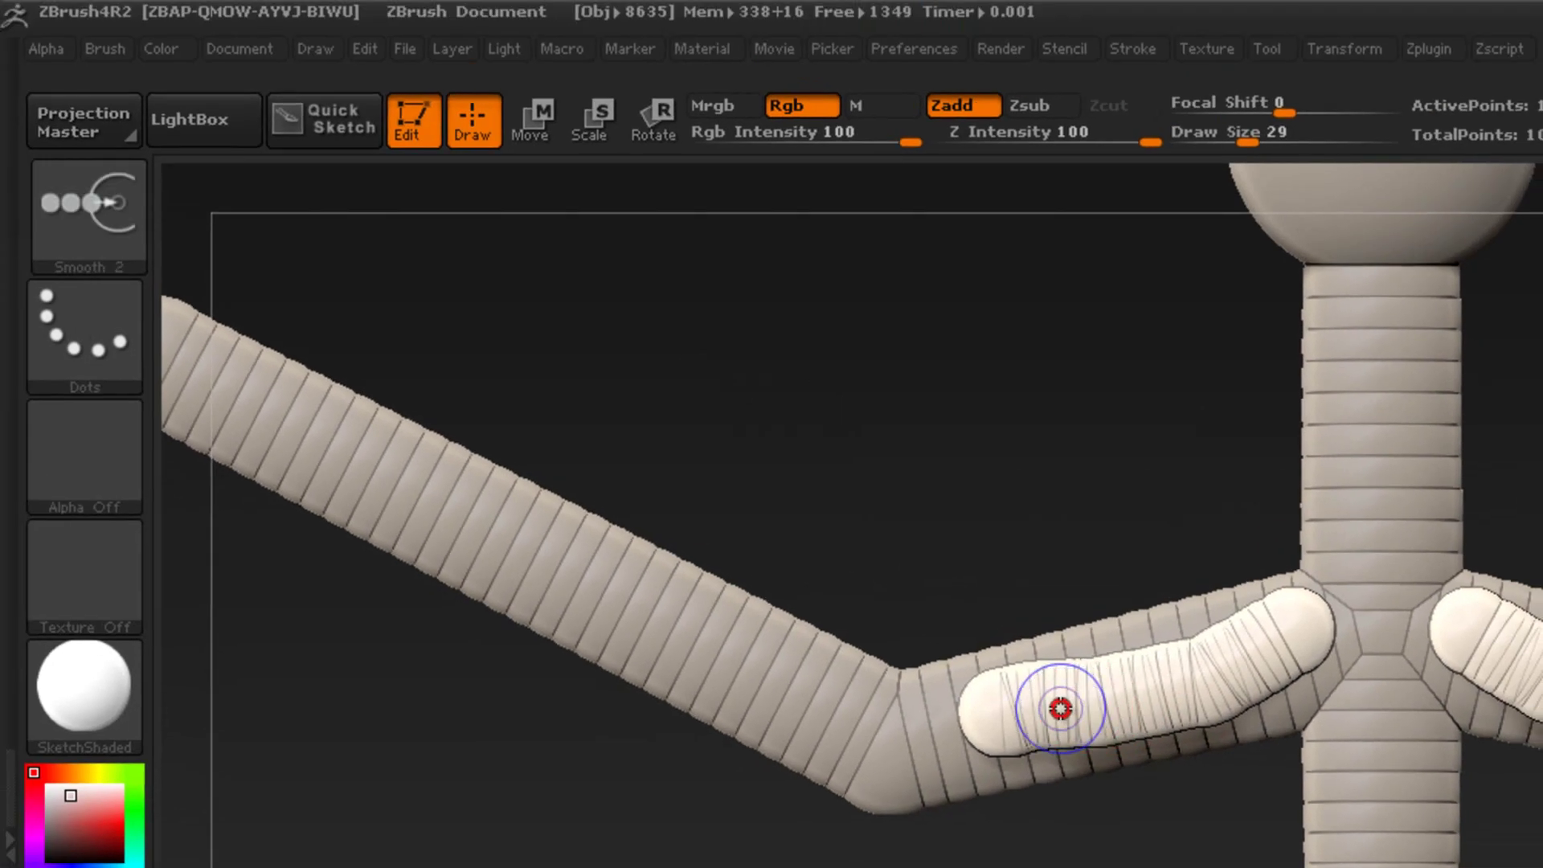
pyautogui.moveTo(1061, 708)
pyautogui.mouseDown()
pyautogui.moveTo(1263, 637)
pyautogui.moveTo(1302, 639)
pyautogui.moveTo(1290, 632)
pyautogui.mouseUp()
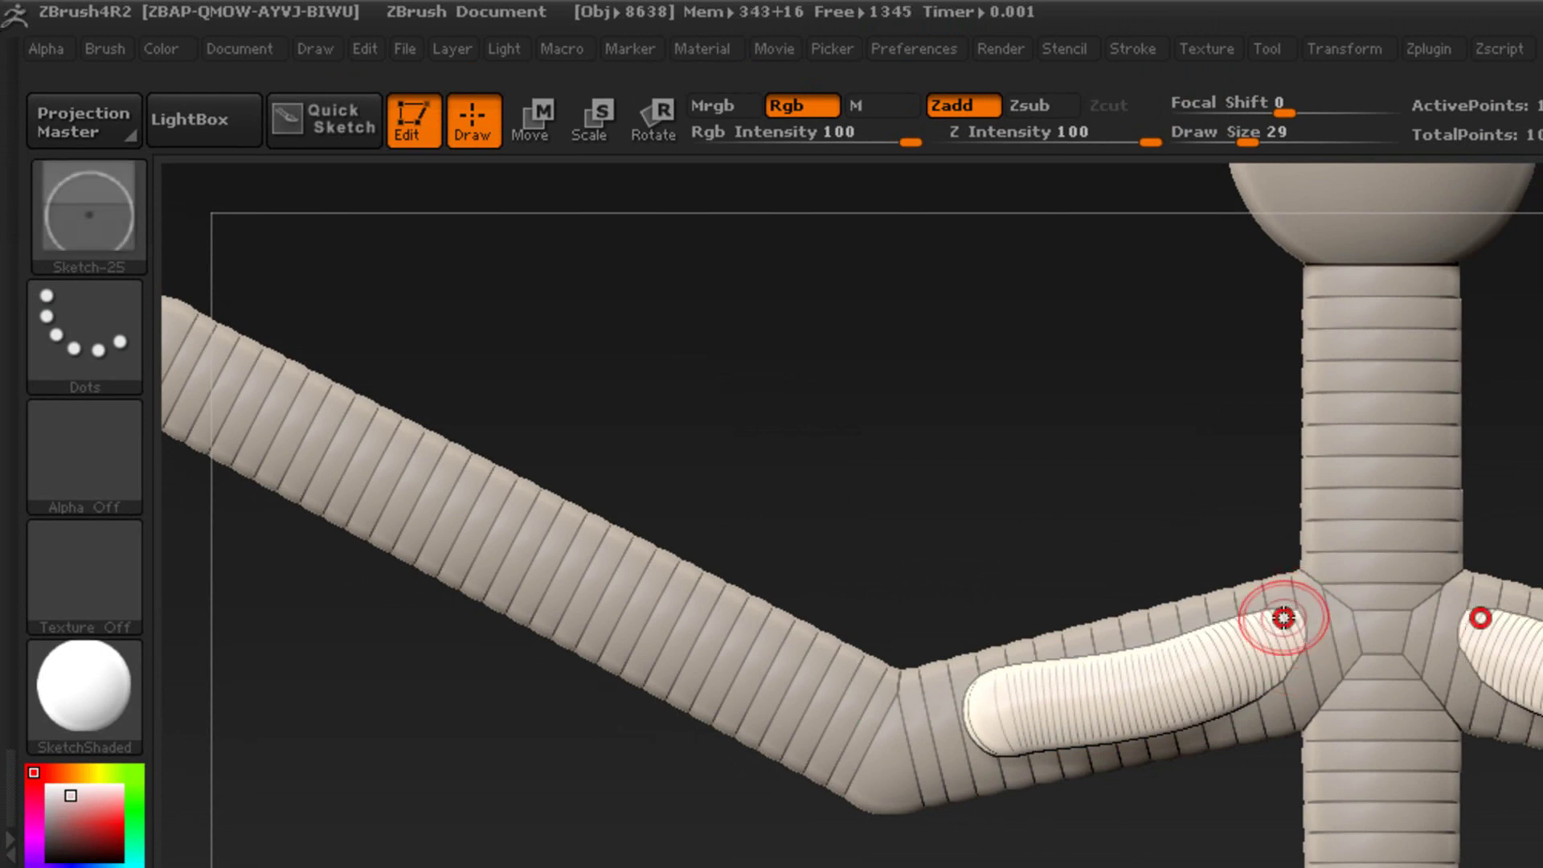
pyautogui.keyDown('shift'); pyautogui.moveTo(1378, 734); pyautogui.dragTo(1364, 708); pyautogui.keyUp('shift')
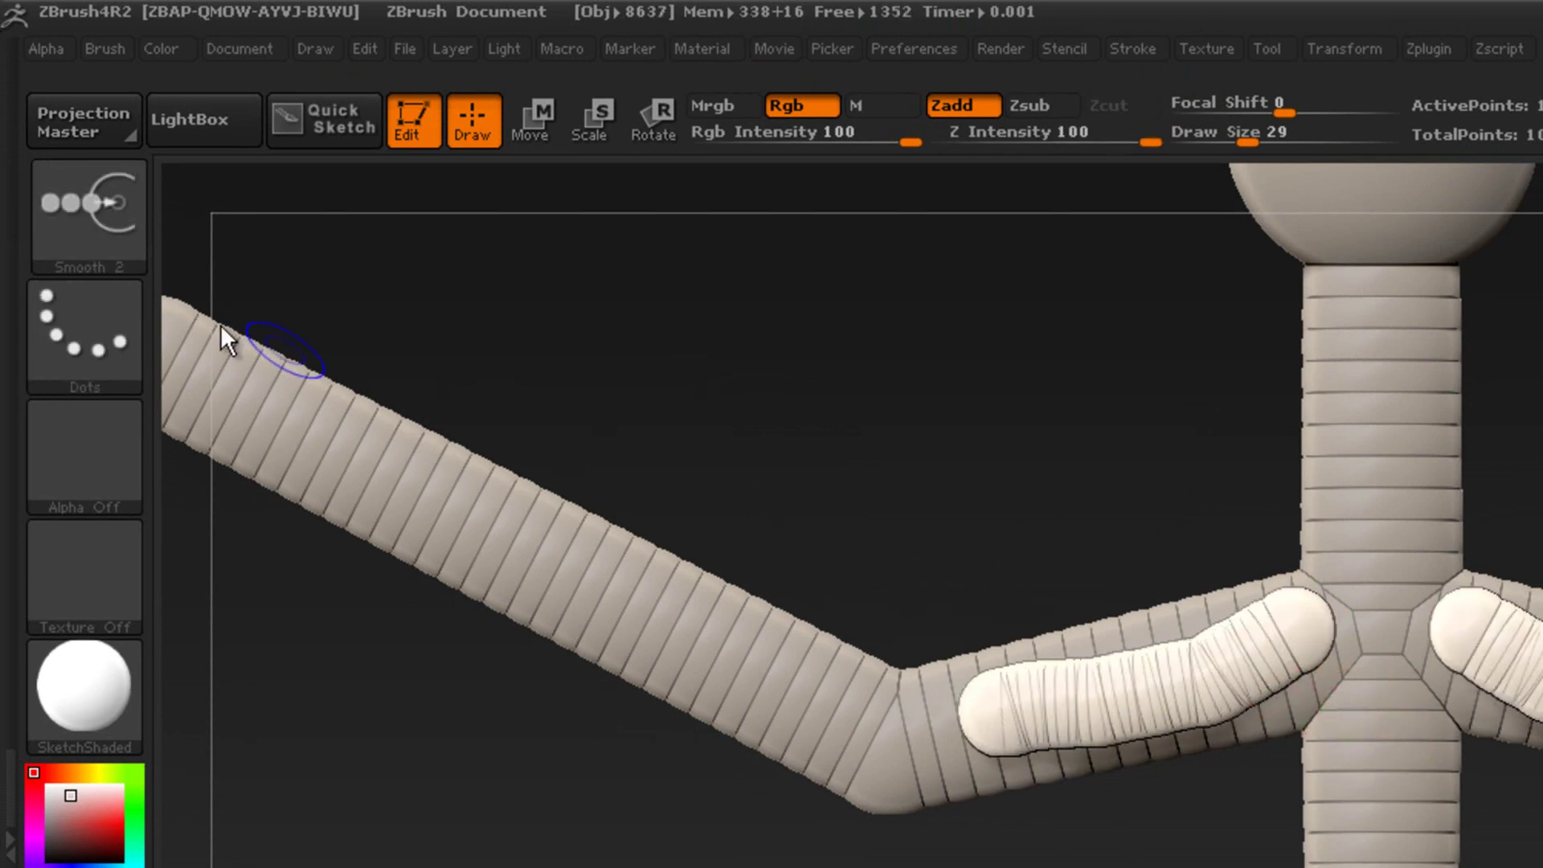
# Assign Smooth 3 as the smoothing brush and smooth the mirrored upper-arm strokes along their length.
pyautogui.keyDown('shift'); pyautogui.click(94, 201); pyautogui.keyUp('shift')
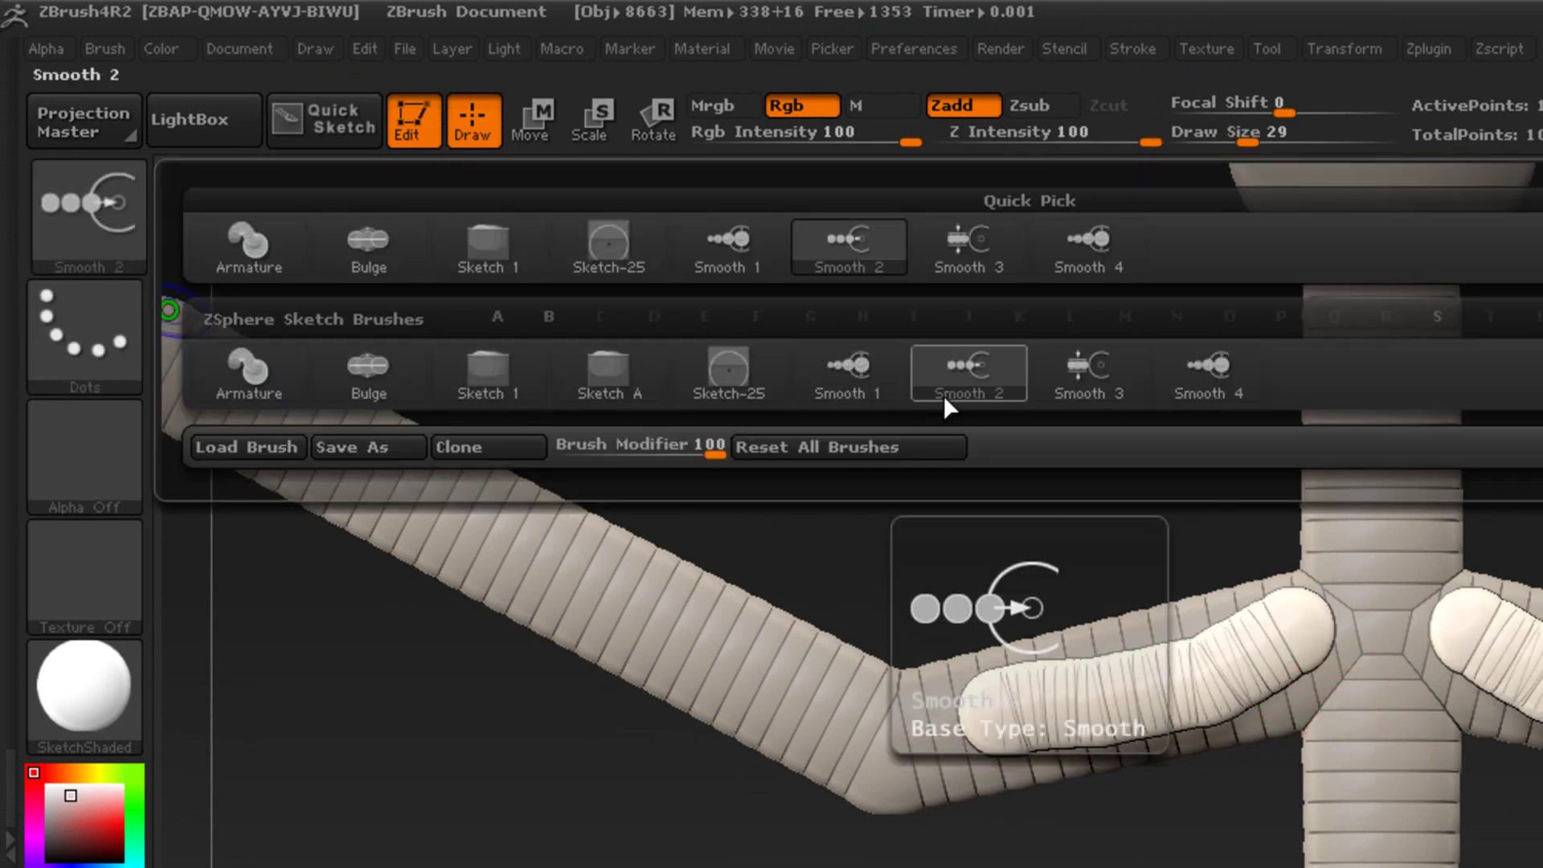
pyautogui.click(1091, 373)
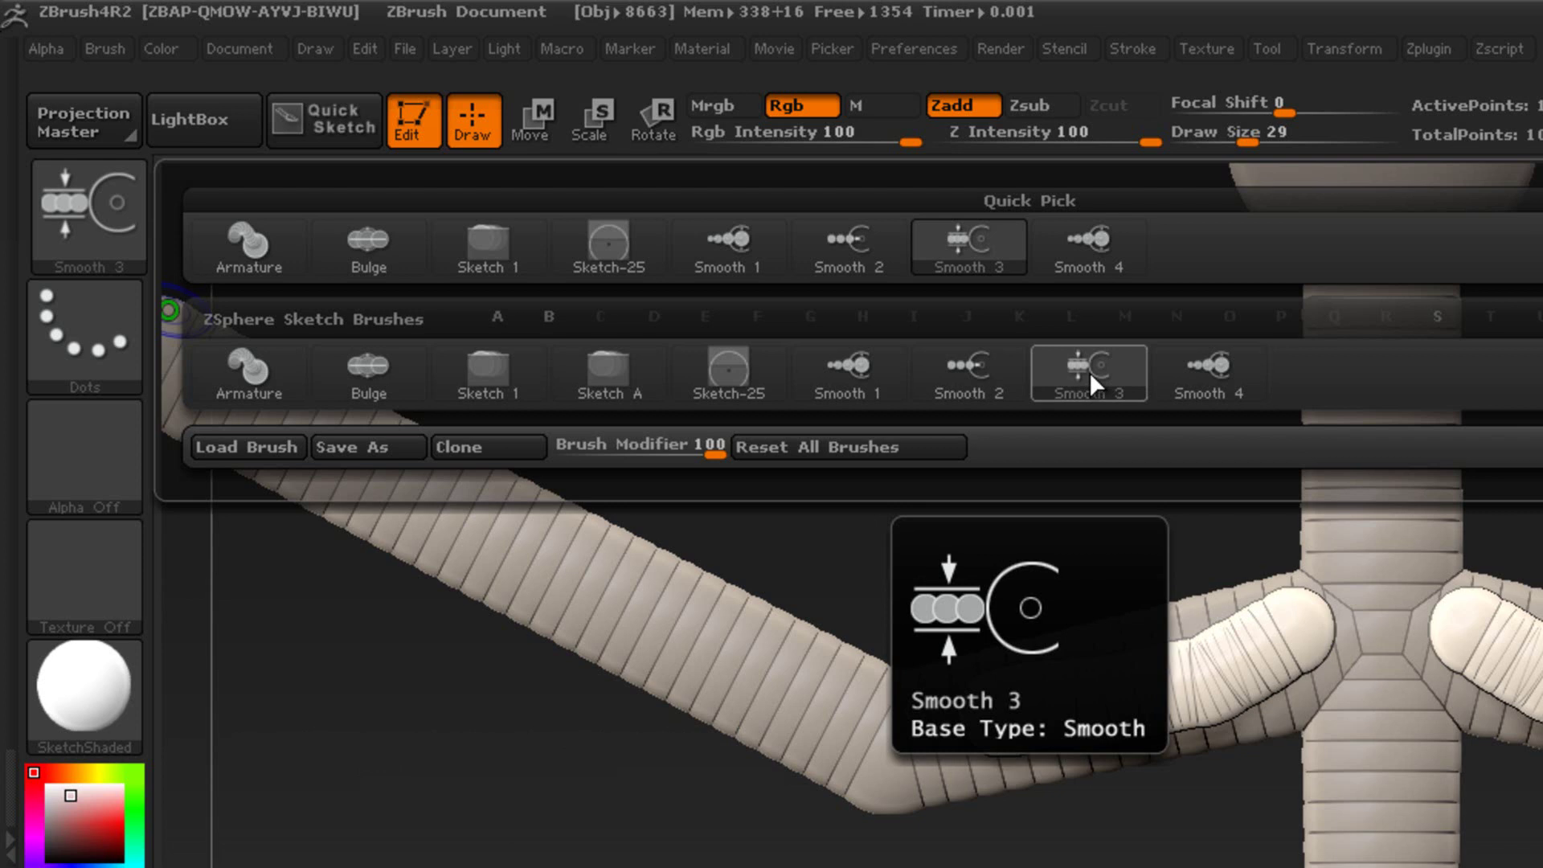
pyautogui.keyDown('shift'); pyautogui.click(1088, 371); pyautogui.keyUp('shift')
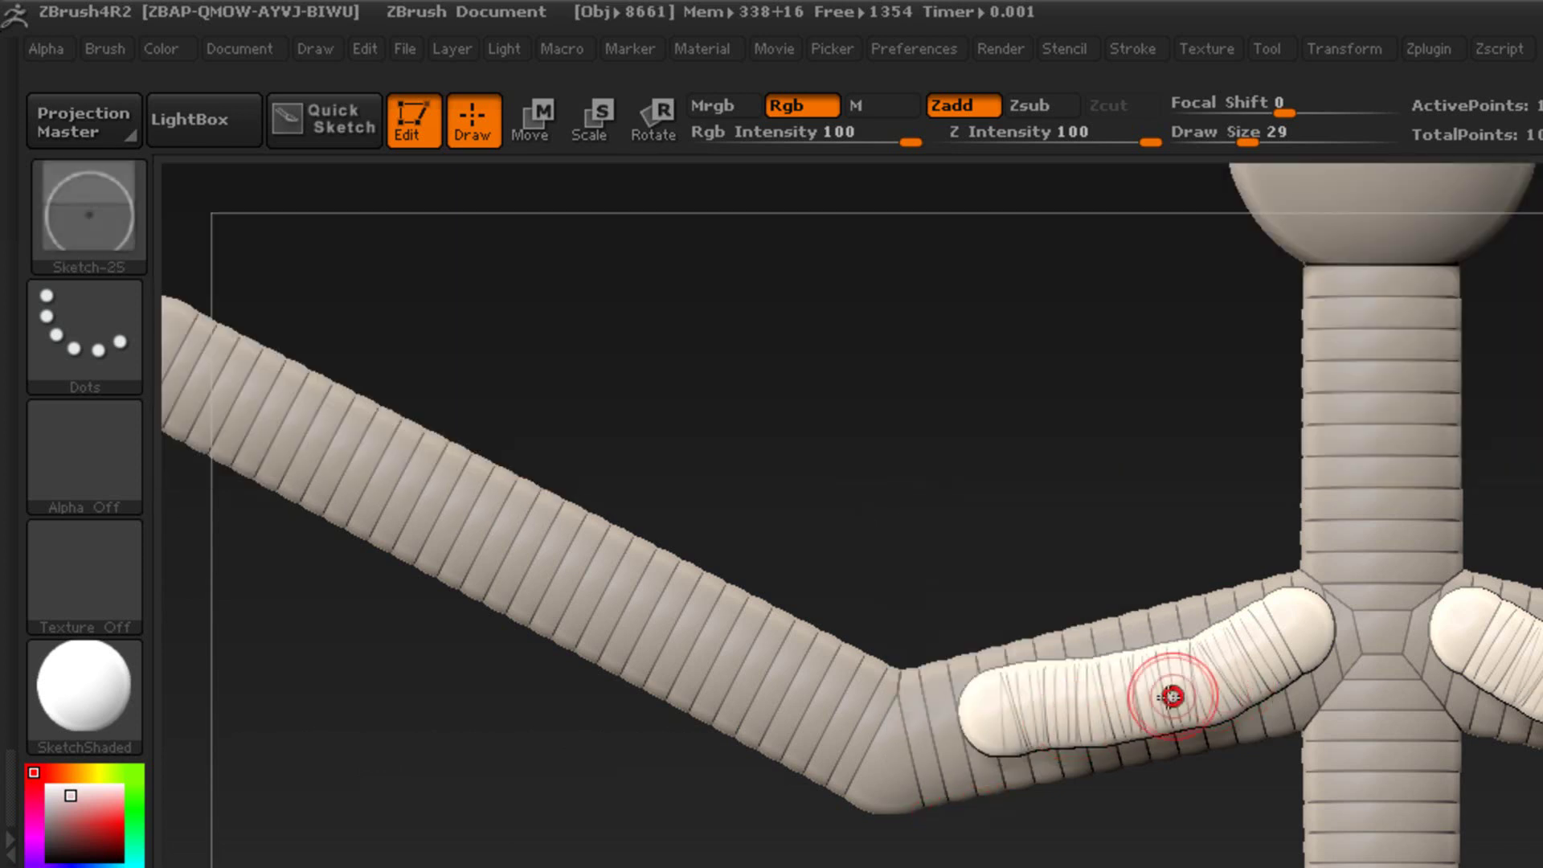
pyautogui.moveTo(1120, 709)
pyautogui.keyDown('shift'); pyautogui.mouseDown()
pyautogui.moveTo(1309, 623)
pyautogui.moveTo(992, 720)
pyautogui.moveTo(1071, 723)
pyautogui.moveTo(1306, 640)
pyautogui.moveTo(1000, 709)
pyautogui.mouseUp(); pyautogui.keyUp('shift')
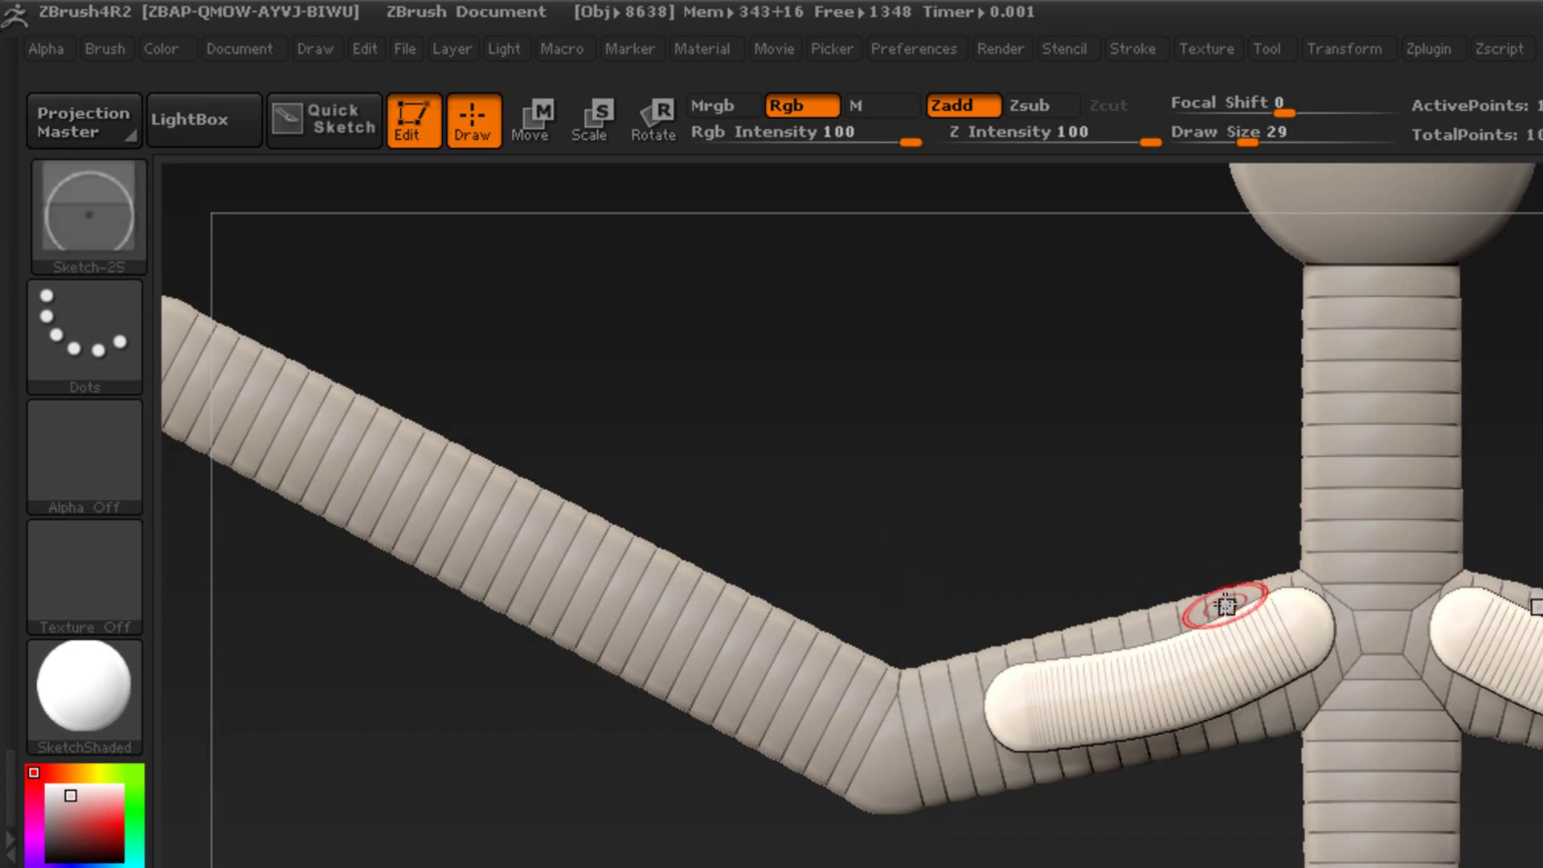
# Assign Smooth 4 as the smoothing brush, smooth the mirrored upper-arm strokes at the shoulder and elbow ends, and erase them.
pyautogui.press('ctrl')
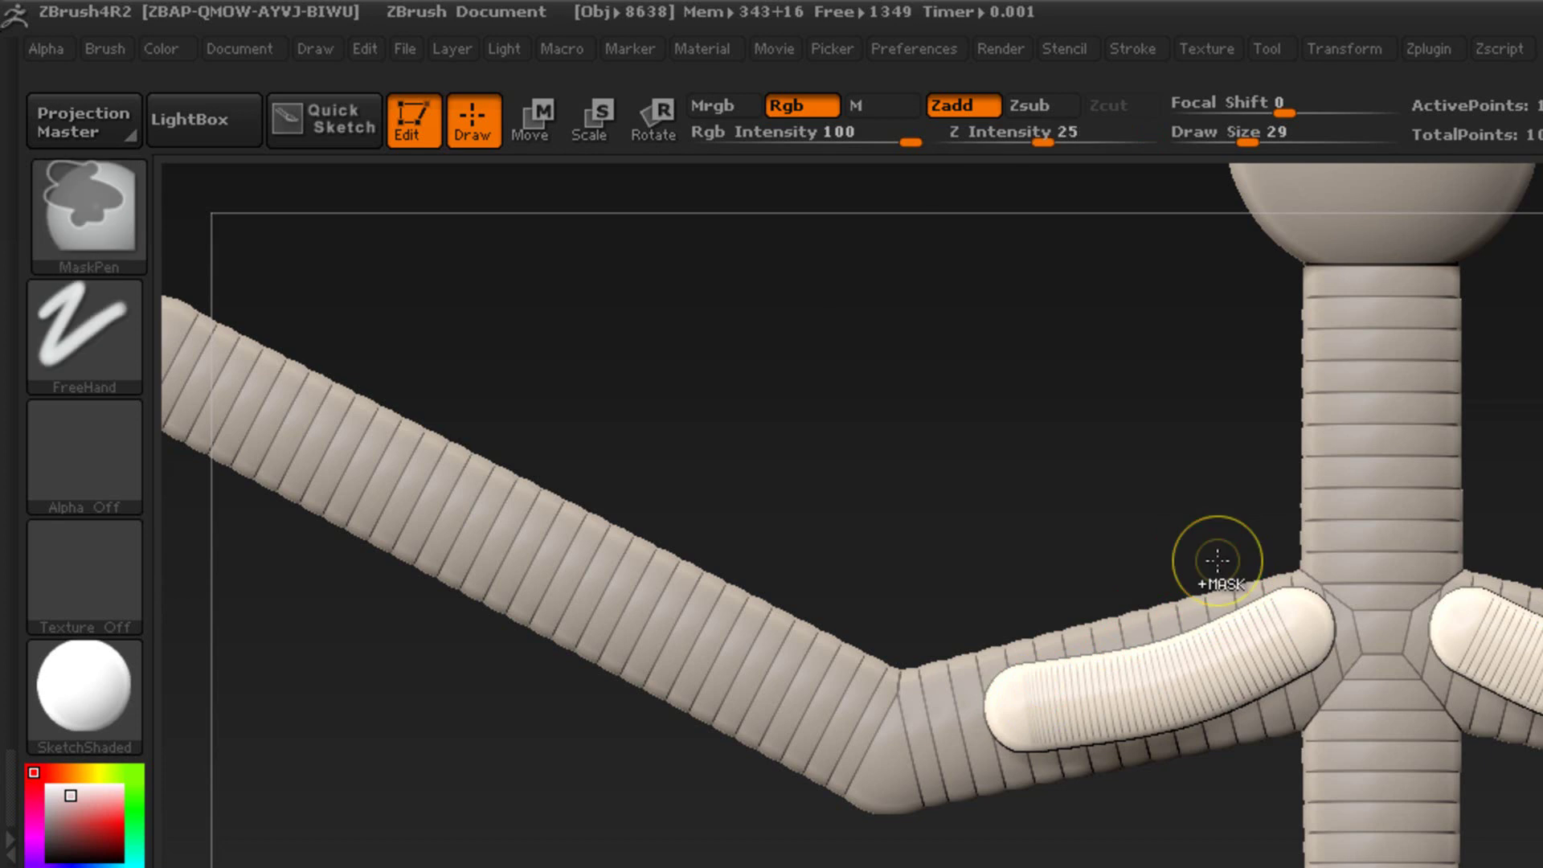
pyautogui.keyDown('shift'); pyautogui.click(60, 218); pyautogui.keyUp('shift')
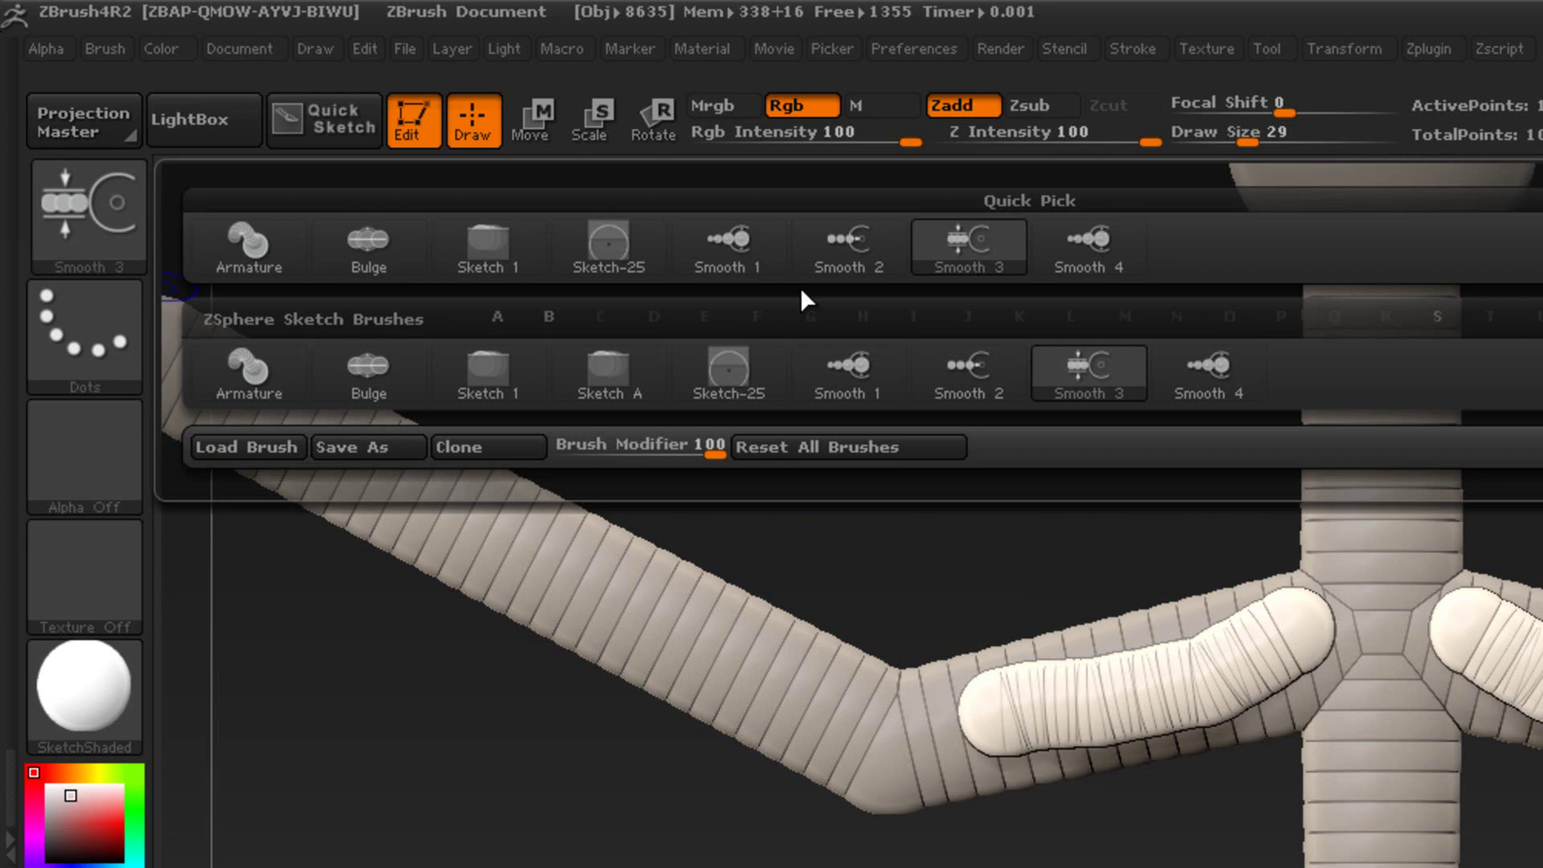
pyautogui.click(1191, 365)
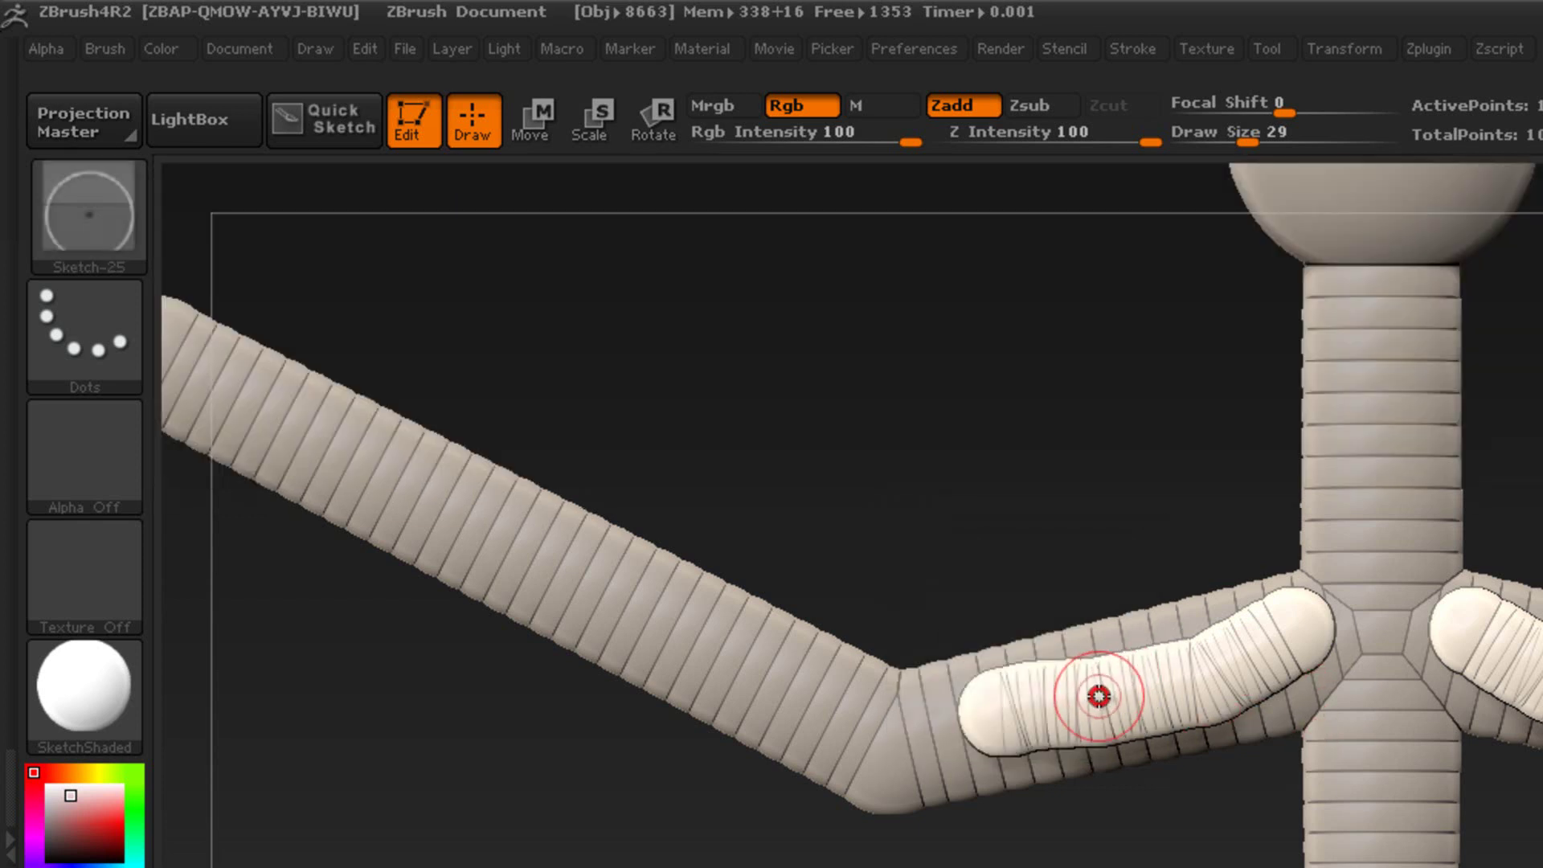
pyautogui.keyDown('shift'); pyautogui.moveTo(1106, 699); pyautogui.dragTo(1278, 625); pyautogui.keyUp('shift')
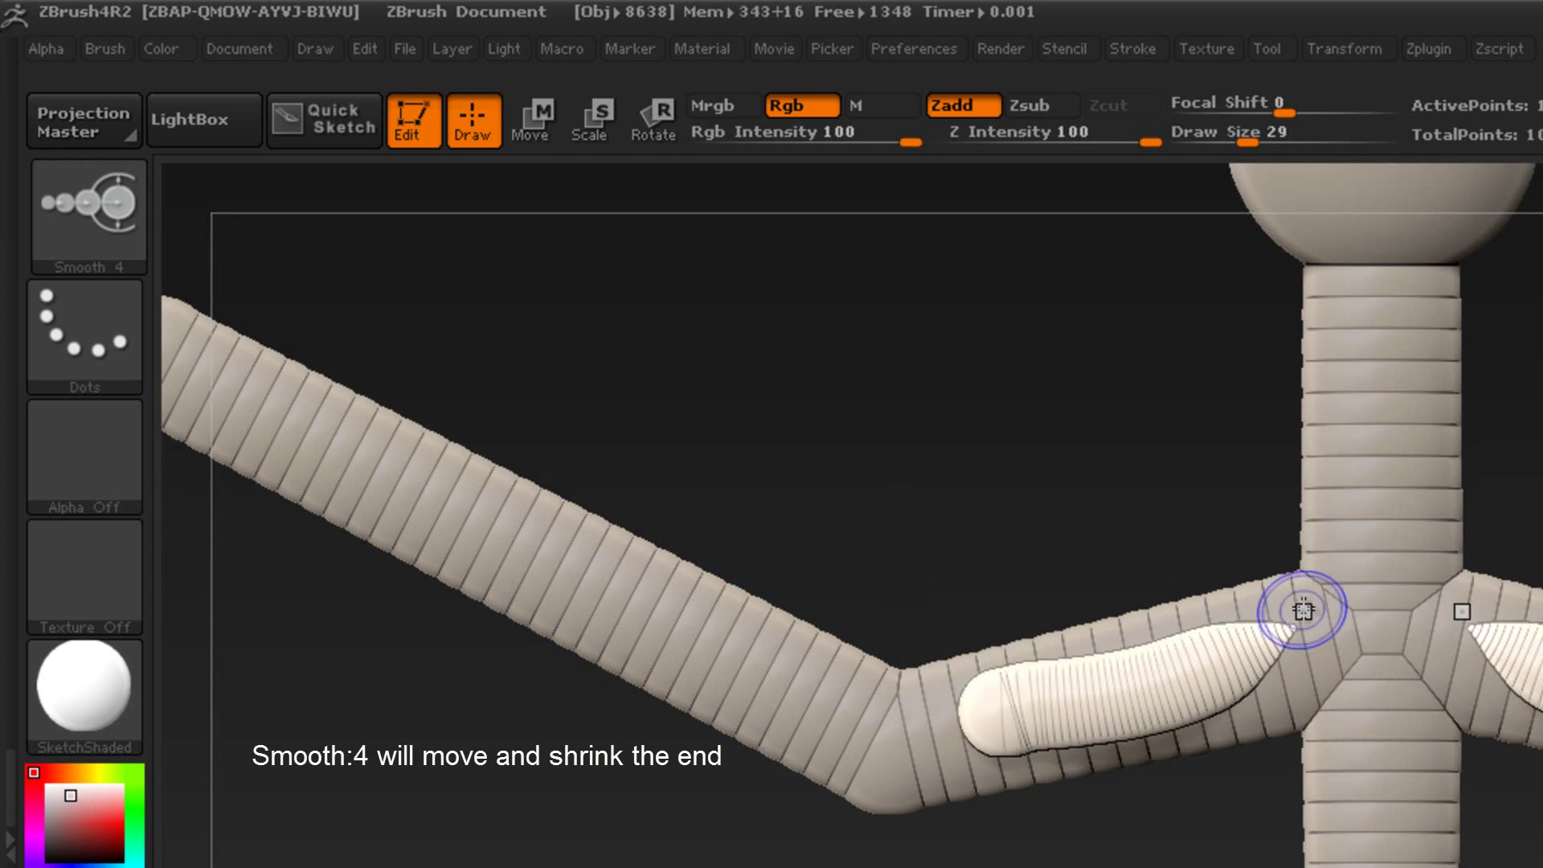
pyautogui.moveTo(982, 706)
pyautogui.keyDown('shift'); pyautogui.mouseDown()
pyautogui.moveTo(1044, 691)
pyautogui.moveTo(1011, 709)
pyautogui.moveTo(1056, 707)
pyautogui.moveTo(1041, 712)
pyautogui.moveTo(1252, 633)
pyautogui.moveTo(1175, 683)
pyautogui.moveTo(1018, 700)
pyautogui.moveTo(1097, 680)
pyautogui.mouseUp(); pyautogui.keyUp('shift')
pyautogui.moveTo(1070, 512); pyautogui.dragTo(962, 525)
pyautogui.keyDown('alt'); pyautogui.moveTo(996, 724); pyautogui.dragTo(1319, 613); pyautogui.keyUp('alt')
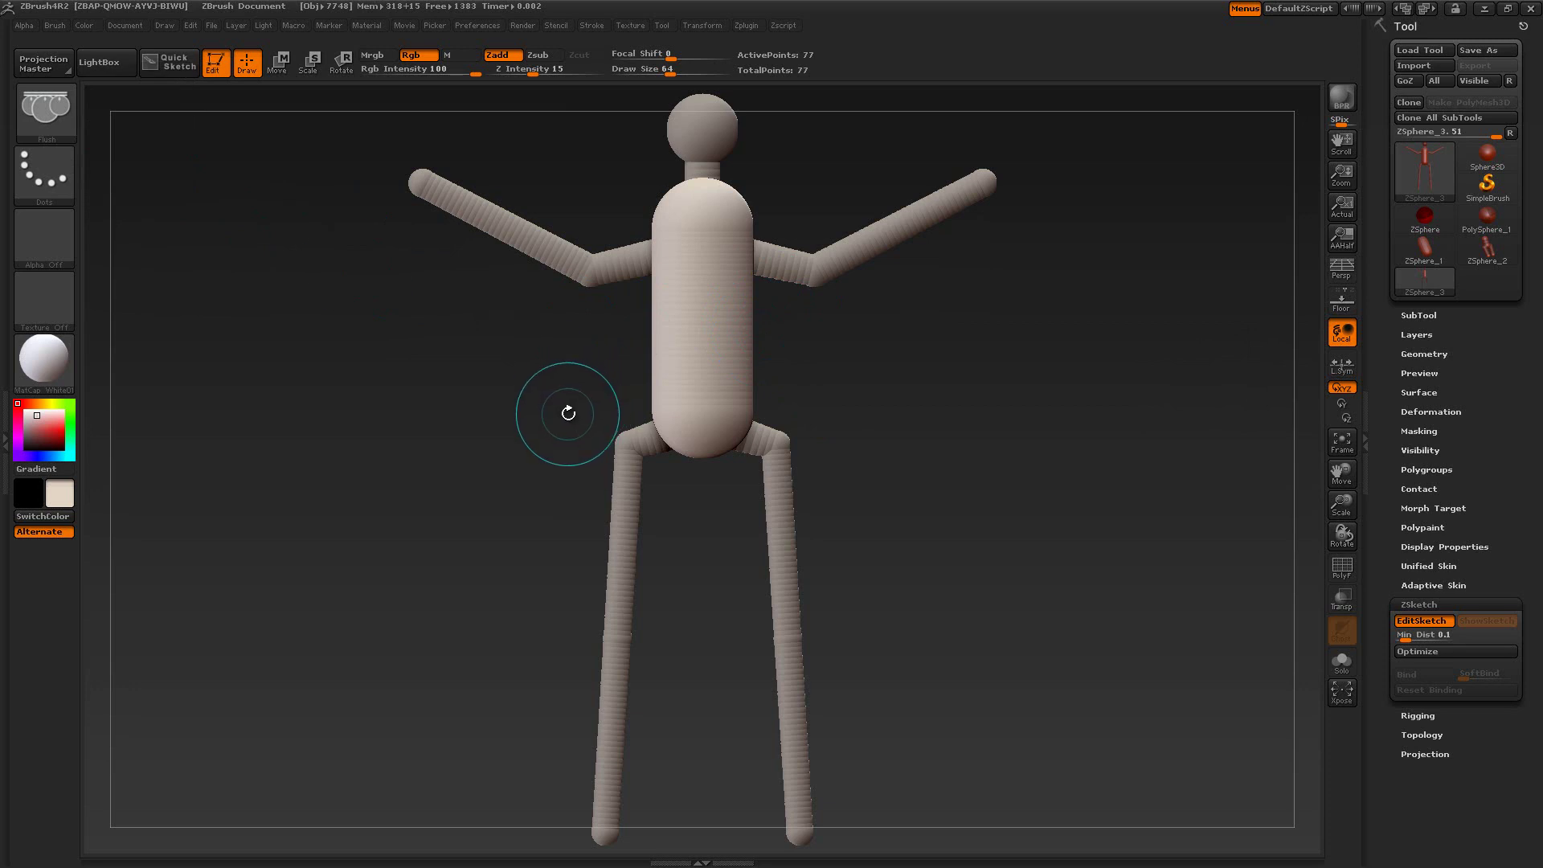
# Try the Flush brush down the full length of the torso stroke in front view, inspect it in profile, and undo it.
pyautogui.moveTo(412, 545); pyautogui.dragTo(494, 545)
pyautogui.moveTo(912, 434); pyautogui.dragTo(920, 443)
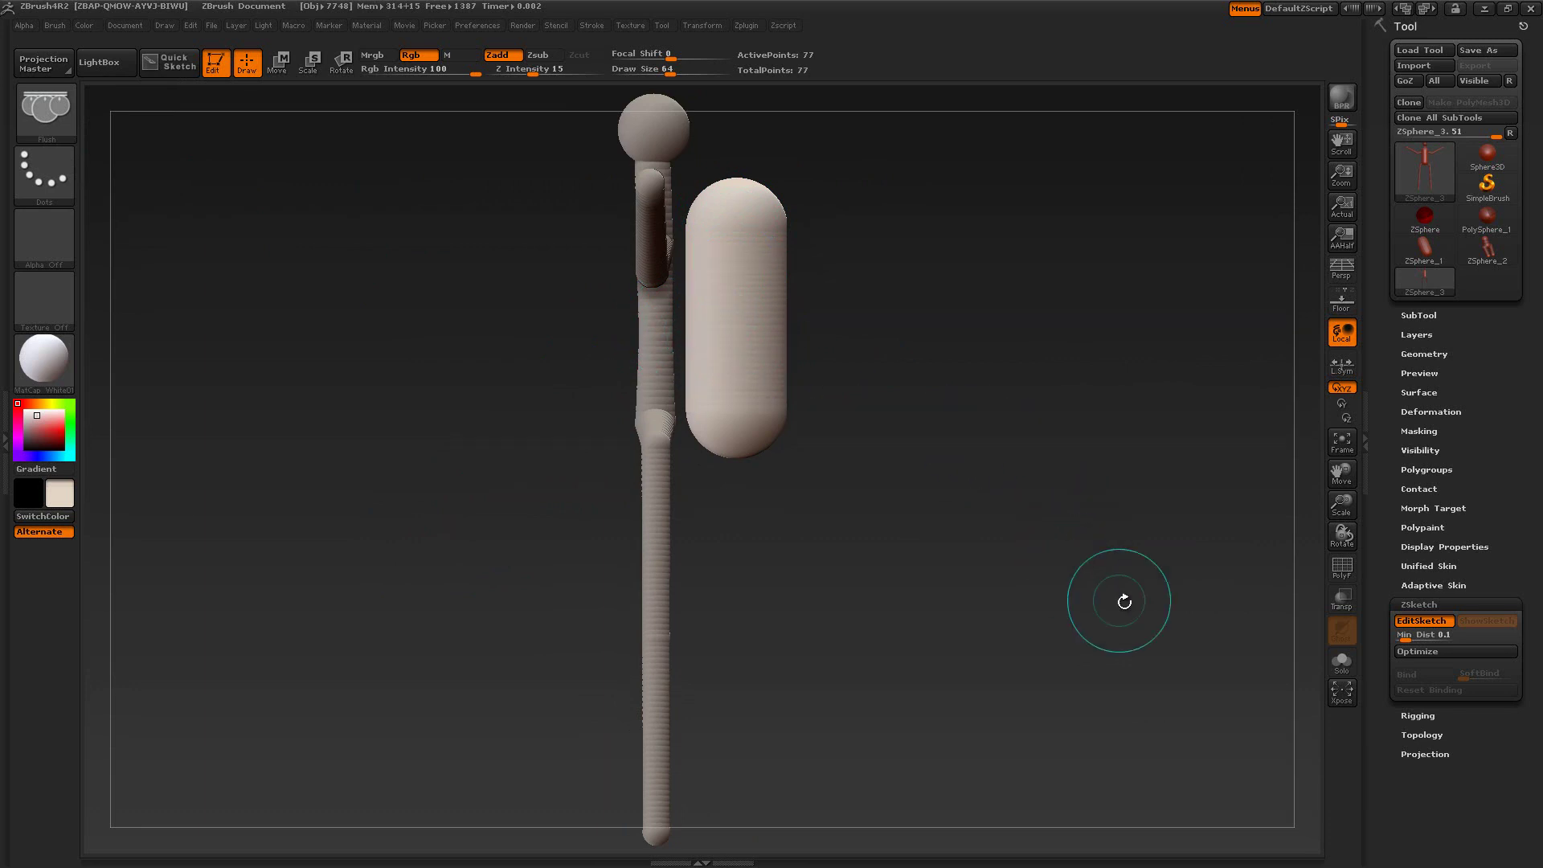
pyautogui.moveTo(1137, 630); pyautogui.dragTo(1051, 635)
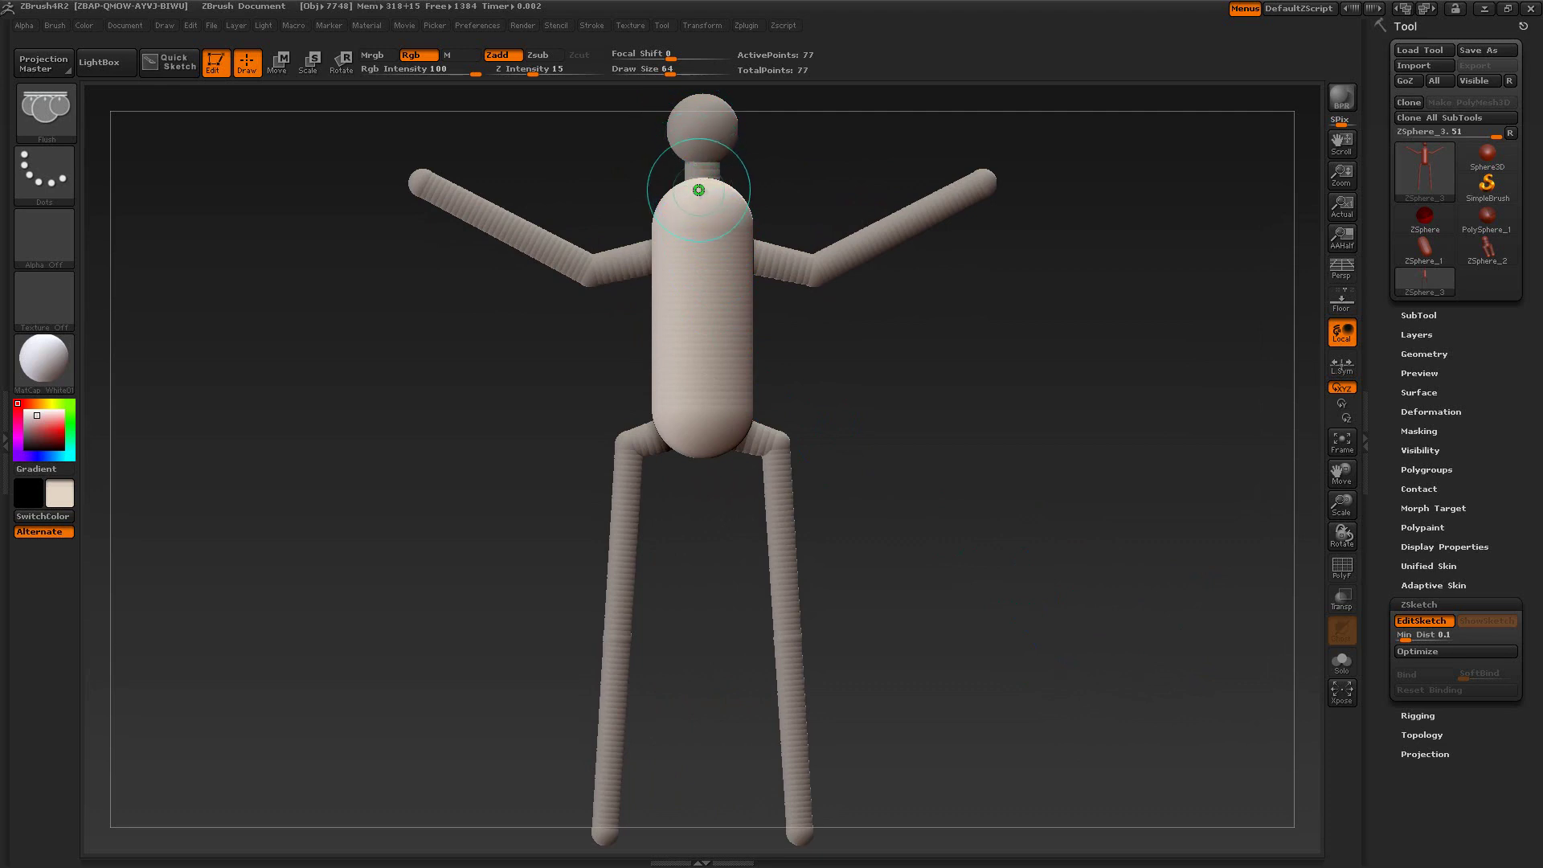
pyautogui.moveTo(699, 189); pyautogui.dragTo(708, 438)
pyautogui.moveTo(510, 462); pyautogui.dragTo(553, 469)
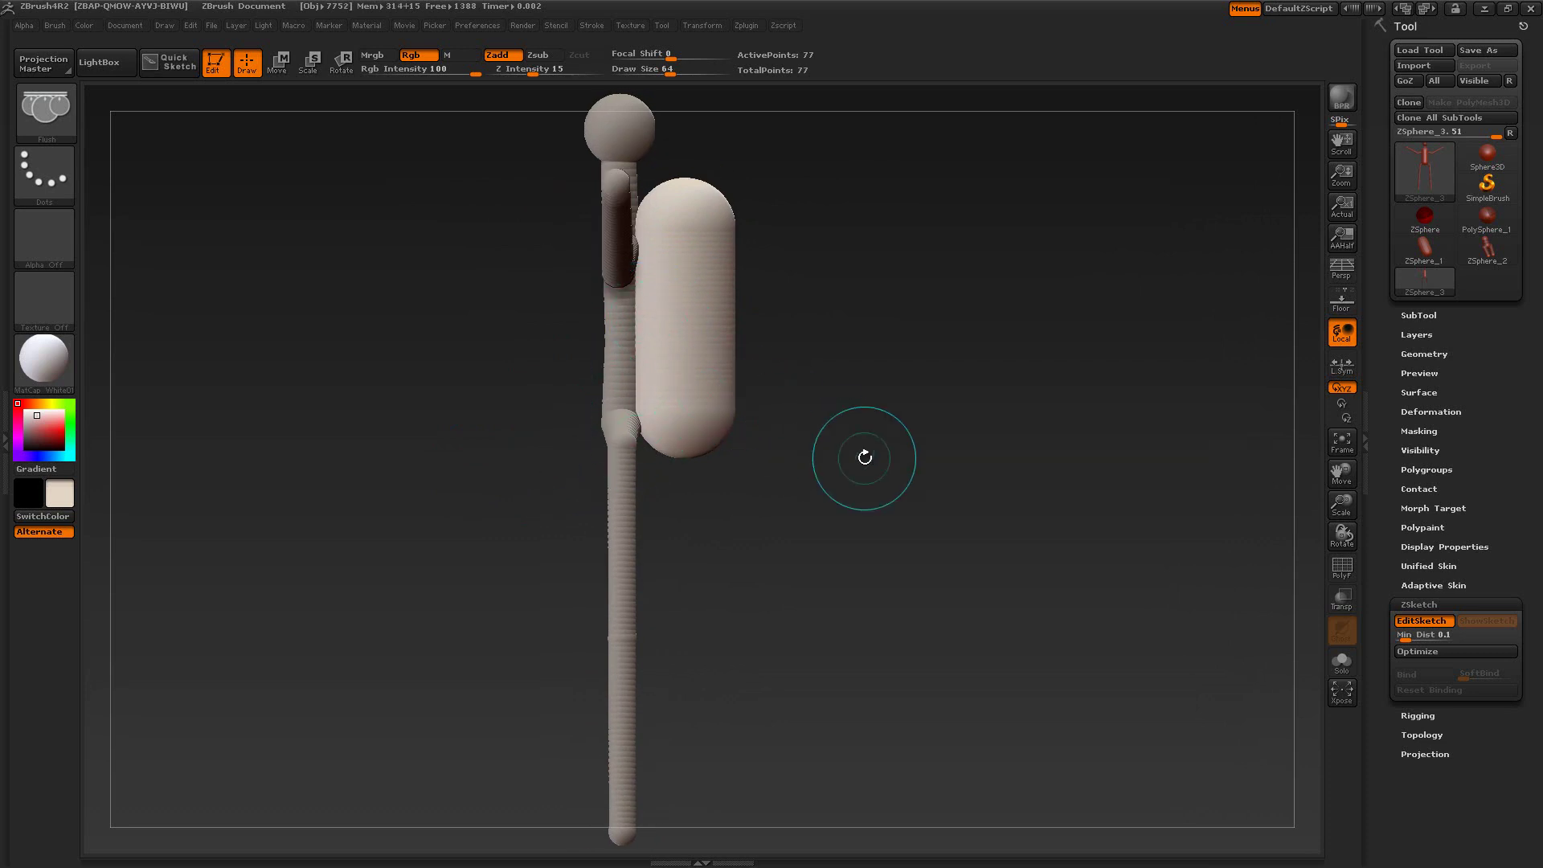
pyautogui.press('ctrl')
pyautogui.hotkey('ctrl', 'z')
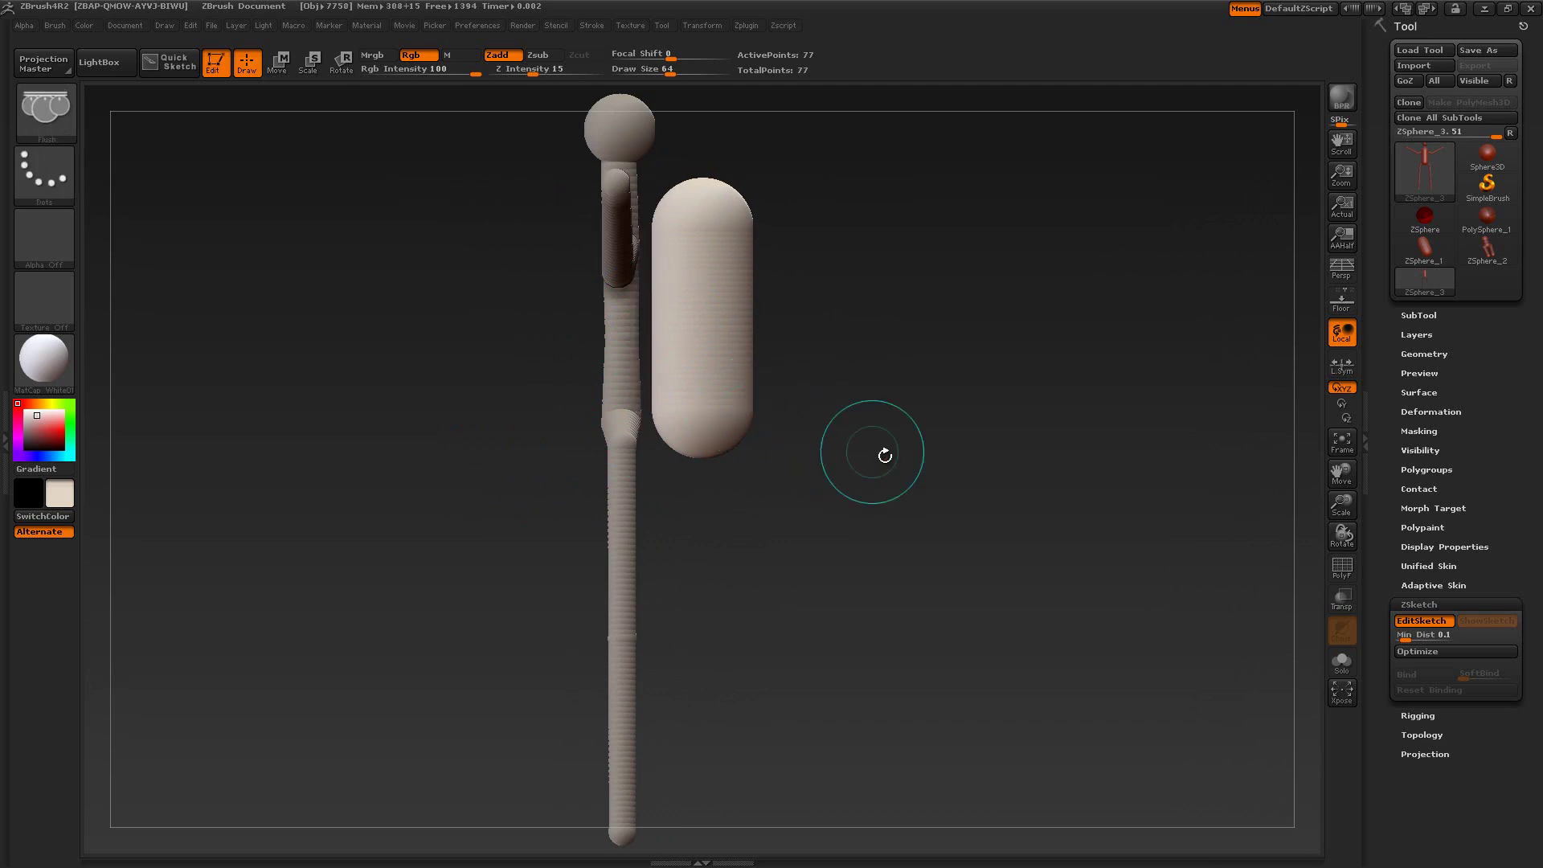
# Try the Flush brush on the torso stroke from an angled view, inspect its offset from the armature, and undo it.
pyautogui.moveTo(989, 500)
pyautogui.mouseDown()
pyautogui.moveTo(955, 502)
pyautogui.moveTo(973, 501)
pyautogui.mouseUp()
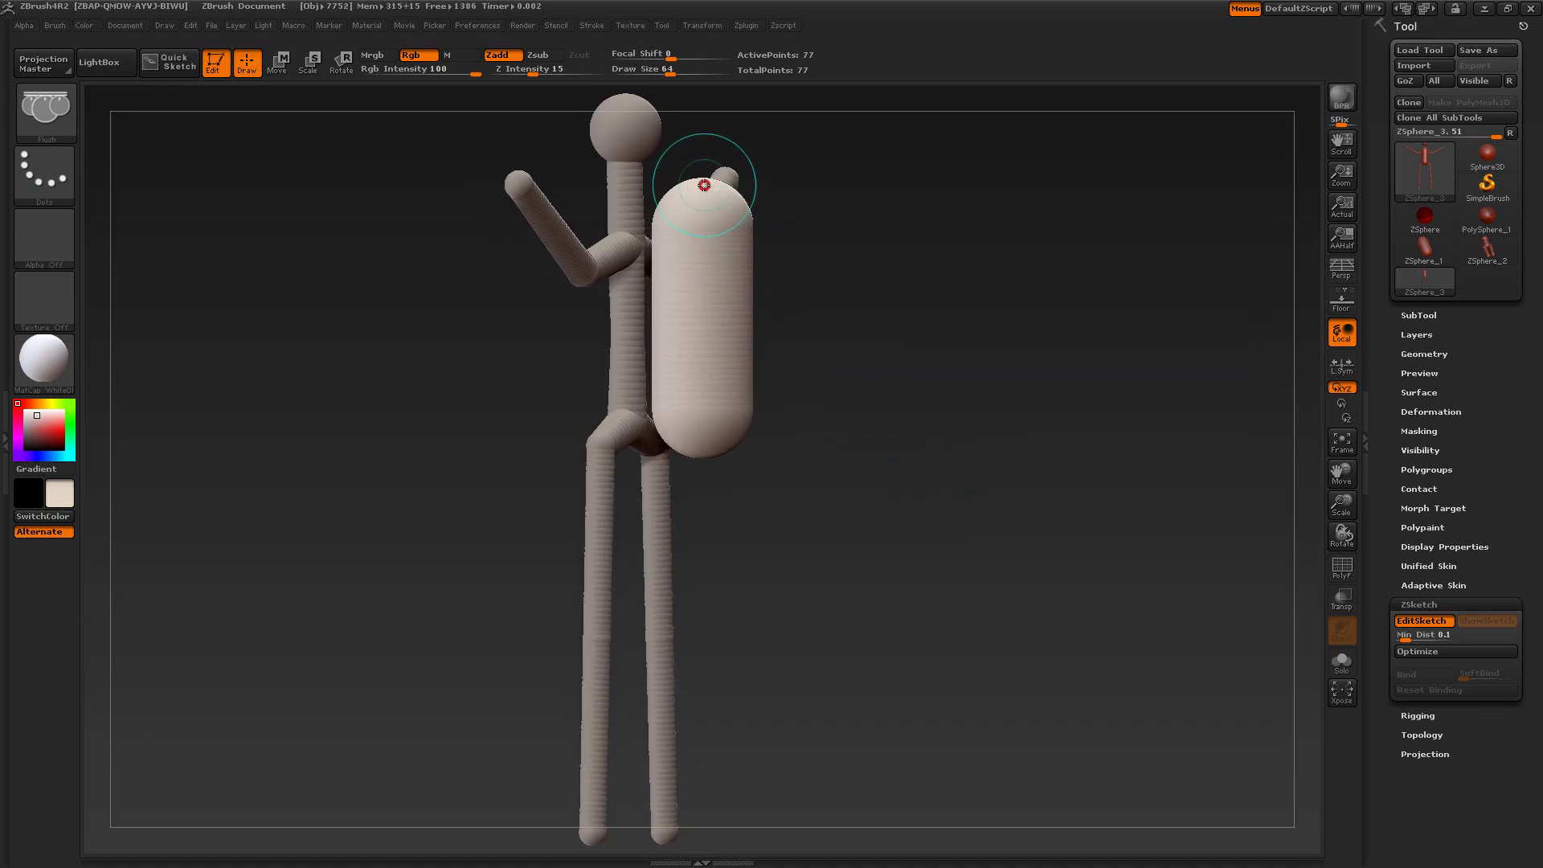
pyautogui.moveTo(702, 185); pyautogui.dragTo(695, 318)
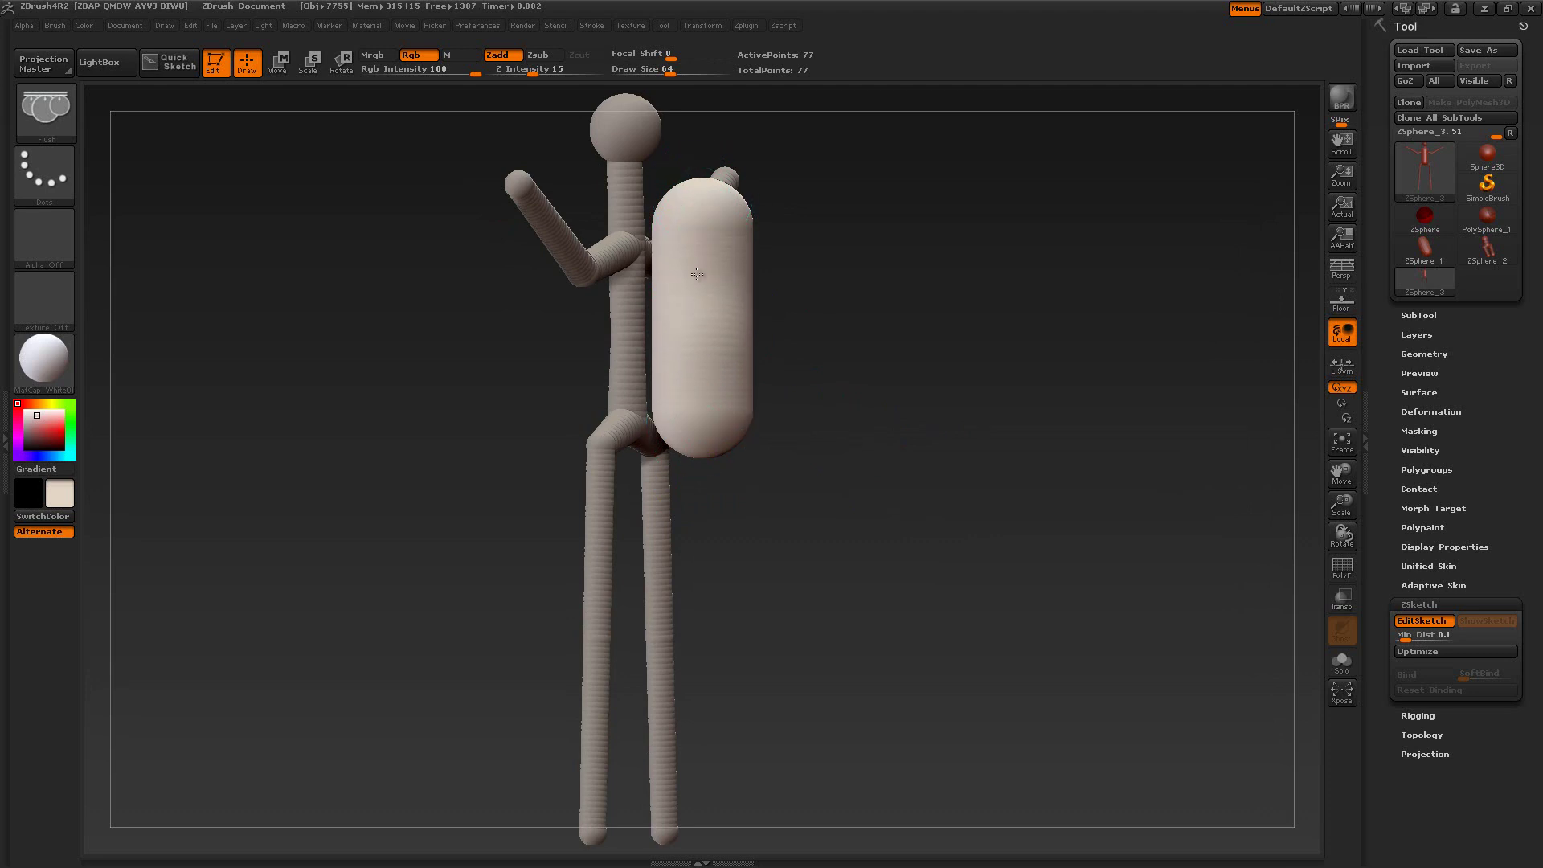
pyautogui.moveTo(909, 389); pyautogui.dragTo(869, 394)
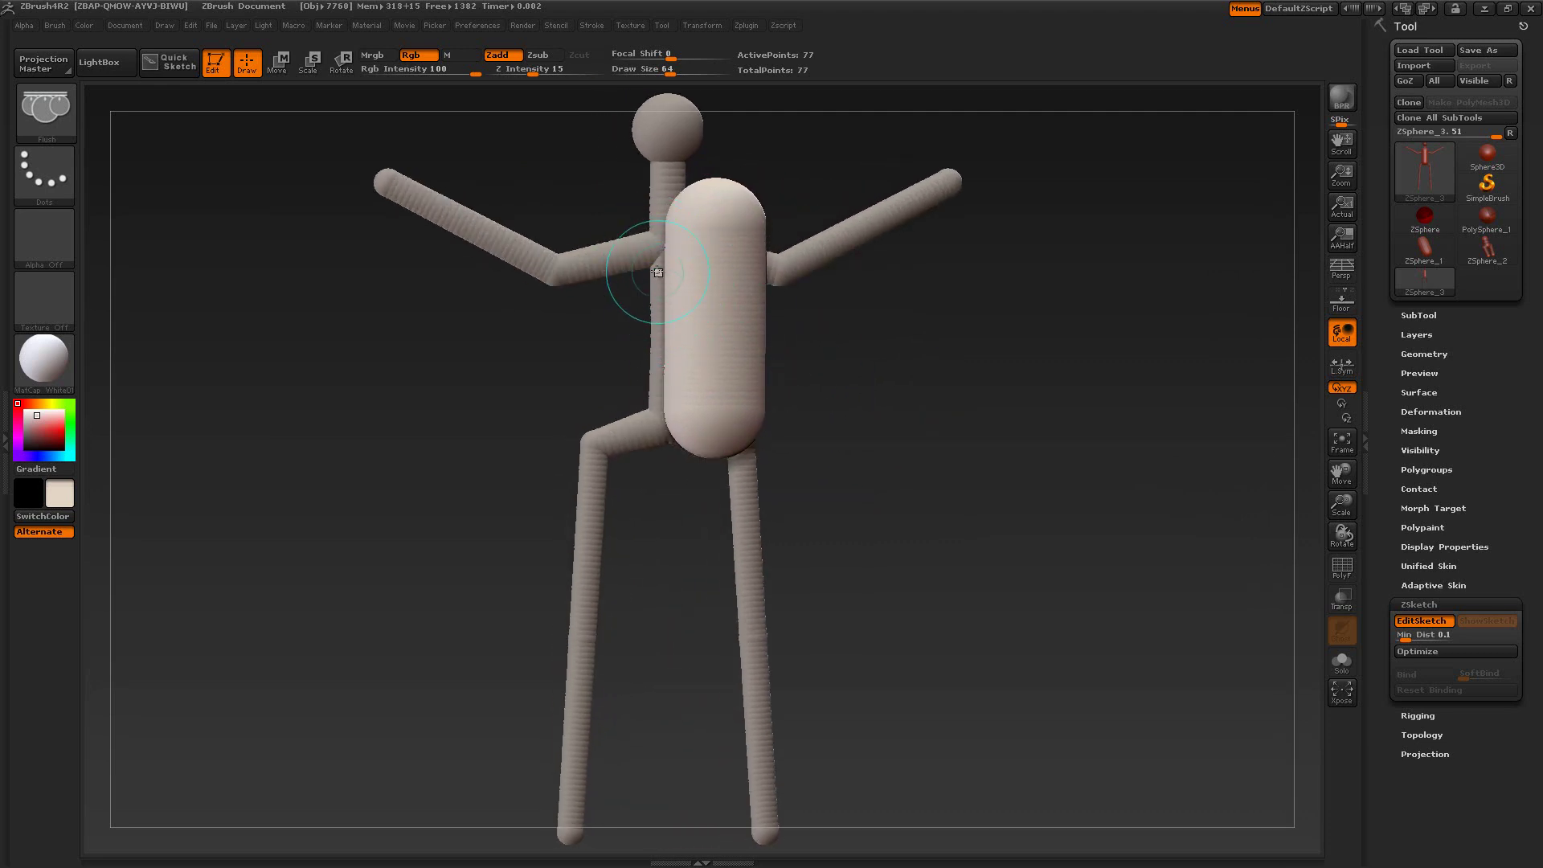
pyautogui.moveTo(960, 408); pyautogui.dragTo(1031, 408)
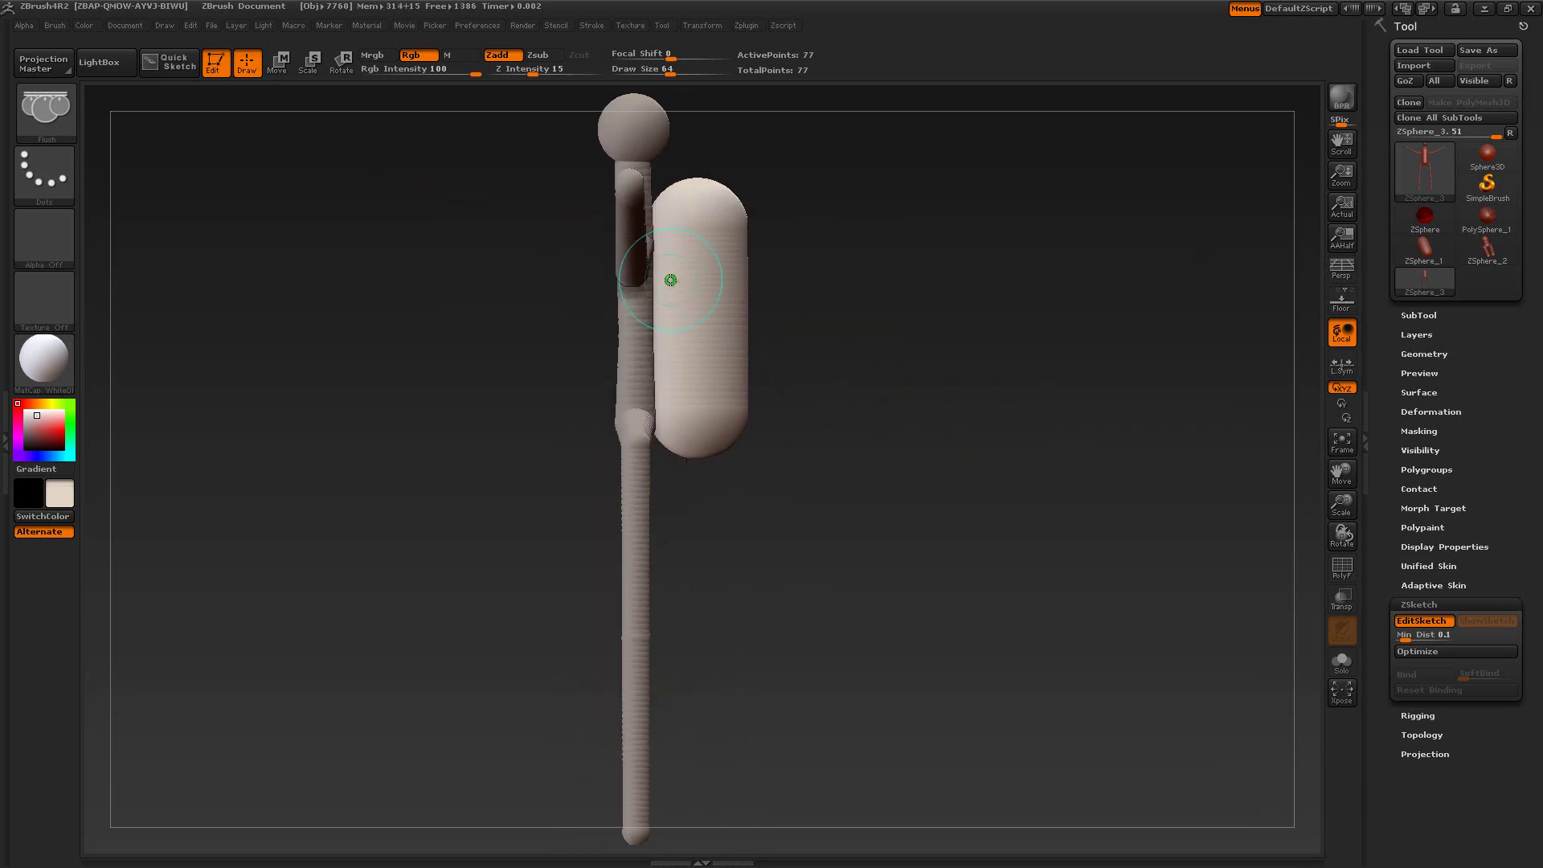
pyautogui.moveTo(1006, 397); pyautogui.dragTo(936, 397)
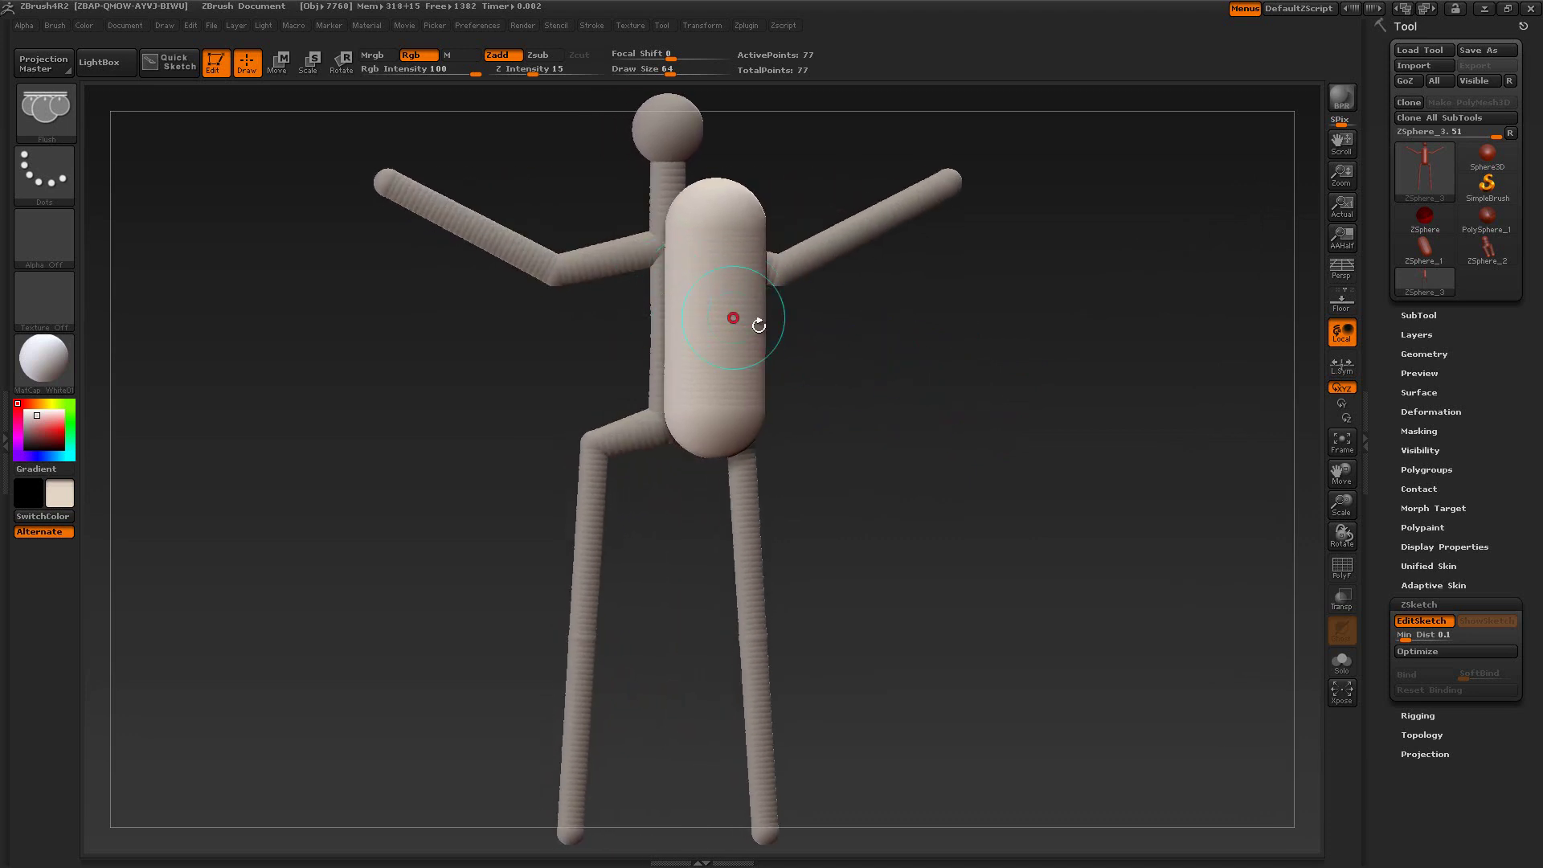
pyautogui.hotkey('ctrl', 'z')
pyautogui.hotkey('ctrl', 'z')
pyautogui.hotkey('ctrl', 'z')
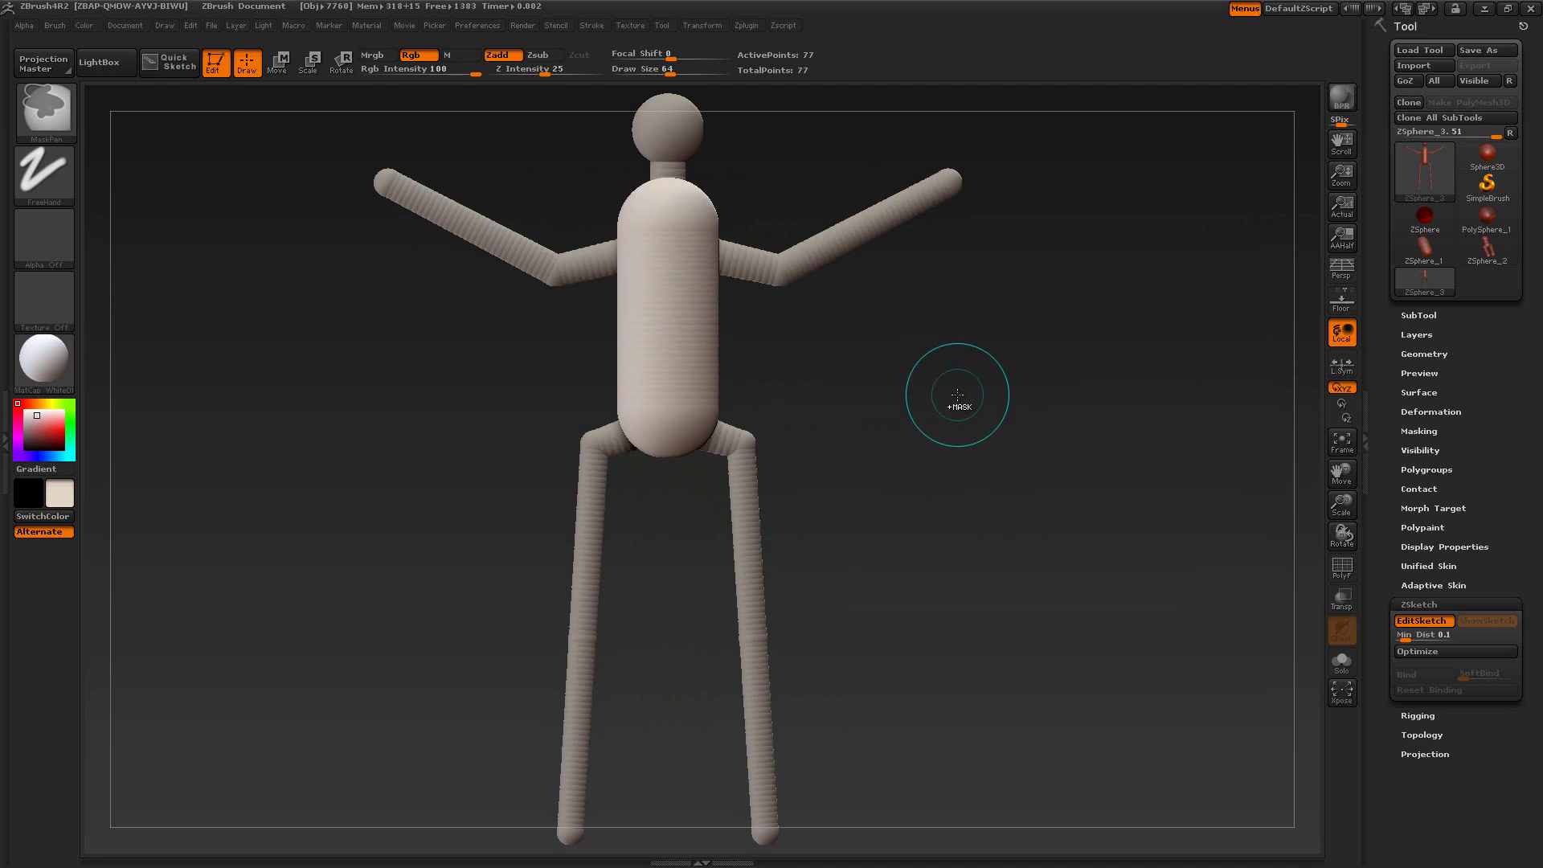
# Brush down the torso stroke with Flush repeatedly in front view to push it back through the armature, checking the depth in profile.
pyautogui.moveTo(951, 389)
pyautogui.mouseDown()
pyautogui.moveTo(1016, 386)
pyautogui.moveTo(957, 395)
pyautogui.mouseUp()
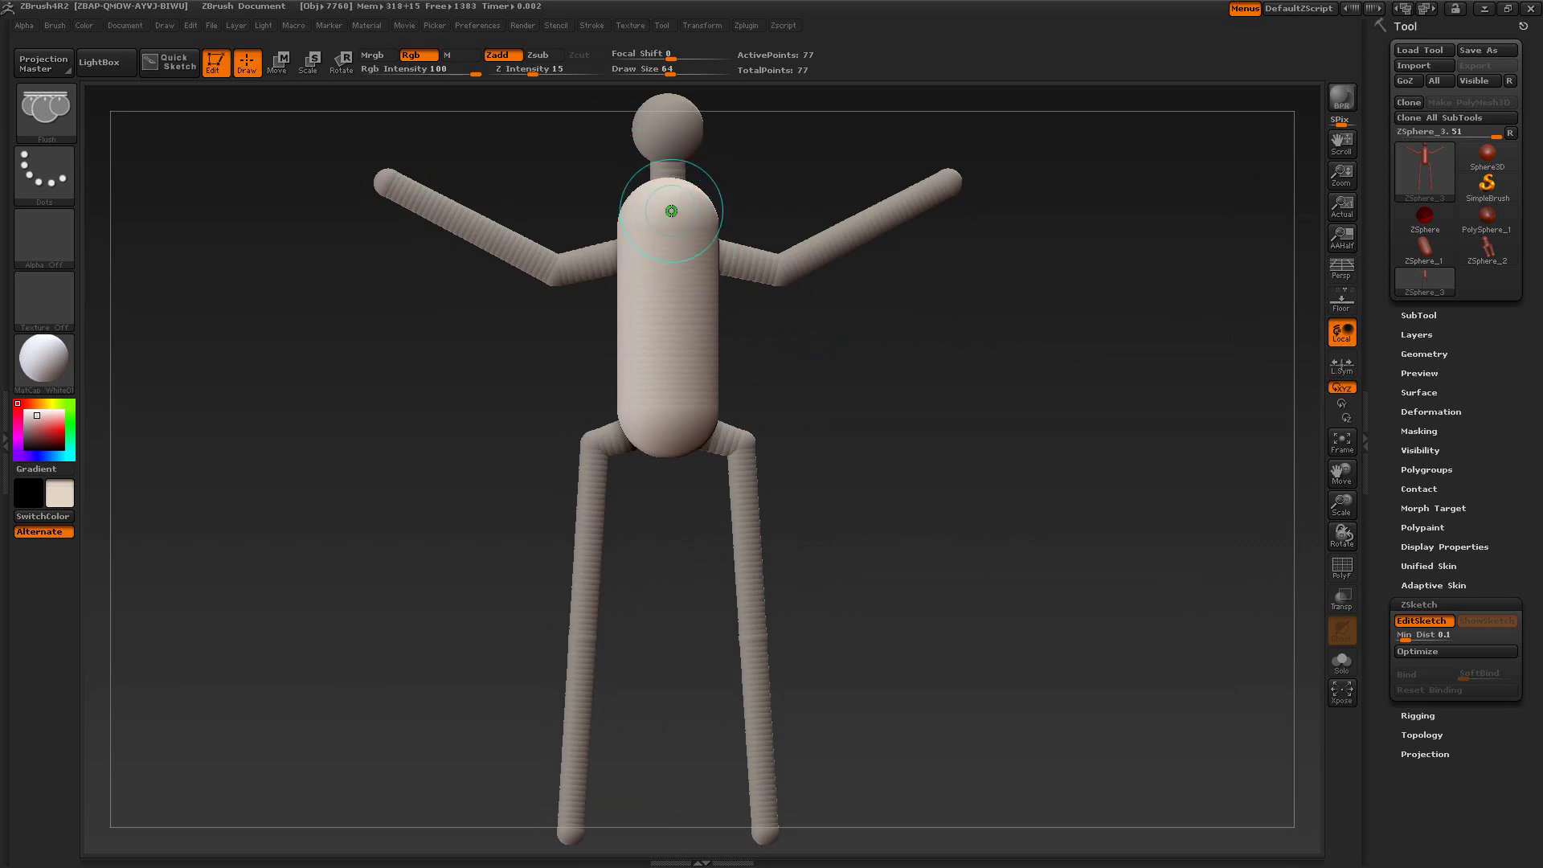
pyautogui.moveTo(929, 379)
pyautogui.mouseDown()
pyautogui.moveTo(1003, 378)
pyautogui.moveTo(934, 382)
pyautogui.mouseUp()
pyautogui.moveTo(668, 194); pyautogui.dragTo(667, 421)
pyautogui.moveTo(471, 400); pyautogui.dragTo(544, 400)
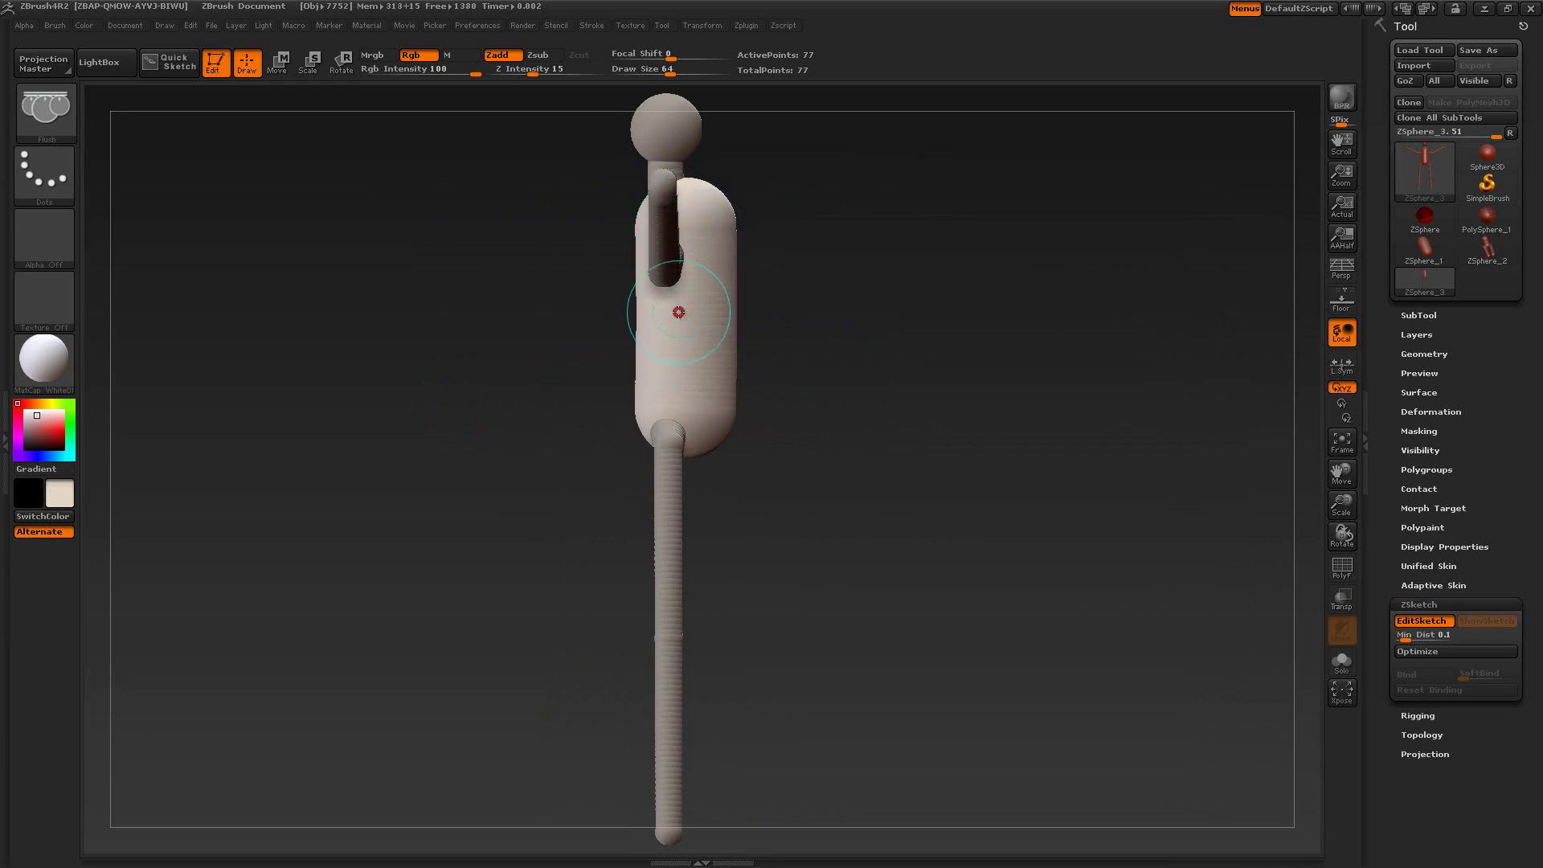
pyautogui.moveTo(946, 411); pyautogui.dragTo(883, 414)
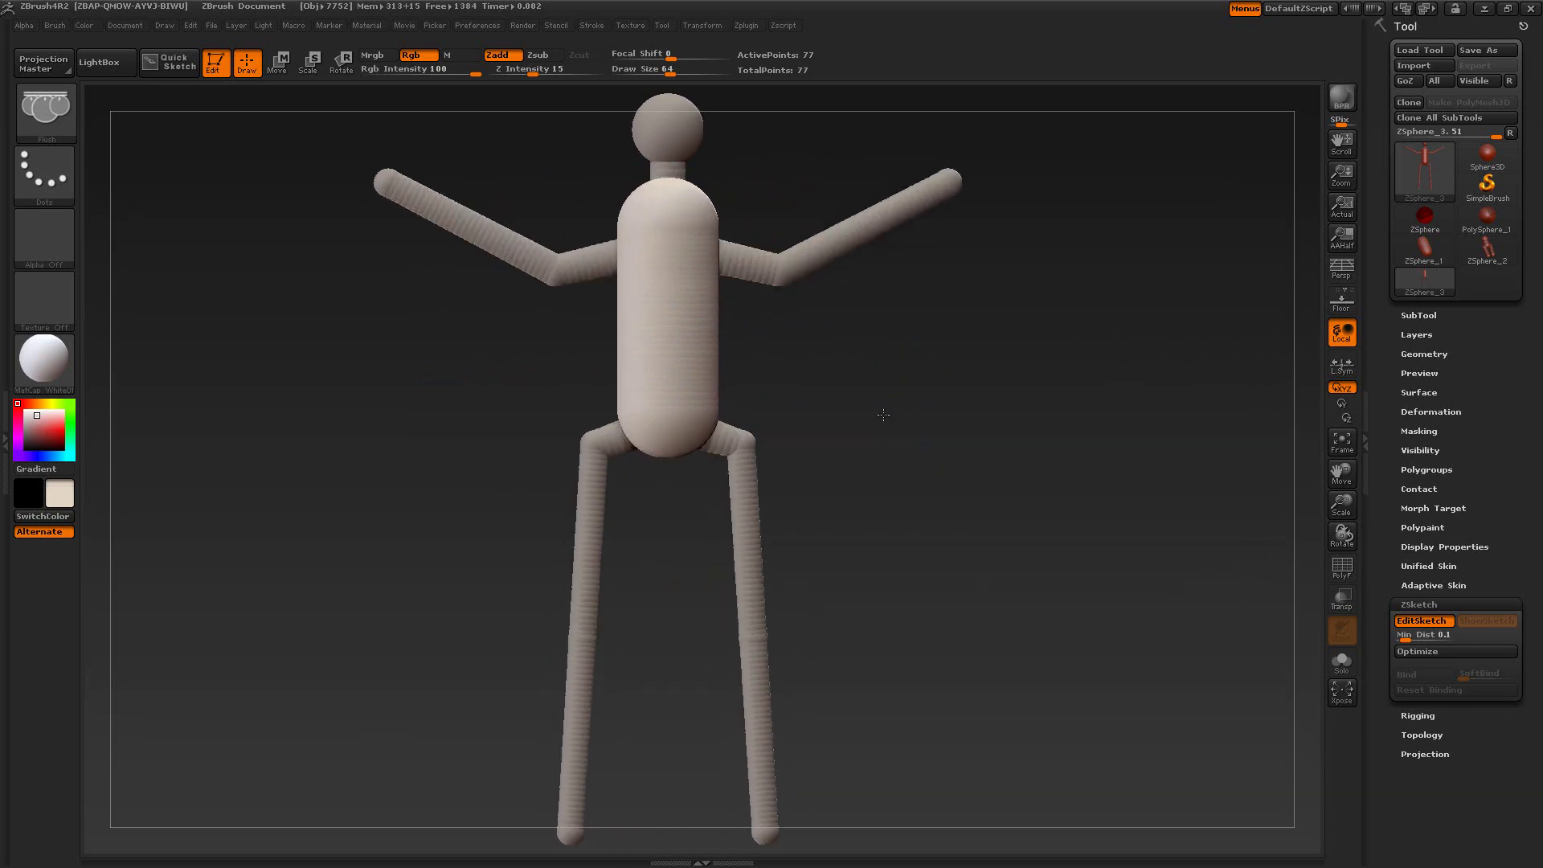
pyautogui.moveTo(655, 201); pyautogui.dragTo(667, 399)
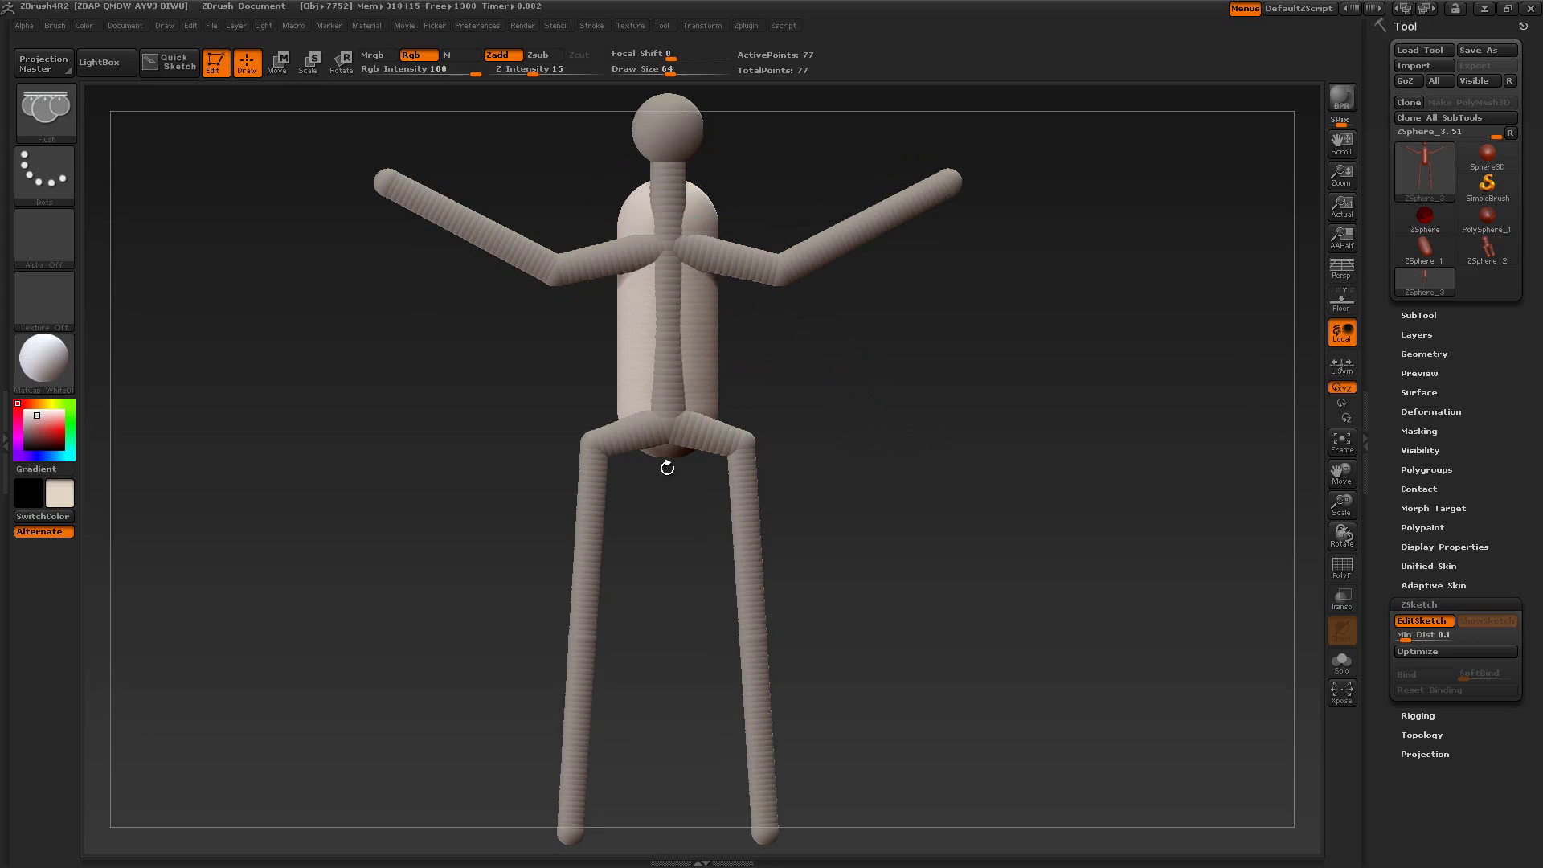
pyautogui.moveTo(960, 413); pyautogui.dragTo(916, 383)
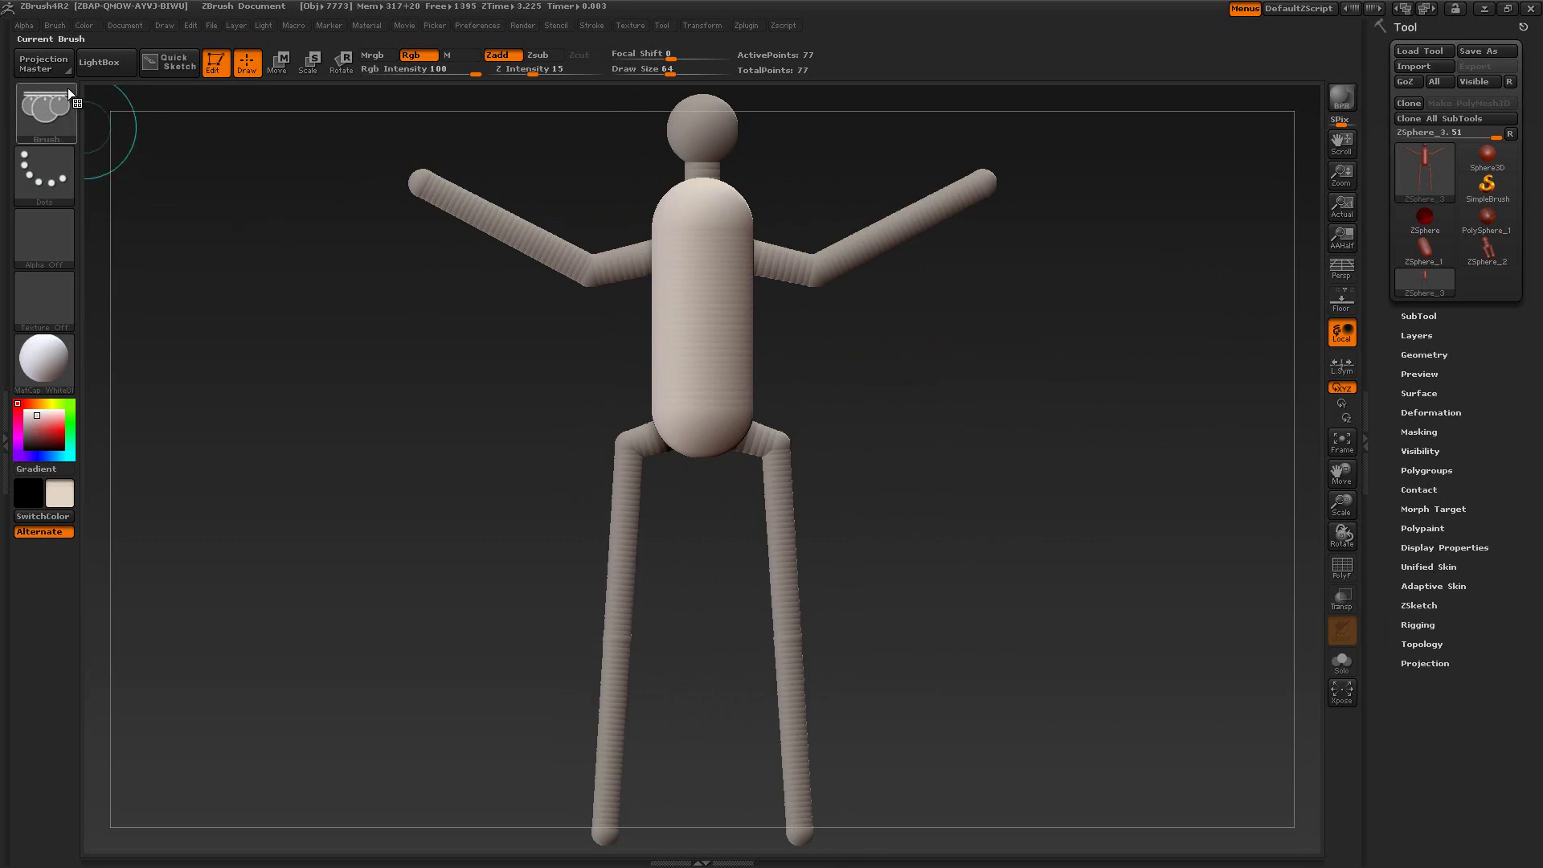
# Load the FlushDynamic brush and inspect the gap between the torso stroke and the armature in side view.
pyautogui.click(92, 62)
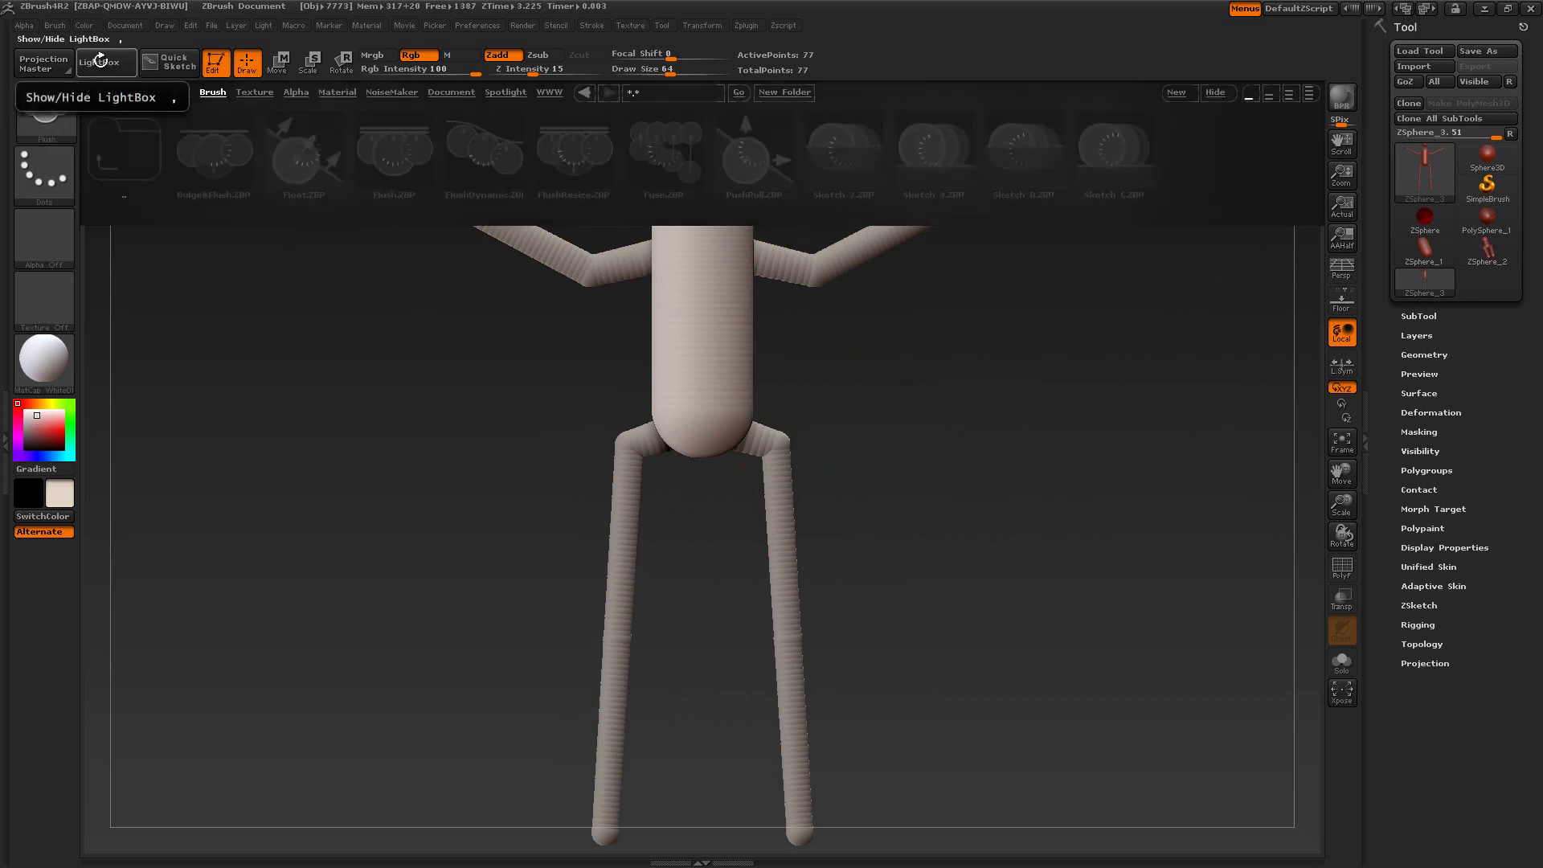
pyautogui.doubleClick(485, 167)
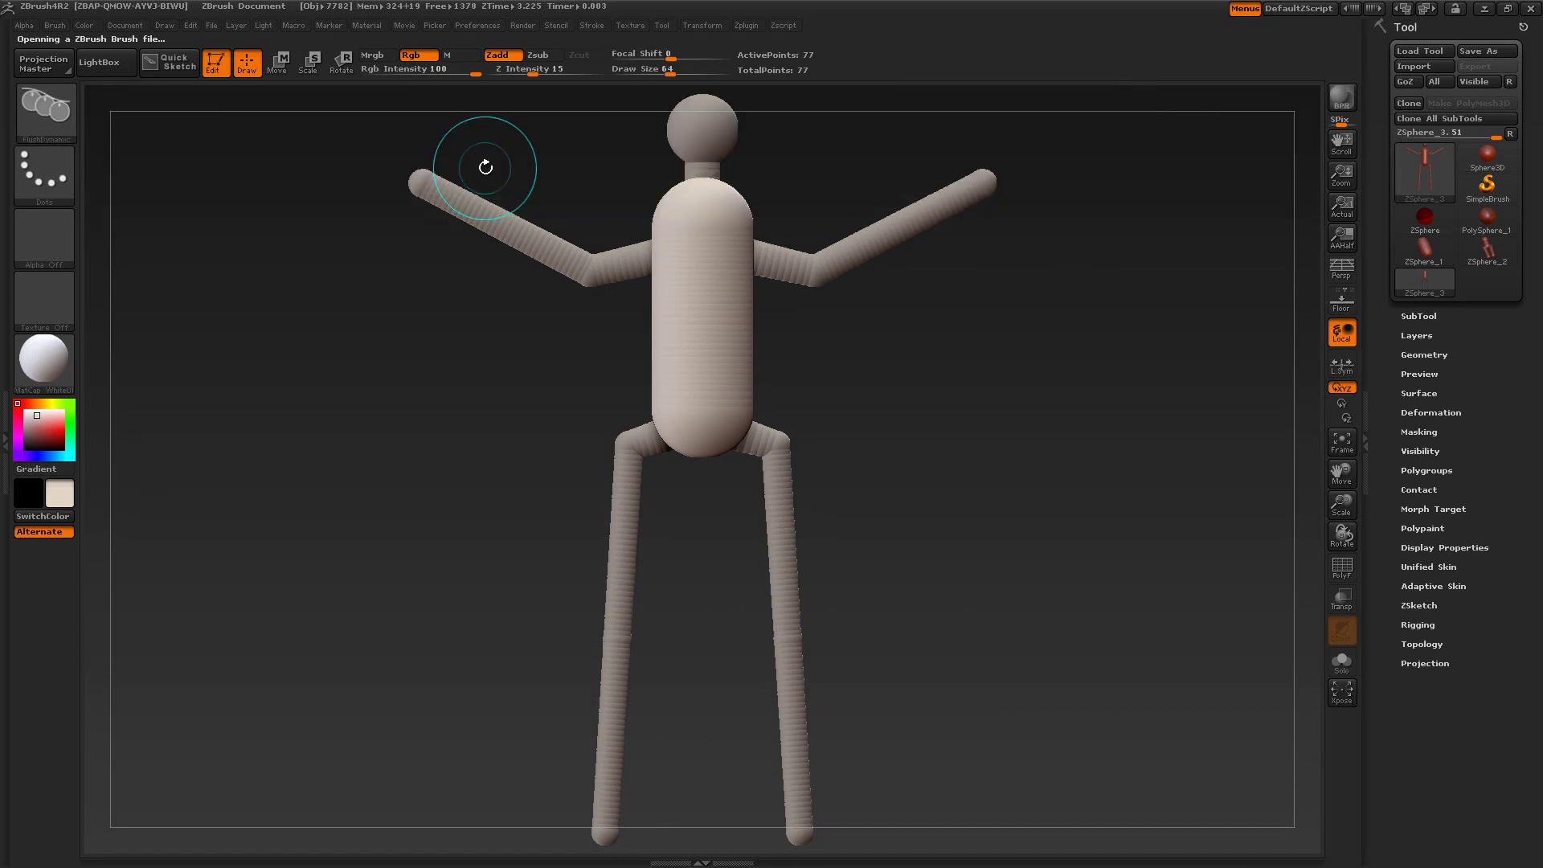
pyautogui.moveTo(477, 382); pyautogui.dragTo(528, 384)
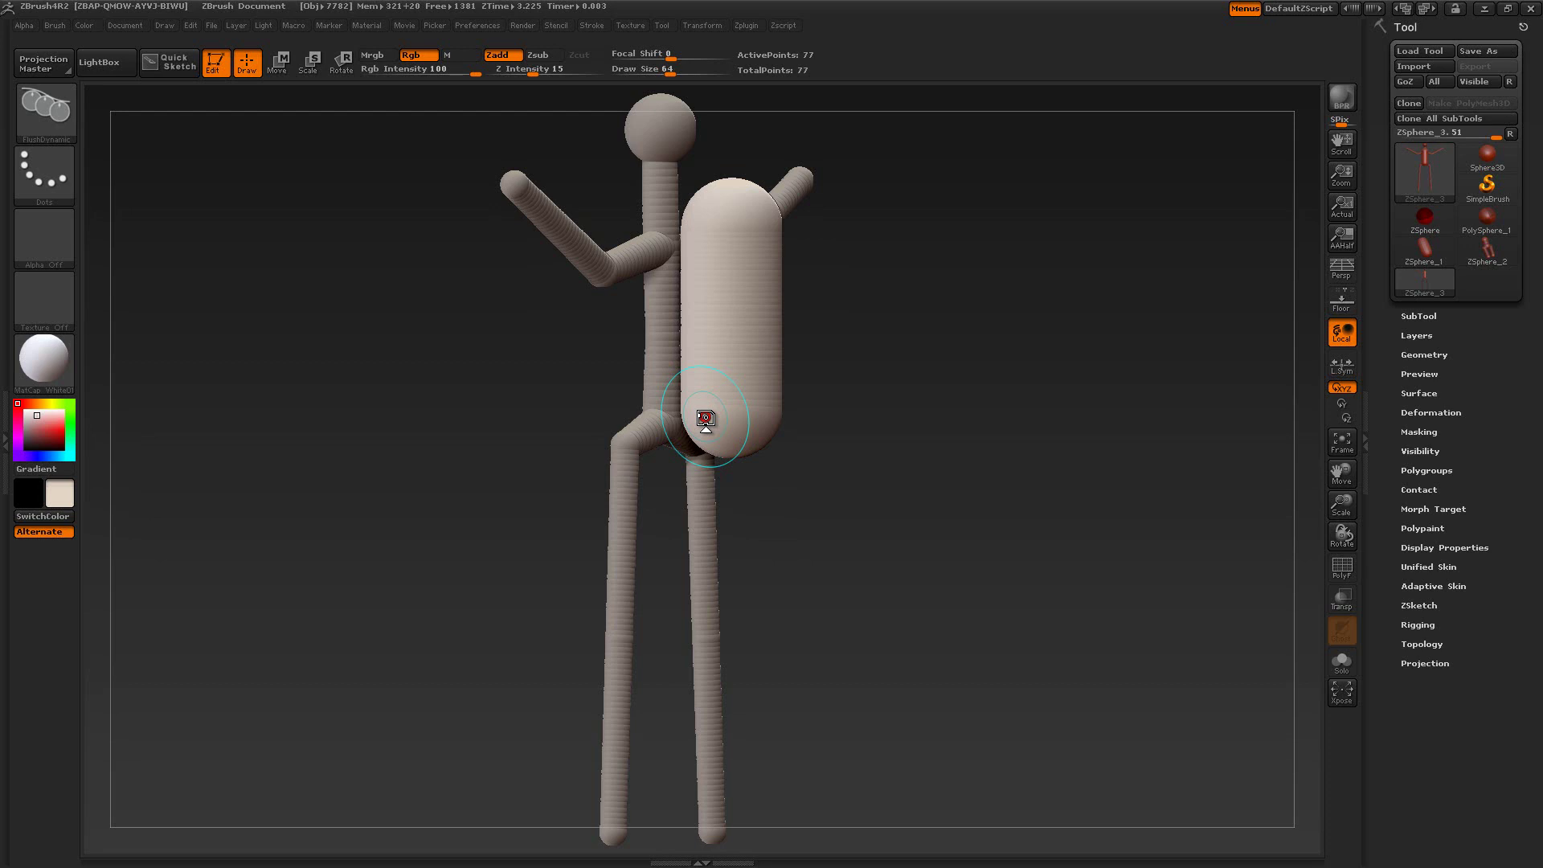
pyautogui.moveTo(981, 420); pyautogui.dragTo(933, 427)
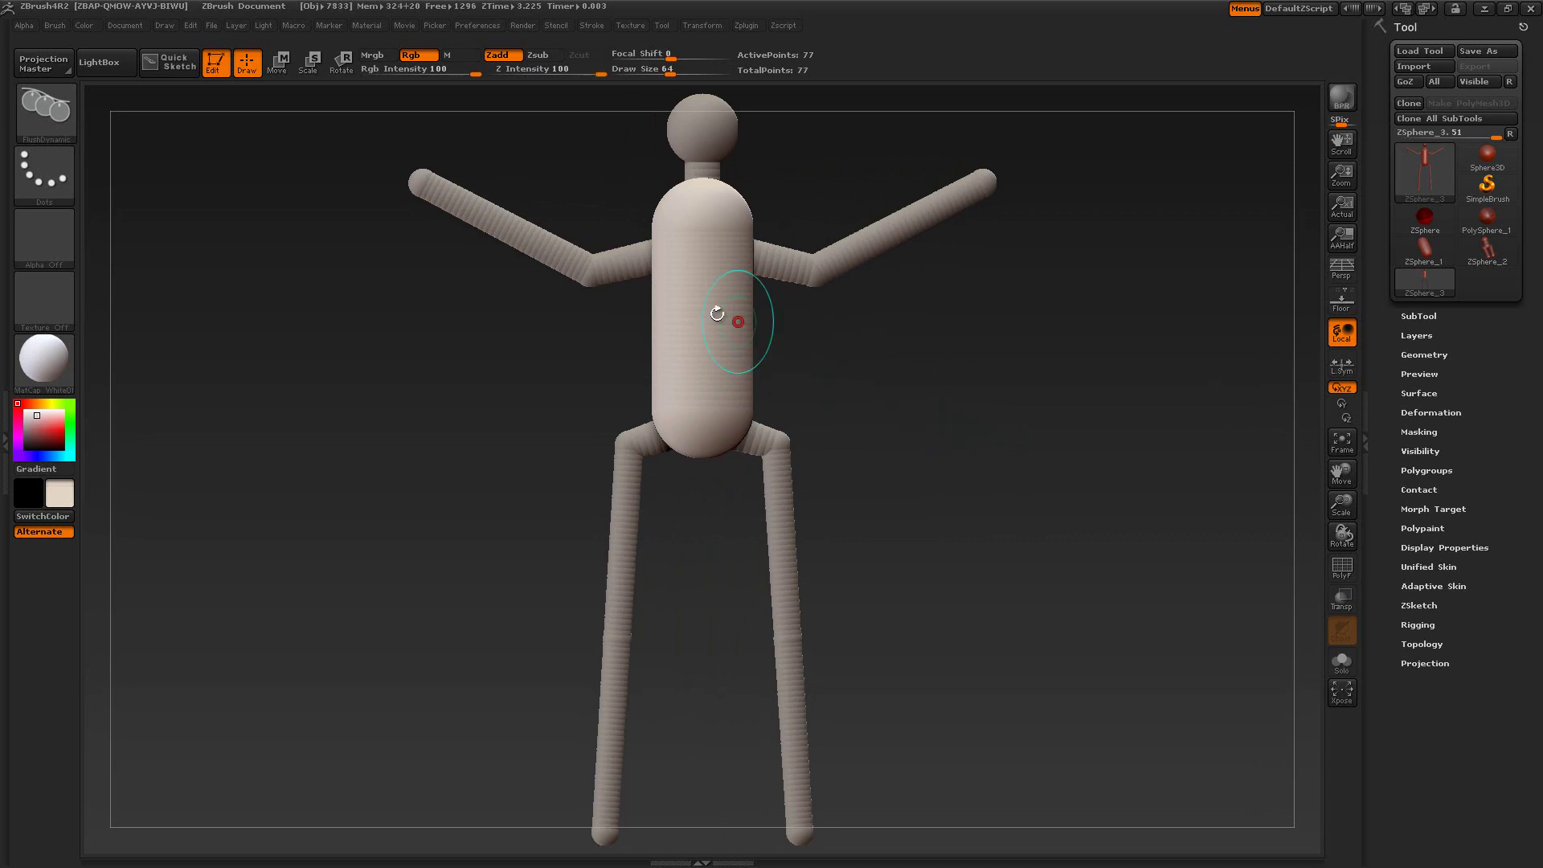
# Load the FlushResize brush and move the middle of the torso stroke sideways to form a bulge.
pyautogui.click(91, 70)
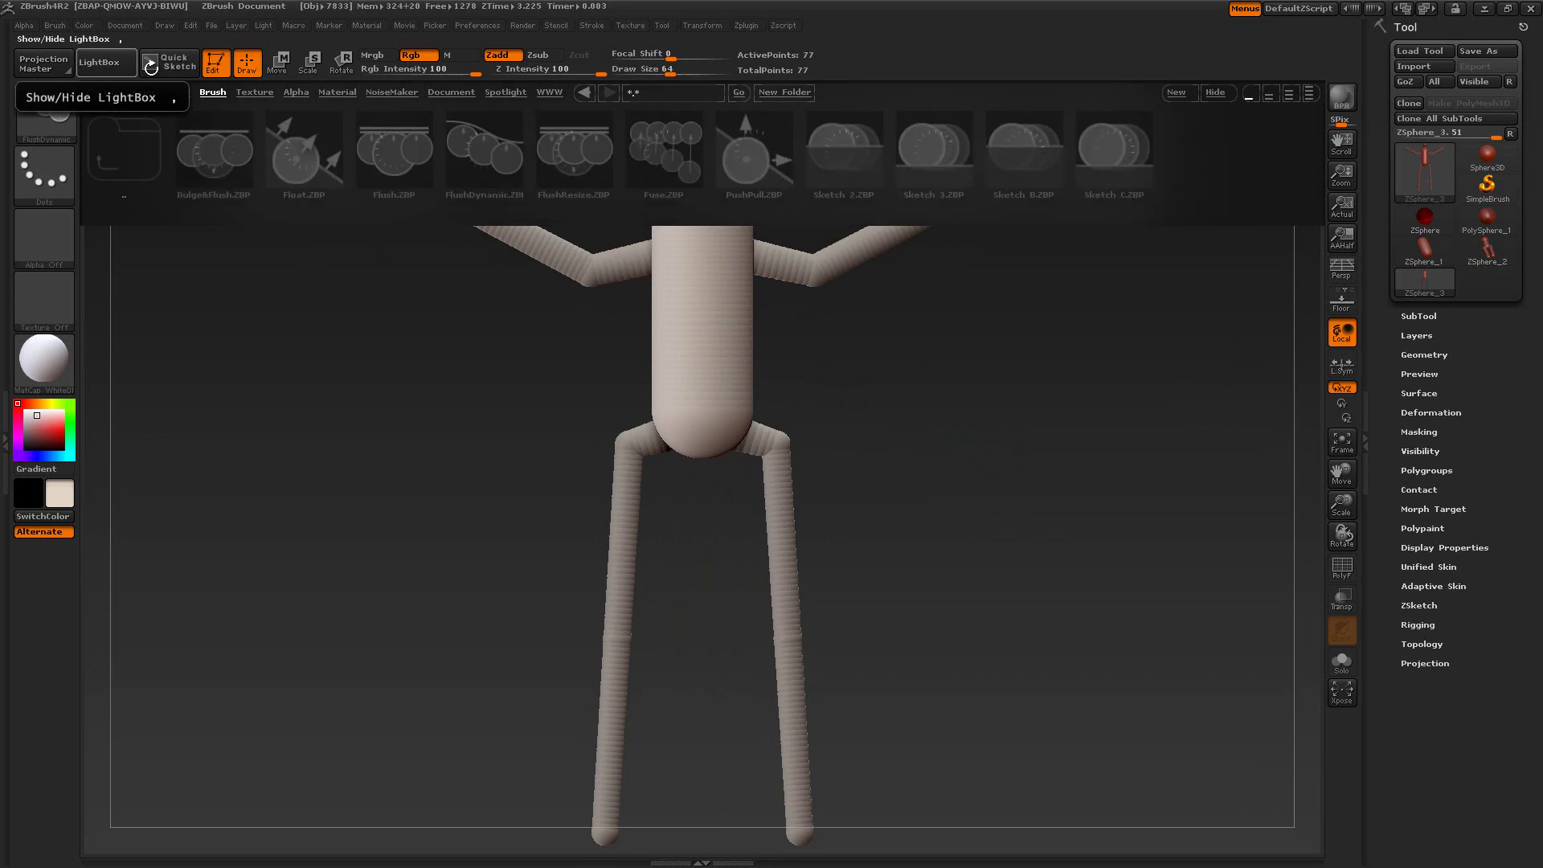
pyautogui.doubleClick(568, 163)
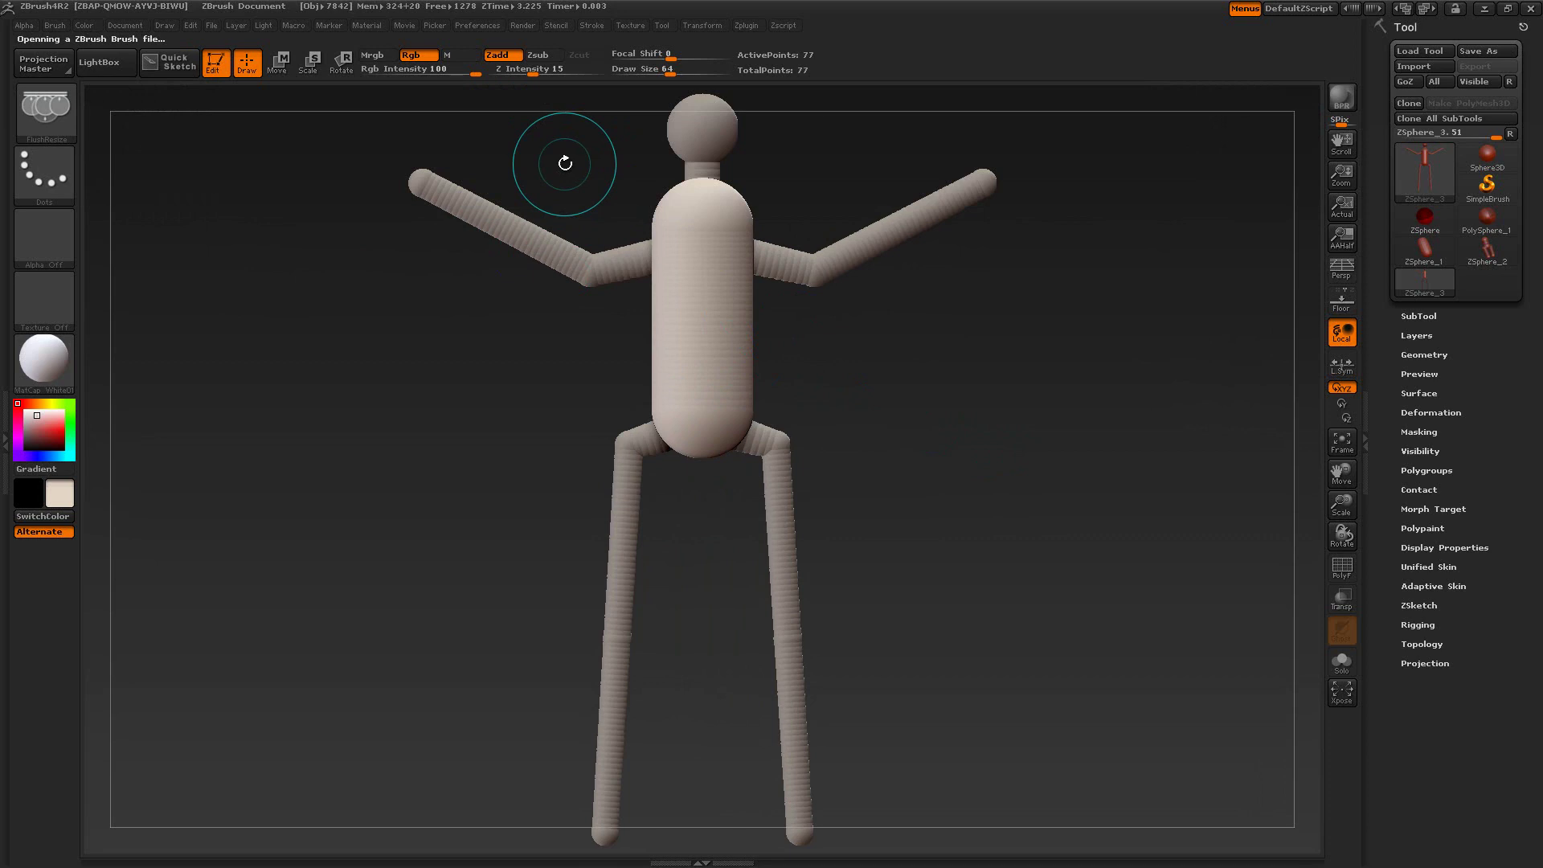
pyautogui.click(282, 66)
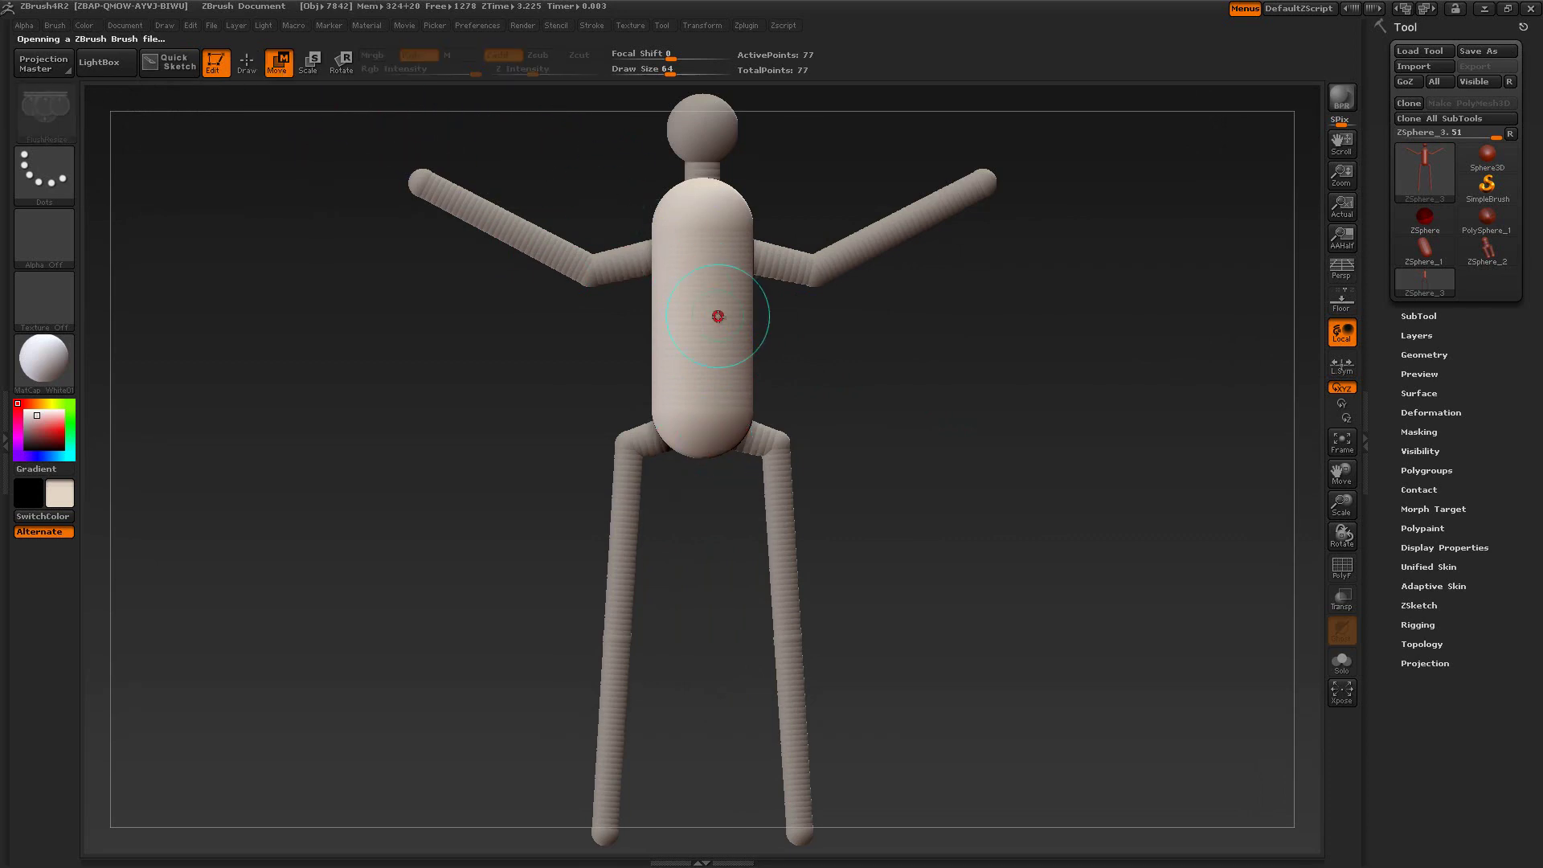
pyautogui.moveTo(725, 327); pyautogui.dragTo(770, 328)
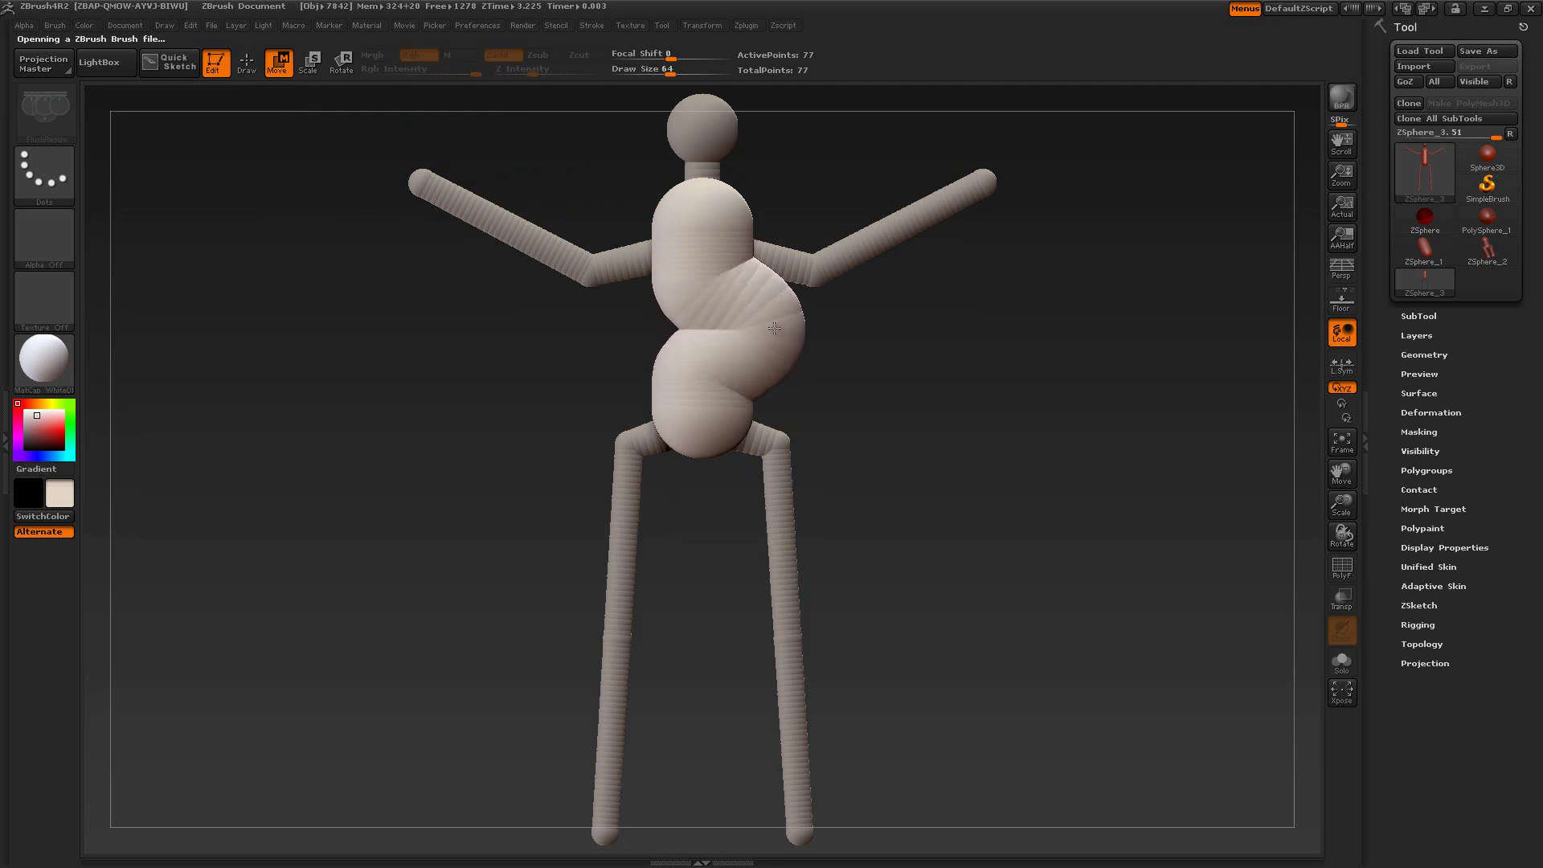
# Scale up the torso stroke's middle bulge and move it forward, away from the armature.
pyautogui.click(310, 62)
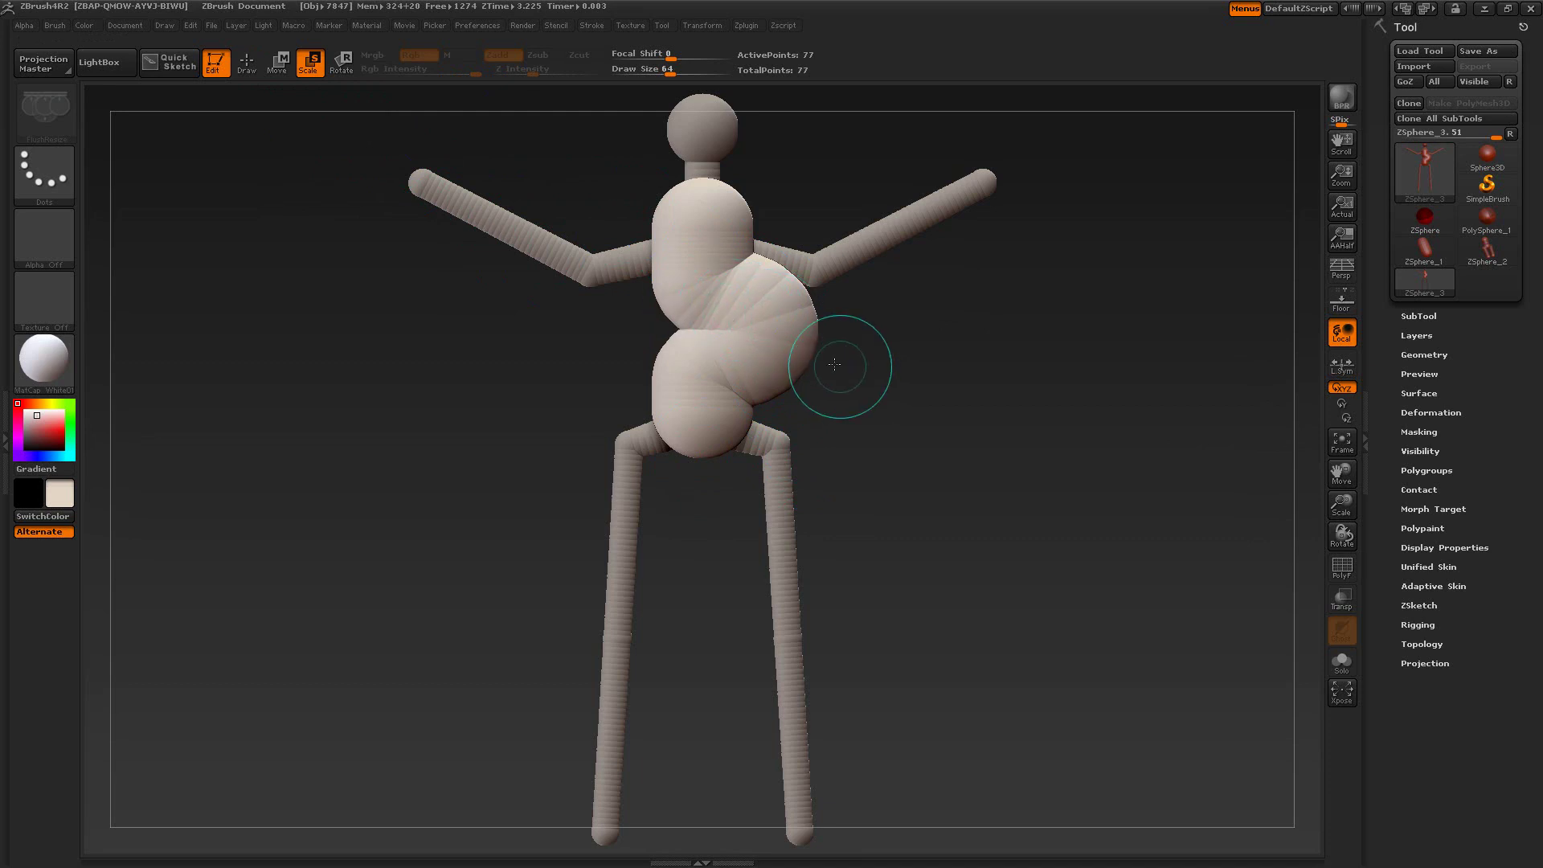
pyautogui.moveTo(930, 442); pyautogui.dragTo(851, 448)
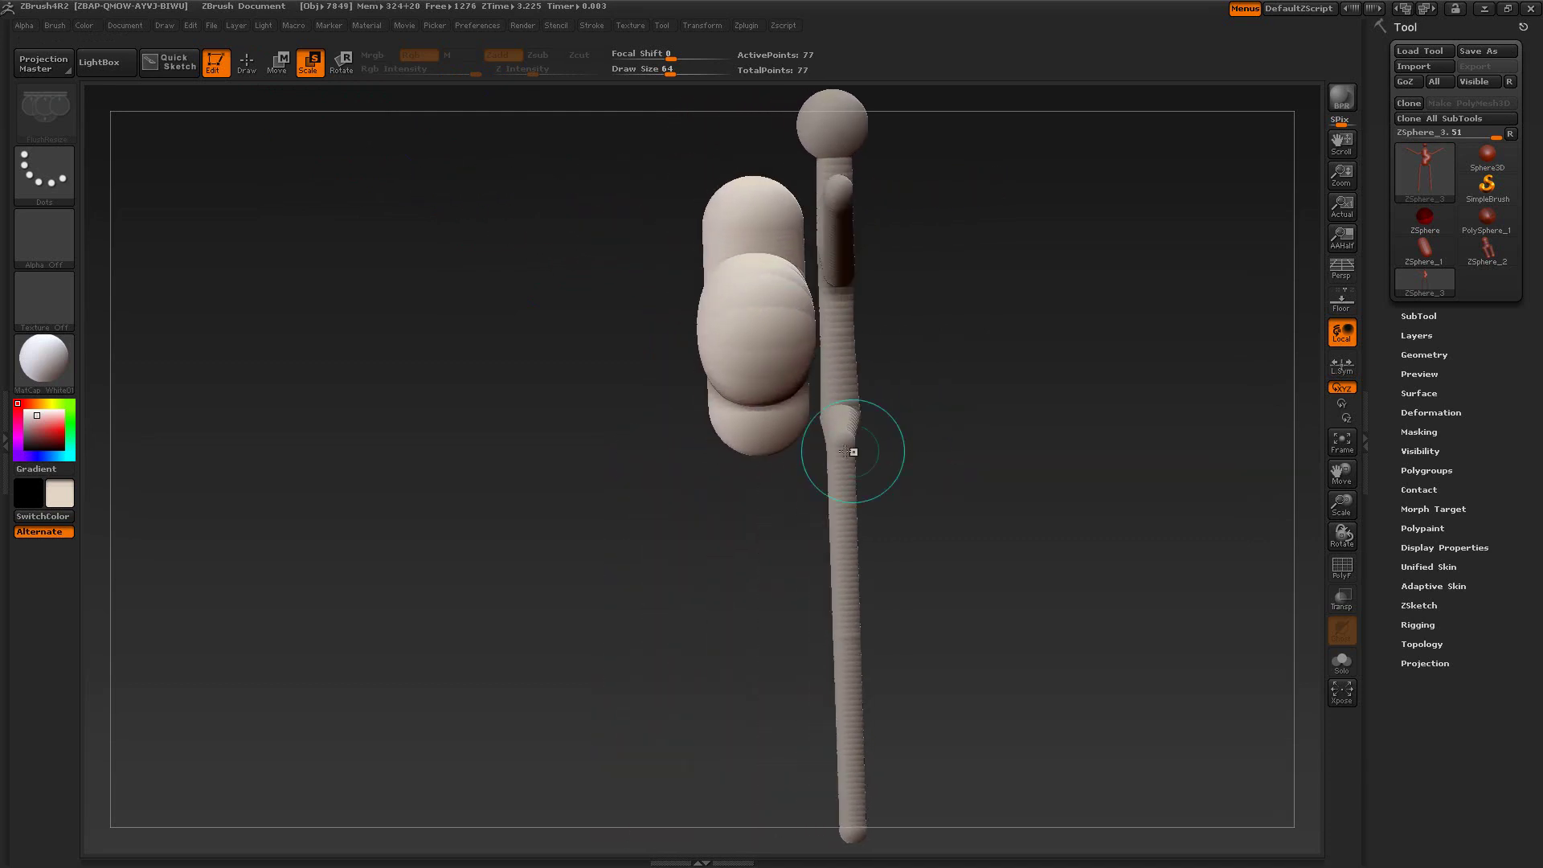
pyautogui.click(279, 64)
pyautogui.moveTo(752, 344); pyautogui.dragTo(738, 346)
pyautogui.moveTo(610, 359); pyautogui.dragTo(677, 358)
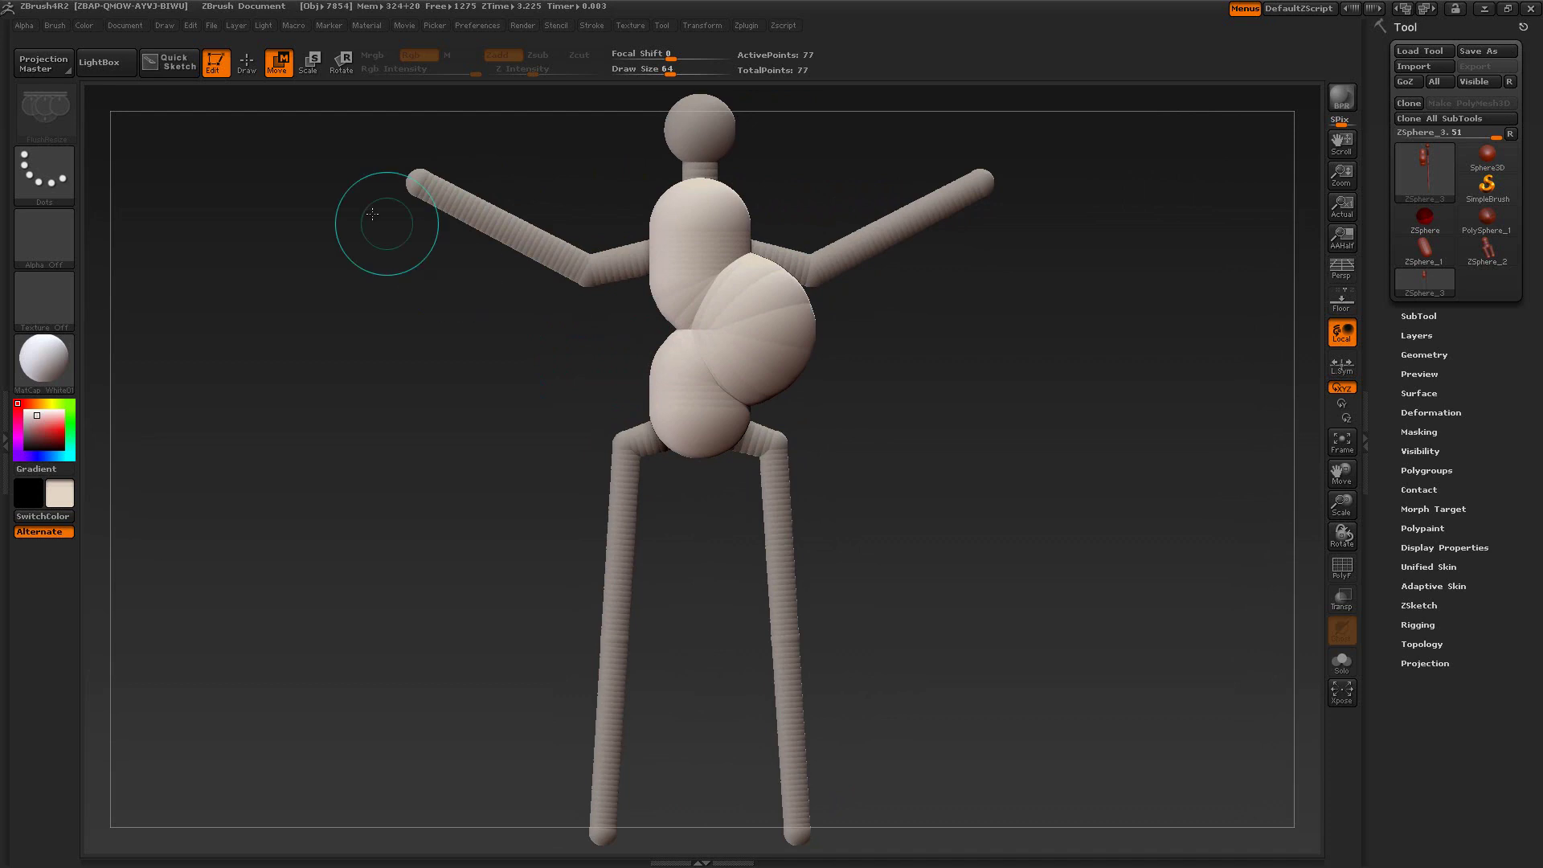
# Brush down the torso stroke with FlushResize to even out its size and depth, and inspect it in profile.
pyautogui.click(245, 66)
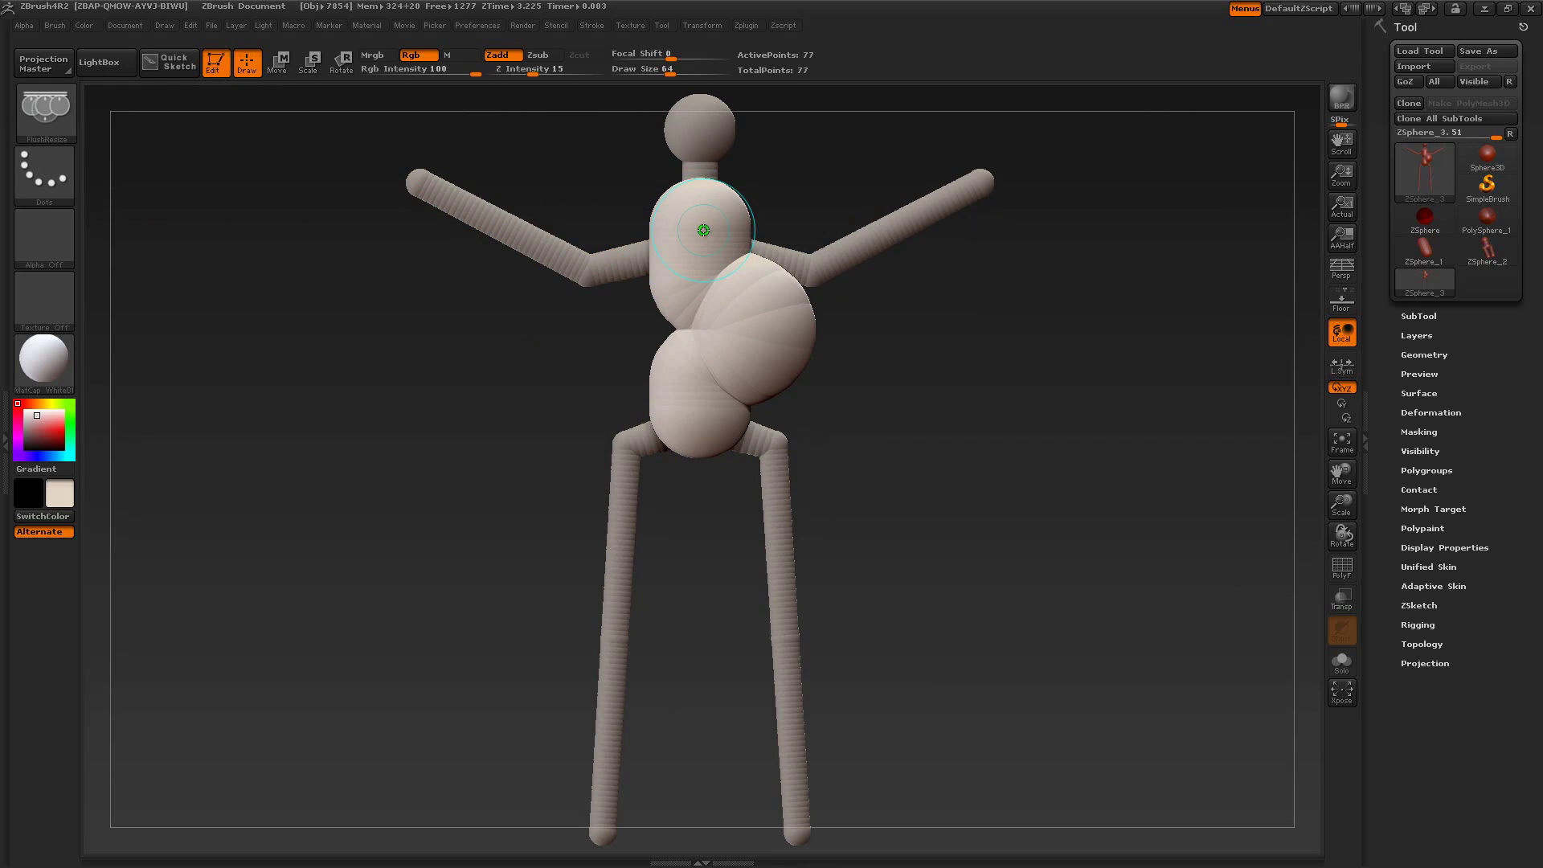
pyautogui.moveTo(704, 223)
pyautogui.mouseDown()
pyautogui.moveTo(709, 273)
pyautogui.moveTo(760, 333)
pyautogui.moveTo(699, 399)
pyautogui.mouseUp()
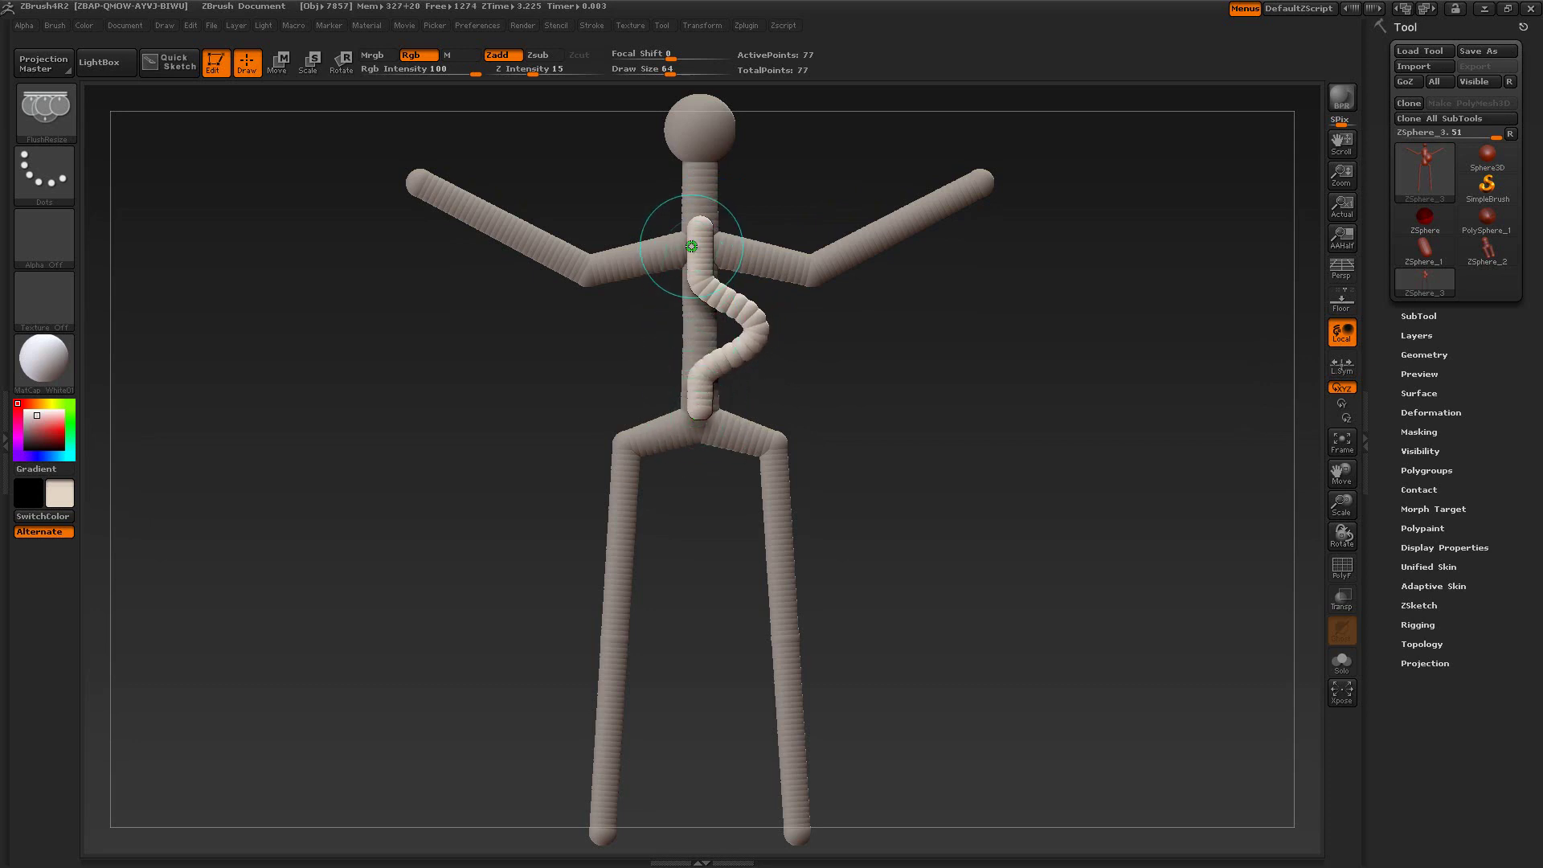
pyautogui.moveTo(485, 396); pyautogui.dragTo(595, 402)
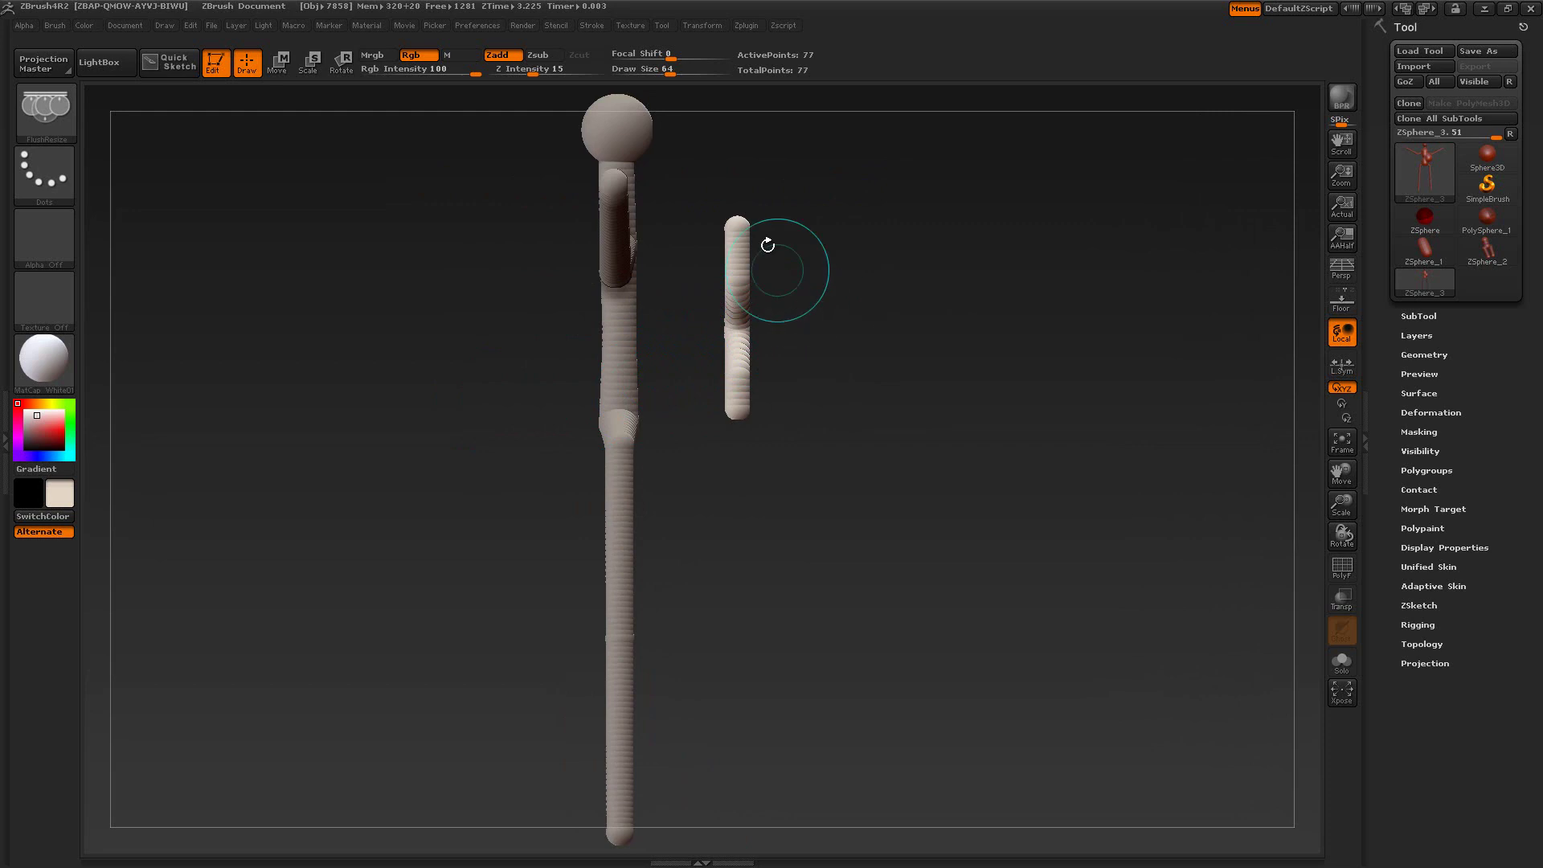
pyautogui.moveTo(985, 420); pyautogui.dragTo(779, 300)
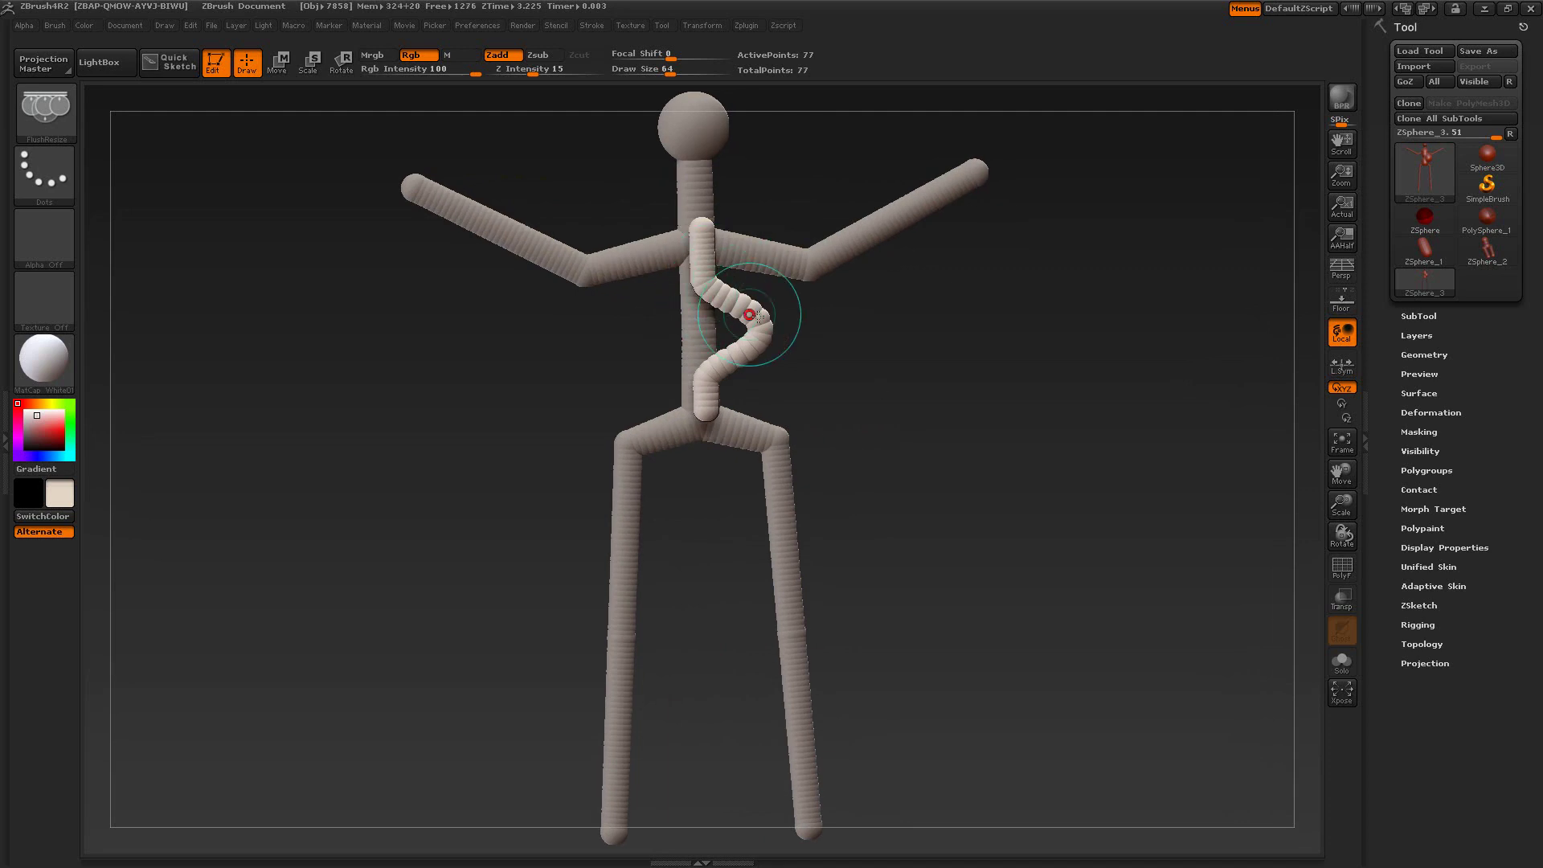
# Brush down the bulged torso stroke with FlushResize in side view to straighten it, and inspect it from the front.
pyautogui.moveTo(981, 402); pyautogui.dragTo(888, 418)
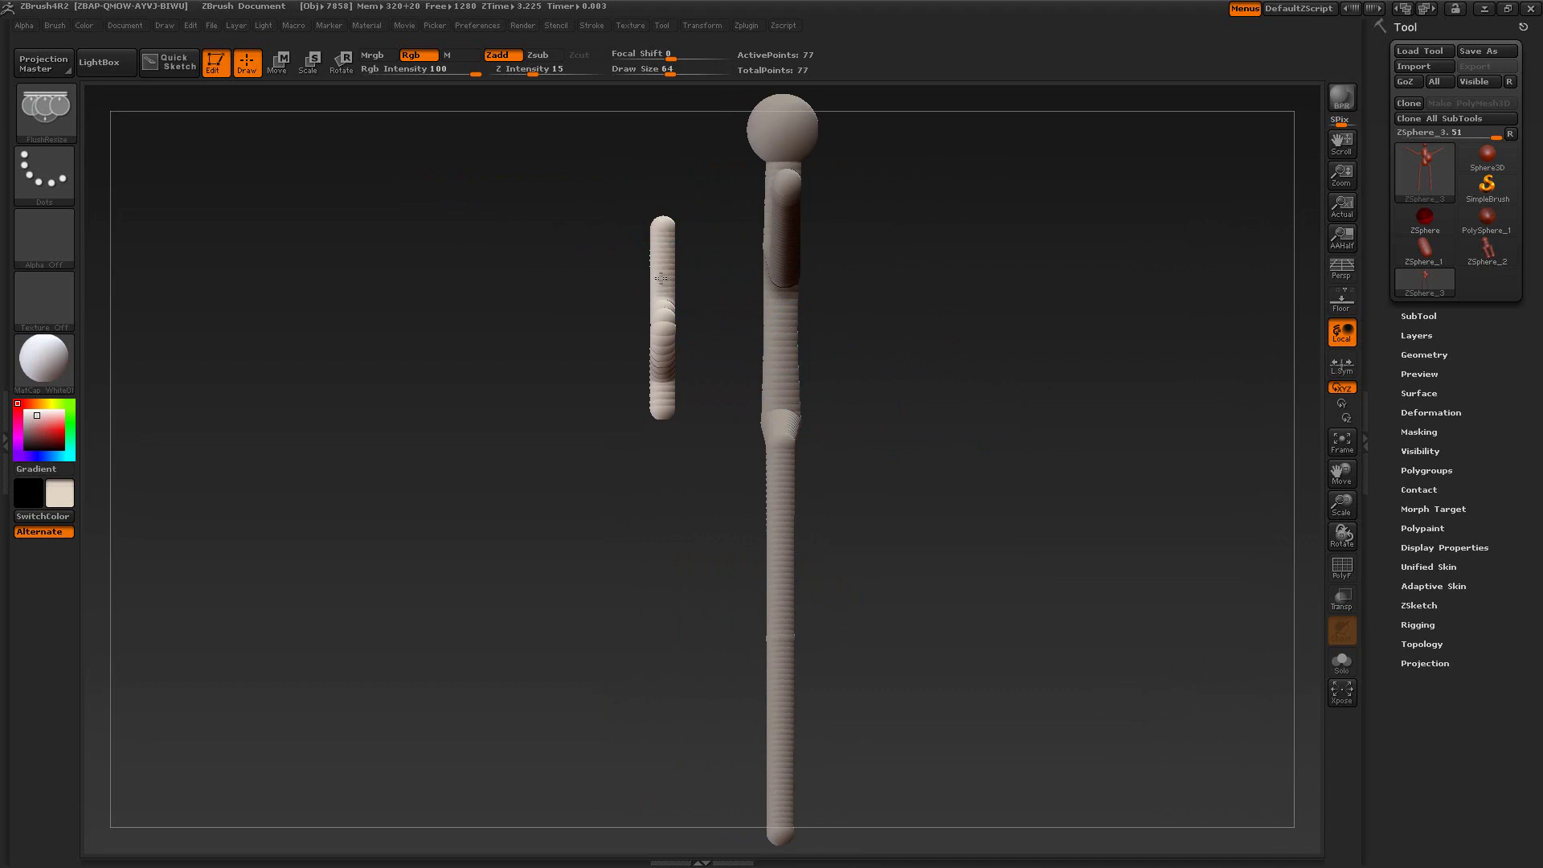
pyautogui.moveTo(663, 307); pyautogui.dragTo(664, 328)
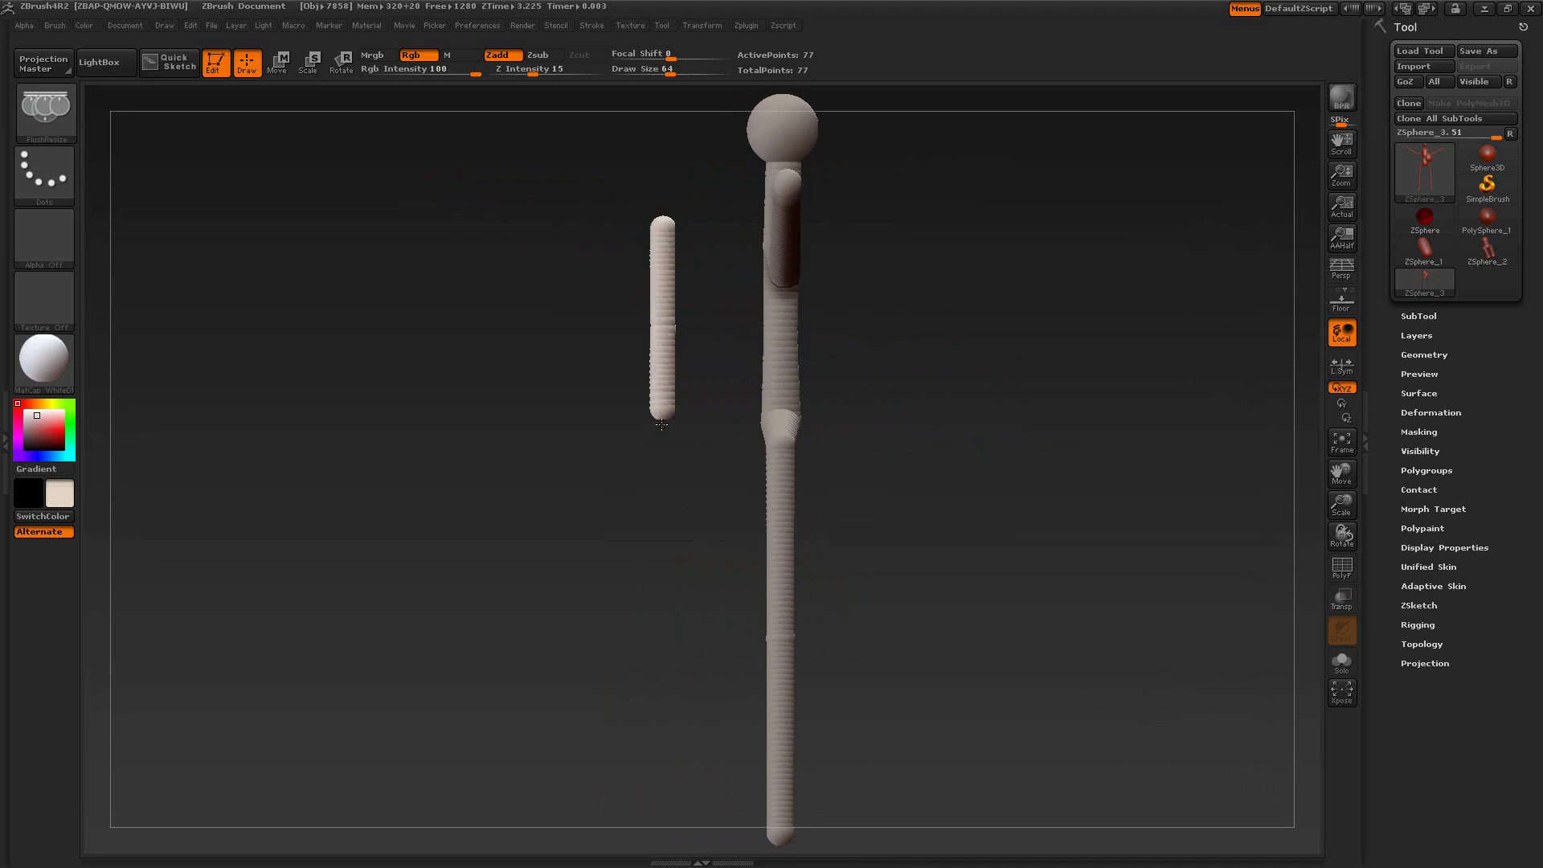
pyautogui.moveTo(515, 354)
pyautogui.mouseDown()
pyautogui.moveTo(616, 359)
pyautogui.moveTo(517, 345)
pyautogui.moveTo(579, 341)
pyautogui.mouseUp()
# Undo the FlushResize strokes and bulge edits to restore the thick, straight torso stroke.
pyautogui.press('ctrl')
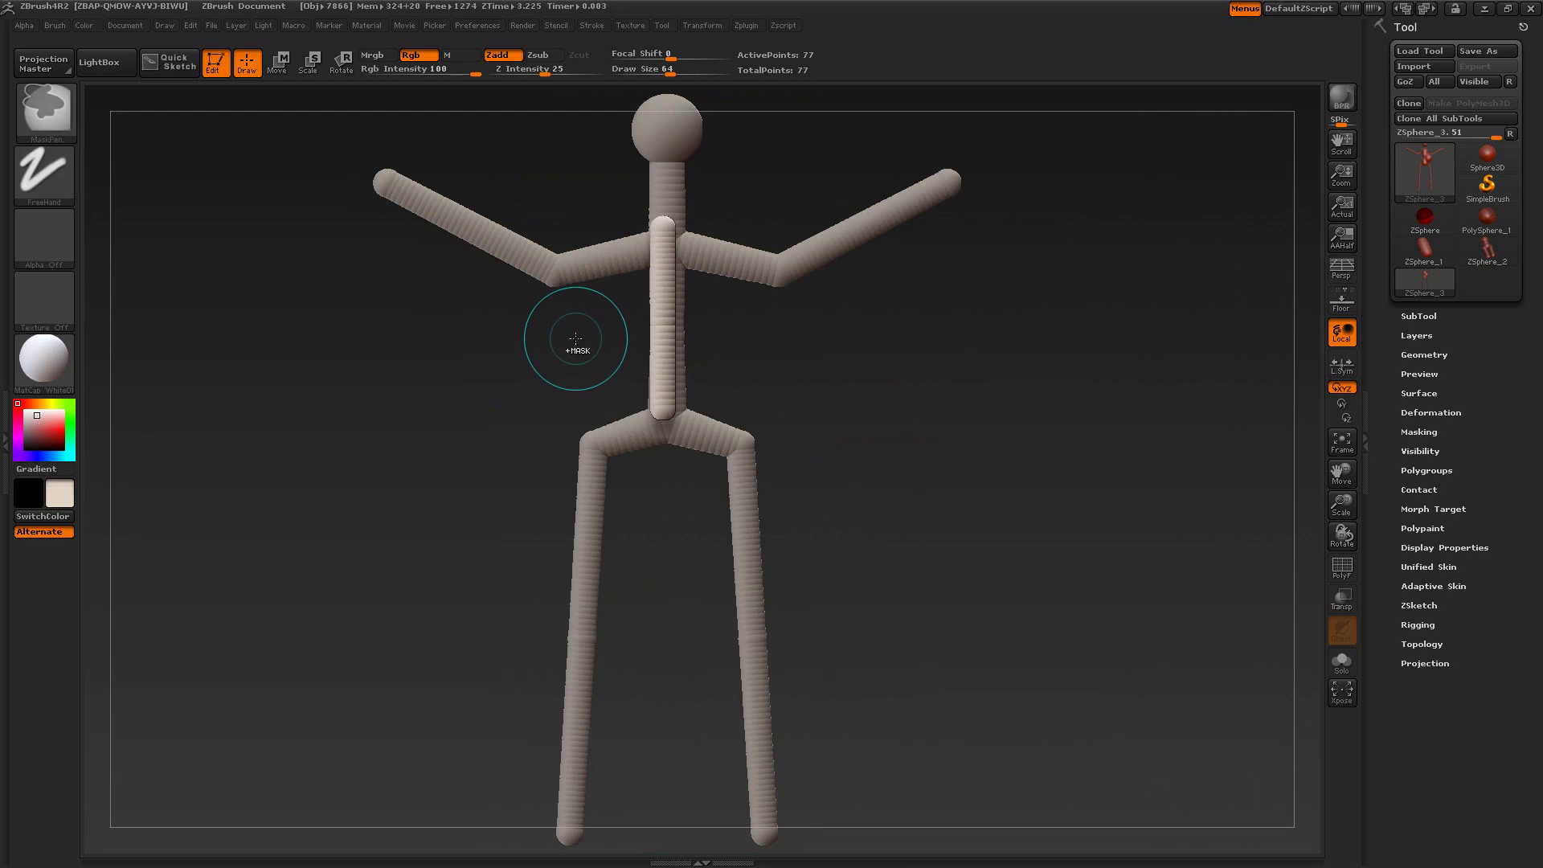
pyautogui.hotkey('ctrl', 'z')
pyautogui.hotkey('ctrl', 'z')
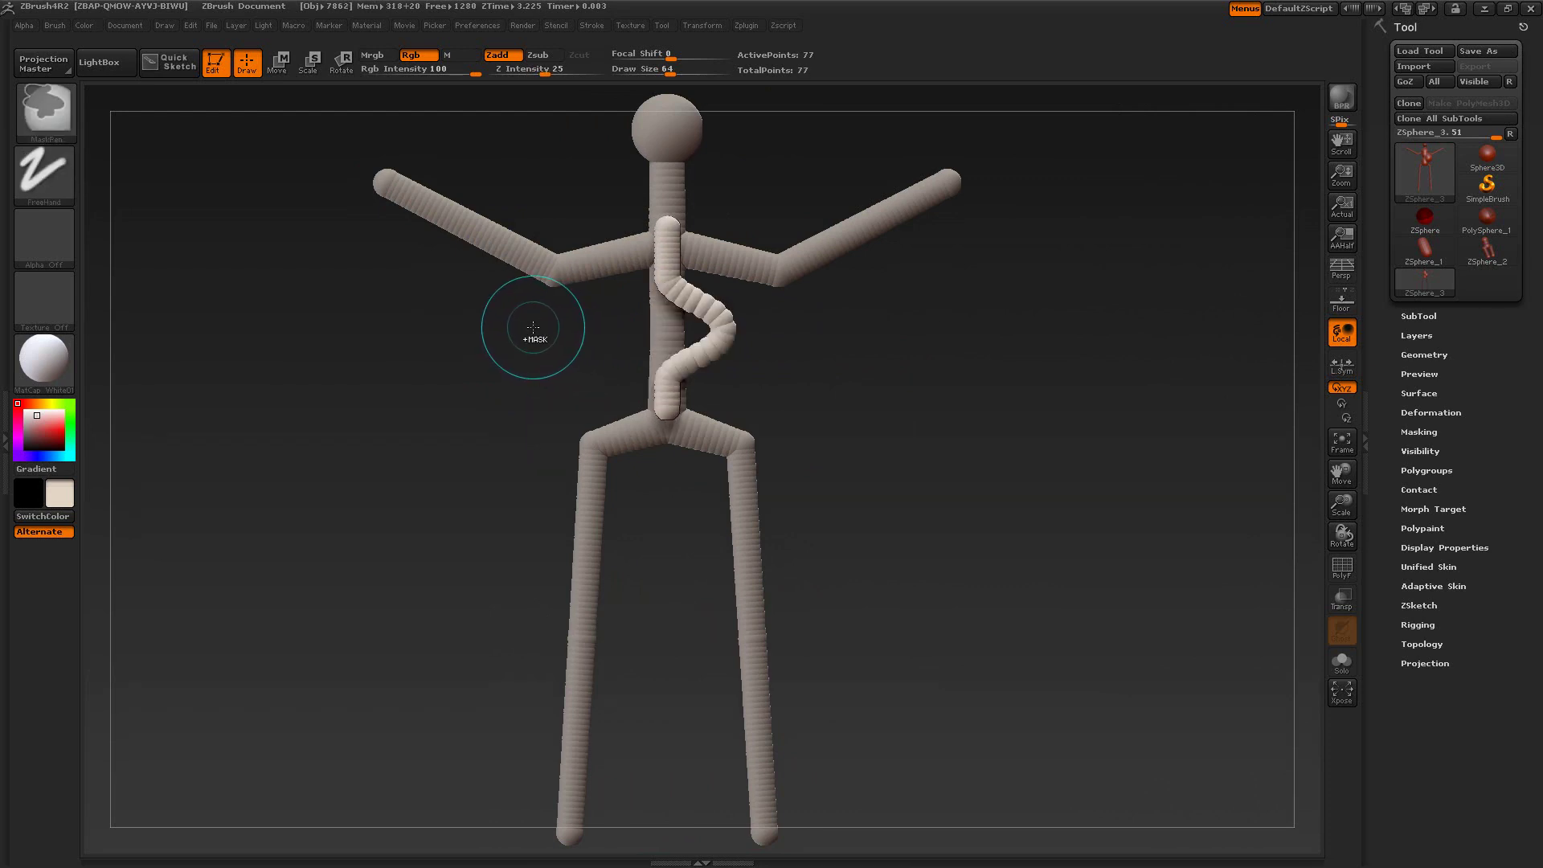
pyautogui.hotkey('ctrl', 'z')
pyautogui.hotkey('ctrl', 'z')
pyautogui.hotkey('ctrl', 'z')
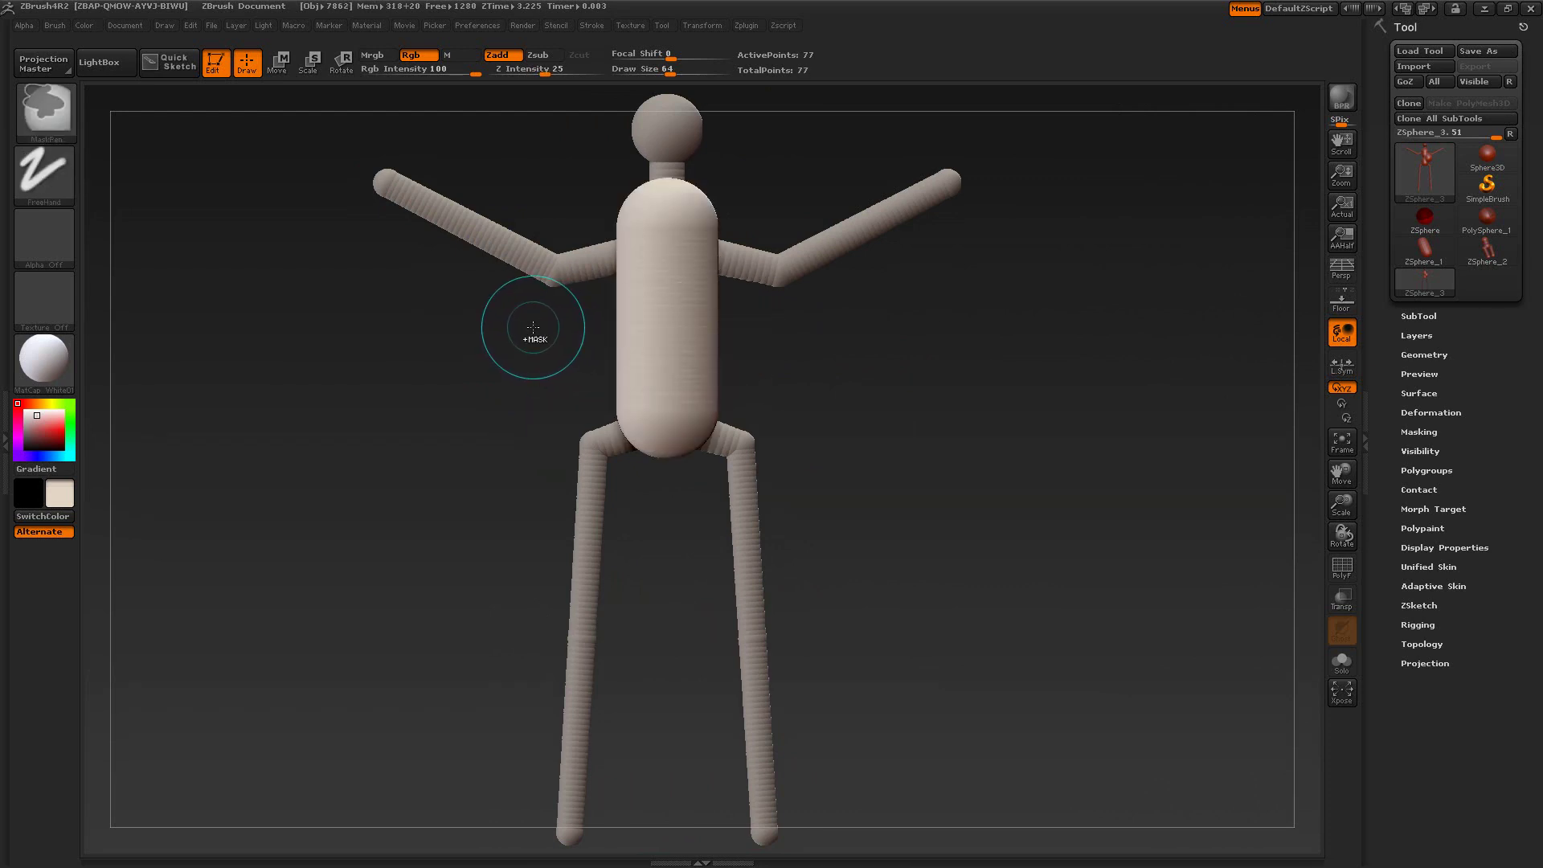
# Select the Bulge brush and inflate the torso stroke, raising Z Intensity to 100 for a stronger pass.
pyautogui.click(43, 112)
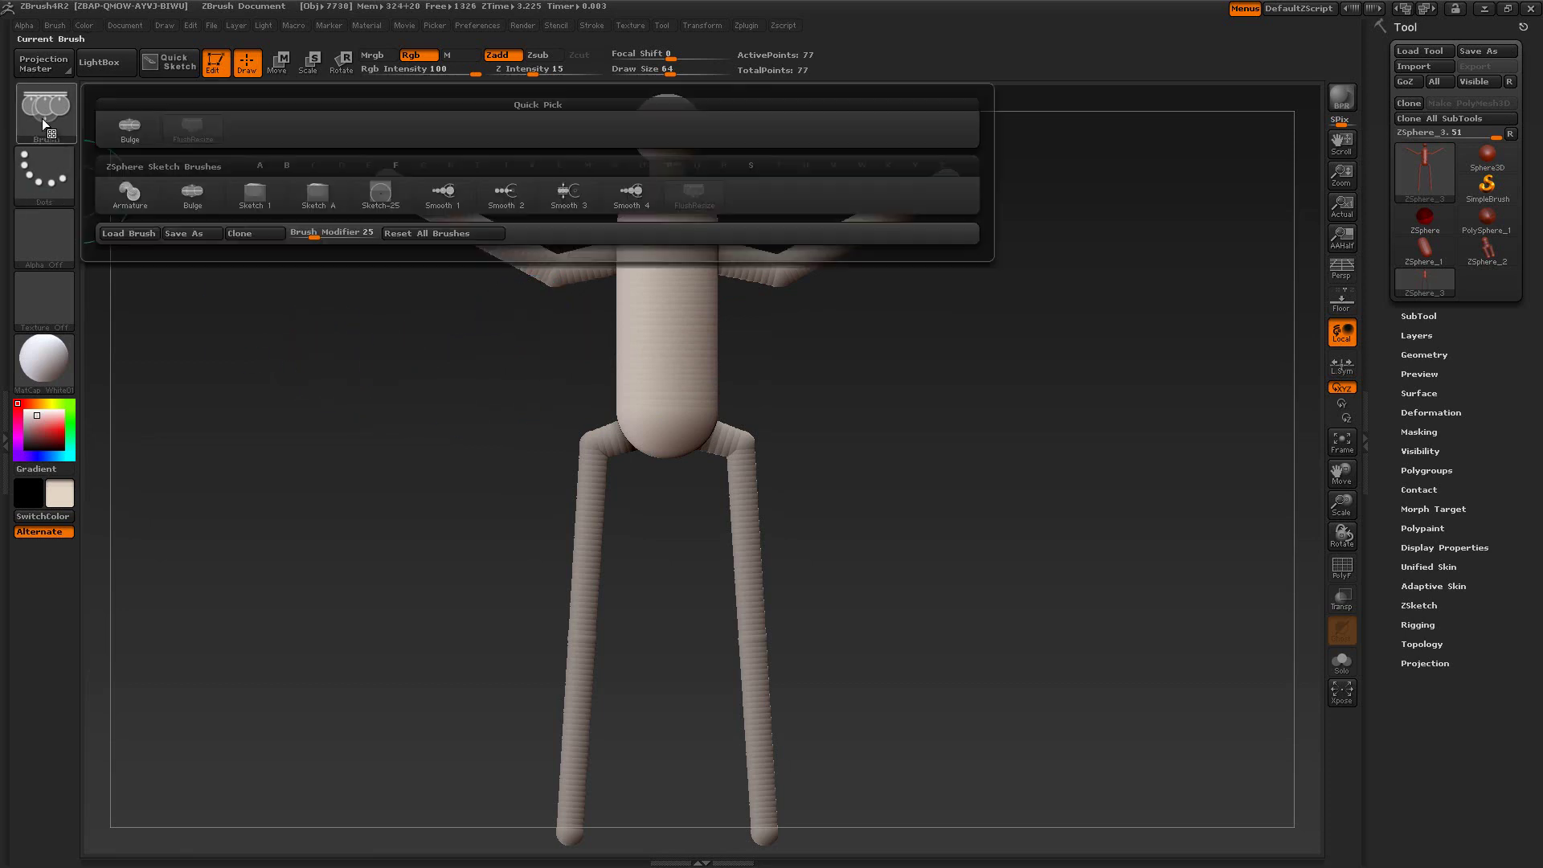
pyautogui.click(195, 192)
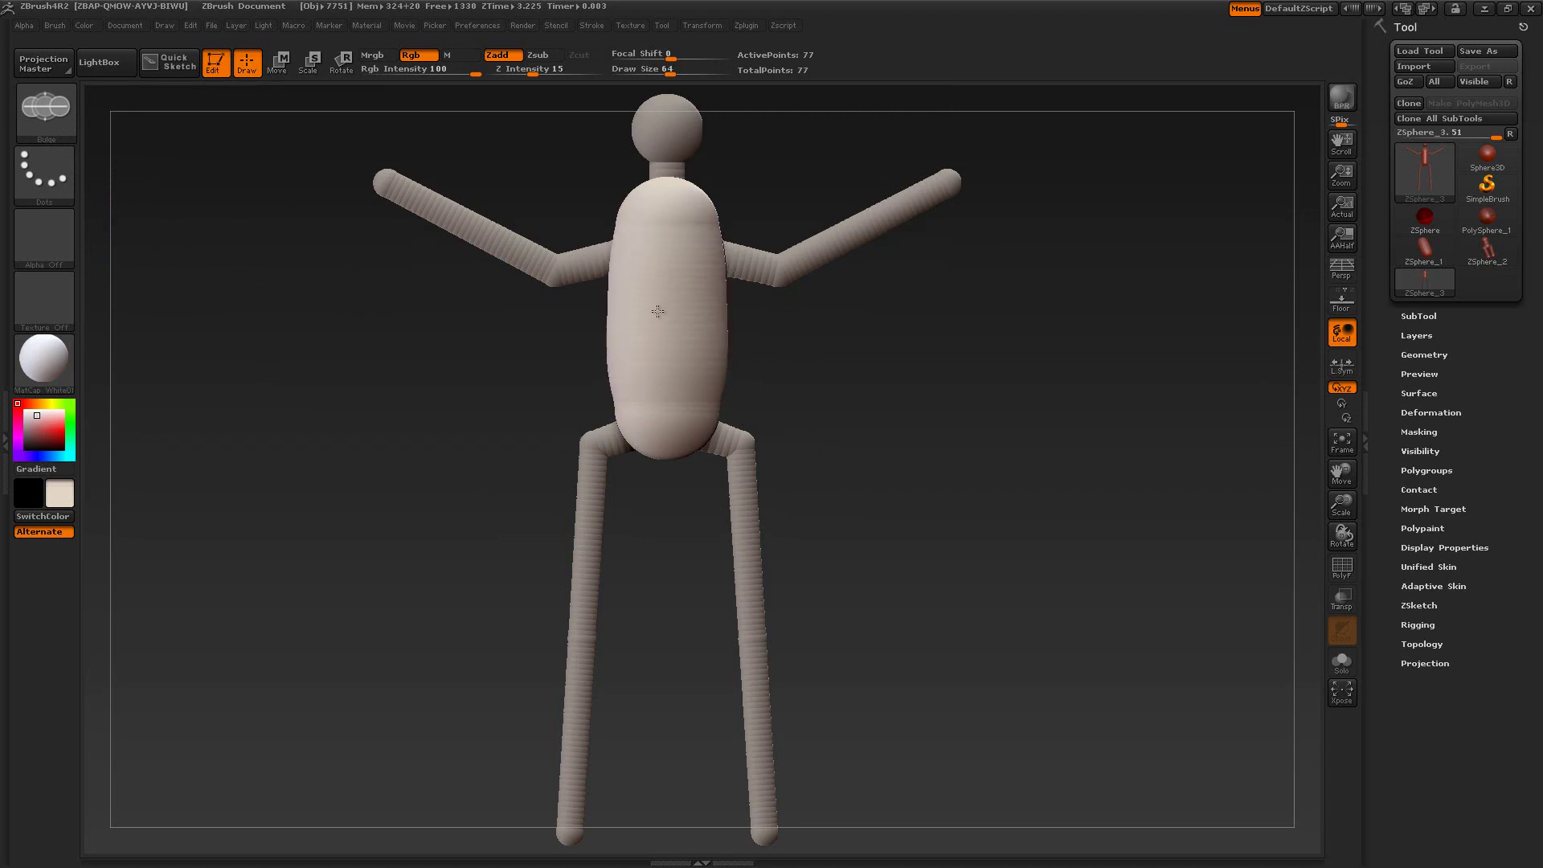
pyautogui.moveTo(534, 71); pyautogui.dragTo(607, 73)
pyautogui.moveTo(672, 300)
pyautogui.mouseDown()
pyautogui.moveTo(673, 315)
pyautogui.moveTo(662, 287)
pyautogui.mouseUp()
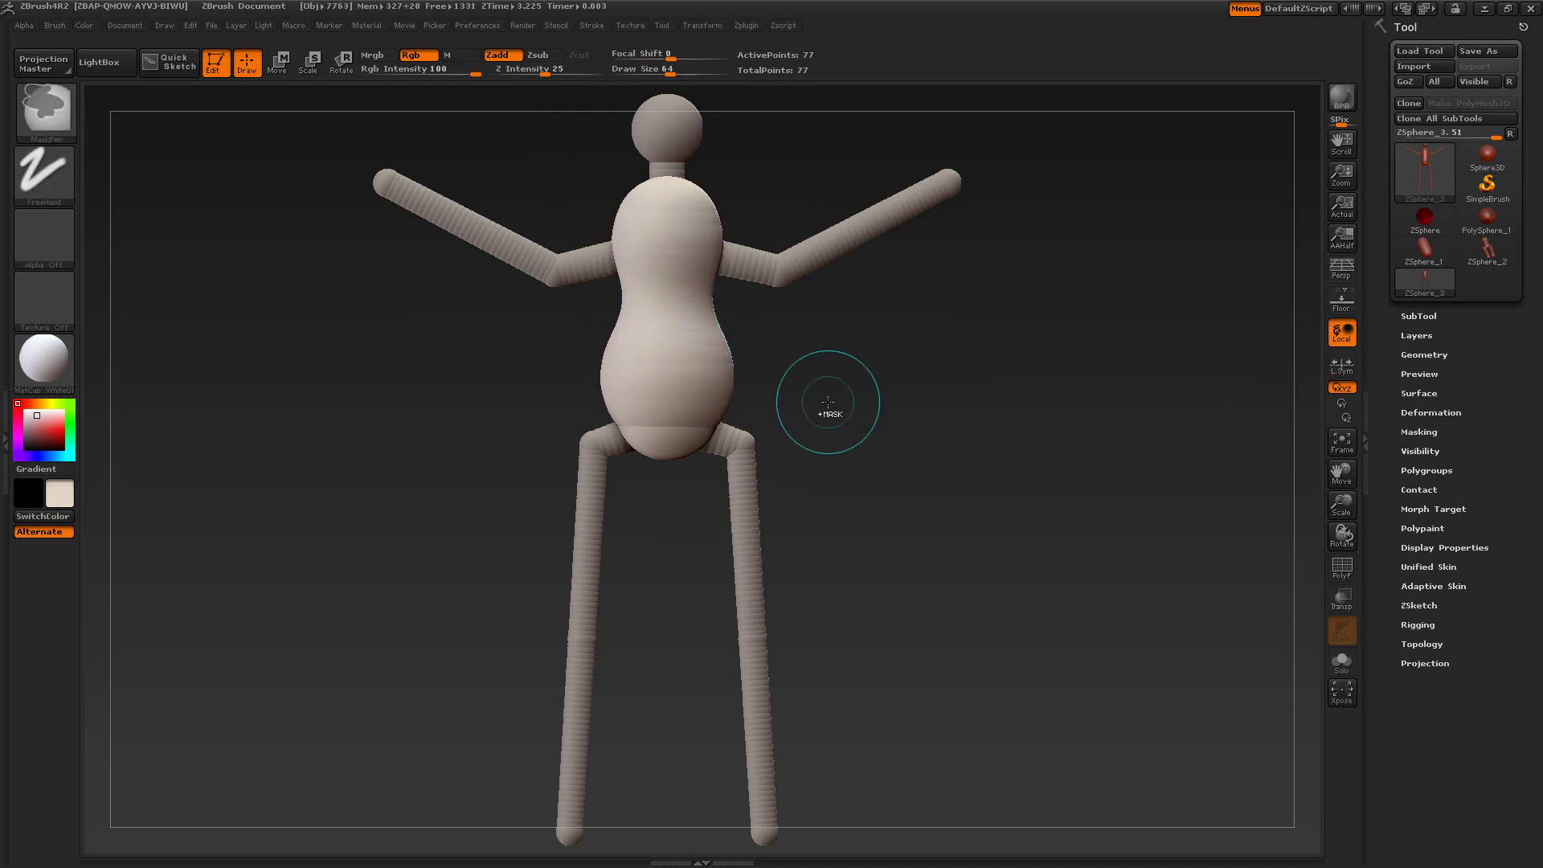
# Undo the Bulge strokes on the torso, stepping back and forth through the history to compare them.
pyautogui.hotkey('ctrl', 'z')
pyautogui.hotkey('ctrl', 'z')
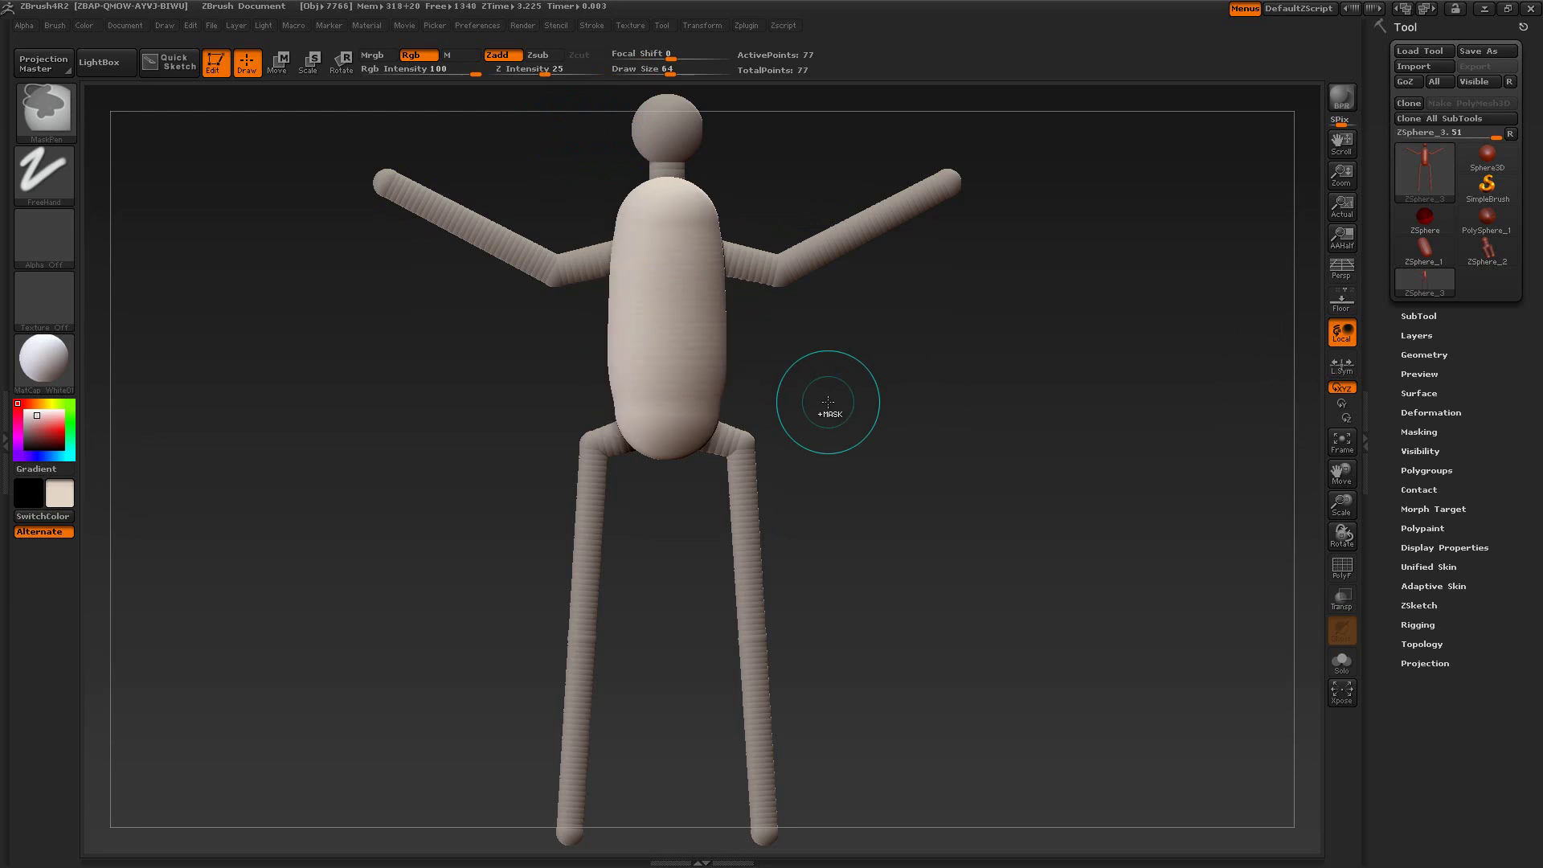
pyautogui.hotkey('ctrl', 'shift', 'z')
pyautogui.hotkey('ctrl', 'z')
pyautogui.hotkey('ctrl', 'z')
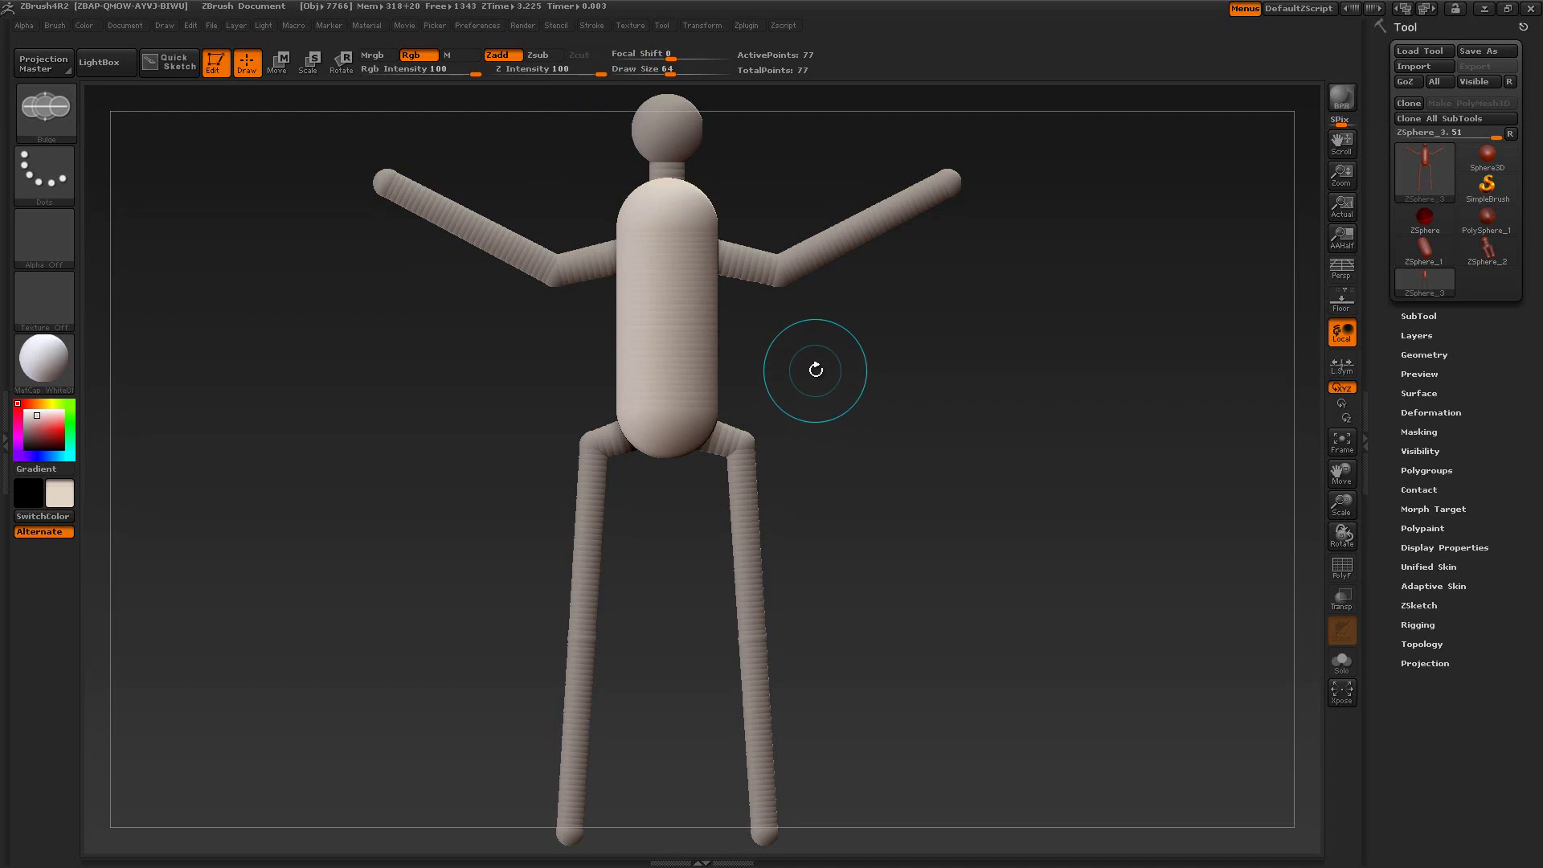
# Load the Bulge&Flush brush, brush down the torso stroke with it, and inspect the effect in side view.
pyautogui.keyDown('alt'); pyautogui.moveTo(815, 369); pyautogui.dragTo(855, 355); pyautogui.keyUp('alt')
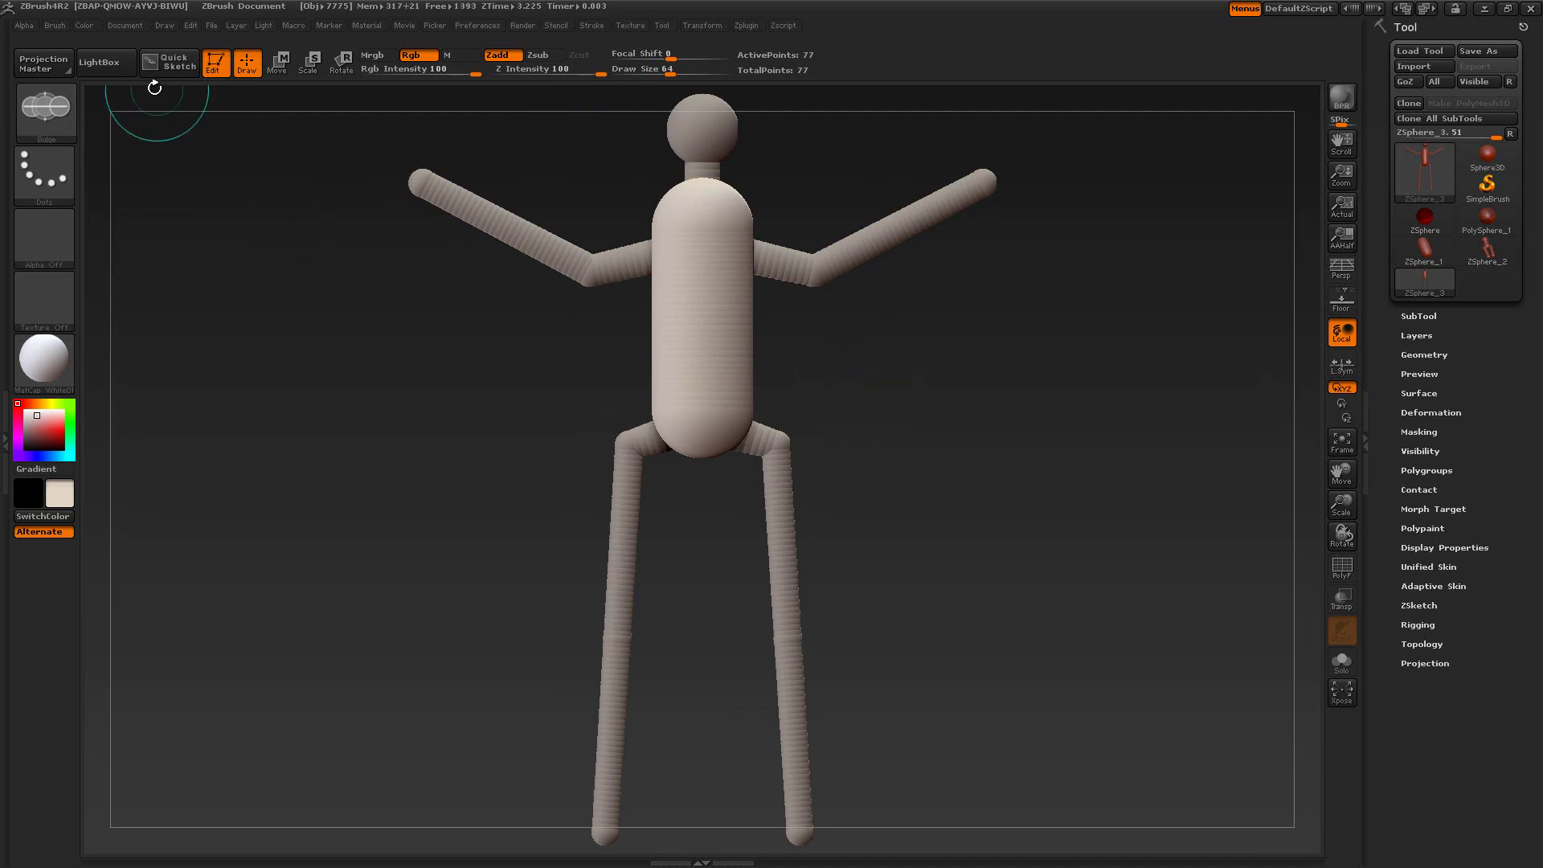
pyautogui.click(113, 60)
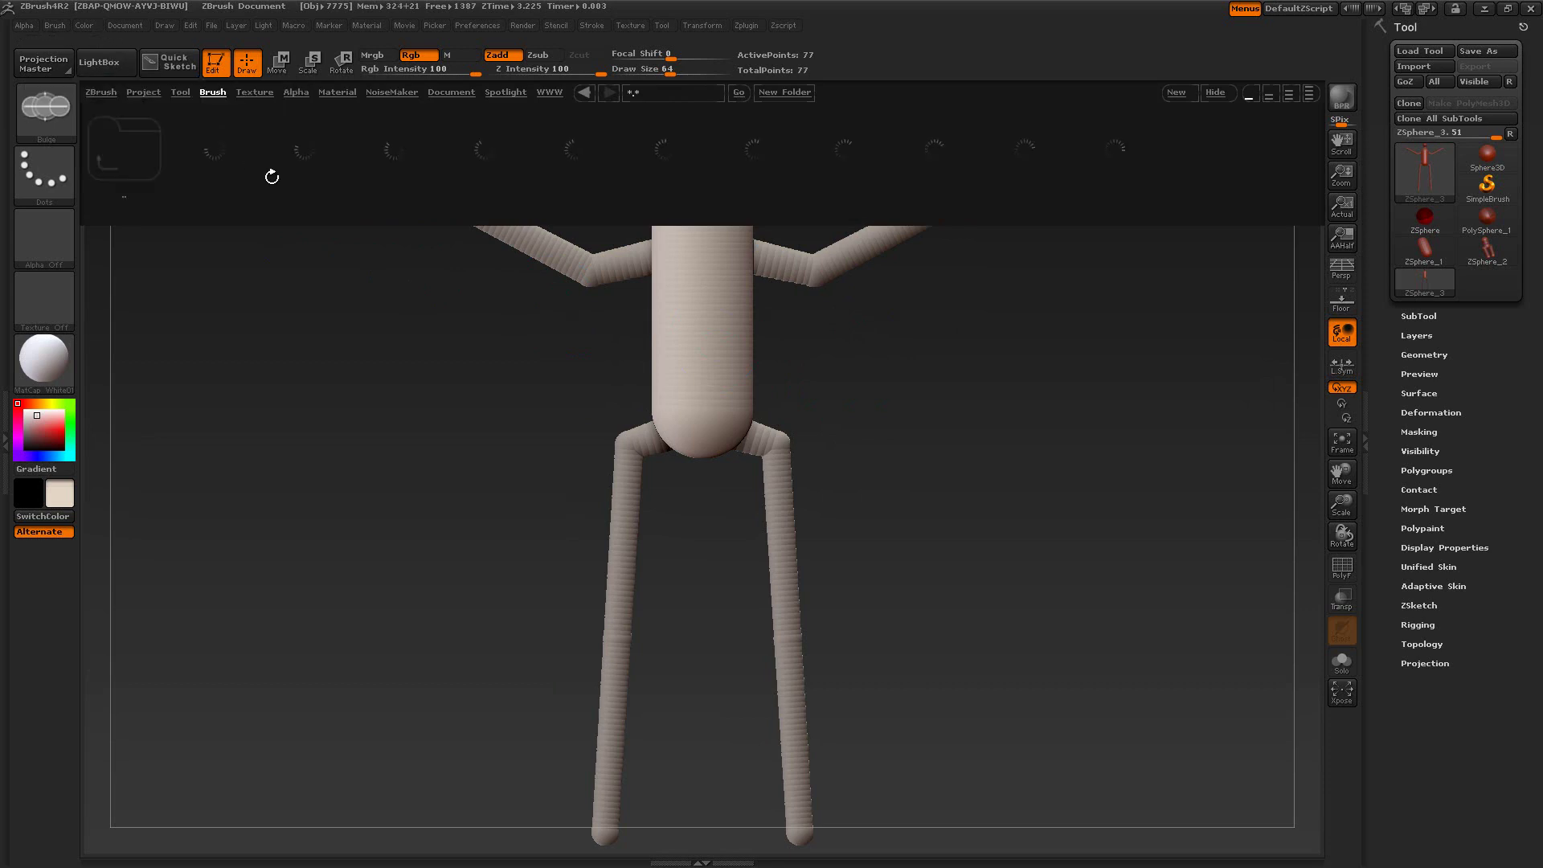
pyautogui.doubleClick(213, 150)
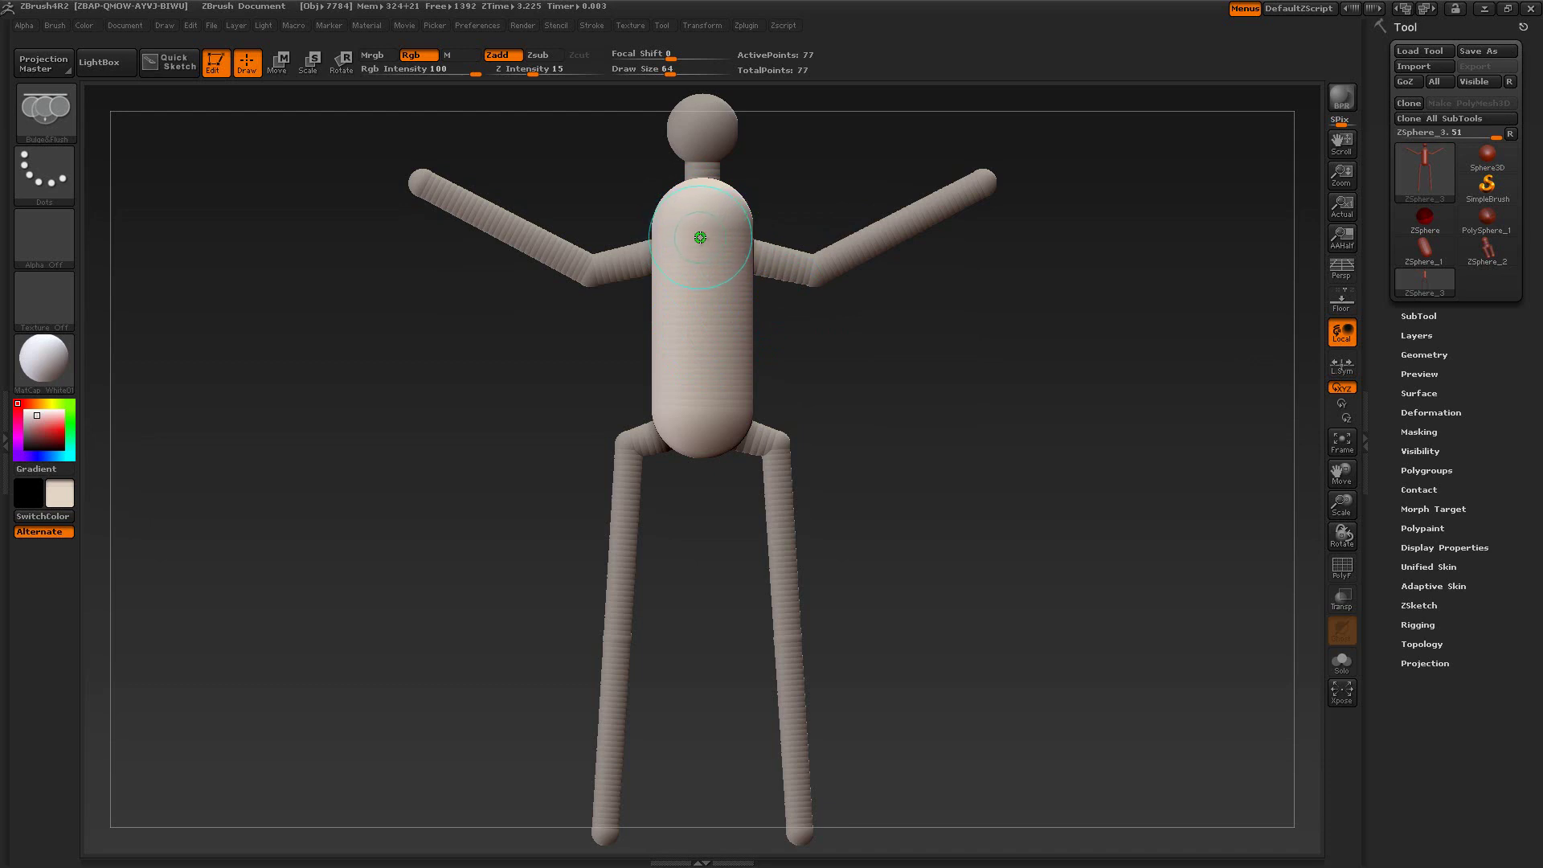
pyautogui.moveTo(702, 219)
pyautogui.mouseDown()
pyautogui.moveTo(692, 411)
pyautogui.moveTo(706, 321)
pyautogui.moveTo(708, 401)
pyautogui.mouseUp()
pyautogui.moveTo(918, 346); pyautogui.dragTo(847, 347)
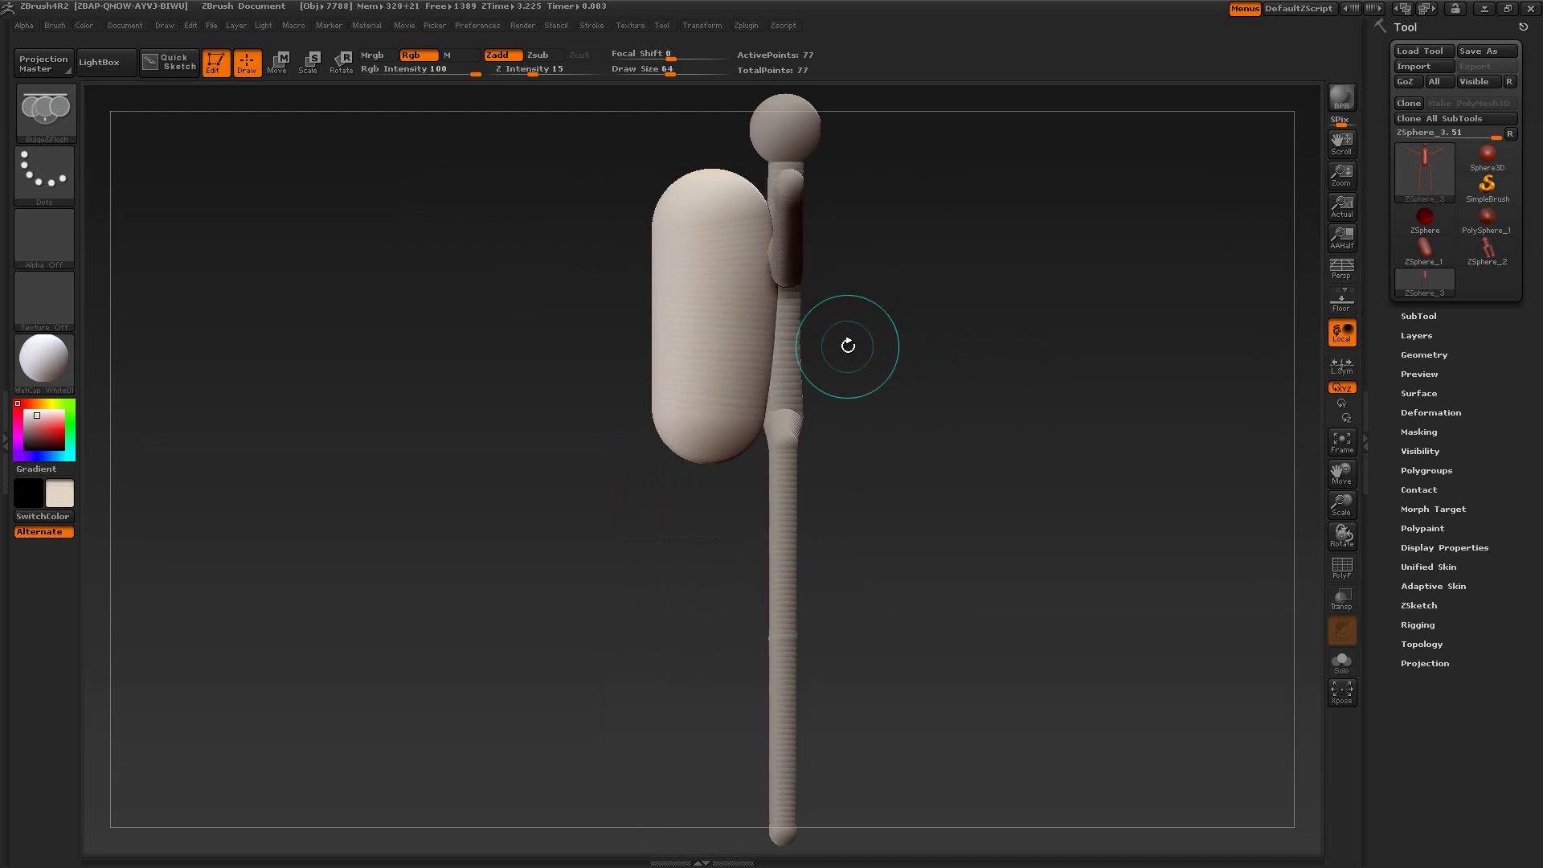
# Set Z Intensity to 89, brush down the torso stroke with Bulge&Flush again, and inspect its profile.
pyautogui.moveTo(512, 406); pyautogui.dragTo(597, 394)
pyautogui.click(535, 73)
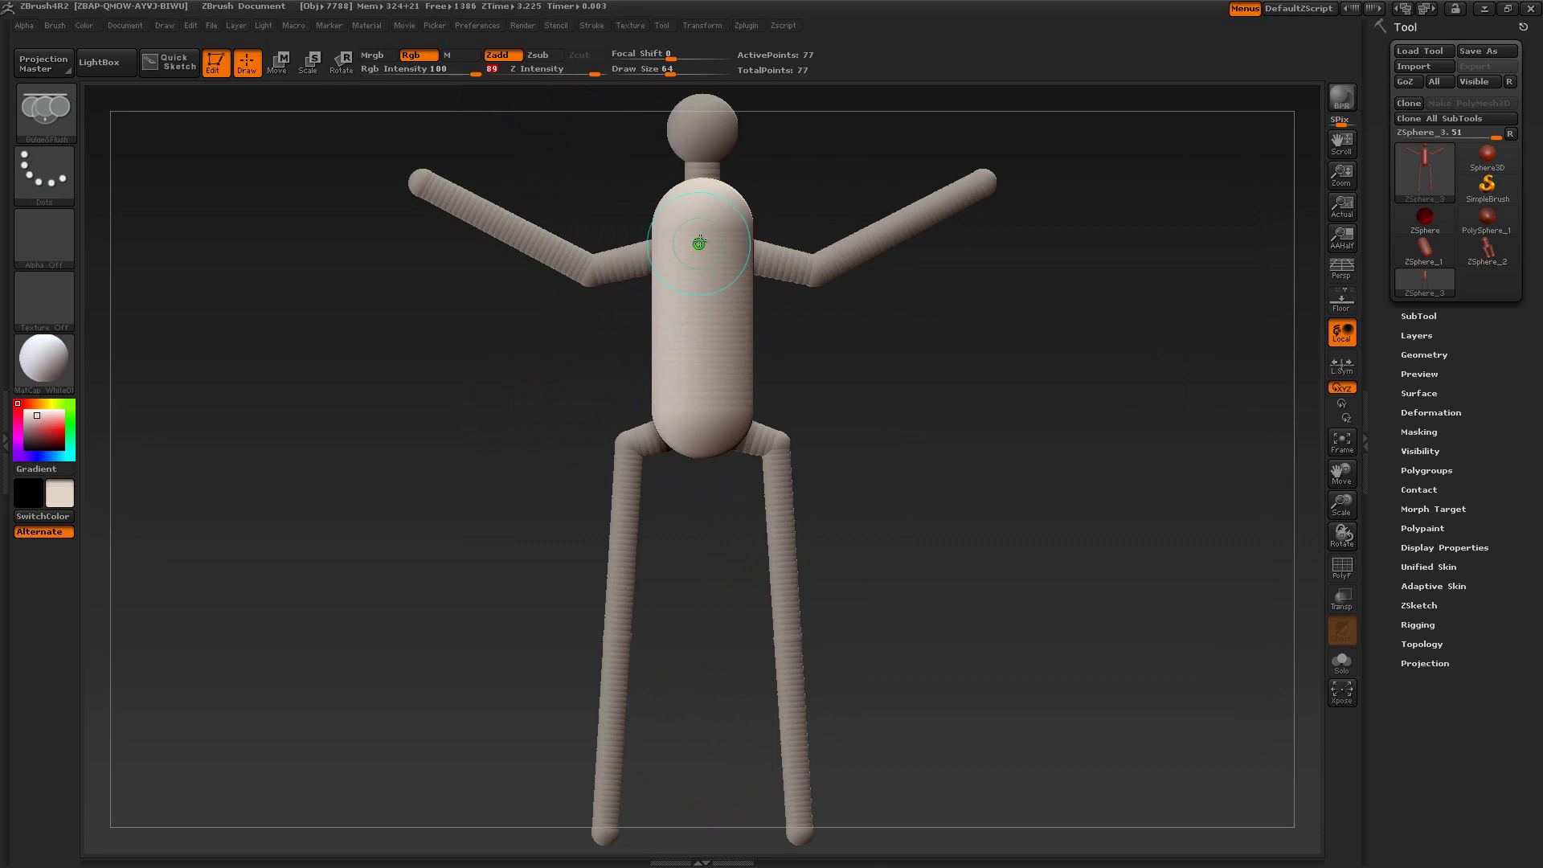
pyautogui.moveTo(701, 232)
pyautogui.mouseDown()
pyautogui.moveTo(699, 439)
pyautogui.moveTo(694, 185)
pyautogui.moveTo(689, 462)
pyautogui.mouseUp()
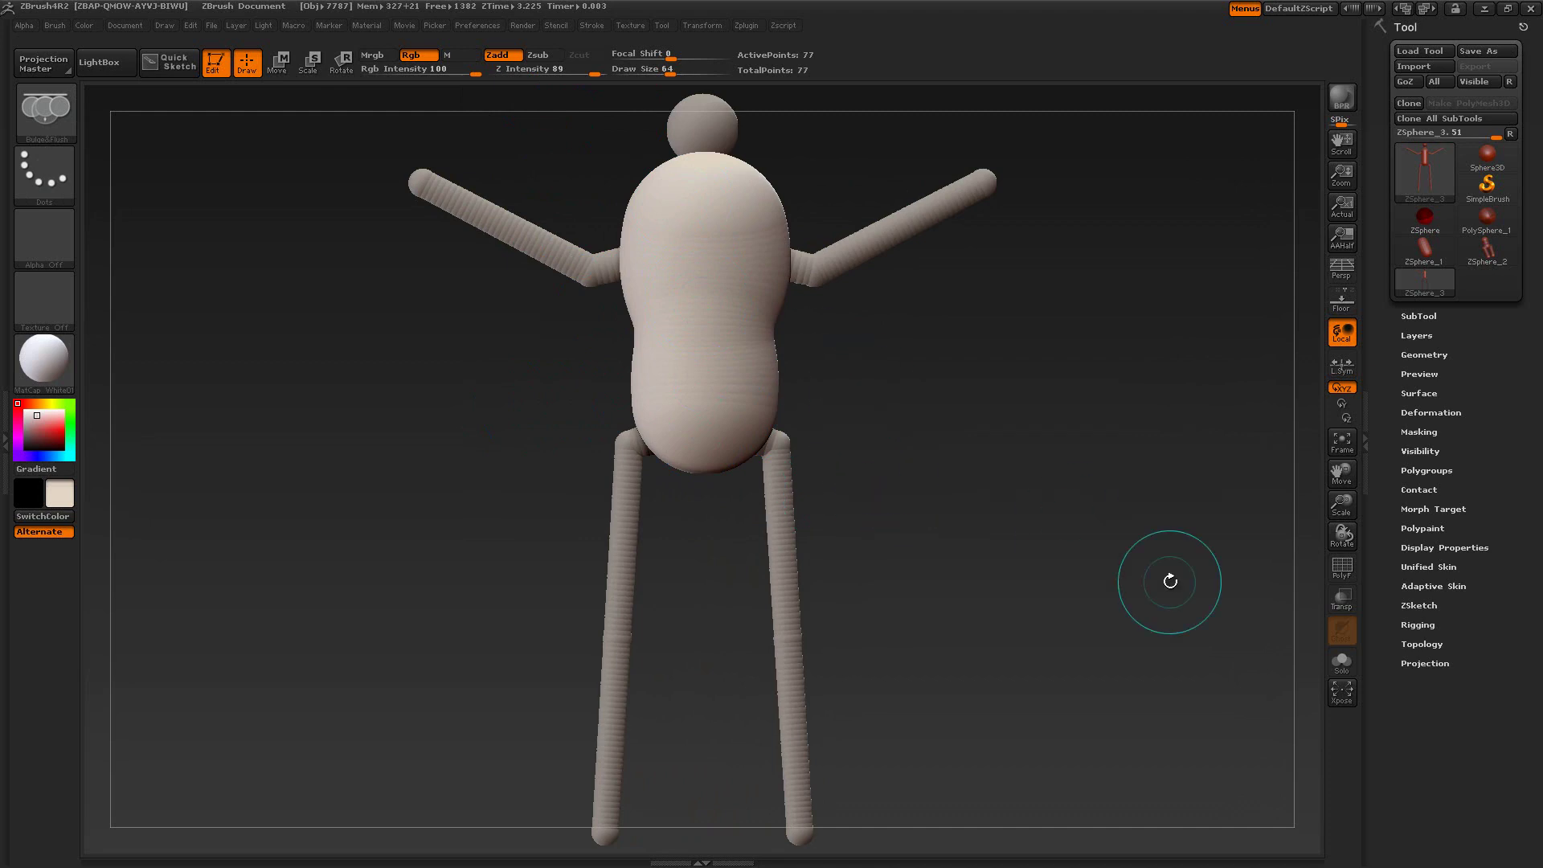
pyautogui.moveTo(1131, 577); pyautogui.dragTo(1067, 573)
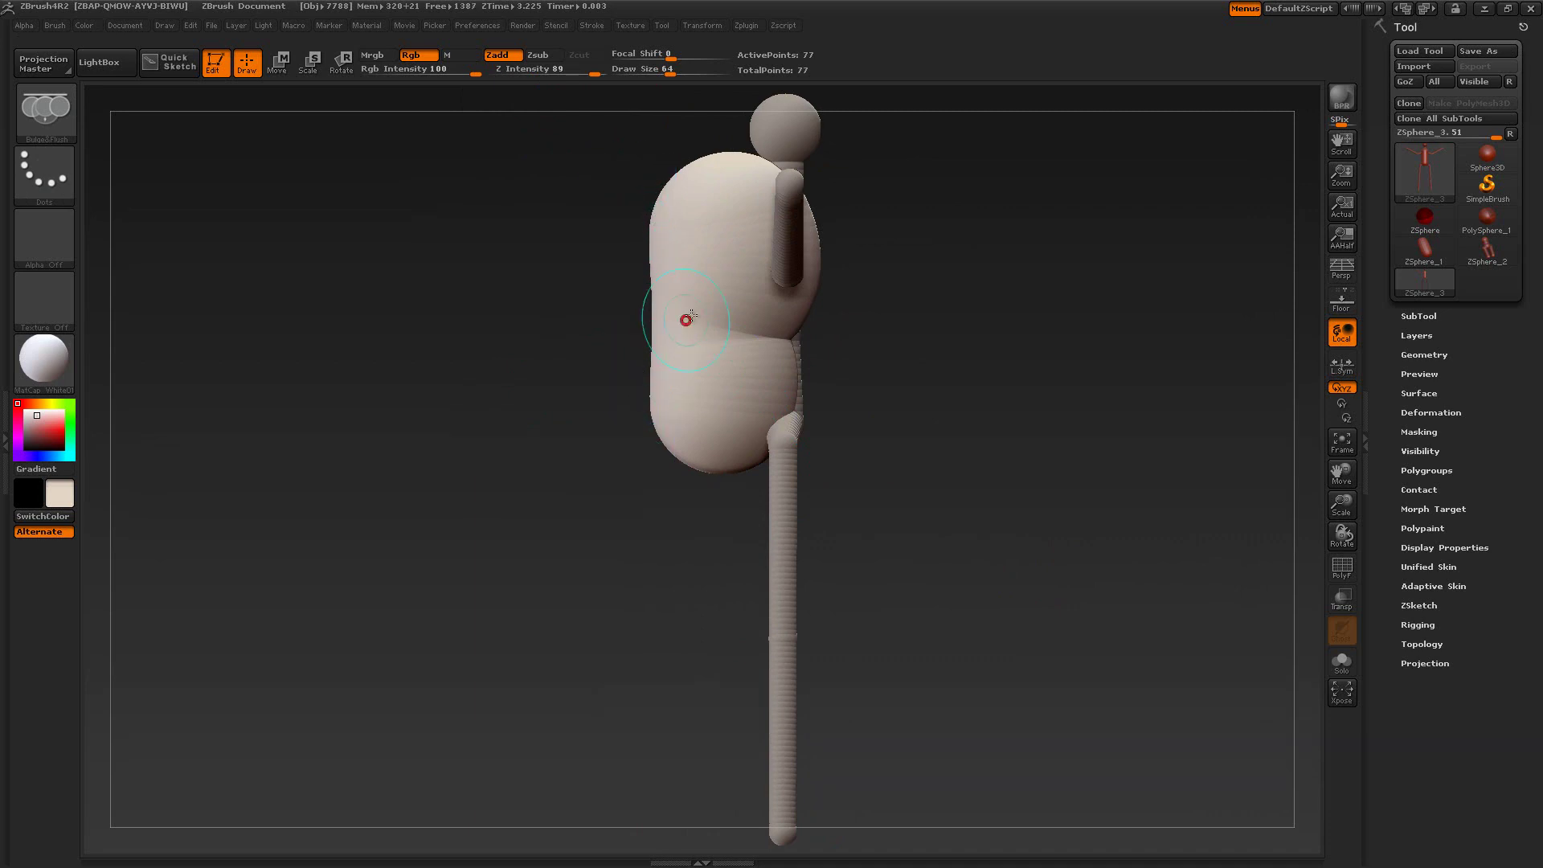
pyautogui.keyDown('shift'); pyautogui.moveTo(967, 458); pyautogui.dragTo(860, 369); pyautogui.keyUp('shift')
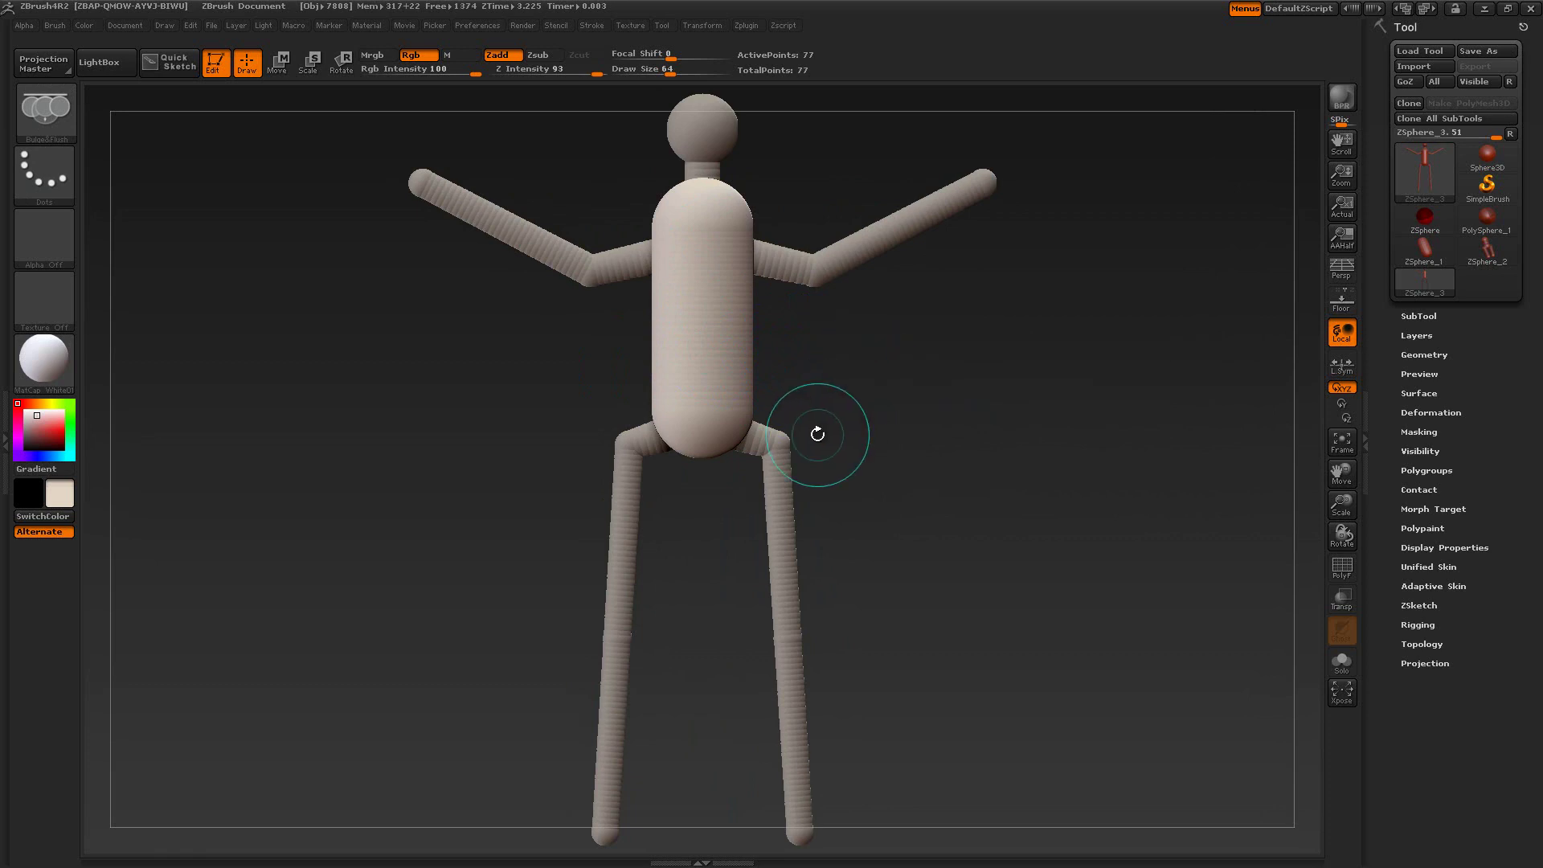
# Load the Float brush, and draw a second stroke down the front of the lower torso with Sketch 1.
pyautogui.click(121, 64)
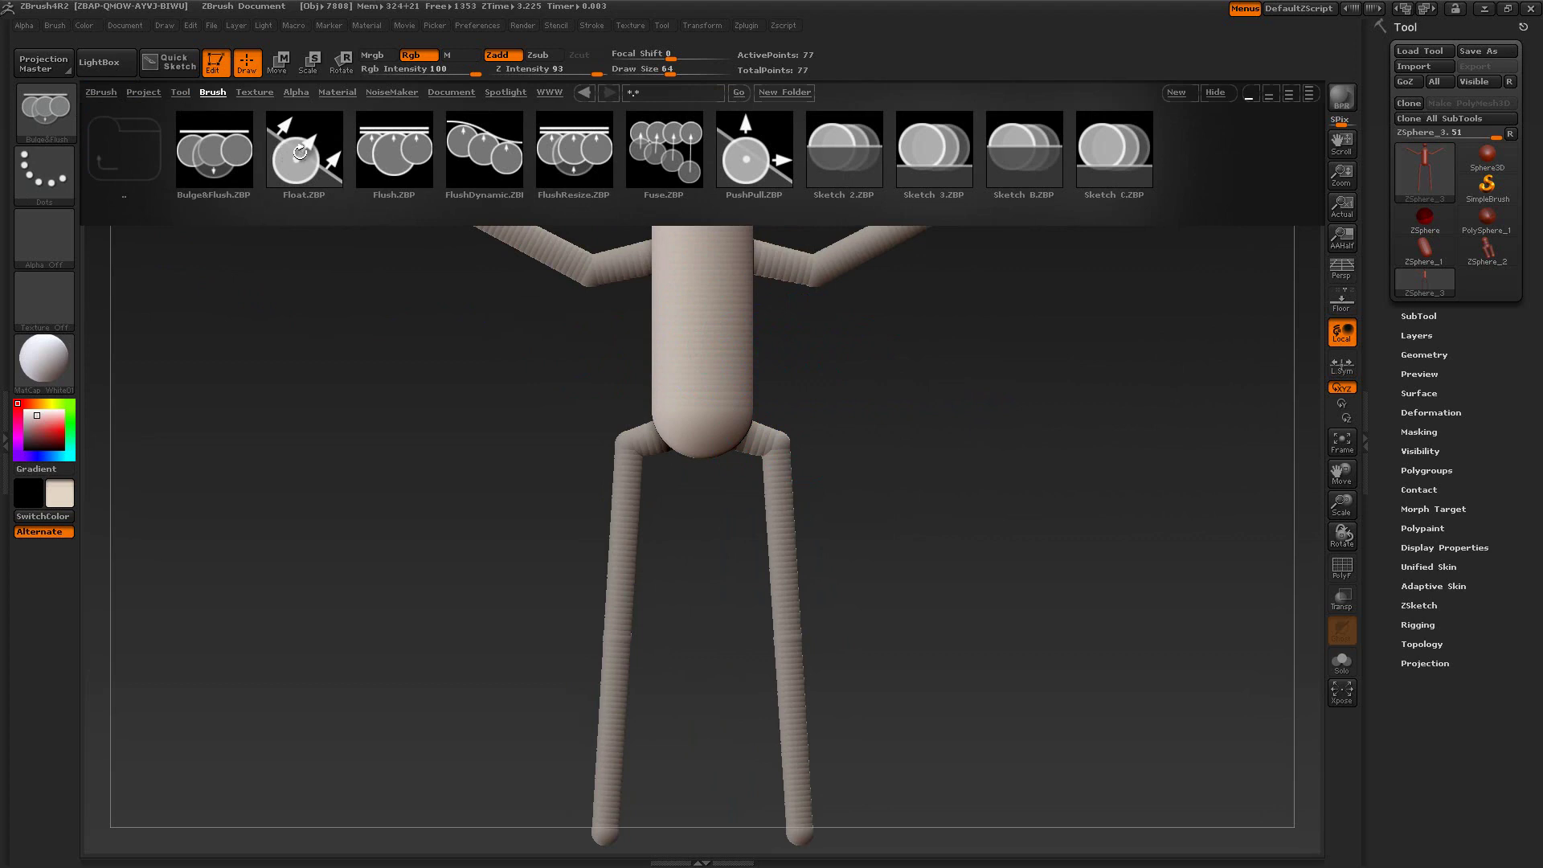
pyautogui.doubleClick(300, 152)
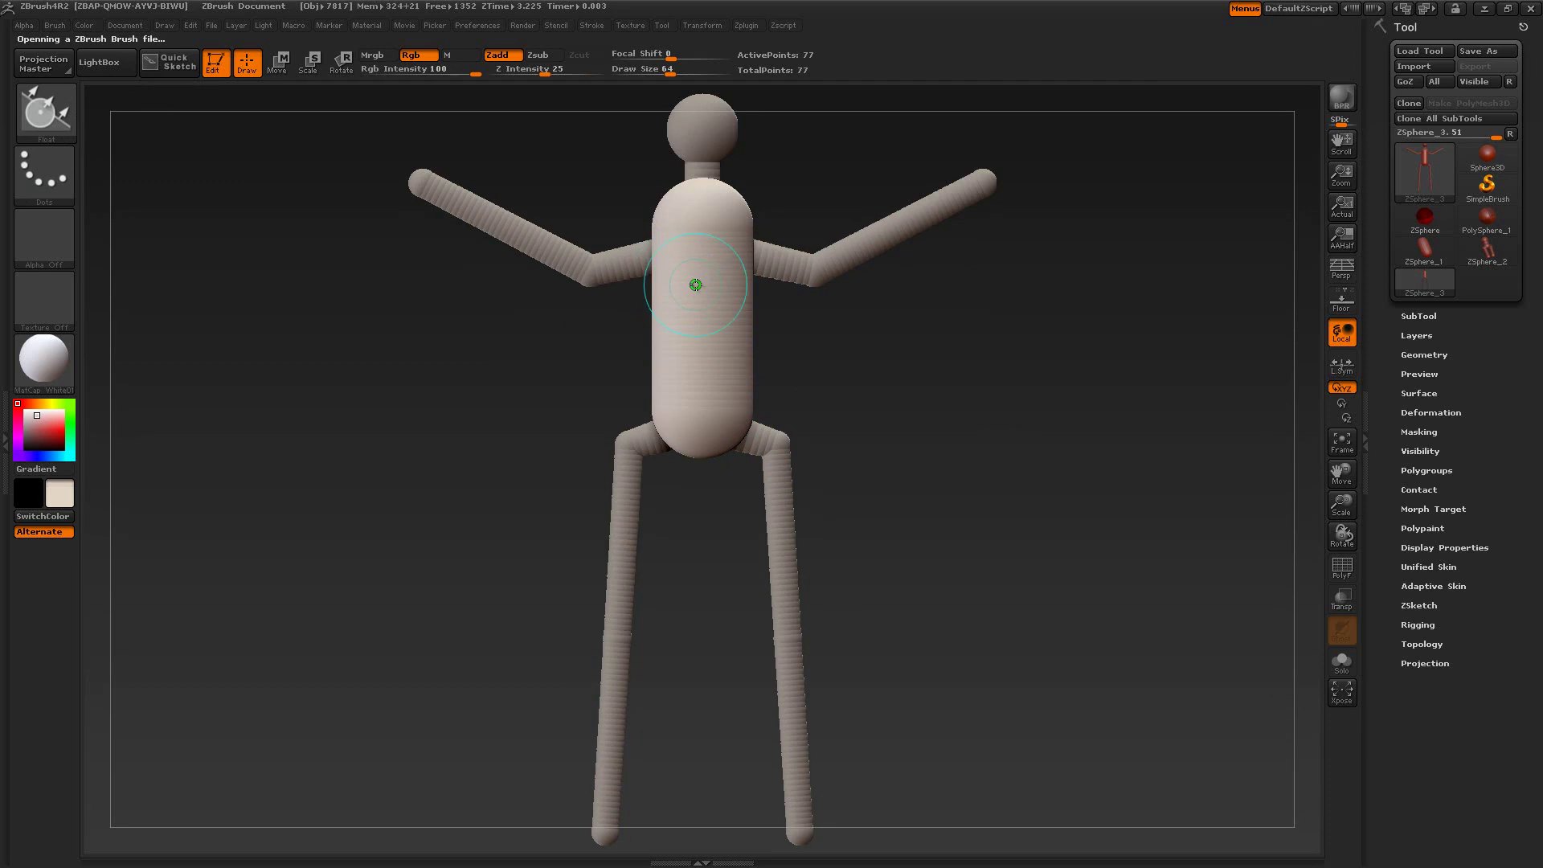
pyautogui.click(41, 124)
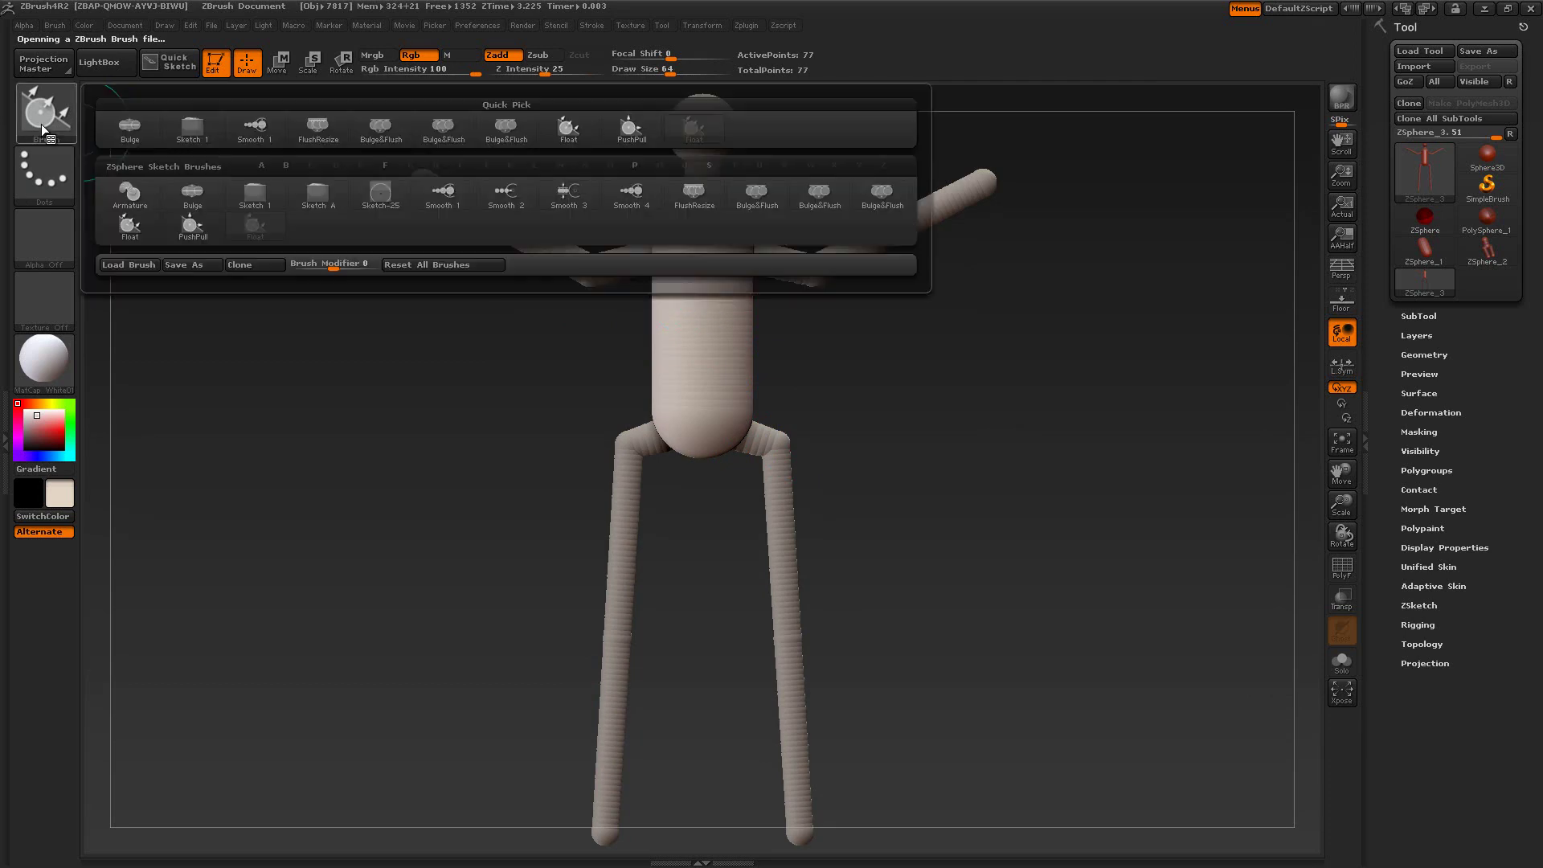
pyautogui.click(255, 192)
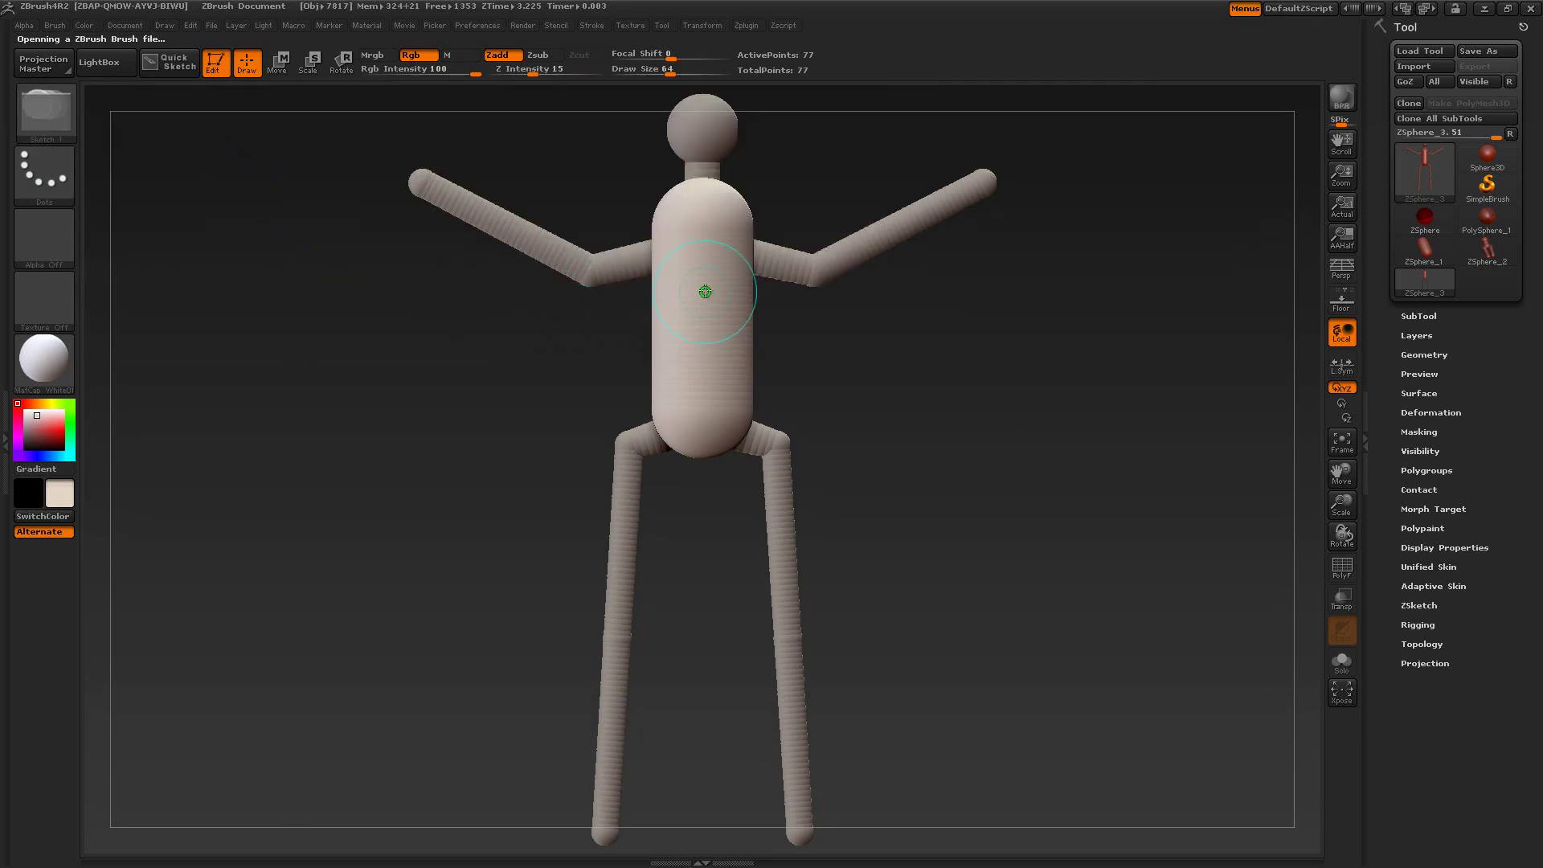
pyautogui.moveTo(703, 288); pyautogui.dragTo(703, 394)
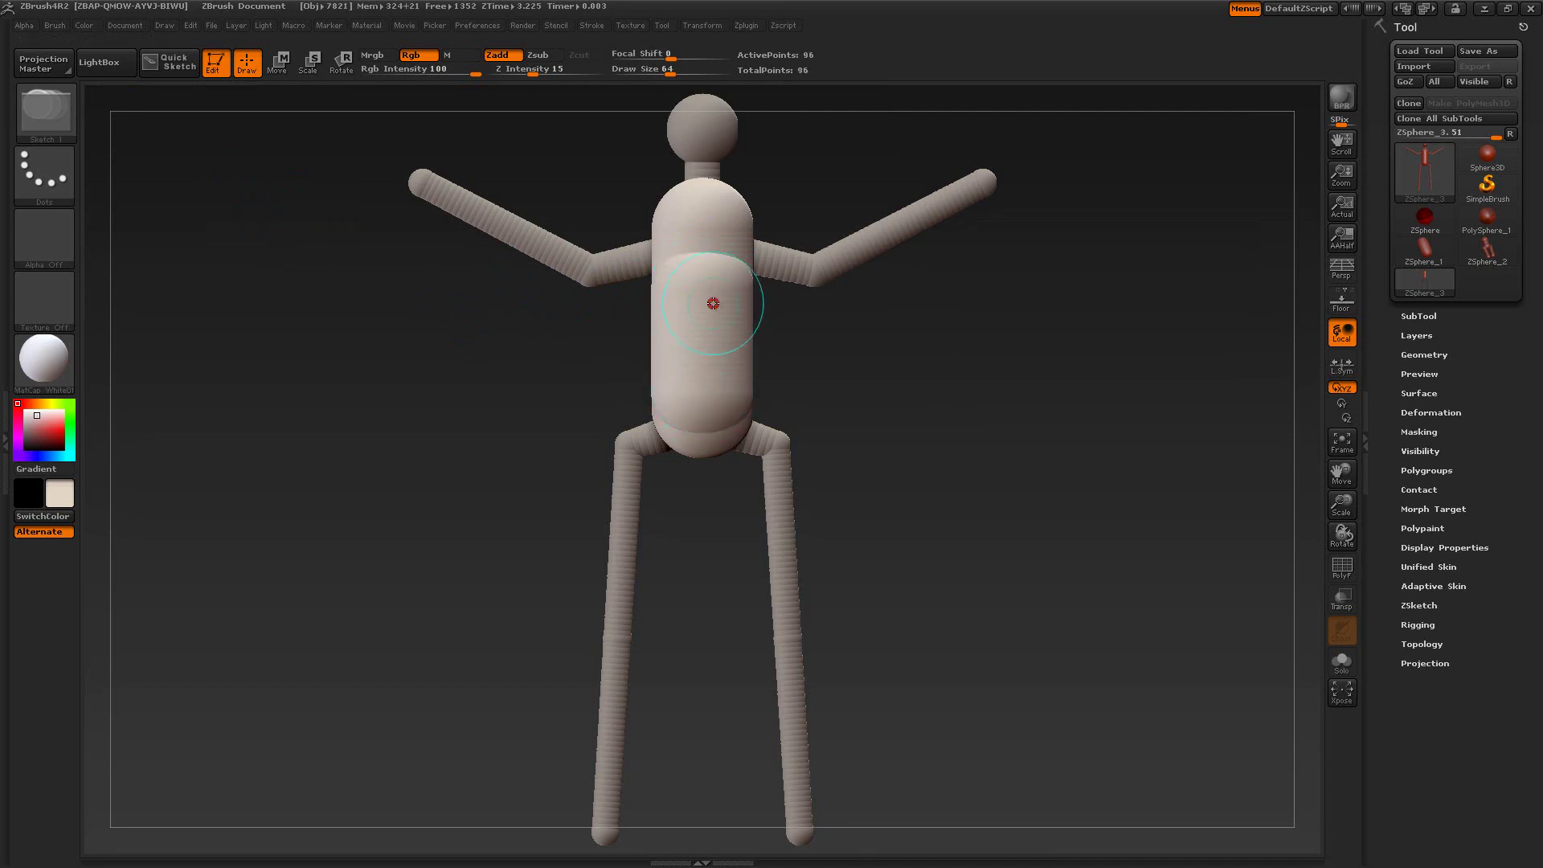
# Reselect the Float brush and brush from the upper torso down onto the overlapping stroke, checking the depth by rotating the figure.
pyautogui.click(40, 120)
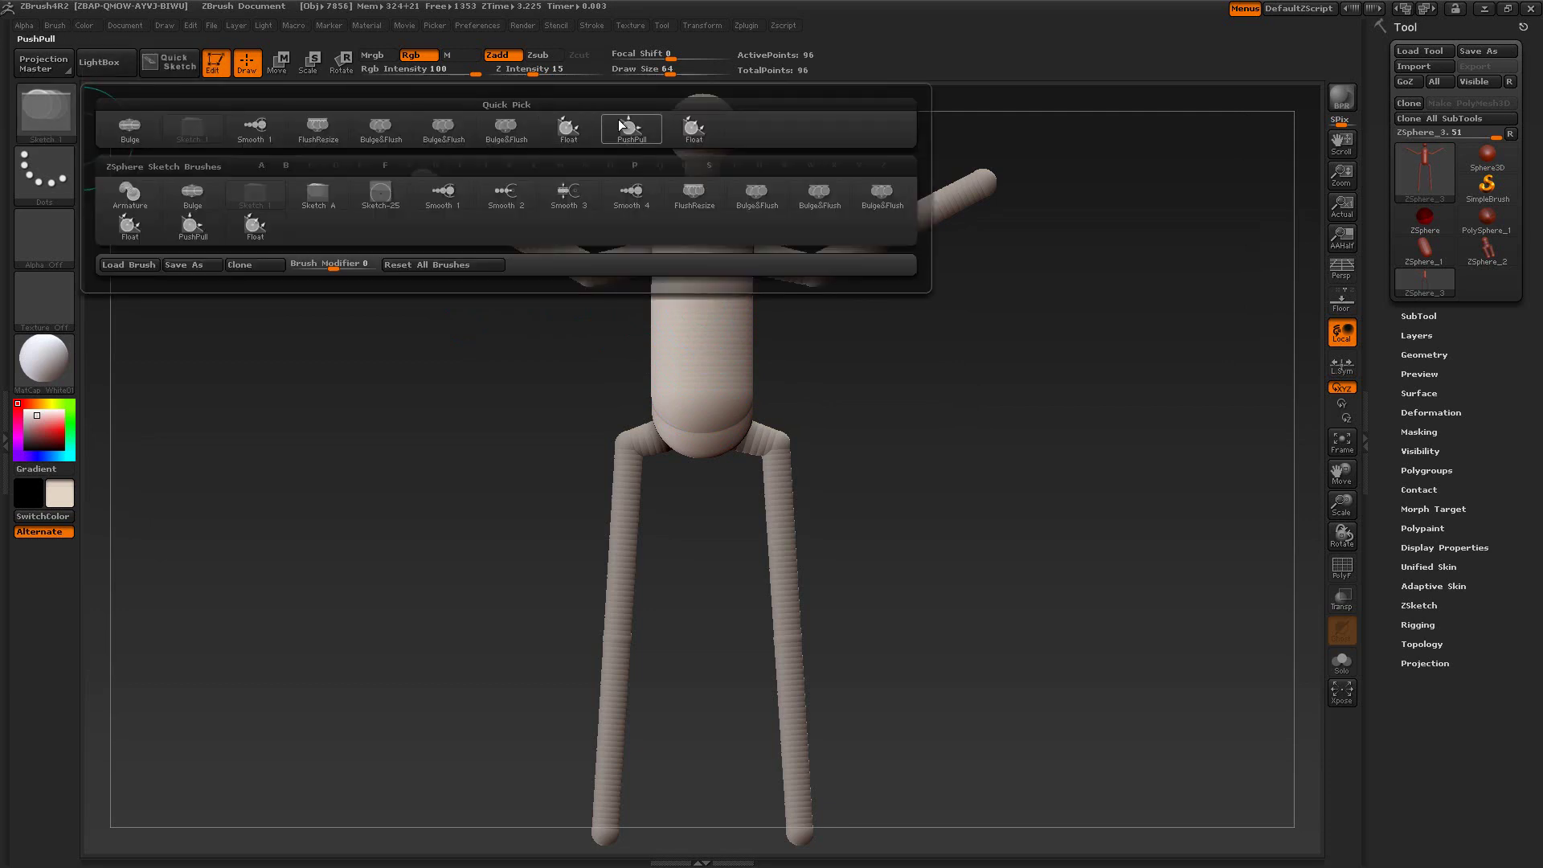
pyautogui.click(694, 127)
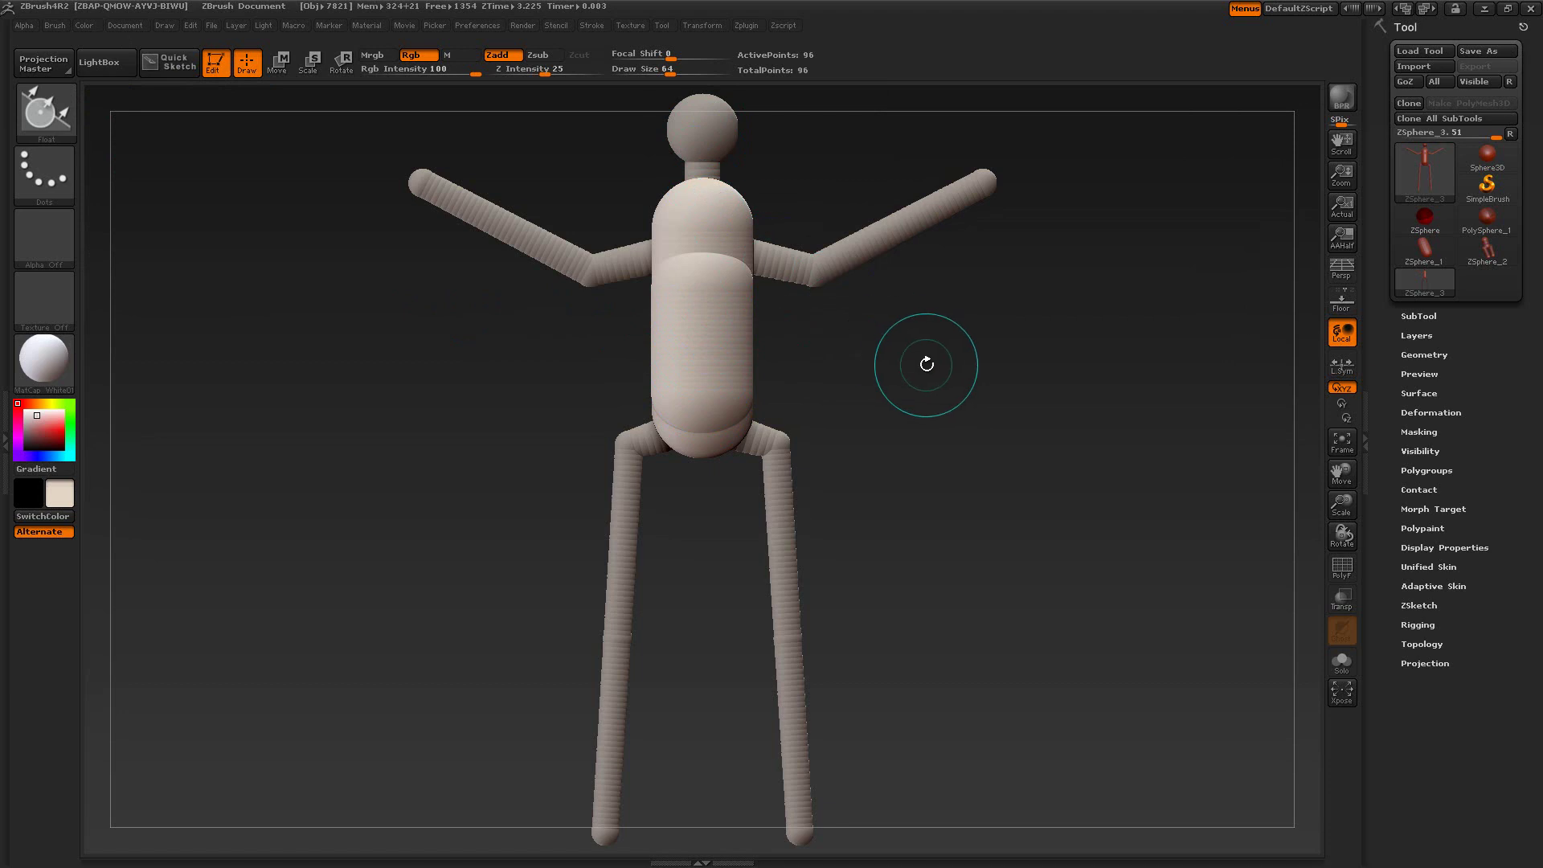
pyautogui.moveTo(902, 364); pyautogui.dragTo(836, 353)
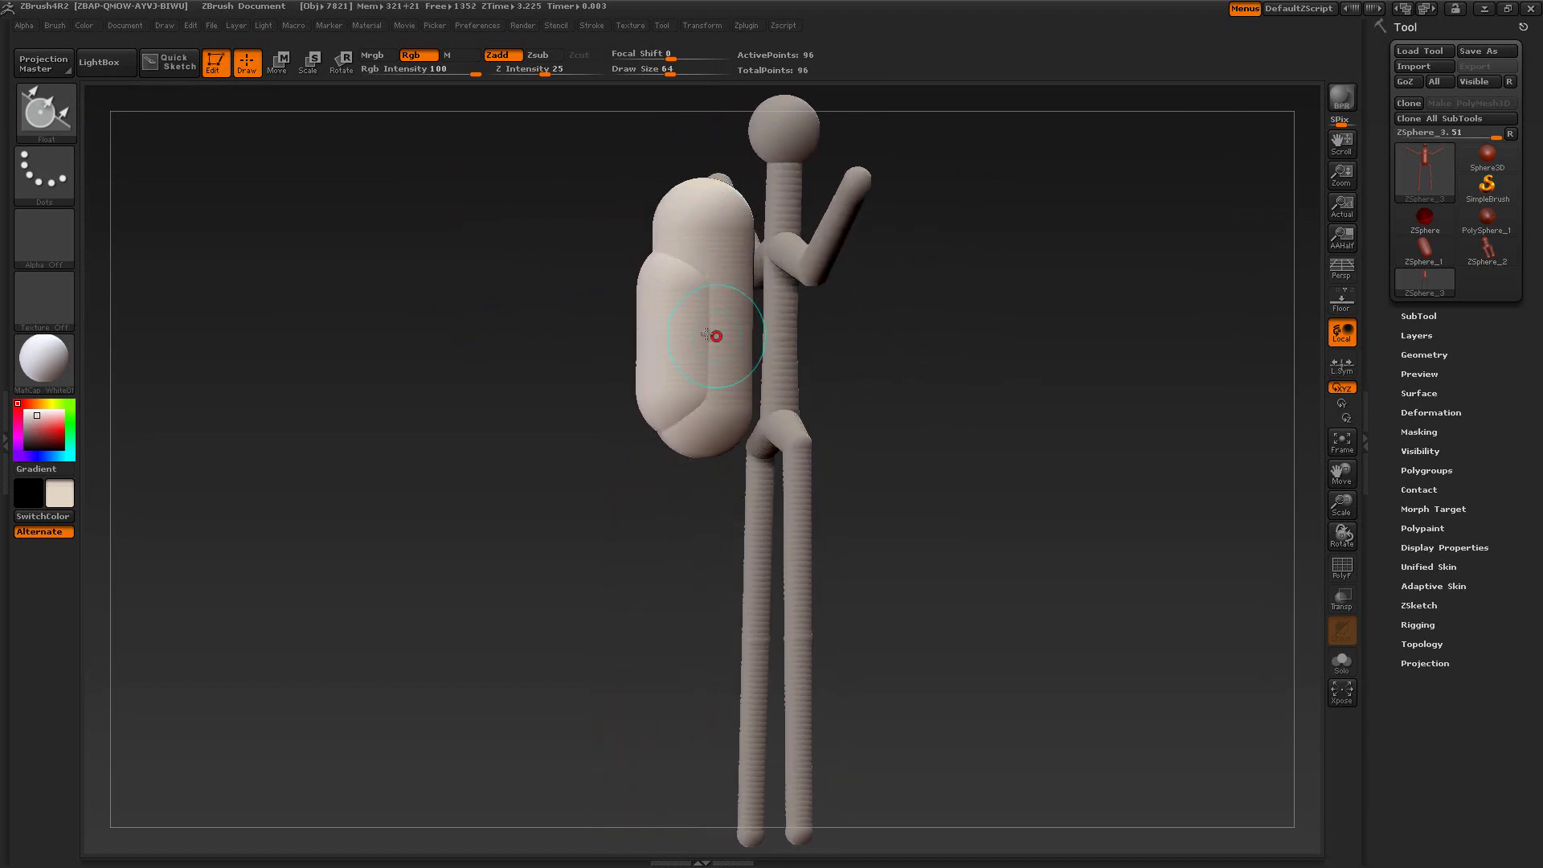
pyautogui.moveTo(469, 357); pyautogui.dragTo(535, 357)
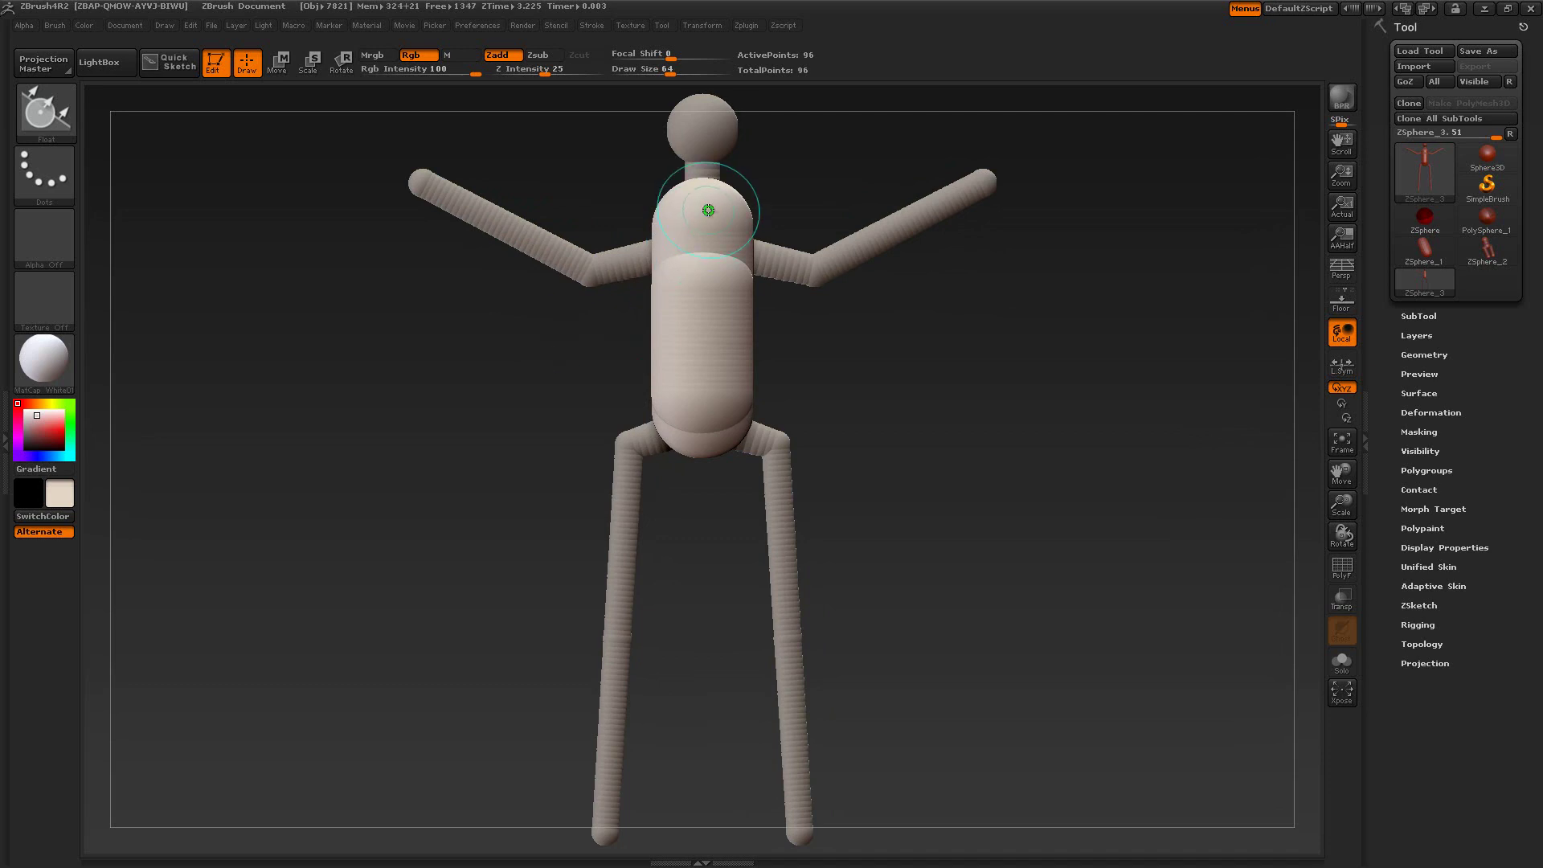
pyautogui.moveTo(708, 209); pyautogui.dragTo(714, 296)
pyautogui.moveTo(1002, 399)
pyautogui.mouseDown()
pyautogui.moveTo(913, 404)
pyautogui.moveTo(981, 401)
pyautogui.mouseUp()
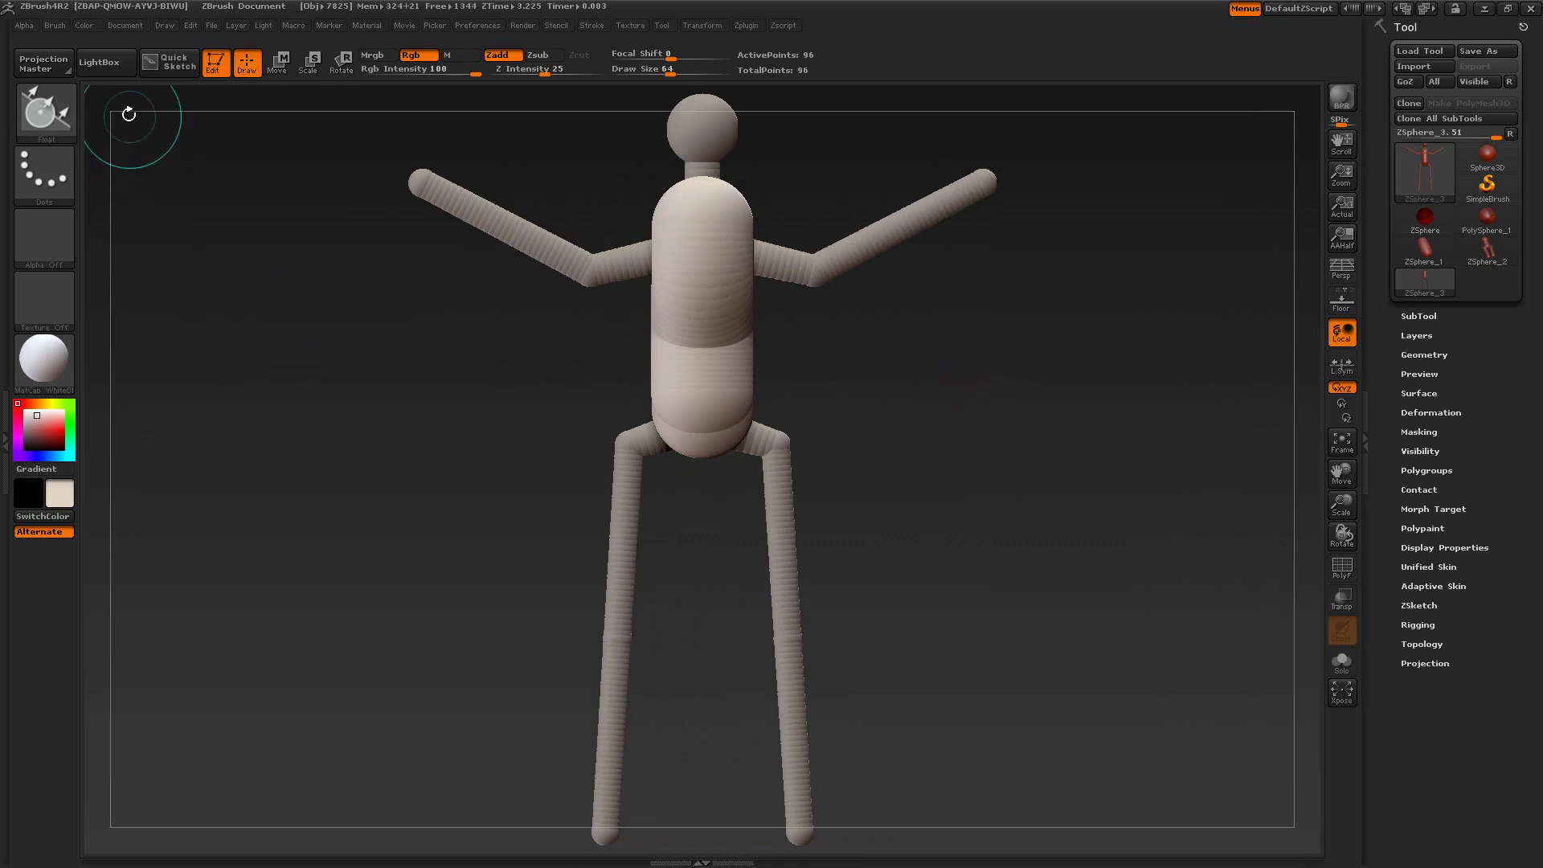
# Load the PushPull brush and try it on the upper end of the torso strokes in side view.
pyautogui.click(99, 66)
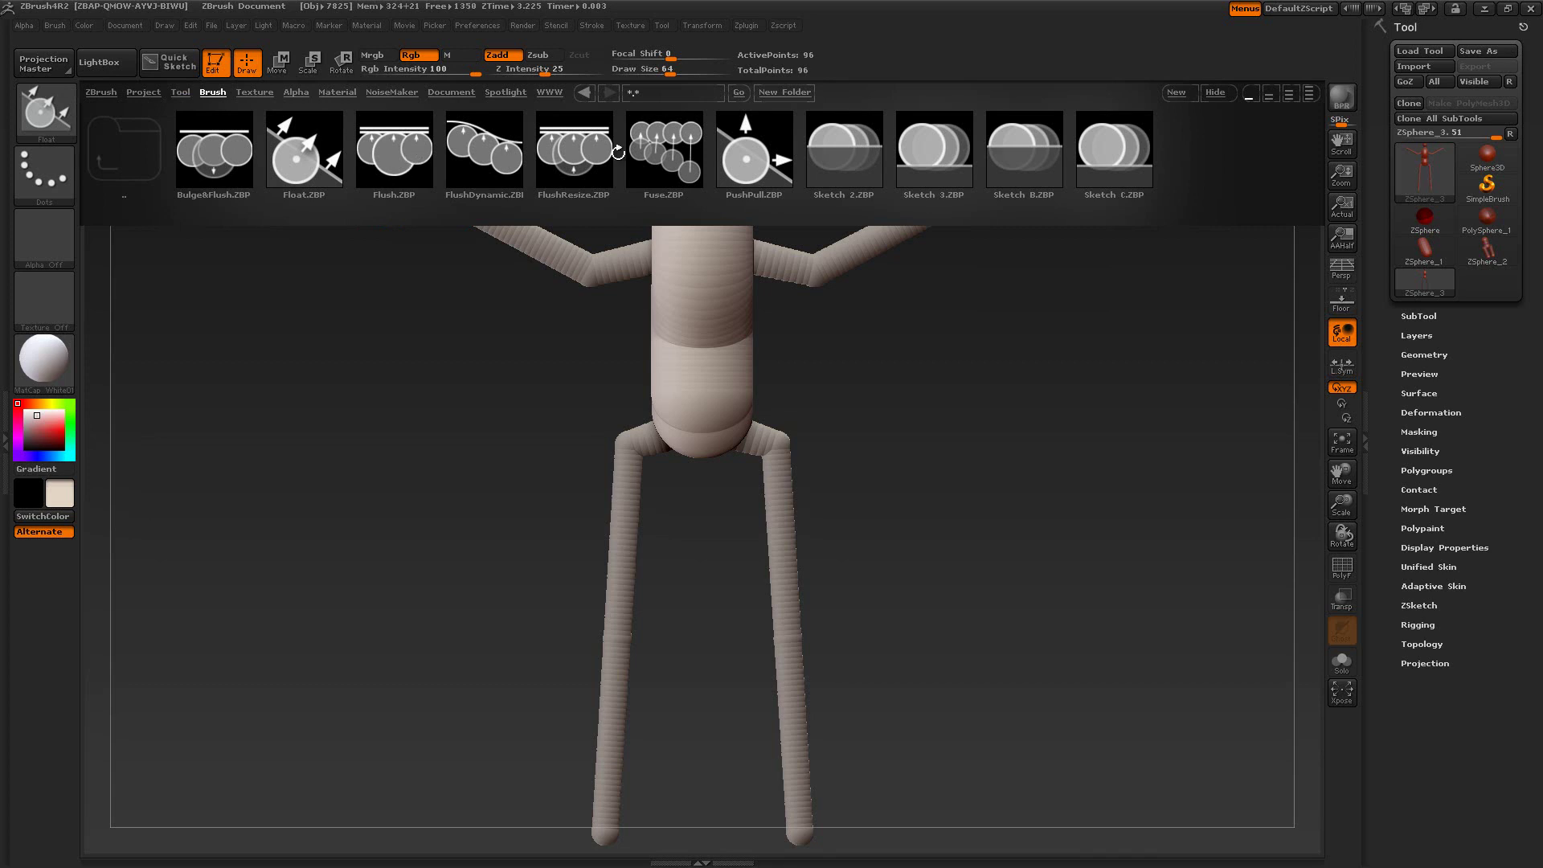
pyautogui.doubleClick(747, 151)
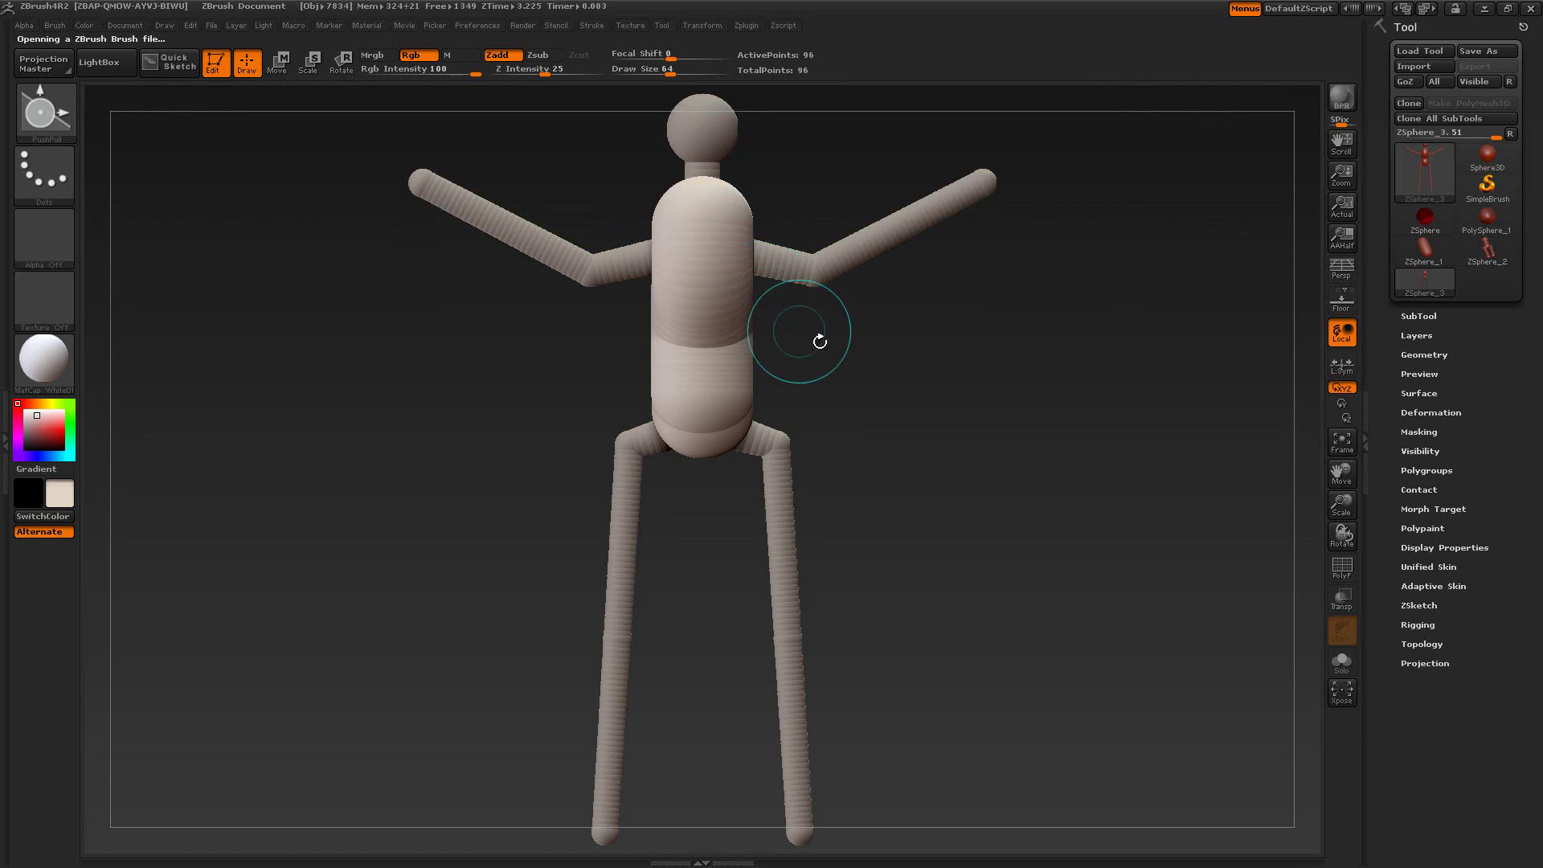
pyautogui.moveTo(914, 383); pyautogui.dragTo(841, 379)
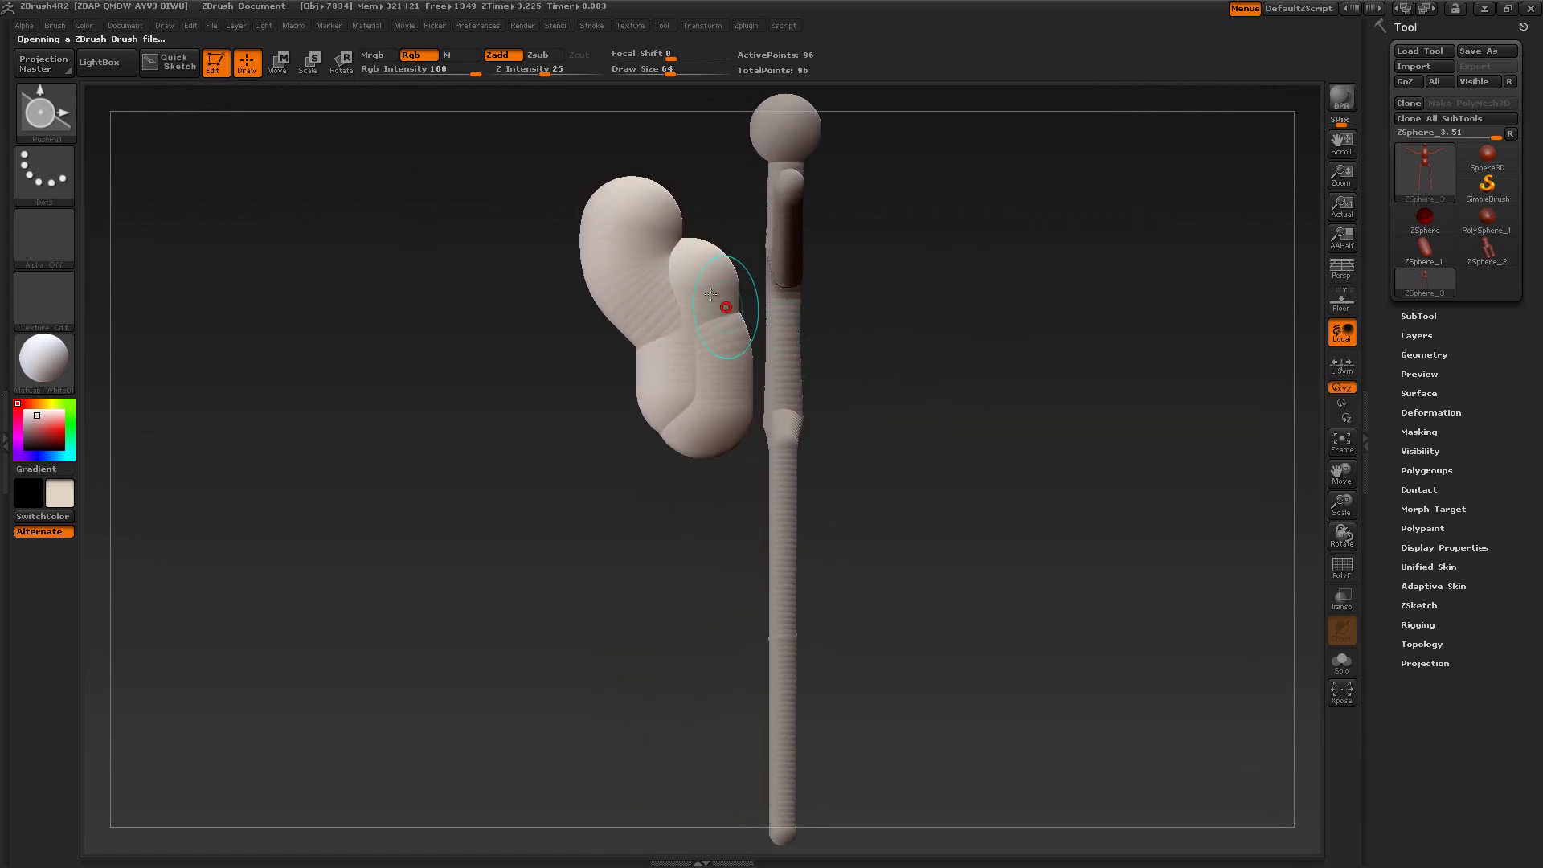
pyautogui.moveTo(621, 245)
pyautogui.mouseDown()
pyautogui.moveTo(620, 230)
pyautogui.moveTo(606, 248)
pyautogui.mouseUp()
pyautogui.moveTo(423, 297); pyautogui.dragTo(530, 301)
pyautogui.press('ctrl')
pyautogui.moveTo(964, 500)
pyautogui.mouseDown()
pyautogui.moveTo(995, 493)
pyautogui.moveTo(926, 497)
pyautogui.mouseUp()
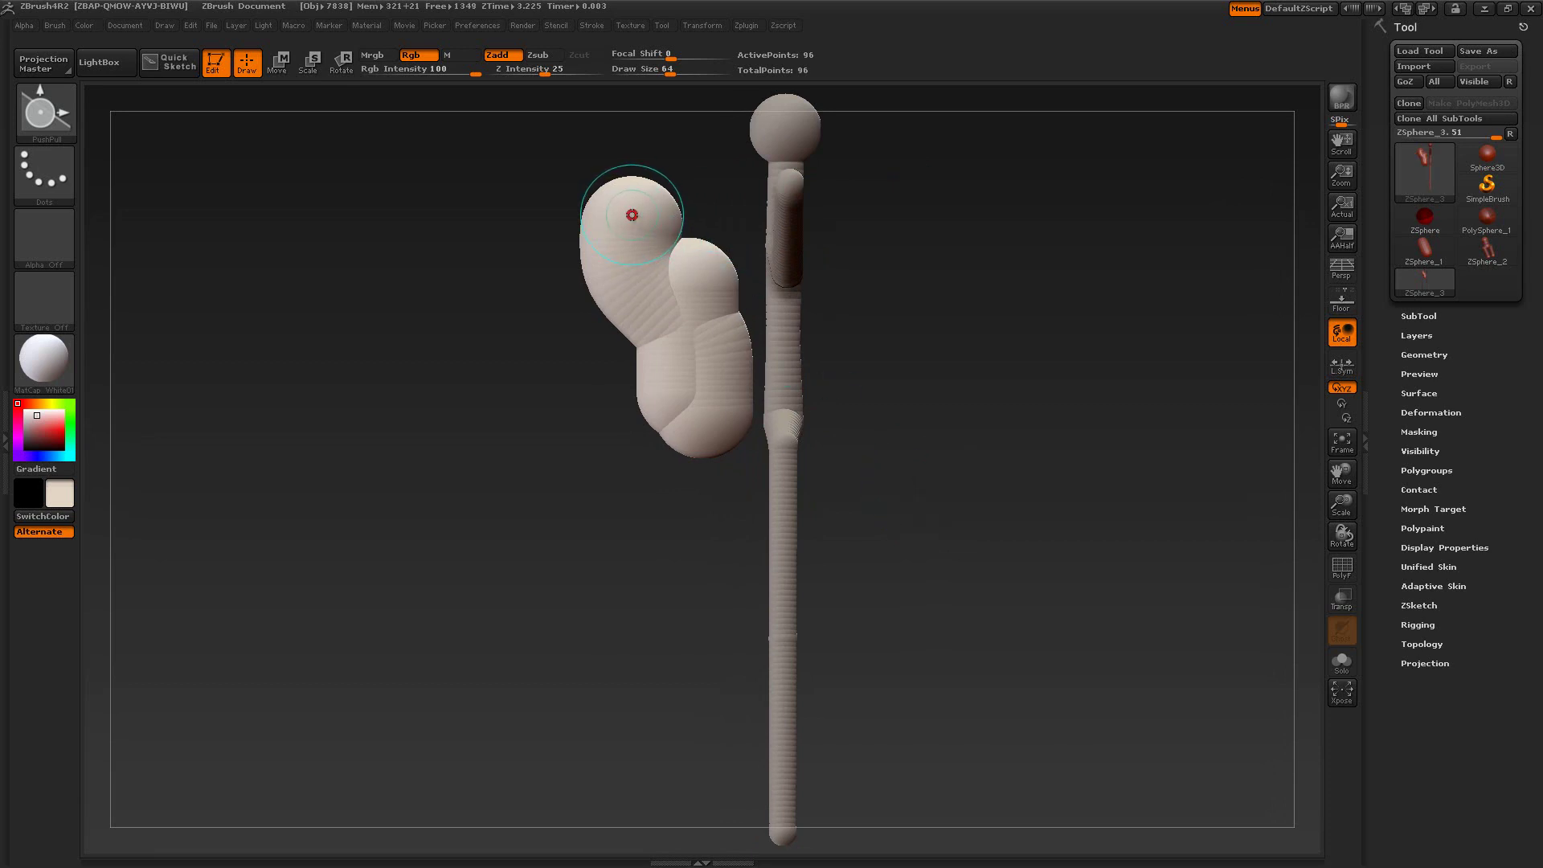
# Brush down the upper torso strokes with PushPull from the side, inspect the shift from the front, and undo it.
pyautogui.moveTo(629, 214); pyautogui.dragTo(629, 270)
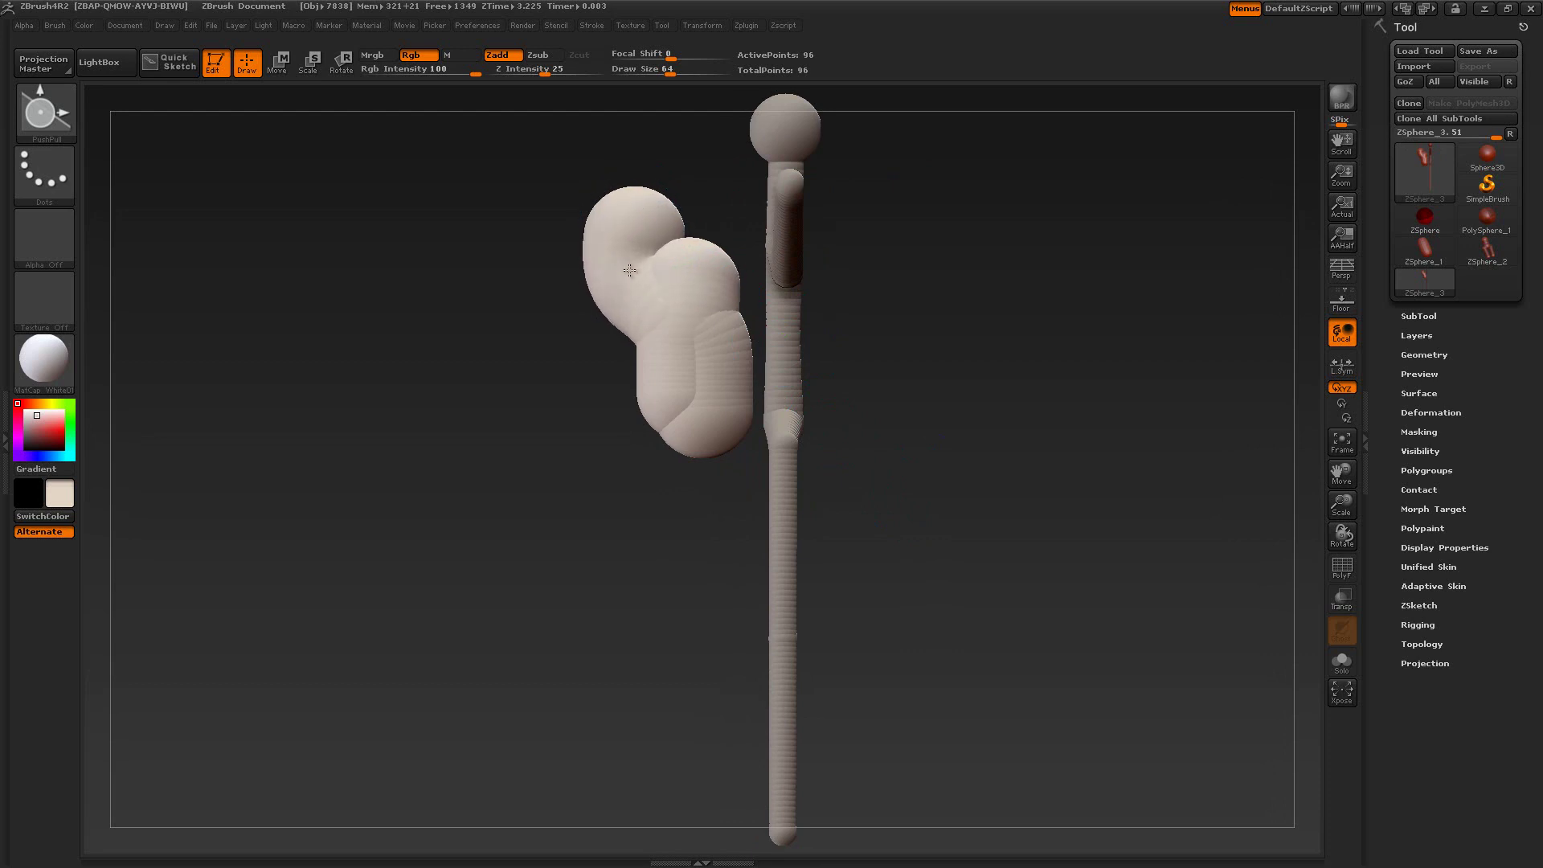
pyautogui.moveTo(527, 337); pyautogui.dragTo(614, 348)
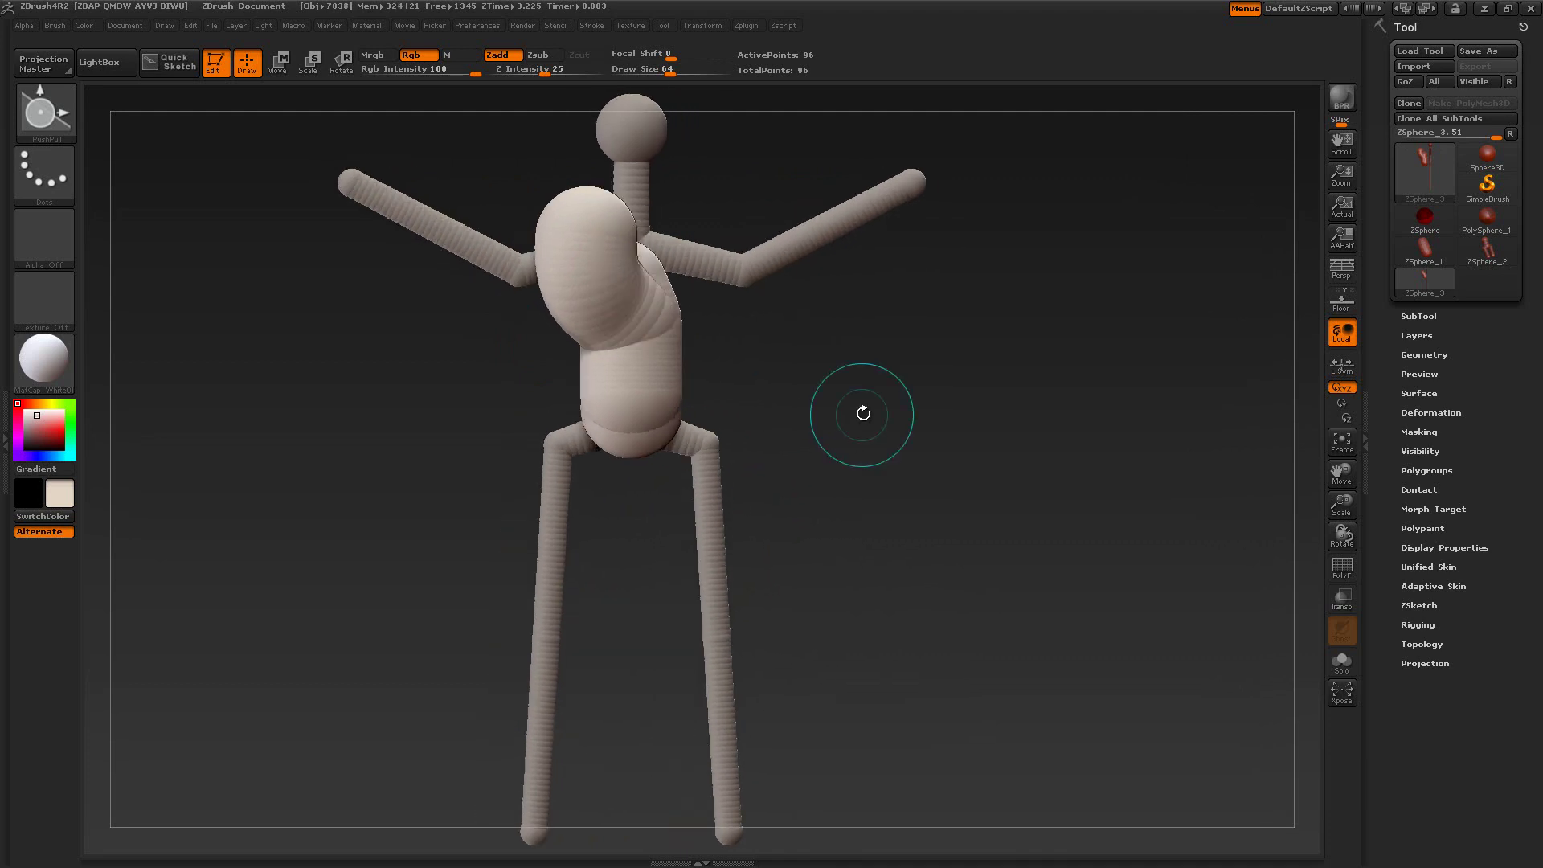
pyautogui.hotkey('ctrl', 'z')
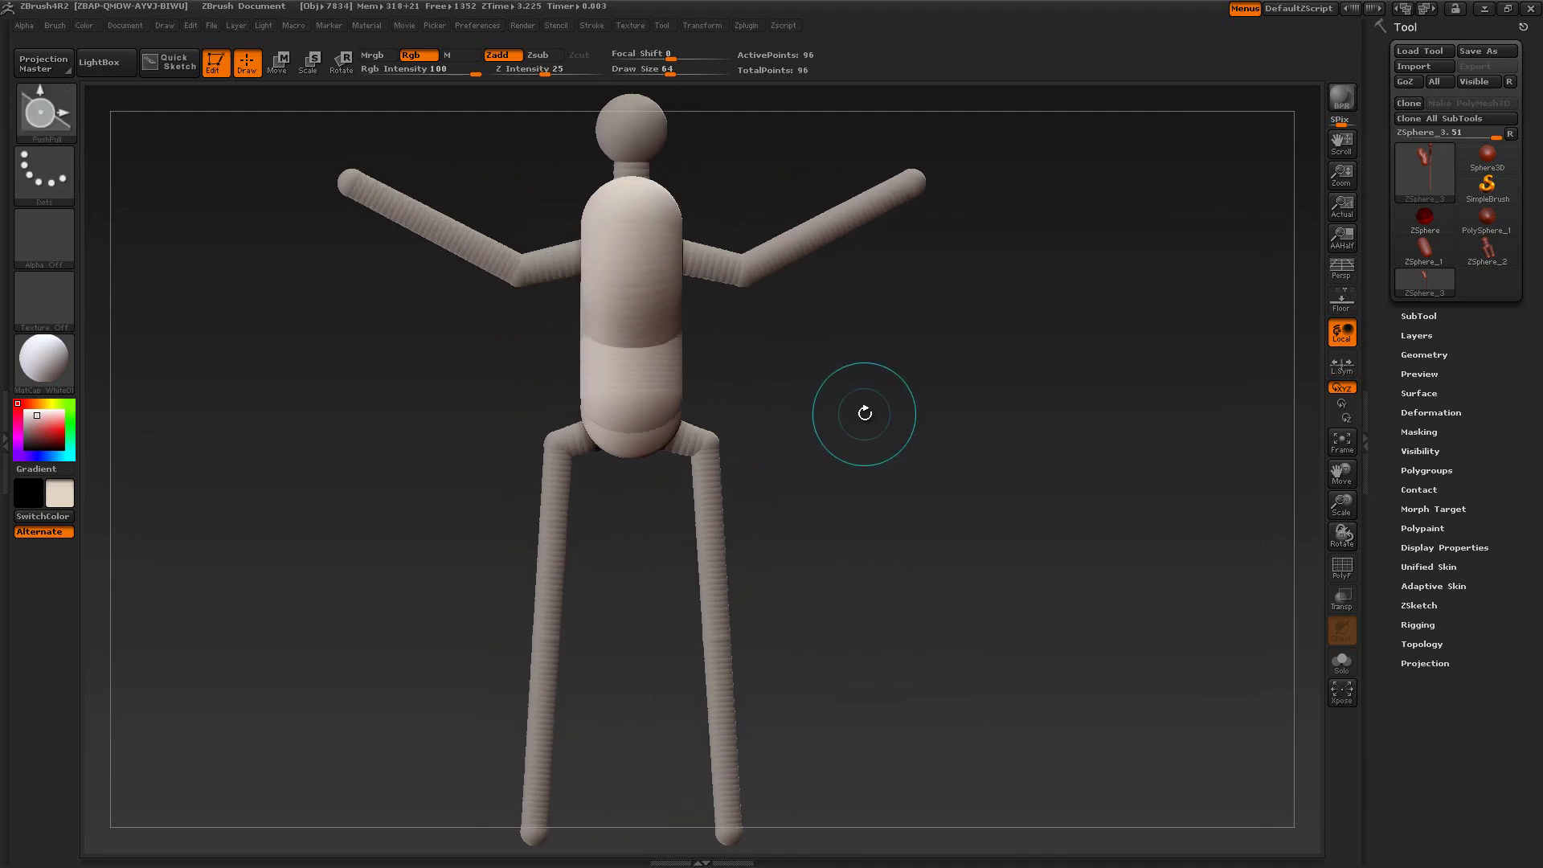
# Load the Fuse brush and brush over the overlapping torso strokes to merge them, checking the form from the side and front.
pyautogui.press('f')
pyautogui.moveTo(889, 413); pyautogui.dragTo(578, 378)
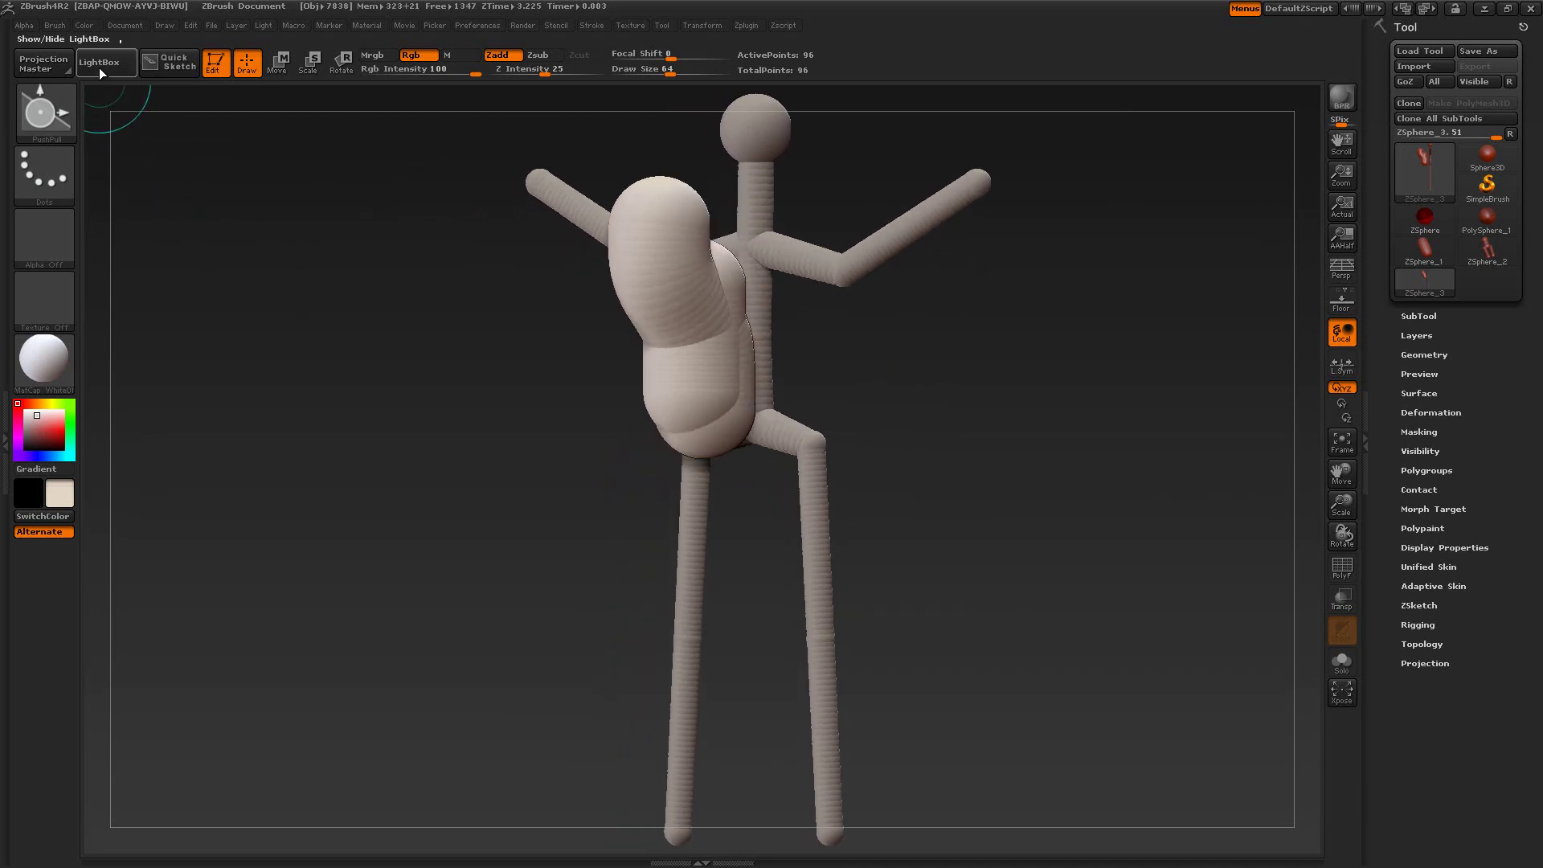
pyautogui.click(99, 67)
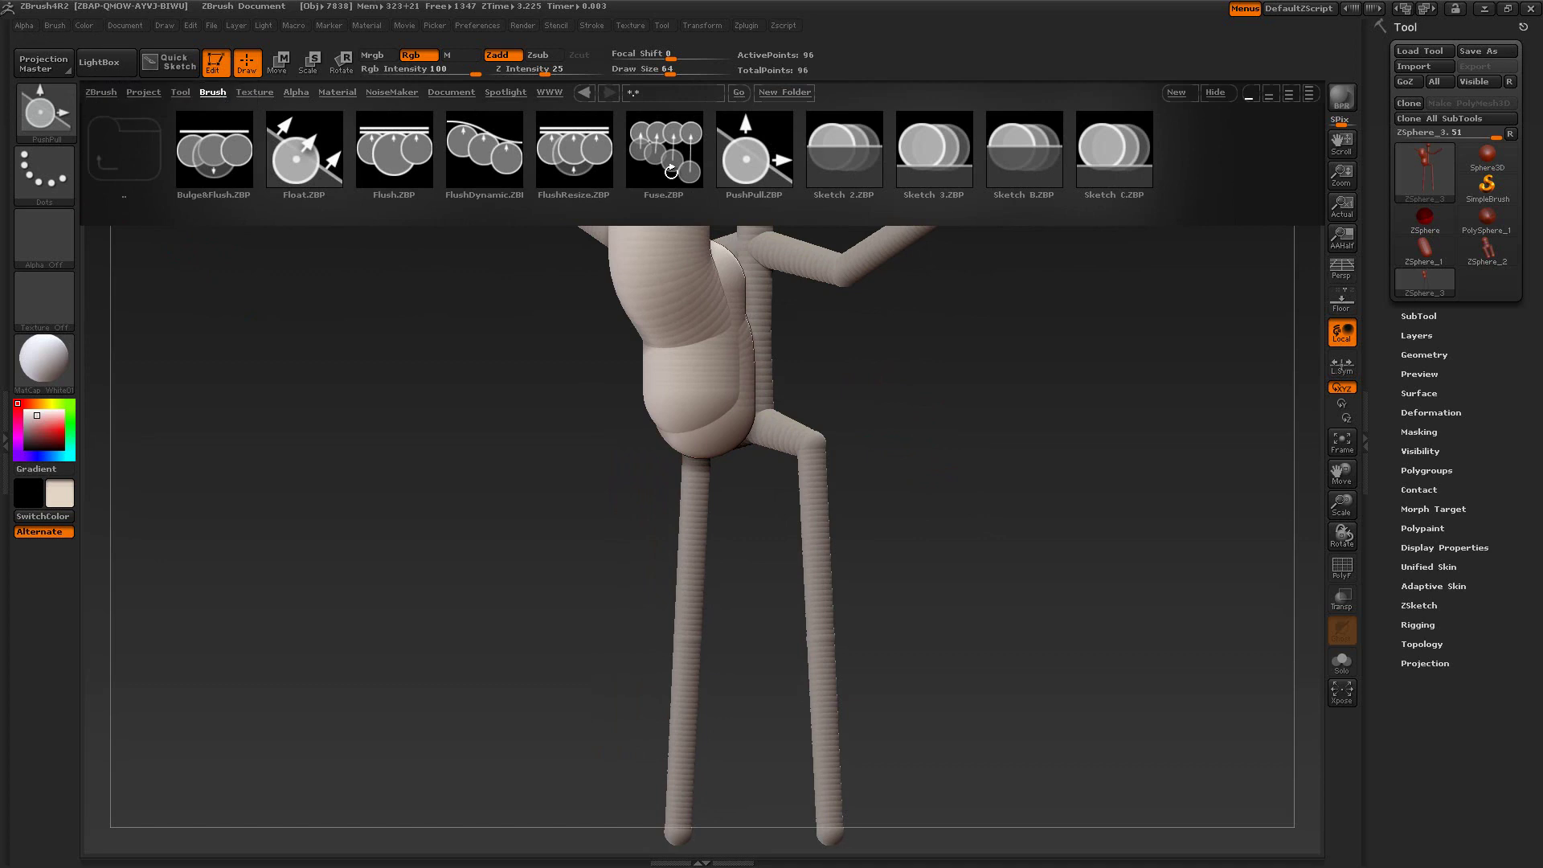
pyautogui.moveTo(1009, 351)
pyautogui.mouseDown()
pyautogui.moveTo(669, 359)
pyautogui.moveTo(670, 400)
pyautogui.moveTo(683, 332)
pyautogui.moveTo(673, 407)
pyautogui.moveTo(668, 327)
pyautogui.mouseUp()
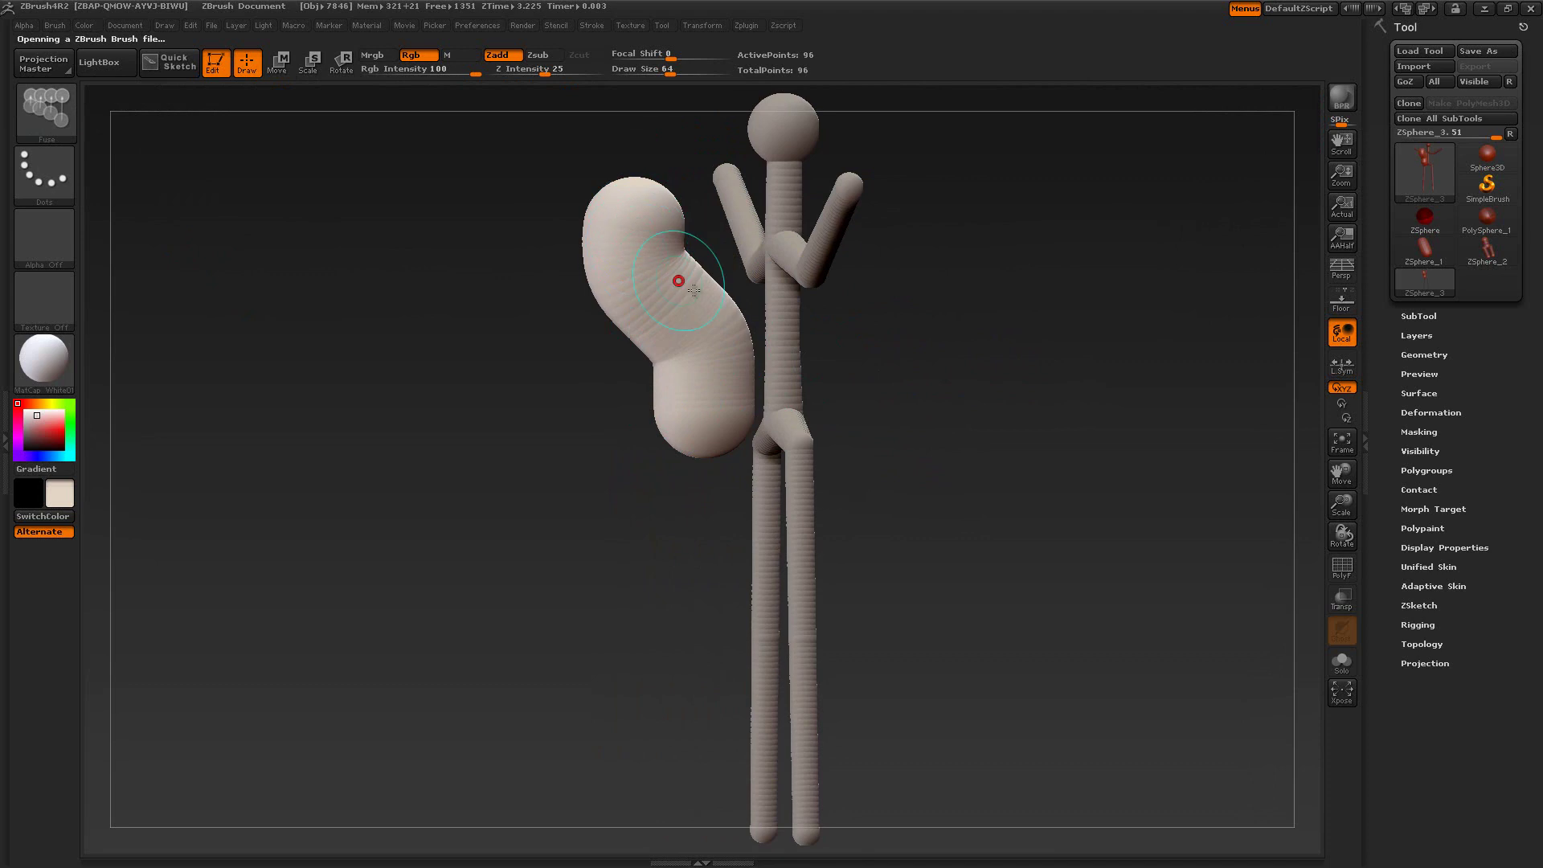
pyautogui.moveTo(954, 410)
pyautogui.mouseDown()
pyautogui.moveTo(1012, 410)
pyautogui.moveTo(926, 410)
pyautogui.moveTo(1026, 413)
pyautogui.mouseUp()
pyautogui.press('ctrl')
pyautogui.keyDown('ctrl'); pyautogui.click(1003, 410); pyautogui.keyUp('ctrl')
pyautogui.keyDown('ctrl'); pyautogui.click(1003, 410); pyautogui.keyUp('ctrl')
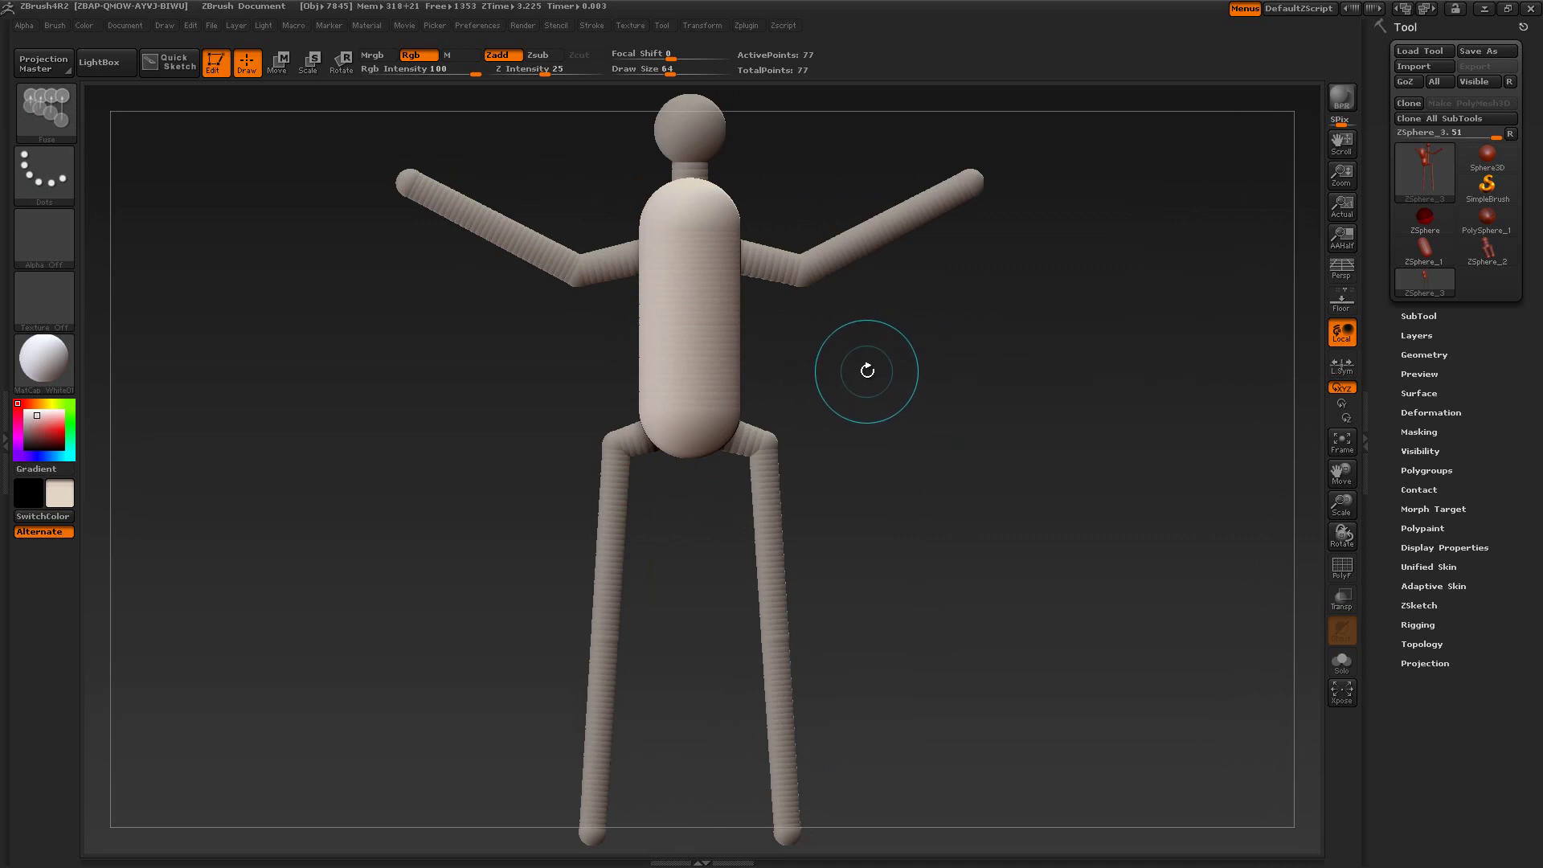
pyautogui.press('f')
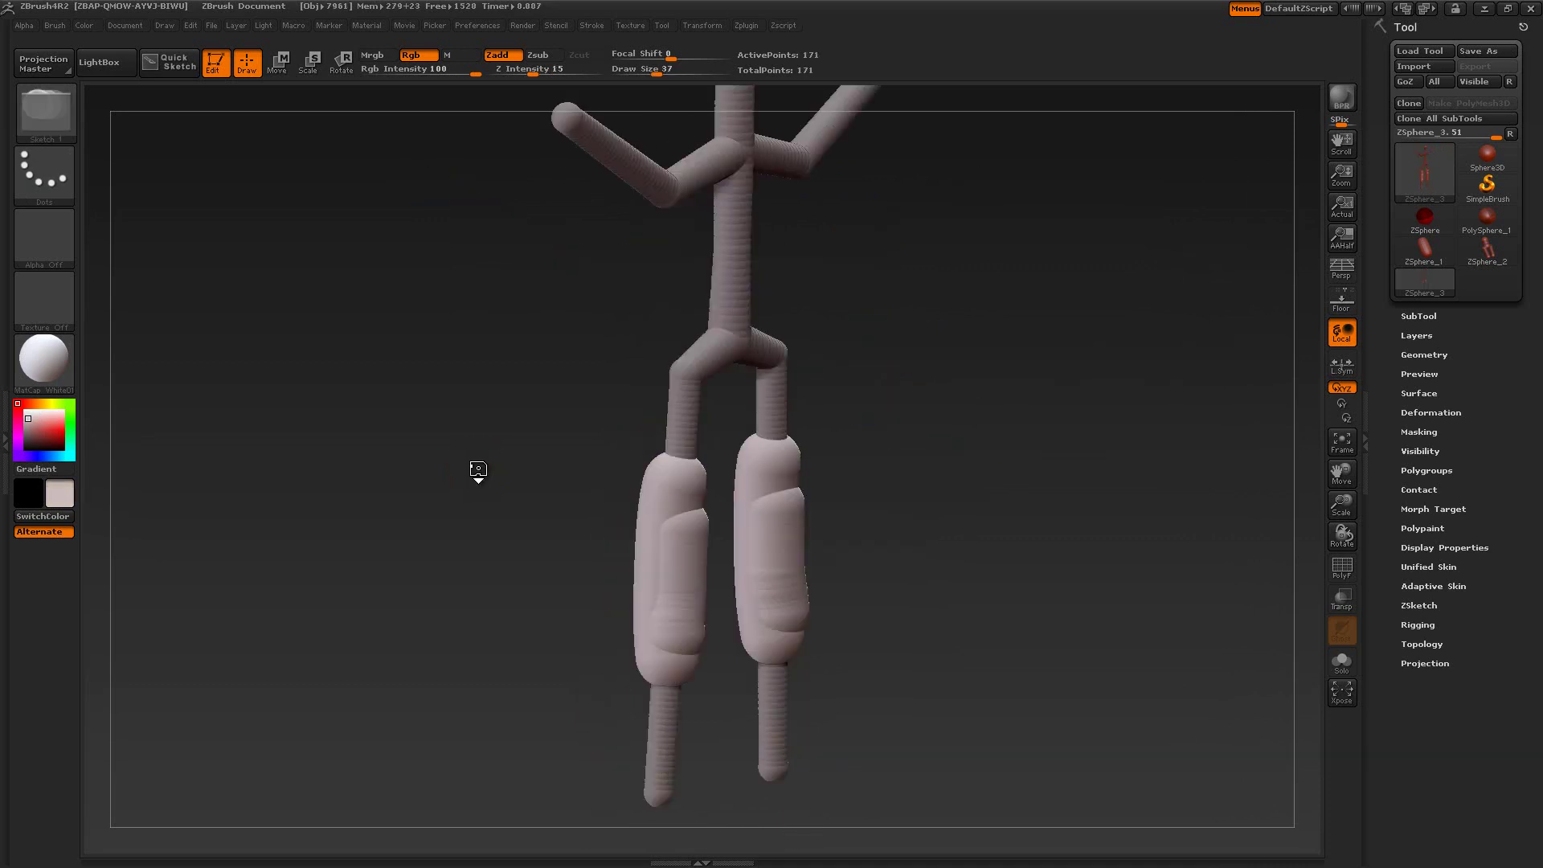
# Examine the separate strokes on the legs by turning the PolyFrame display on and off again.
pyautogui.click(1342, 569)
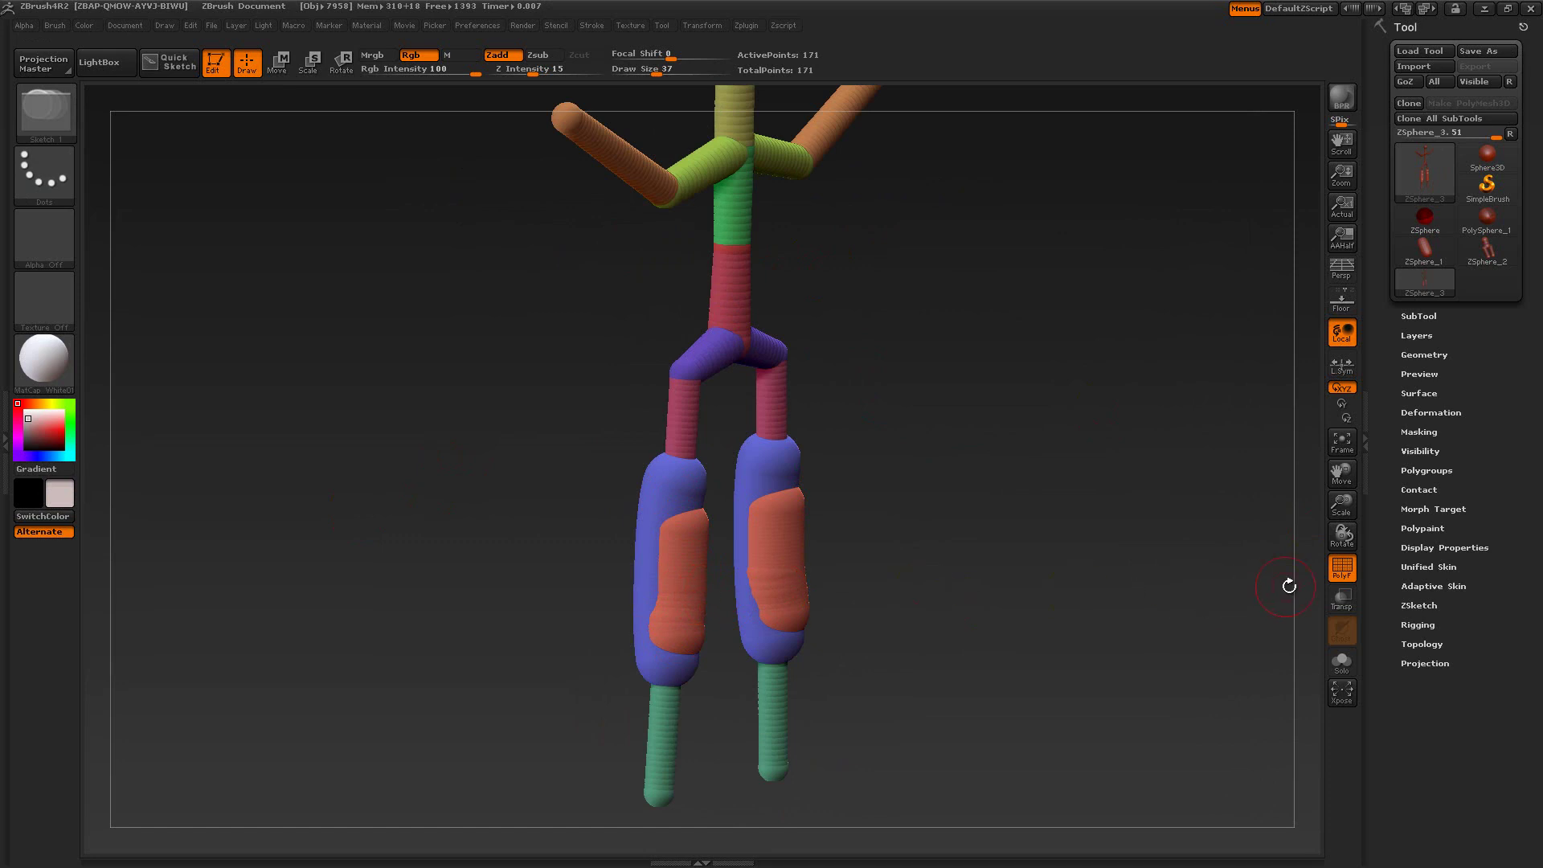
pyautogui.click(1342, 575)
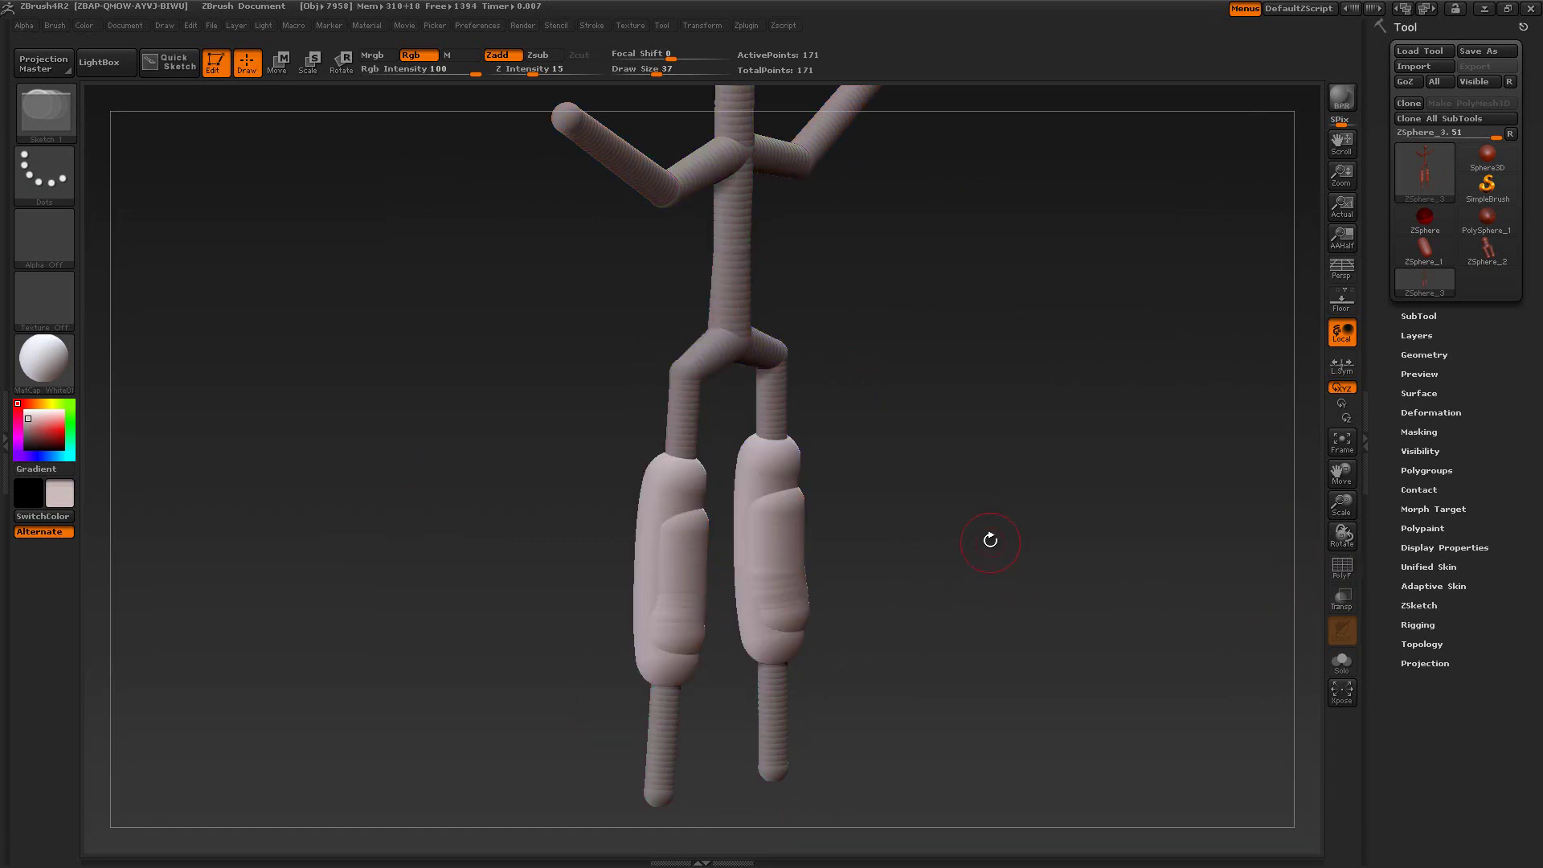
pyautogui.moveTo(973, 515); pyautogui.dragTo(1001, 547)
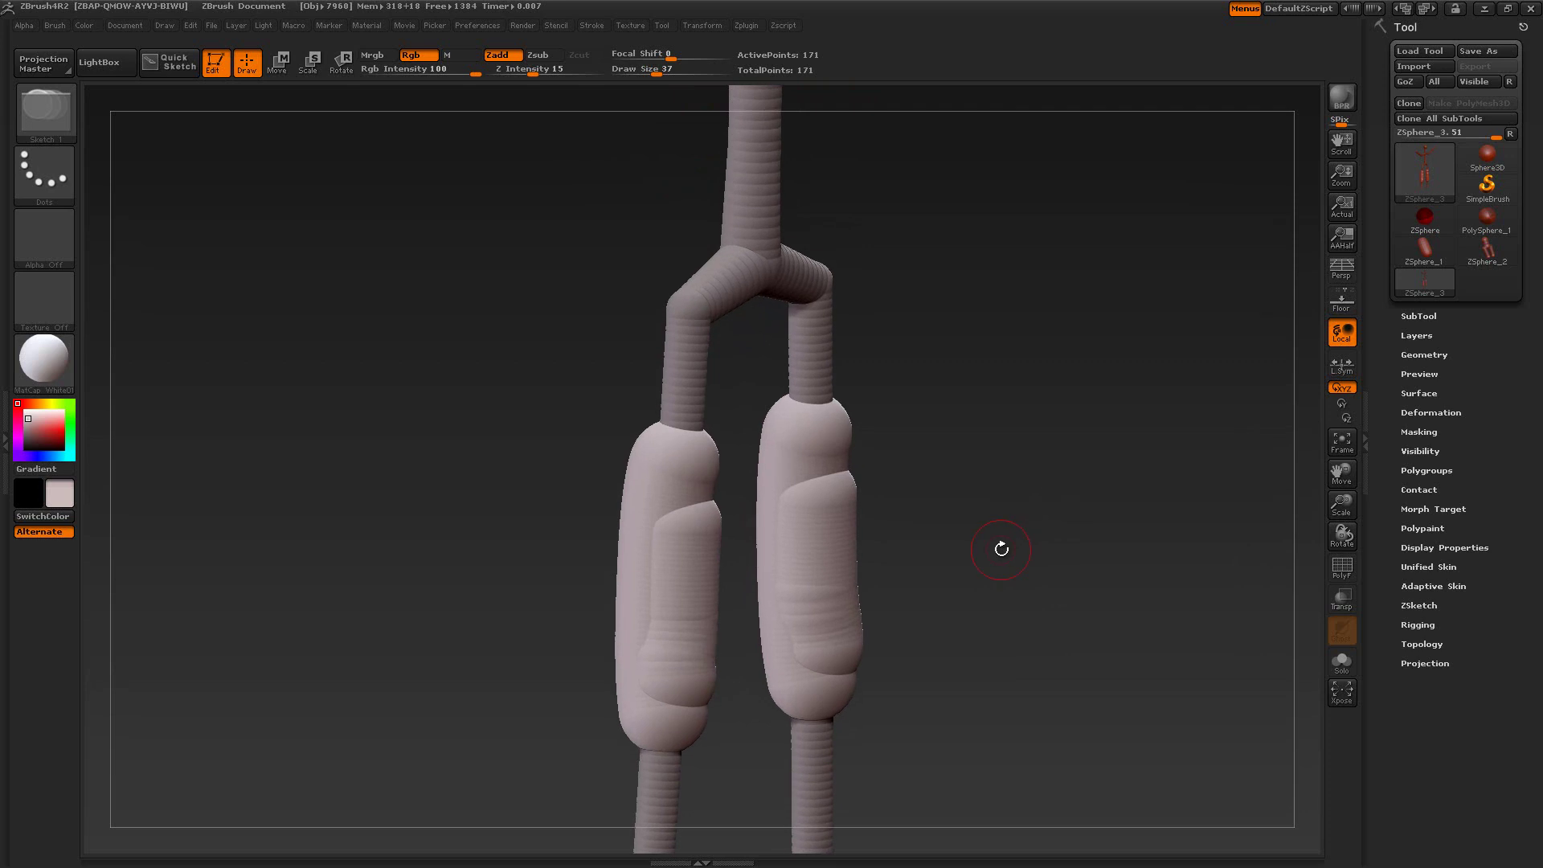
# Choose Smooth 4 as the smoothing brush, try it down the raised strokes on the legs, and undo the result.
pyautogui.press('shift')
pyautogui.click(34, 115)
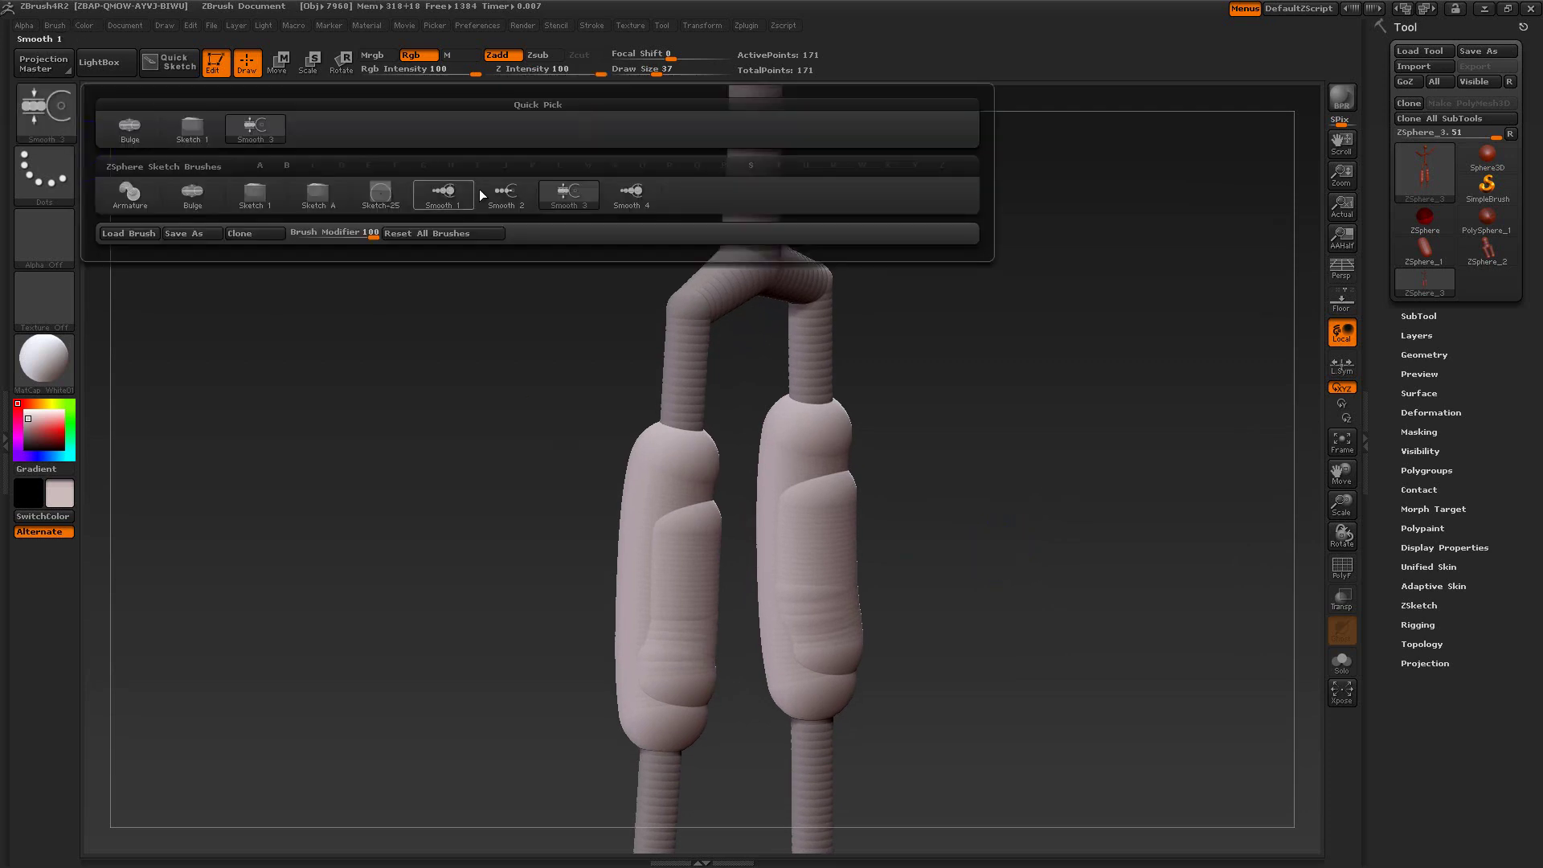
pyautogui.click(632, 195)
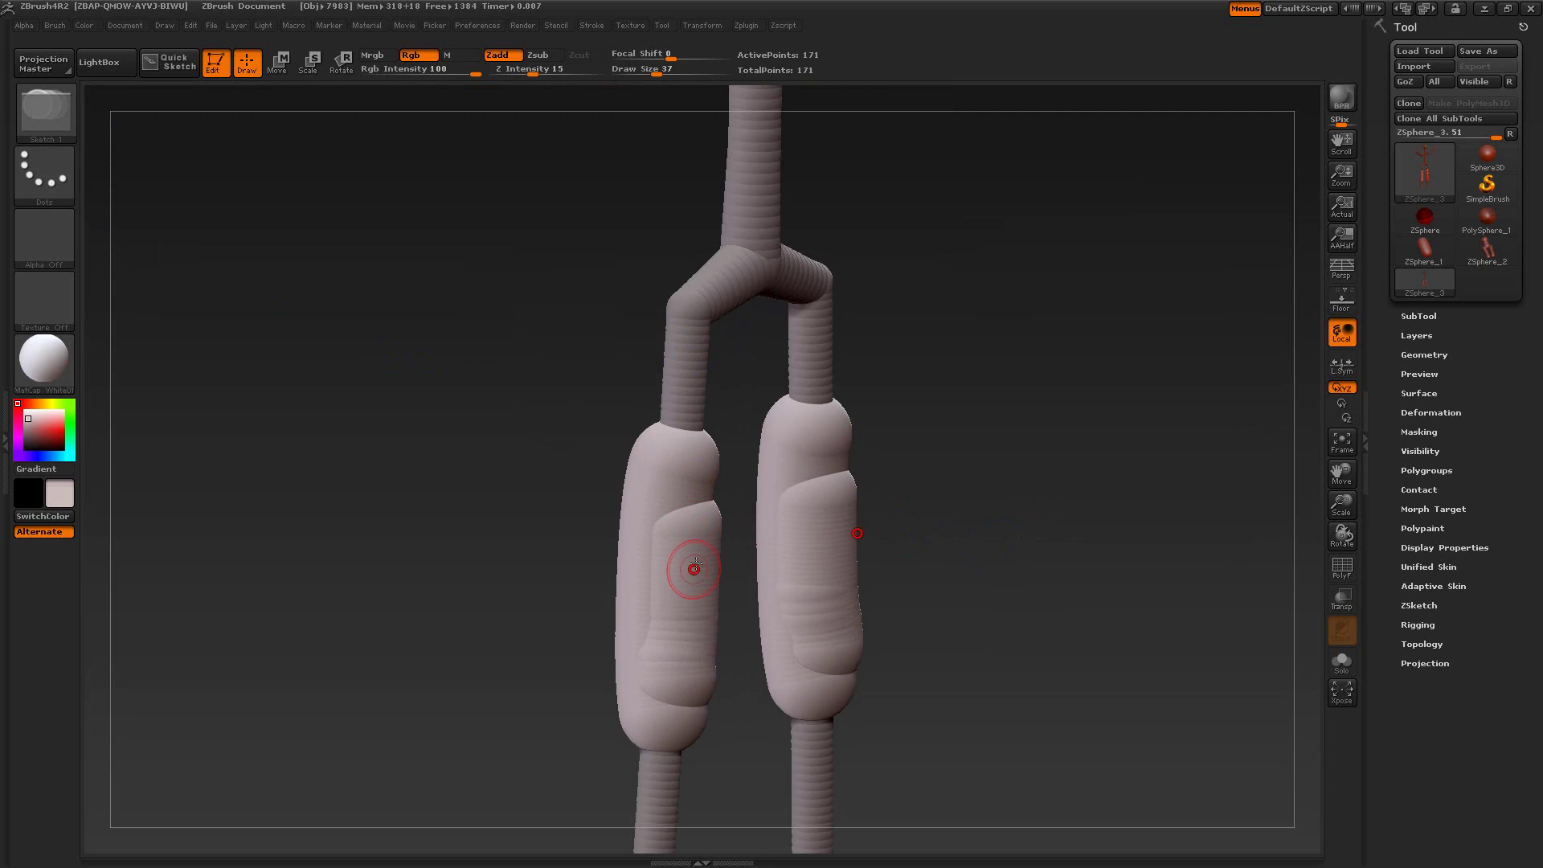
pyautogui.keyDown('shift'); pyautogui.moveTo(707, 531); pyautogui.dragTo(693, 663); pyautogui.keyUp('shift')
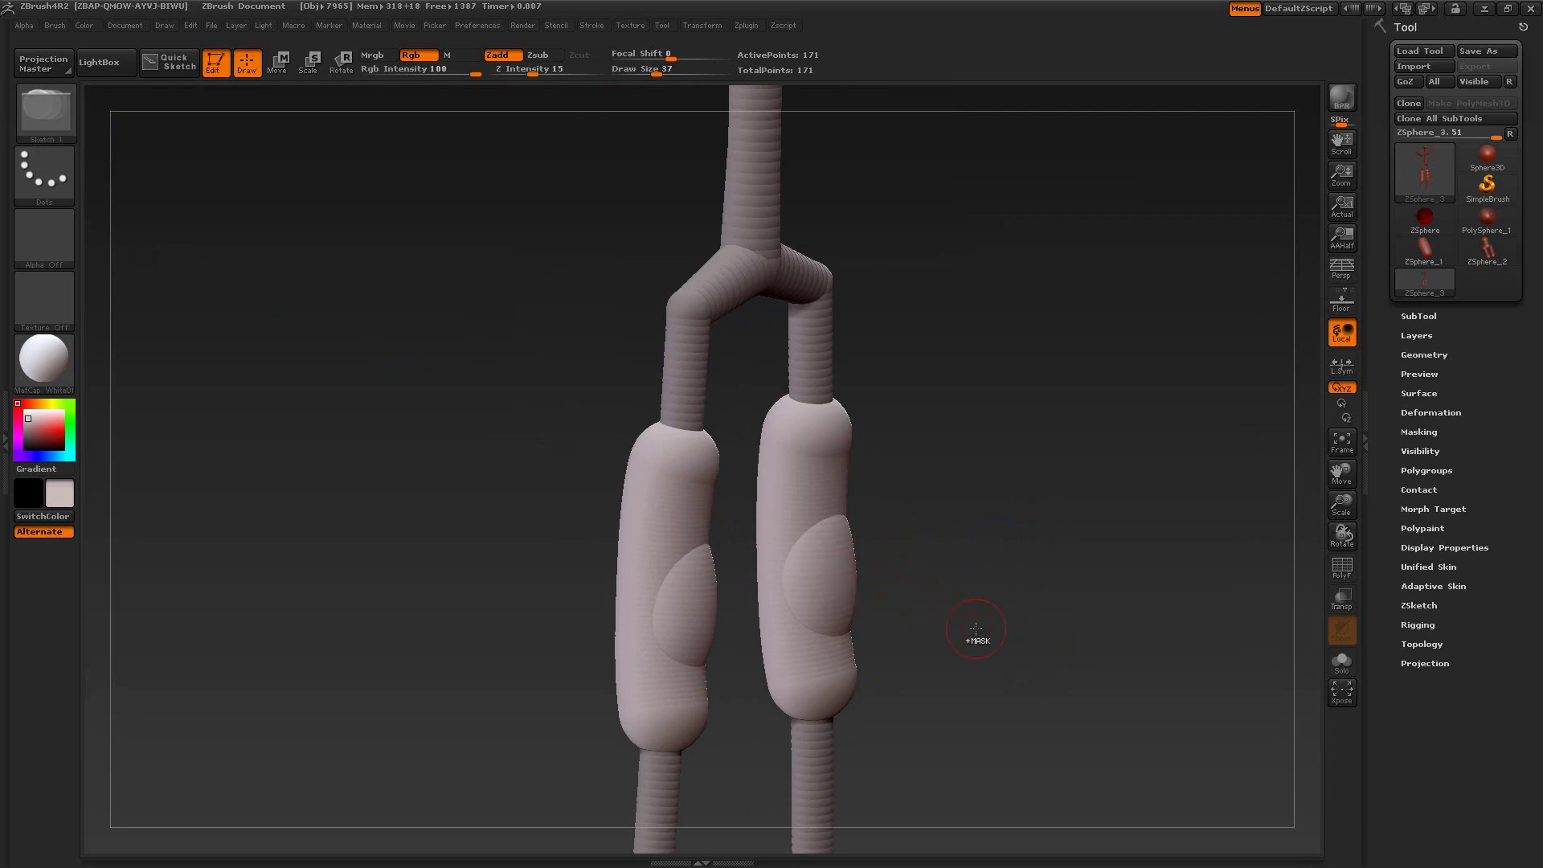
pyautogui.hotkey('ctrl', 'z')
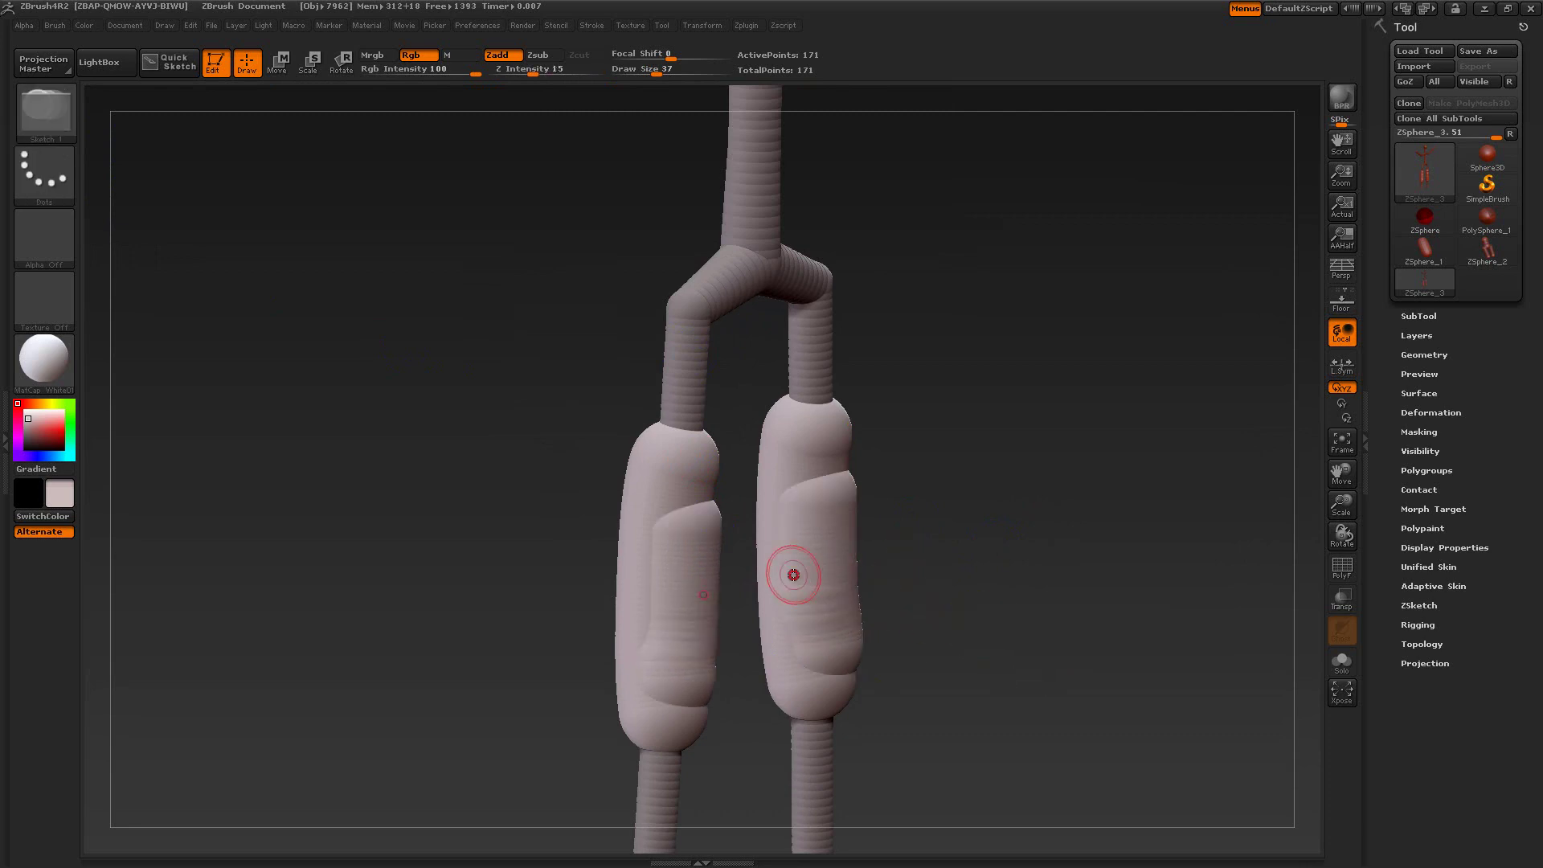
# Smooth the raised leg strokes with Smooth 4 two more times, undoing each attempt.
pyautogui.press('shift')
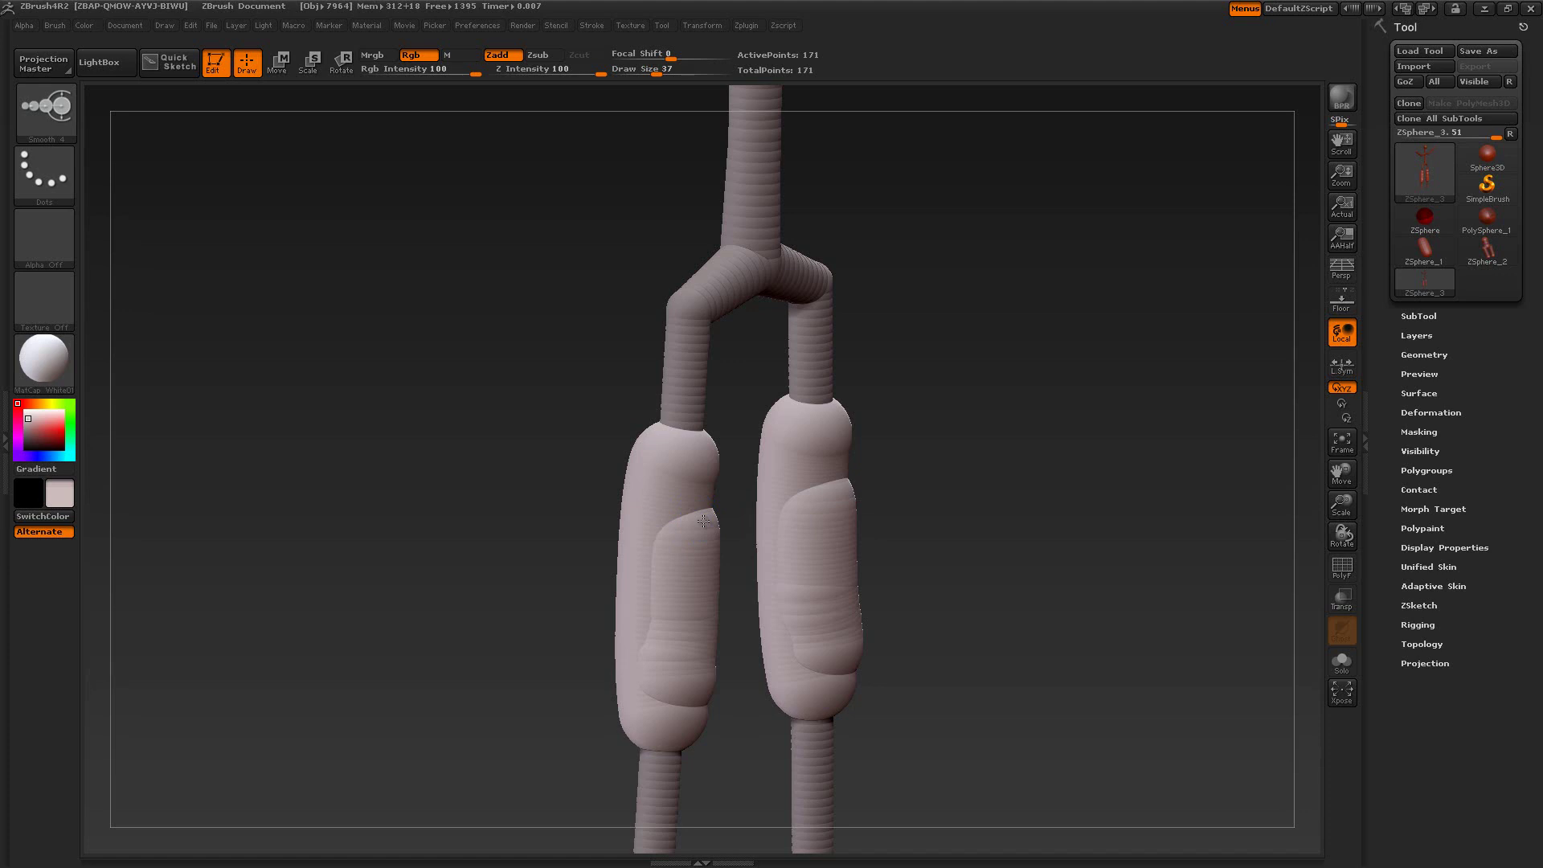
pyautogui.moveTo(703, 520); pyautogui.dragTo(684, 667)
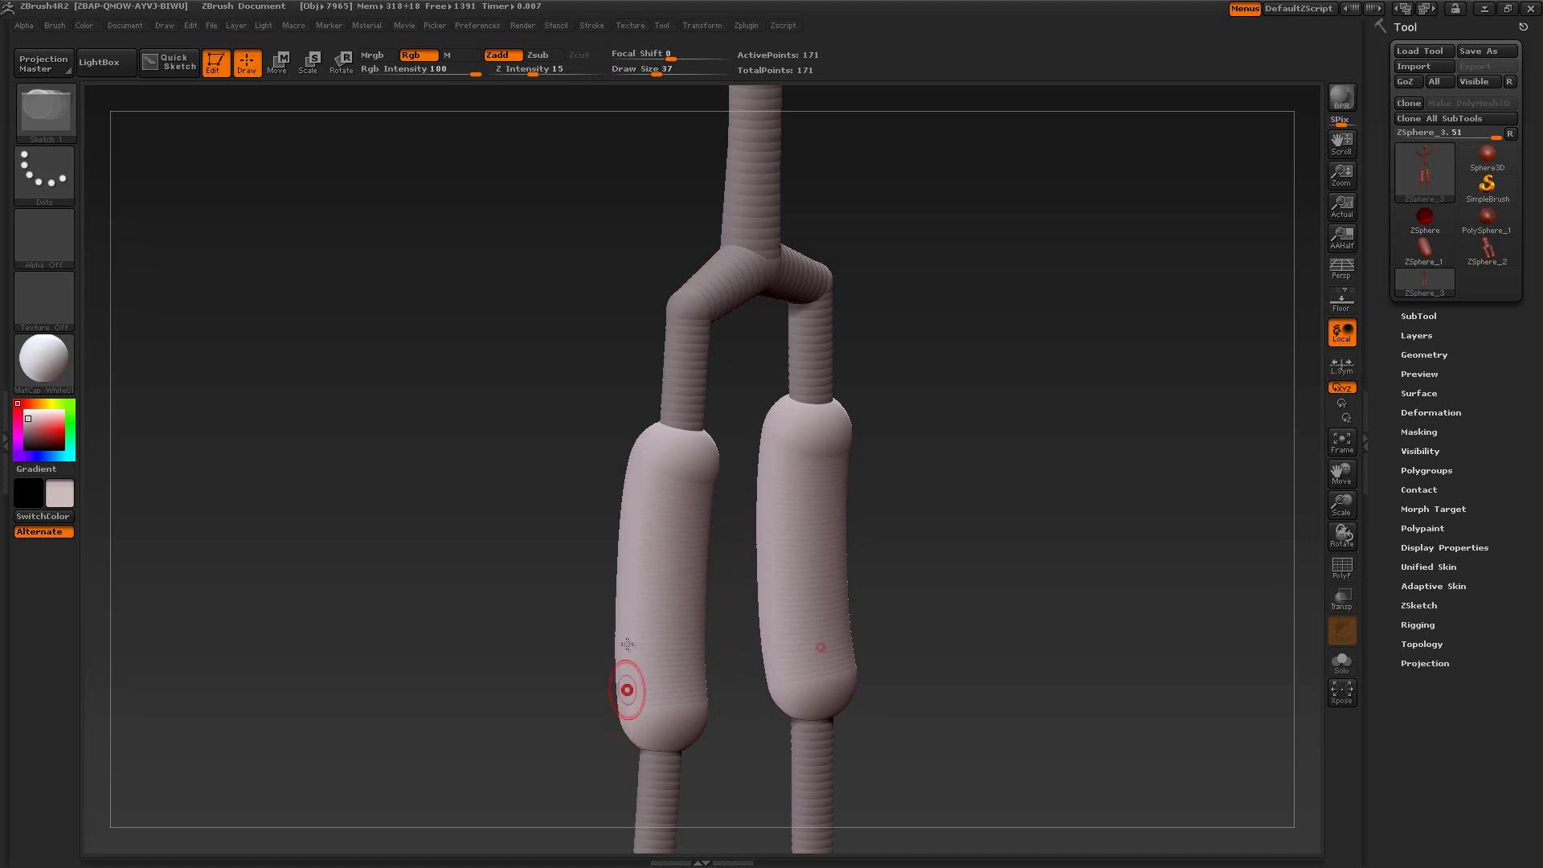
pyautogui.hotkey('ctrl', 'z')
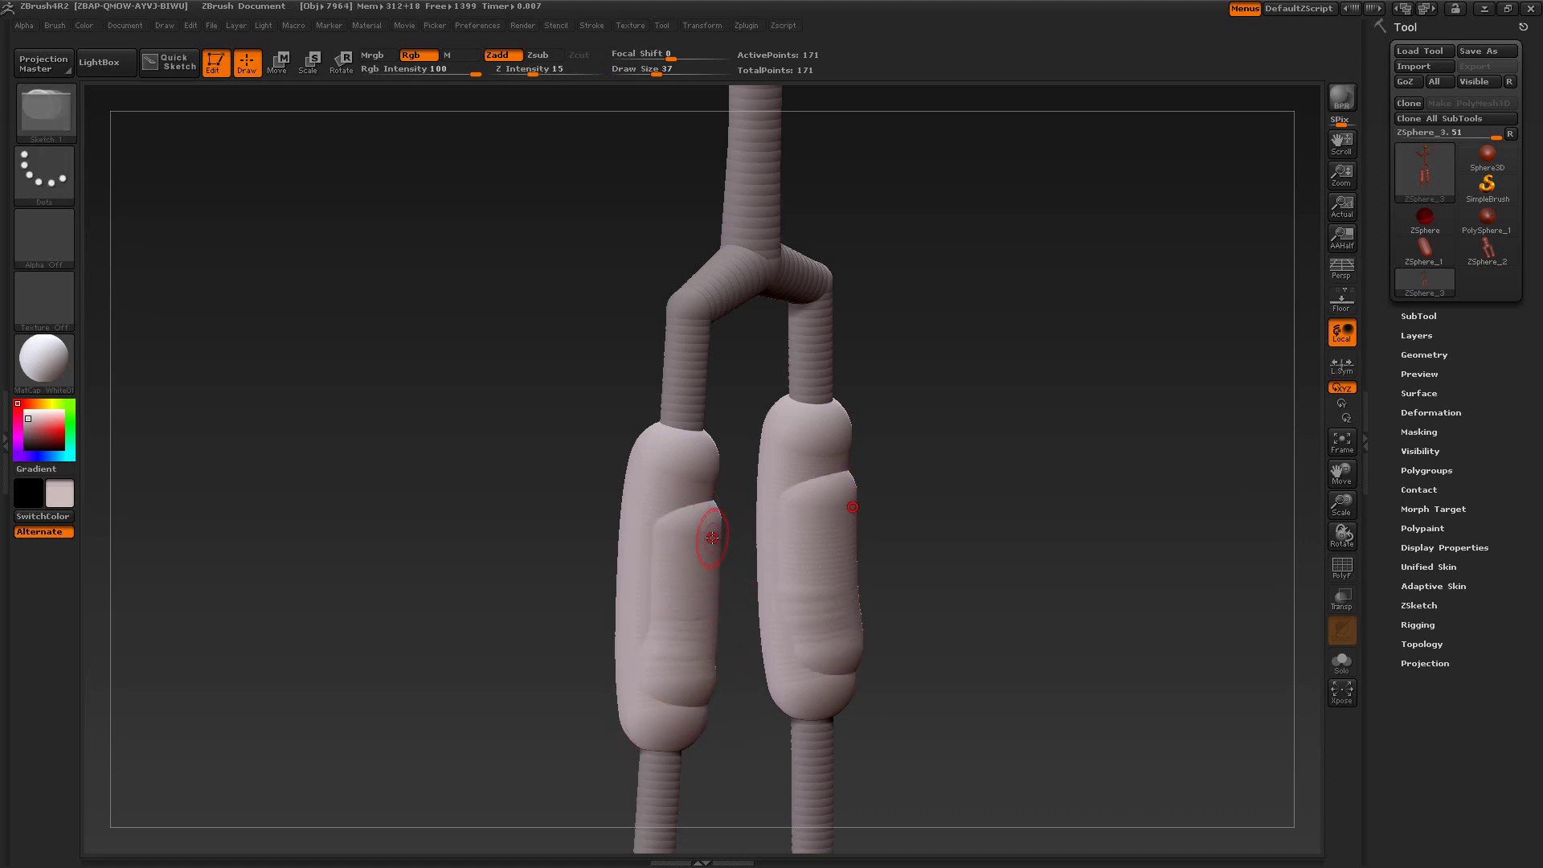
pyautogui.press('shift')
pyautogui.keyDown('shift'); pyautogui.moveTo(706, 534); pyautogui.dragTo(697, 623); pyautogui.keyUp('shift')
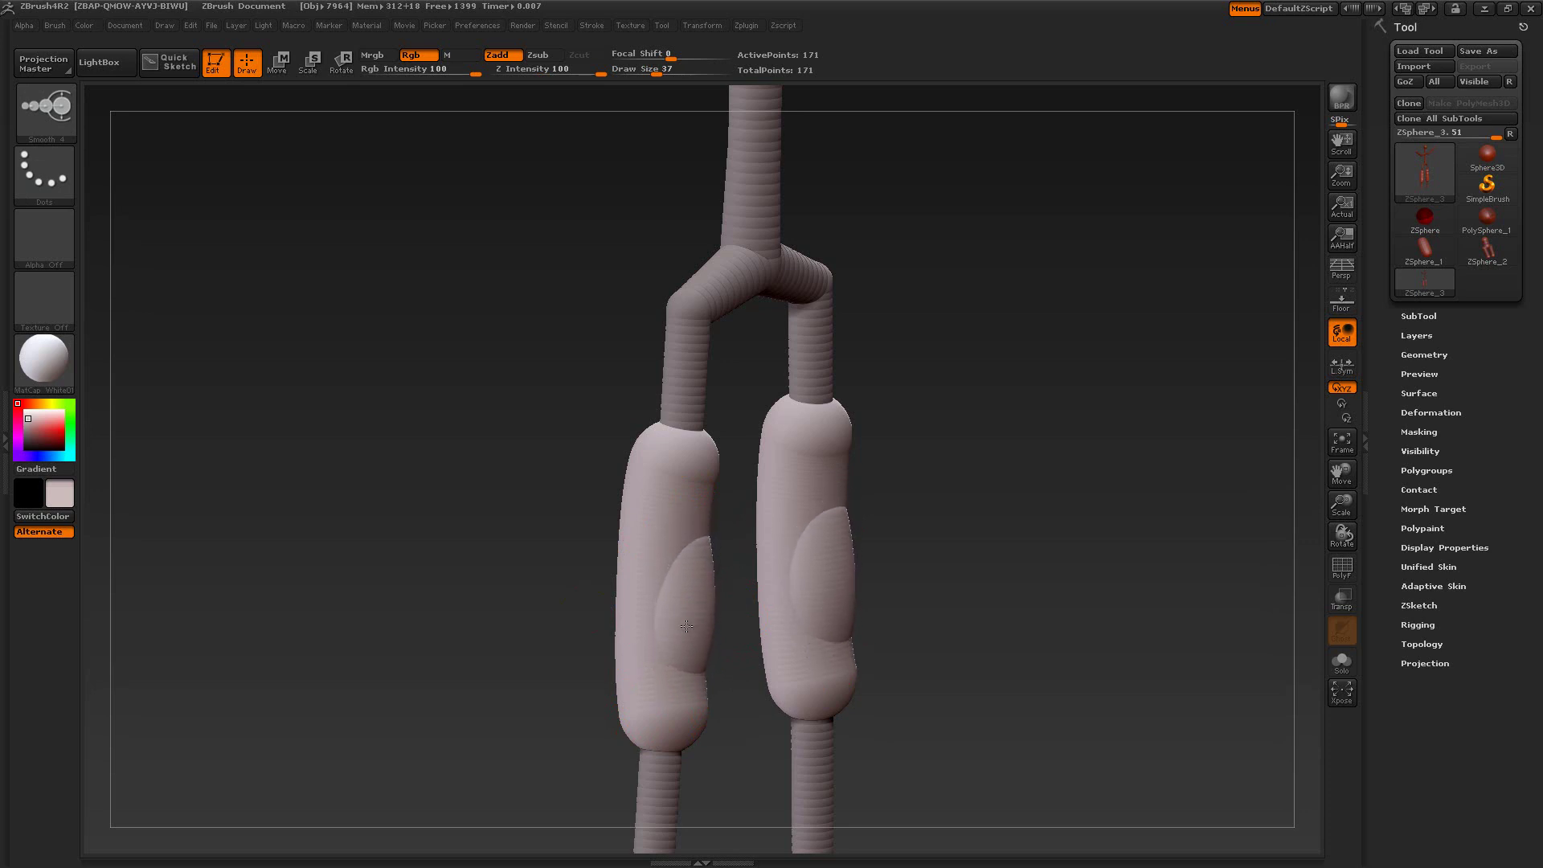
pyautogui.hotkey('ctrl', 'z')
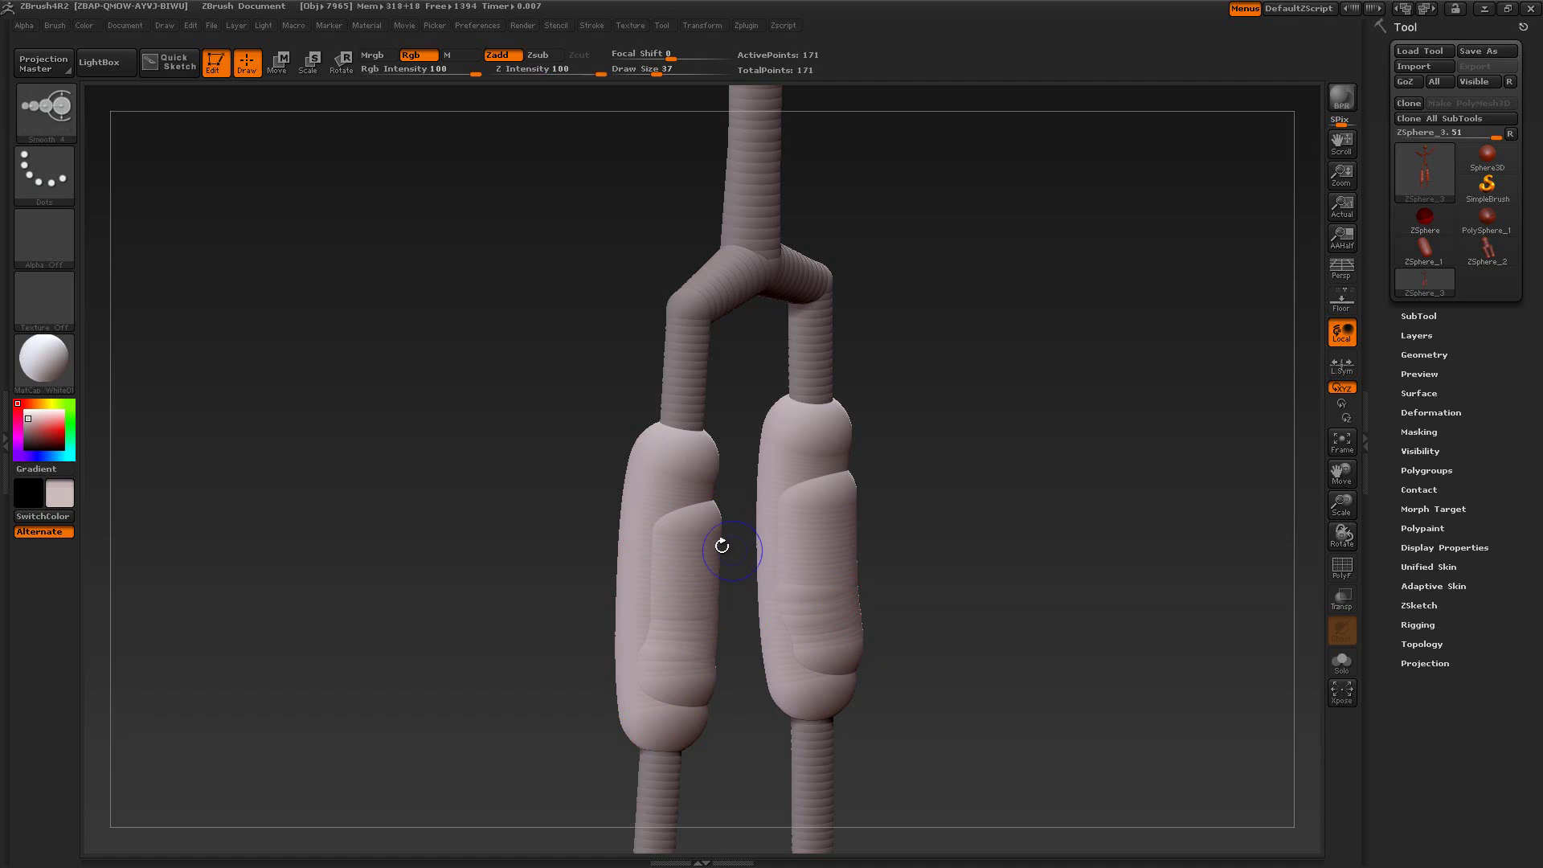
# Smooth down the full length of the raised leg strokes with Smooth 4 until they merge into the underlying forms.
pyautogui.keyDown('shift'); pyautogui.moveTo(701, 527); pyautogui.dragTo(685, 670); pyautogui.keyUp('shift')
pyautogui.keyDown('shift'); pyautogui.click(705, 526); pyautogui.keyUp('shift')
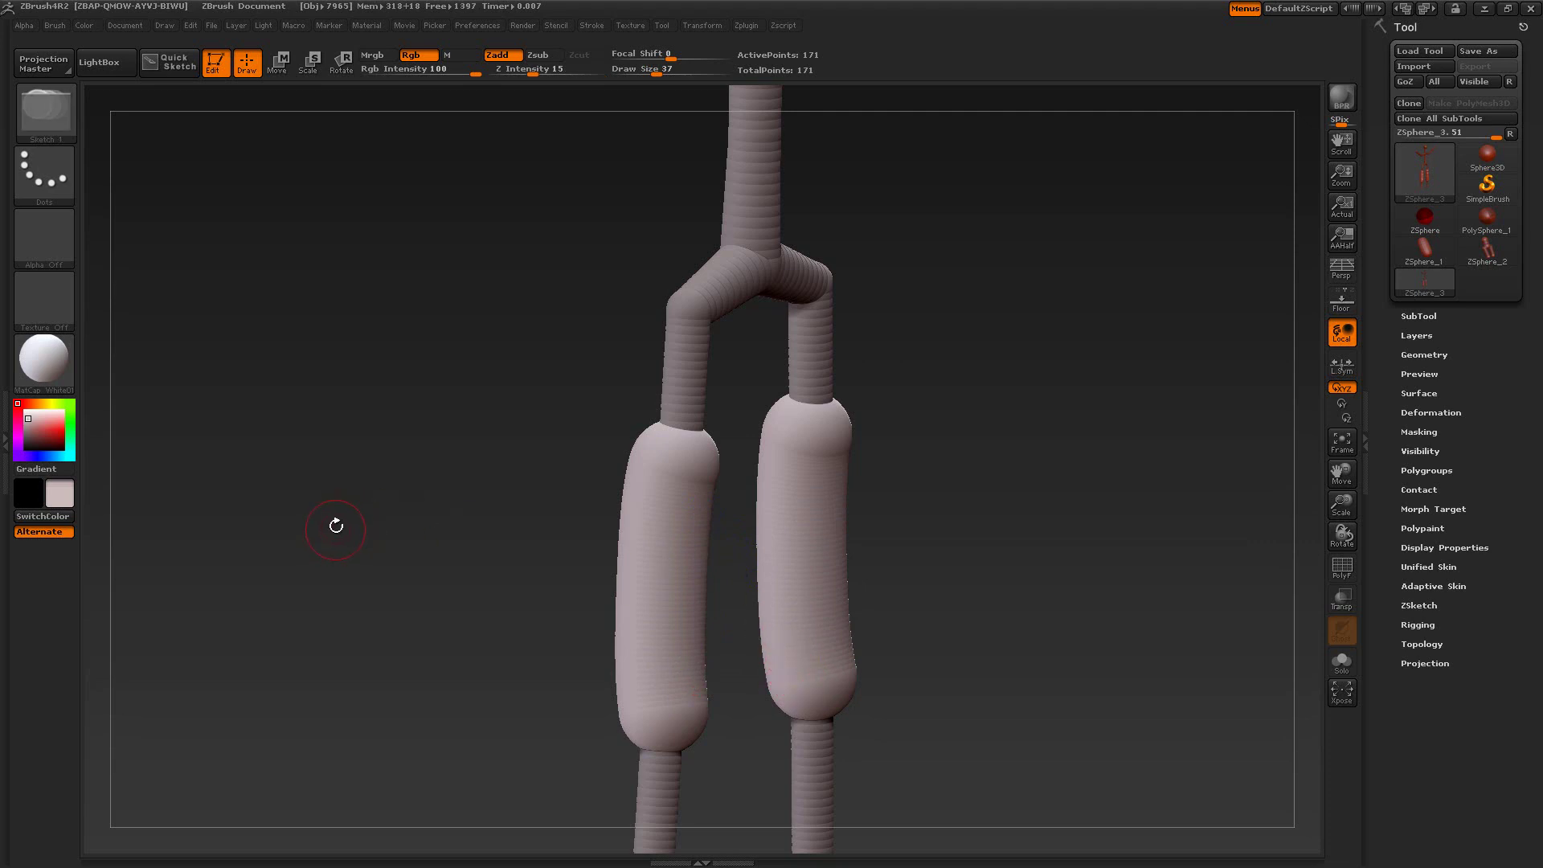
# Dock the Brush palette beside the canvas and expand the Smooth Brush Modifiers for the Smooth 4 brush.
pyautogui.click(10, 340)
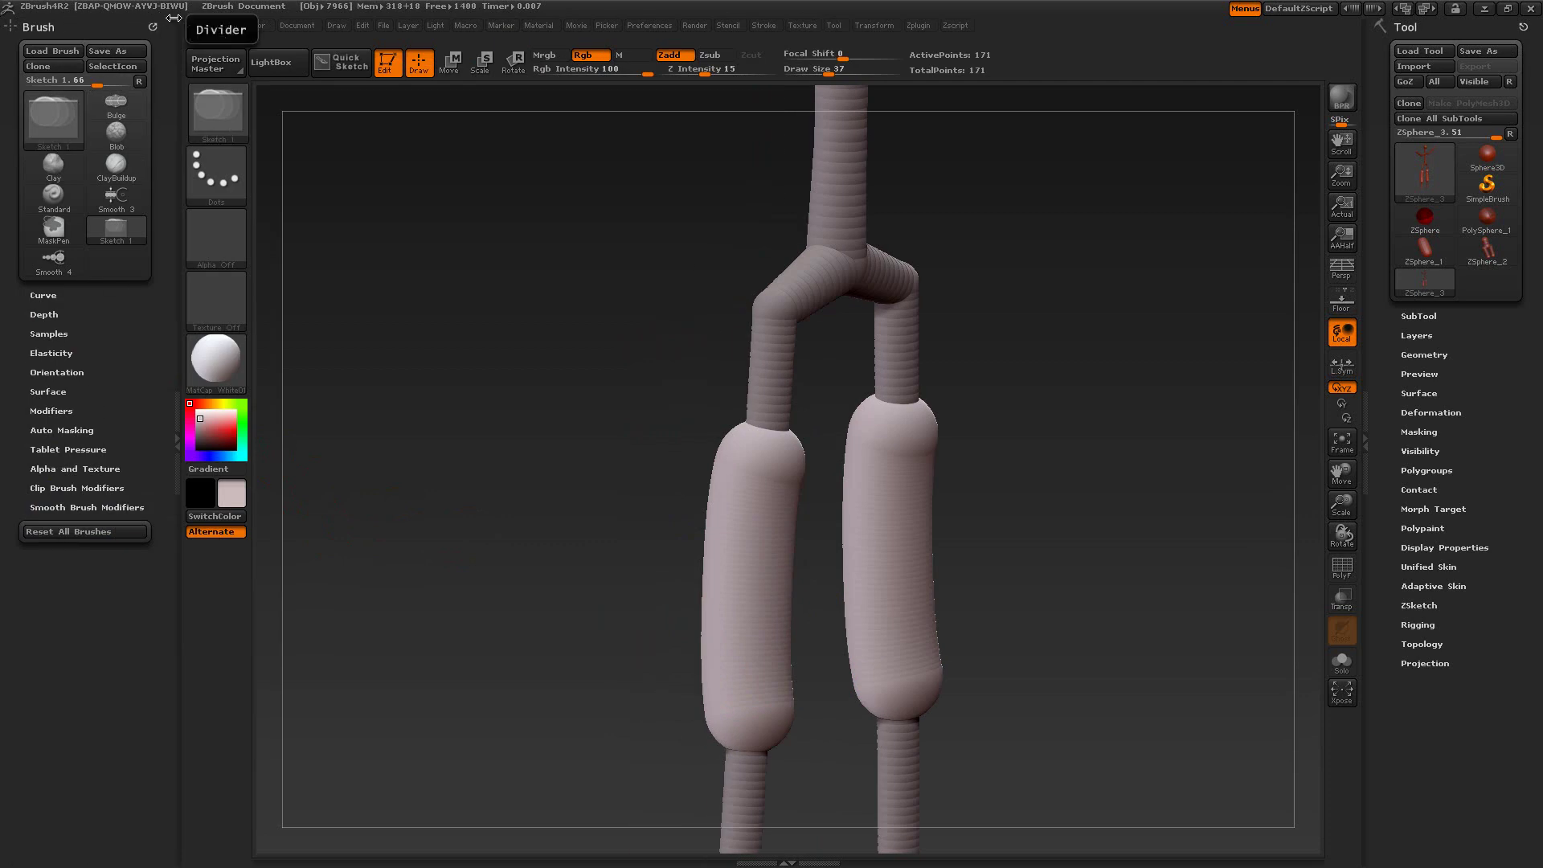
pyautogui.click(229, 26)
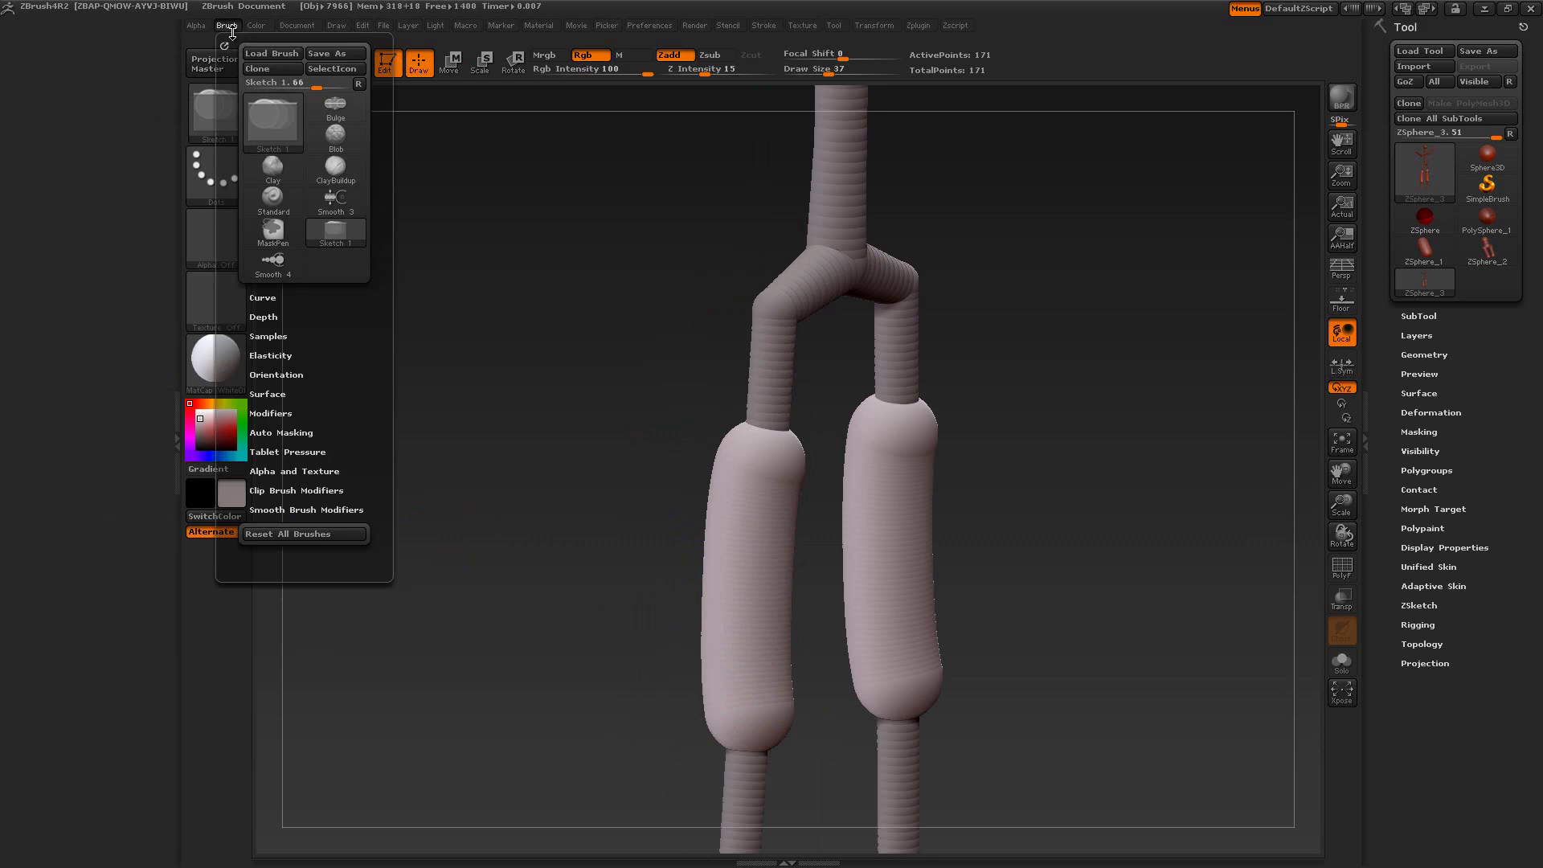
pyautogui.moveTo(222, 45); pyautogui.dragTo(5, 53)
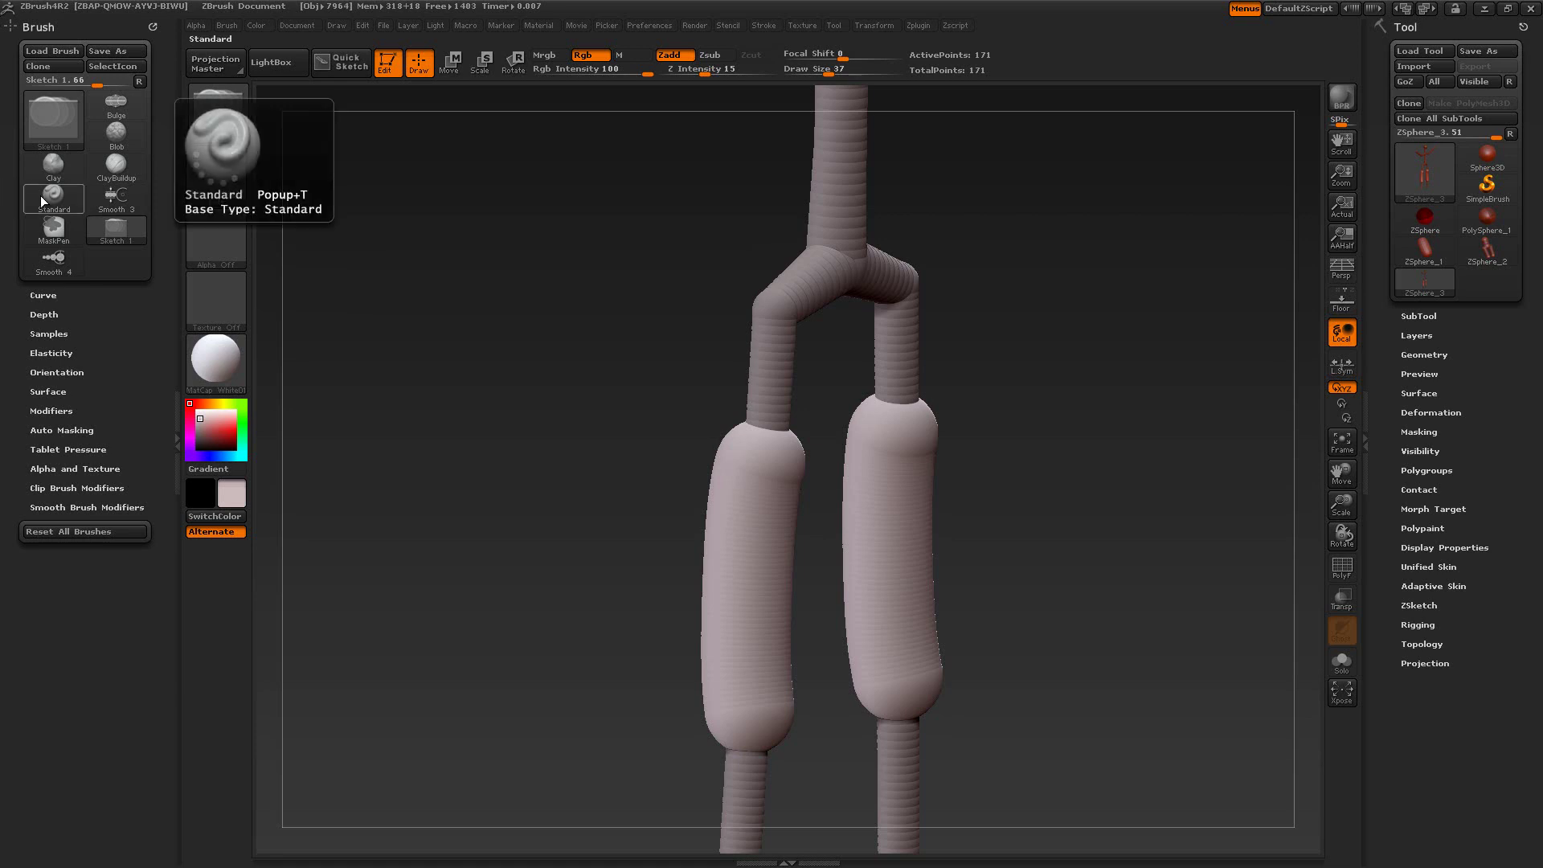
pyautogui.press('shift')
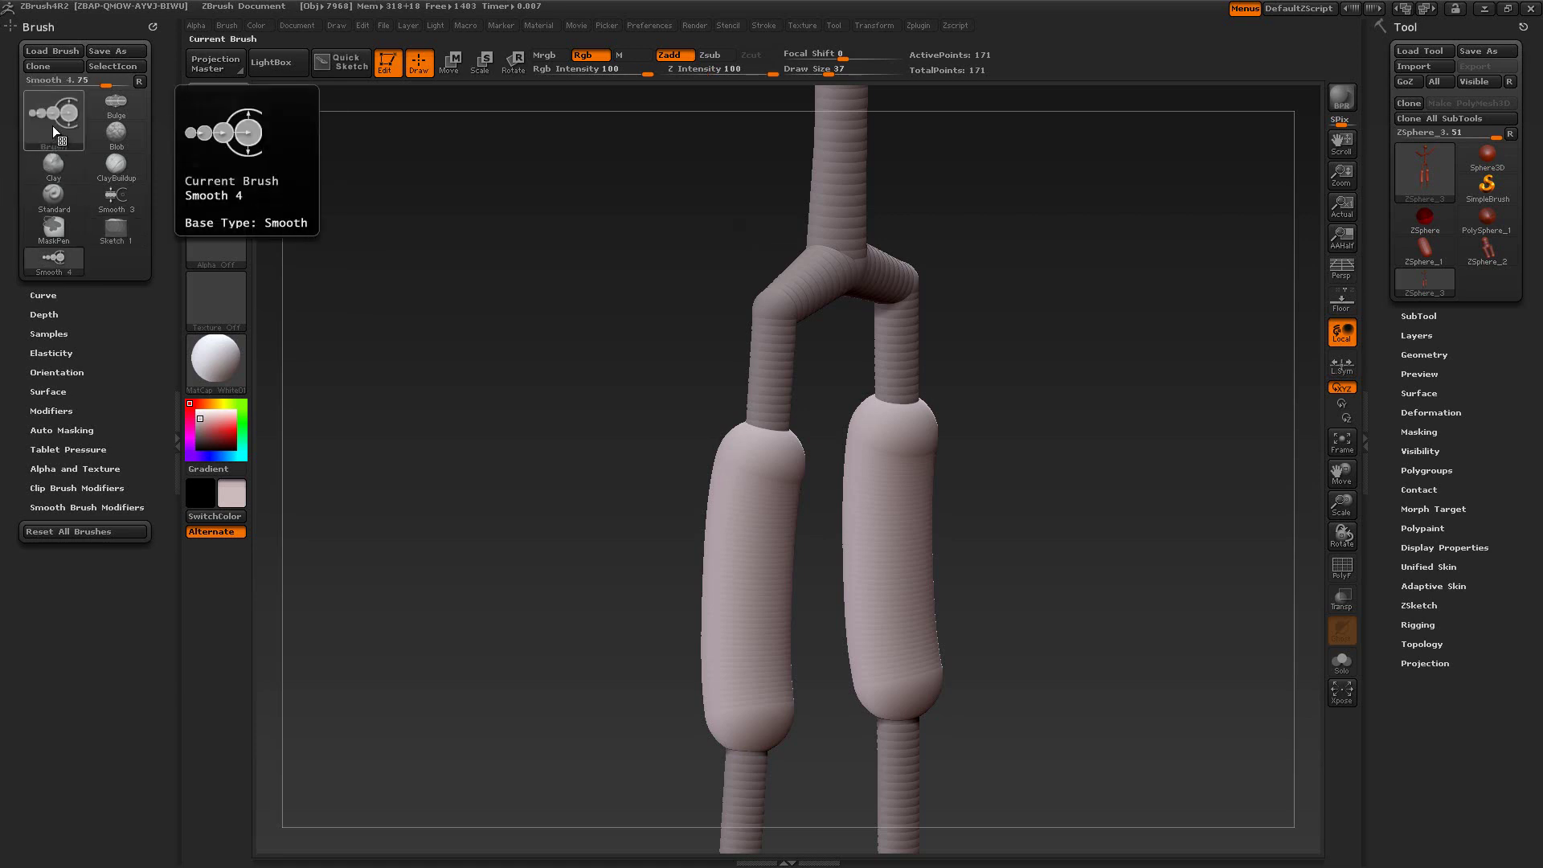
pyautogui.click(112, 507)
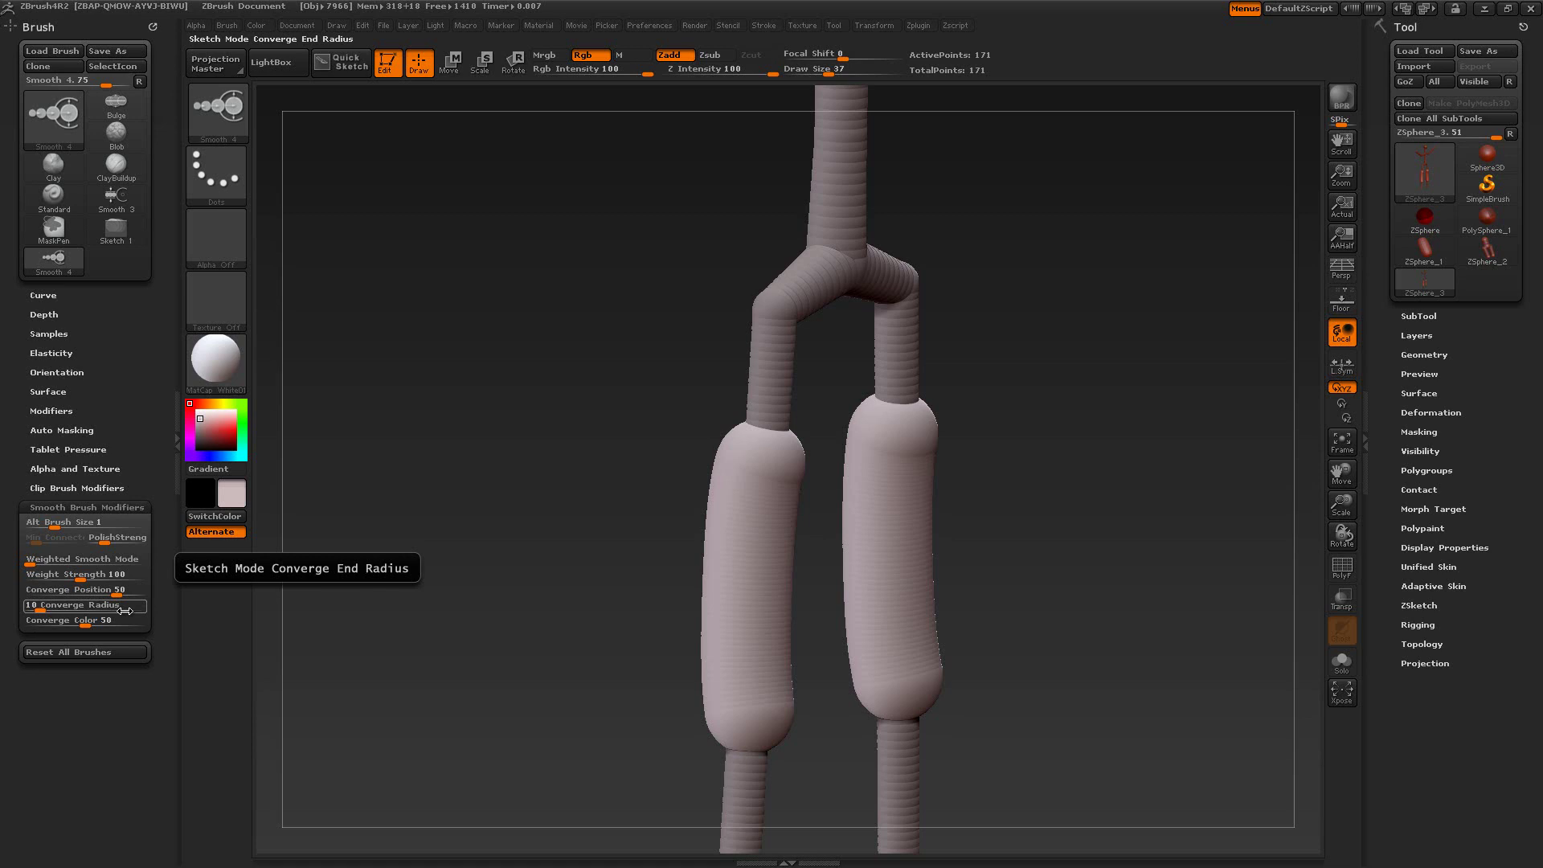
# Switch the smoothing brush from Smooth 4 through Smooth 1, Smooth 2 and Smooth 3, comparing their converge position, radius and color settings.
pyautogui.press('shift')
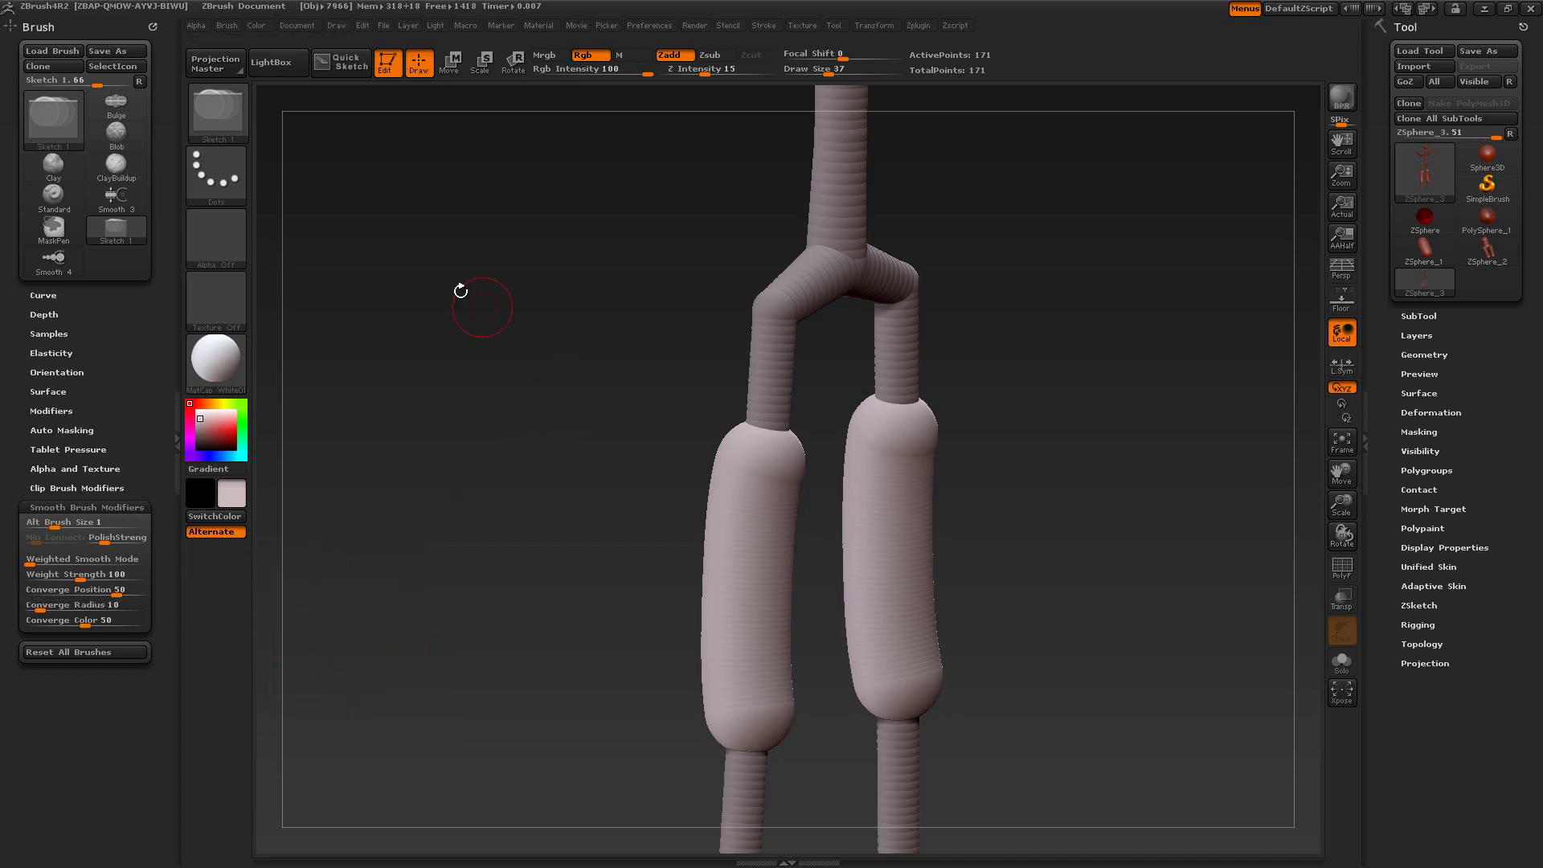
pyautogui.press('shift')
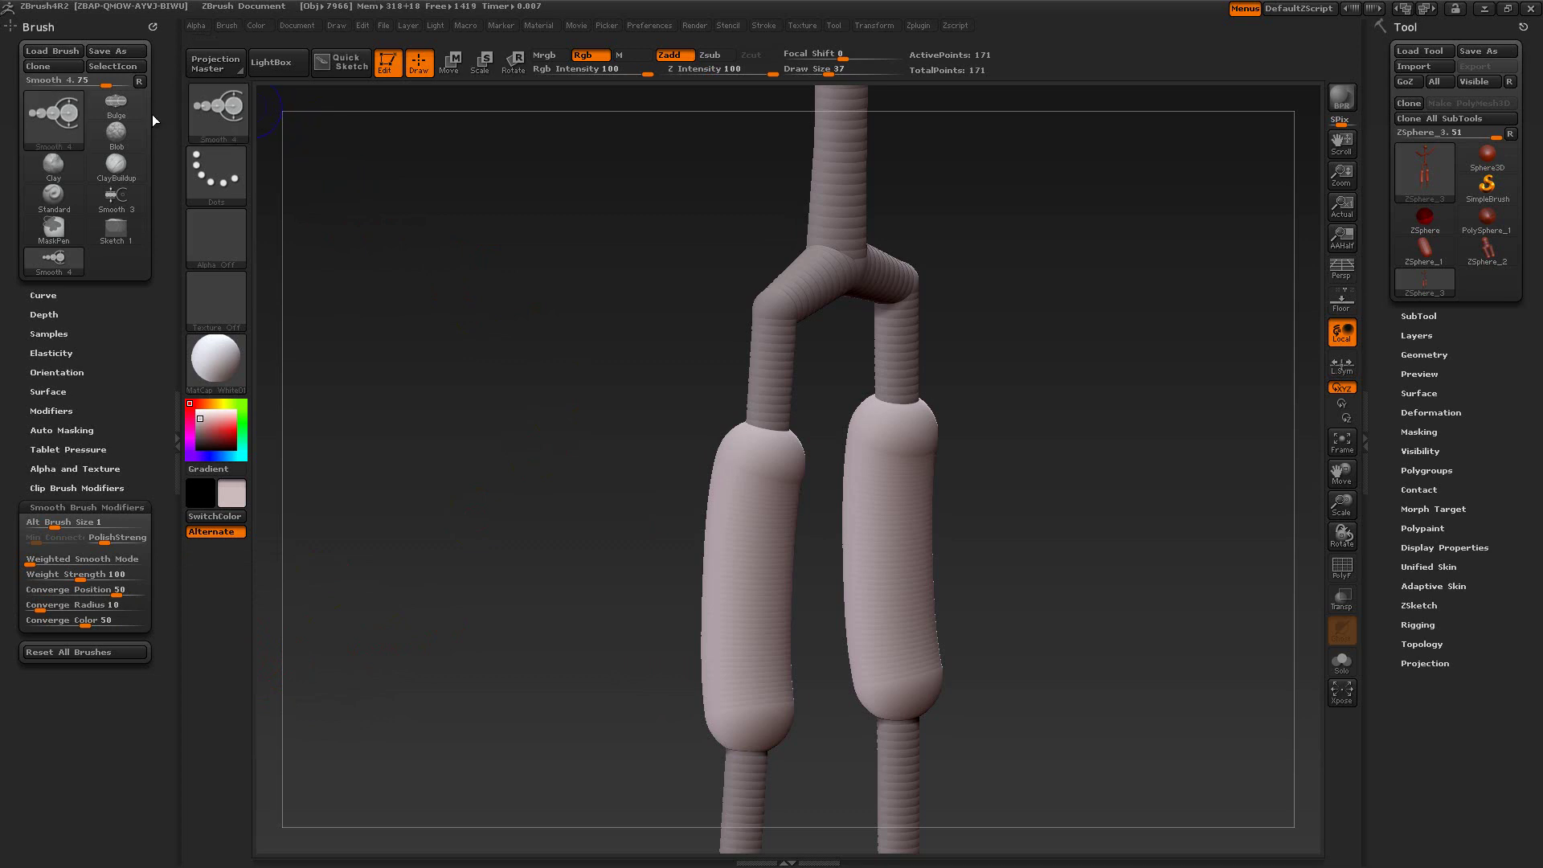
pyautogui.click(216, 112)
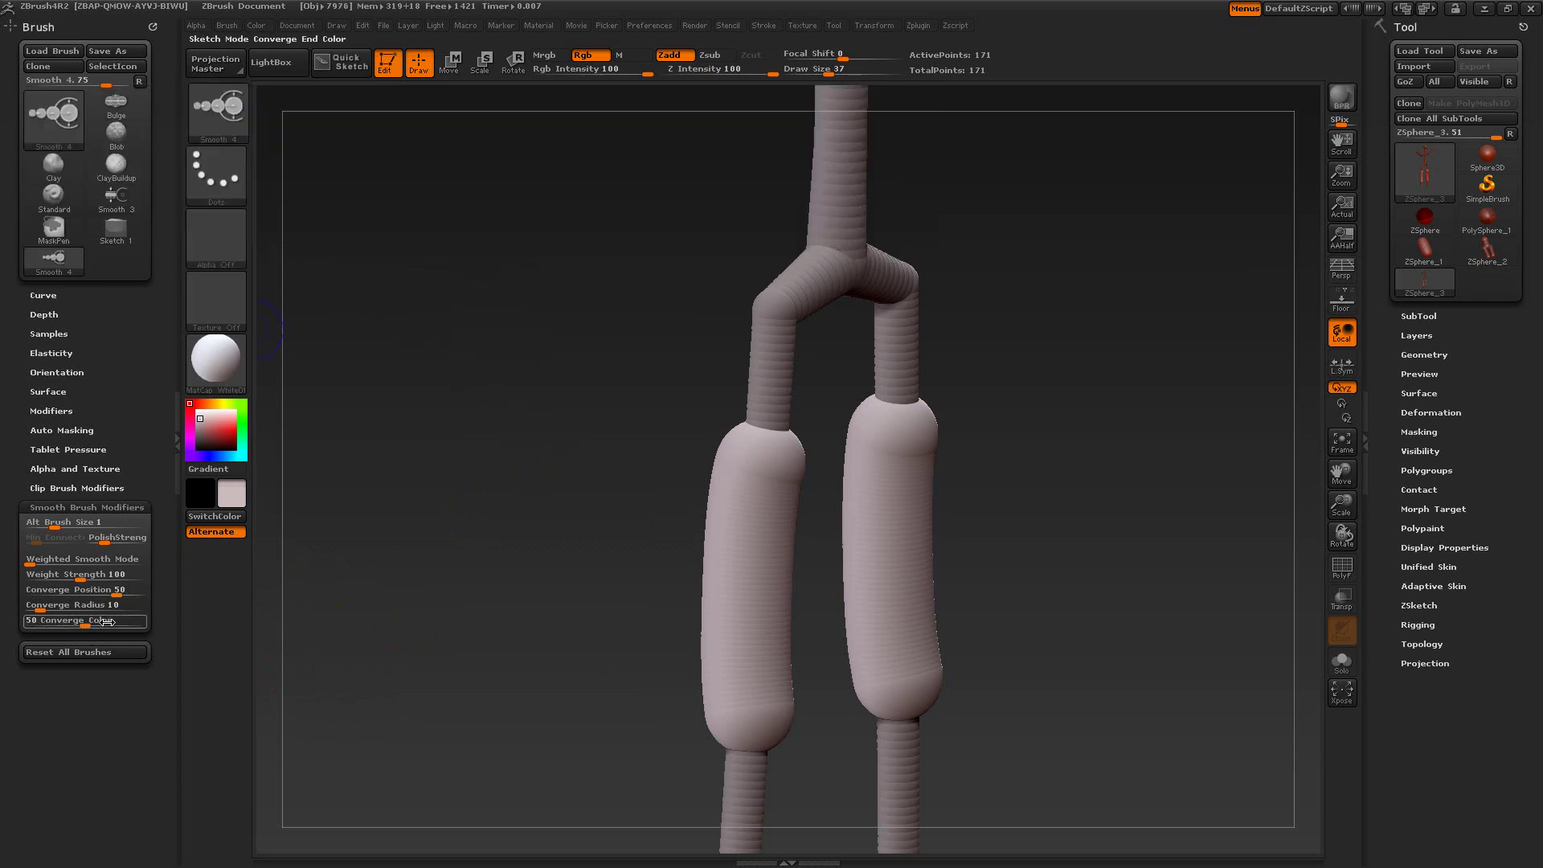
pyautogui.click(59, 111)
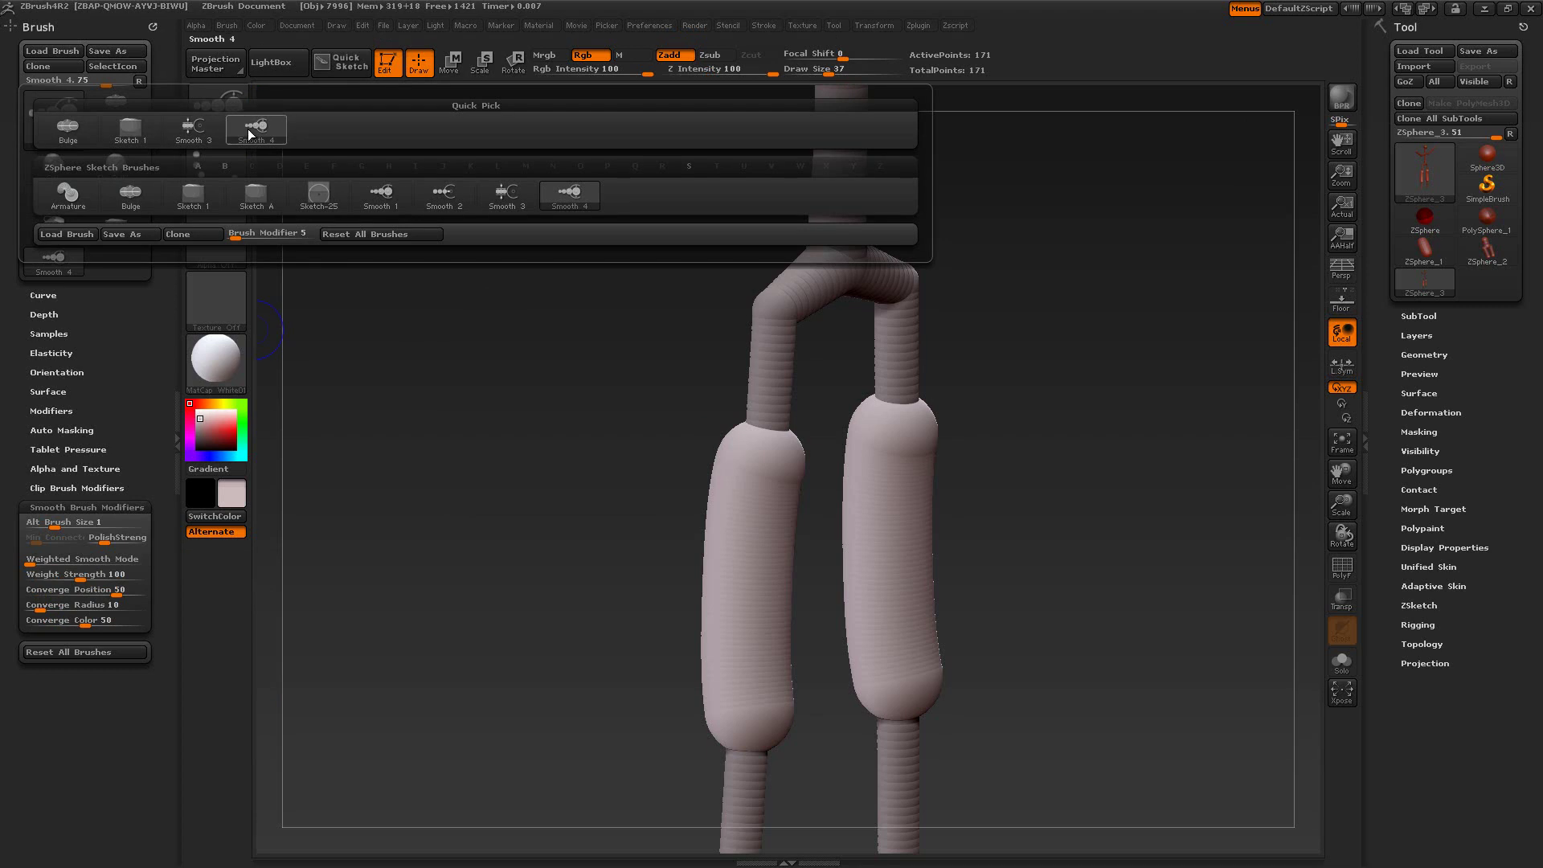
pyautogui.click(386, 200)
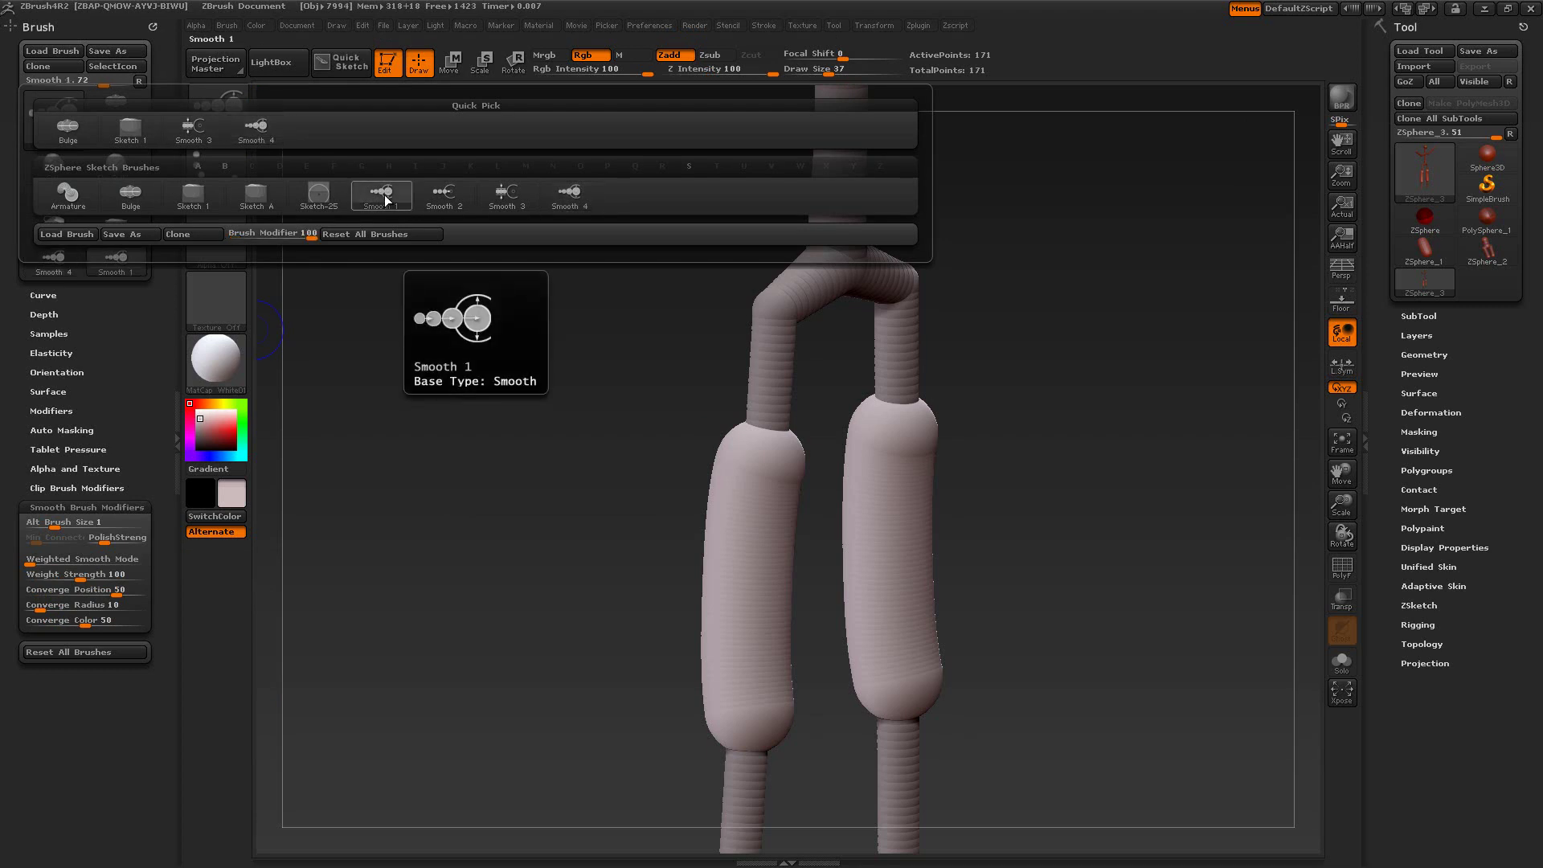
pyautogui.click(445, 200)
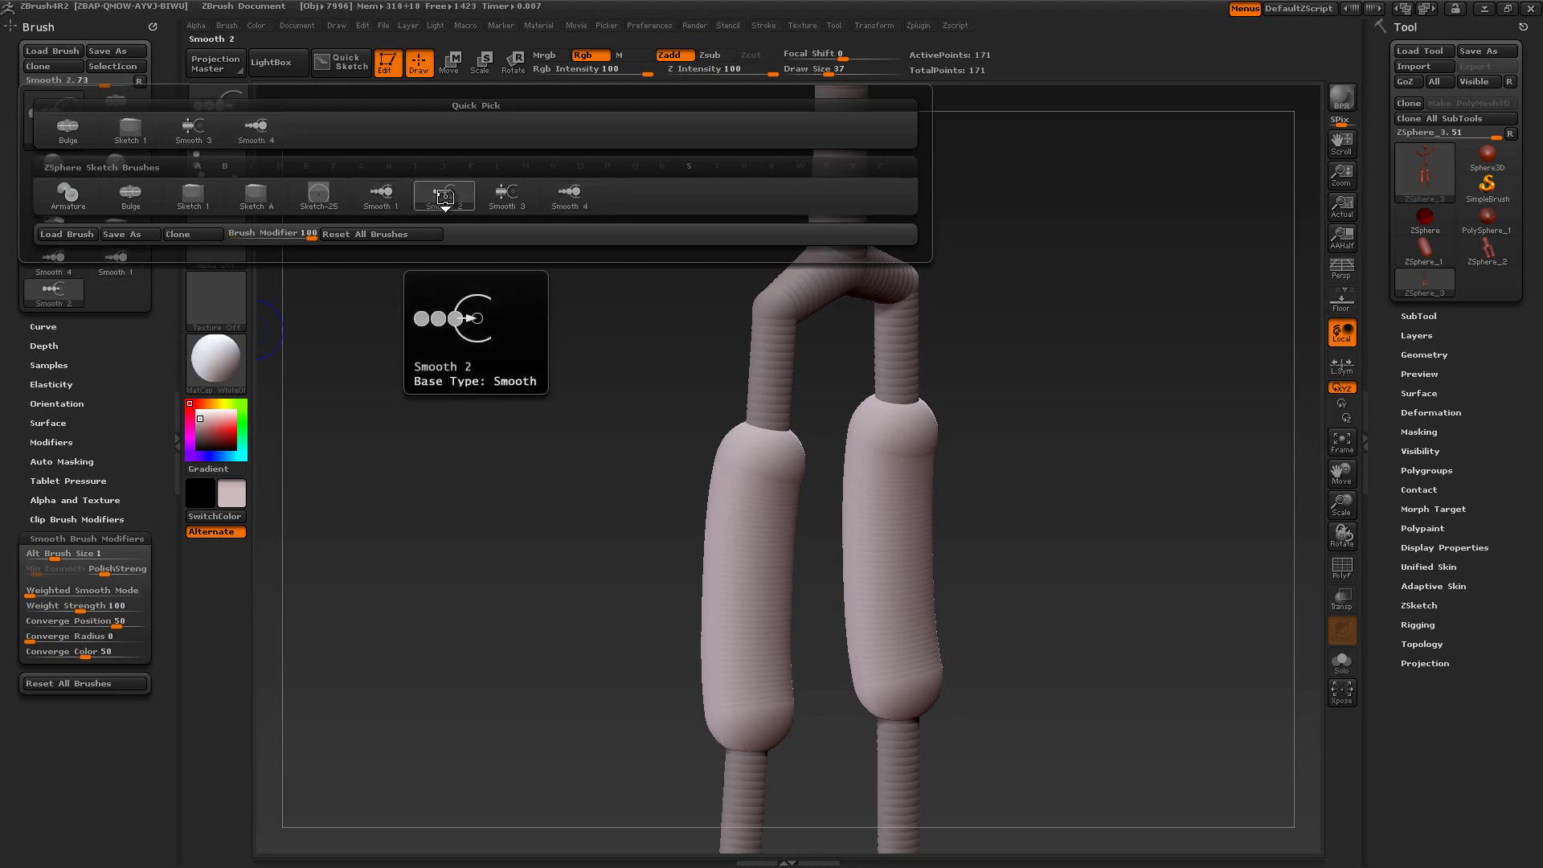
pyautogui.click(502, 200)
pyautogui.press('shift')
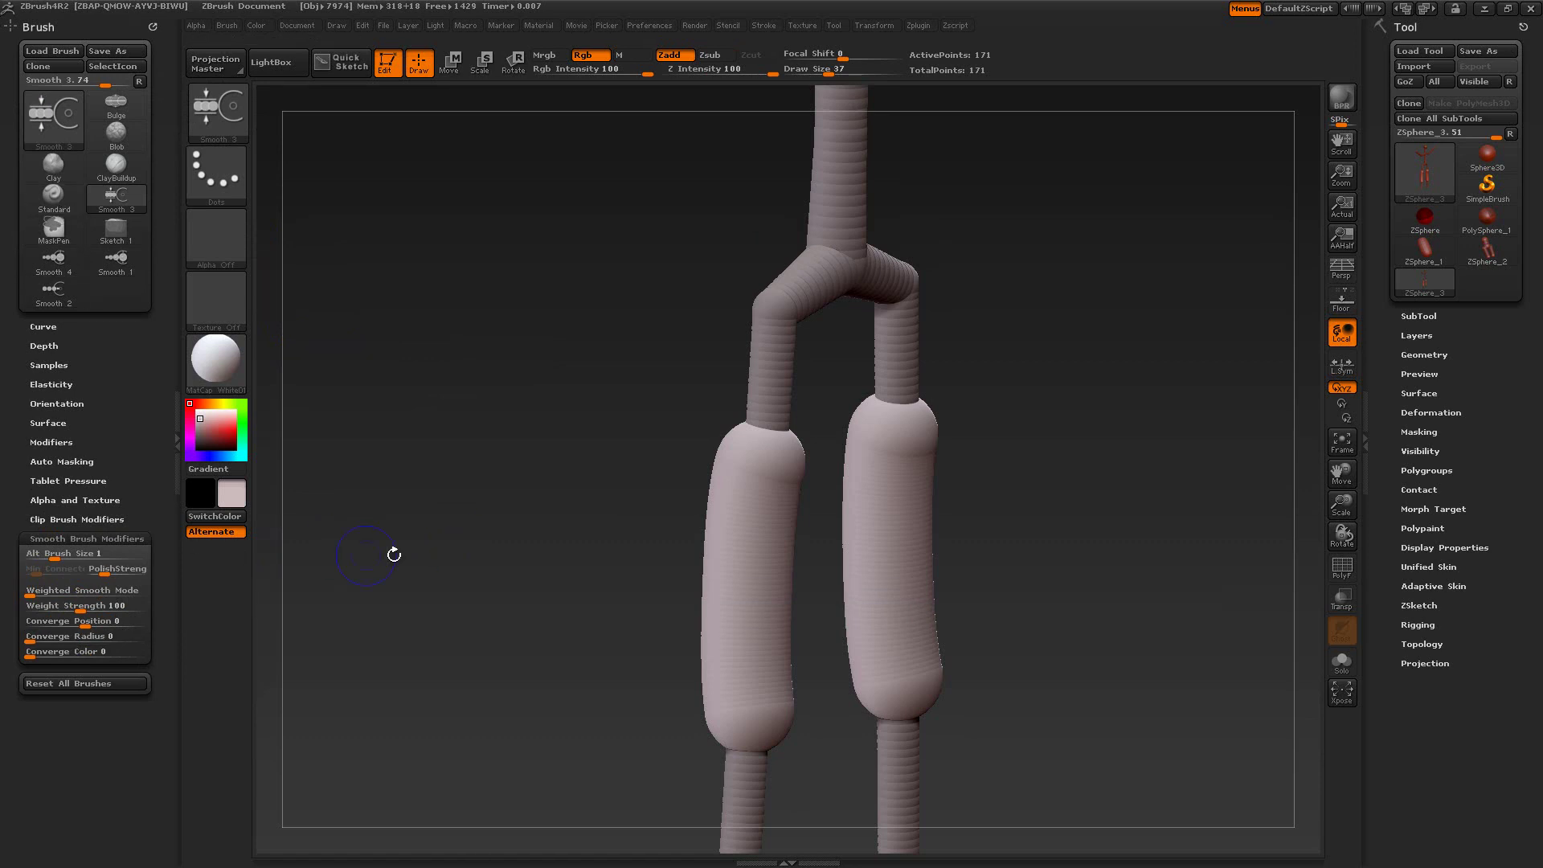
pyautogui.press('shift')
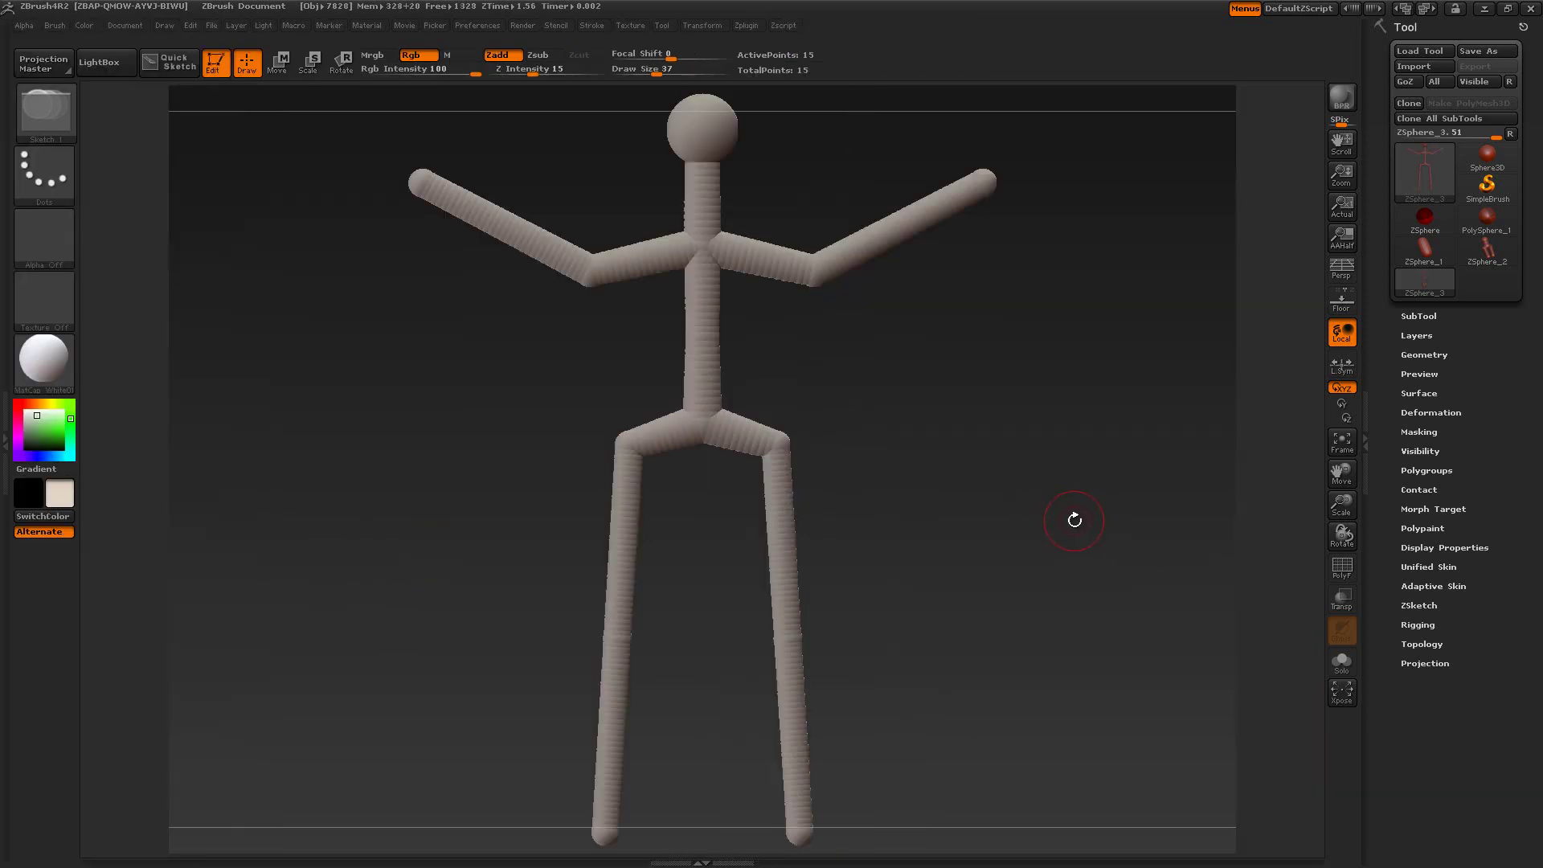
# Undo a trial Sketch 1 stroke along the arms, and enable LazyMouse with a larger LazyRadius.
pyautogui.moveTo(696, 243)
pyautogui.mouseDown()
pyautogui.moveTo(821, 259)
pyautogui.moveTo(975, 168)
pyautogui.mouseUp()
pyautogui.hotkey('ctrl', 'z')
pyautogui.click(592, 25)
pyautogui.click(624, 349)
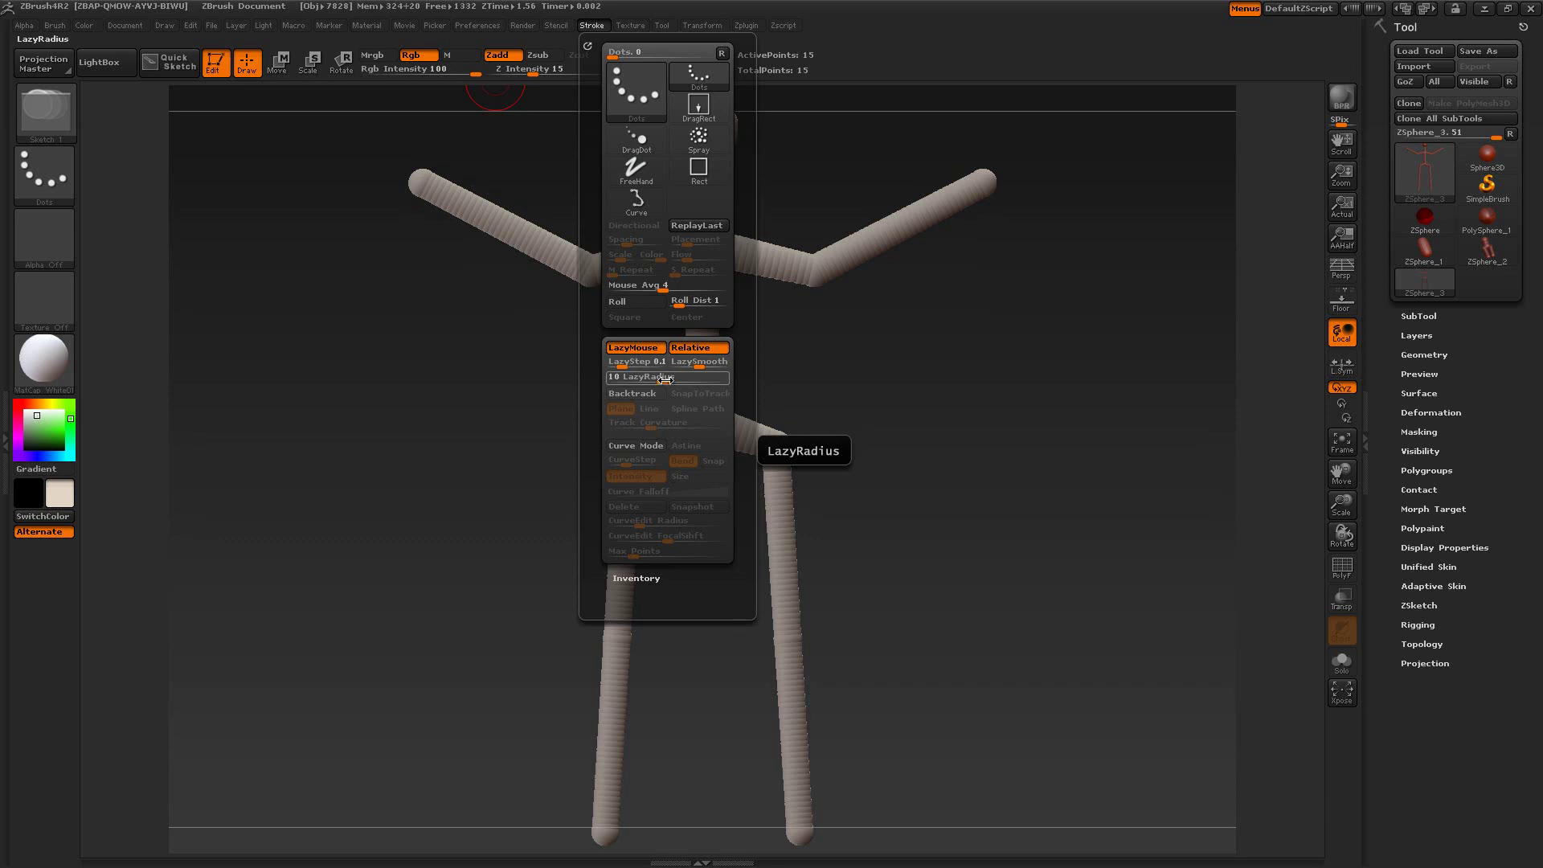
pyautogui.moveTo(665, 378); pyautogui.dragTo(708, 375)
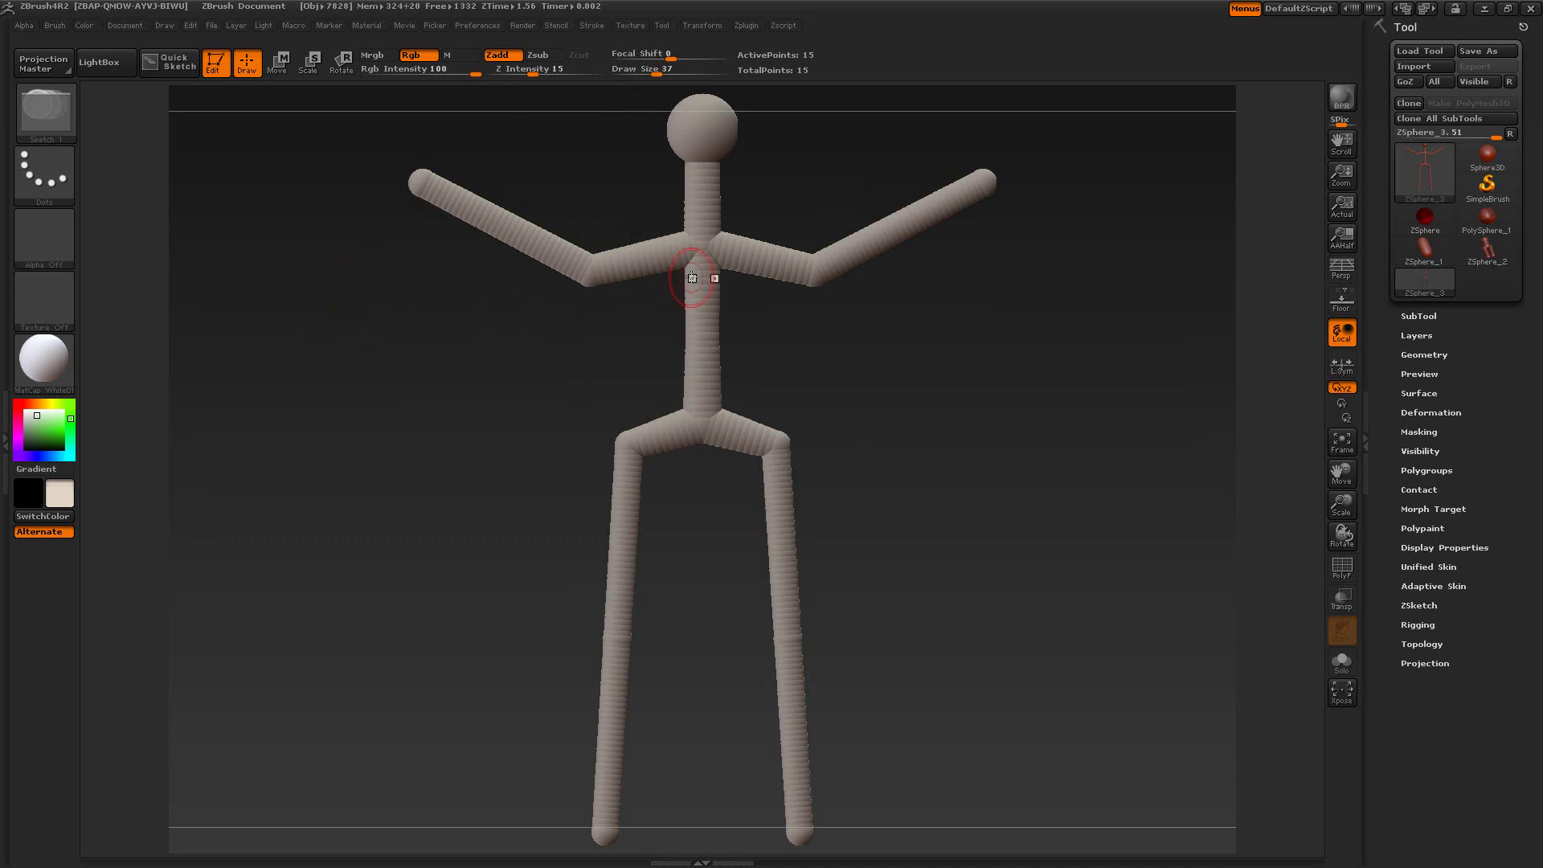
# Draw symmetrical Sketch 1 strokes along both arms to the hands, and long curves looping outward and down from the hips.
pyautogui.moveTo(761, 252); pyautogui.dragTo(1037, 160)
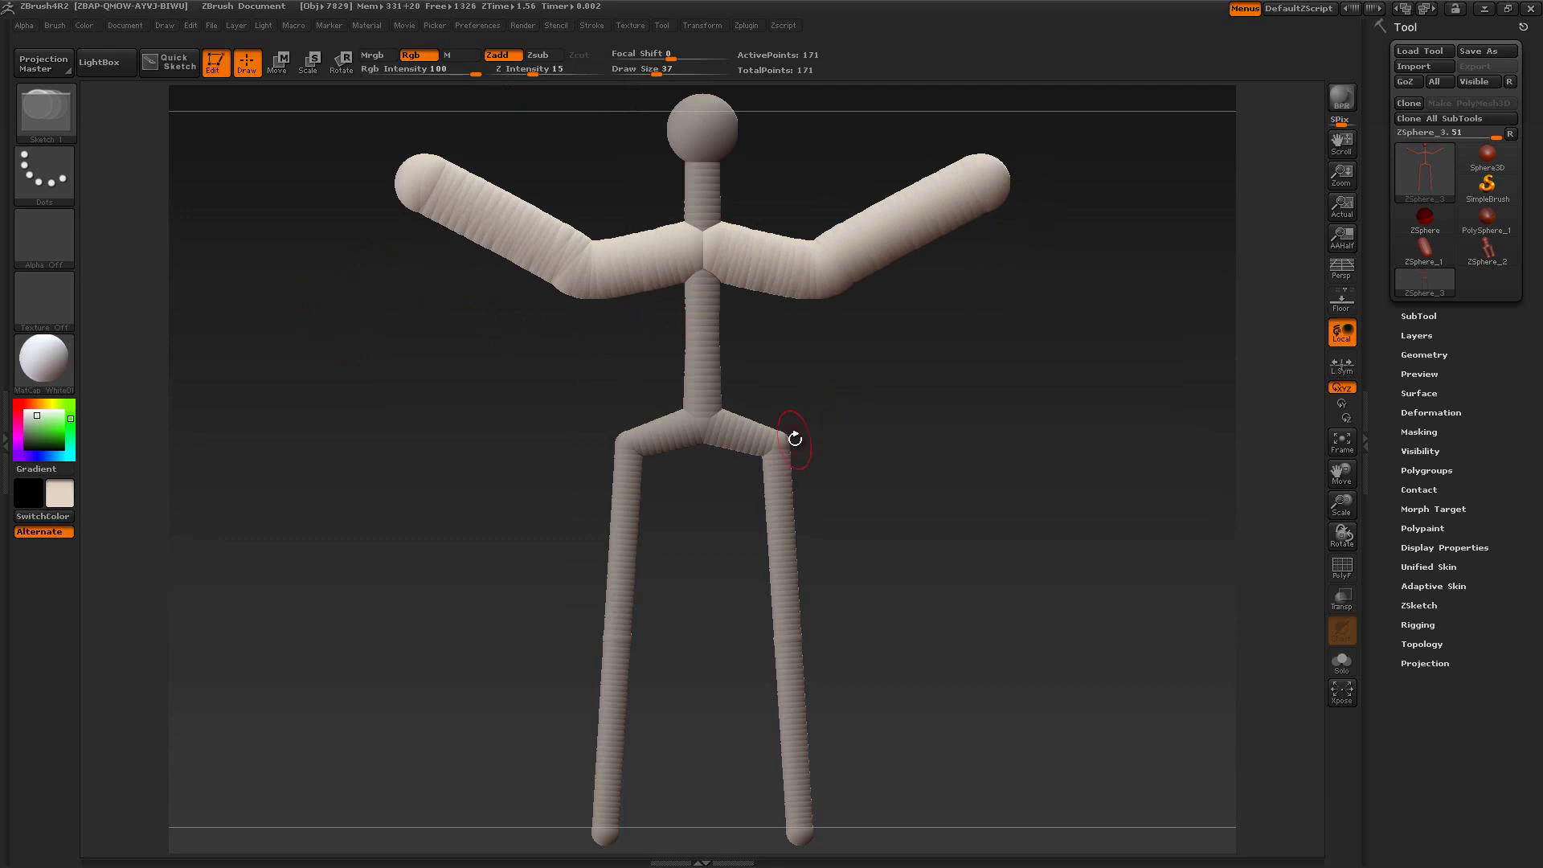
pyautogui.moveTo(776, 440); pyautogui.dragTo(955, 700)
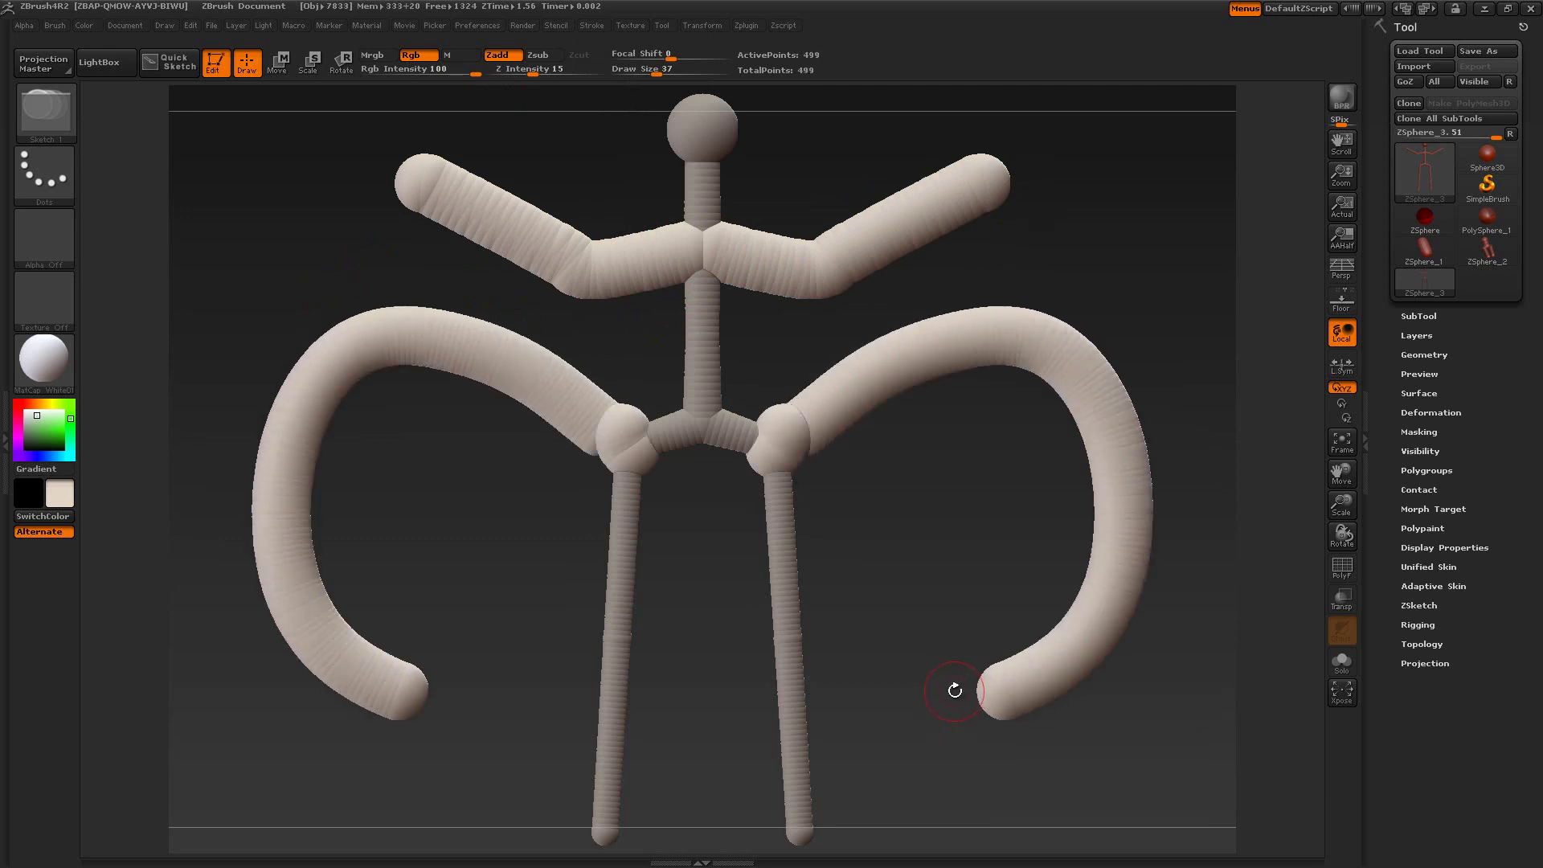
# Undo the Sketch 1 strokes on the arms and the looping hip strokes, and open the stroke settings.
pyautogui.hotkey('ctrl', 'z')
pyautogui.hotkey('ctrl', 'z')
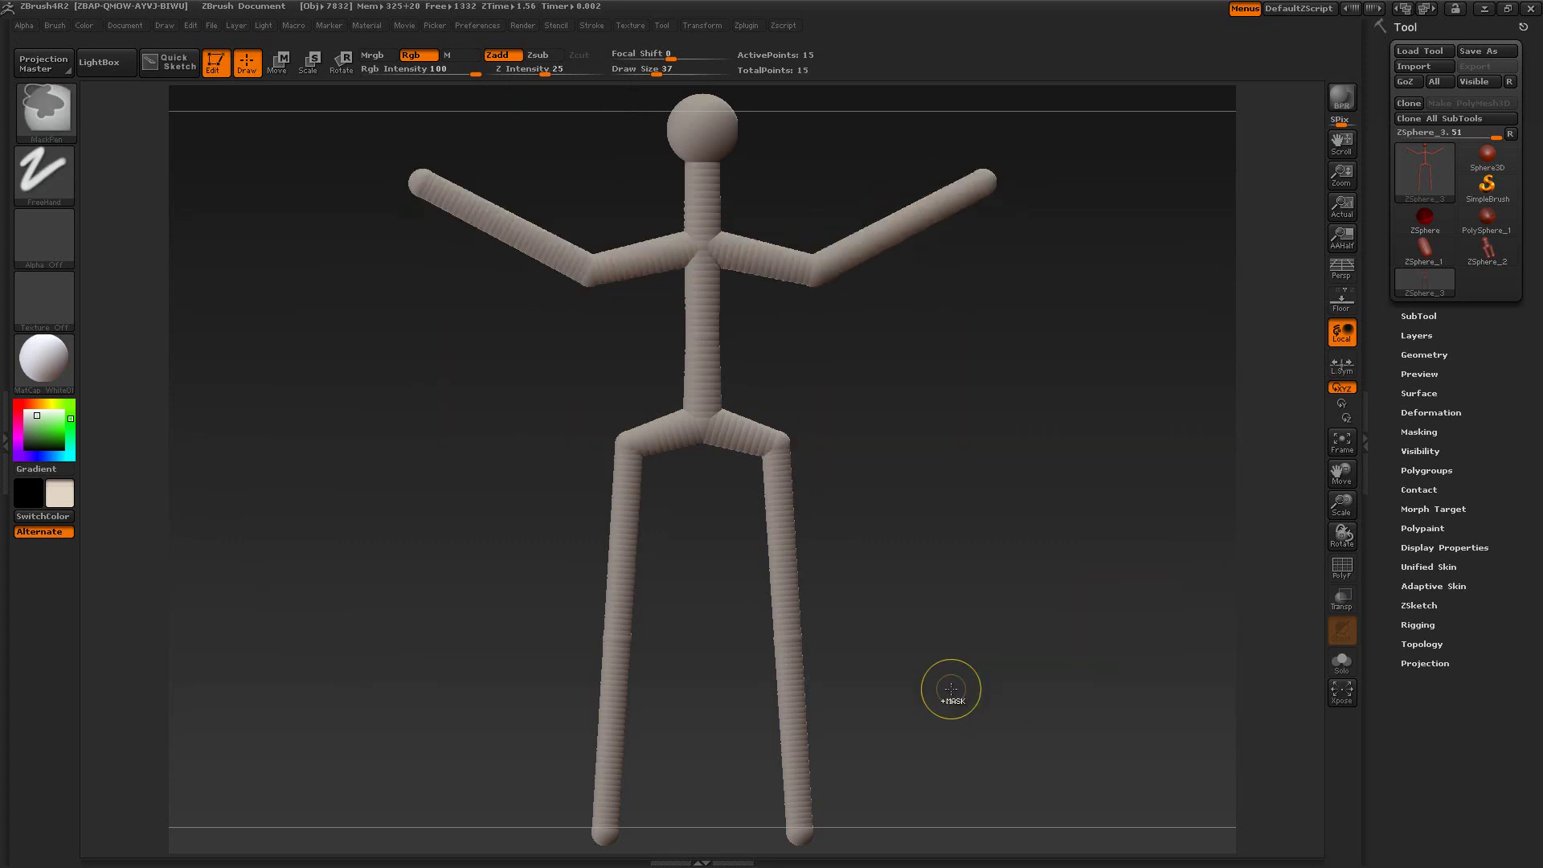
pyautogui.click(590, 24)
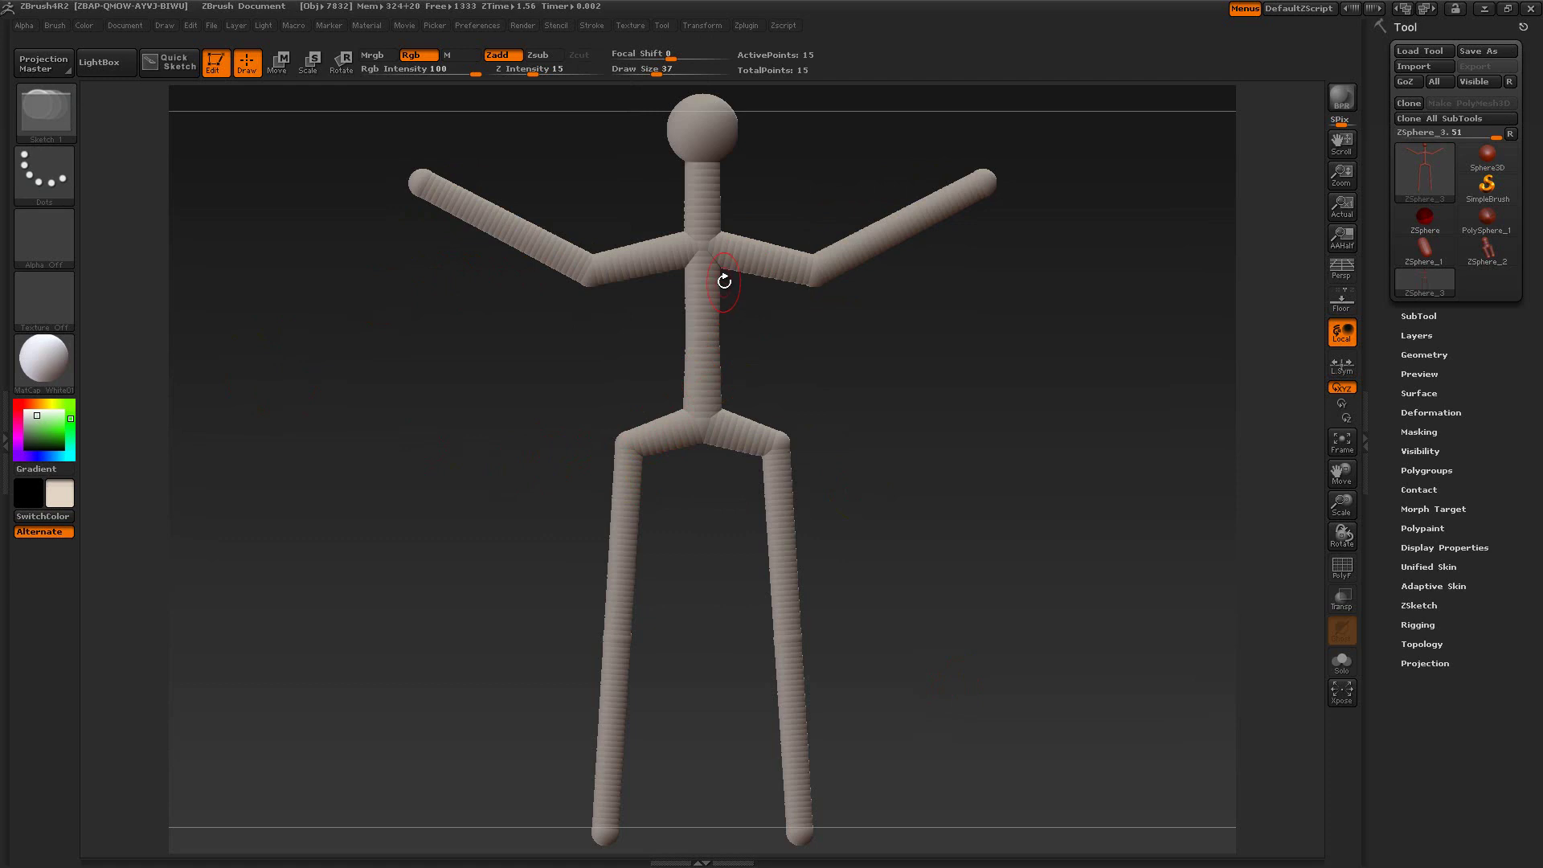
# Try a green Sketch 1 stroke down the torso, switch the color to red, and undo the stroke.
pyautogui.click(50, 432)
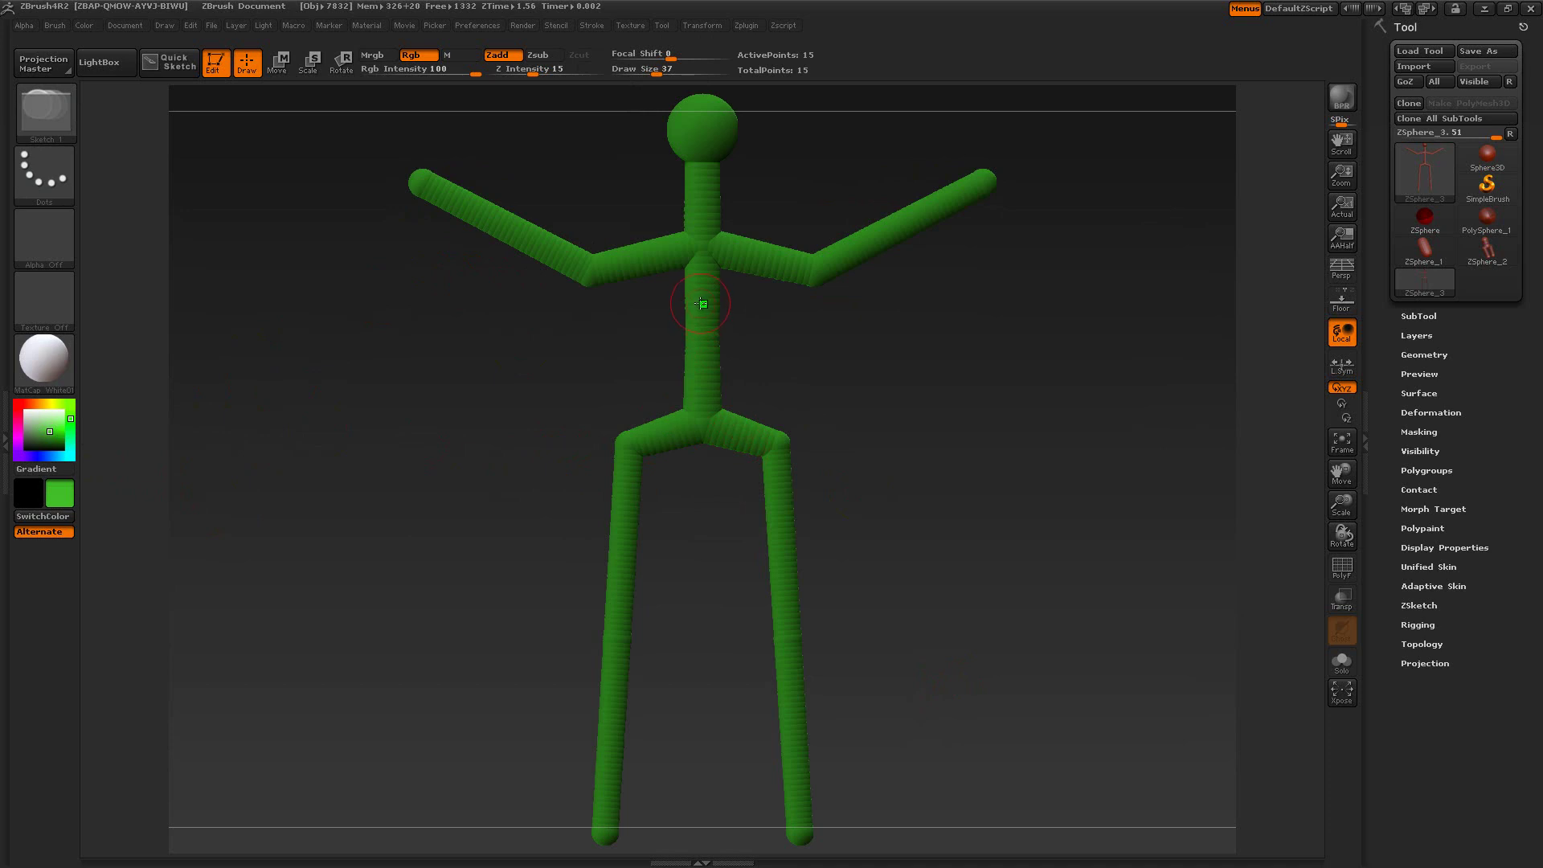
pyautogui.moveTo(702, 295); pyautogui.dragTo(702, 366)
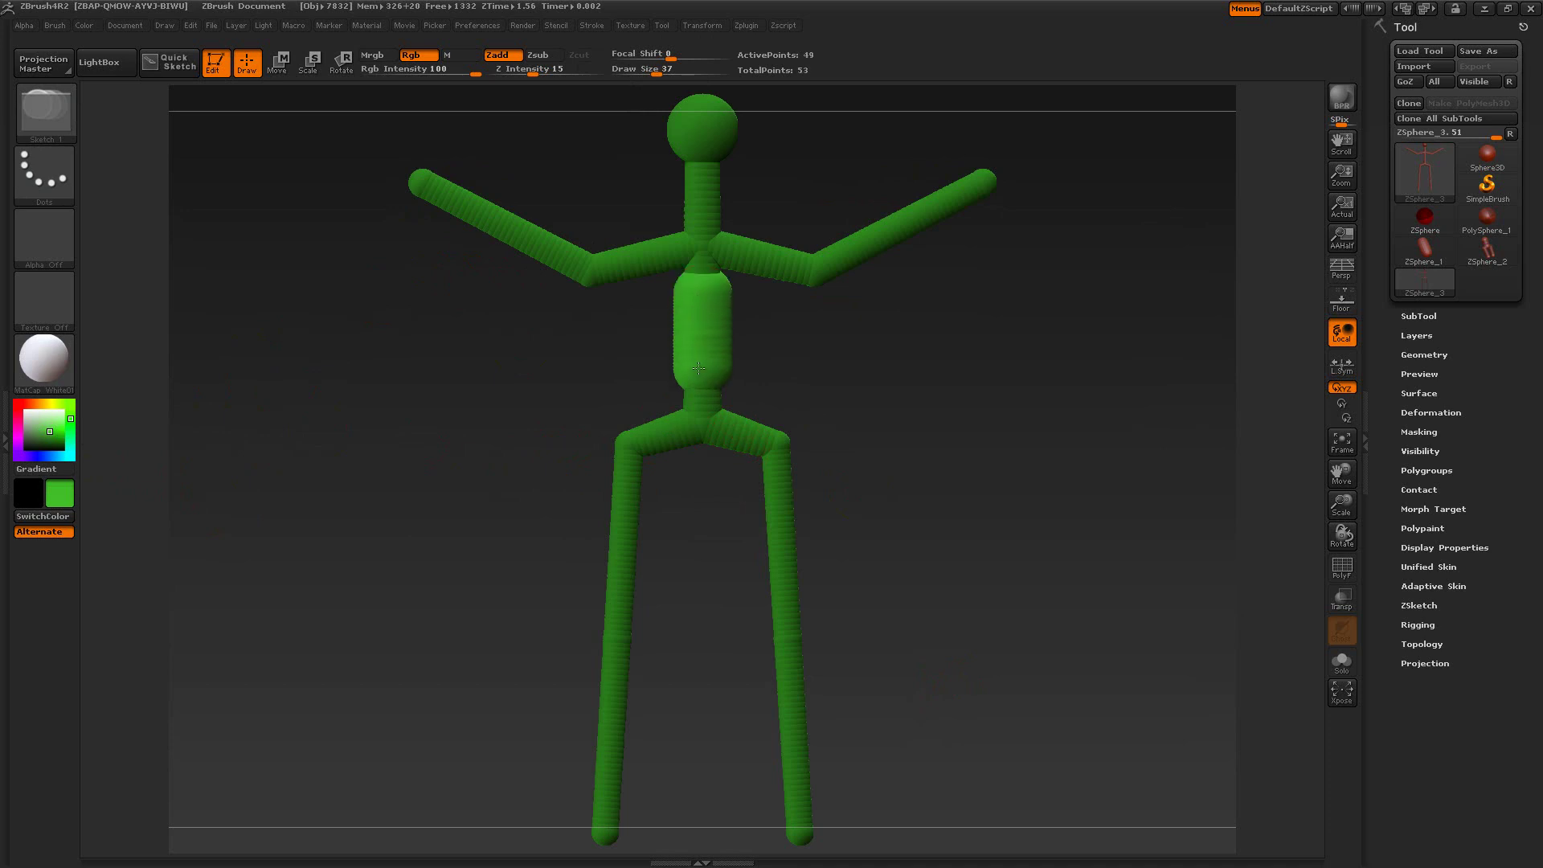
pyautogui.click(17, 410)
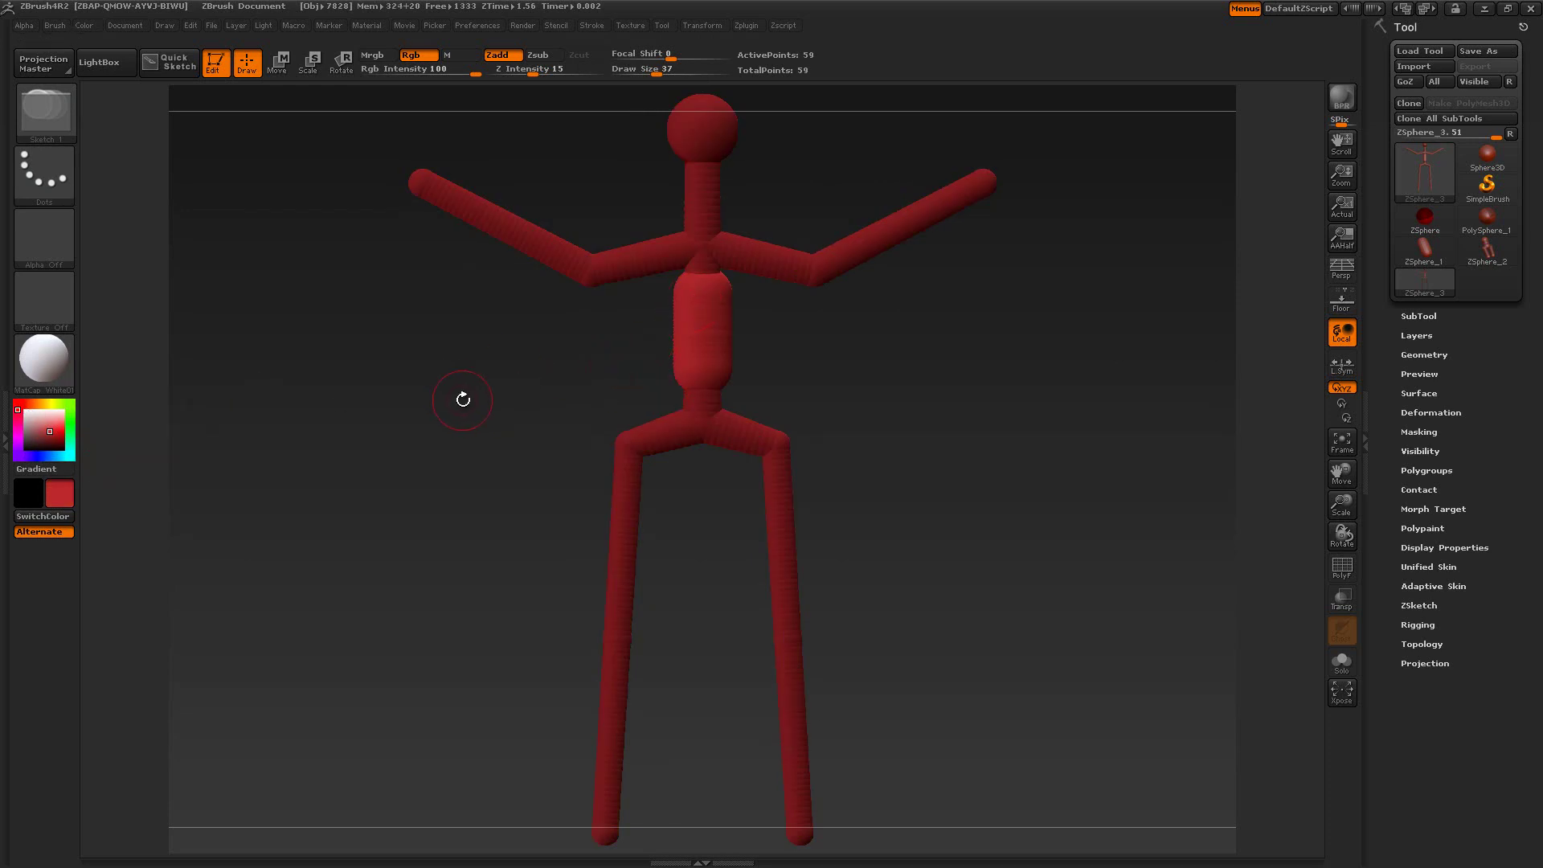
pyautogui.hotkey('ctrl', 'z')
# Set the active color to white (RGB 255, 255, 255) and fill the whole figure with it.
pyautogui.moveTo(40, 432); pyautogui.dragTo(21, 409)
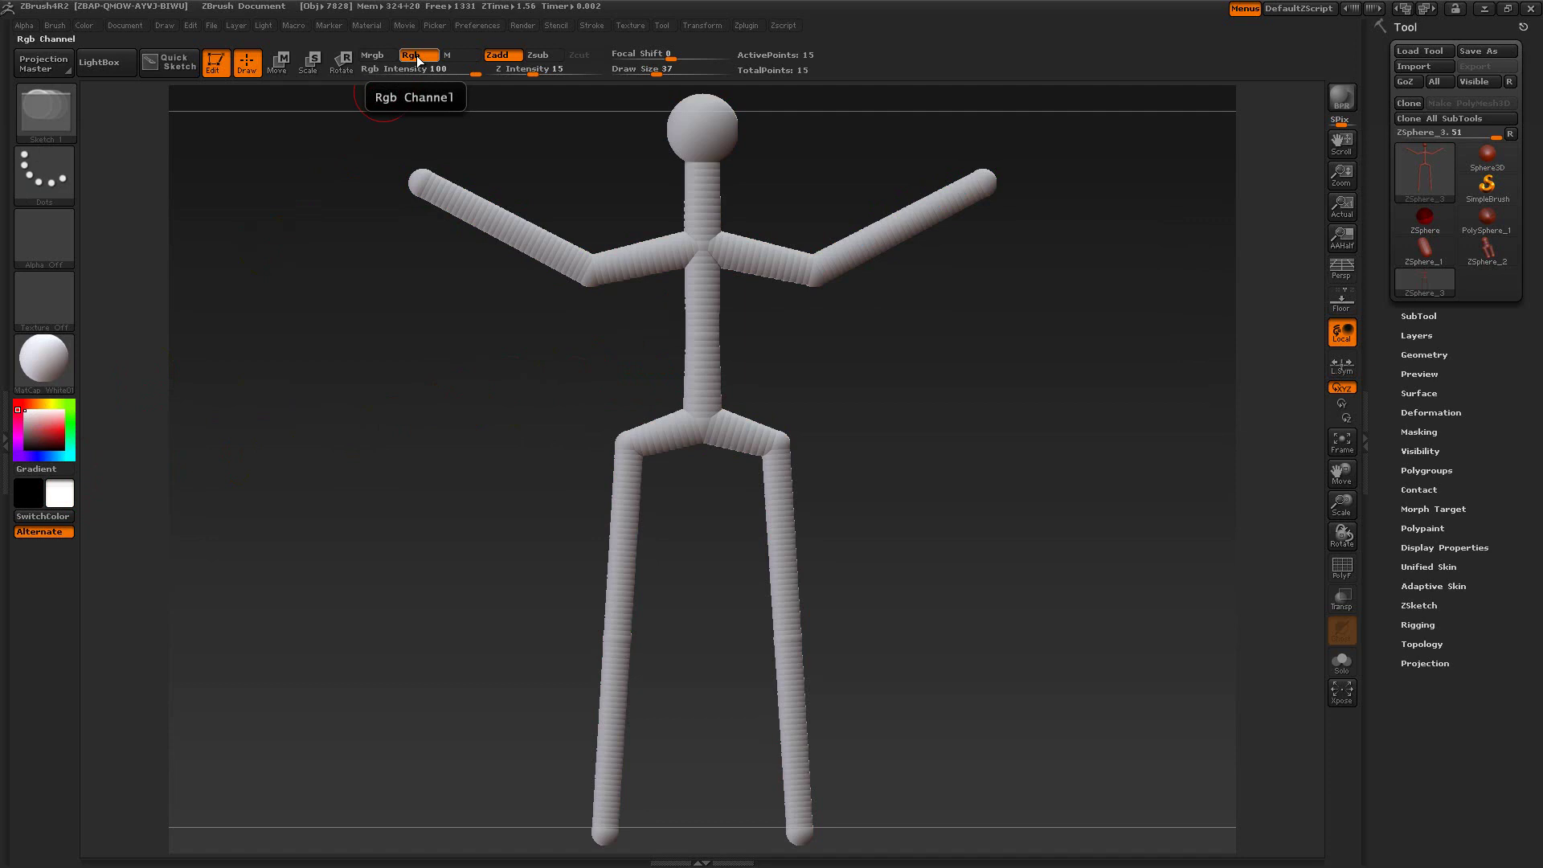
pyautogui.click(80, 24)
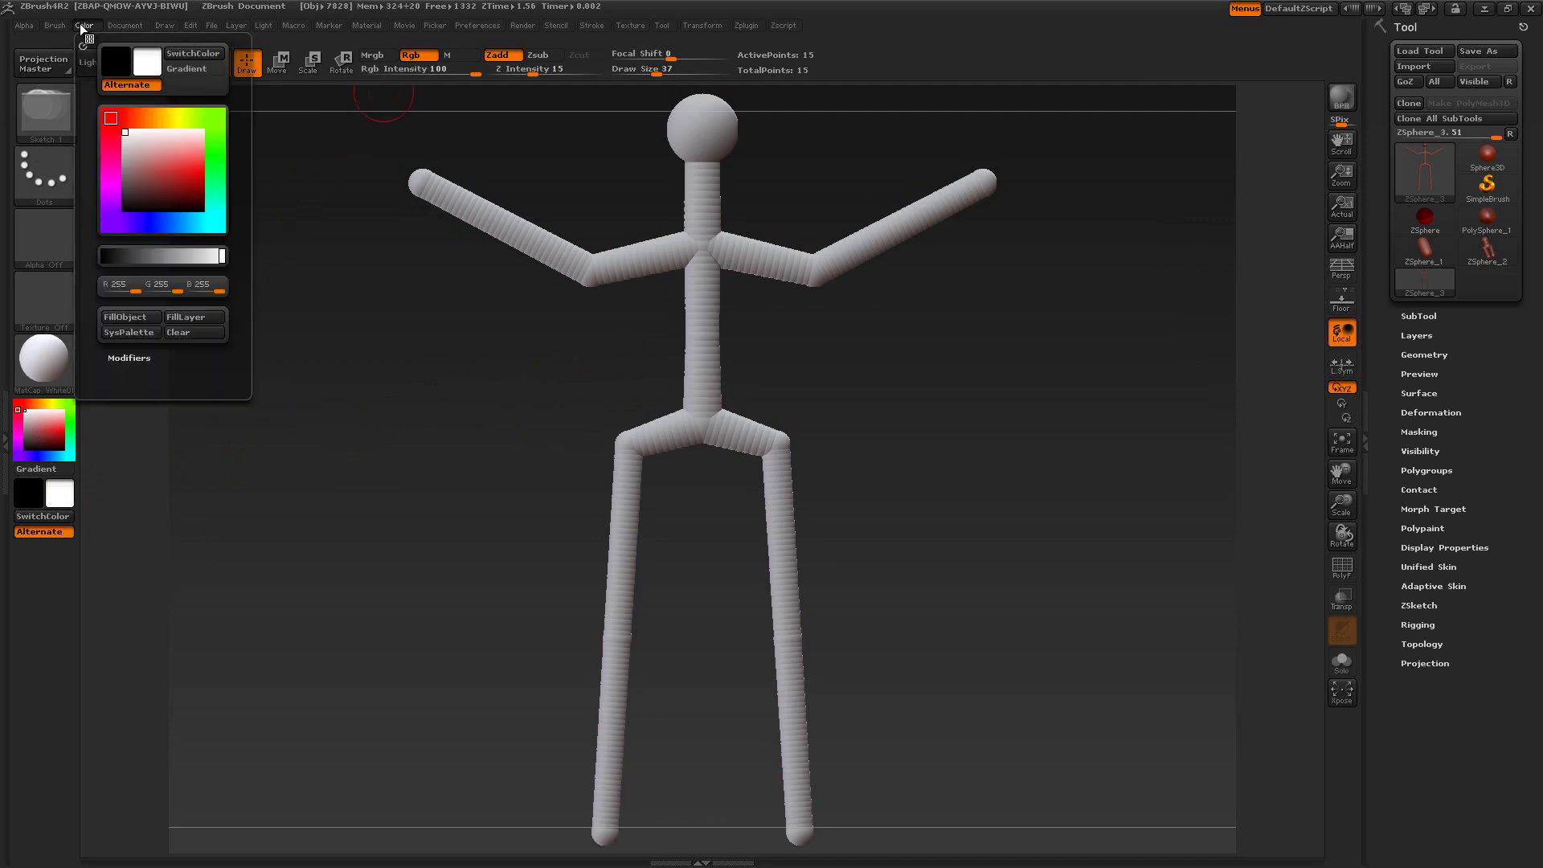
pyautogui.click(121, 317)
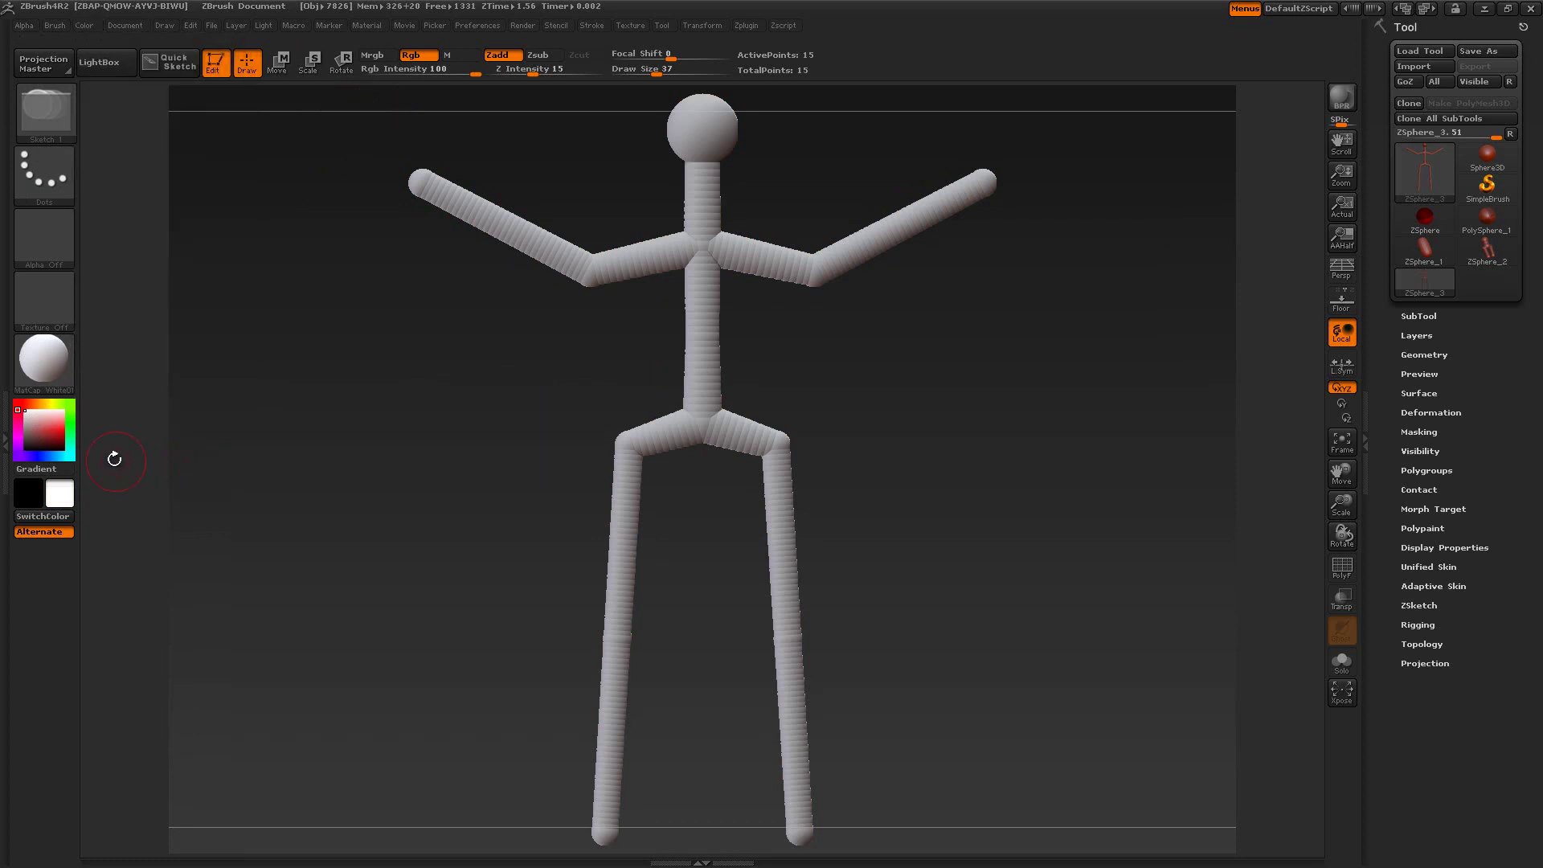
# Choose a dark green and draw a smoothed Sketch 1 stroke down the torso.
pyautogui.click(55, 431)
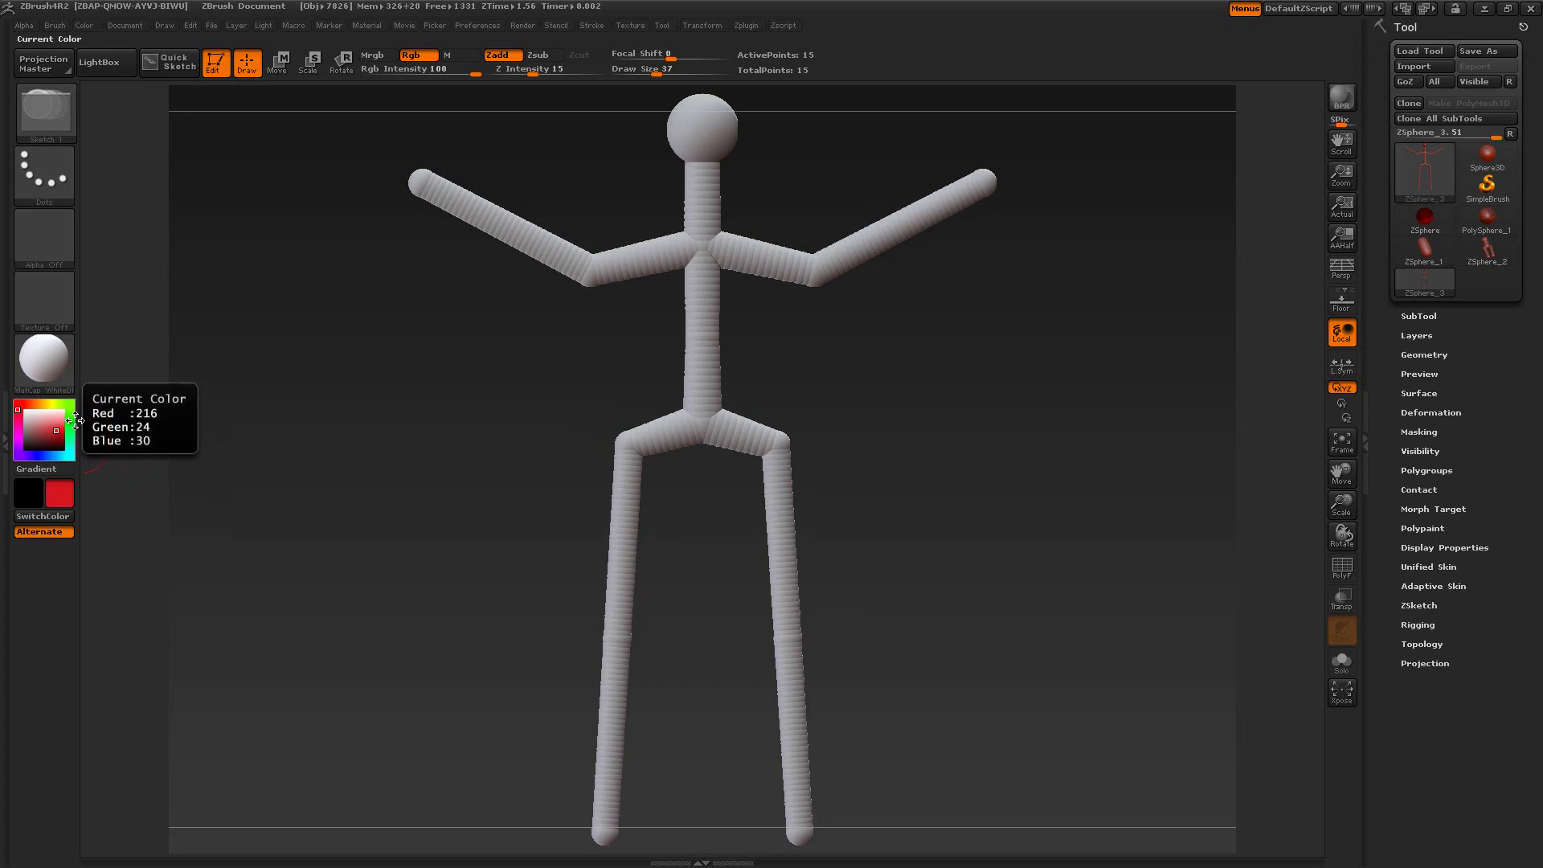
pyautogui.click(76, 420)
pyautogui.click(51, 420)
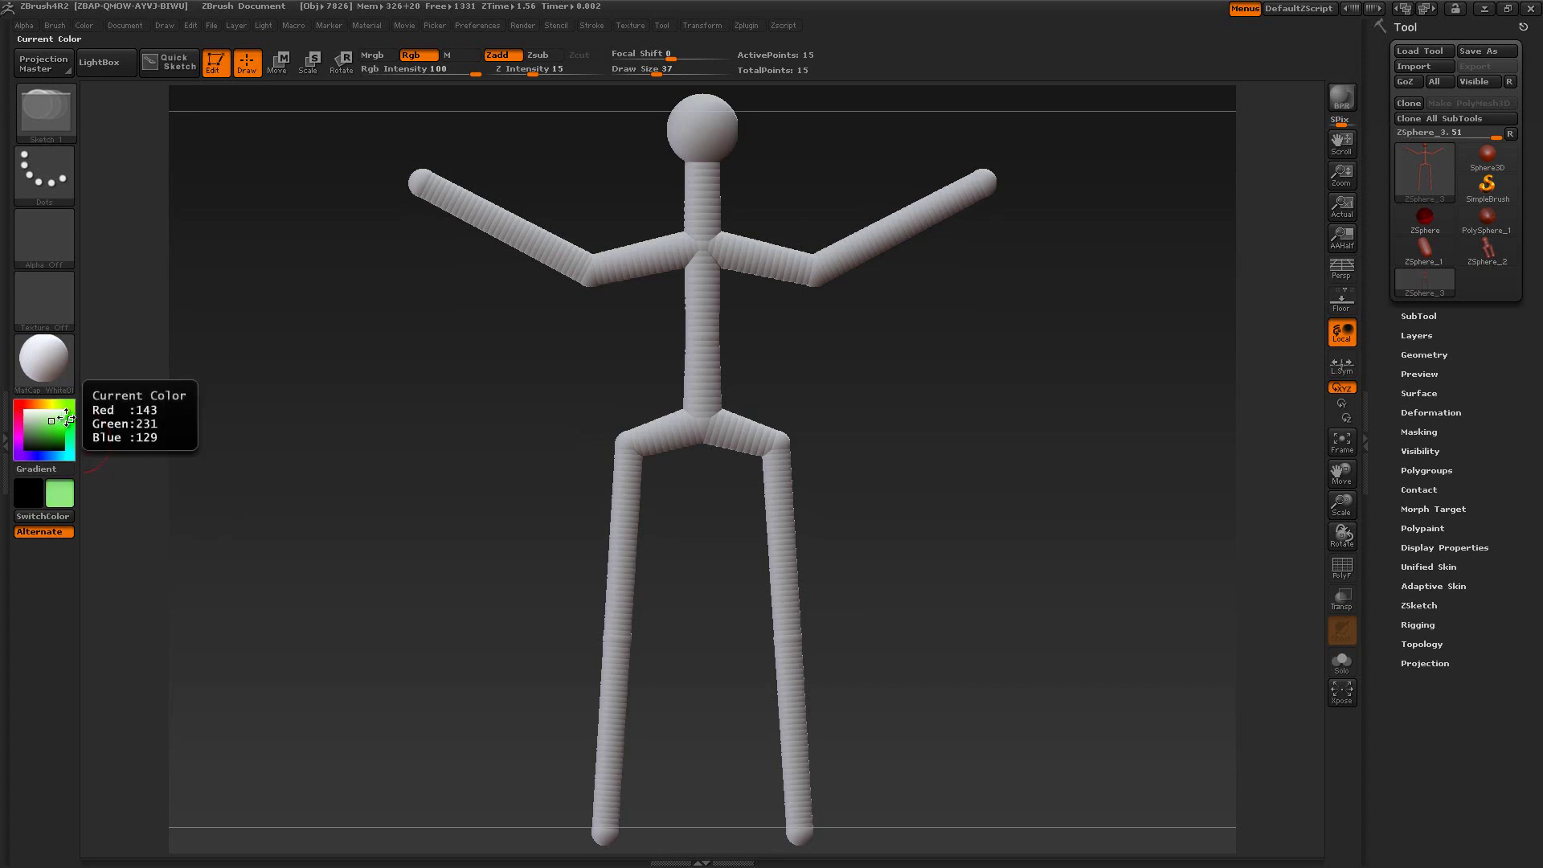
pyautogui.click(61, 437)
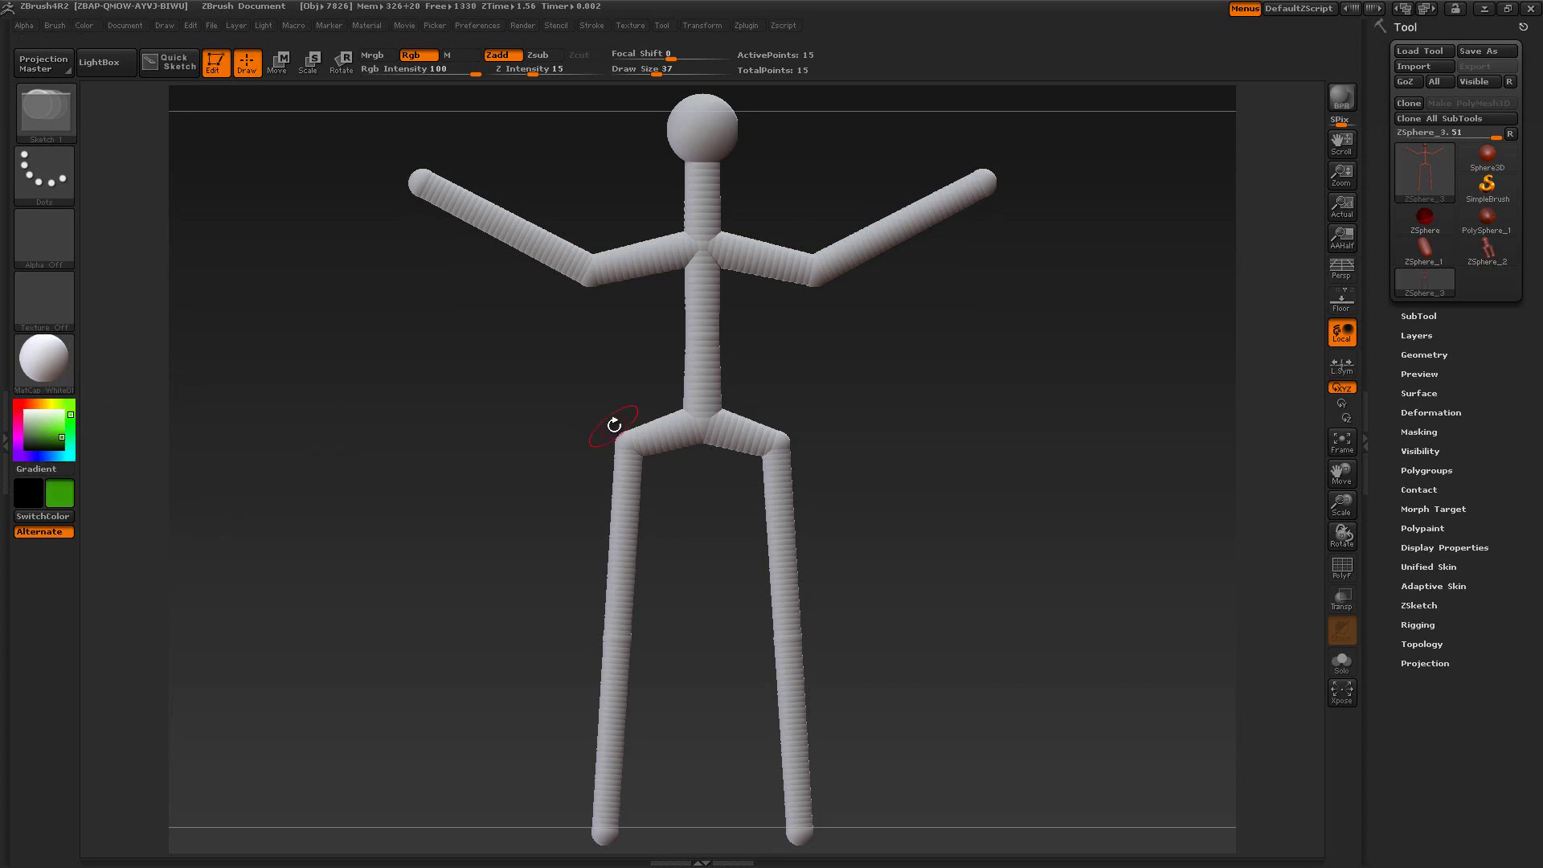
pyautogui.moveTo(700, 256)
pyautogui.mouseDown()
pyautogui.moveTo(703, 370)
pyautogui.moveTo(703, 273)
pyautogui.moveTo(701, 318)
pyautogui.mouseUp()
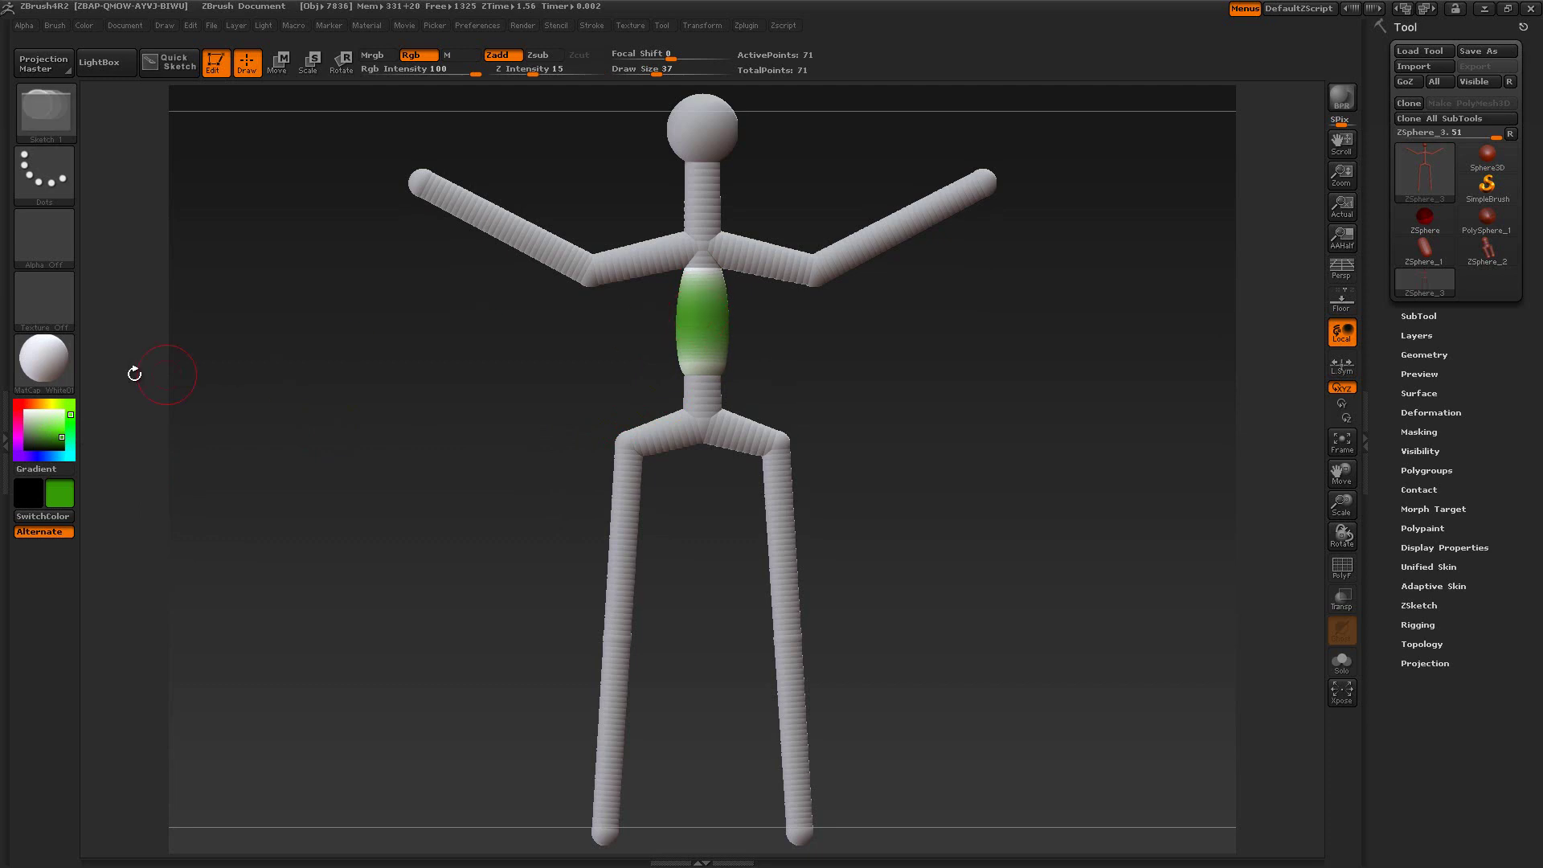
# Undo the green torso stroke and set the Smooth 1 brush's Converge Color to 0.
pyautogui.click(8, 398)
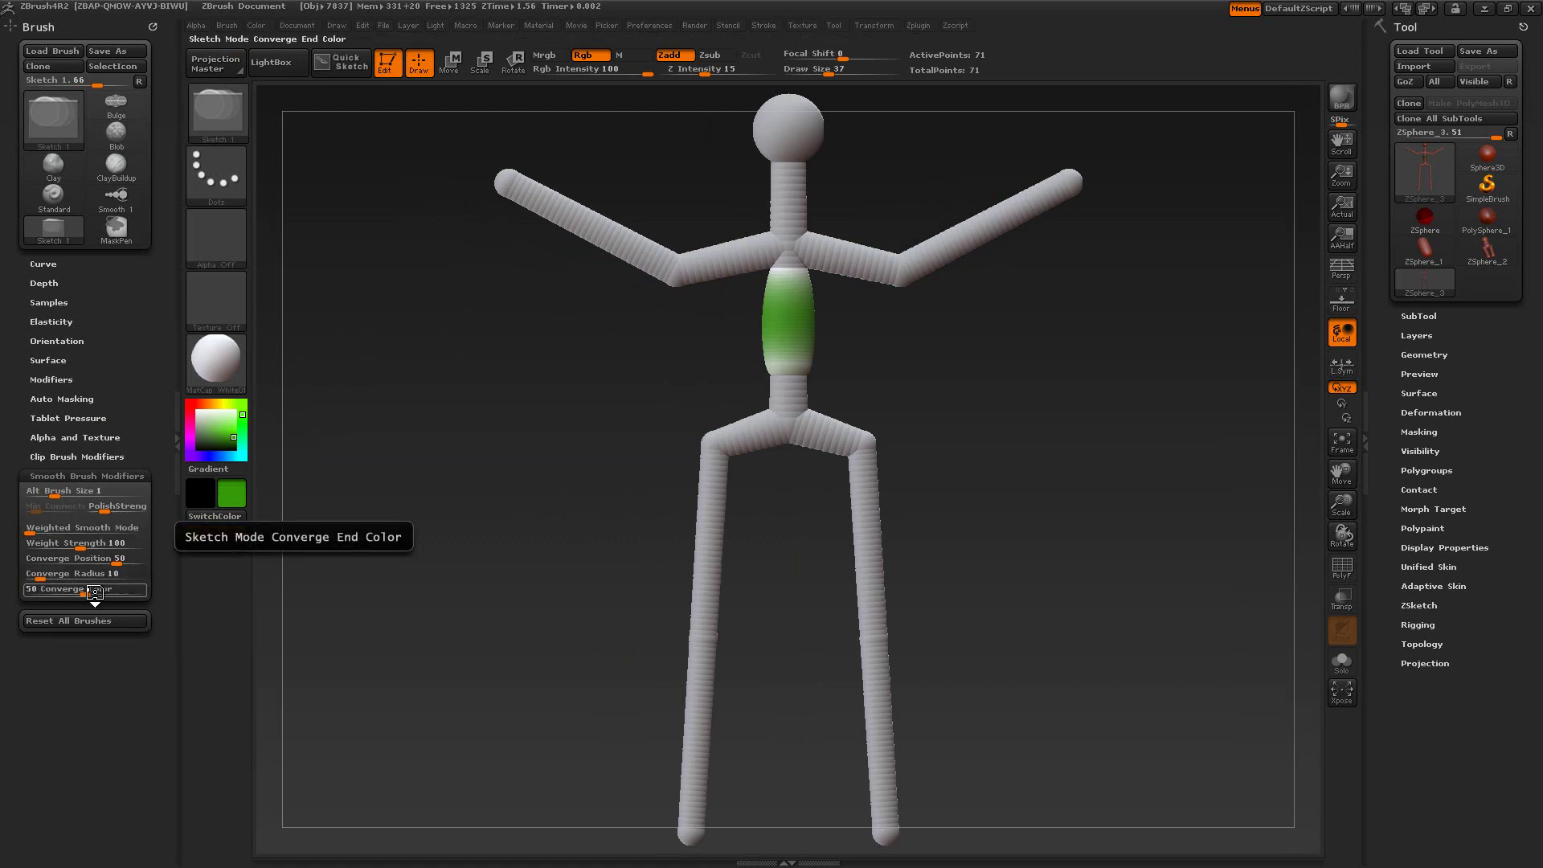
pyautogui.press('ctrl')
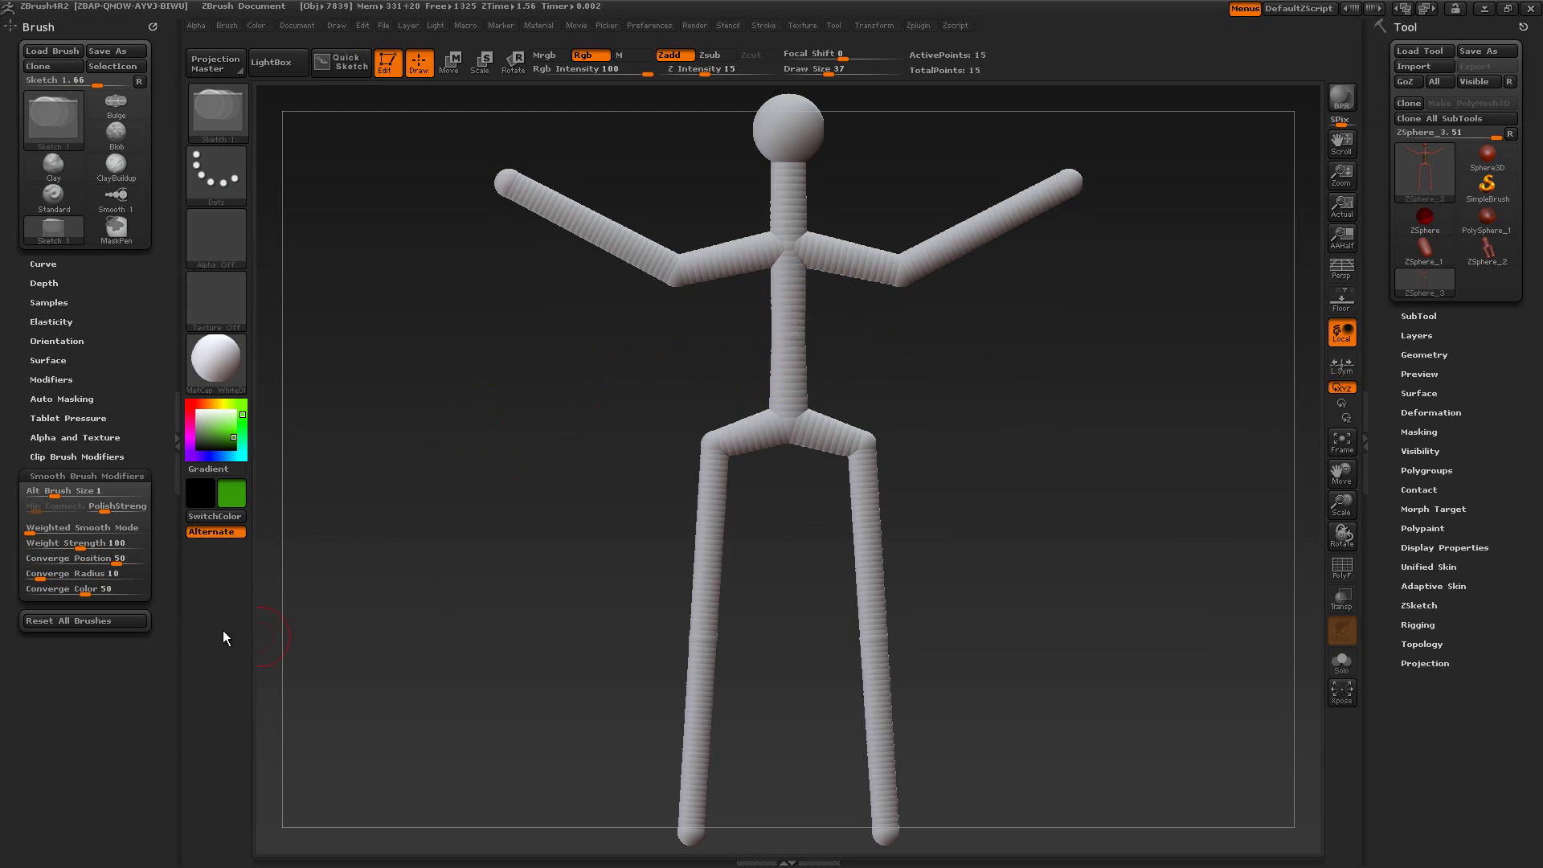
pyautogui.press('shift')
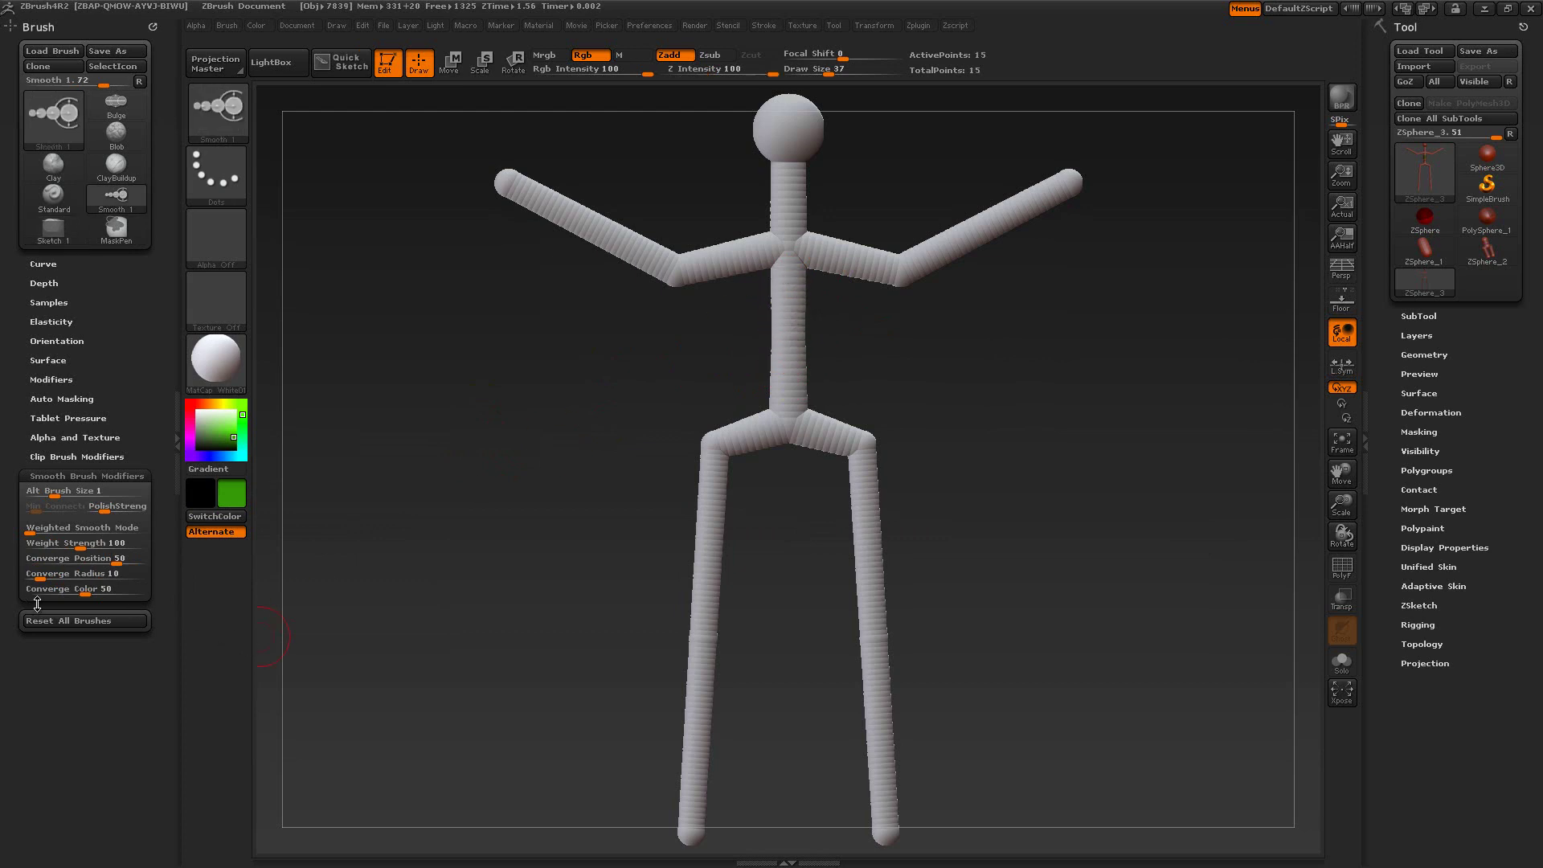
pyautogui.moveTo(90, 589); pyautogui.dragTo(42, 589)
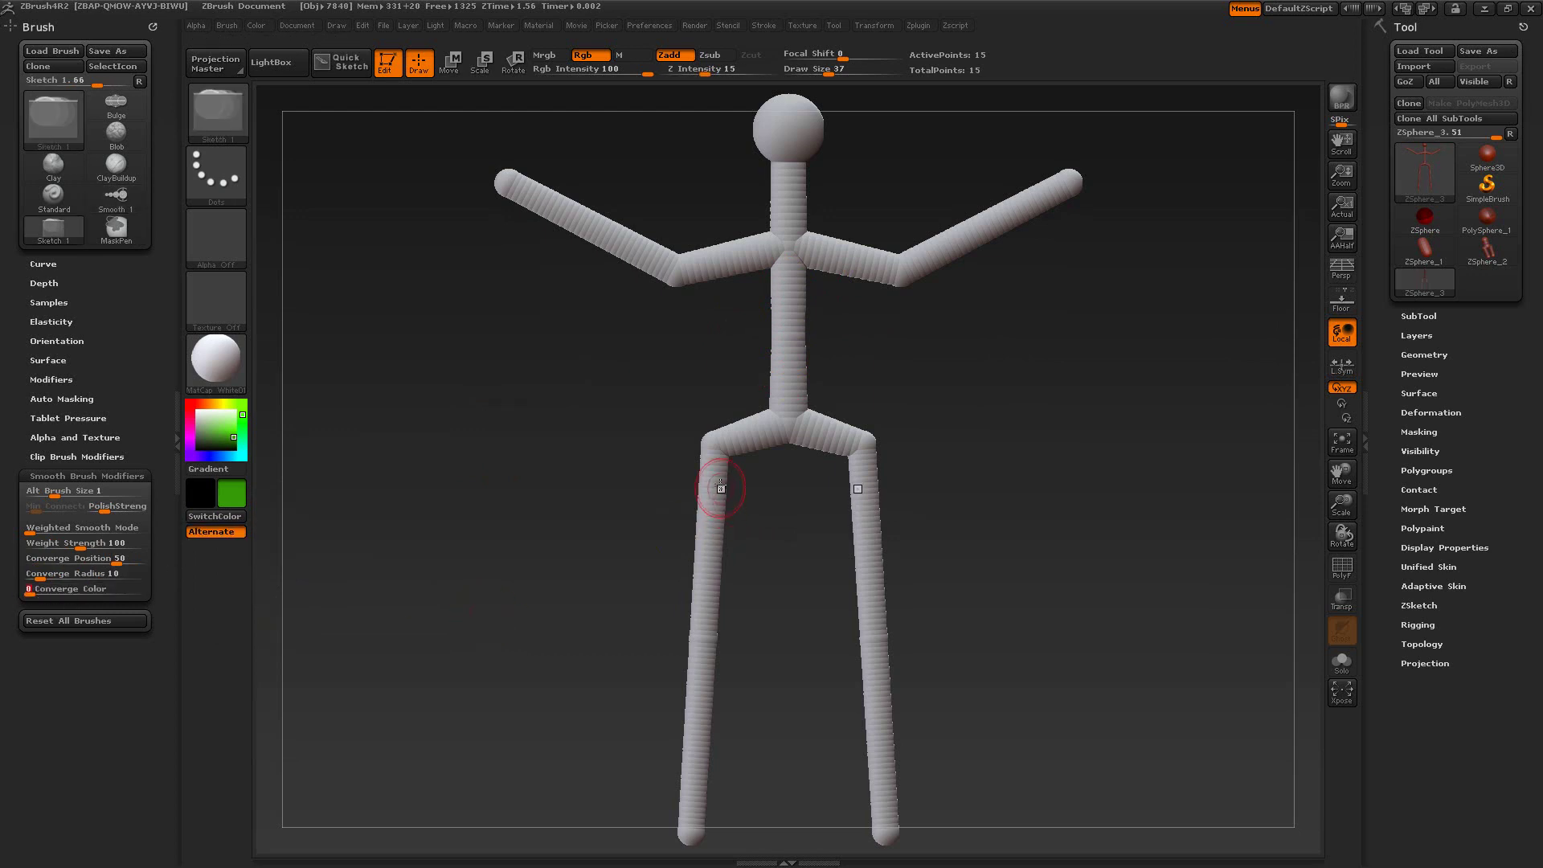
# Sketch a green stroke on the upper torso and an overlapping red one below it, and smooth across both.
pyautogui.moveTo(799, 290); pyautogui.dragTo(794, 346)
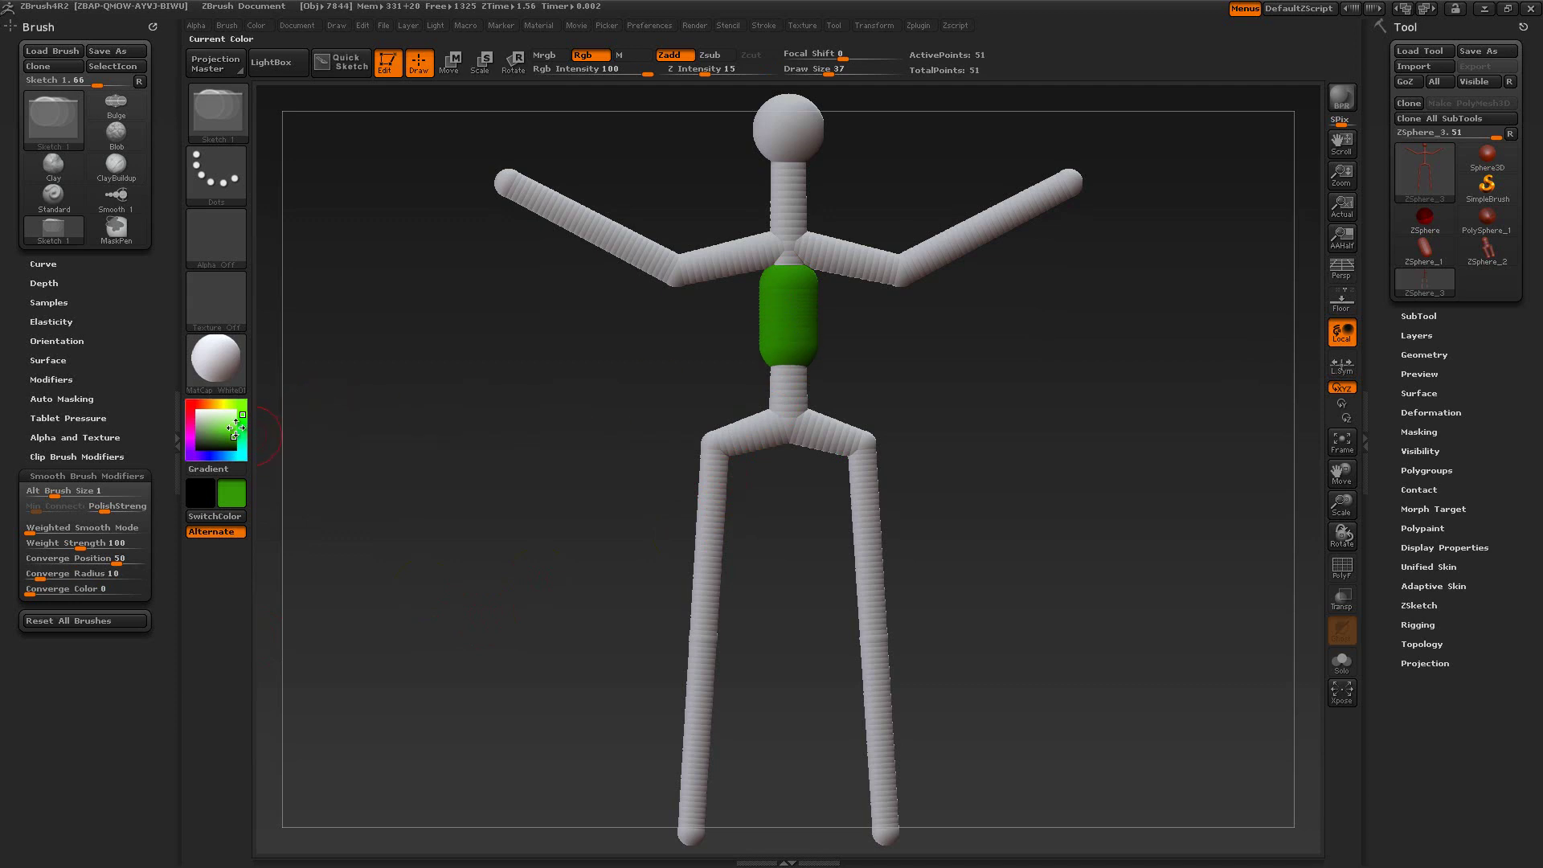
pyautogui.click(189, 412)
pyautogui.moveTo(789, 404); pyautogui.dragTo(790, 350)
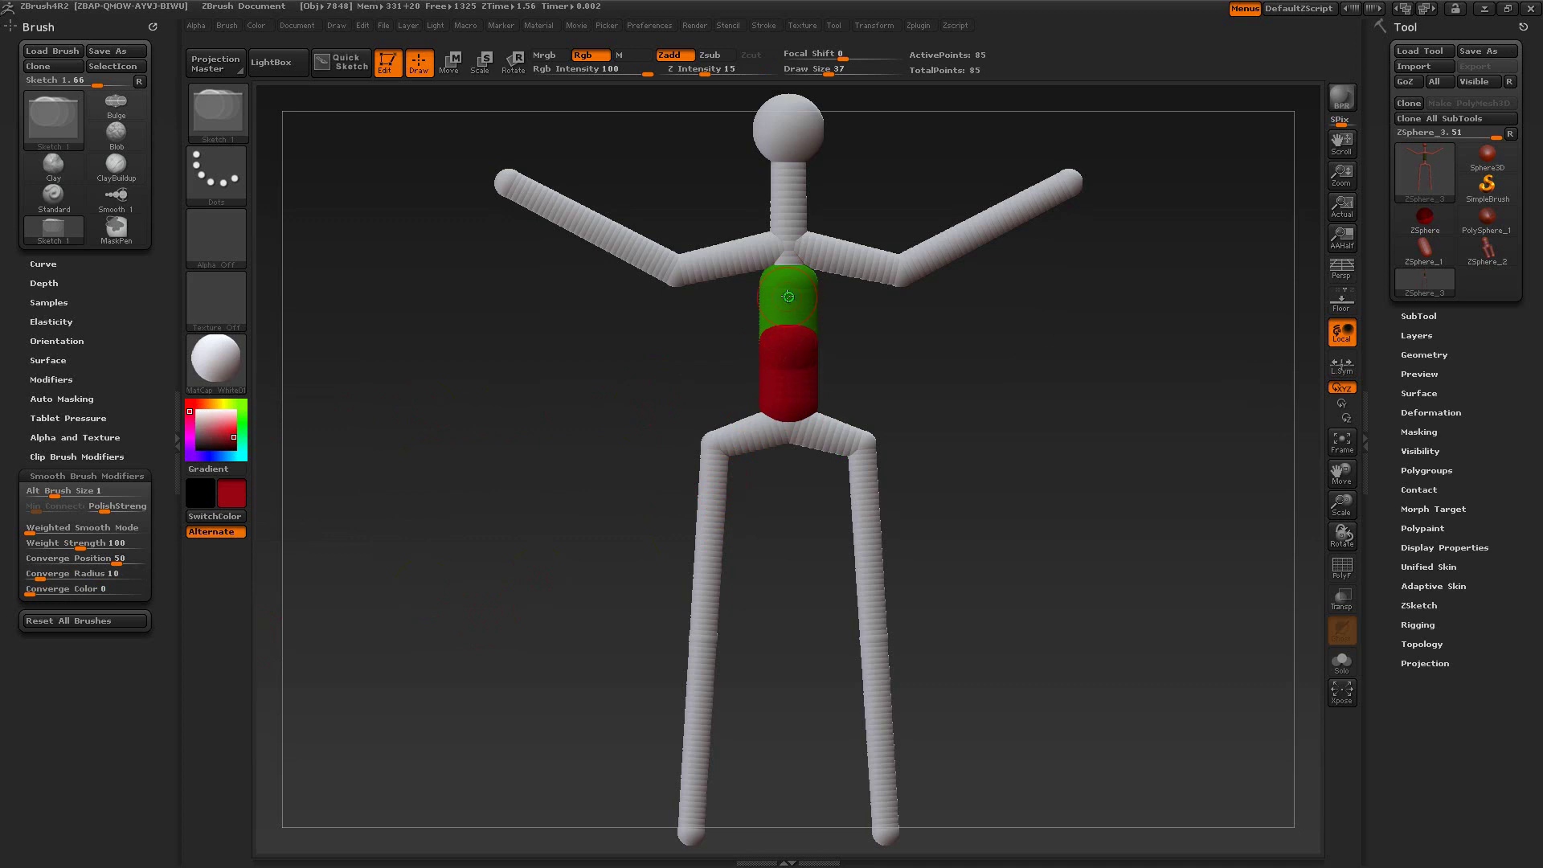
pyautogui.keyDown('shift'); pyautogui.moveTo(787, 296); pyautogui.dragTo(787, 378); pyautogui.keyUp('shift')
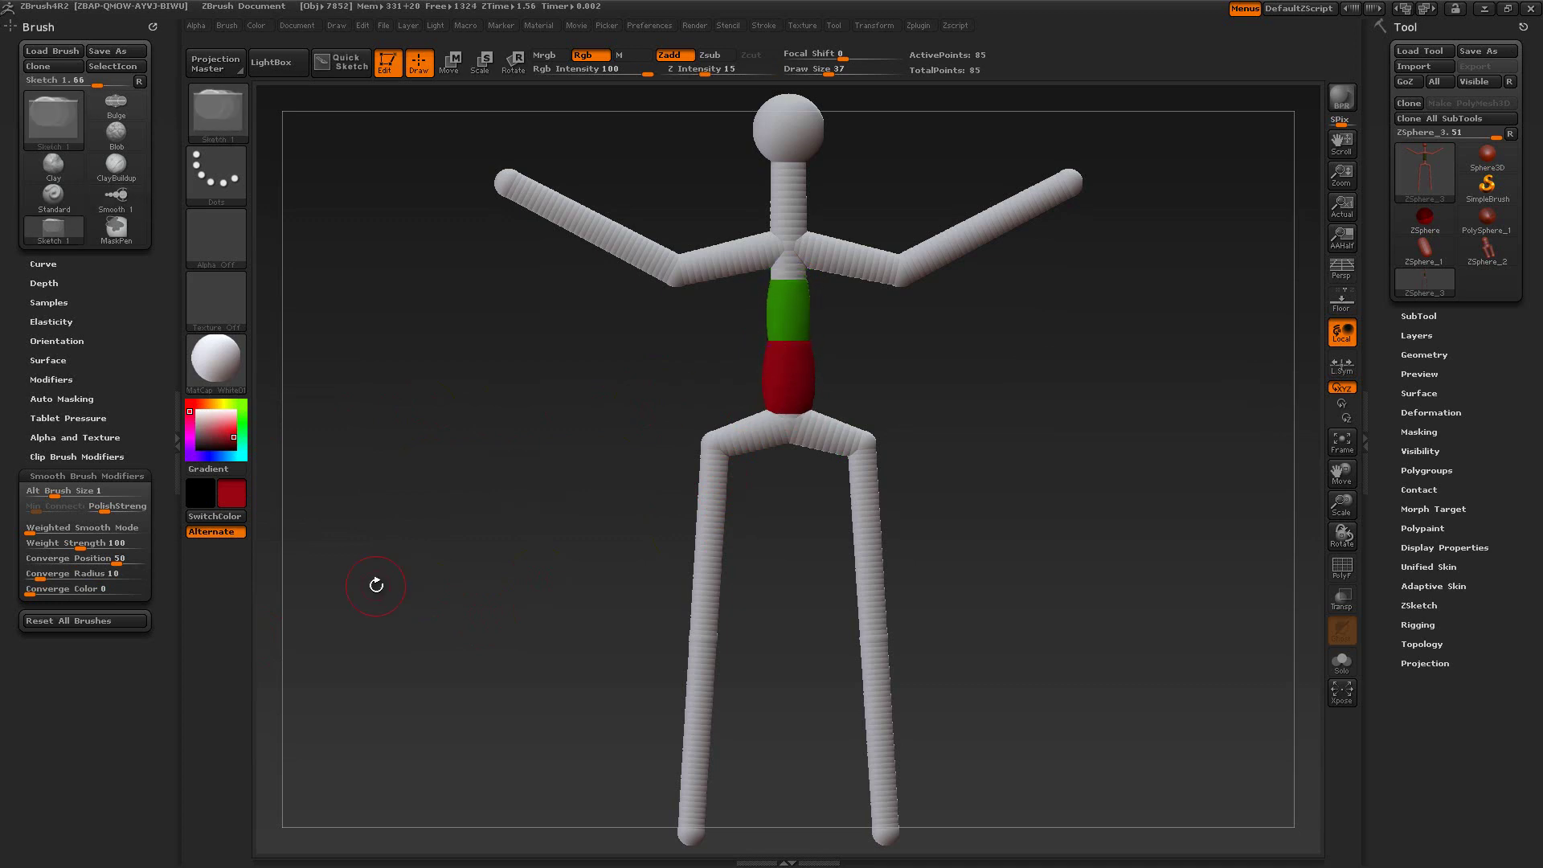
# Set the Smooth 1 brush's Converge Color to 49.
pyautogui.press('shift')
pyautogui.press('shift')
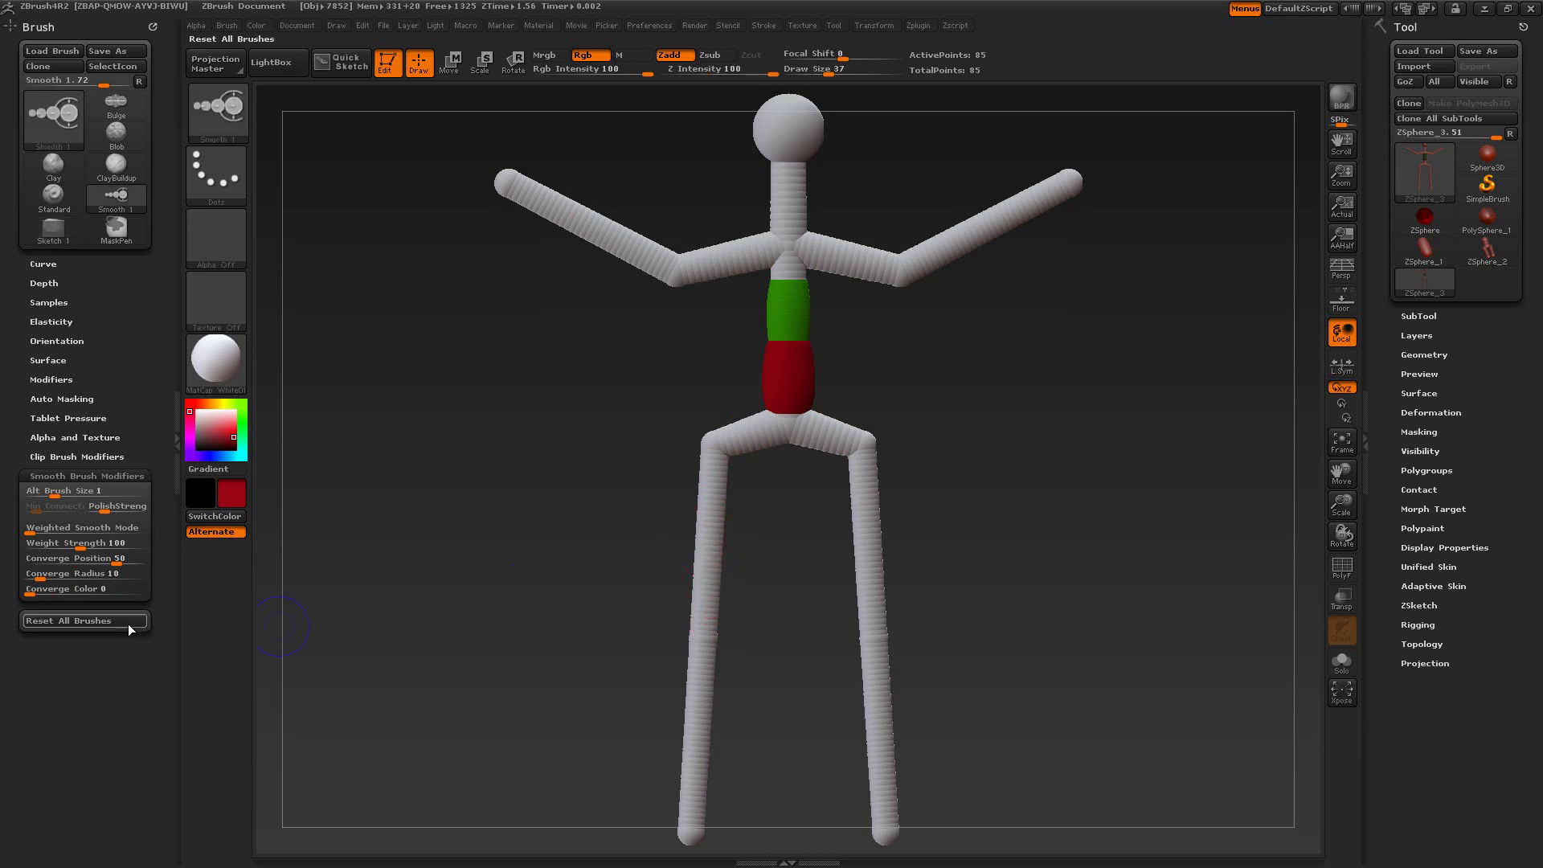
pyautogui.moveTo(40, 592); pyautogui.dragTo(58, 592)
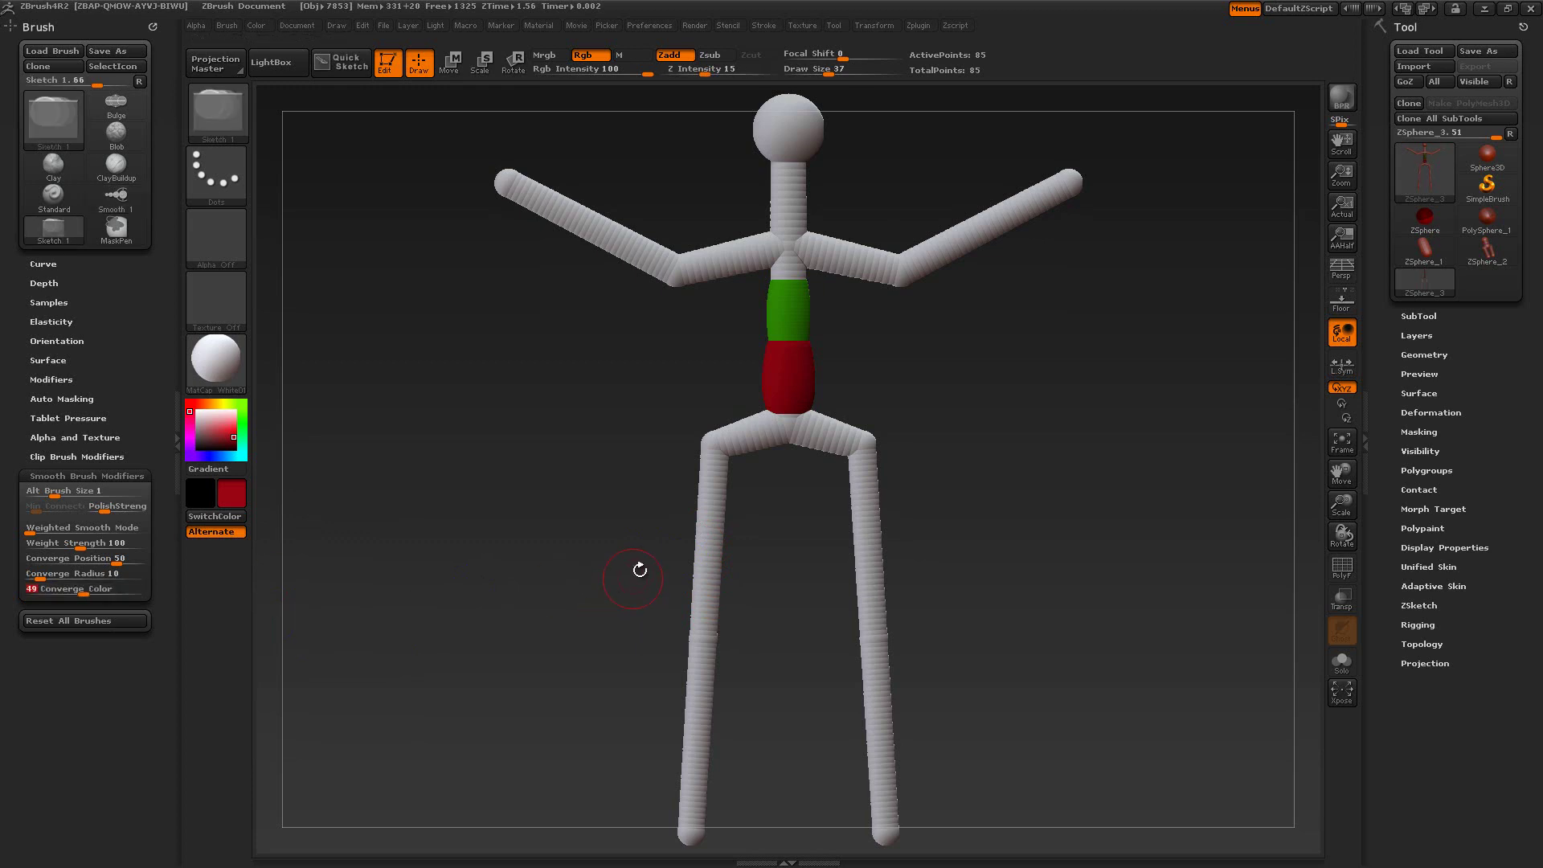
# Sketch symmetrical red strokes mid-leg and green ones on the lower legs, and smooth across both colors.
pyautogui.moveTo(703, 550); pyautogui.dragTo(700, 627)
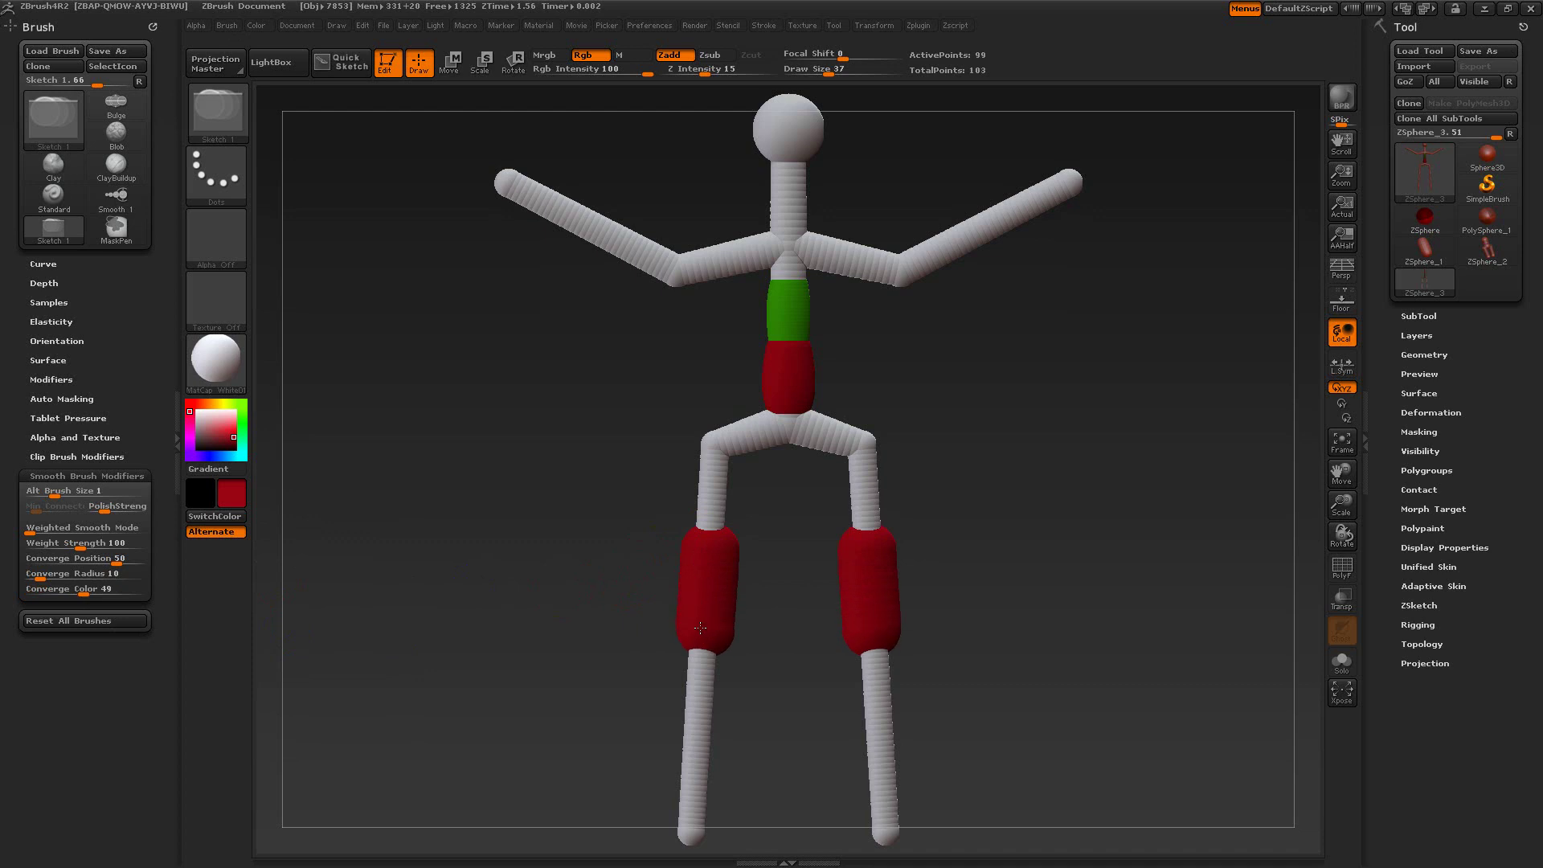
pyautogui.click(243, 424)
pyautogui.moveTo(695, 729); pyautogui.dragTo(701, 637)
pyautogui.moveTo(712, 540)
pyautogui.keyDown('shift'); pyautogui.mouseDown()
pyautogui.moveTo(706, 715)
pyautogui.moveTo(707, 690)
pyautogui.mouseUp(); pyautogui.keyUp('shift')
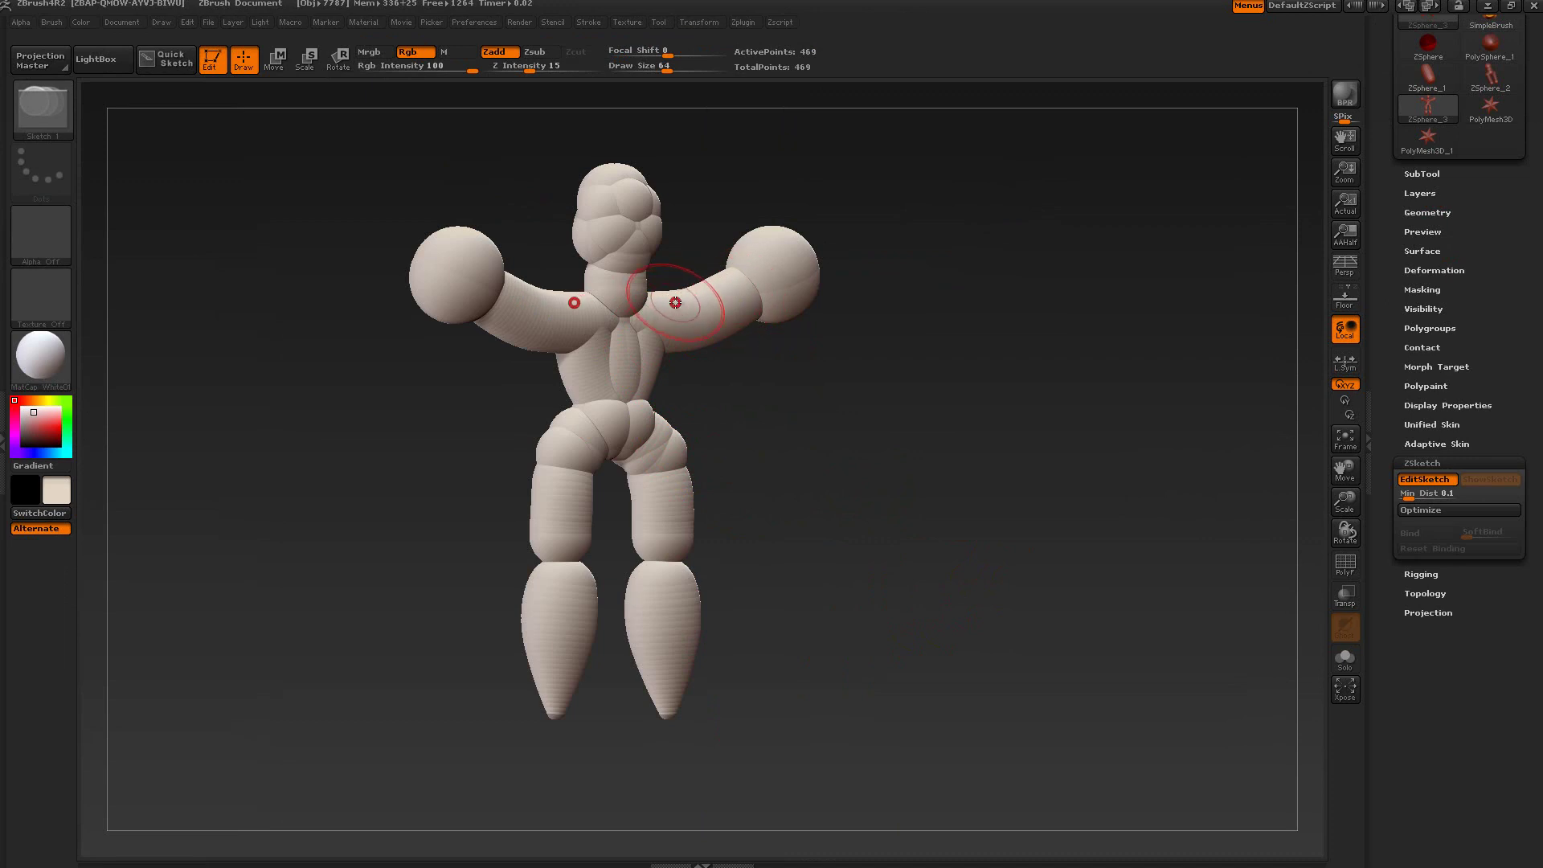
# Leave EditSketch mode on the sketched humanoid, show the sketch over its armature, and bind the two together.
pyautogui.click(1411, 480)
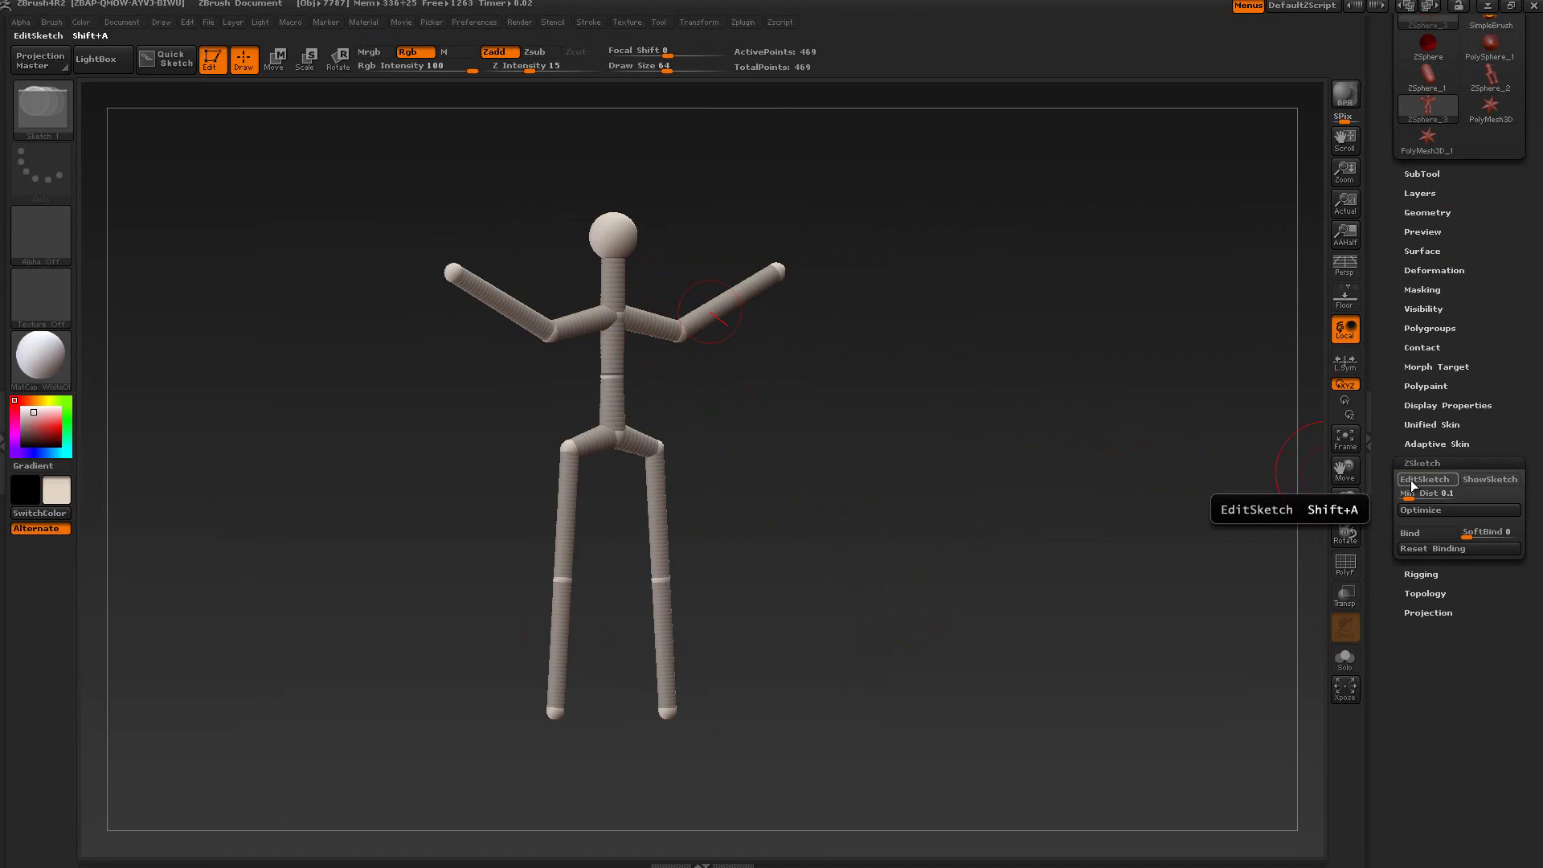
pyautogui.click(1482, 479)
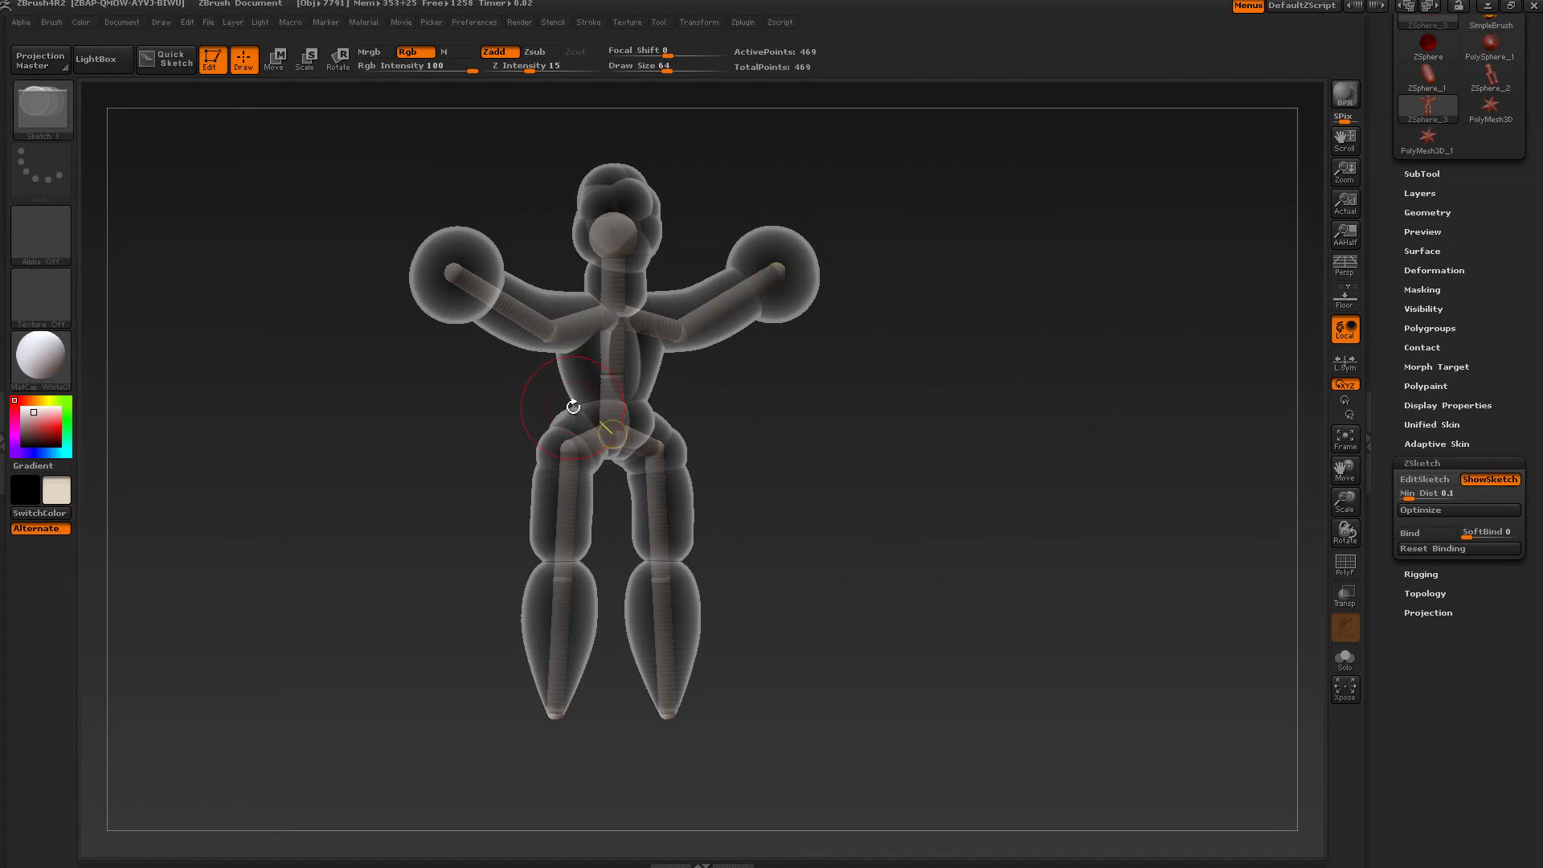
pyautogui.moveTo(891, 497); pyautogui.dragTo(867, 506)
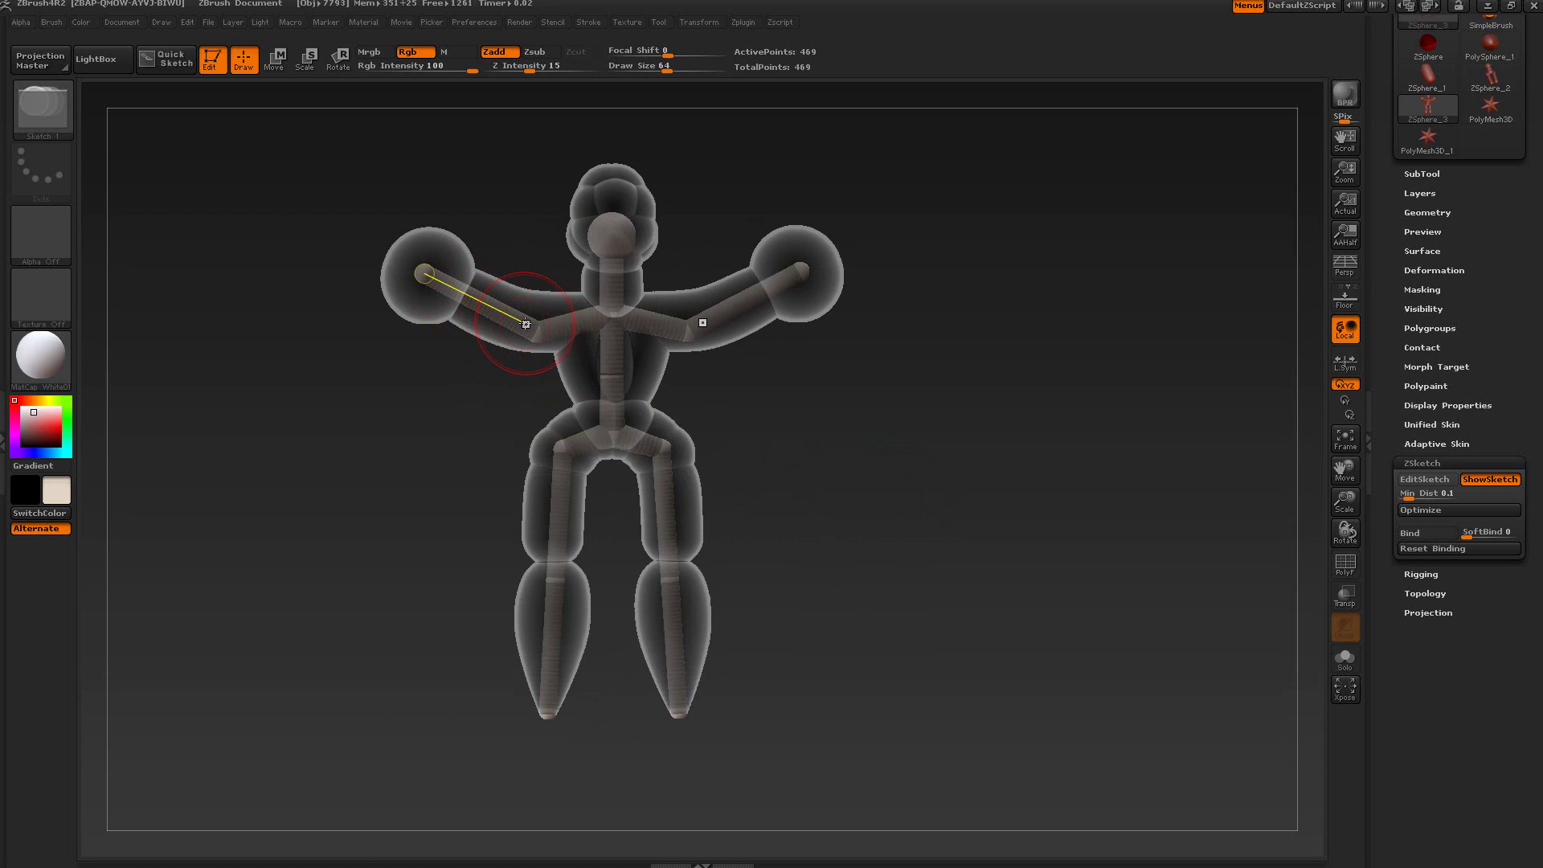
pyautogui.click(1416, 533)
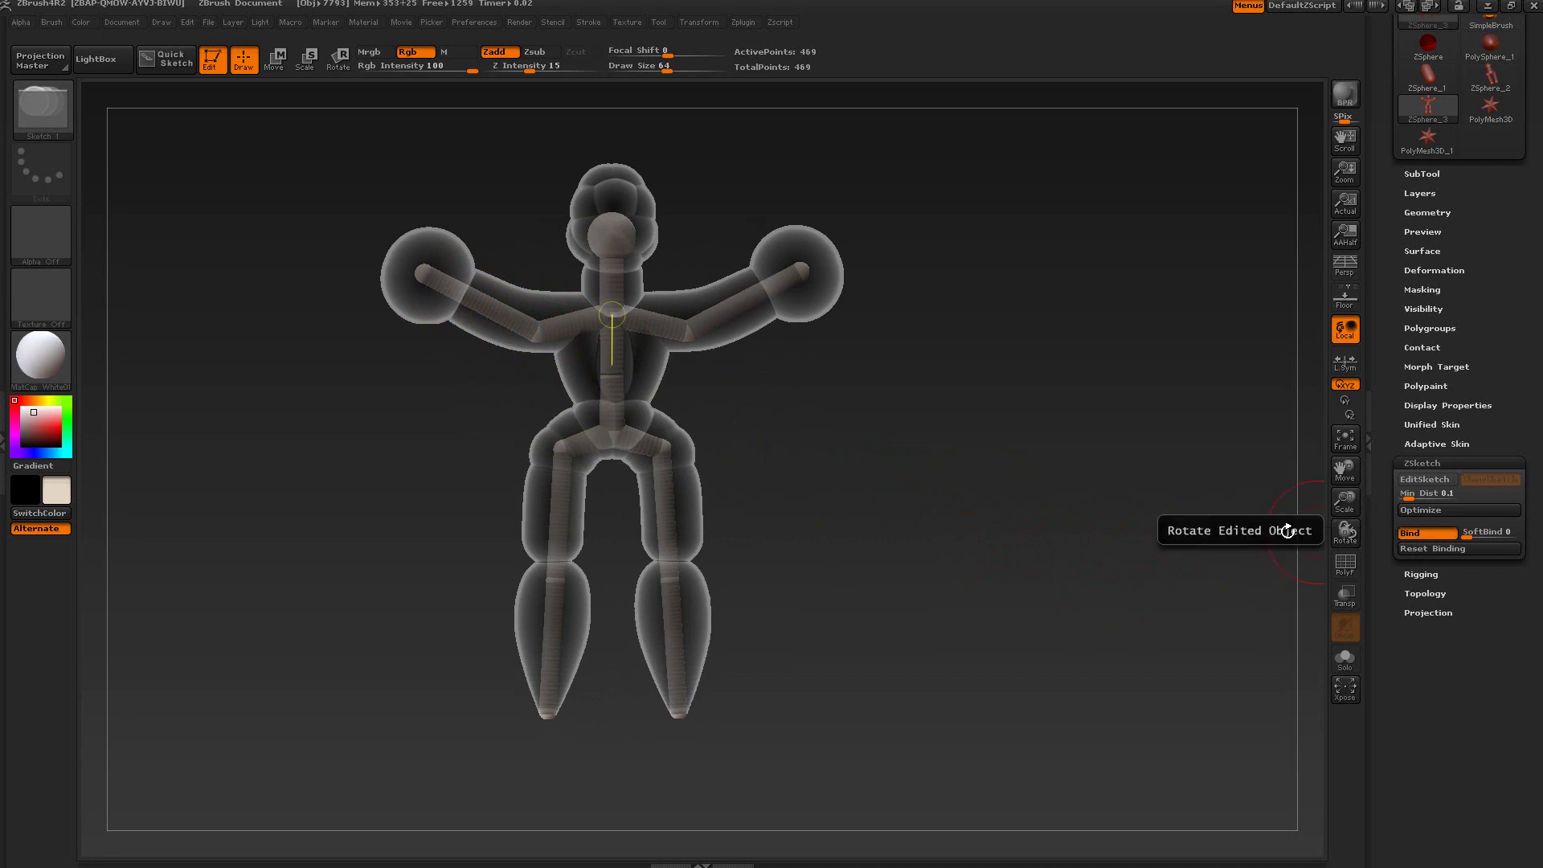
# Rotate the bound forearms slightly, and move the hand ZSpheres down until the arms slope below the shoulders.
pyautogui.click(338, 61)
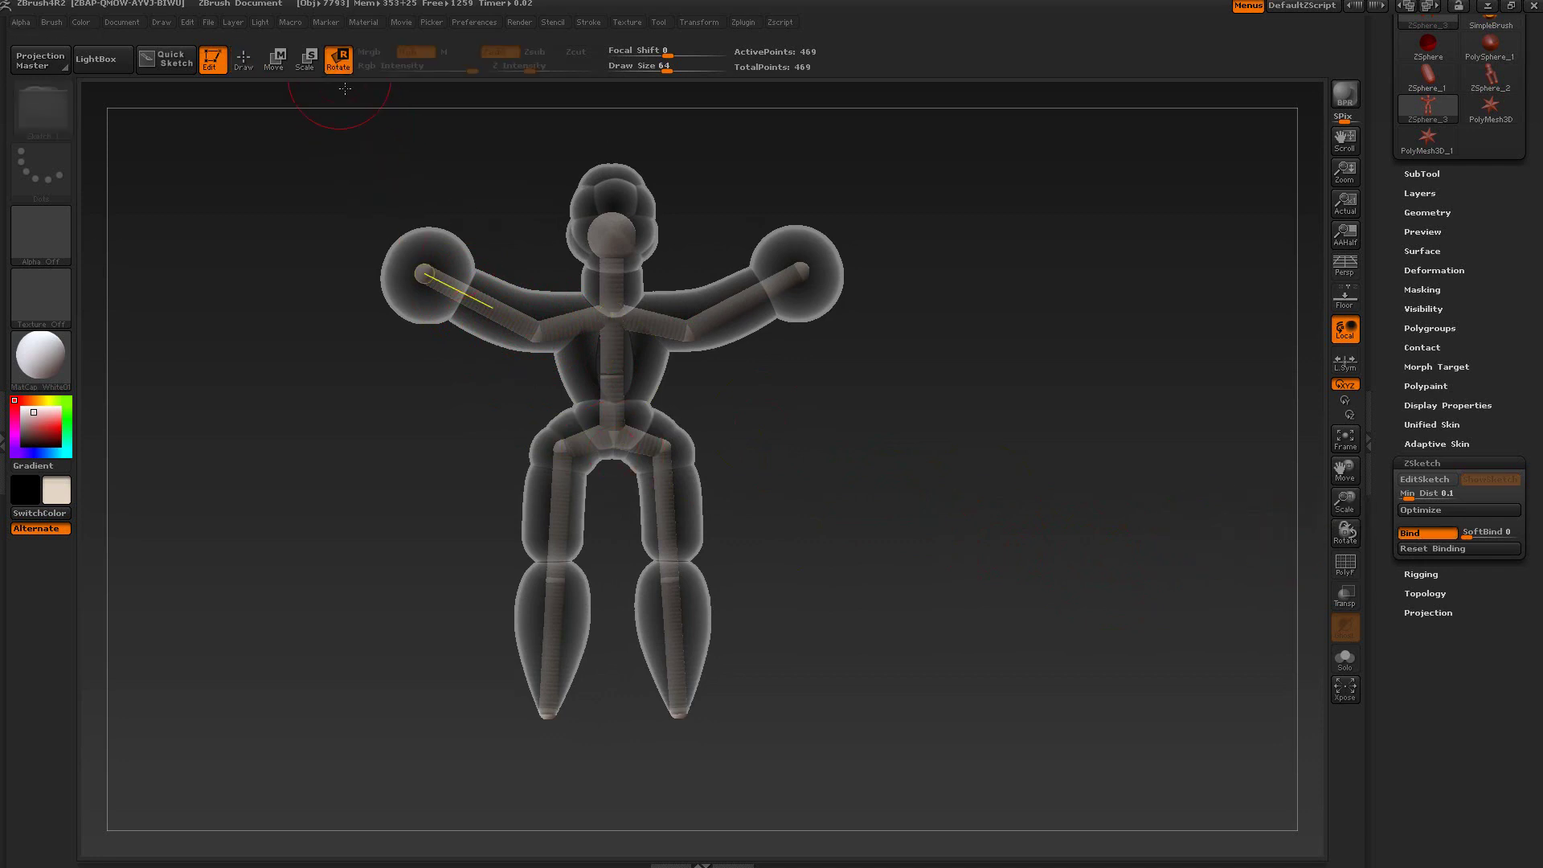
pyautogui.moveTo(501, 330); pyautogui.dragTo(305, 149)
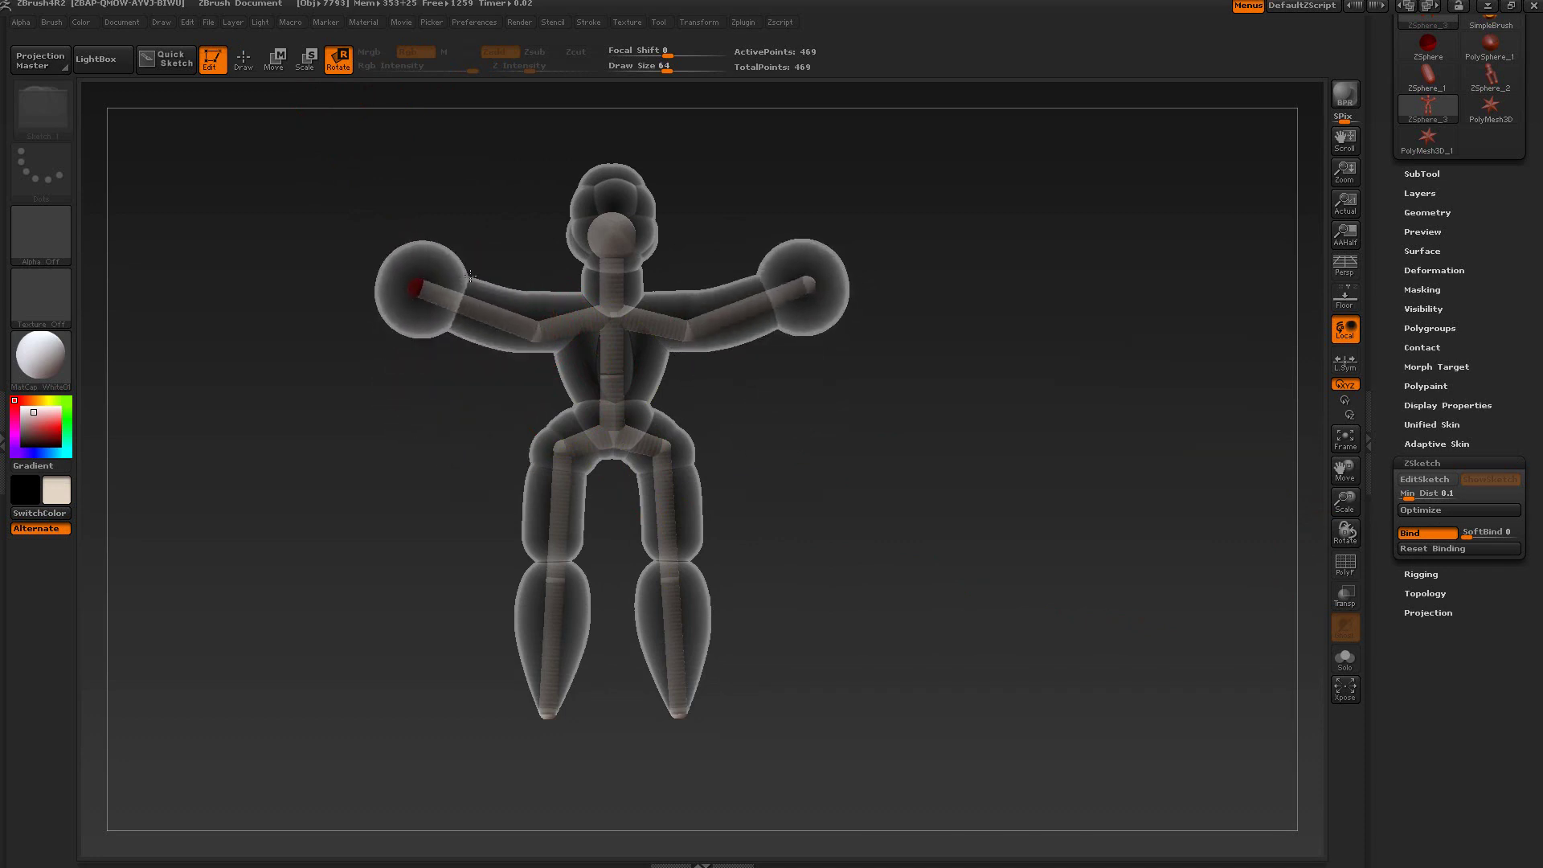
pyautogui.click(276, 69)
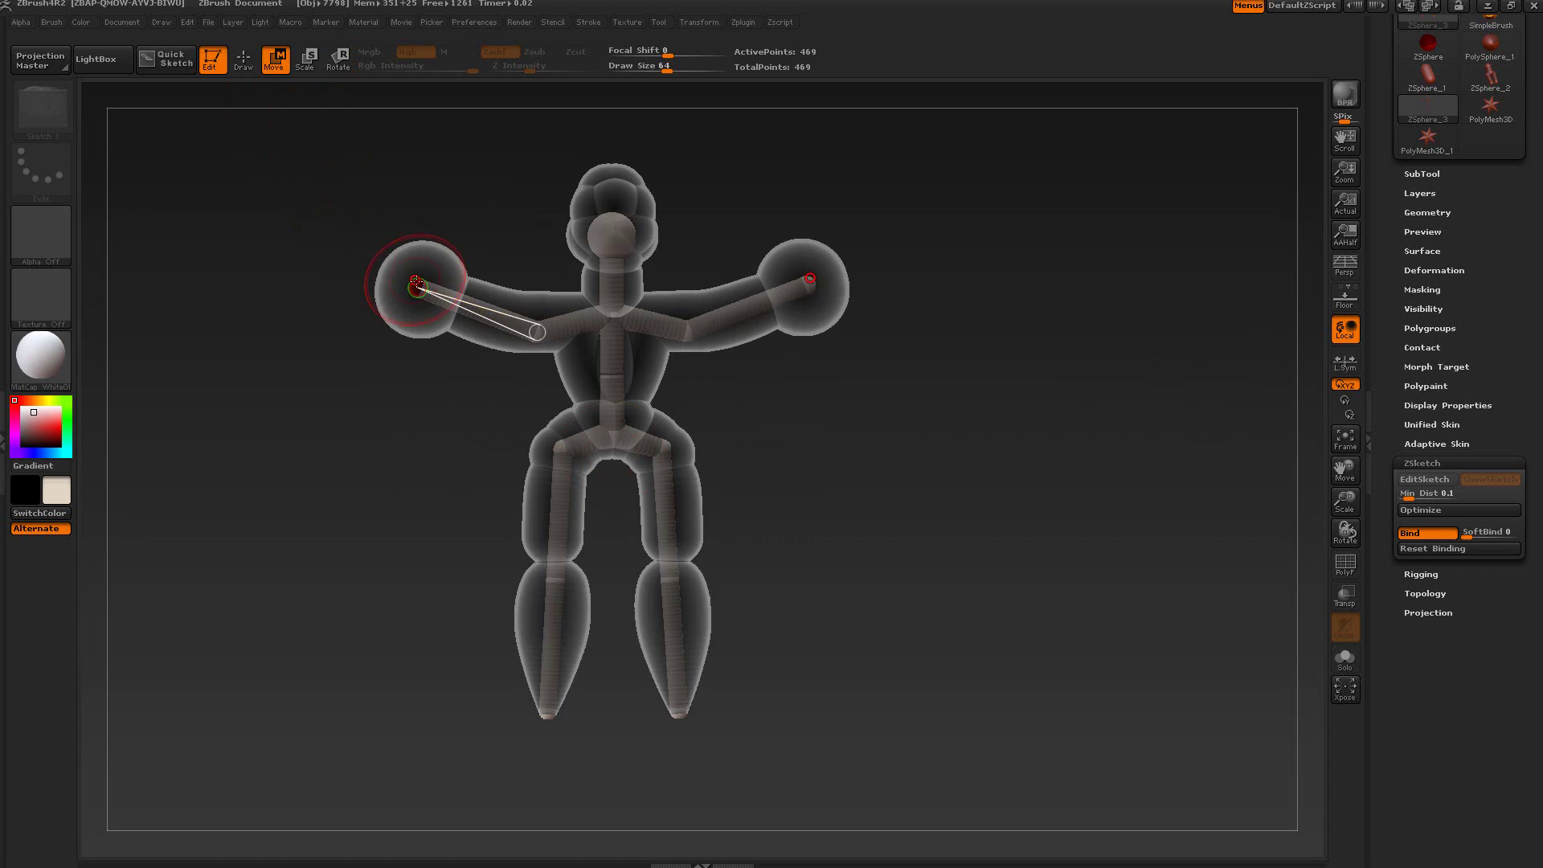
pyautogui.moveTo(415, 294); pyautogui.dragTo(395, 371)
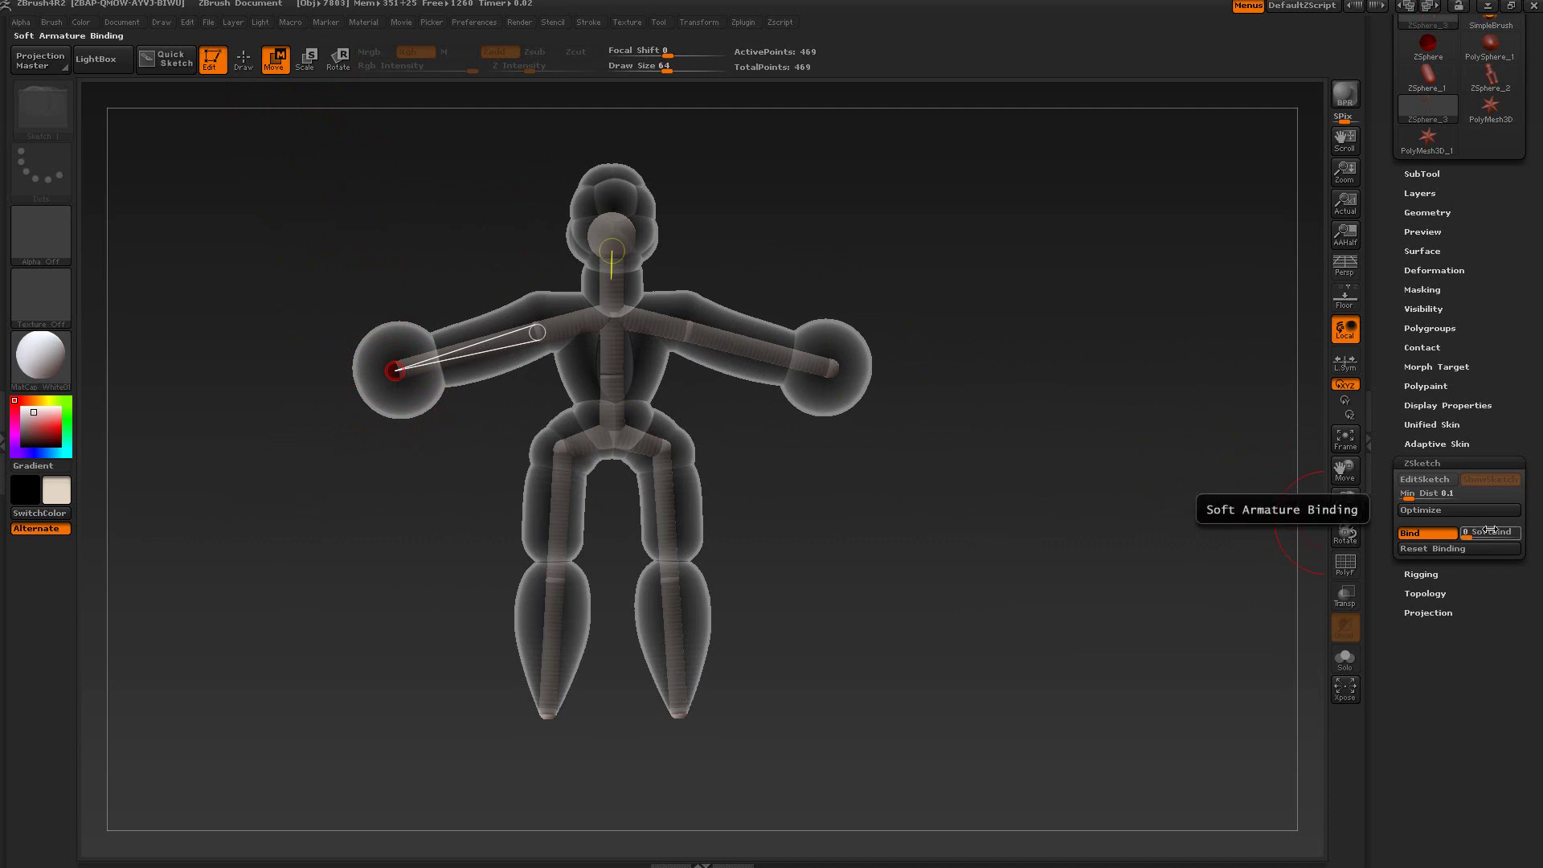
# Rotate the forearms inward toward the torso and swing them back out to the sides.
pyautogui.click(338, 58)
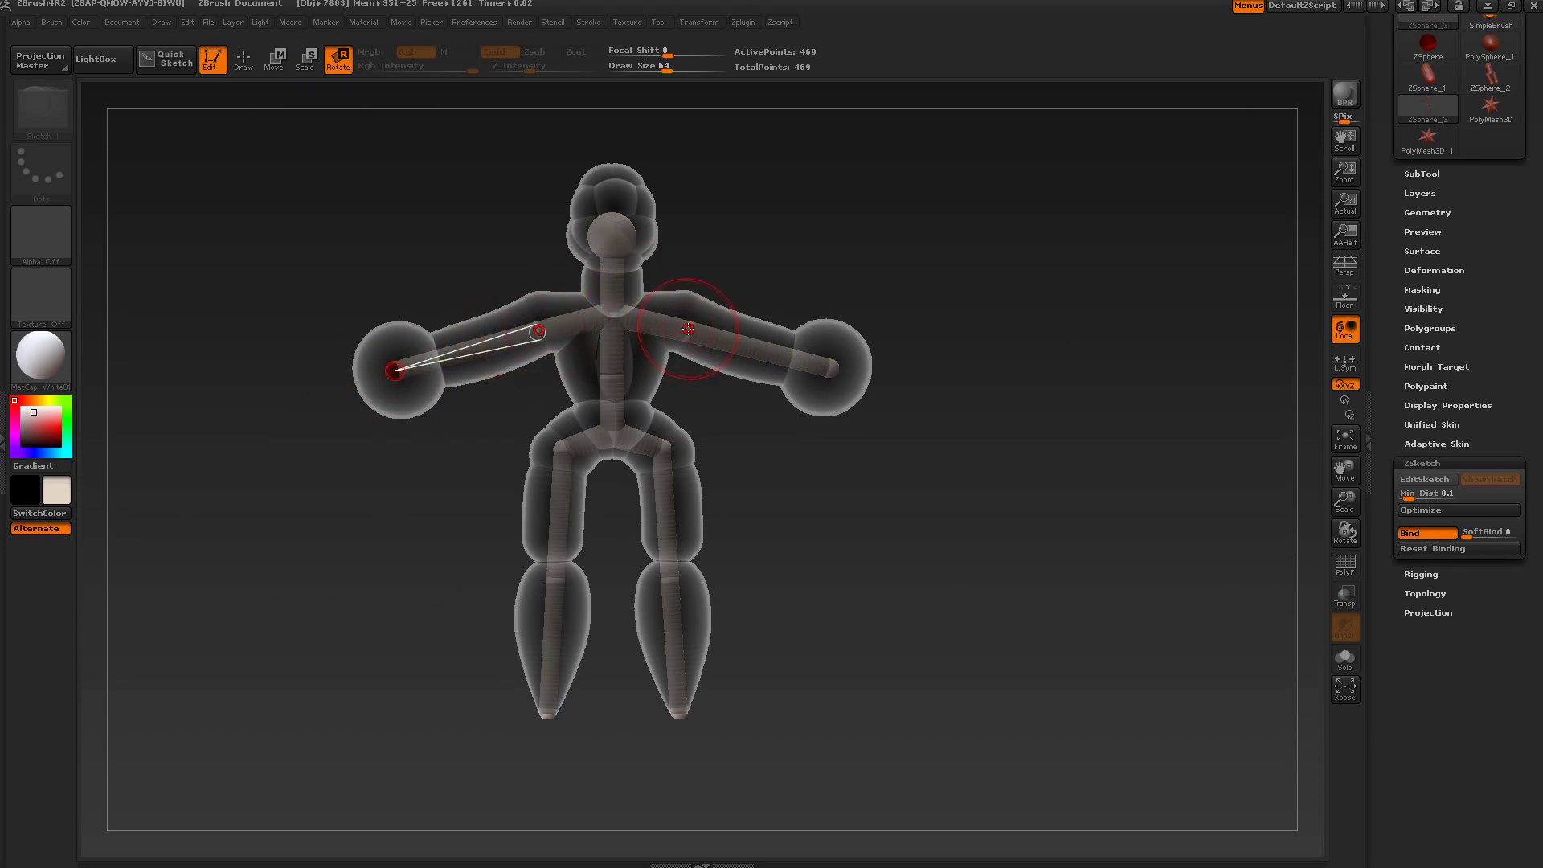
pyautogui.moveTo(761, 340); pyautogui.dragTo(701, 392)
pyautogui.moveTo(642, 400); pyautogui.dragTo(803, 317)
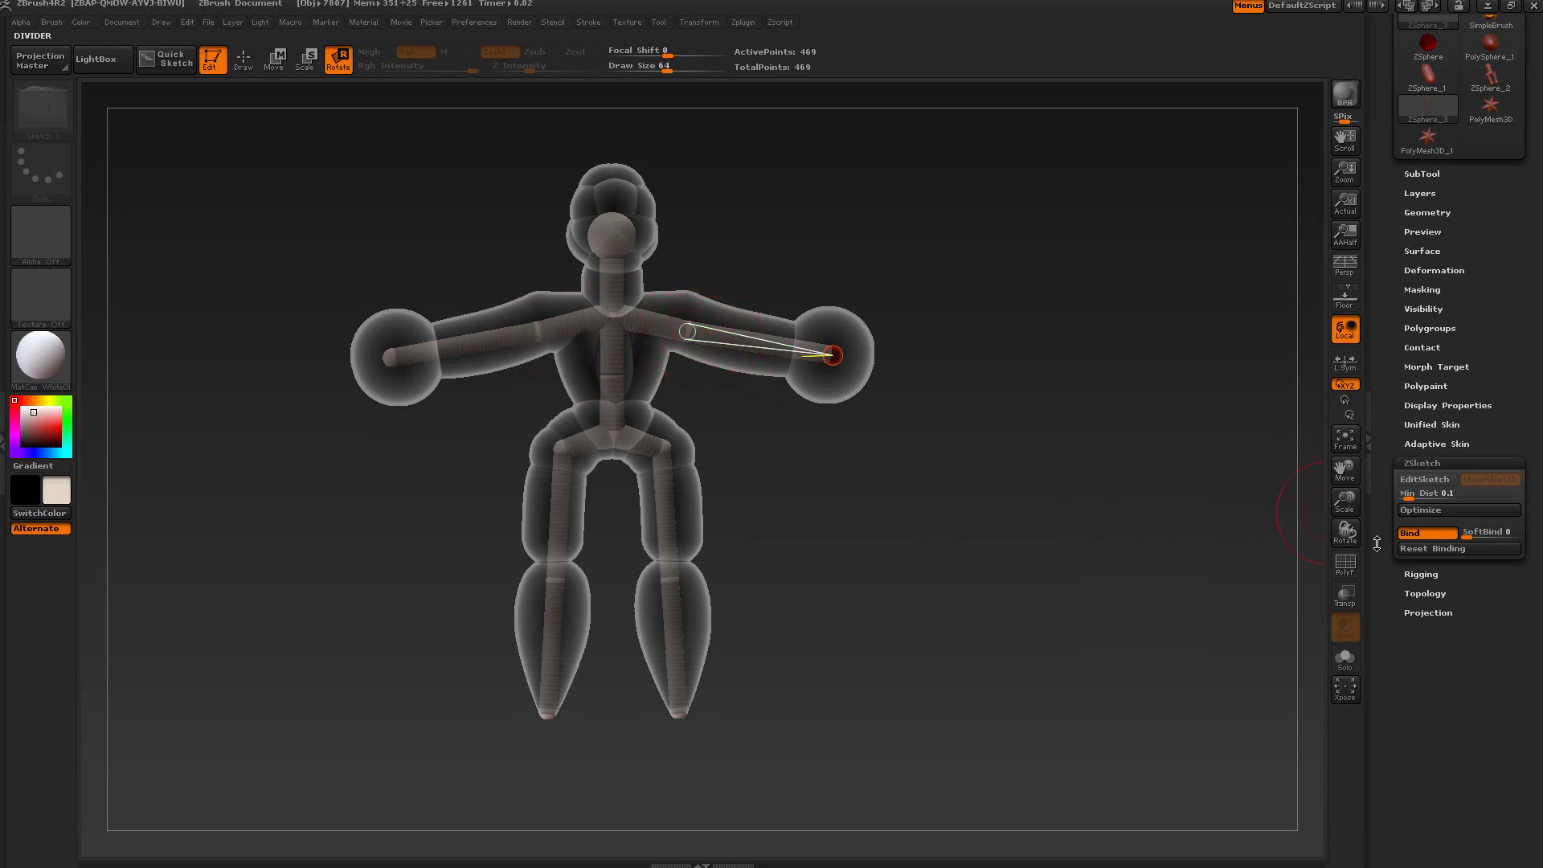
# Set SoftBind to 100 and rotate the forearms down beside the torso.
pyautogui.moveTo(1475, 532); pyautogui.dragTo(1489, 532)
pyautogui.moveTo(745, 351); pyautogui.dragTo(569, 324)
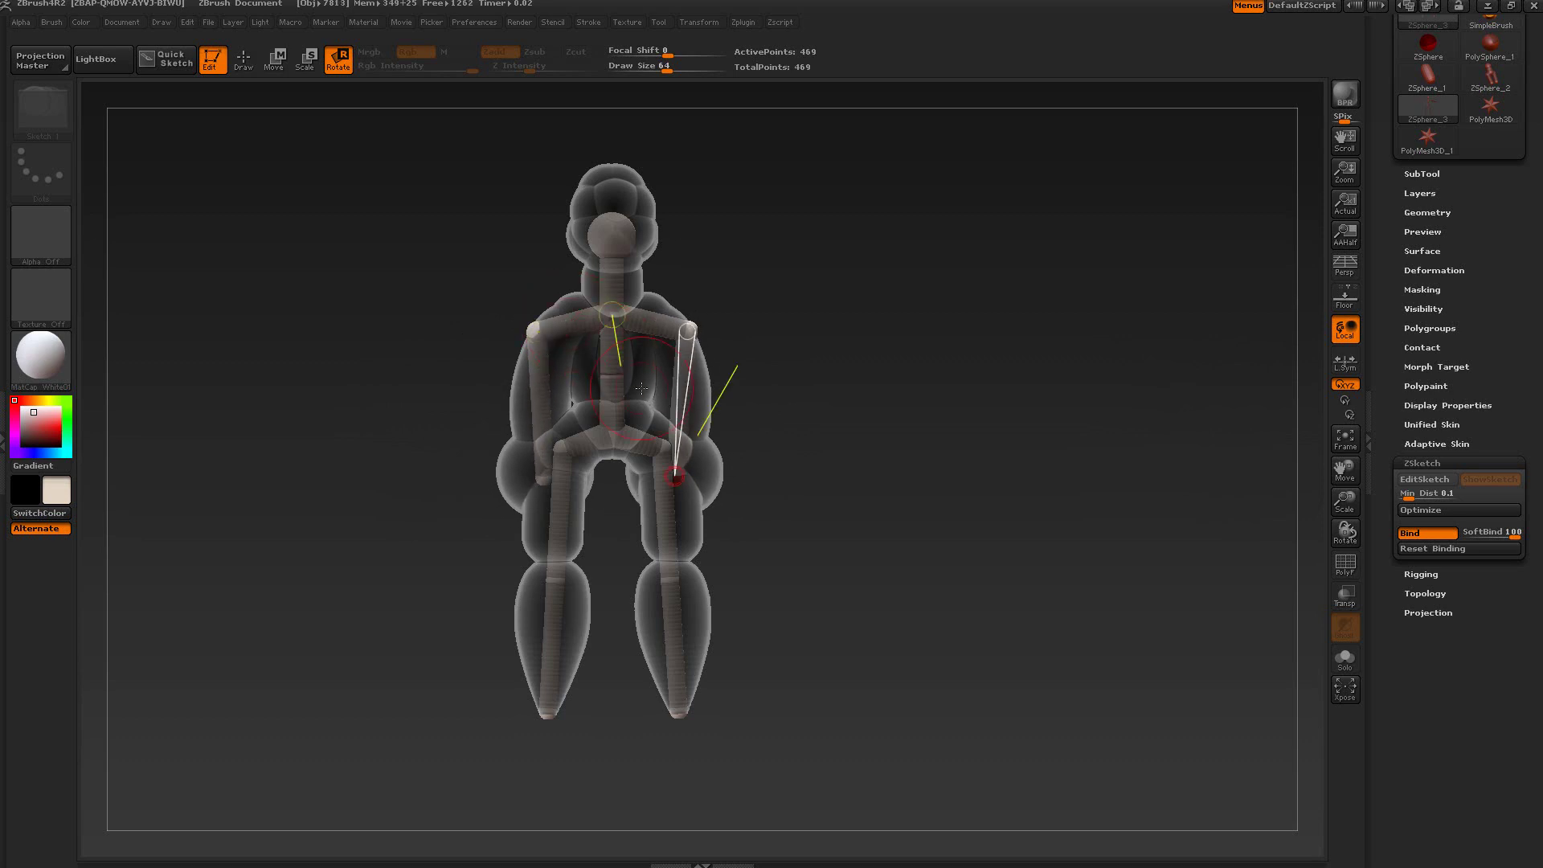
# Rotate the lower arms outward with the armature, and reset the binding with SoftBind set to 10.
pyautogui.moveTo(686, 395); pyautogui.dragTo(832, 370)
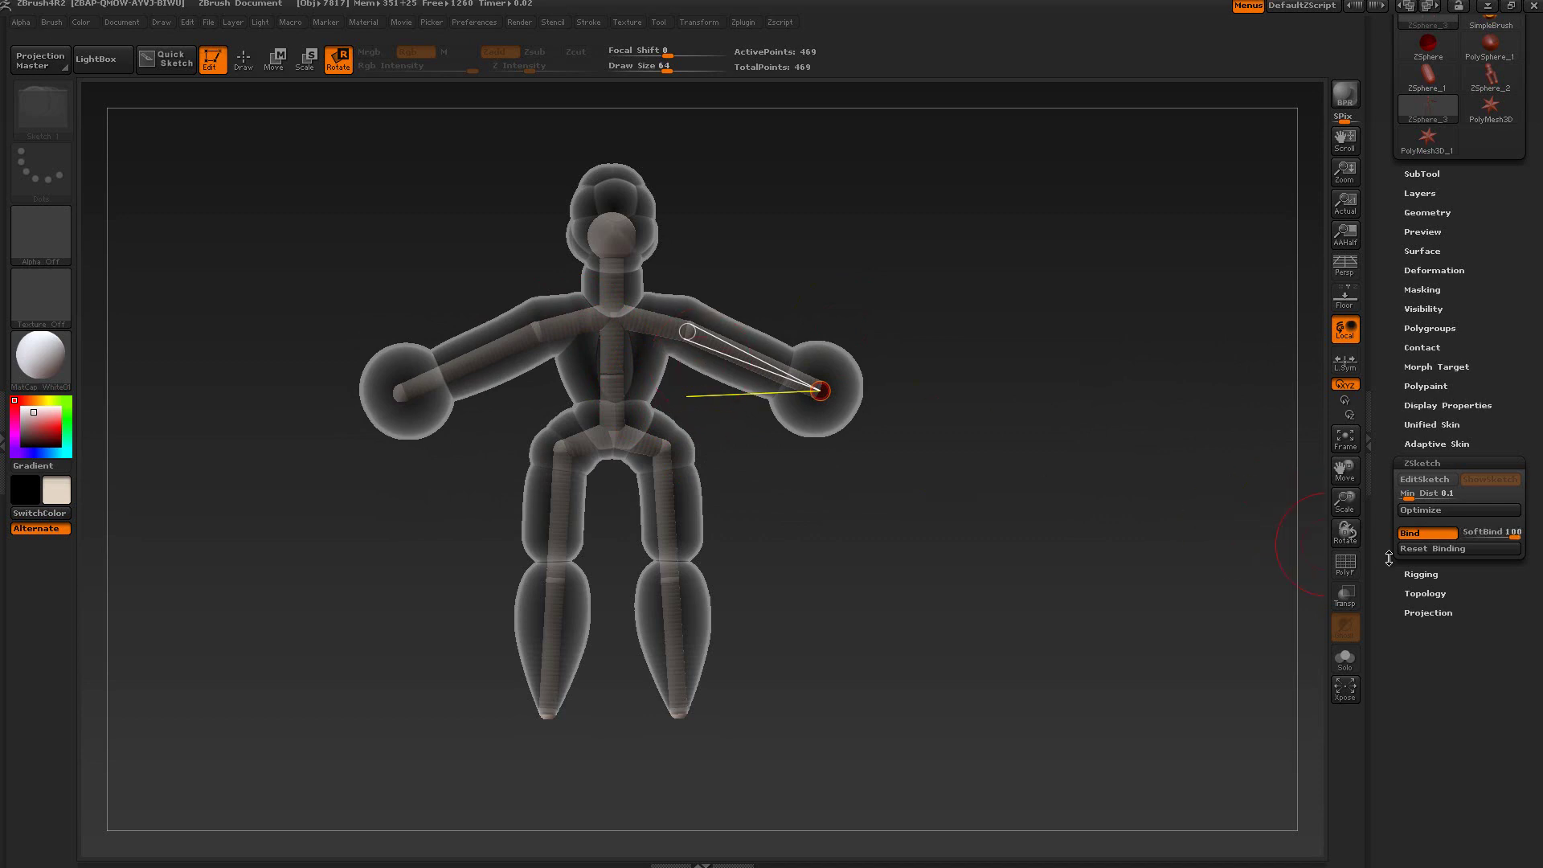
pyautogui.moveTo(1504, 532); pyautogui.dragTo(1492, 532)
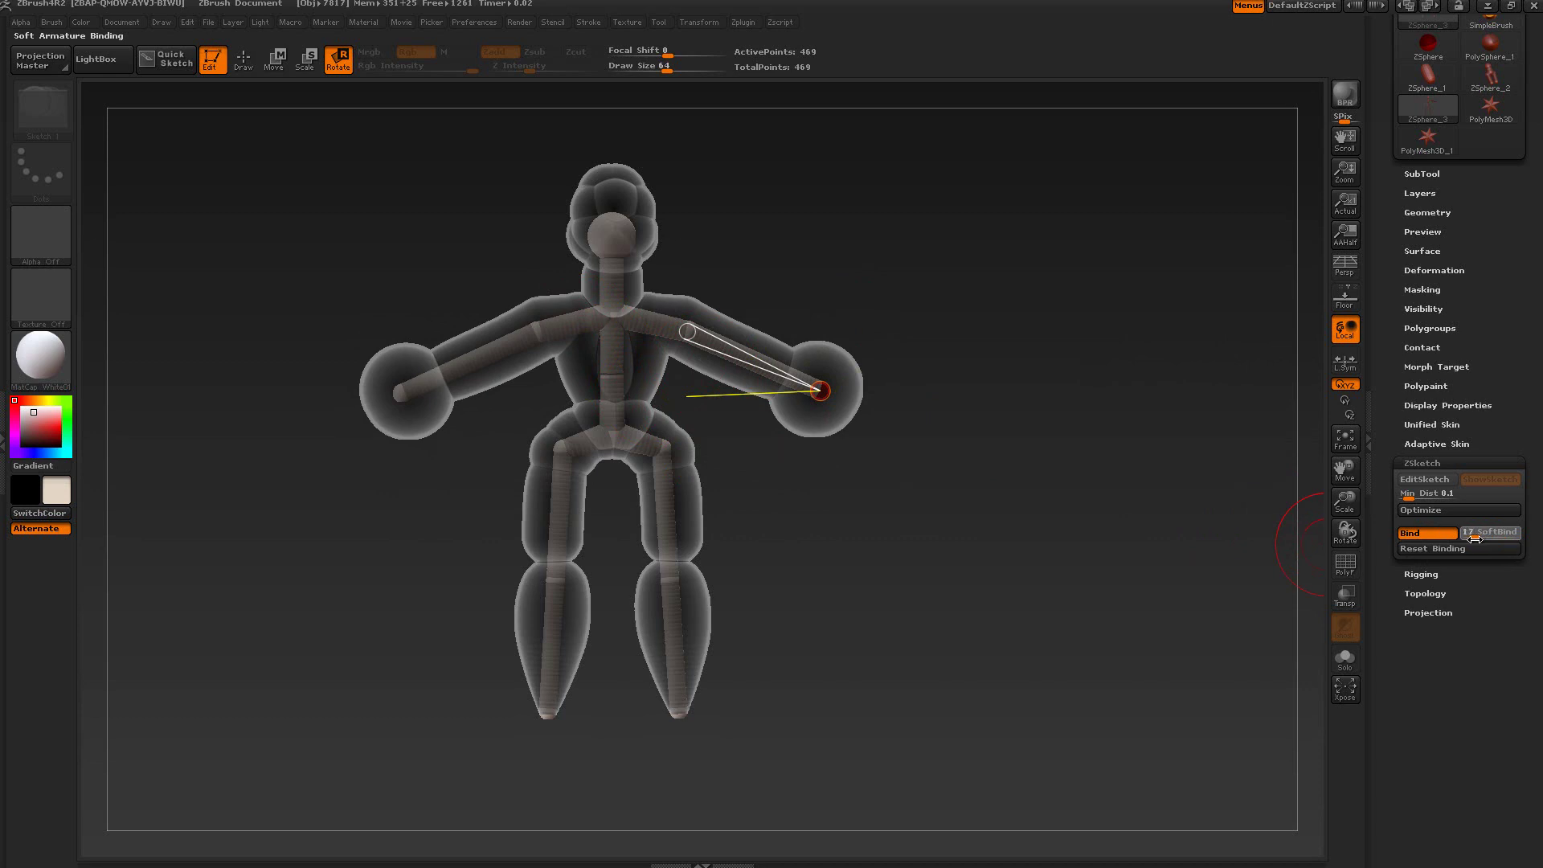
pyautogui.click(1463, 551)
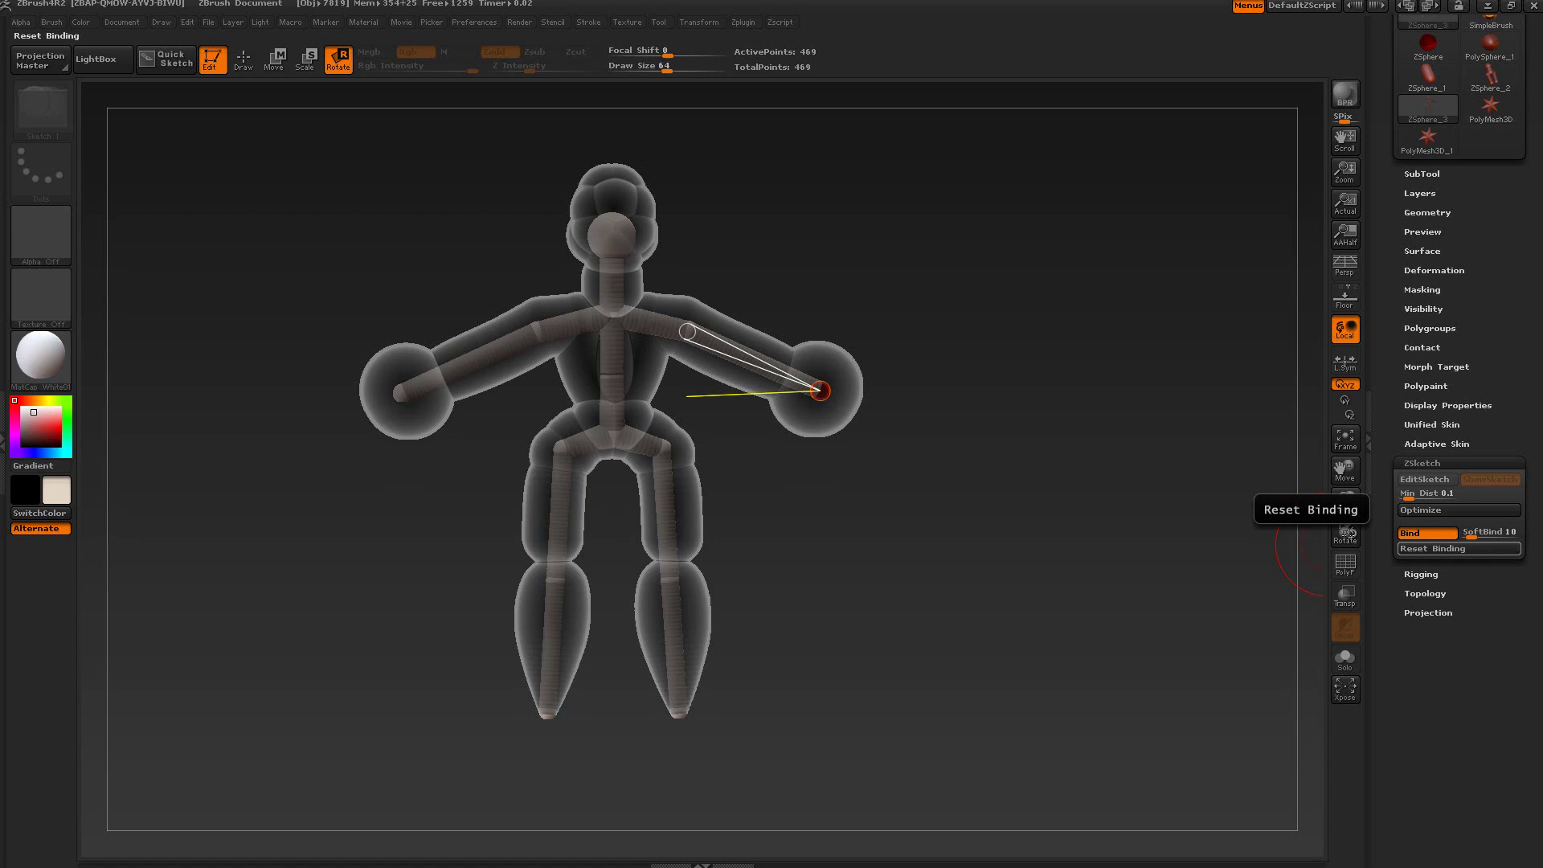
pyautogui.moveTo(820, 392); pyautogui.dragTo(755, 386)
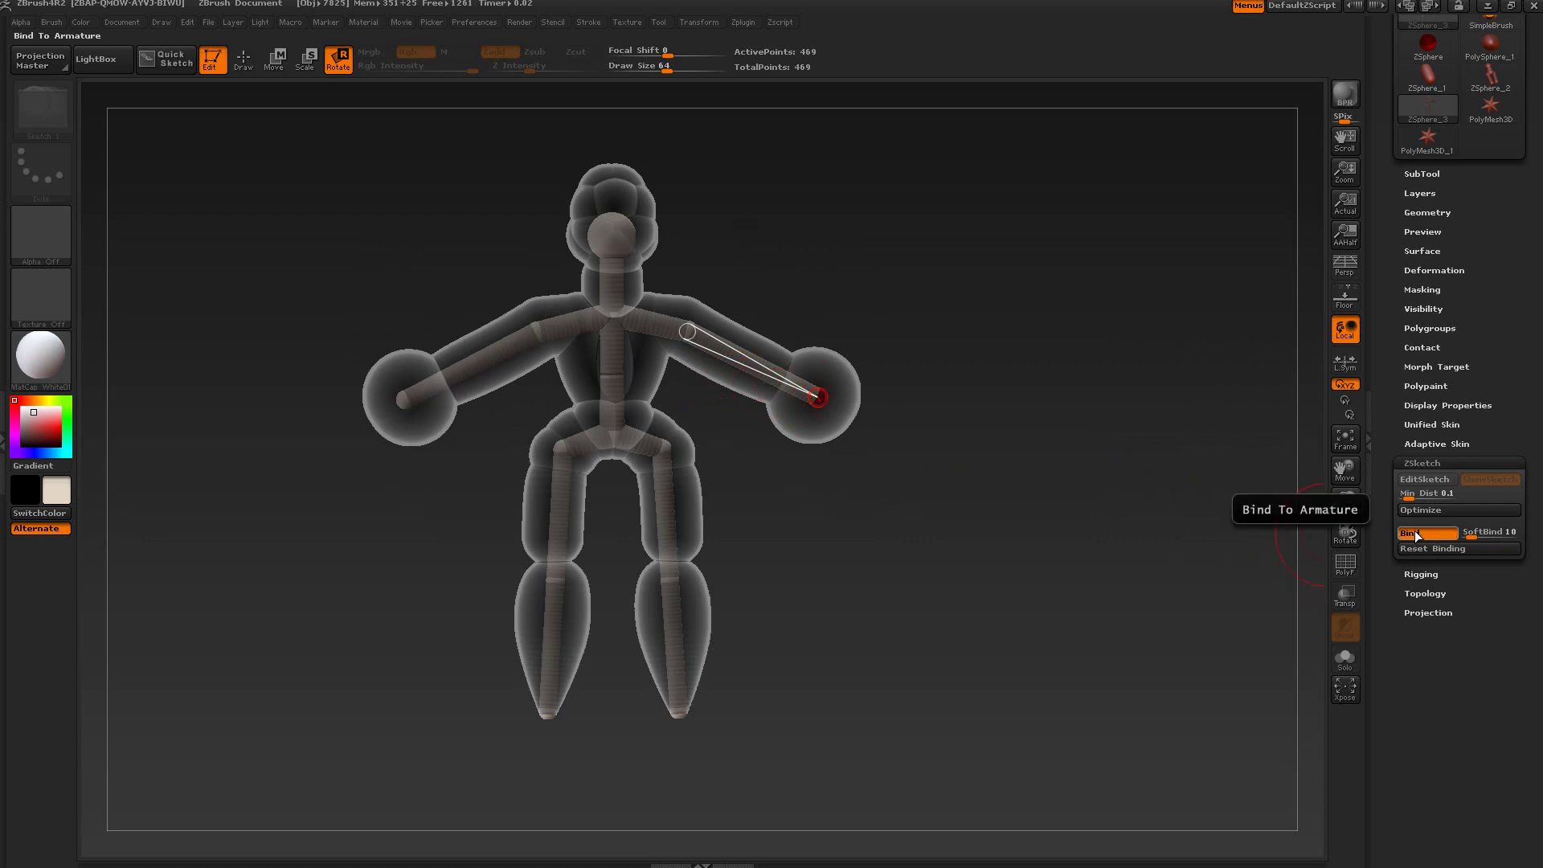
pyautogui.moveTo(992, 523)
pyautogui.mouseDown()
pyautogui.moveTo(955, 533)
pyautogui.moveTo(999, 516)
pyautogui.mouseUp()
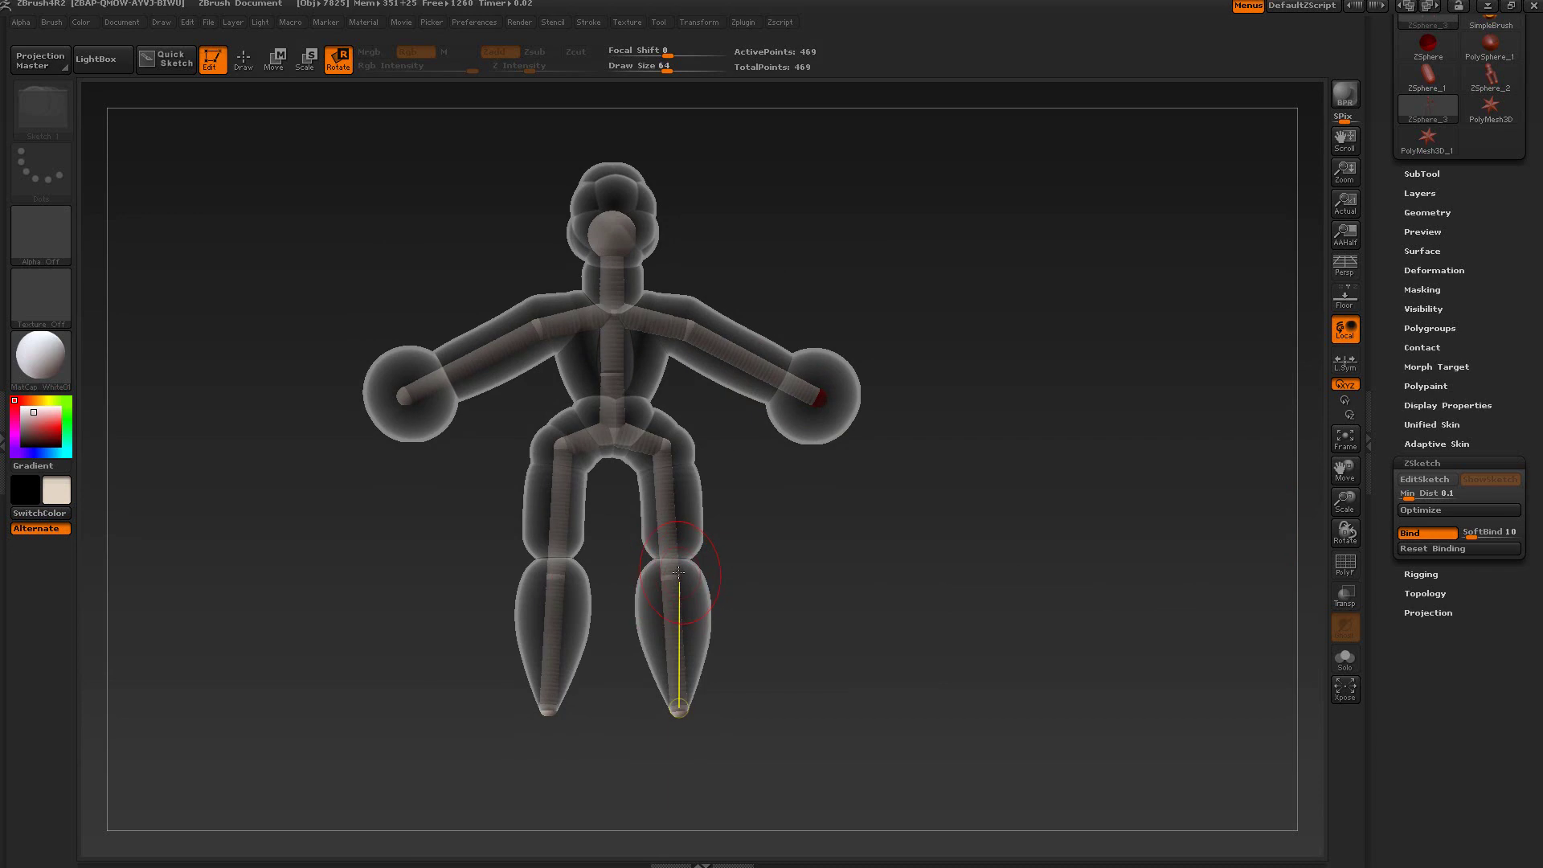
# With binding turned off, move the knee joint to the gap between the thigh and calf forms, and turn Bind back on.
pyautogui.moveTo(780, 606); pyautogui.dragTo(925, 609)
pyautogui.click(1411, 534)
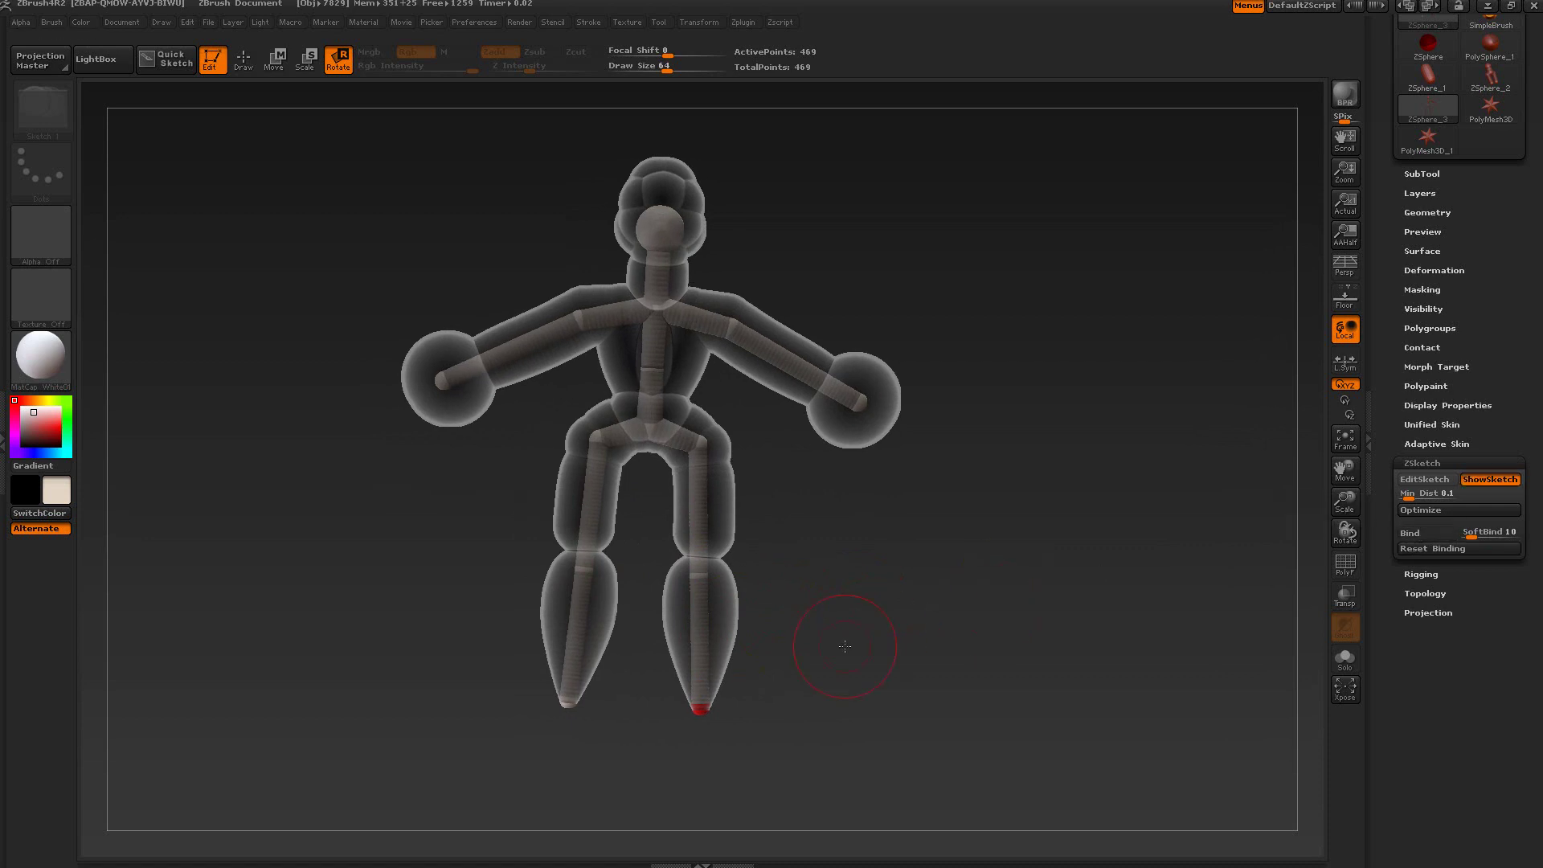
pyautogui.moveTo(849, 646); pyautogui.dragTo(849, 645)
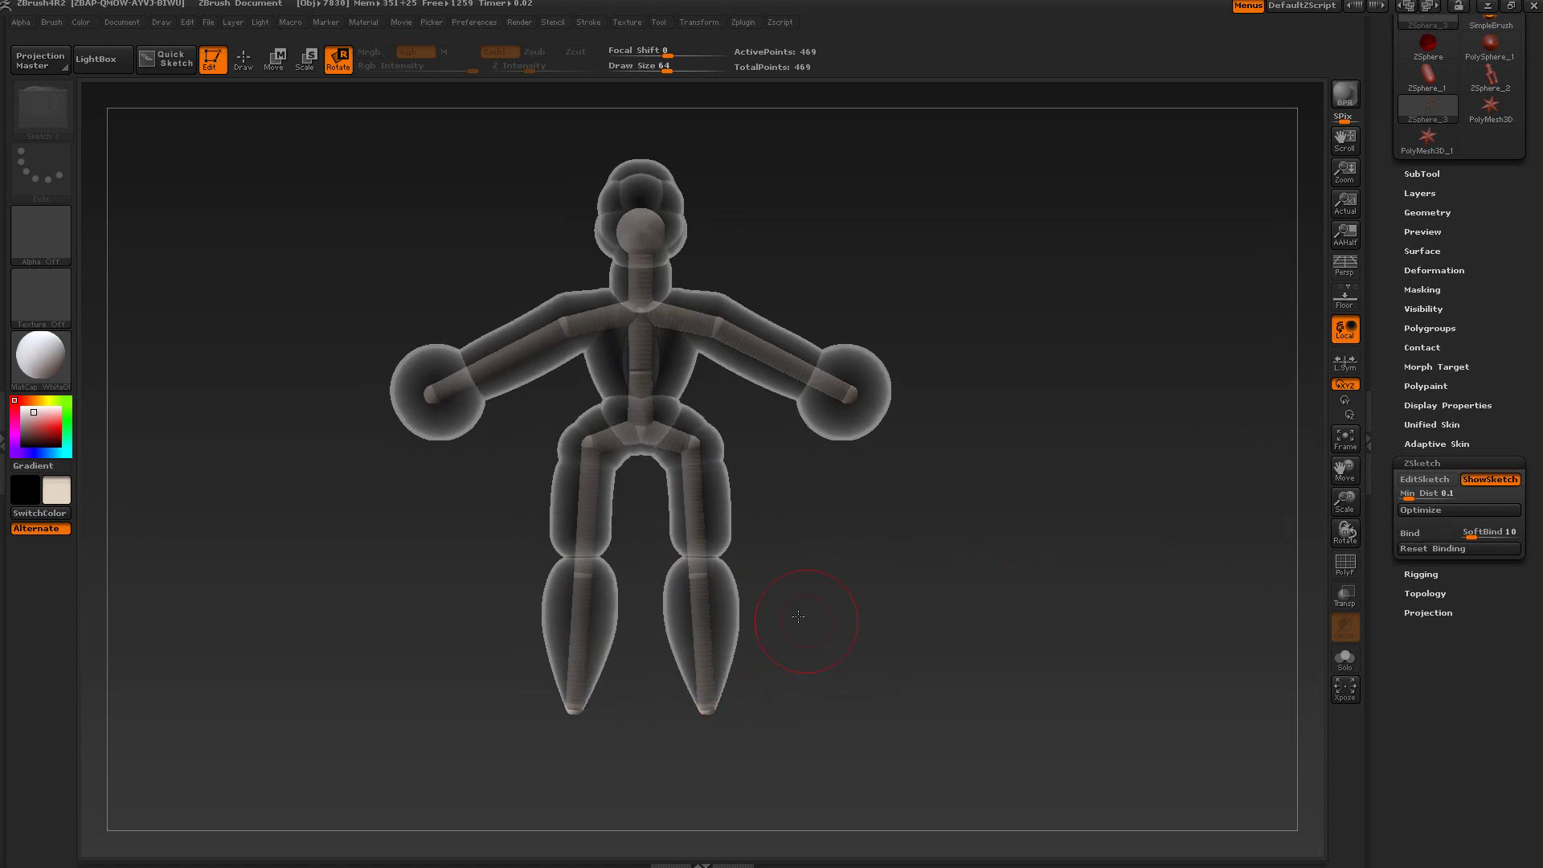
pyautogui.click(286, 69)
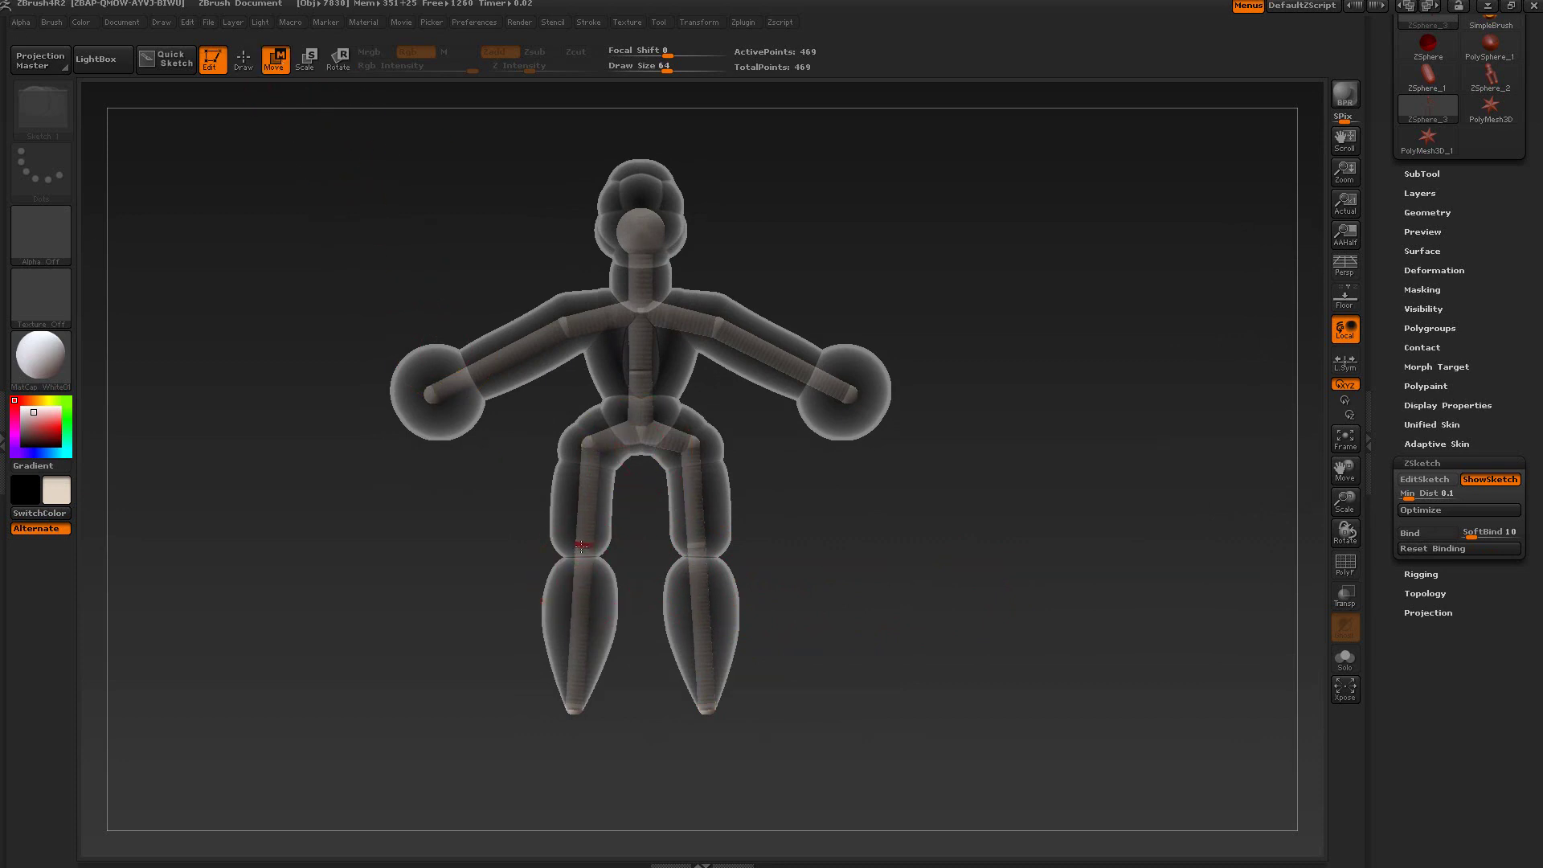
pyautogui.moveTo(580, 553); pyautogui.dragTo(1002, 575)
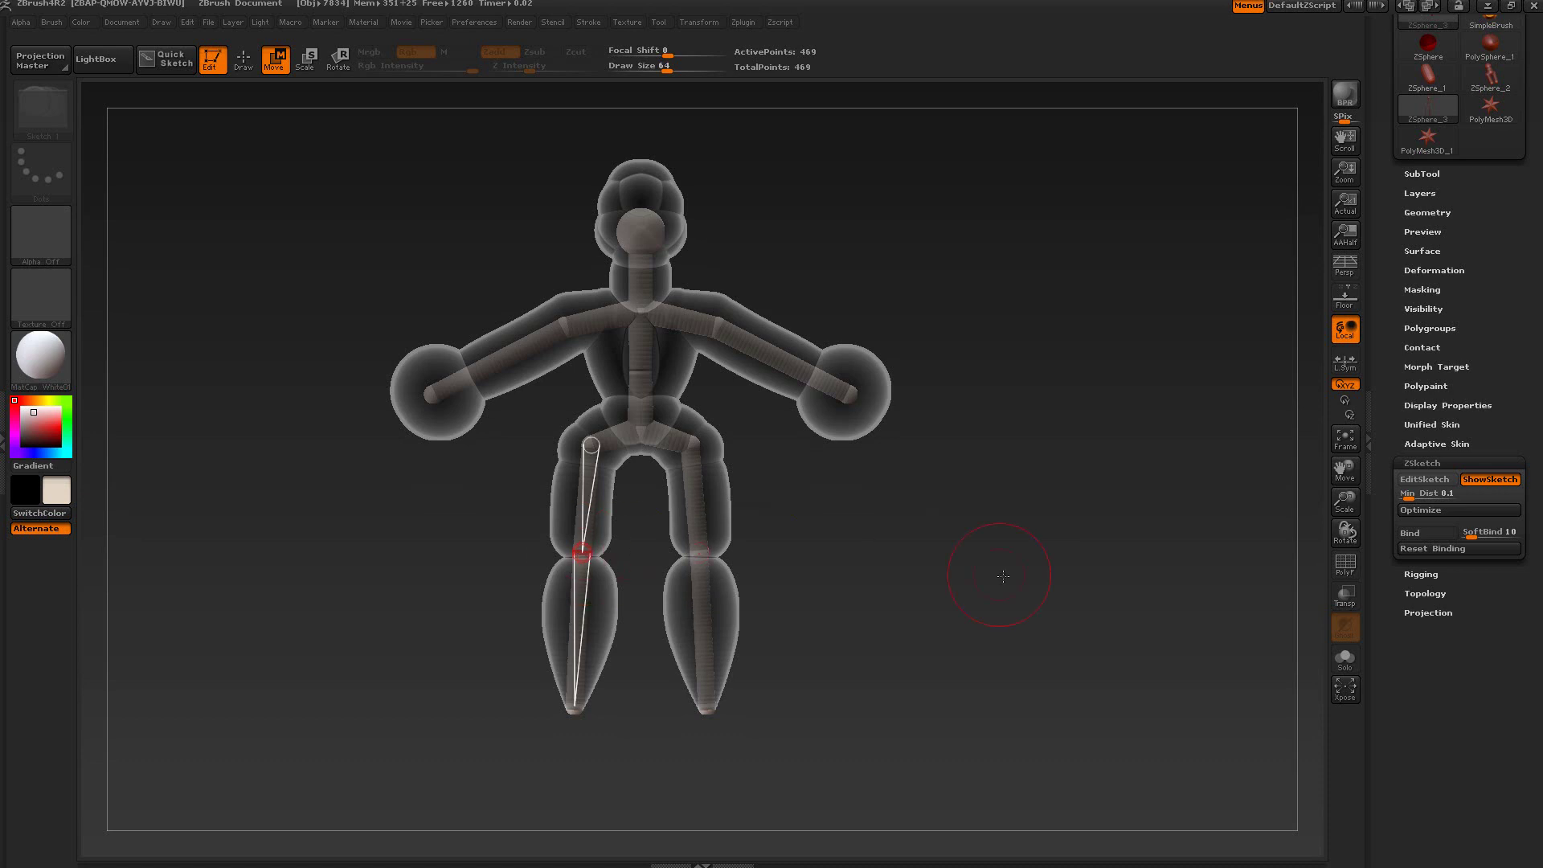
pyautogui.click(1421, 532)
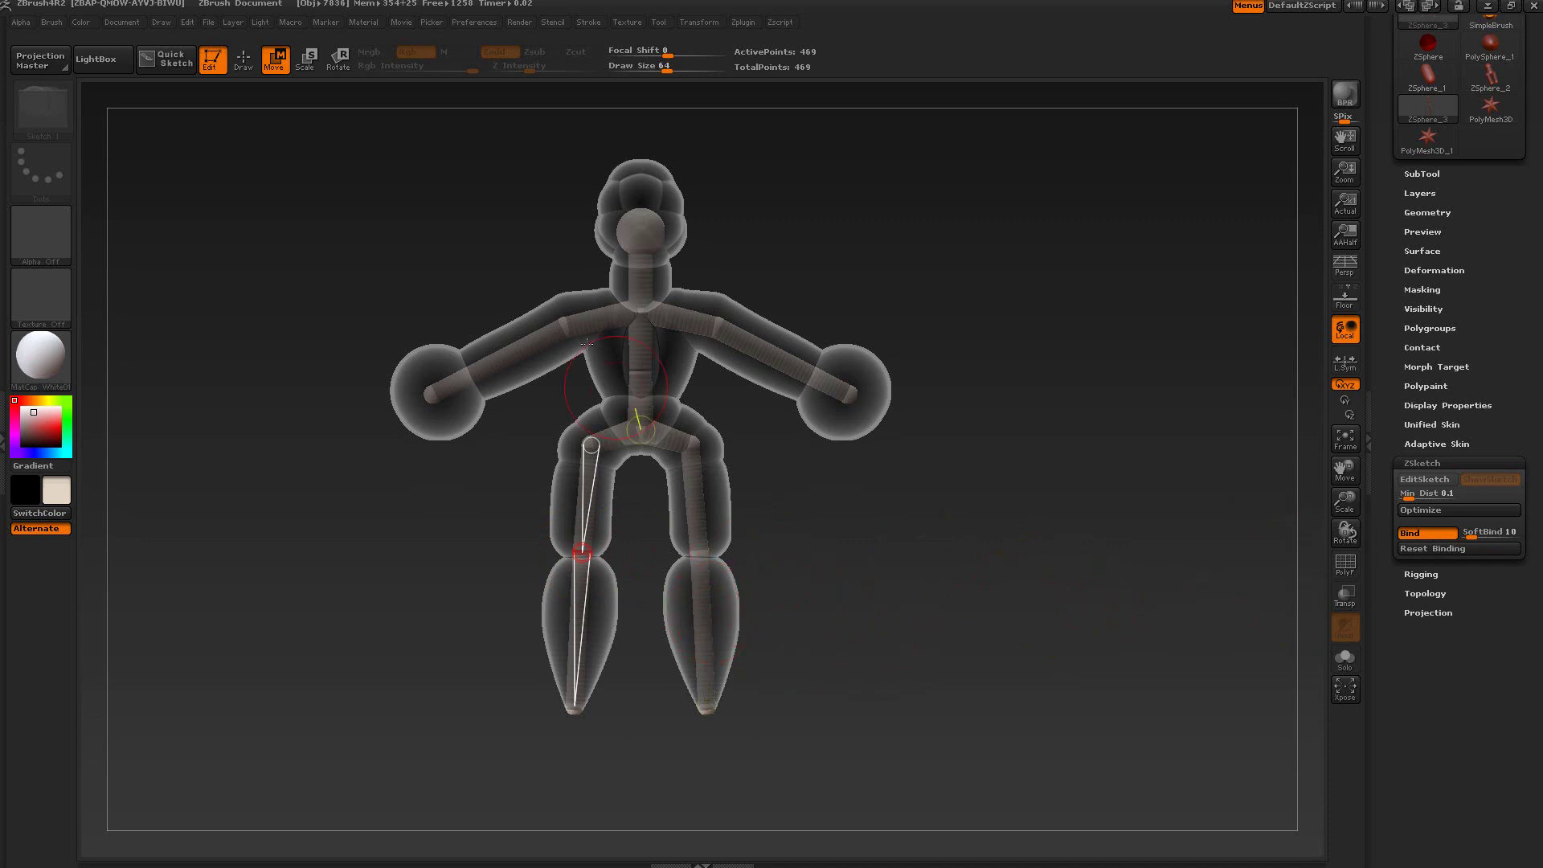
pyautogui.click(351, 70)
pyautogui.moveTo(898, 535); pyautogui.dragTo(789, 554)
pyautogui.moveTo(667, 593); pyautogui.dragTo(941, 569)
pyautogui.keyDown('alt'); pyautogui.moveTo(840, 555); pyautogui.dragTo(918, 594); pyautogui.keyUp('alt')
# Switch to sketch editing and add a large sketch sphere on each shoulder.
pyautogui.click(1415, 479)
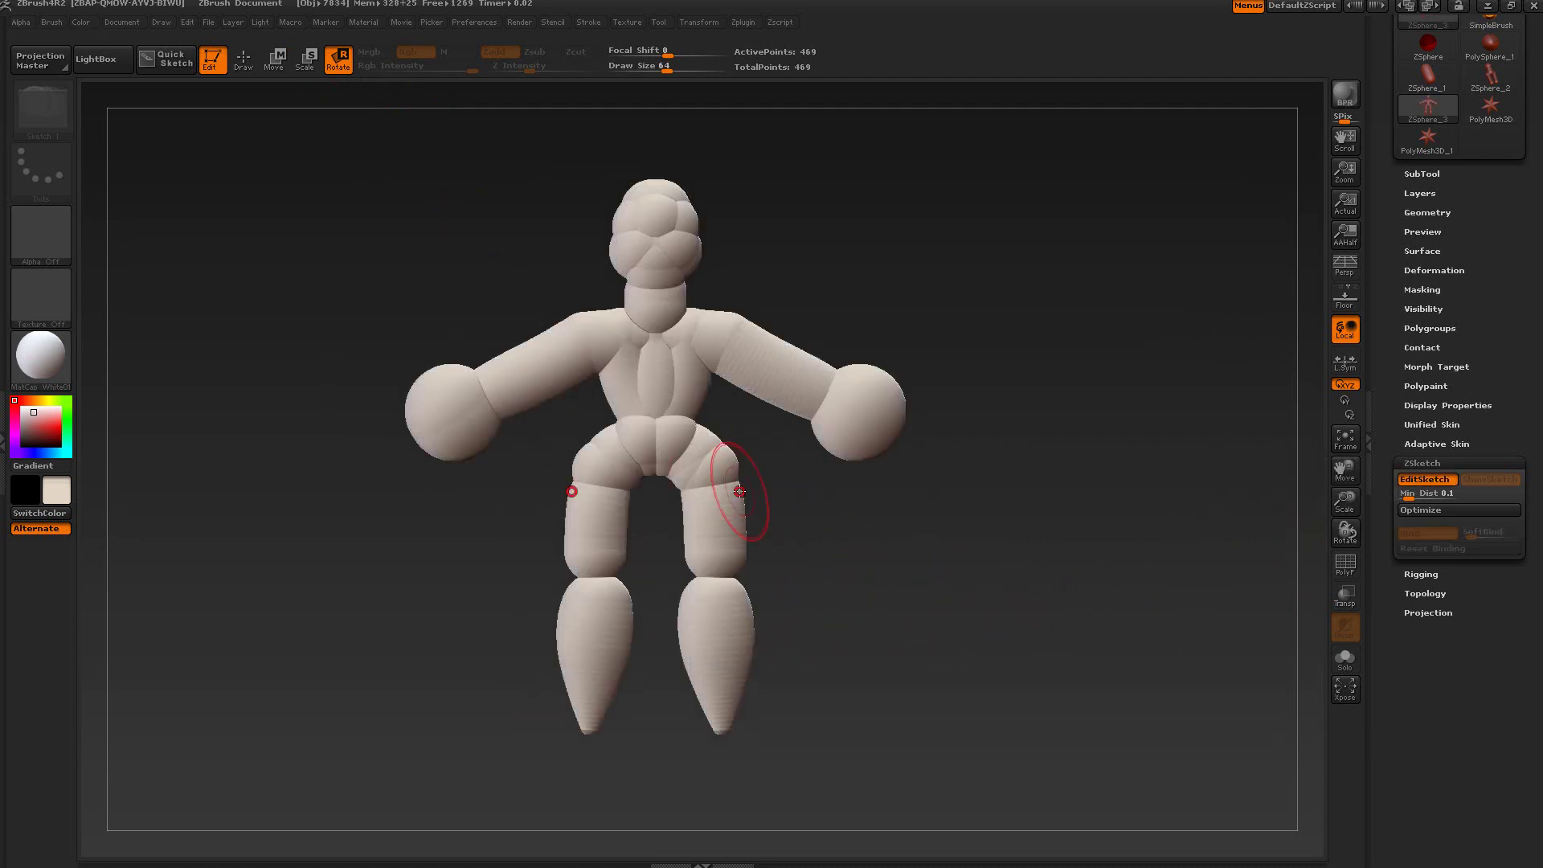
pyautogui.click(243, 64)
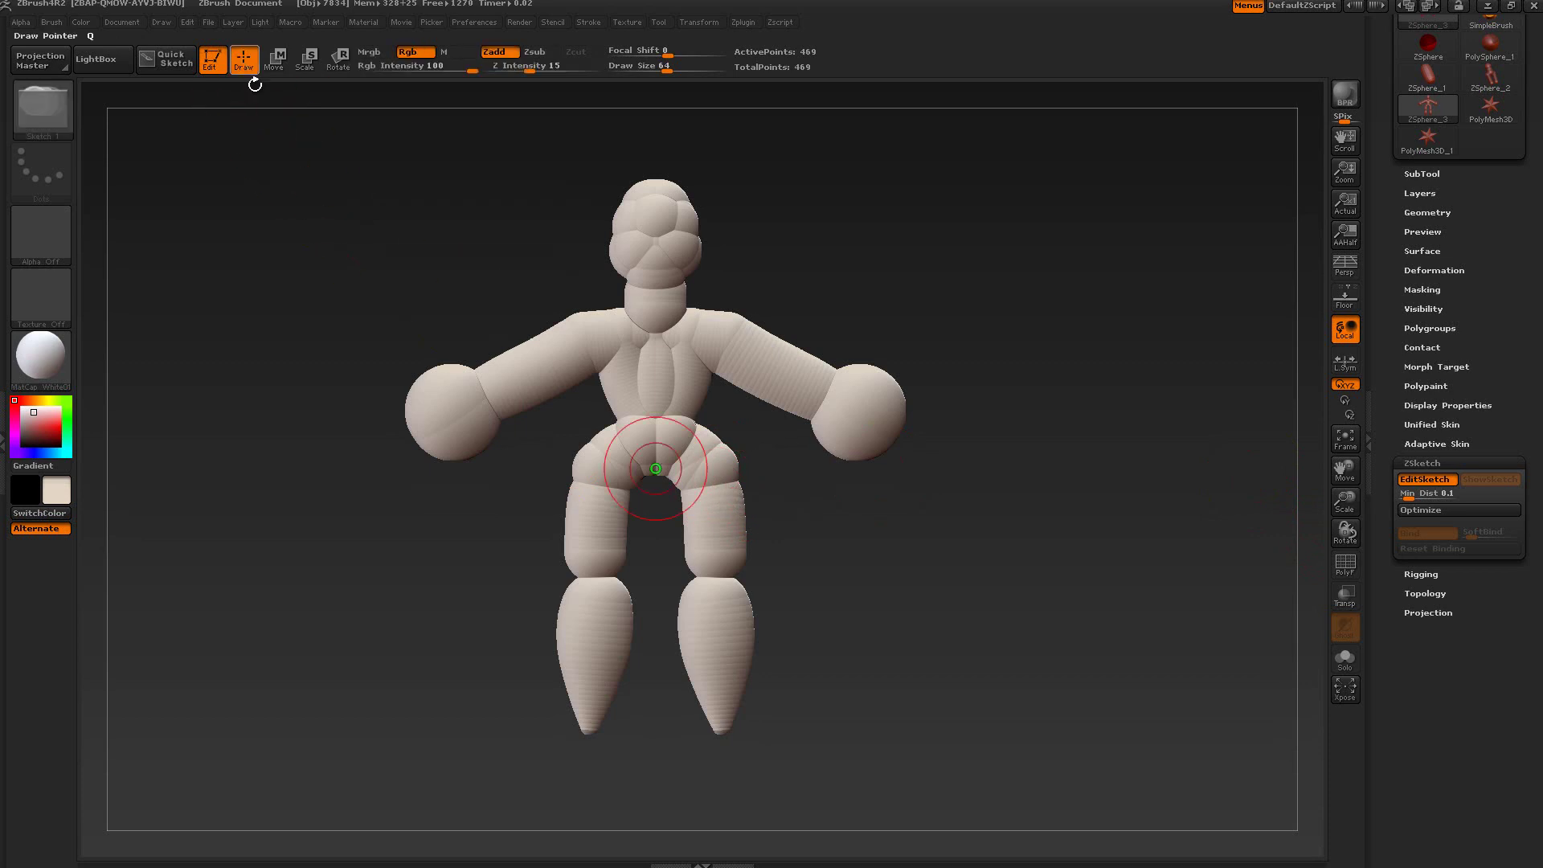
pyautogui.click(582, 344)
pyautogui.click(582, 344)
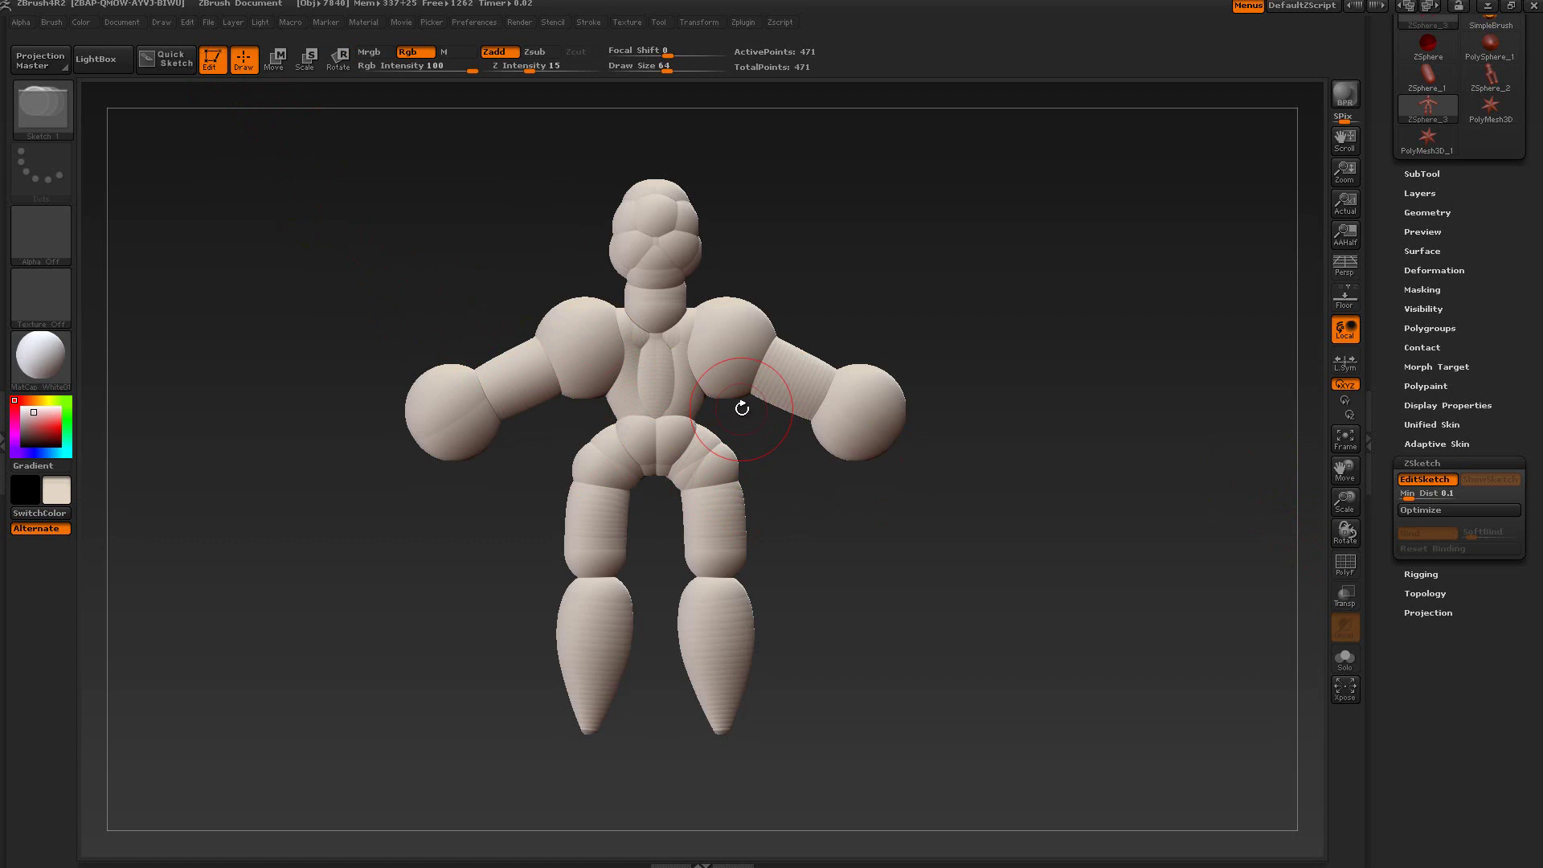
# Leave sketch editing, reset the binding, and move the armature's shoulder joints outward together with the added spheres.
pyautogui.click(1412, 482)
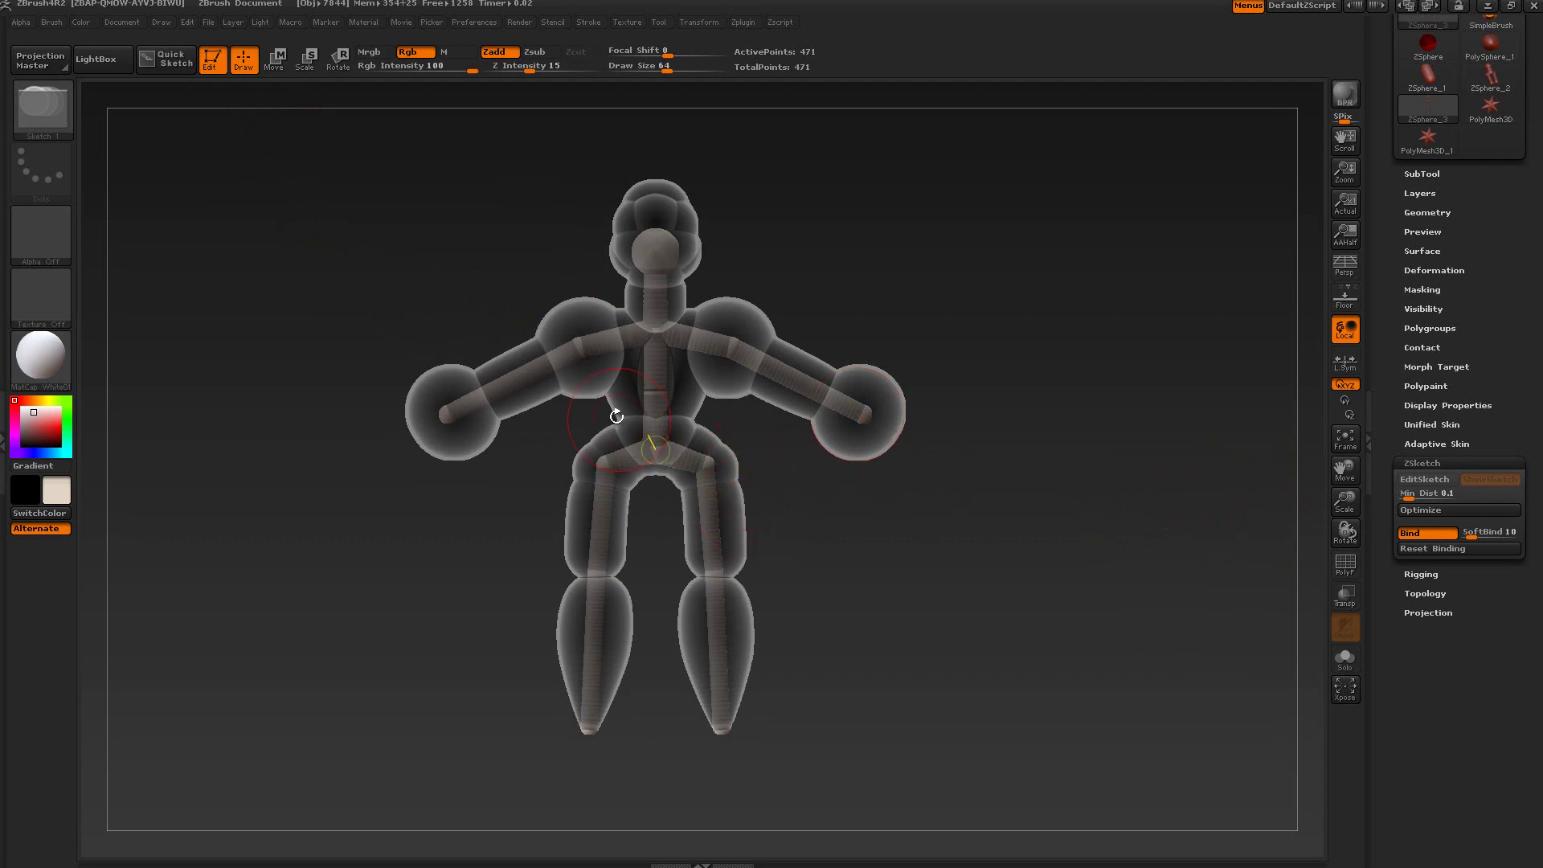
pyautogui.click(279, 70)
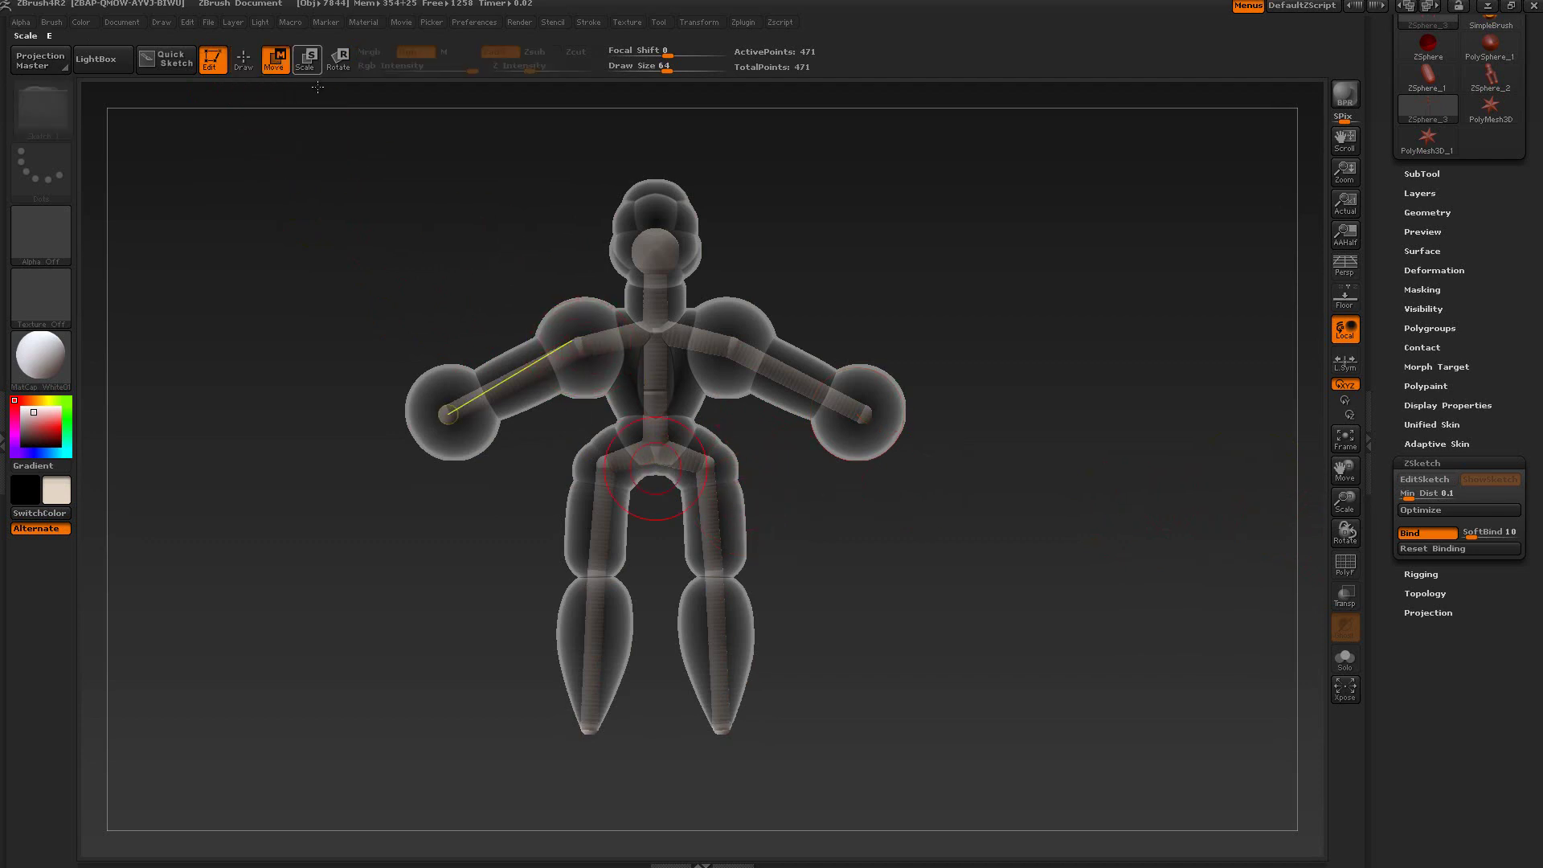
pyautogui.moveTo(579, 343)
pyautogui.mouseDown()
pyautogui.moveTo(489, 219)
pyautogui.moveTo(515, 313)
pyautogui.moveTo(565, 360)
pyautogui.mouseUp()
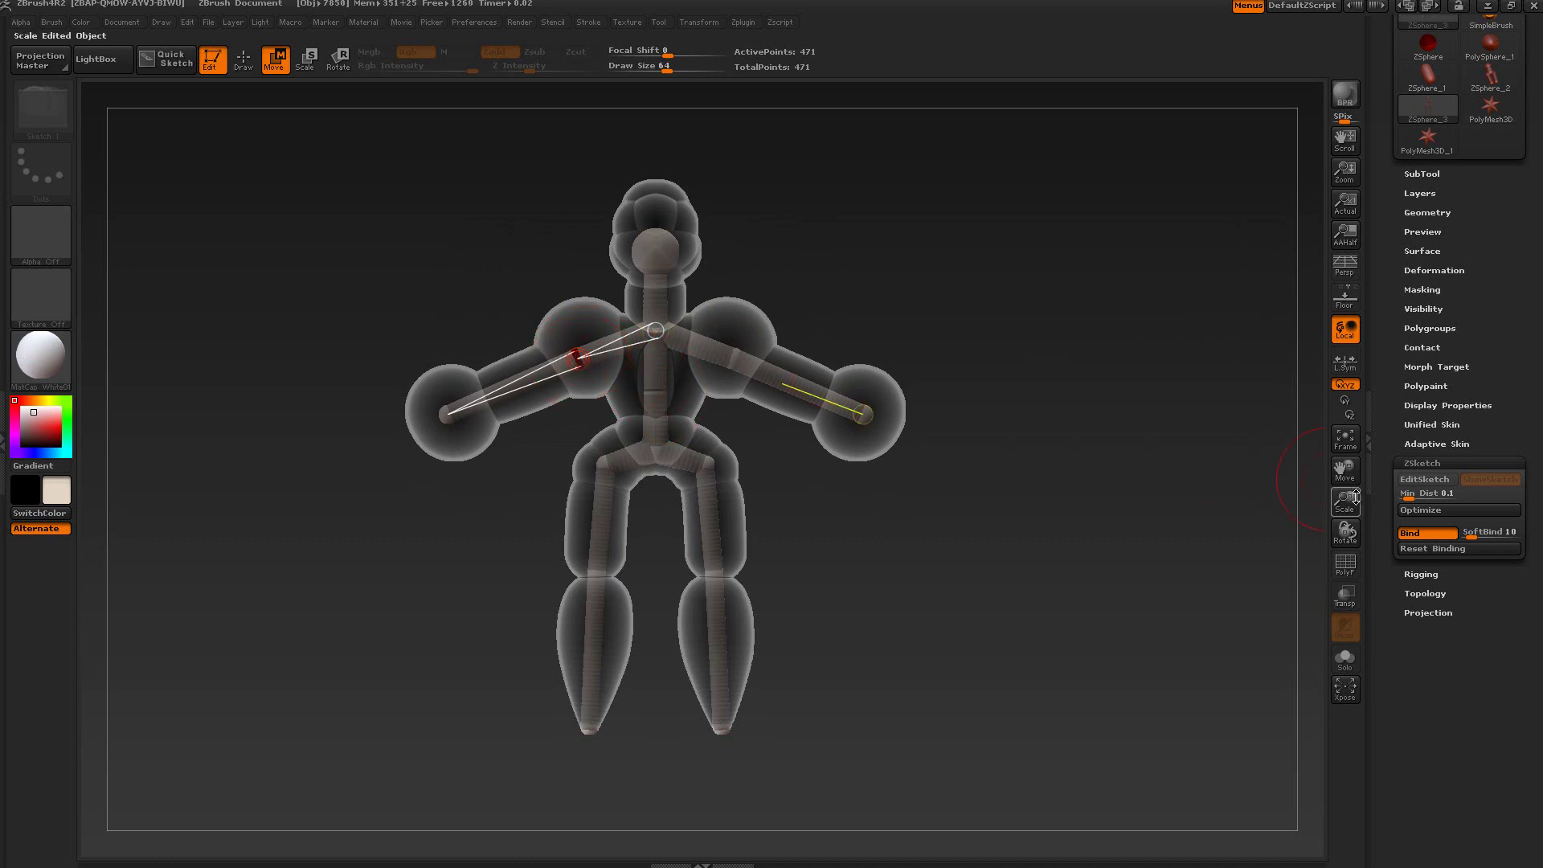
pyautogui.click(1416, 548)
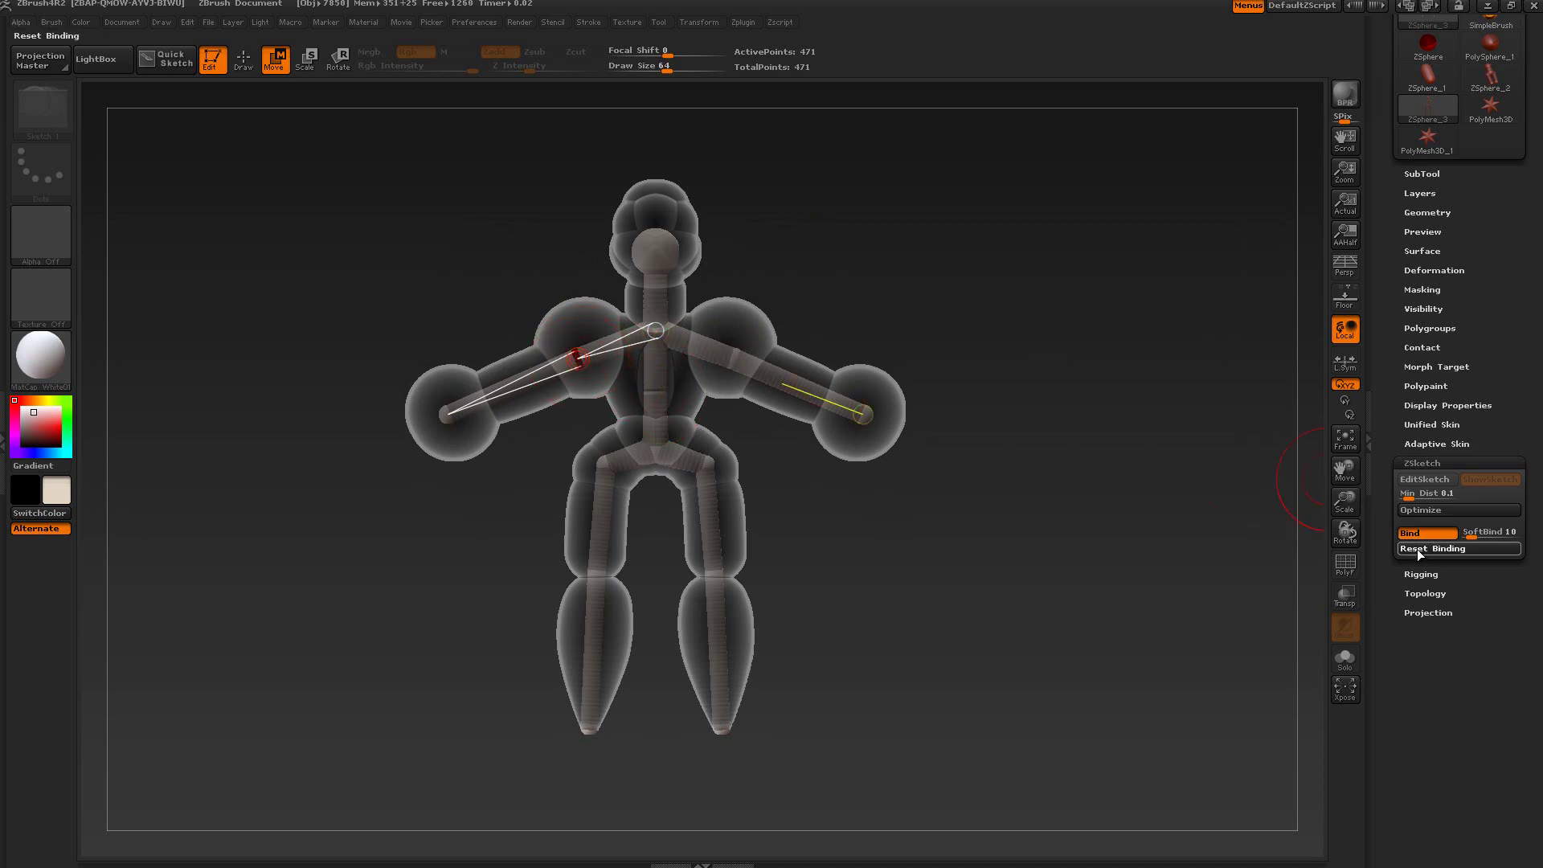
pyautogui.moveTo(579, 359)
pyautogui.mouseDown()
pyautogui.moveTo(503, 222)
pyautogui.moveTo(556, 361)
pyautogui.mouseUp()
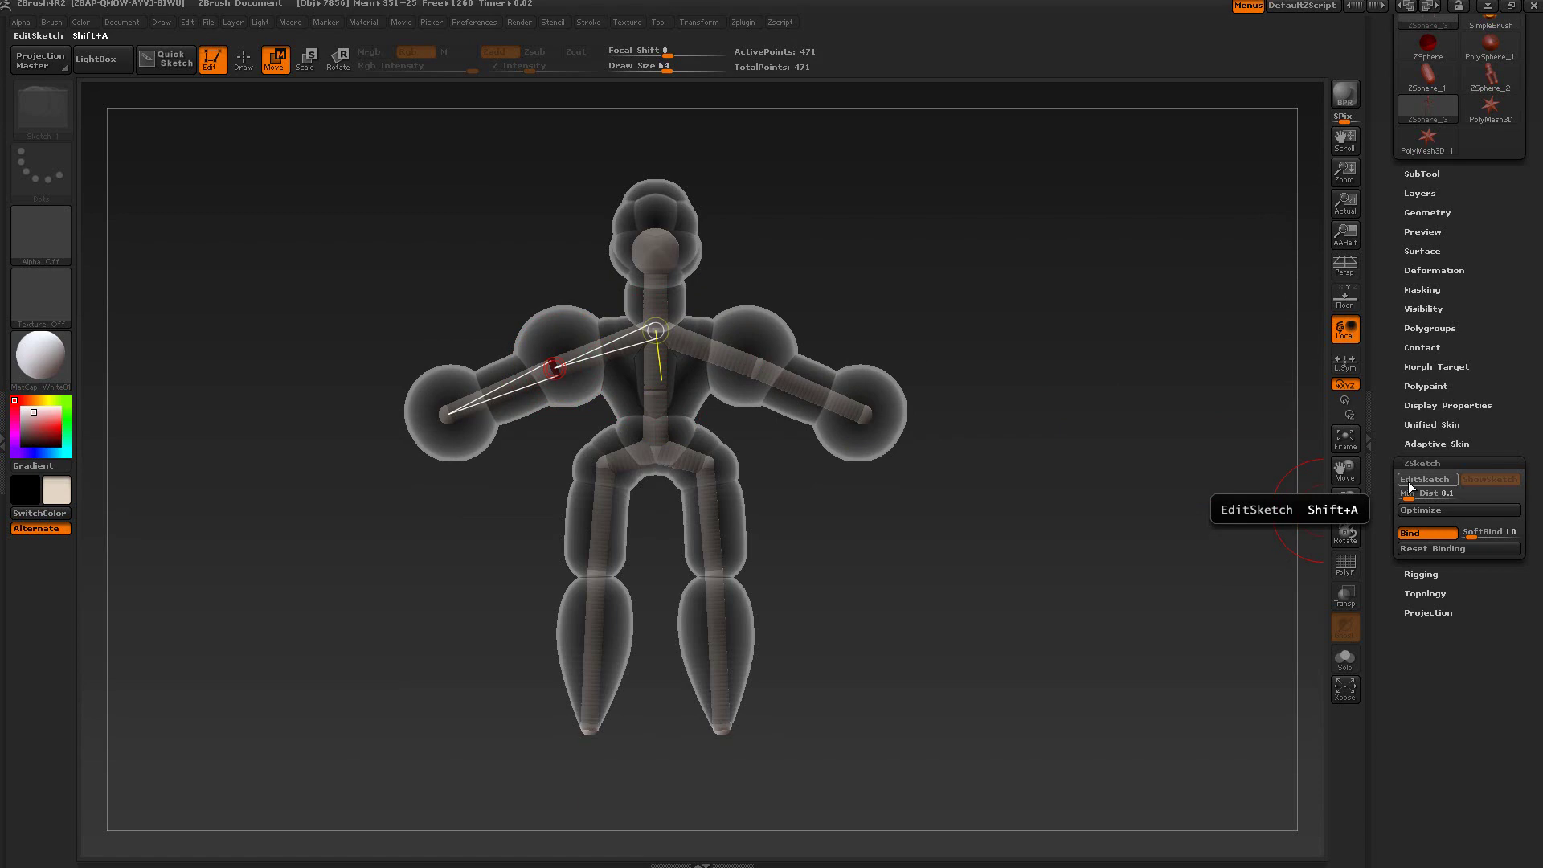
# Return to sketch editing and delete the sketched shoulder, arm and hand spheres, leaving only the bare arm armature.
pyautogui.click(1409, 483)
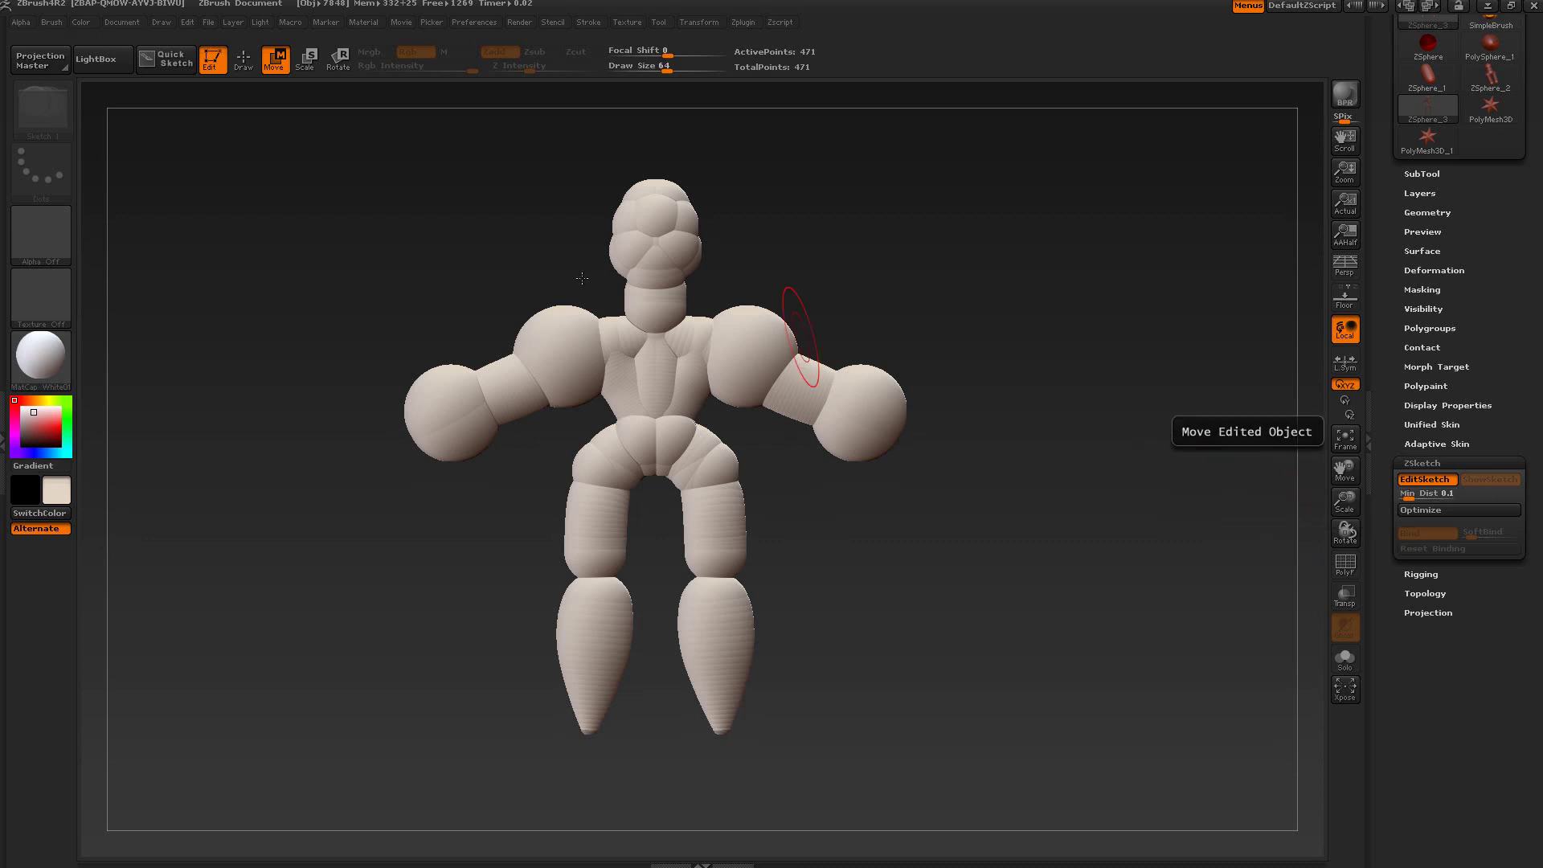
pyautogui.click(244, 61)
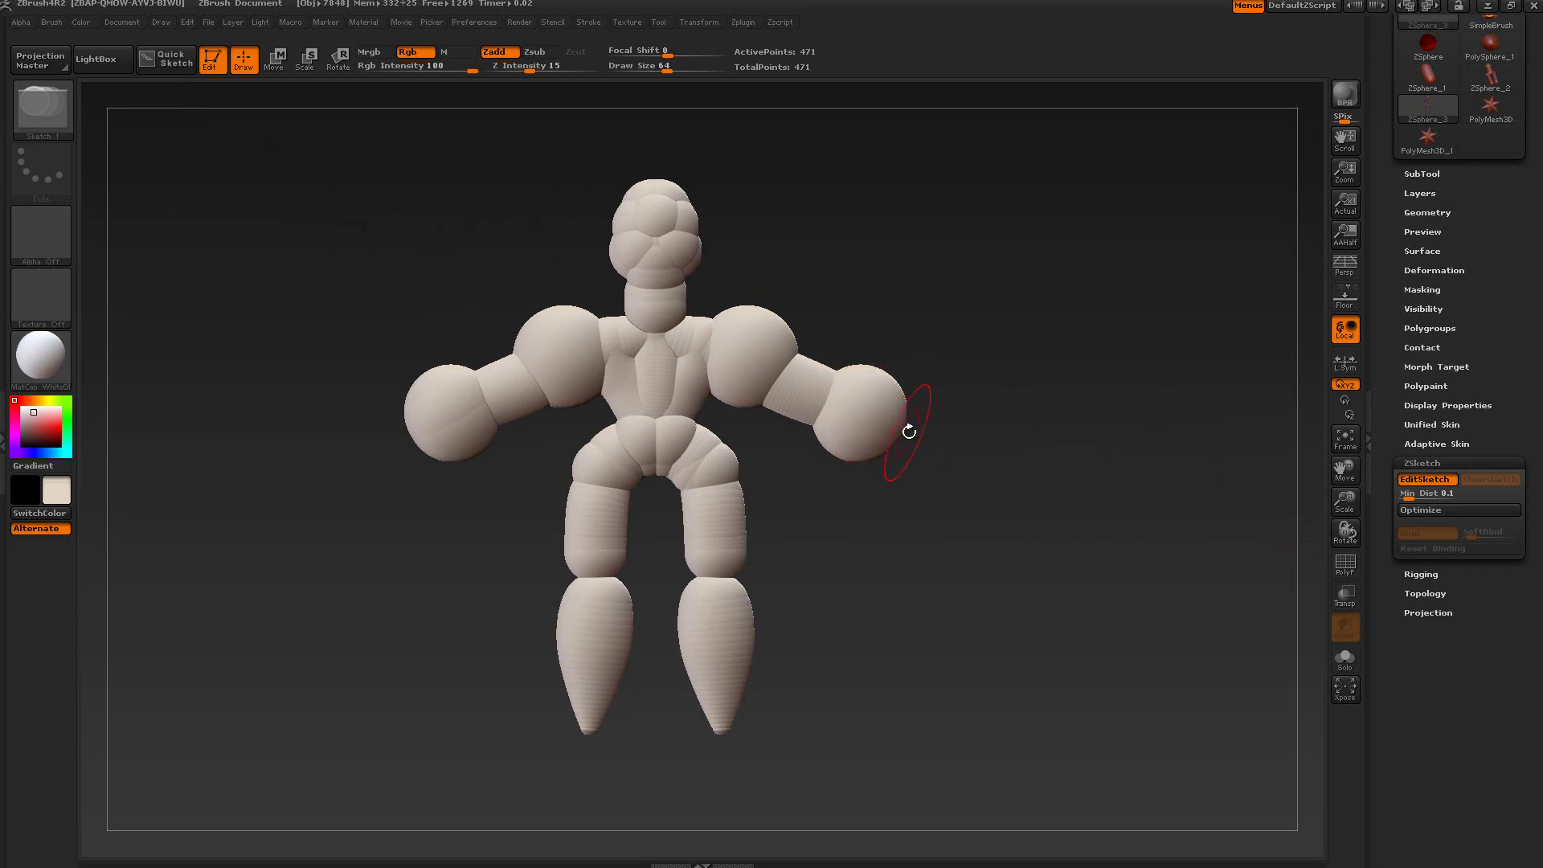
pyautogui.keyDown('alt'); pyautogui.click(888, 421); pyautogui.keyUp('alt')
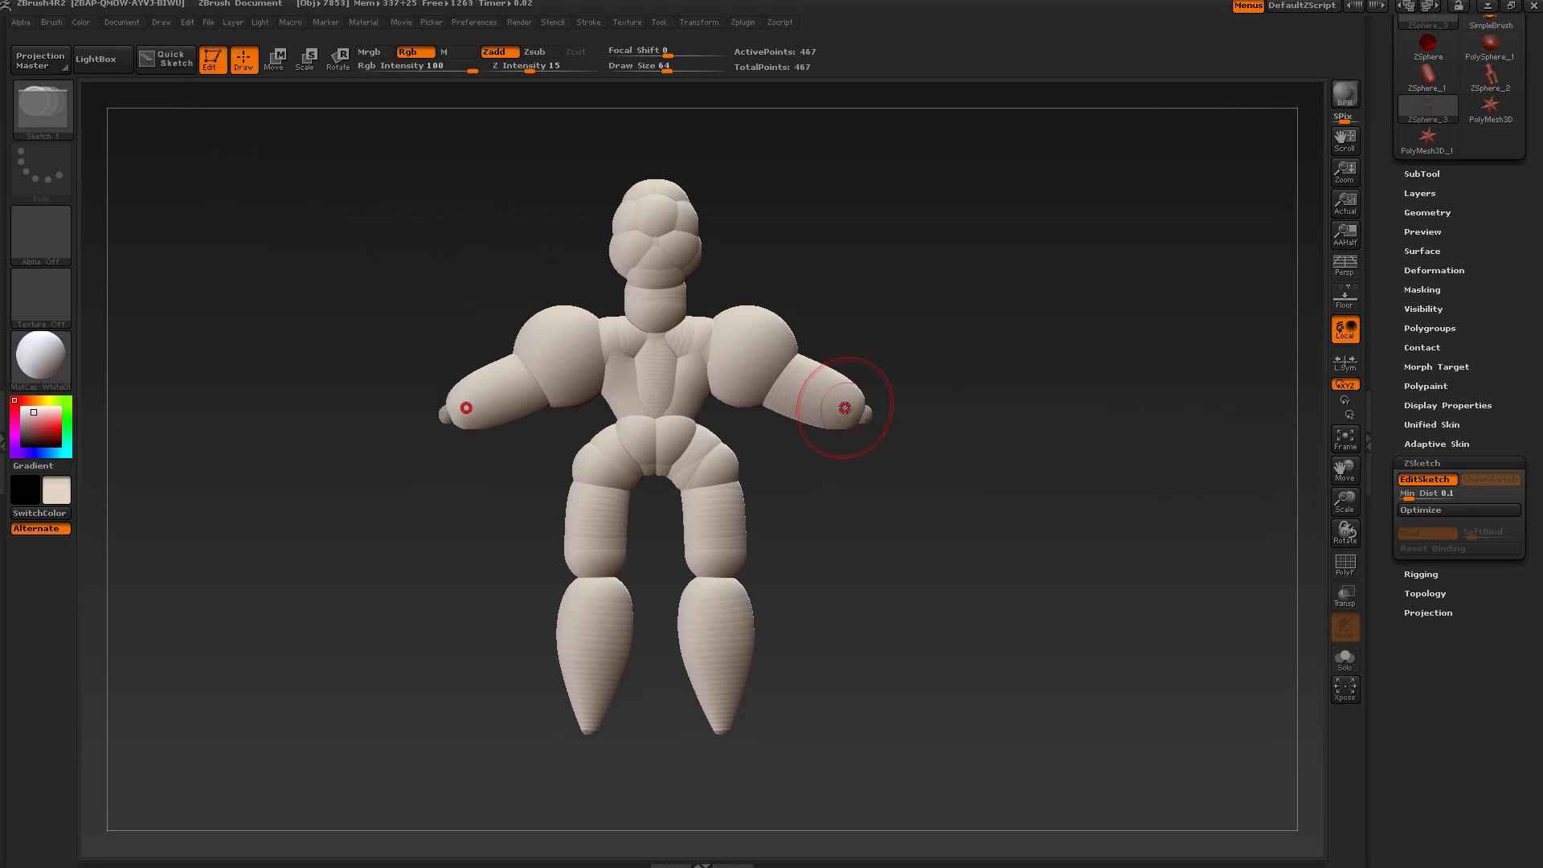
pyautogui.keyDown('alt'); pyautogui.click(805, 379); pyautogui.keyUp('alt')
pyautogui.keyDown('alt'); pyautogui.click(794, 362); pyautogui.keyUp('alt')
pyautogui.keyDown('alt'); pyautogui.click(784, 347); pyautogui.keyUp('alt')
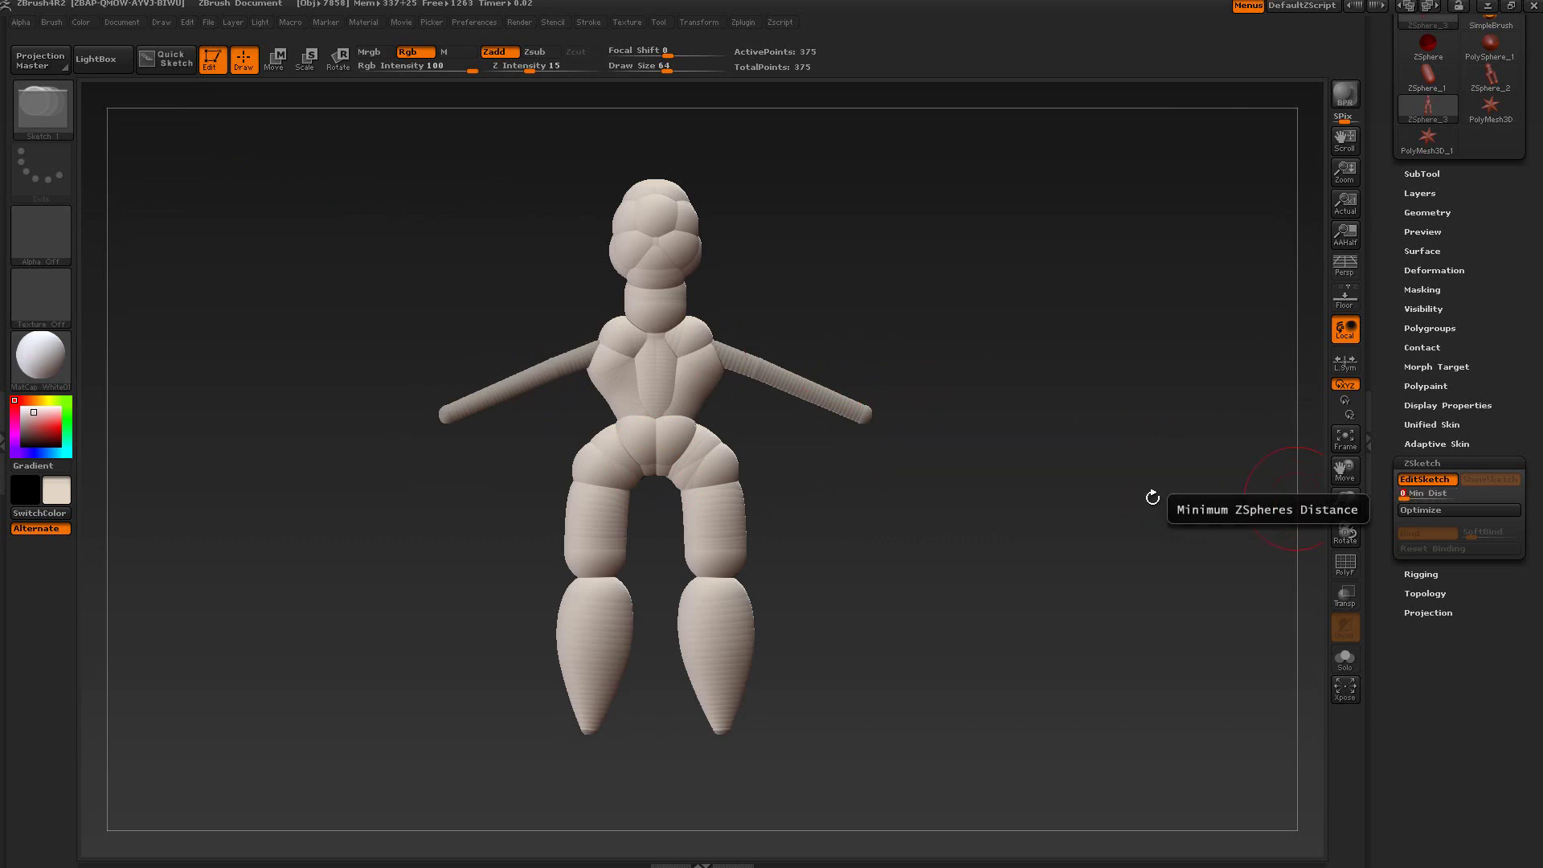
# Sketch a smooth stroke of spheres along the arms with Min Dist at 0, and delete it again.
pyautogui.moveTo(717, 345)
pyautogui.mouseDown()
pyautogui.moveTo(859, 418)
pyautogui.moveTo(796, 393)
pyautogui.moveTo(872, 379)
pyautogui.mouseUp()
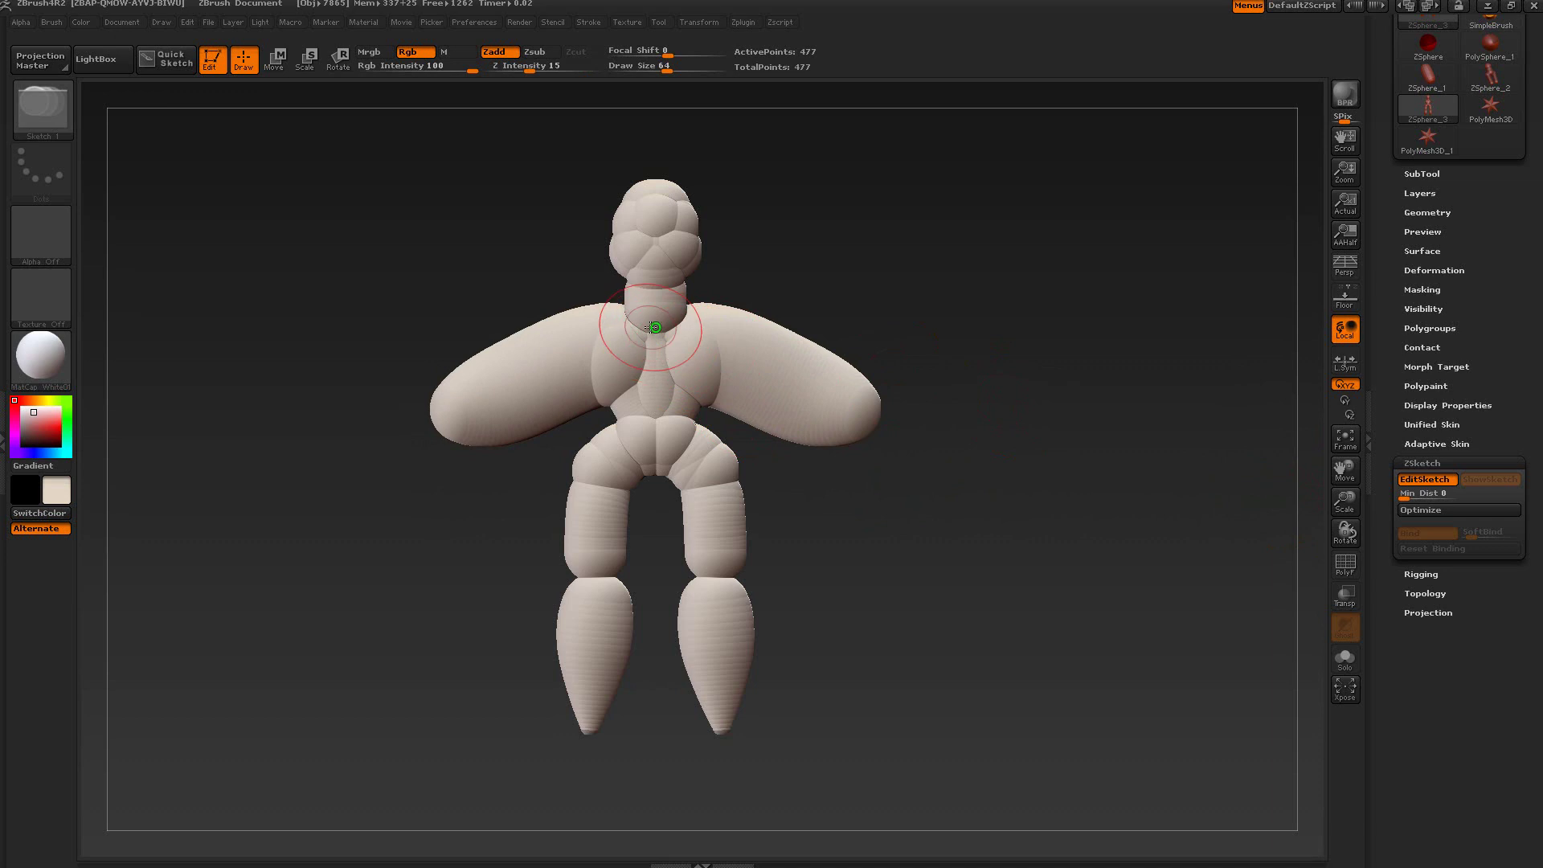
pyautogui.keyDown('alt'); pyautogui.moveTo(879, 420); pyautogui.dragTo(737, 364); pyautogui.keyUp('alt')
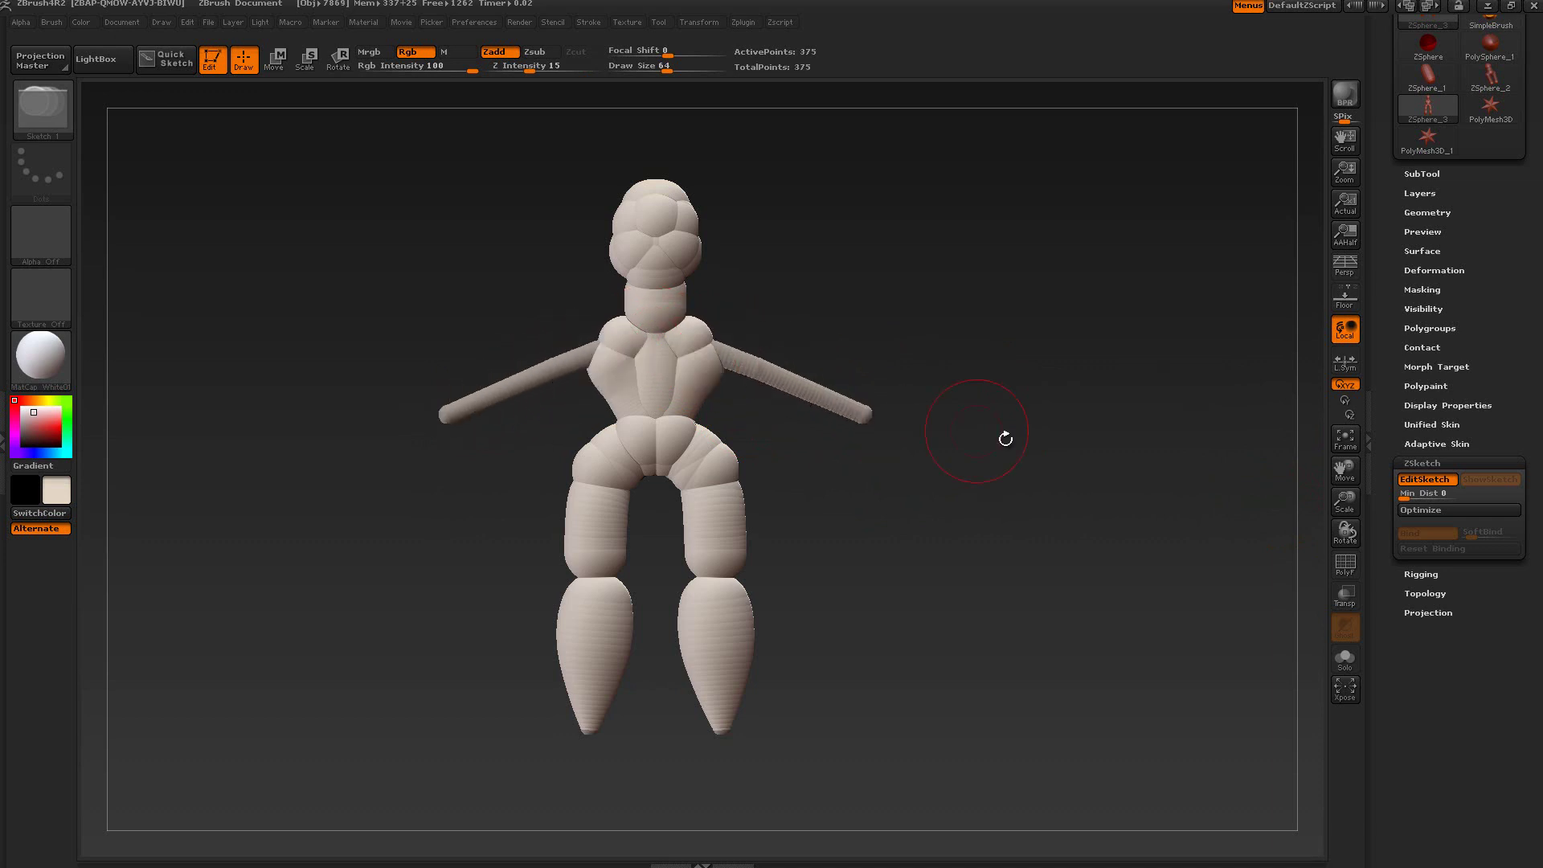
# Set Min Dist to 1 and sketch a stroke of widely spaced spheres along the arms.
pyautogui.moveTo(1417, 500); pyautogui.dragTo(1452, 499)
pyautogui.moveTo(728, 348); pyautogui.dragTo(874, 419)
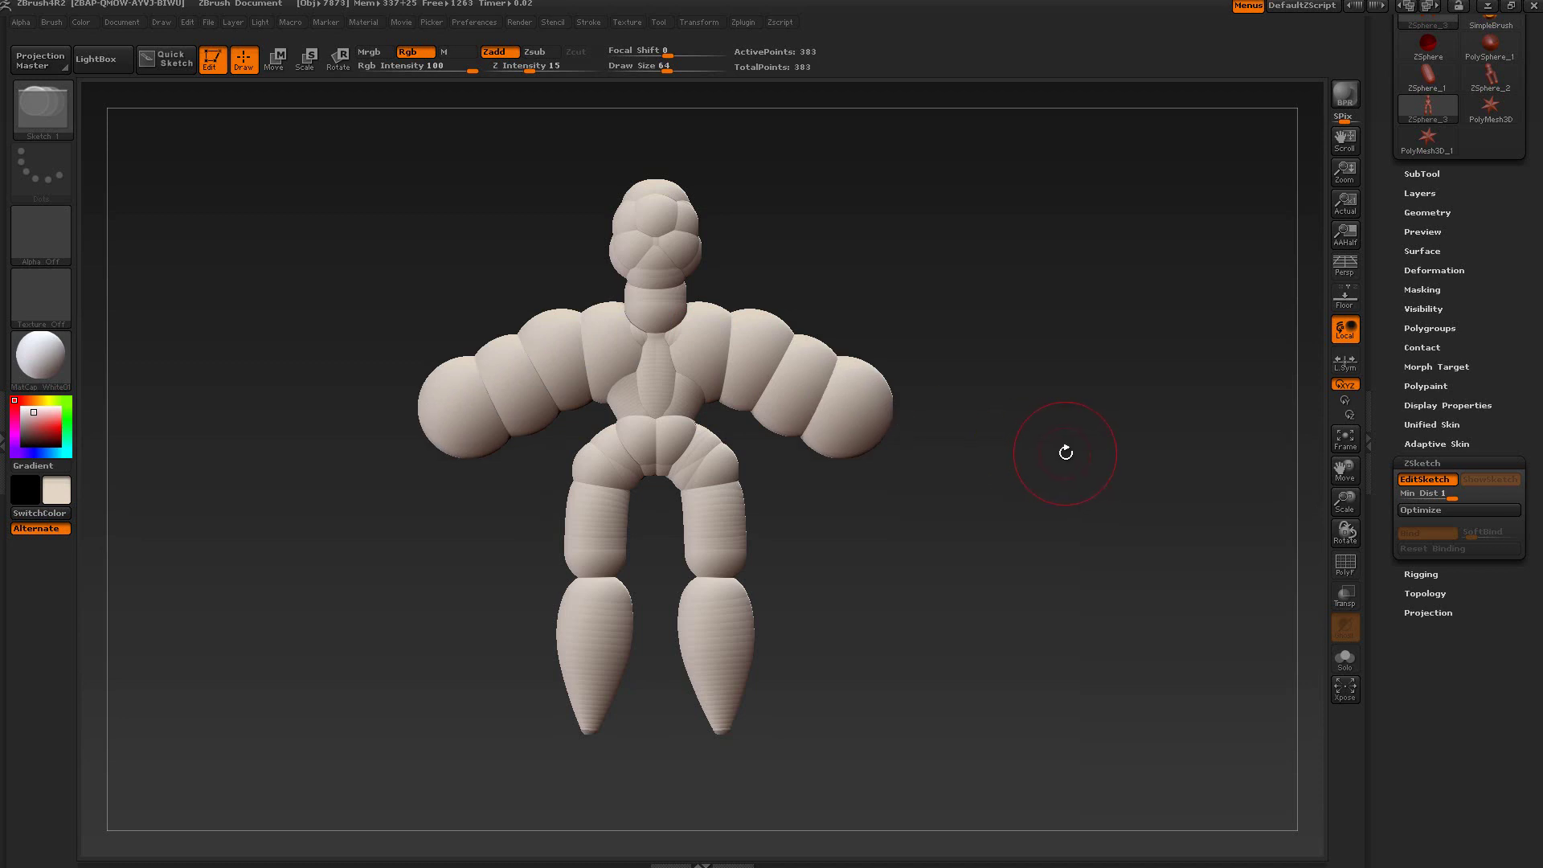
pyautogui.hotkey('ctrl', 'z')
# Leave sketch editing, reset the binding for the new arm spheres, and rotate the lower arms slightly downward.
pyautogui.click(1410, 481)
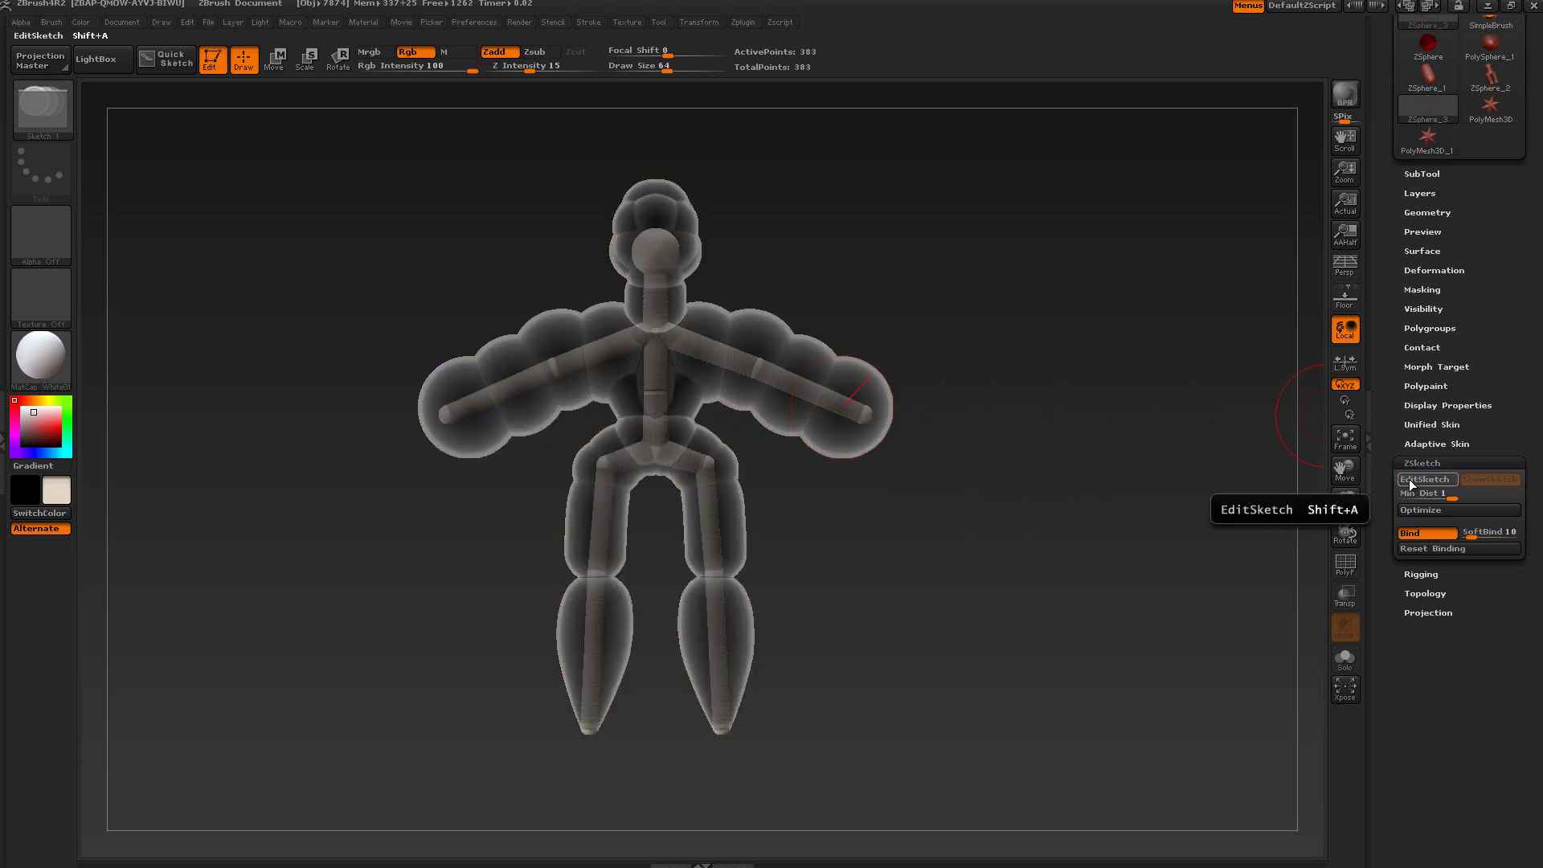
pyautogui.click(1440, 548)
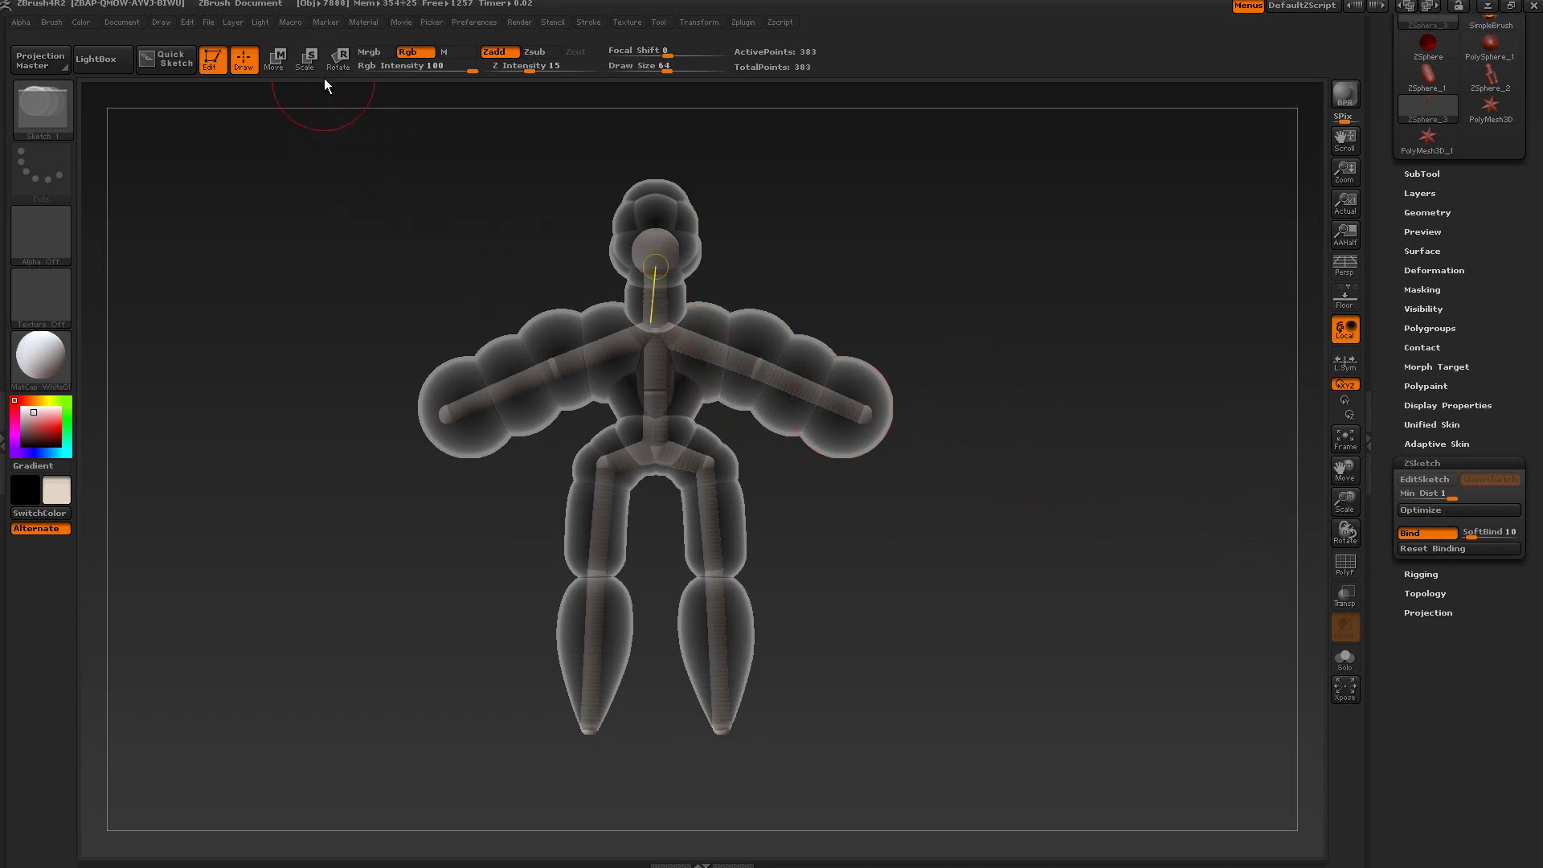
pyautogui.click(338, 58)
pyautogui.moveTo(530, 381); pyautogui.dragTo(506, 403)
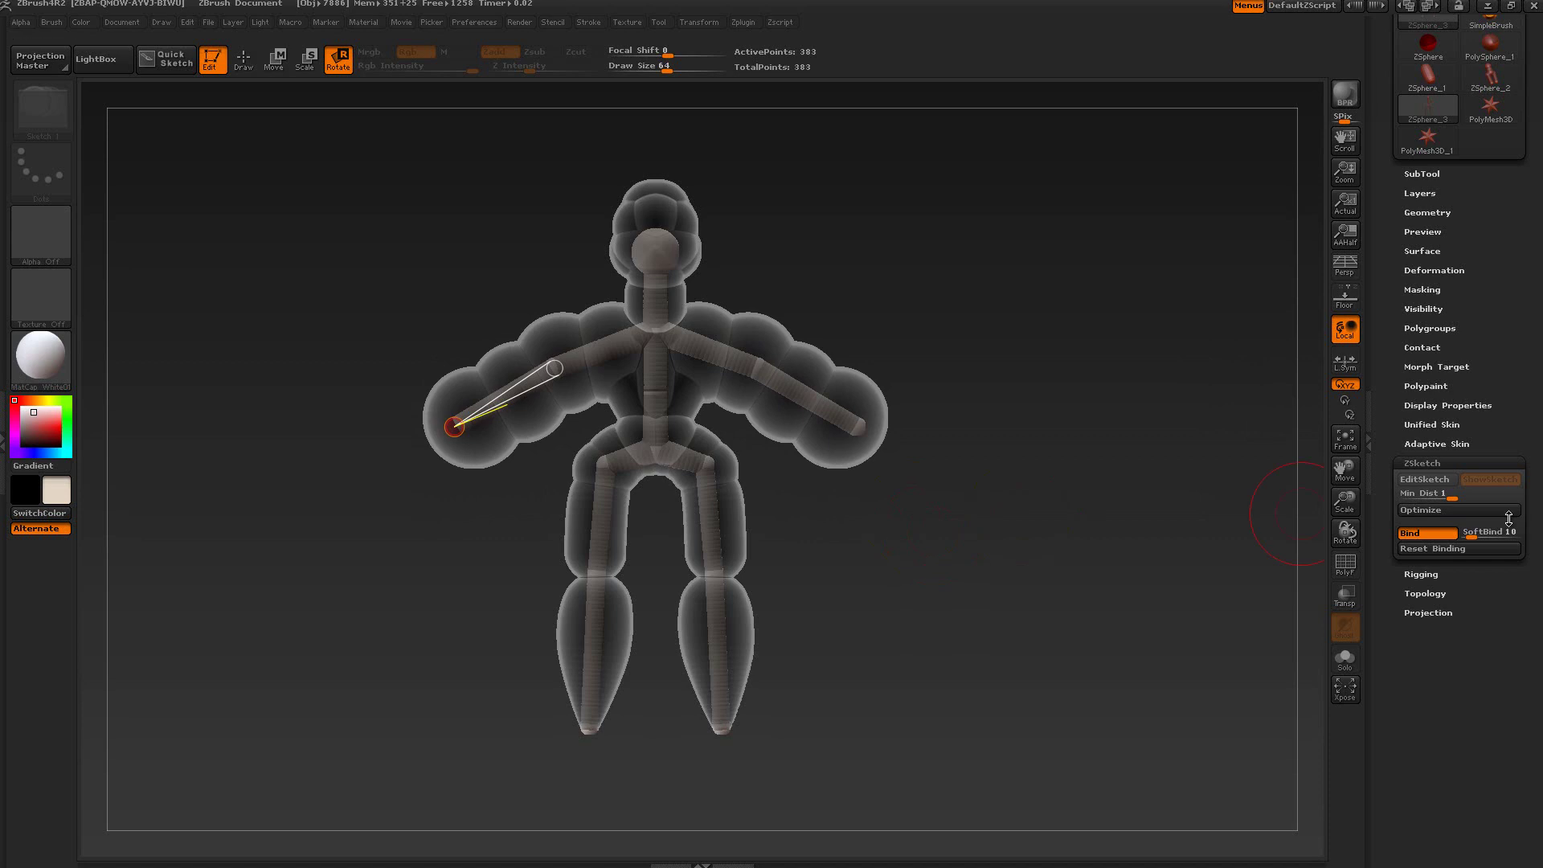
# Set SoftBind to 0, rotate the lower arms up to nearly horizontal, and return to sketch editing.
pyautogui.moveTo(1476, 534); pyautogui.dragTo(1456, 535)
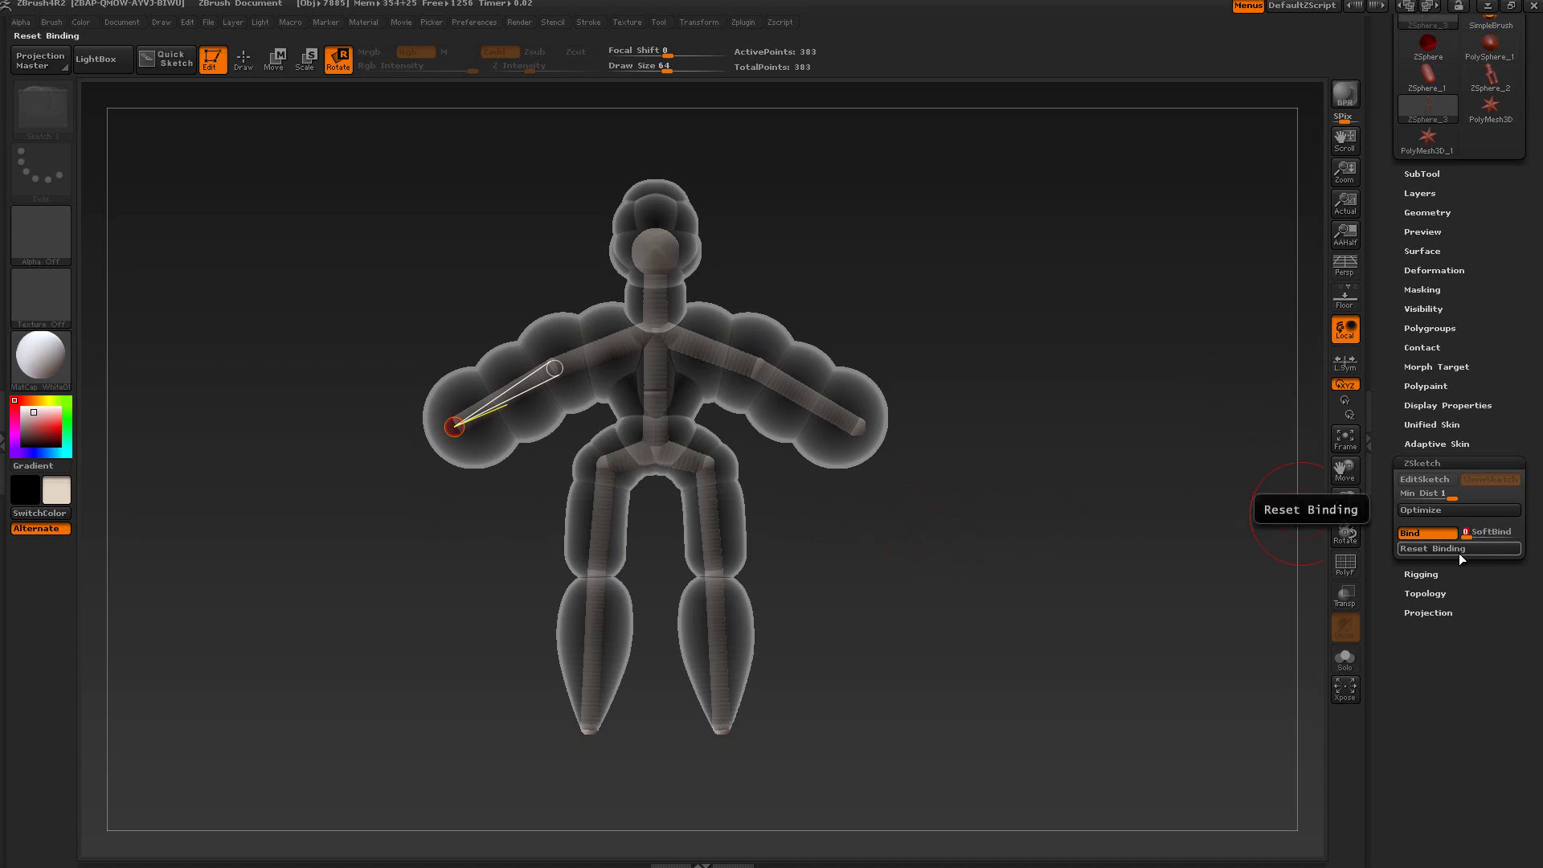
pyautogui.moveTo(510, 385)
pyautogui.mouseDown()
pyautogui.moveTo(509, 421)
pyautogui.moveTo(511, 388)
pyautogui.mouseUp()
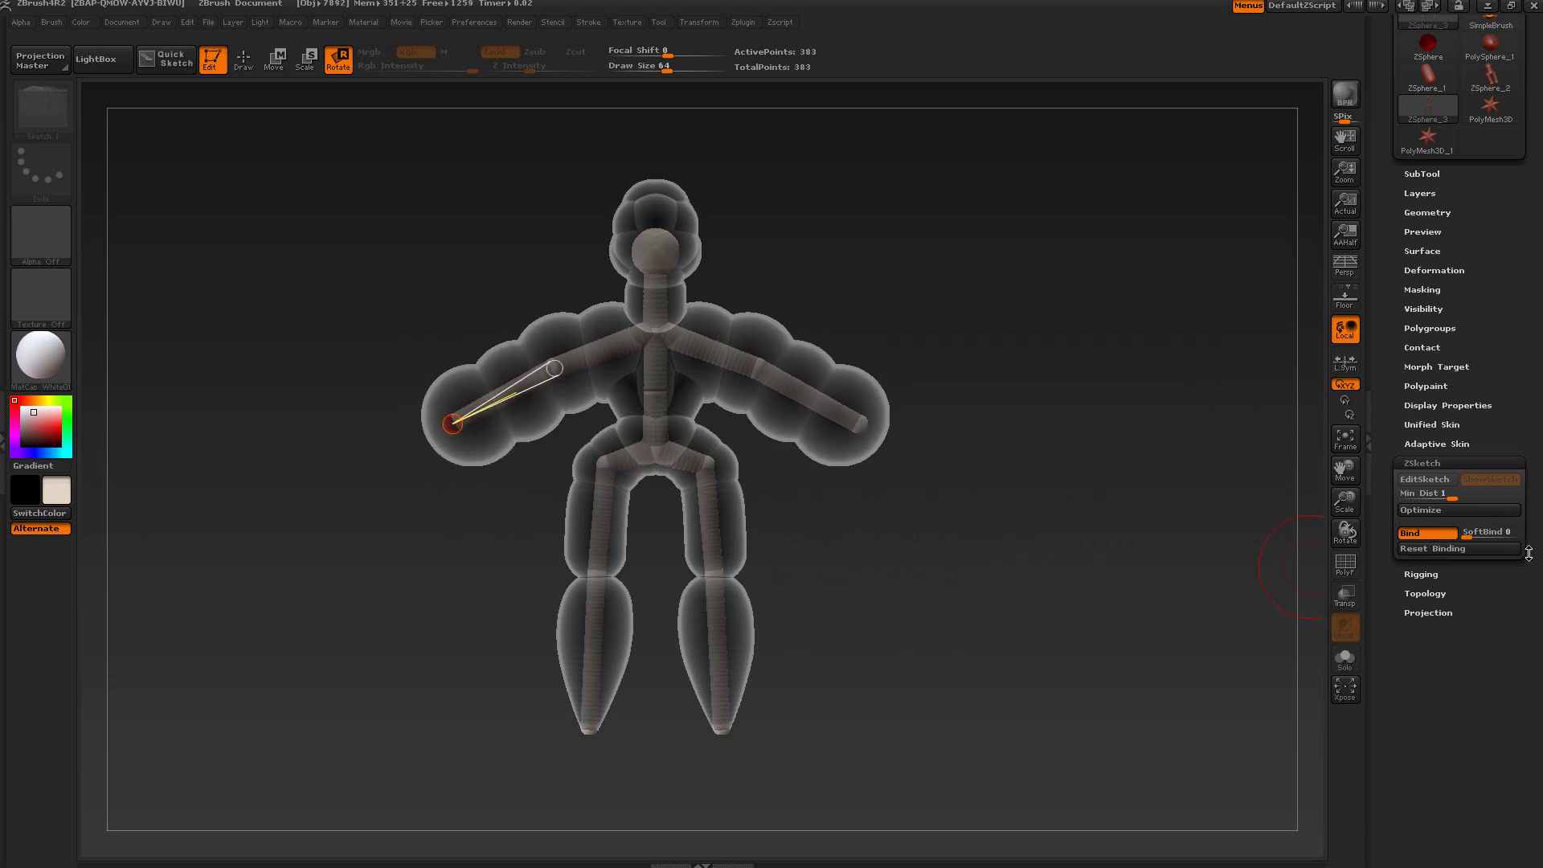
pyautogui.moveTo(514, 378); pyautogui.dragTo(514, 446)
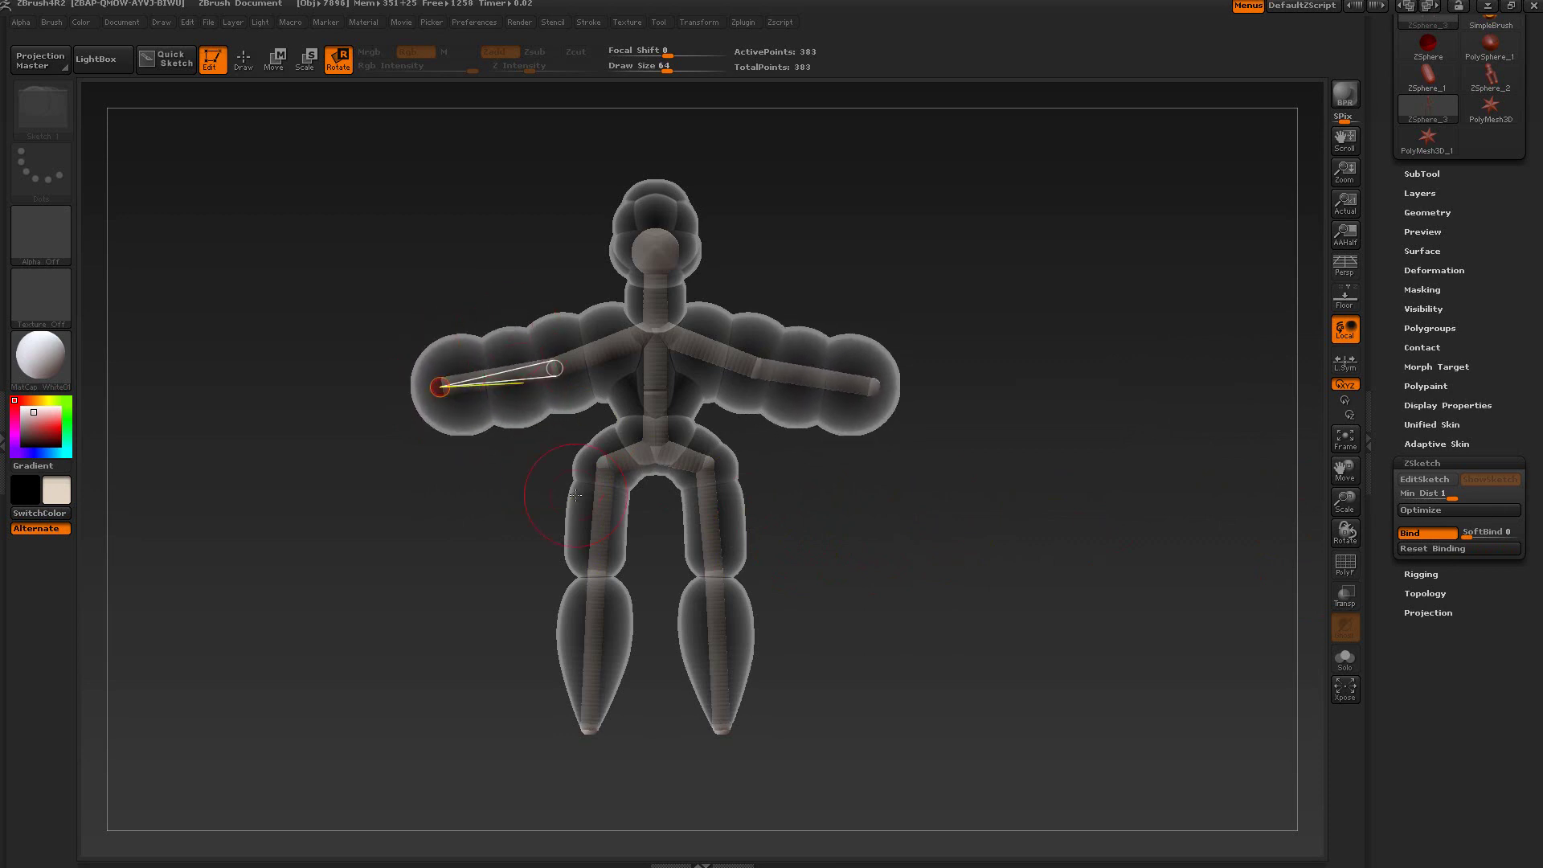
pyautogui.click(1417, 479)
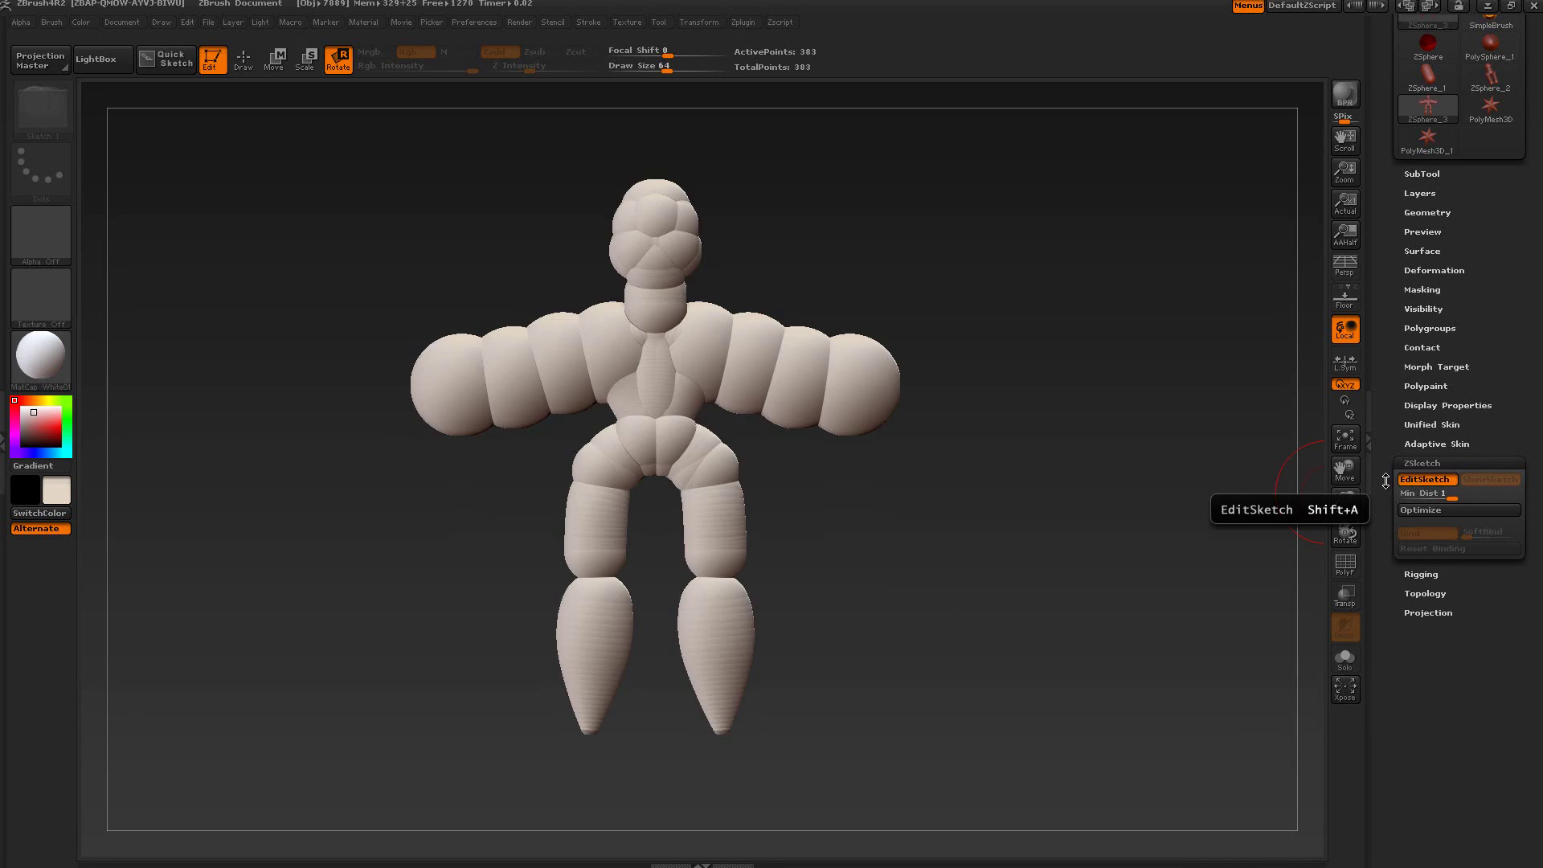
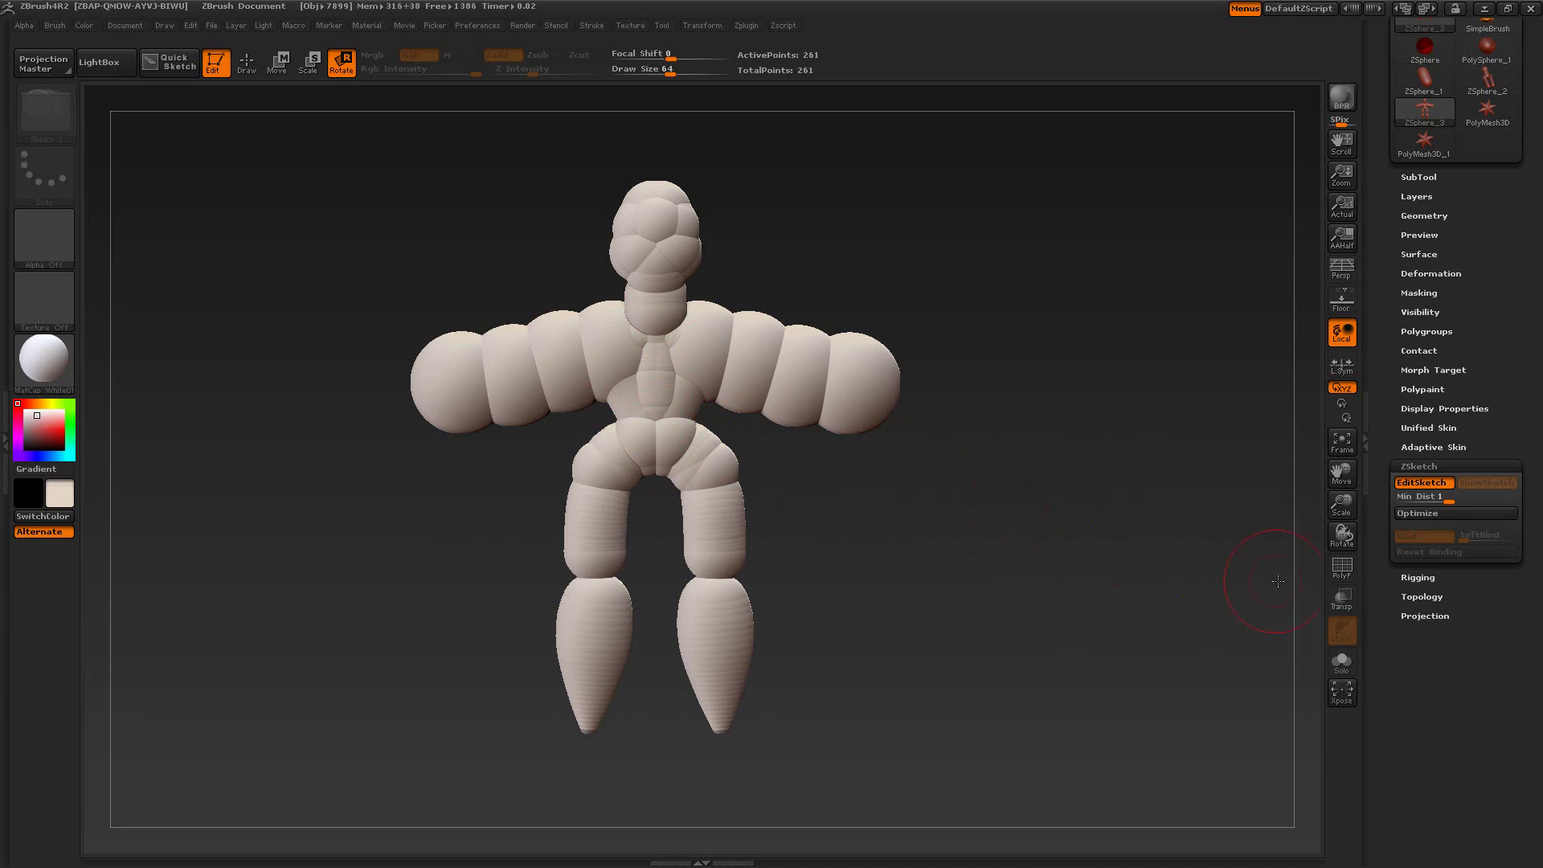
# Turn on polyframe display and preview the sketched figure as a skinned mesh.
pyautogui.click(1340, 571)
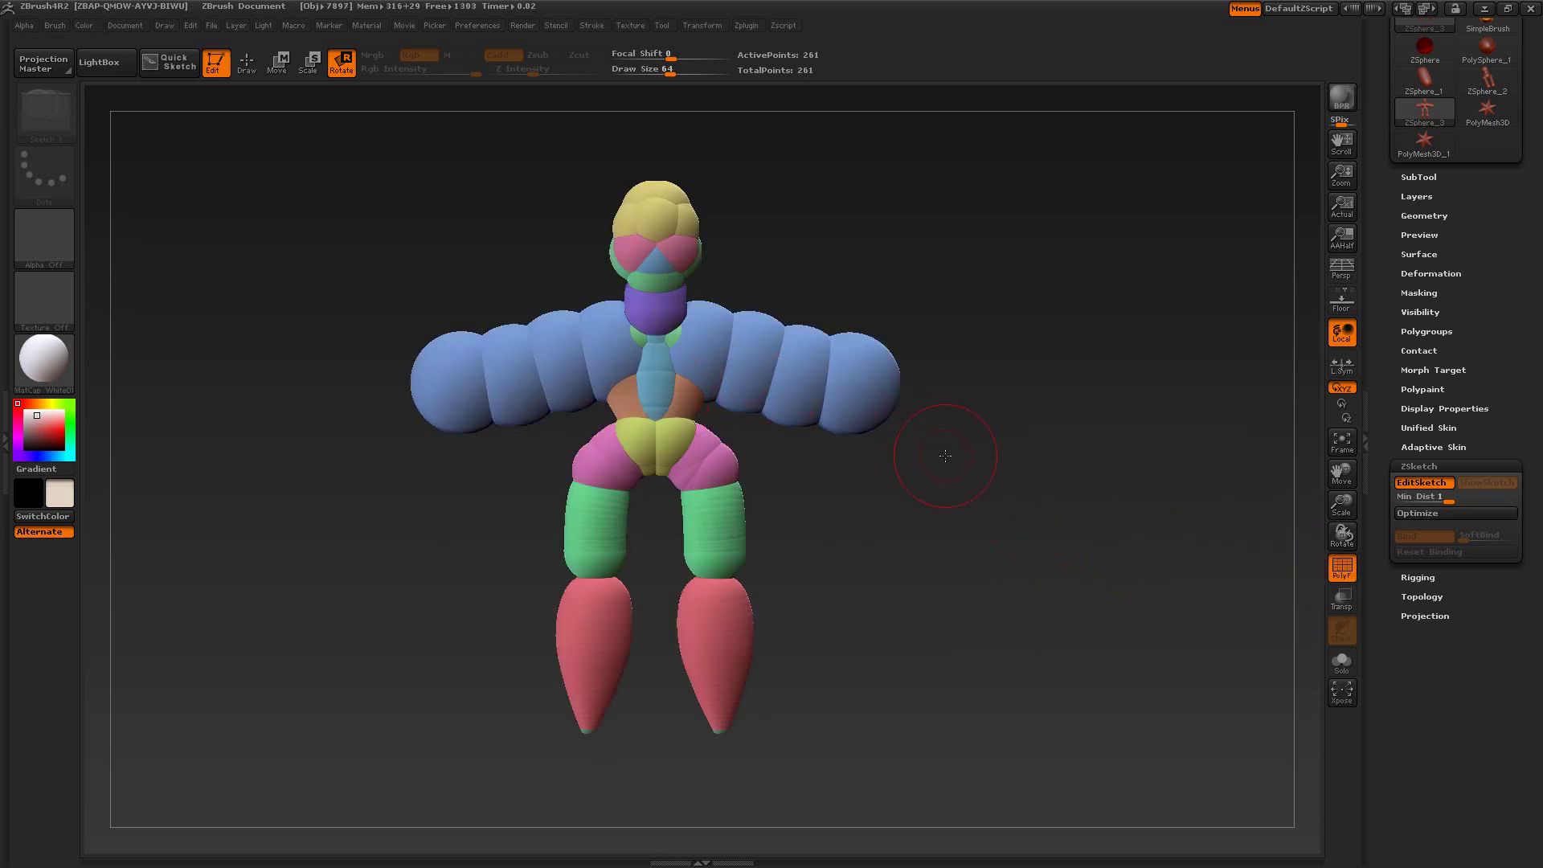
pyautogui.hotkey('shift', 'a')
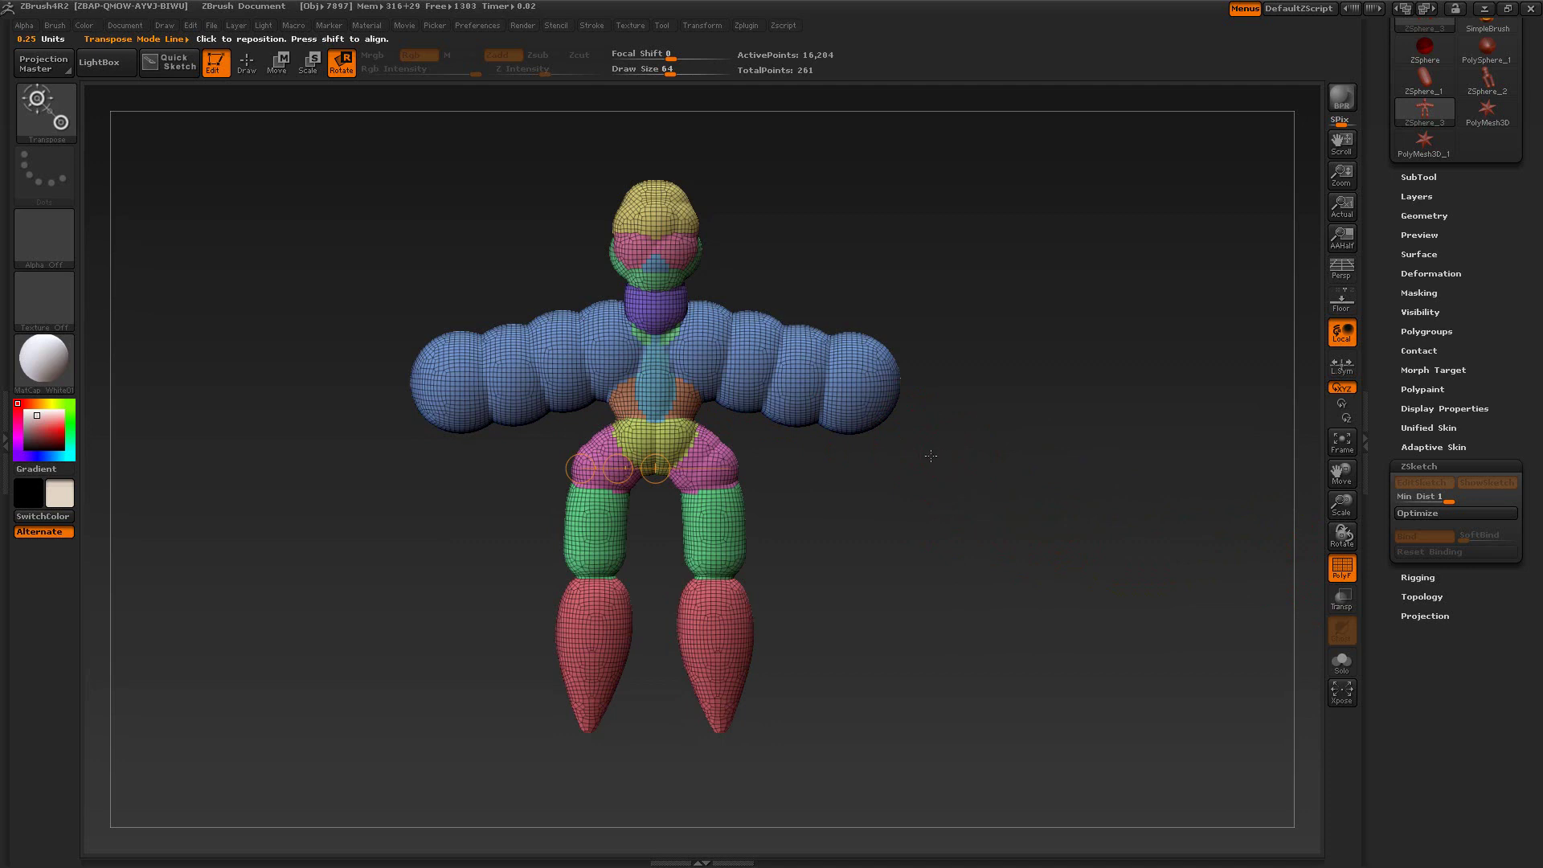
# Switch to Draw mode and toggle the Unified Skin preview off, on and off again to return to the sketch.
pyautogui.click(247, 61)
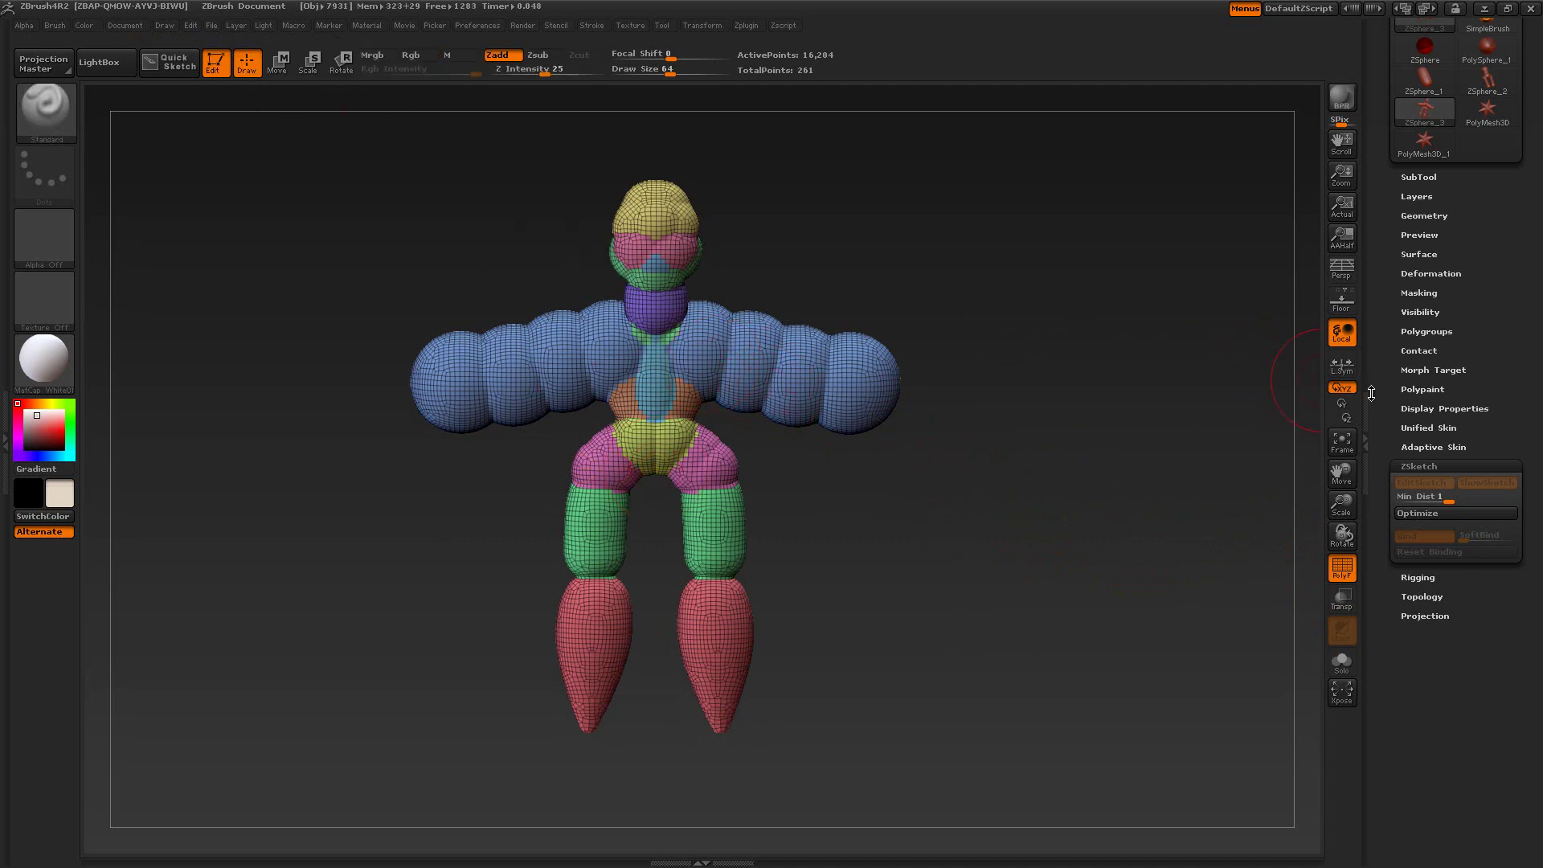
pyautogui.click(1415, 425)
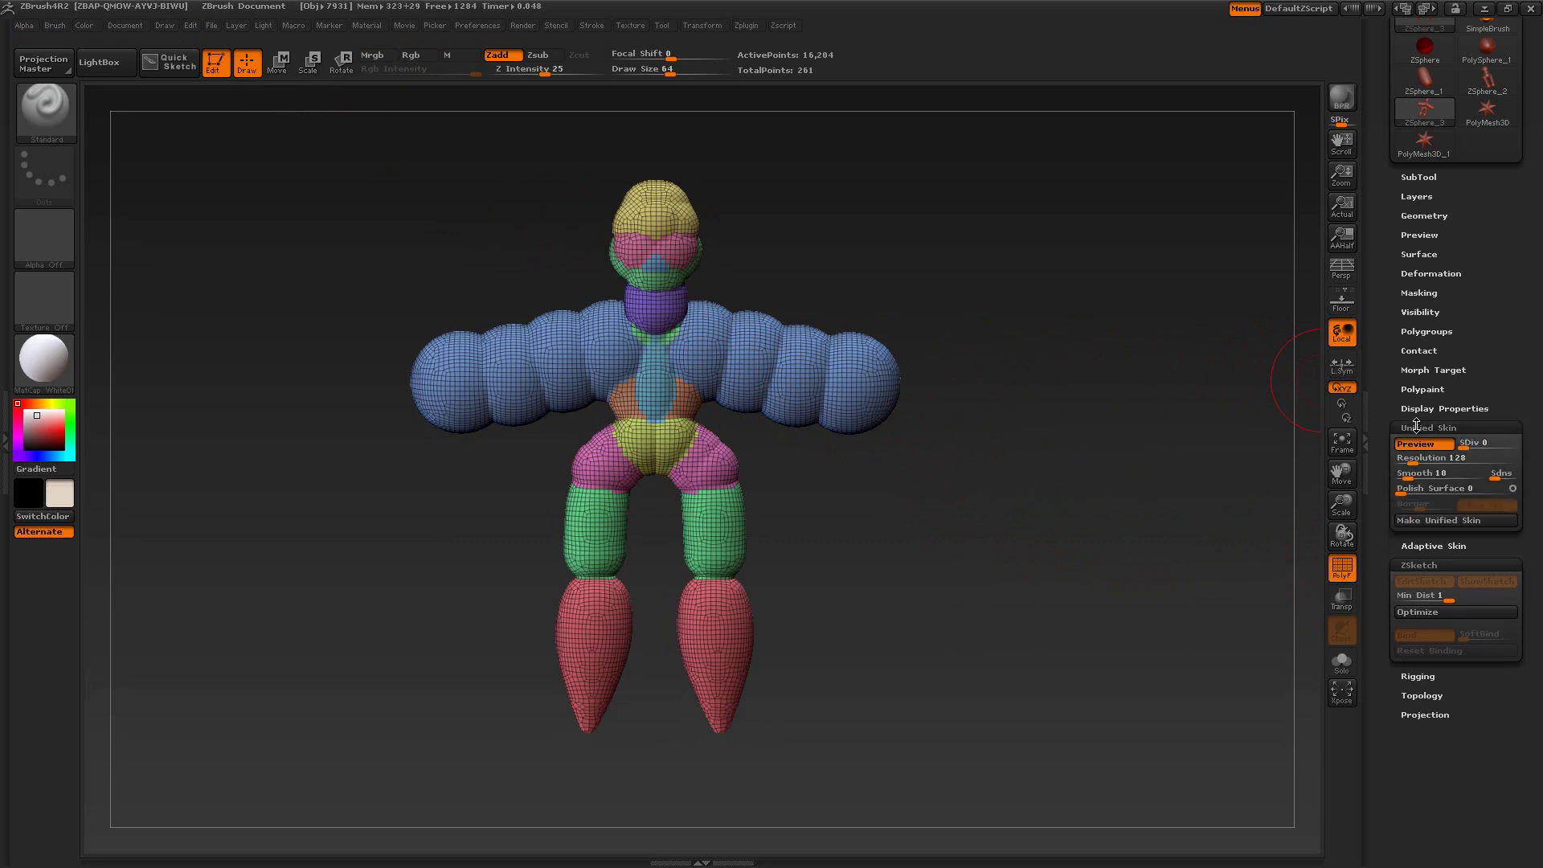
pyautogui.click(1416, 447)
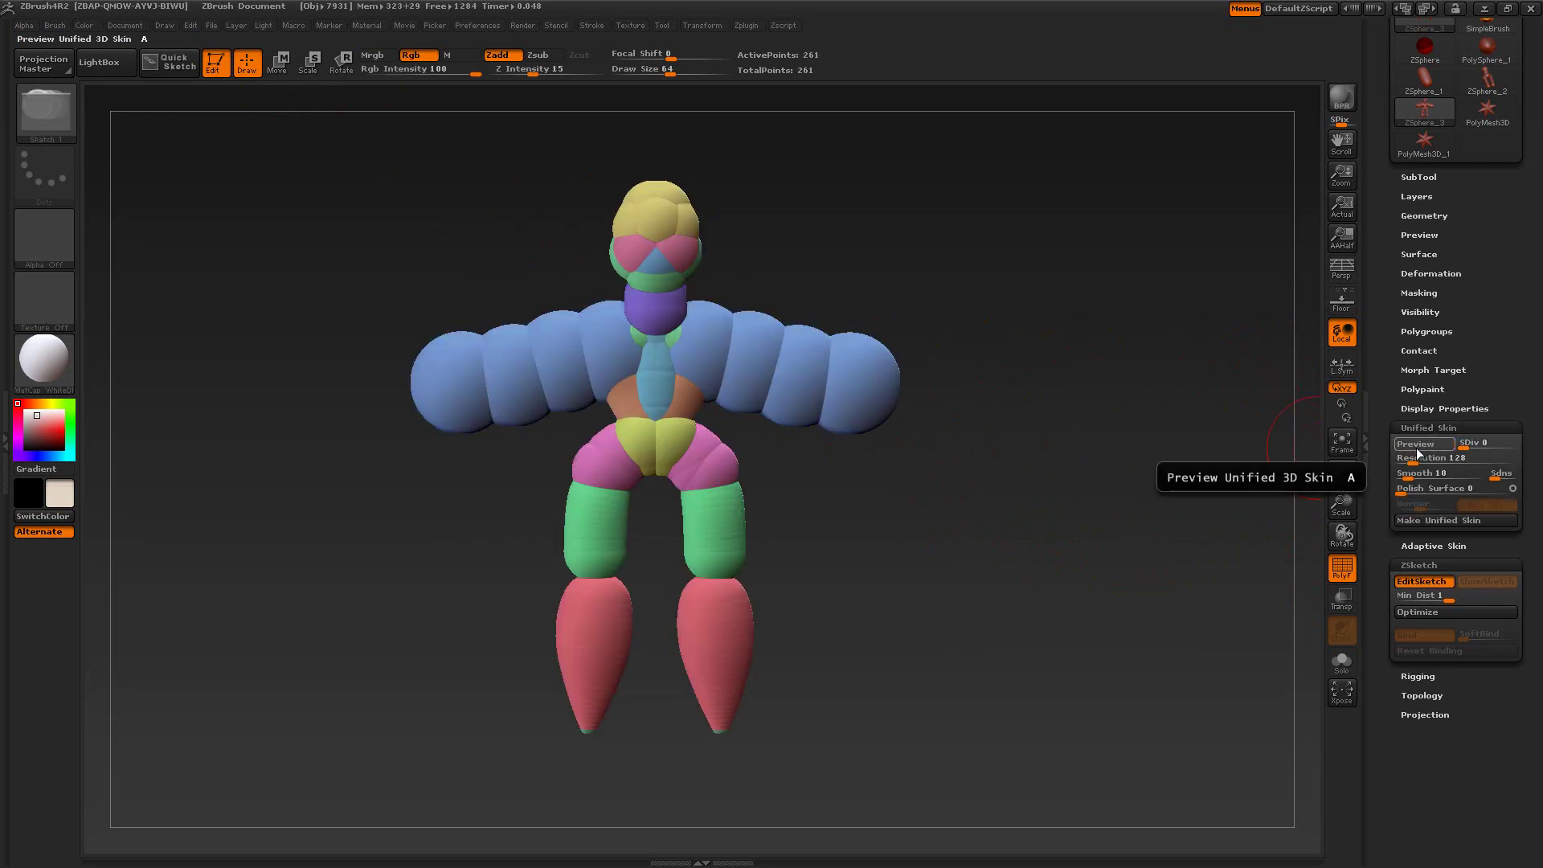
pyautogui.click(1415, 445)
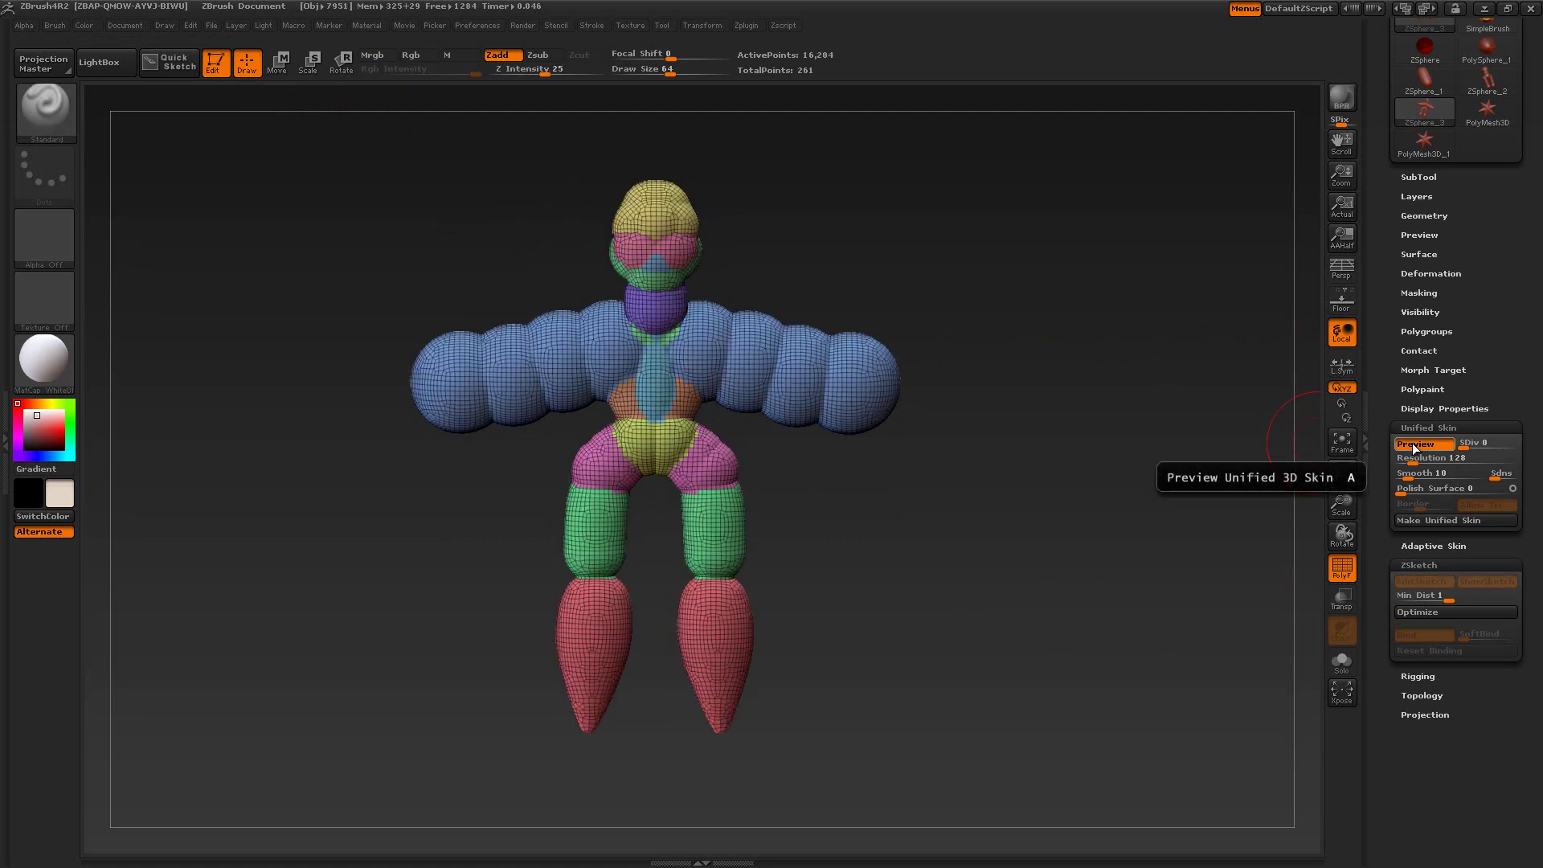
pyautogui.click(1414, 444)
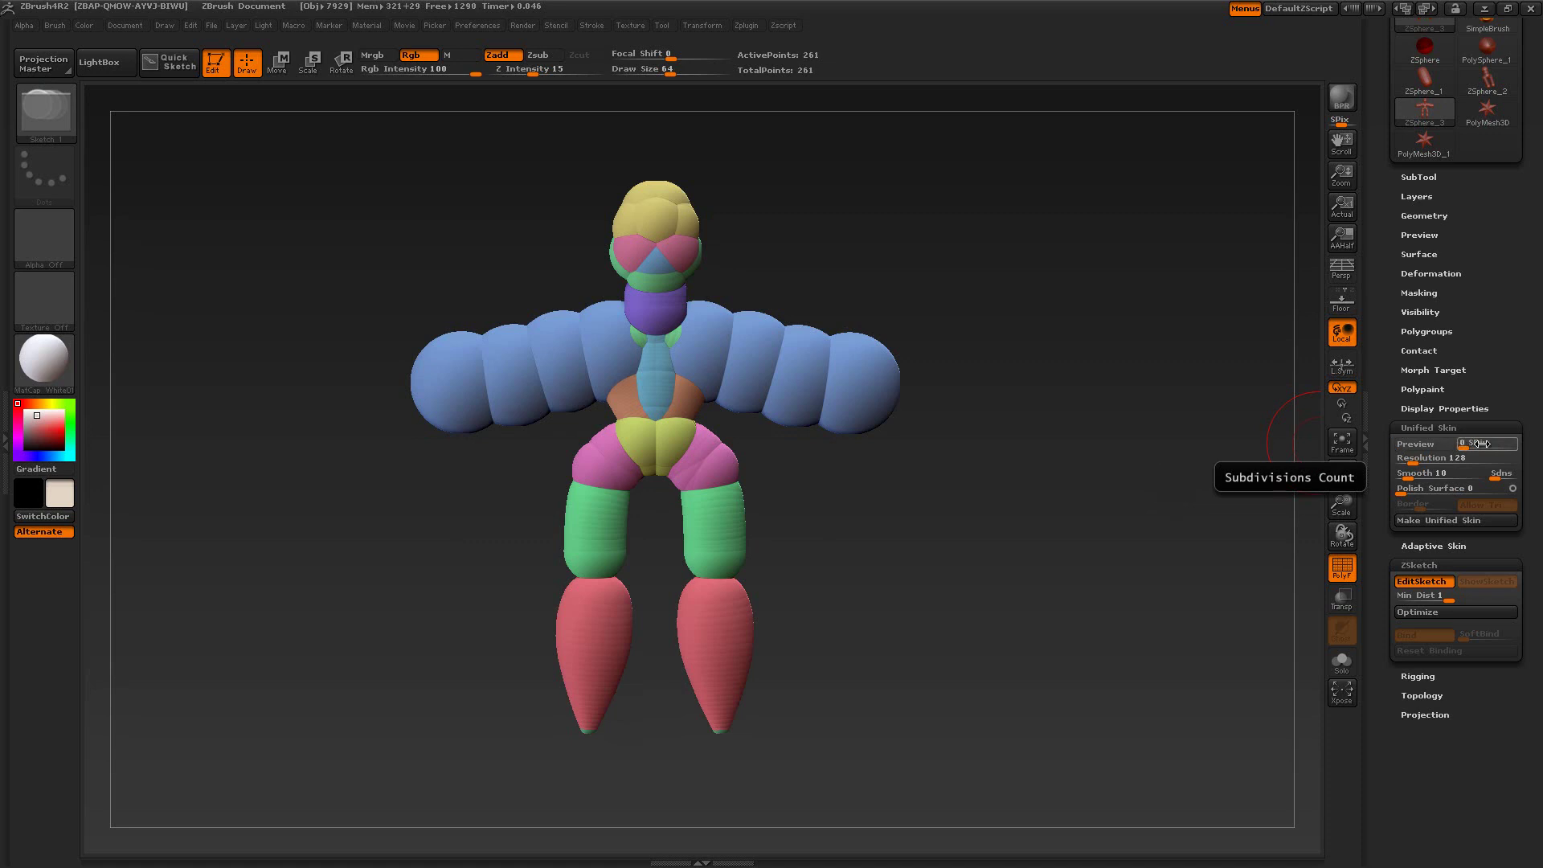
# Set the unified skin's SDiv to 3 and Resolution to 192, and preview the skin.
pyautogui.moveTo(1465, 443); pyautogui.dragTo(1495, 444)
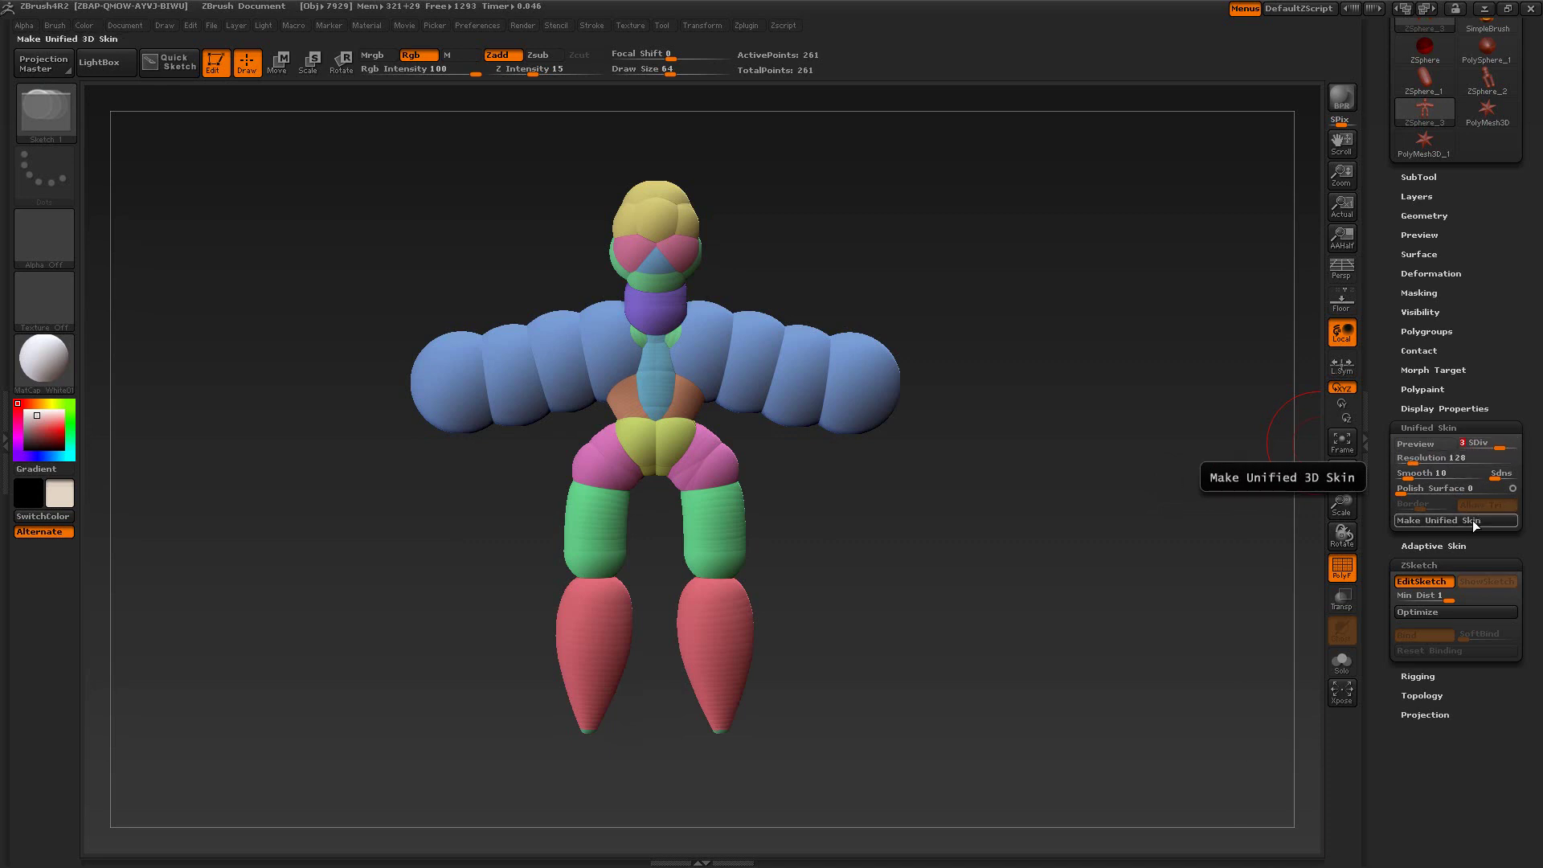
pyautogui.click(1418, 215)
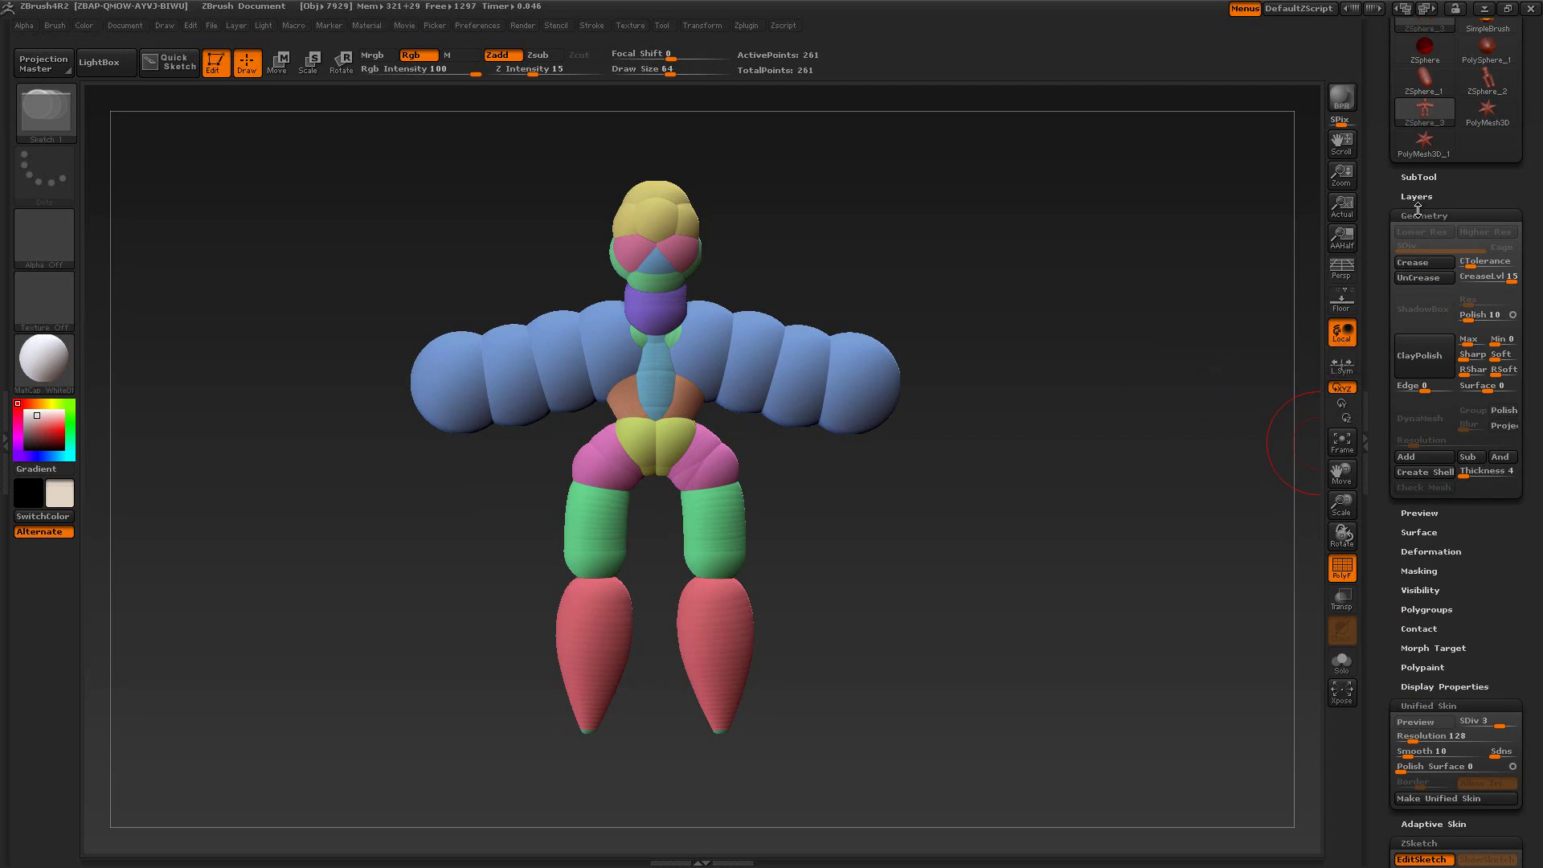
pyautogui.click(1418, 212)
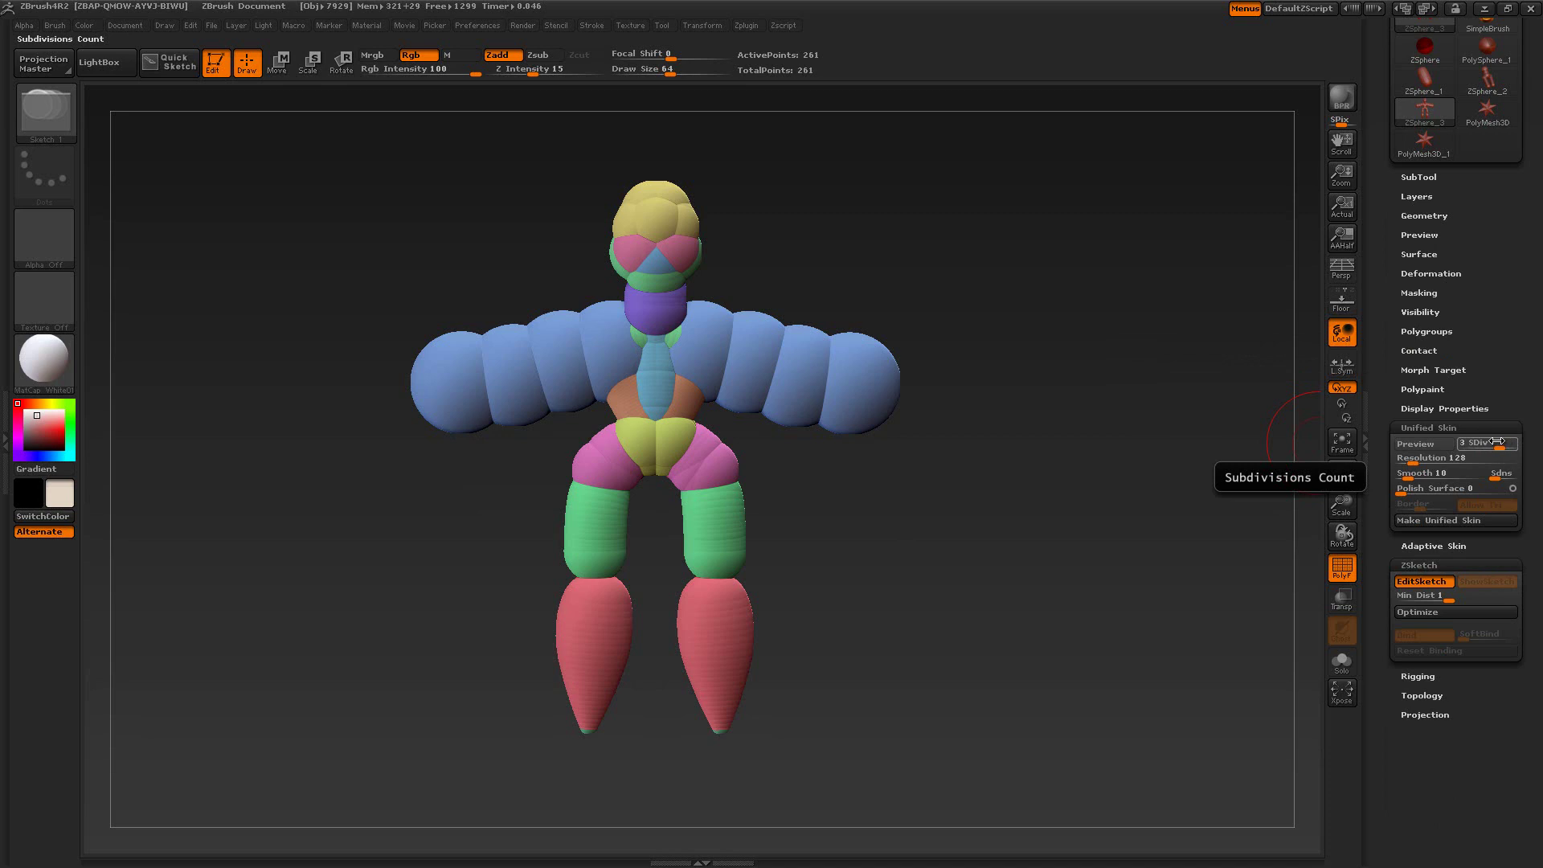
pyautogui.click(1424, 458)
pyautogui.moveTo(1424, 458); pyautogui.dragTo(1421, 458)
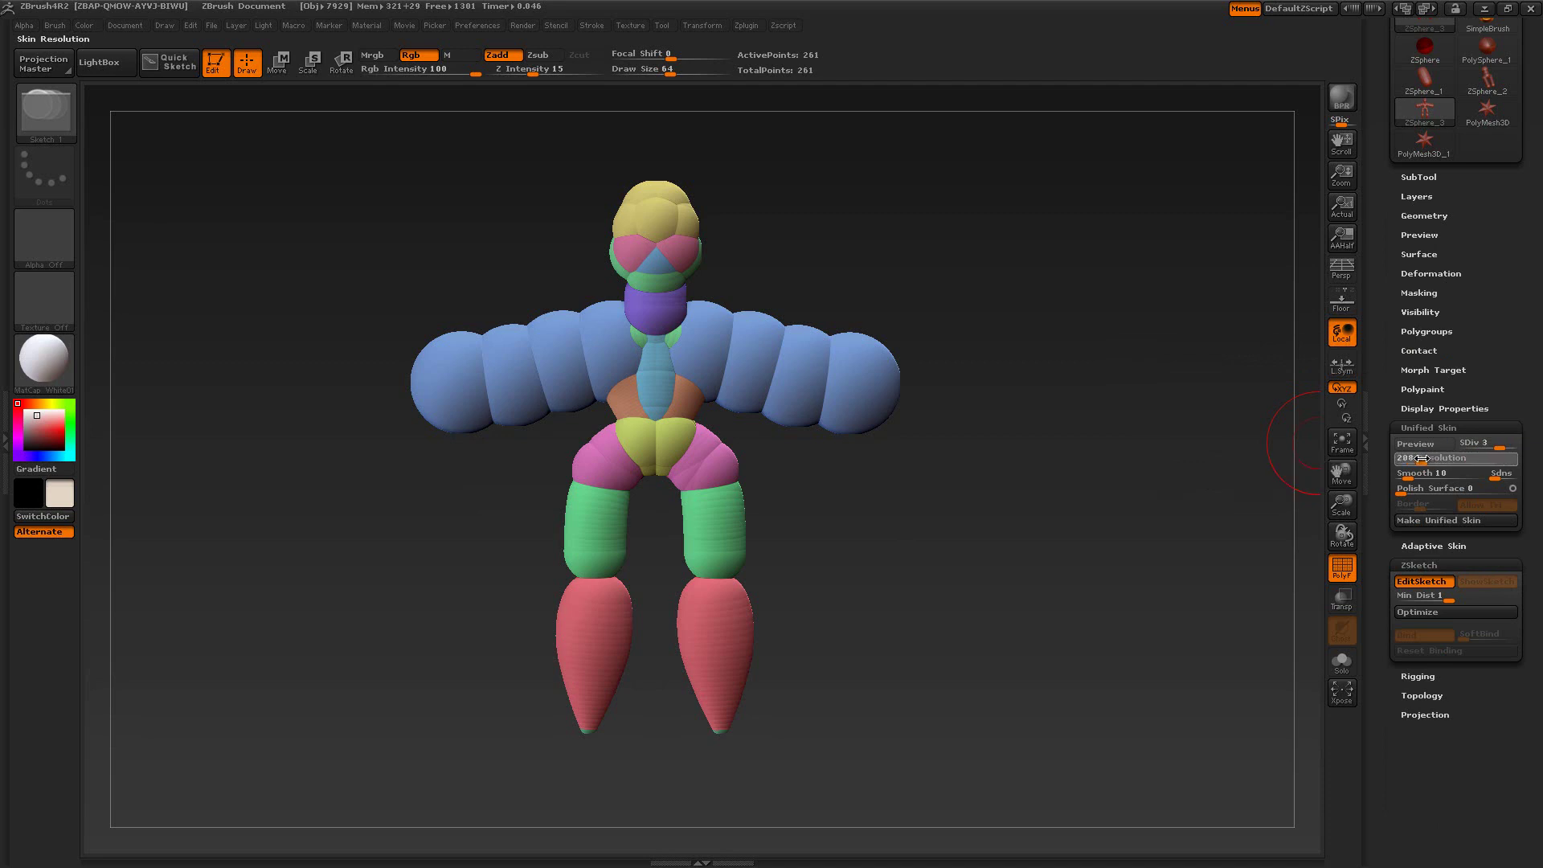
pyautogui.click(1418, 444)
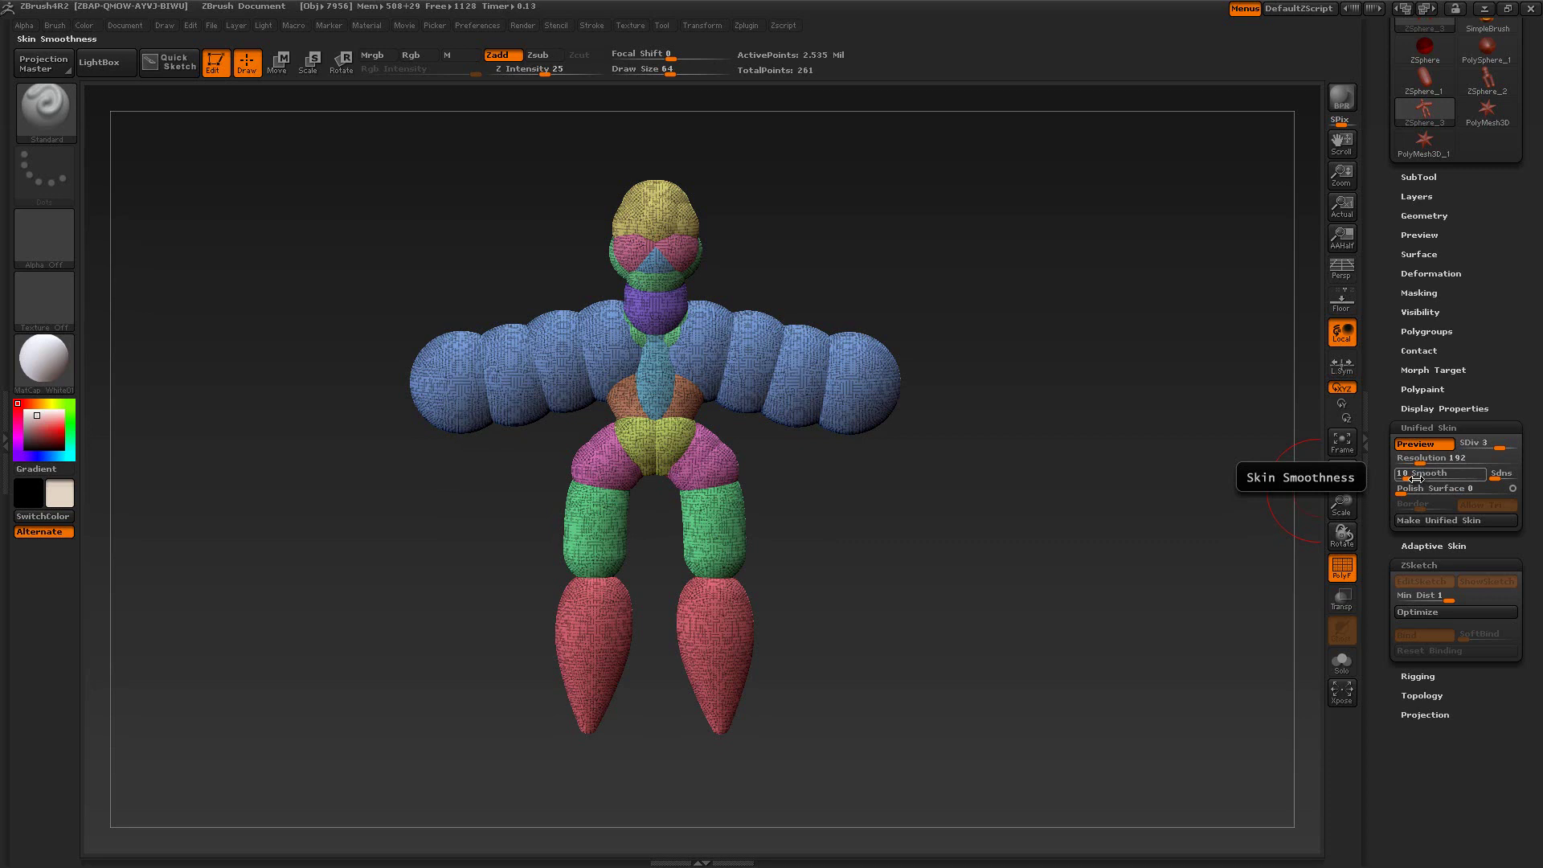
# Set the unified skin's Smooth to 9, preview the skin again and turn off polyframe display.
pyautogui.moveTo(1414, 477); pyautogui.dragTo(1407, 477)
pyautogui.click(1416, 445)
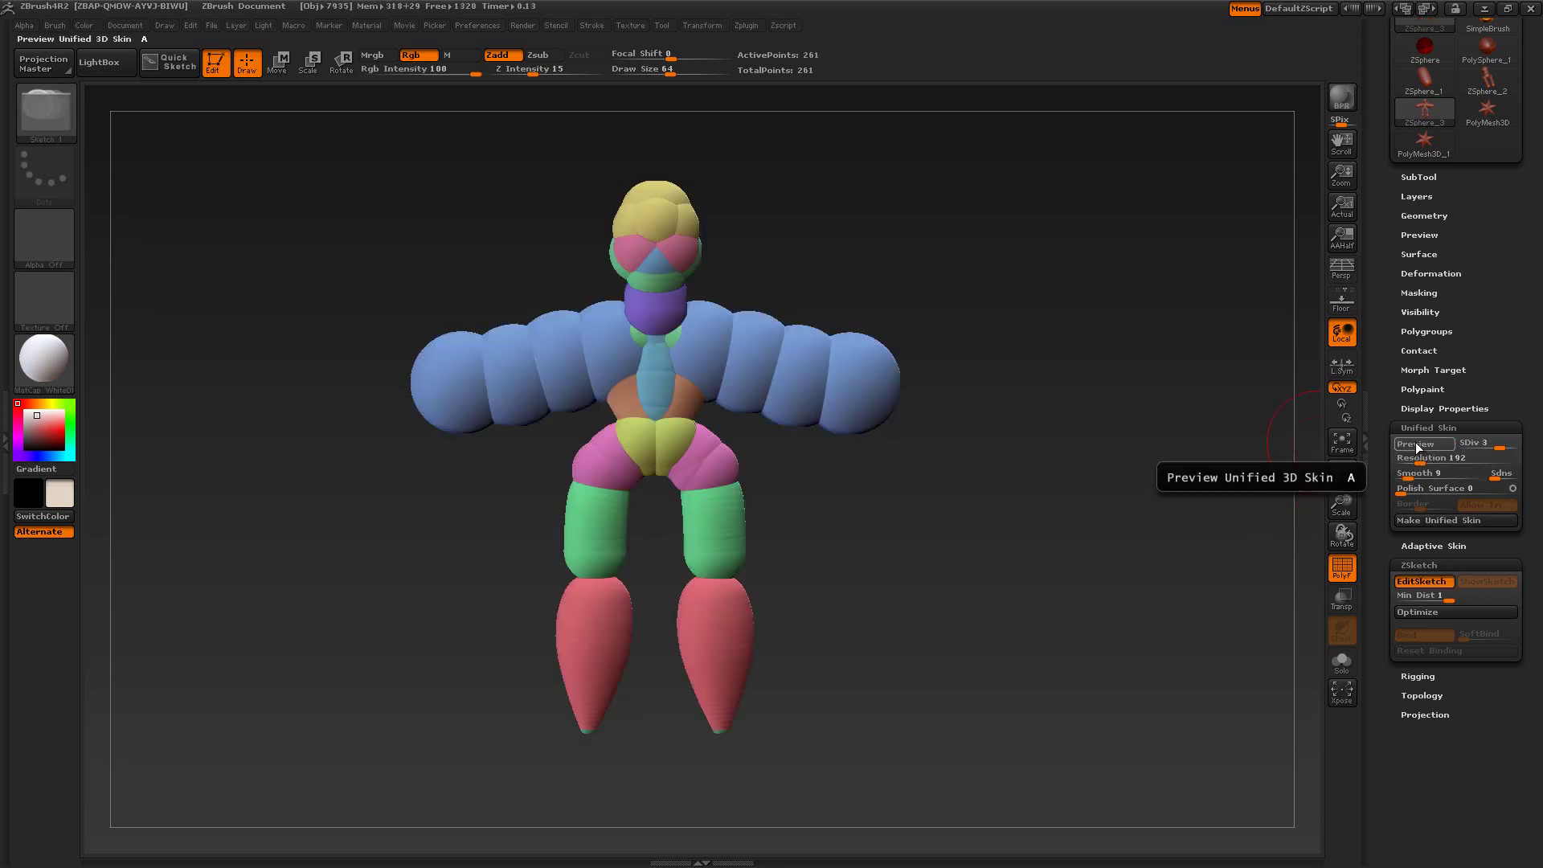
pyautogui.click(1416, 444)
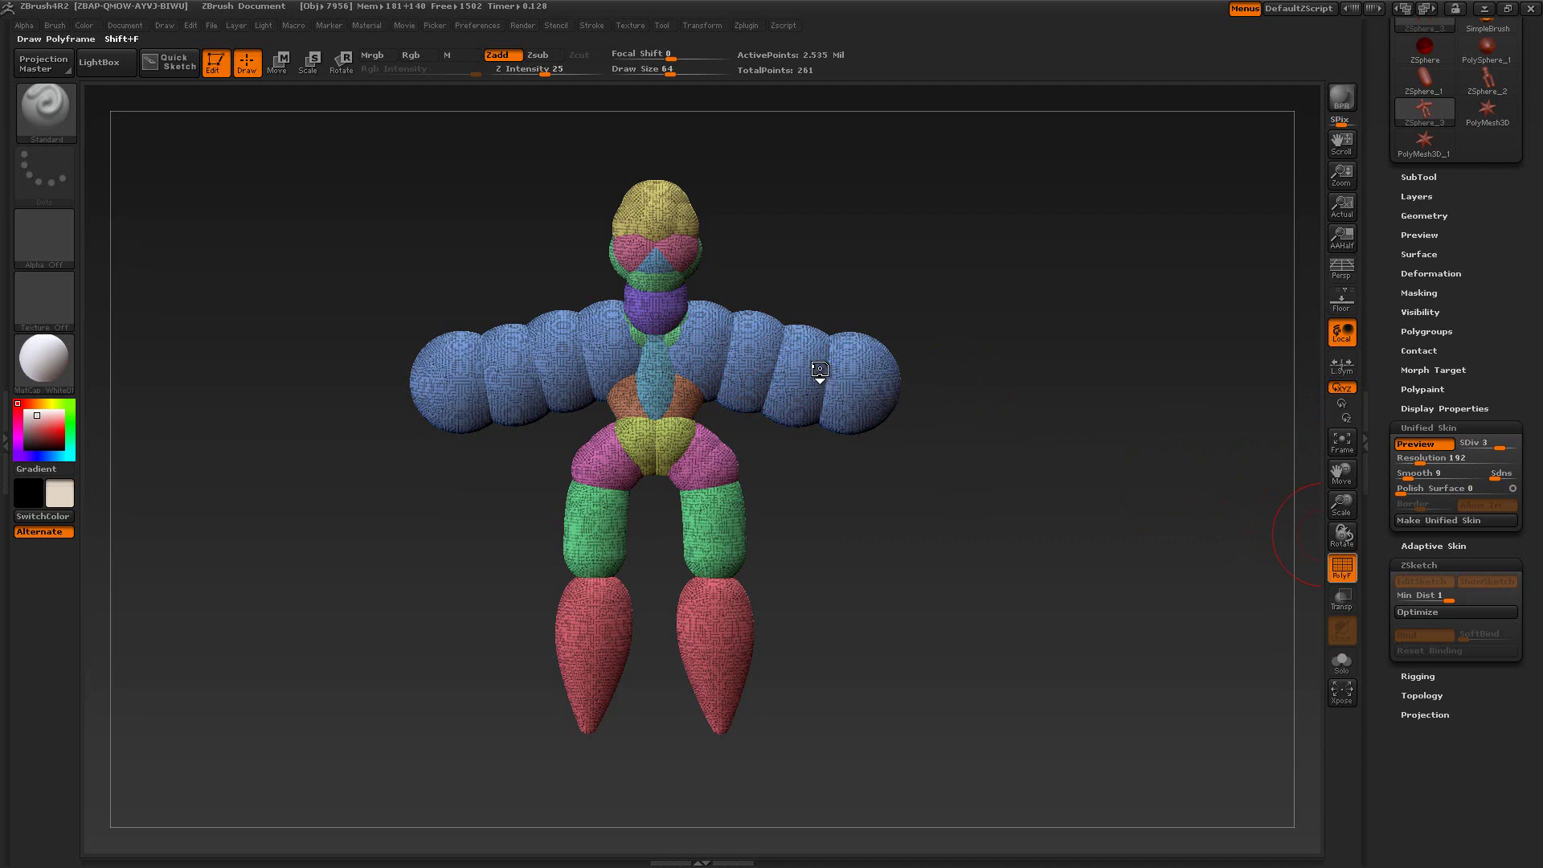
pyautogui.hotkey('shift', 'f')
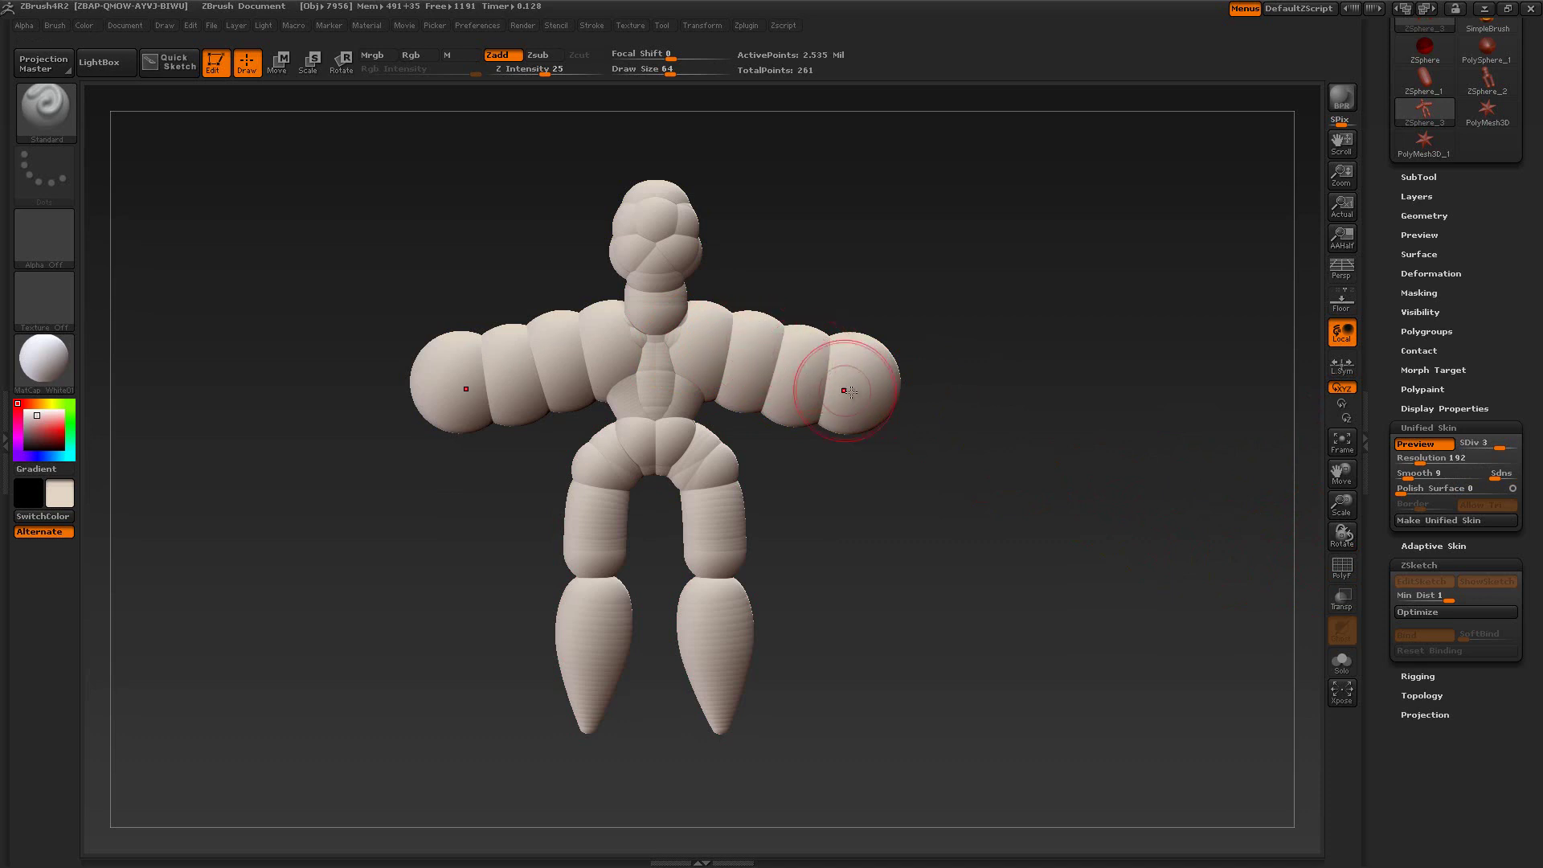
# Raise the unified skin's sphere density (Sdns) to its maximum, preview the effect on the figure and leave the preview.
pyautogui.moveTo(1499, 475); pyautogui.dragTo(1516, 475)
pyautogui.click(1411, 445)
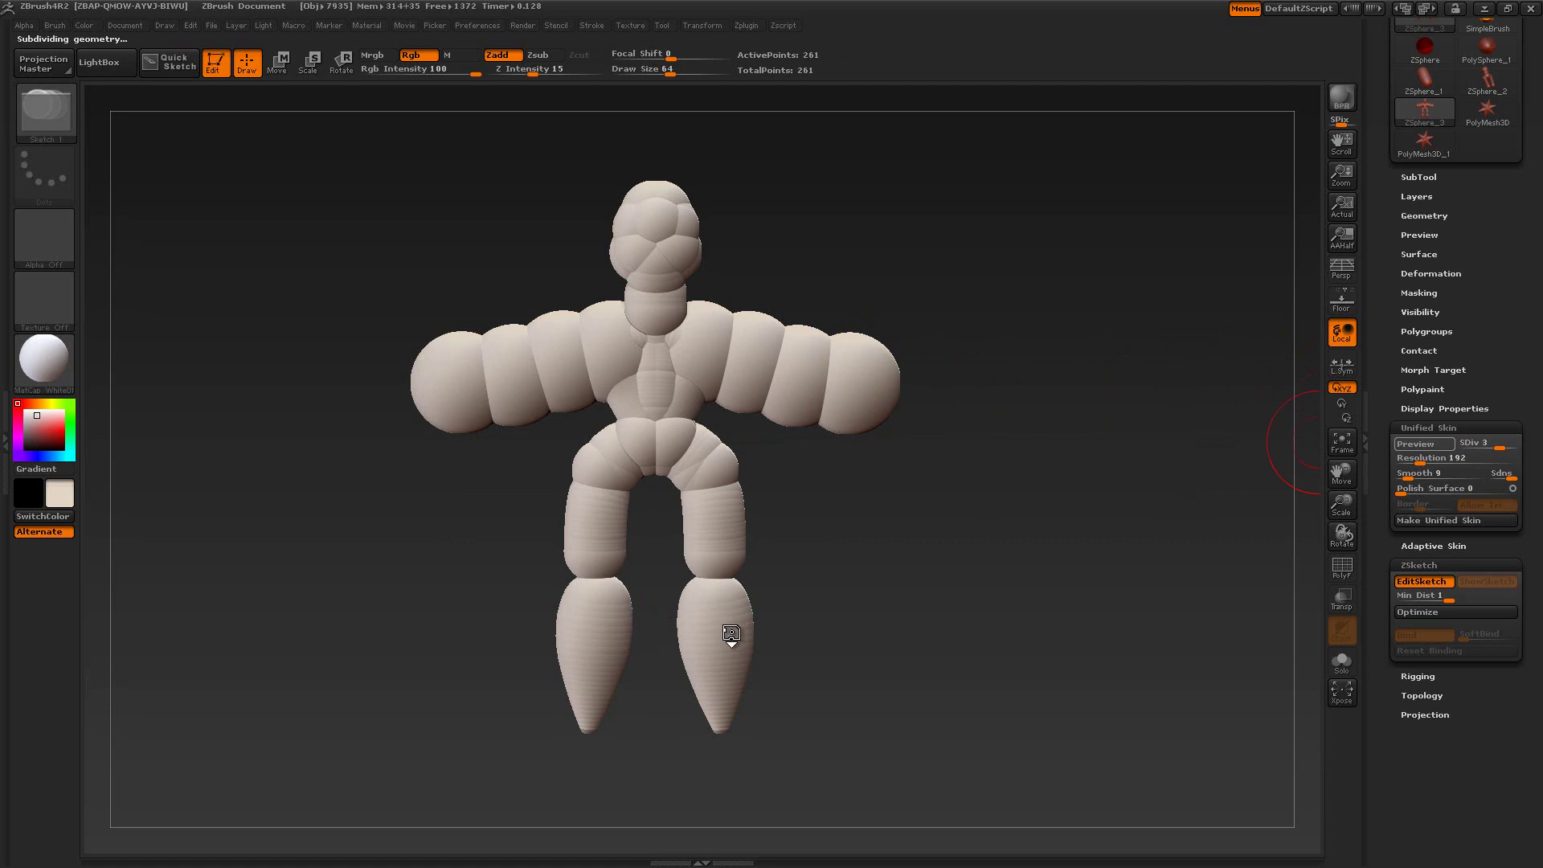
pyautogui.press('a')
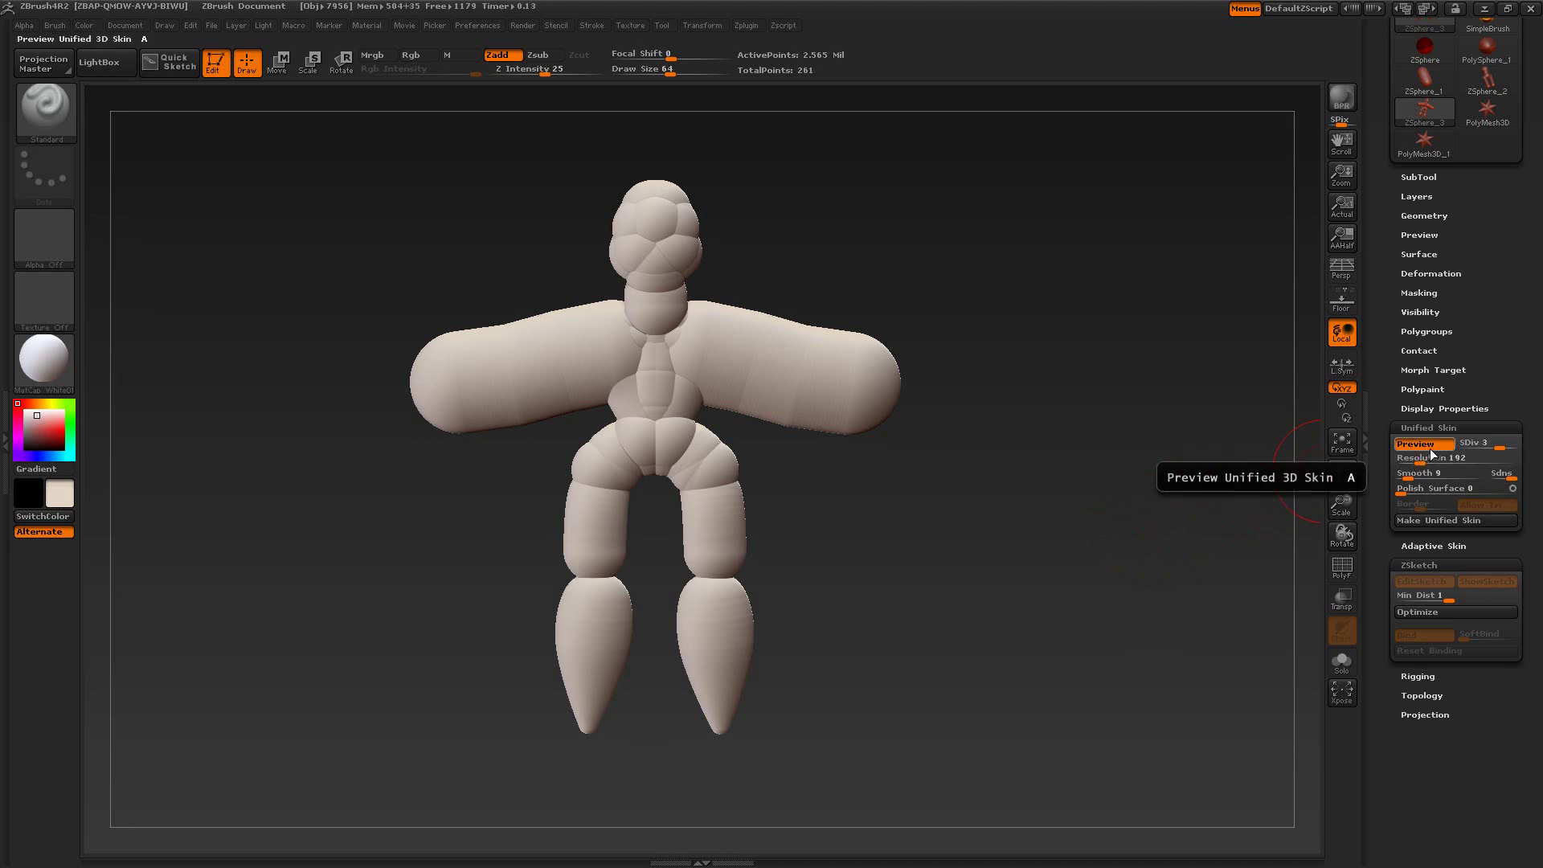
pyautogui.click(1430, 449)
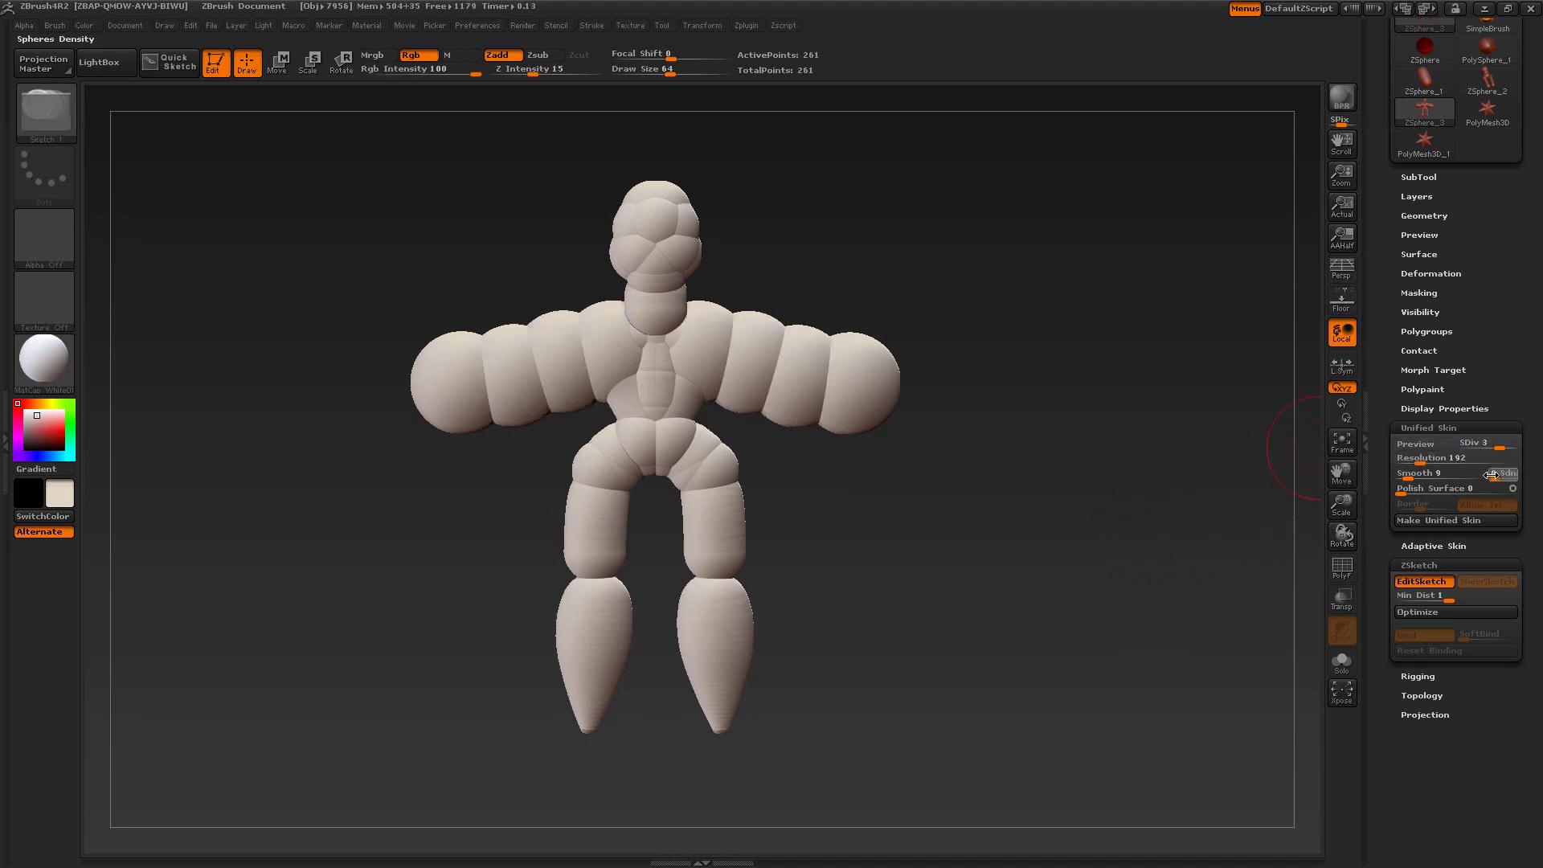
# Set the unified skin's Polish Surface to 5 and preview the polished skin.
pyautogui.click(1415, 488)
pyautogui.moveTo(1414, 489); pyautogui.dragTo(1404, 497)
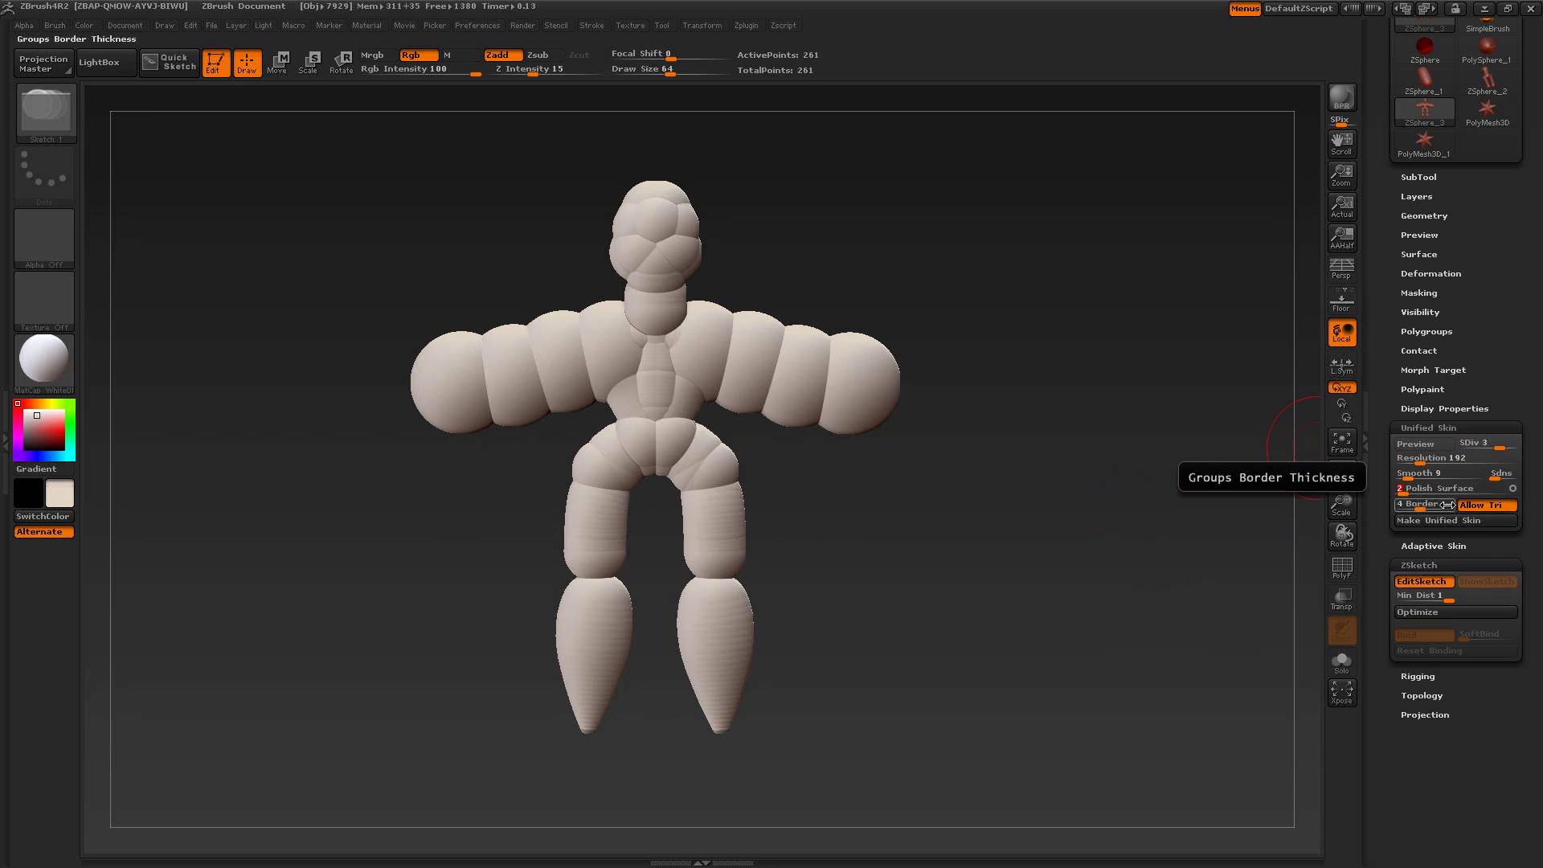
pyautogui.moveTo(1417, 489); pyautogui.dragTo(1420, 489)
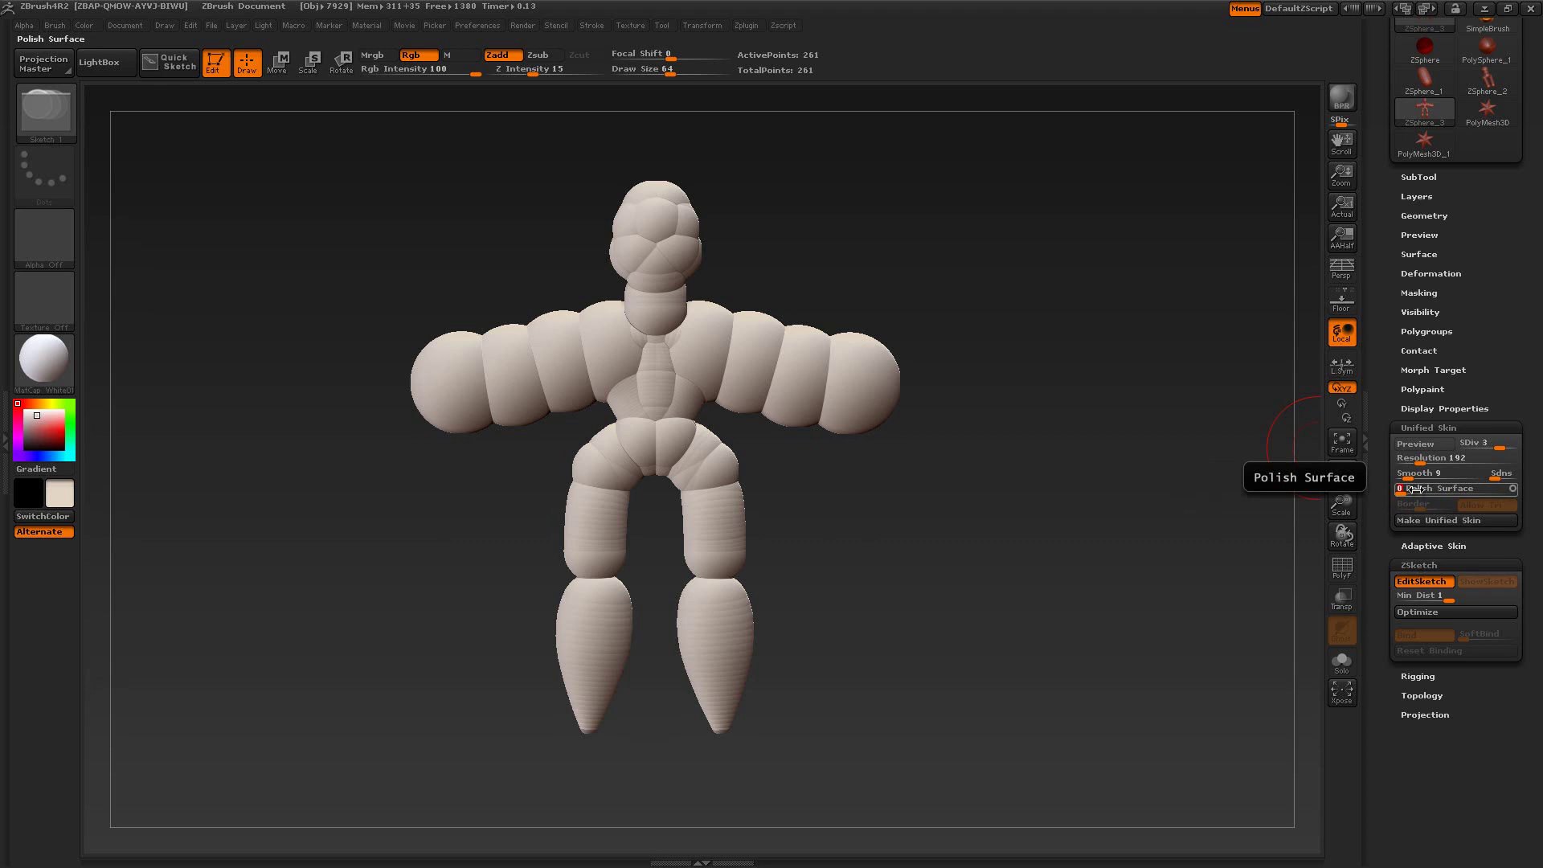
pyautogui.click(1408, 492)
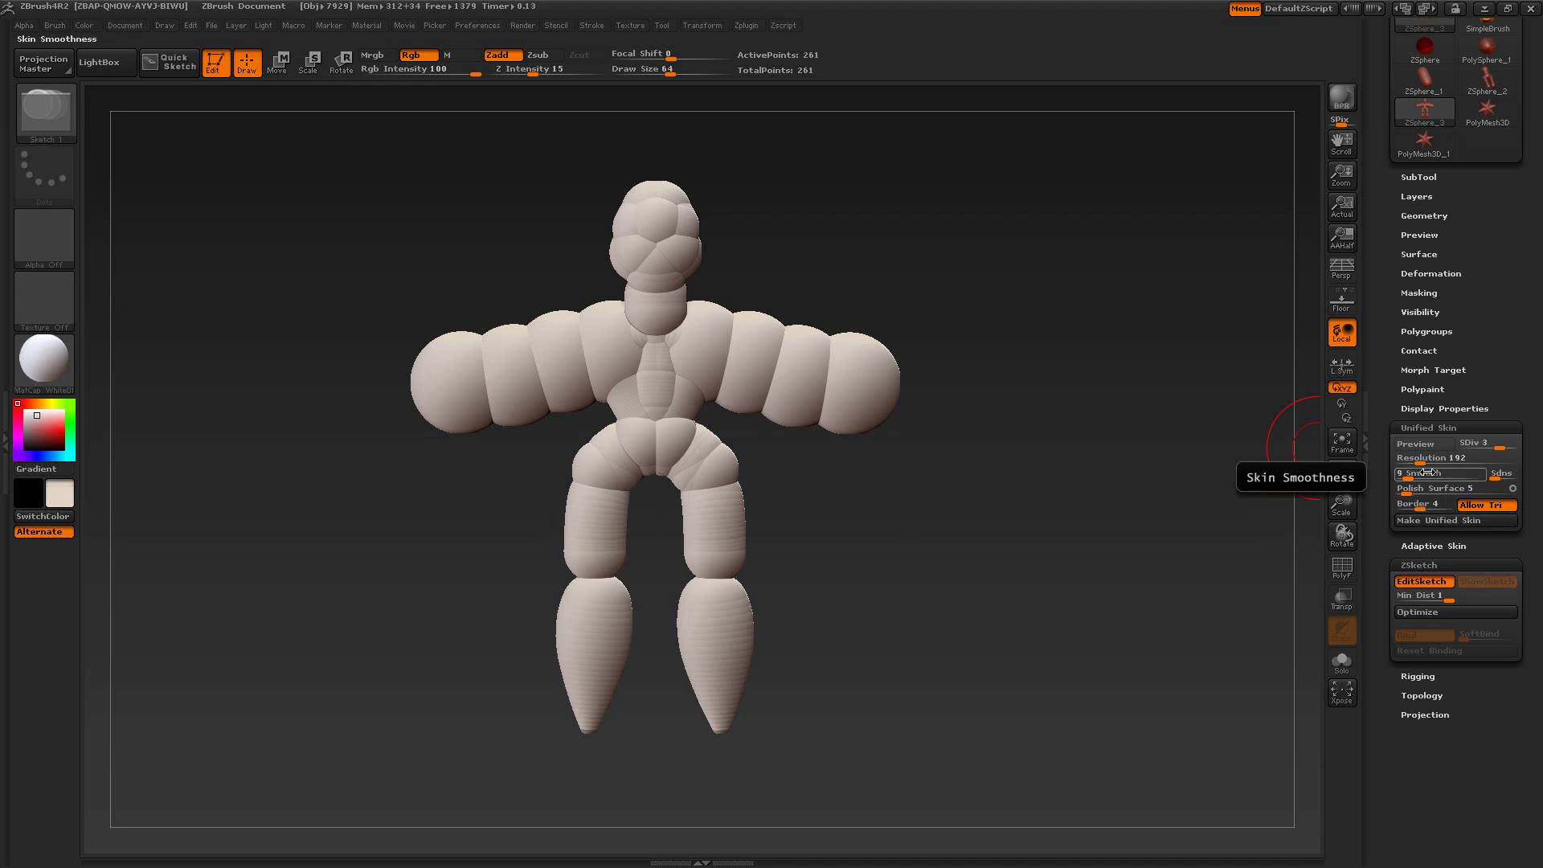
pyautogui.click(1413, 444)
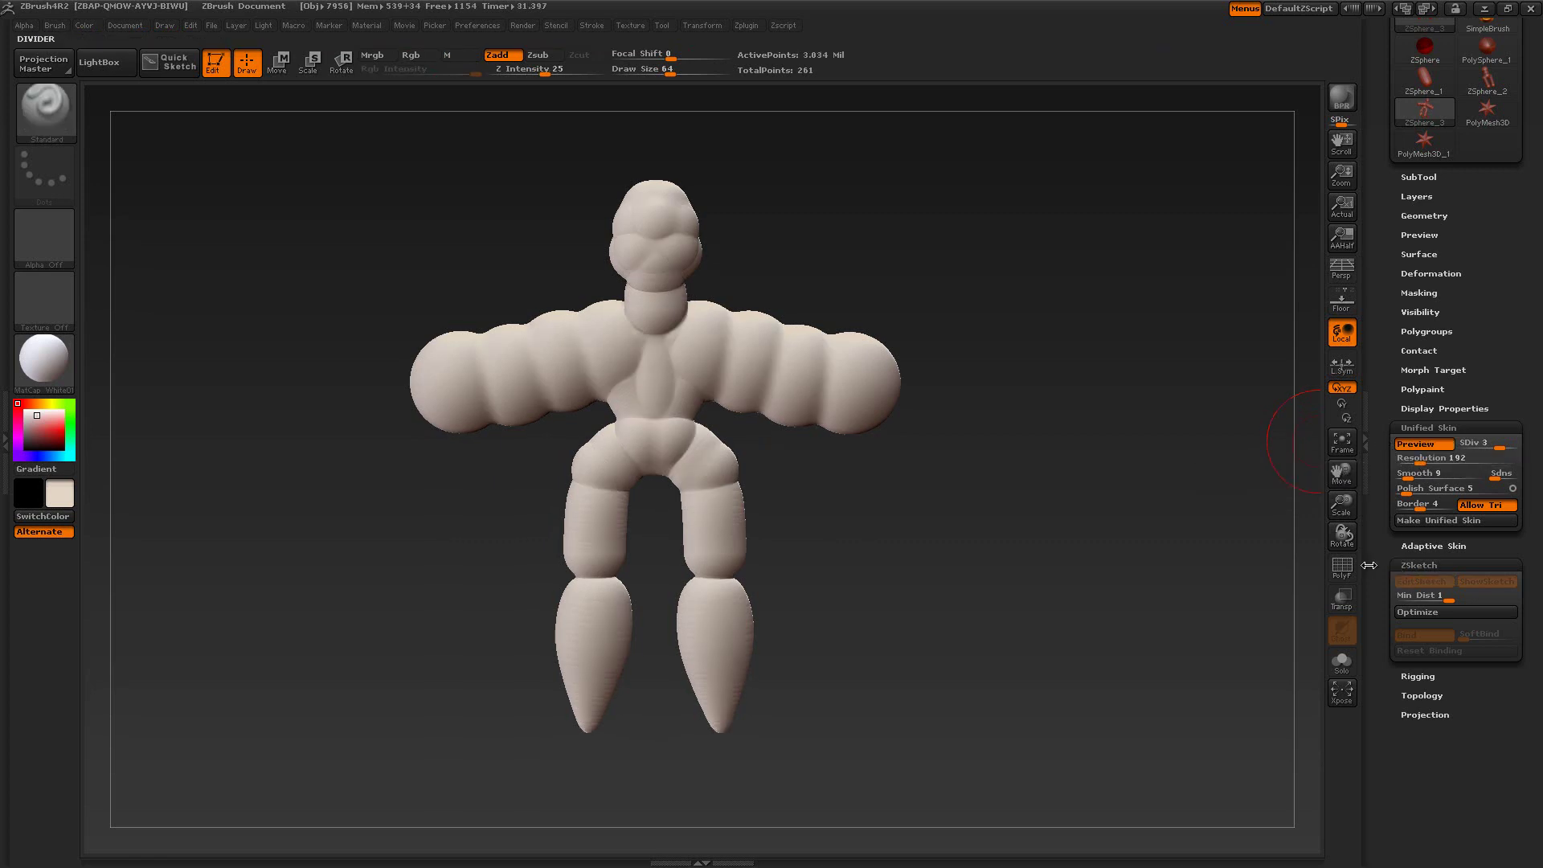
# Examine the polished skin's polygroups and wireframe up close with polyframe display, and switch the display back off.
pyautogui.click(1342, 569)
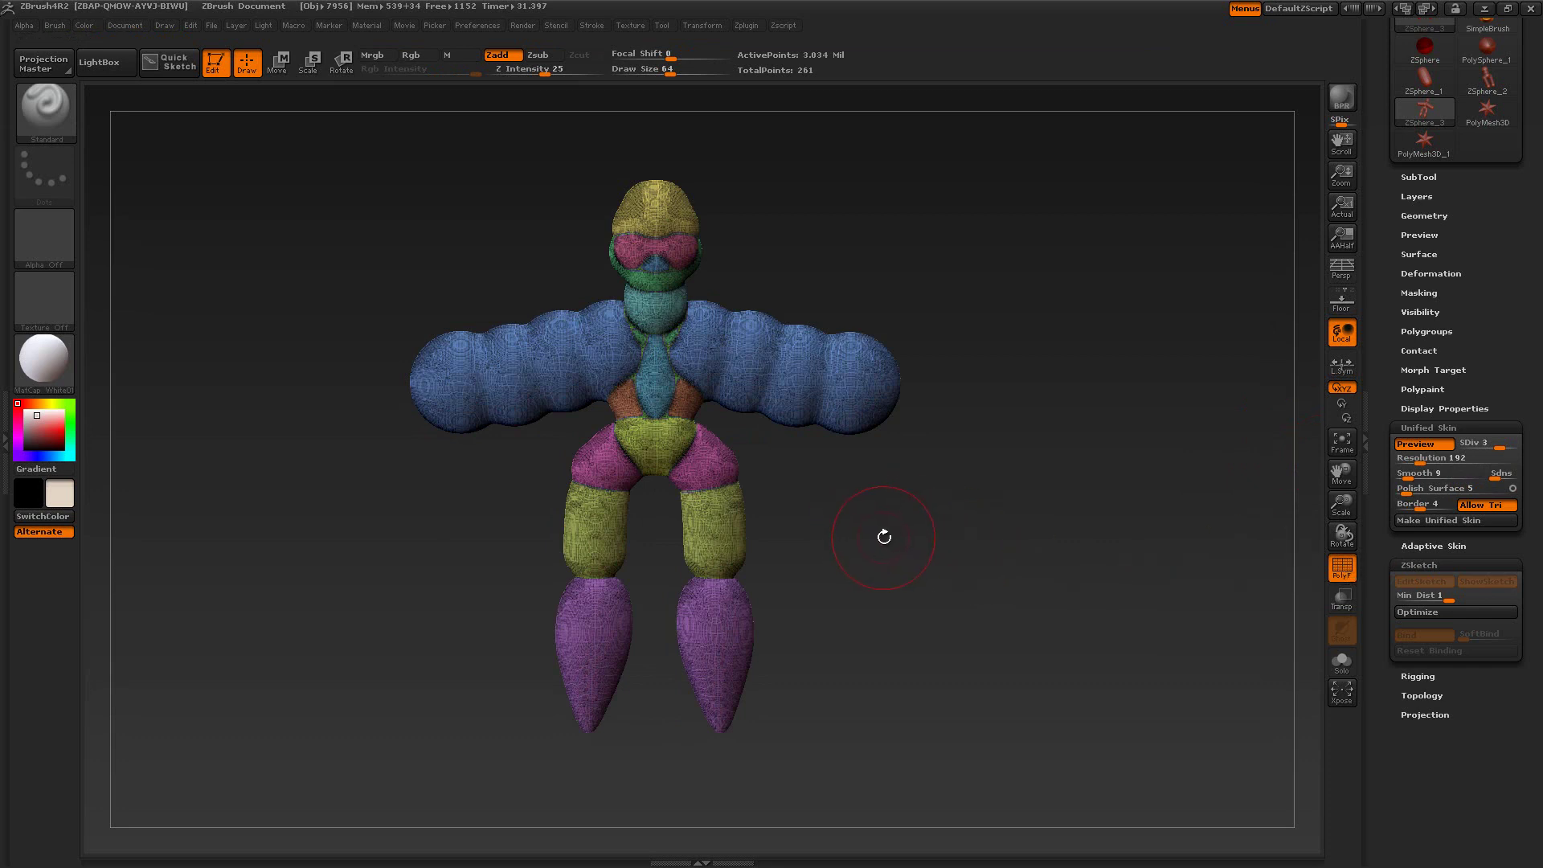
pyautogui.keyDown('alt'); pyautogui.moveTo(896, 538); pyautogui.dragTo(1017, 587); pyautogui.keyUp('alt')
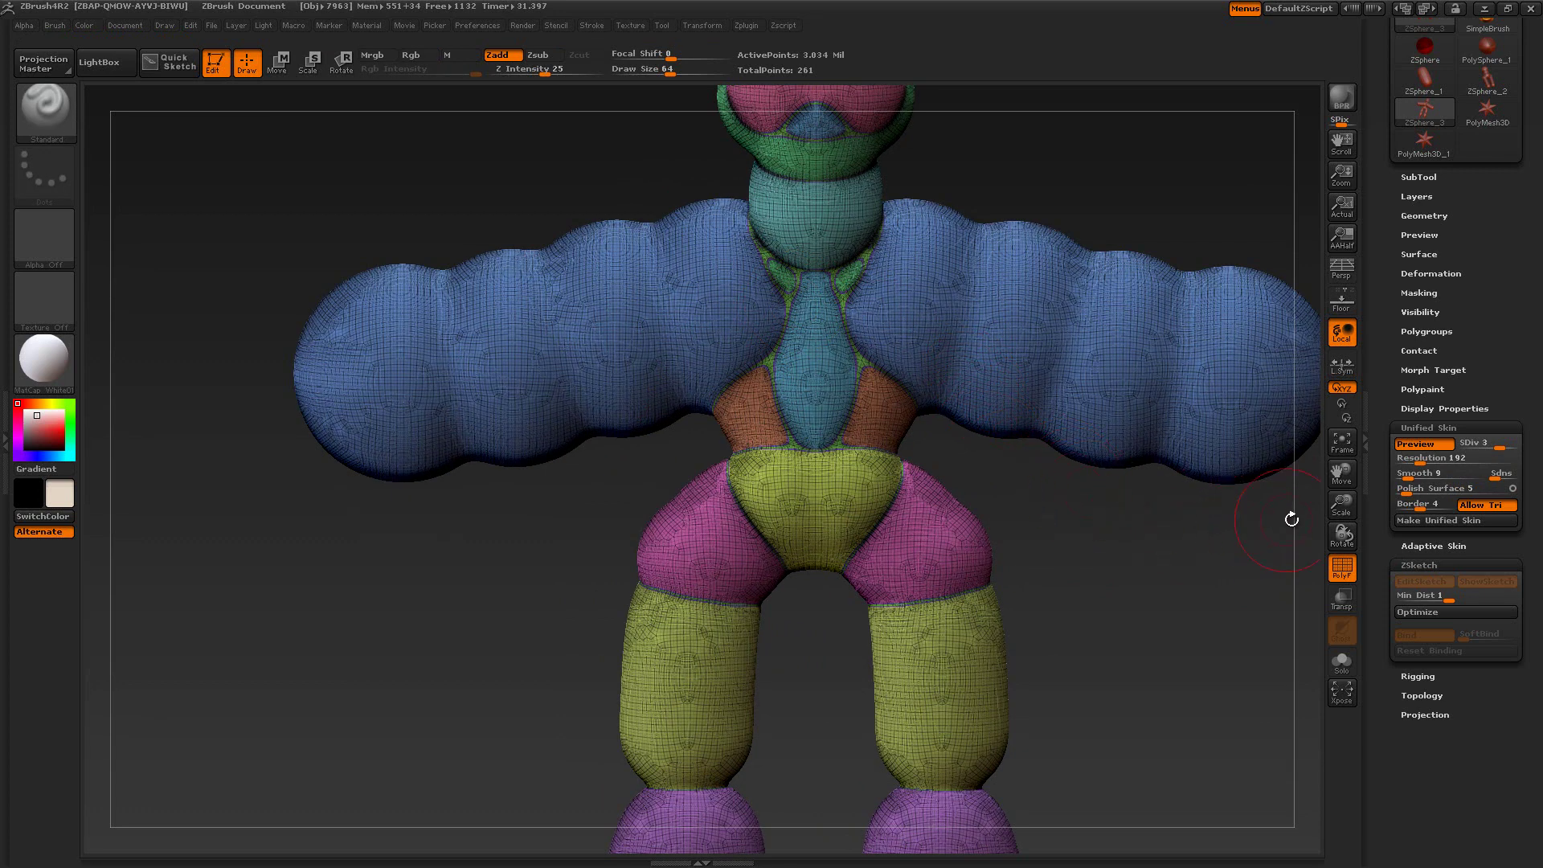
pyautogui.press('f')
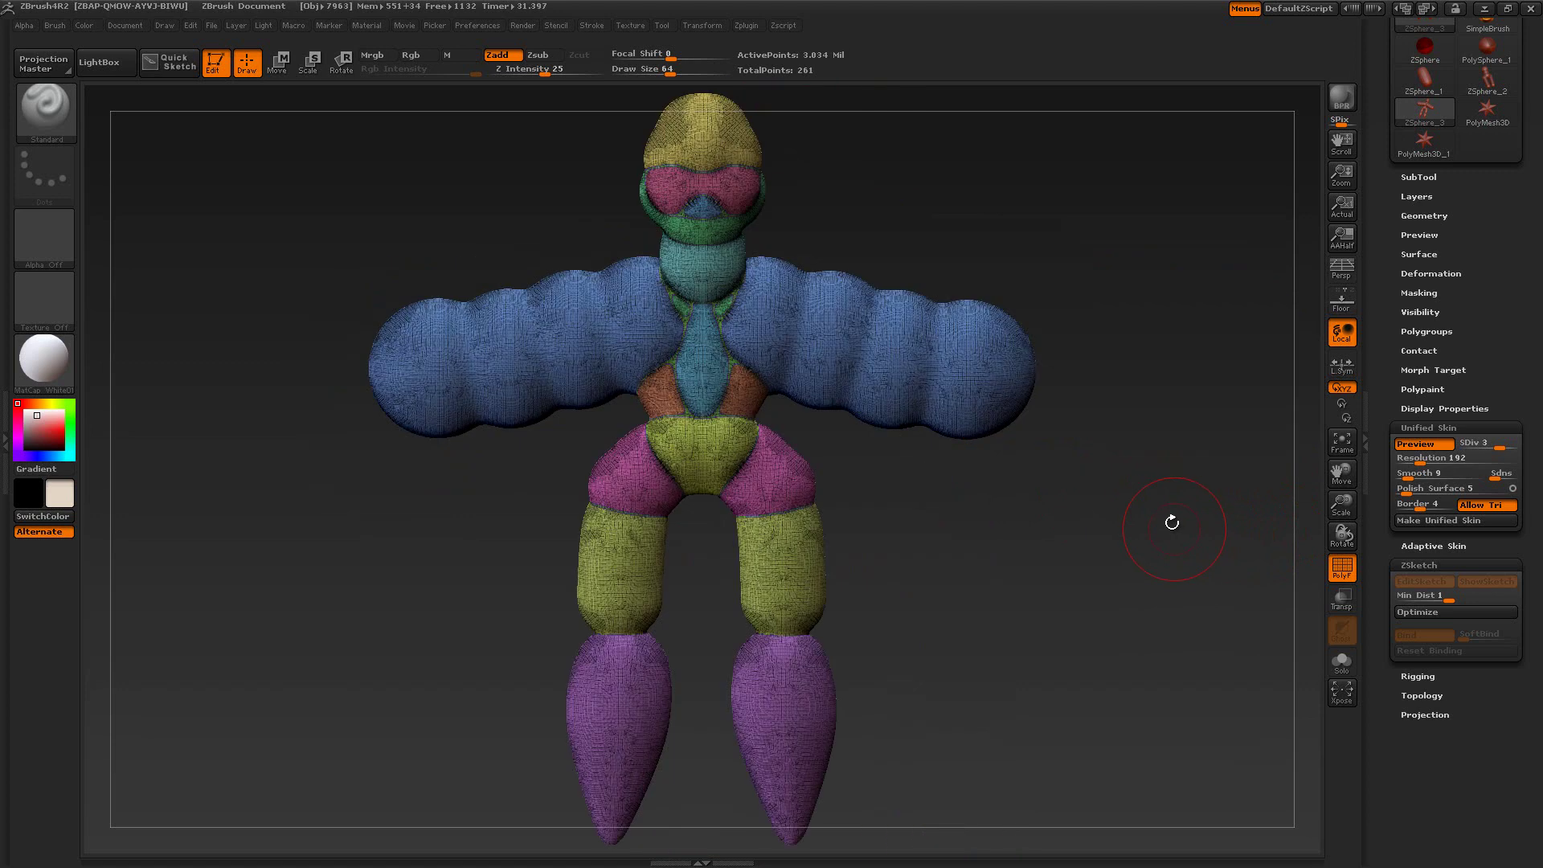
pyautogui.click(1340, 568)
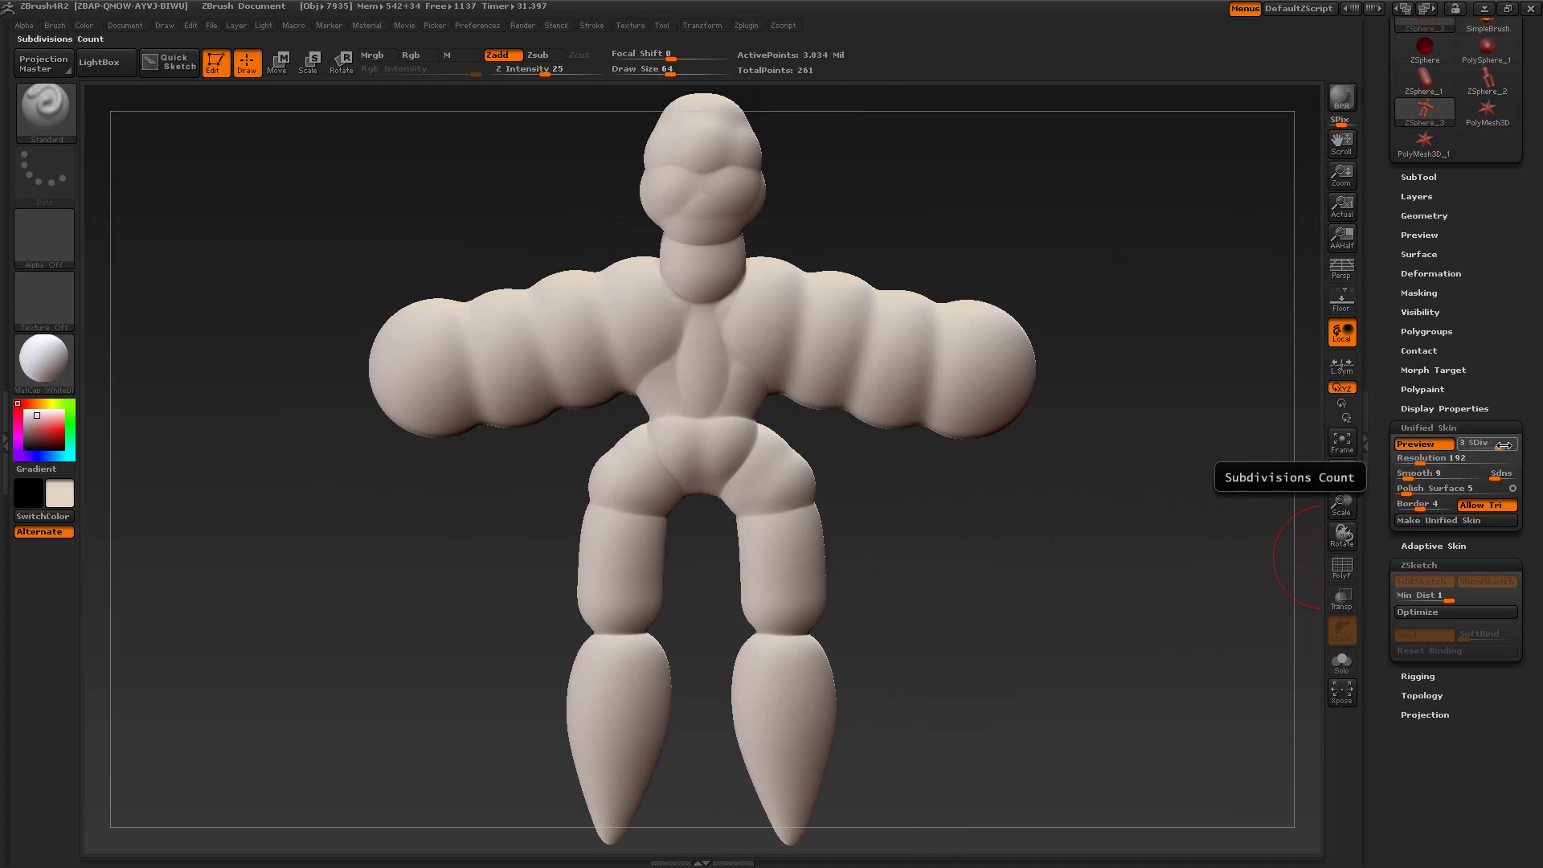
# Make a unified skin from the sketched figure and switch to the generated skin mesh as the active tool.
pyautogui.click(1437, 521)
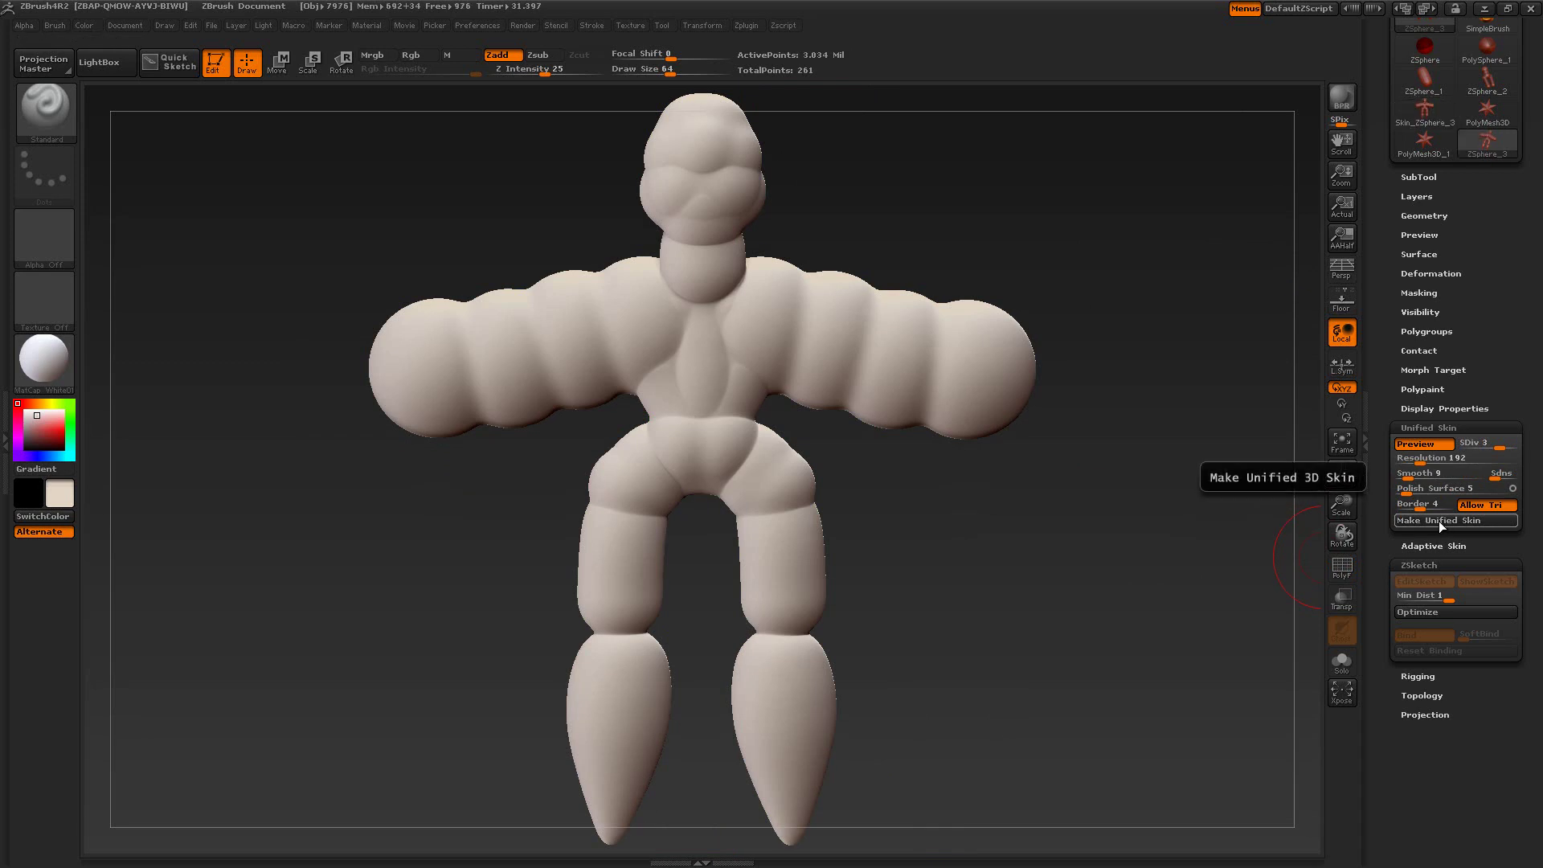
pyautogui.moveTo(1384, 326); pyautogui.dragTo(1384, 447)
pyautogui.click(1416, 247)
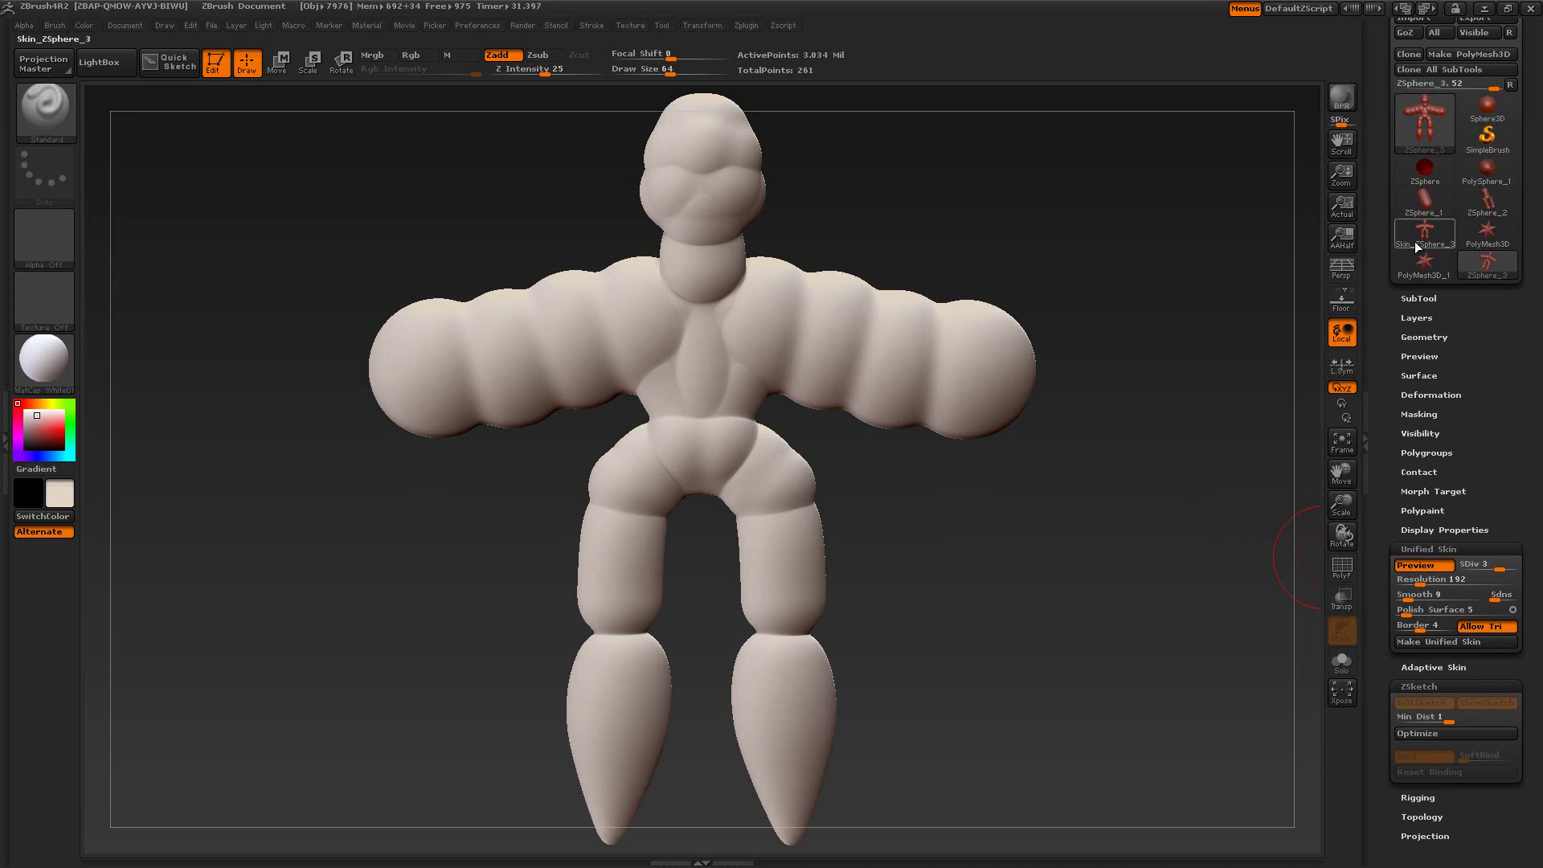
pyautogui.moveTo(1416, 245)
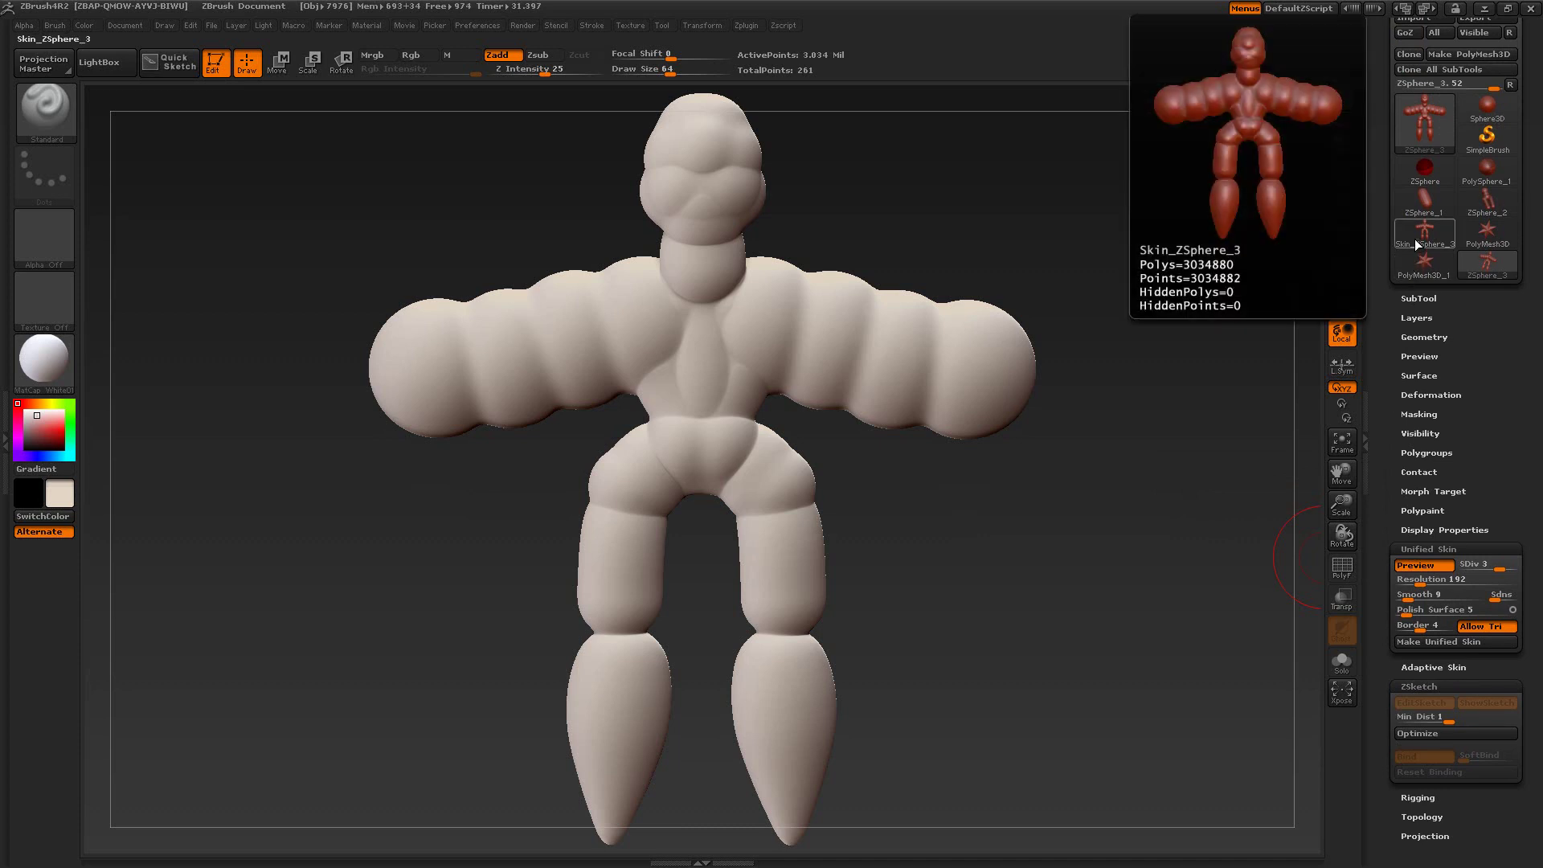
pyautogui.click(1416, 245)
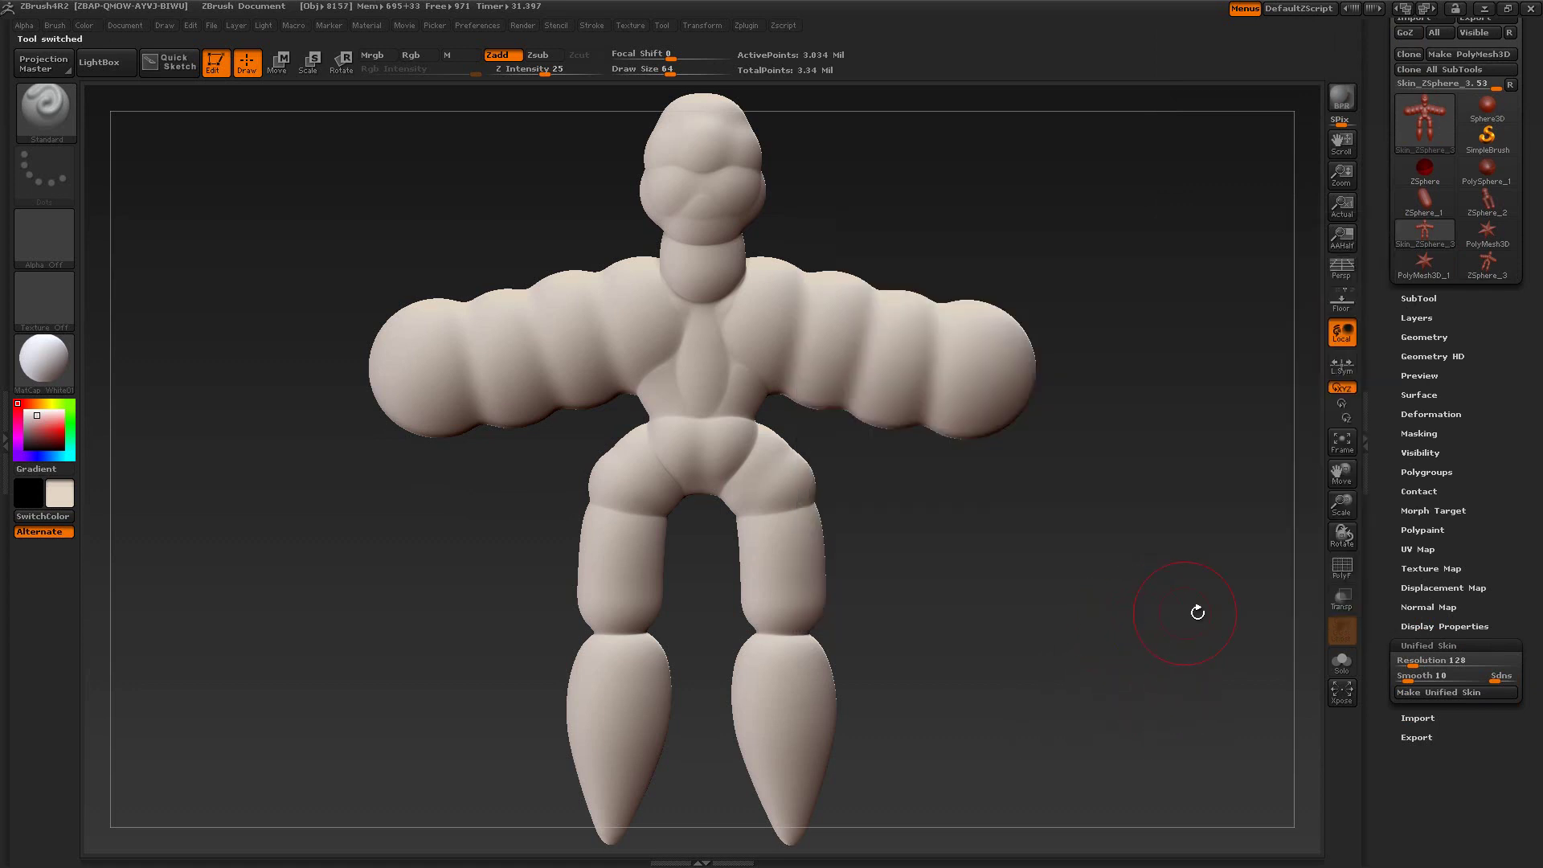
# Turn on polyframe display, isolate the central chest polygroup and invert the visibility to hide only that group.
pyautogui.click(1341, 571)
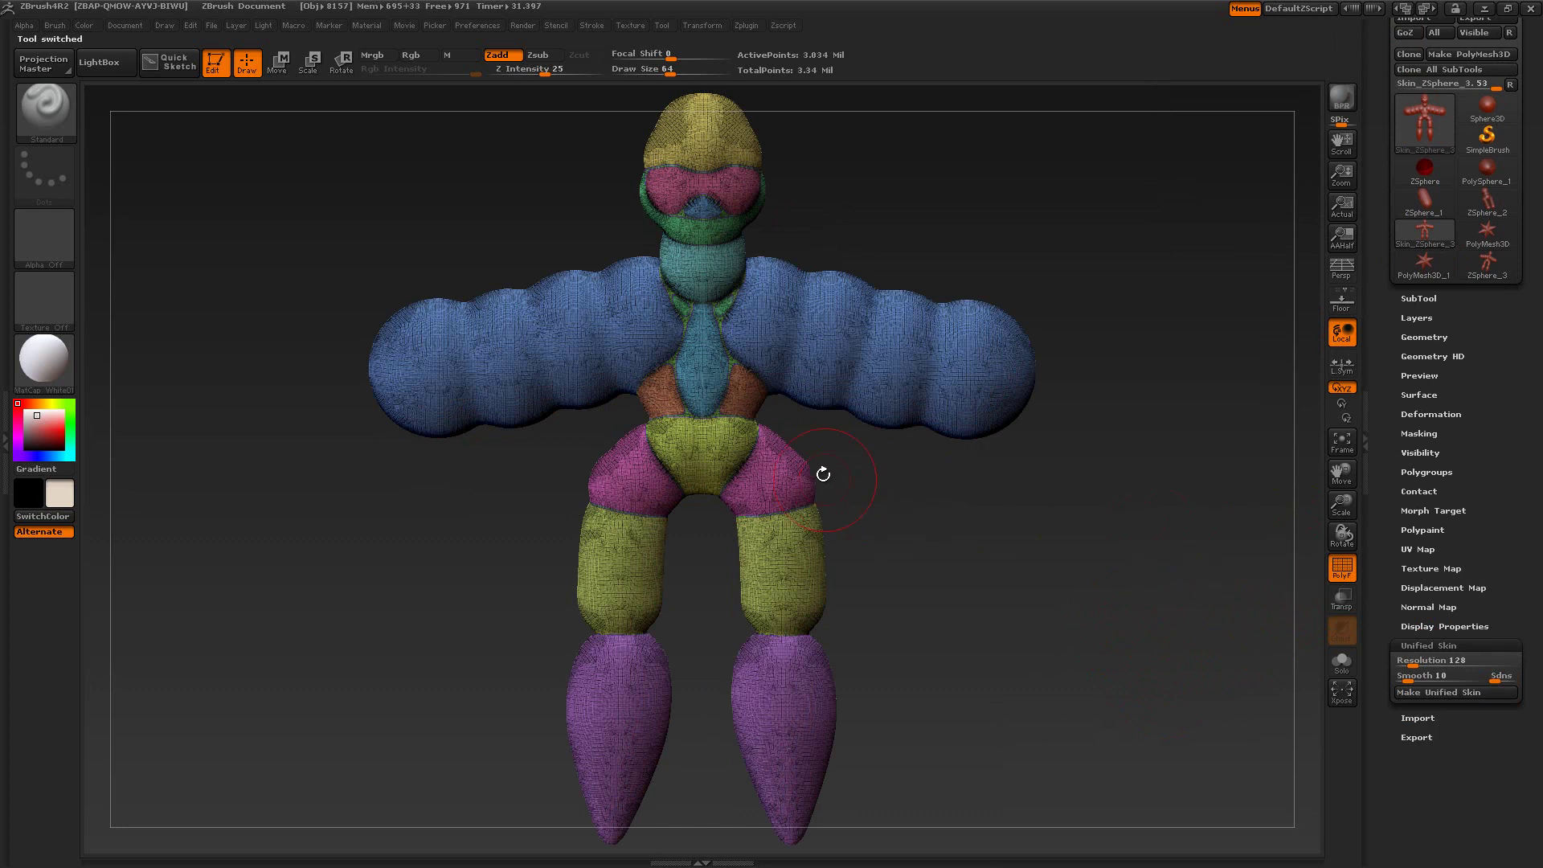
pyautogui.keyDown('ctrl'); pyautogui.keyDown('shift'); pyautogui.click(706, 352); pyautogui.keyUp('shift'); pyautogui.keyUp('ctrl')
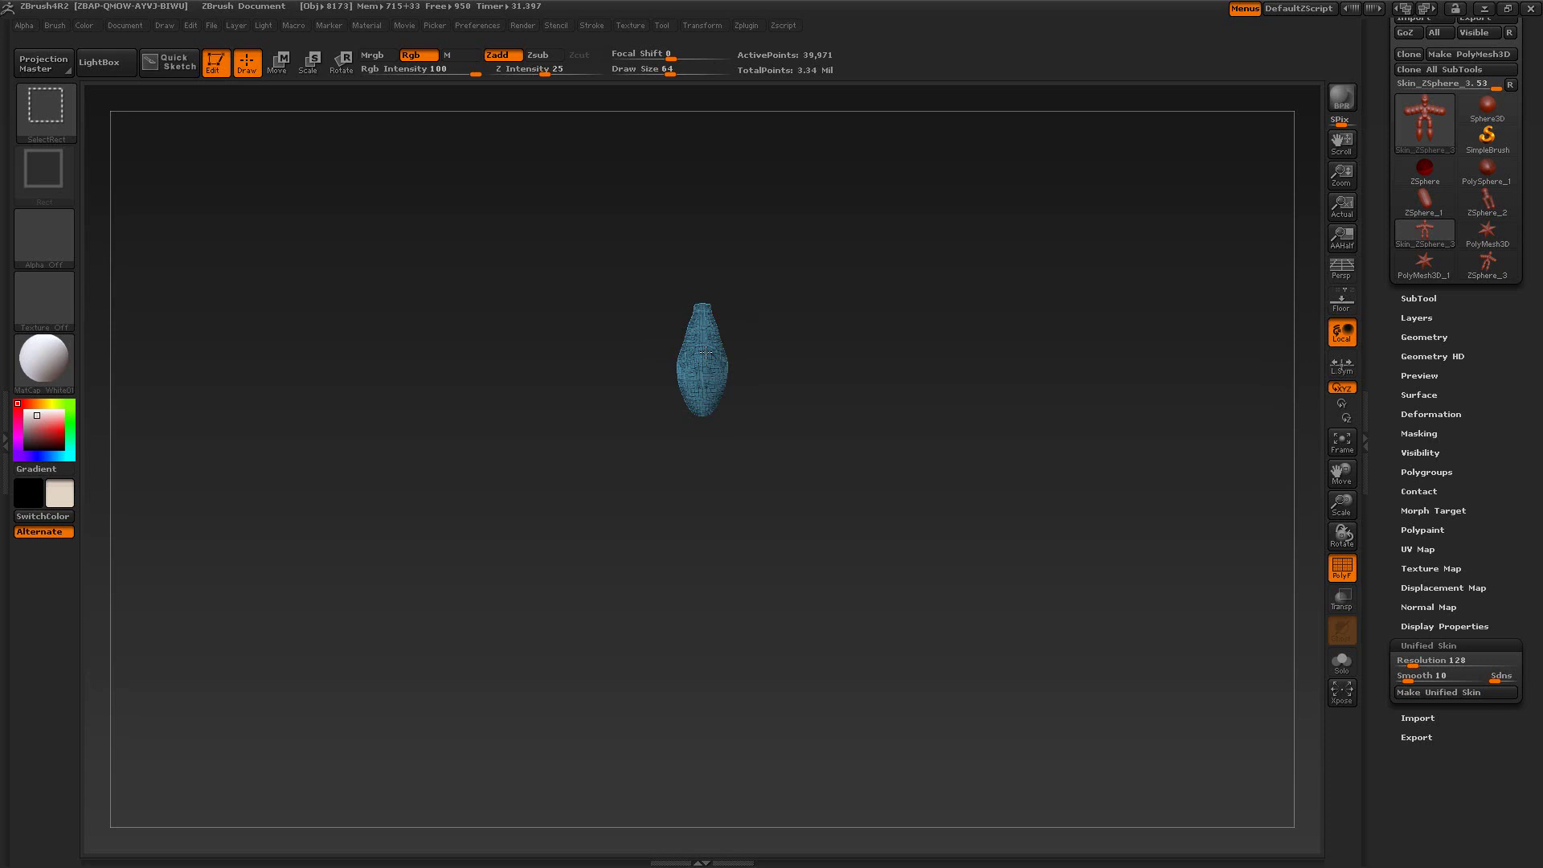
pyautogui.keyDown('ctrl'); pyautogui.keyDown('shift'); pyautogui.click(704, 355); pyautogui.keyUp('shift'); pyautogui.keyUp('ctrl')
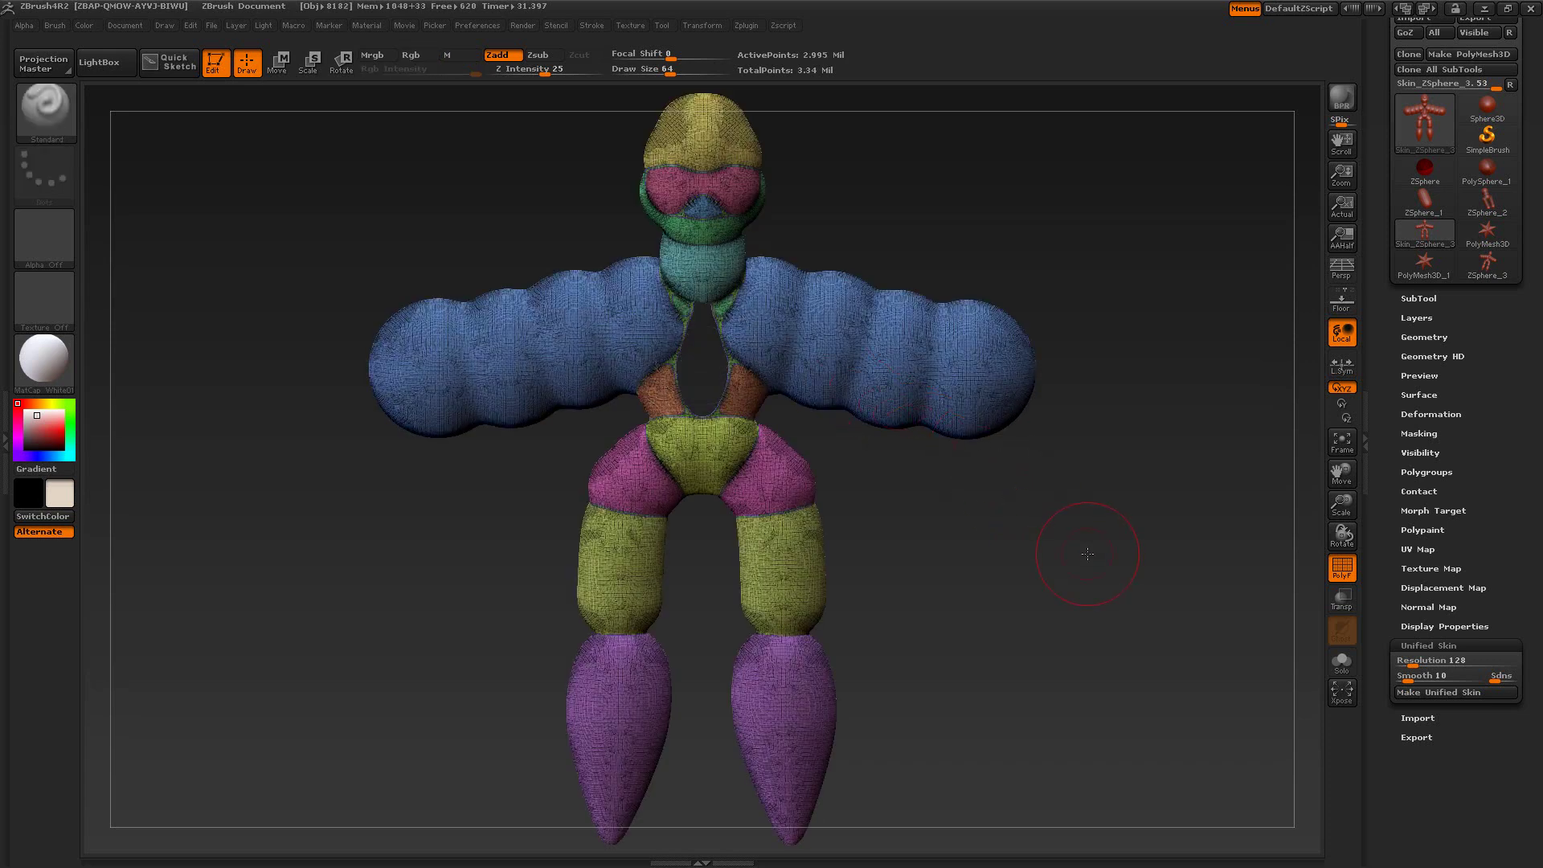
# Show the whole mesh again and isolate the thin border polygroup running between the body parts.
pyautogui.keyDown('alt'); pyautogui.moveTo(1119, 580); pyautogui.dragTo(1125, 590); pyautogui.keyUp('alt')
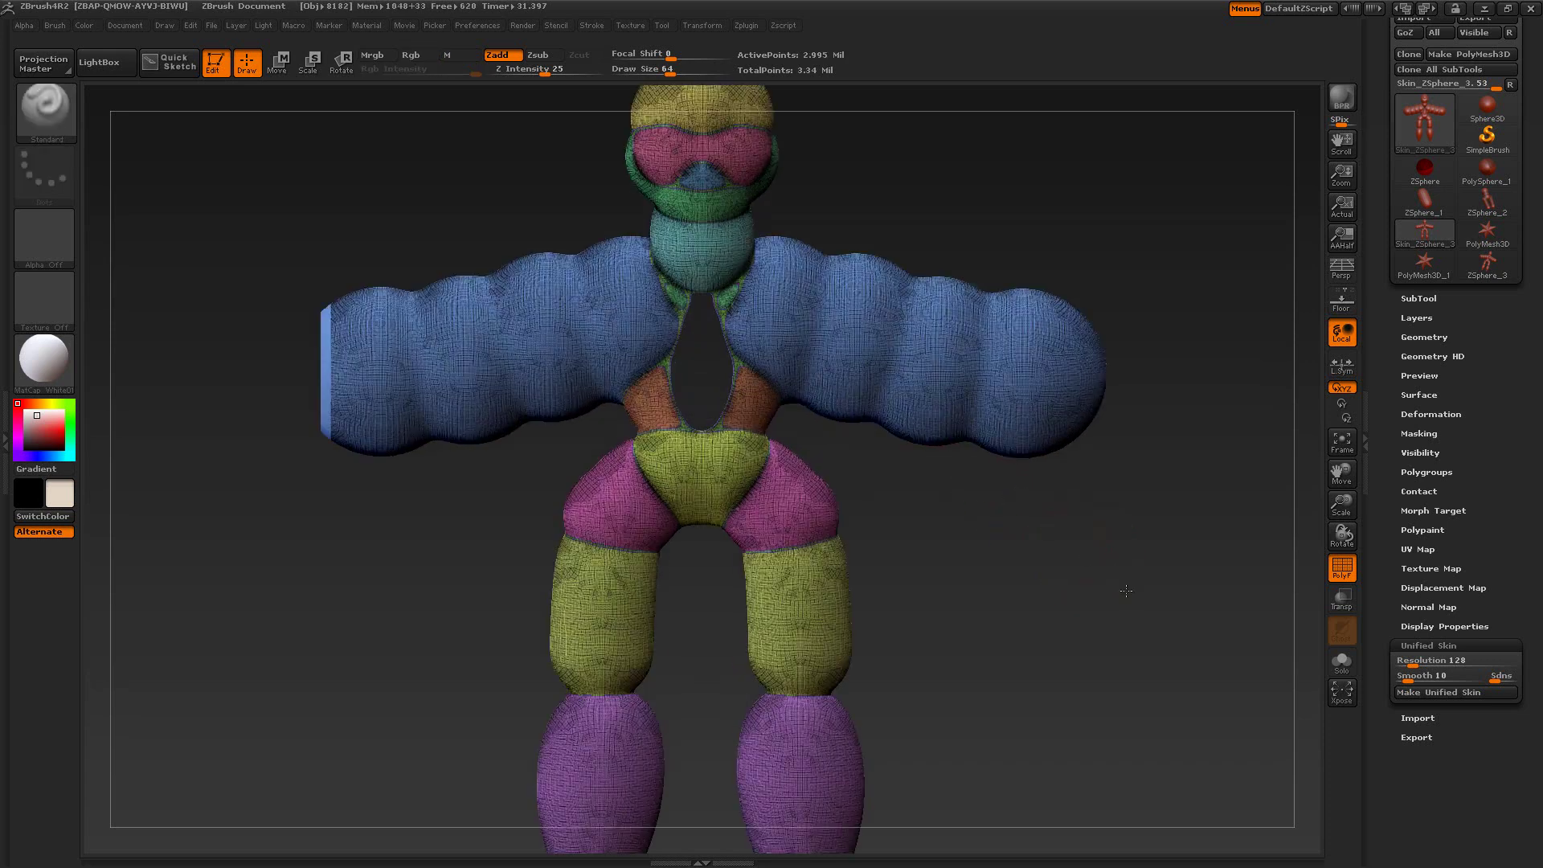
pyautogui.keyDown('alt'); pyautogui.moveTo(1031, 555); pyautogui.dragTo(988, 541); pyautogui.keyUp('alt')
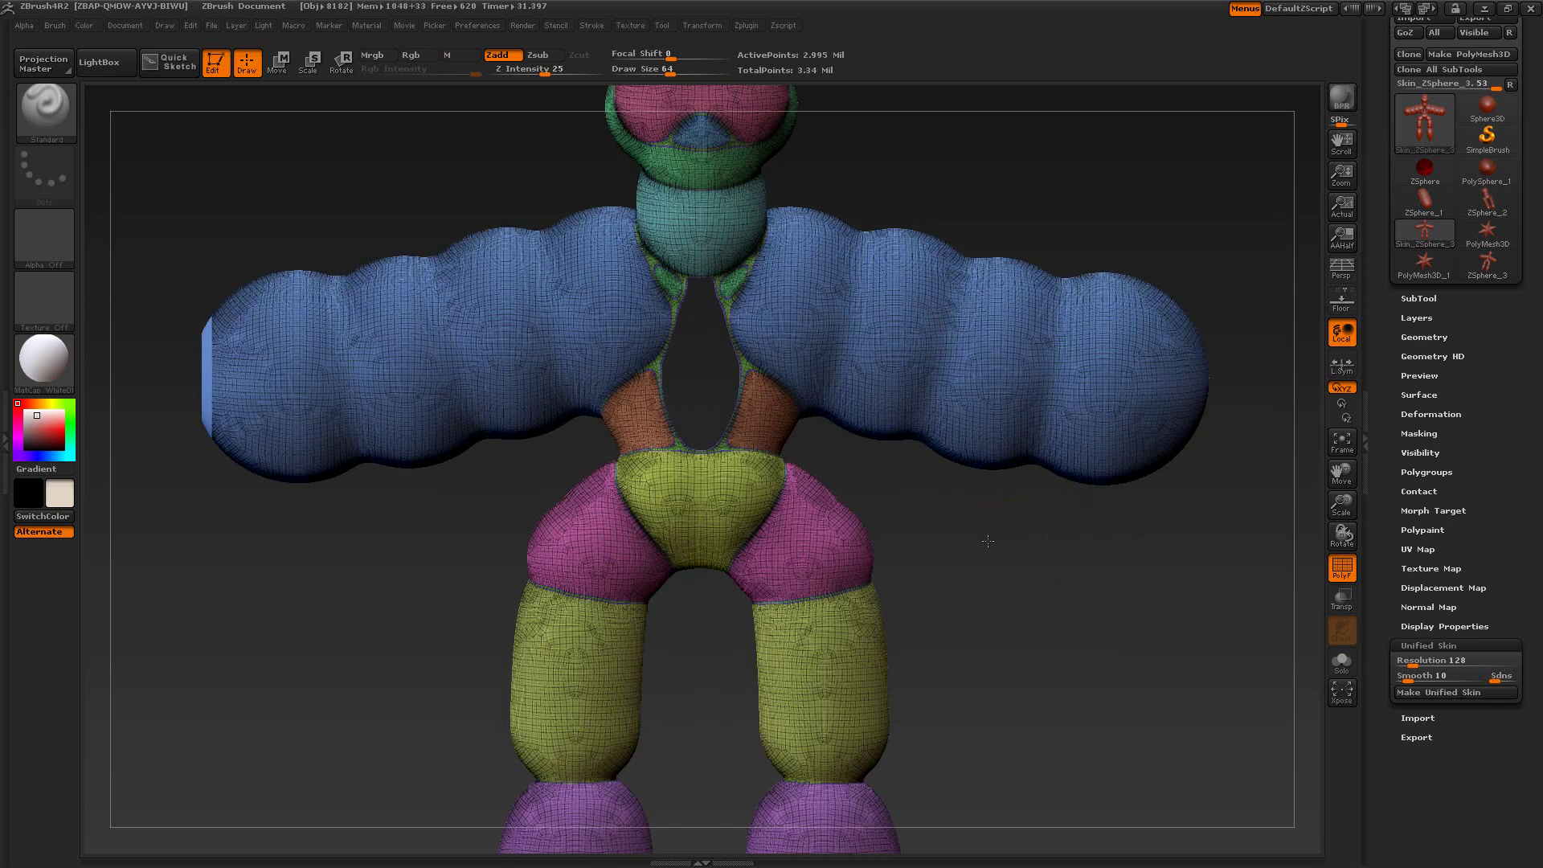
pyautogui.click(795, 400)
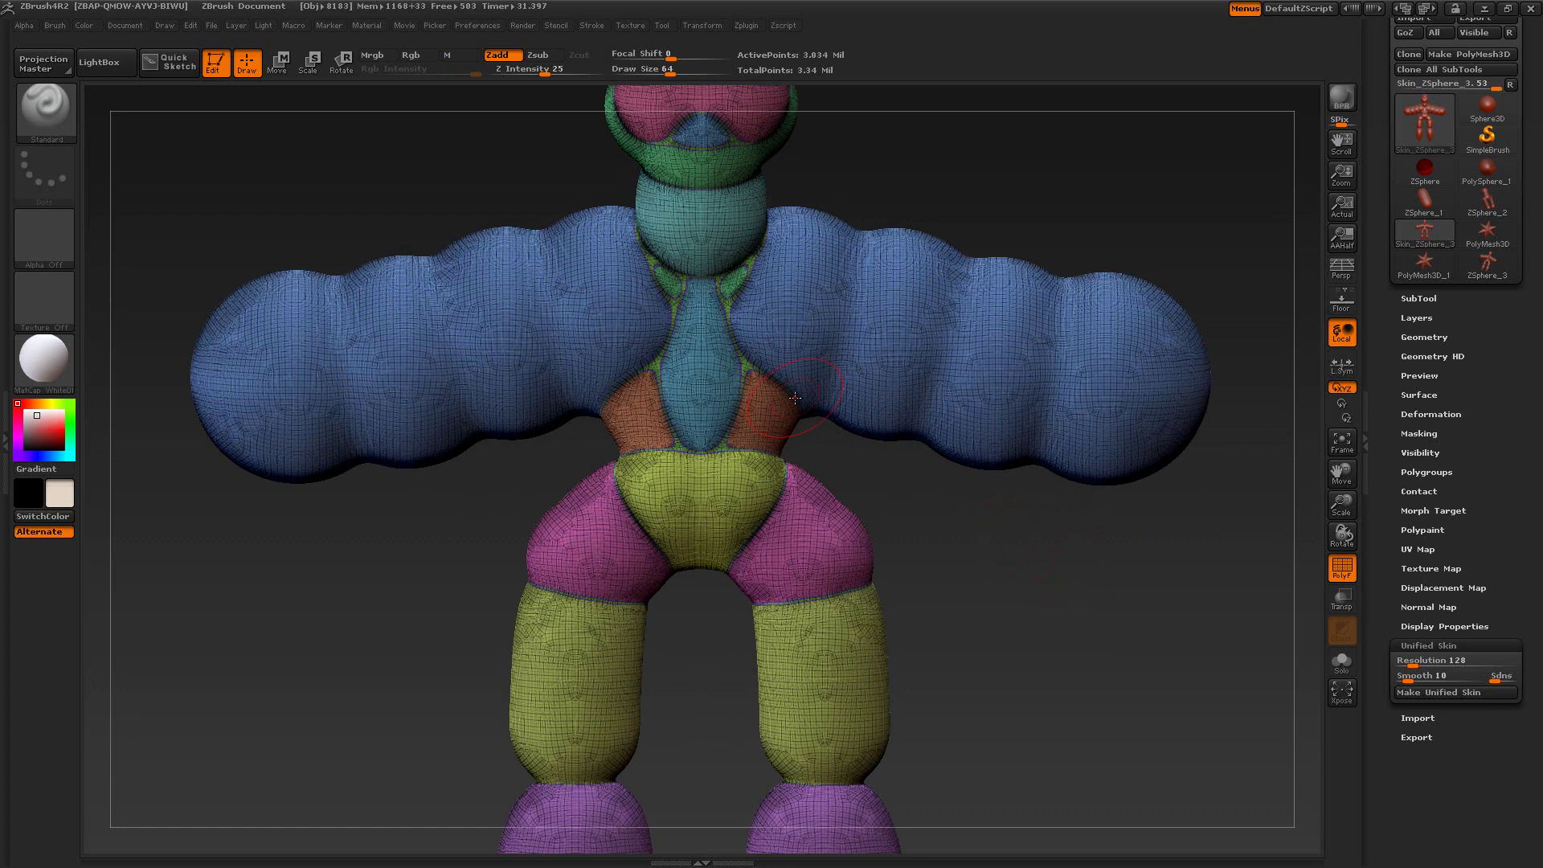
pyautogui.keyDown('ctrl'); pyautogui.keyDown('shift'); pyautogui.click(757, 373); pyautogui.keyUp('shift'); pyautogui.keyUp('ctrl')
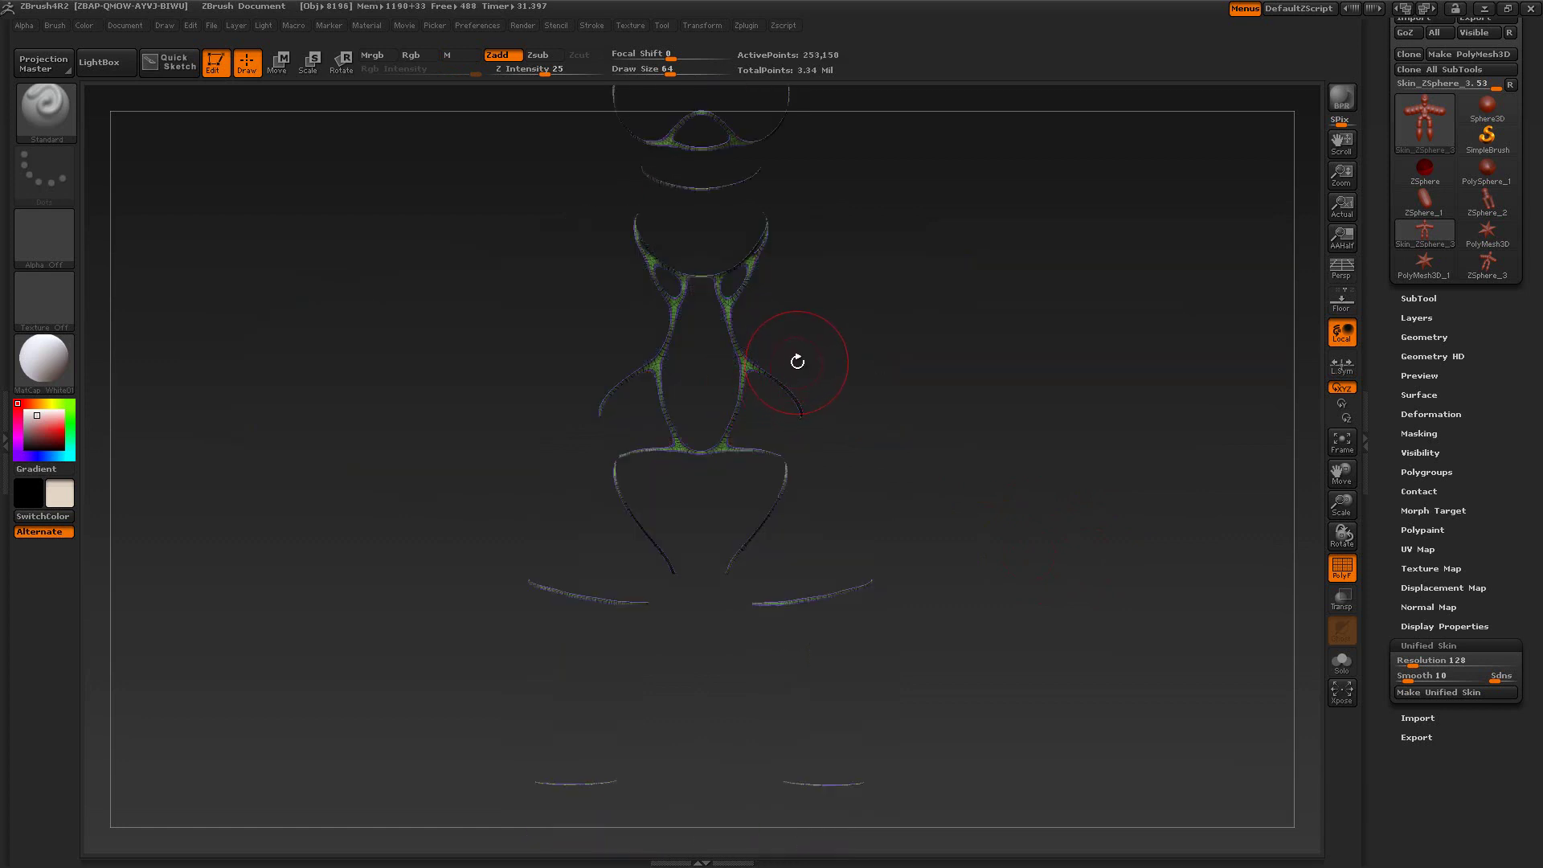
# Inflate the isolated border polygroup slightly with the Inflate deformation so it stands out from the skin surface.
pyautogui.moveTo(1030, 413); pyautogui.dragTo(1150, 469)
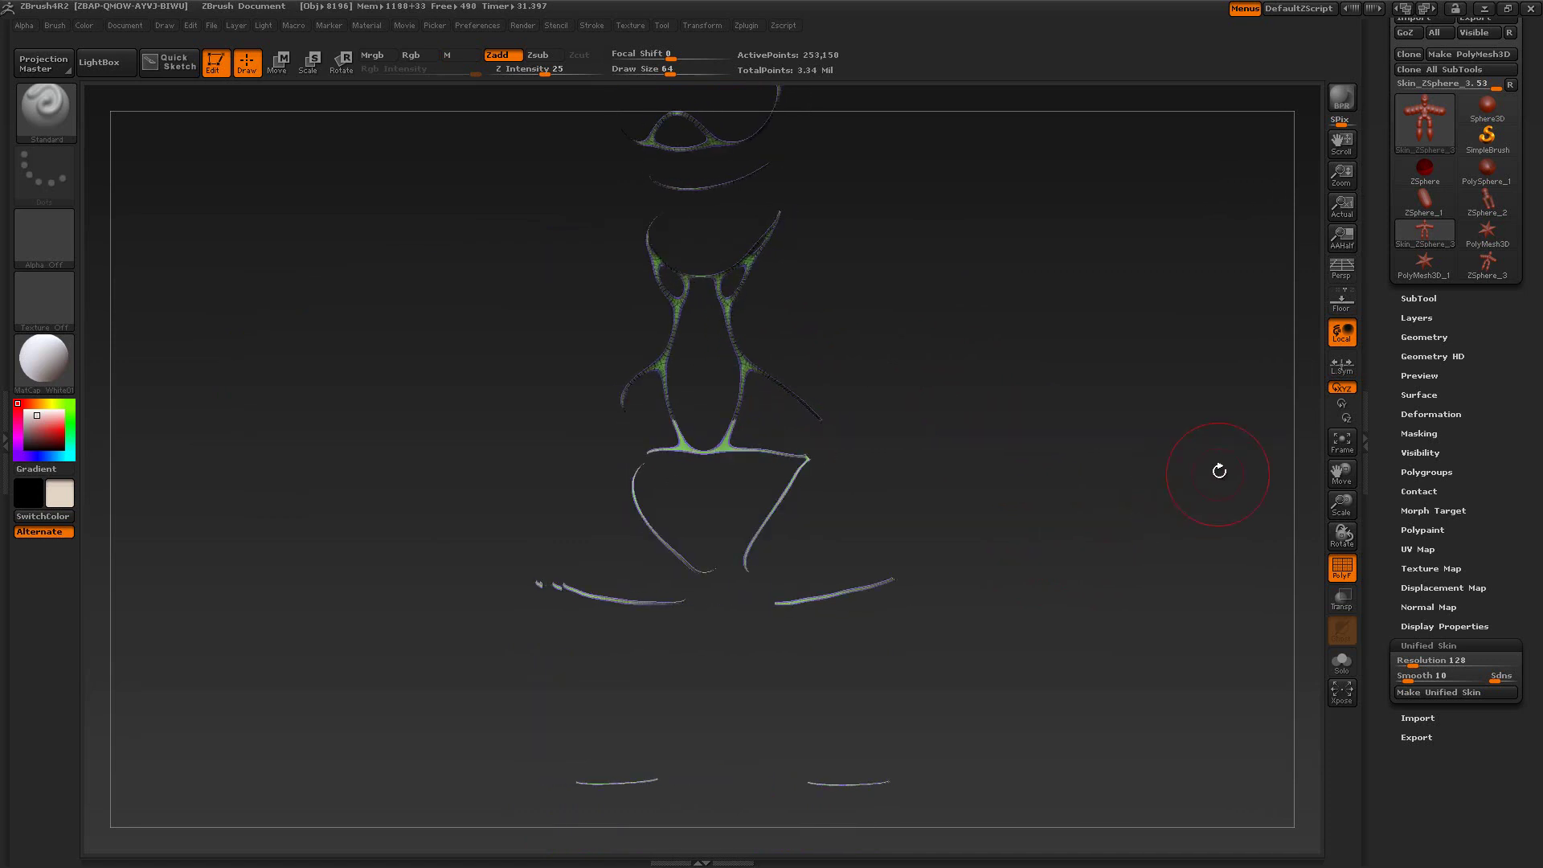
pyautogui.click(1423, 413)
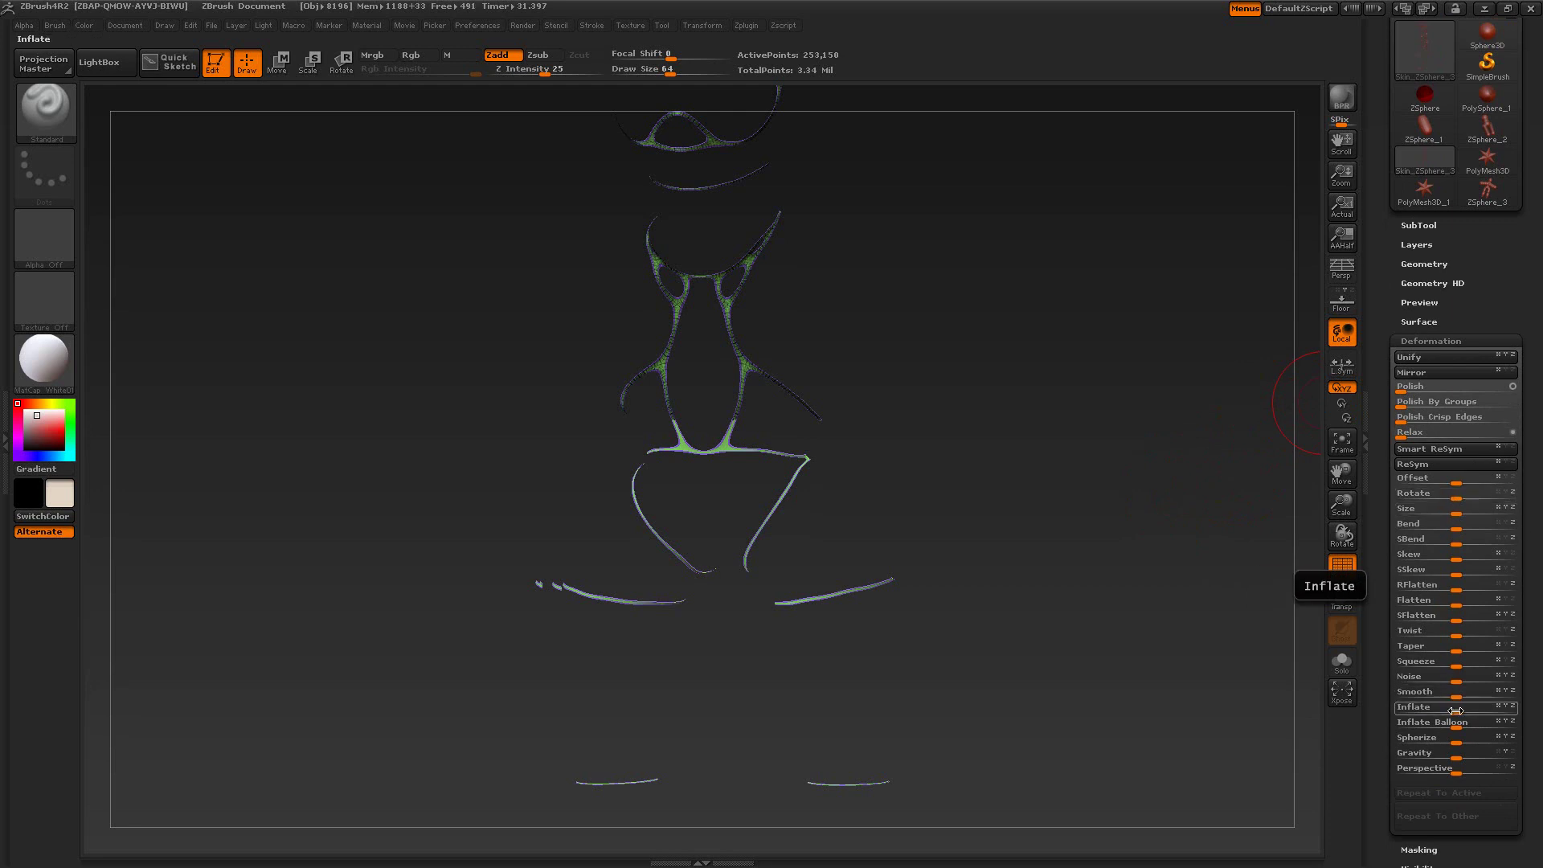
pyautogui.moveTo(1467, 711); pyautogui.dragTo(1470, 710)
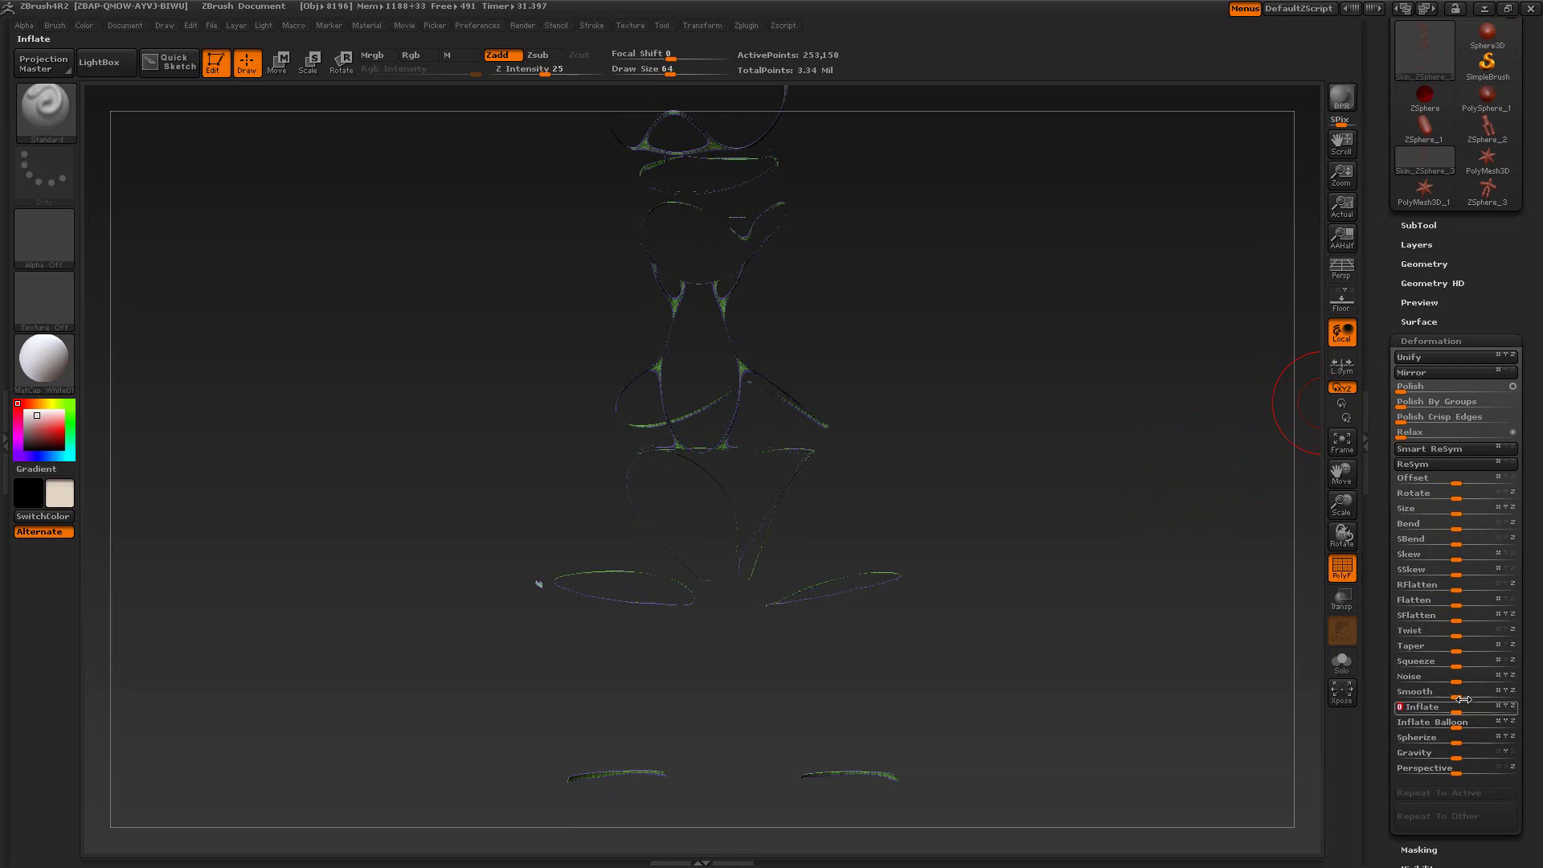
pyautogui.click(1422, 339)
pyautogui.click(1422, 339)
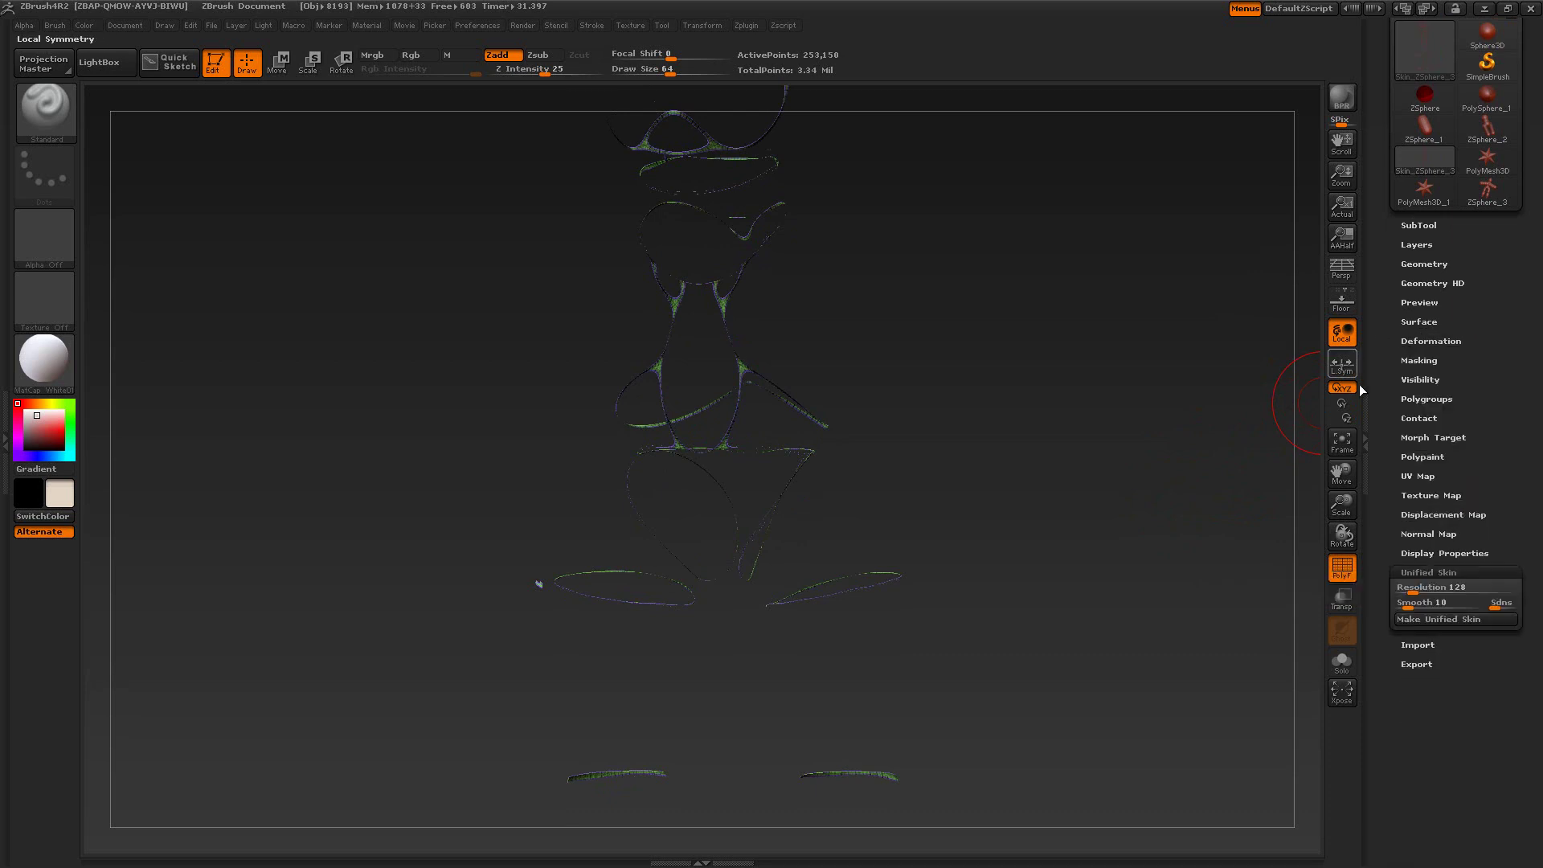
# Show the whole framed skin mesh again without polyframe and lower its subdivision level.
pyautogui.click(1342, 568)
pyautogui.hotkey('ctrl', 'shift')
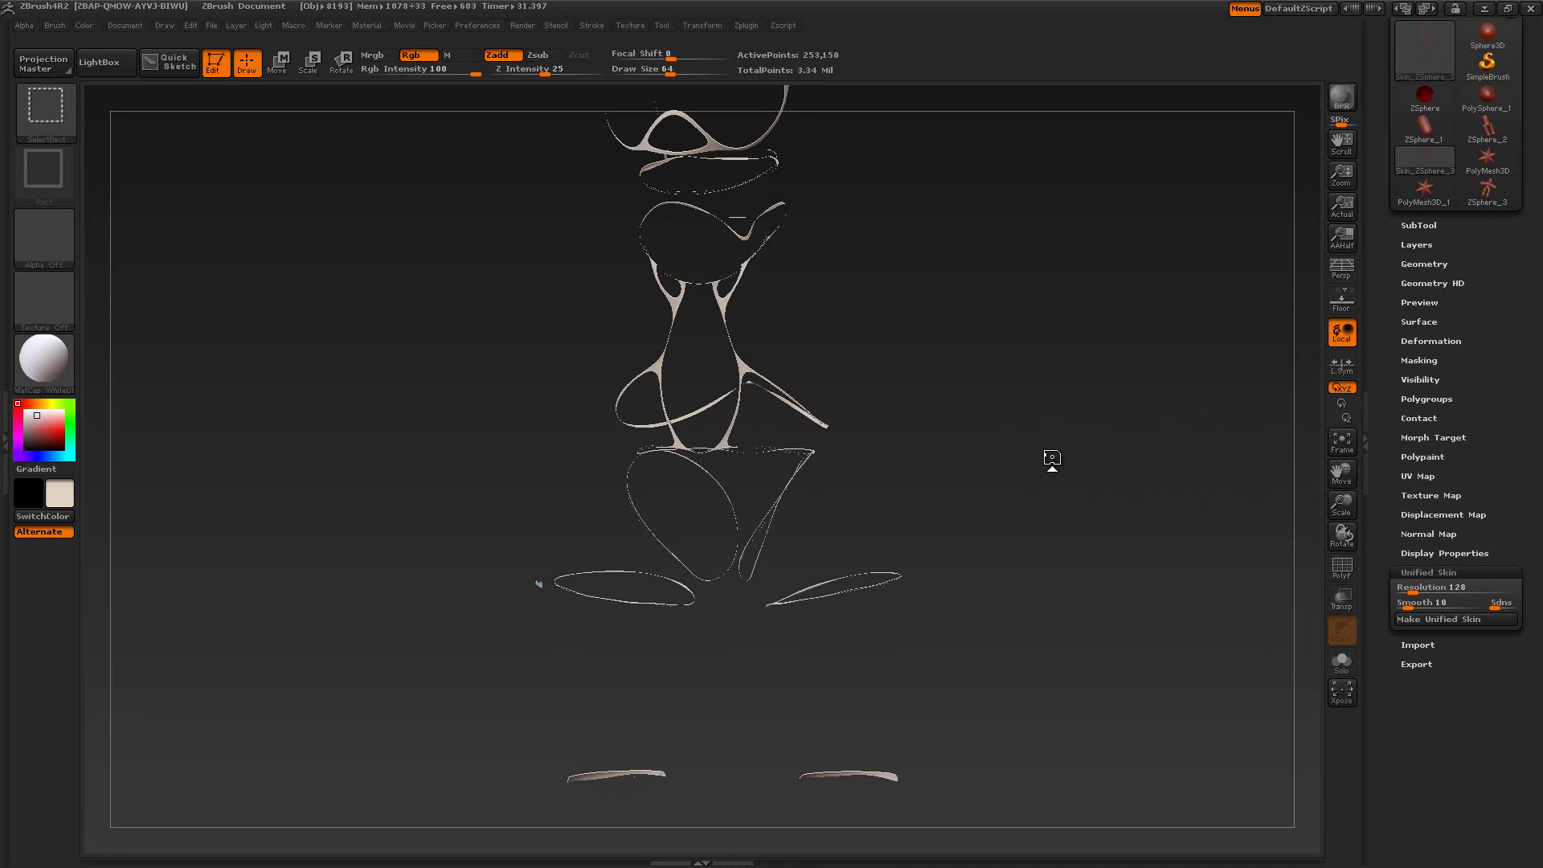
pyautogui.keyDown('ctrl'); pyautogui.keyDown('shift'); pyautogui.click(1052, 457); pyautogui.keyUp('shift'); pyautogui.keyUp('ctrl')
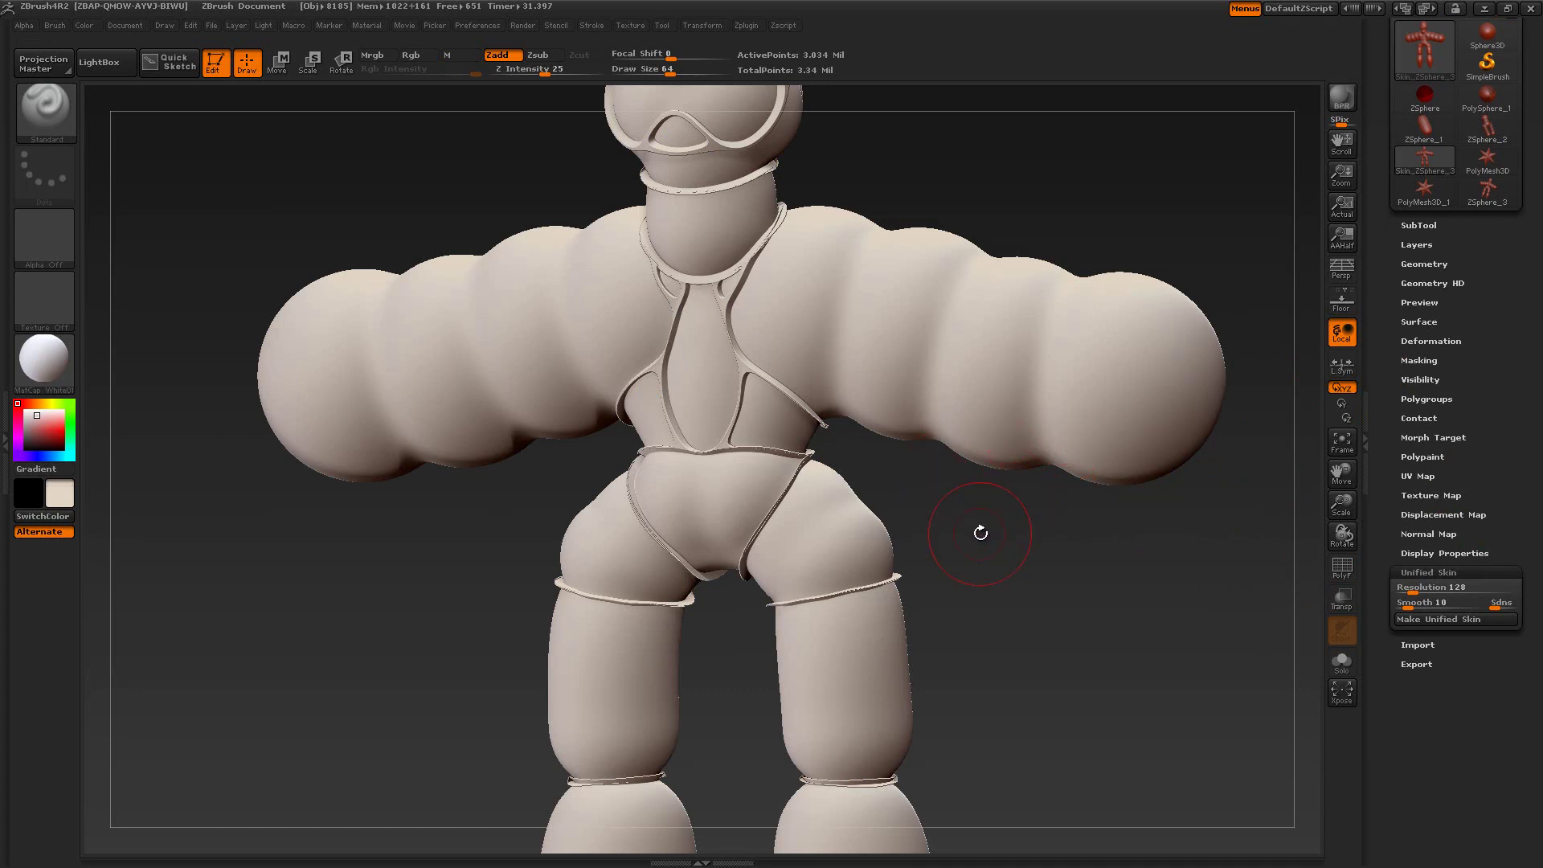
pyautogui.press('f')
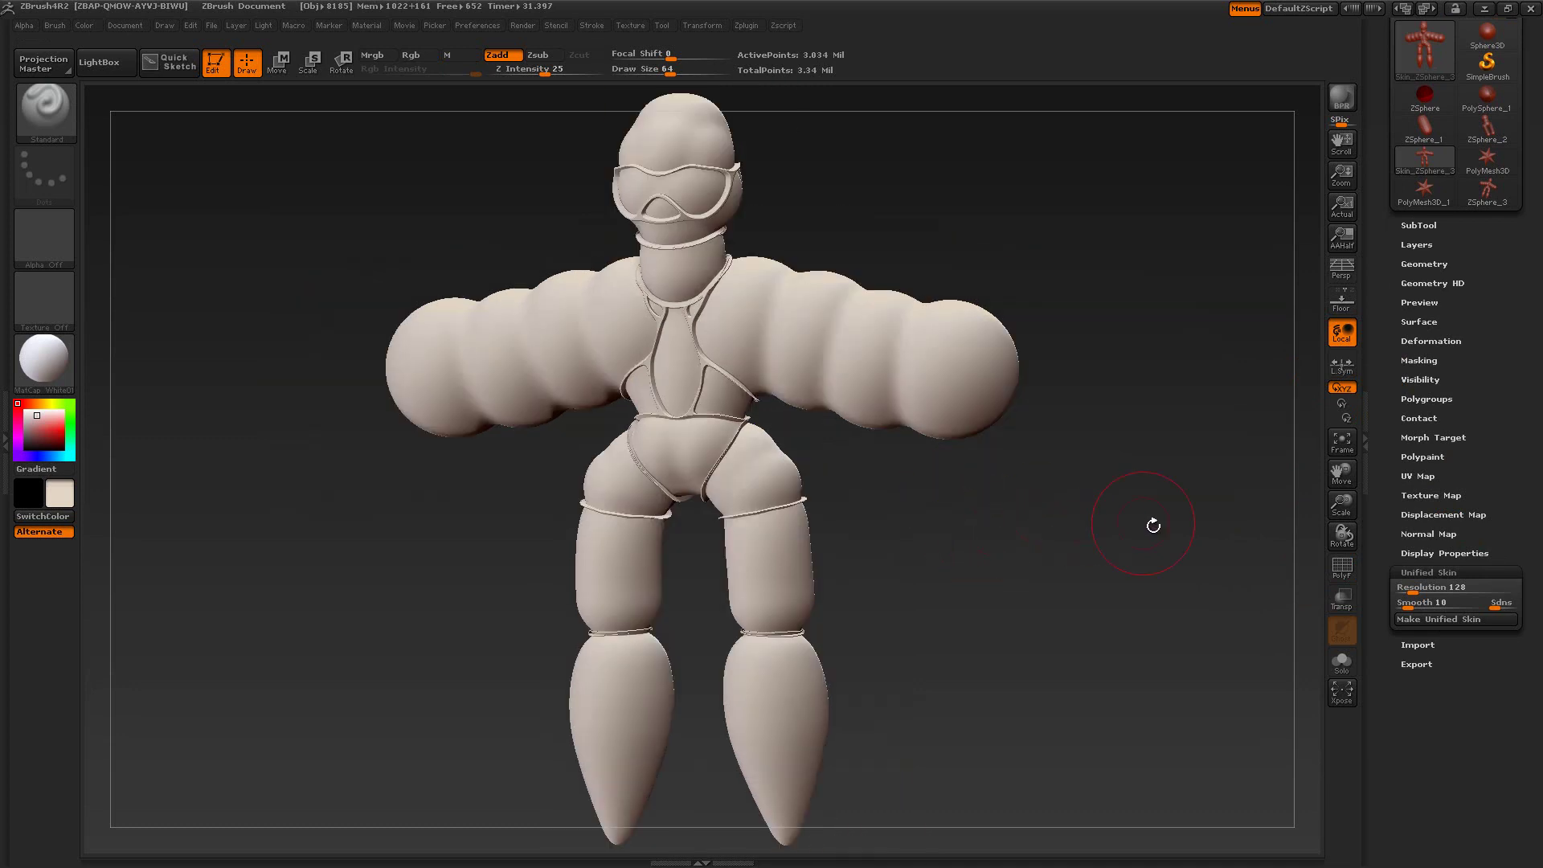
pyautogui.click(1413, 266)
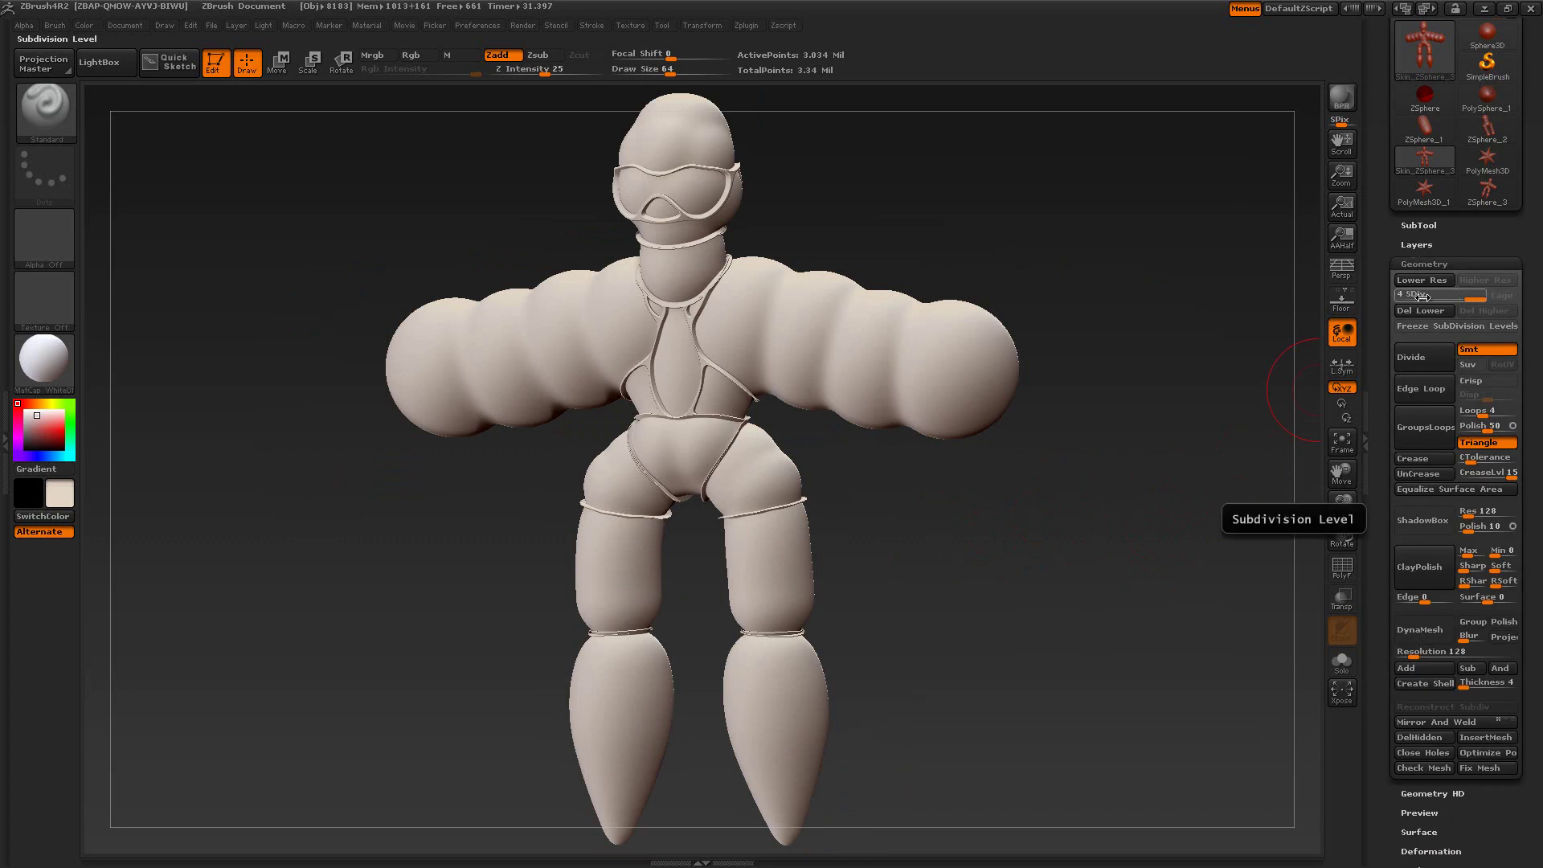
pyautogui.moveTo(1475, 298); pyautogui.dragTo(1421, 297)
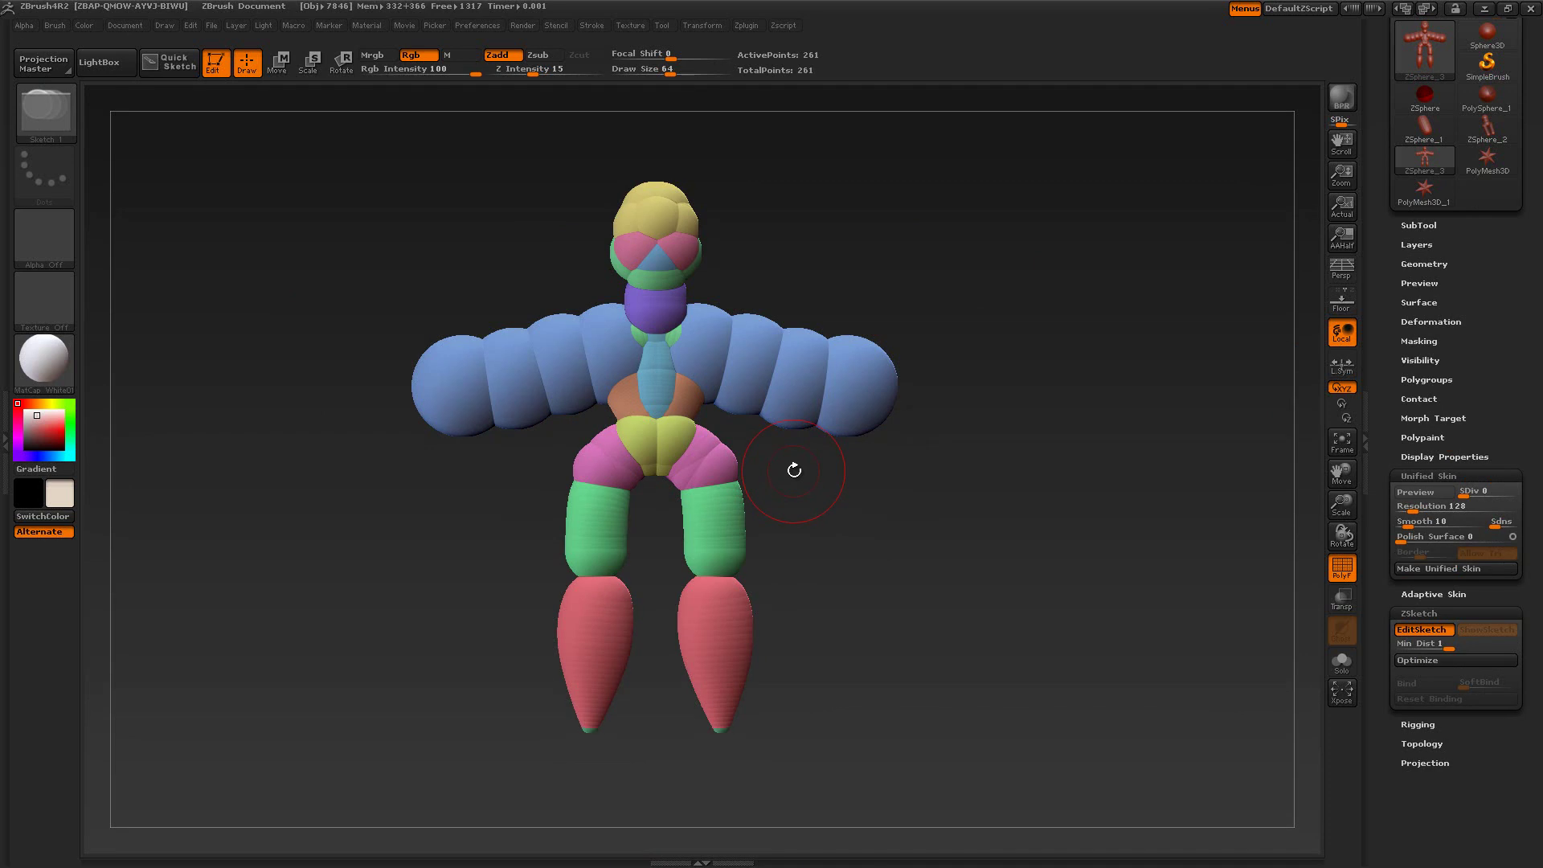
# Preview the unified skin of the sketched ZSphere figure and switch the preview back off.
pyautogui.click(1406, 493)
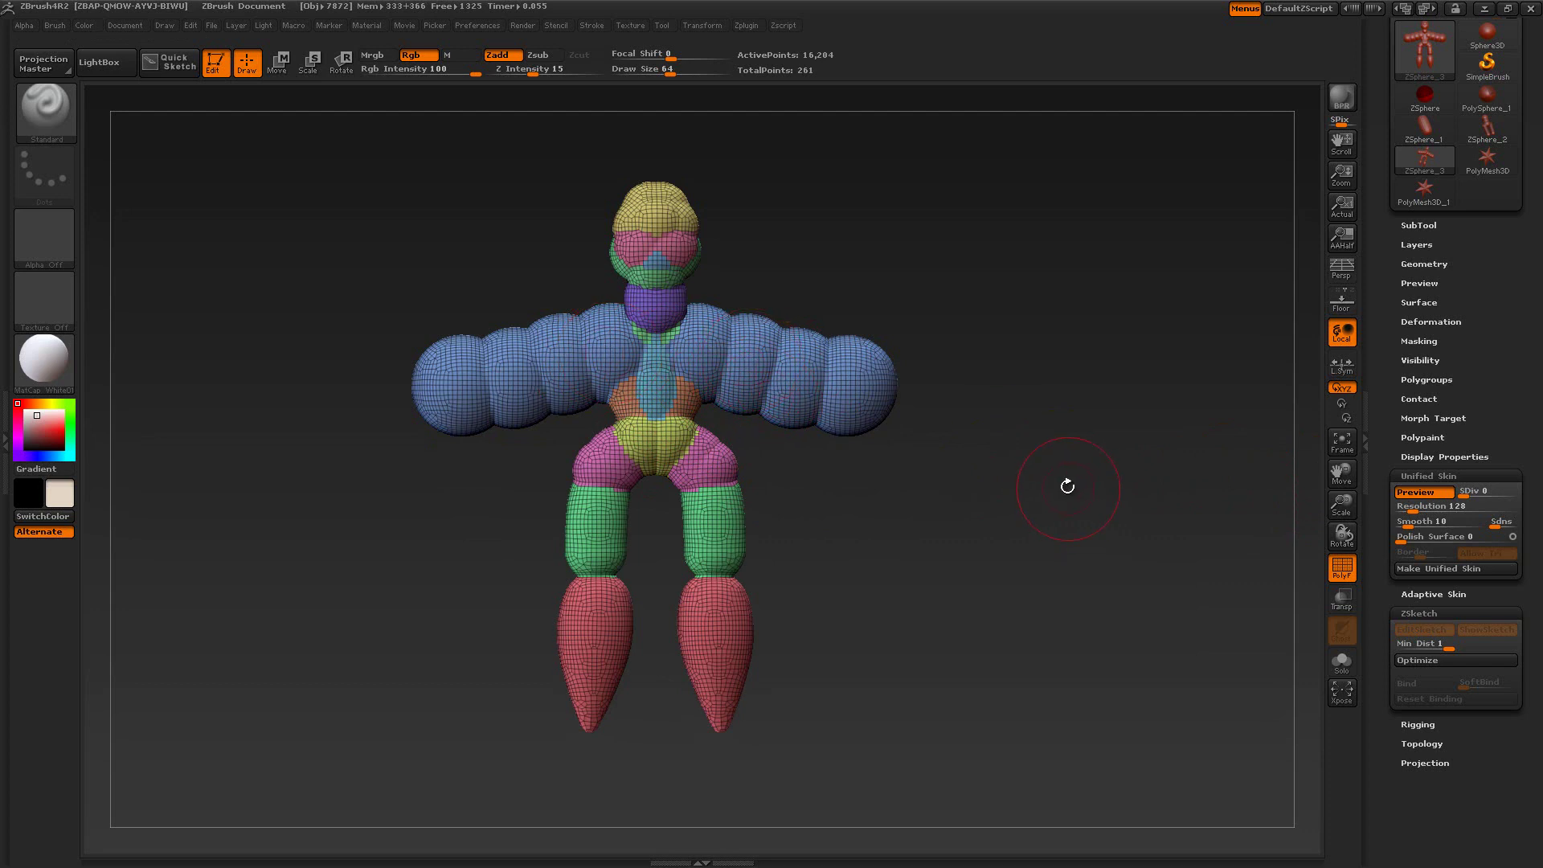
pyautogui.click(1429, 496)
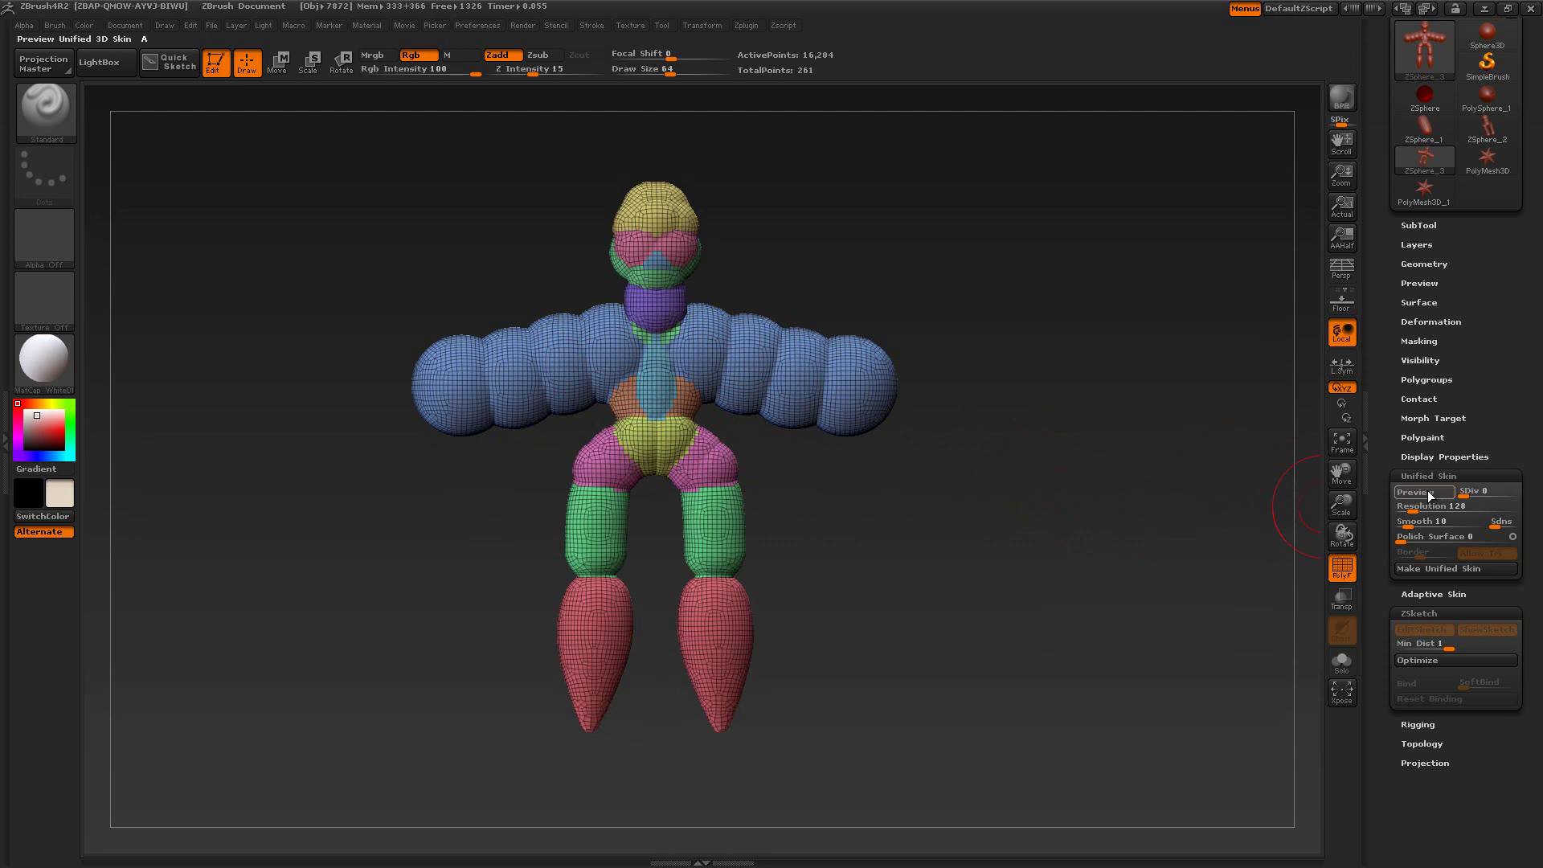
pyautogui.click(1423, 478)
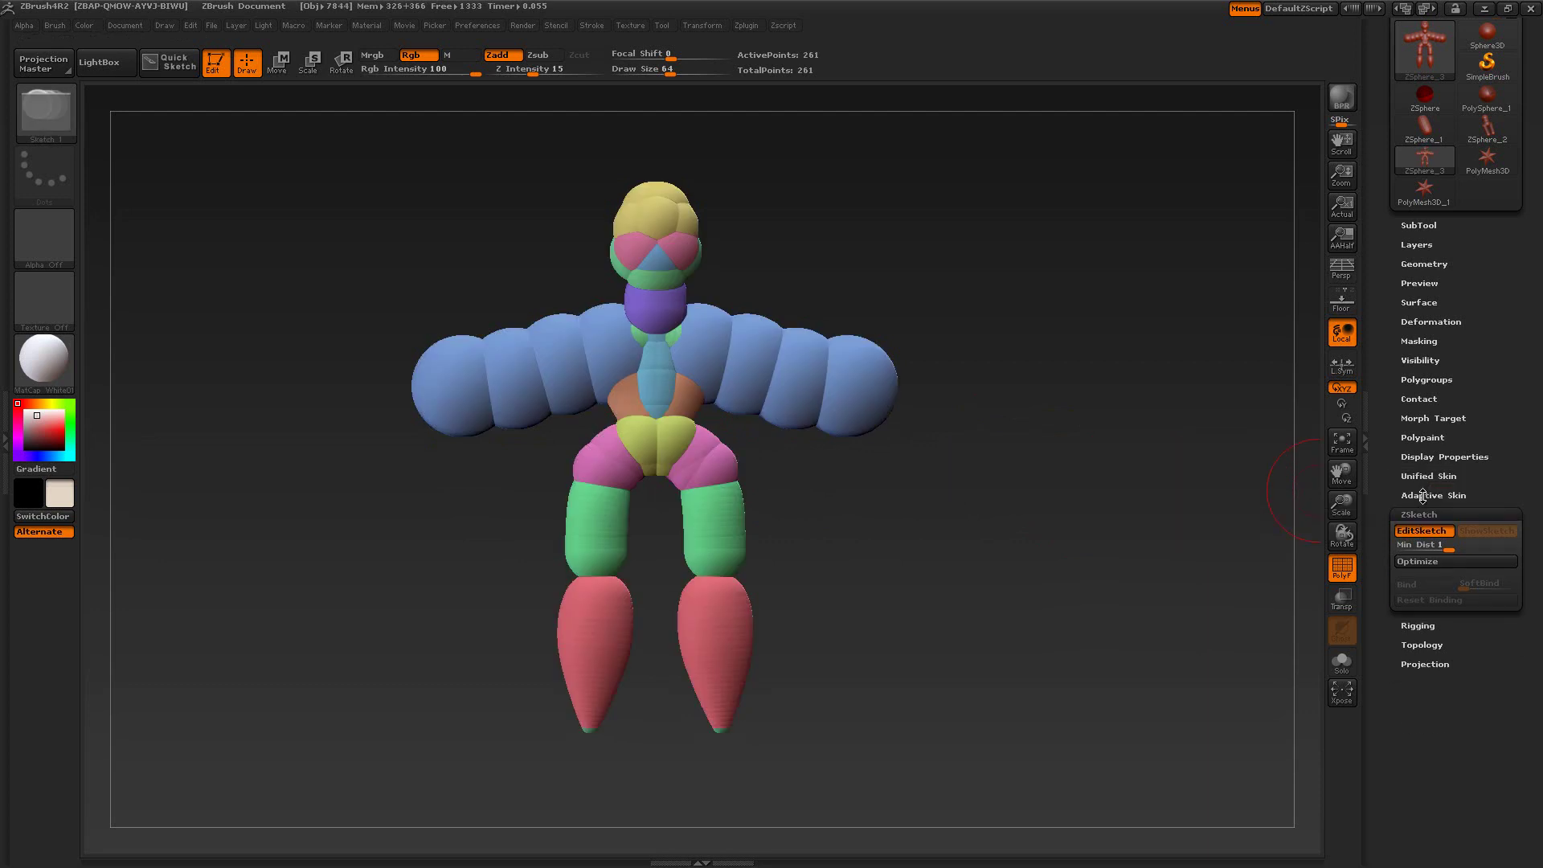
# Leave EditSketch mode to work on the underlying ZSphere armature, and toggle its adaptive skin preview on and off.
pyautogui.click(1424, 495)
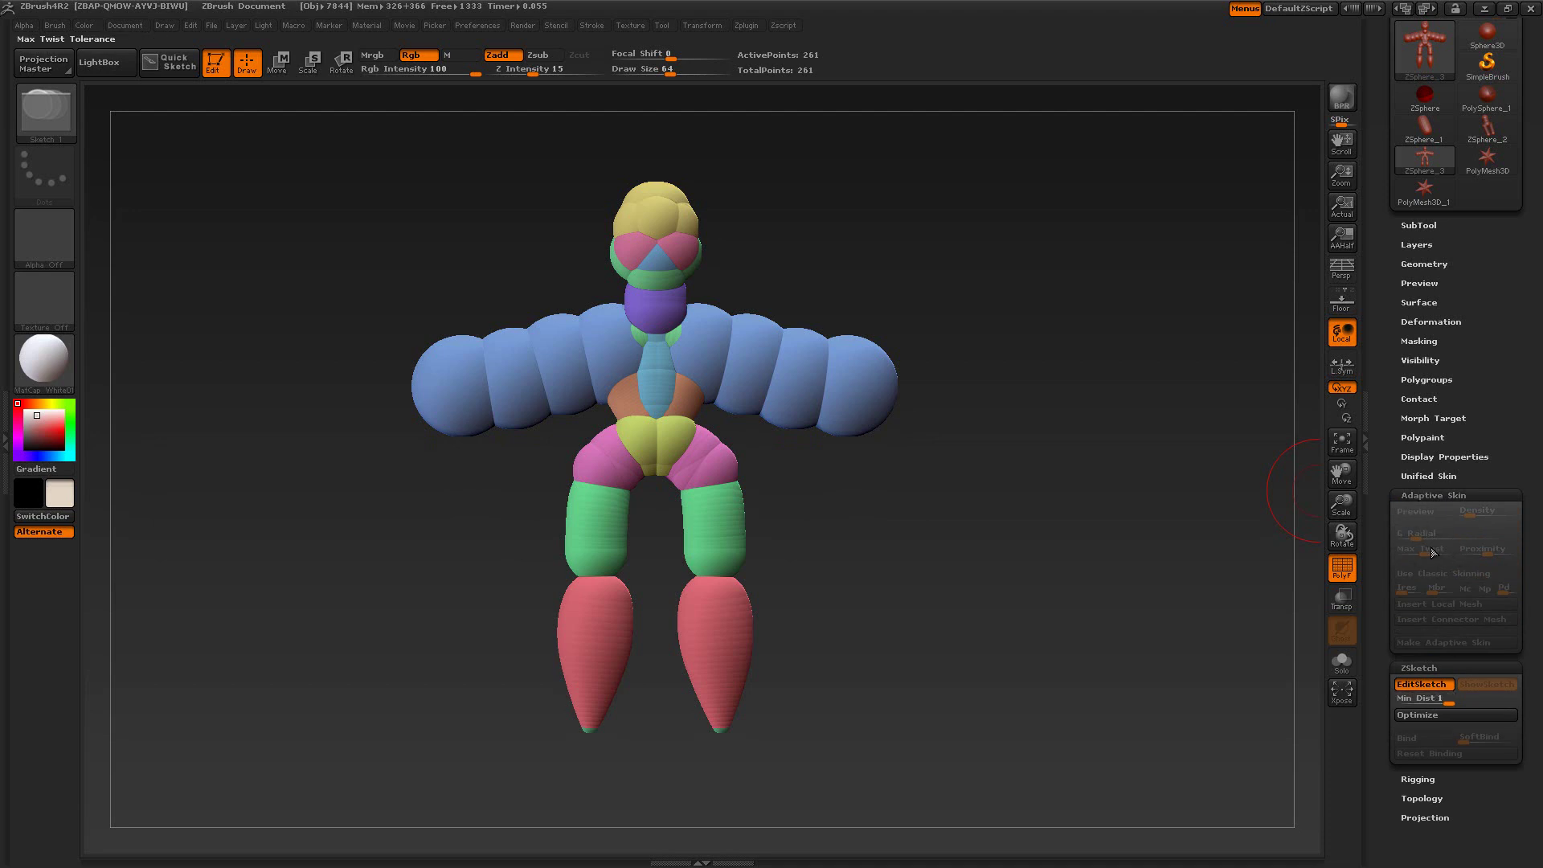
pyautogui.click(1418, 685)
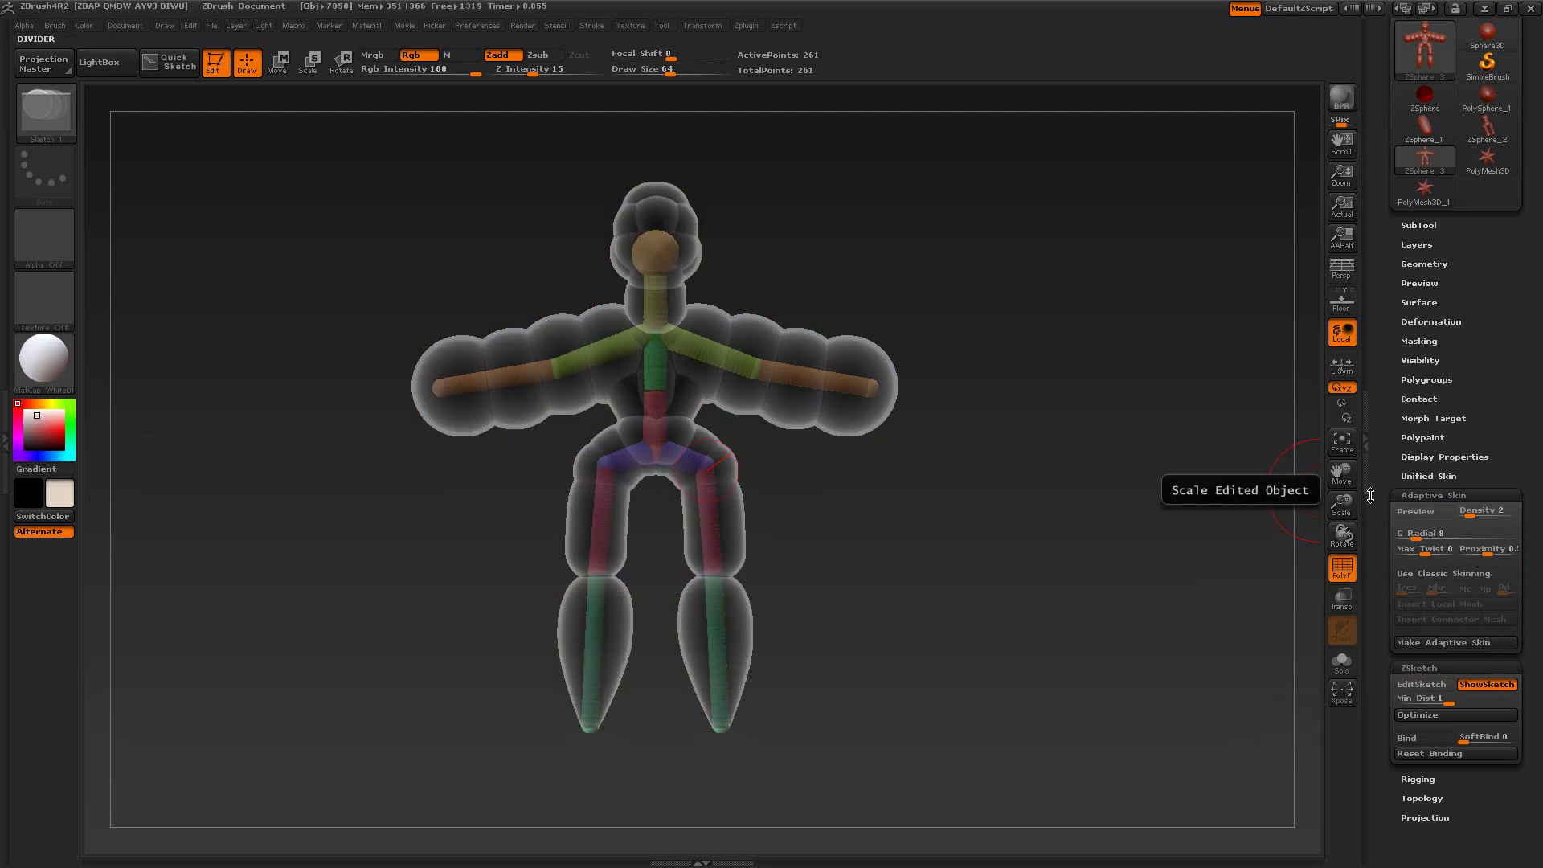
pyautogui.click(1427, 511)
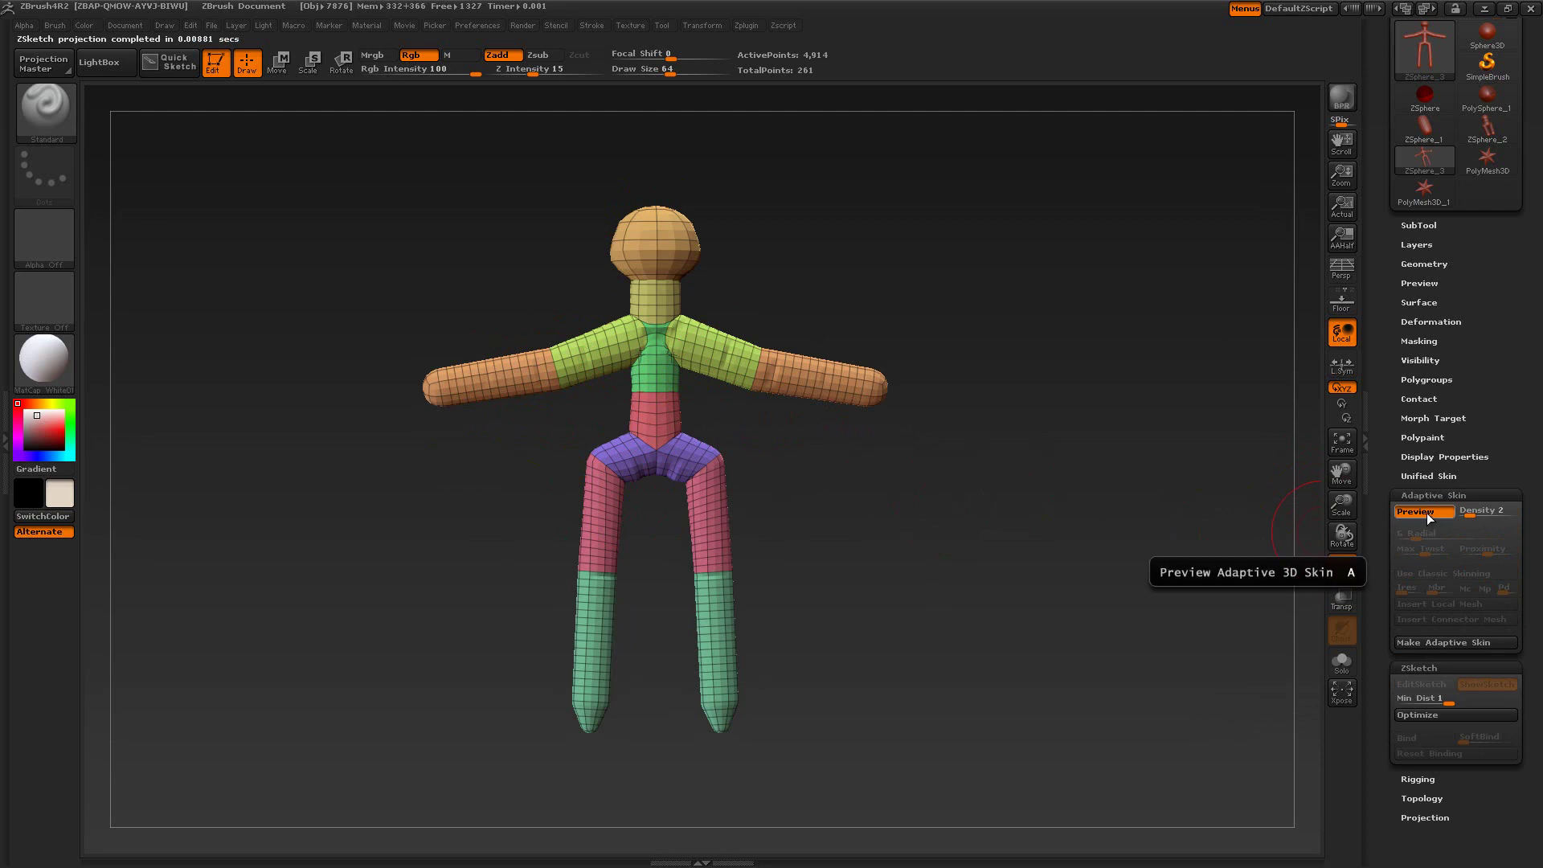
pyautogui.click(1422, 510)
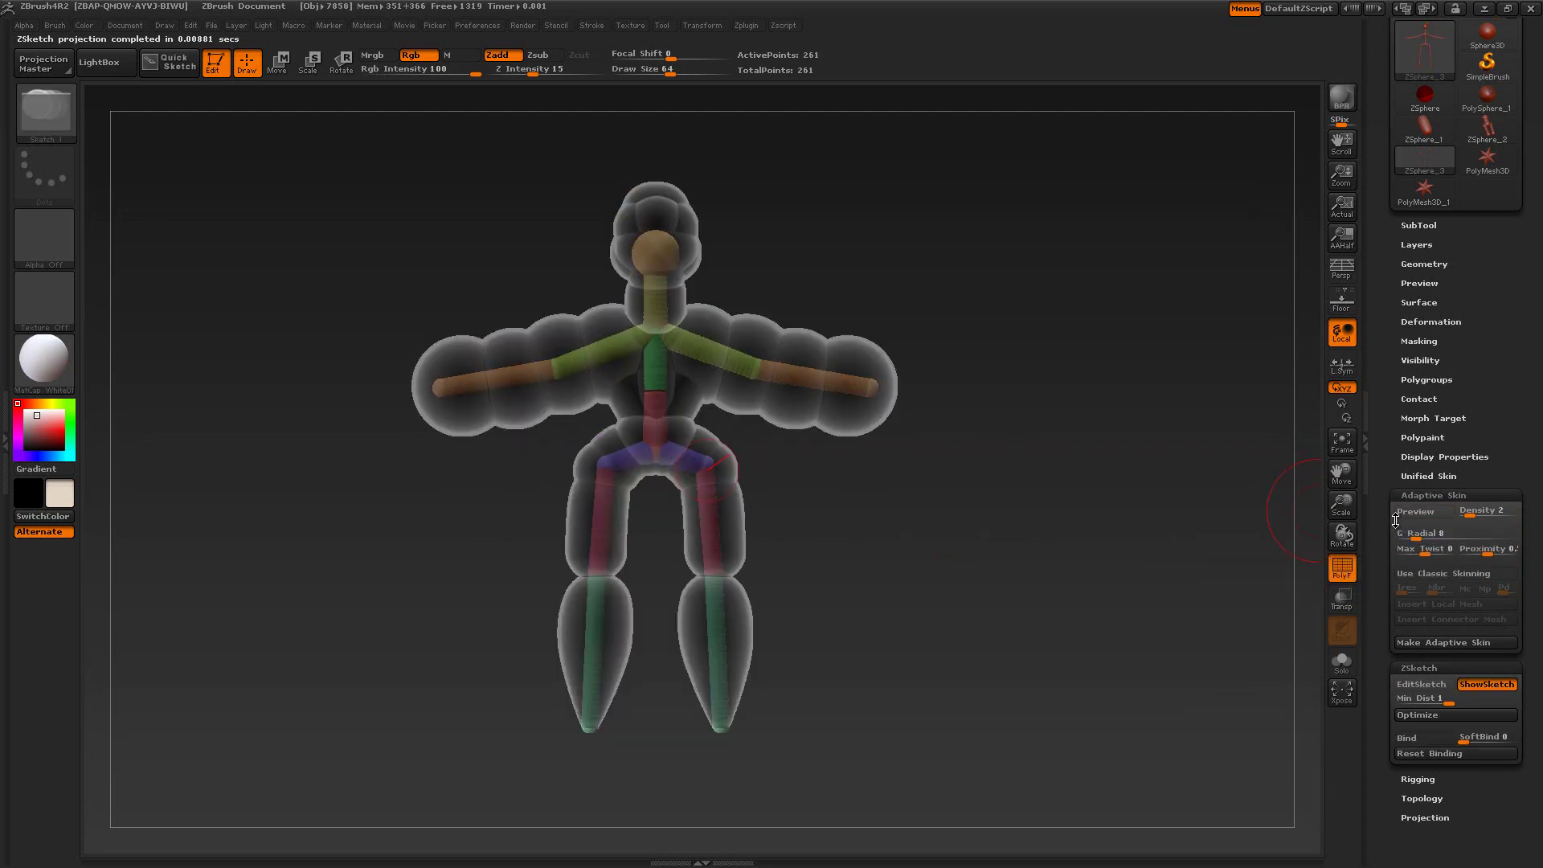
# Insert an extra ZSphere midway along each thigh and each lower leg of the armature, with polyframe display turned off.
pyautogui.moveTo(1383, 514); pyautogui.dragTo(1382, 417)
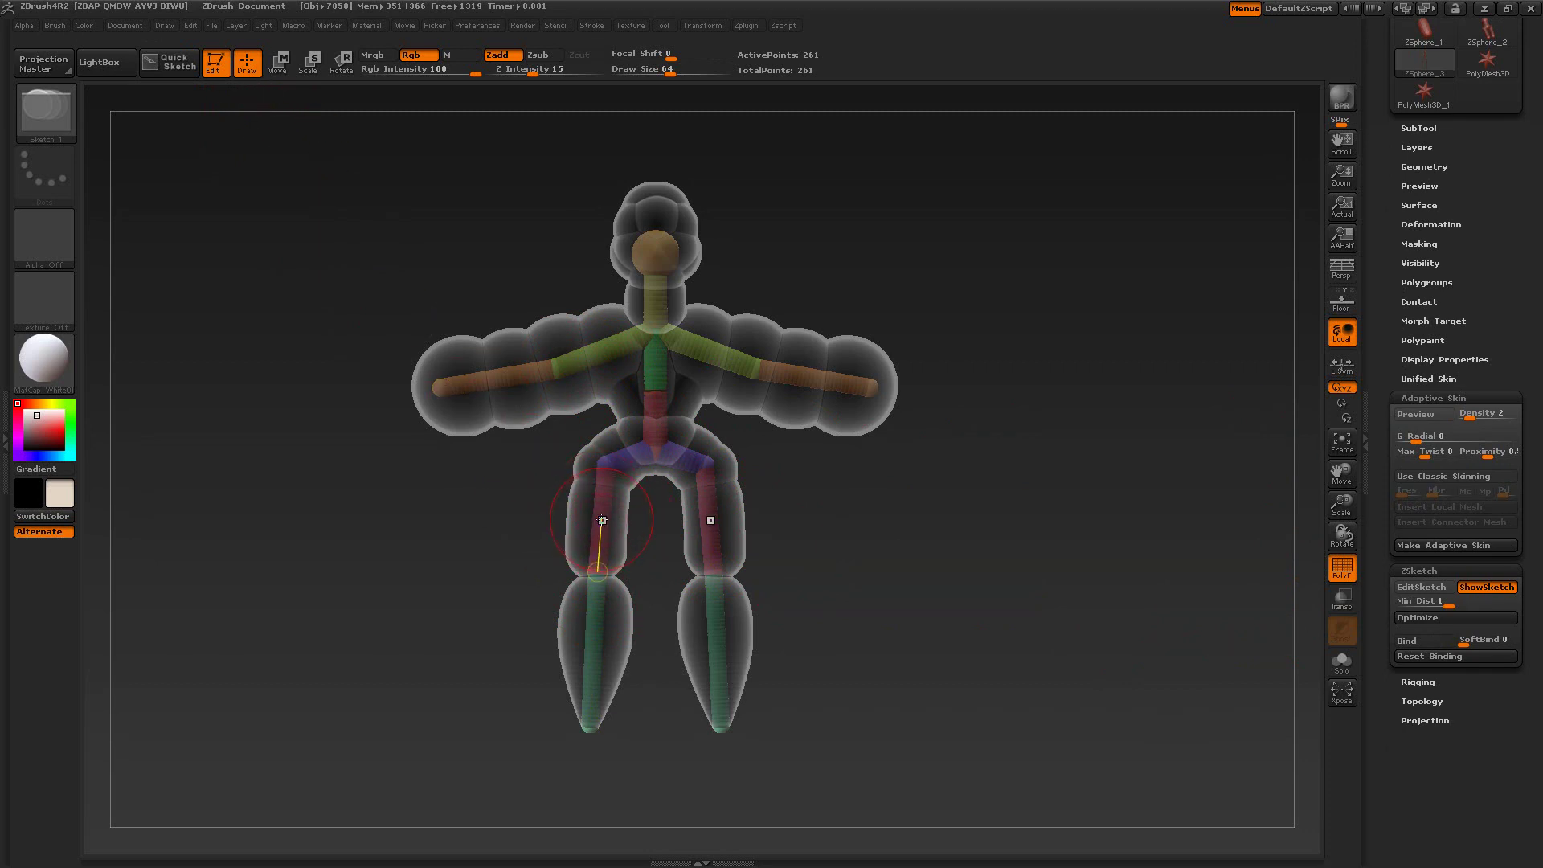
pyautogui.click(600, 520)
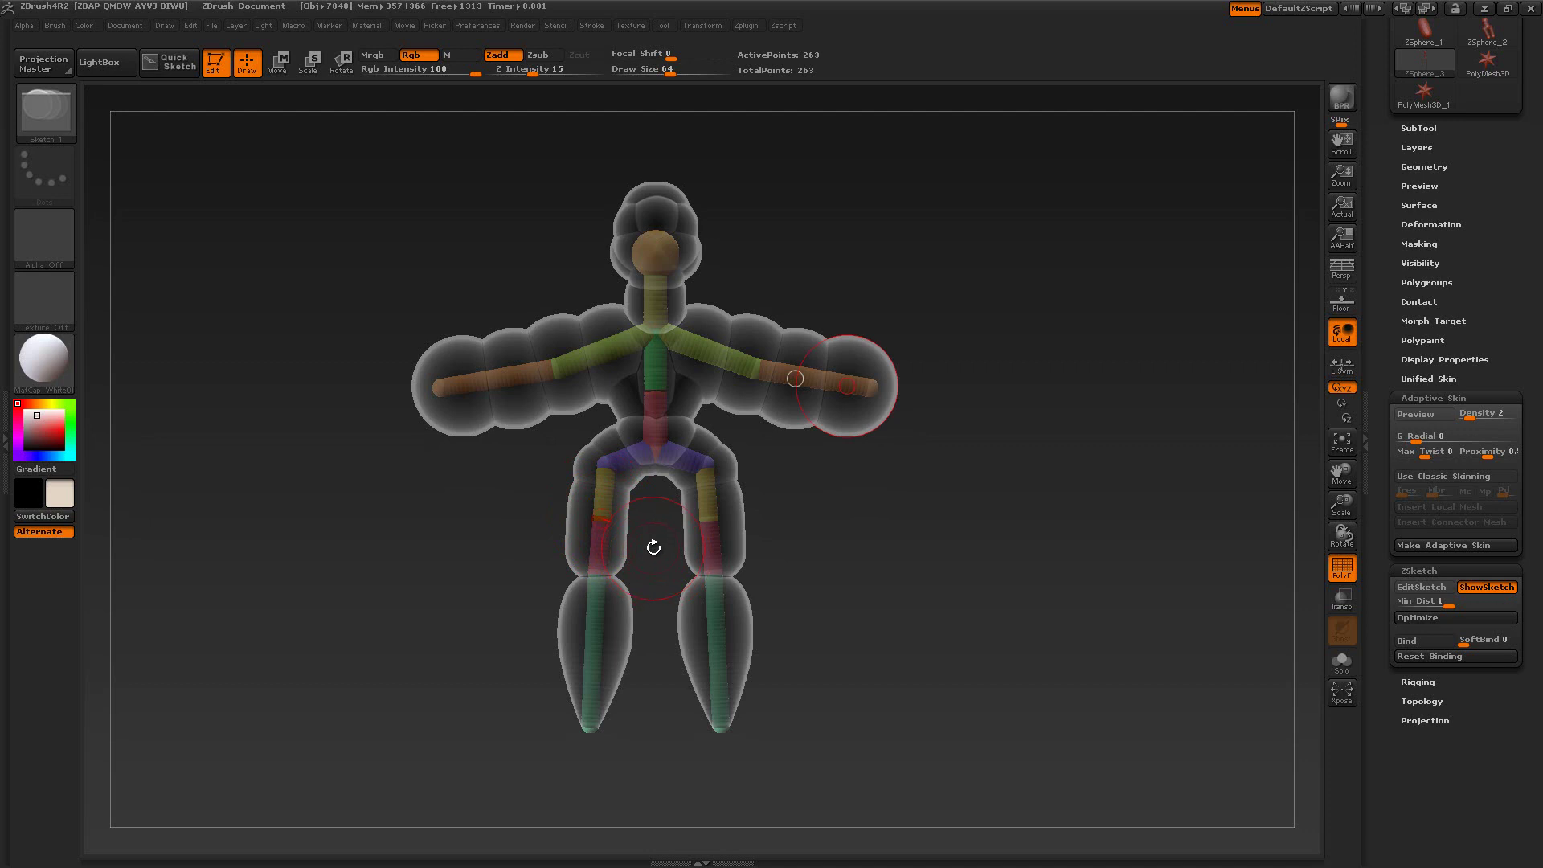
pyautogui.click(1341, 567)
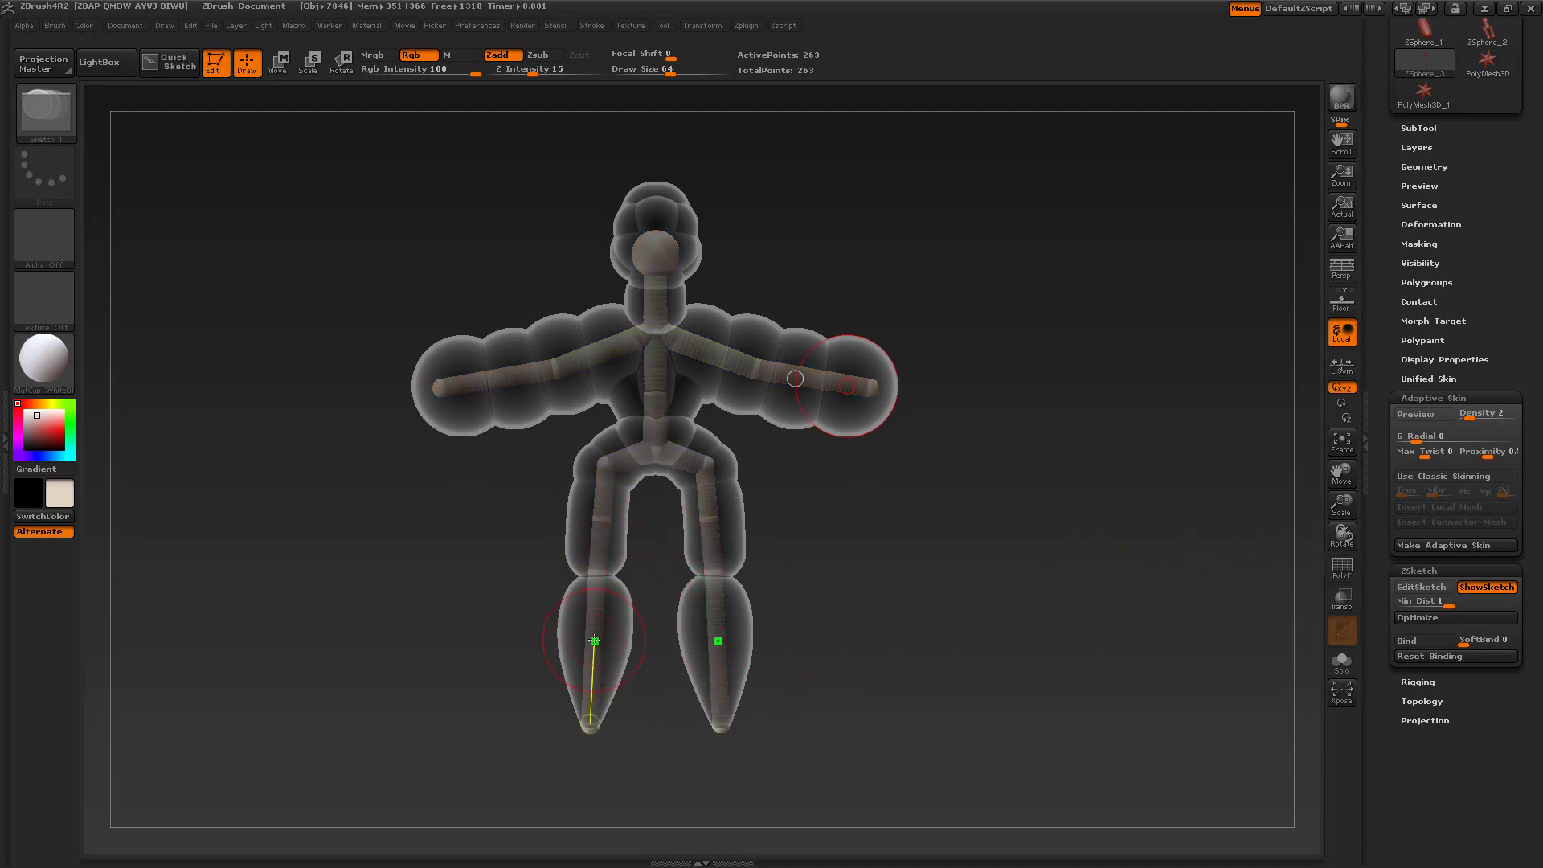
pyautogui.click(590, 633)
# Enlarge the new lower-leg ZSpheres and reposition the foot ends so the armature fills the sketched lower legs.
pyautogui.click(309, 62)
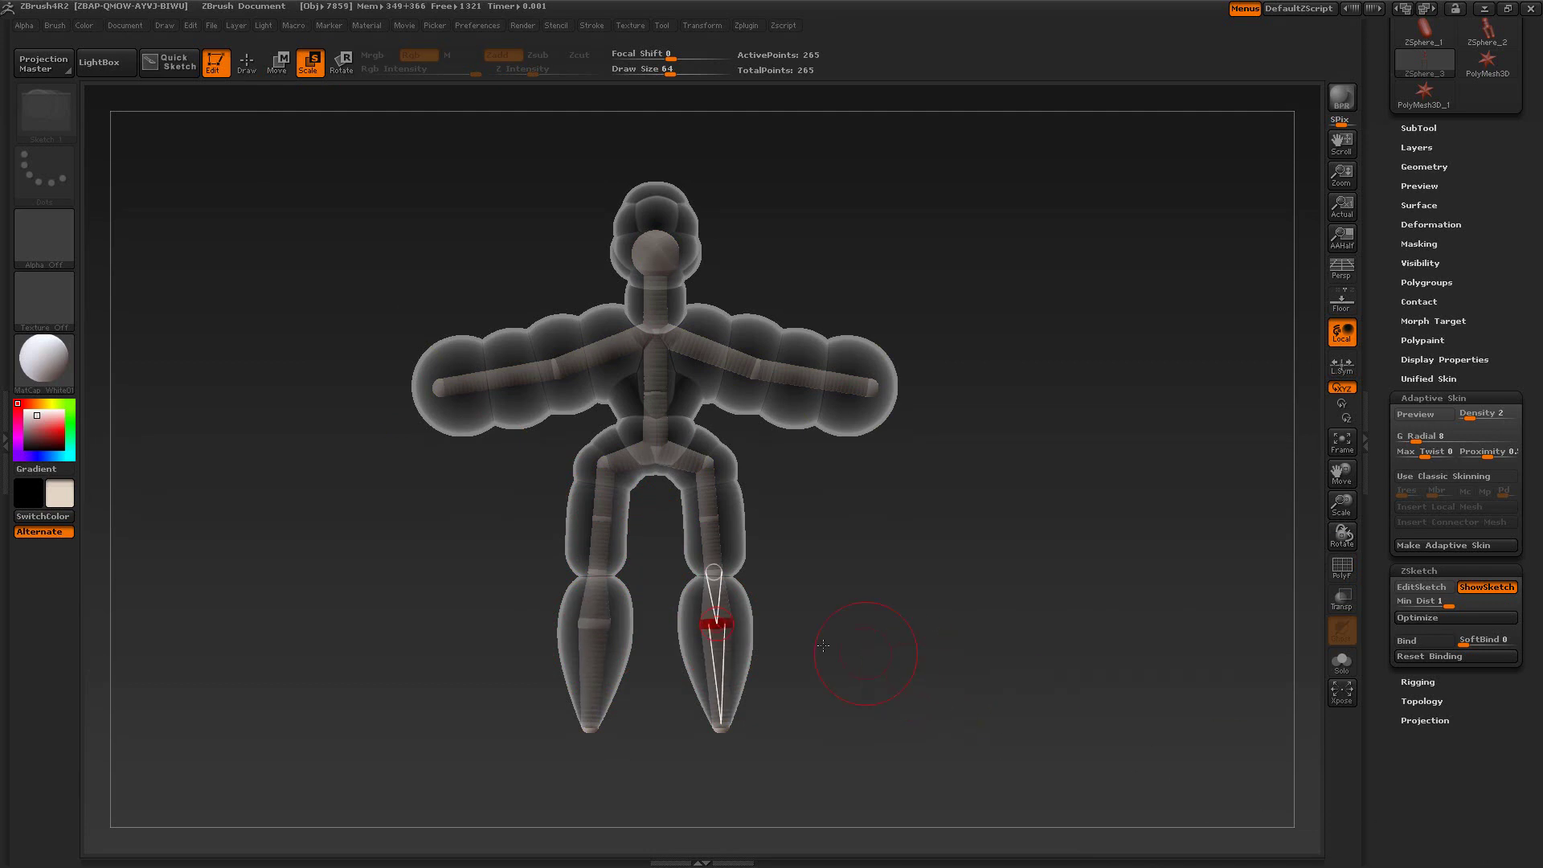
pyautogui.moveTo(721, 728); pyautogui.dragTo(721, 752)
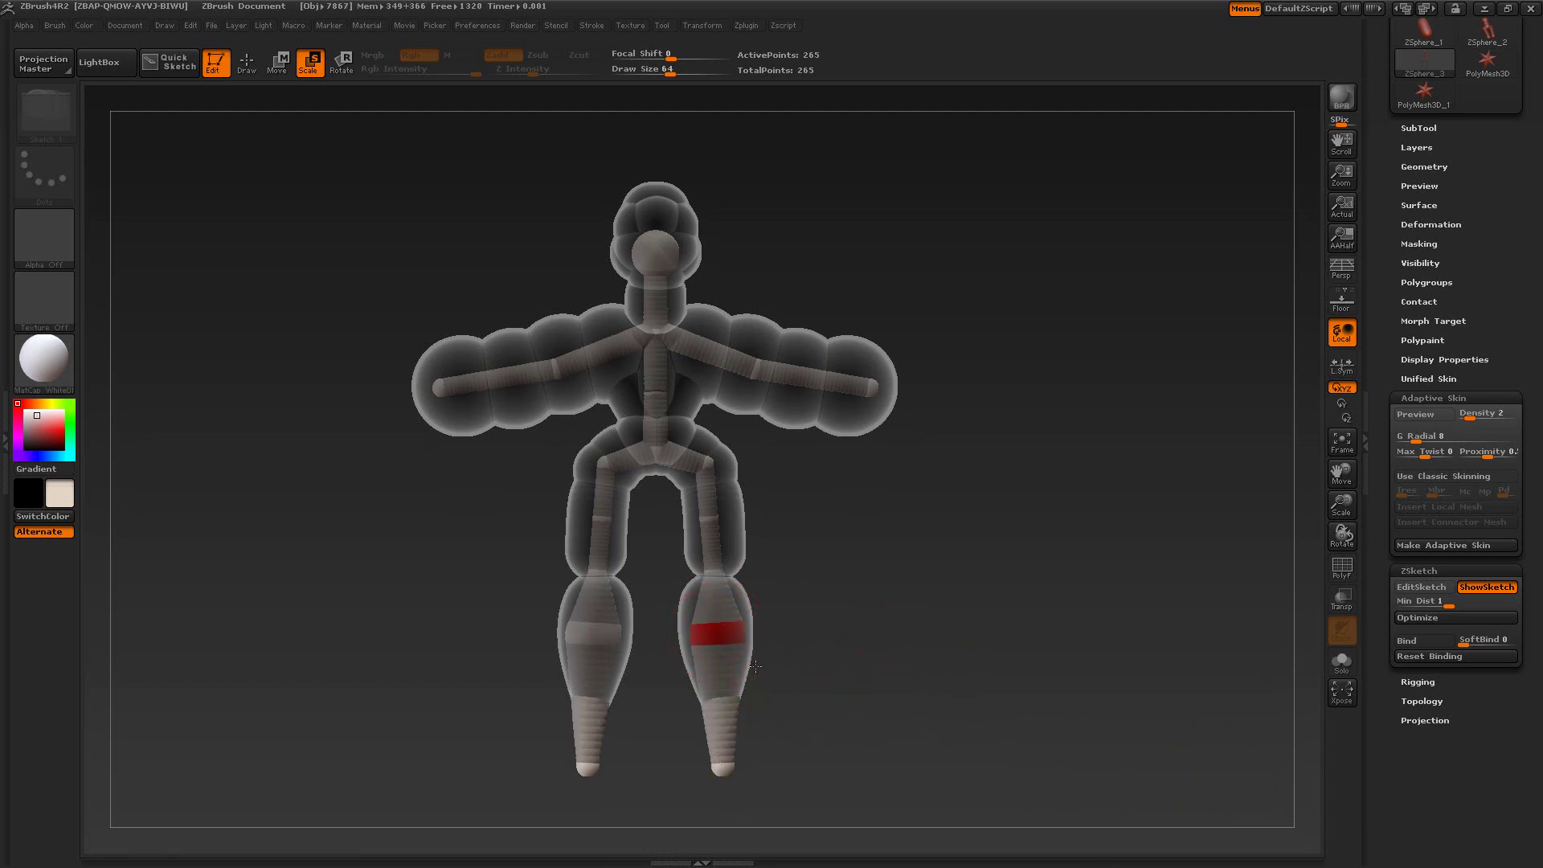
pyautogui.click(277, 62)
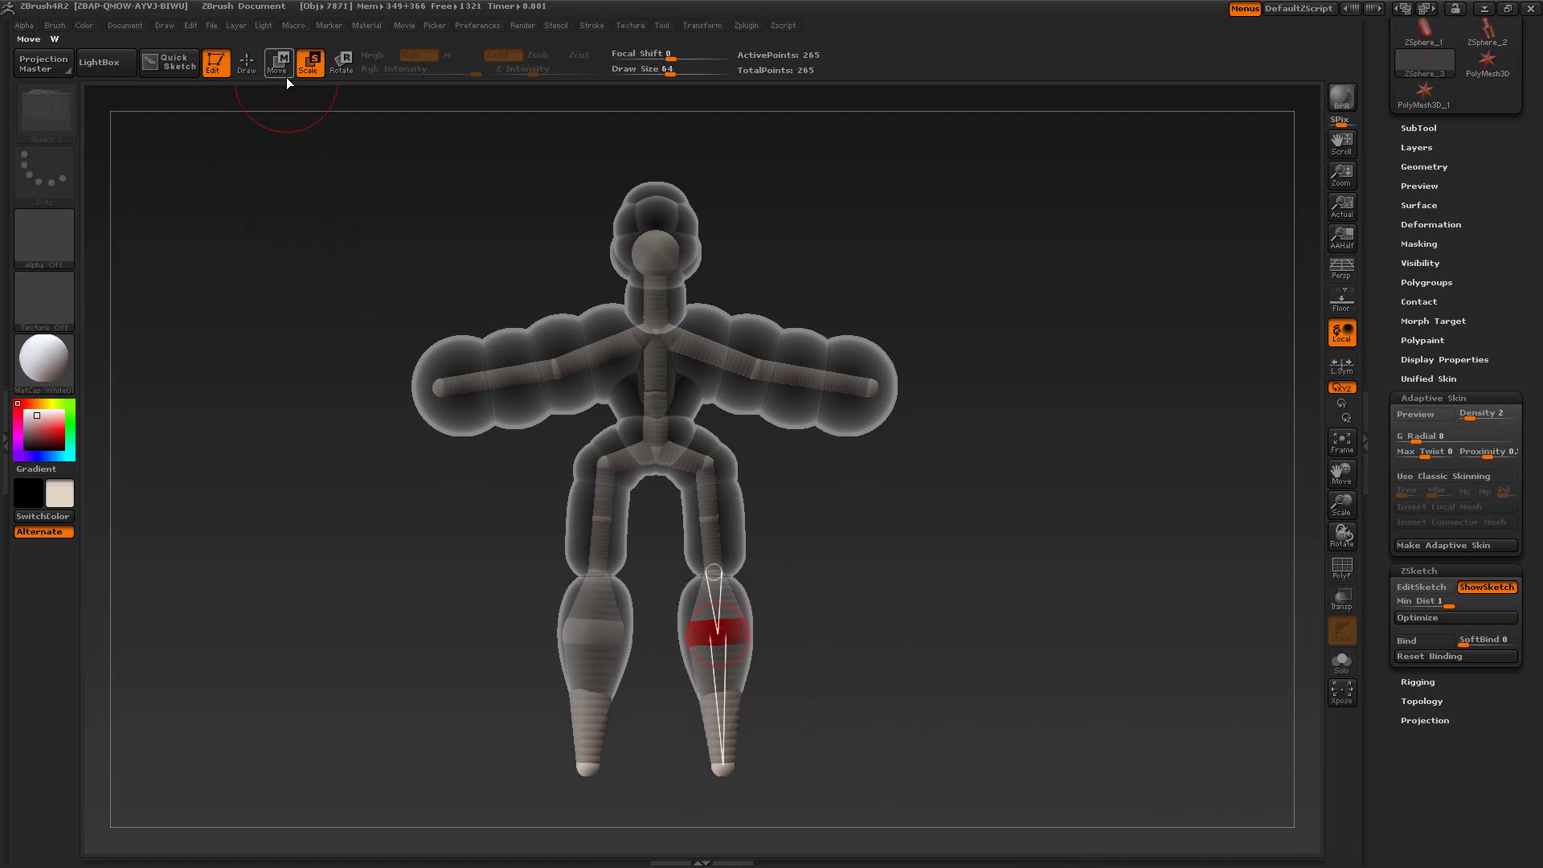
pyautogui.moveTo(586, 738)
pyautogui.mouseDown()
pyautogui.moveTo(586, 652)
pyautogui.moveTo(589, 712)
pyautogui.mouseUp()
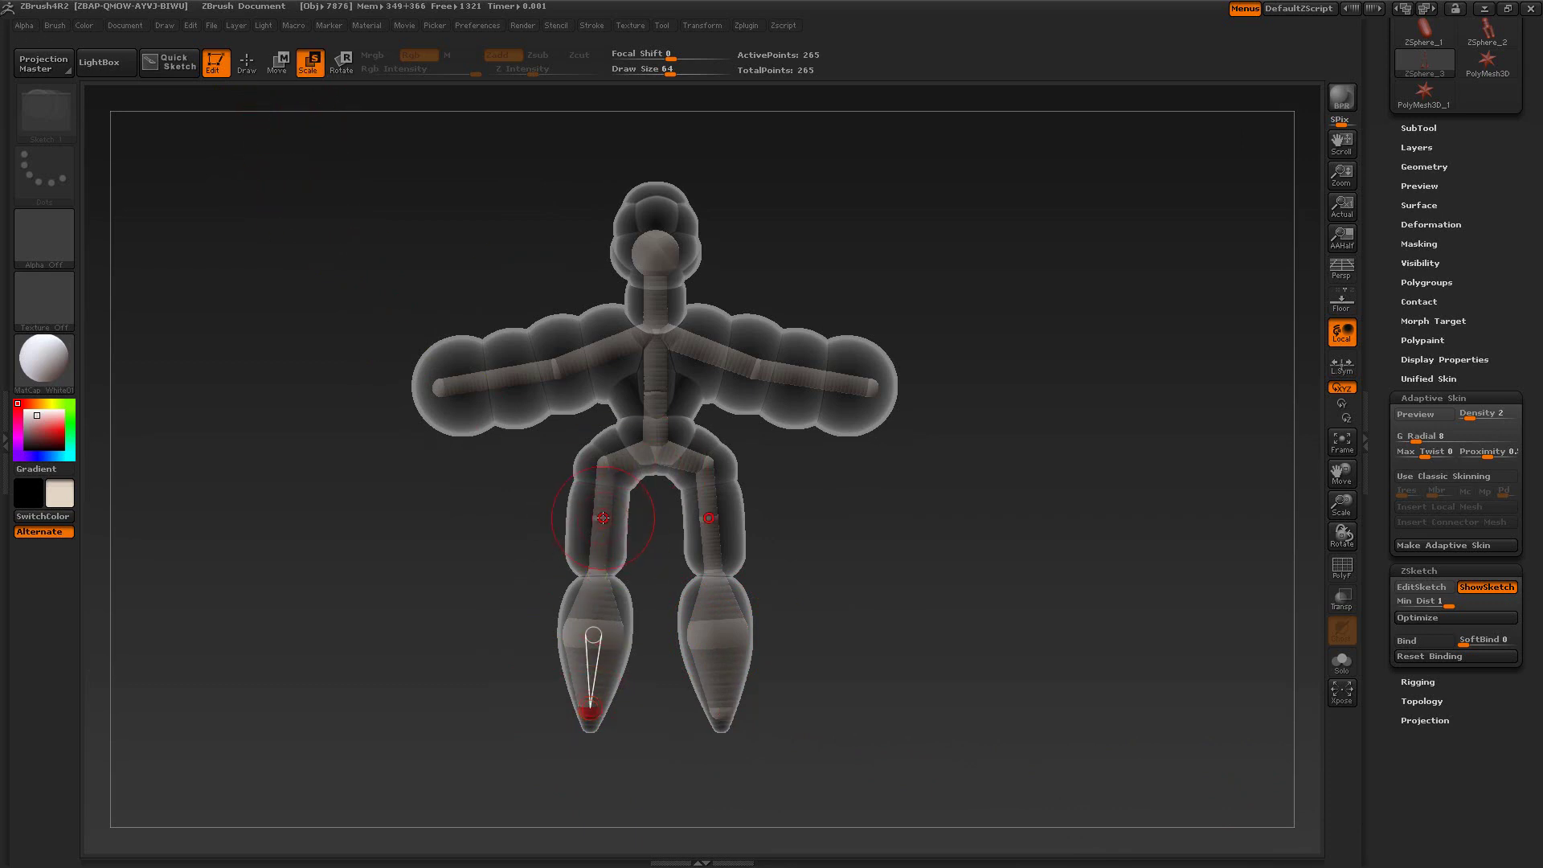
# Enlarge the mid-thigh ZSpheres and move them outward to fill the sketched thighs.
pyautogui.moveTo(600, 518); pyautogui.dragTo(619, 538)
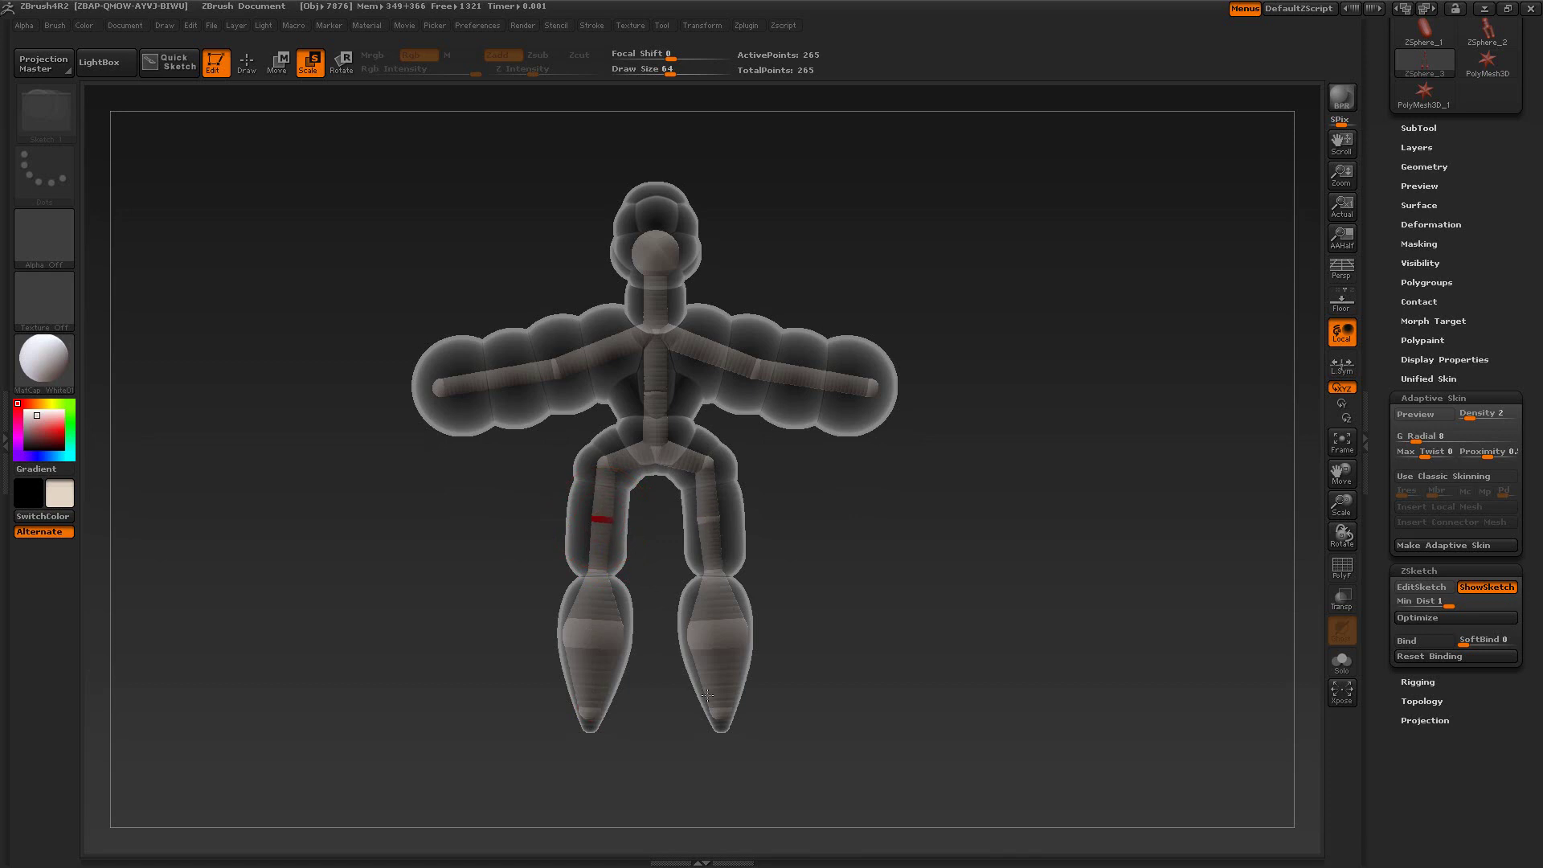
pyautogui.click(708, 524)
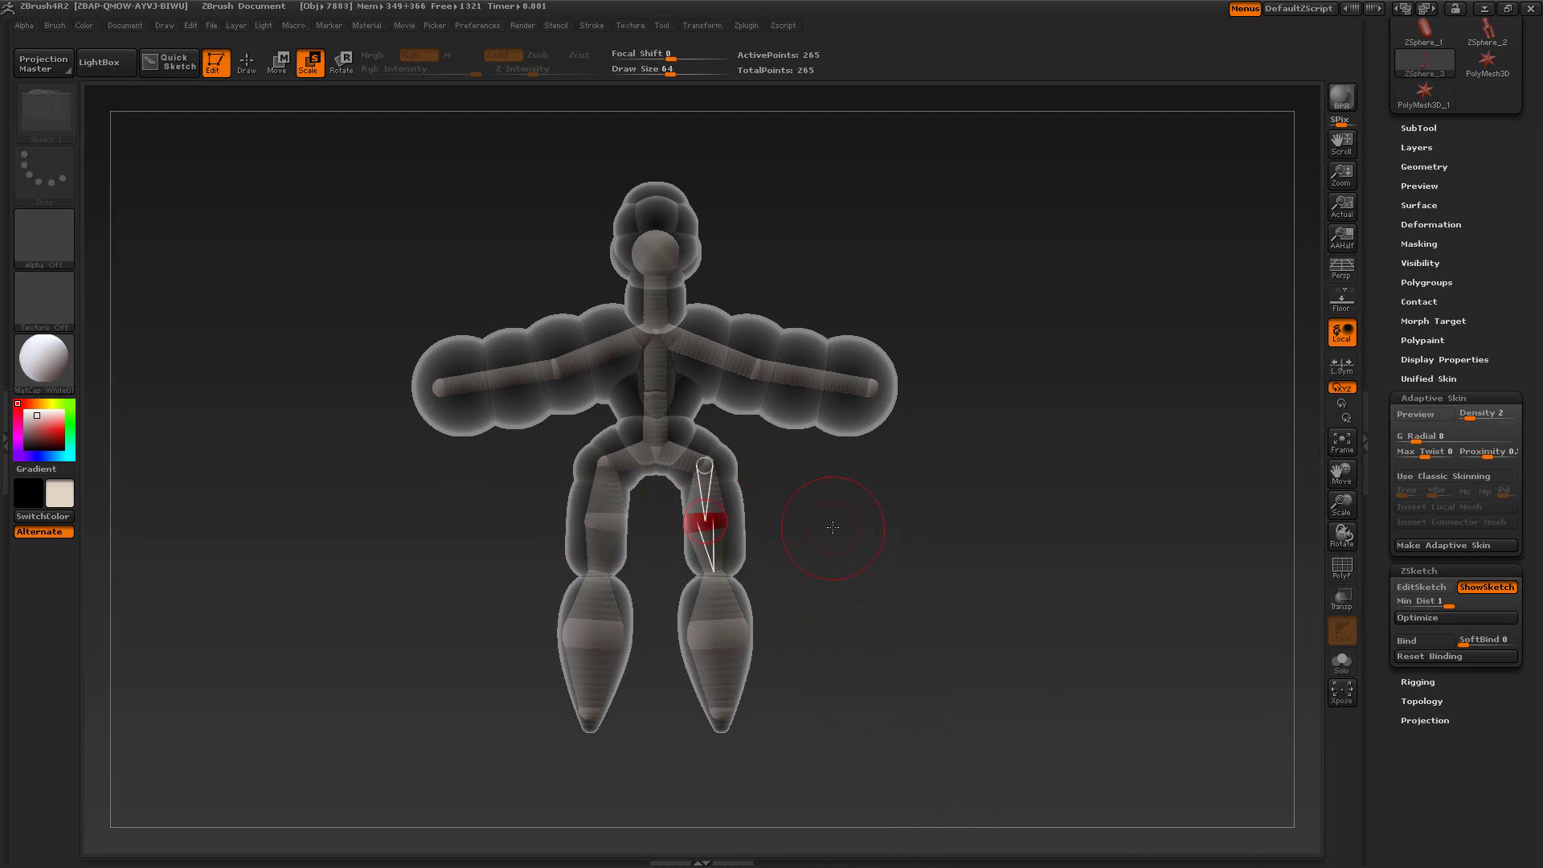
pyautogui.click(725, 520)
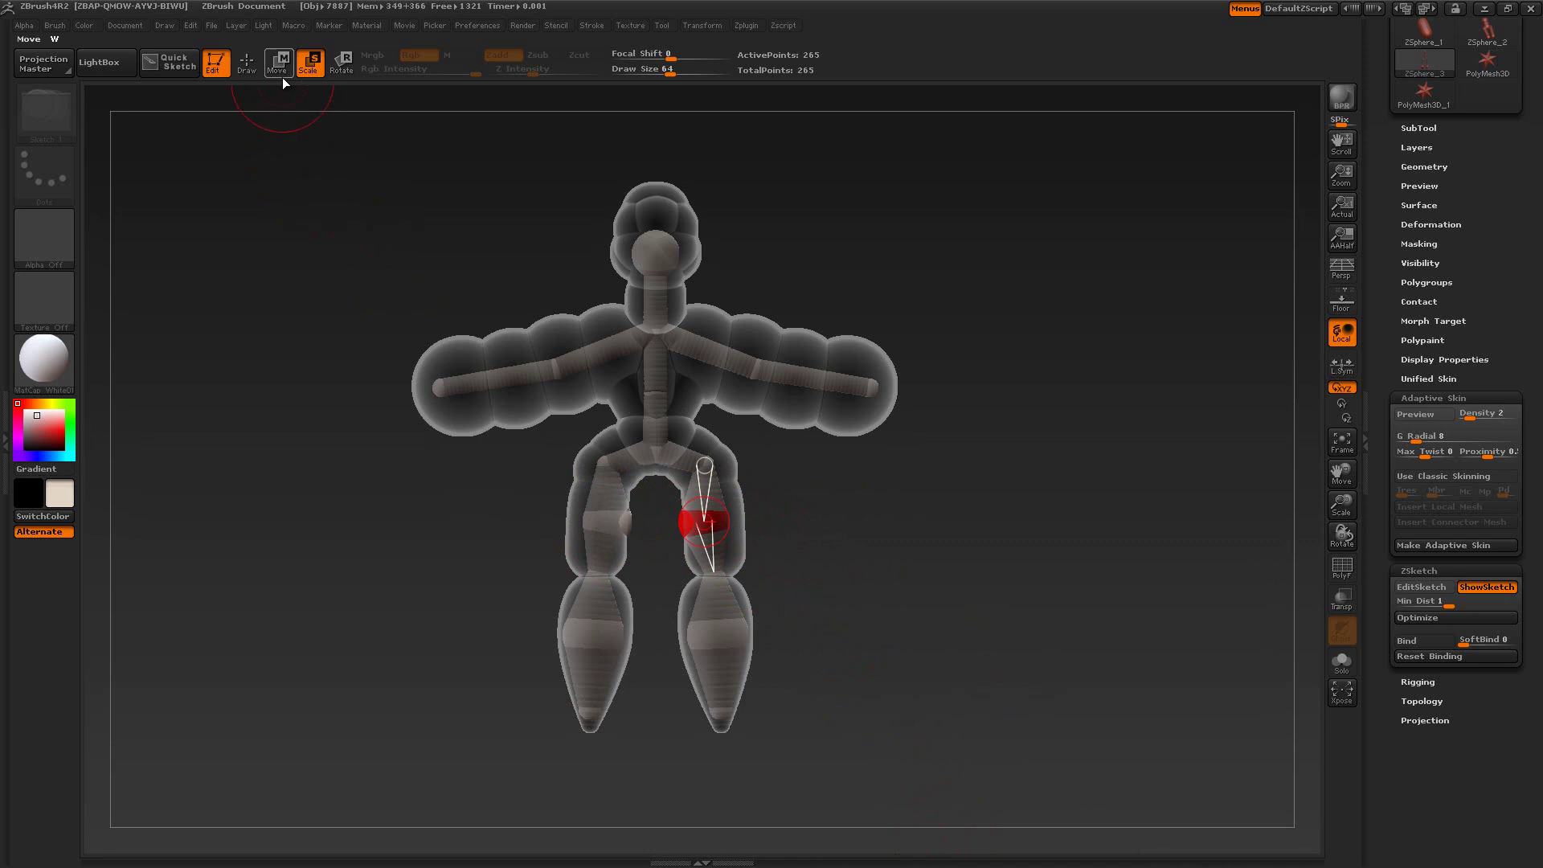
pyautogui.click(622, 522)
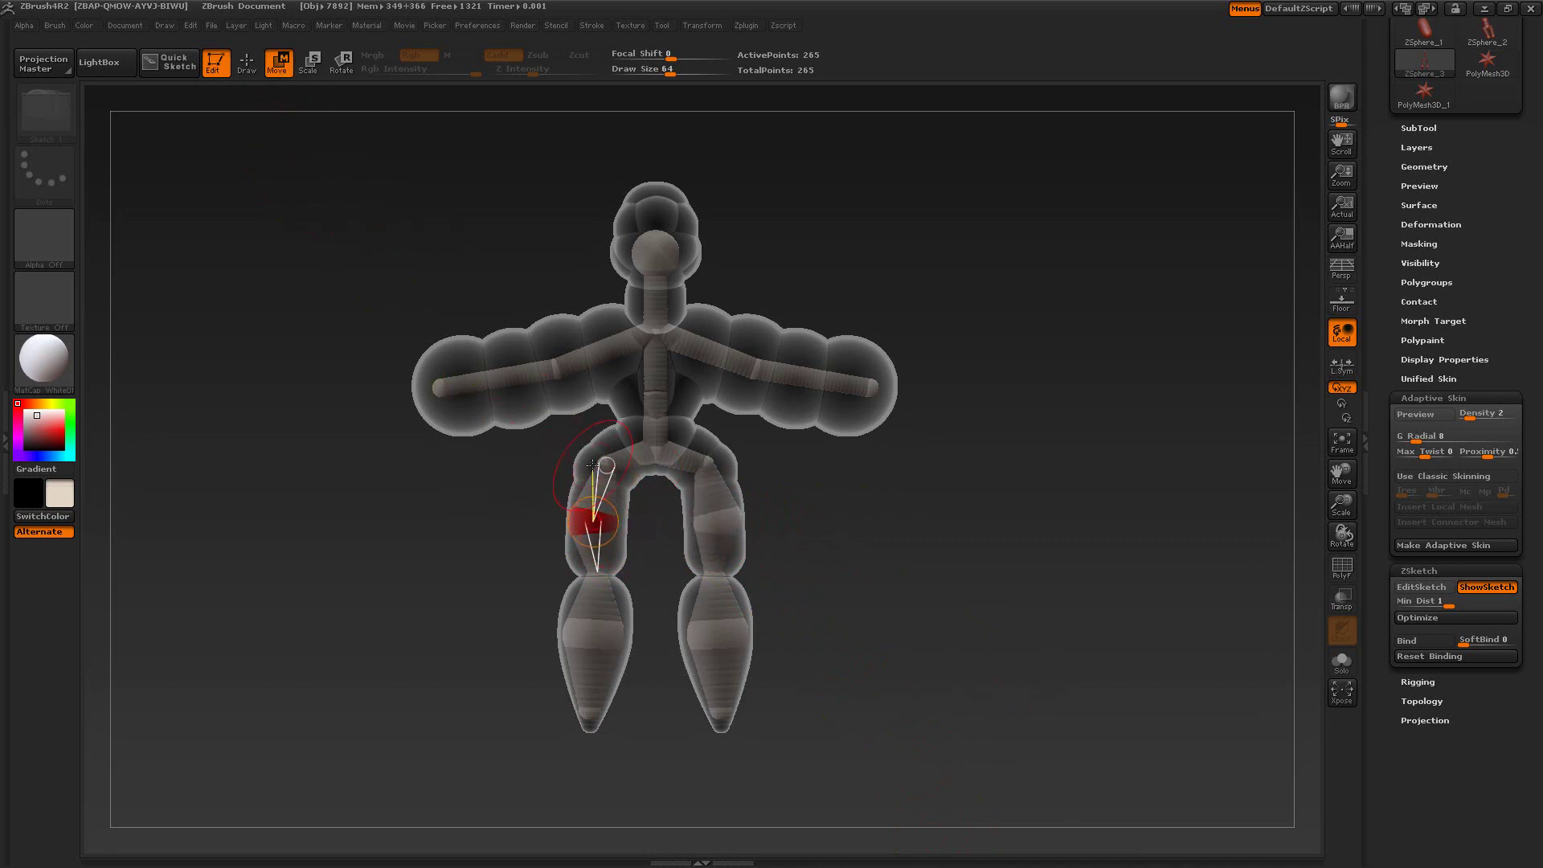
# Scale up the torso and hip ZSpheres to match the sketched body, and return to Draw mode.
pyautogui.click(308, 62)
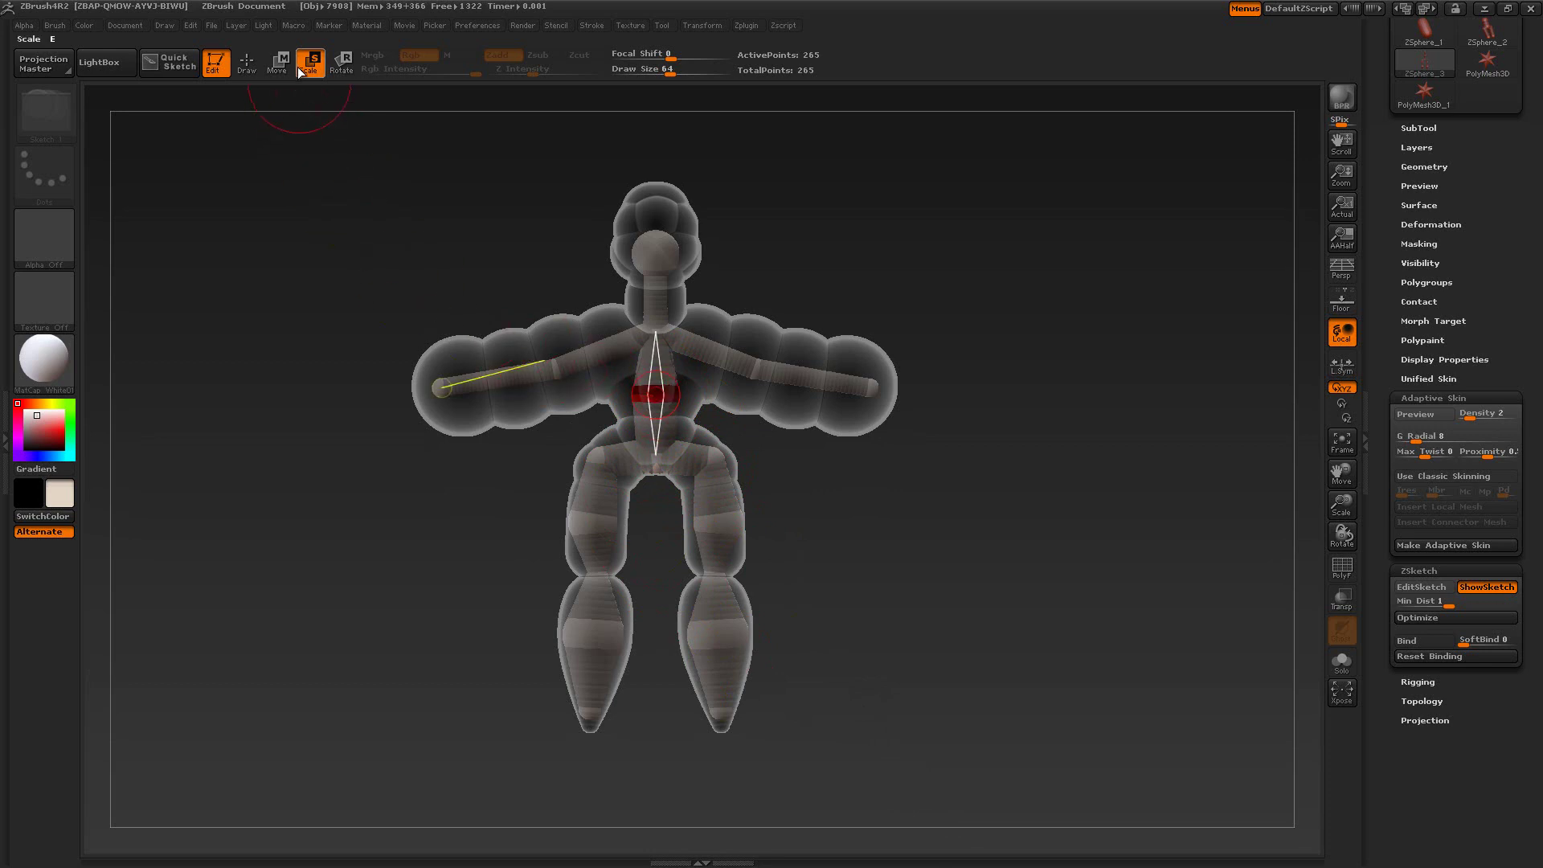
pyautogui.click(656, 457)
pyautogui.click(658, 450)
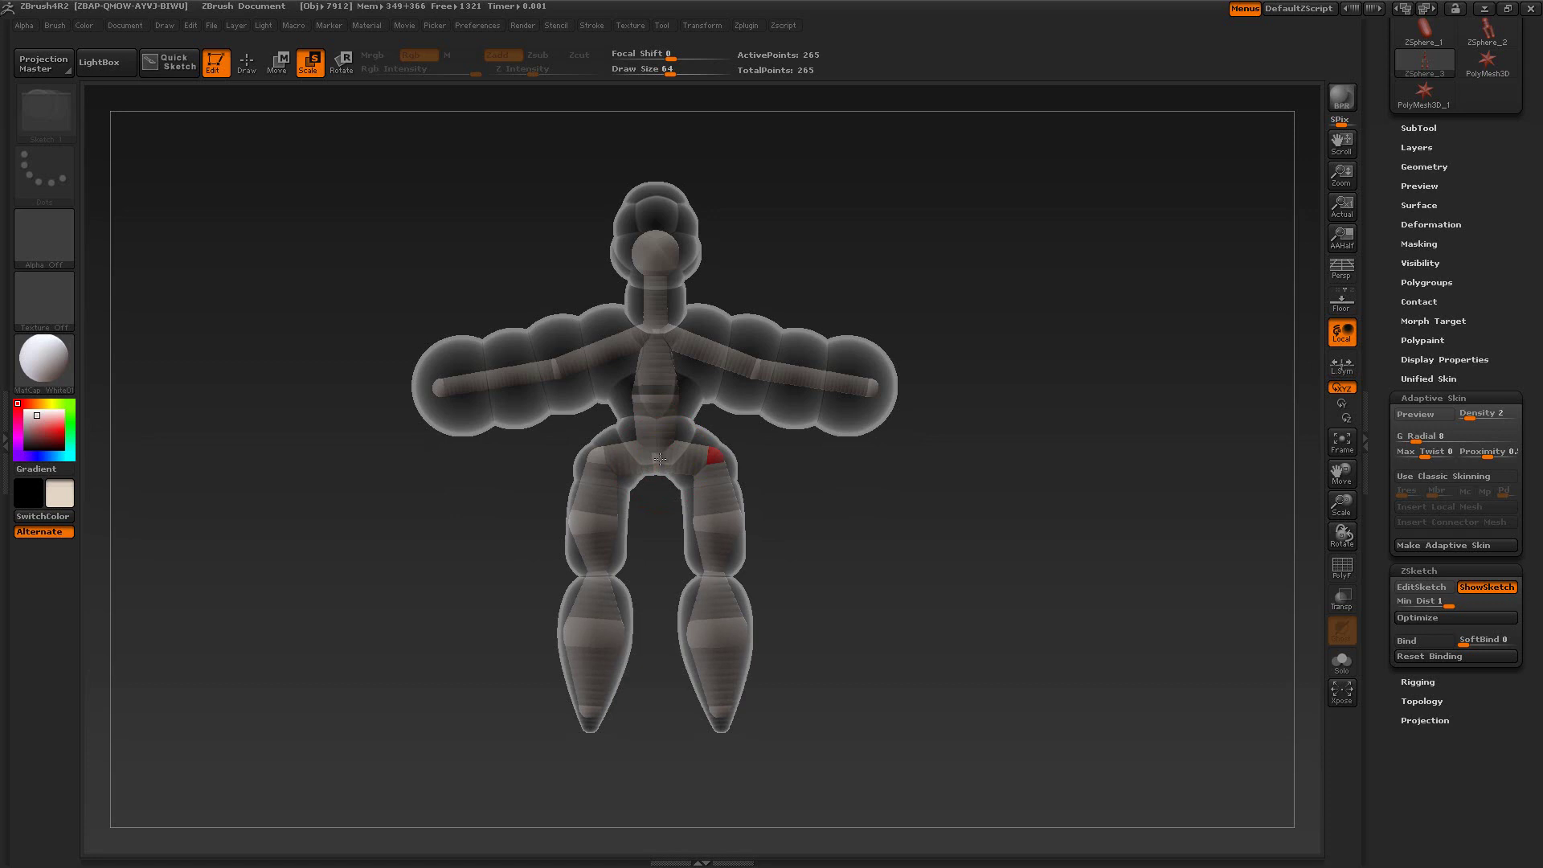
pyautogui.click(247, 64)
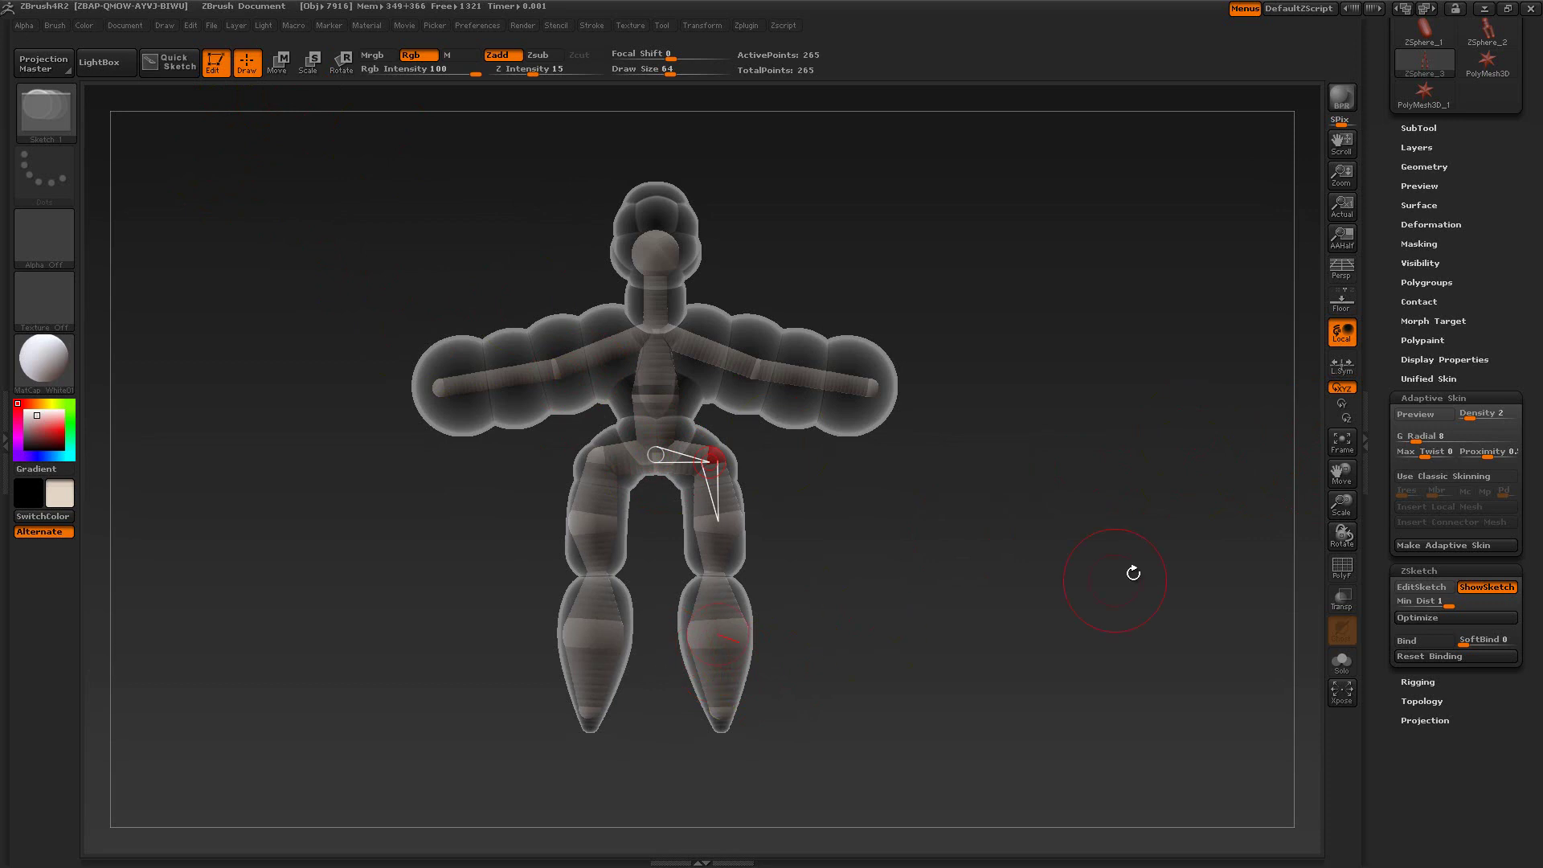
# Preview the armature's adaptive skin with polyframe on, set the density to 3, and examine the mesh around the hips and legs.
pyautogui.click(1408, 419)
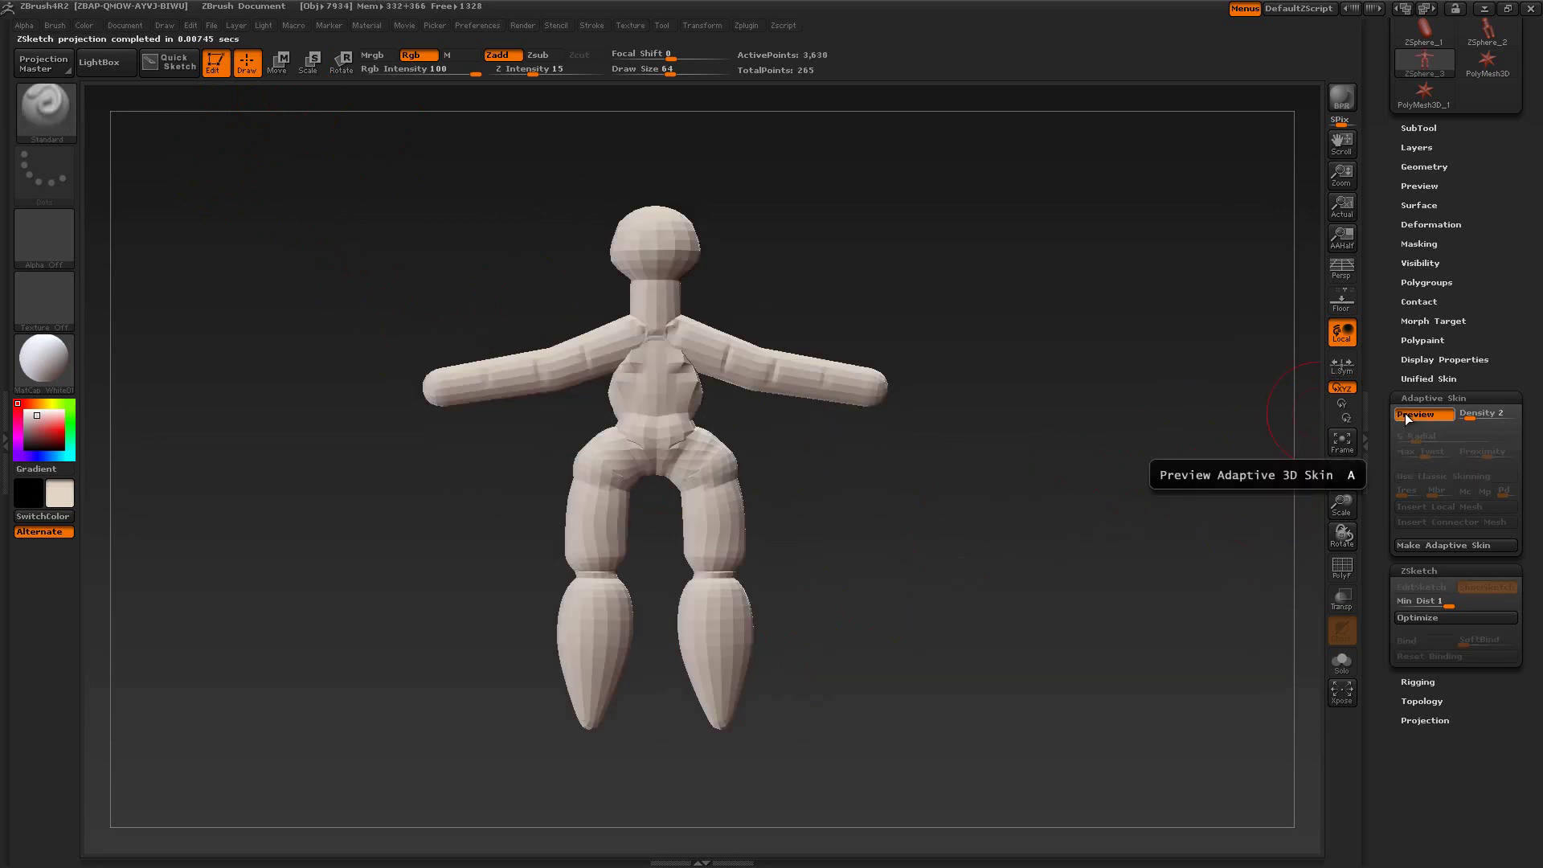
pyautogui.click(1346, 573)
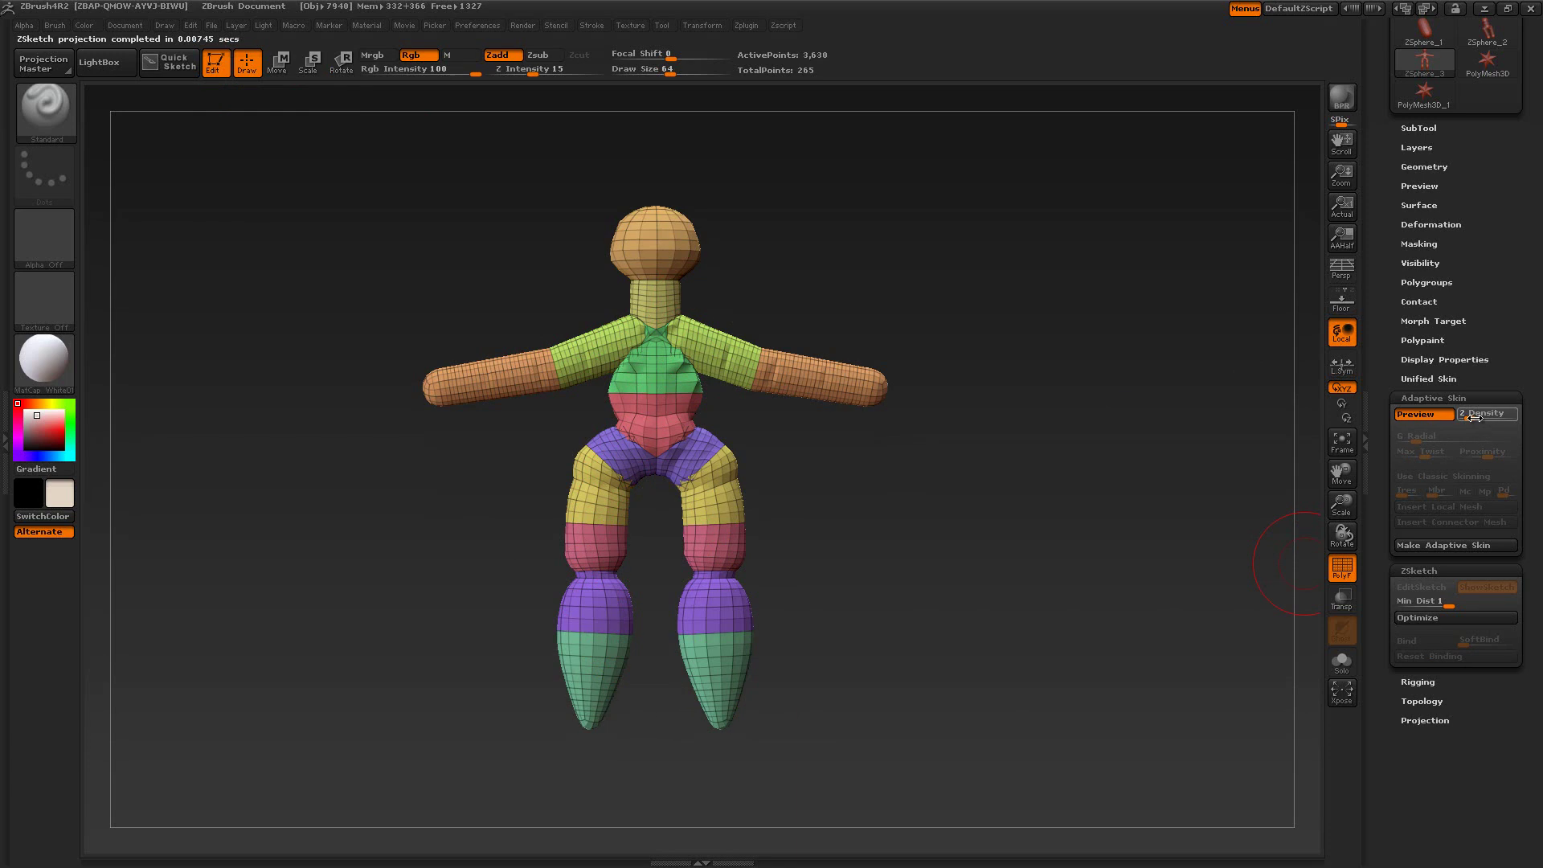
pyautogui.moveTo(1476, 414); pyautogui.dragTo(1480, 414)
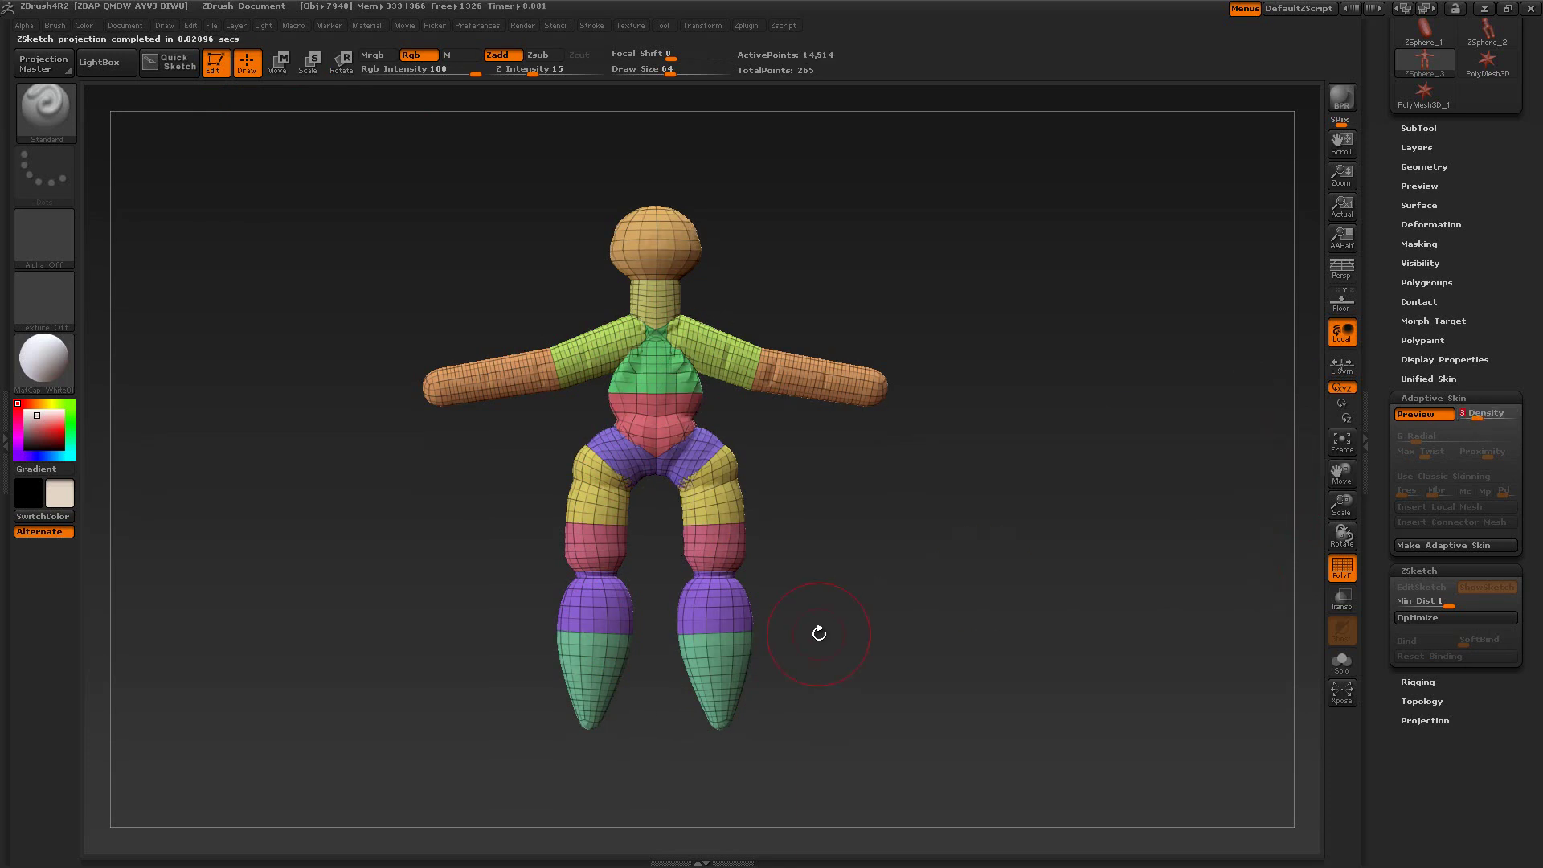
pyautogui.moveTo(891, 564); pyautogui.dragTo(923, 612)
pyautogui.keyDown('alt'); pyautogui.moveTo(962, 675); pyautogui.dragTo(723, 509); pyautogui.keyUp('alt')
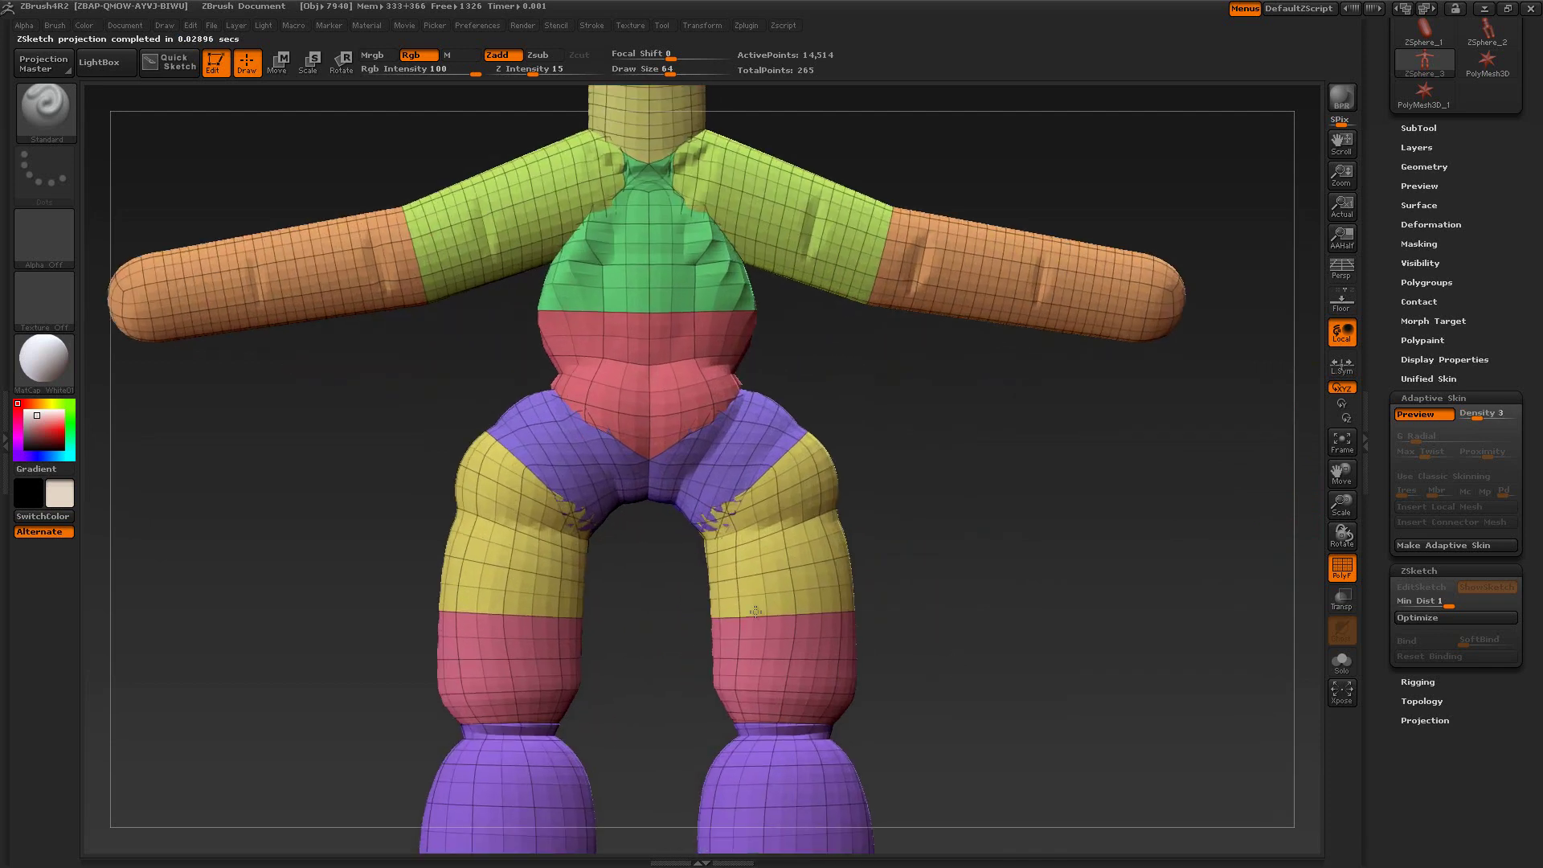
pyautogui.keyDown('alt'); pyautogui.moveTo(1048, 574); pyautogui.dragTo(1073, 325); pyautogui.keyUp('alt')
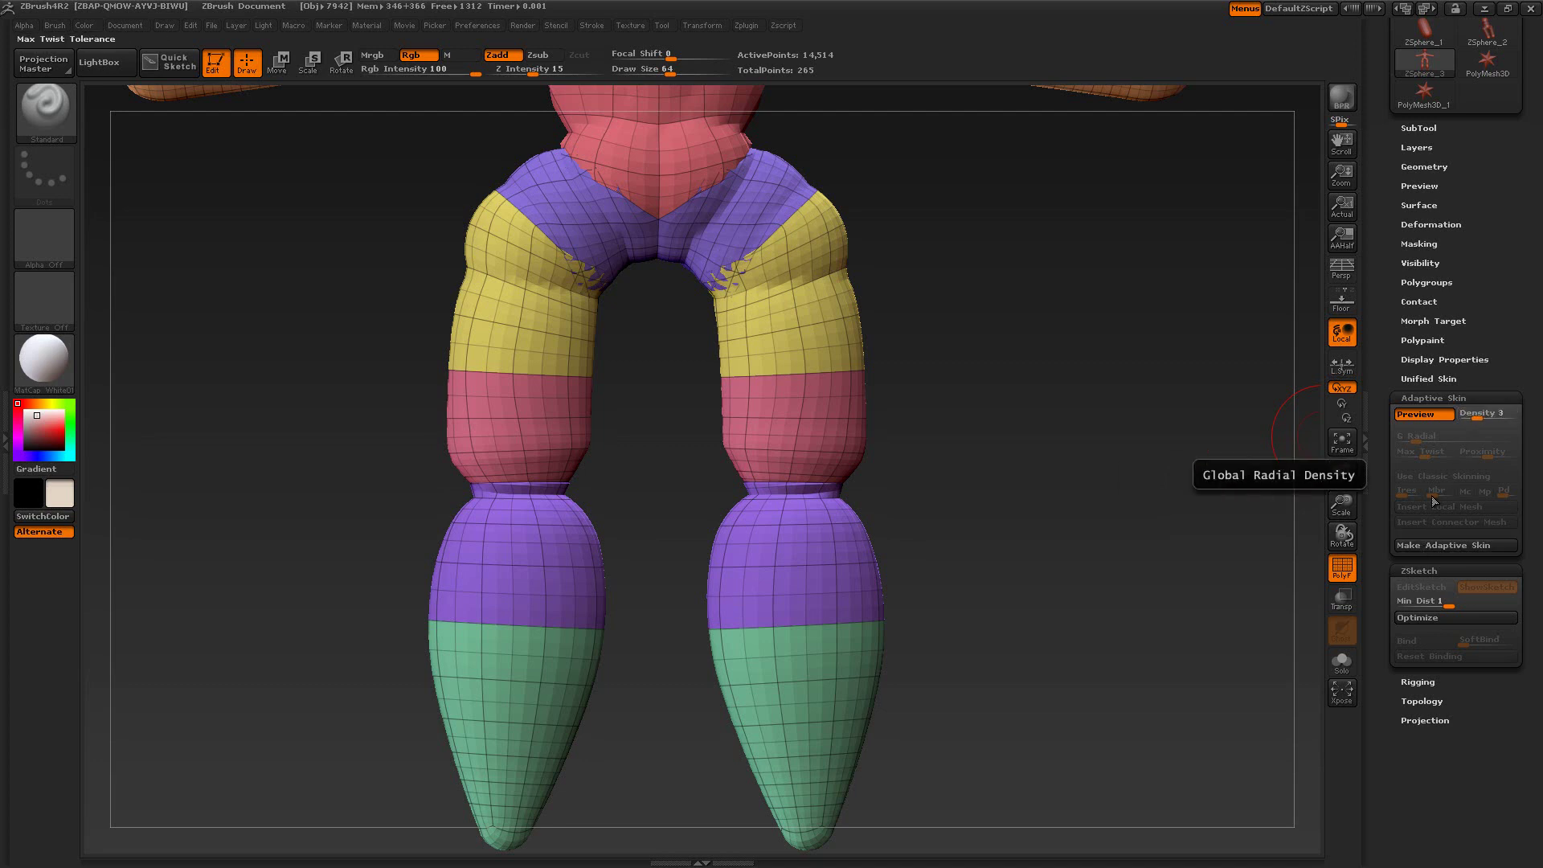
# Make an adaptive skin from the armature, switch to the resulting Skin_ZSphere_3 mesh, and check its subdivision levels.
pyautogui.click(1447, 547)
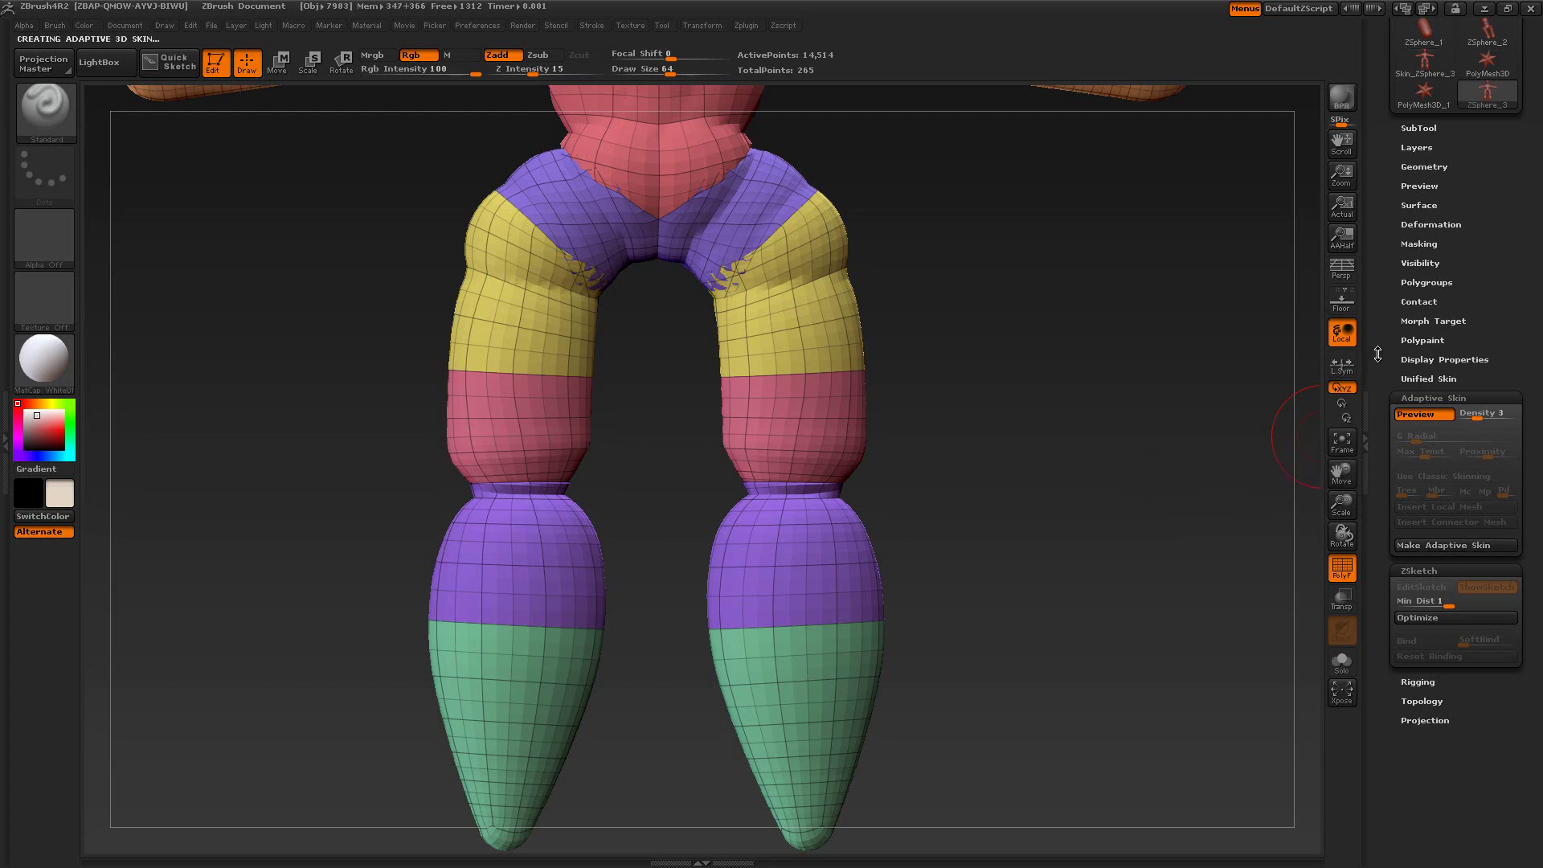
pyautogui.moveTo(1385, 356); pyautogui.dragTo(1393, 499)
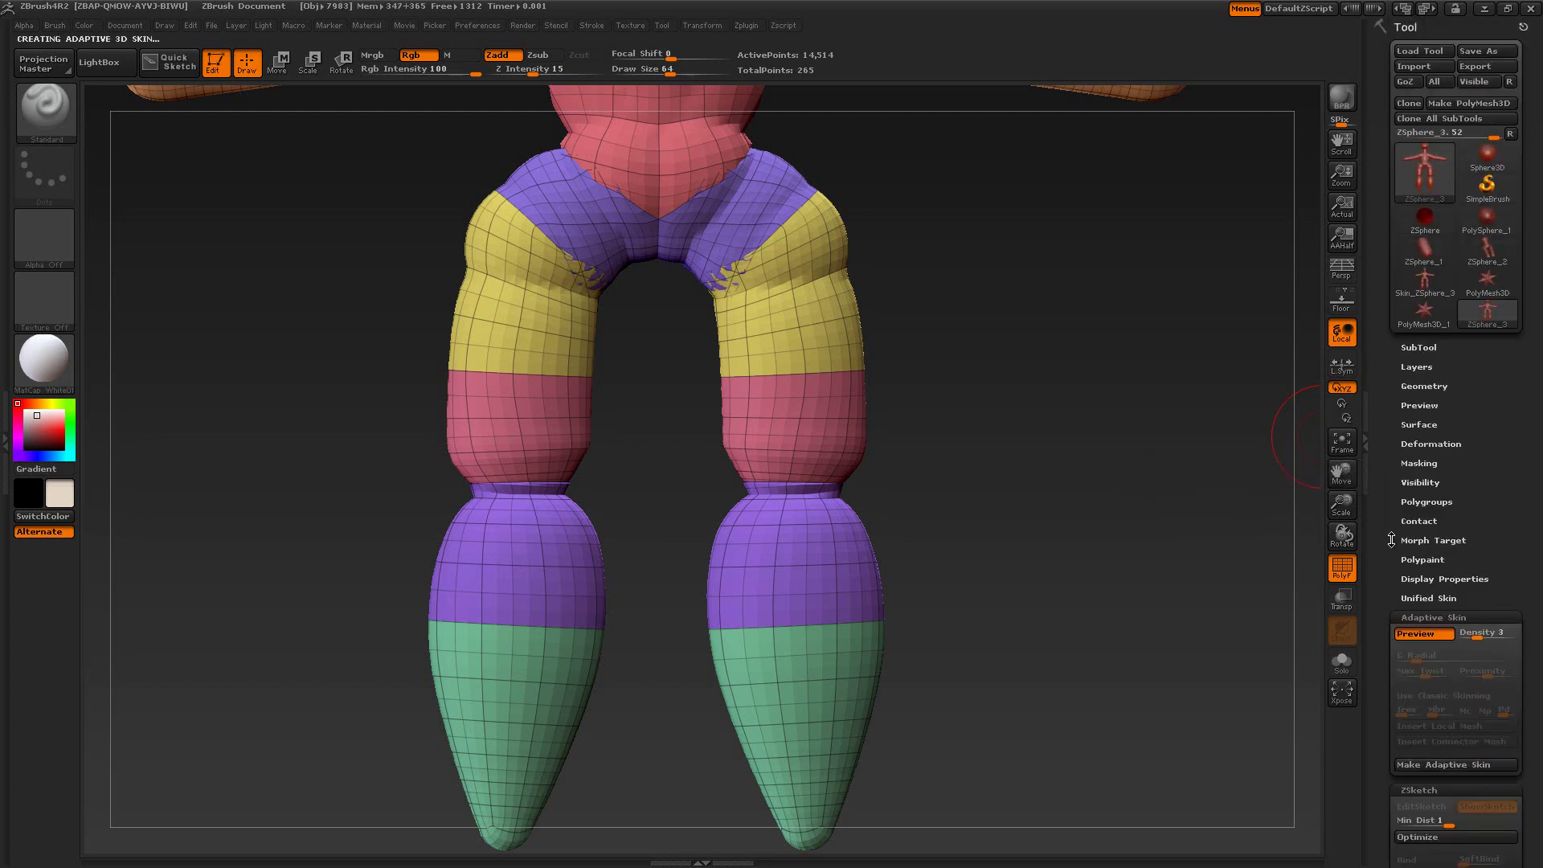
pyautogui.moveTo(1491, 135); pyautogui.dragTo(1501, 135)
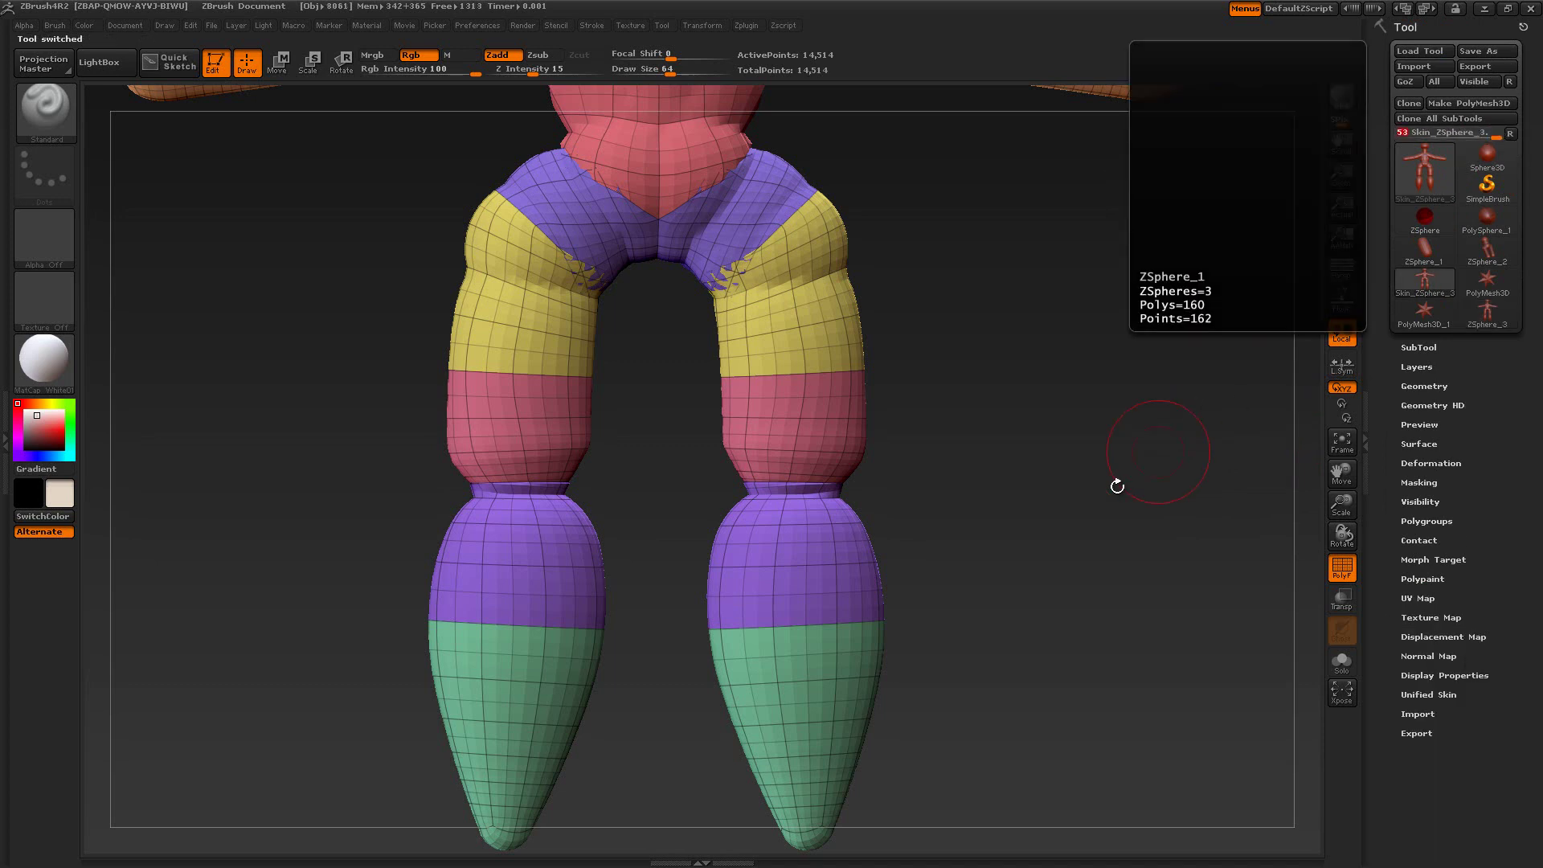
pyautogui.keyDown('alt'); pyautogui.moveTo(1031, 562); pyautogui.dragTo(1019, 413); pyautogui.keyUp('alt')
pyautogui.click(1418, 388)
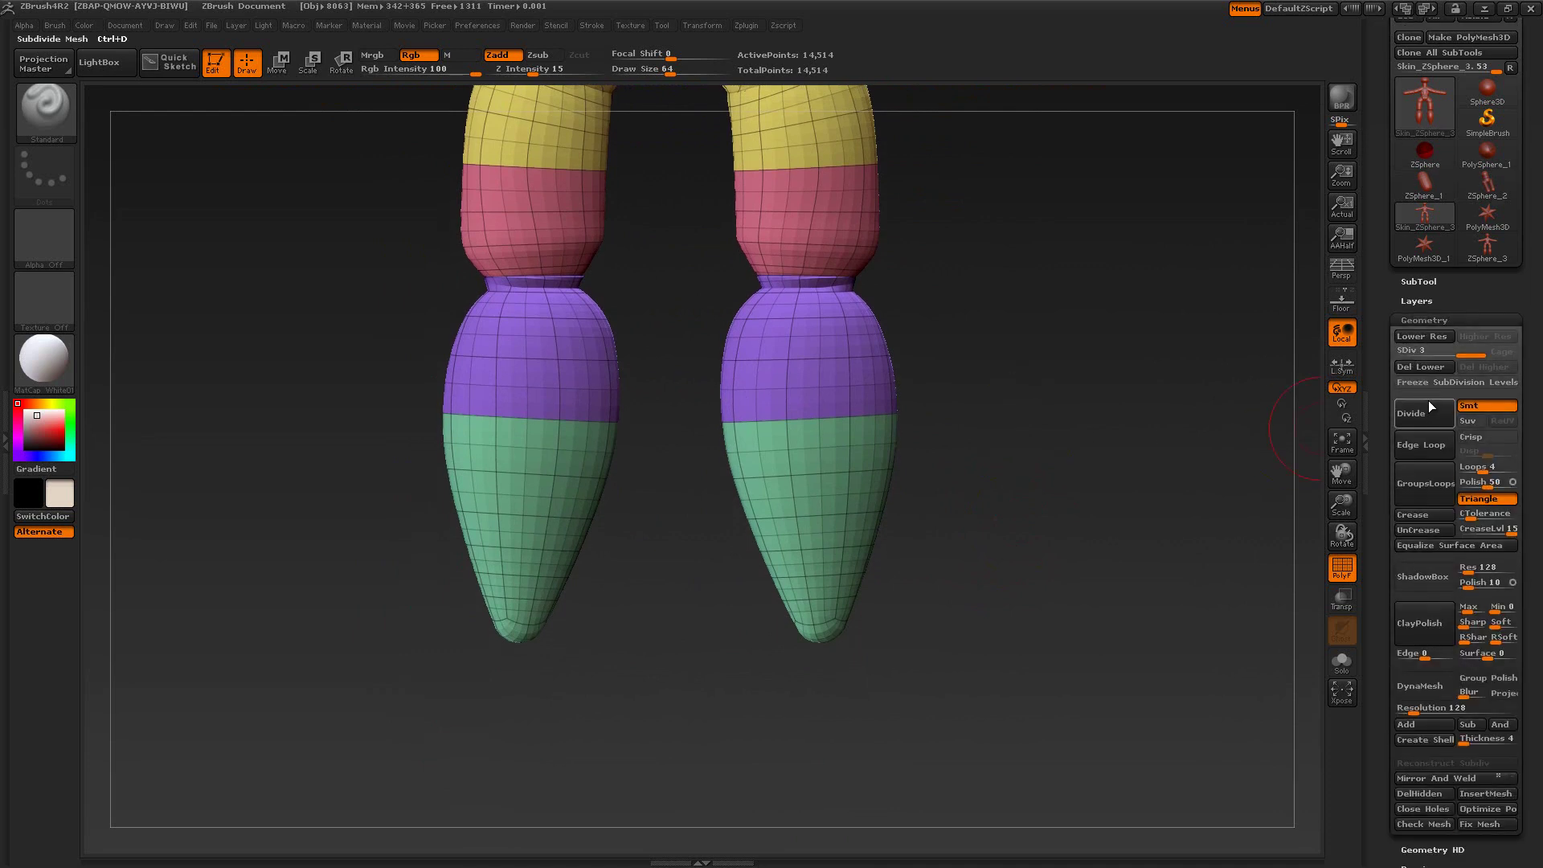
pyautogui.moveTo(1449, 355); pyautogui.dragTo(1484, 354)
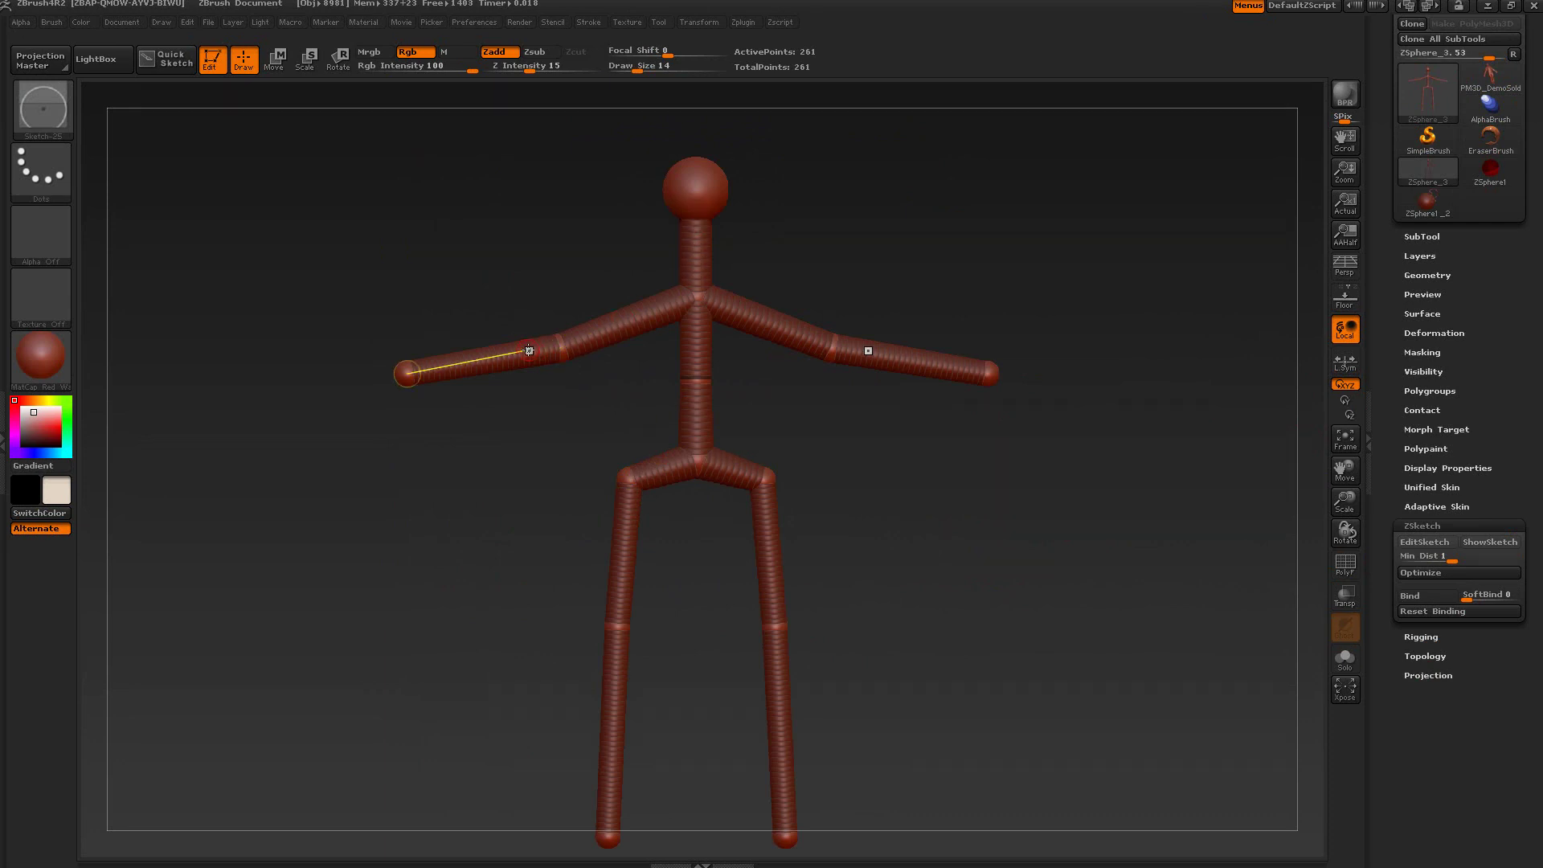
# Switch to the ZSphere1 tool, enable EditSketch, and sketch a freehand looping stroke across the ball and out past its edge.
pyautogui.click(1413, 542)
pyautogui.click(1413, 542)
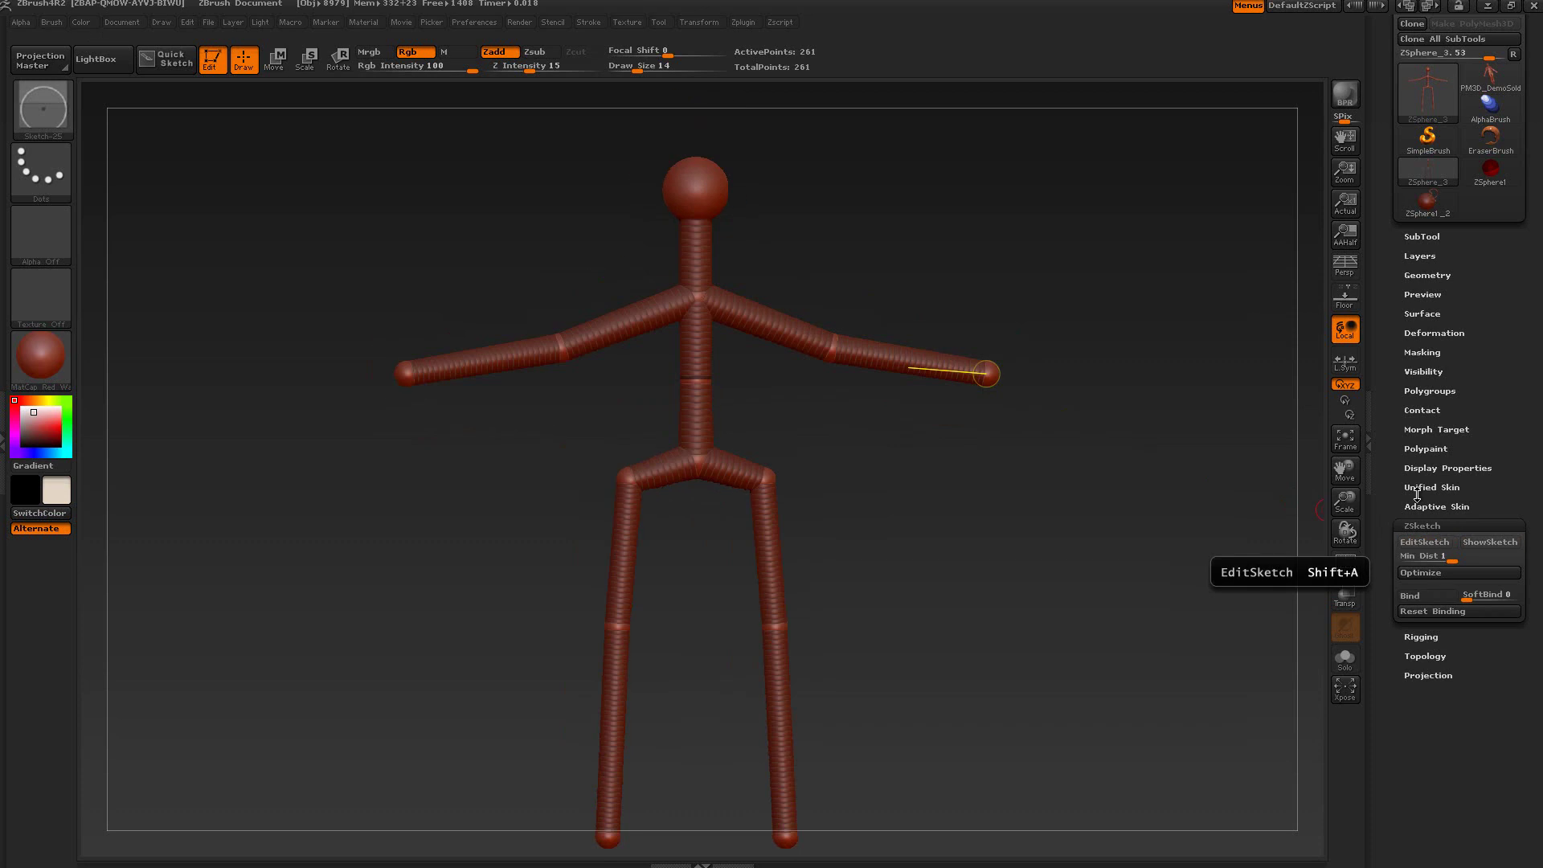
pyautogui.click(1491, 181)
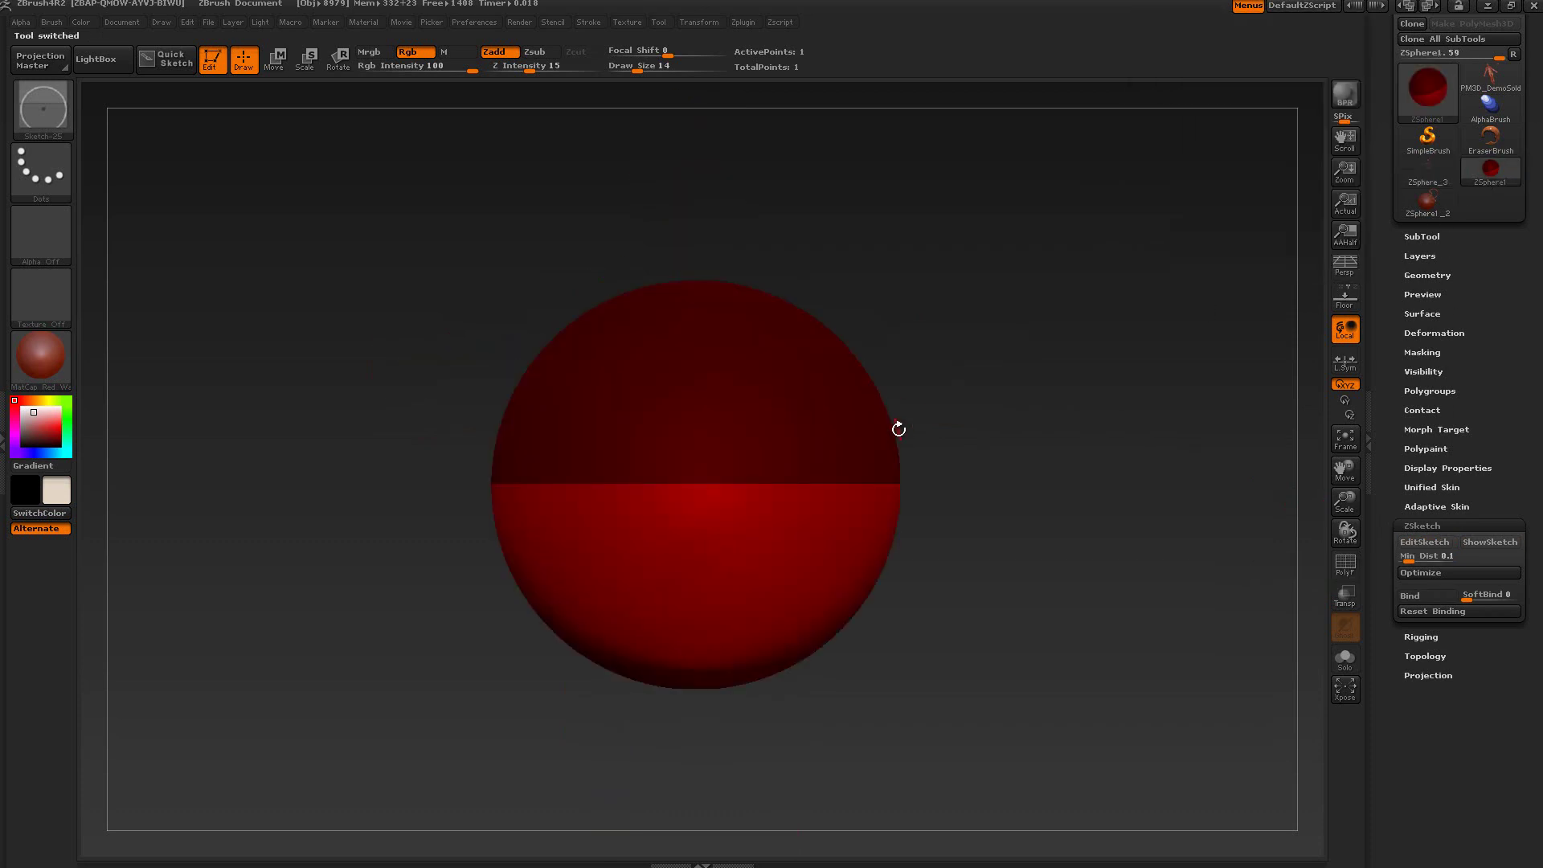
pyautogui.click(1419, 542)
pyautogui.moveTo(641, 398)
pyautogui.mouseDown()
pyautogui.moveTo(786, 352)
pyautogui.moveTo(958, 391)
pyautogui.moveTo(1079, 339)
pyautogui.moveTo(829, 321)
pyautogui.moveTo(651, 352)
pyautogui.mouseUp()
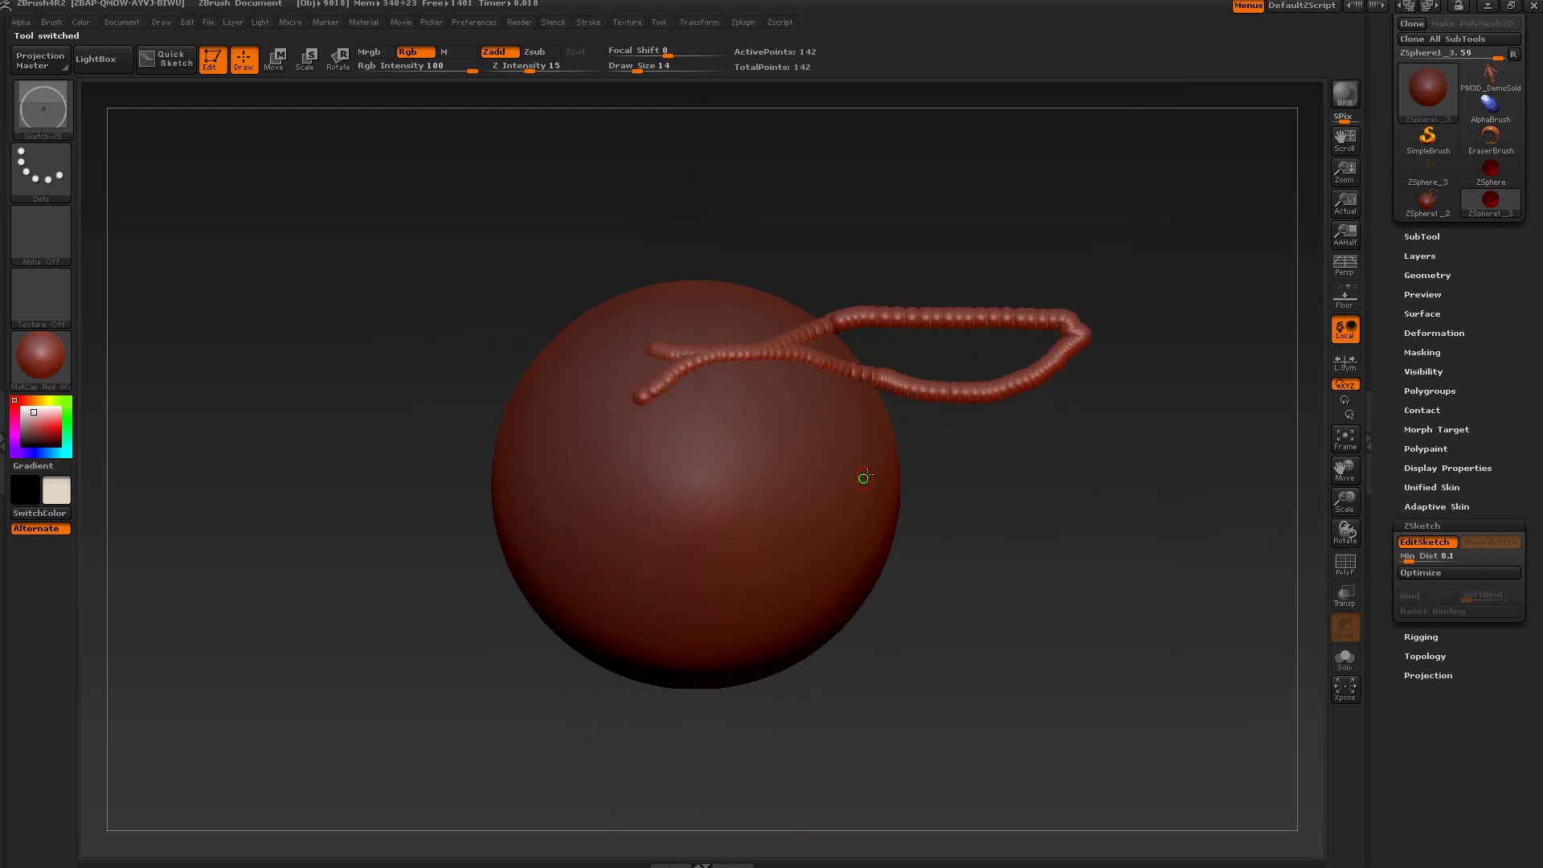
# Switch to the PM3D_DemoSoldier mesh, frame the whole figure, and append a ZSphere as a new subtool.
pyautogui.click(1488, 79)
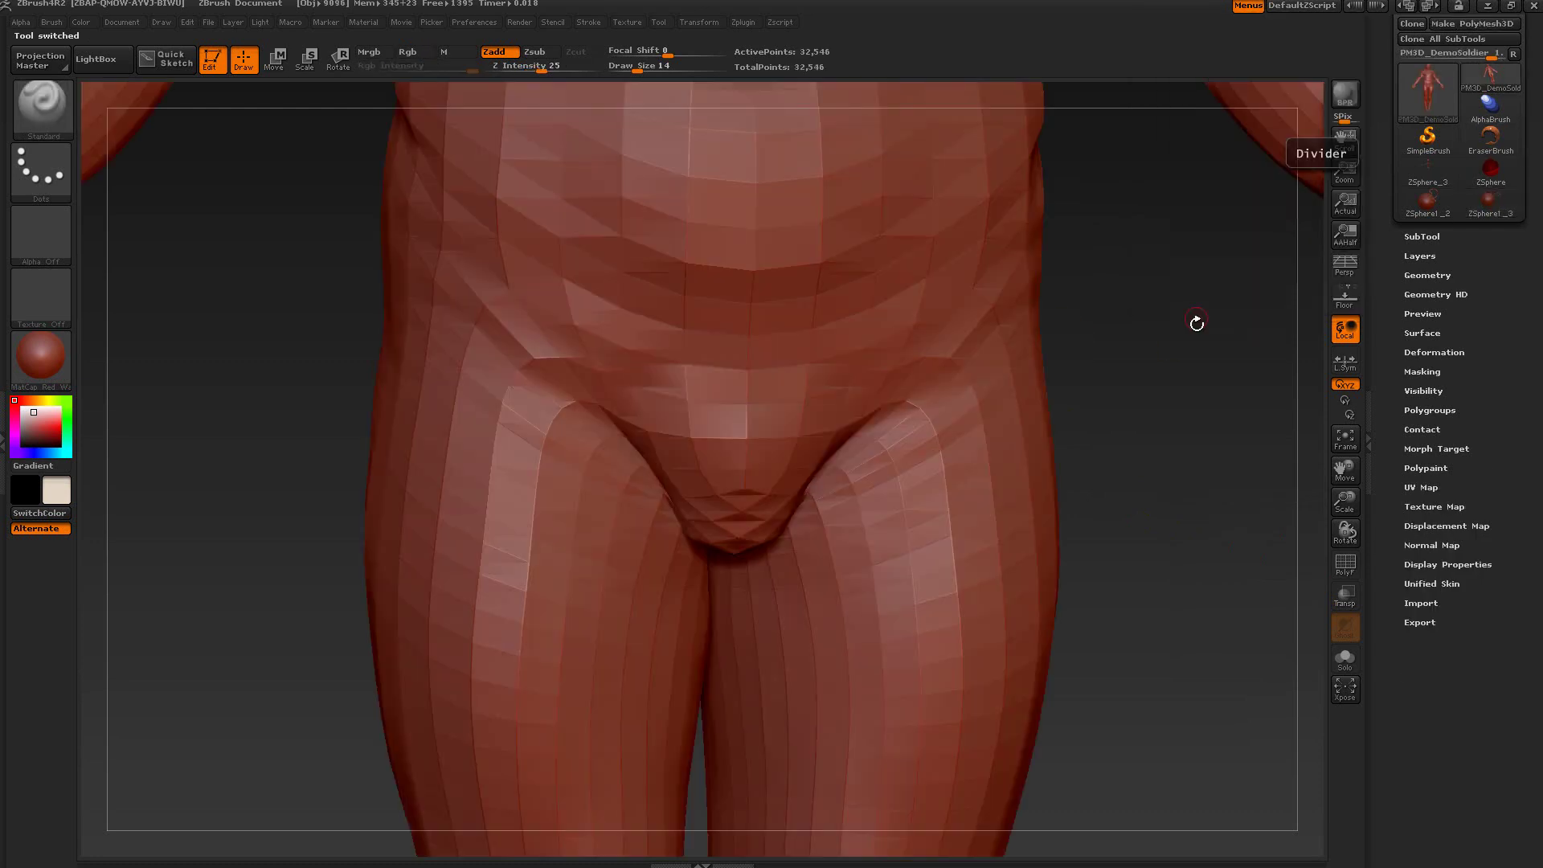
pyautogui.click(1344, 439)
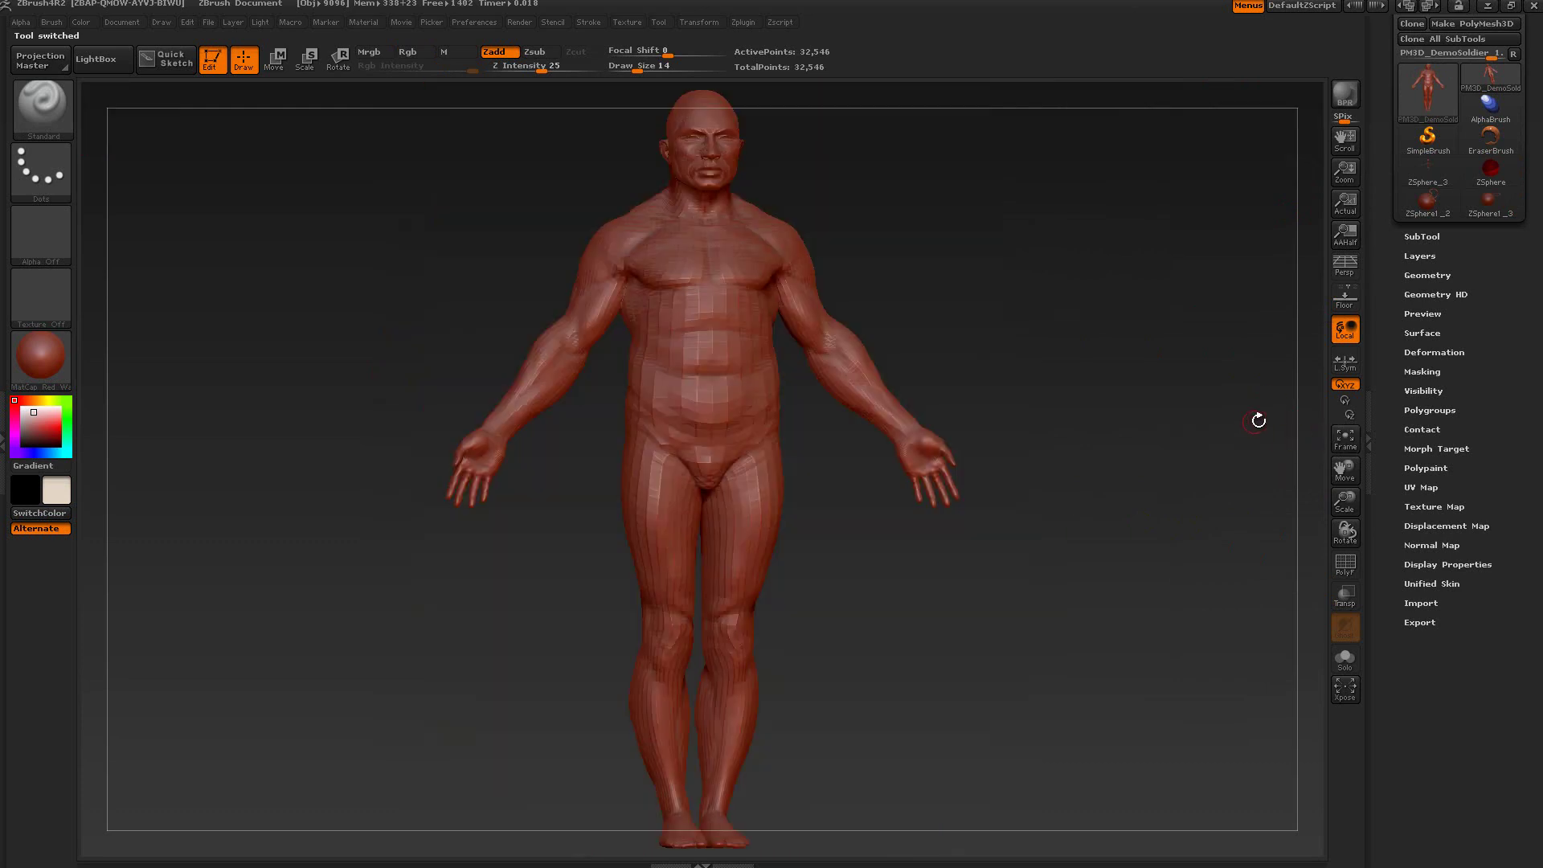
pyautogui.click(1416, 235)
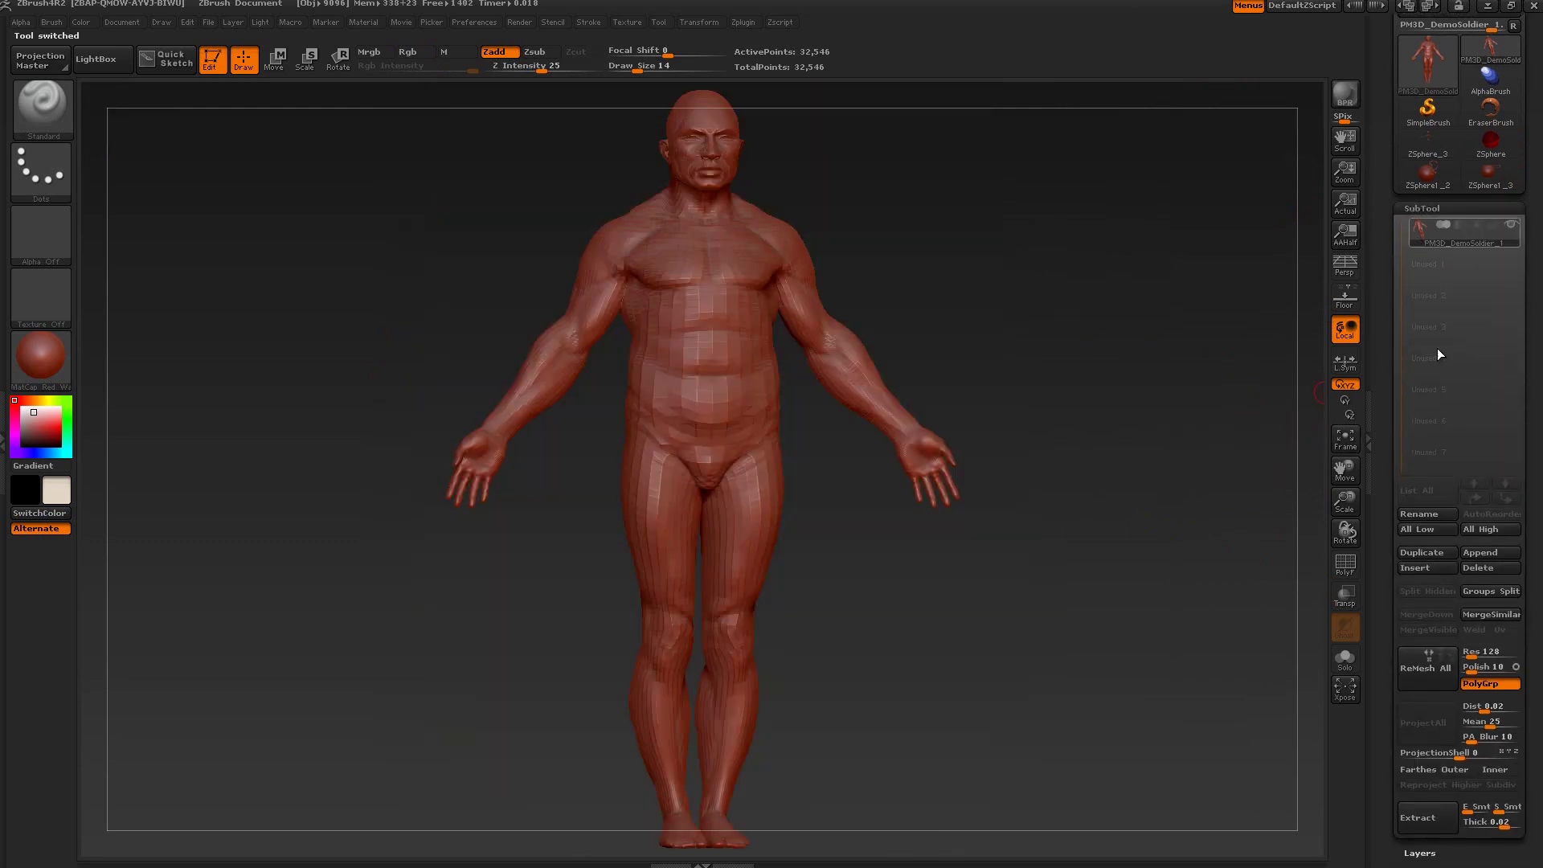
pyautogui.click(1485, 553)
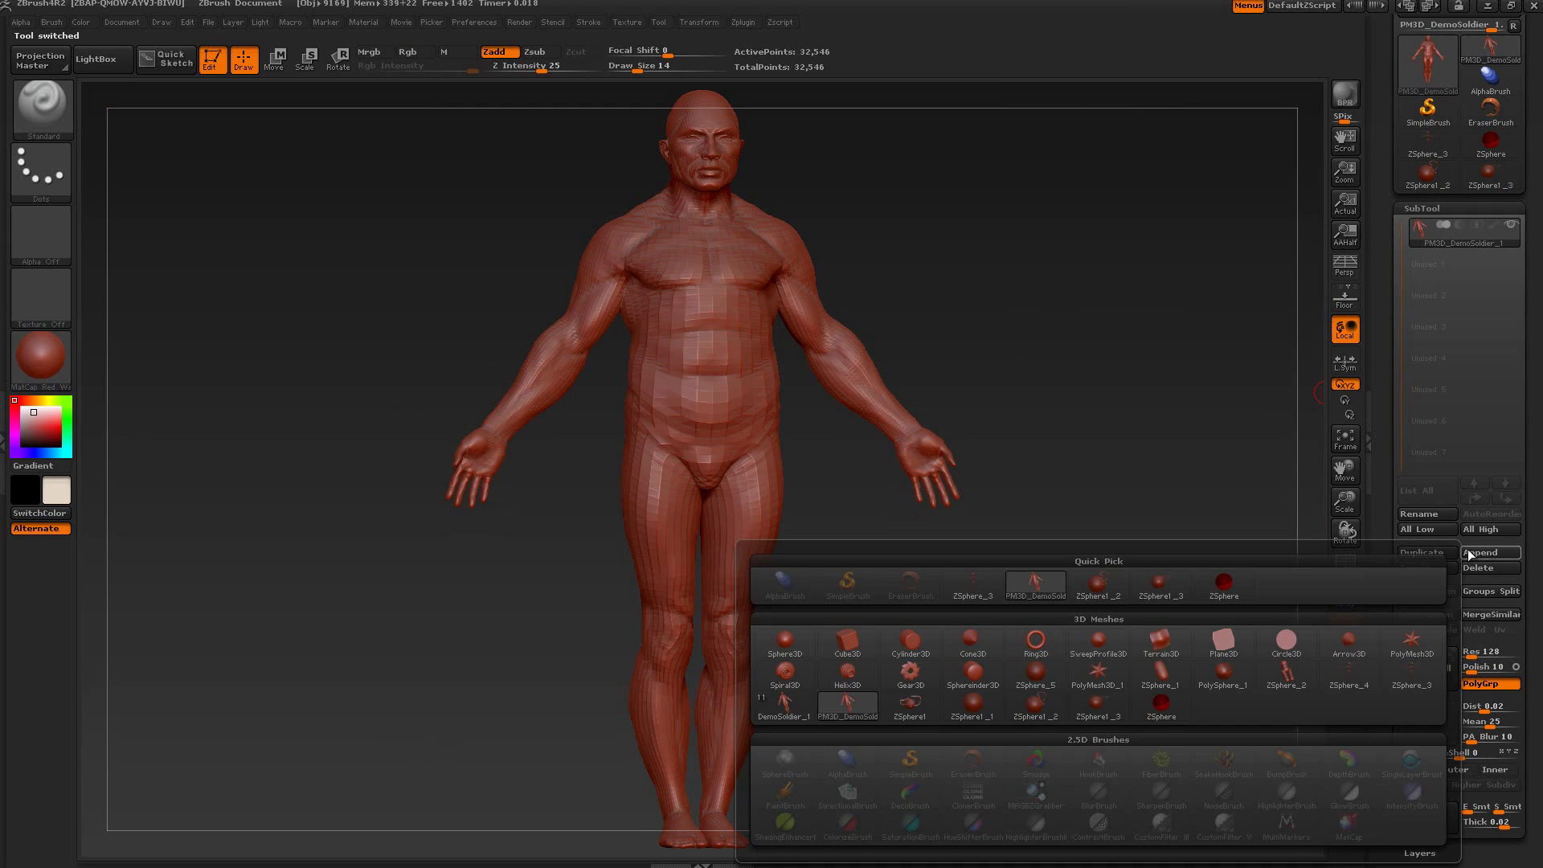
pyautogui.click(1162, 701)
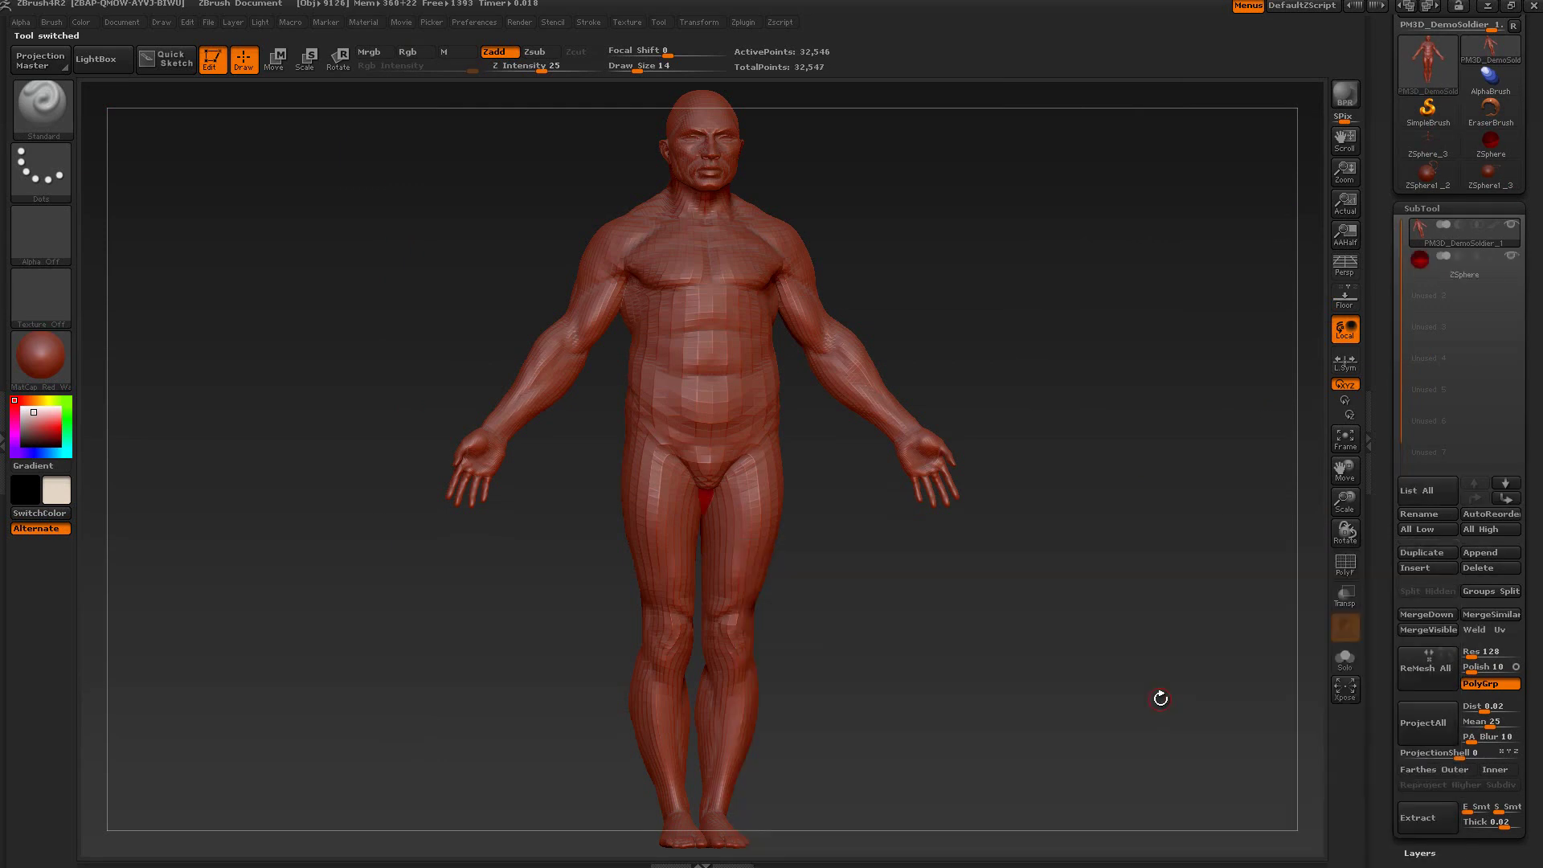
# Select the ZSphere subtool, use ghost transparency to move it up into the soldier's chest, and return to Draw mode.
pyautogui.click(1450, 267)
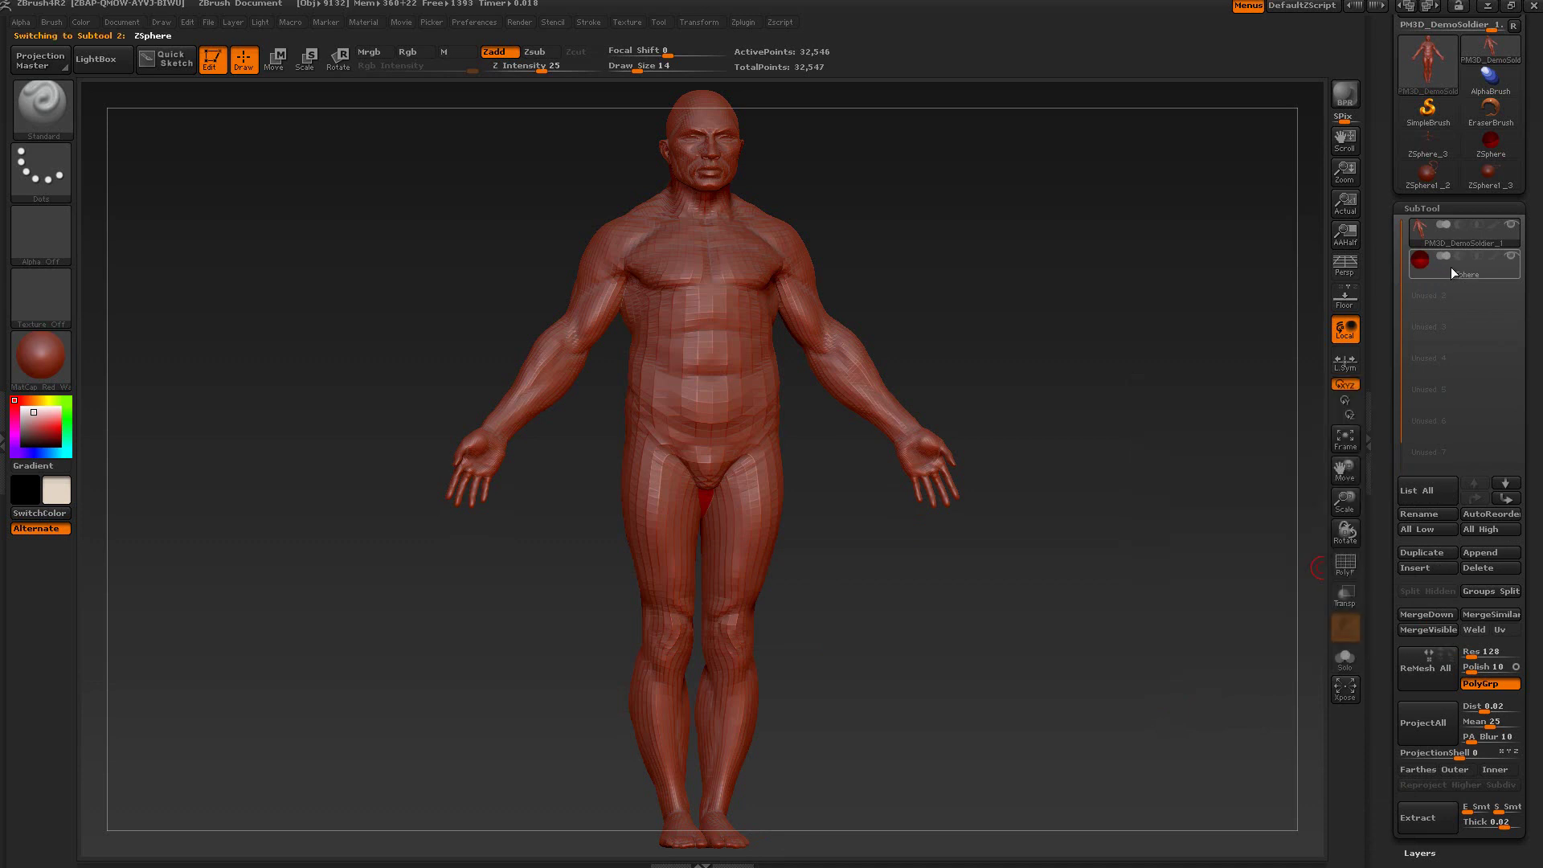
pyautogui.click(1345, 595)
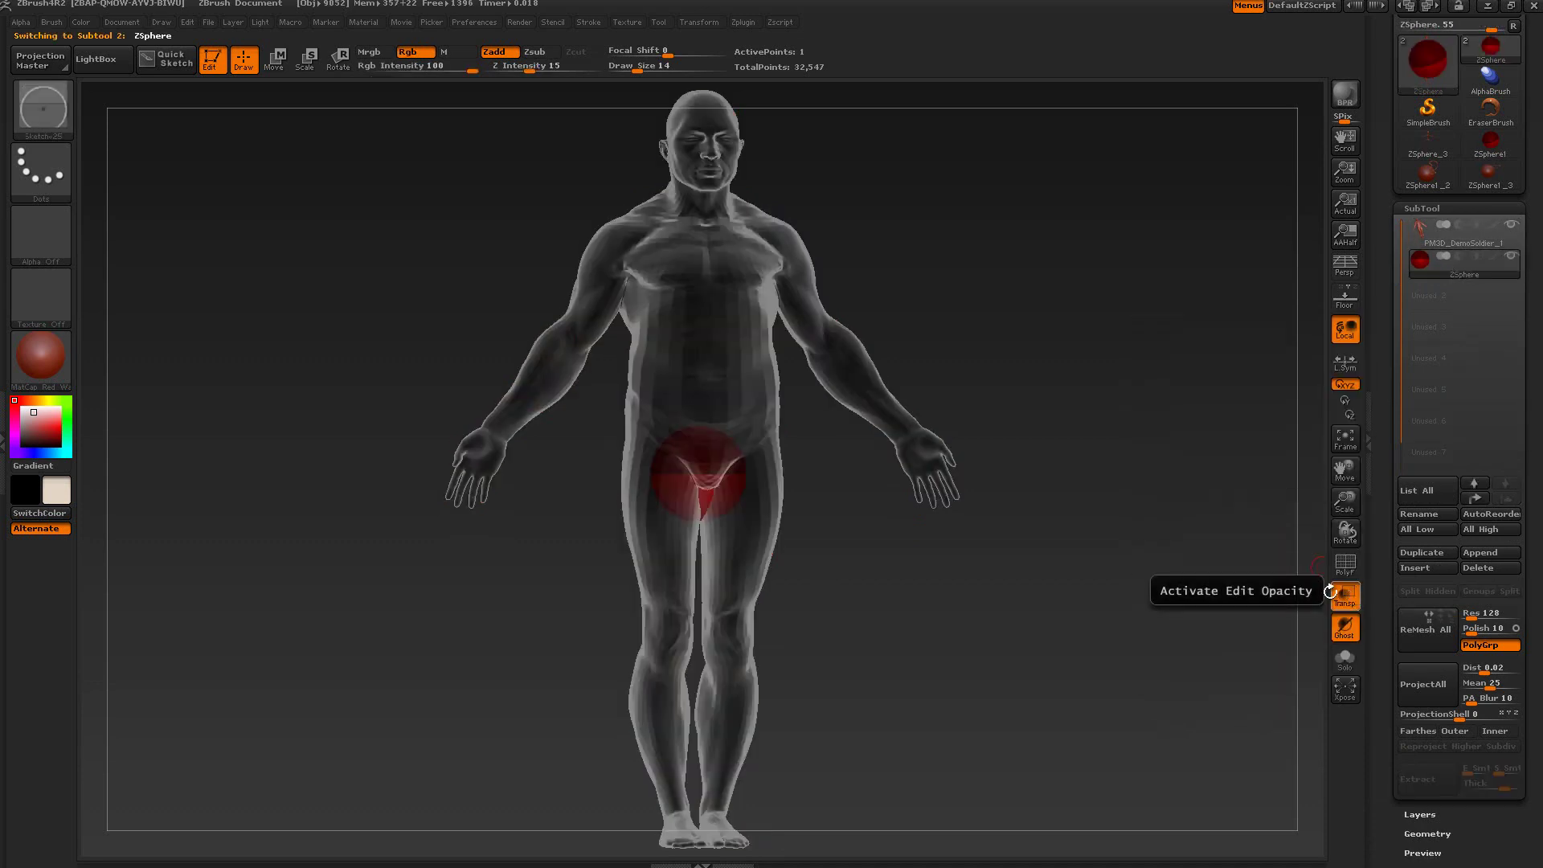
pyautogui.click(275, 59)
pyautogui.moveTo(1095, 273); pyautogui.dragTo(799, 452)
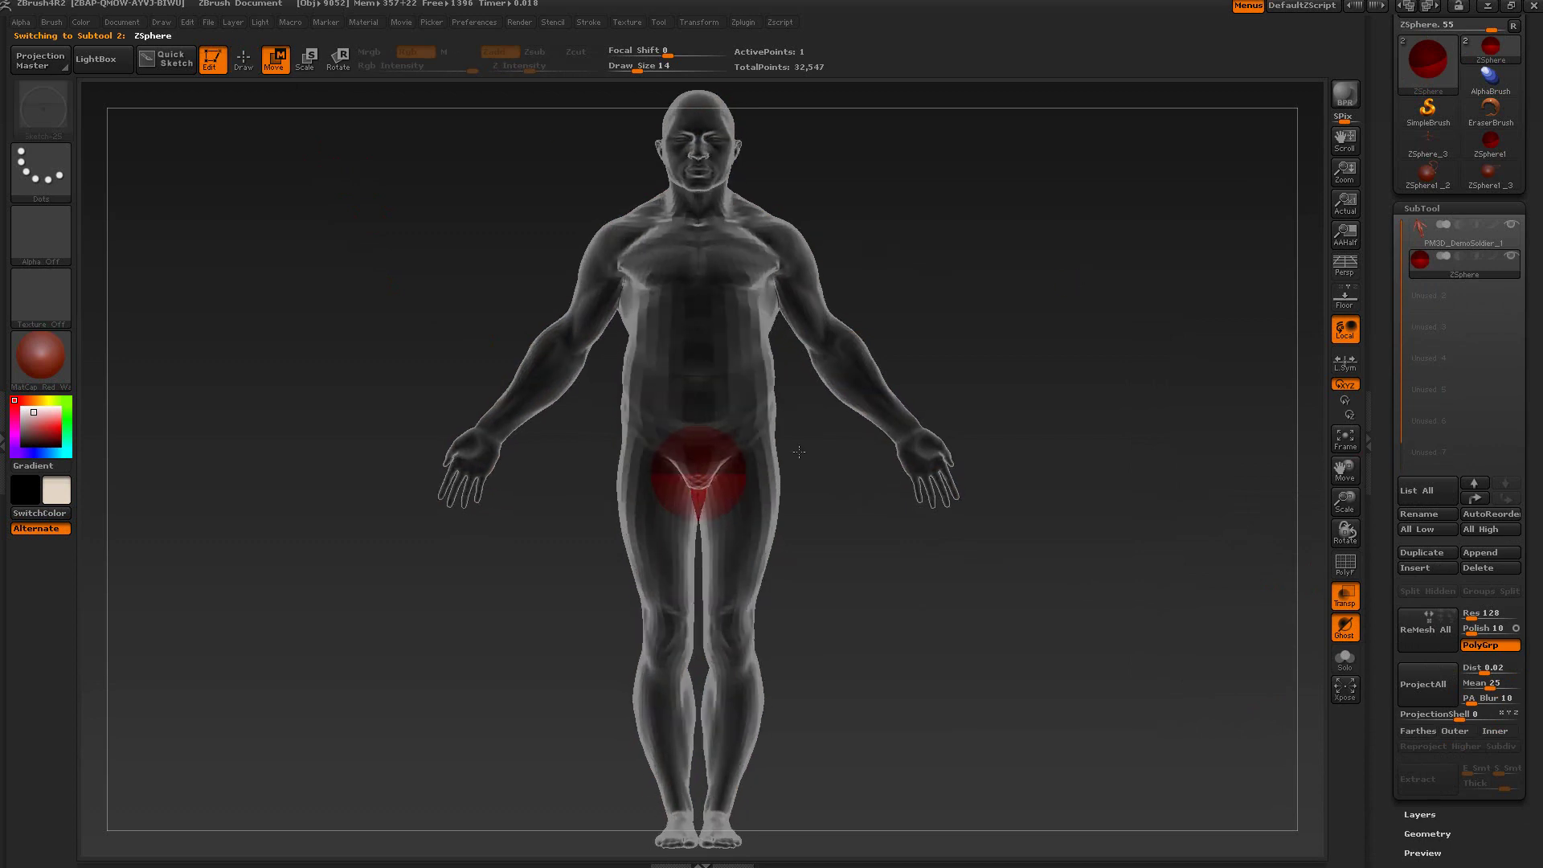
pyautogui.moveTo(709, 483); pyautogui.dragTo(708, 259)
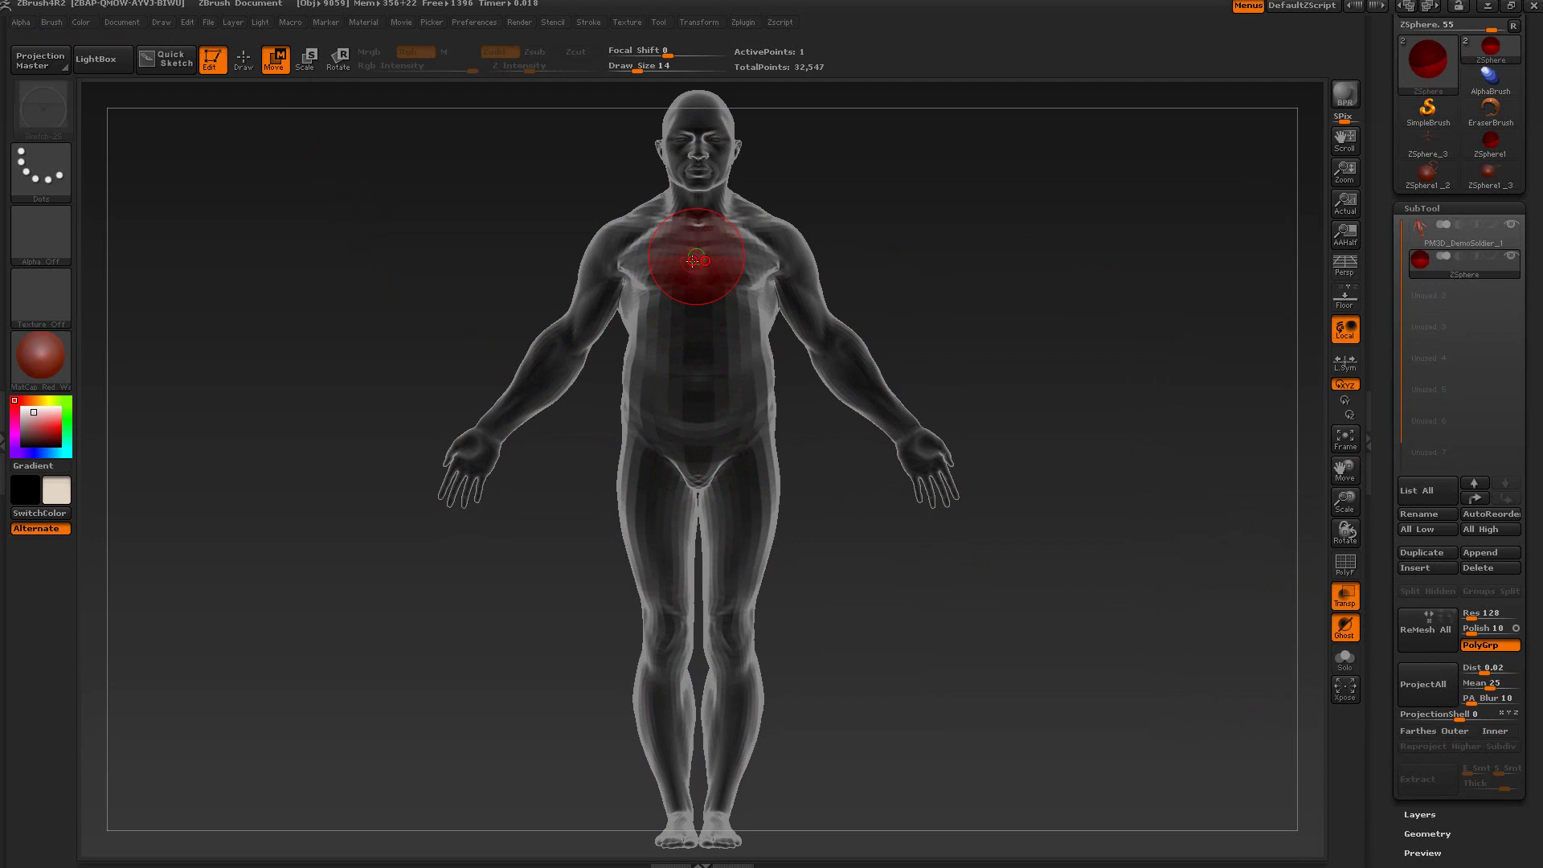
pyautogui.click(243, 59)
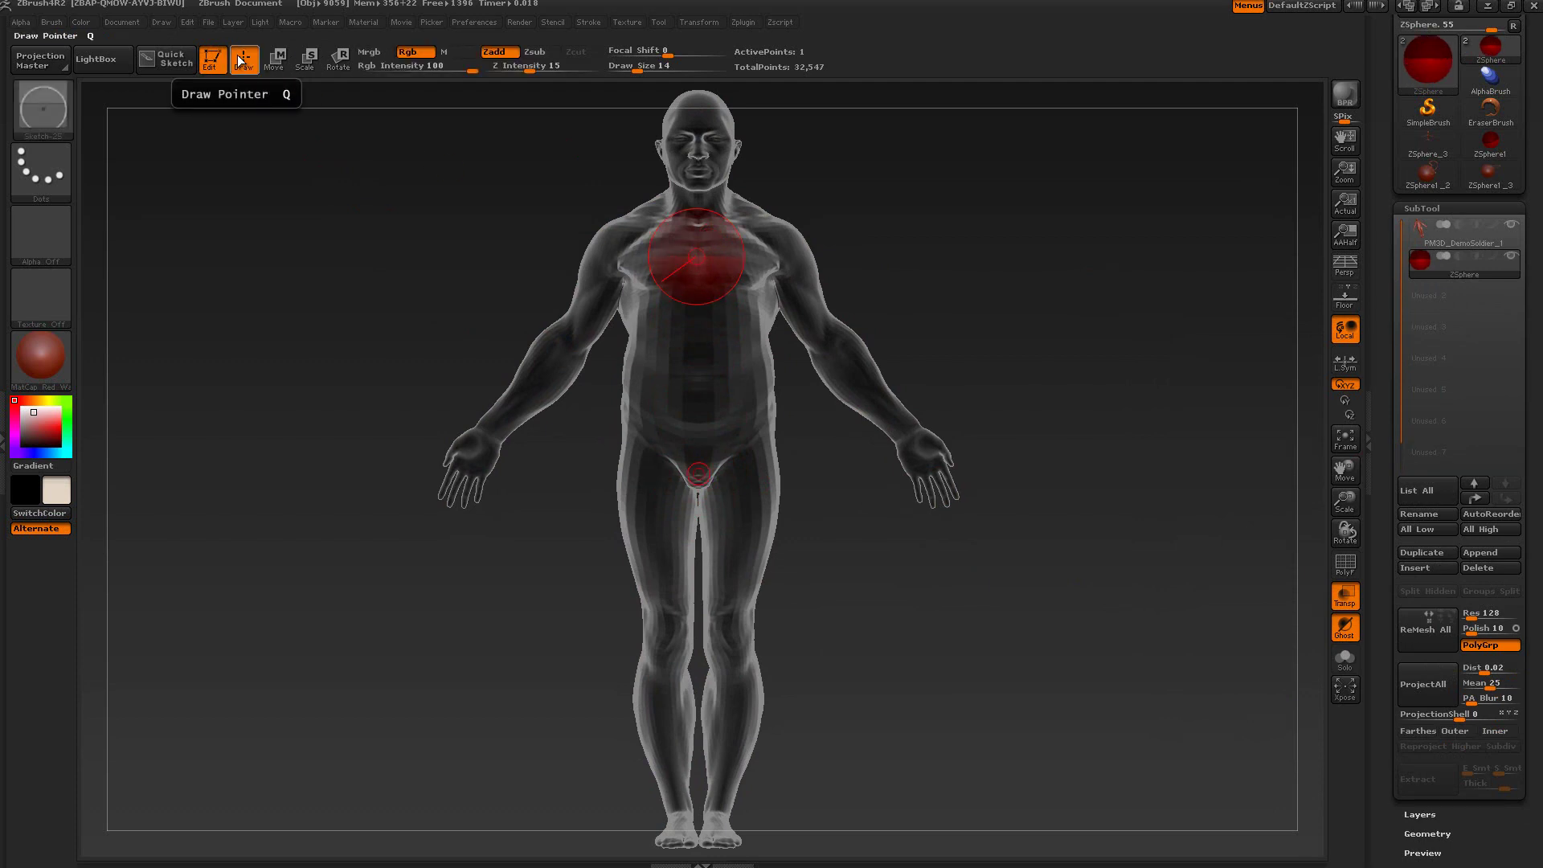
# Turn transparency off, enable EditSketch, and sketch symmetrical ZSphere strokes from the soldier's upper chest up over the face.
pyautogui.click(1344, 596)
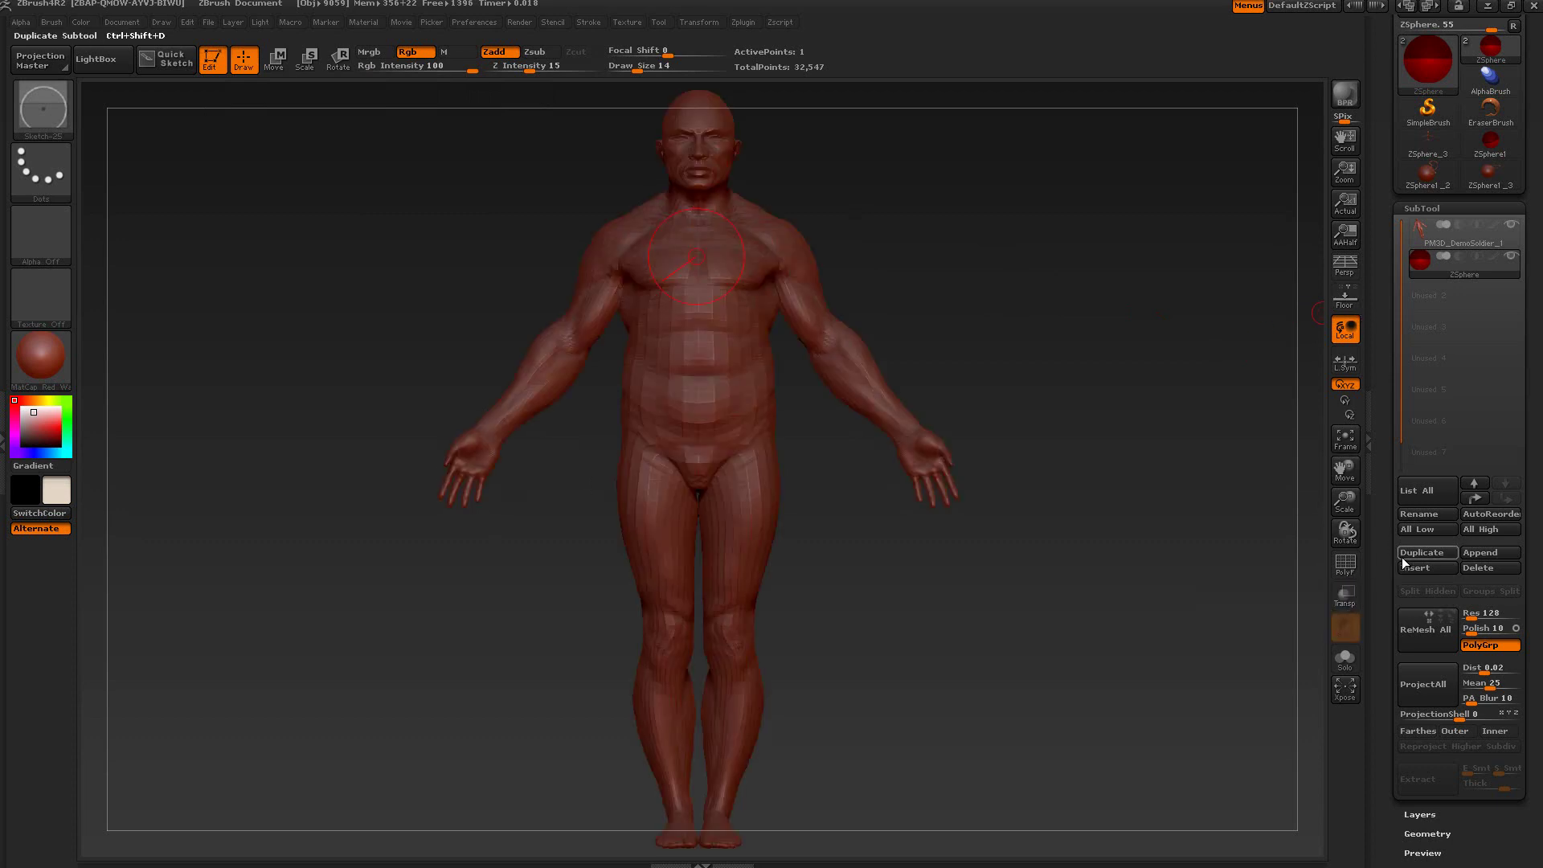
pyautogui.moveTo(1389, 559); pyautogui.dragTo(1381, 393)
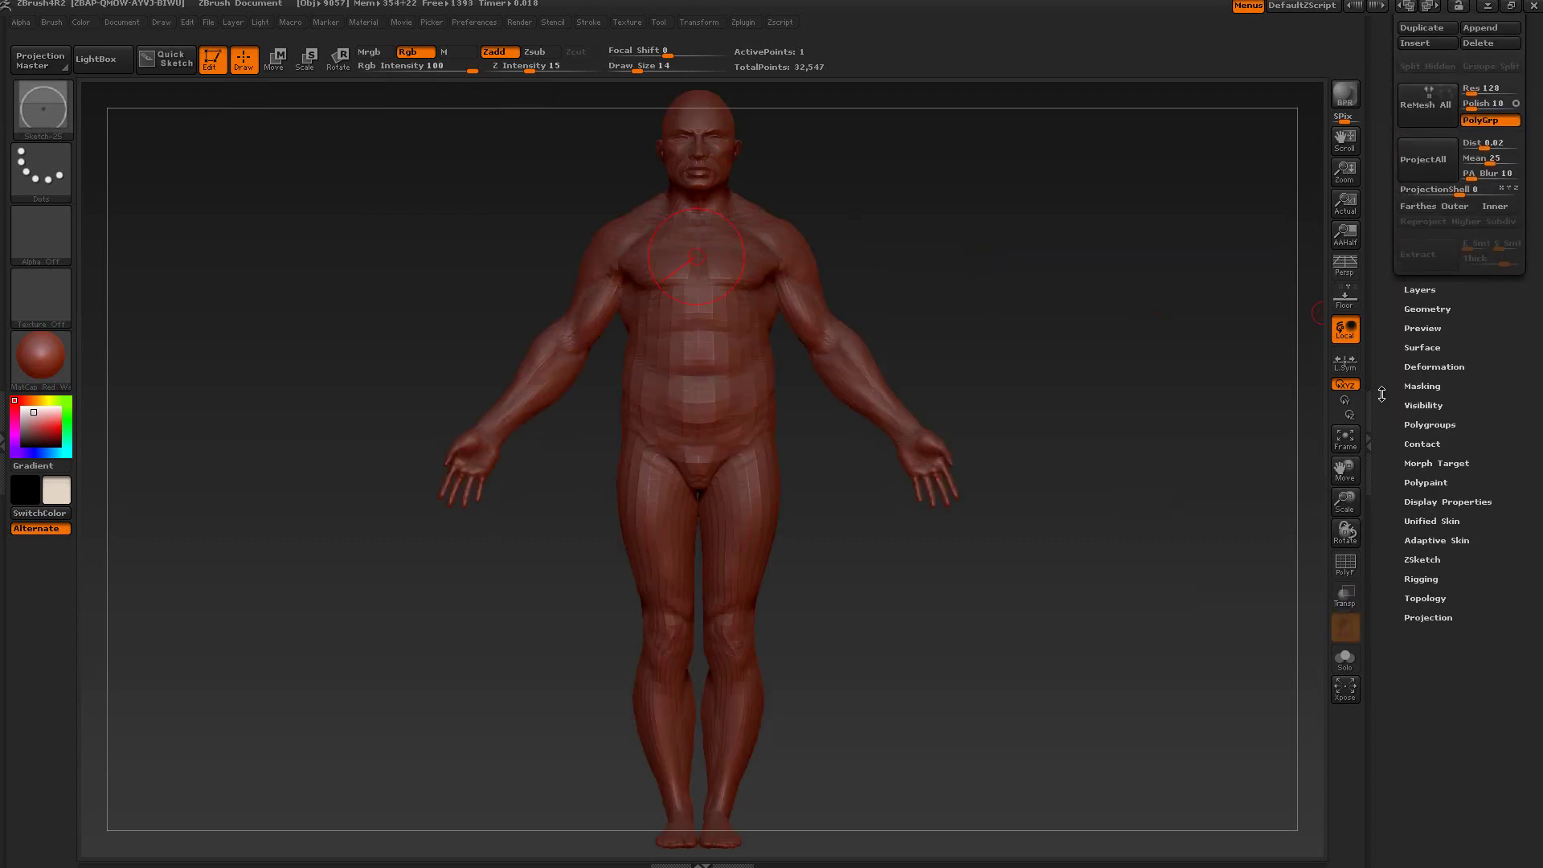
pyautogui.click(1437, 560)
pyautogui.click(1431, 578)
pyautogui.moveTo(713, 241); pyautogui.dragTo(716, 127)
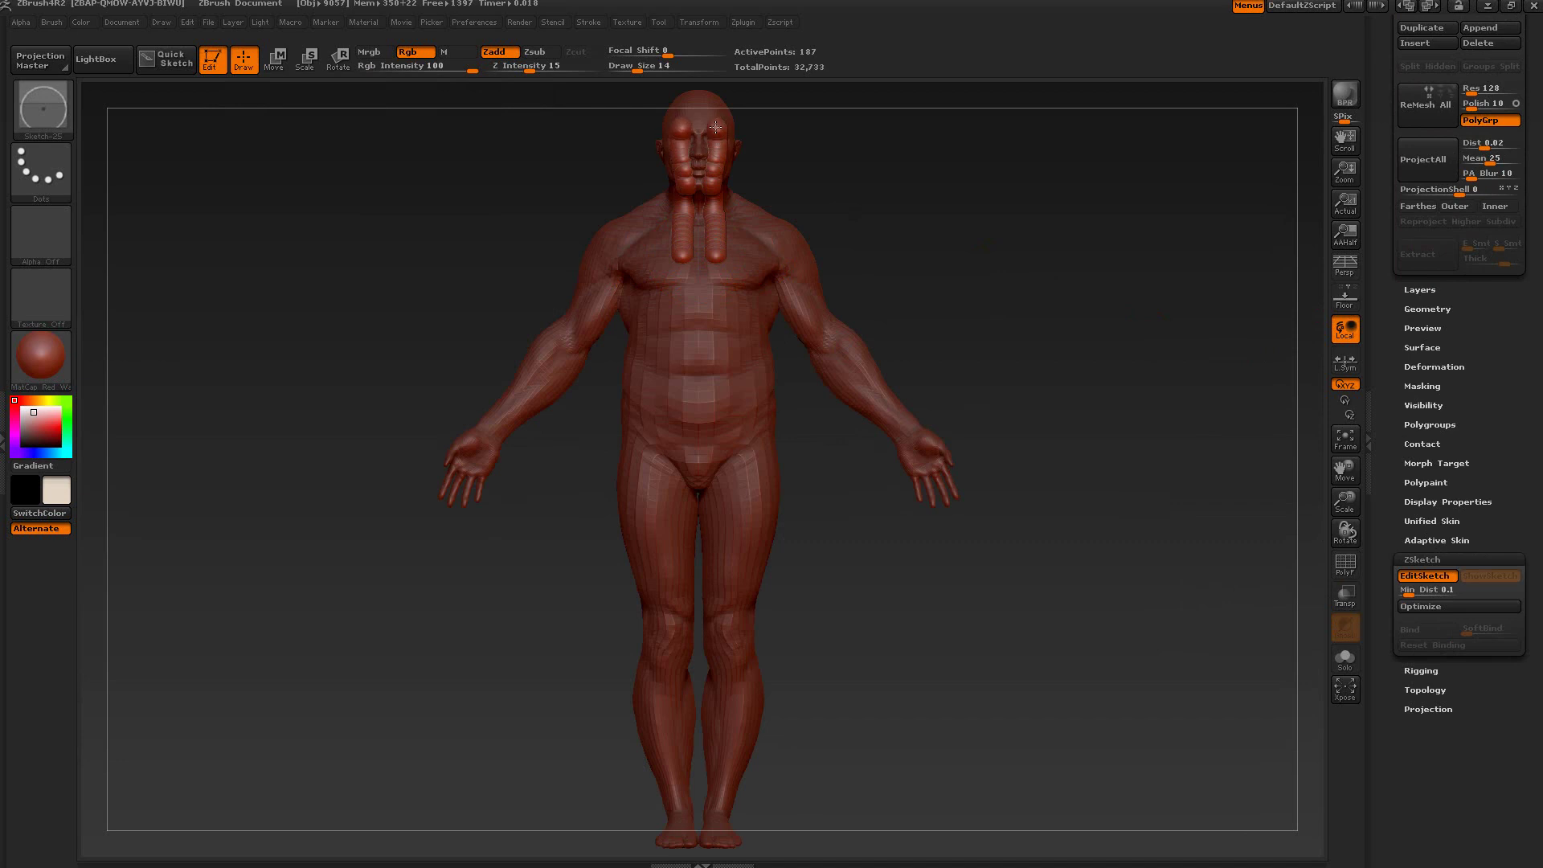
# Remove the sketched spheres on the chest and sketch a strap from the cheek around the back of the head.
pyautogui.moveTo(878, 179); pyautogui.dragTo(813, 190)
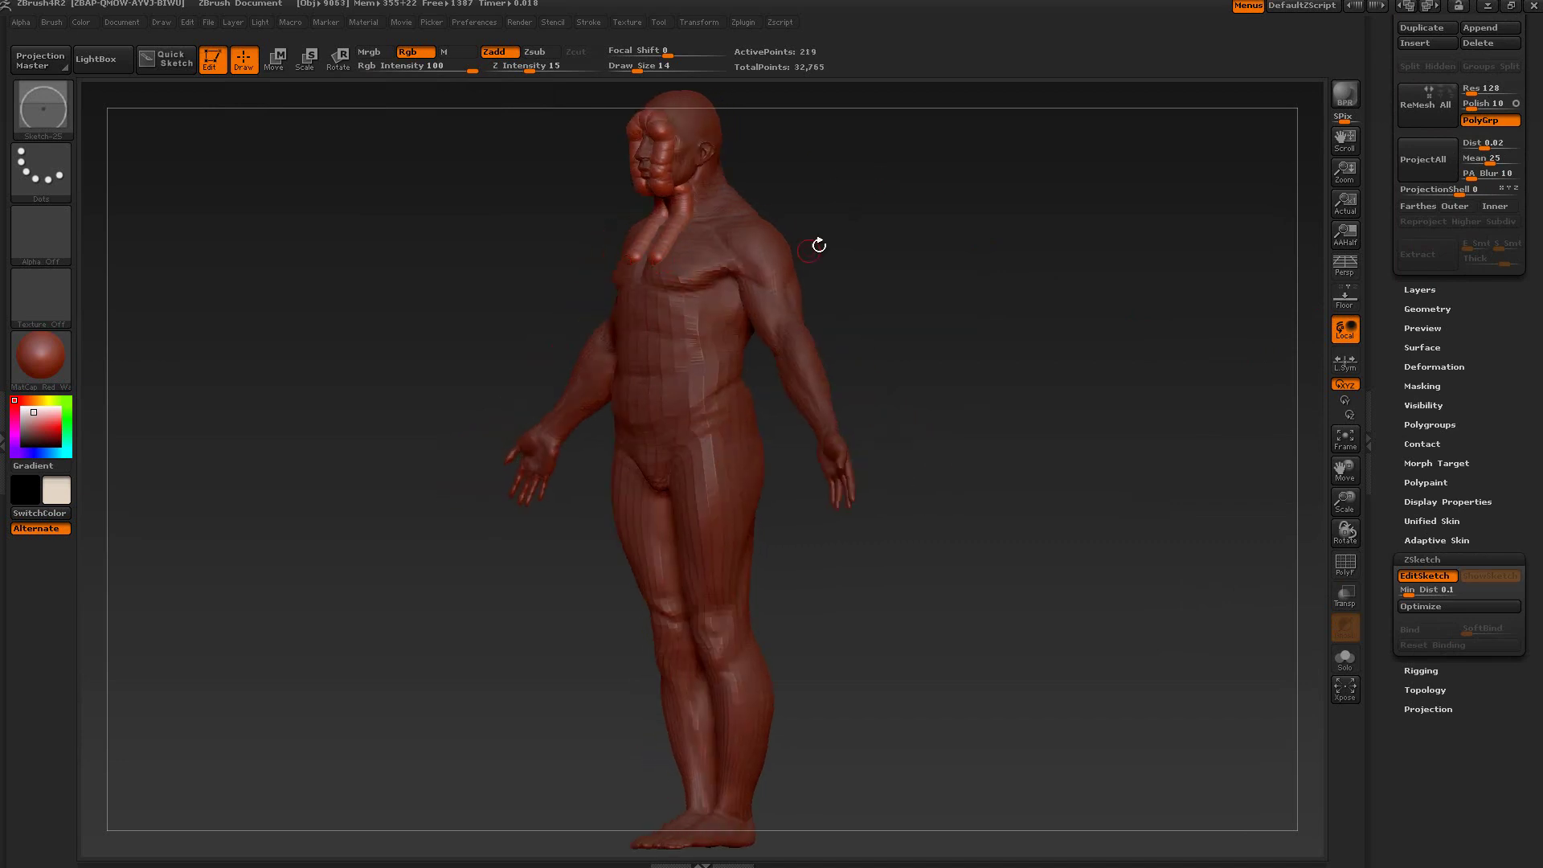
pyautogui.keyDown('alt'); pyautogui.moveTo(916, 224); pyautogui.dragTo(904, 476); pyautogui.keyUp('alt')
pyautogui.moveTo(703, 528)
pyautogui.keyDown('alt'); pyautogui.mouseDown()
pyautogui.moveTo(684, 513)
pyautogui.moveTo(726, 434)
pyautogui.mouseUp(); pyautogui.keyUp('alt')
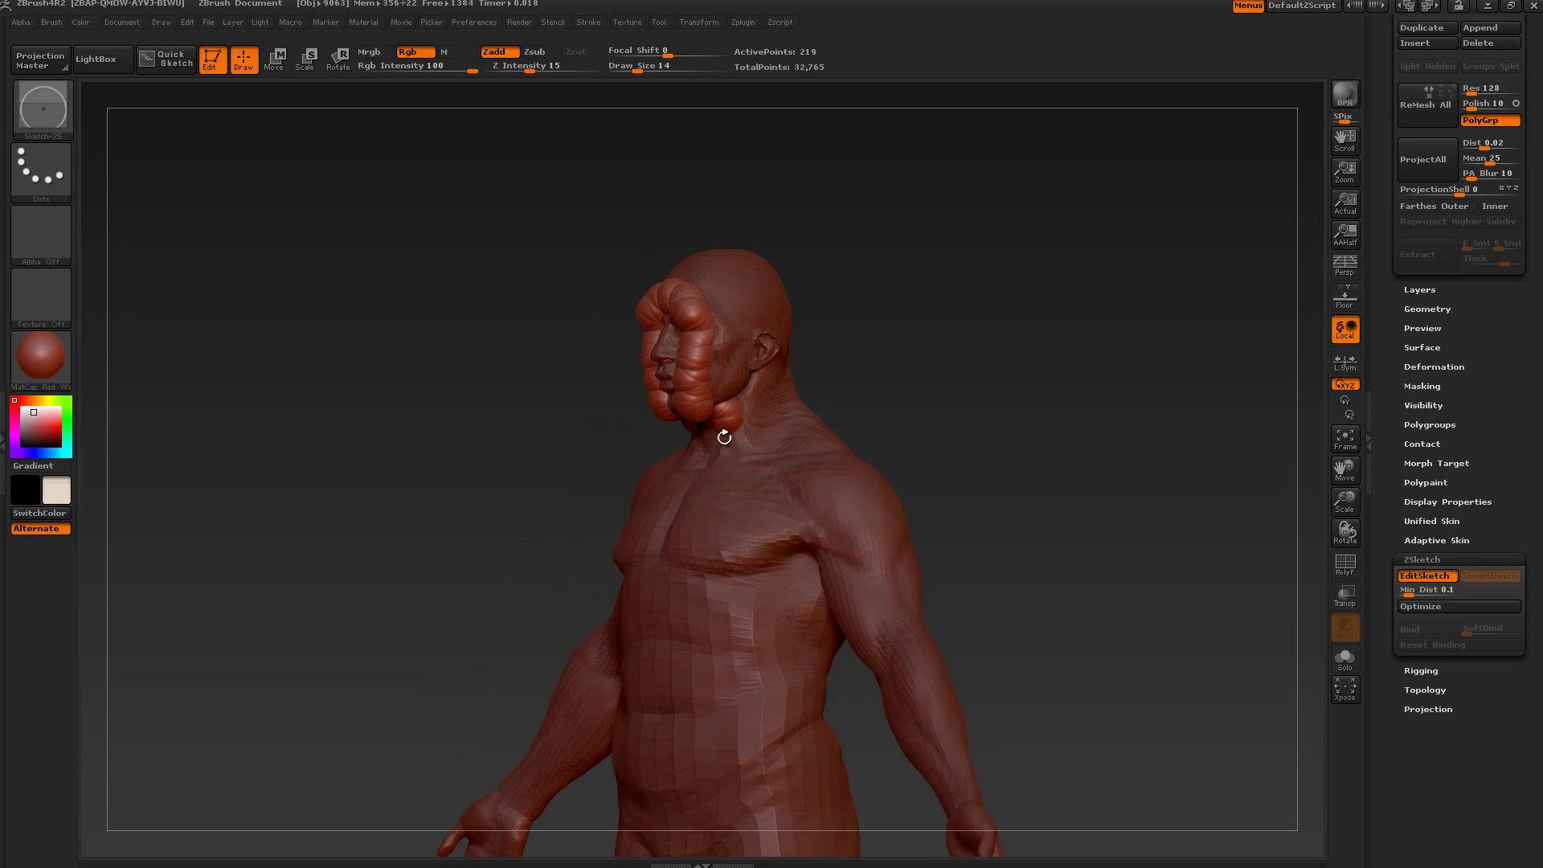
pyautogui.moveTo(713, 341); pyautogui.dragTo(785, 299)
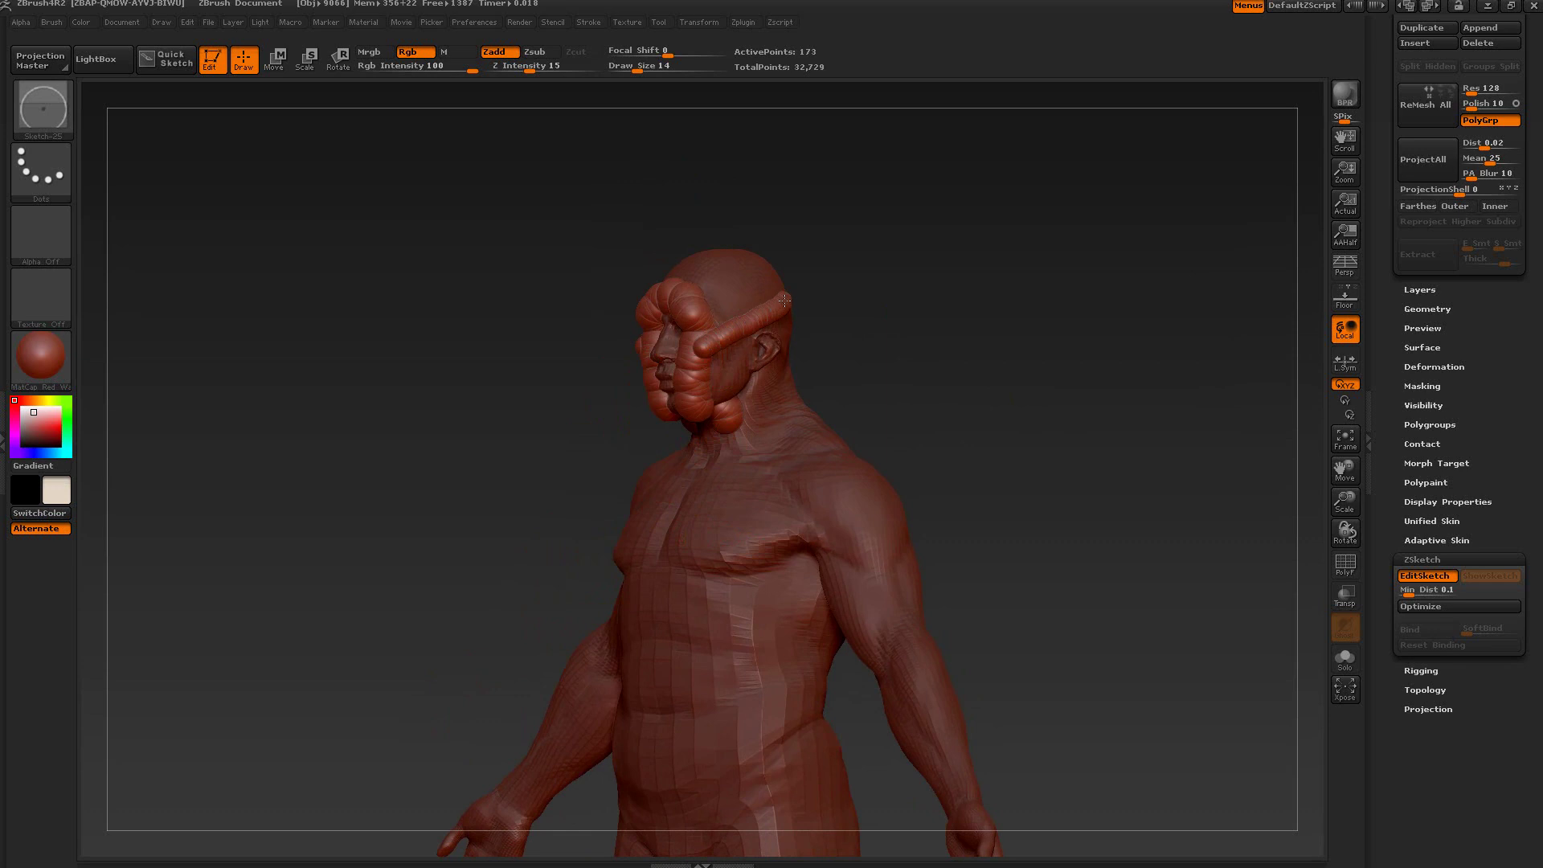
pyautogui.moveTo(939, 297)
pyautogui.mouseDown()
pyautogui.moveTo(876, 318)
pyautogui.moveTo(734, 303)
pyautogui.moveTo(766, 303)
pyautogui.mouseUp()
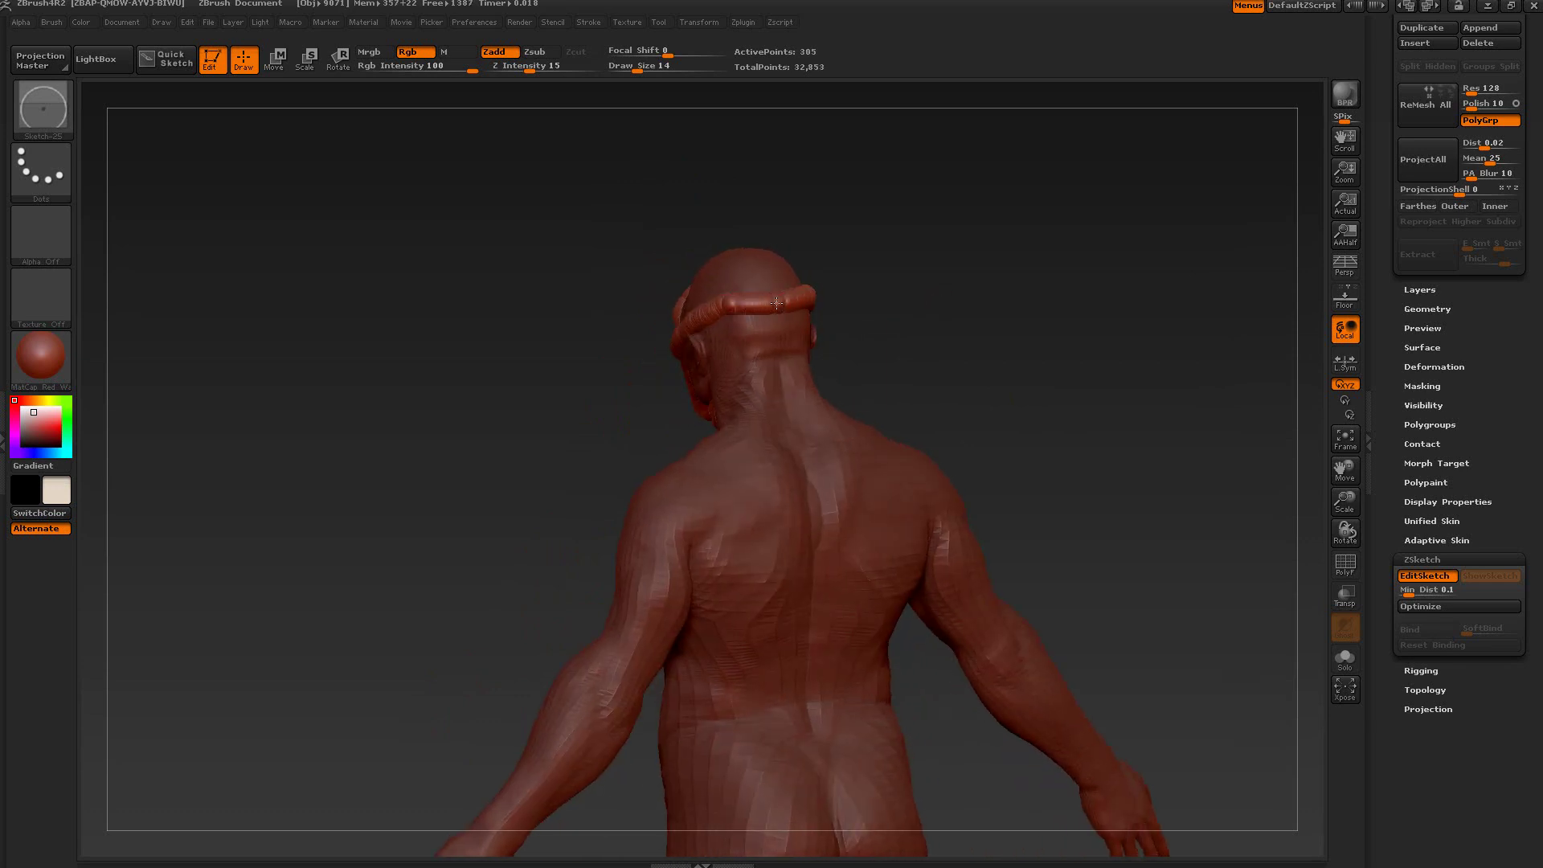
# Smooth the head strap and the sketched strokes framing the face down to the jaw on all sides.
pyautogui.press('shift')
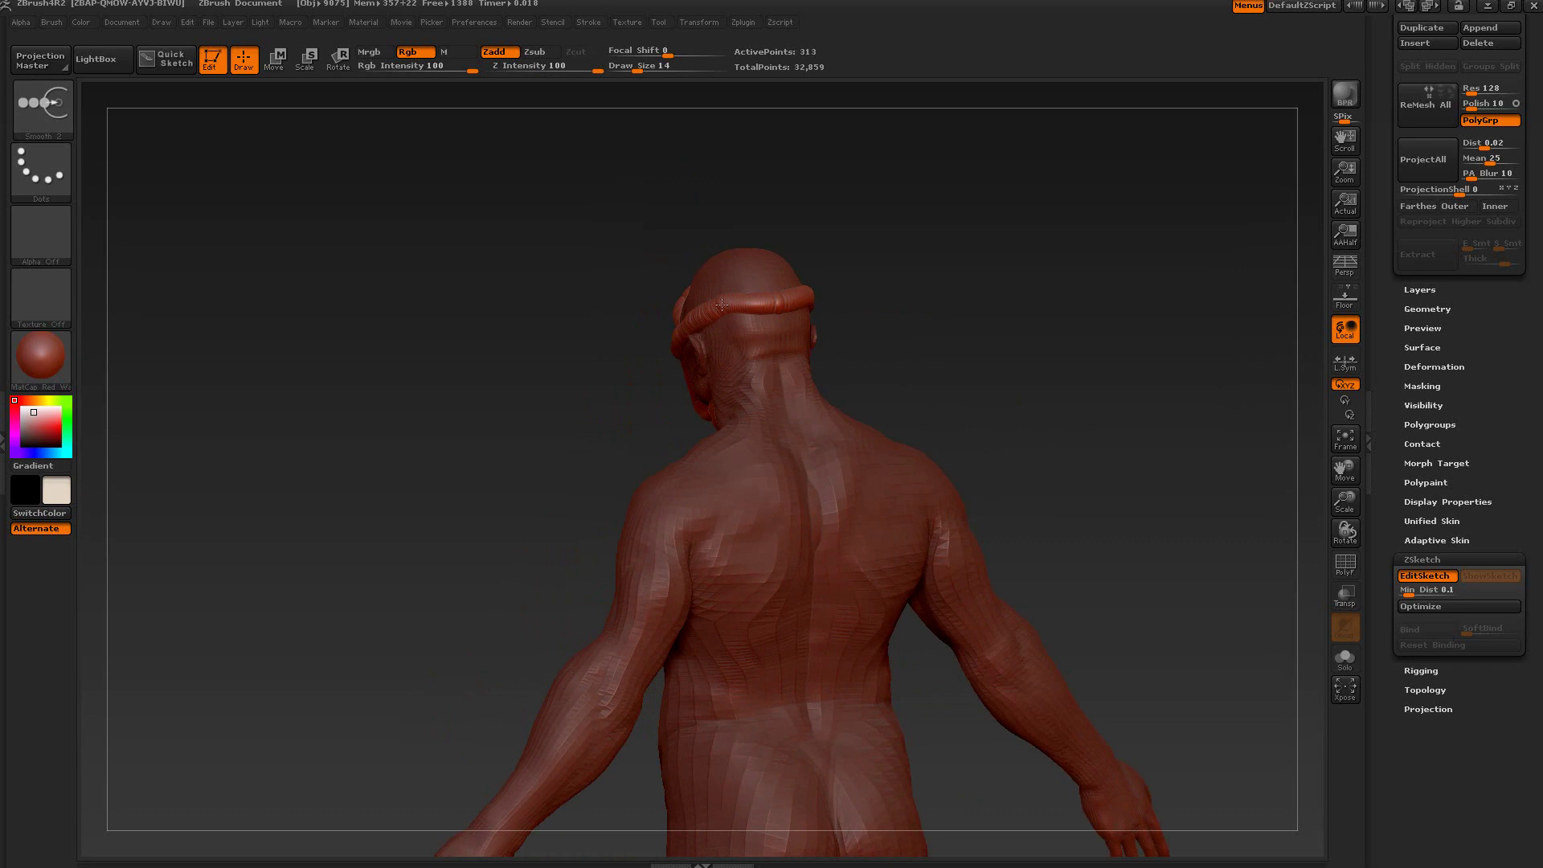
pyautogui.moveTo(850, 303)
pyautogui.keyDown('shift'); pyautogui.mouseDown()
pyautogui.moveTo(947, 286)
pyautogui.moveTo(957, 300)
pyautogui.moveTo(710, 322)
pyautogui.mouseUp(); pyautogui.keyUp('shift')
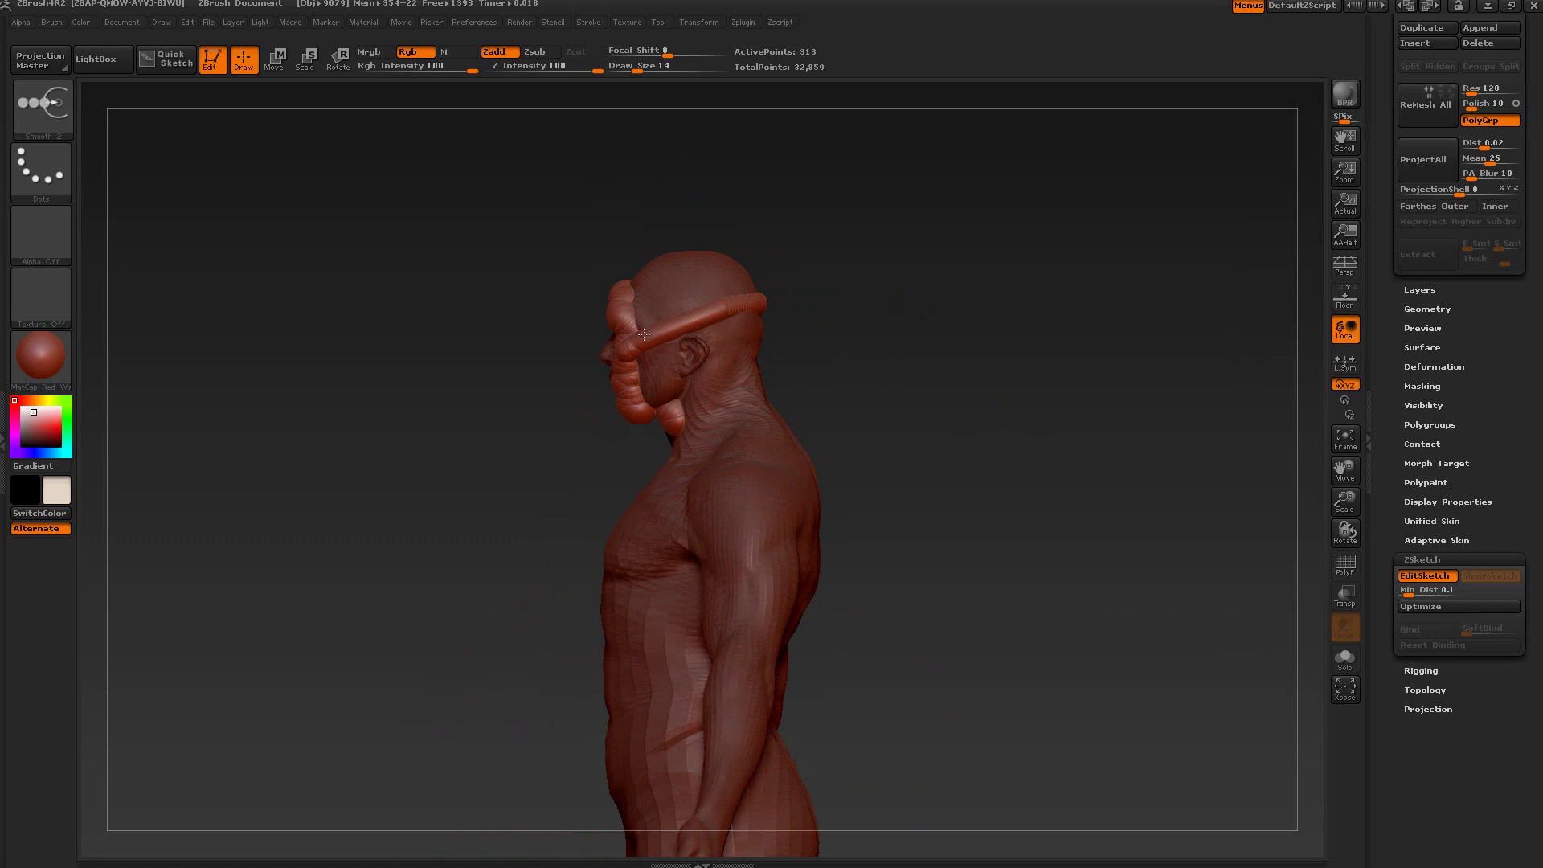
pyautogui.moveTo(906, 327); pyautogui.dragTo(986, 324)
pyautogui.moveTo(630, 312)
pyautogui.keyDown('shift'); pyautogui.mouseDown()
pyautogui.moveTo(639, 299)
pyautogui.moveTo(635, 380)
pyautogui.moveTo(673, 389)
pyautogui.moveTo(673, 406)
pyautogui.mouseUp(); pyautogui.keyUp('shift')
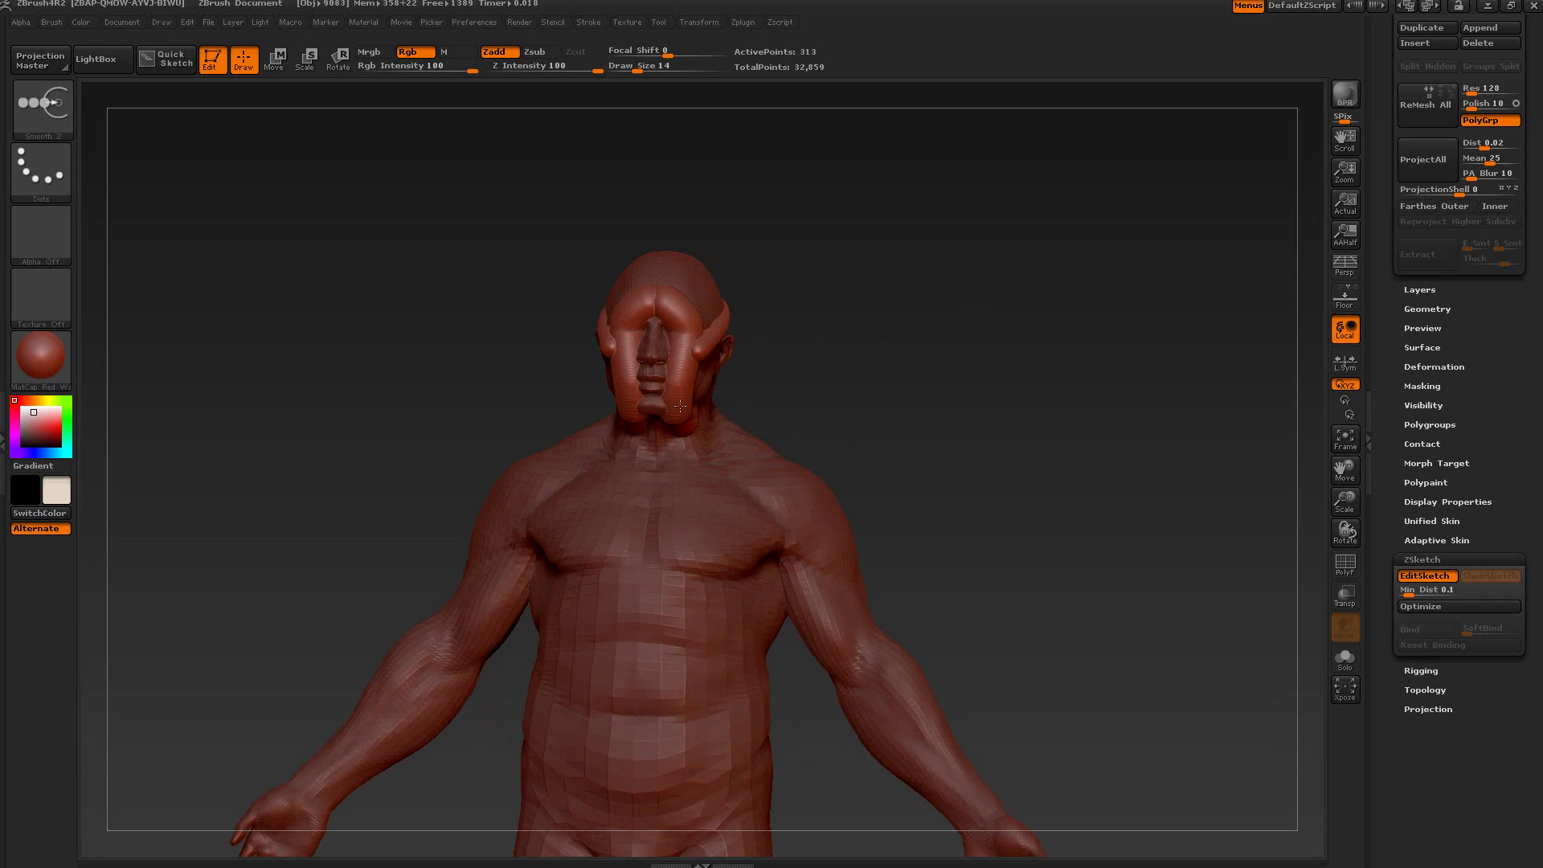
pyautogui.moveTo(830, 364)
pyautogui.mouseDown()
pyautogui.moveTo(847, 354)
pyautogui.moveTo(807, 348)
pyautogui.mouseUp()
pyautogui.press('shift')
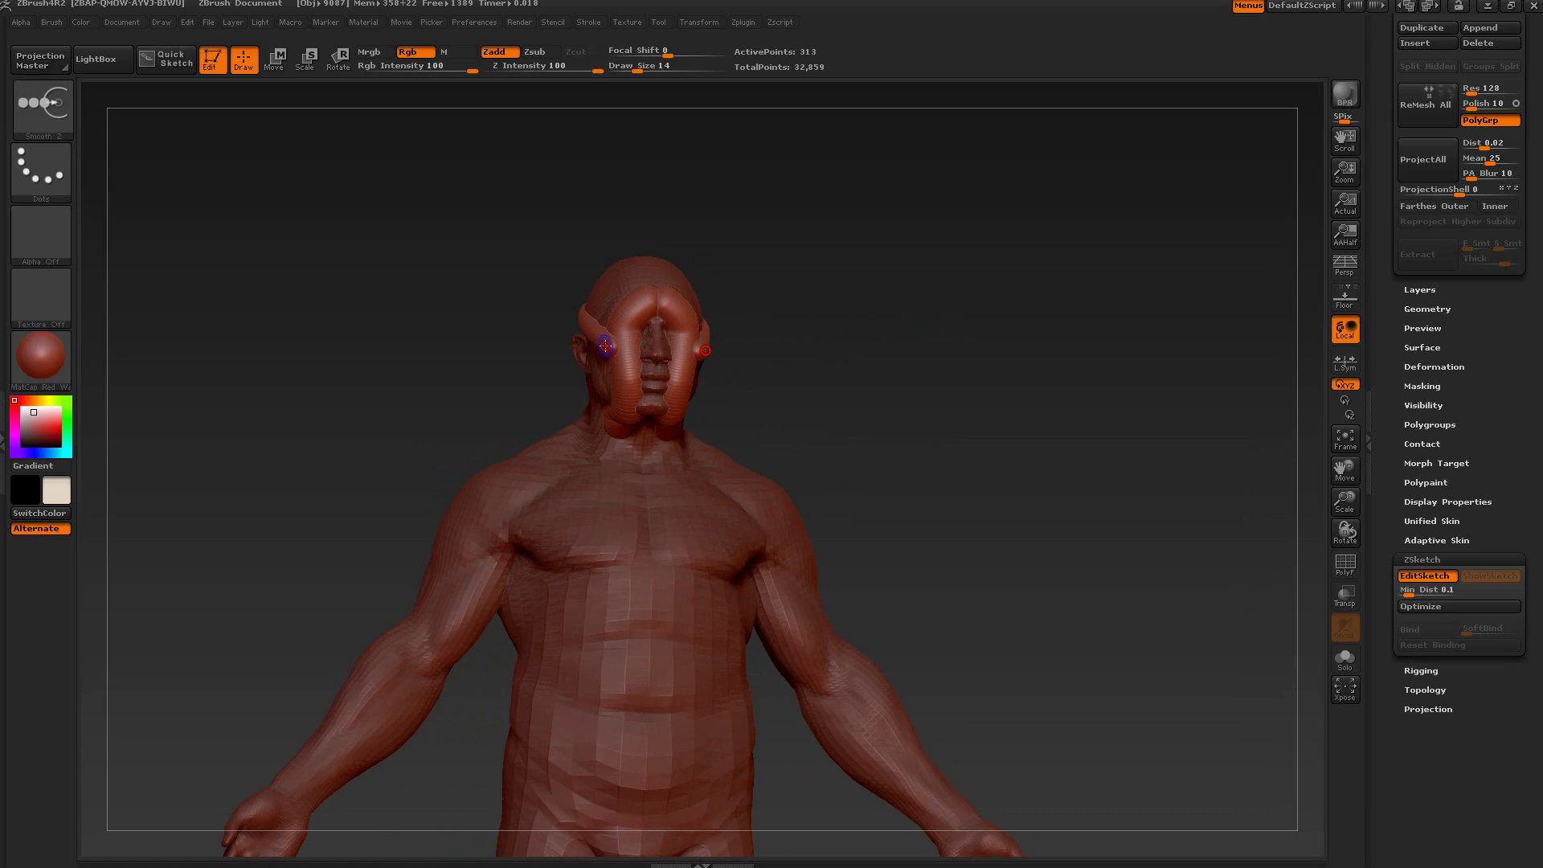
pyautogui.moveTo(902, 403)
pyautogui.mouseDown()
pyautogui.moveTo(889, 406)
pyautogui.moveTo(911, 397)
pyautogui.mouseUp()
pyautogui.press('shift')
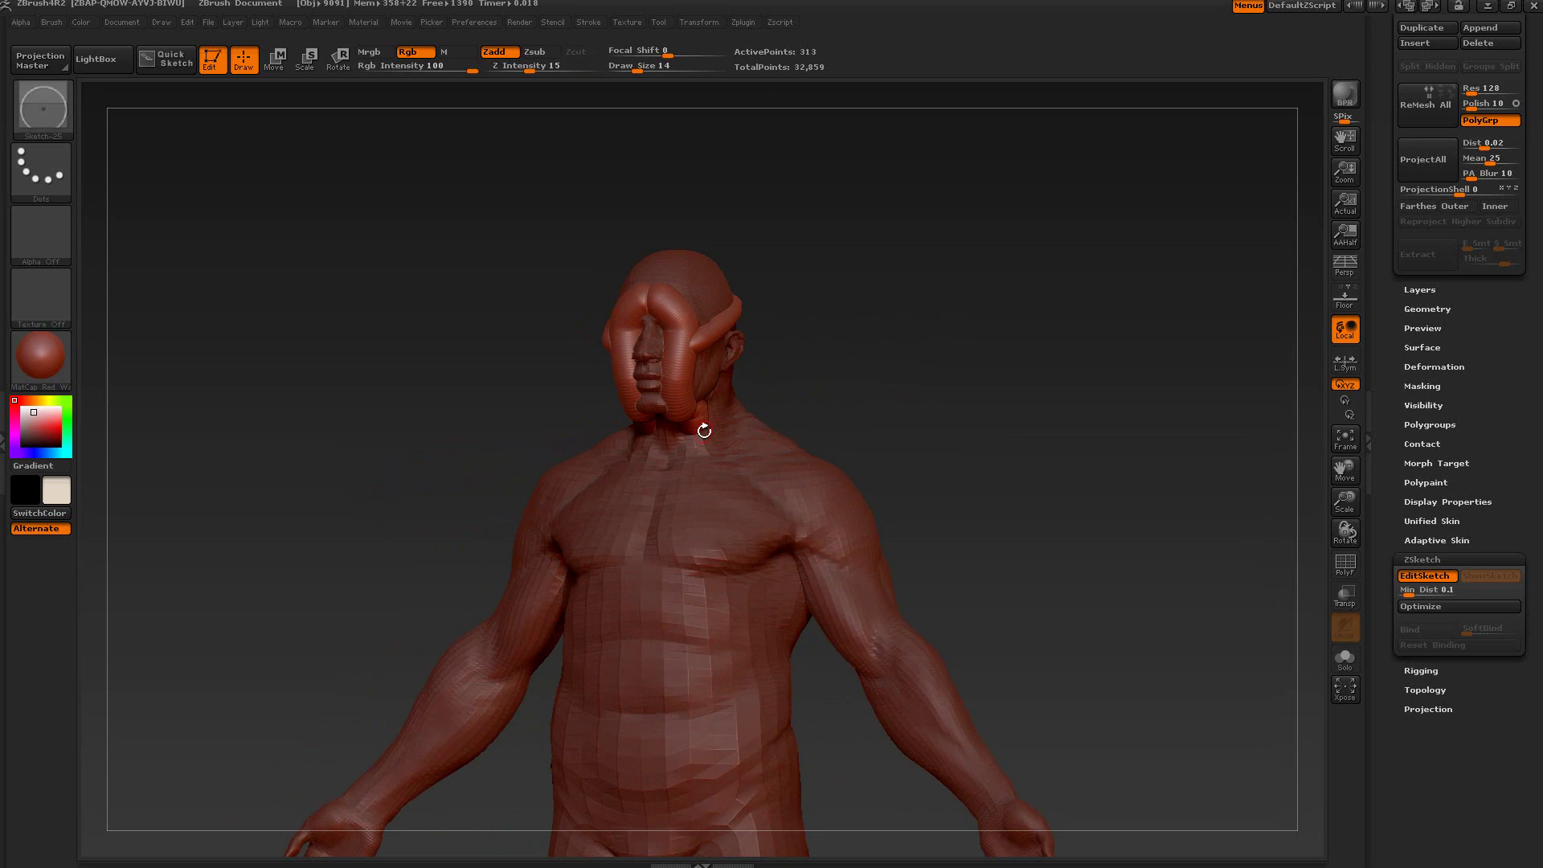
pyautogui.moveTo(854, 364)
pyautogui.mouseDown()
pyautogui.moveTo(865, 359)
pyautogui.moveTo(816, 366)
pyautogui.moveTo(867, 366)
pyautogui.mouseUp()
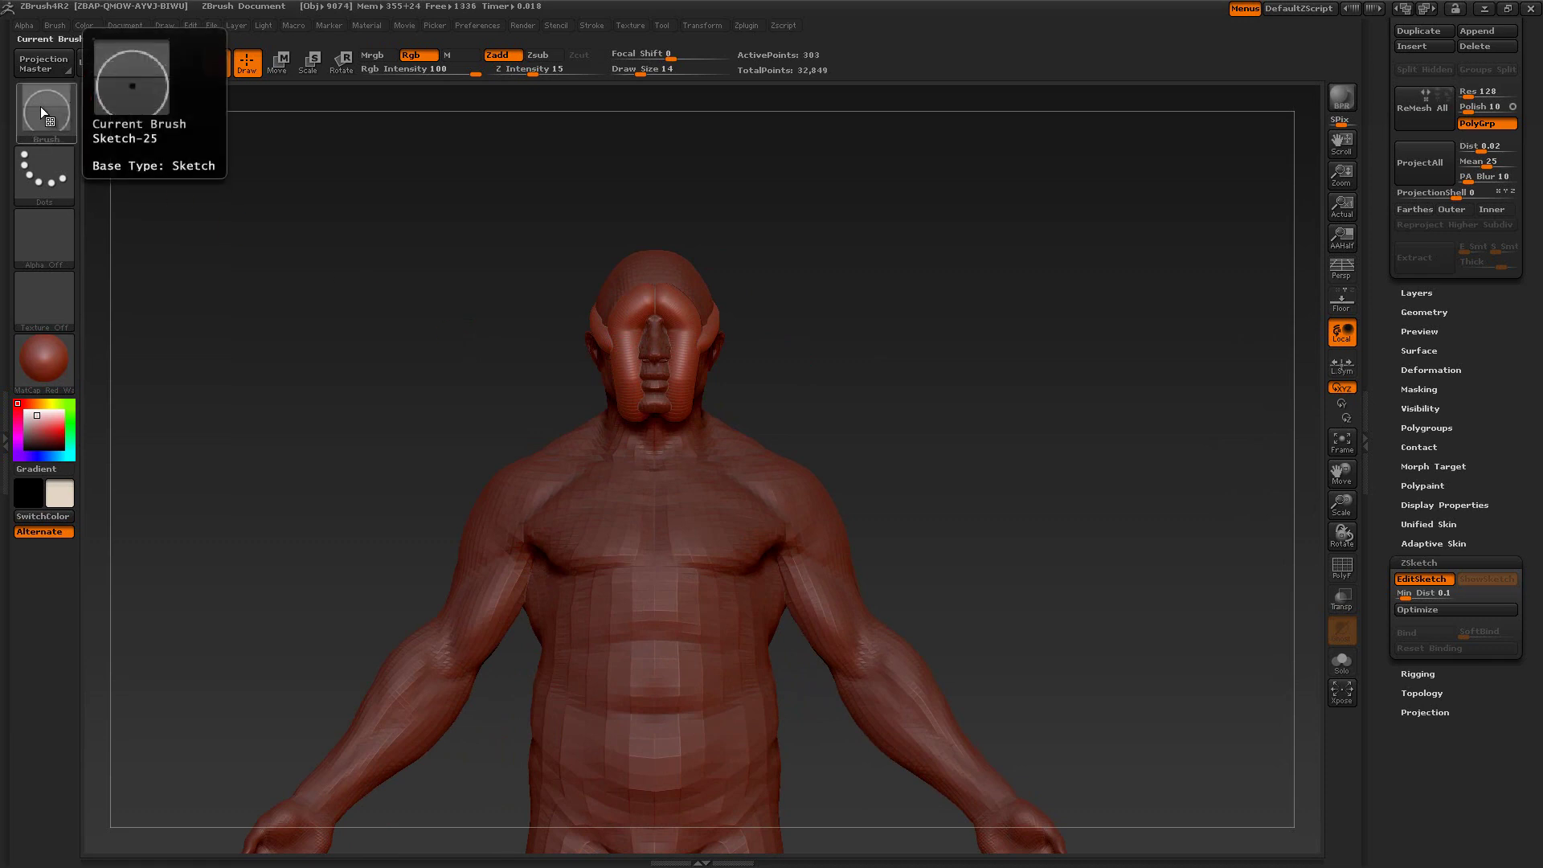
# Examine the Sketch-25 brush's depth settings and its icon file selection, leaving the icon choice cancelled.
pyautogui.click(9, 338)
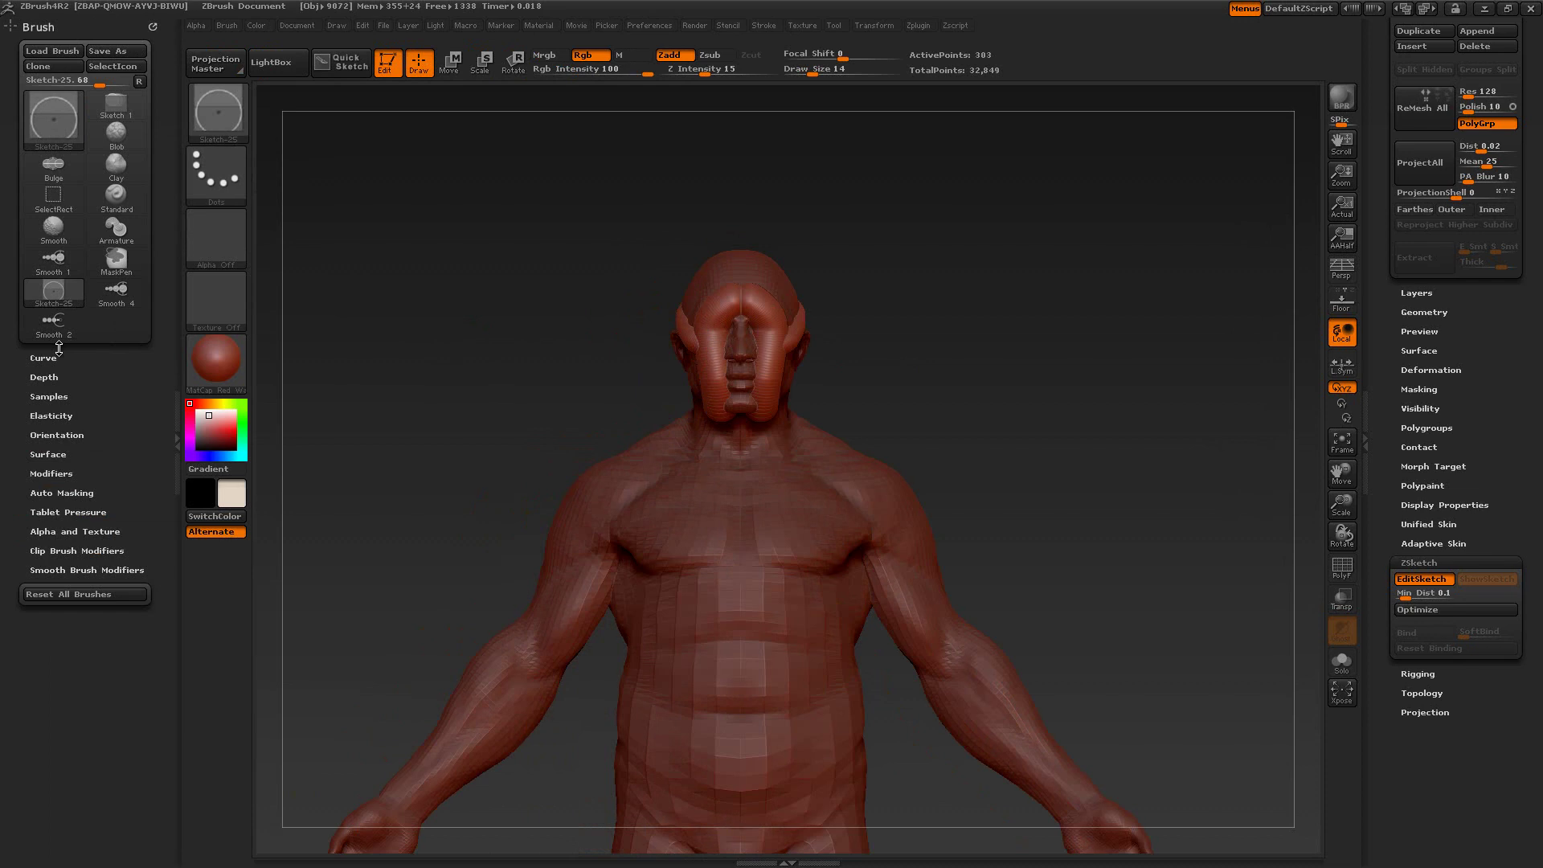
pyautogui.click(44, 377)
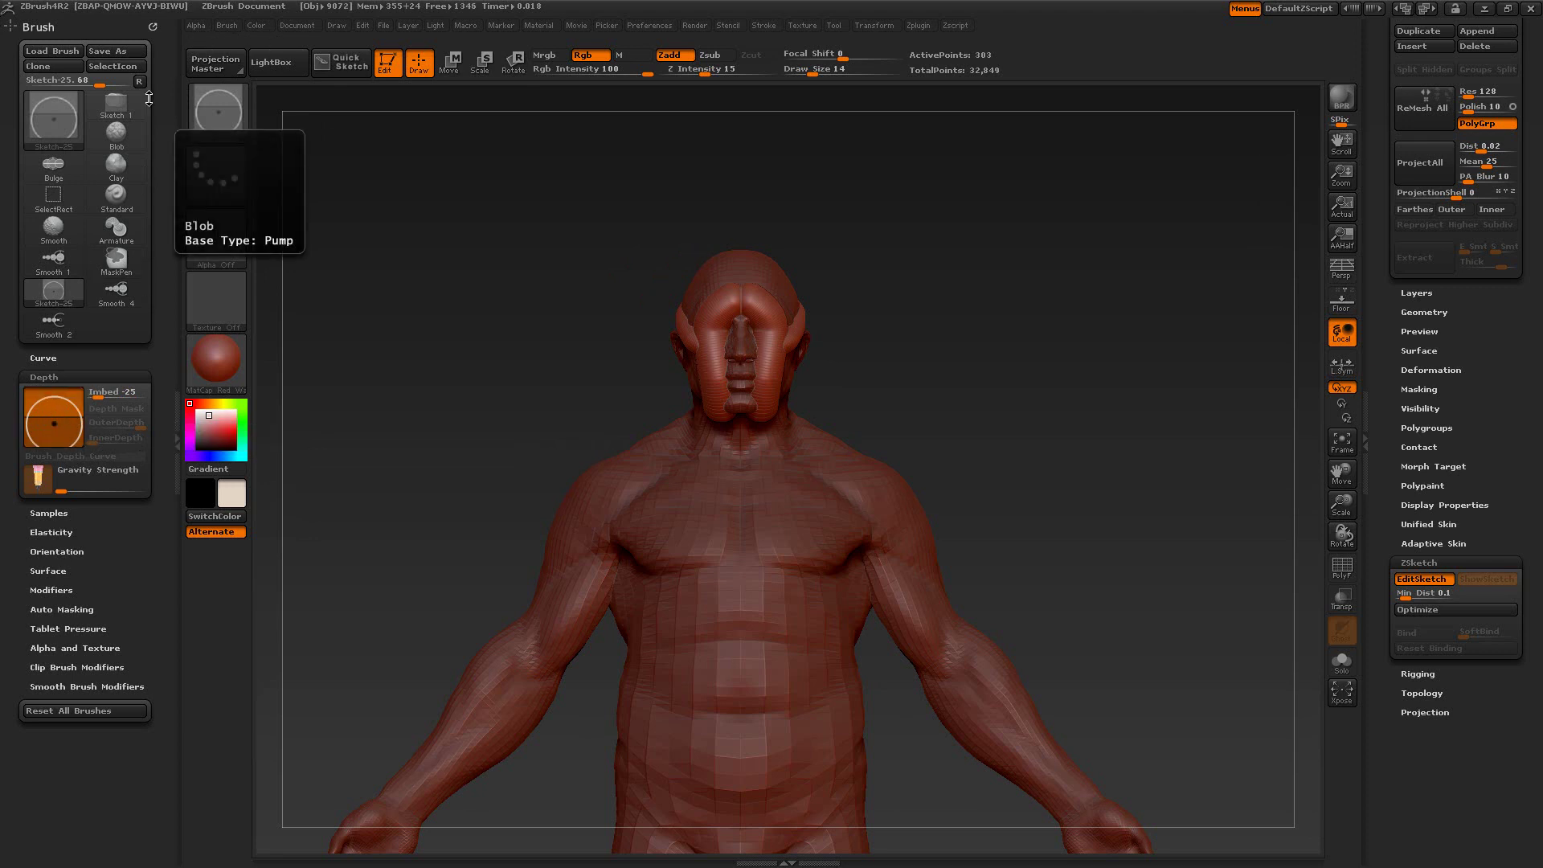
pyautogui.click(127, 67)
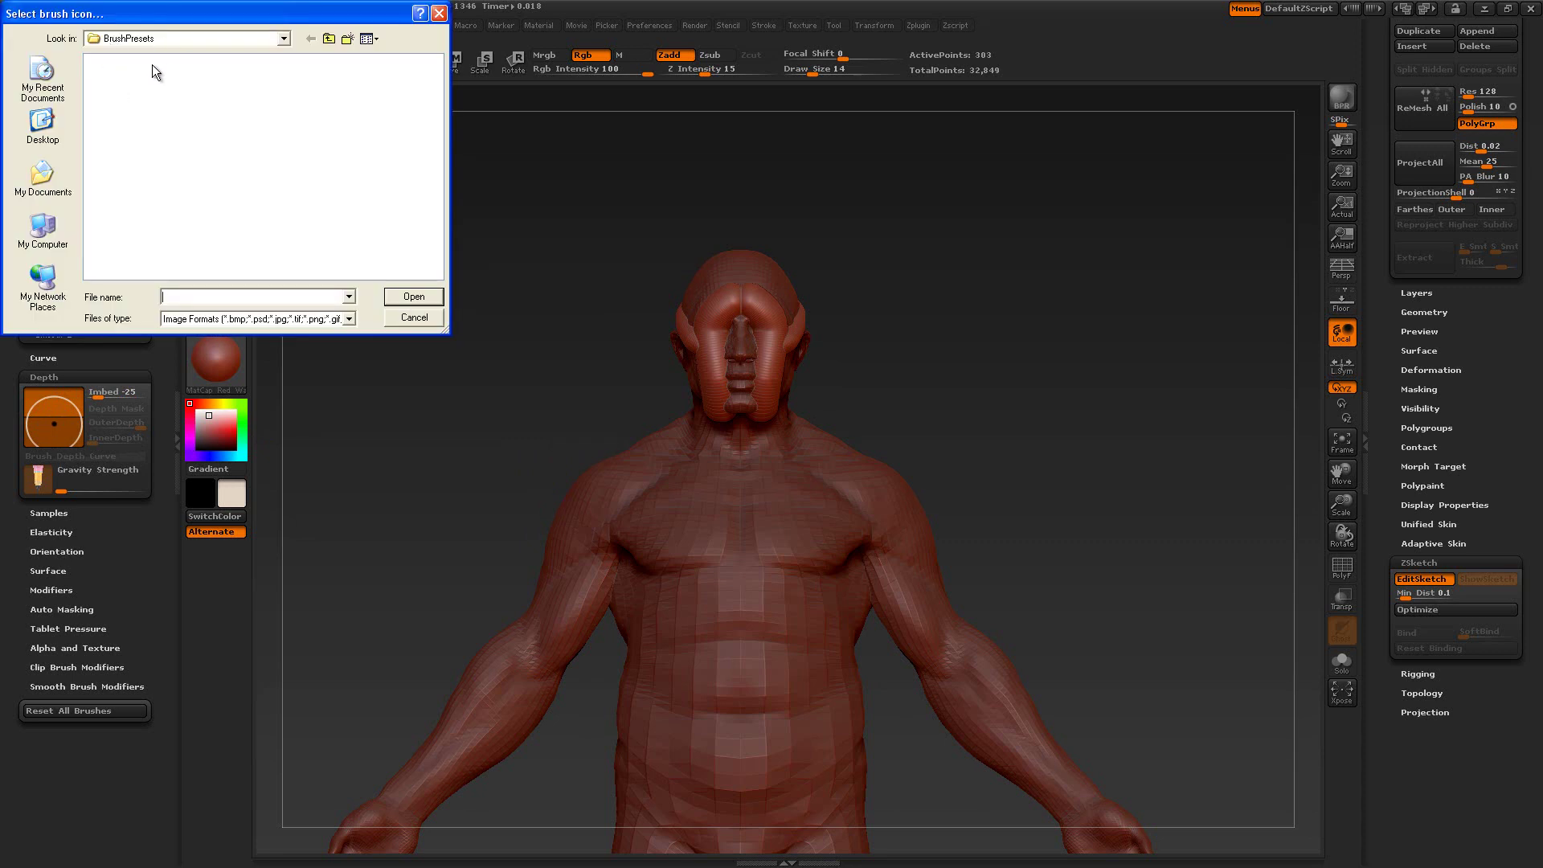
pyautogui.click(400, 318)
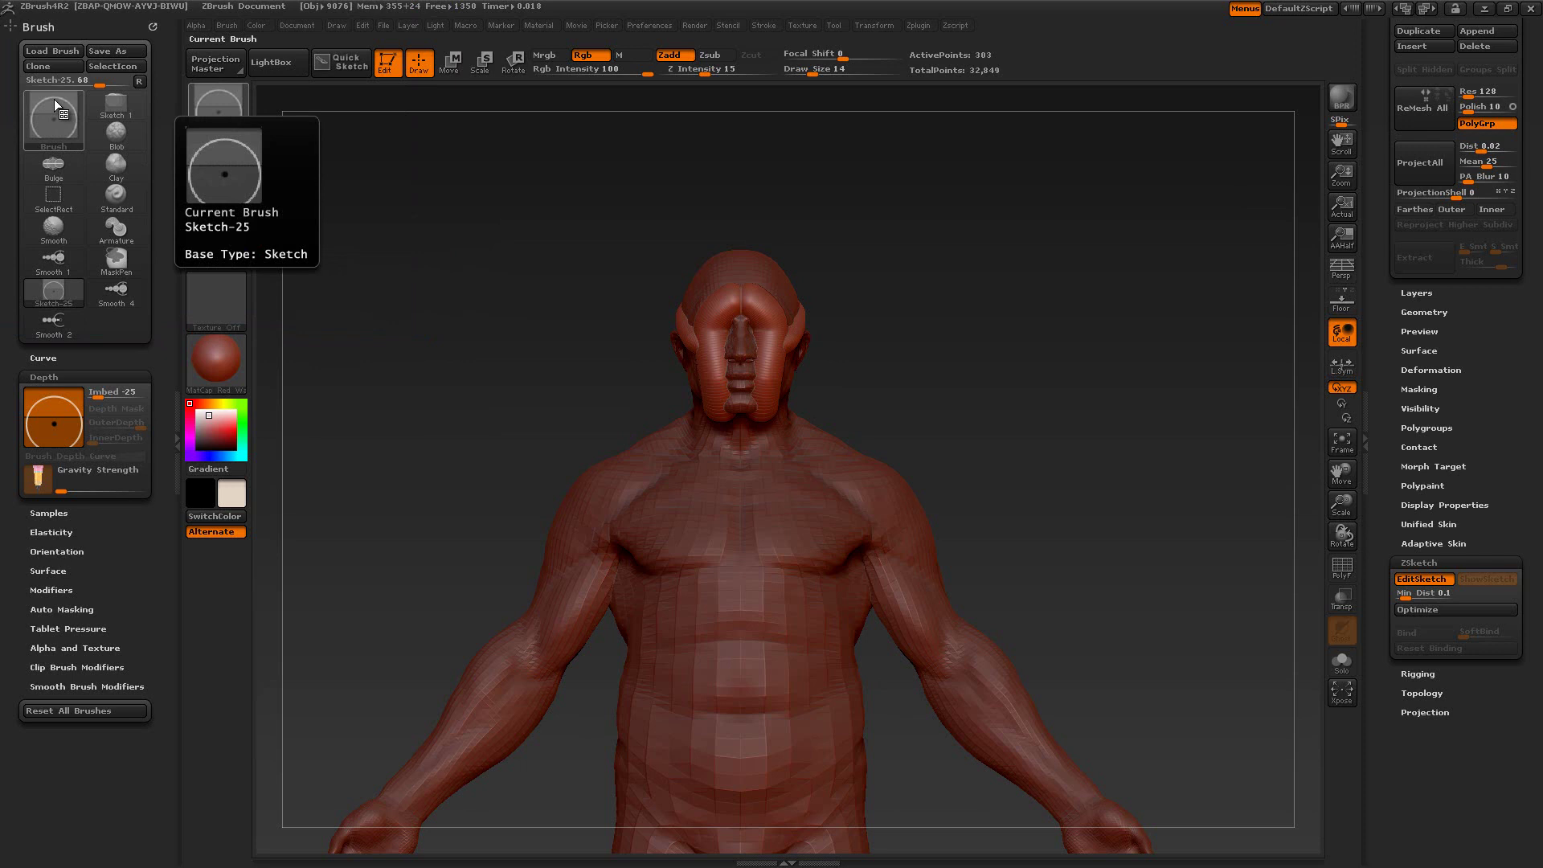
# Examine the preset saving dialog for the Sketch-25 brush and its brush placement depth, leaving the save cancelled.
pyautogui.click(108, 51)
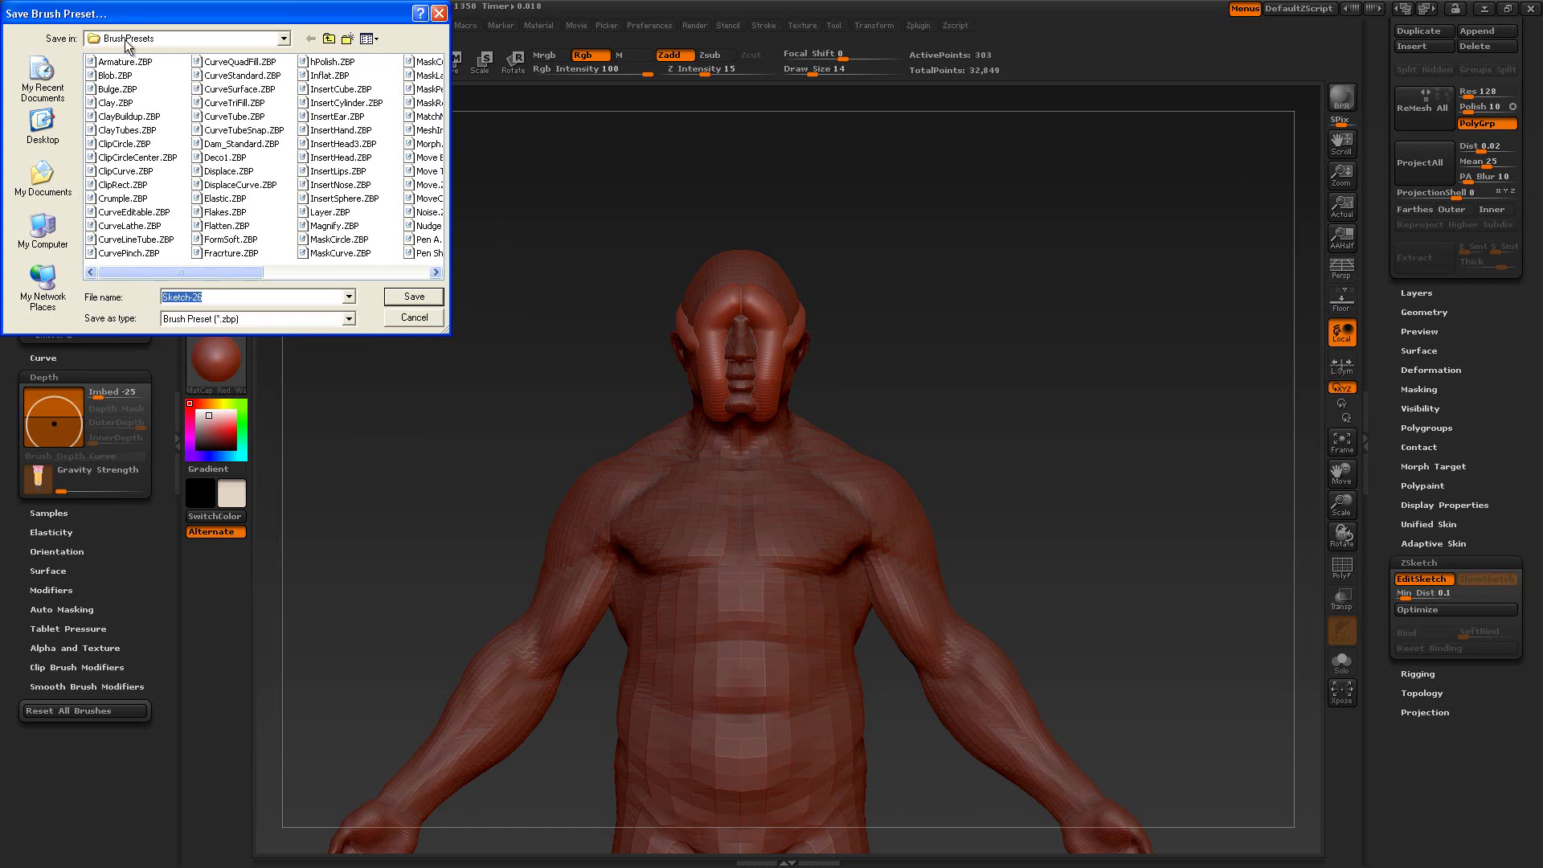
pyautogui.click(414, 317)
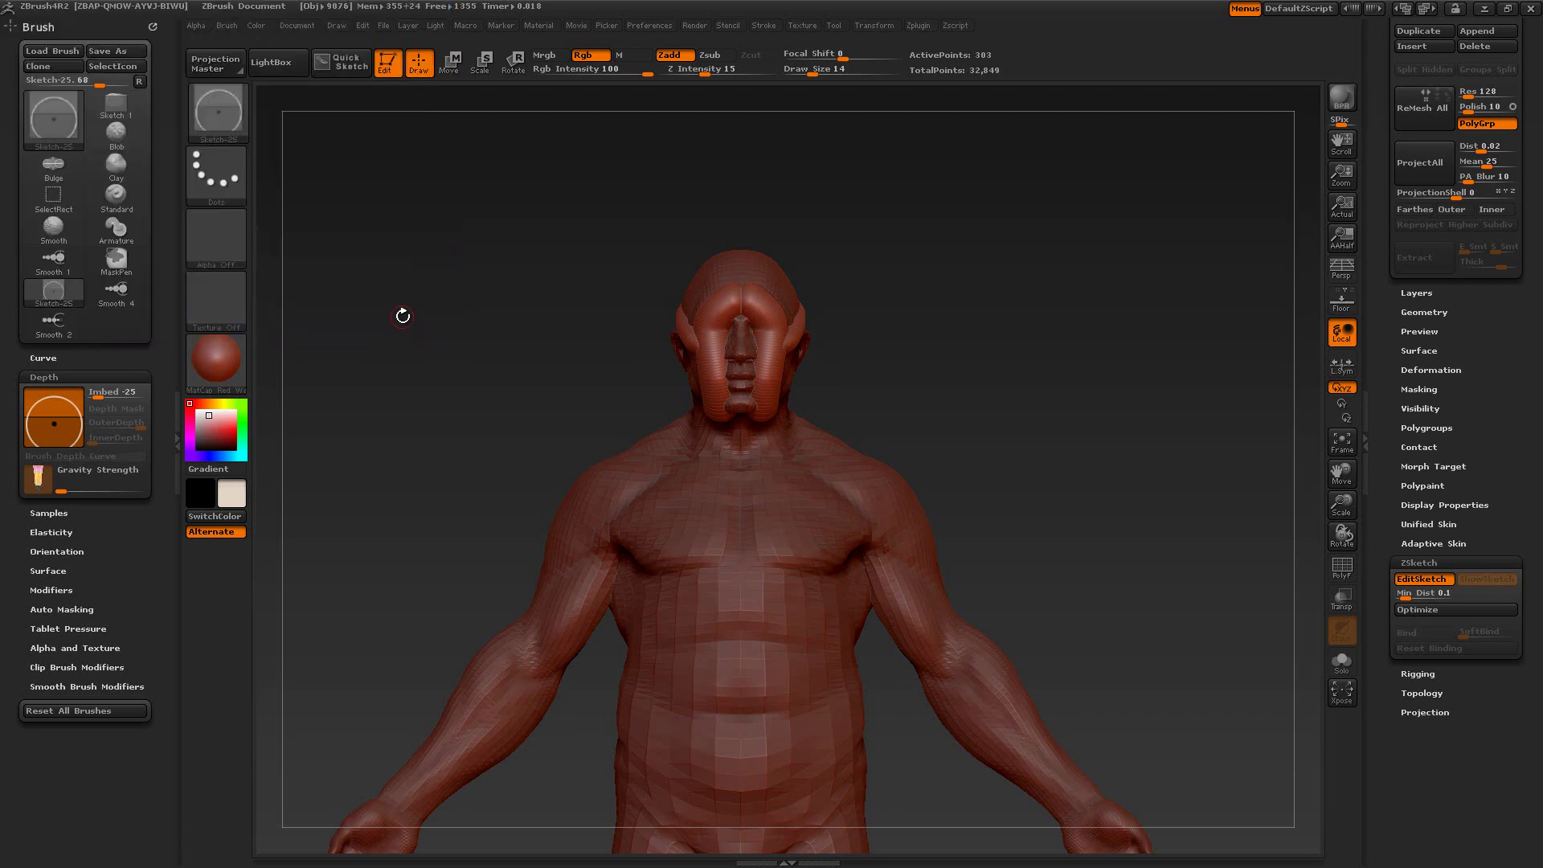
pyautogui.click(211, 114)
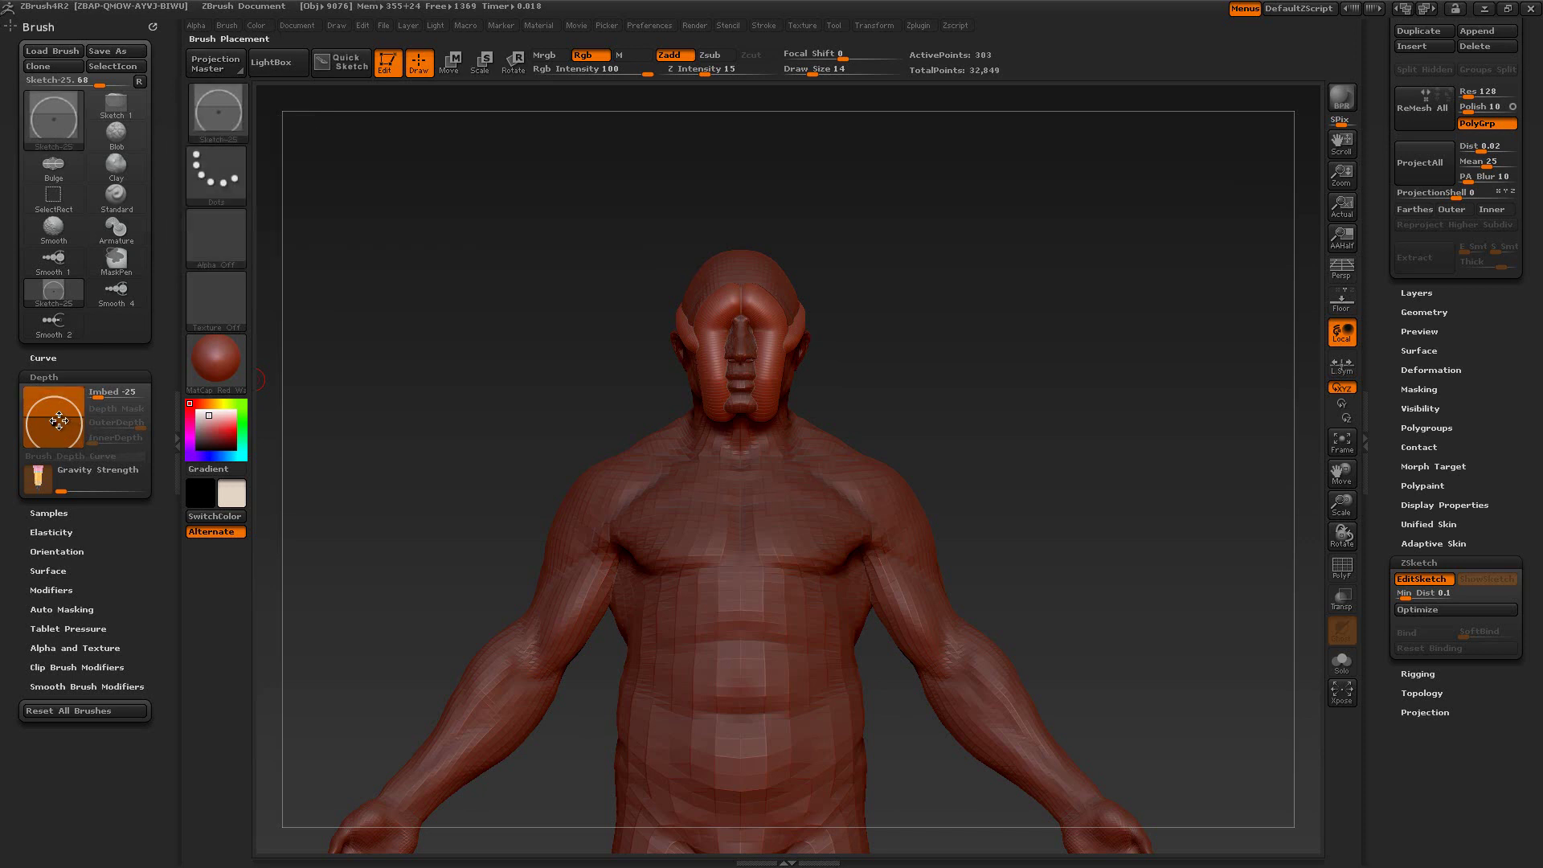
pyautogui.click(178, 414)
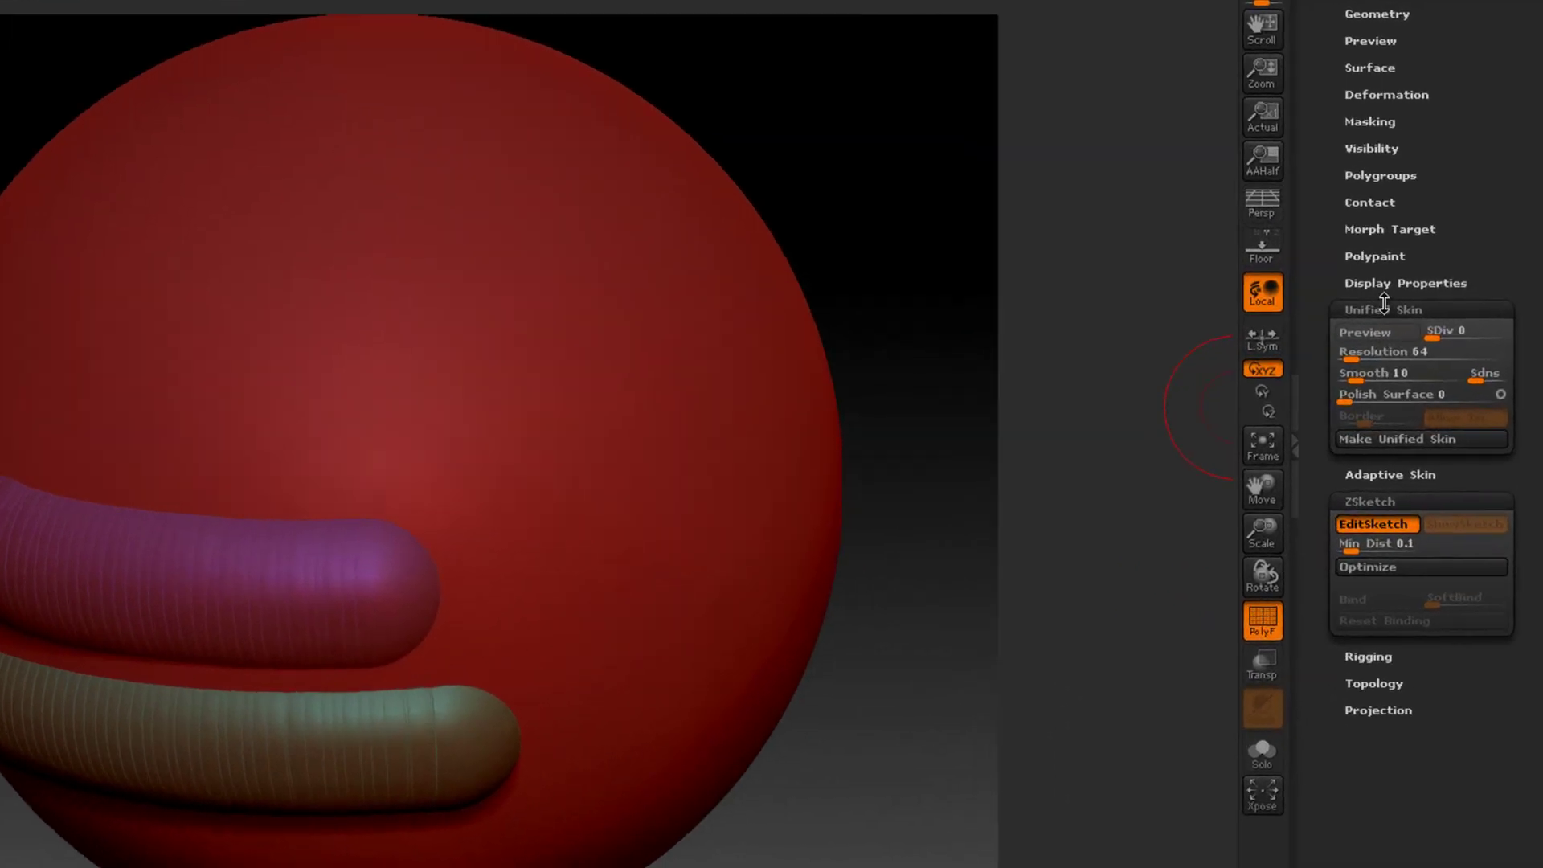
# Preview the unified skin of the two sketched strokes at Resolution 64 and return to the sketch.
pyautogui.moveTo(954, 751); pyautogui.dragTo(969, 725)
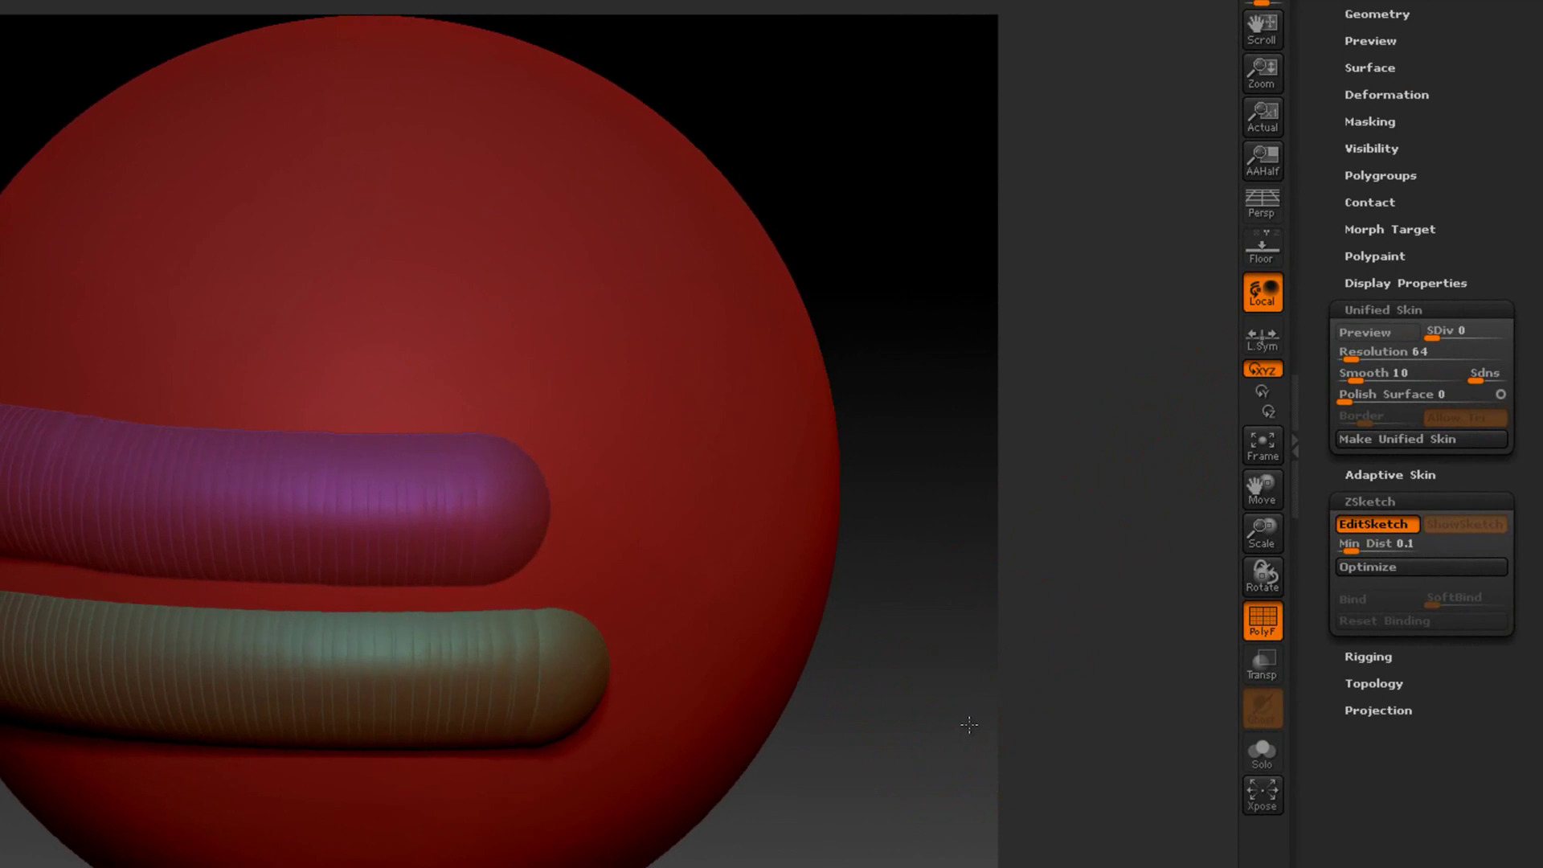
pyautogui.click(1359, 333)
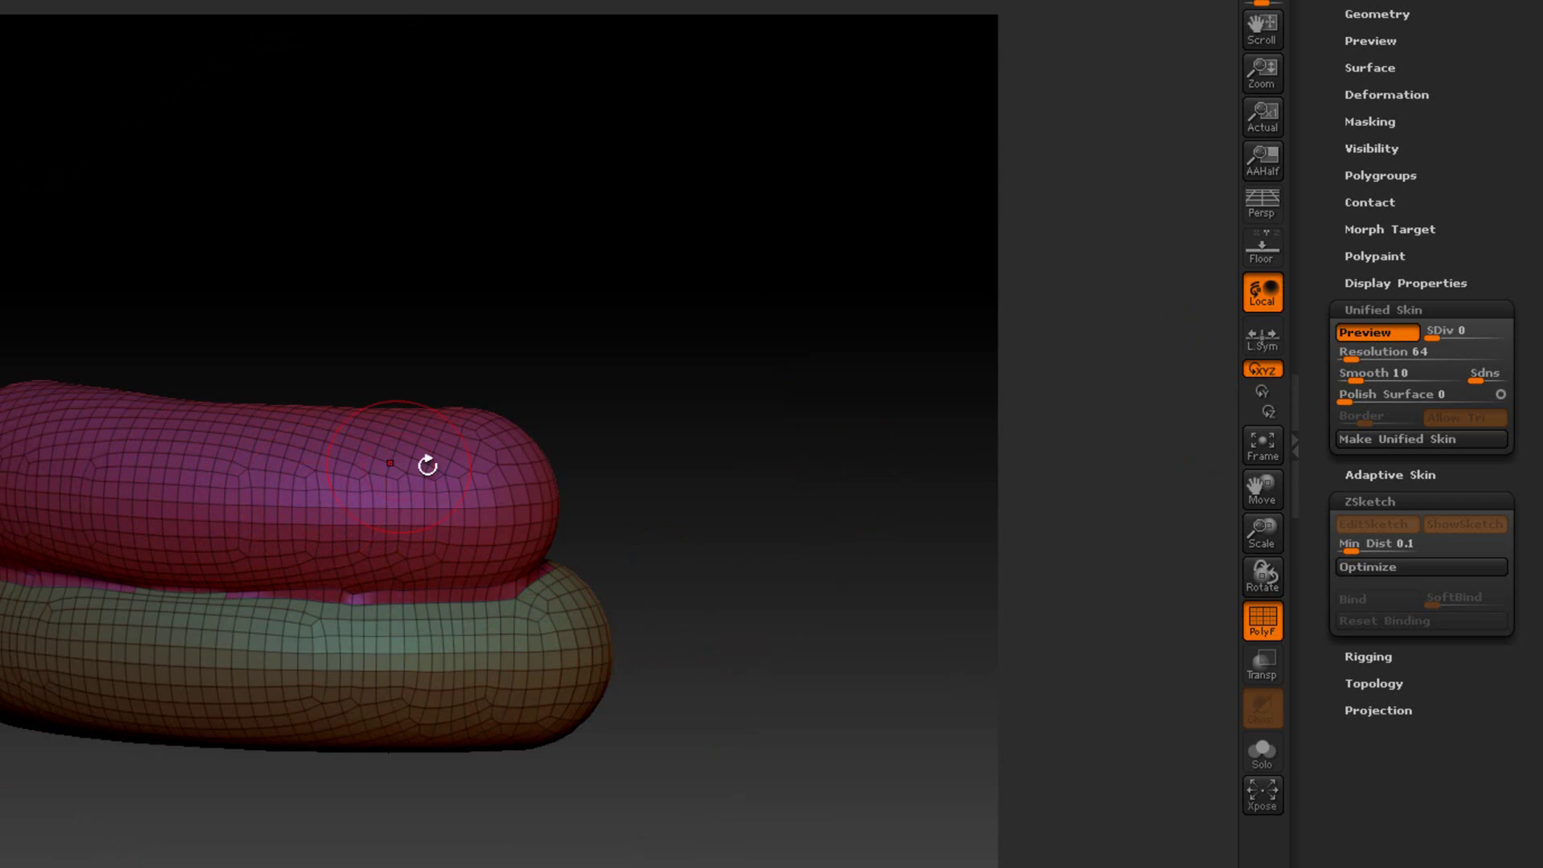
pyautogui.click(1347, 334)
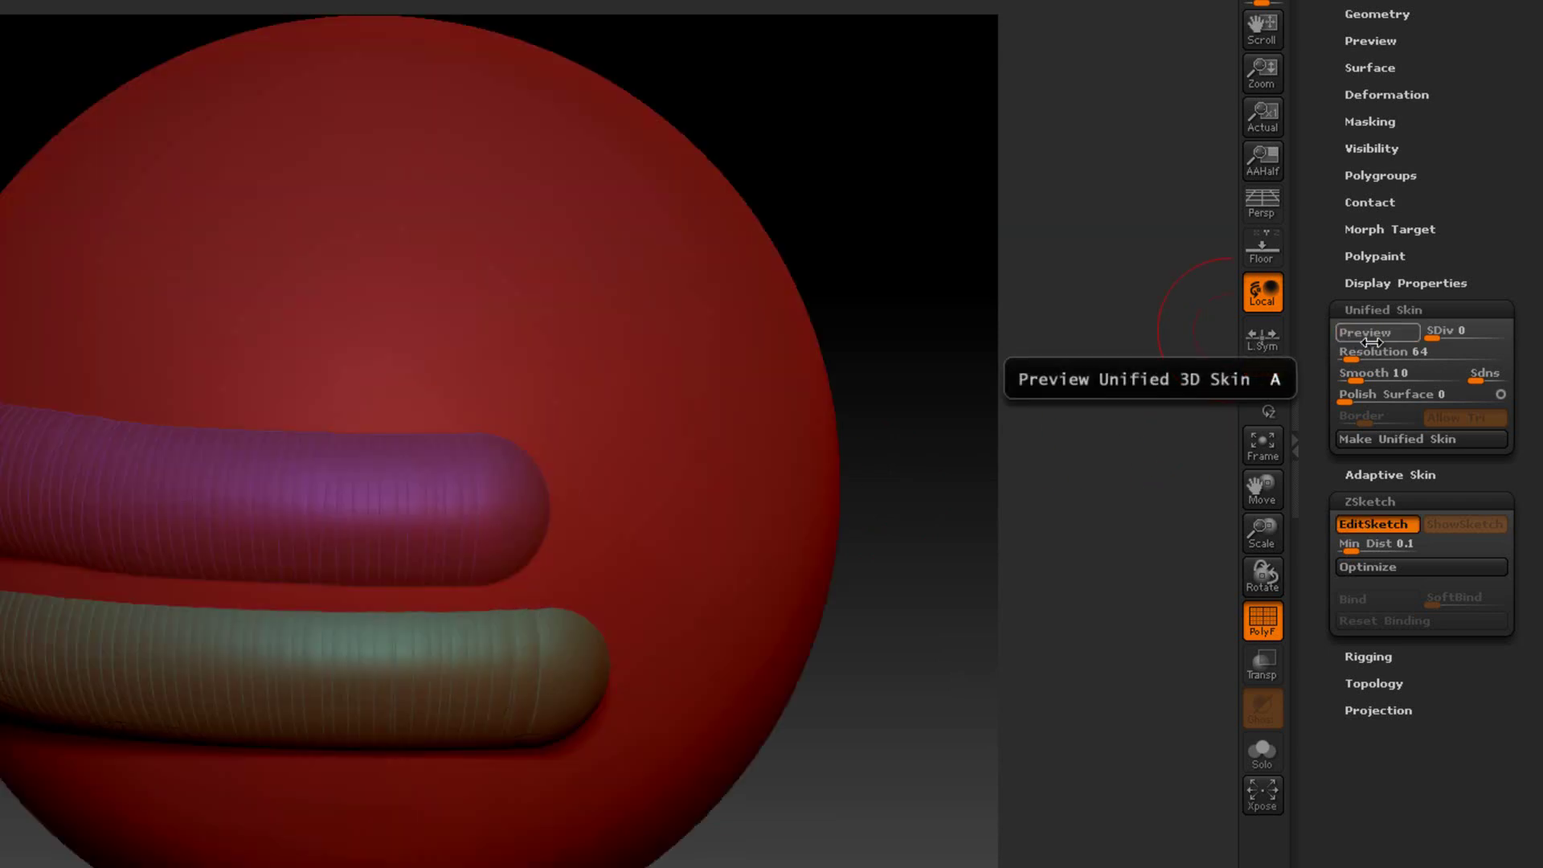
# Compare unified skin previews at Resolution 144 and Resolution 64, leaving Resolution at 64.
pyautogui.click(1364, 352)
pyautogui.write('144')
pyautogui.press('Return')
pyautogui.click(1380, 338)
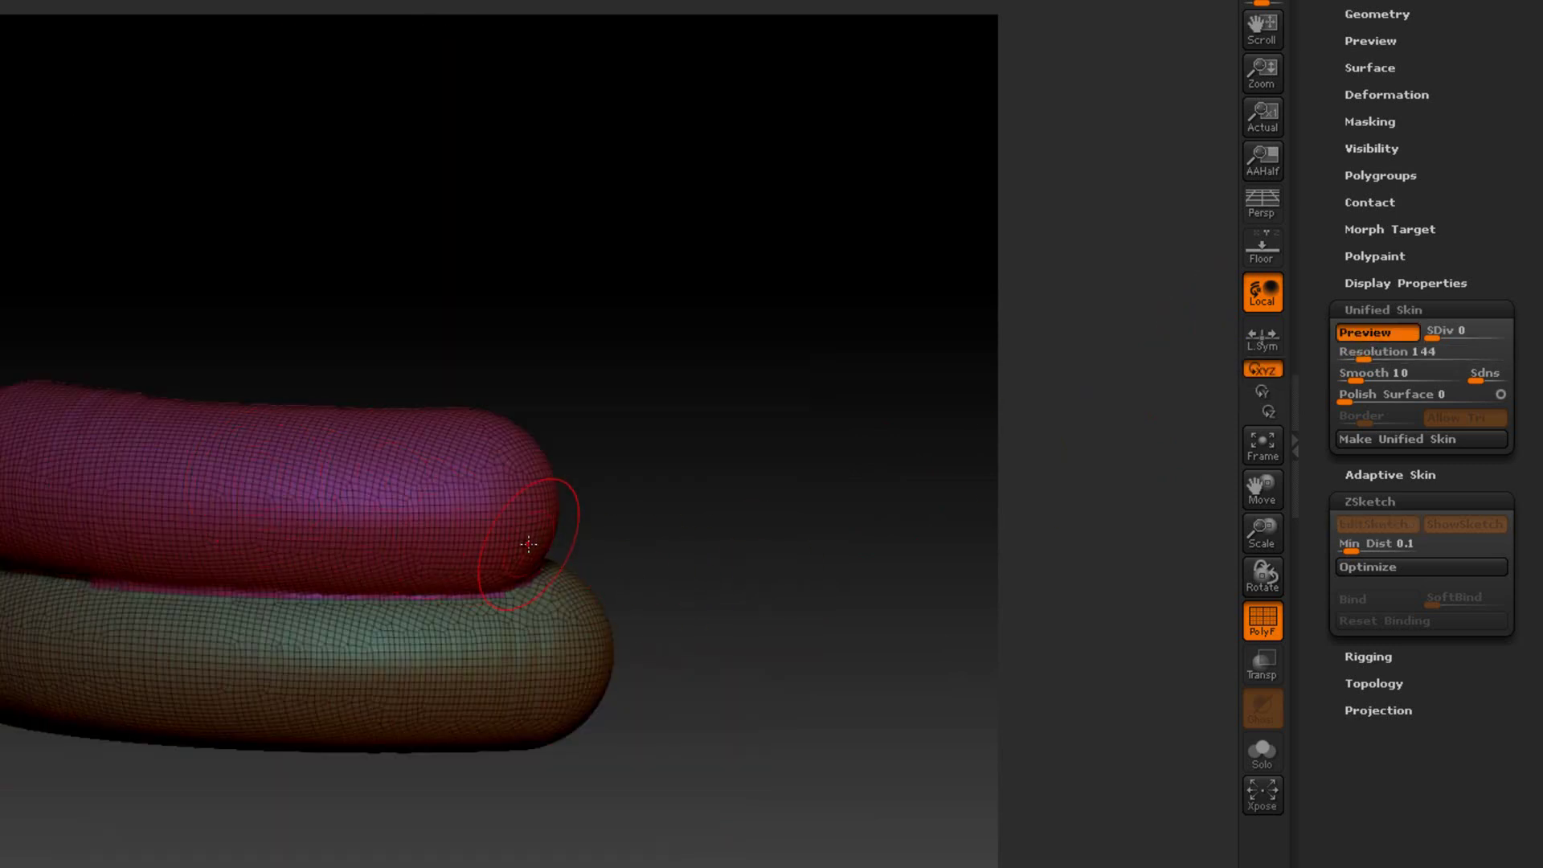
pyautogui.click(1379, 333)
pyautogui.moveTo(1387, 354); pyautogui.dragTo(1353, 360)
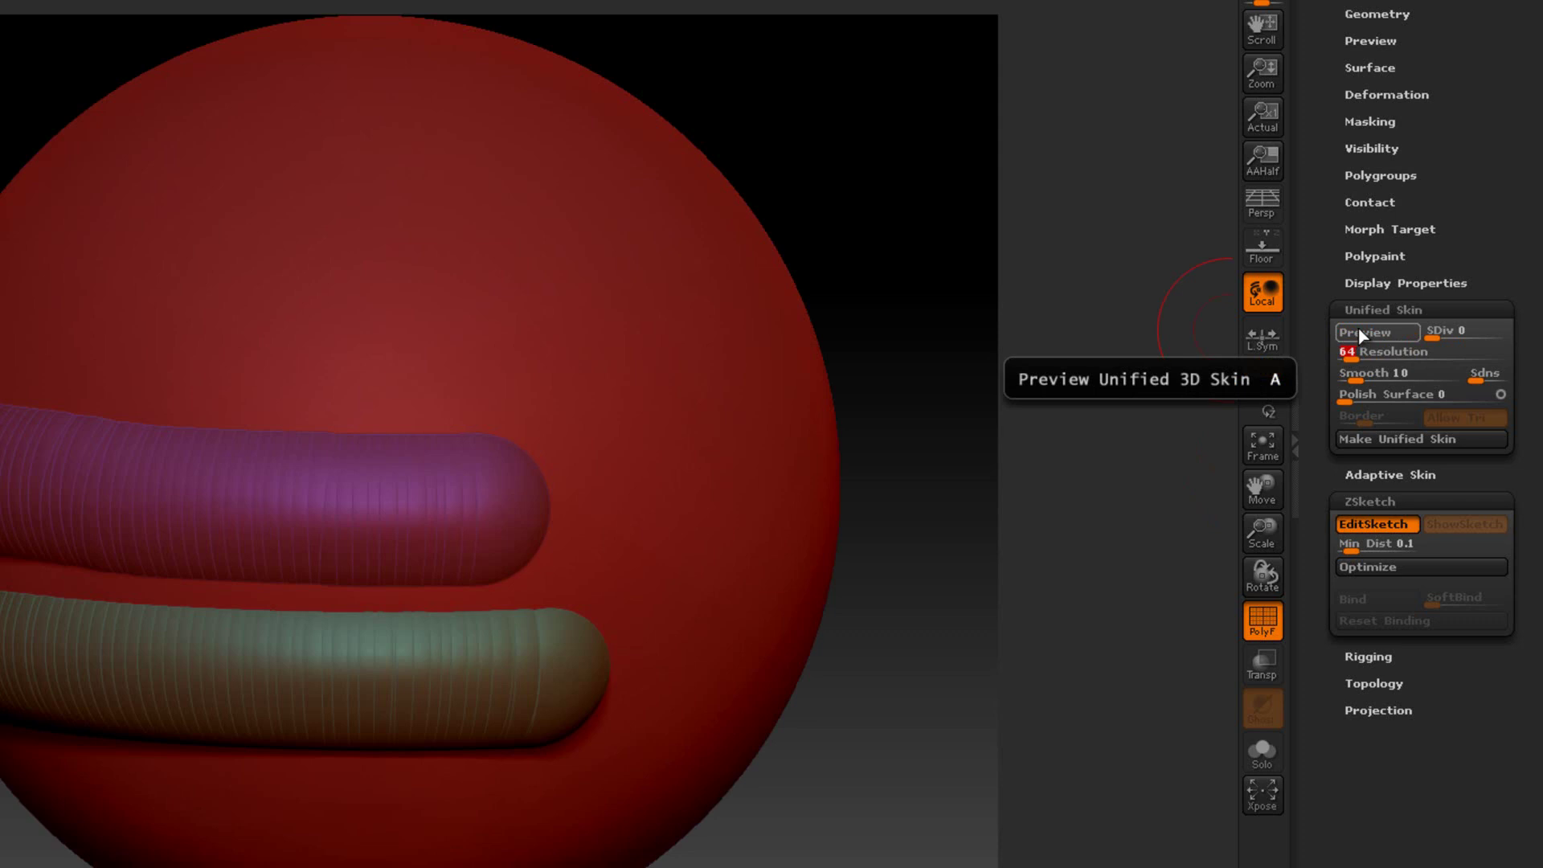
pyautogui.click(1364, 334)
pyautogui.click(1364, 334)
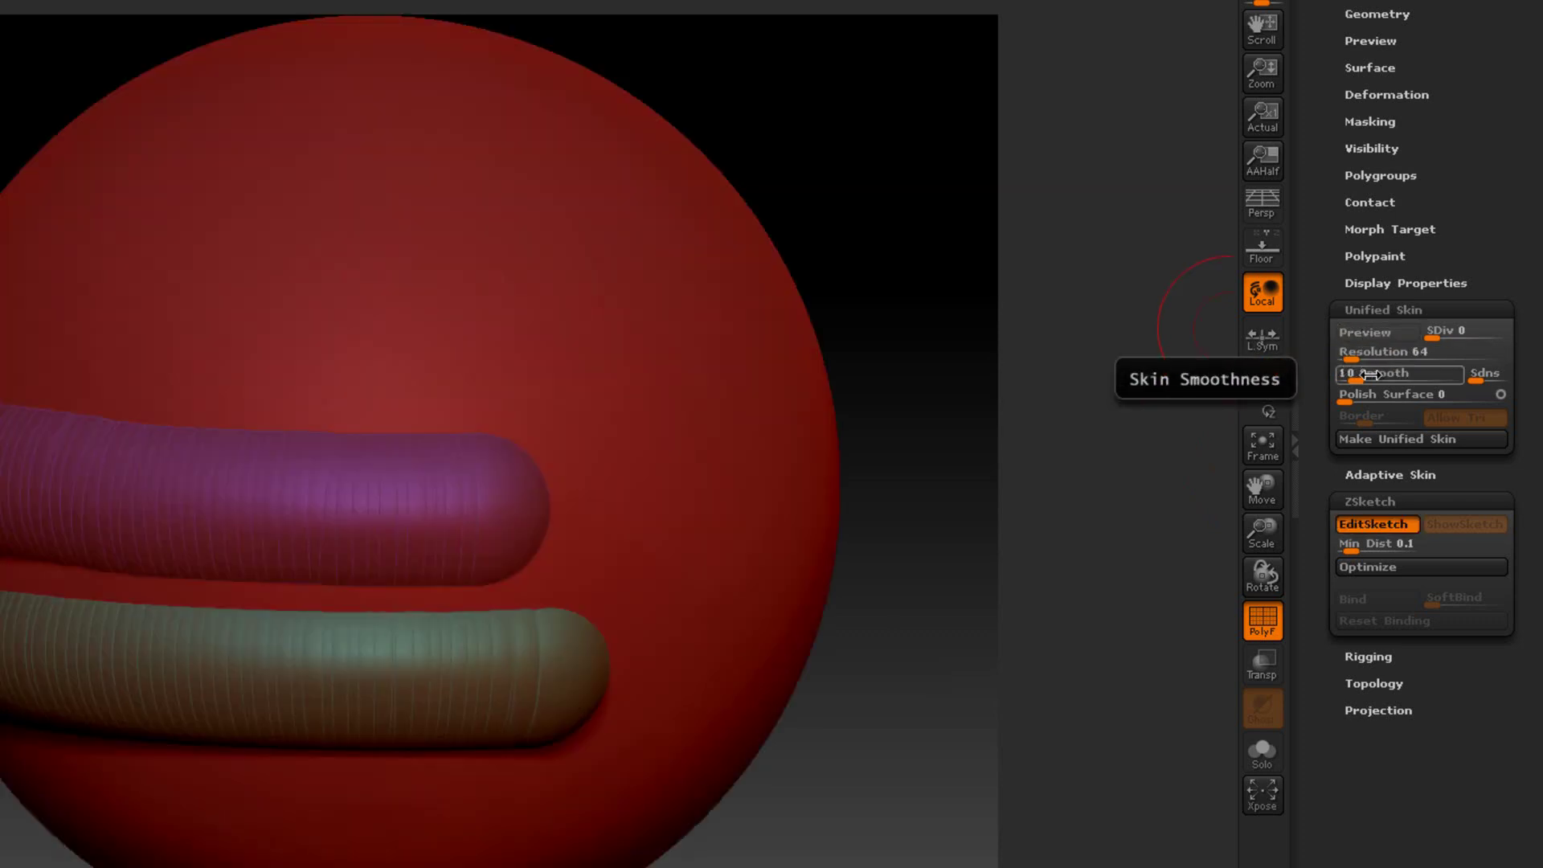
# Compare unified skin previews with Smooth at 0 and at 10, leaving Smooth at 10.
pyautogui.moveTo(1378, 374); pyautogui.dragTo(1324, 373)
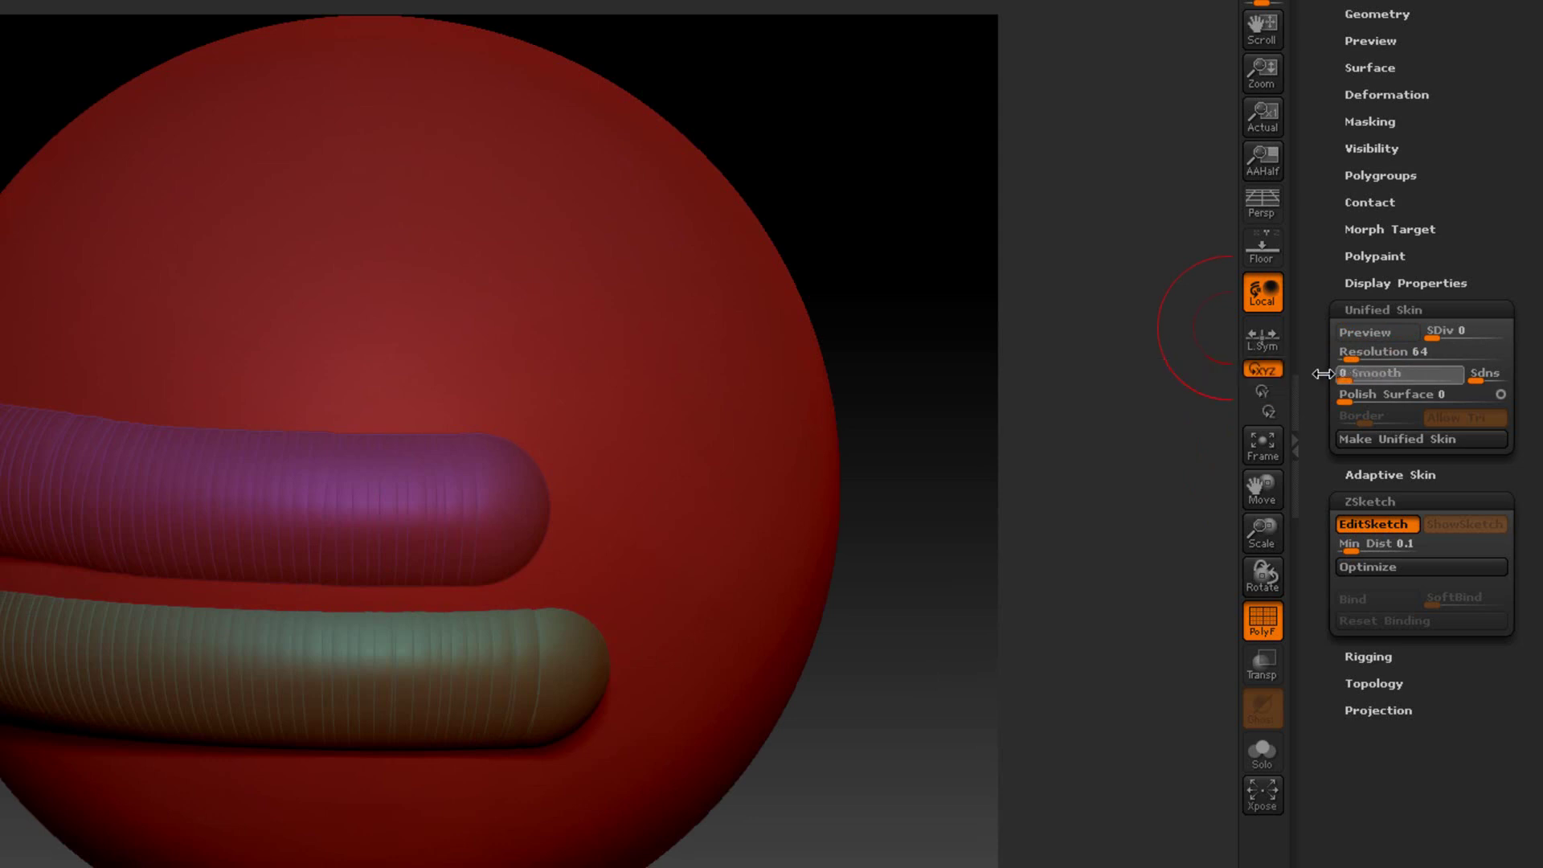
pyautogui.click(1360, 333)
pyautogui.moveTo(847, 417); pyautogui.dragTo(796, 479)
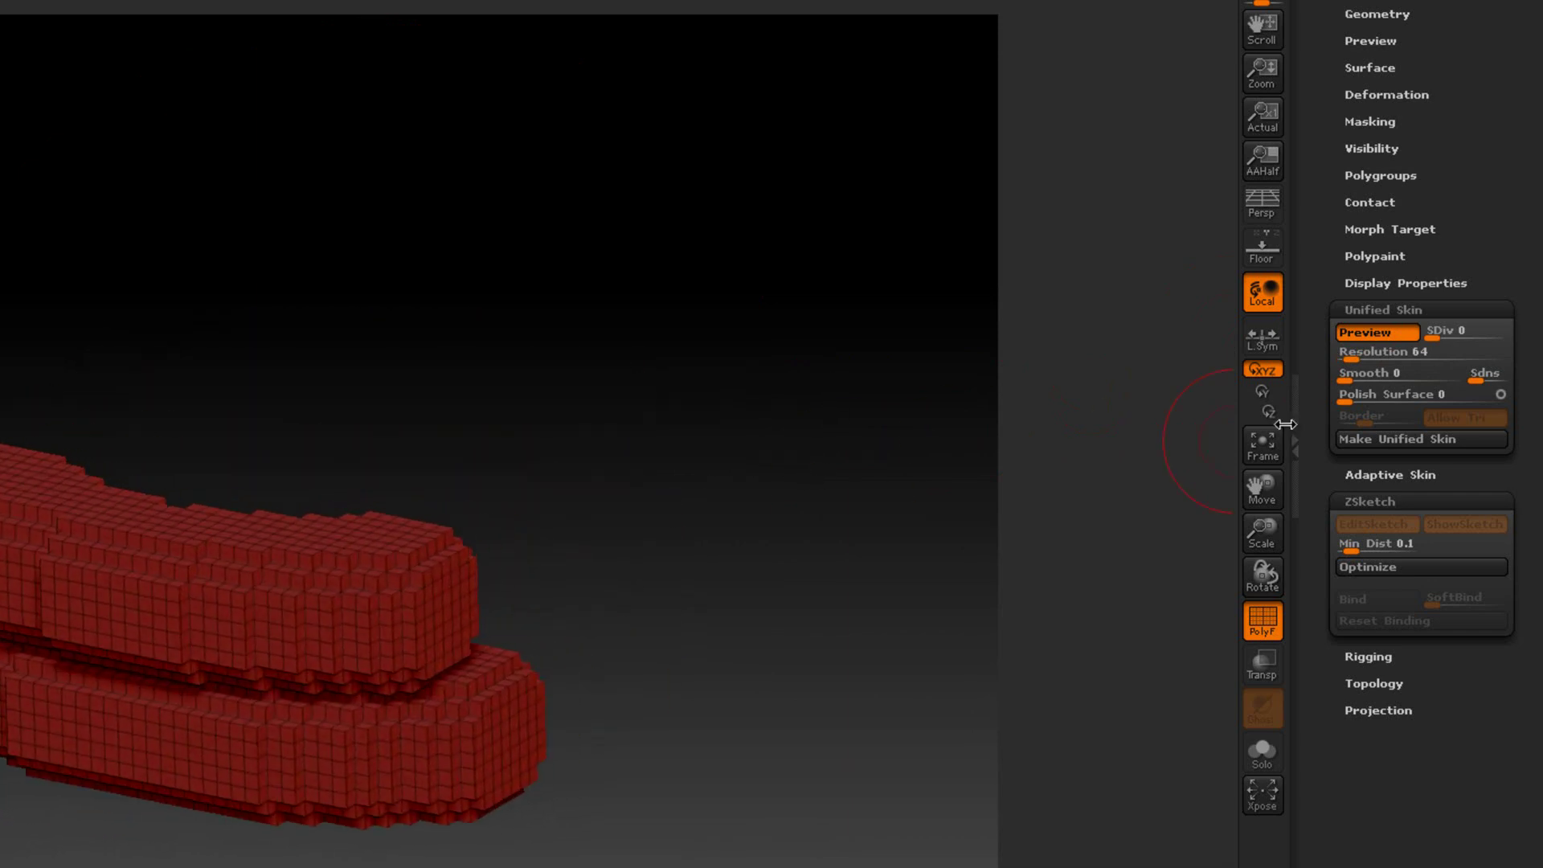
pyautogui.click(1355, 378)
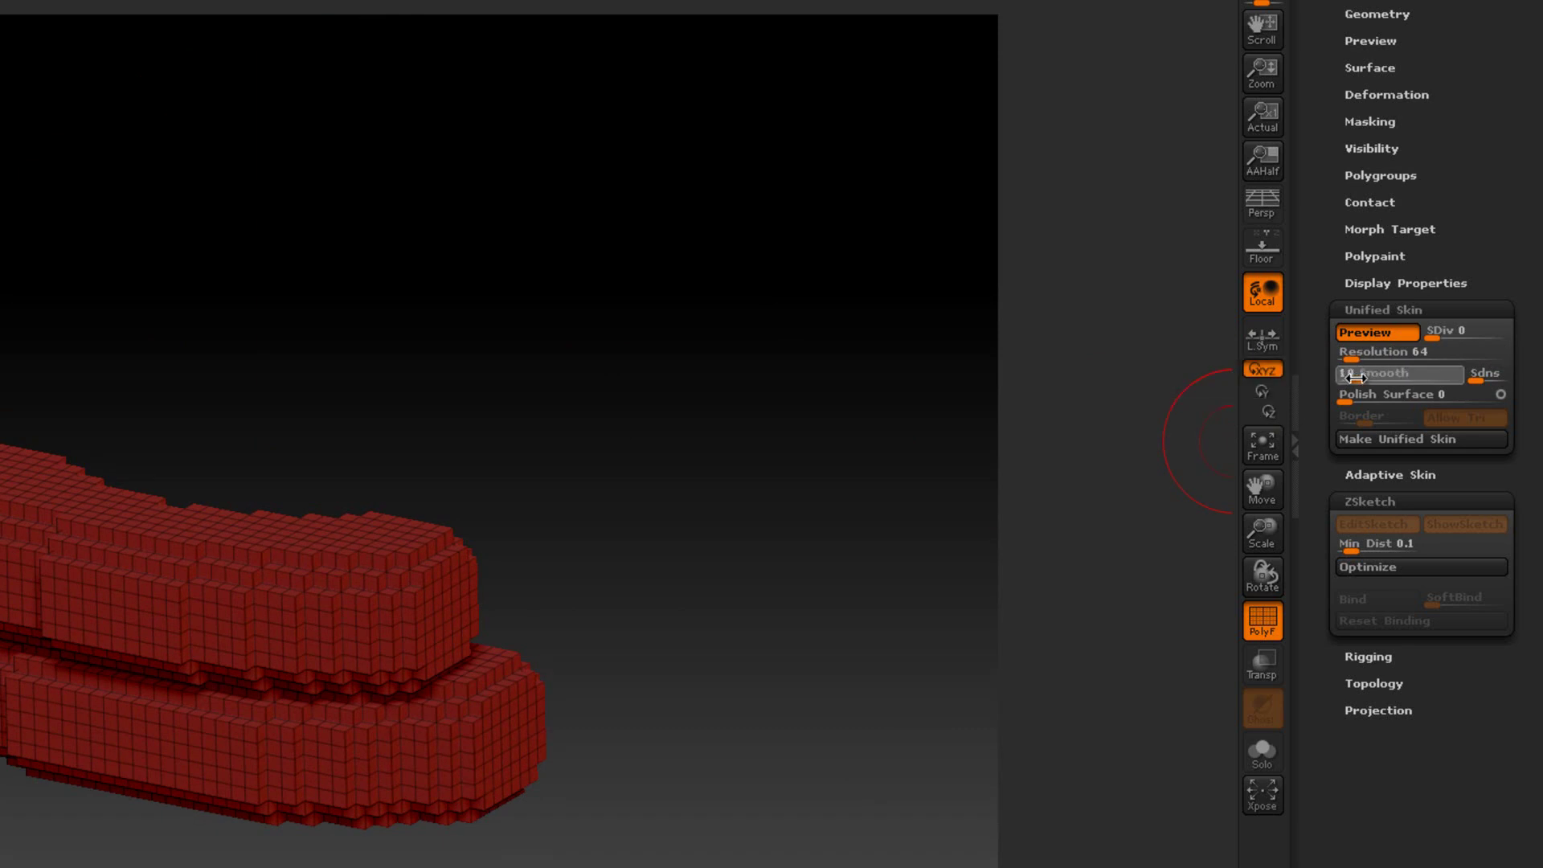
pyautogui.click(1364, 334)
pyautogui.click(1364, 334)
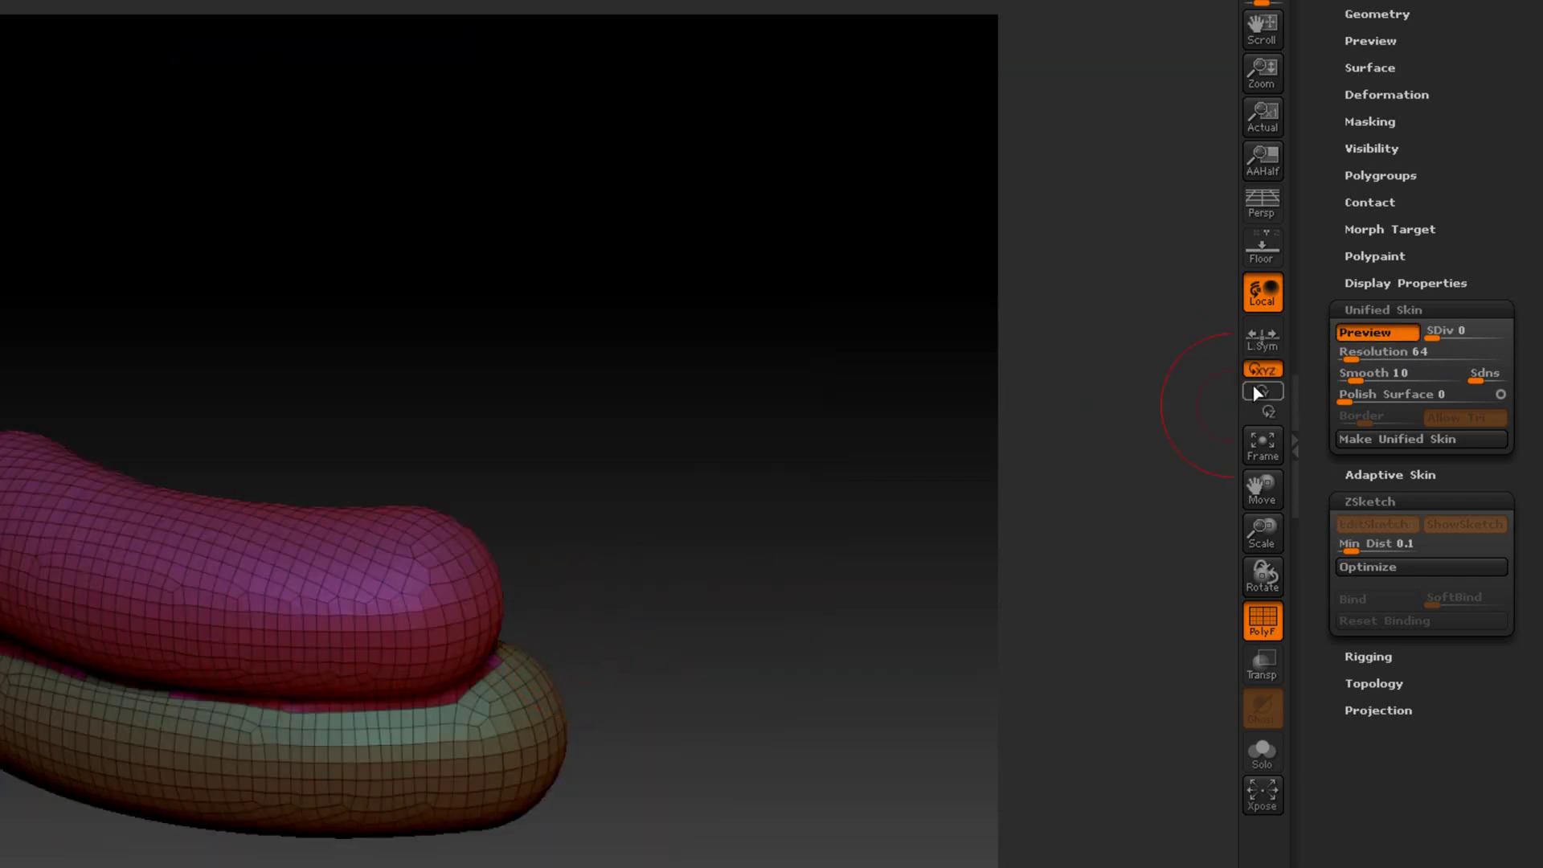
pyautogui.click(1355, 330)
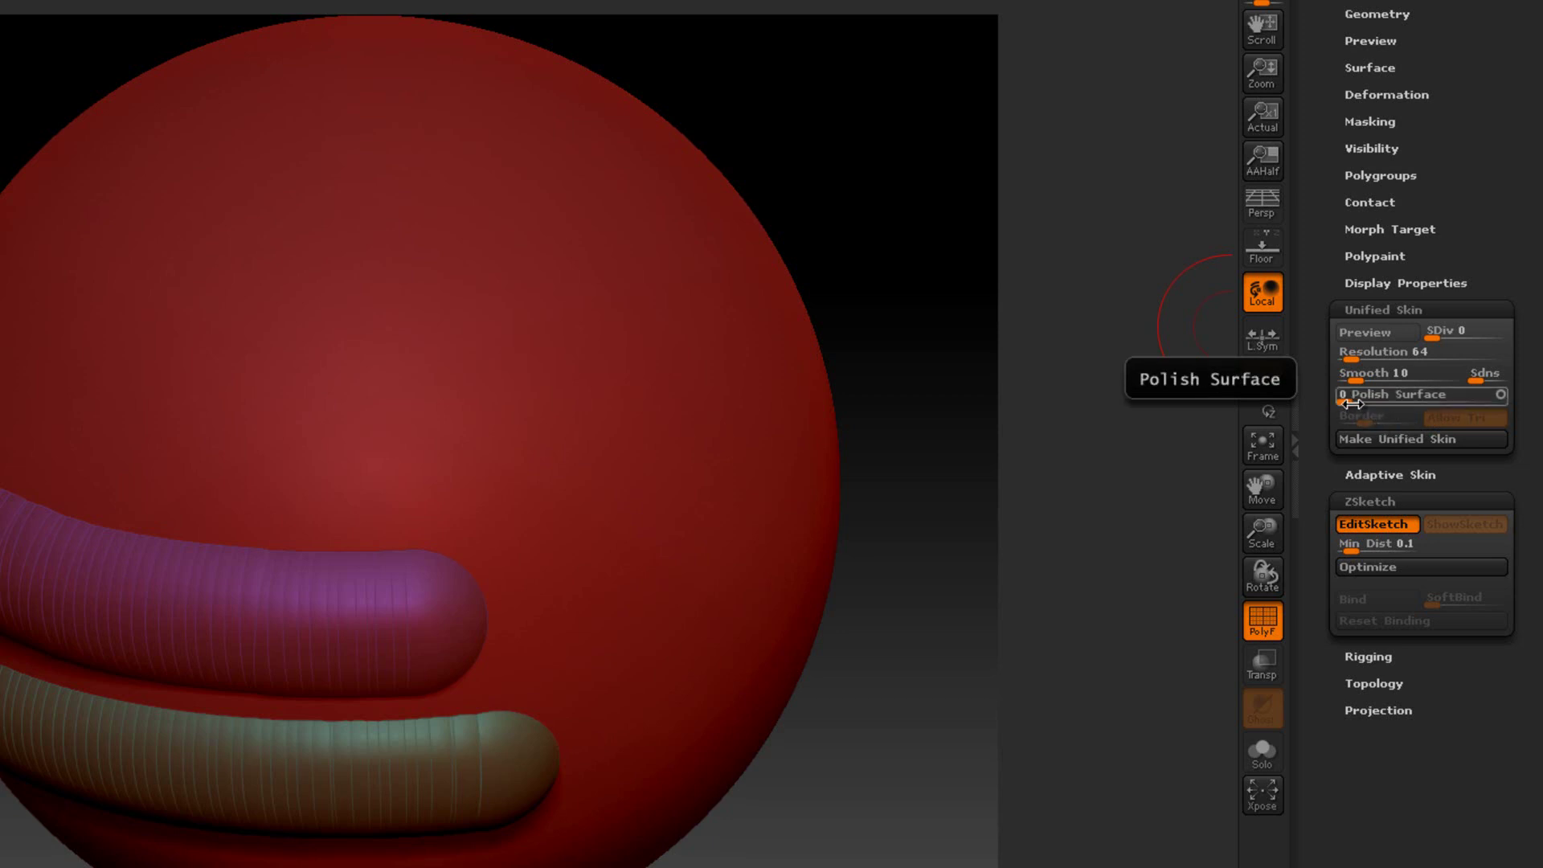
# Set the unified skin's Polish Surface to 9 and preview the seam between the two strokes.
pyautogui.moveTo(1357, 397); pyautogui.dragTo(1359, 397)
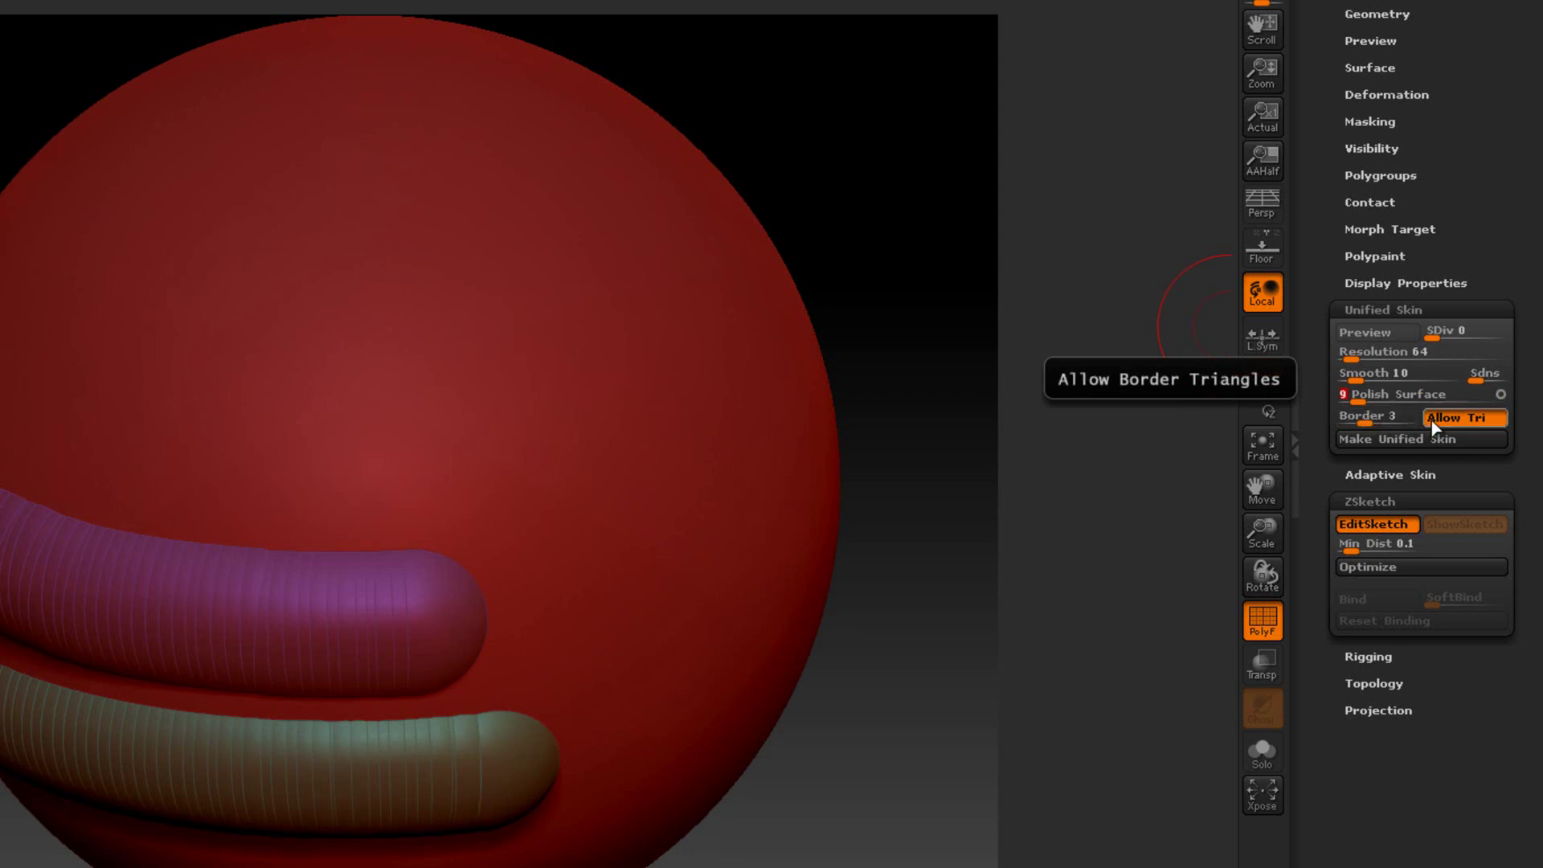
pyautogui.click(1379, 346)
pyautogui.moveTo(842, 454)
pyautogui.mouseDown()
pyautogui.moveTo(854, 448)
pyautogui.moveTo(854, 466)
pyautogui.mouseUp()
pyautogui.moveTo(785, 555)
pyautogui.mouseDown()
pyautogui.moveTo(765, 528)
pyautogui.moveTo(799, 619)
pyautogui.mouseUp()
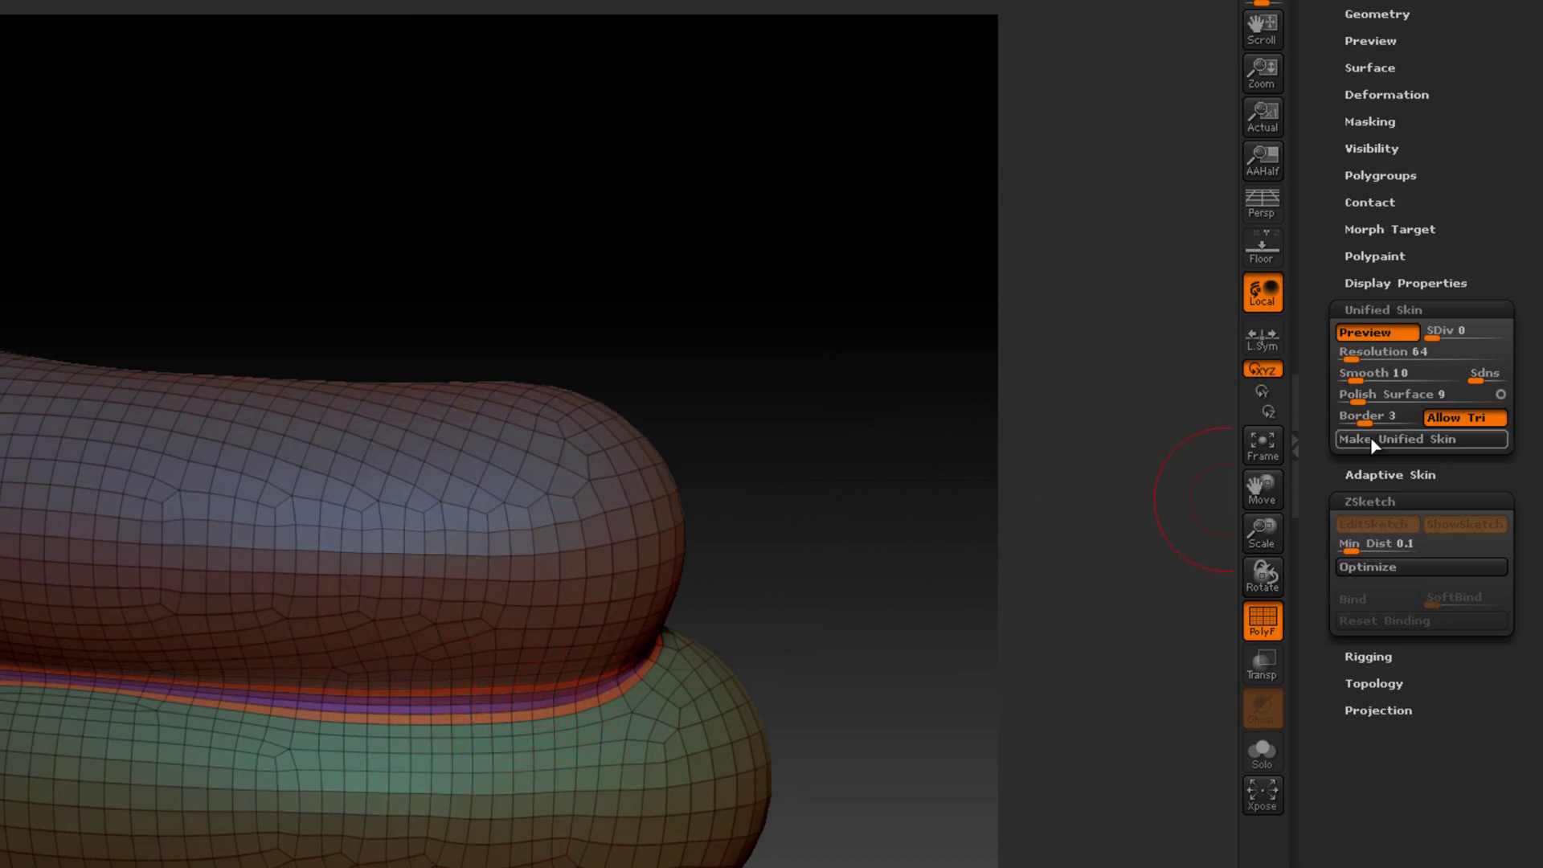
# Set the unified skin's Border to 5 and preview the seam between the strokes.
pyautogui.moveTo(1371, 418); pyautogui.dragTo(1382, 418)
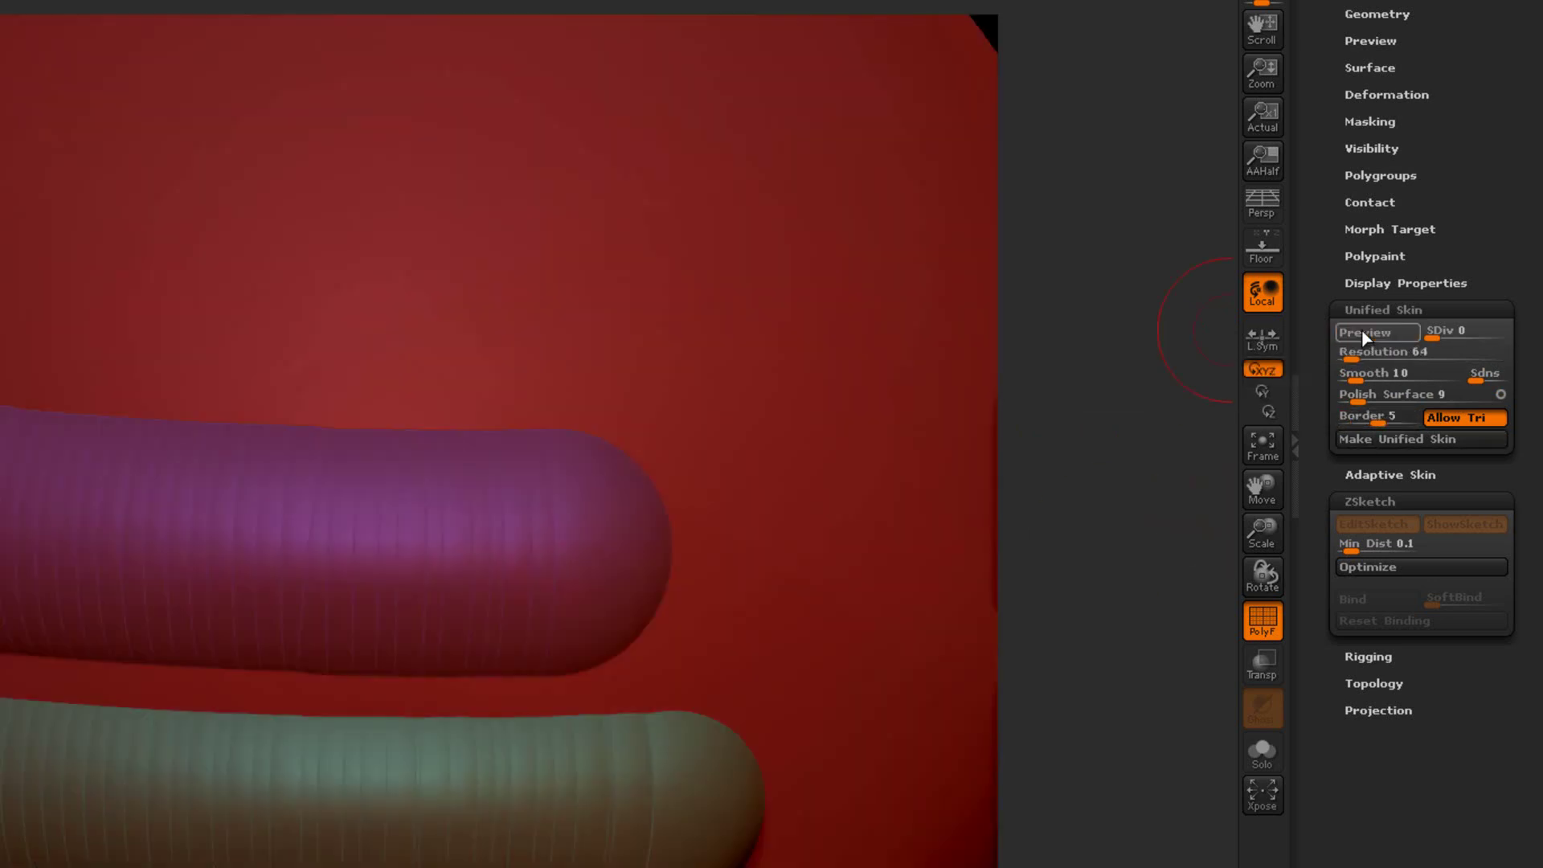
pyautogui.click(1365, 336)
pyautogui.click(1365, 336)
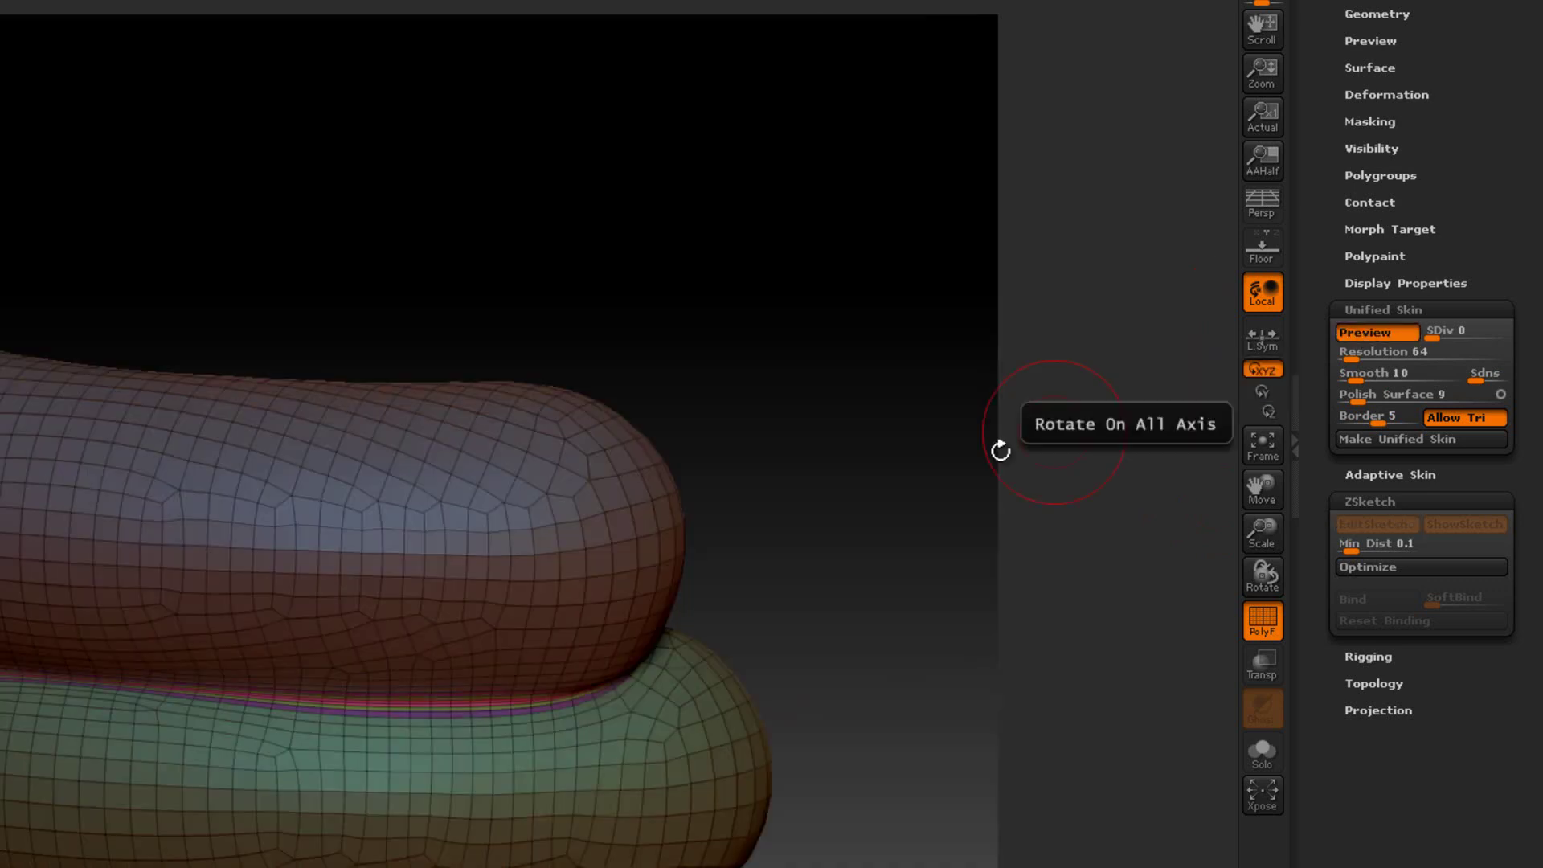
# Set the unified skin's Border to 2 and preview the skin again.
pyautogui.click(1364, 336)
pyautogui.moveTo(1382, 424); pyautogui.dragTo(1358, 426)
pyautogui.click(1367, 334)
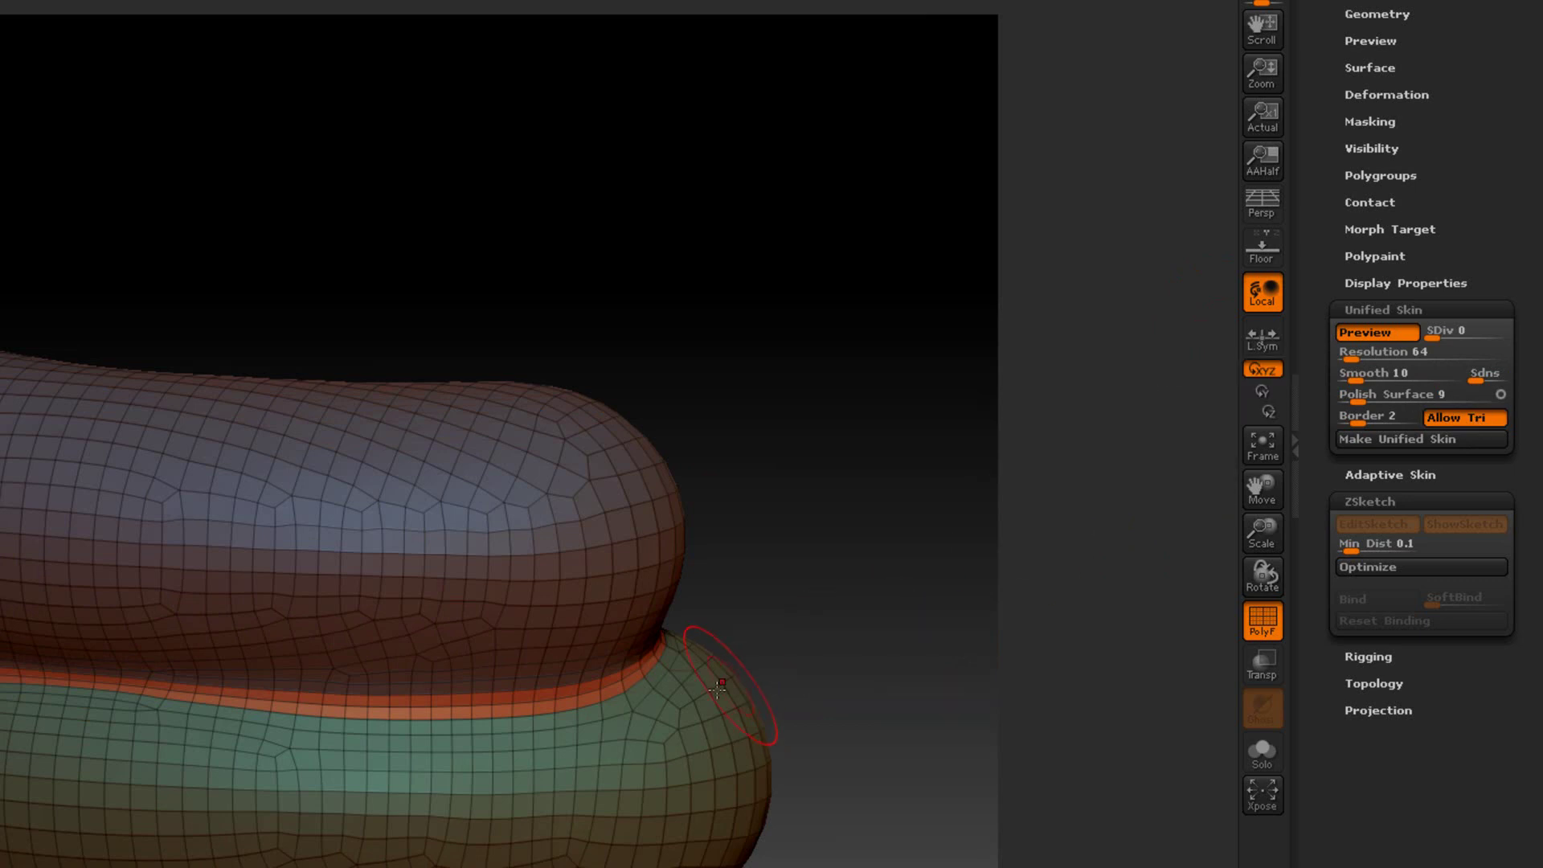
# Isolate the border polygroup between the two strokes to inspect it, and show the whole skin again.
pyautogui.keyDown('ctrl'); pyautogui.keyDown('shift'); pyautogui.click(549, 698); pyautogui.keyUp('shift'); pyautogui.keyUp('ctrl')
pyautogui.moveTo(793, 765); pyautogui.dragTo(782, 765)
pyautogui.keyDown('ctrl'); pyautogui.keyDown('shift'); pyautogui.click(782, 766); pyautogui.keyUp('shift'); pyautogui.keyUp('ctrl')
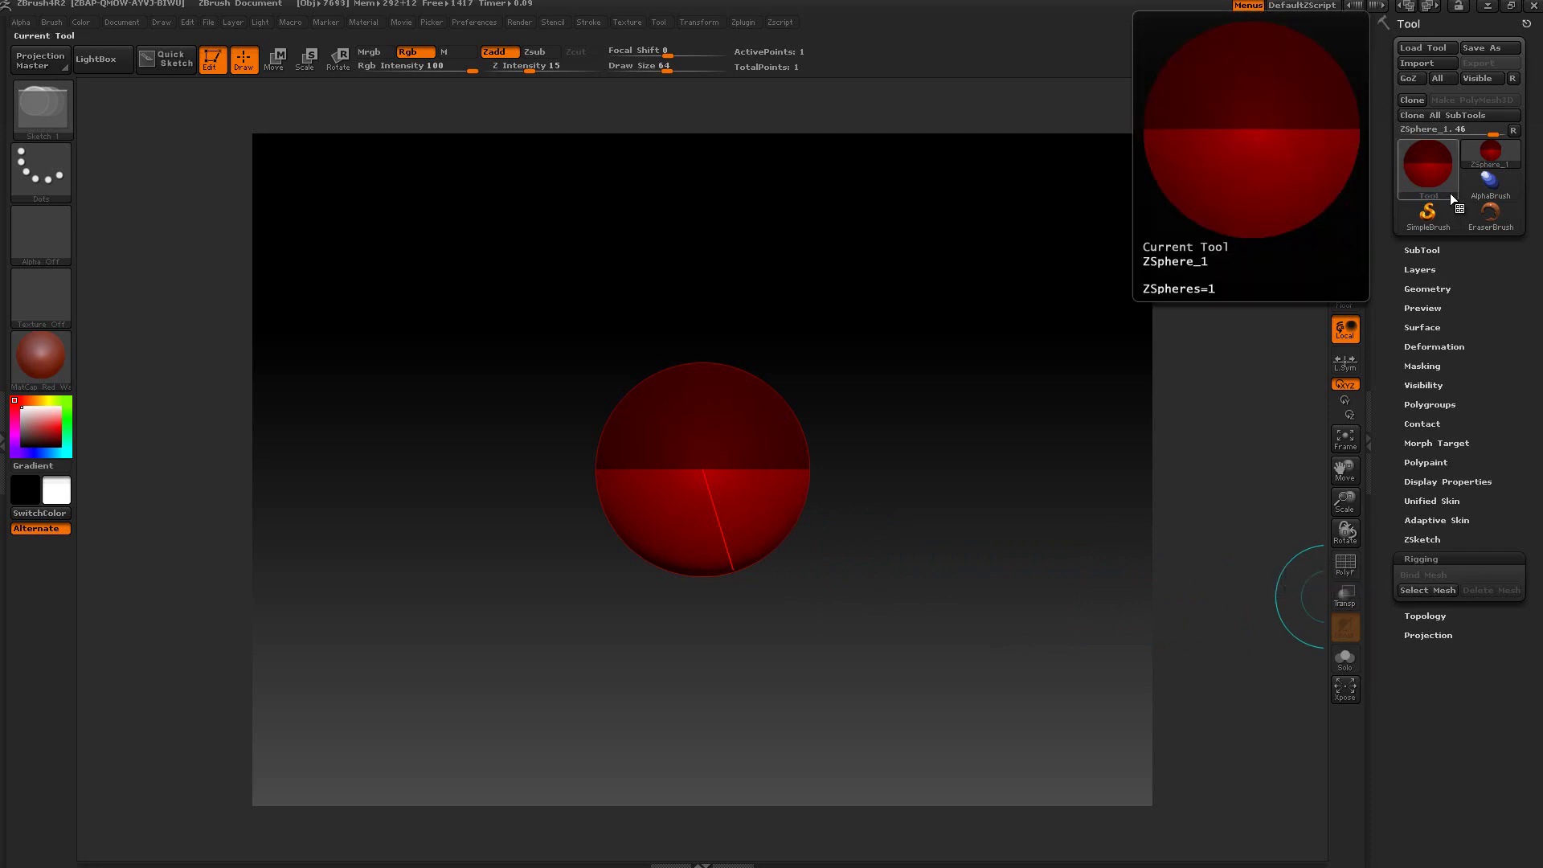
# Make the Dog_1 mesh the current tool.
pyautogui.click(1425, 158)
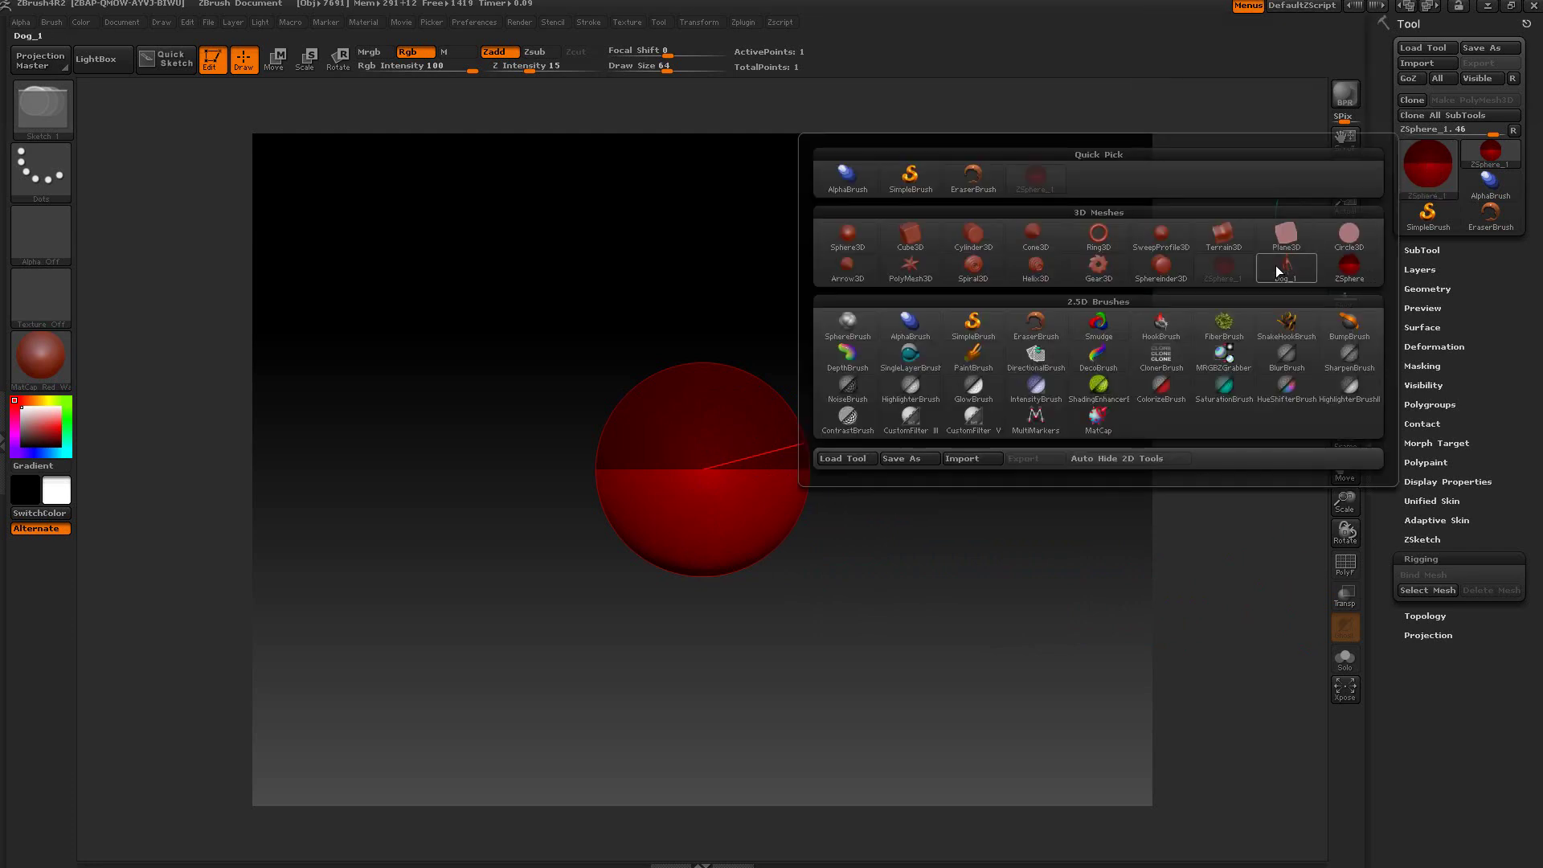
pyautogui.moveTo(1281, 267)
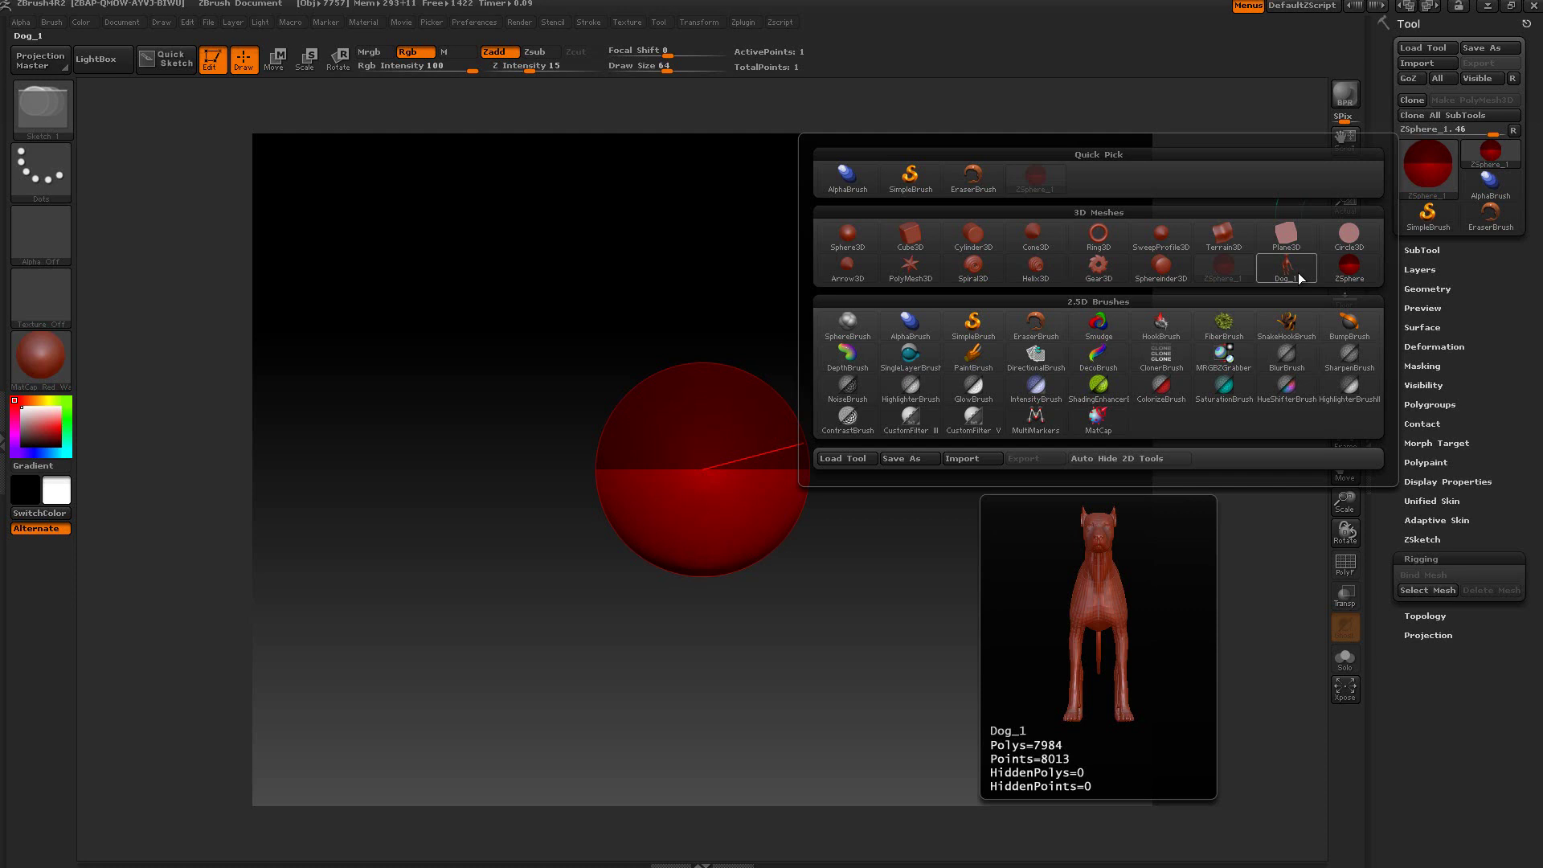
pyautogui.click(1298, 273)
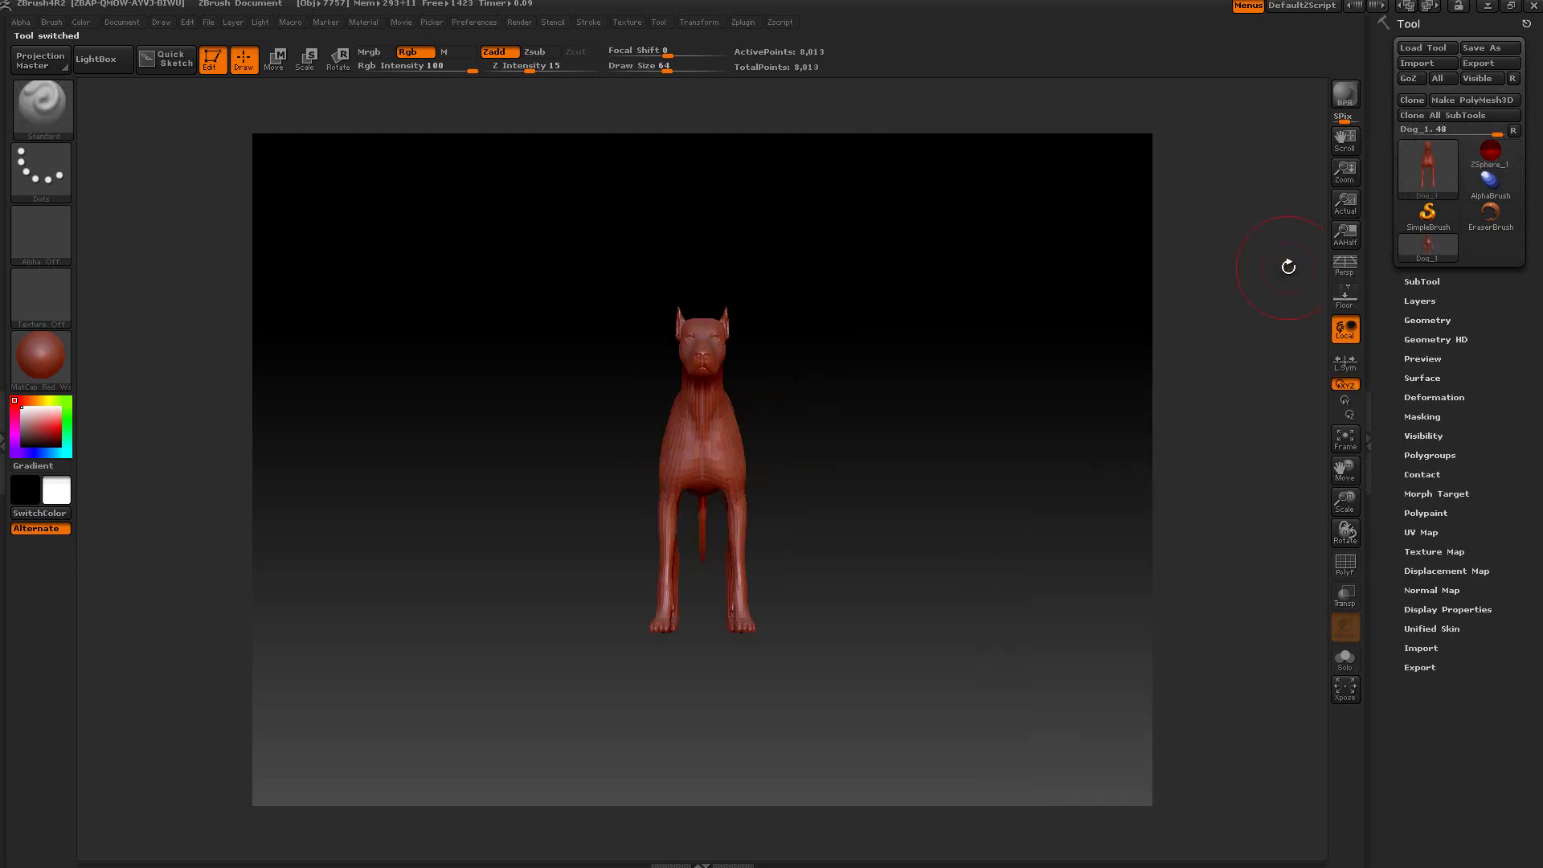
# Subdivide the dog mesh to level 3 and set its subdivision level back to 1.
pyautogui.click(1421, 319)
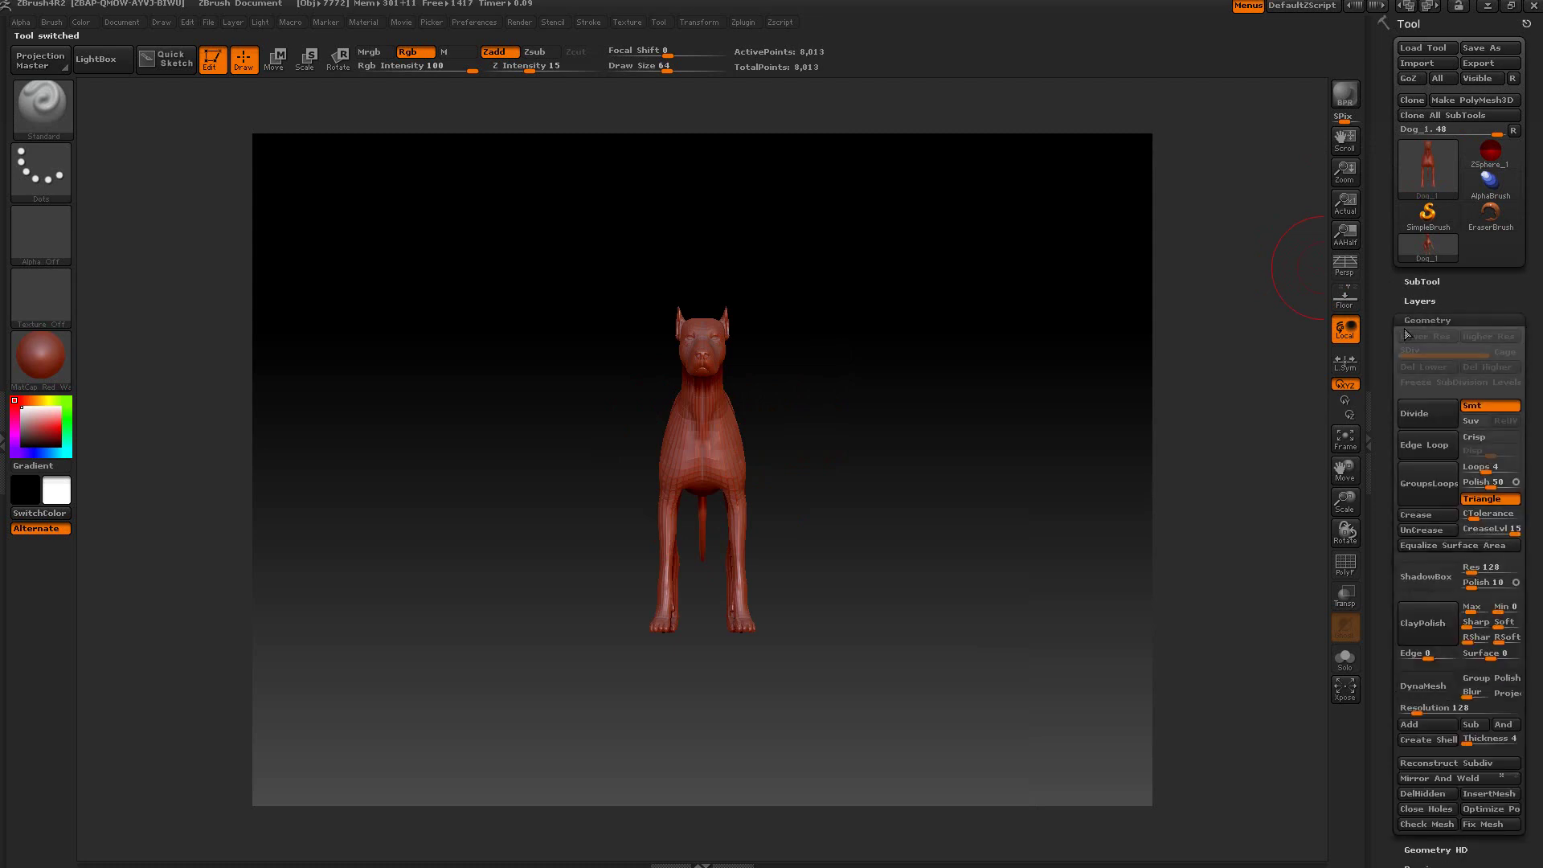
pyautogui.click(1416, 421)
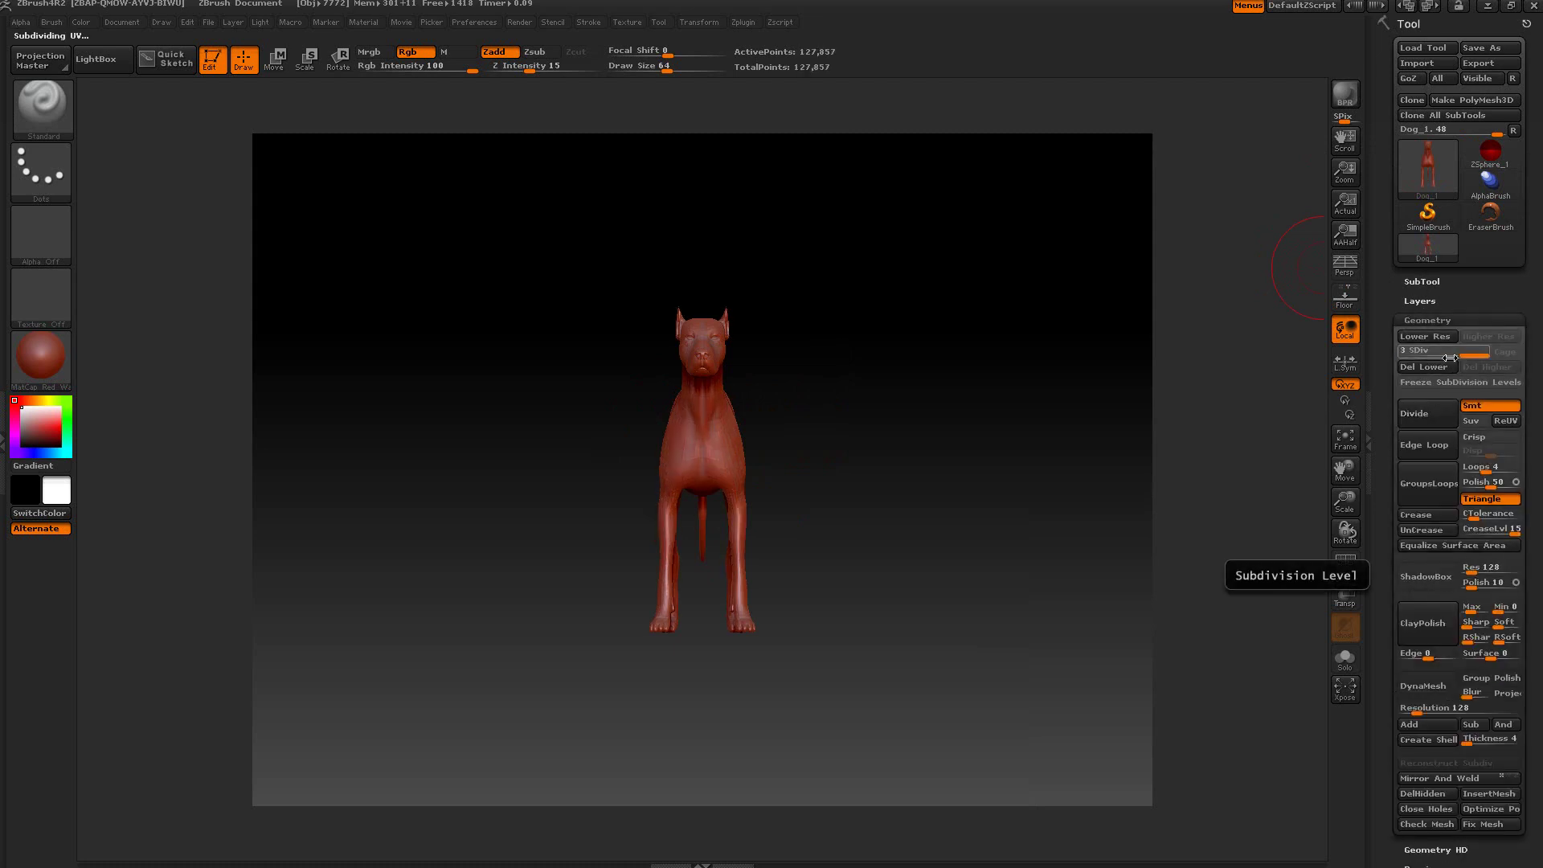
pyautogui.moveTo(1427, 352); pyautogui.dragTo(1383, 352)
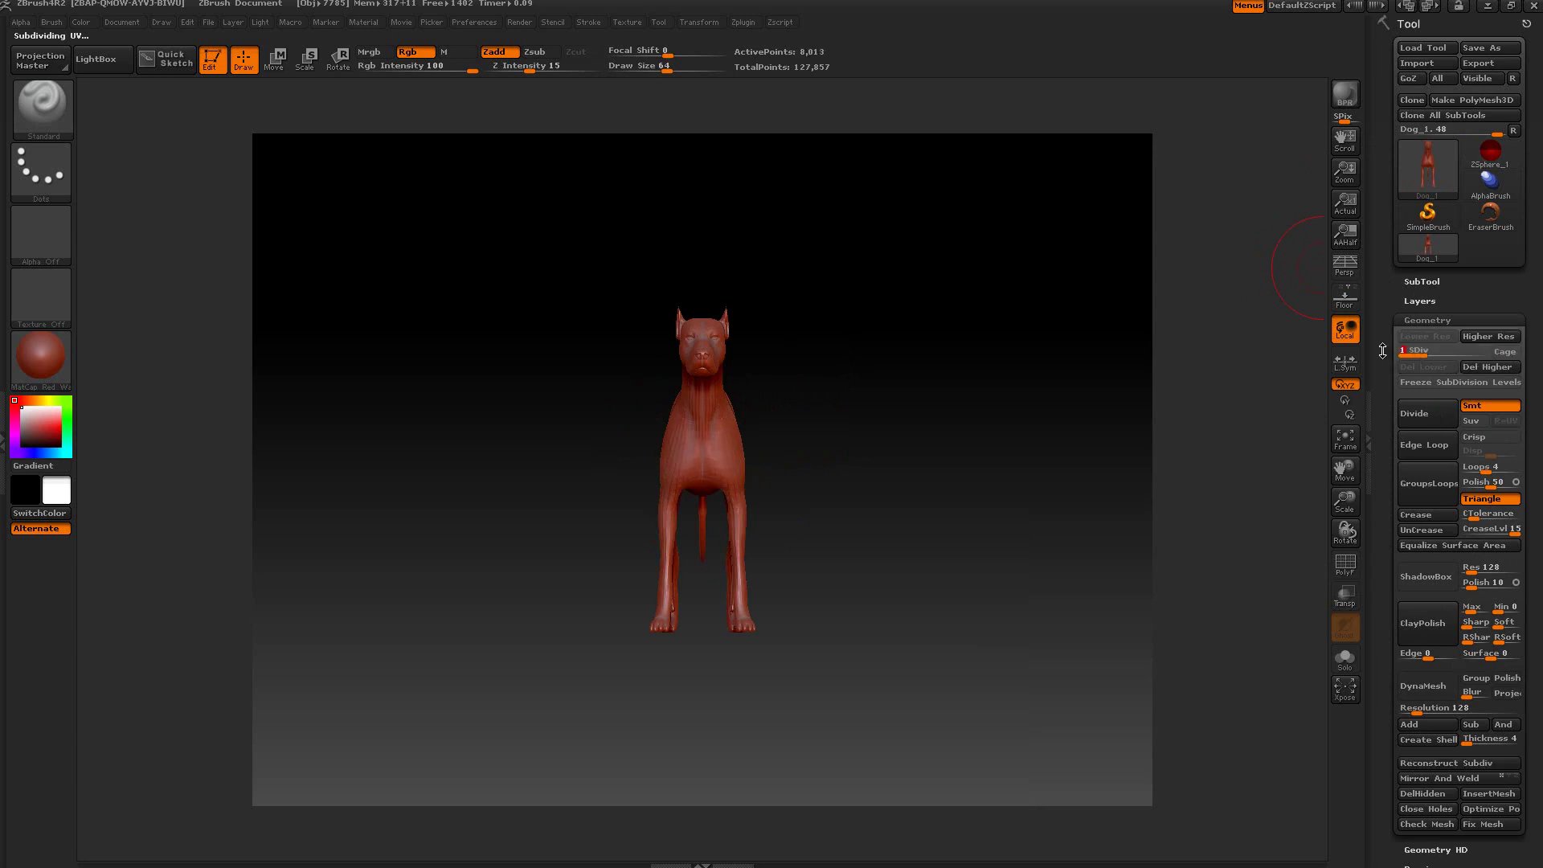
pyautogui.click(1419, 320)
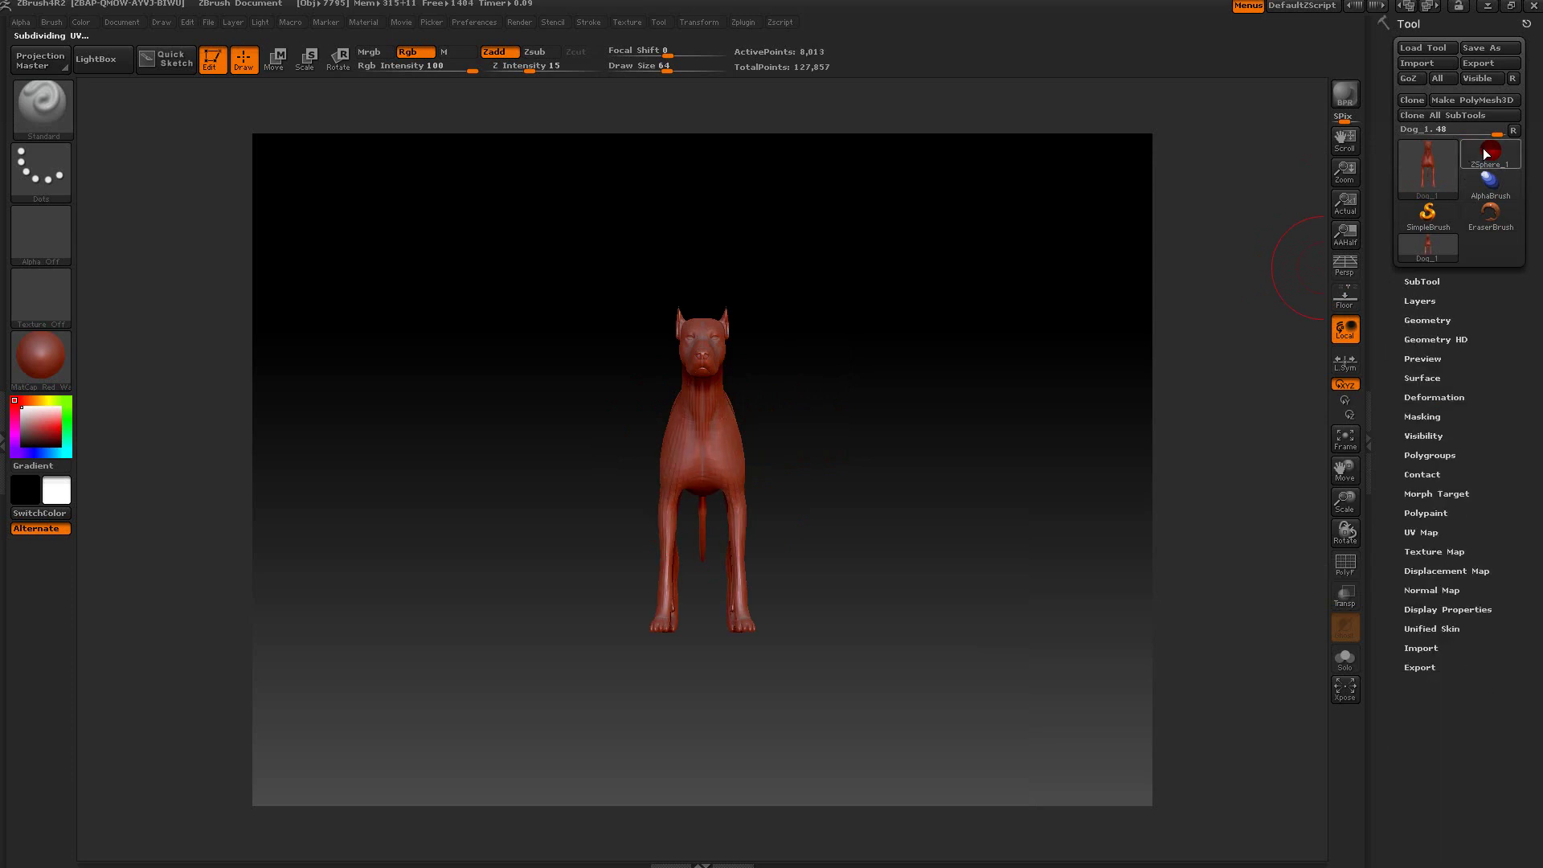
# Return to the ZSphere_1 tool and select Dog_1 as its rigging mesh, viewed from the side.
pyautogui.click(1485, 151)
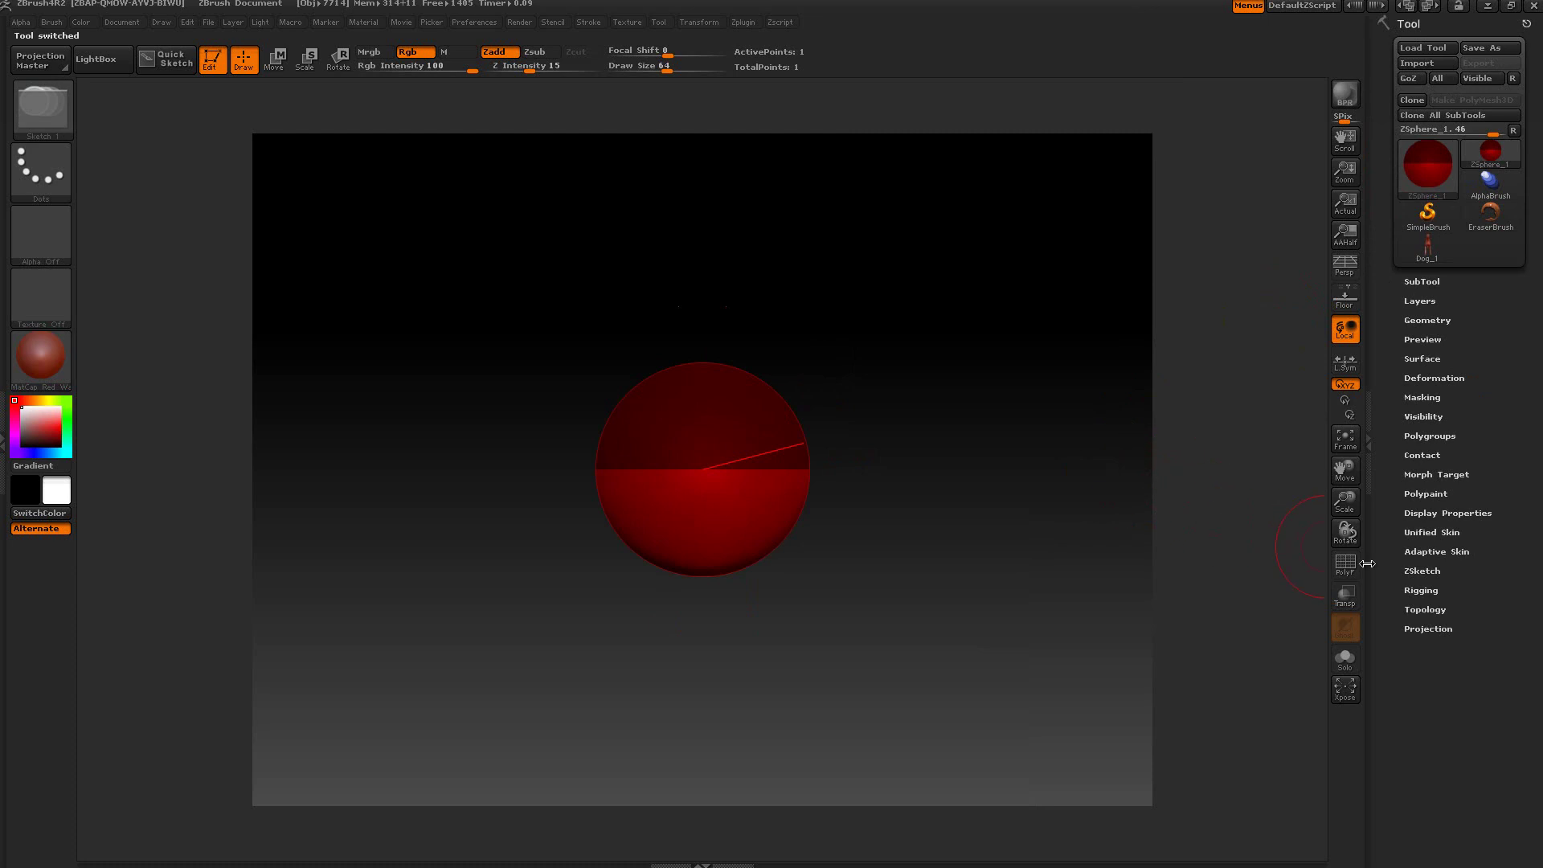
pyautogui.click(1414, 590)
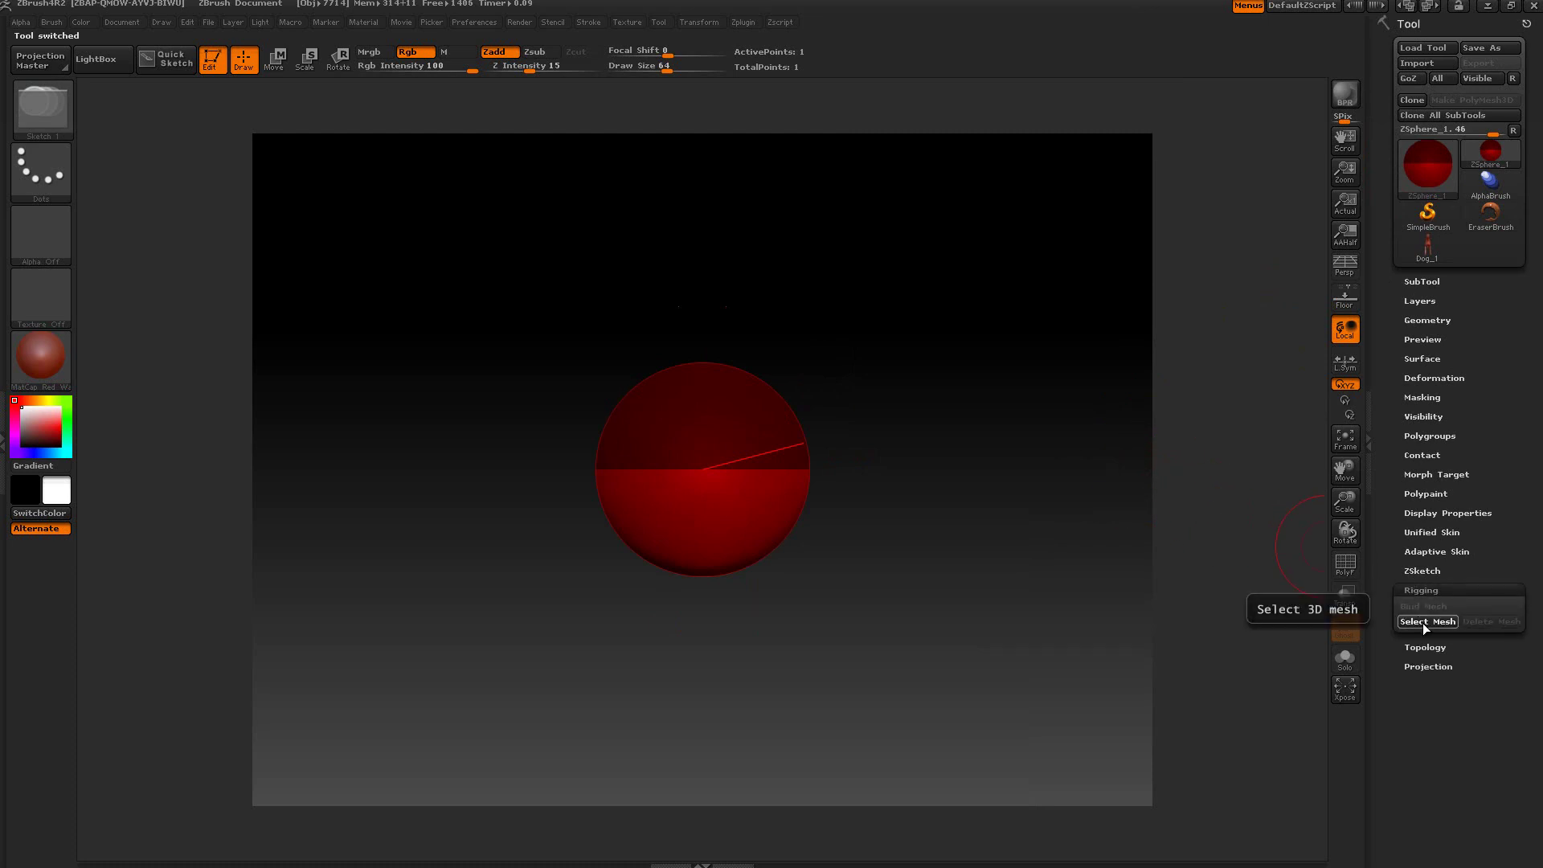
pyautogui.click(1424, 622)
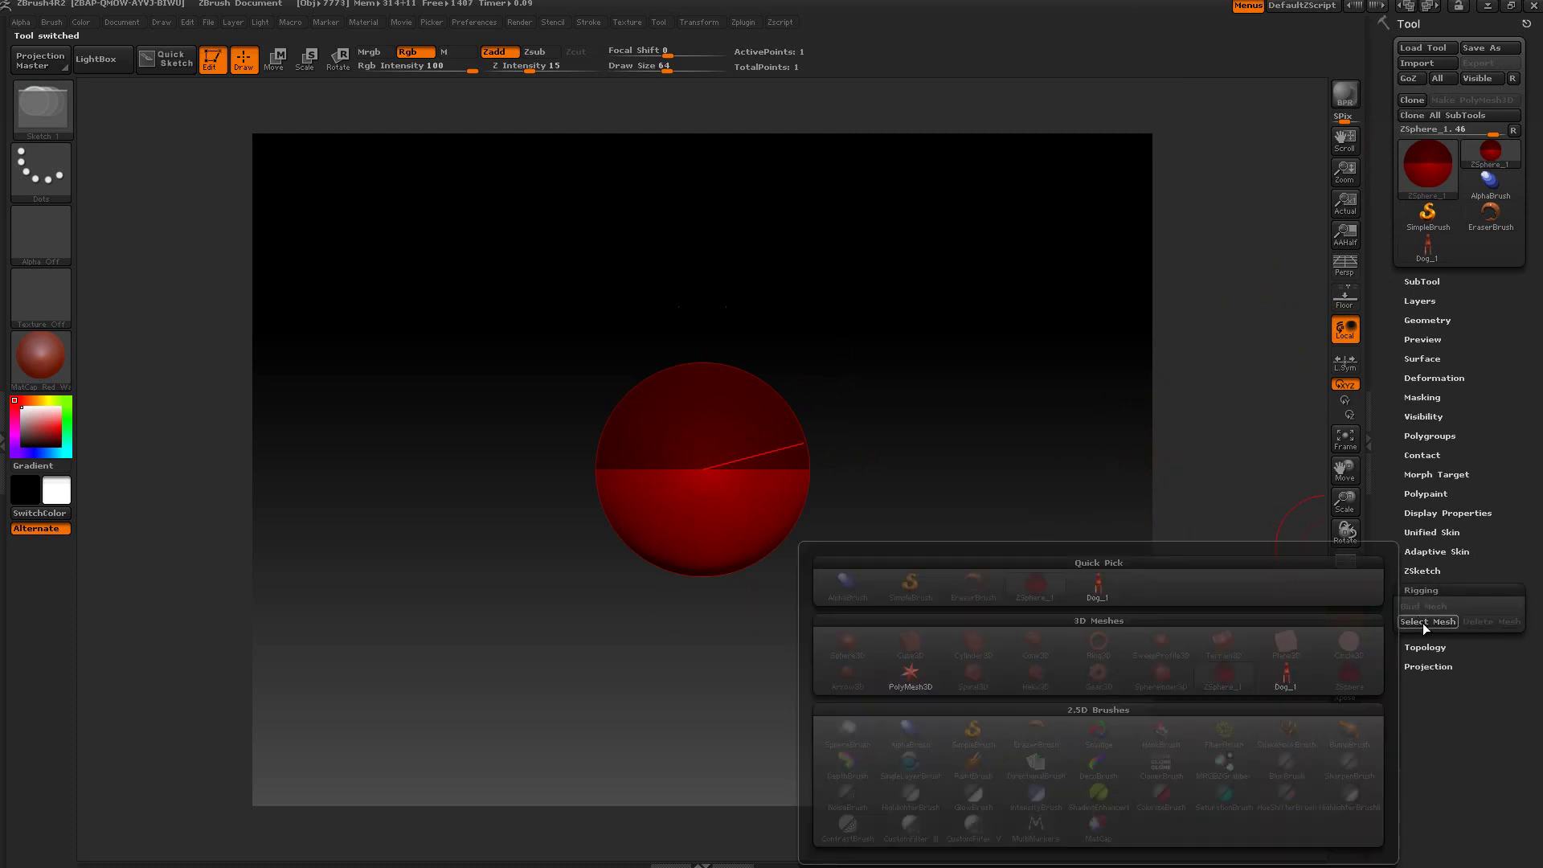
pyautogui.click(1095, 589)
pyautogui.moveTo(1002, 523); pyautogui.dragTo(926, 527)
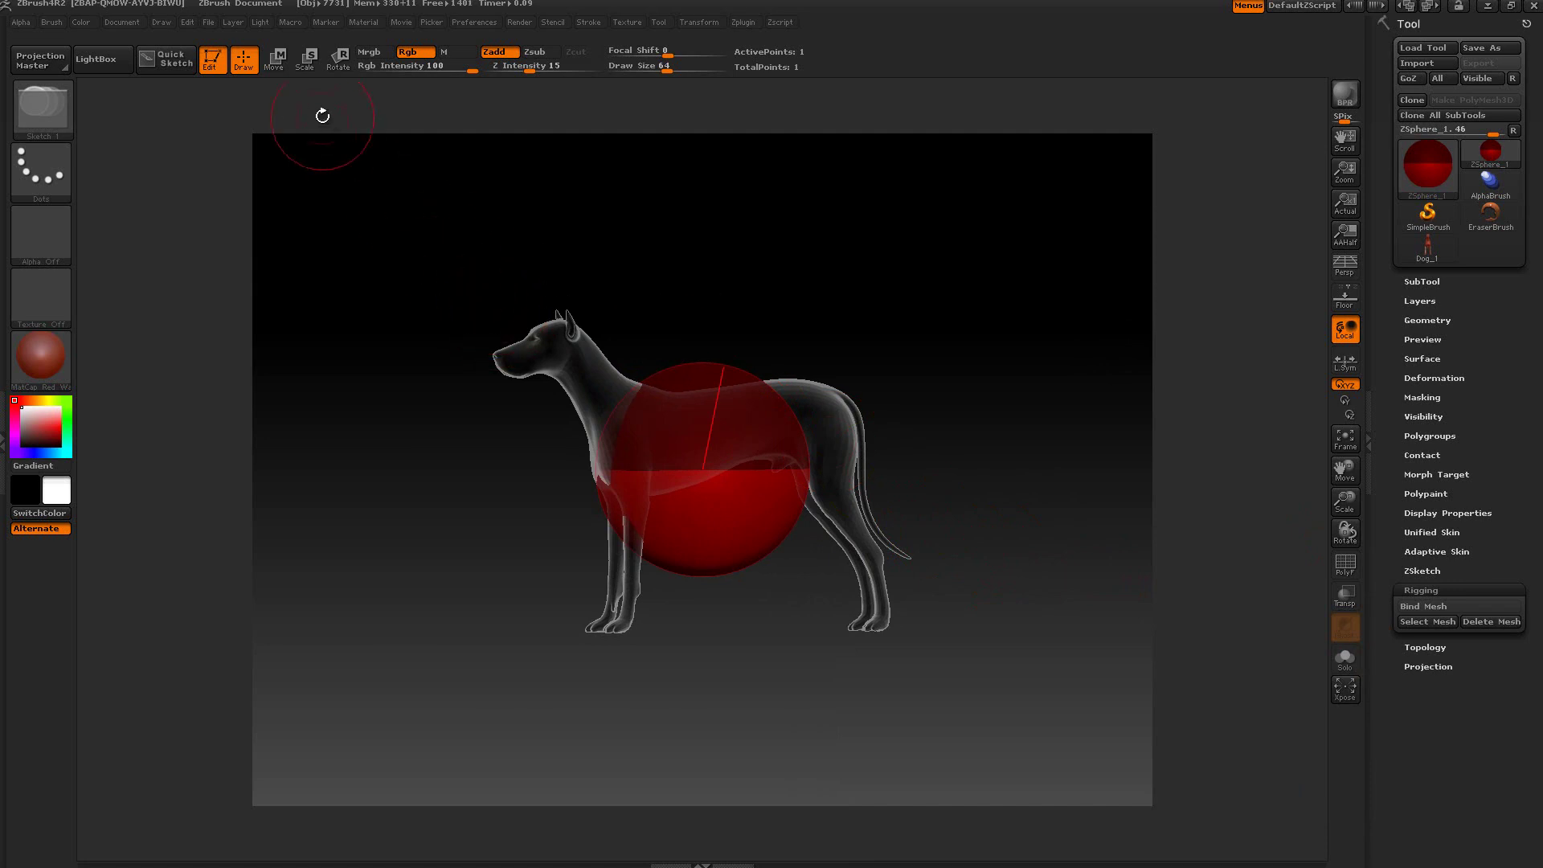
# Scale the root ZSphere down to fit the dog's body and move it up into the torso behind the front legs.
pyautogui.click(306, 66)
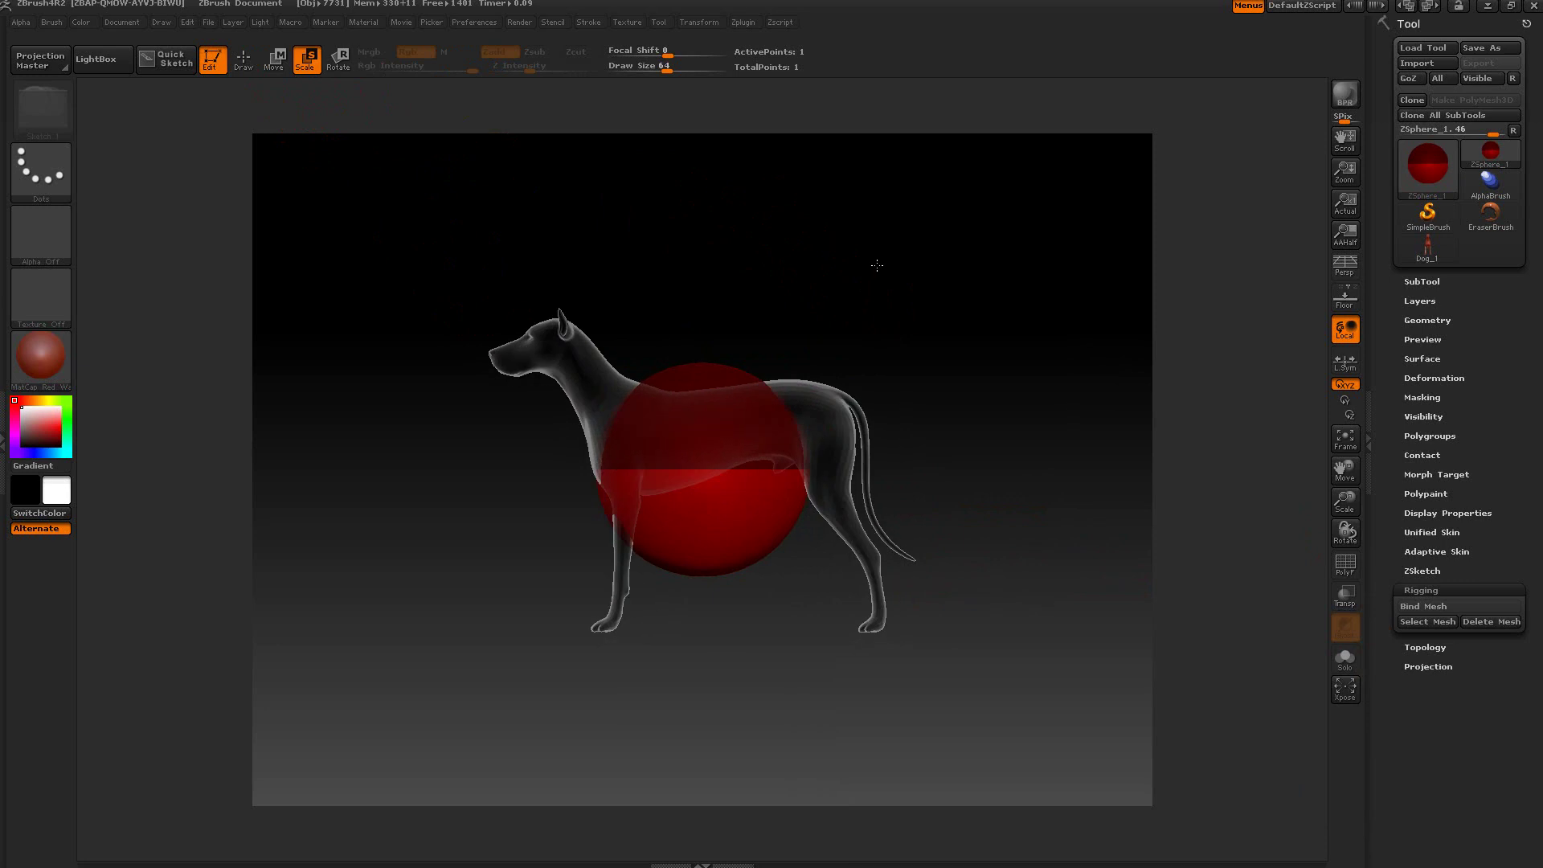
pyautogui.moveTo(724, 418); pyautogui.dragTo(557, 107)
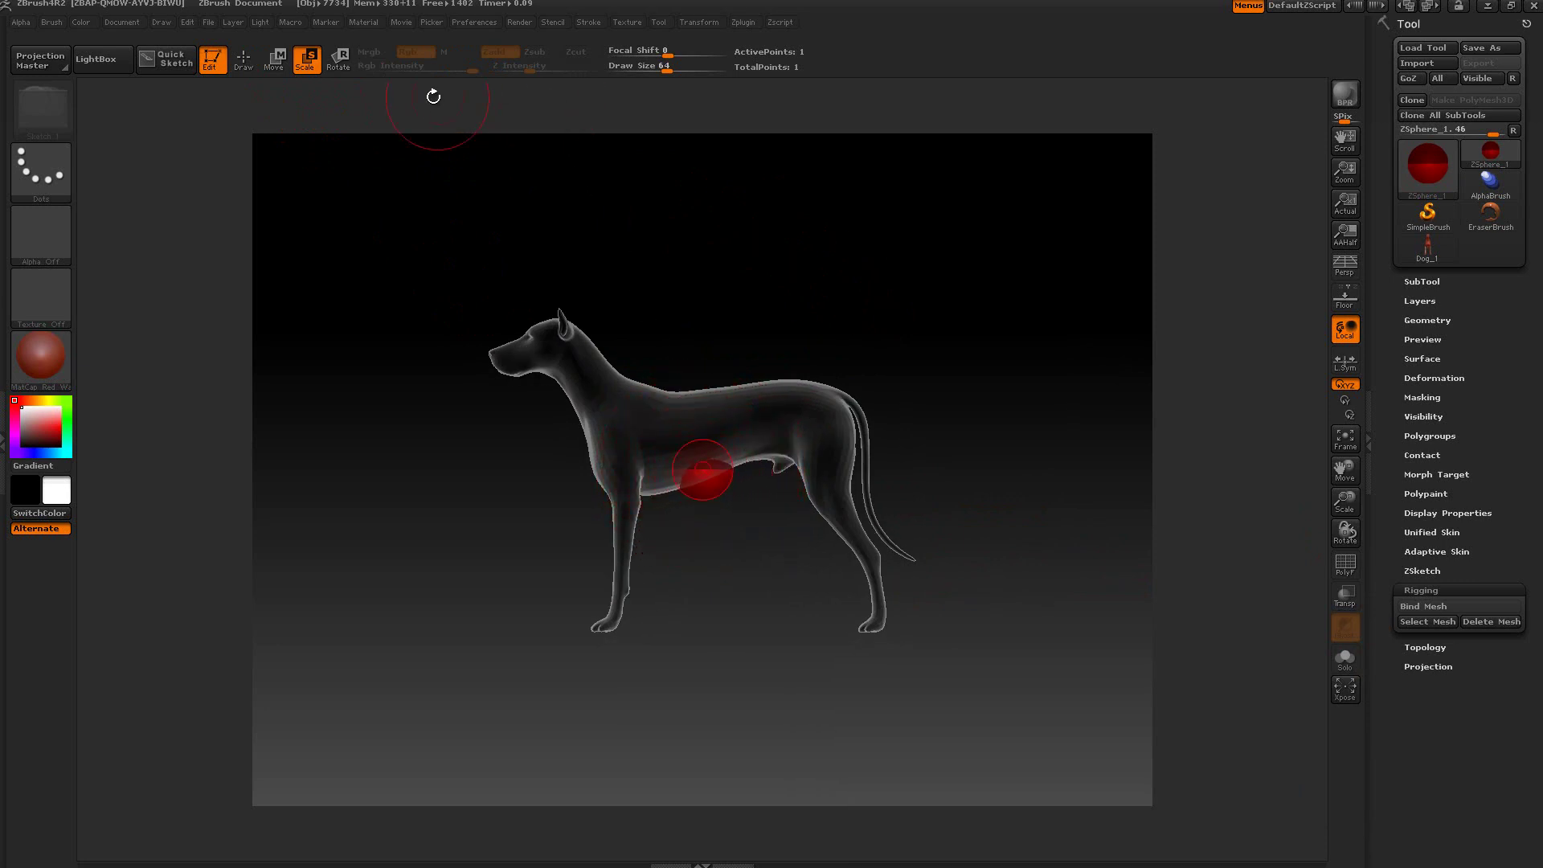
pyautogui.click(278, 58)
pyautogui.moveTo(703, 471); pyautogui.dragTo(683, 448)
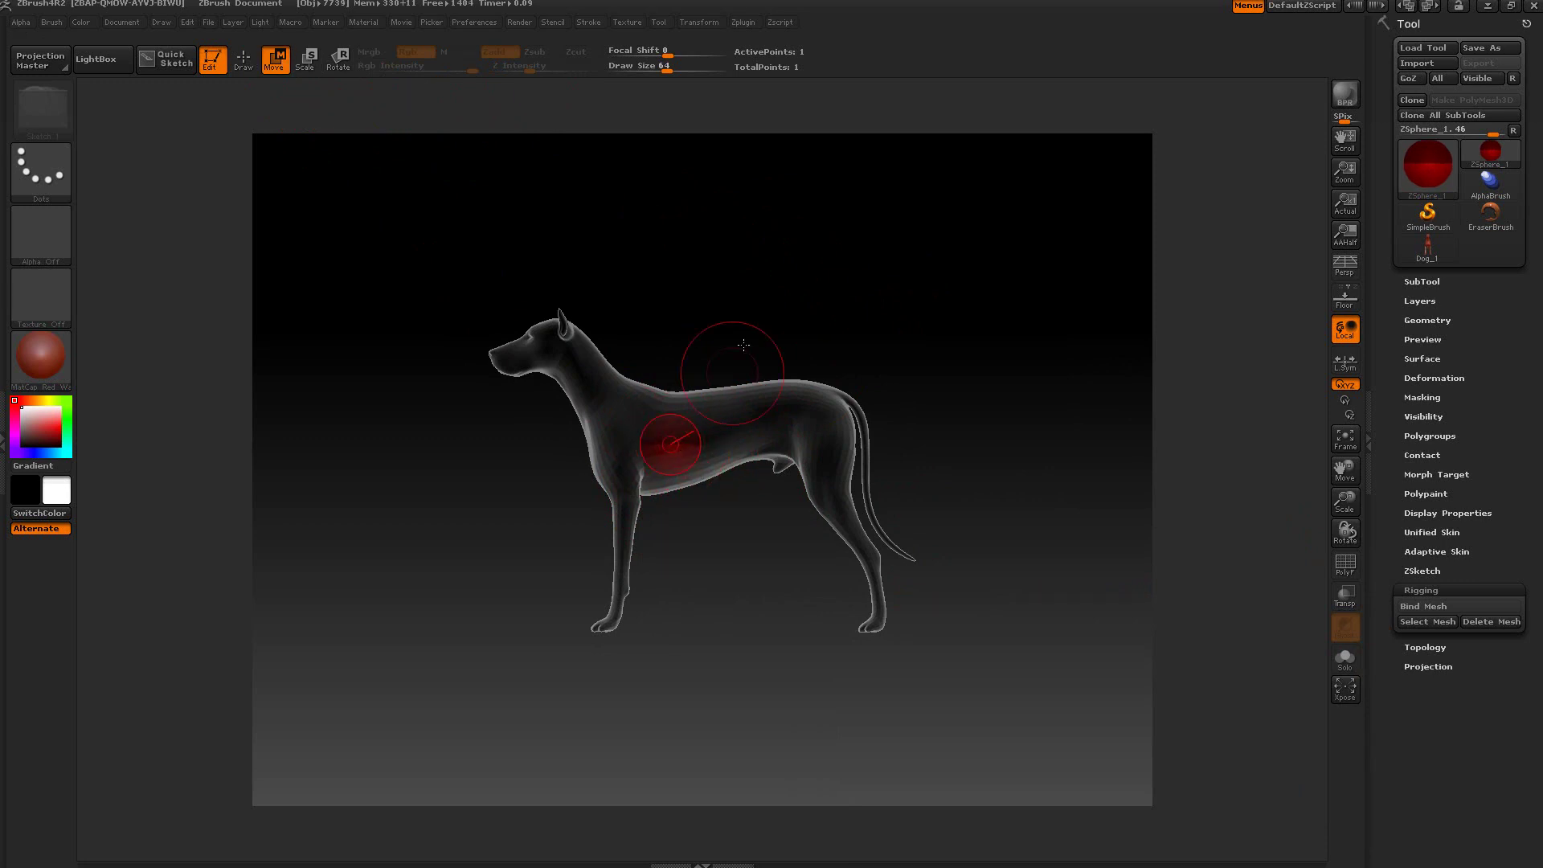
# Set the draw size to 3 and add child ZSpheres on the front and back of the root ZSphere along the dog's centre line.
pyautogui.moveTo(747, 317); pyautogui.dragTo(816, 324)
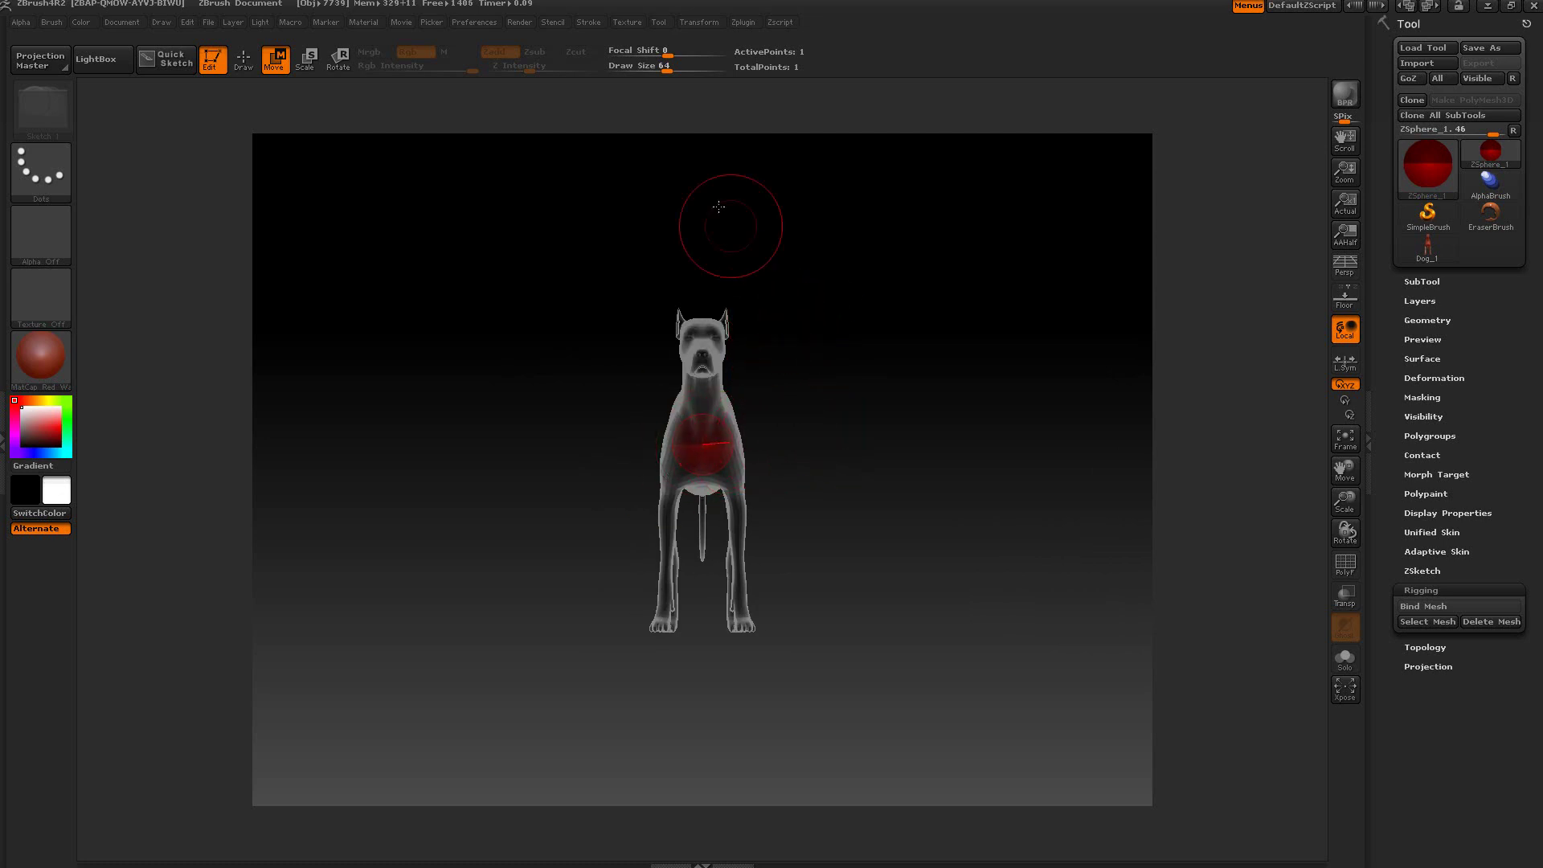
pyautogui.moveTo(670, 68); pyautogui.dragTo(621, 68)
pyautogui.moveTo(867, 477); pyautogui.dragTo(940, 564)
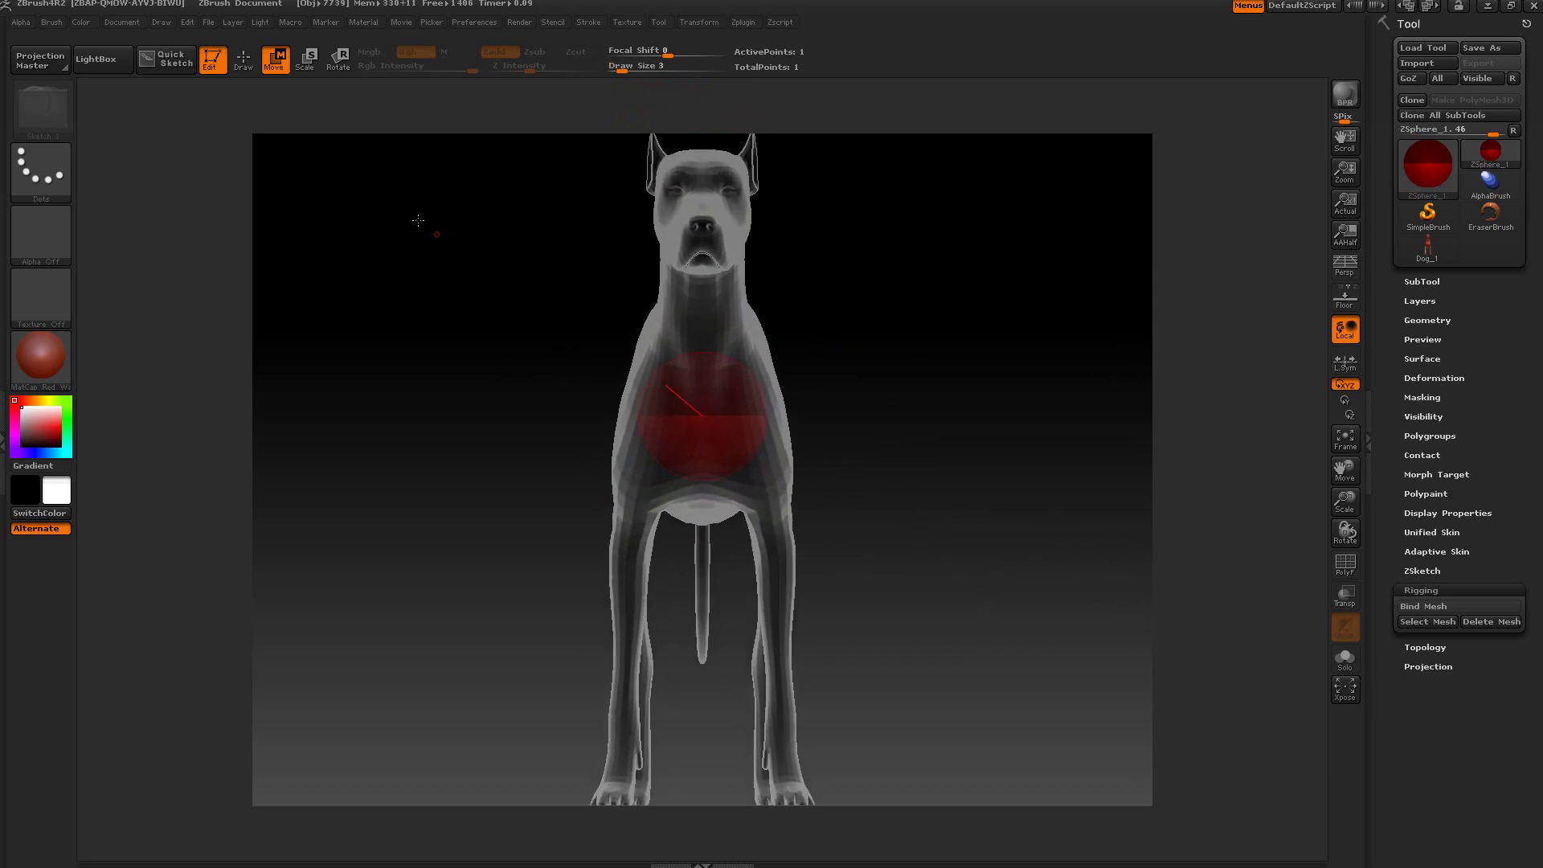
pyautogui.click(247, 67)
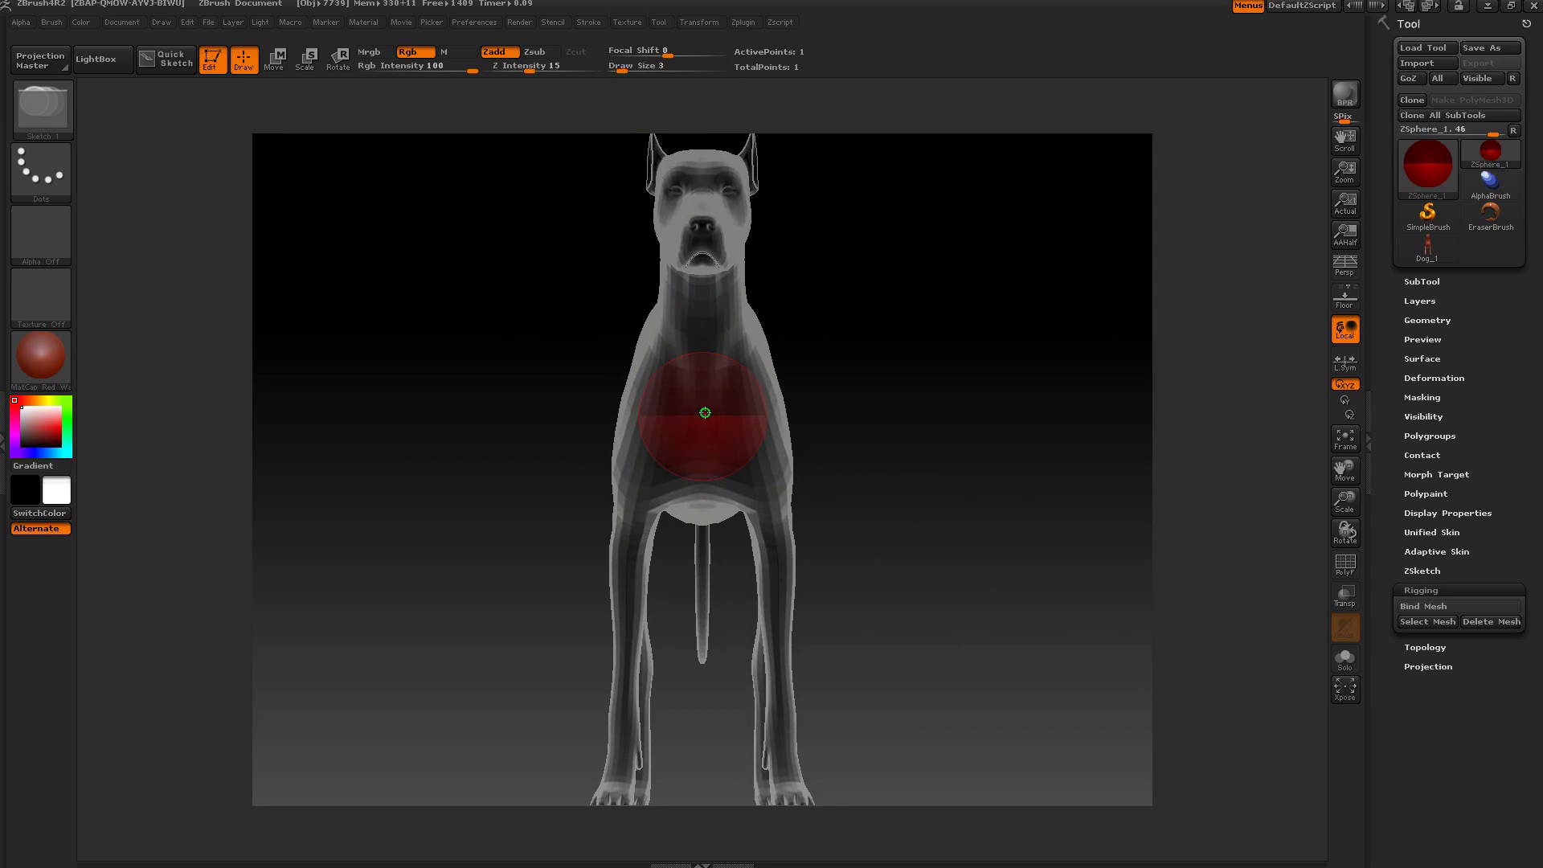
pyautogui.moveTo(969, 416); pyautogui.dragTo(884, 418)
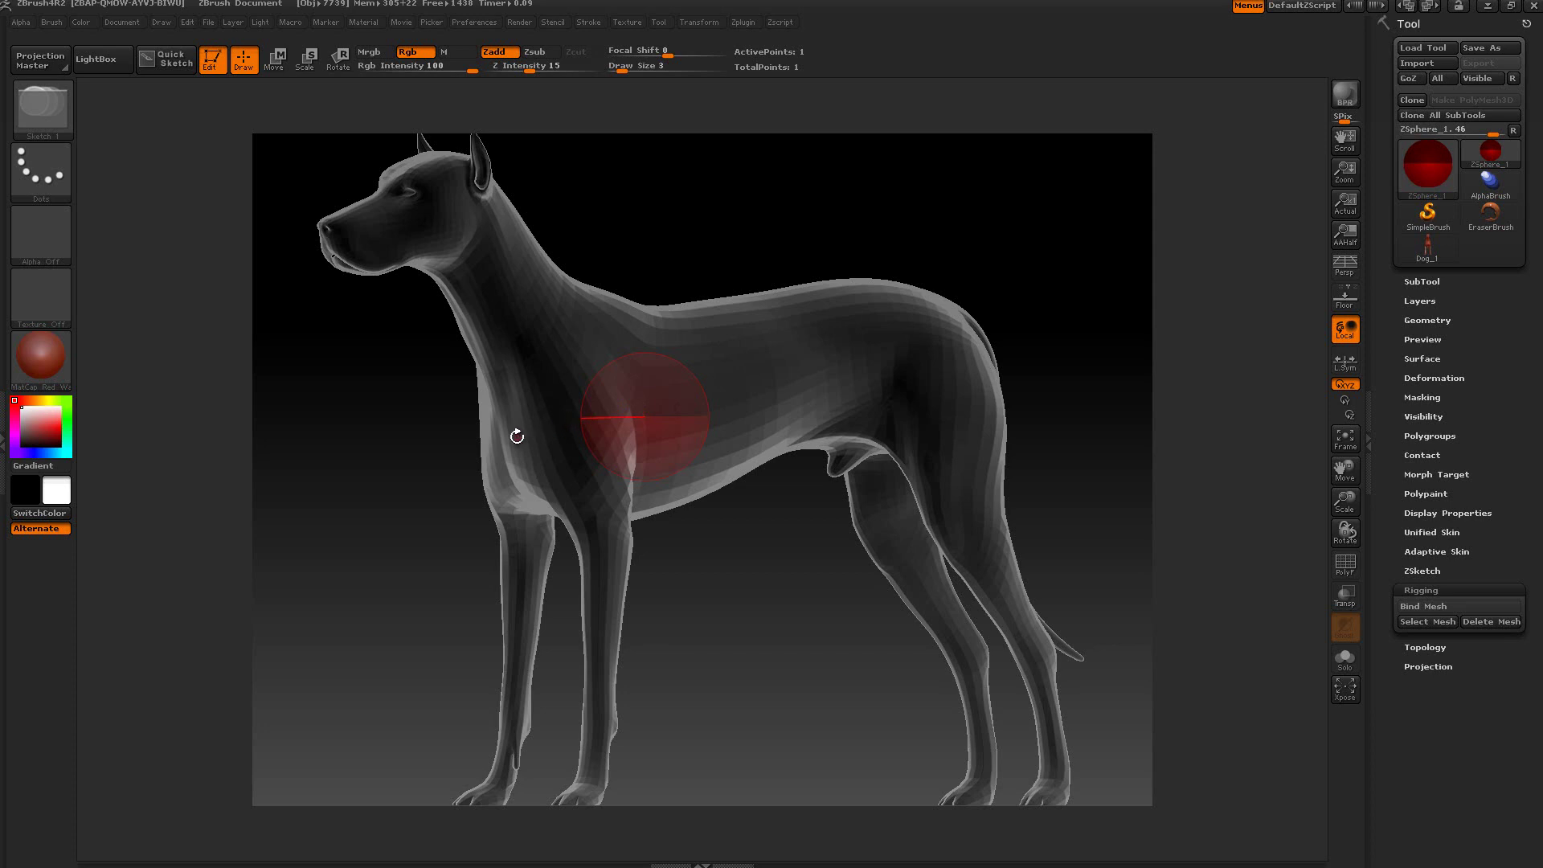
pyautogui.moveTo(412, 474); pyautogui.dragTo(463, 475)
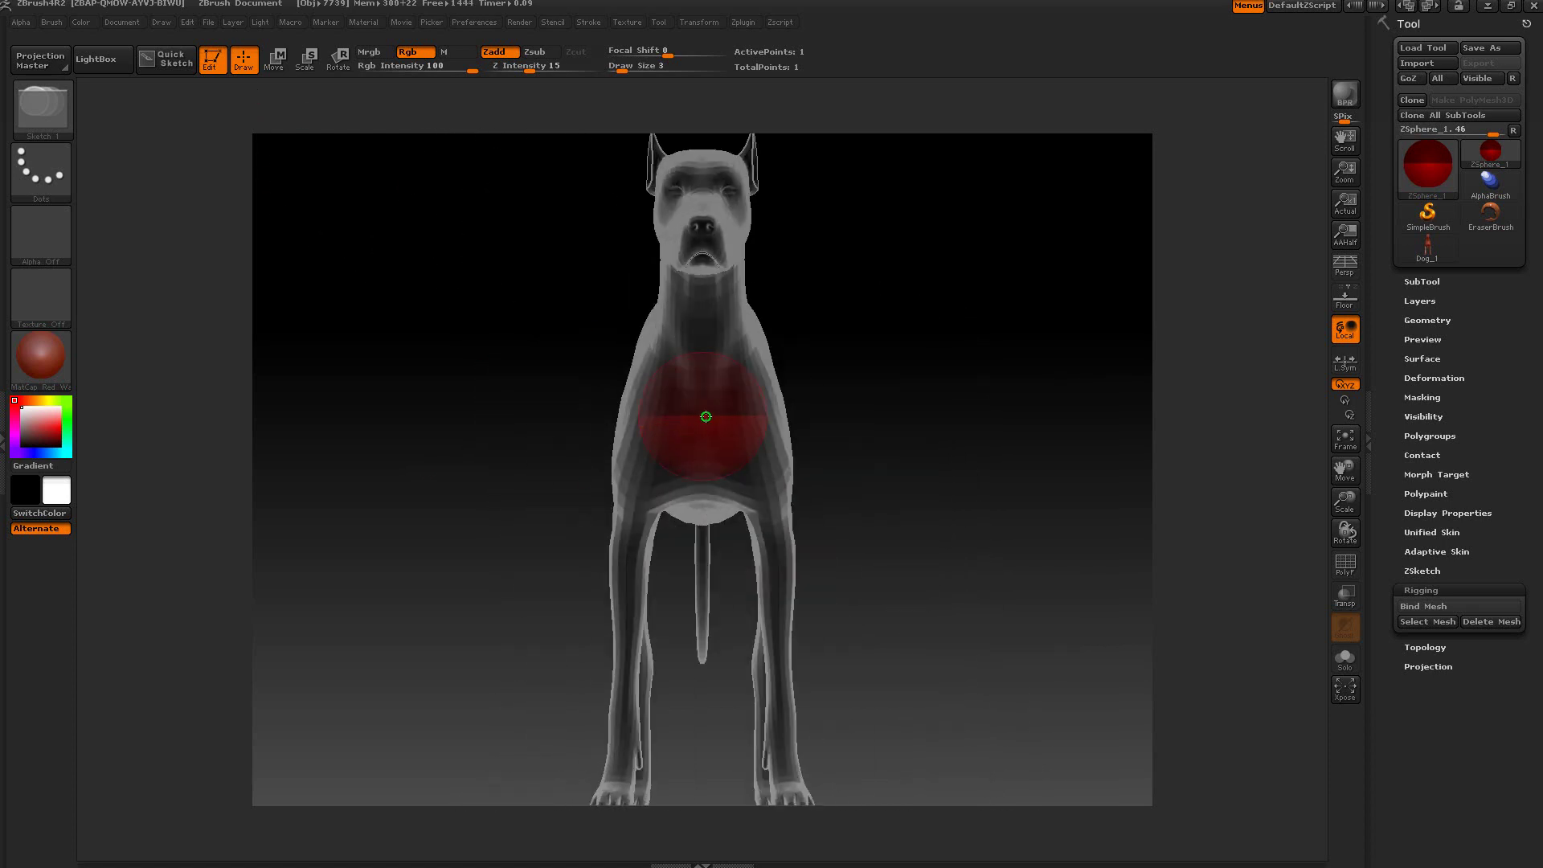
pyautogui.moveTo(704, 415); pyautogui.dragTo(703, 438)
pyautogui.click(702, 417)
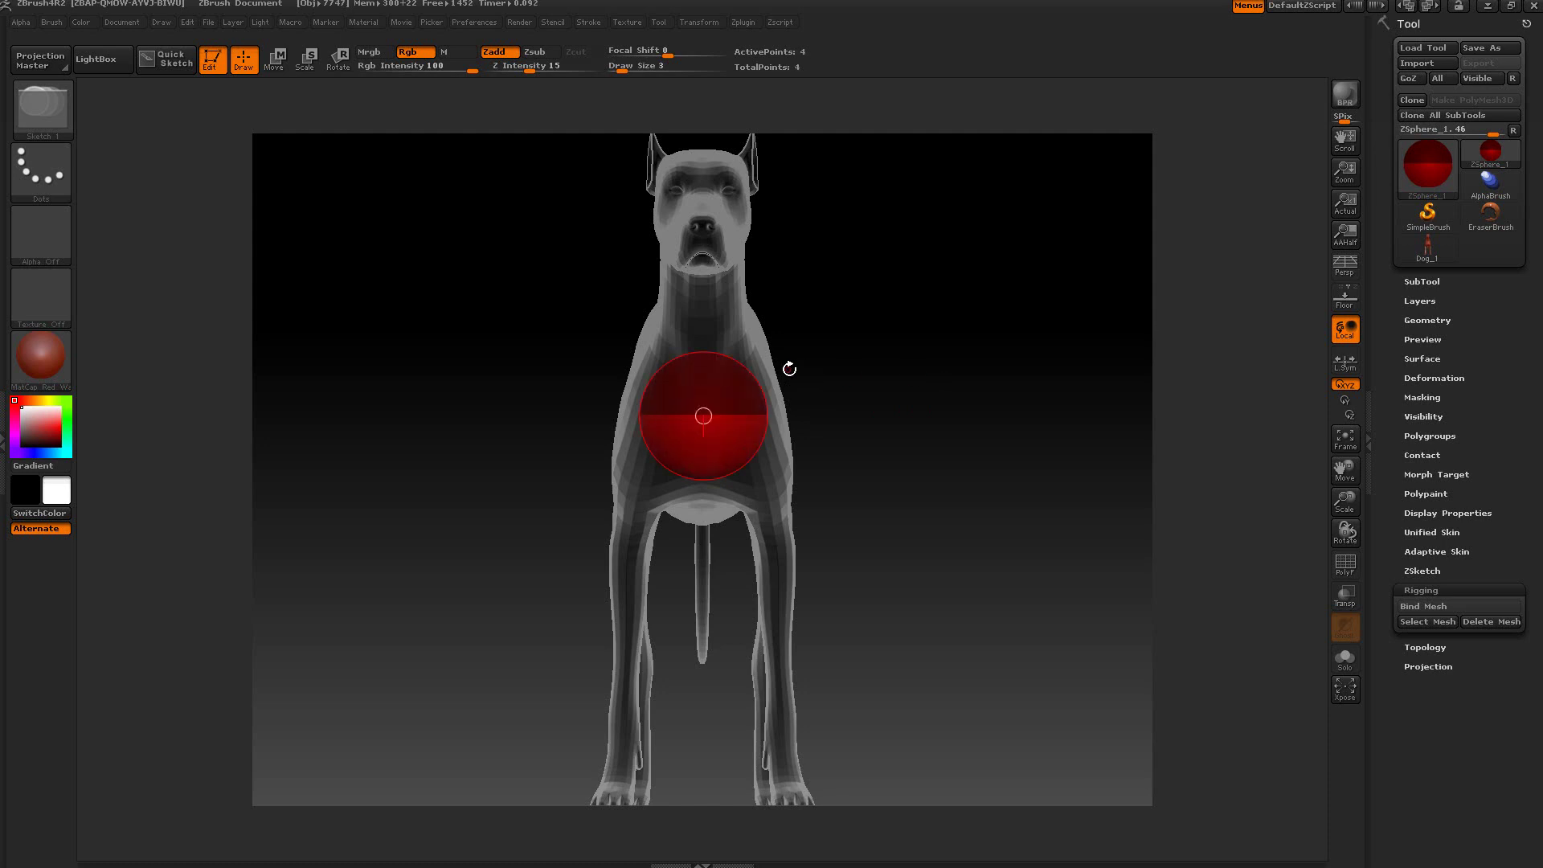
pyautogui.moveTo(957, 493); pyautogui.dragTo(881, 484)
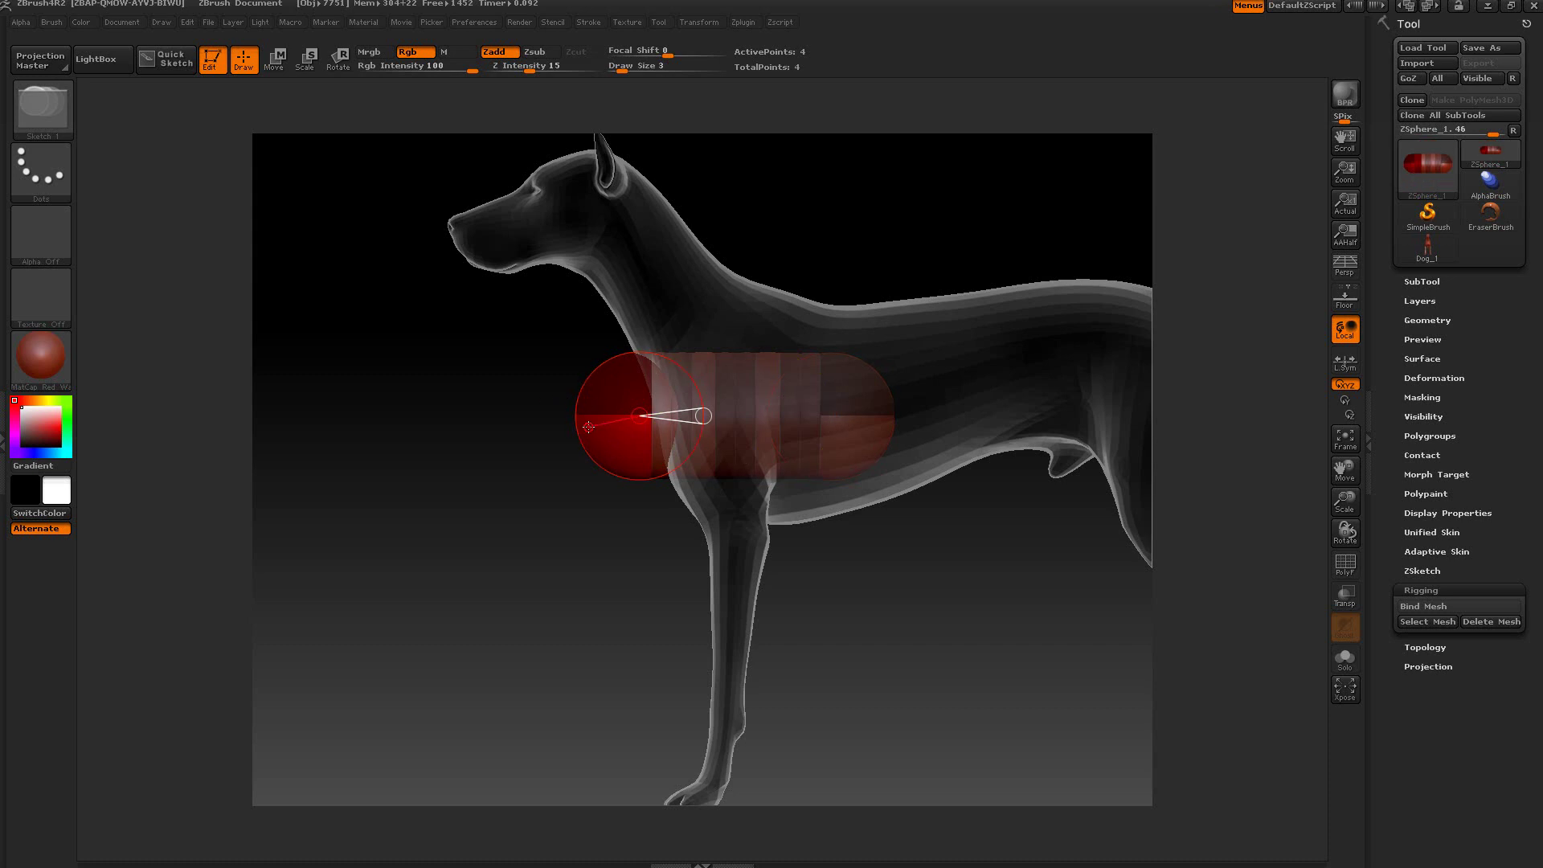
# Move the ZSpheres into the dog's muzzle, head, chest and mid-torso to form the front of the skeleton.
pyautogui.click(278, 63)
pyautogui.moveTo(639, 415); pyautogui.dragTo(518, 239)
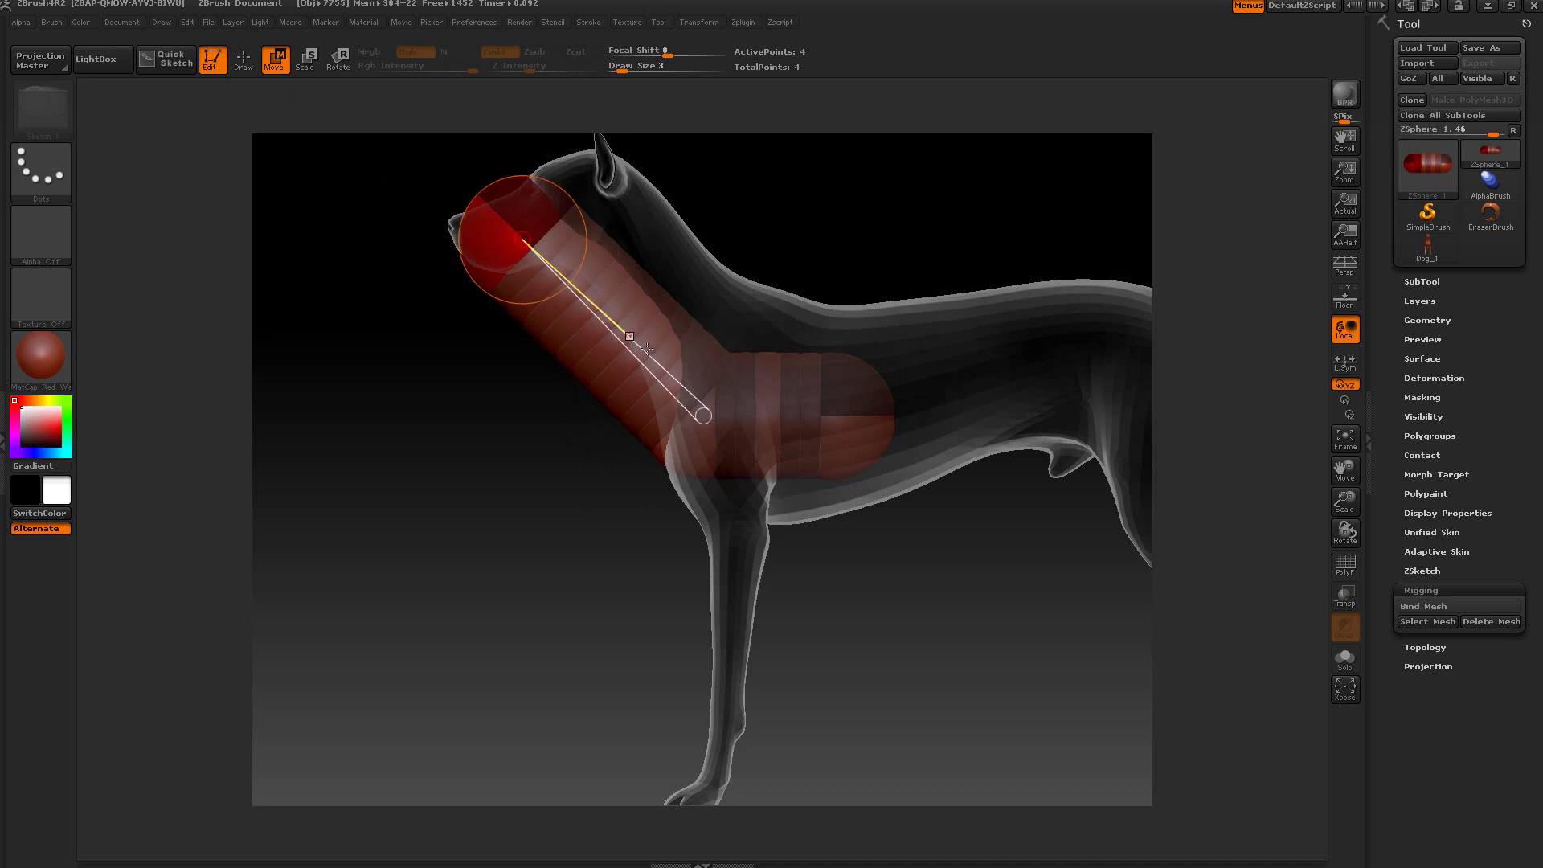
pyautogui.moveTo(668, 434); pyautogui.dragTo(852, 402)
pyautogui.moveTo(589, 213)
pyautogui.mouseDown()
pyautogui.moveTo(665, 285)
pyautogui.moveTo(664, 338)
pyautogui.mouseUp()
# Insert a ZSphere halfway along the neck, scale the muzzle ZSphere down and enlarge the chest ZSphere to fit the mesh.
pyautogui.click(243, 60)
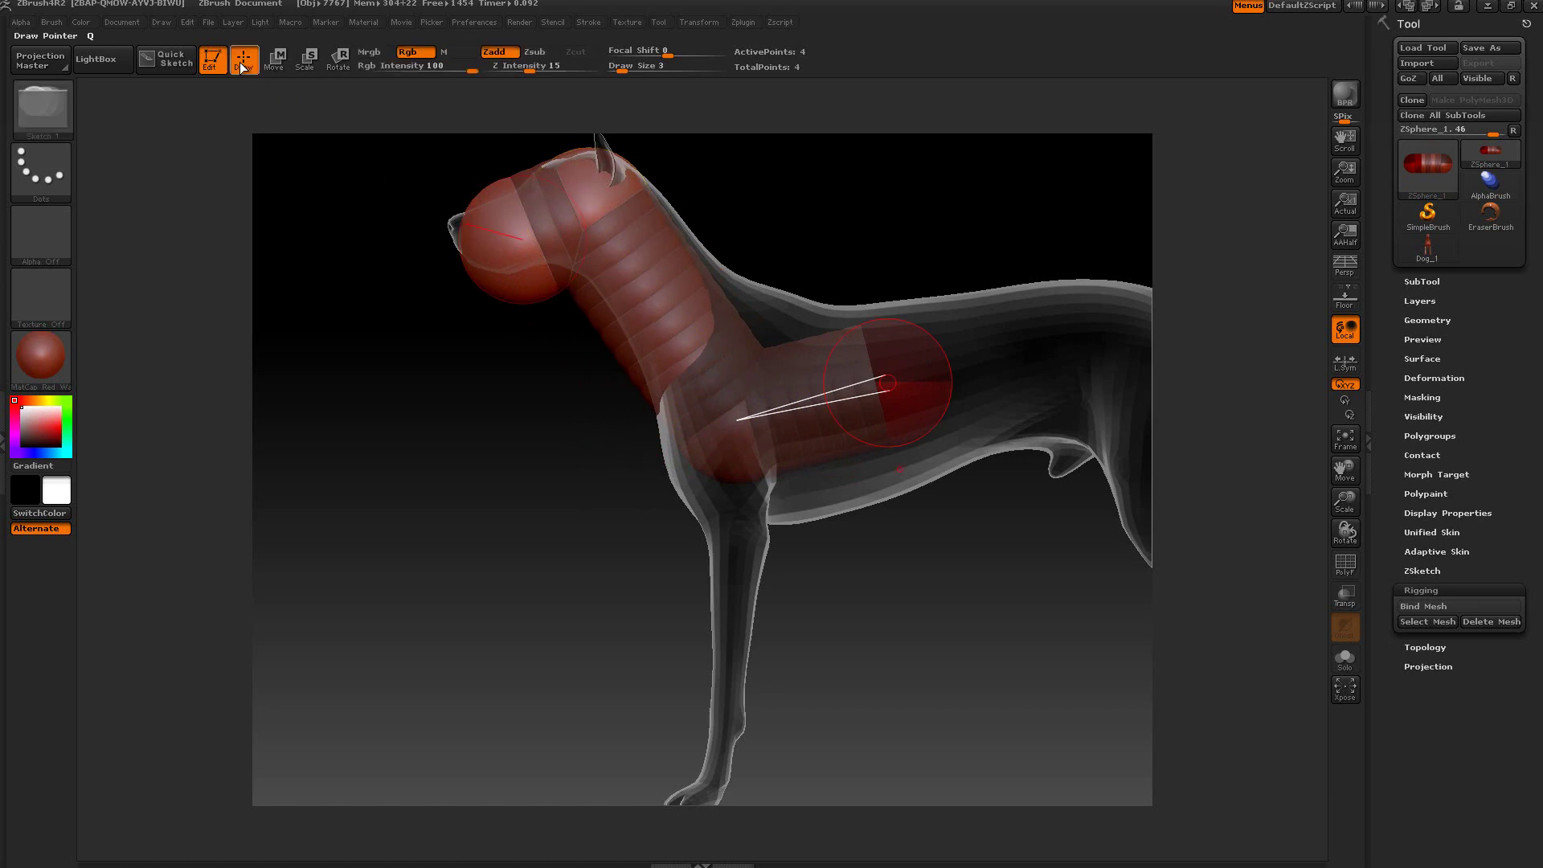
pyautogui.click(655, 256)
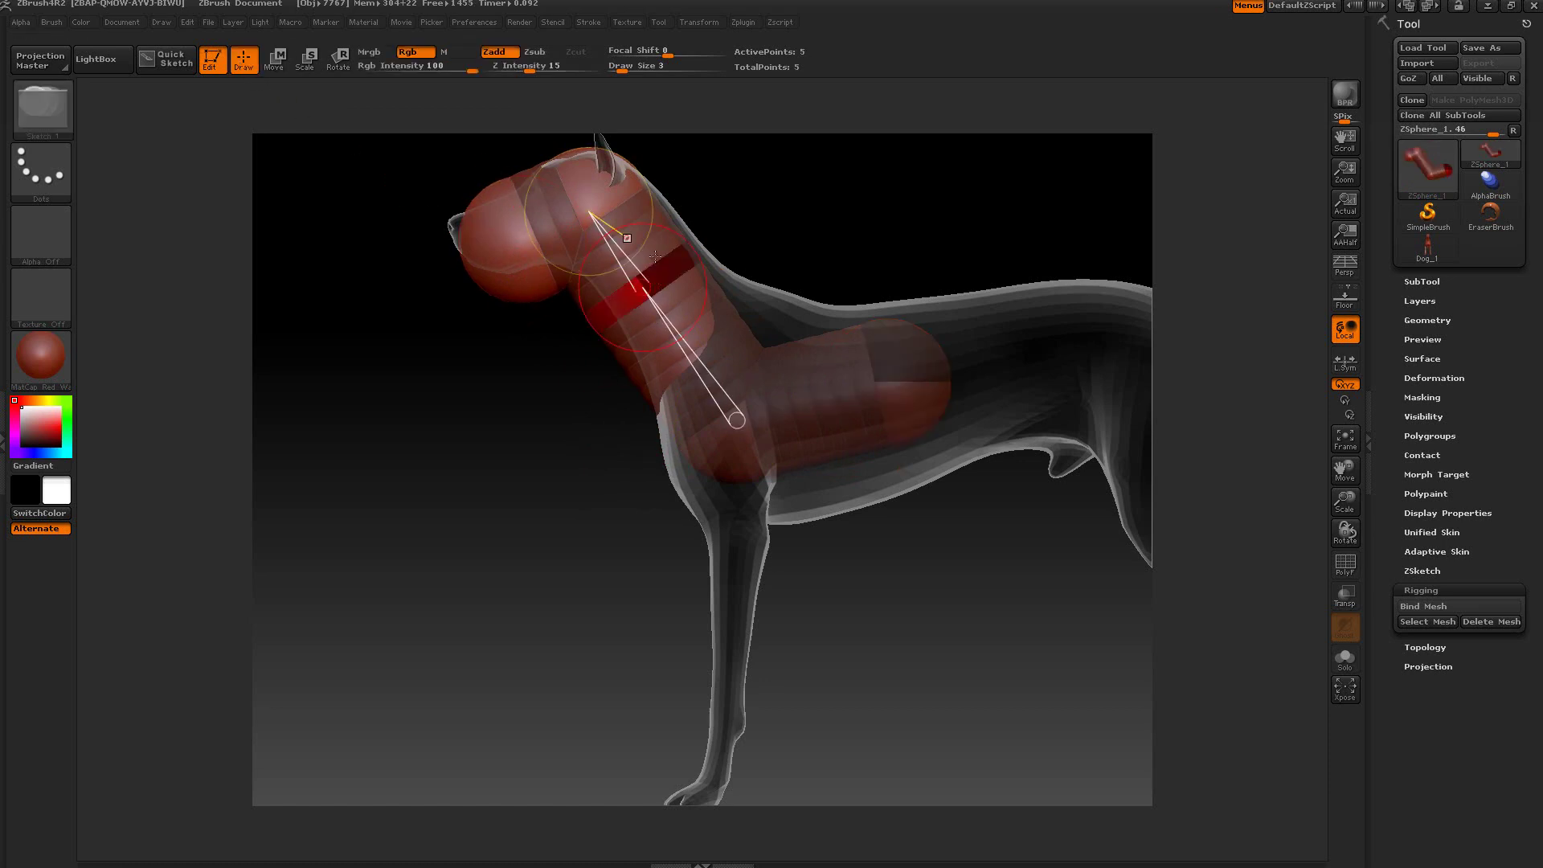
pyautogui.click(309, 59)
pyautogui.moveTo(511, 249)
pyautogui.mouseDown()
pyautogui.moveTo(522, 171)
pyautogui.moveTo(455, 169)
pyautogui.moveTo(434, 123)
pyautogui.moveTo(635, 290)
pyautogui.mouseUp()
pyautogui.moveTo(607, 218); pyautogui.dragTo(764, 575)
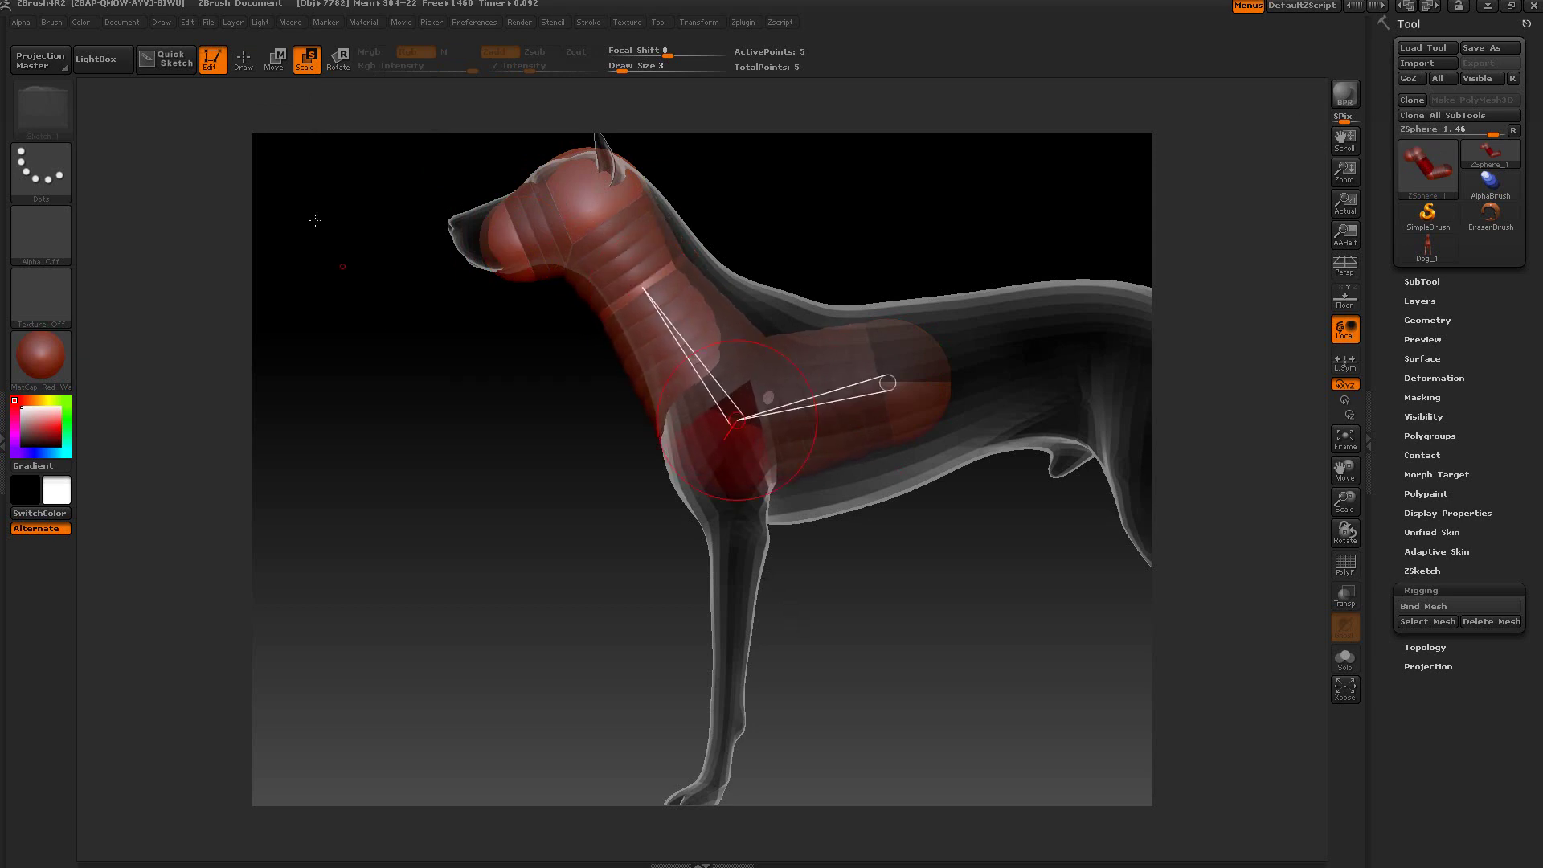
pyautogui.click(245, 60)
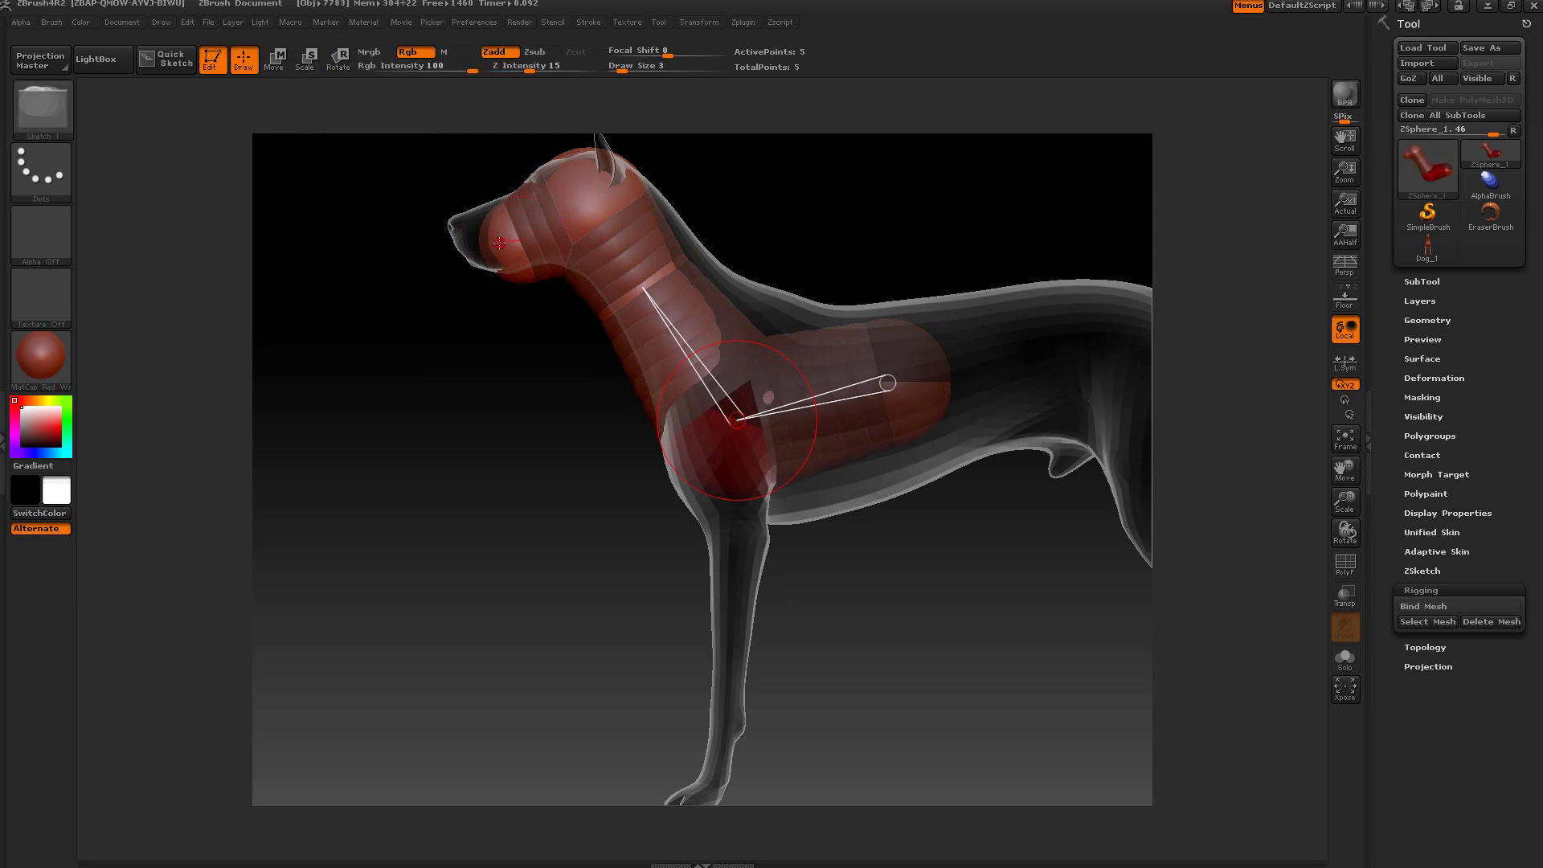
pyautogui.click(492, 243)
pyautogui.keyDown('alt'); pyautogui.click(492, 243); pyautogui.keyUp('alt')
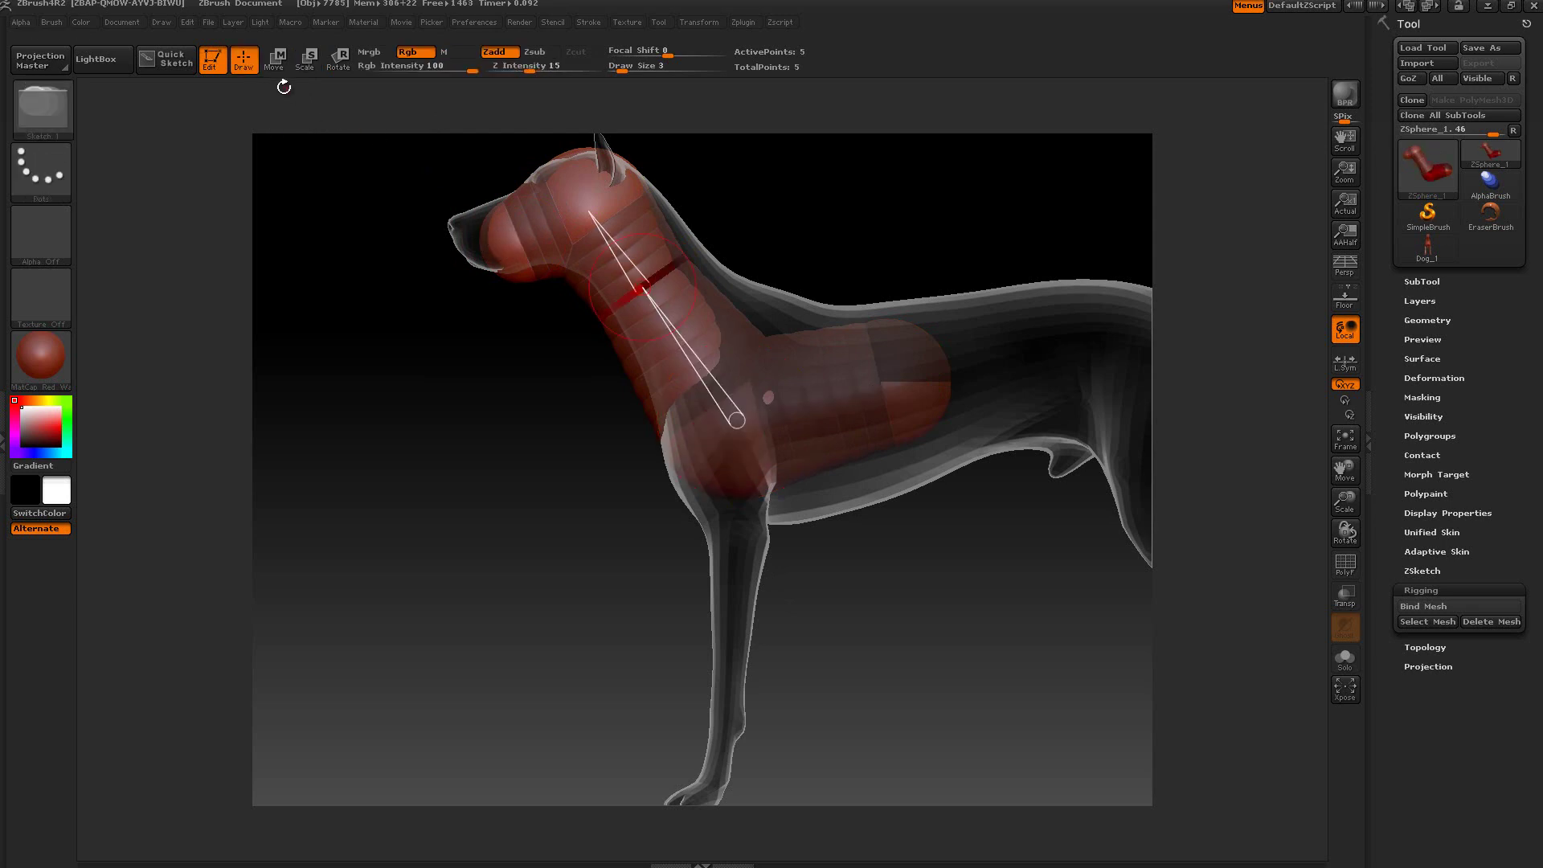
# Move the muzzle ZSphere forward to the nose, shift the neck ZSphere toward the nape and lower the torso ZSphere slightly.
pyautogui.click(283, 67)
pyautogui.moveTo(500, 235); pyautogui.dragTo(482, 235)
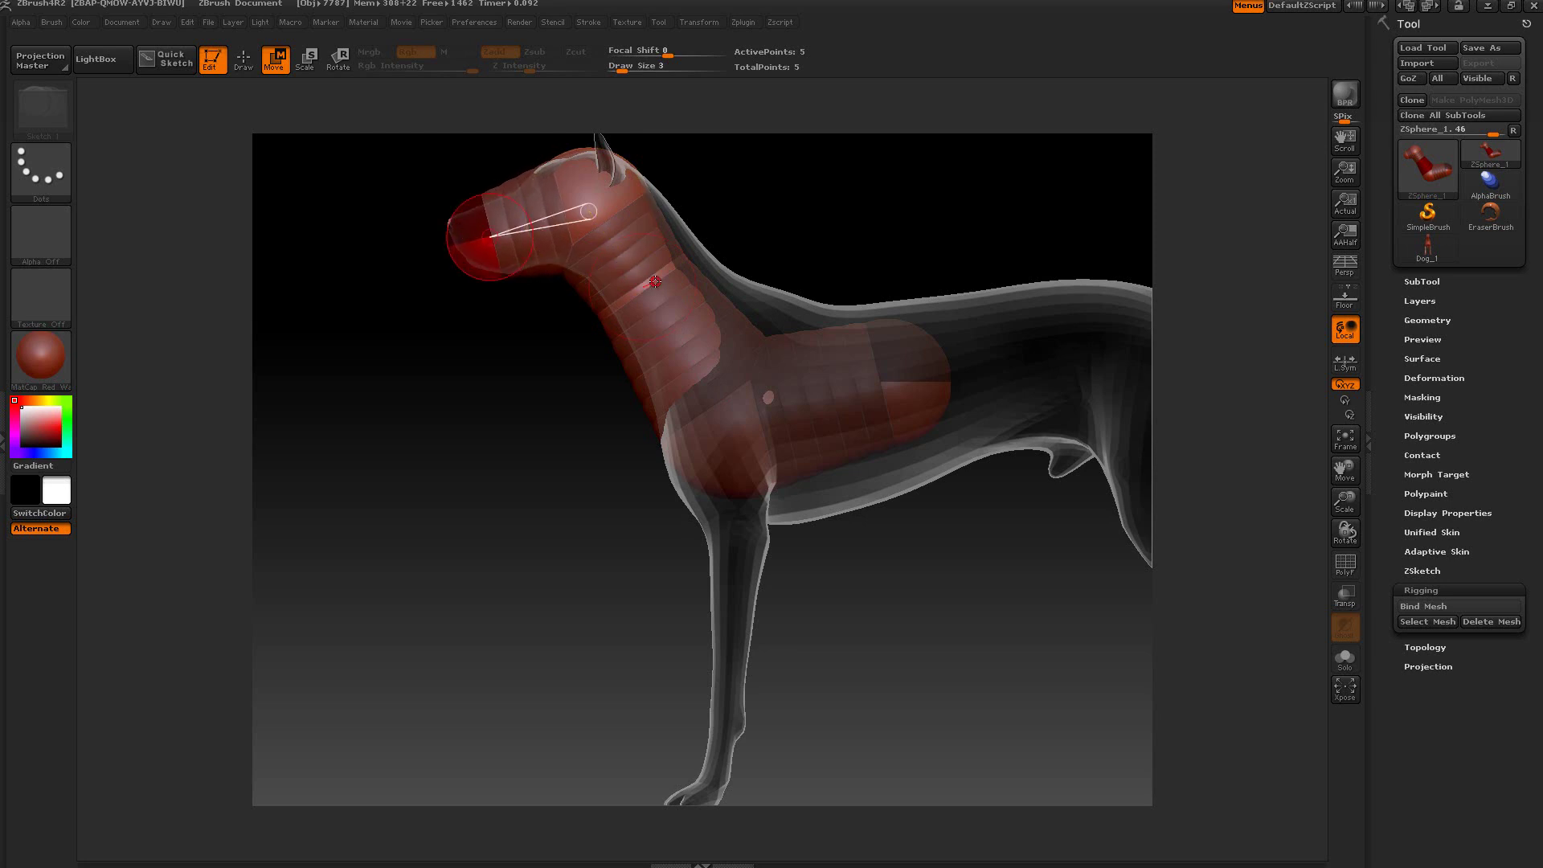
pyautogui.click(666, 271)
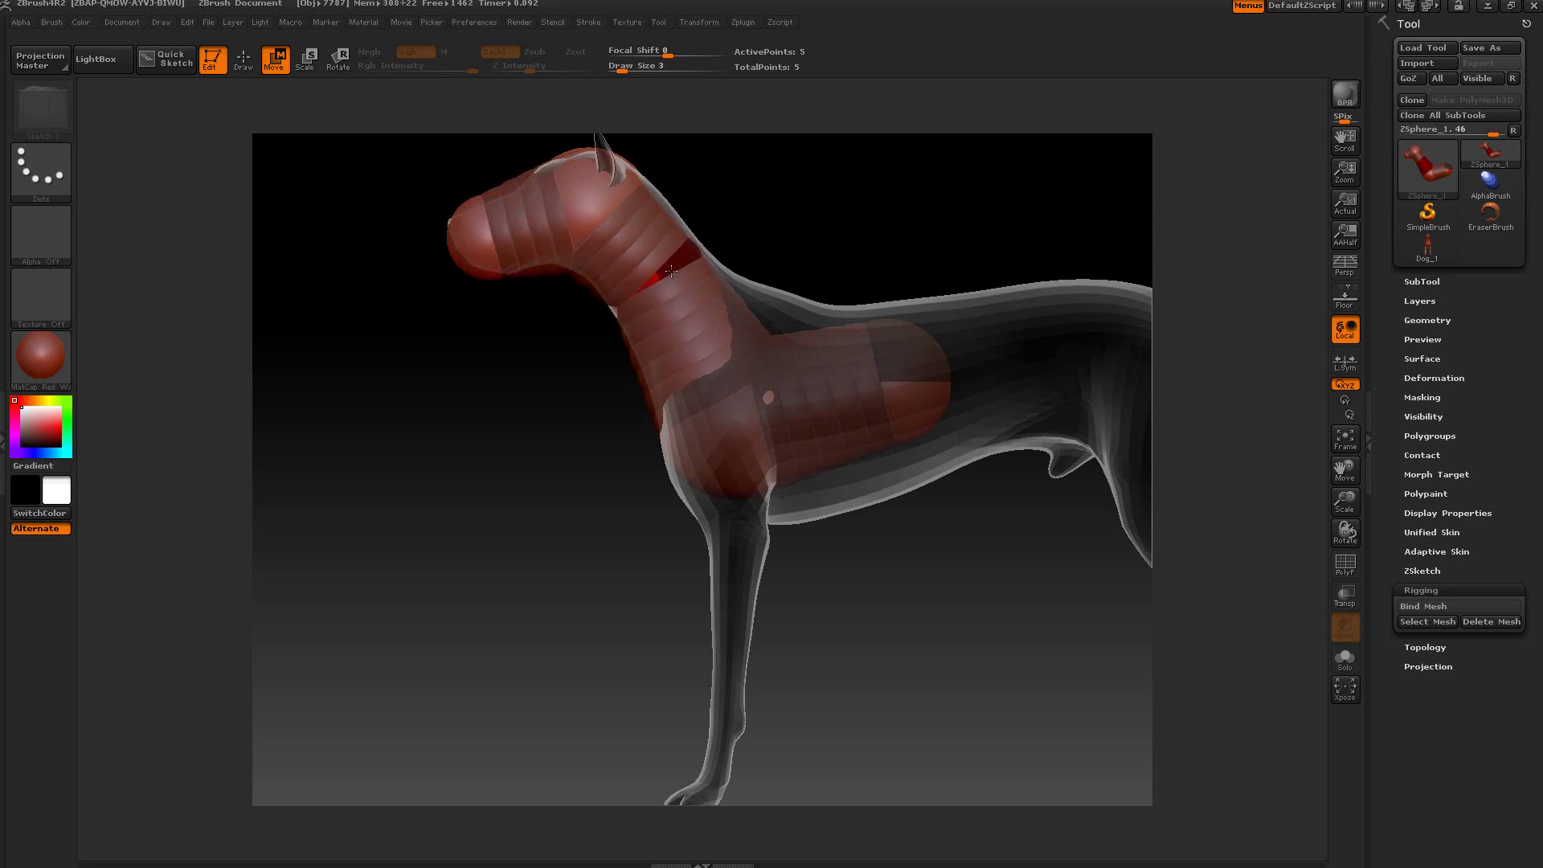
pyautogui.moveTo(924, 374); pyautogui.dragTo(898, 407)
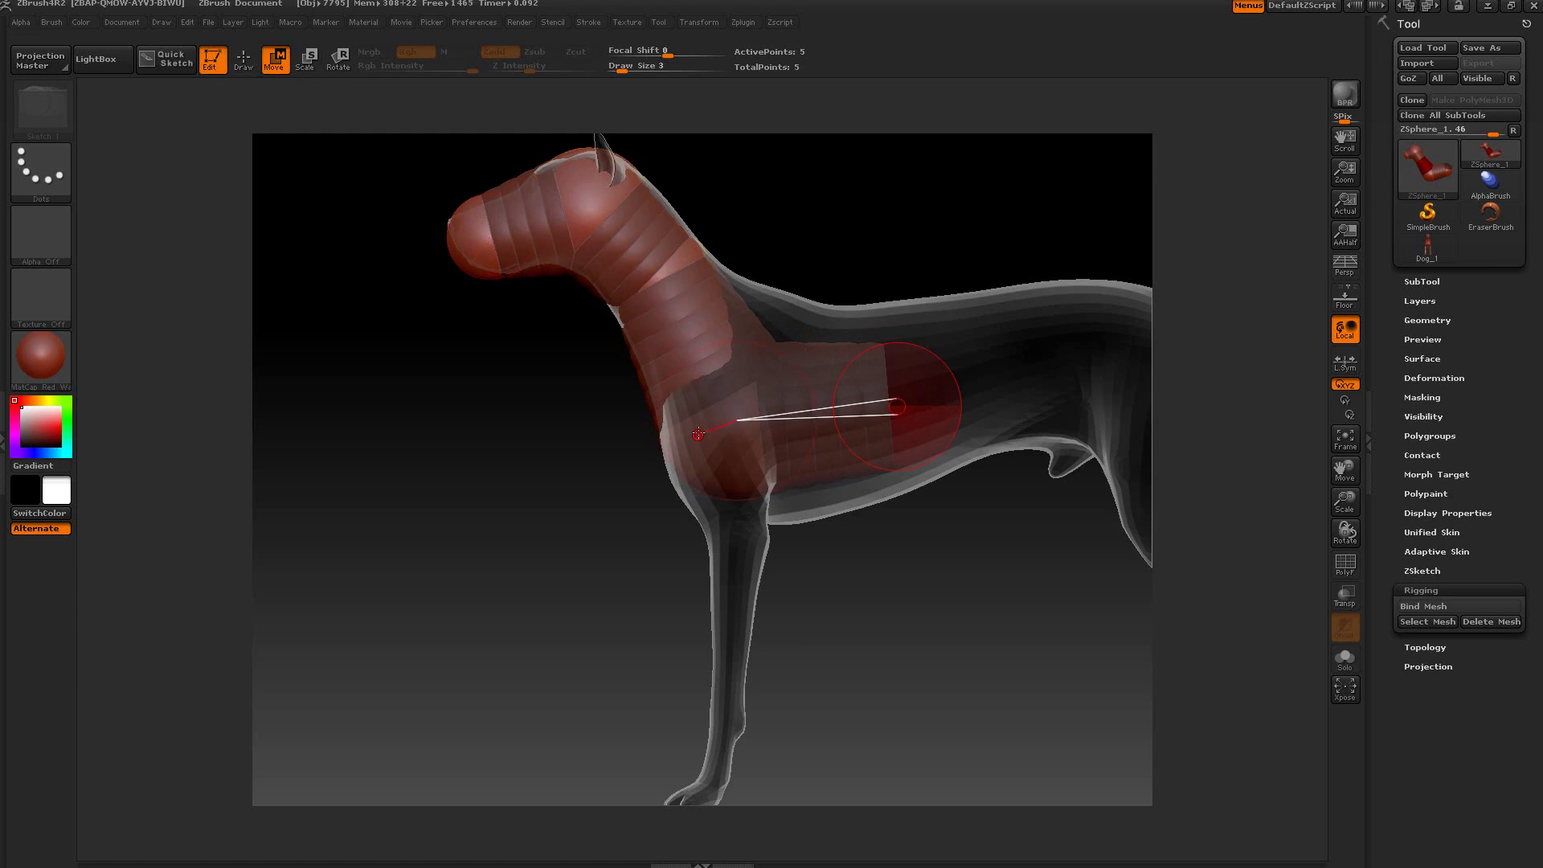
# Scale the torso ZSphere up slightly and shrink the muzzle ZSphere to fit inside the dog's snout.
pyautogui.click(305, 66)
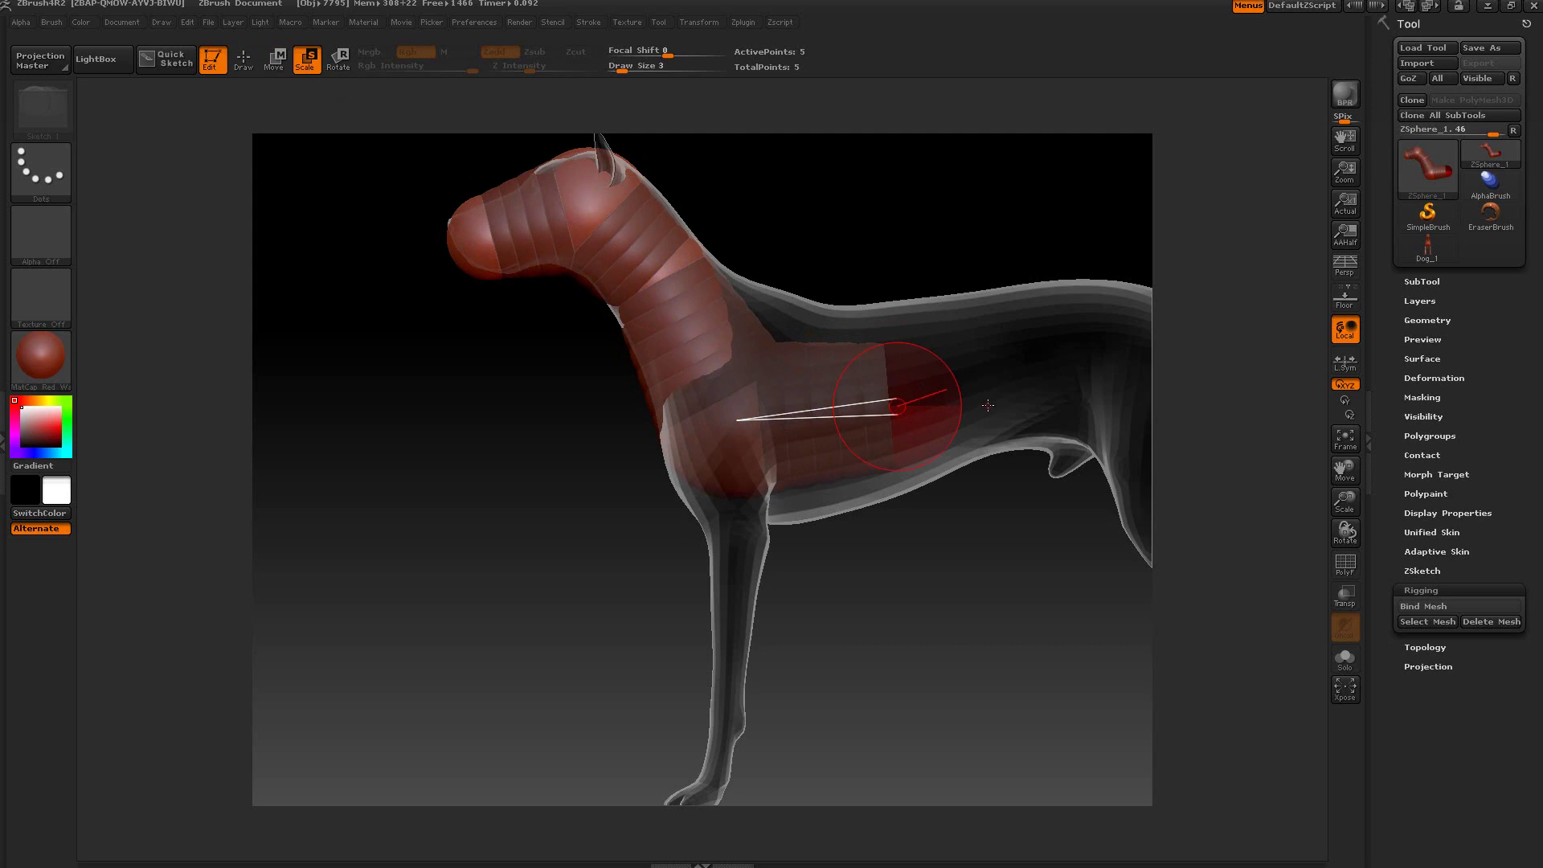
pyautogui.moveTo(915, 388); pyautogui.dragTo(982, 485)
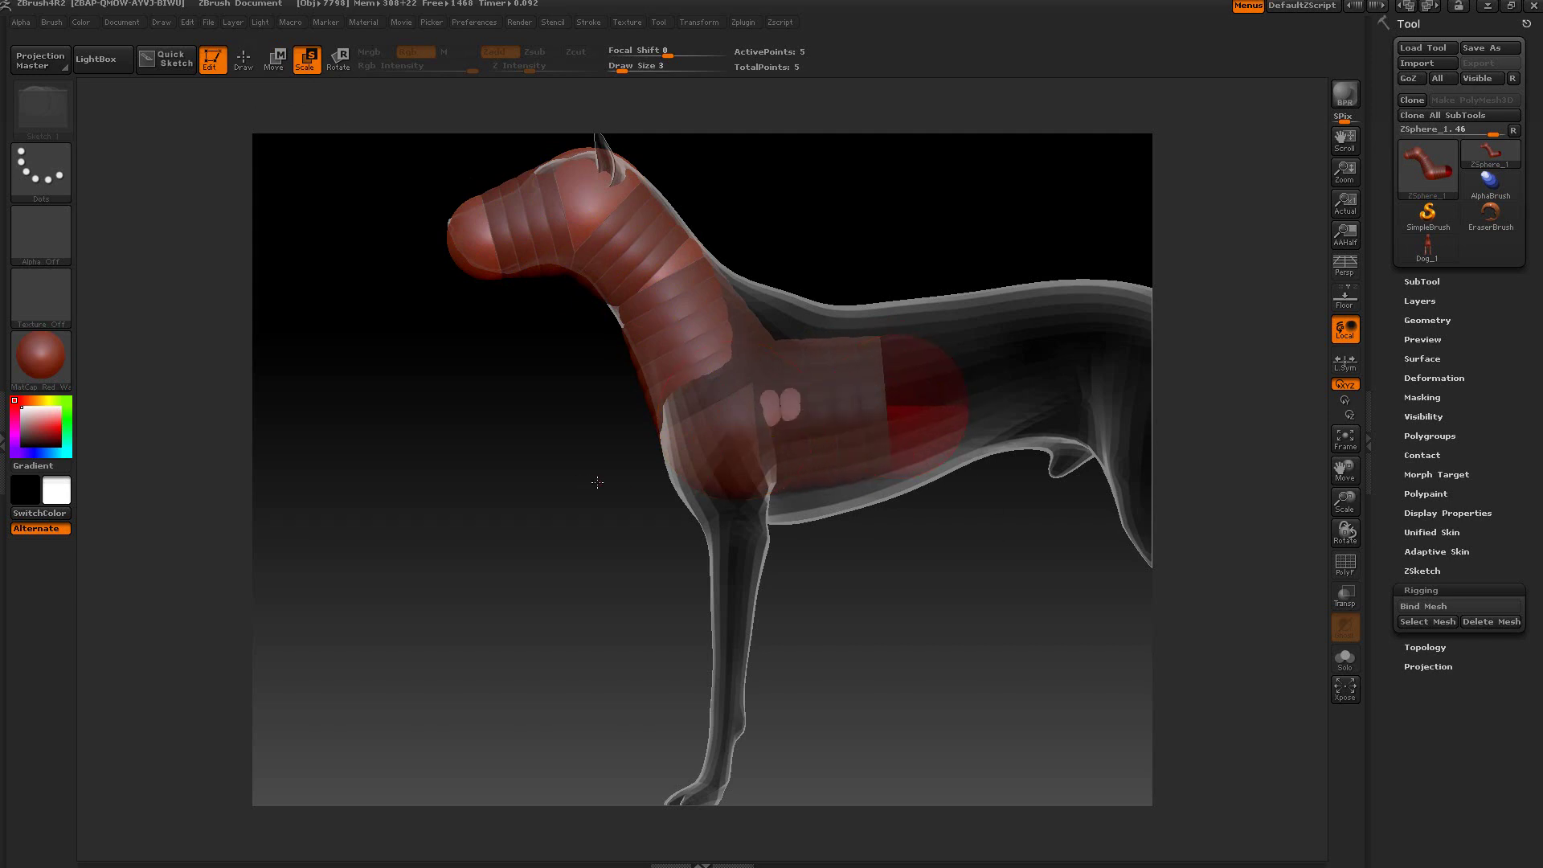
pyautogui.moveTo(592, 482); pyautogui.dragTo(604, 482)
pyautogui.moveTo(551, 235); pyautogui.dragTo(603, 421)
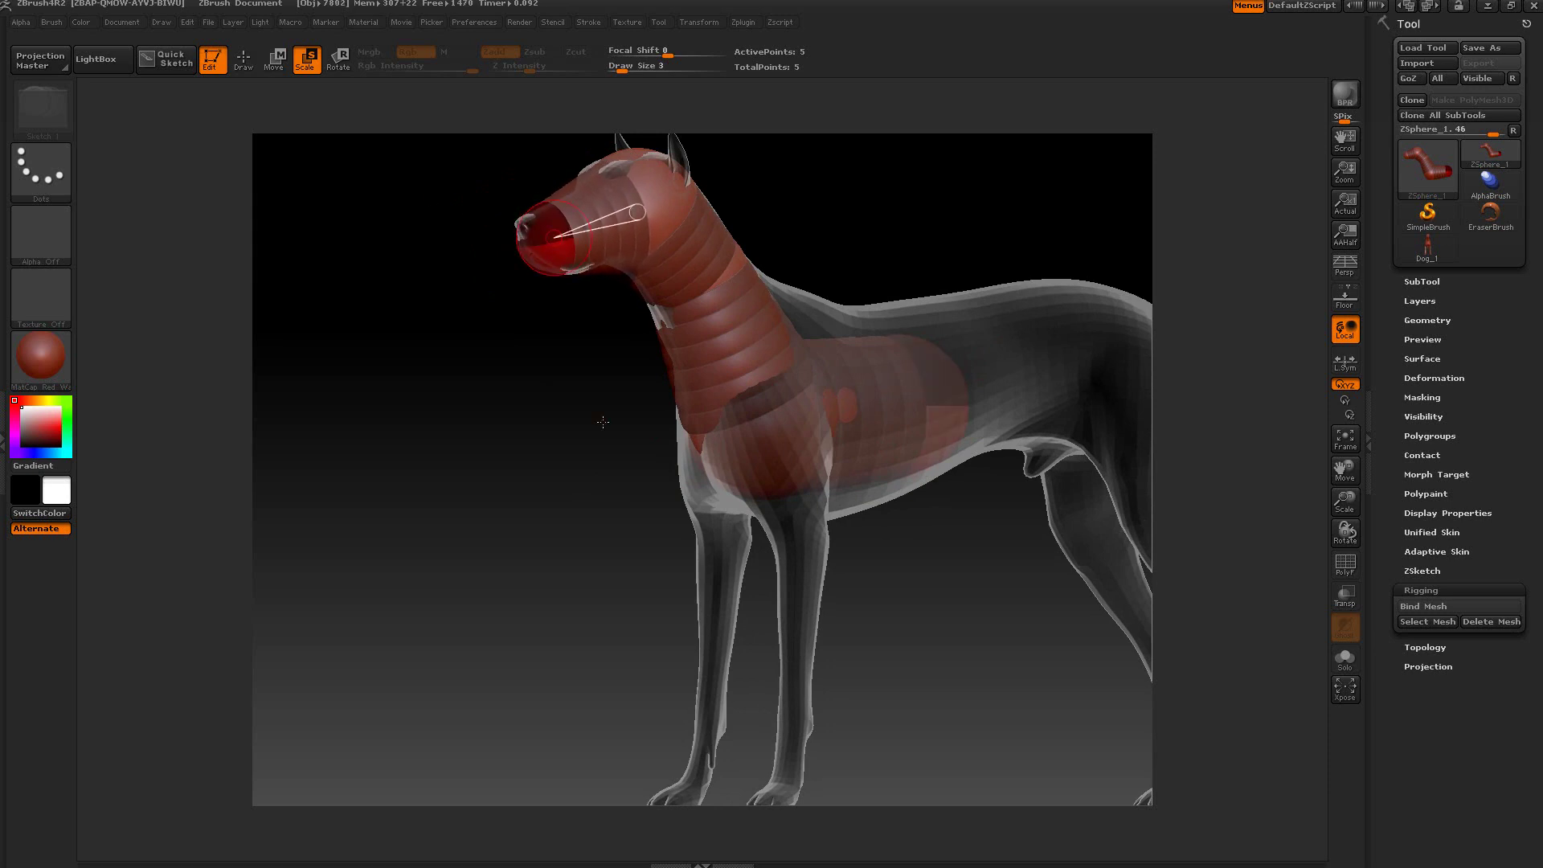
# Check the ZSphere fit inside the dog's front half and bind the dog mesh to the skeleton.
pyautogui.moveTo(996, 537); pyautogui.dragTo(827, 534)
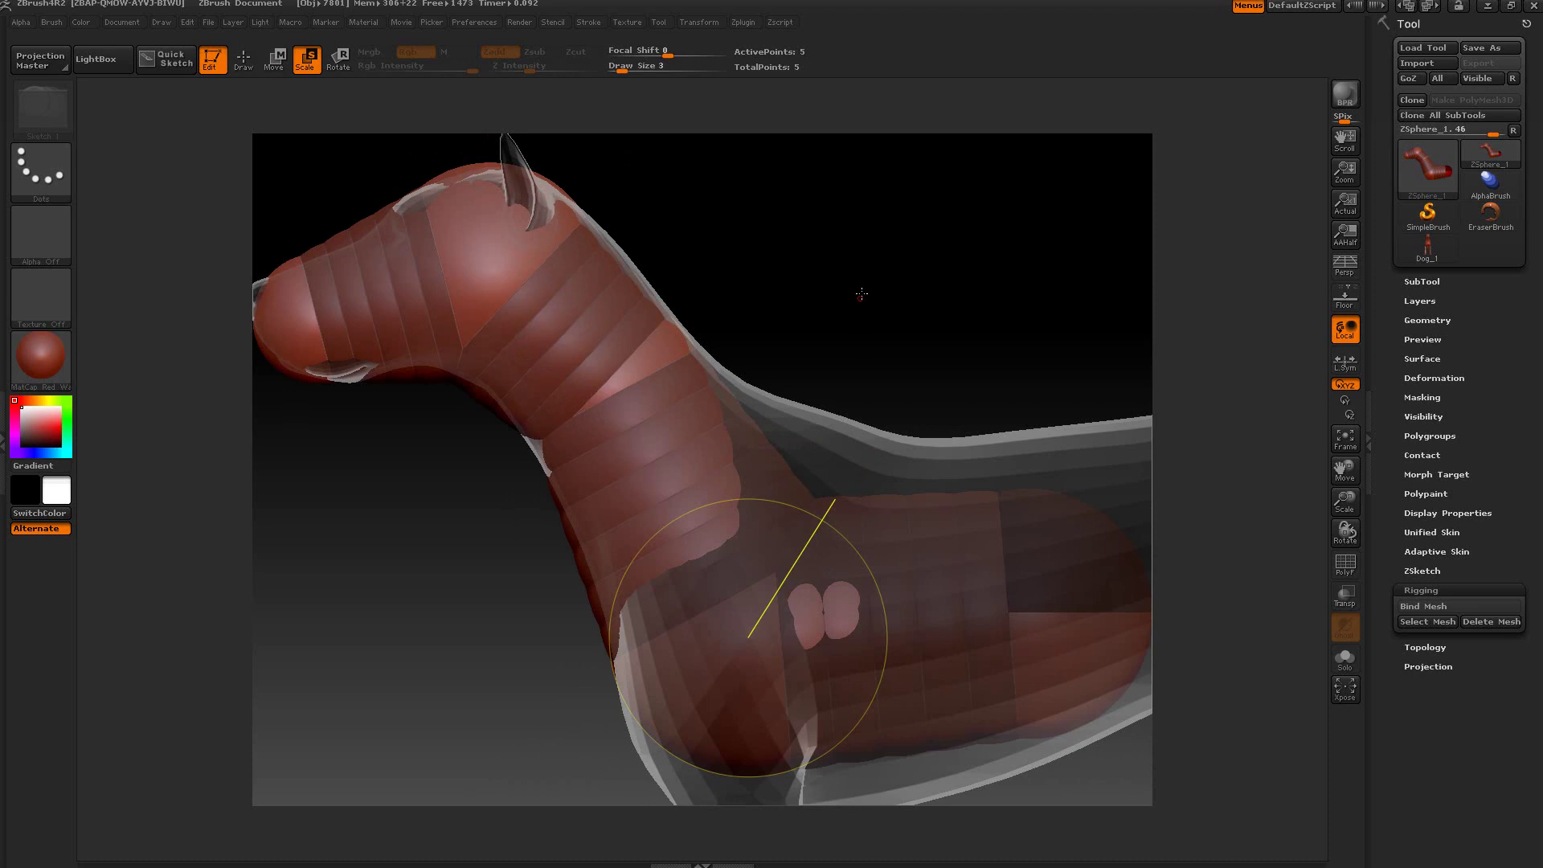
pyautogui.keyDown('alt'); pyautogui.moveTo(895, 268); pyautogui.dragTo(798, 203); pyautogui.keyUp('alt')
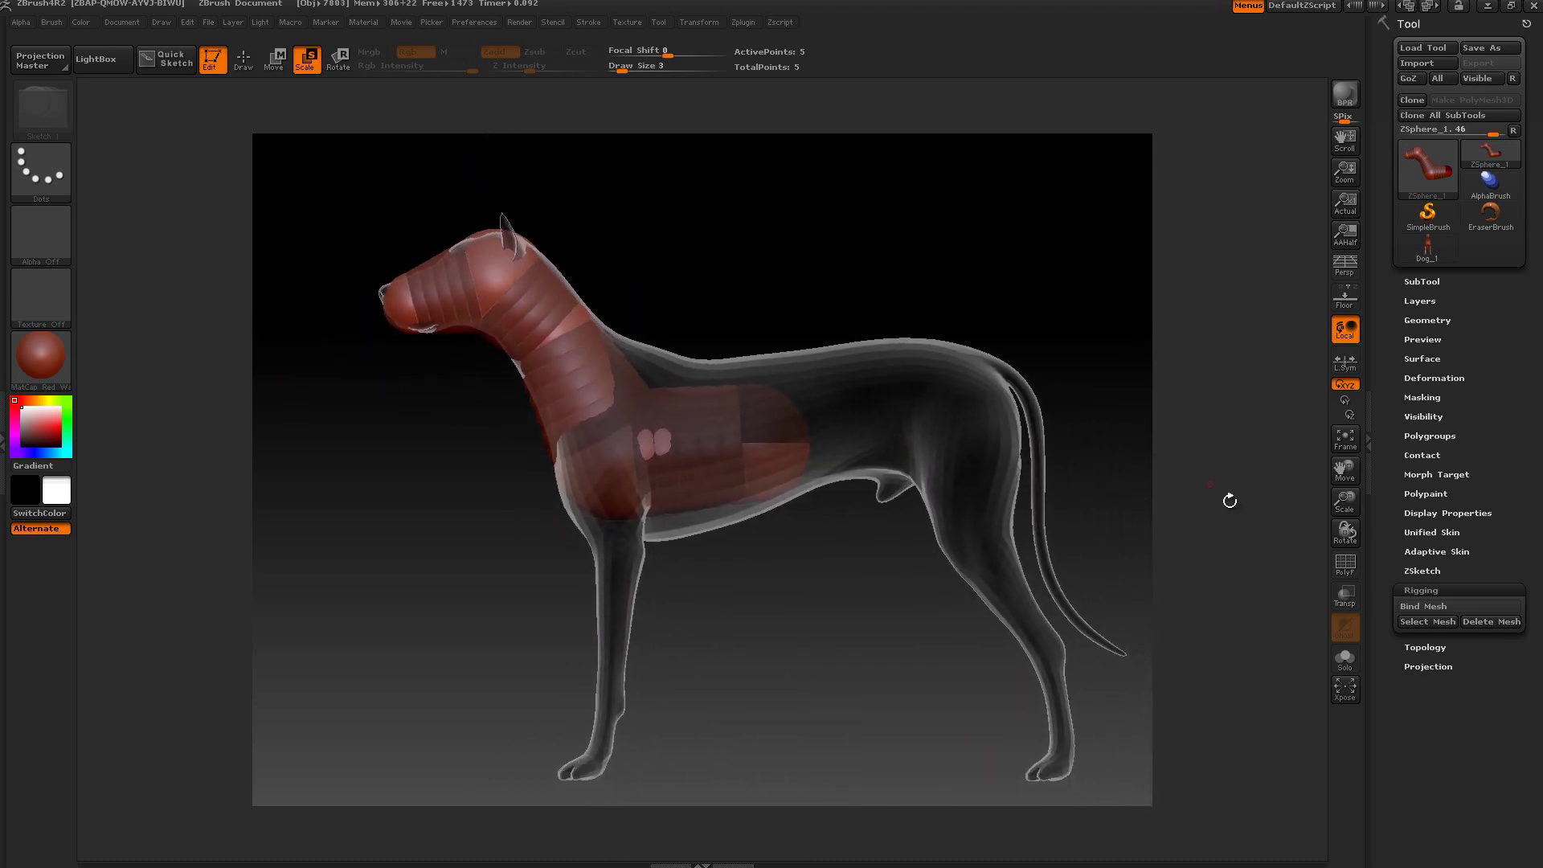
pyautogui.click(1410, 609)
pyautogui.click(1414, 605)
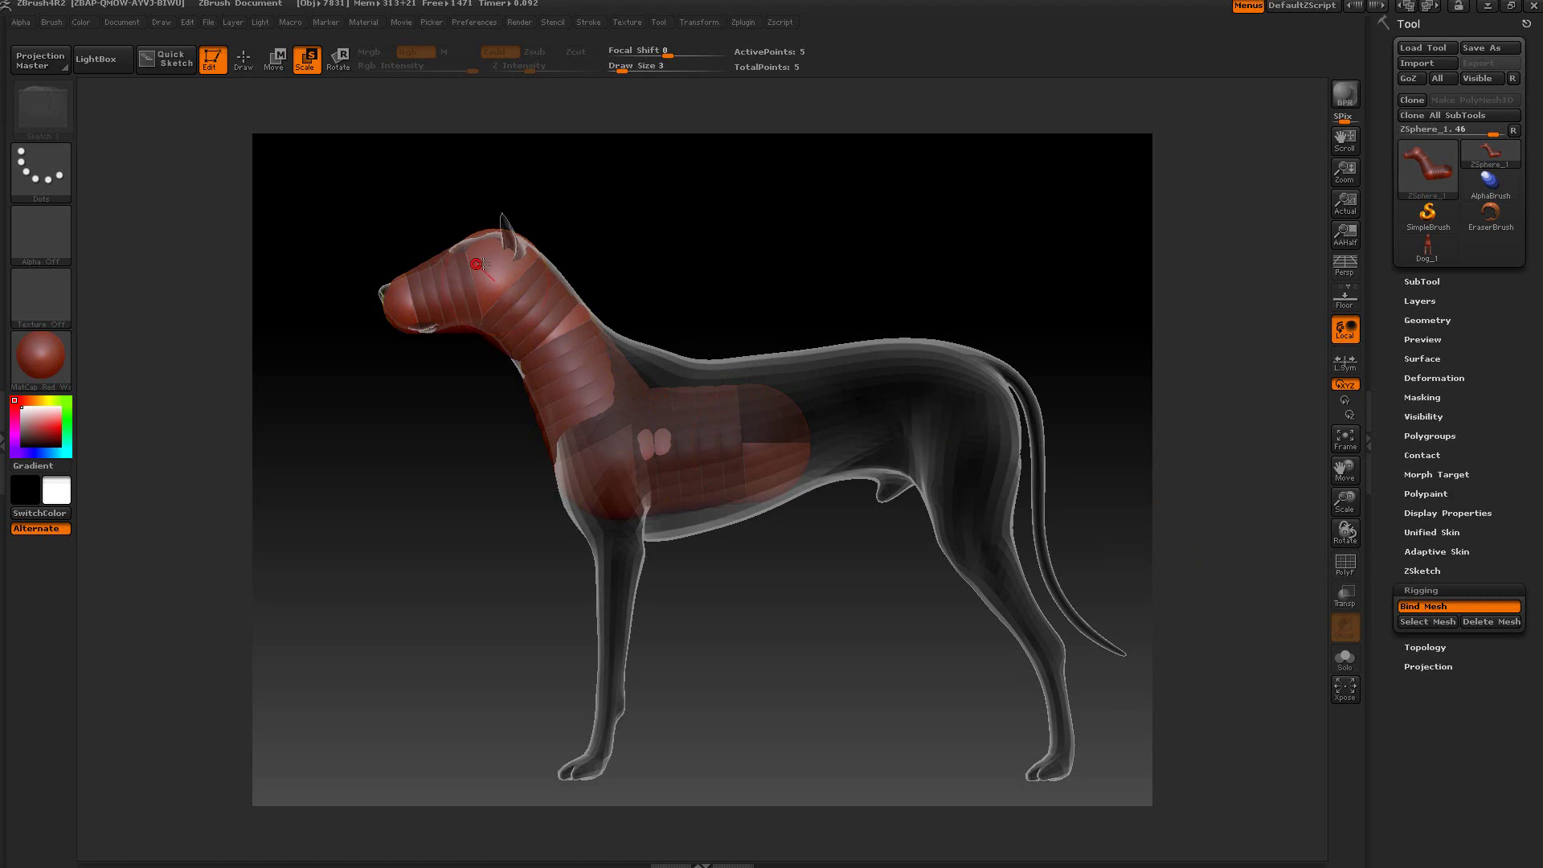
# Rotate the head slightly and move the head ZSphere up and forward to stretch the dog's neck.
pyautogui.click(338, 60)
pyautogui.moveTo(525, 307)
pyautogui.mouseDown()
pyautogui.moveTo(561, 288)
pyautogui.moveTo(504, 358)
pyautogui.moveTo(558, 266)
pyautogui.moveTo(512, 282)
pyautogui.mouseUp()
pyautogui.click(275, 60)
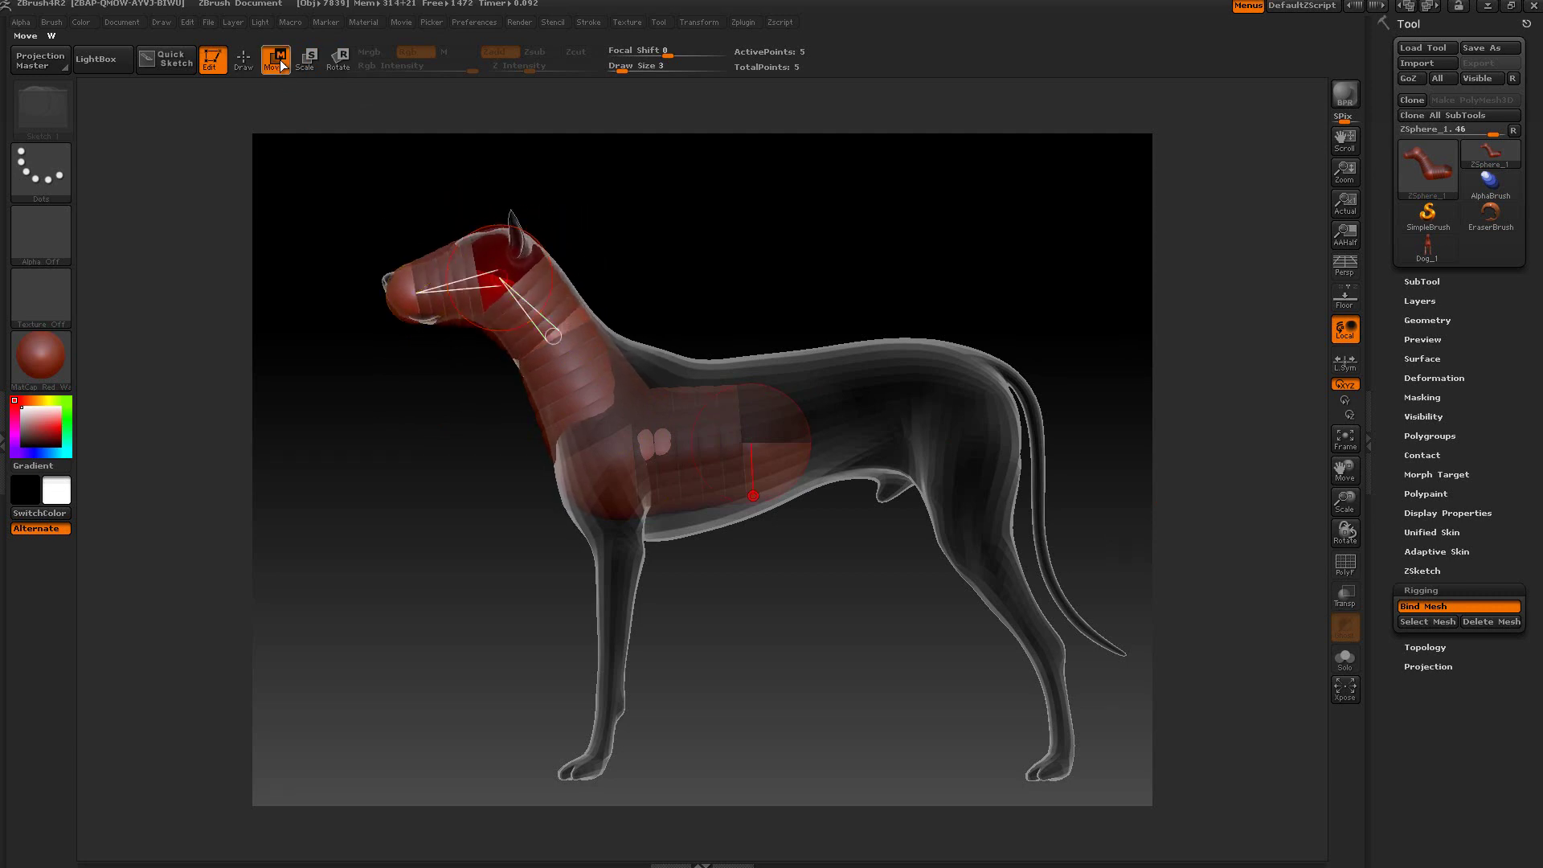
pyautogui.keyDown('alt'); pyautogui.moveTo(739, 589); pyautogui.dragTo(898, 621); pyautogui.keyUp('alt')
pyautogui.moveTo(676, 366); pyautogui.dragTo(552, 270)
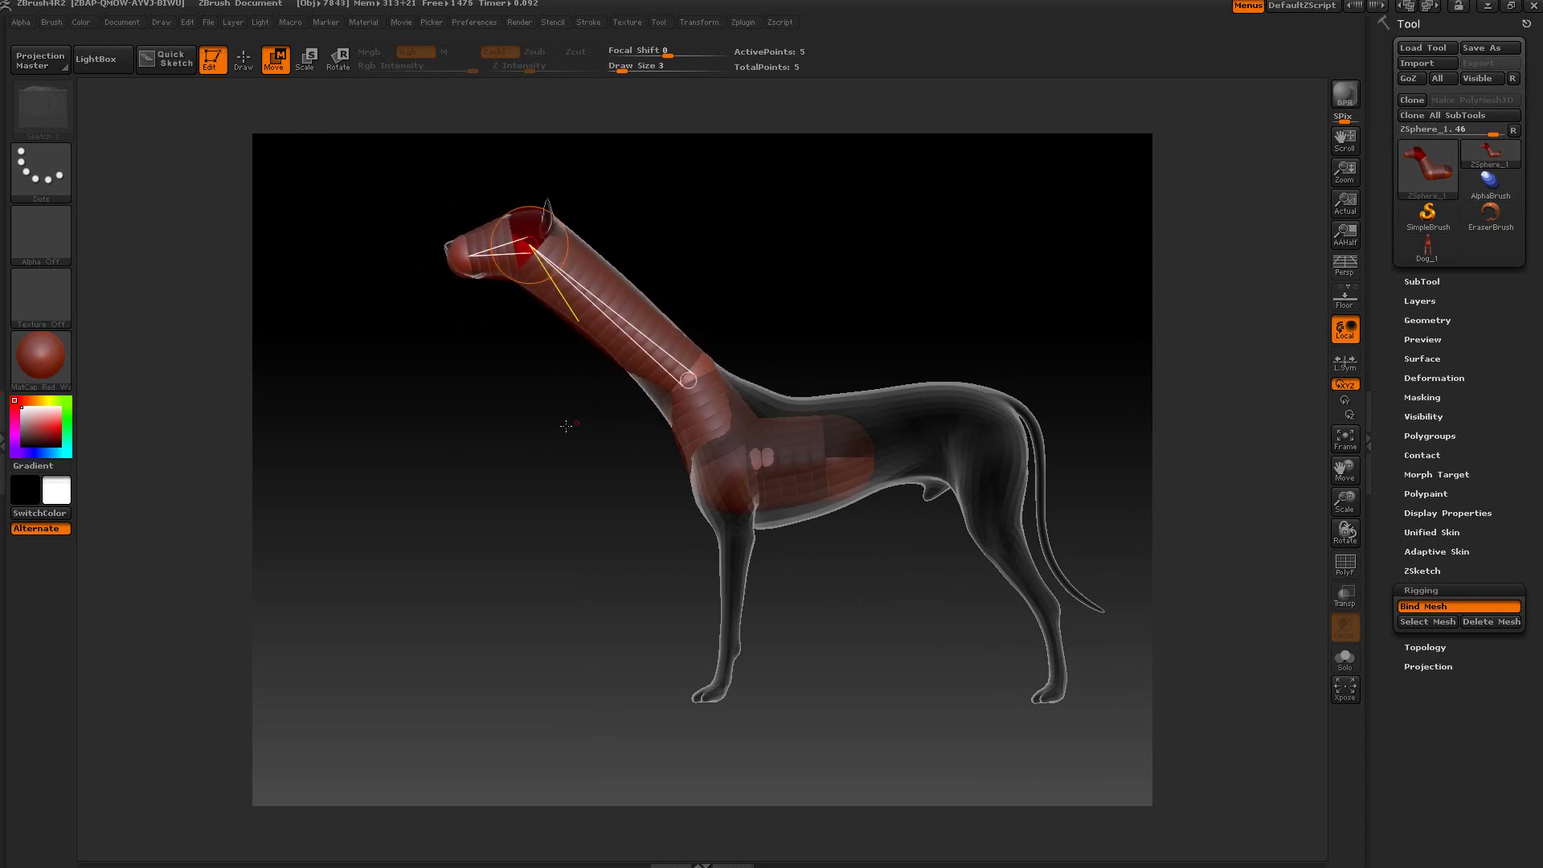
pyautogui.moveTo(581, 434); pyautogui.dragTo(597, 436)
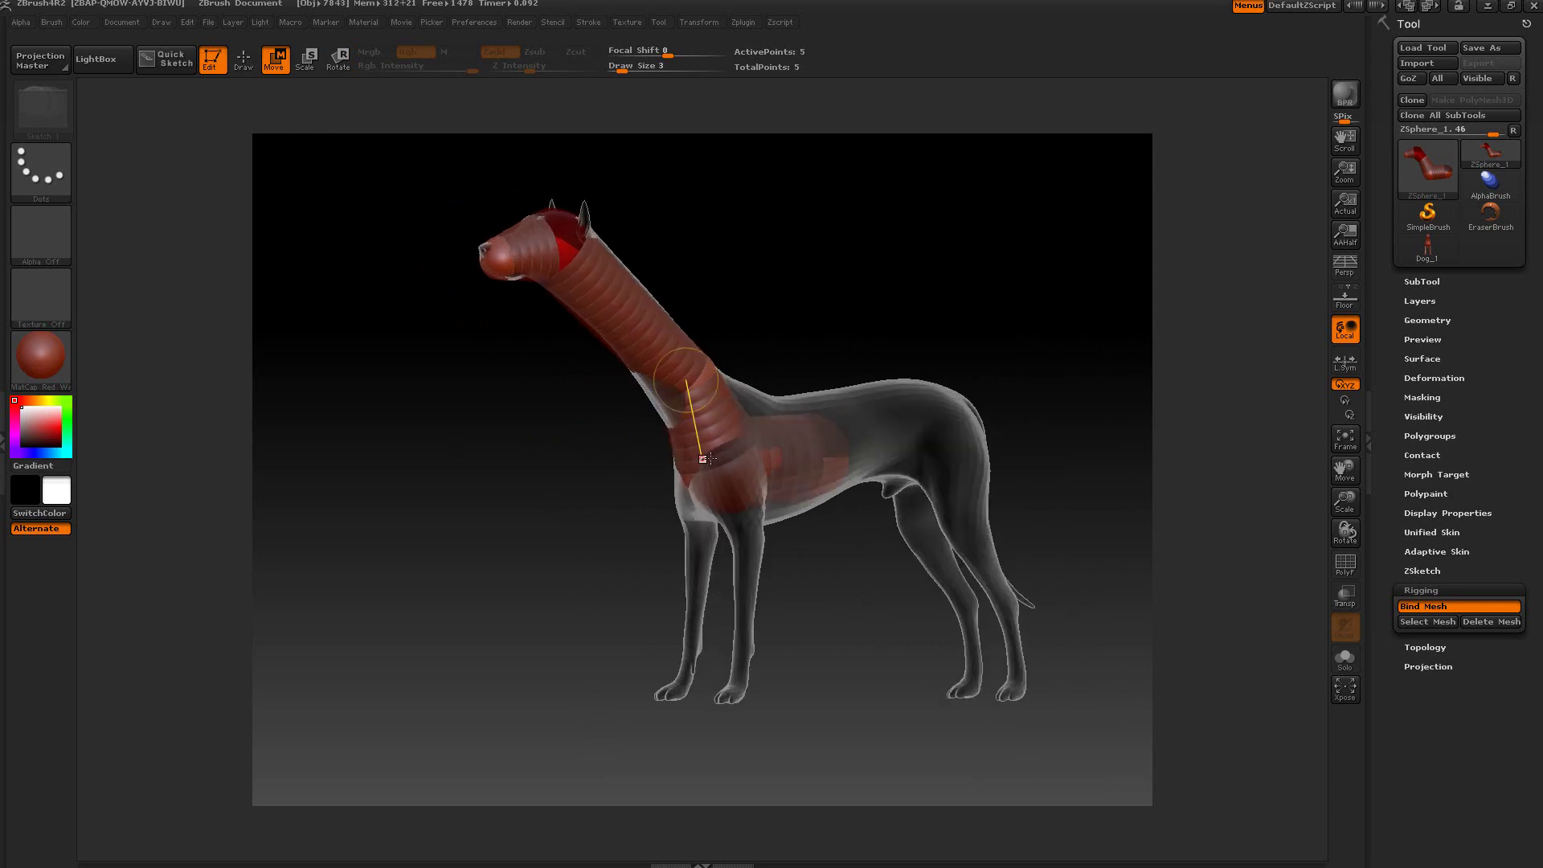
# Preview the adaptive skin of the dog with the stretched neck and return to the ZSphere skeleton.
pyautogui.click(1417, 552)
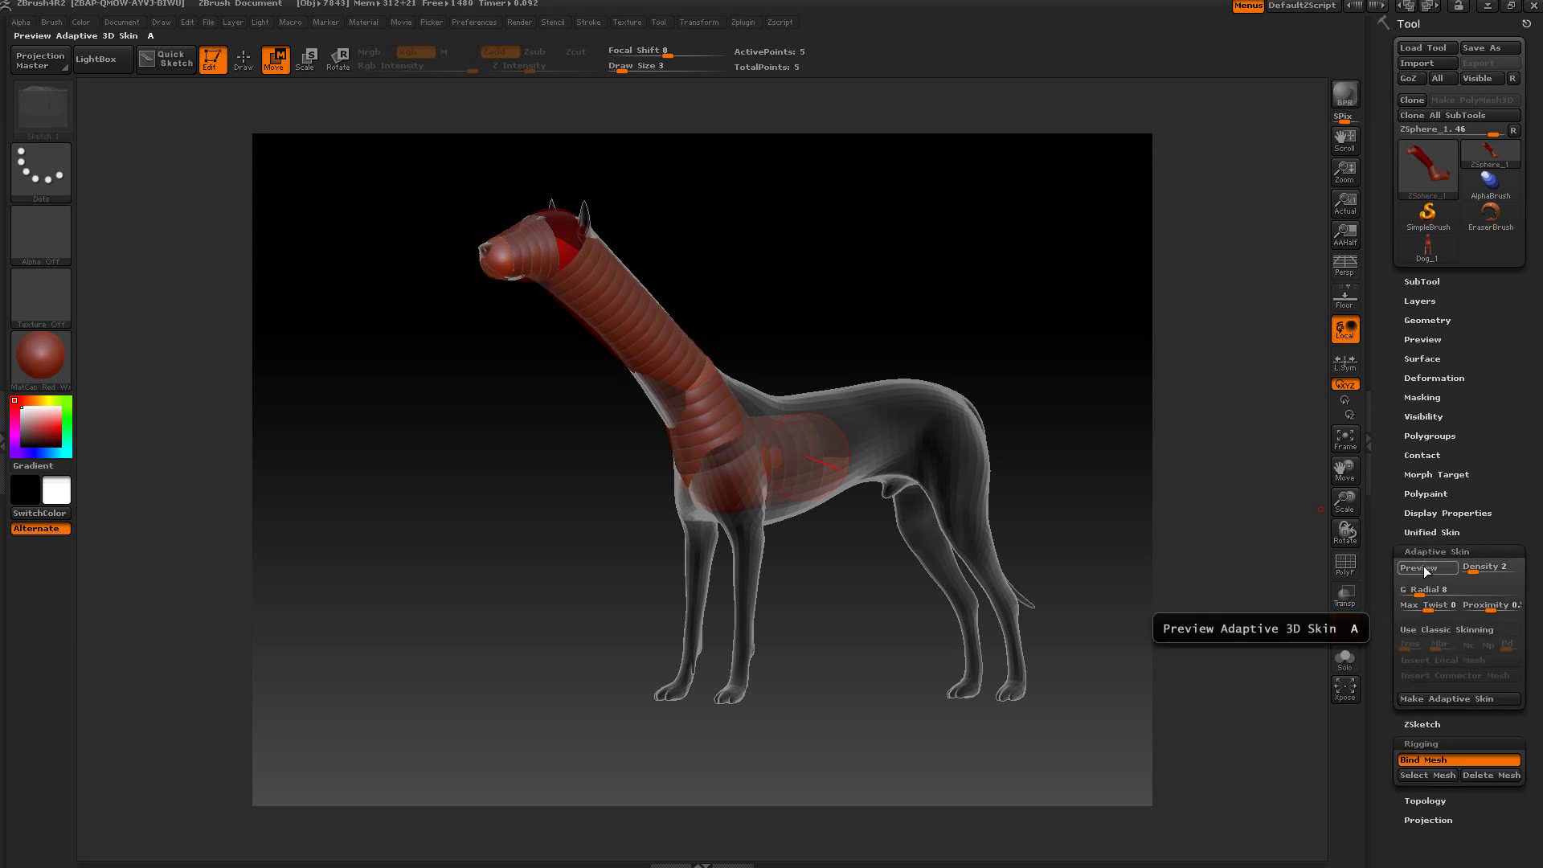
pyautogui.click(1424, 567)
pyautogui.moveTo(915, 264)
pyautogui.mouseDown()
pyautogui.moveTo(978, 268)
pyautogui.moveTo(892, 266)
pyautogui.mouseUp()
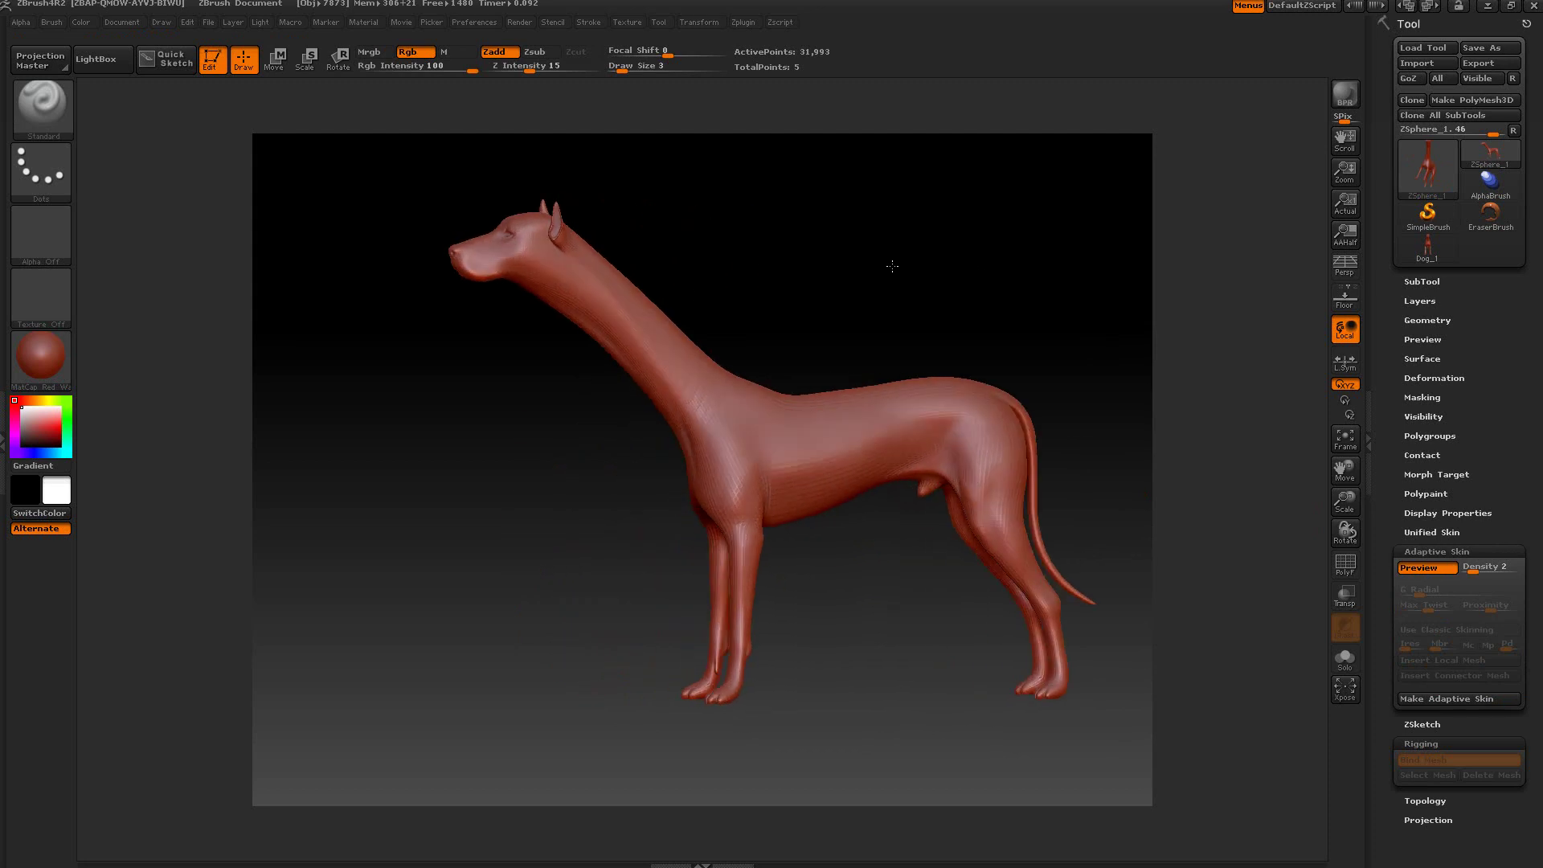
pyautogui.click(1445, 571)
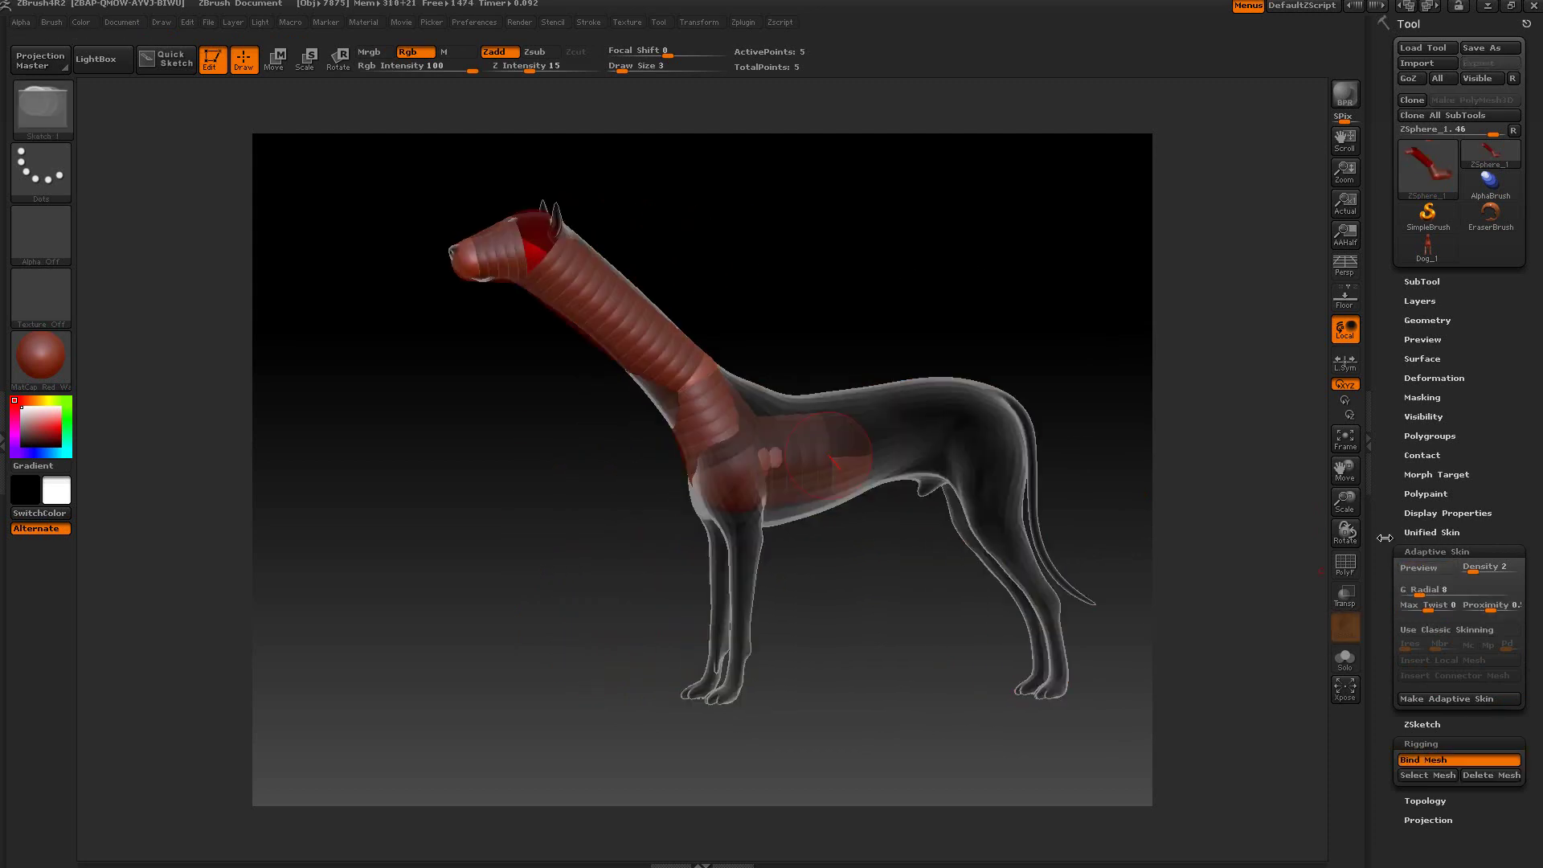
# Move the head ZSphere back toward the shoulders to shorten the dog's neck.
pyautogui.moveTo(957, 286); pyautogui.dragTo(937, 281)
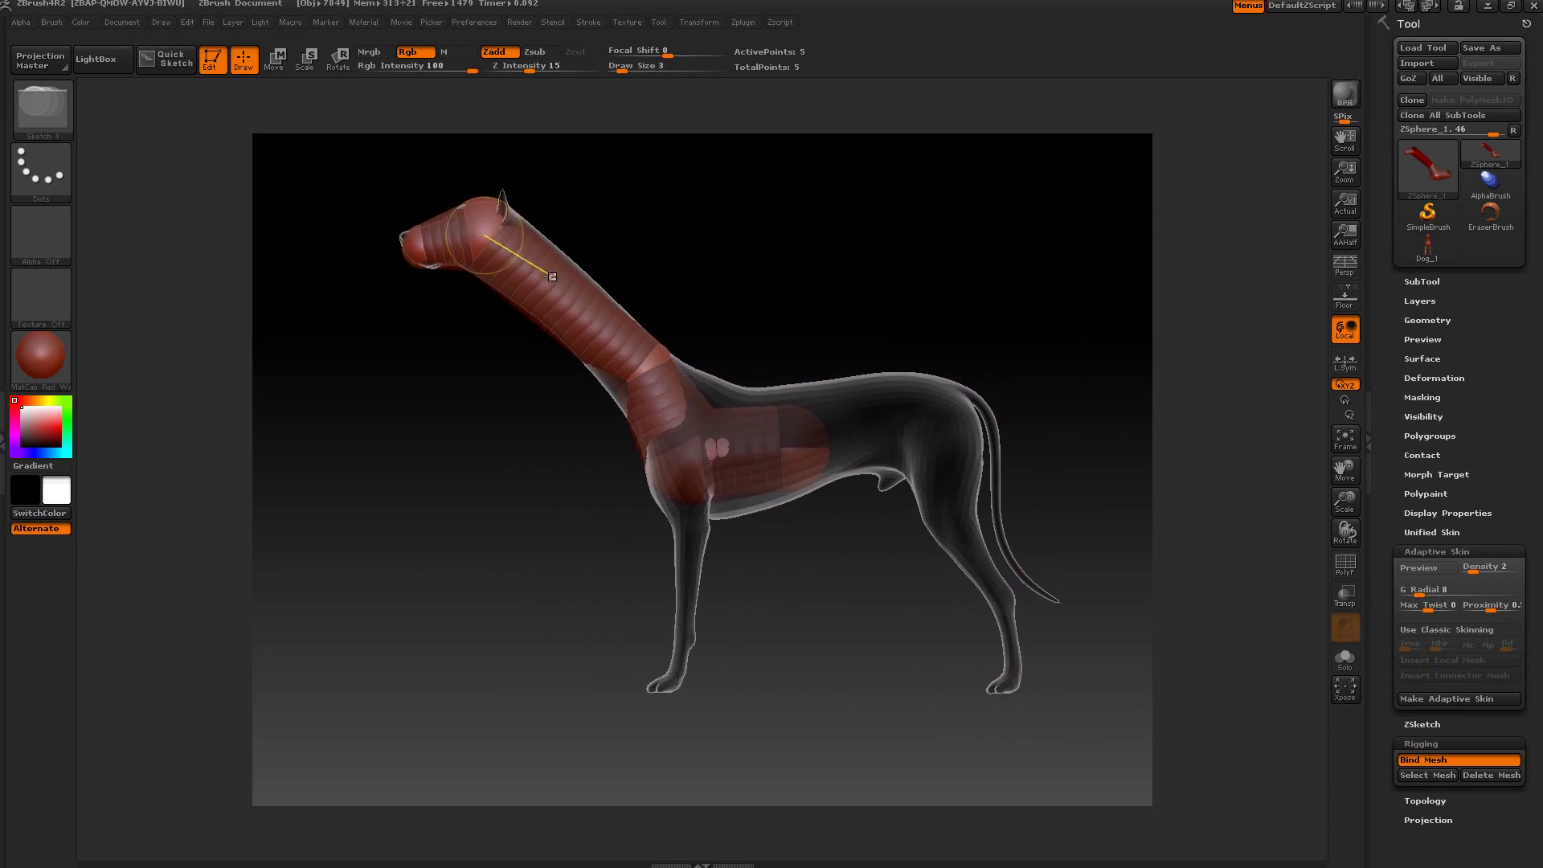
pyautogui.click(278, 66)
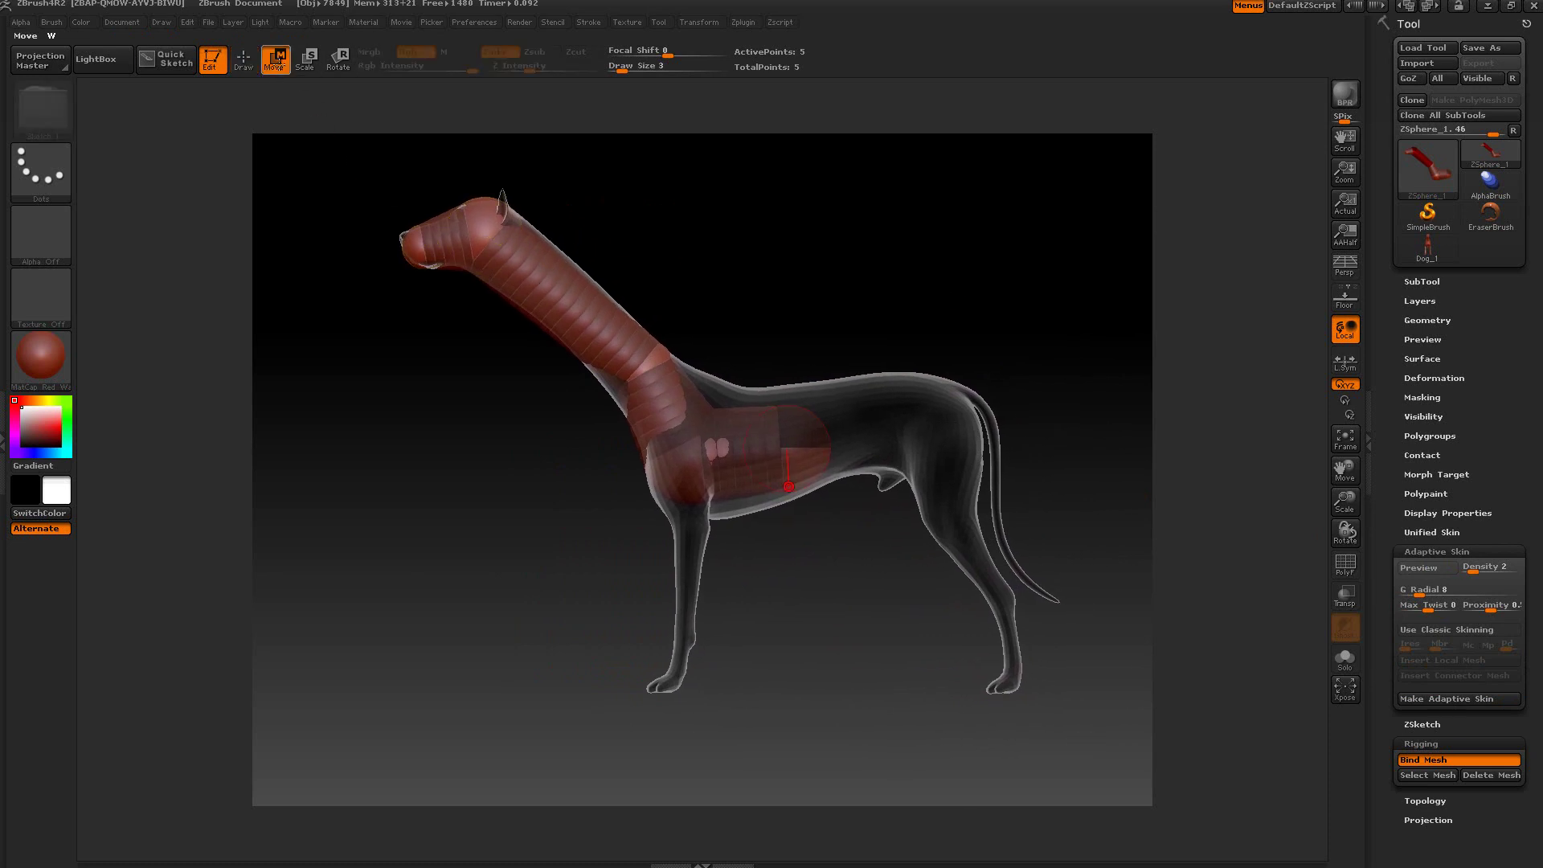
pyautogui.moveTo(544, 290); pyautogui.dragTo(650, 347)
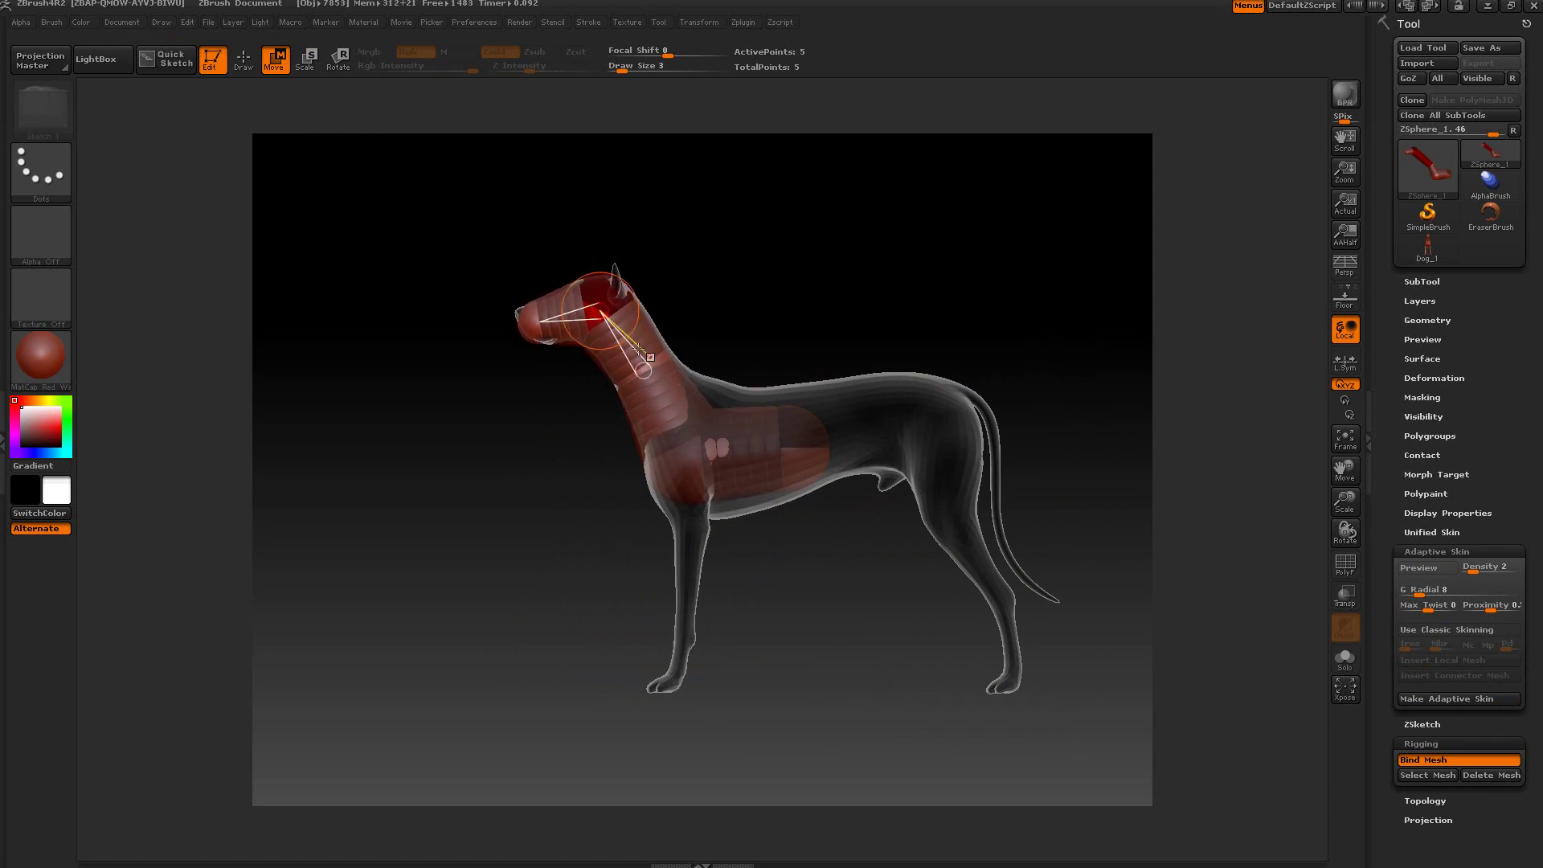
# Rotate the muzzle and neck joints to pose the dog with its head lowered forward, and preview the adaptive skin.
pyautogui.click(340, 66)
pyautogui.moveTo(564, 325); pyautogui.dragTo(583, 256)
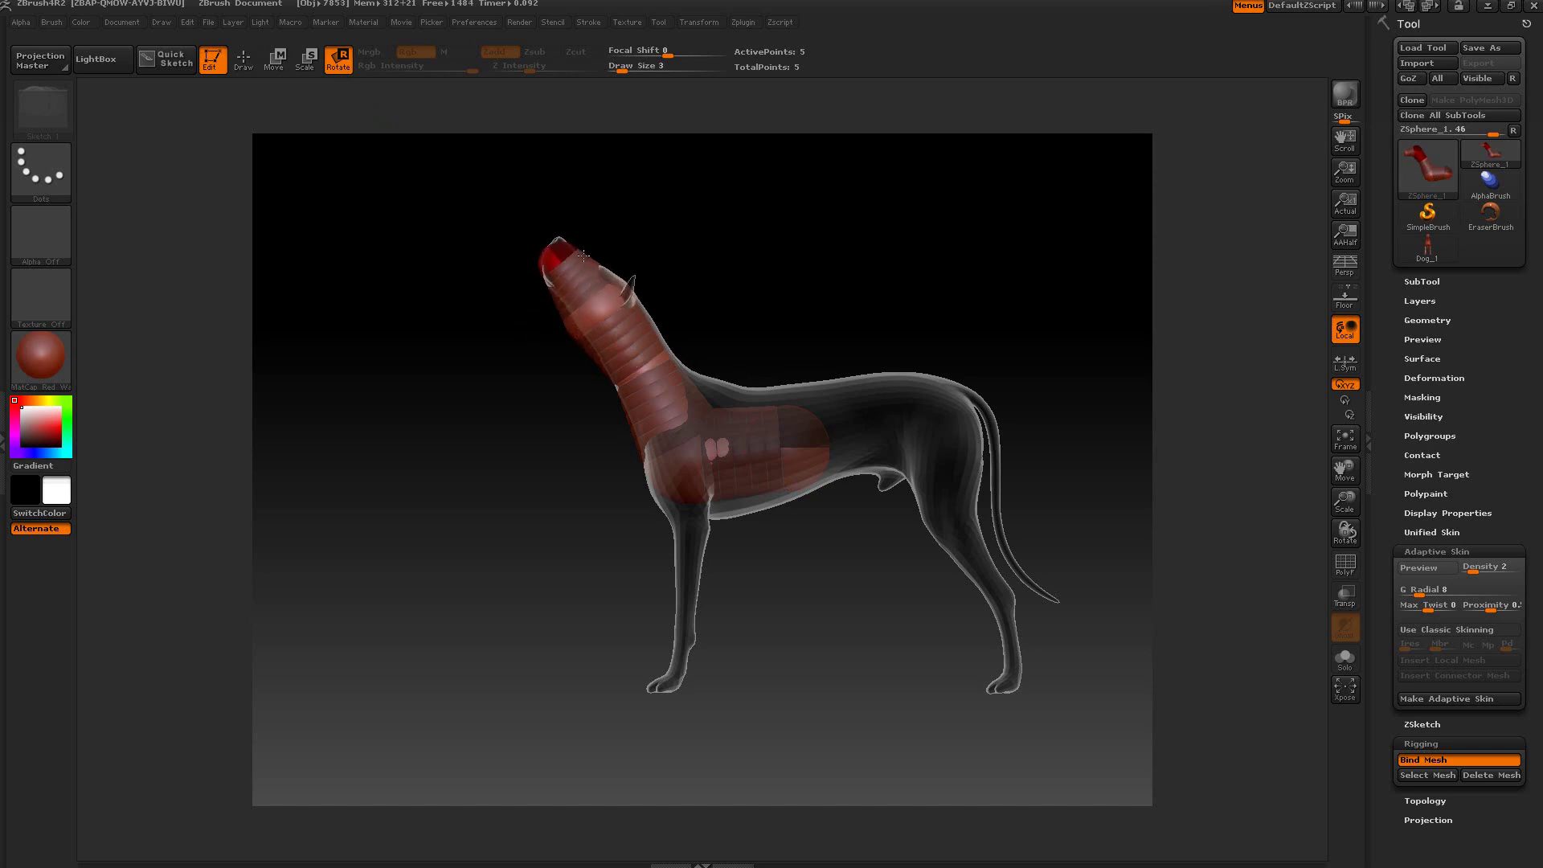
pyautogui.moveTo(653, 384); pyautogui.dragTo(543, 374)
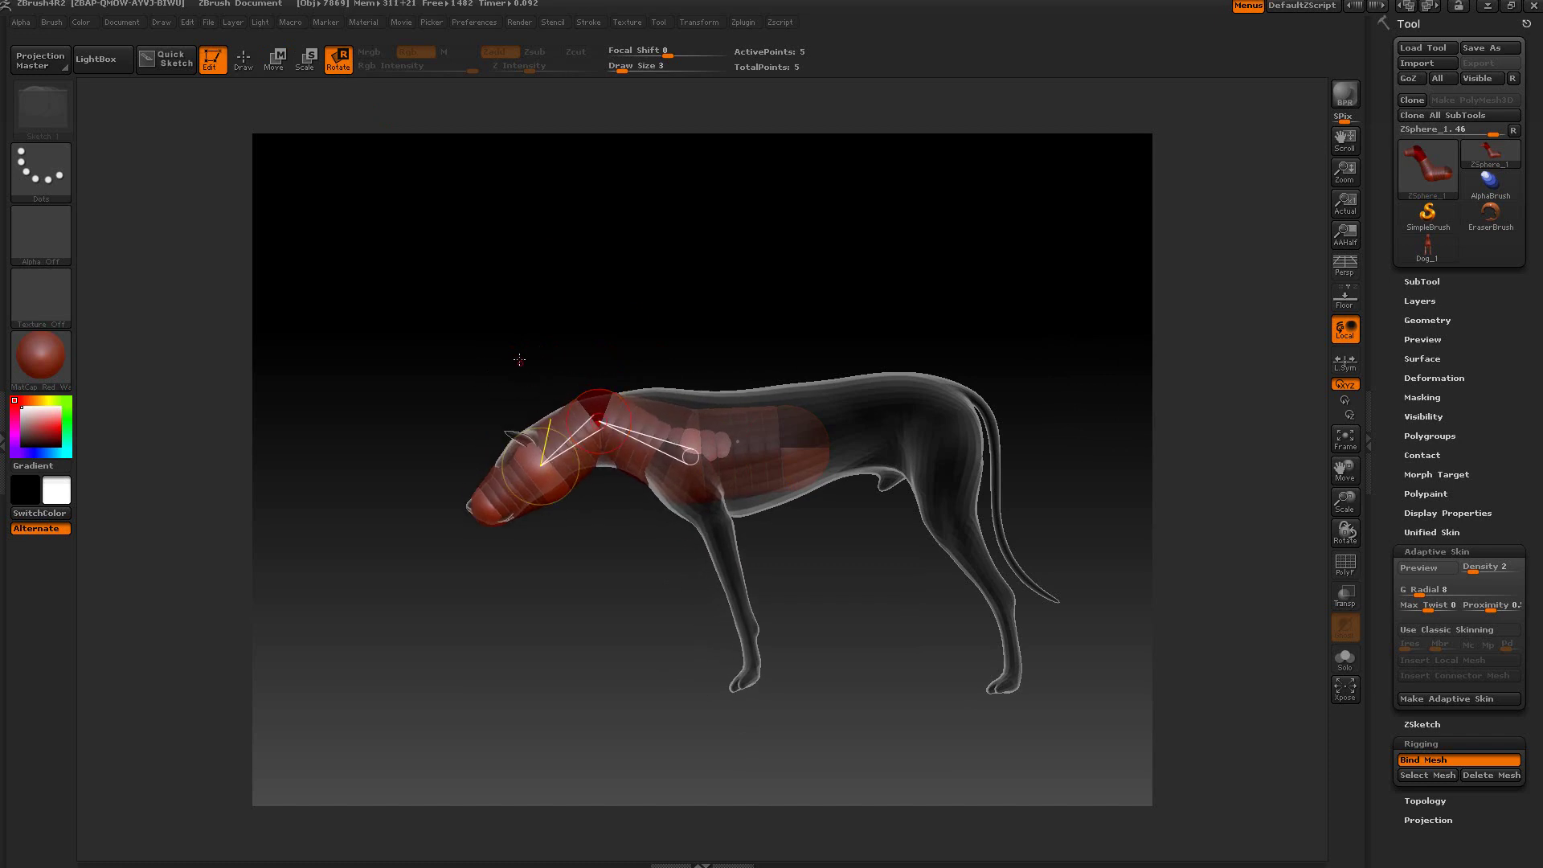
pyautogui.press('a')
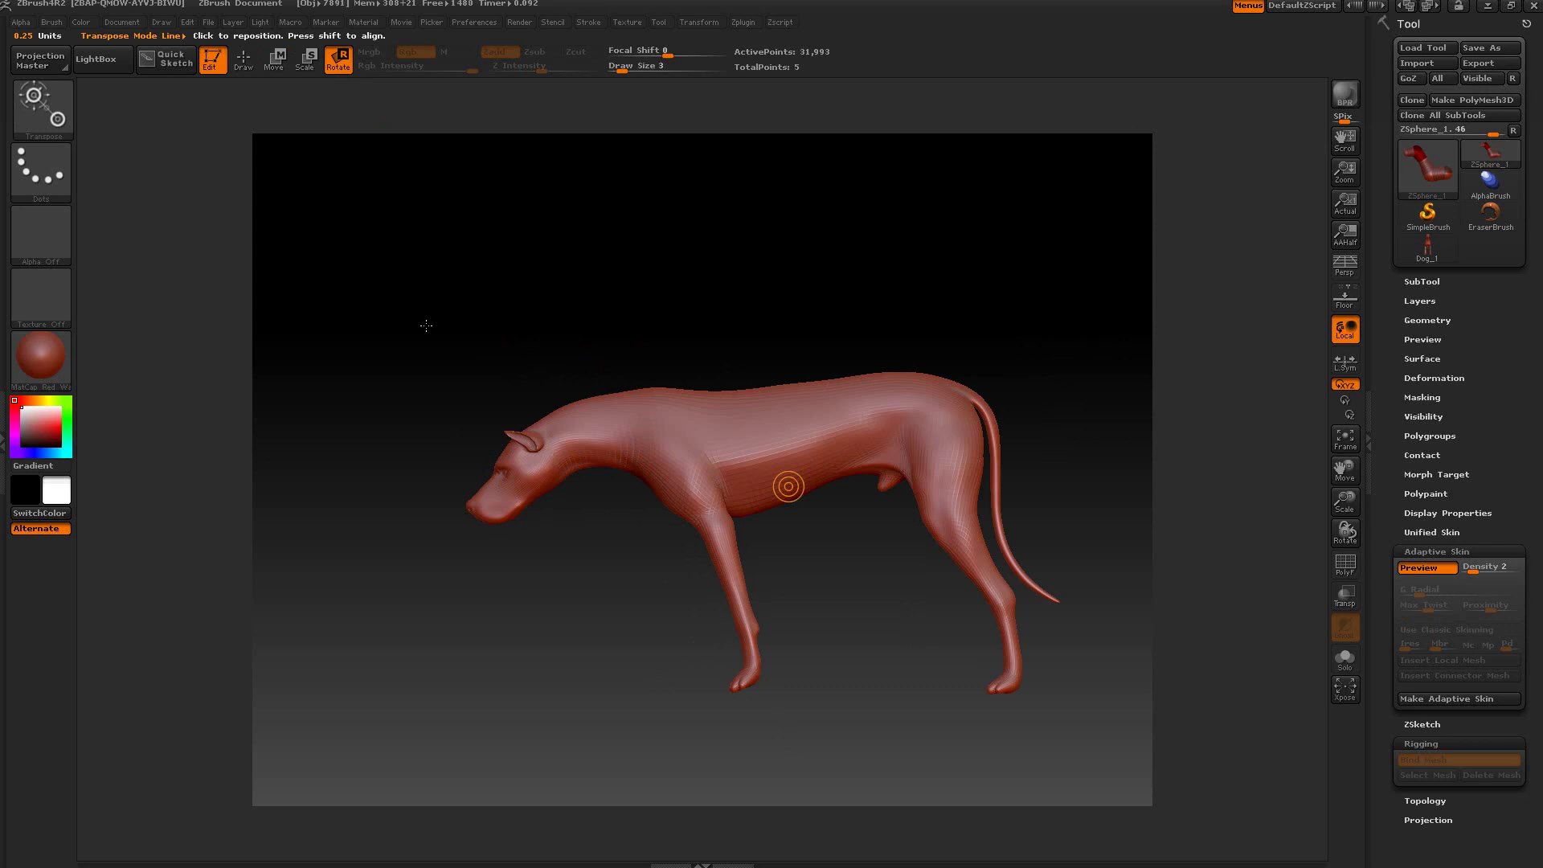
pyautogui.moveTo(429, 325); pyautogui.dragTo(458, 349)
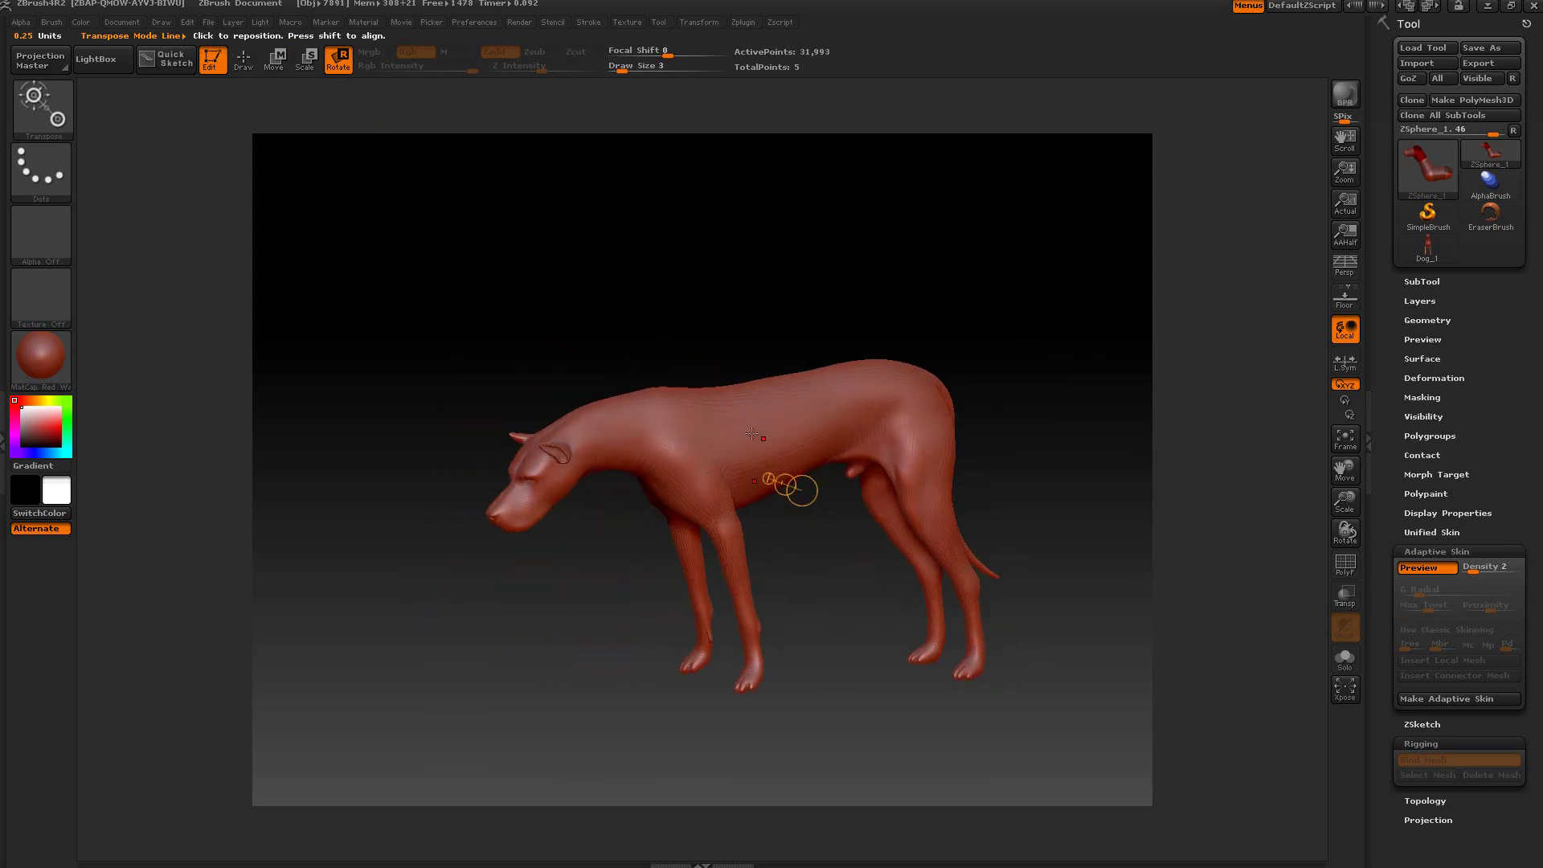
# Return to the ZSphere skeleton, delete its bound mesh and select the original dog mesh for rigging again.
pyautogui.moveTo(832, 359); pyautogui.dragTo(474, 331)
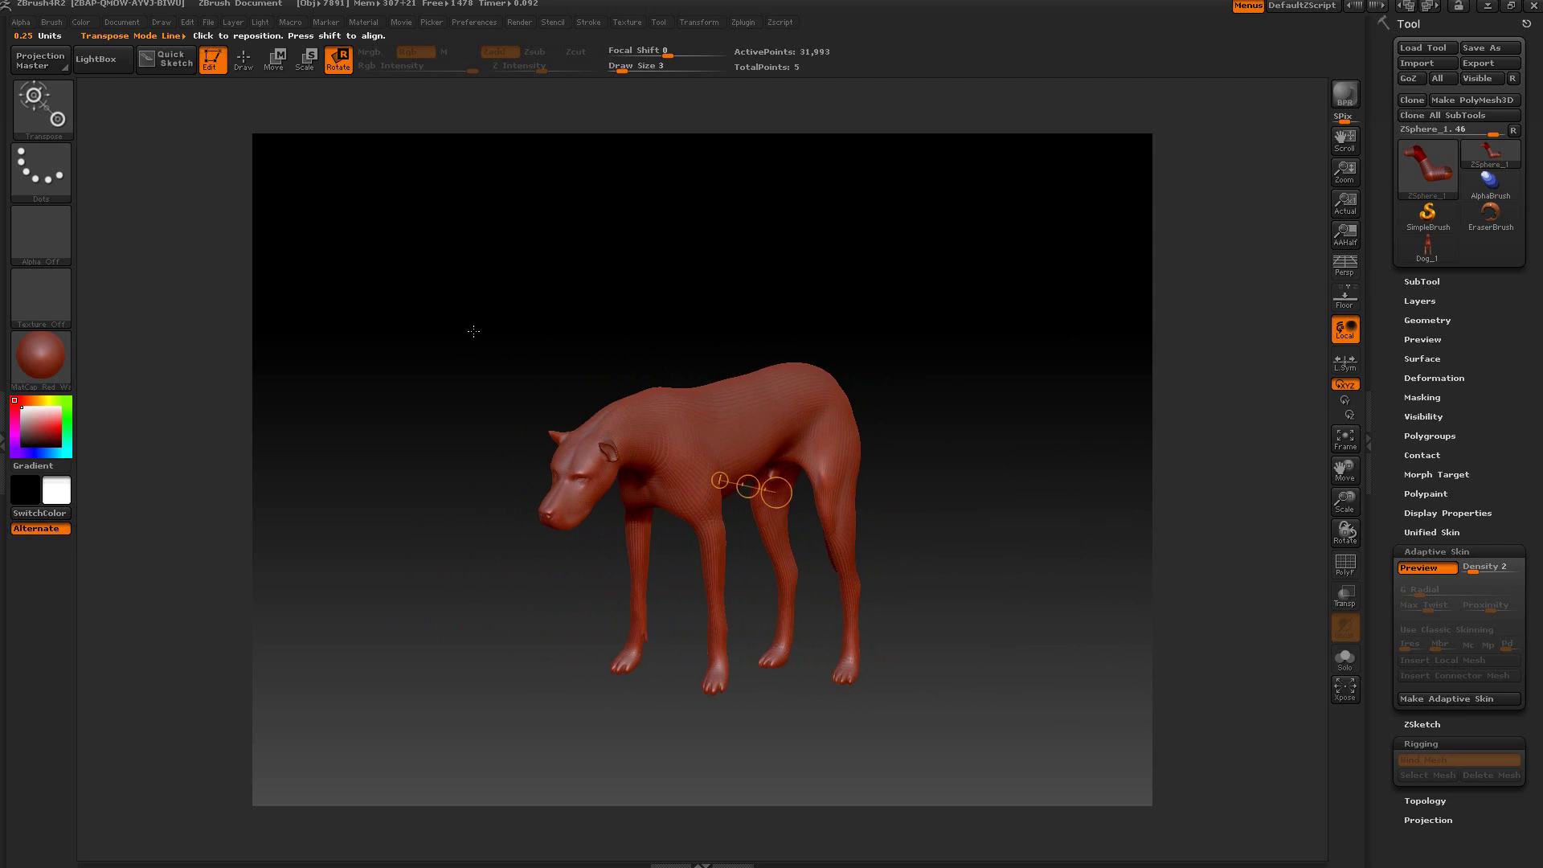
pyautogui.click(242, 61)
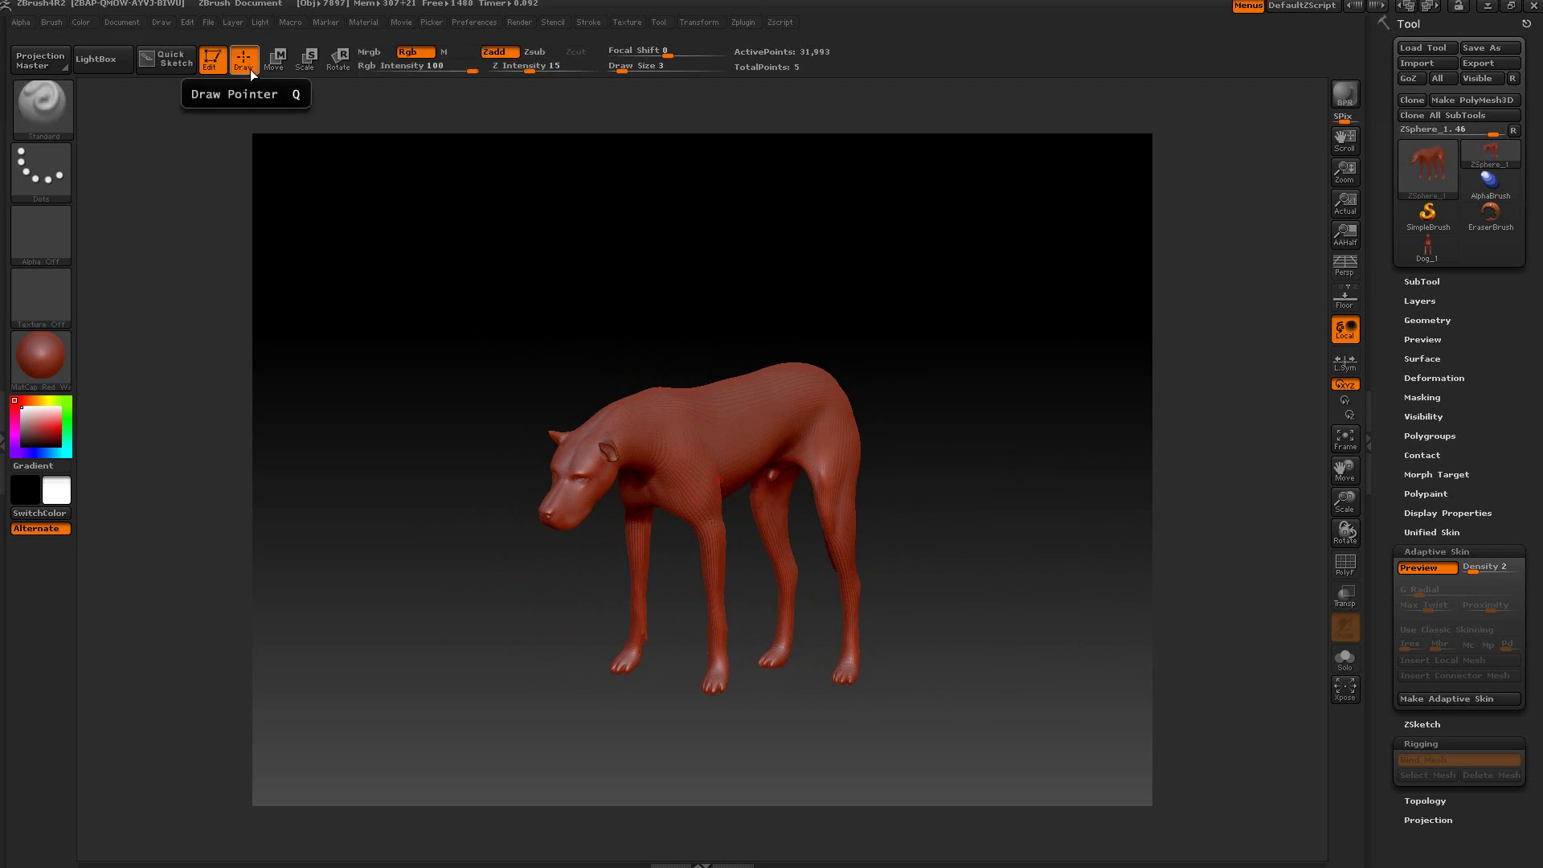
pyautogui.moveTo(523, 322)
pyautogui.mouseDown()
pyautogui.moveTo(536, 324)
pyautogui.moveTo(499, 303)
pyautogui.moveTo(1262, 559)
pyautogui.mouseUp()
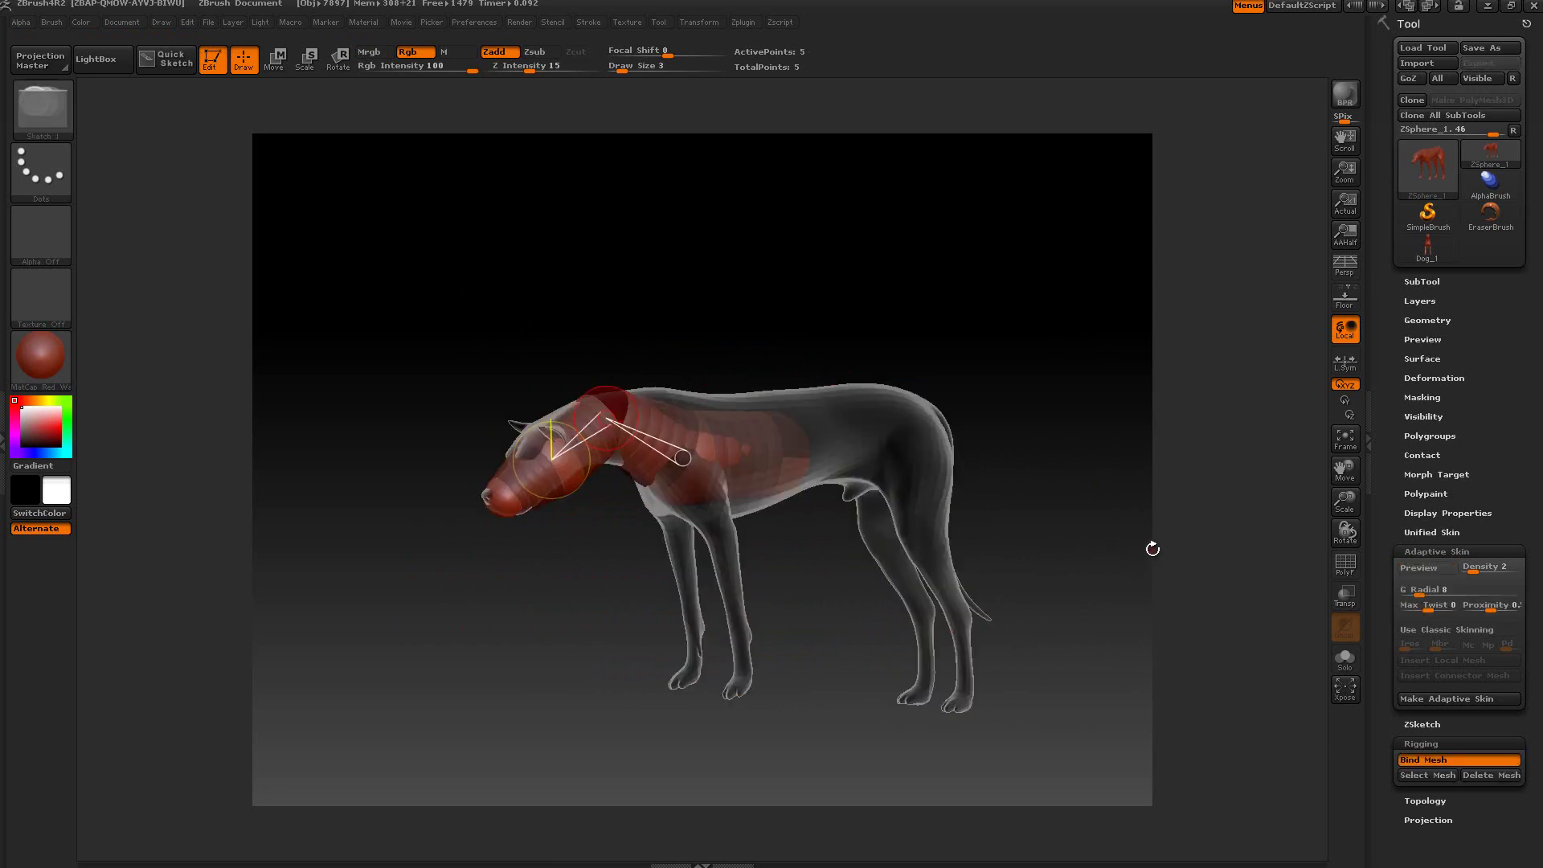
pyautogui.moveTo(1381, 609); pyautogui.dragTo(1381, 490)
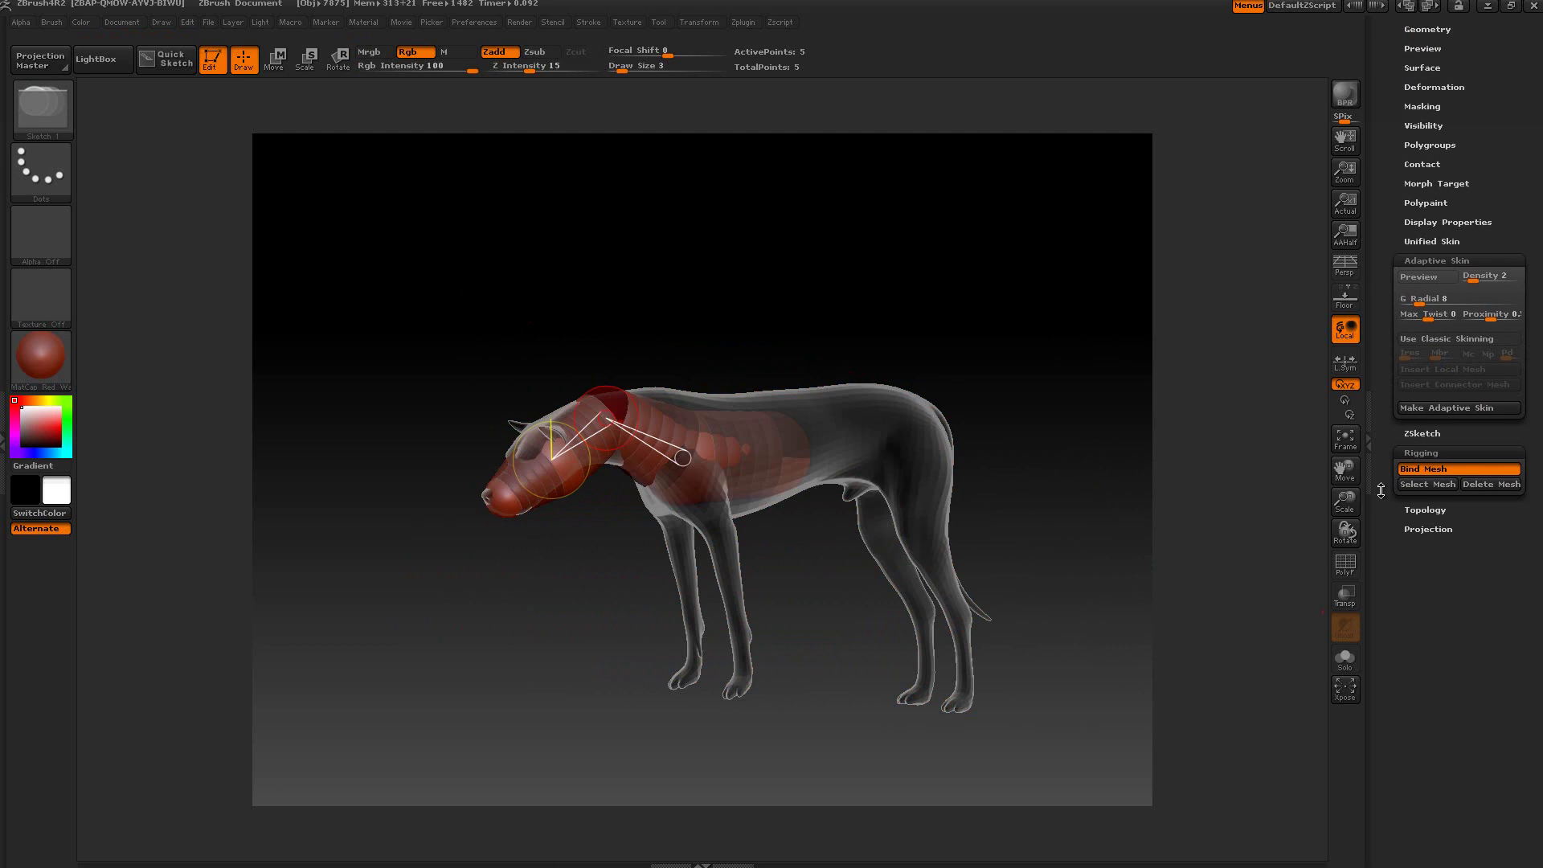
pyautogui.click(1497, 484)
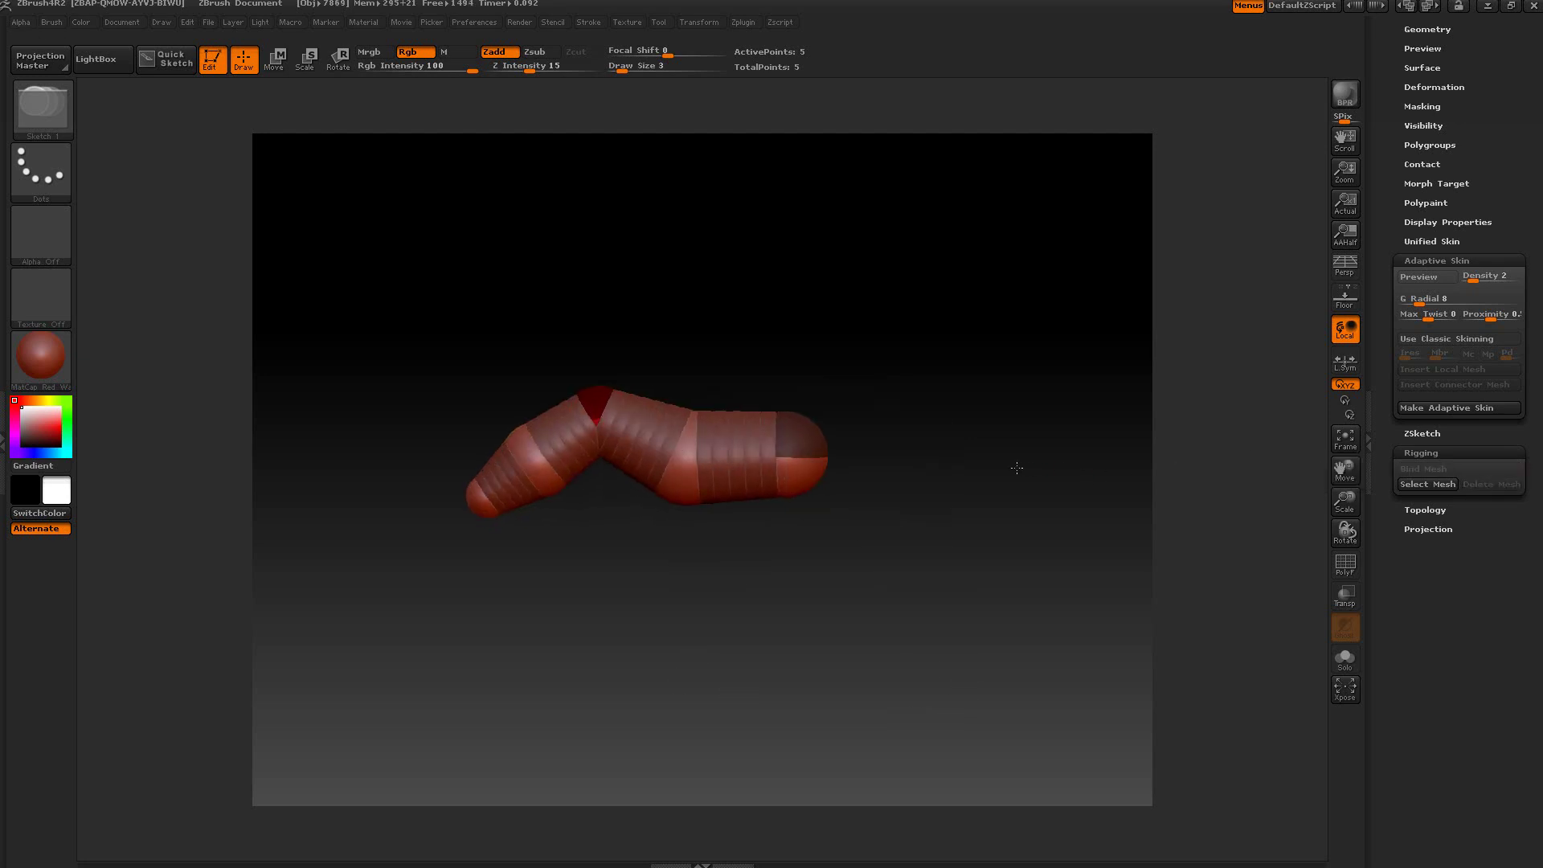
pyautogui.click(1408, 483)
pyautogui.click(1099, 520)
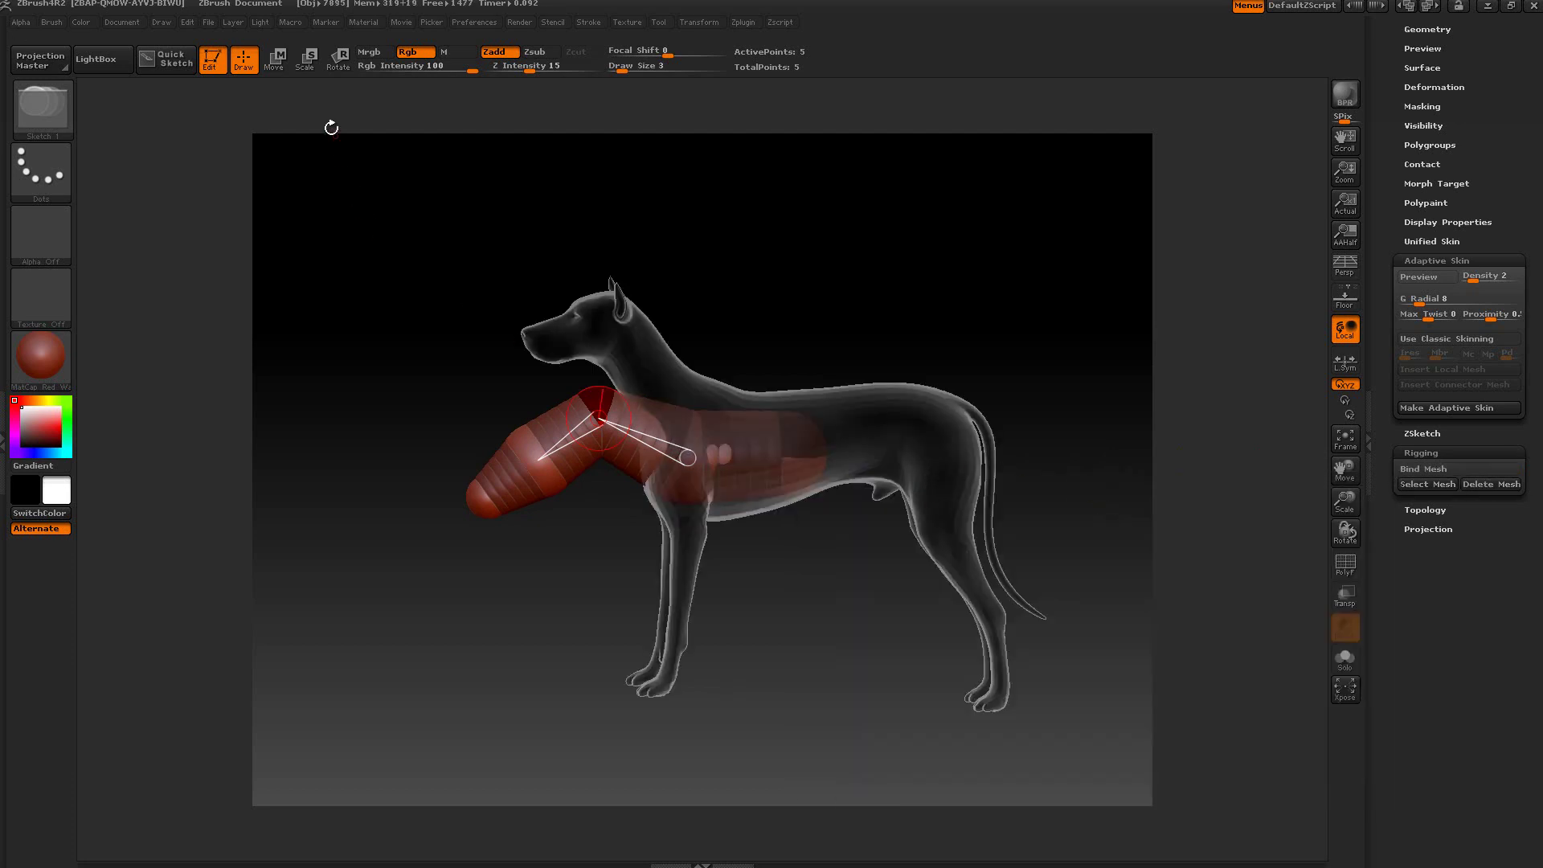
# Move the head, muzzle and neck ZSpheres up to fit the skeleton inside the dog's raised head and neck.
pyautogui.click(277, 61)
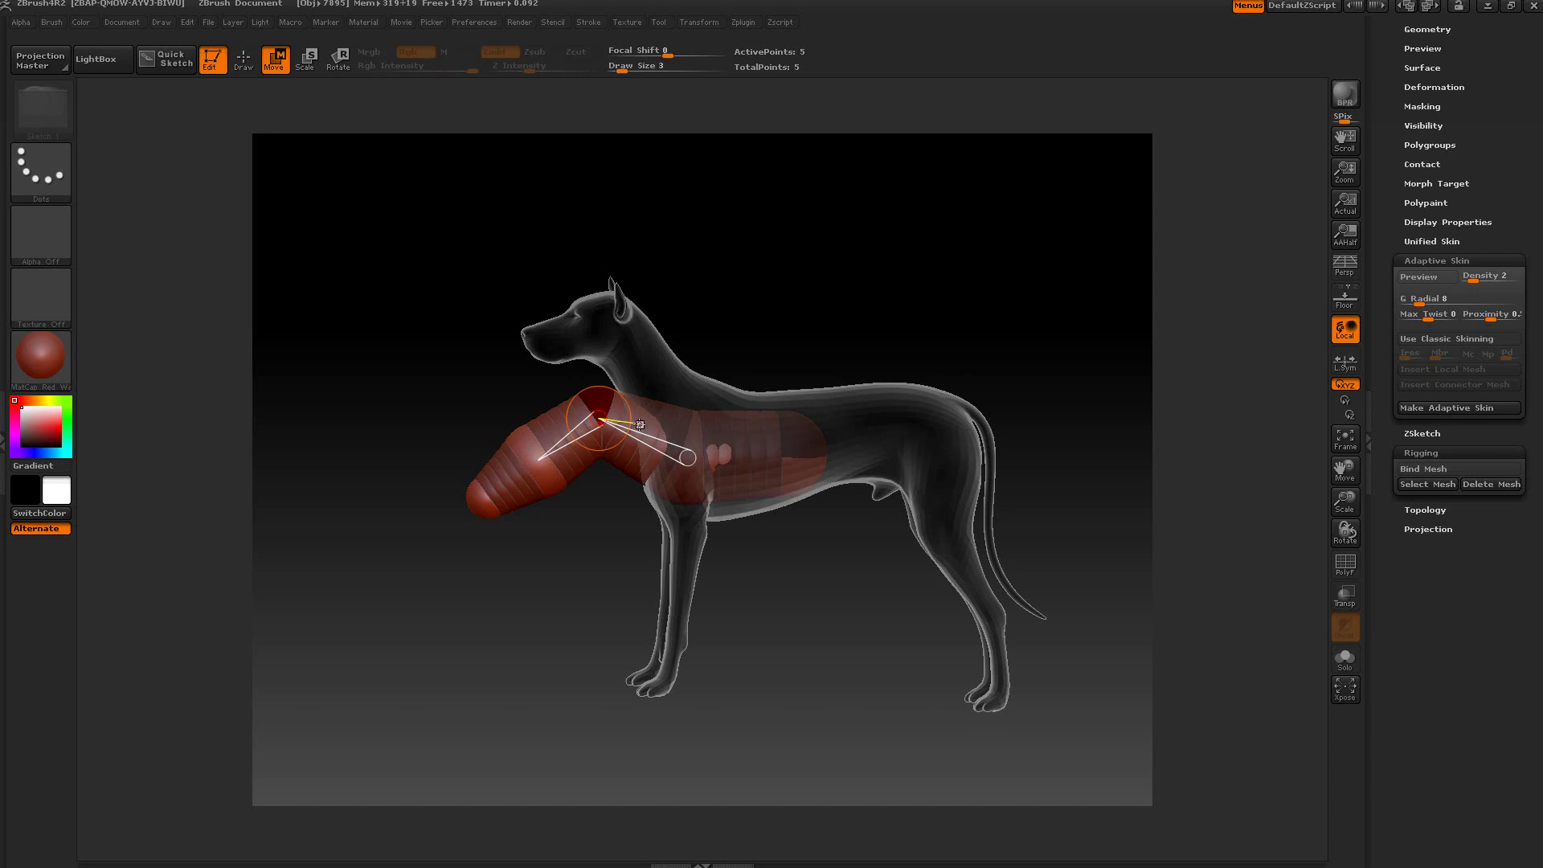
pyautogui.moveTo(643, 421); pyautogui.dragTo(637, 310)
pyautogui.moveTo(559, 384); pyautogui.dragTo(537, 342)
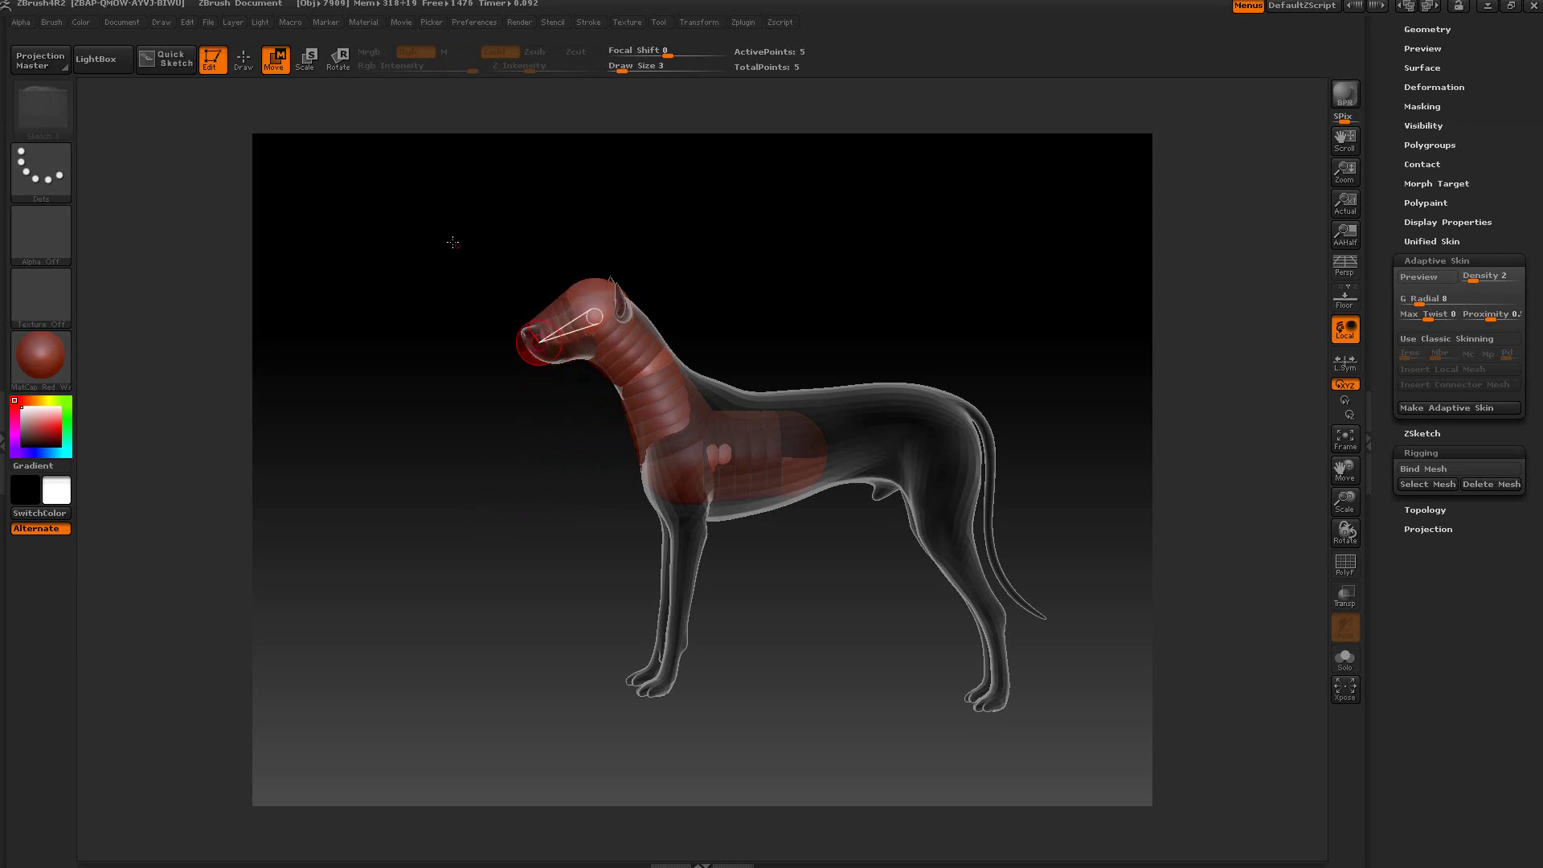
pyautogui.moveTo(596, 287); pyautogui.dragTo(612, 304)
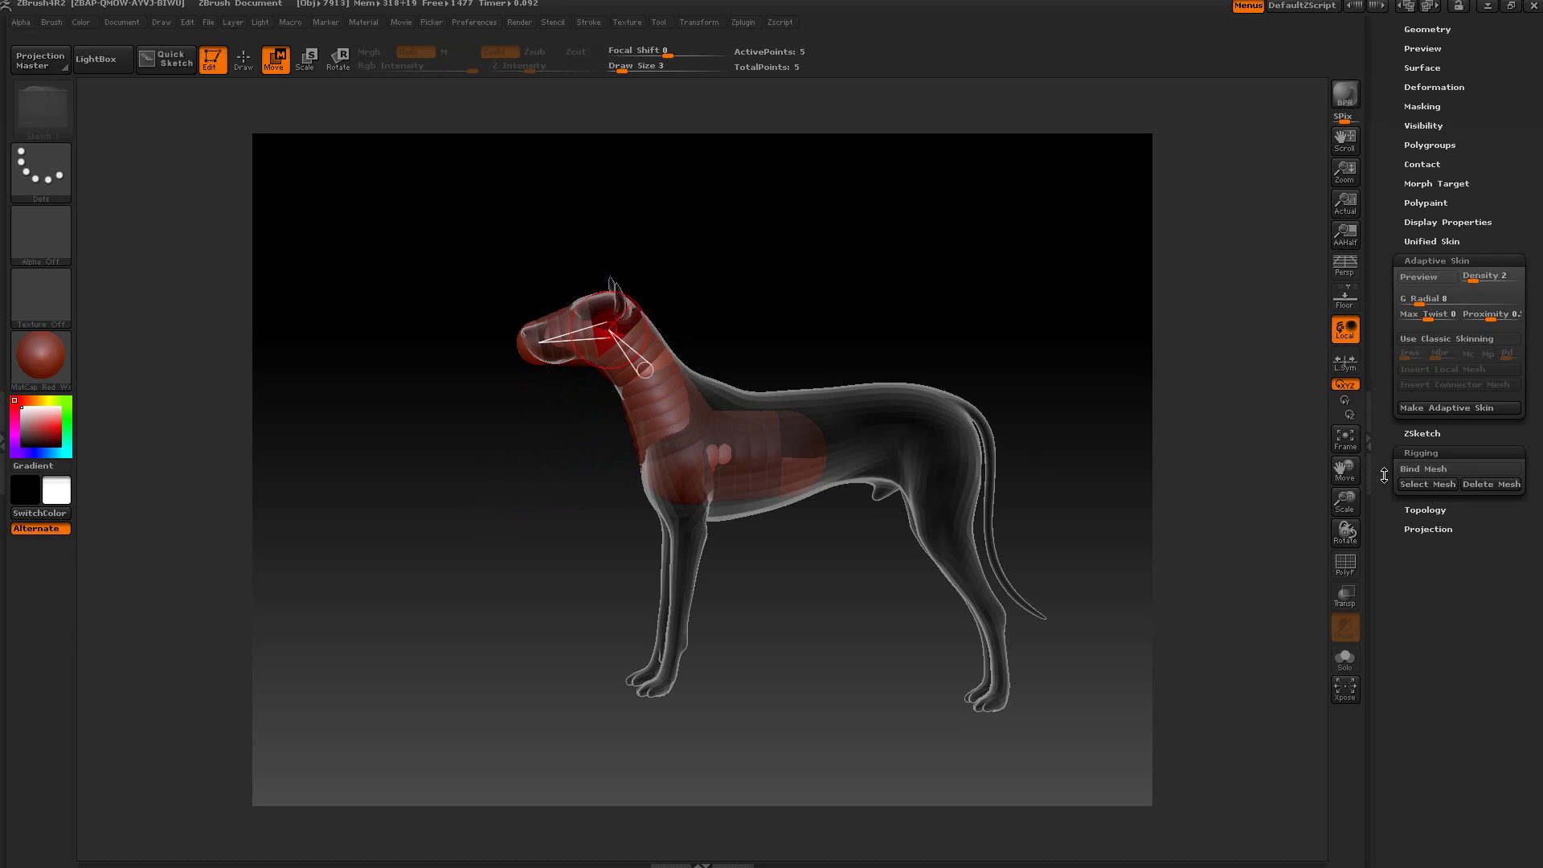
# Bind the dog mesh to the skeleton, move the head down and forward, and preview the adaptive skin.
pyautogui.click(1413, 474)
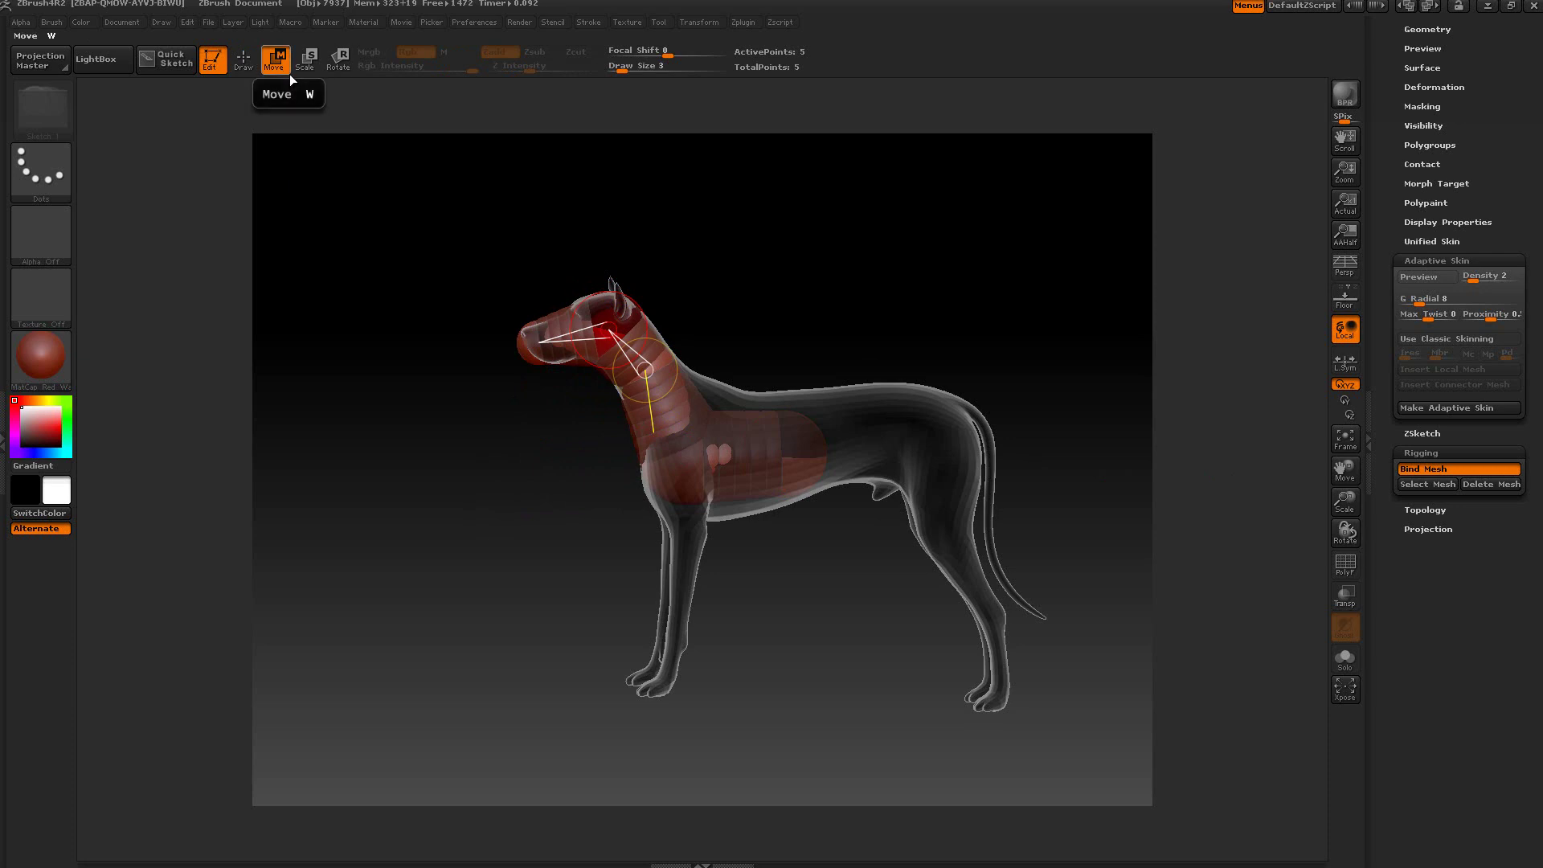
pyautogui.moveTo(622, 360); pyautogui.dragTo(554, 402)
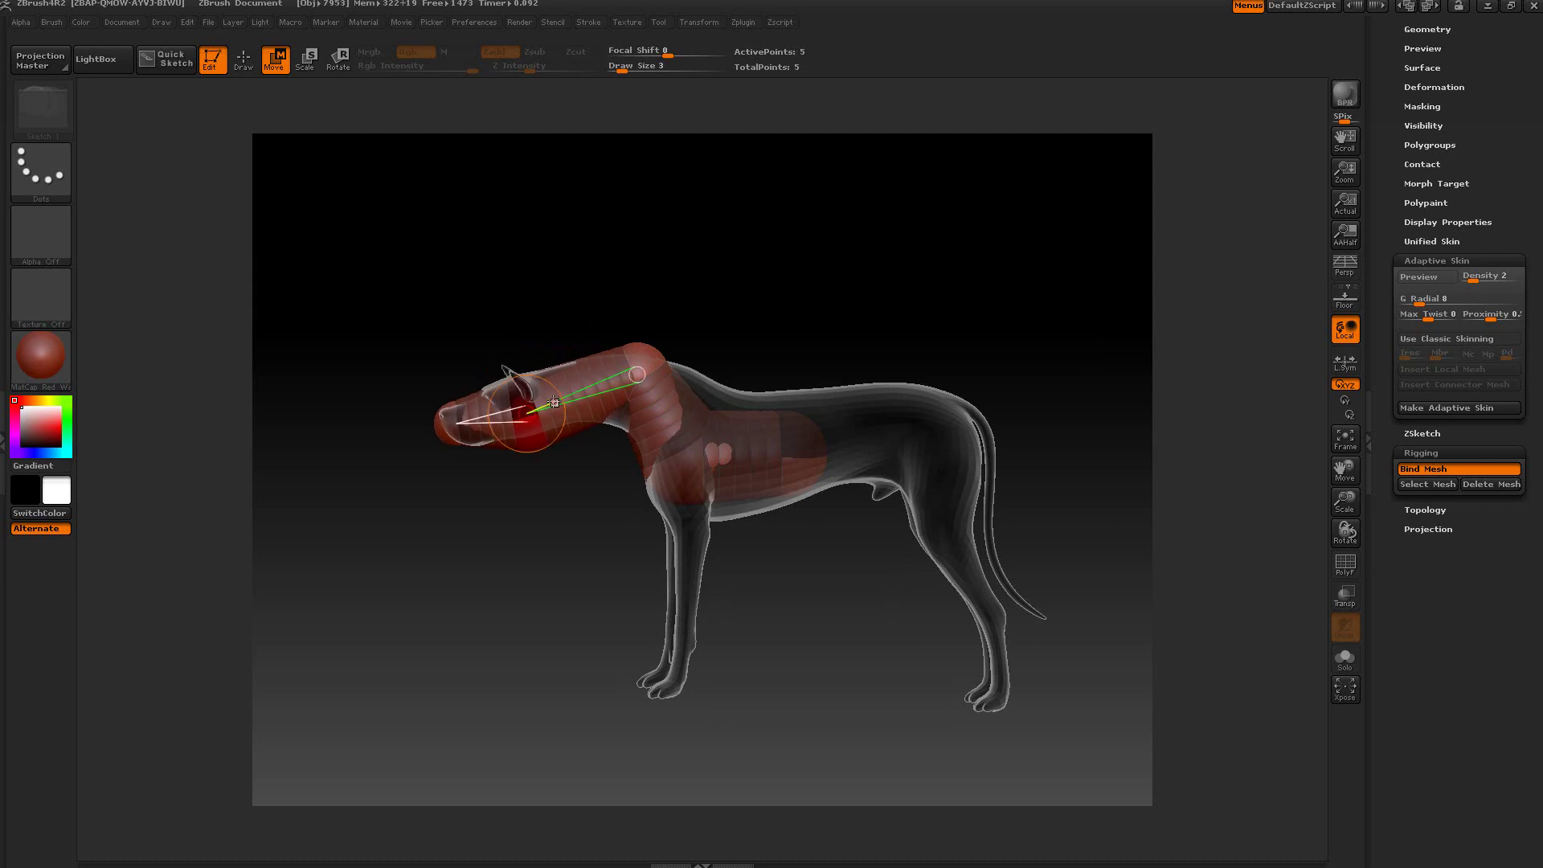
pyautogui.press('a')
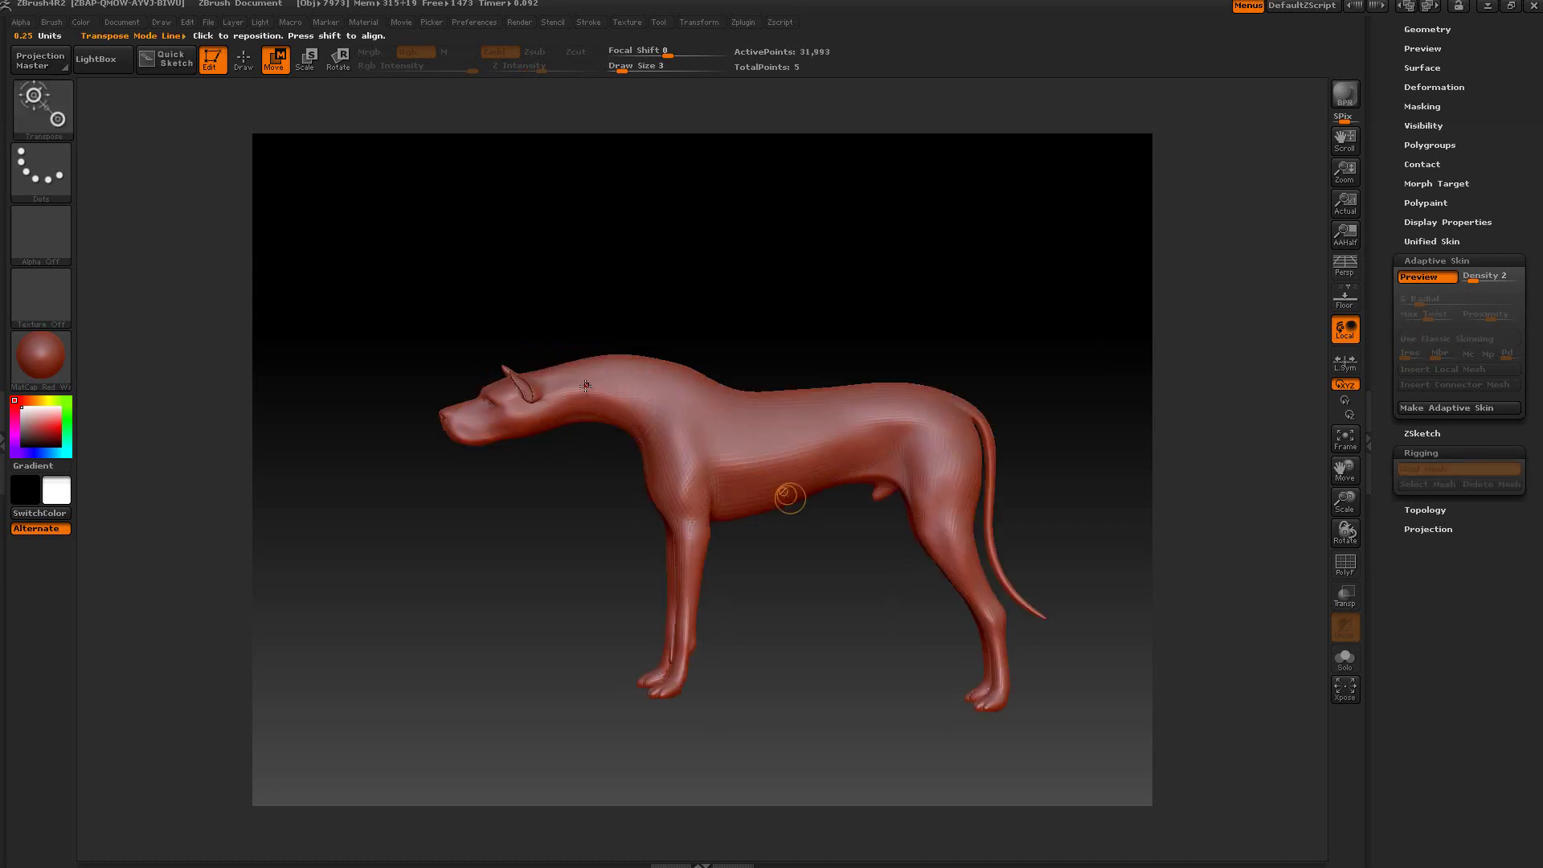
# Set the adaptive skin density to 4 and make an adaptive skin of the posed dog.
pyautogui.moveTo(553, 327); pyautogui.dragTo(578, 365)
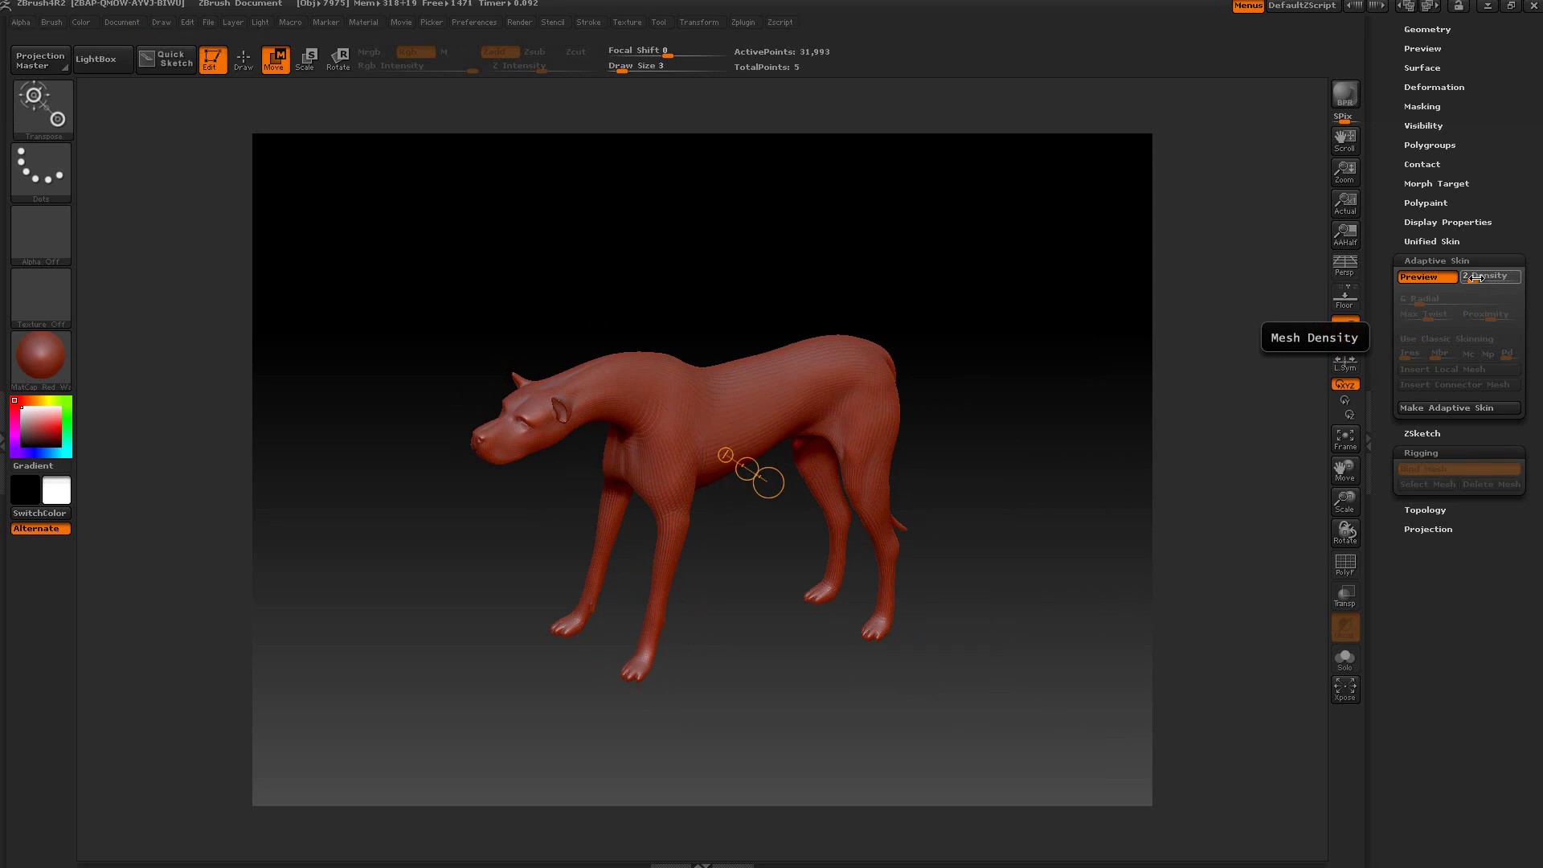
pyautogui.moveTo(1476, 277); pyautogui.dragTo(1478, 278)
pyautogui.click(1428, 407)
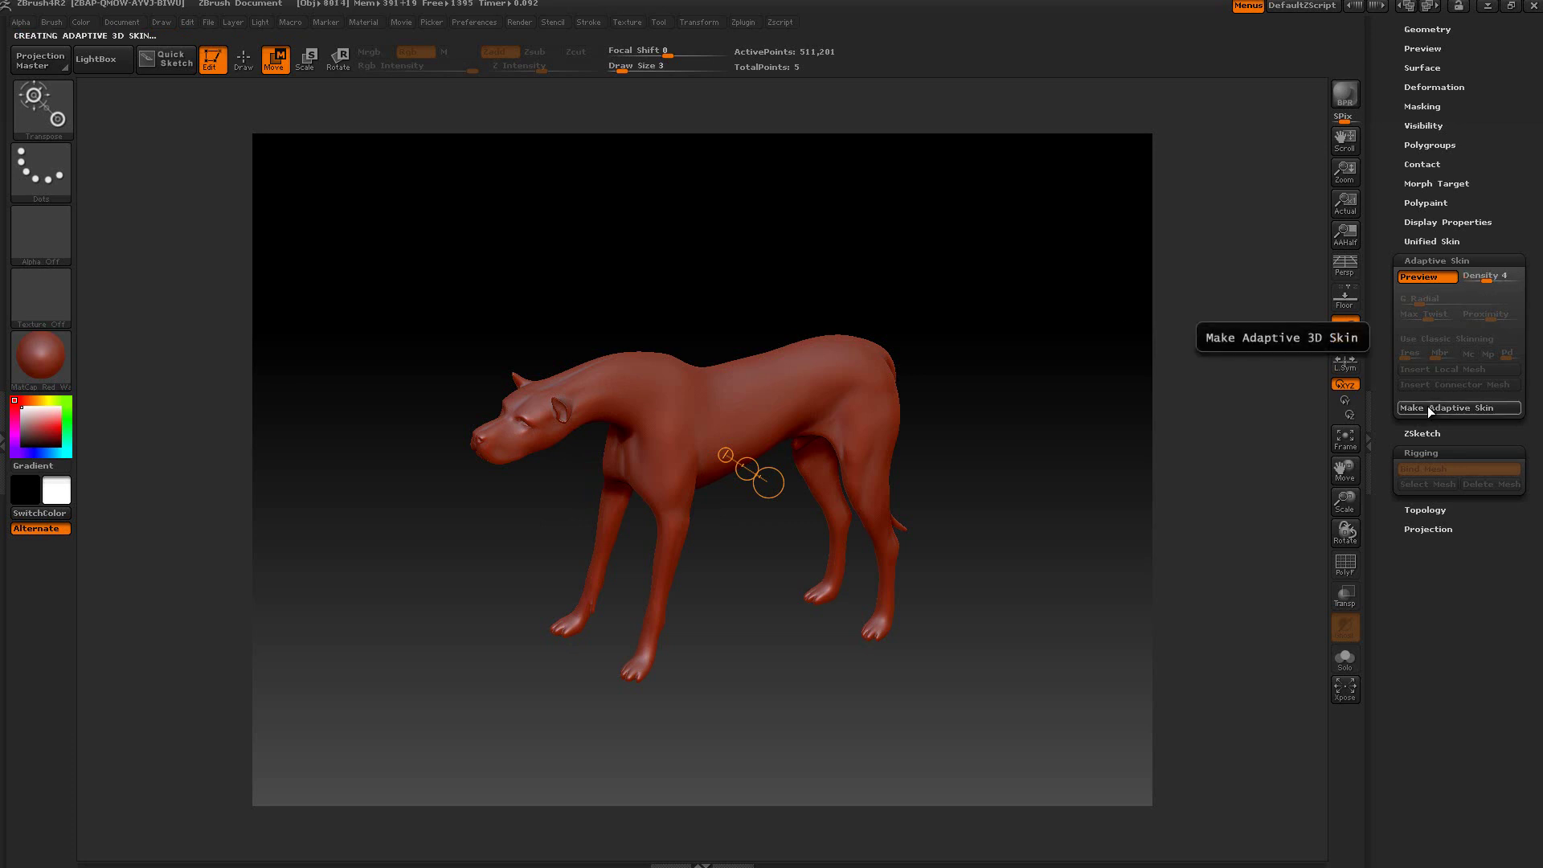
pyautogui.moveTo(1398, 234); pyautogui.dragTo(1399, 524)
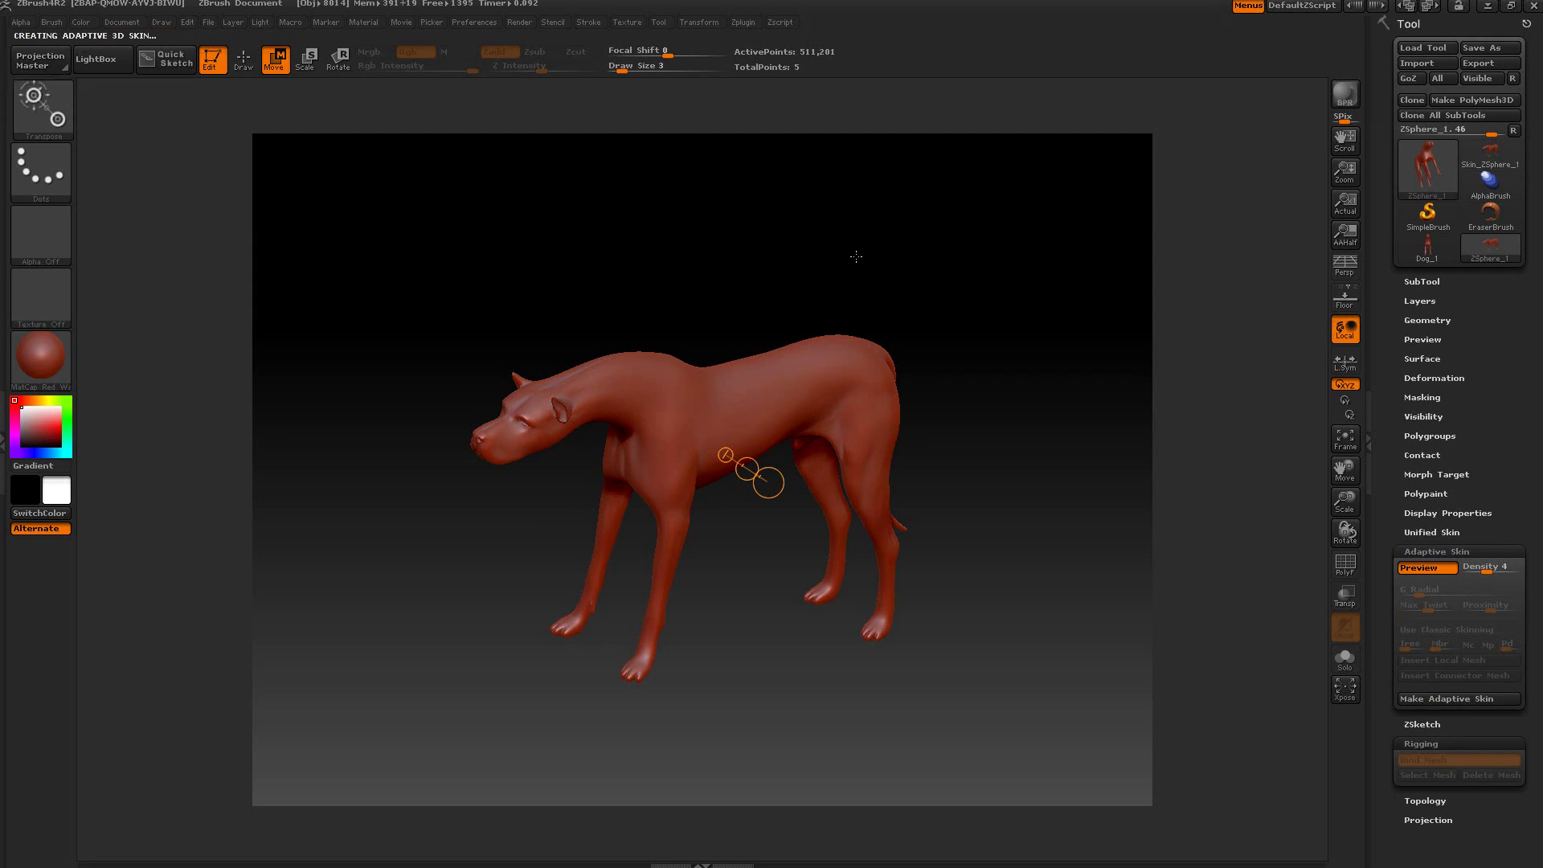
# Switch to the Skin_ZSphere_1 tool and lower the subdivision level of its geometry.
pyautogui.moveTo(1488, 154)
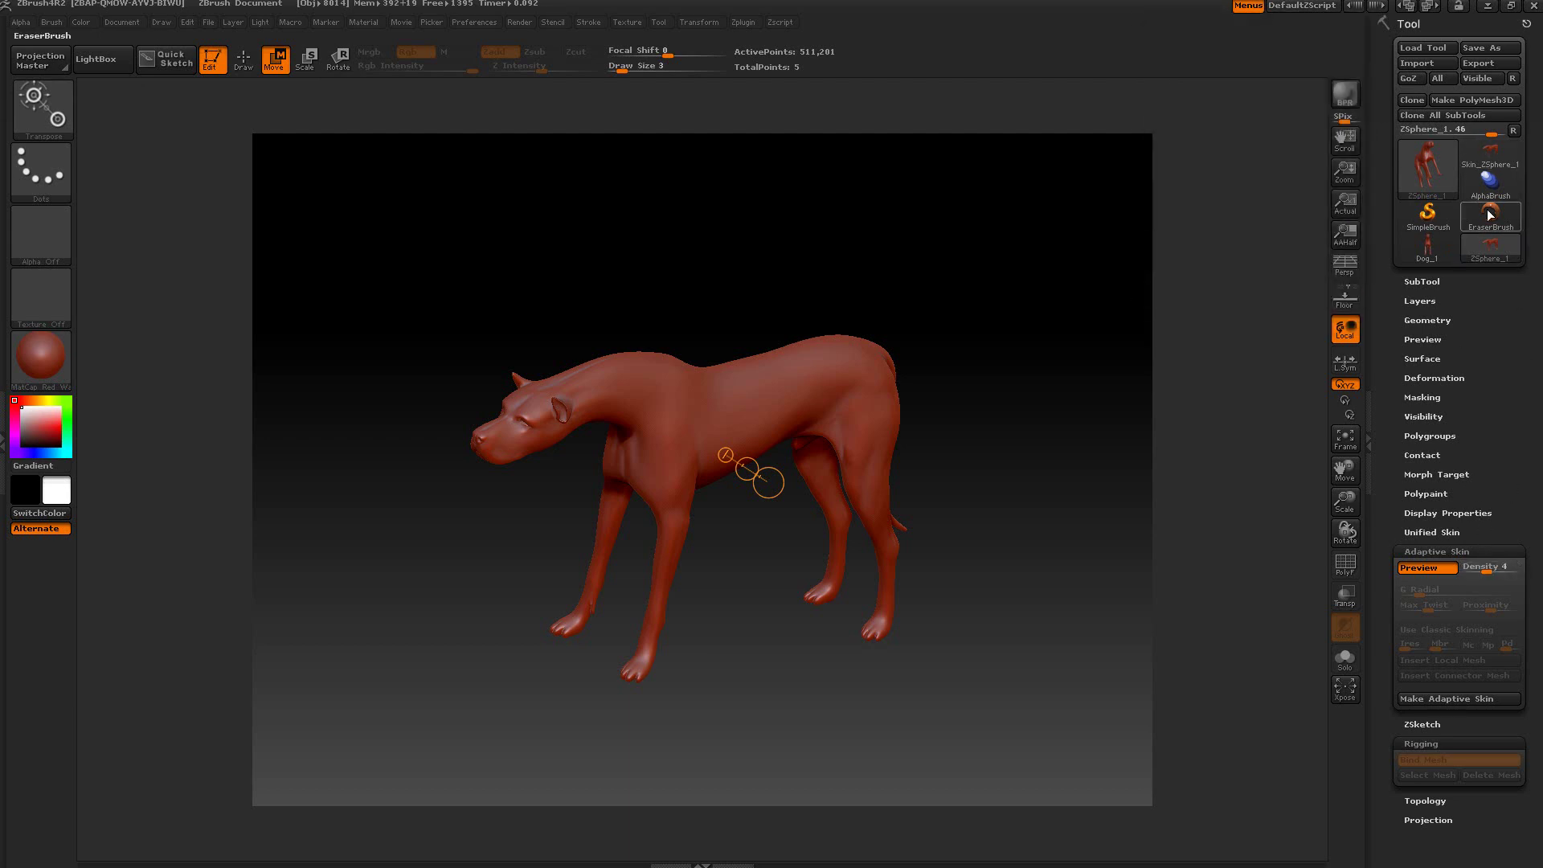
pyautogui.click(1482, 158)
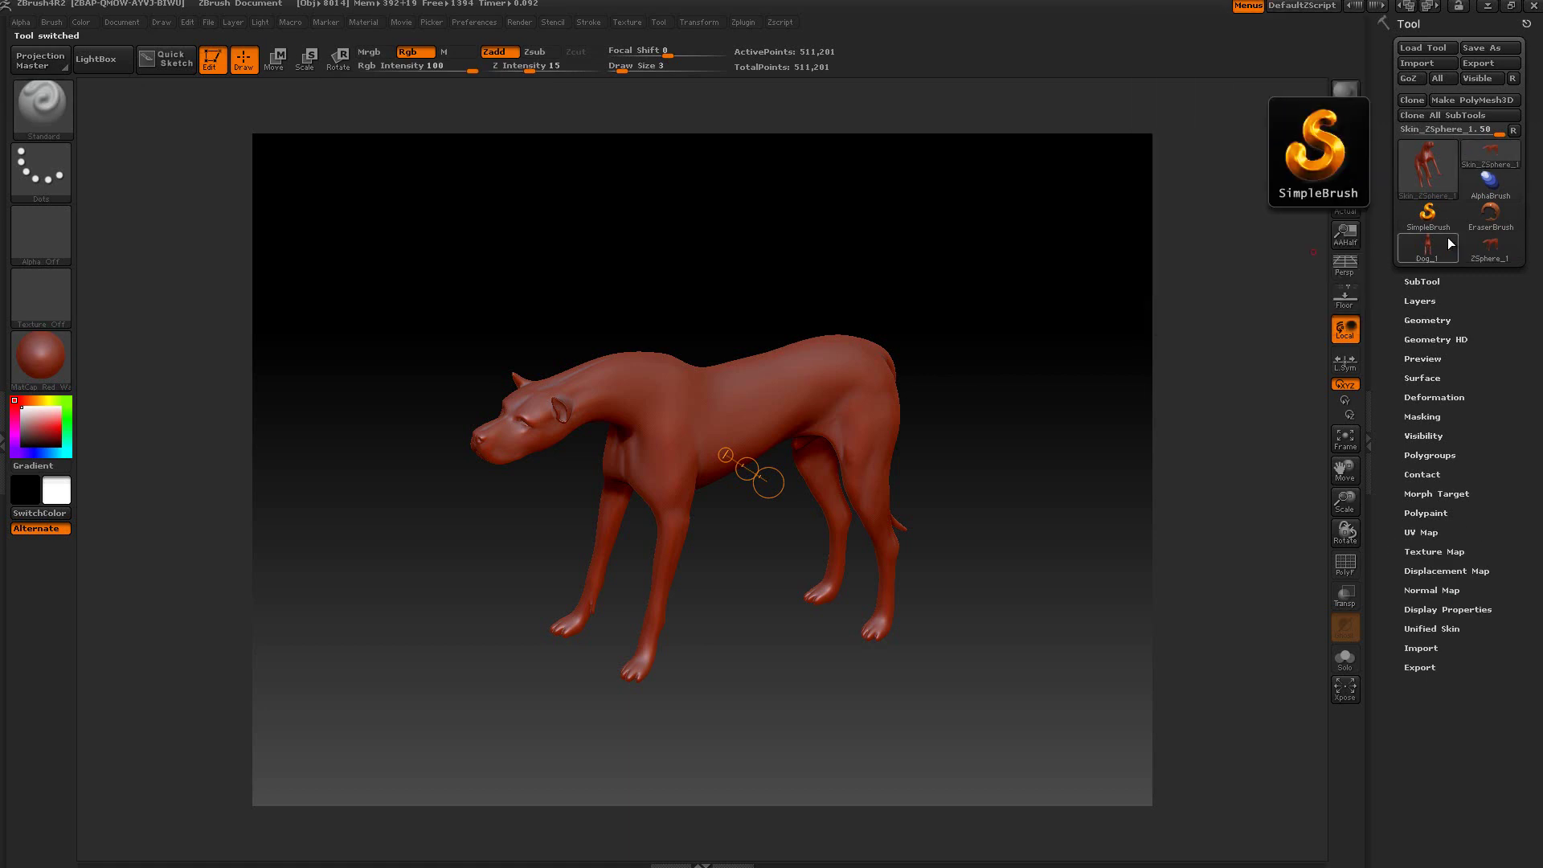
pyautogui.click(1434, 319)
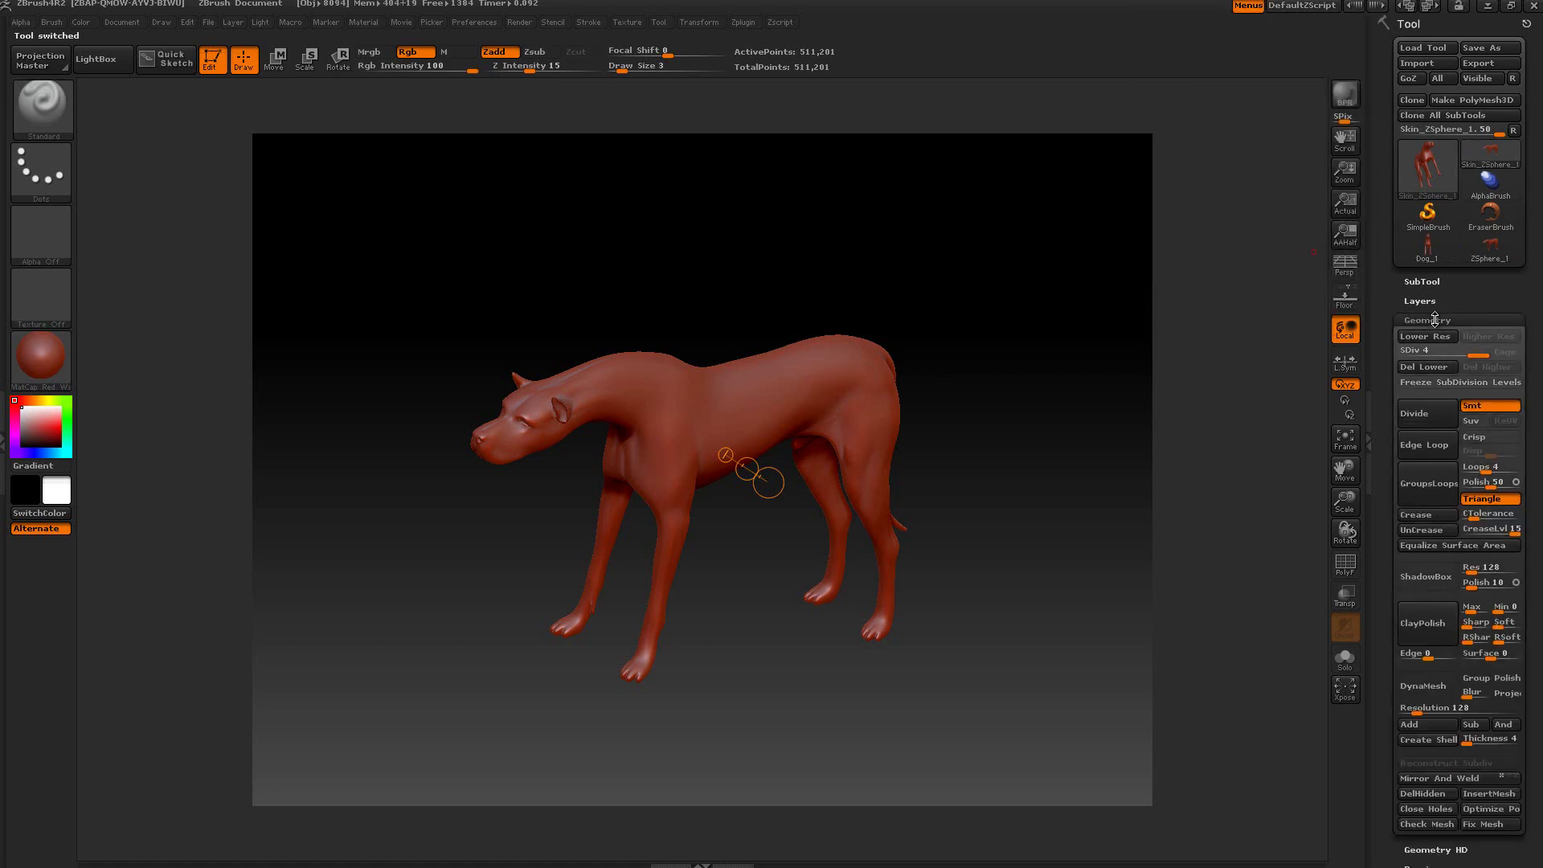
pyautogui.keyDown('shift'); pyautogui.moveTo(1092, 332); pyautogui.dragTo(1114, 291); pyautogui.keyUp('shift')
pyautogui.moveTo(1483, 354); pyautogui.dragTo(1402, 352)
pyautogui.moveTo(1112, 317); pyautogui.dragTo(1058, 314)
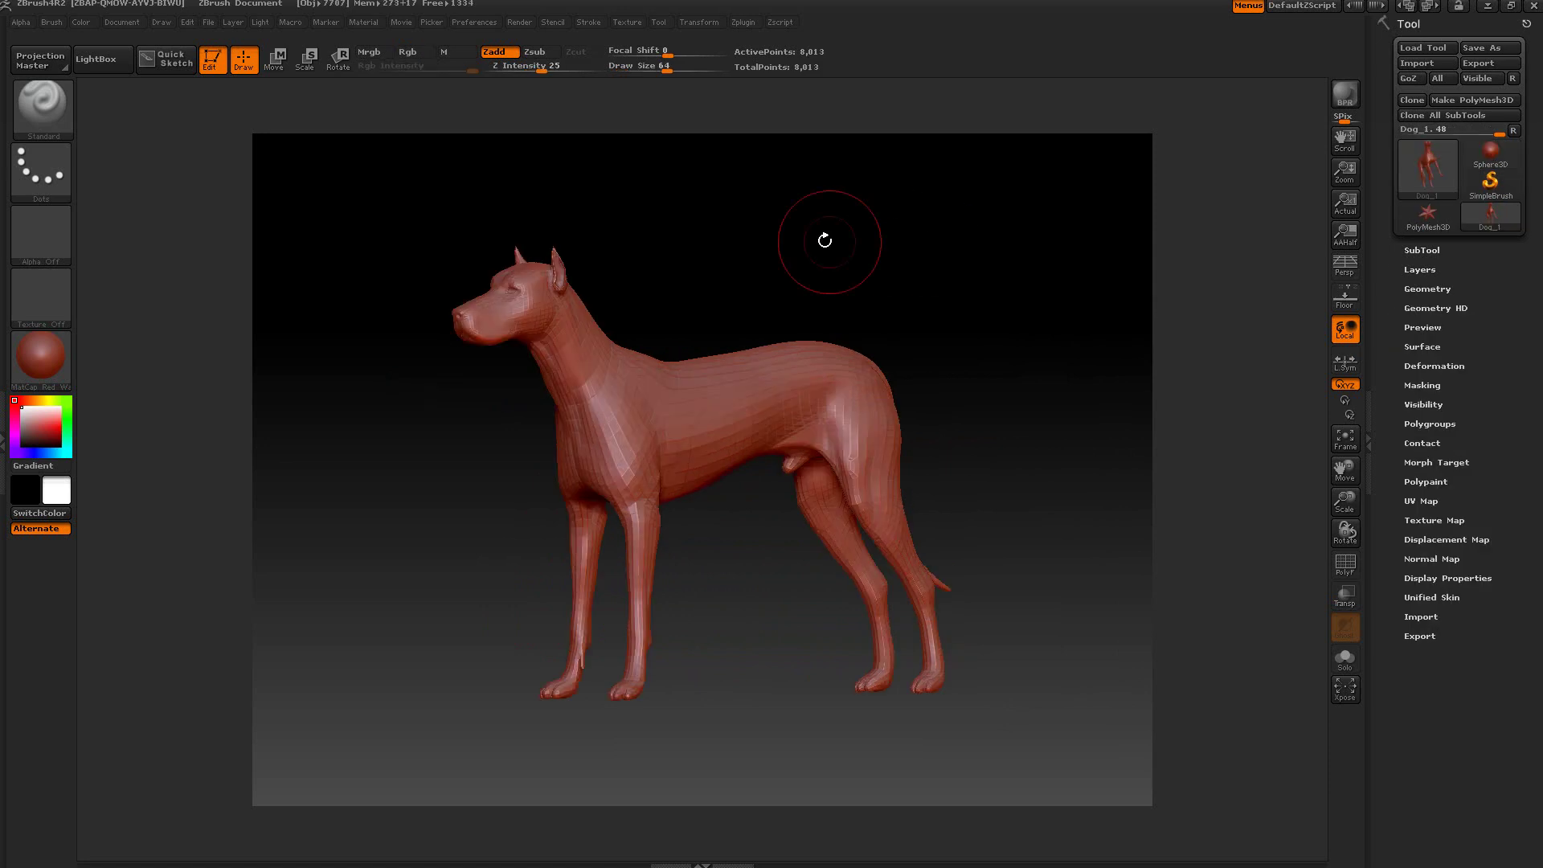
# Append a ZSphere as a subtool of Dog_1 and make it the active subtool.
pyautogui.moveTo(827, 241)
pyautogui.mouseDown()
pyautogui.moveTo(806, 217)
pyautogui.moveTo(848, 222)
pyautogui.moveTo(774, 228)
pyautogui.moveTo(828, 233)
pyautogui.mouseUp()
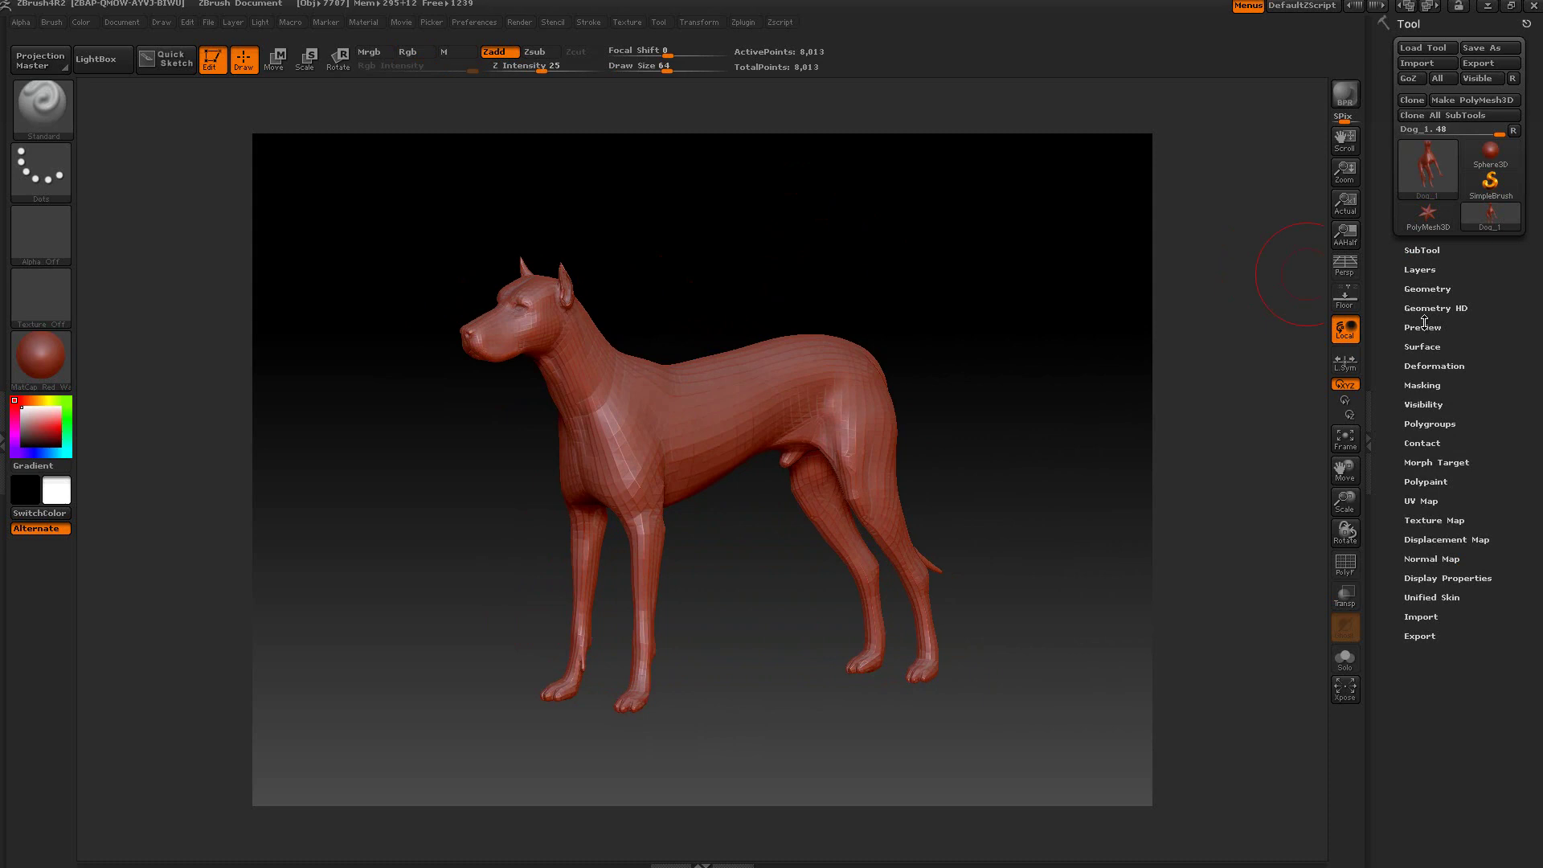
pyautogui.click(1416, 250)
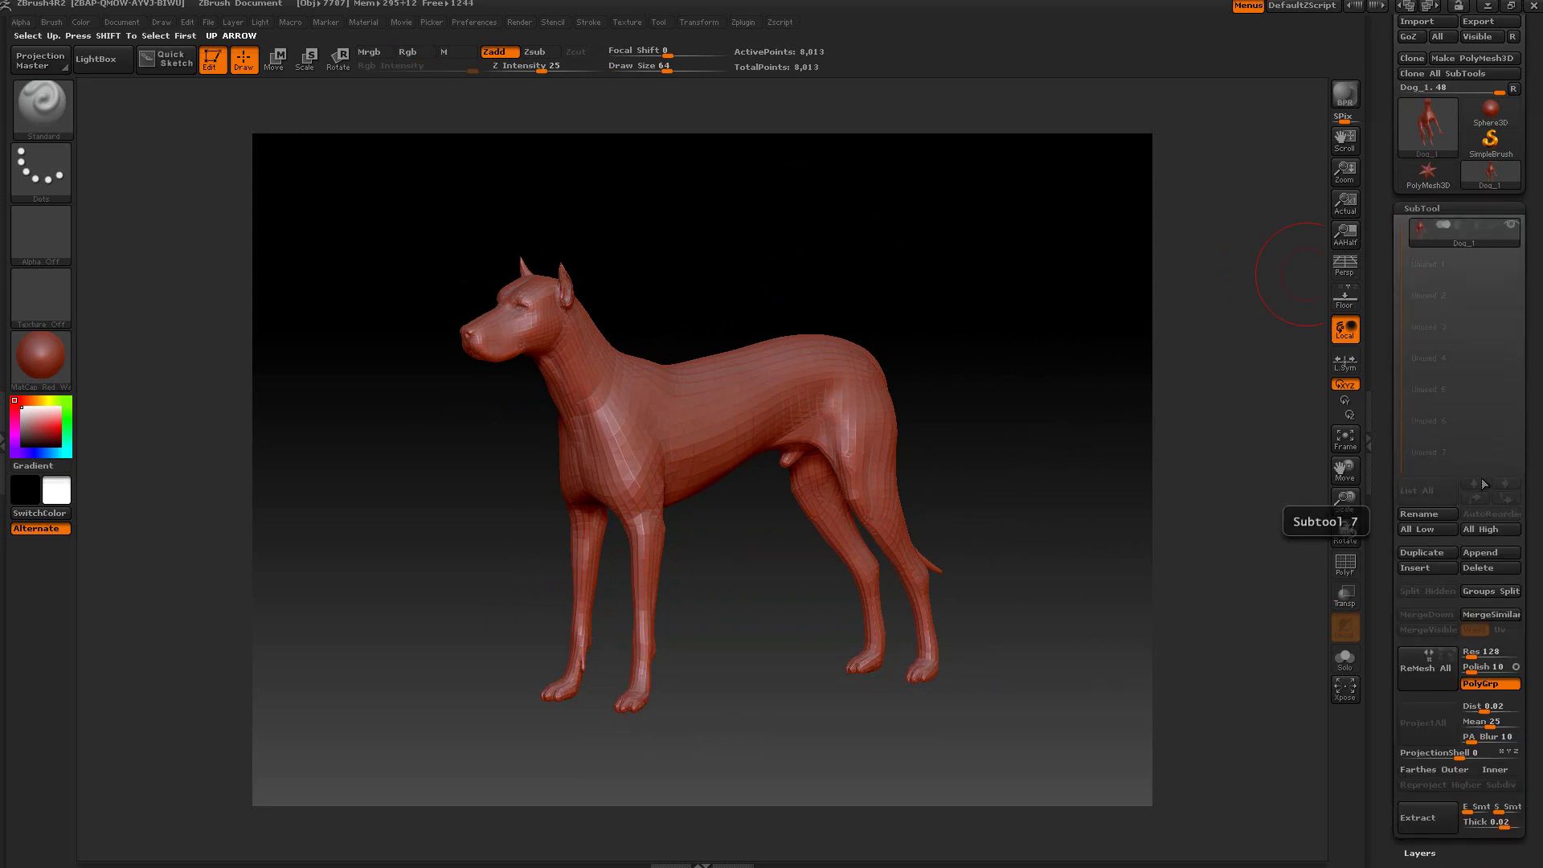
pyautogui.click(1482, 552)
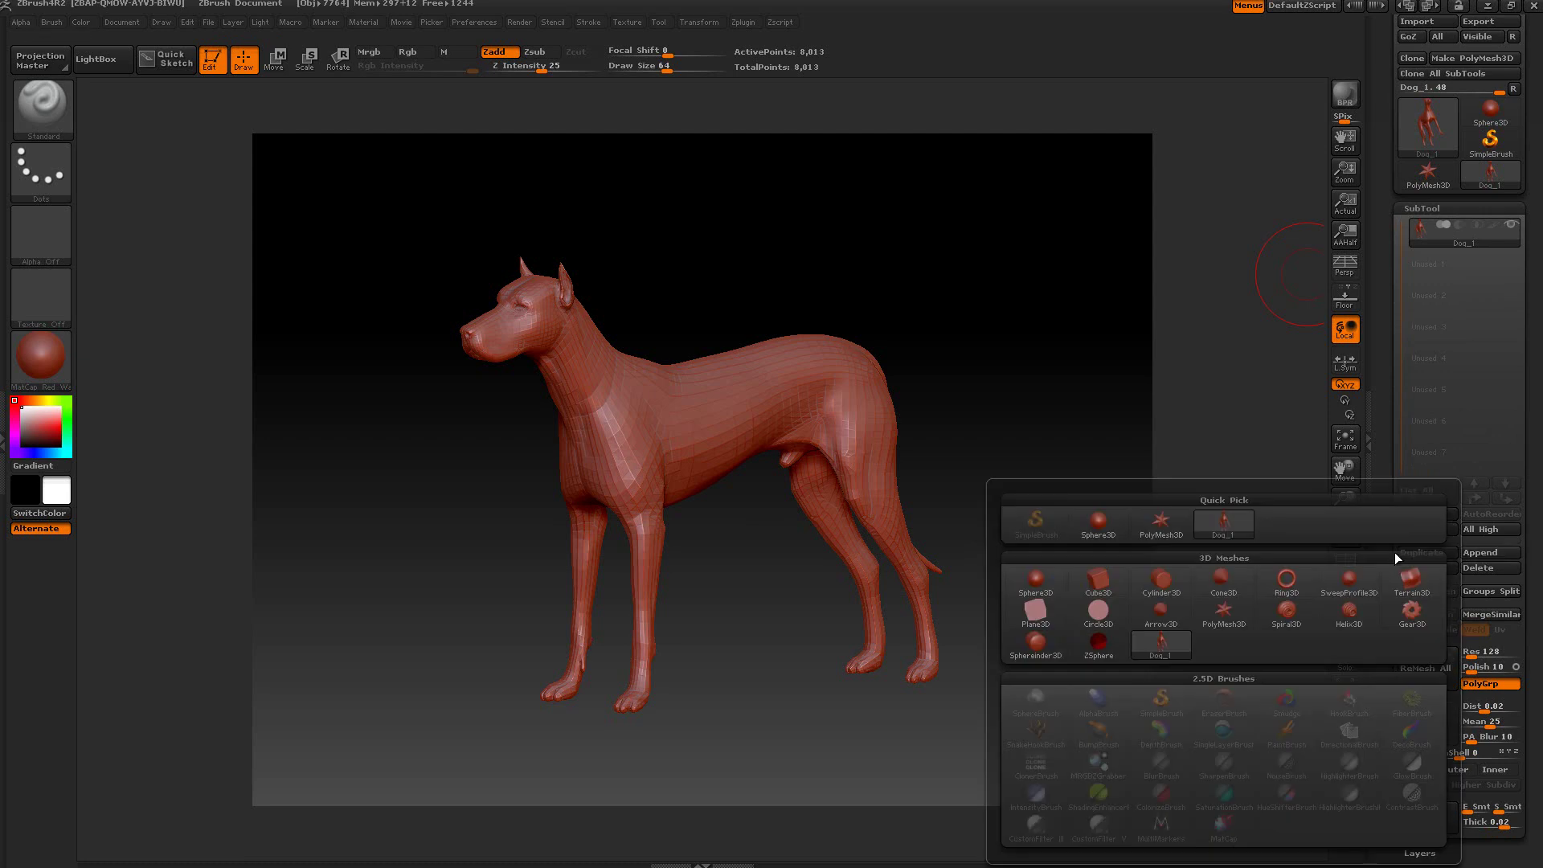
pyautogui.click(1098, 644)
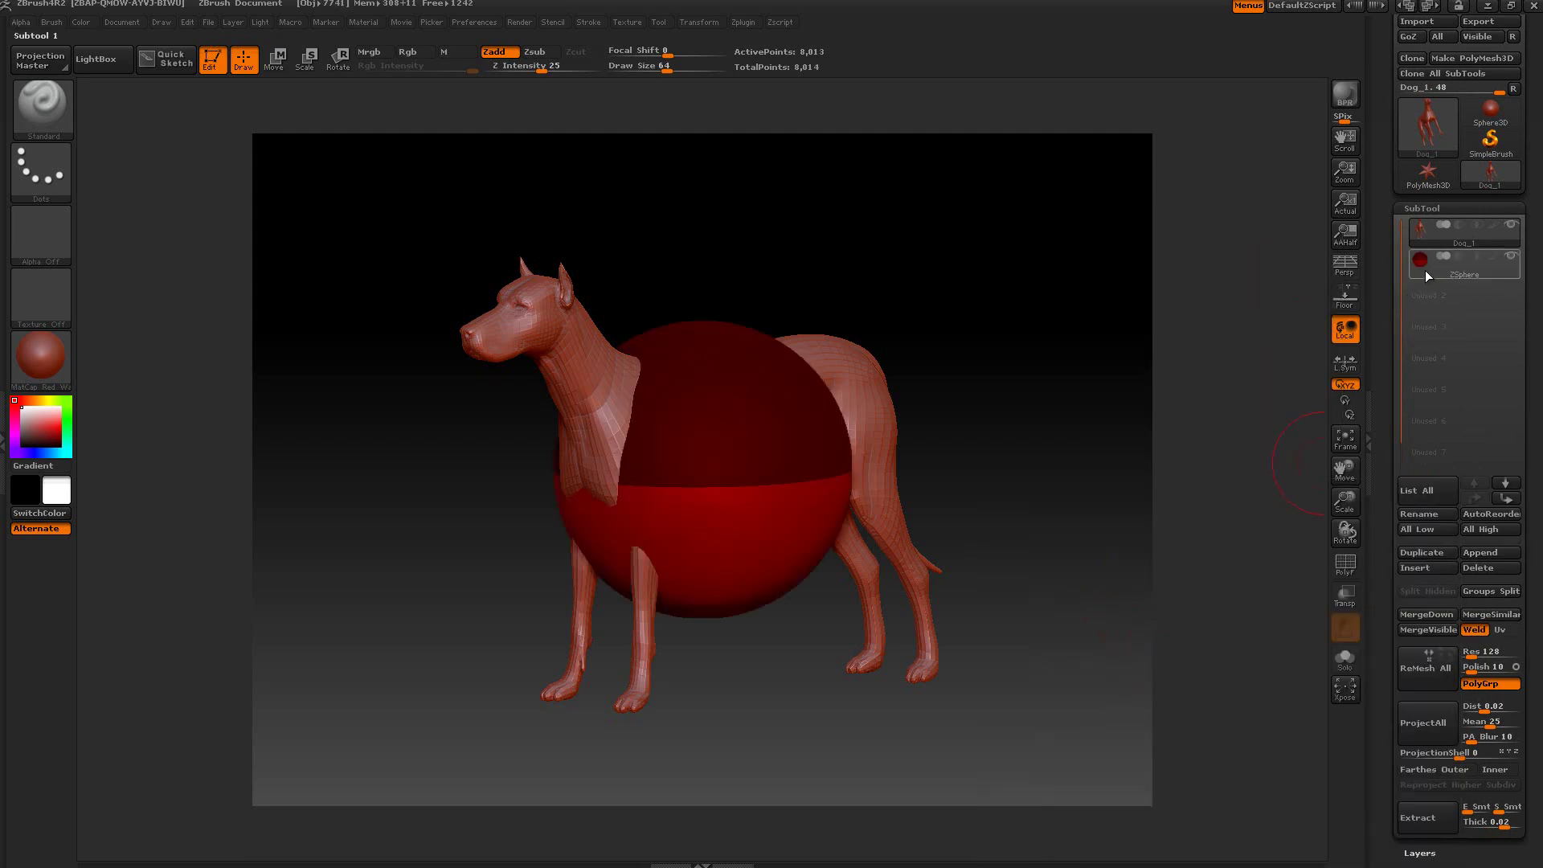
pyautogui.click(1442, 273)
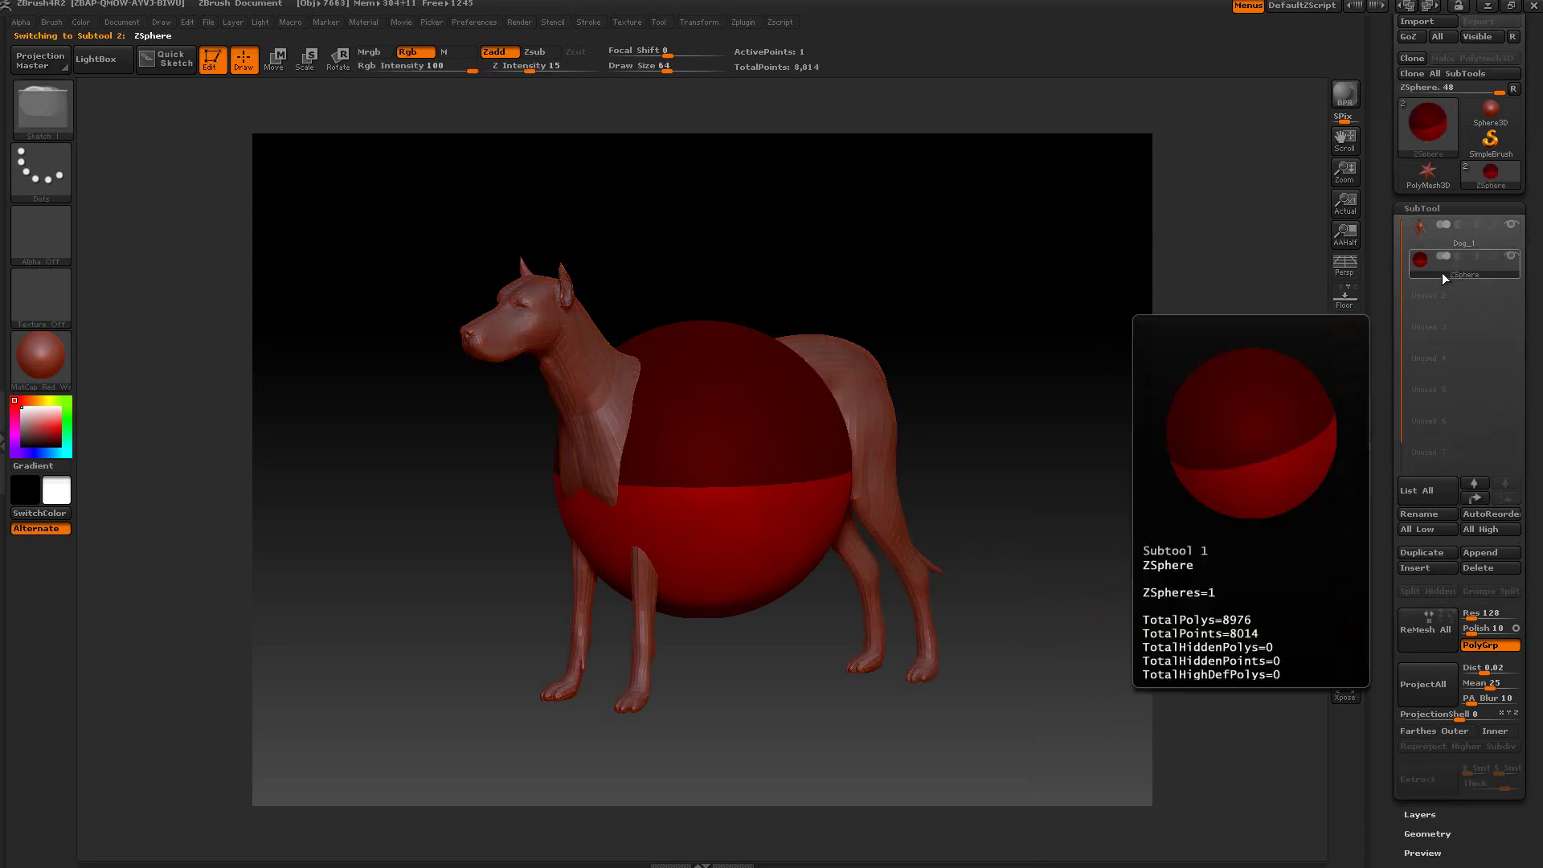
# Turn on transparency and scale the ZSphere down to a small root sphere within the dog's body.
pyautogui.moveTo(1095, 396); pyautogui.dragTo(1038, 388)
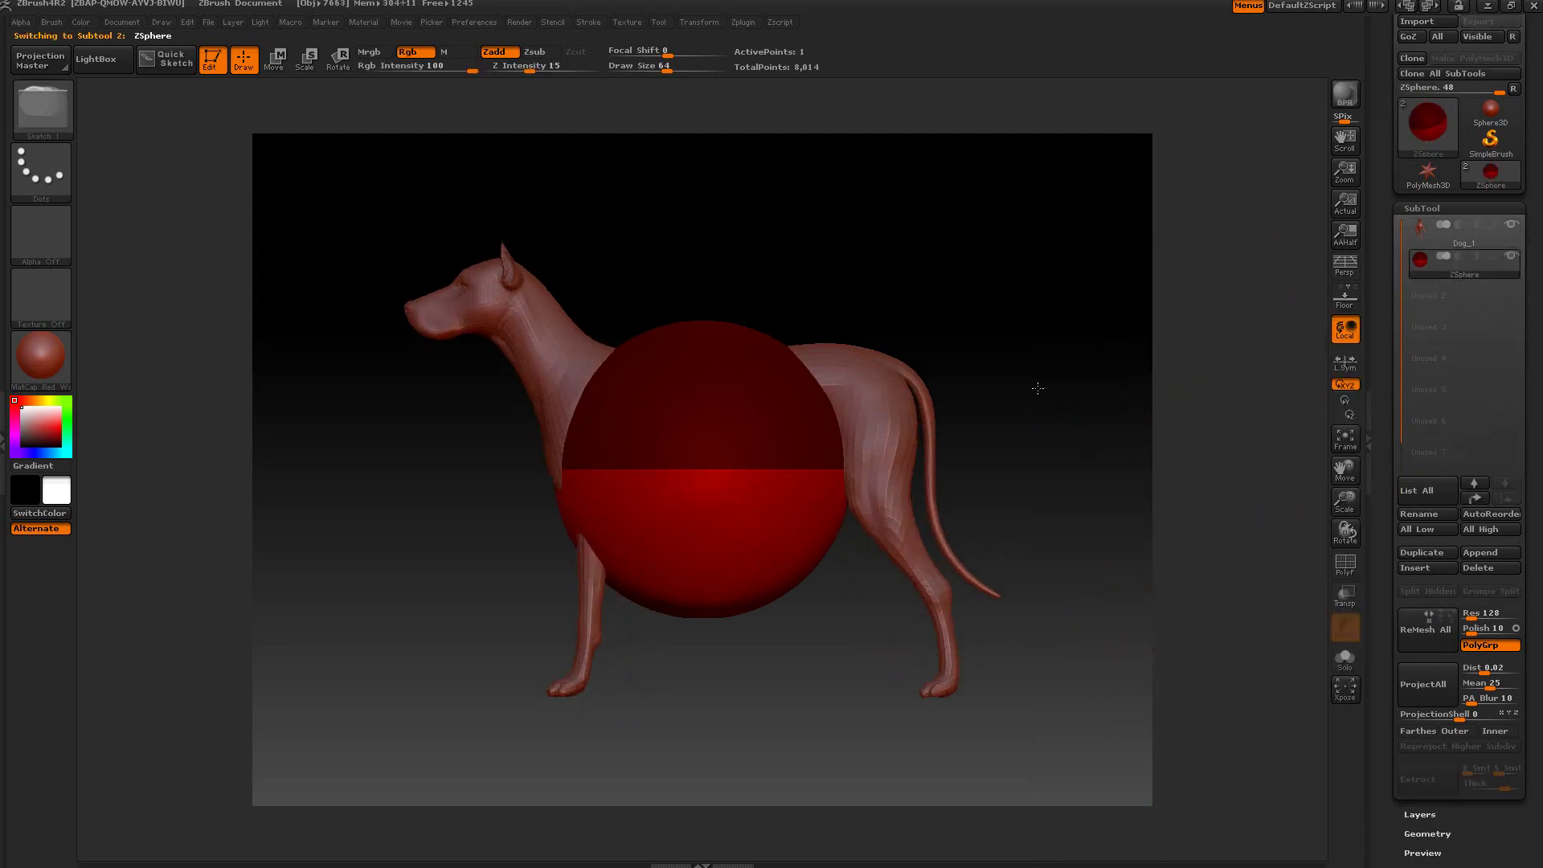
pyautogui.click(1347, 596)
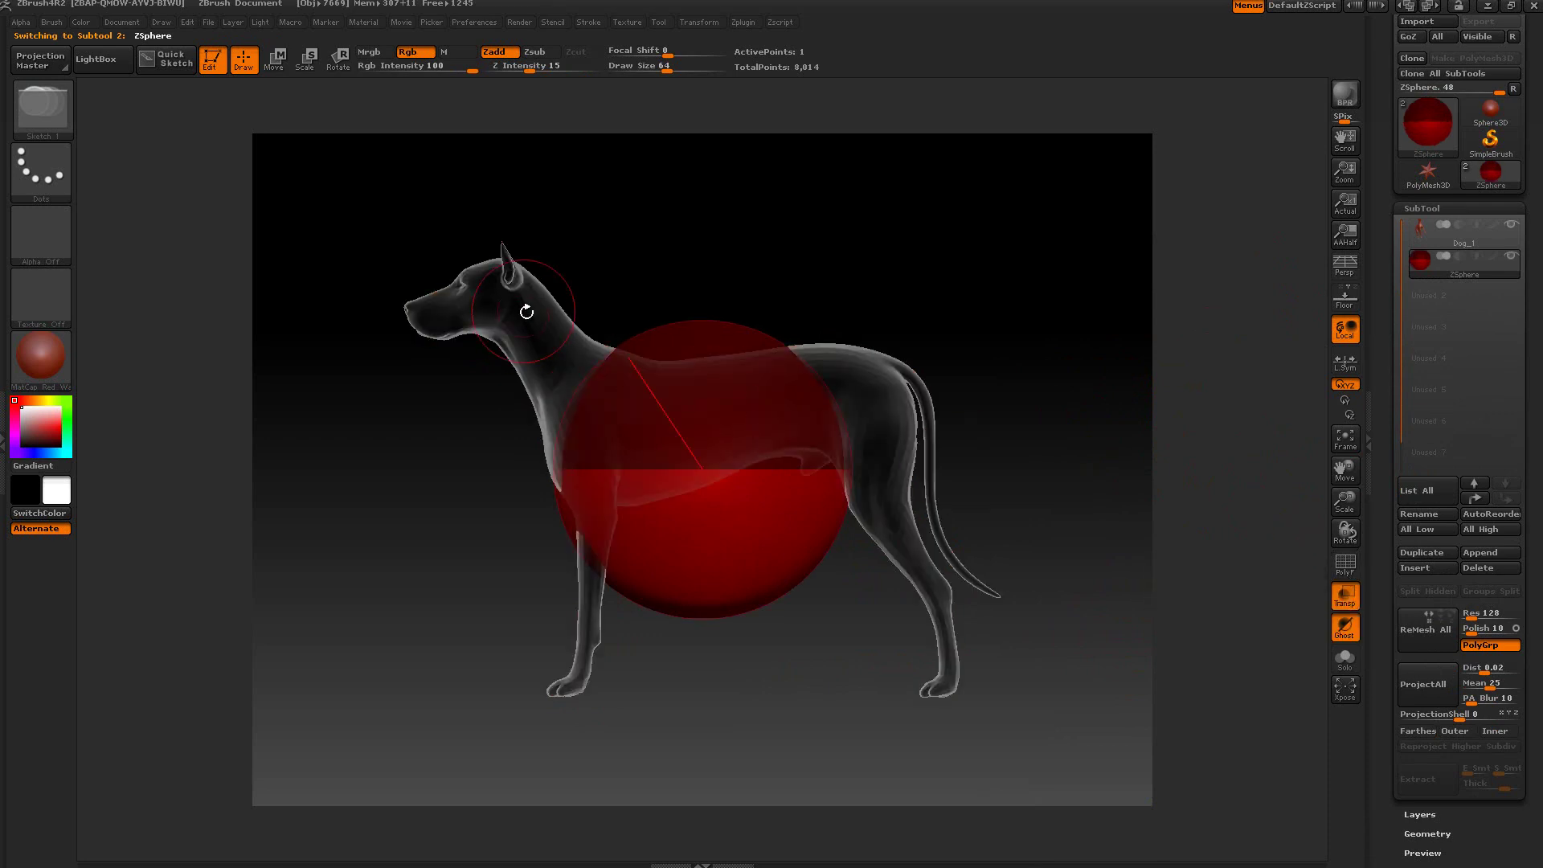
pyautogui.click(303, 60)
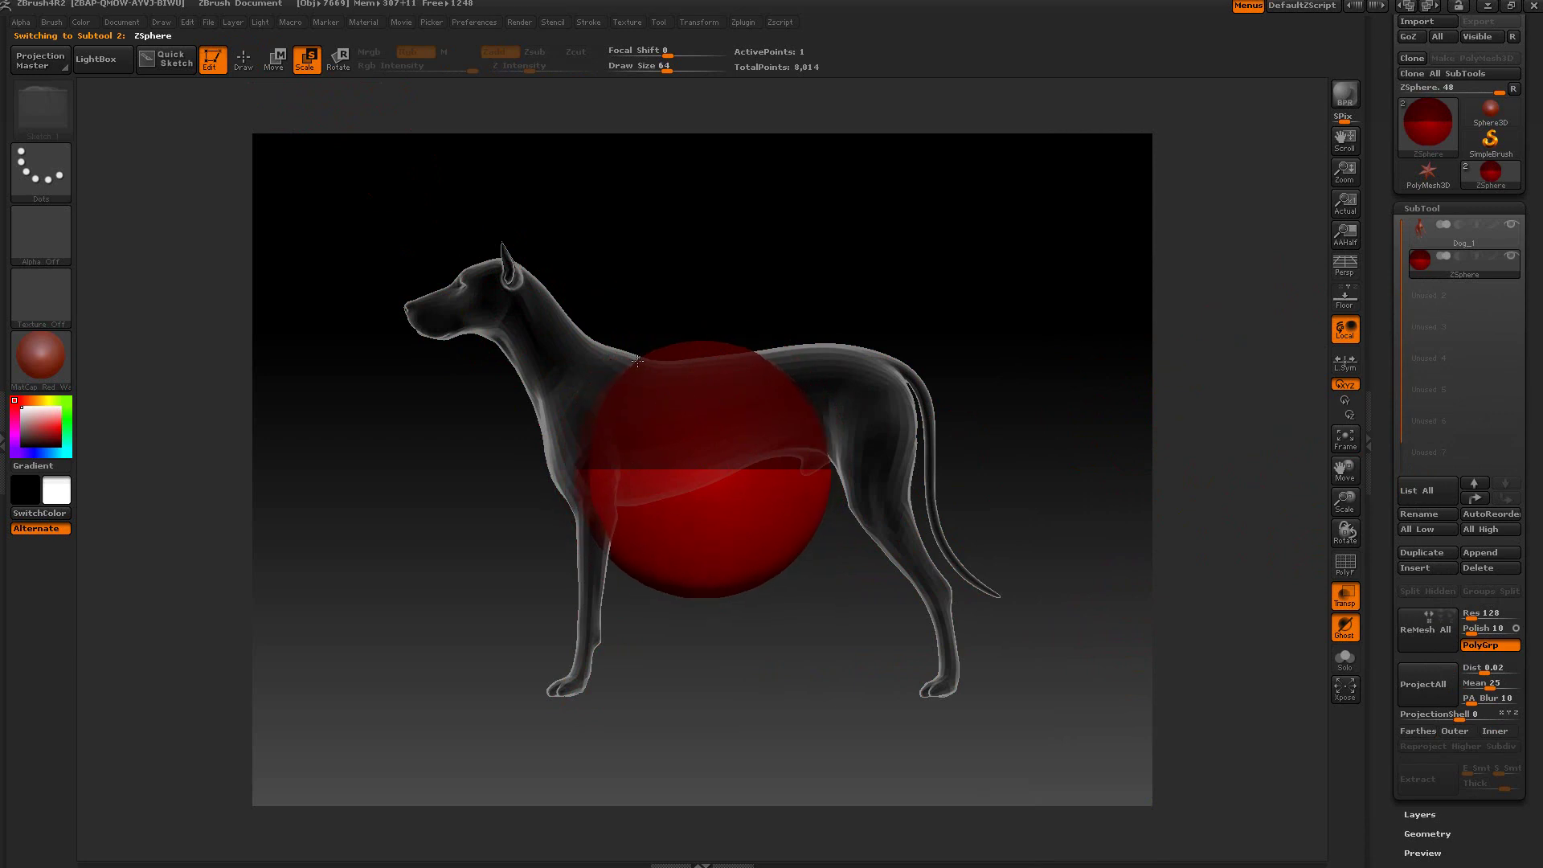
pyautogui.moveTo(662, 293); pyautogui.dragTo(658, 450)
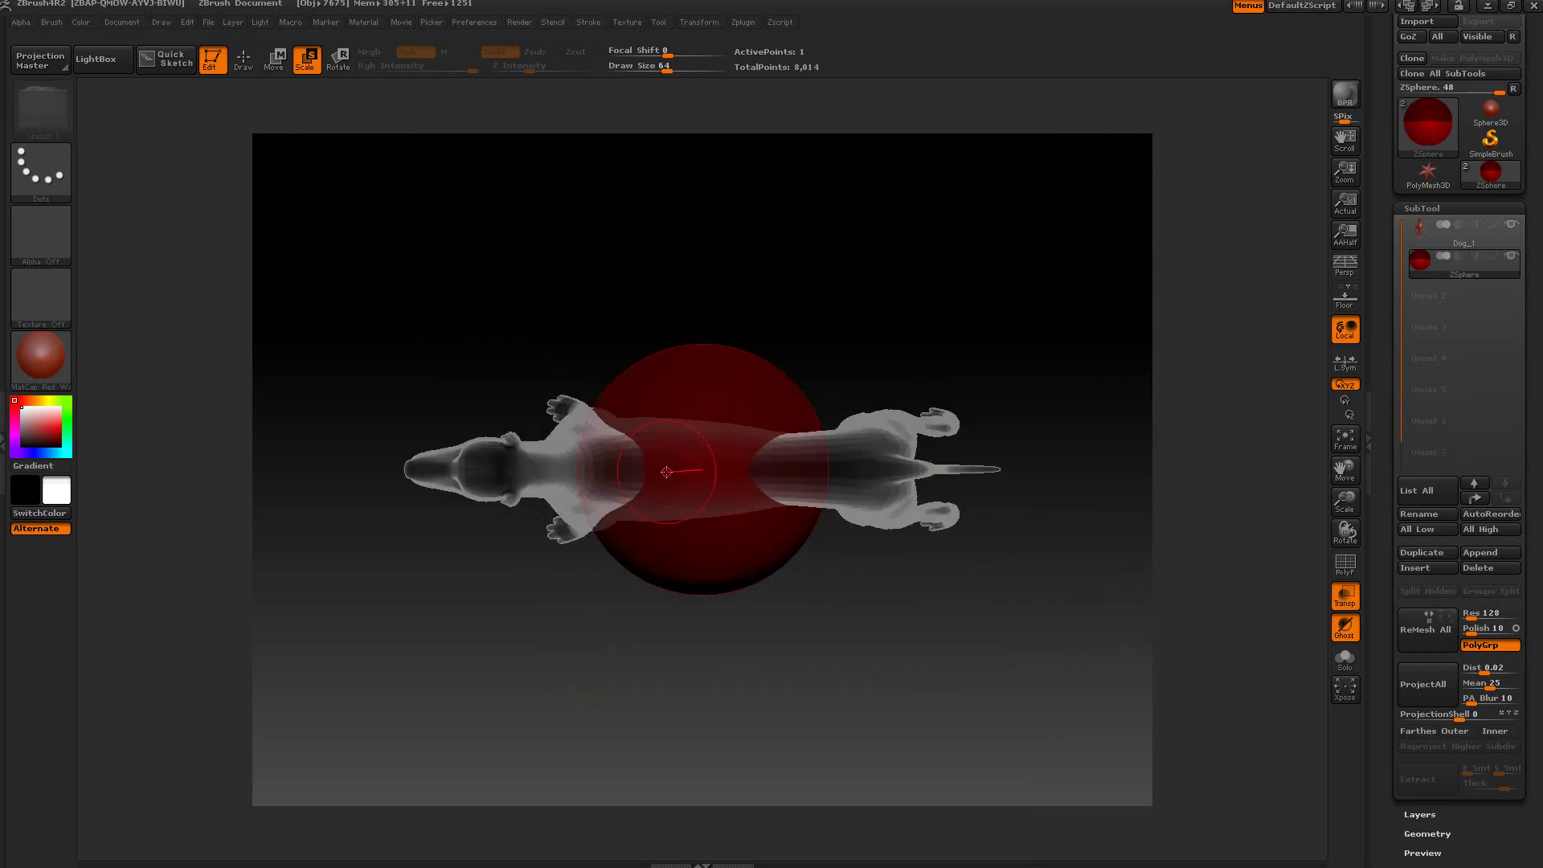
pyautogui.moveTo(803, 578); pyautogui.dragTo(631, 243)
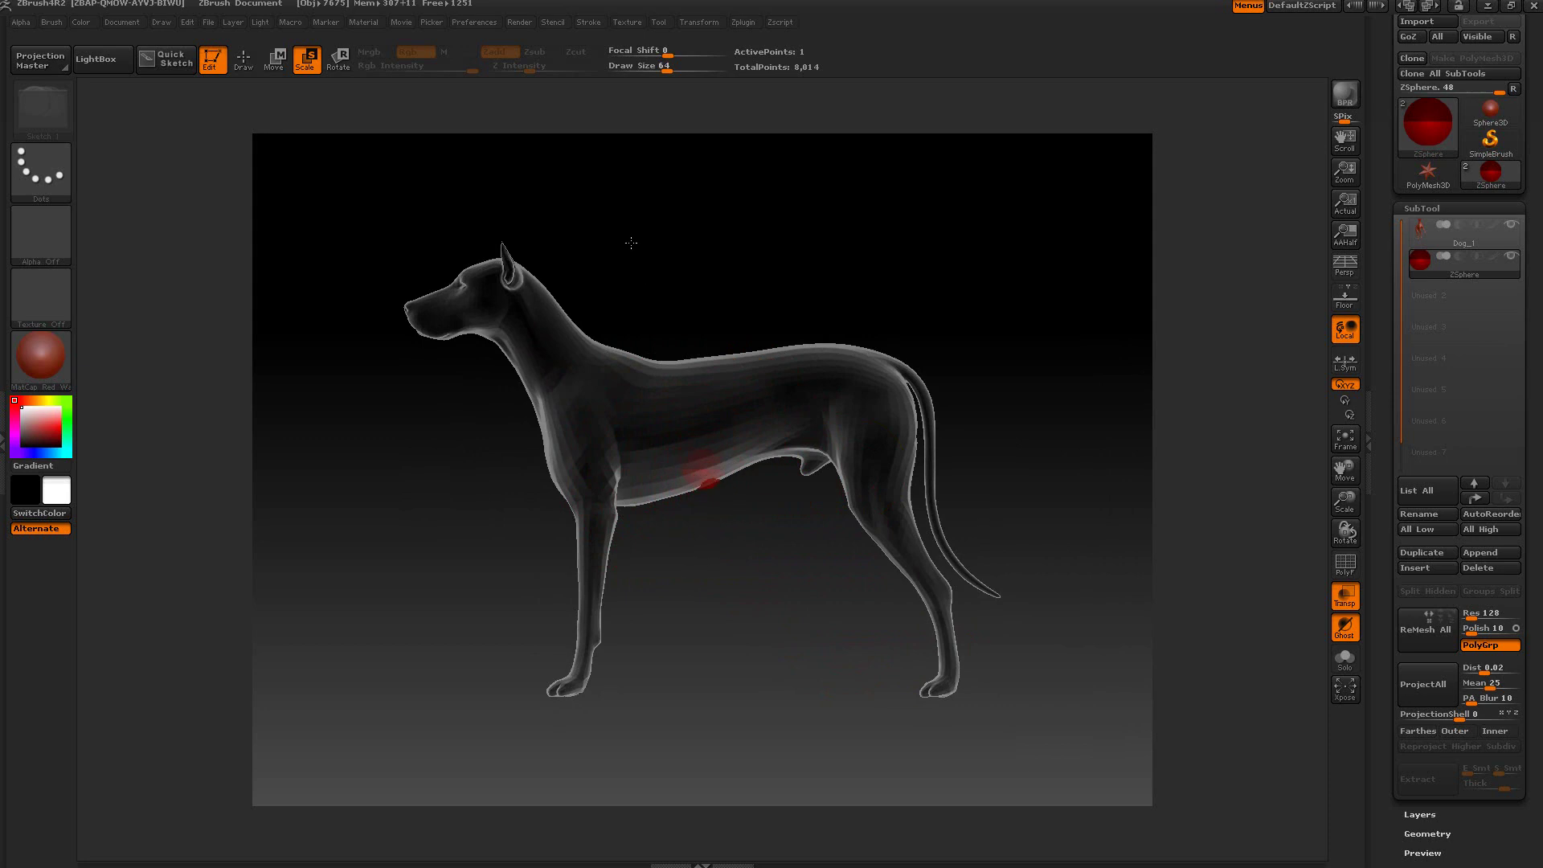
# Move the root ZSphere up into the middle of the dog's torso and fine-tune its scale.
pyautogui.click(274, 59)
pyautogui.moveTo(704, 473); pyautogui.dragTo(701, 444)
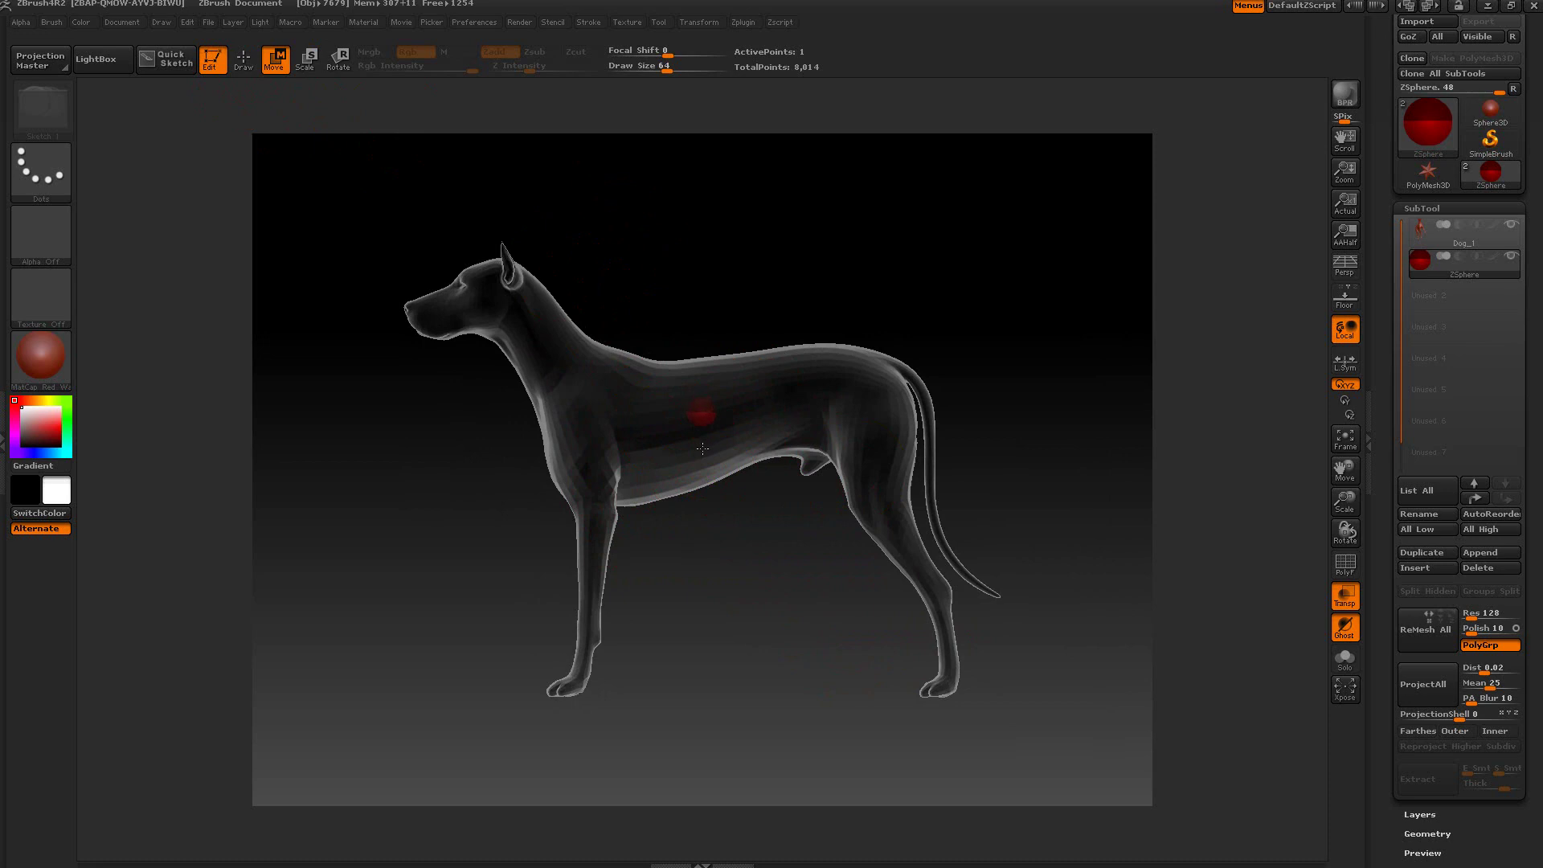
pyautogui.click(309, 65)
pyautogui.moveTo(704, 411); pyautogui.dragTo(704, 409)
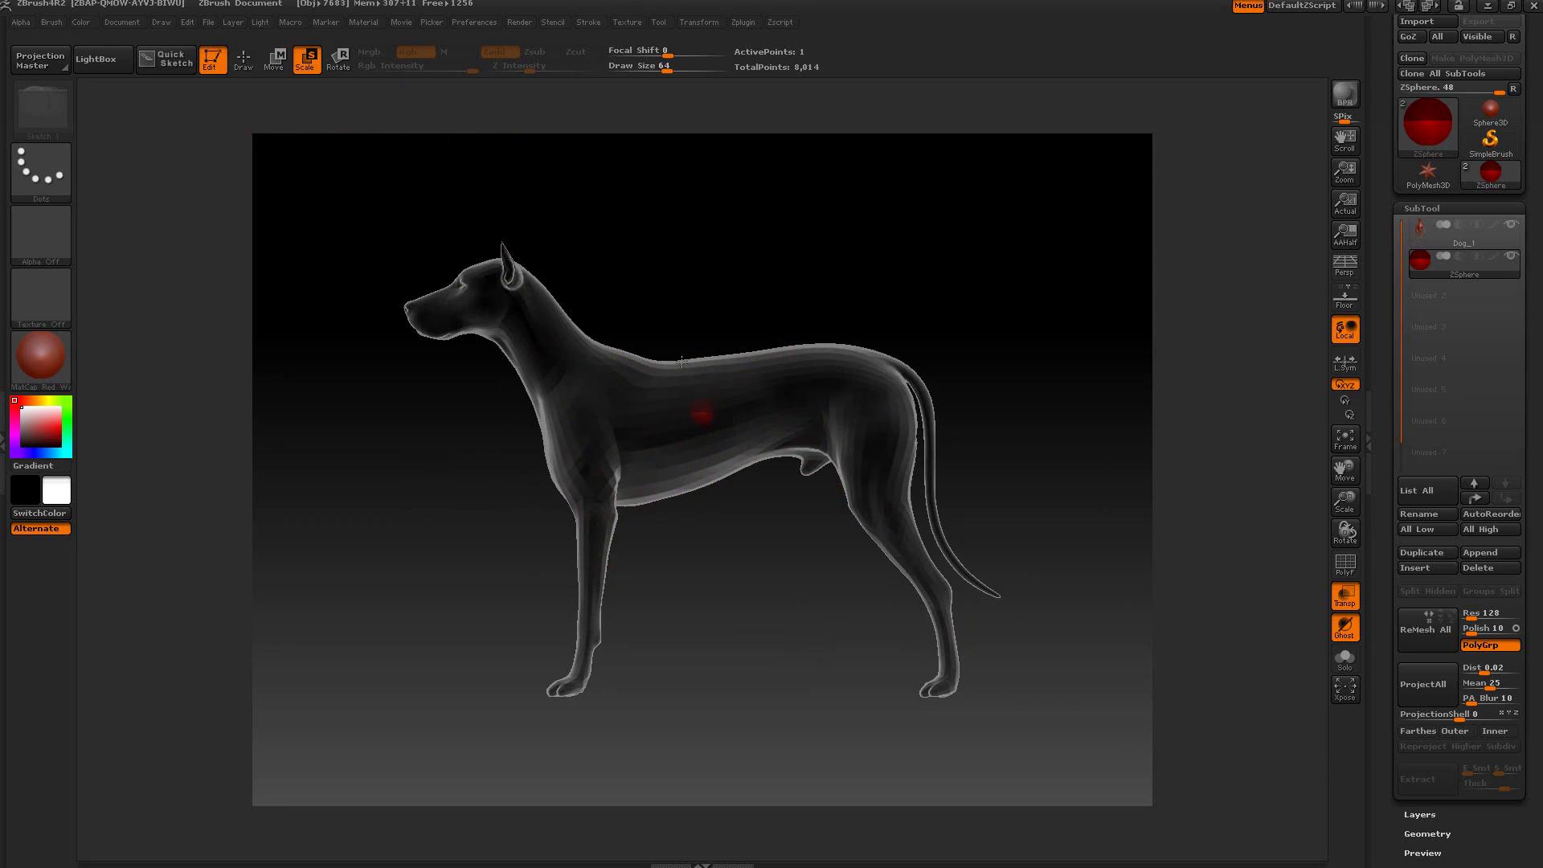
pyautogui.moveTo(706, 310)
pyautogui.mouseDown()
pyautogui.moveTo(686, 313)
pyautogui.moveTo(716, 351)
pyautogui.moveTo(616, 306)
pyautogui.moveTo(706, 312)
pyautogui.mouseUp()
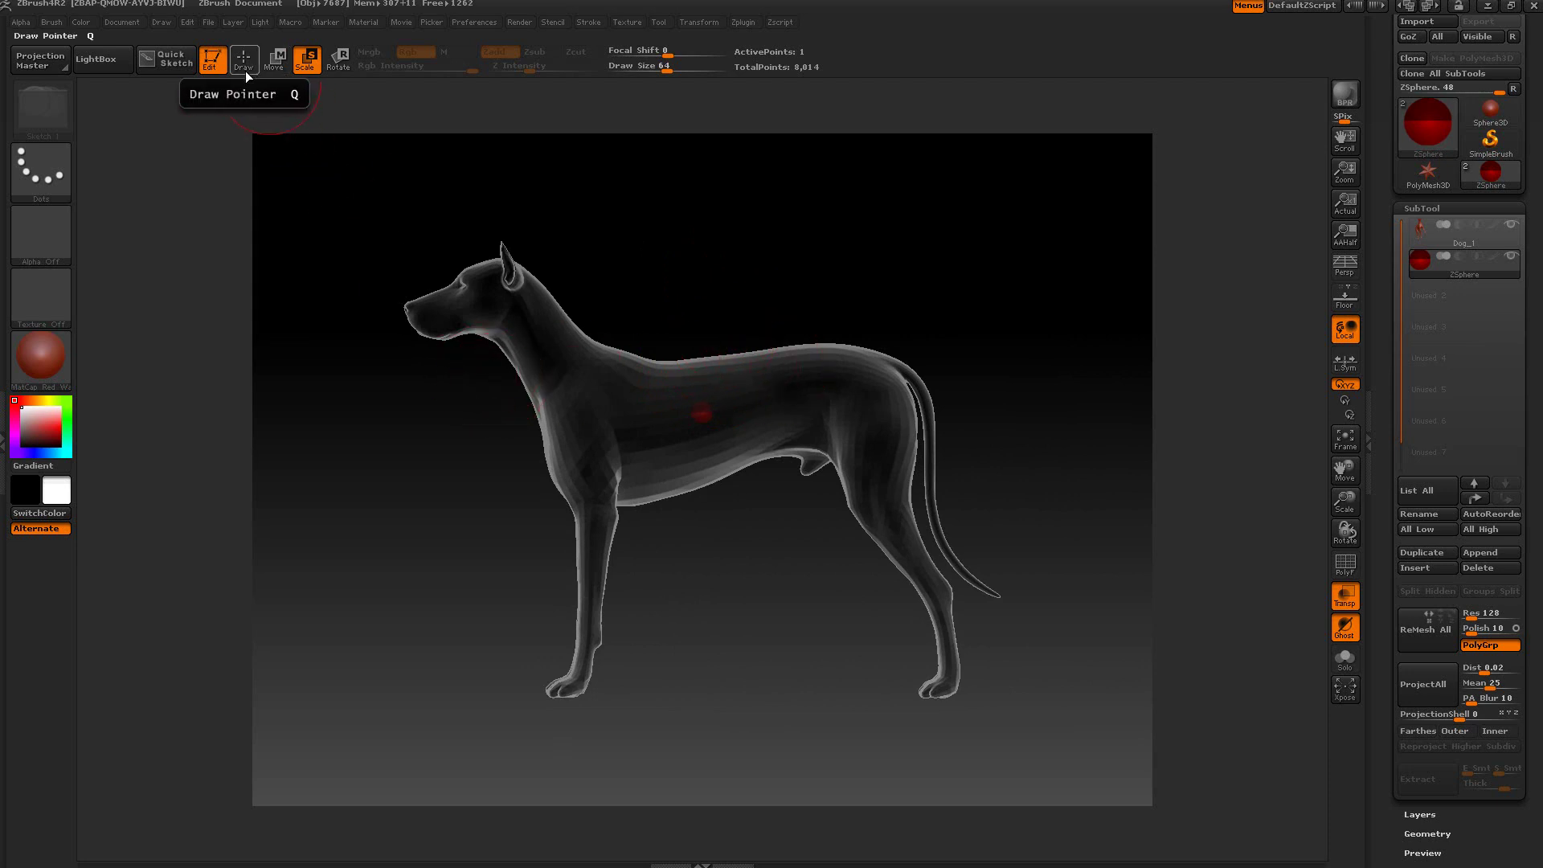
# Nudge the root ZSphere slightly toward the hips, then return to draw mode with Ghost transparency off.
pyautogui.click(277, 59)
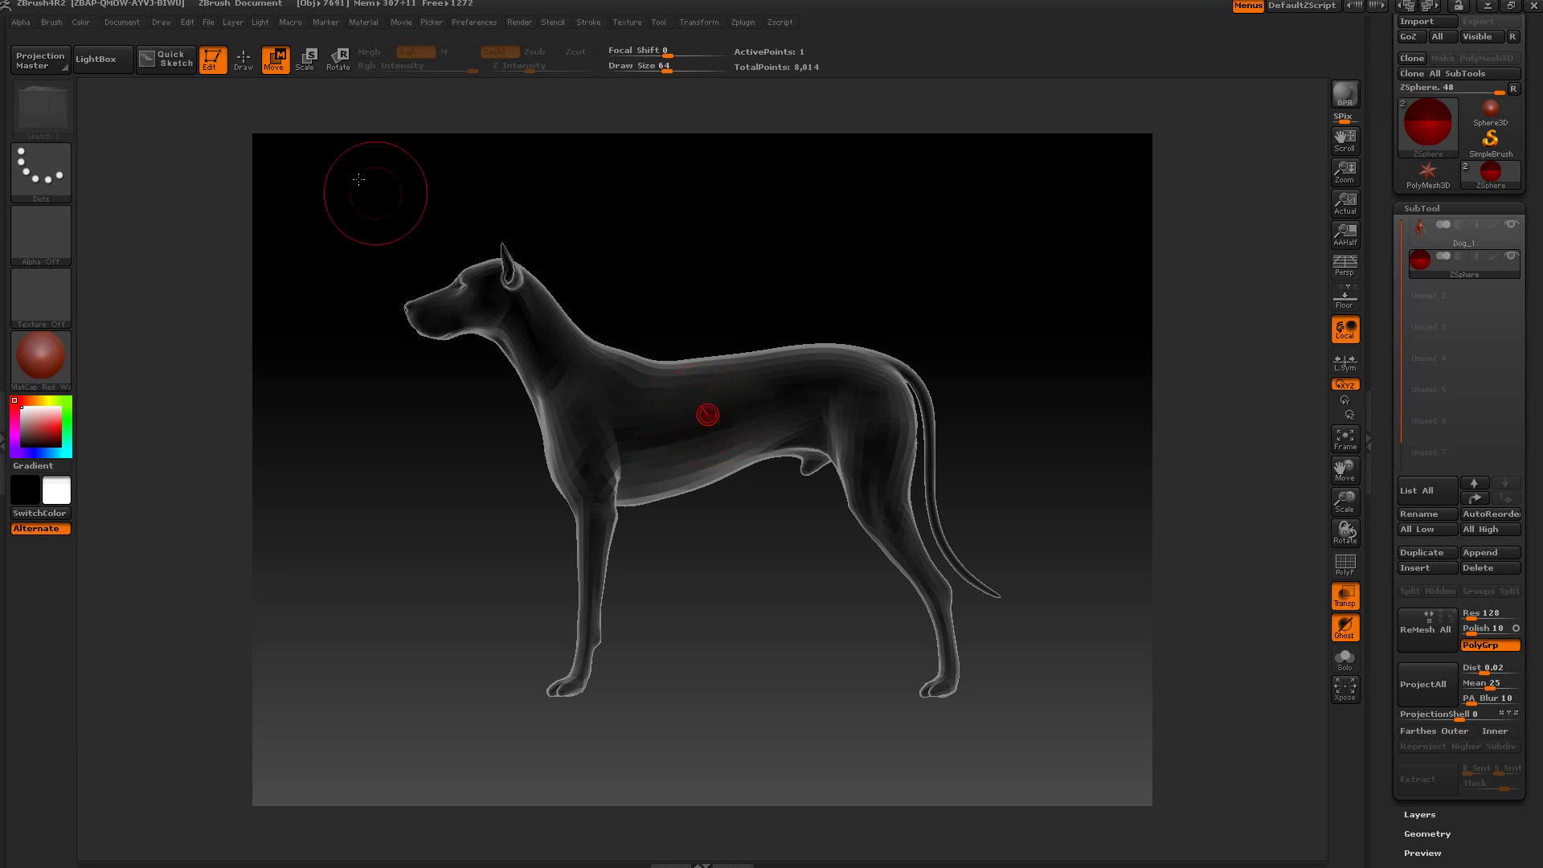
pyautogui.click(244, 62)
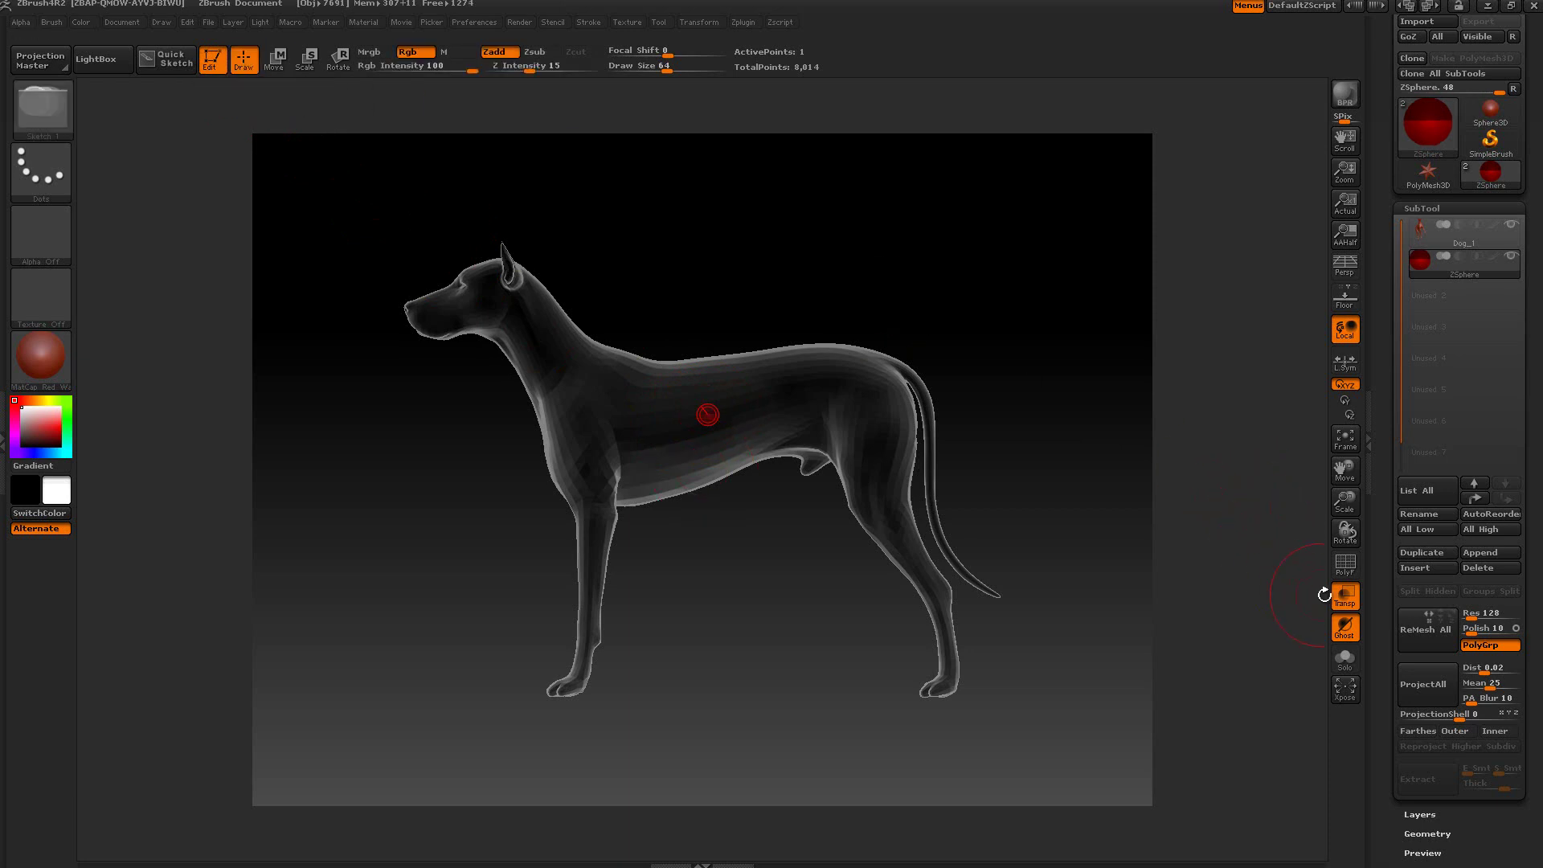
pyautogui.click(1347, 626)
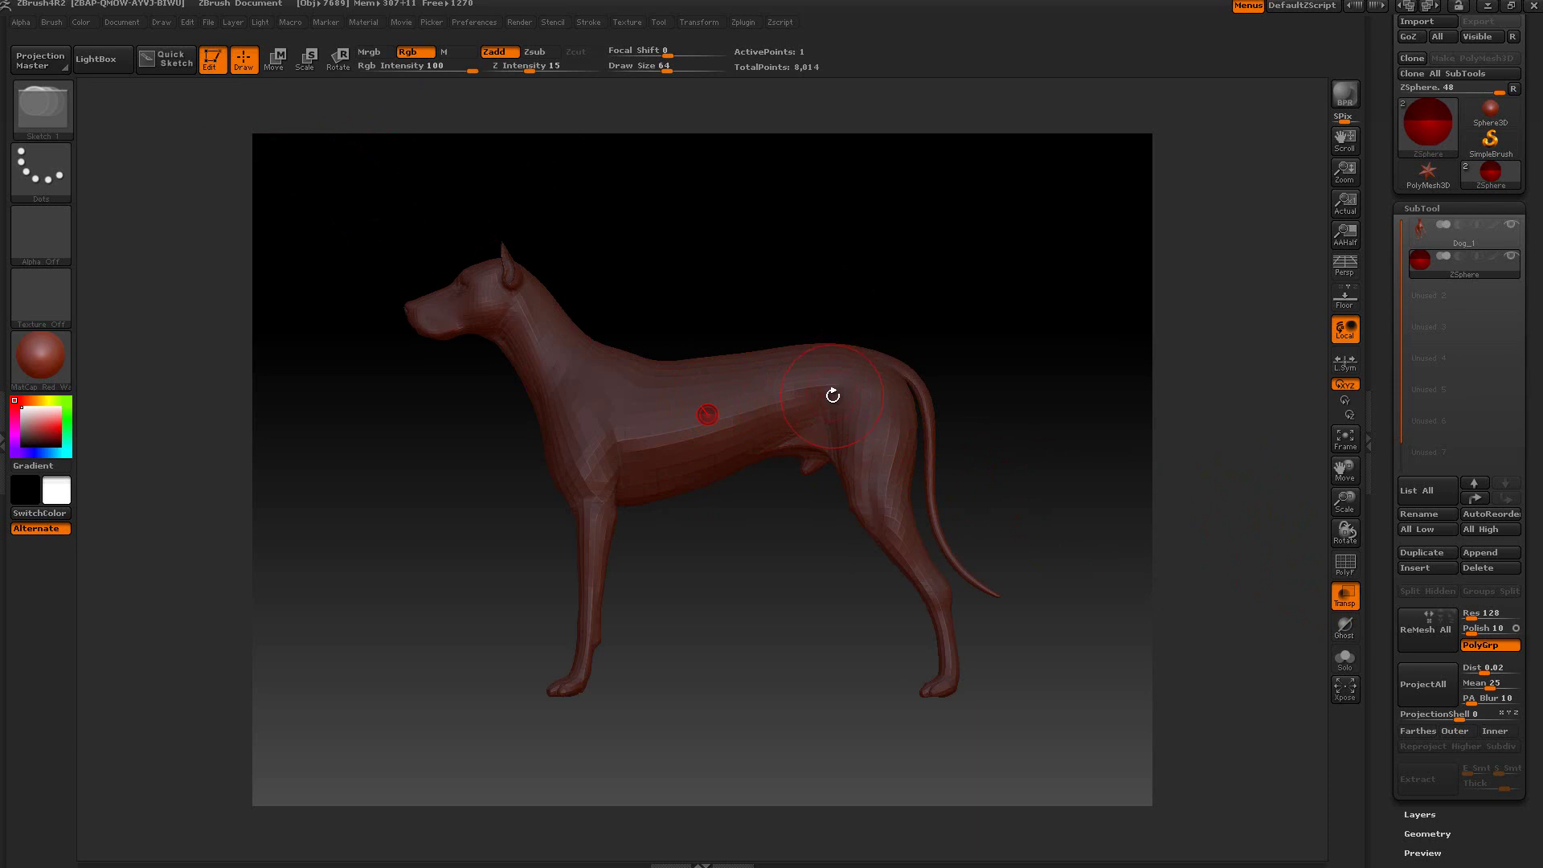
# Build the hind-leg ZSphere chain from the root sphere, placing joints at the hip, knee, hock and paw.
pyautogui.click(864, 407)
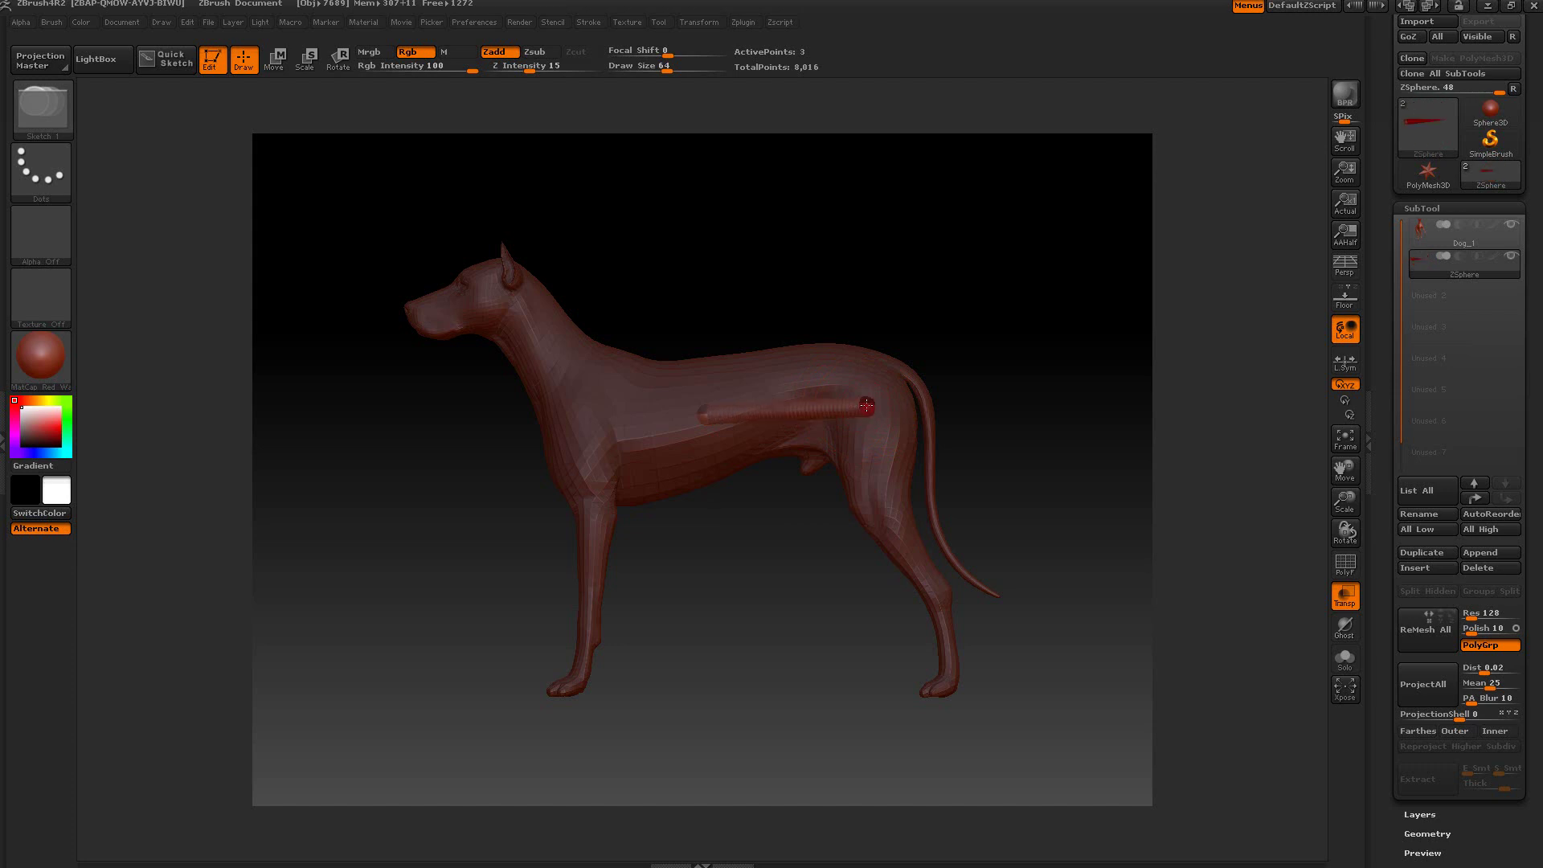
pyautogui.click(880, 496)
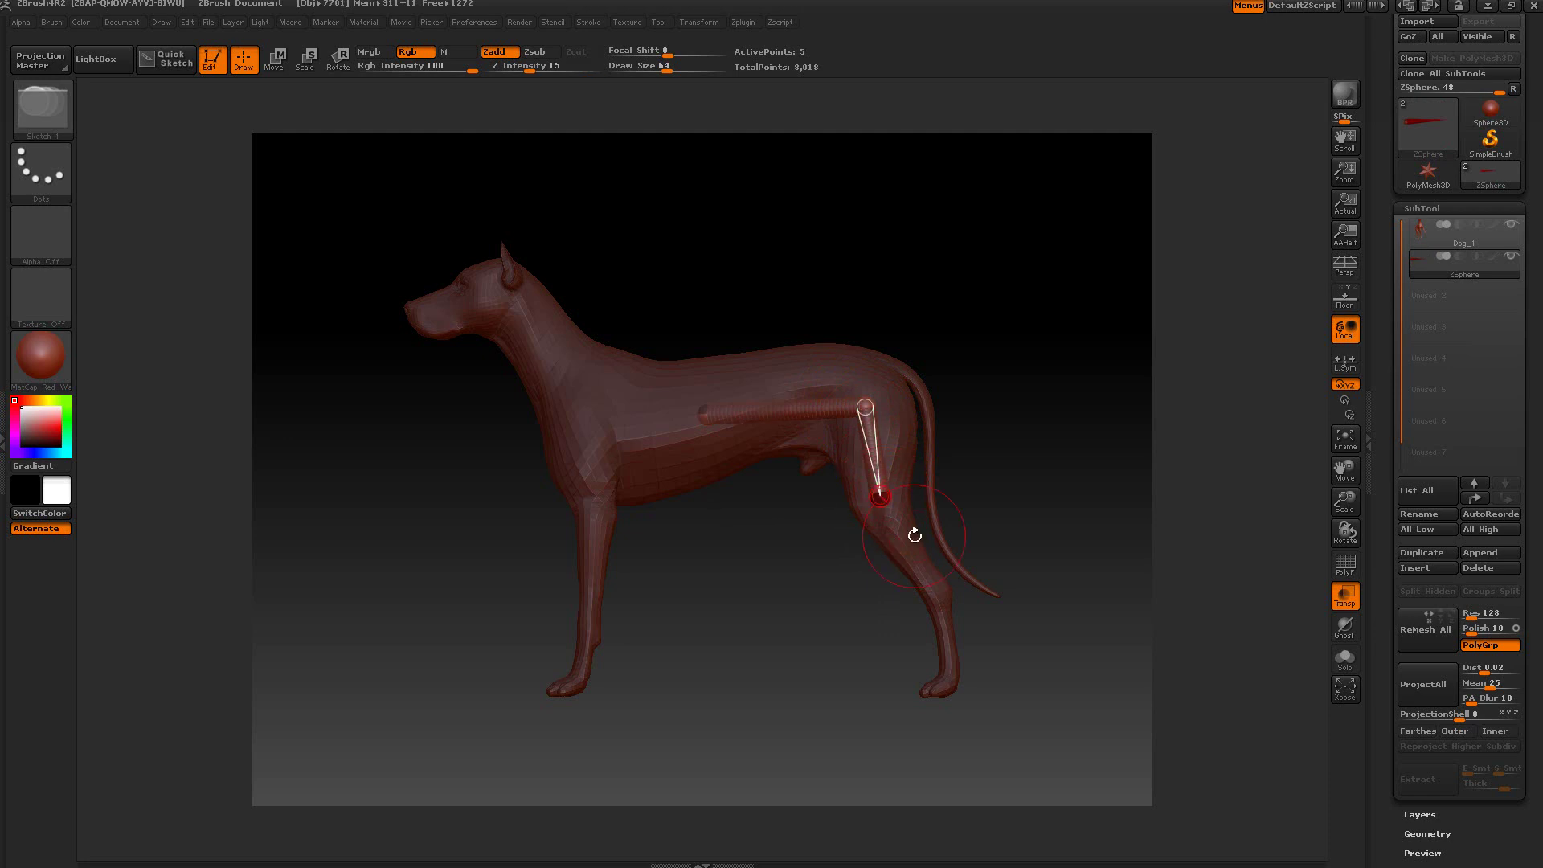
pyautogui.click(940, 597)
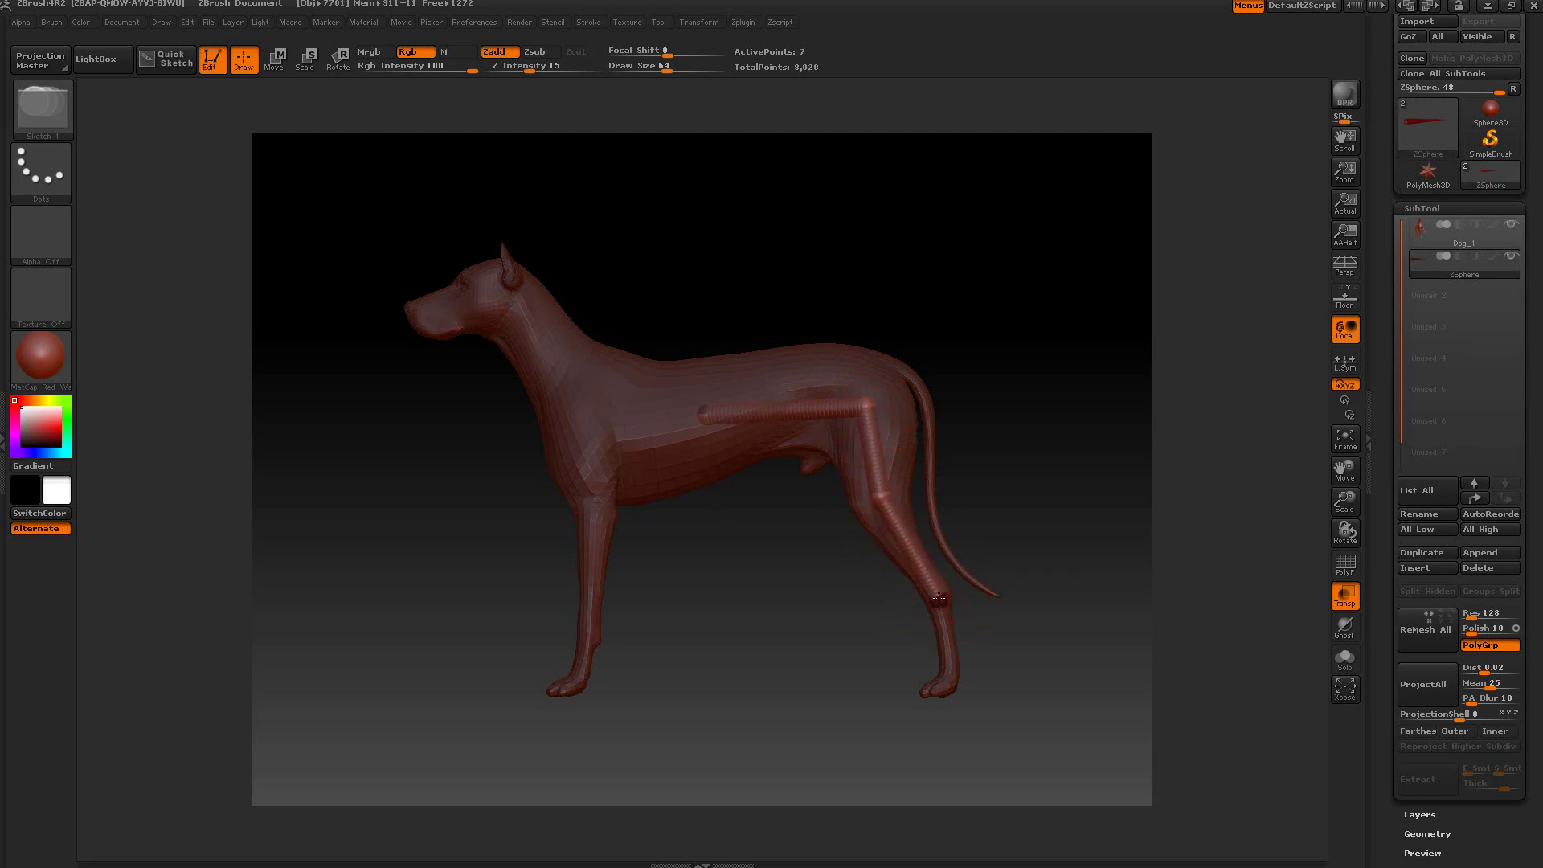
pyautogui.click(944, 681)
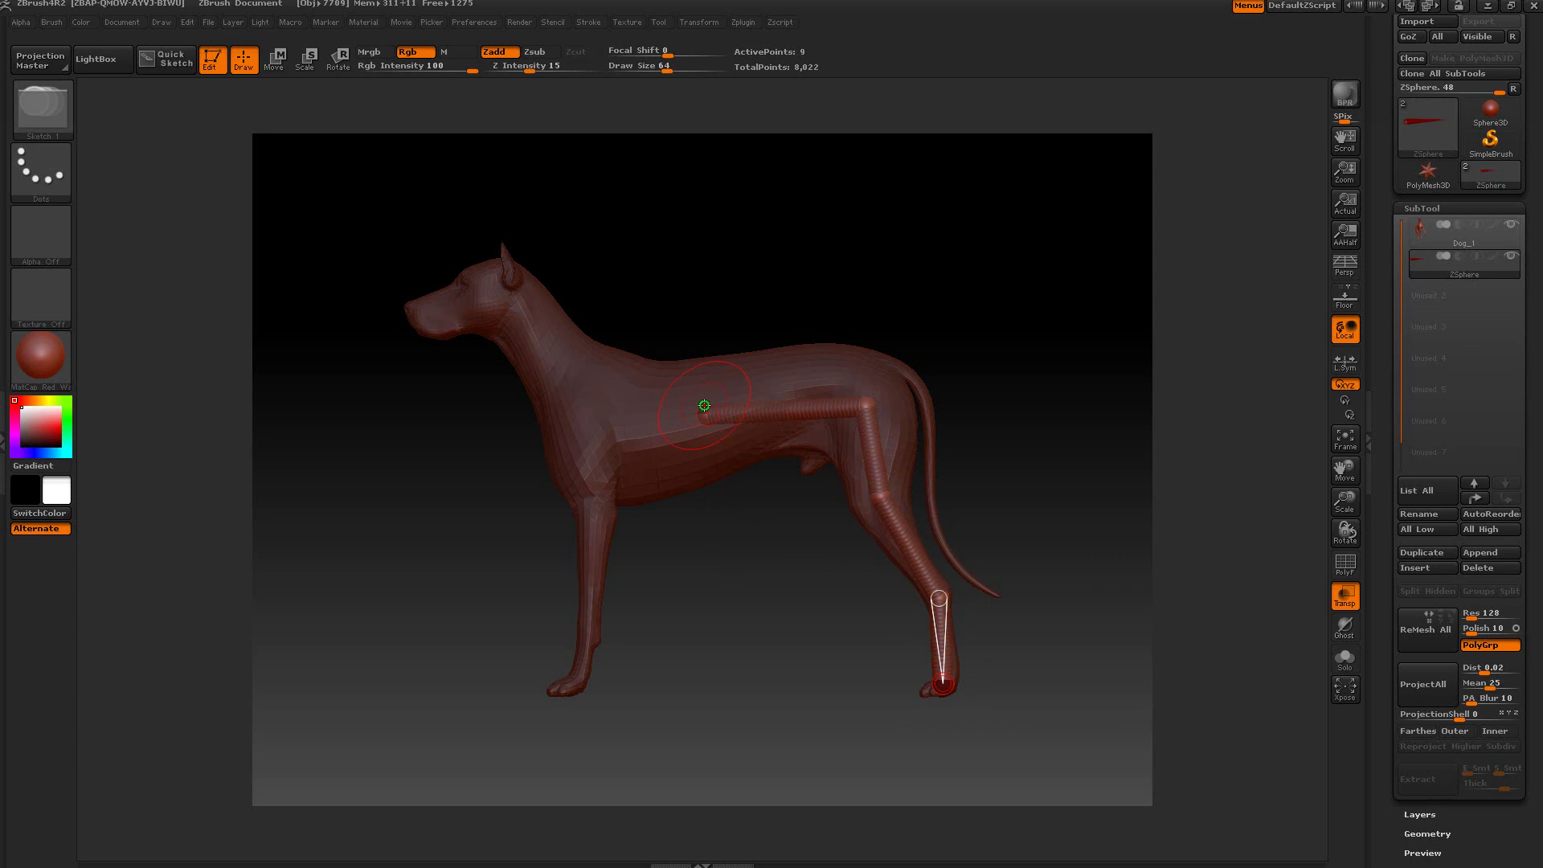
# Build the front-leg ZSphere chain from the root sphere, placing joints at the shoulder, elbow, wrist and paw.
pyautogui.press('ctrl')
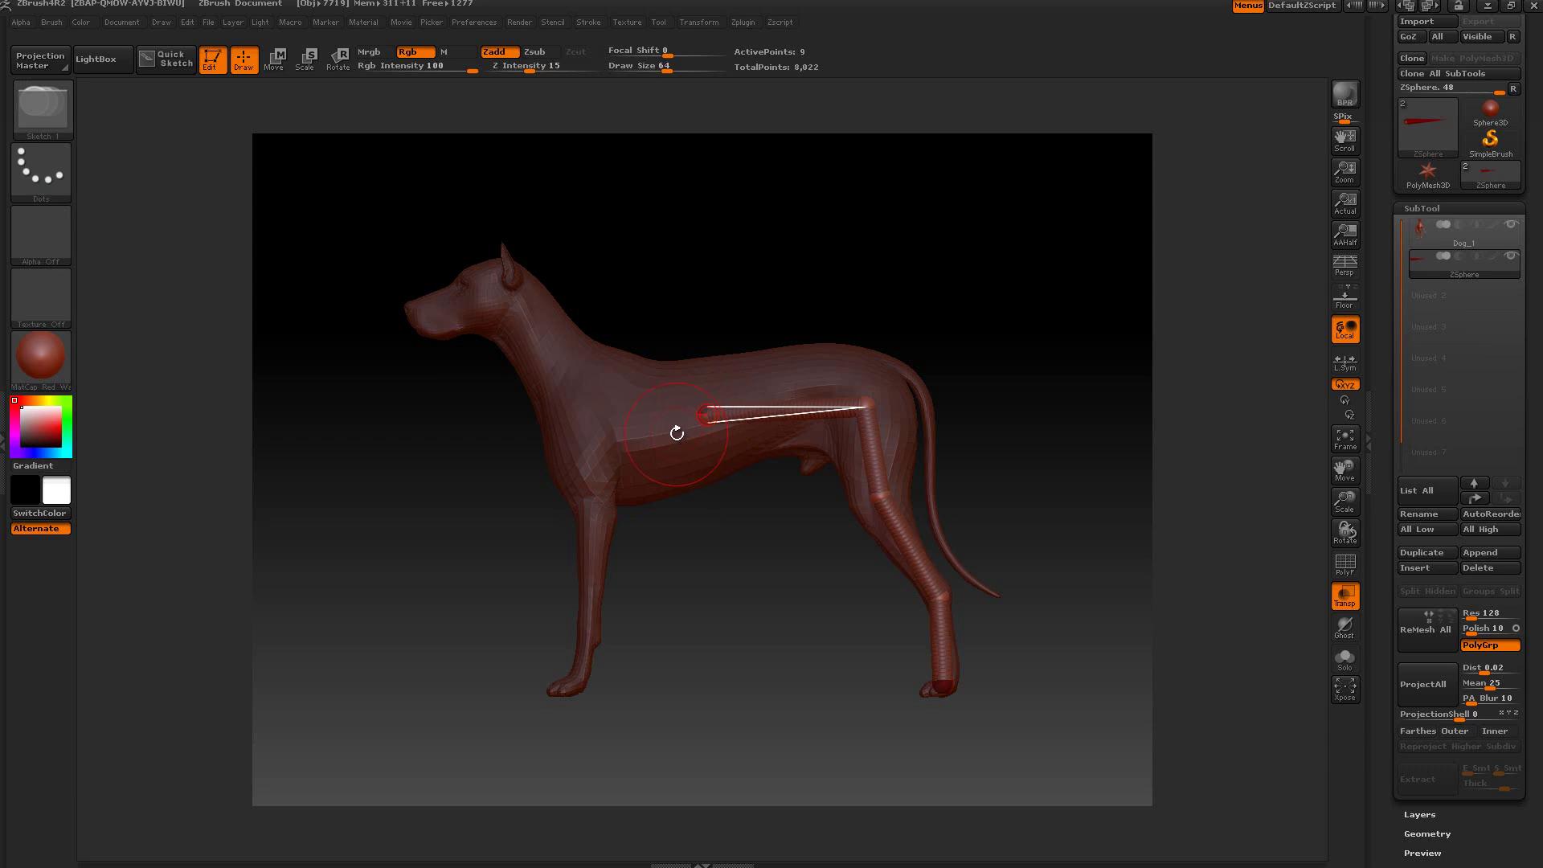
pyautogui.click(588, 447)
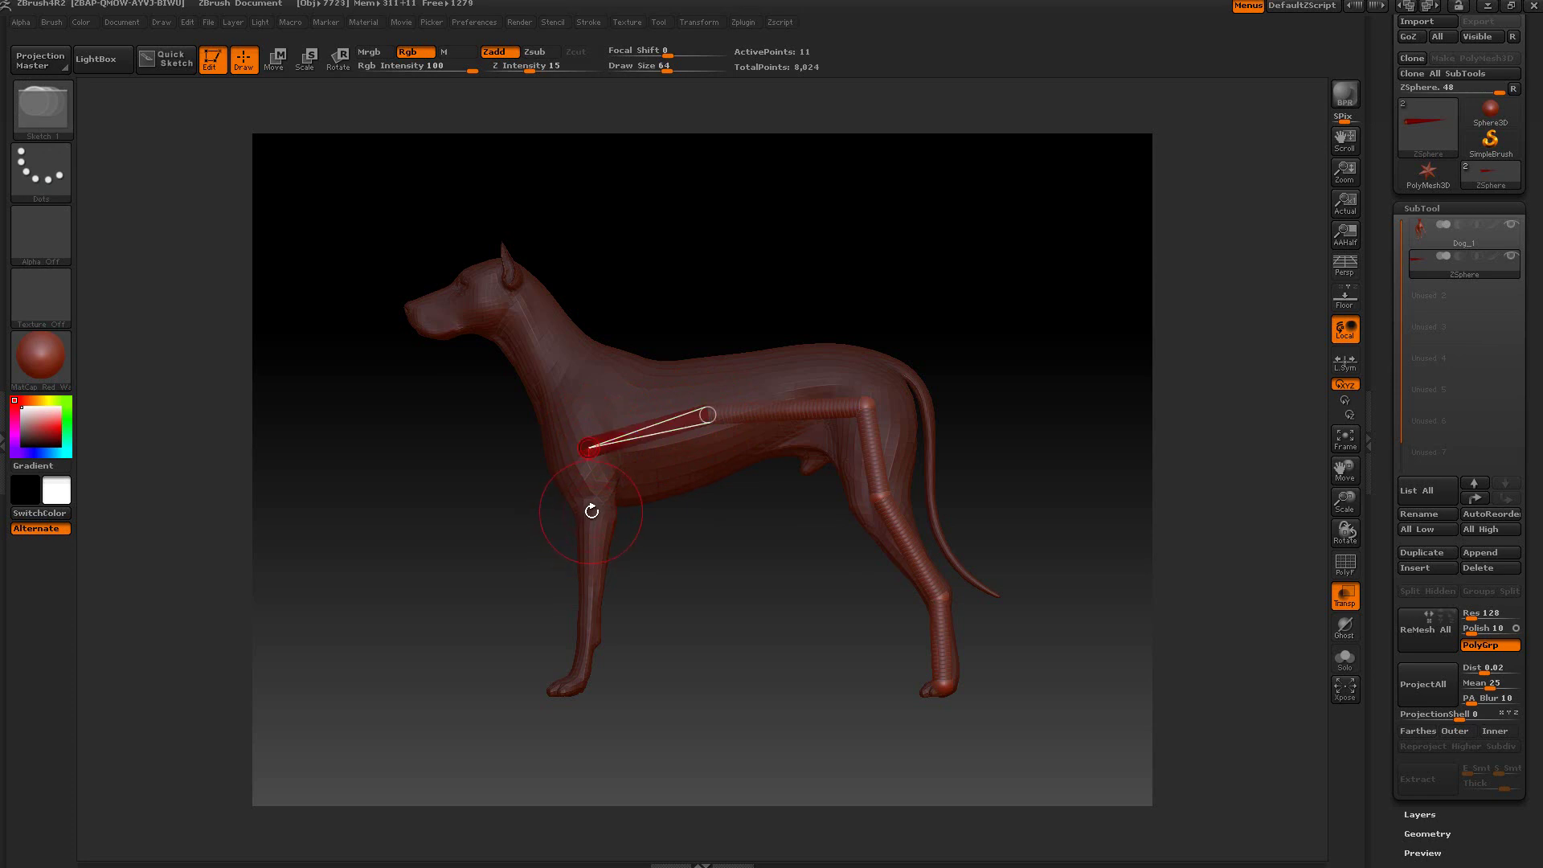
pyautogui.click(594, 508)
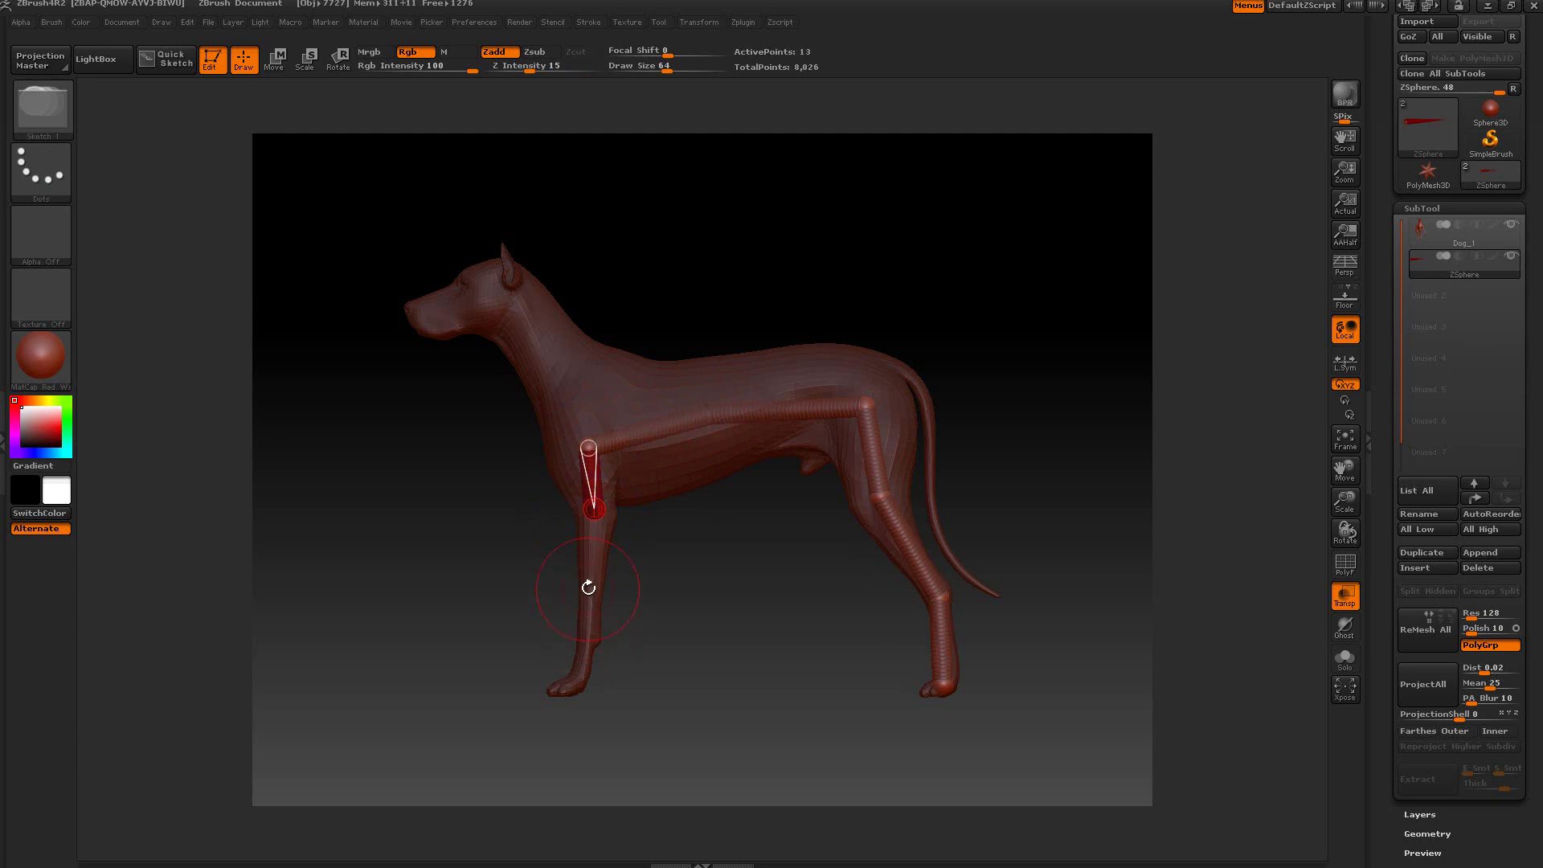
pyautogui.click(591, 584)
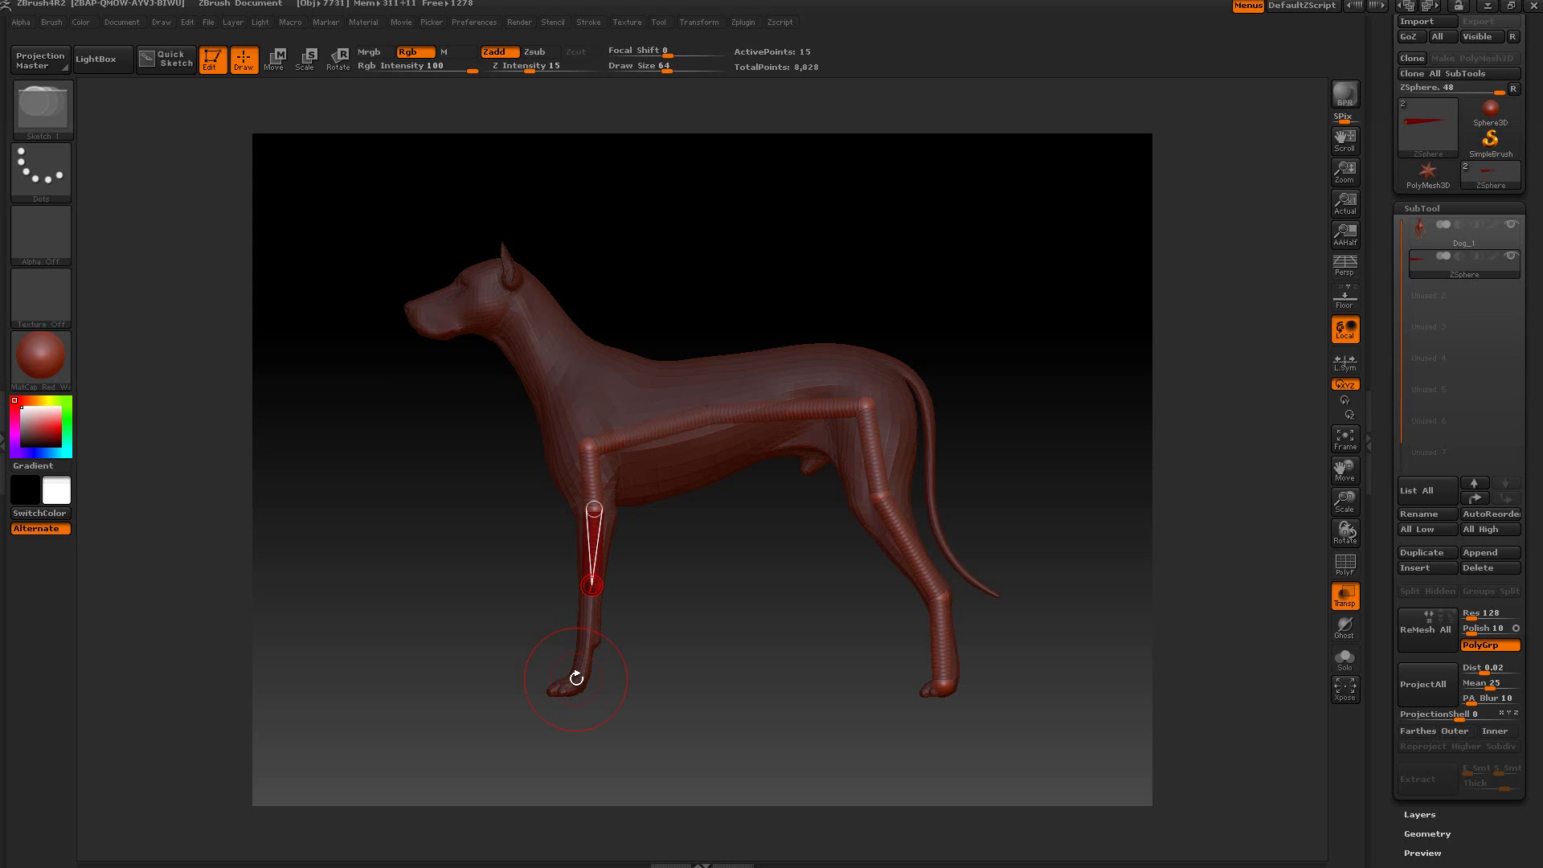
pyautogui.click(576, 679)
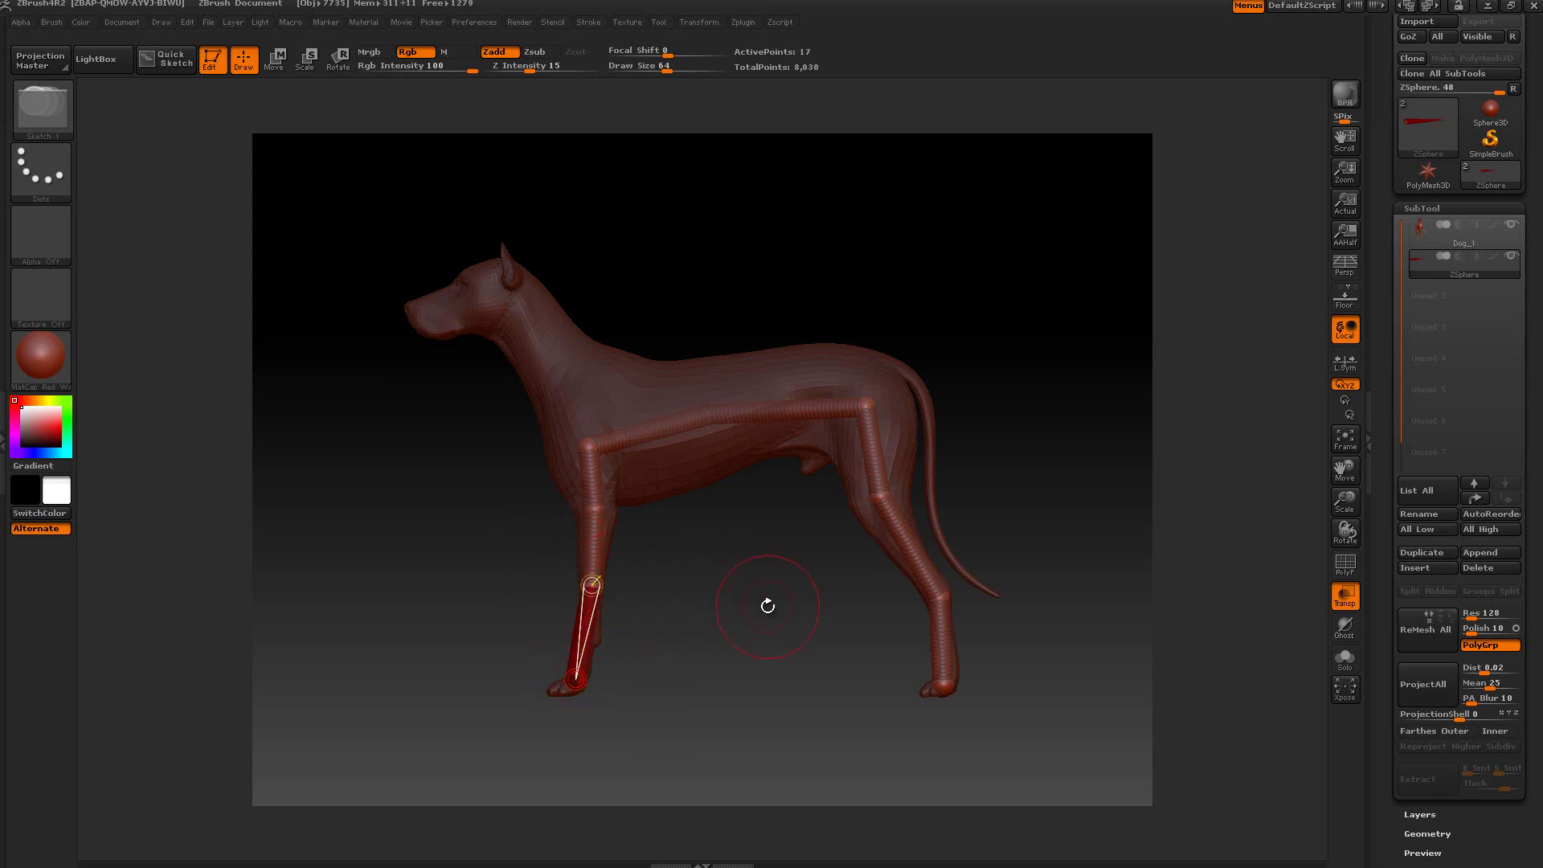
# Add a centered ZSphere above the root sphere, connecting it vertically up to the dog's back.
pyautogui.moveTo(768, 606); pyautogui.dragTo(720, 558)
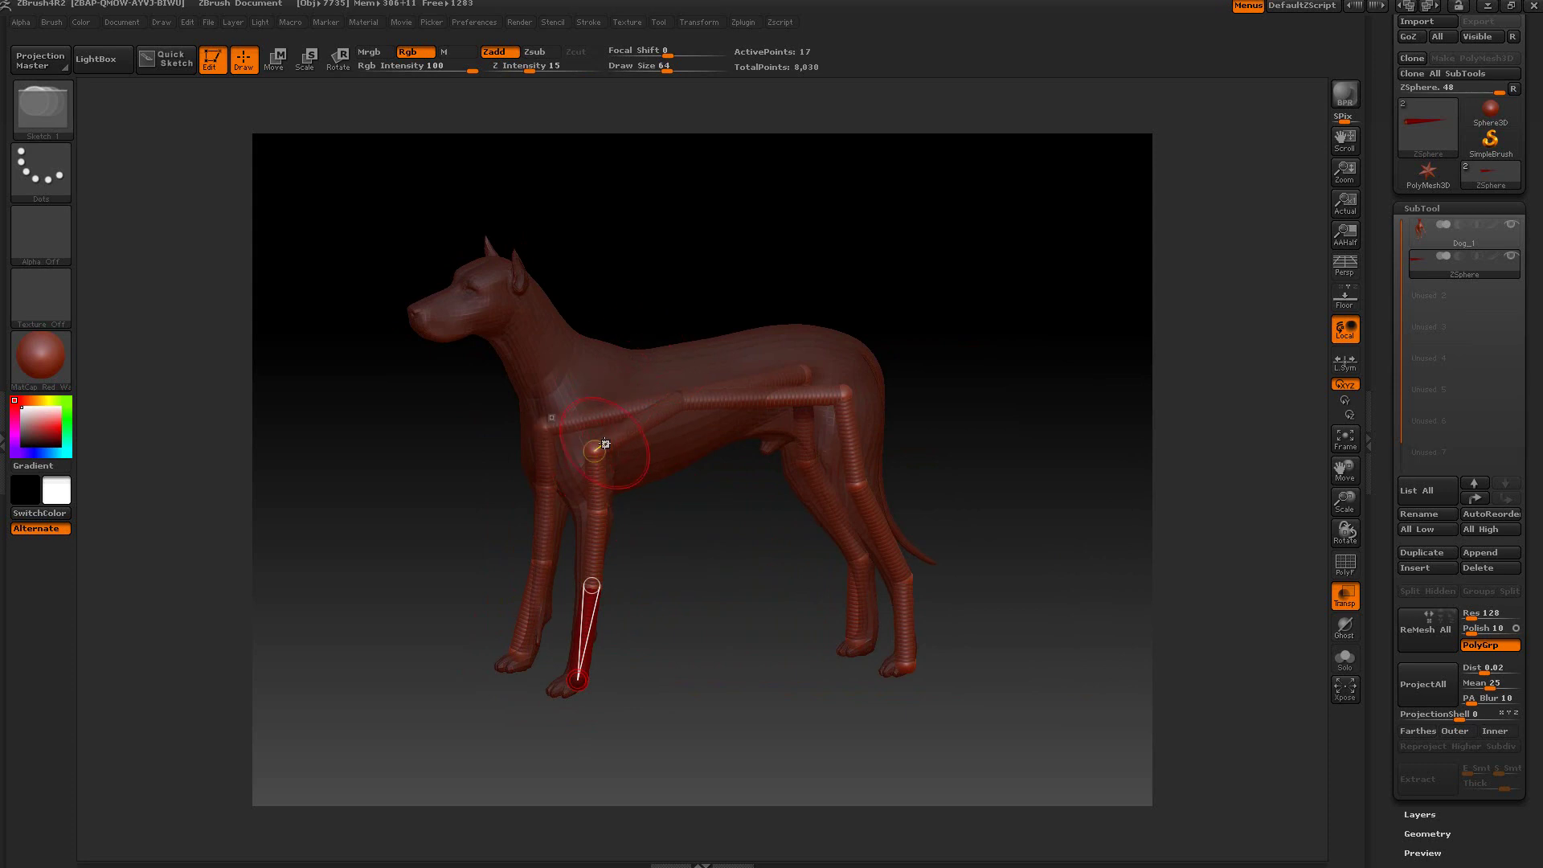
pyautogui.moveTo(727, 265); pyautogui.dragTo(728, 364)
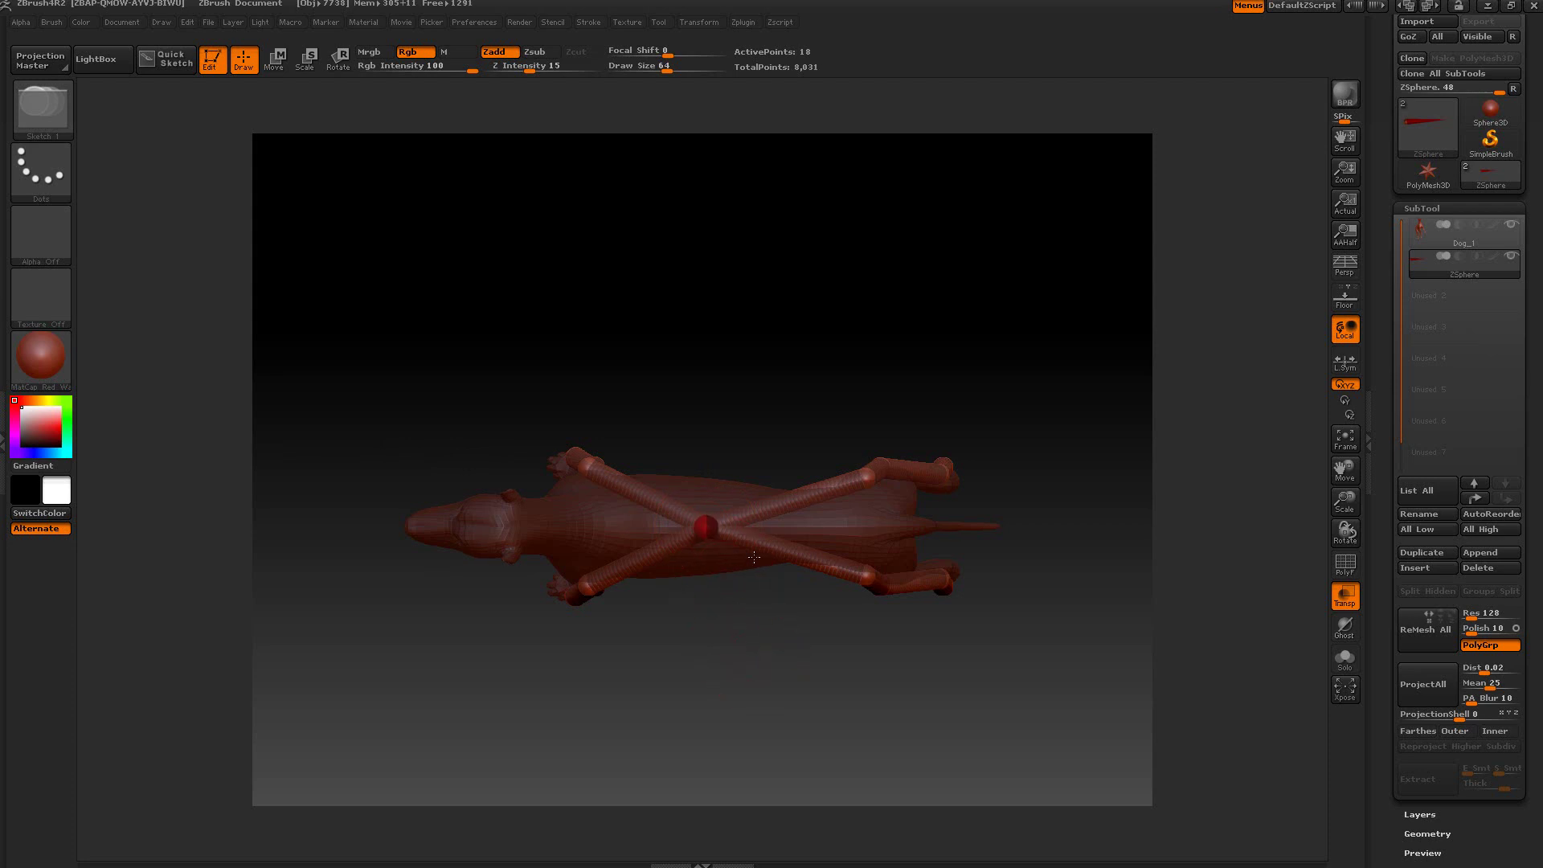
pyautogui.keyDown('shift'); pyautogui.moveTo(787, 654); pyautogui.dragTo(772, 361); pyautogui.keyUp('shift')
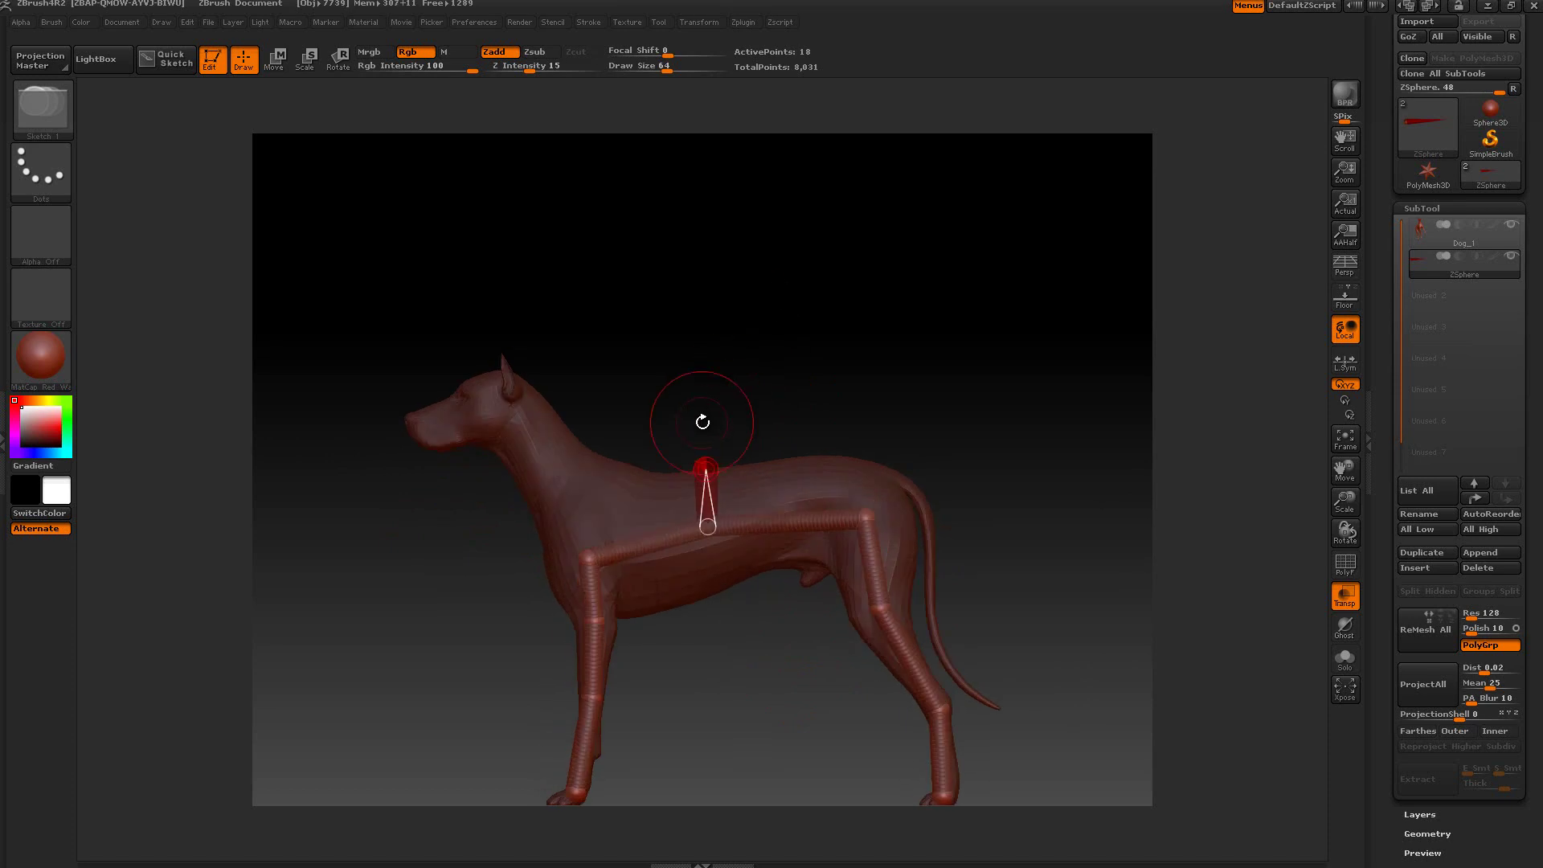
# Extend a centered chain of five ZSpheres forward from the back sphere, through the neck and head to the nose.
pyautogui.keyDown('shift'); pyautogui.moveTo(748, 369); pyautogui.dragTo(748, 511); pyautogui.keyUp('shift')
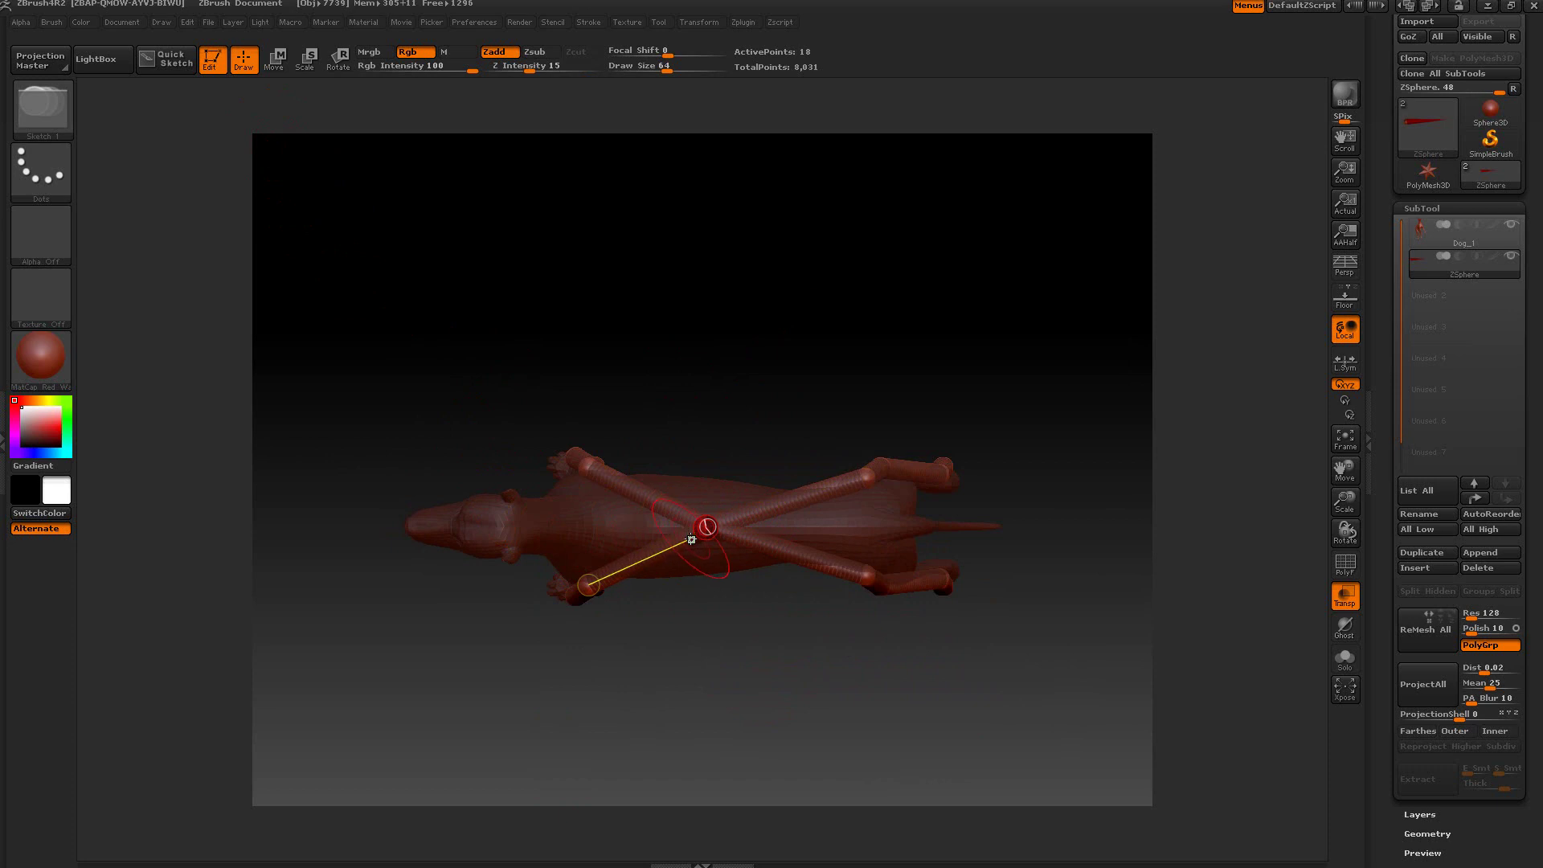
pyautogui.press('ctrl')
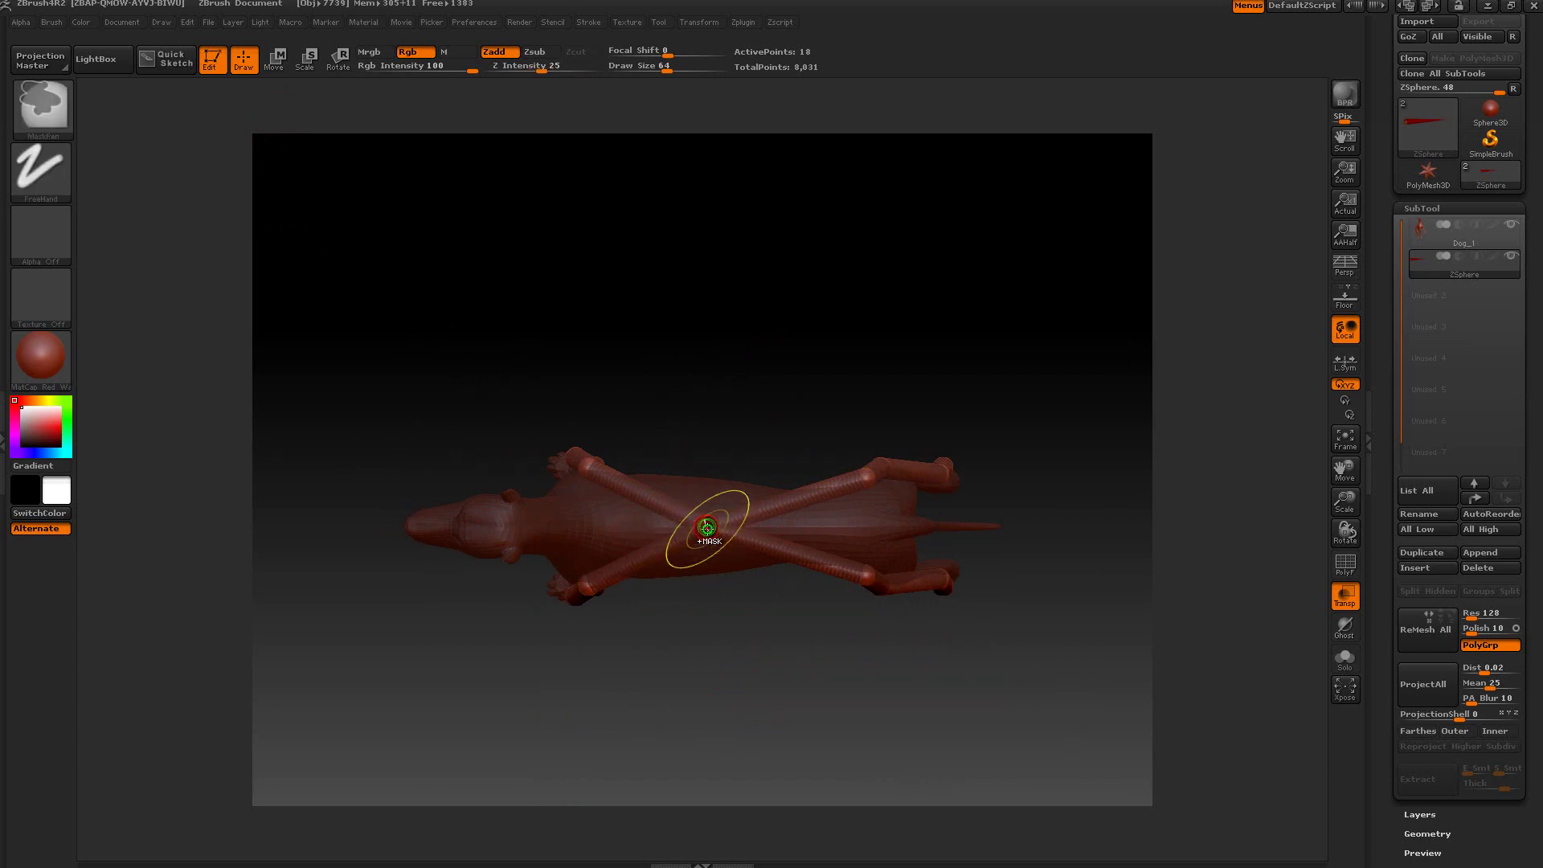
pyautogui.click(616, 527)
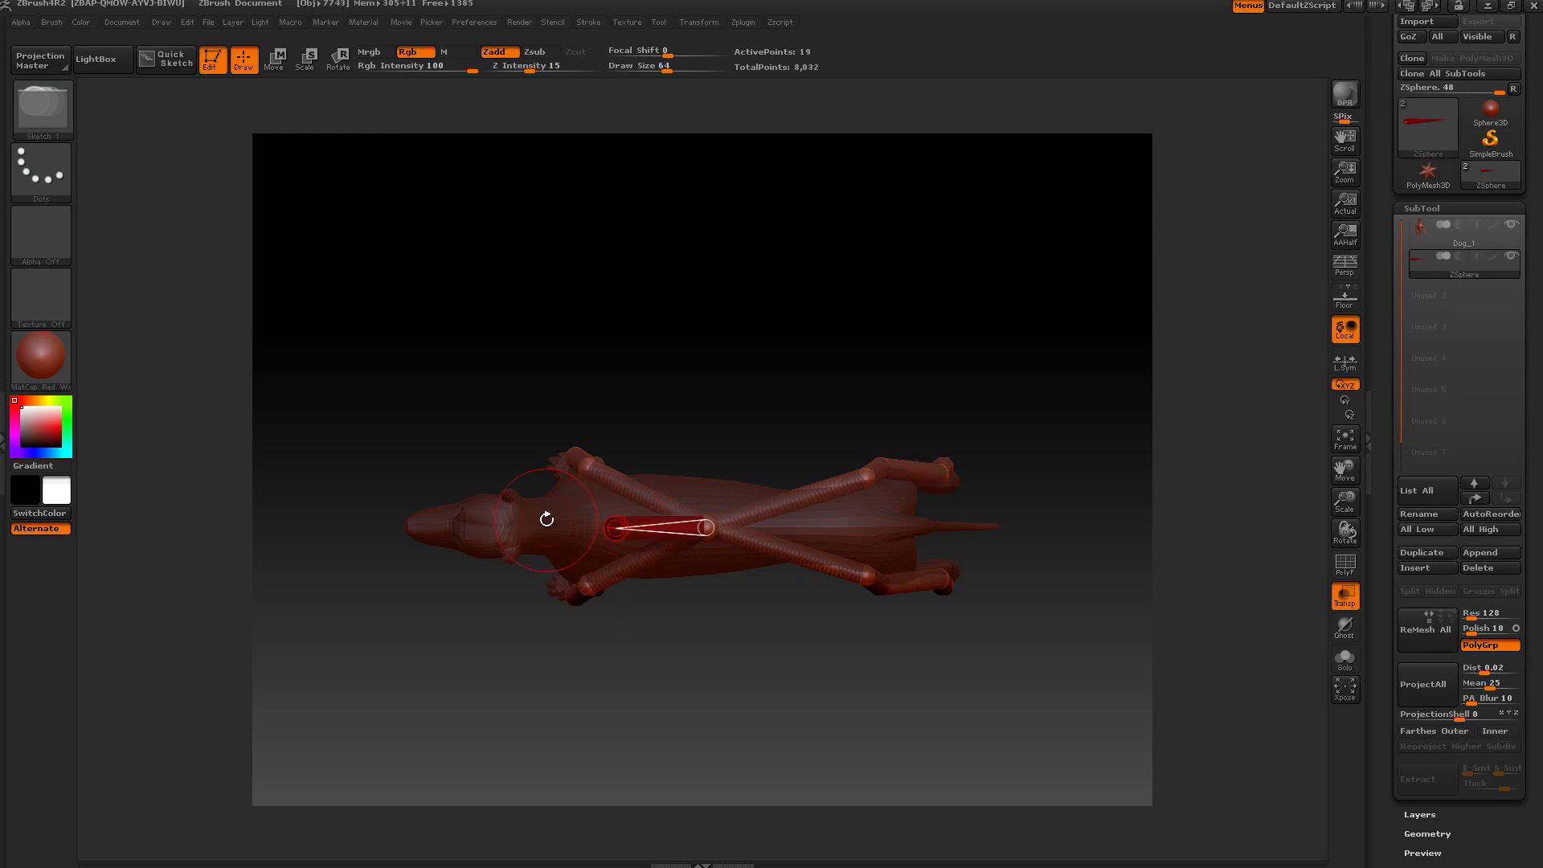
pyautogui.click(580, 524)
pyautogui.click(507, 522)
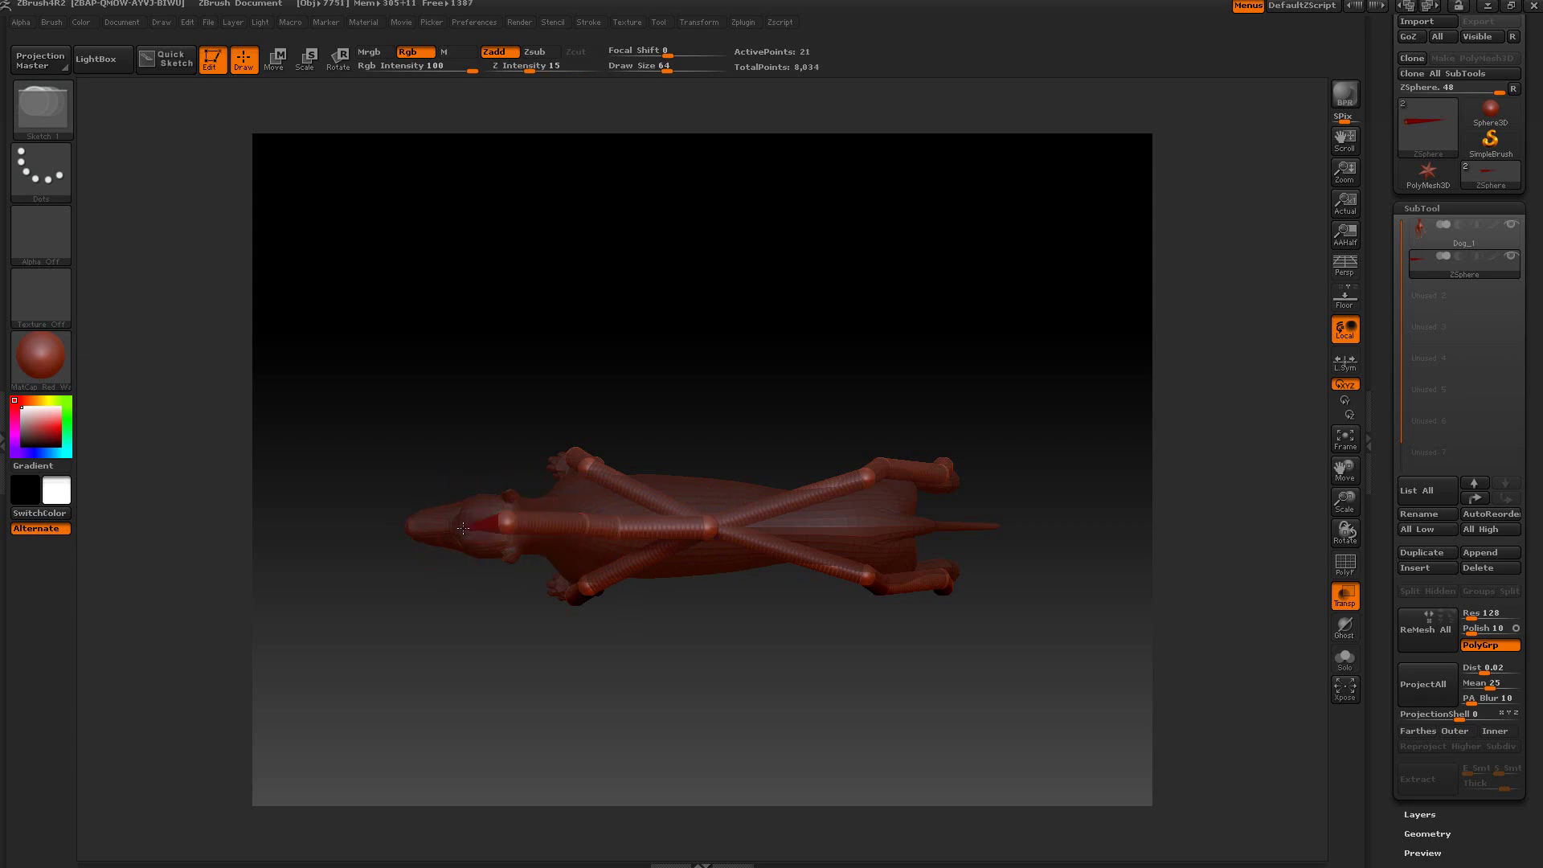
pyautogui.moveTo(464, 527); pyautogui.dragTo(443, 525)
pyautogui.click(420, 526)
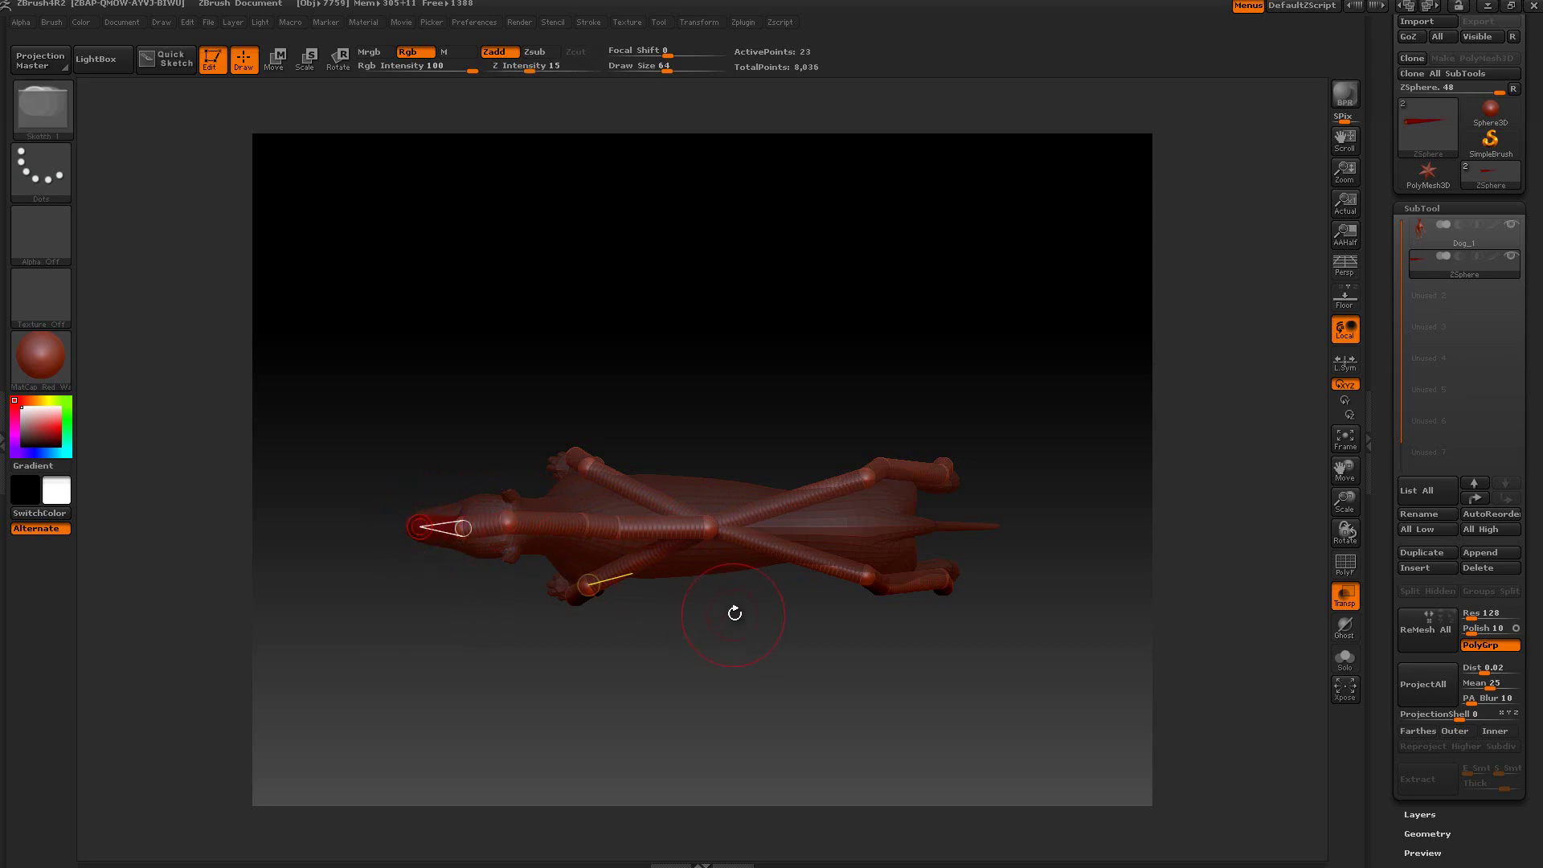
pyautogui.moveTo(720, 379); pyautogui.dragTo(722, 299)
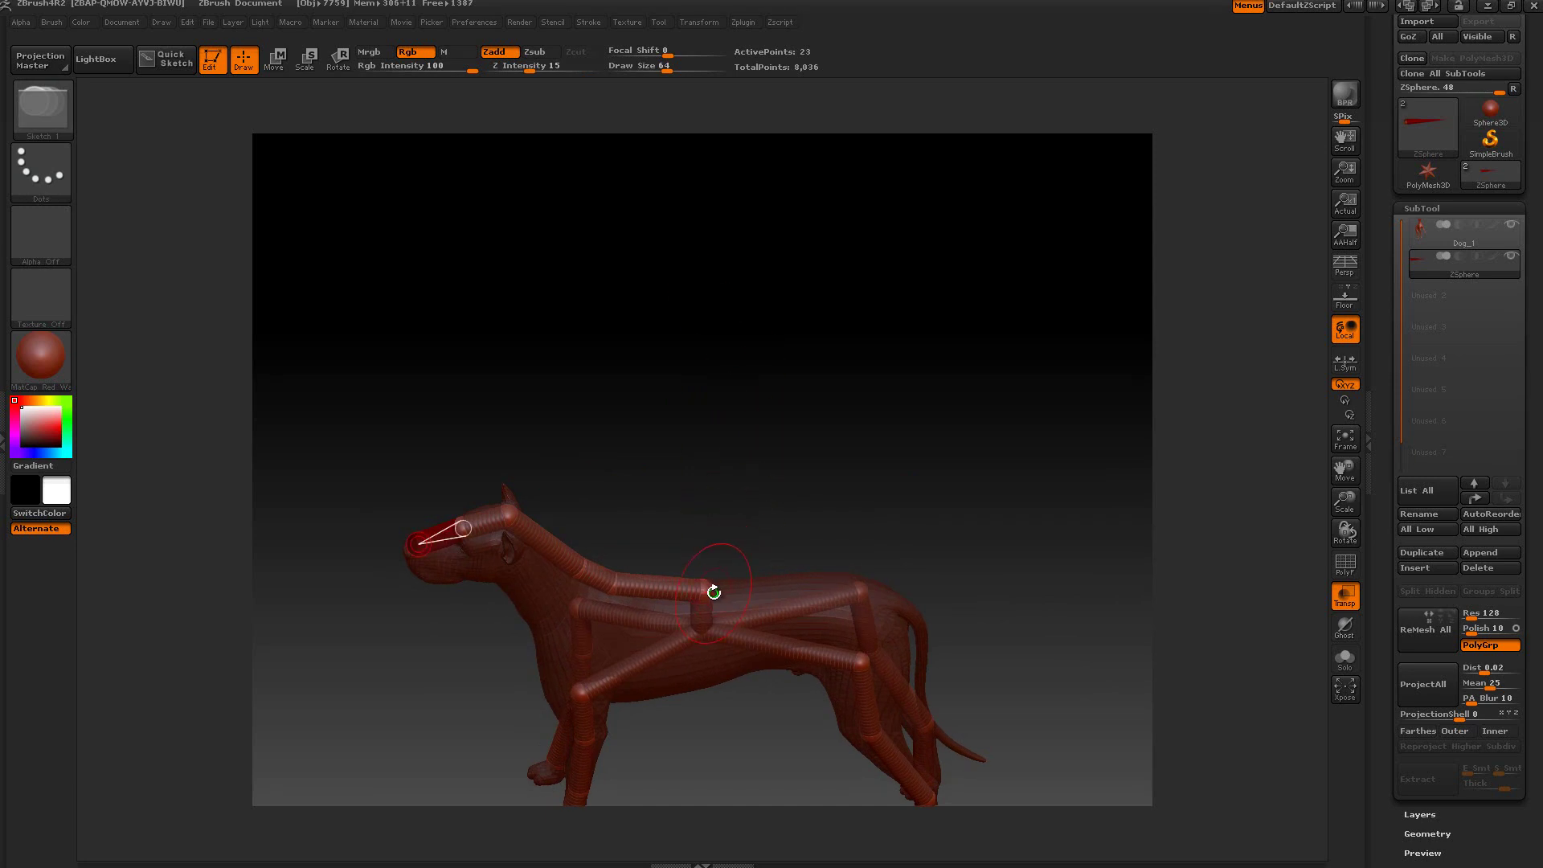
# Extend a centered chain of ZSpheres backward from the back sphere along the spine to the tail base.
pyautogui.moveTo(651, 334); pyautogui.dragTo(654, 431)
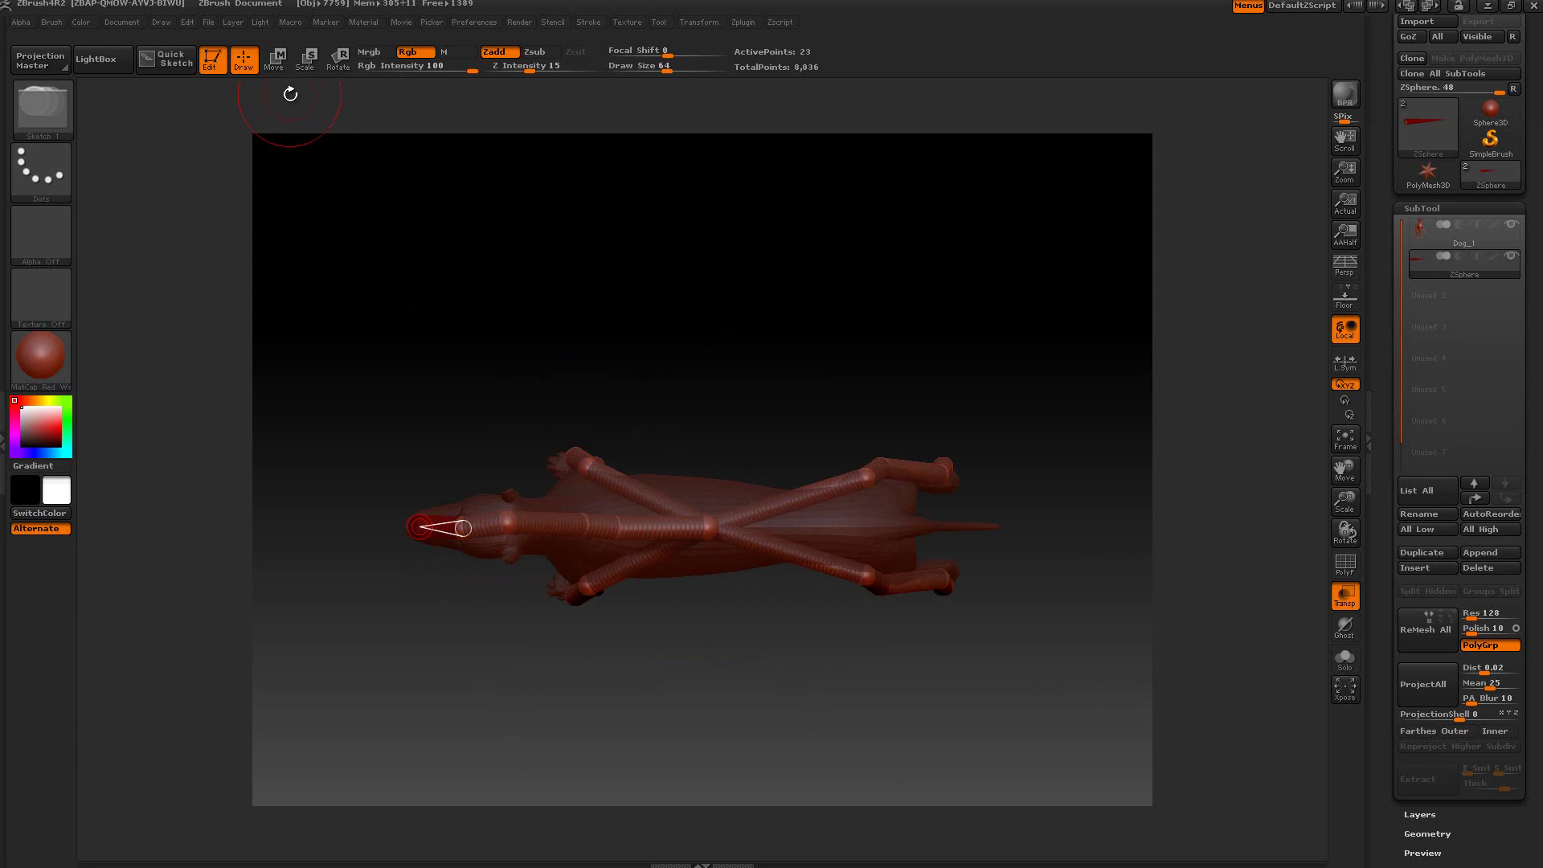
pyautogui.press('ctrl')
pyautogui.keyDown('ctrl'); pyautogui.click(709, 529); pyautogui.keyUp('ctrl')
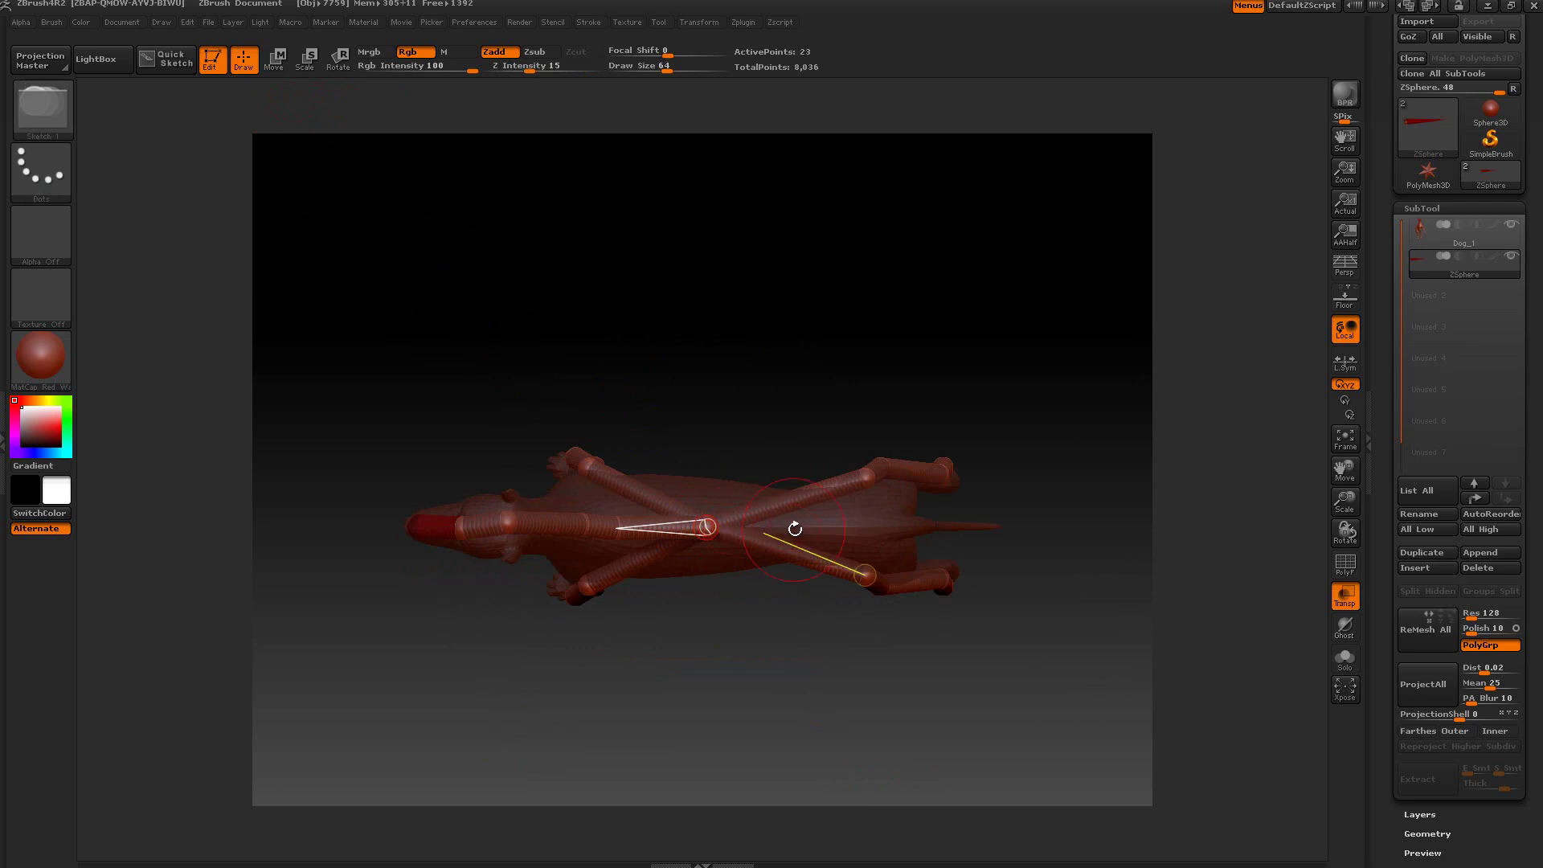
pyautogui.press('shift')
pyautogui.click(799, 526)
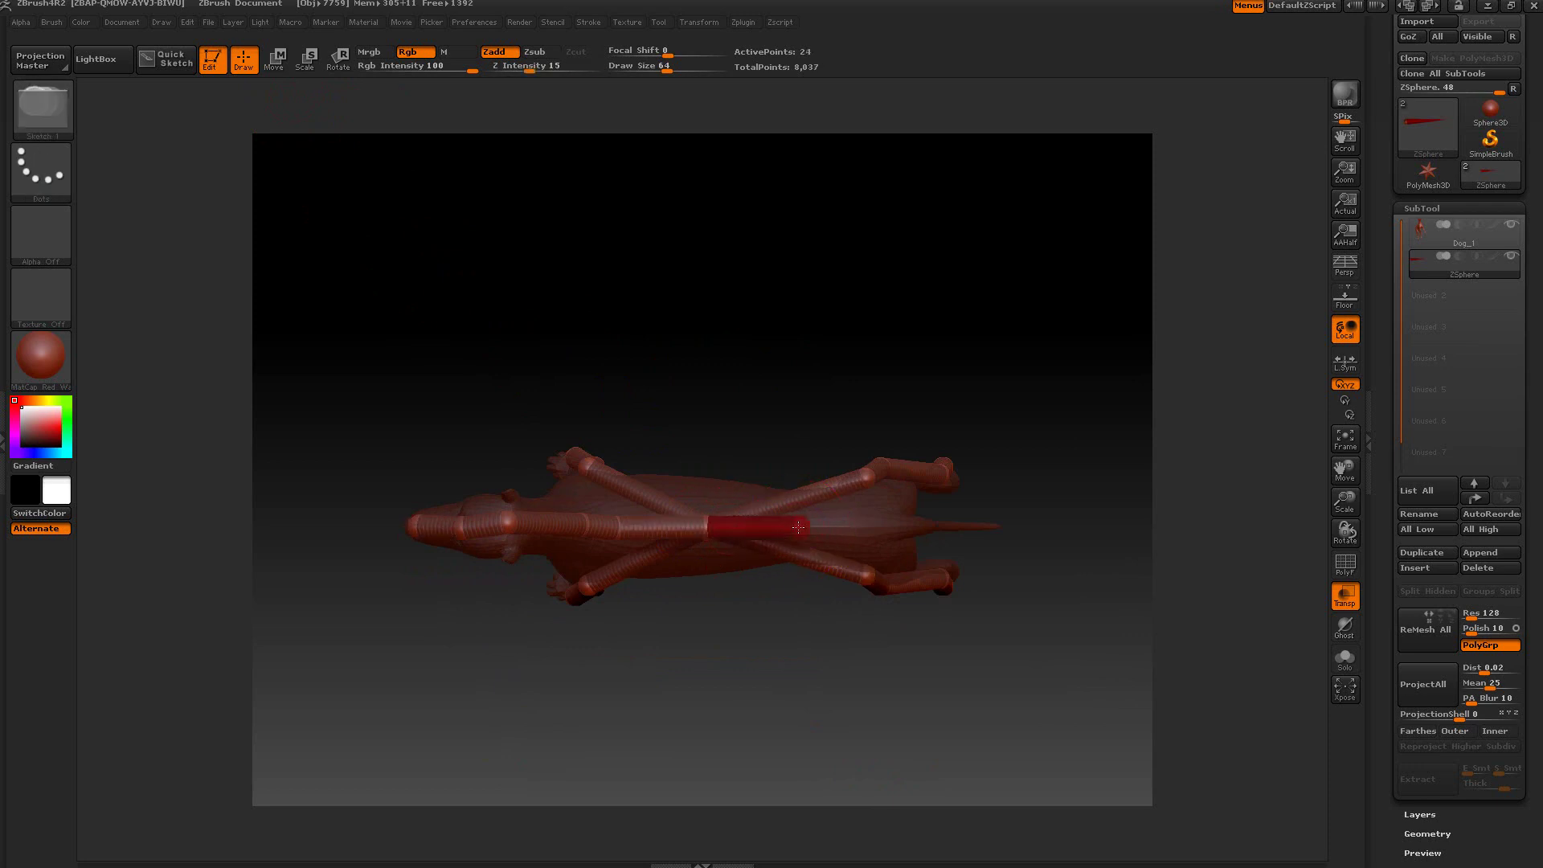
pyautogui.click(878, 527)
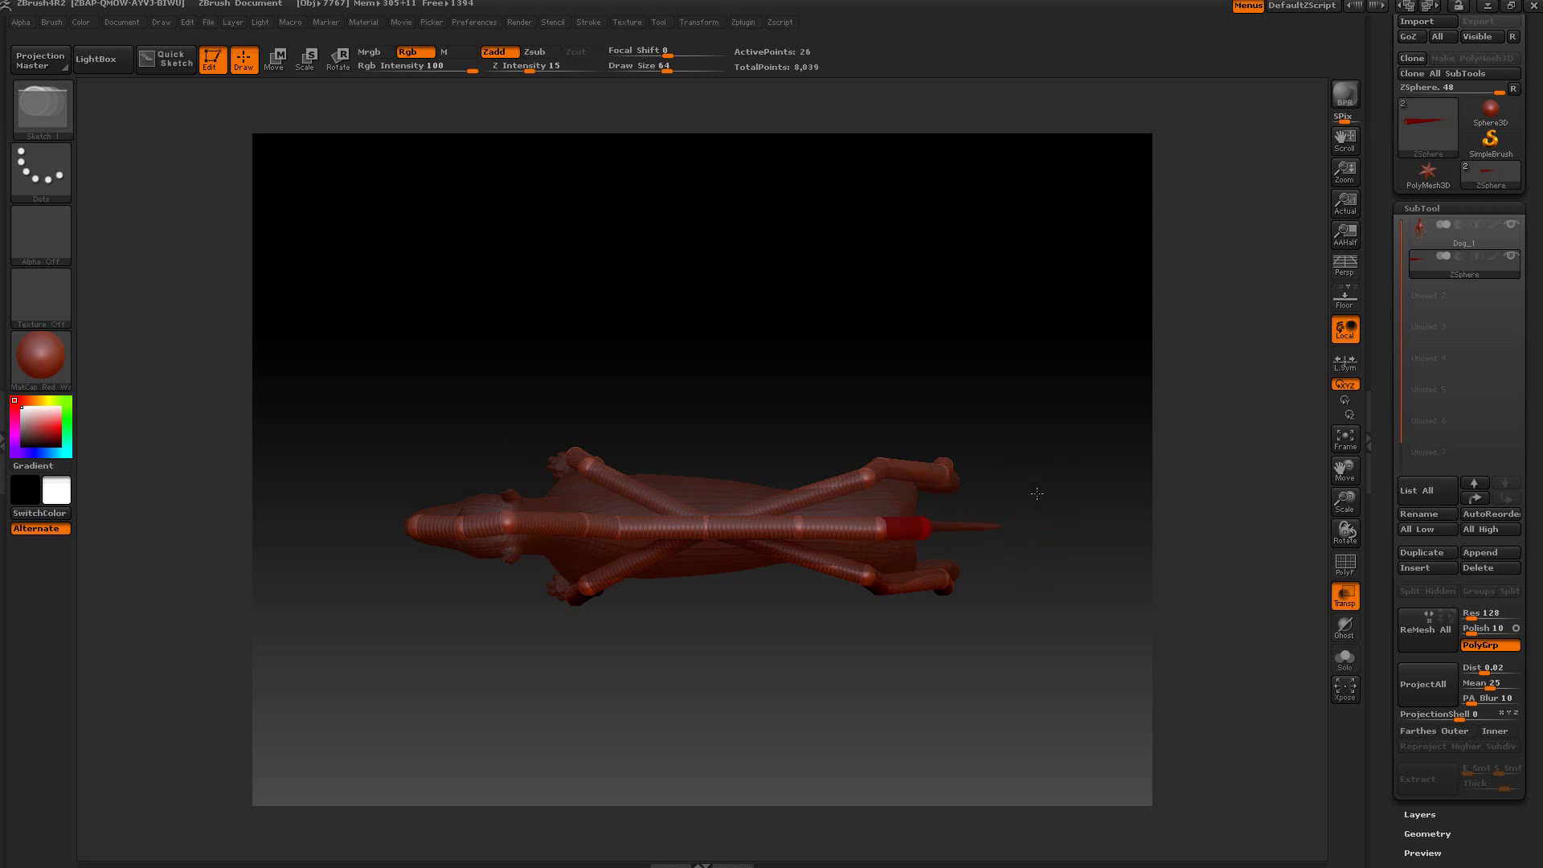
# Continue the chain with four ZSpheres down the tail to its tip and inspect the full skeleton from several angles.
pyautogui.moveTo(1064, 542); pyautogui.dragTo(1065, 407)
pyautogui.moveTo(1035, 462); pyautogui.dragTo(1005, 437)
pyautogui.click(852, 539)
pyautogui.moveTo(859, 623); pyautogui.dragTo(861, 619)
pyautogui.click(862, 619)
pyautogui.click(896, 665)
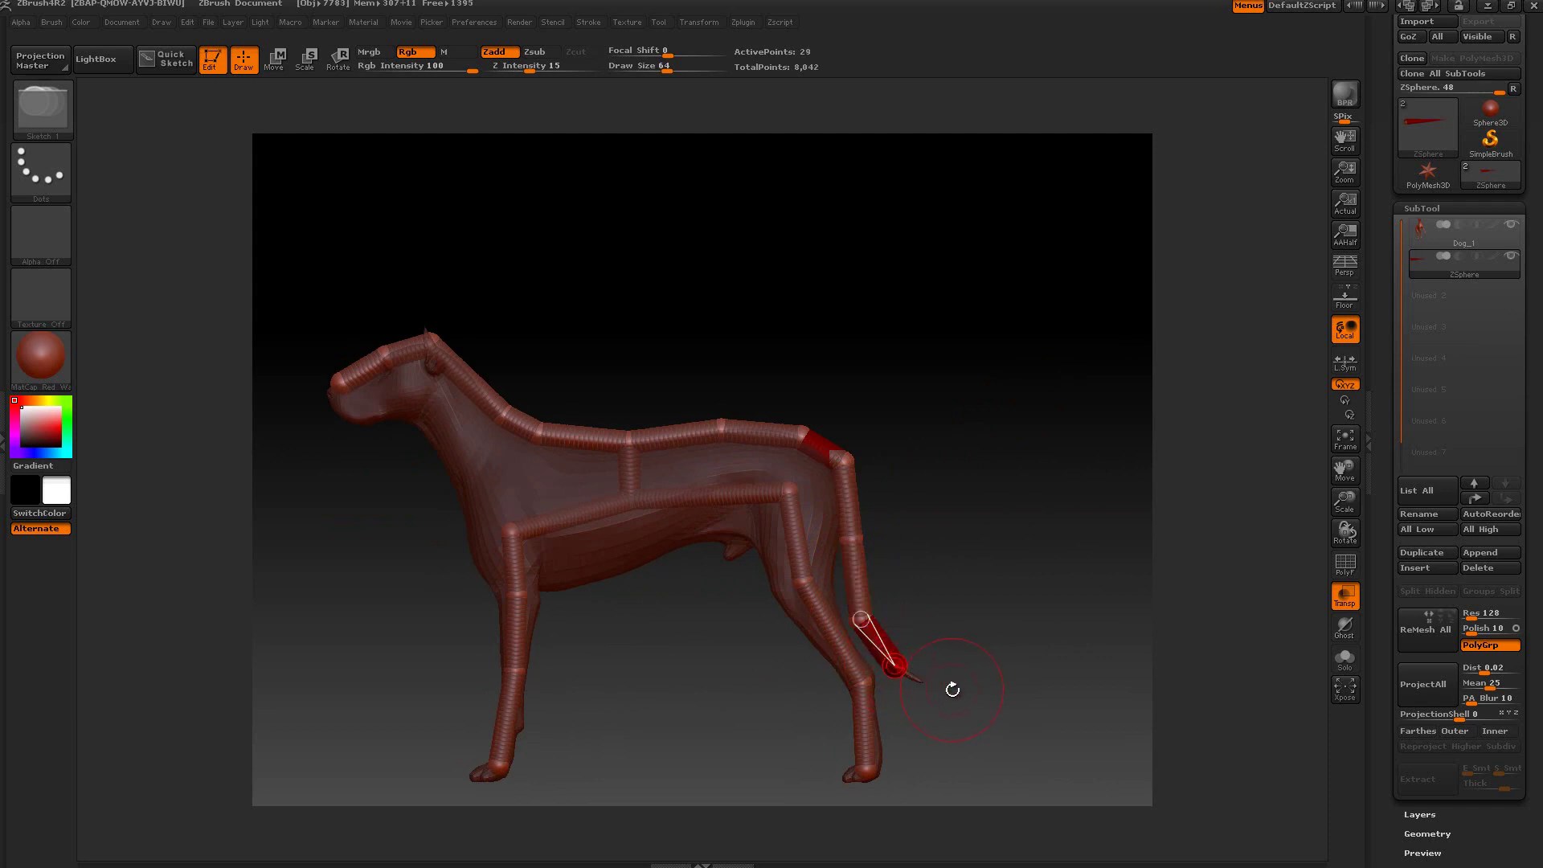
pyautogui.click(919, 680)
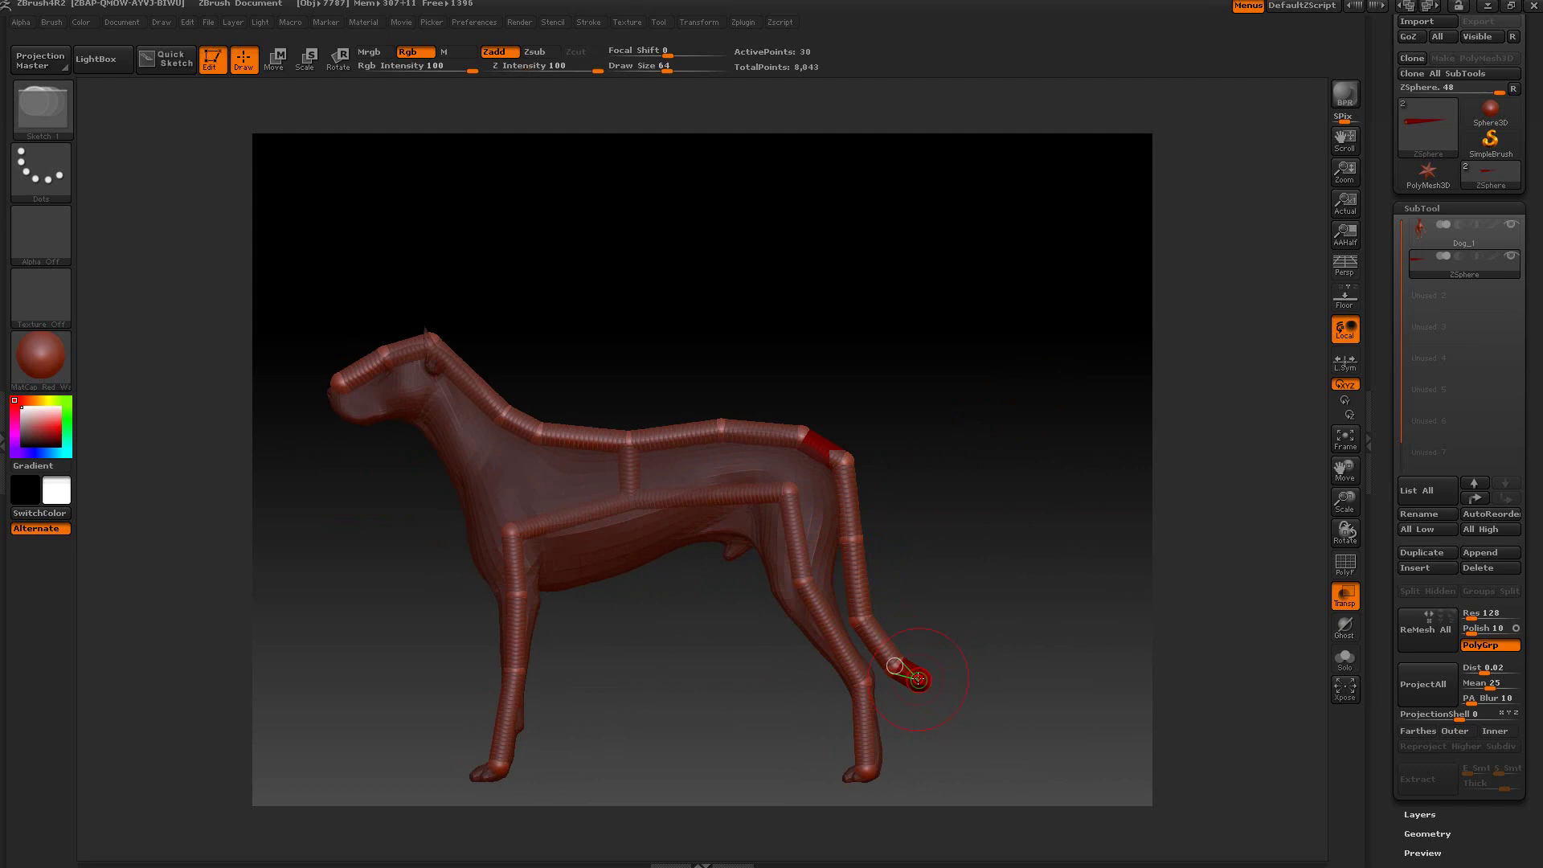
pyautogui.moveTo(957, 517)
pyautogui.mouseDown()
pyautogui.moveTo(912, 515)
pyautogui.moveTo(957, 516)
pyautogui.mouseUp()
pyautogui.press('f')
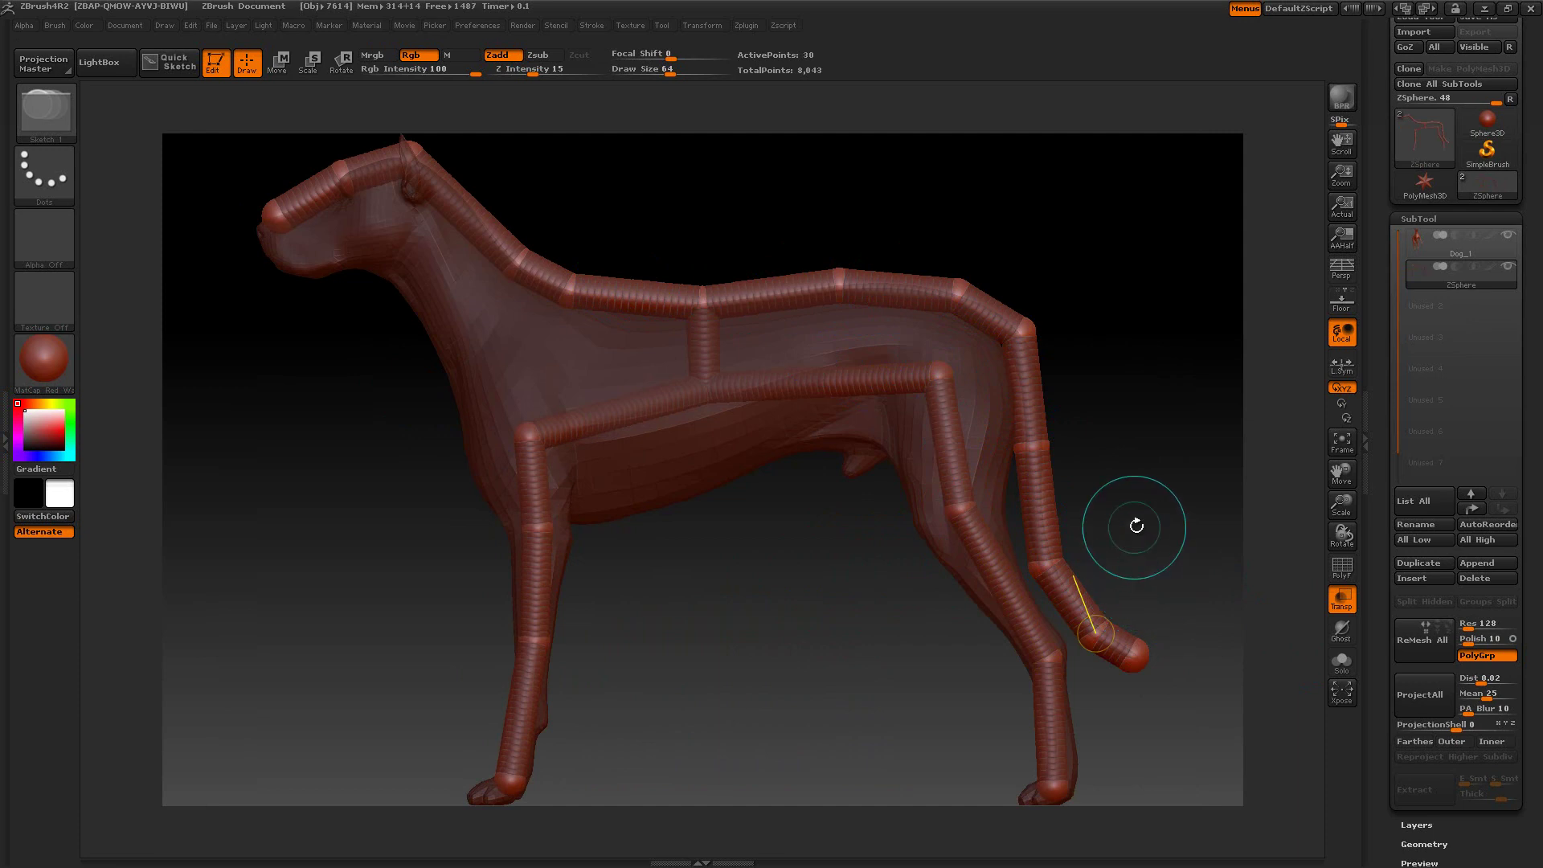
pyautogui.moveTo(1130, 476); pyautogui.dragTo(948, 465)
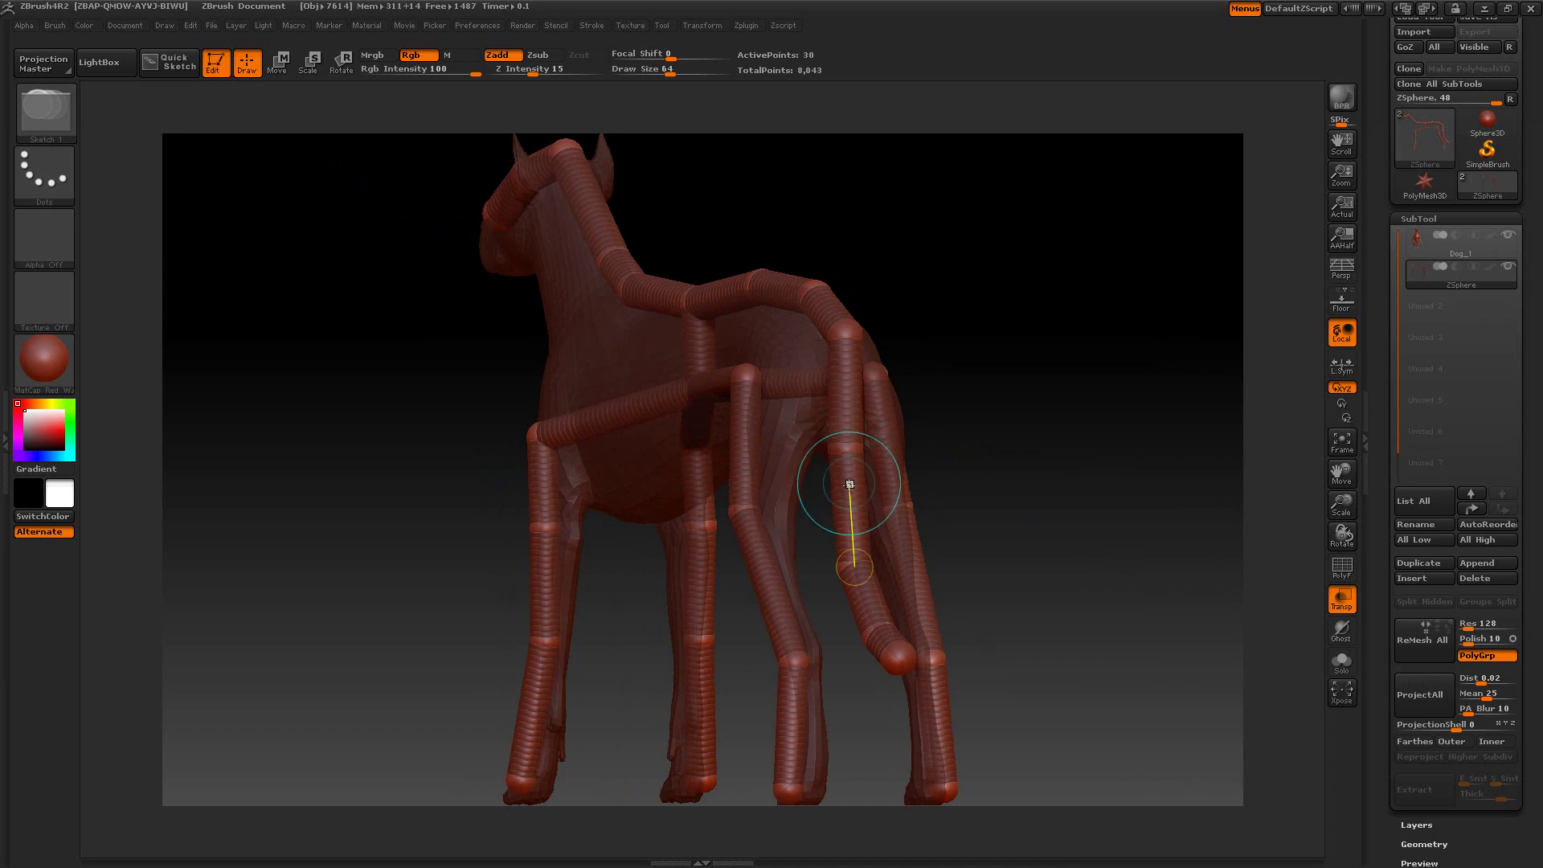
pyautogui.moveTo(1037, 490); pyautogui.dragTo(1104, 488)
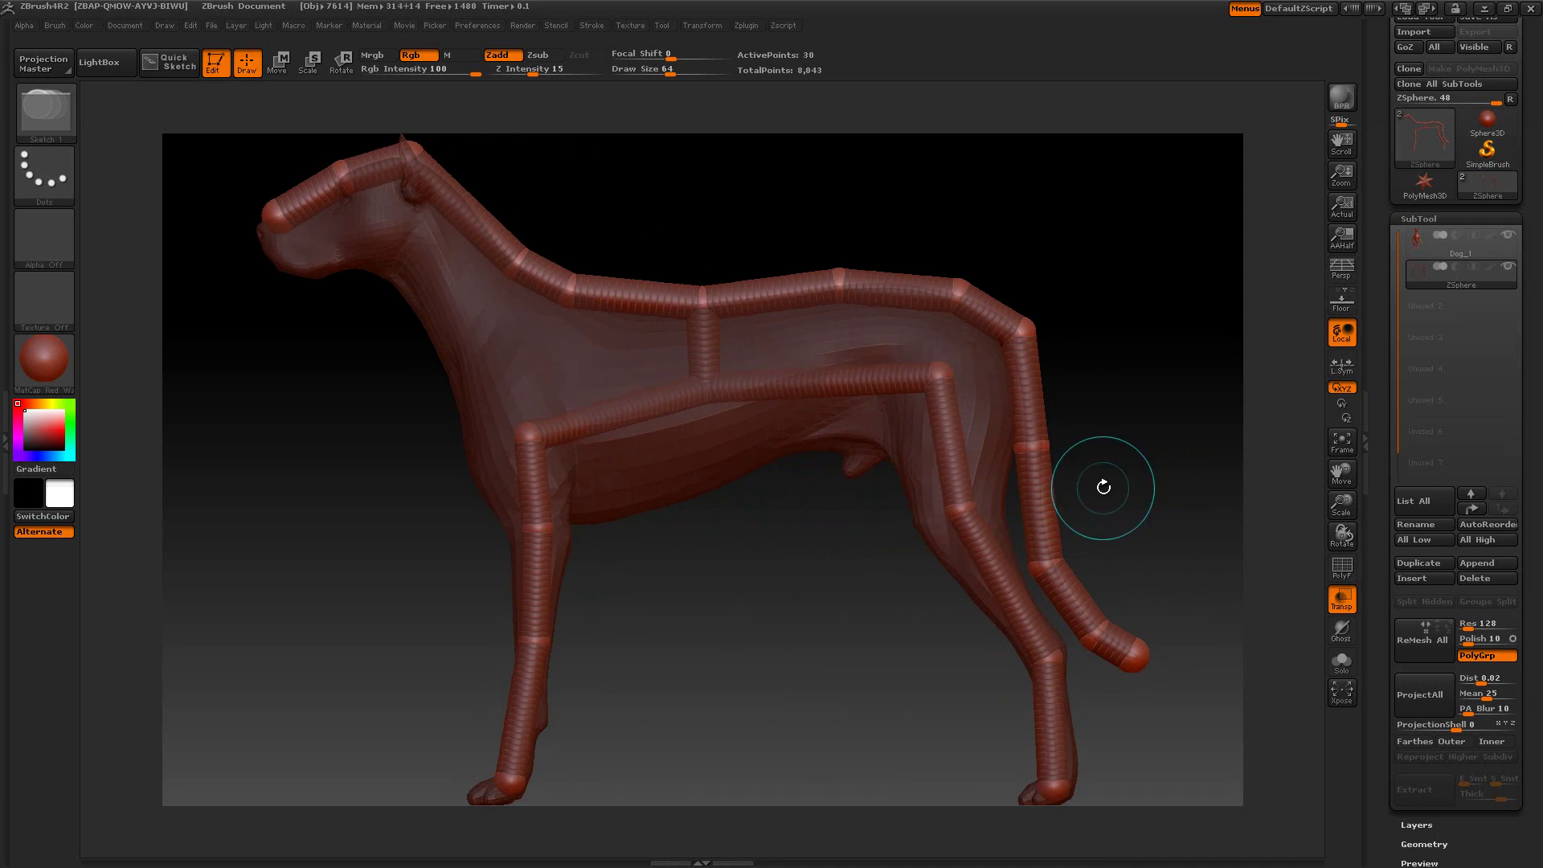
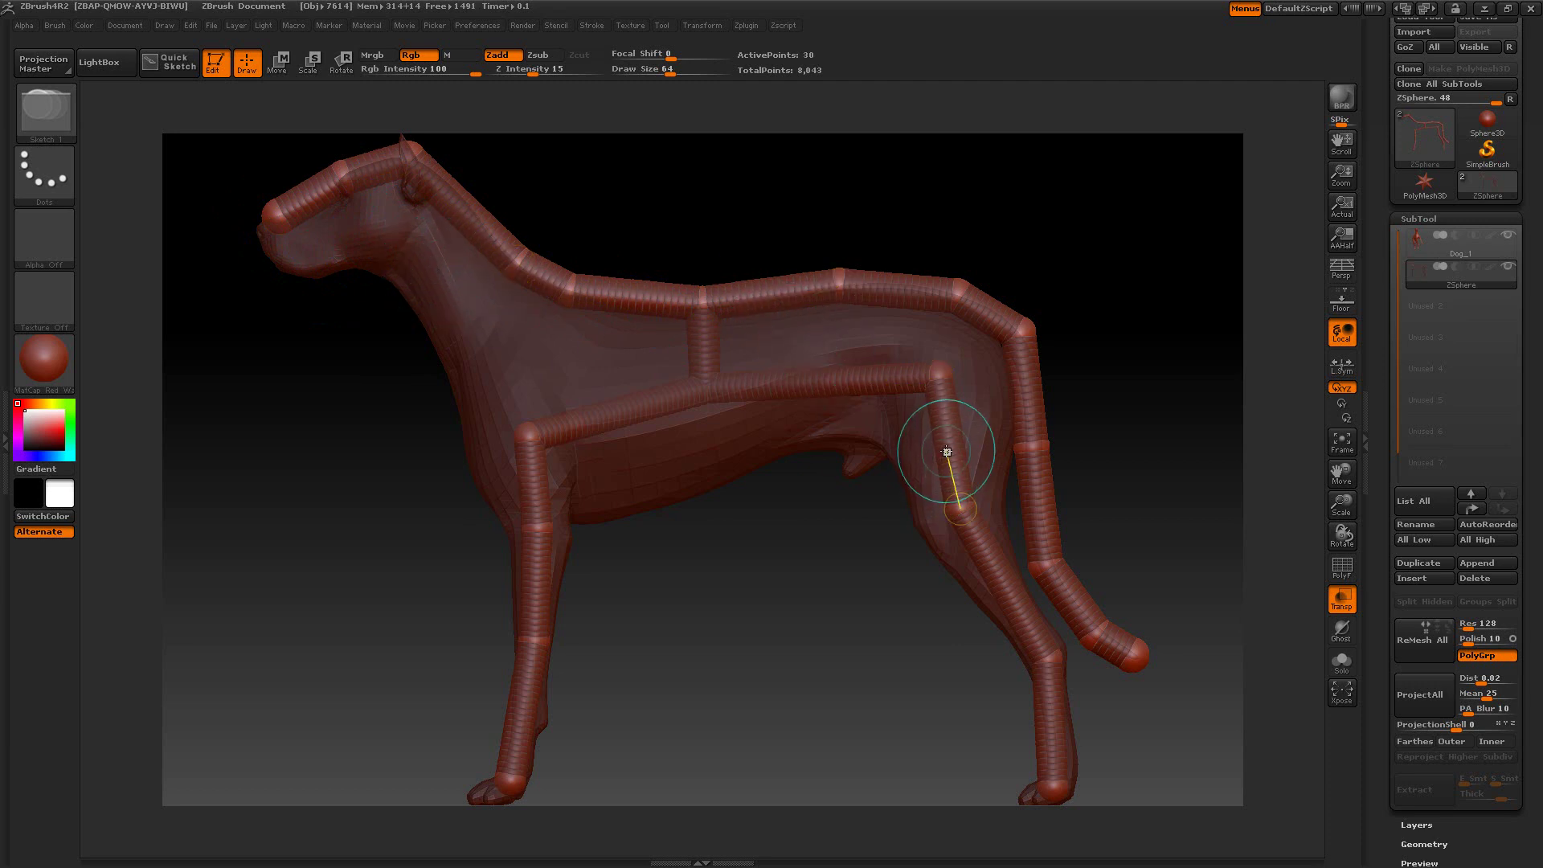
# Clone the Dog_1 tool and delete the dog mesh subtool from the clone, keeping only the ZSphere skeleton.
pyautogui.click(1443, 256)
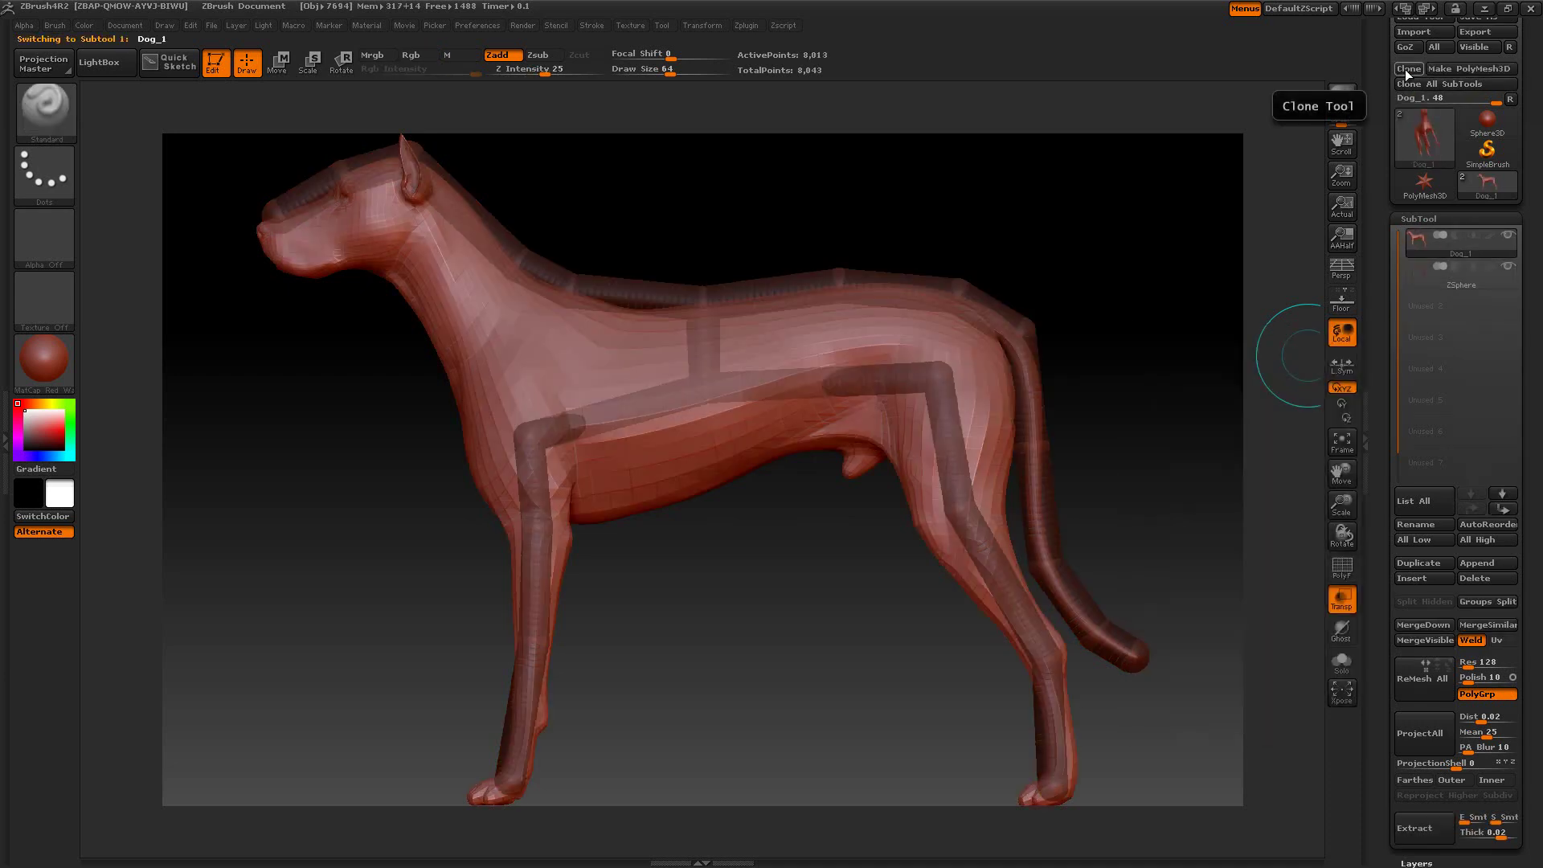
pyautogui.click(1407, 69)
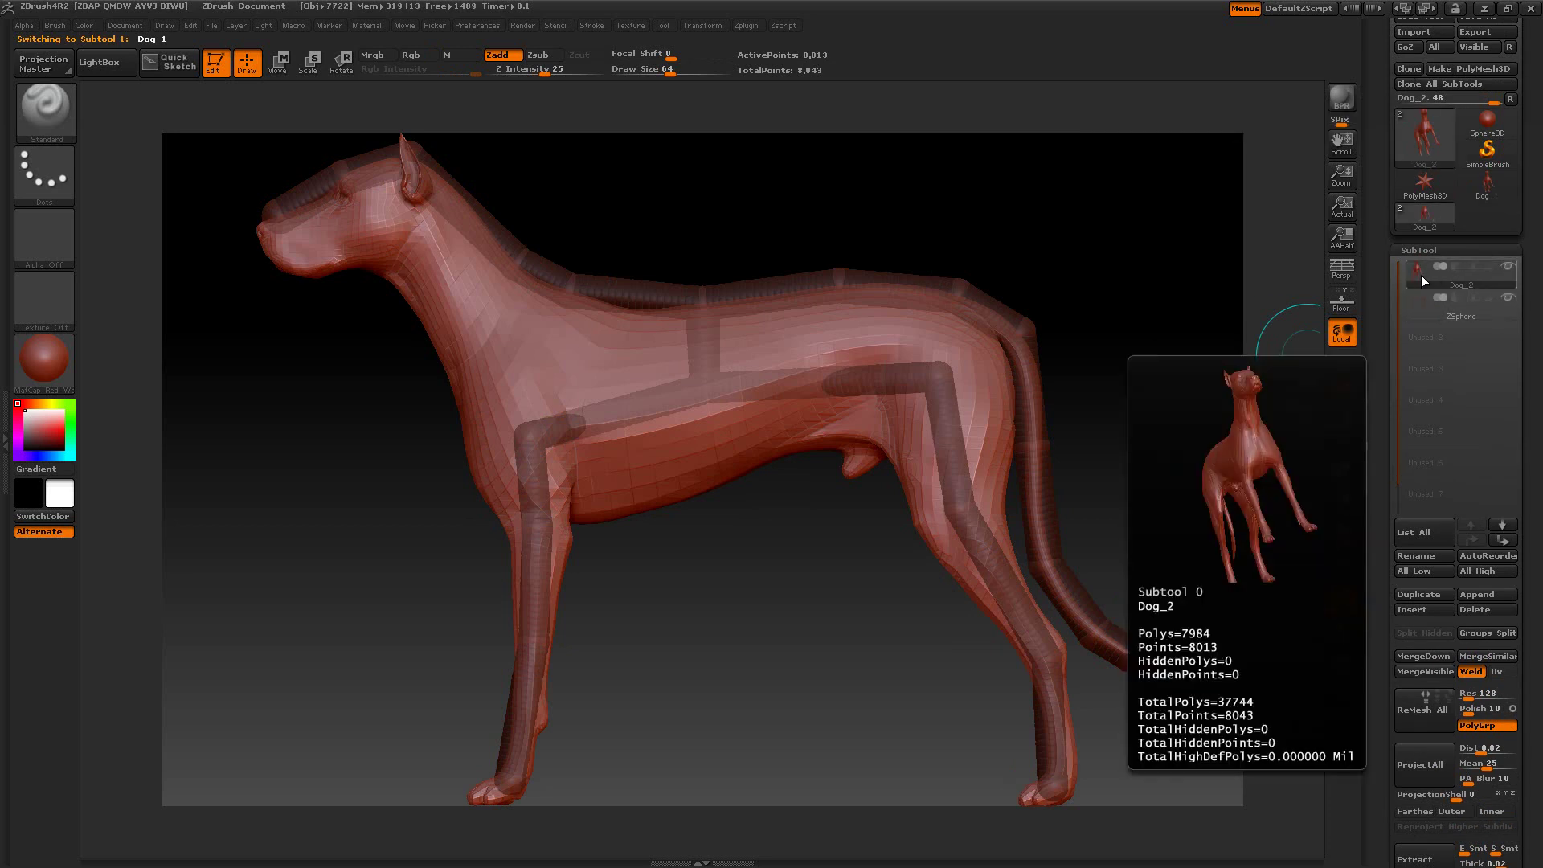
pyautogui.click(1482, 609)
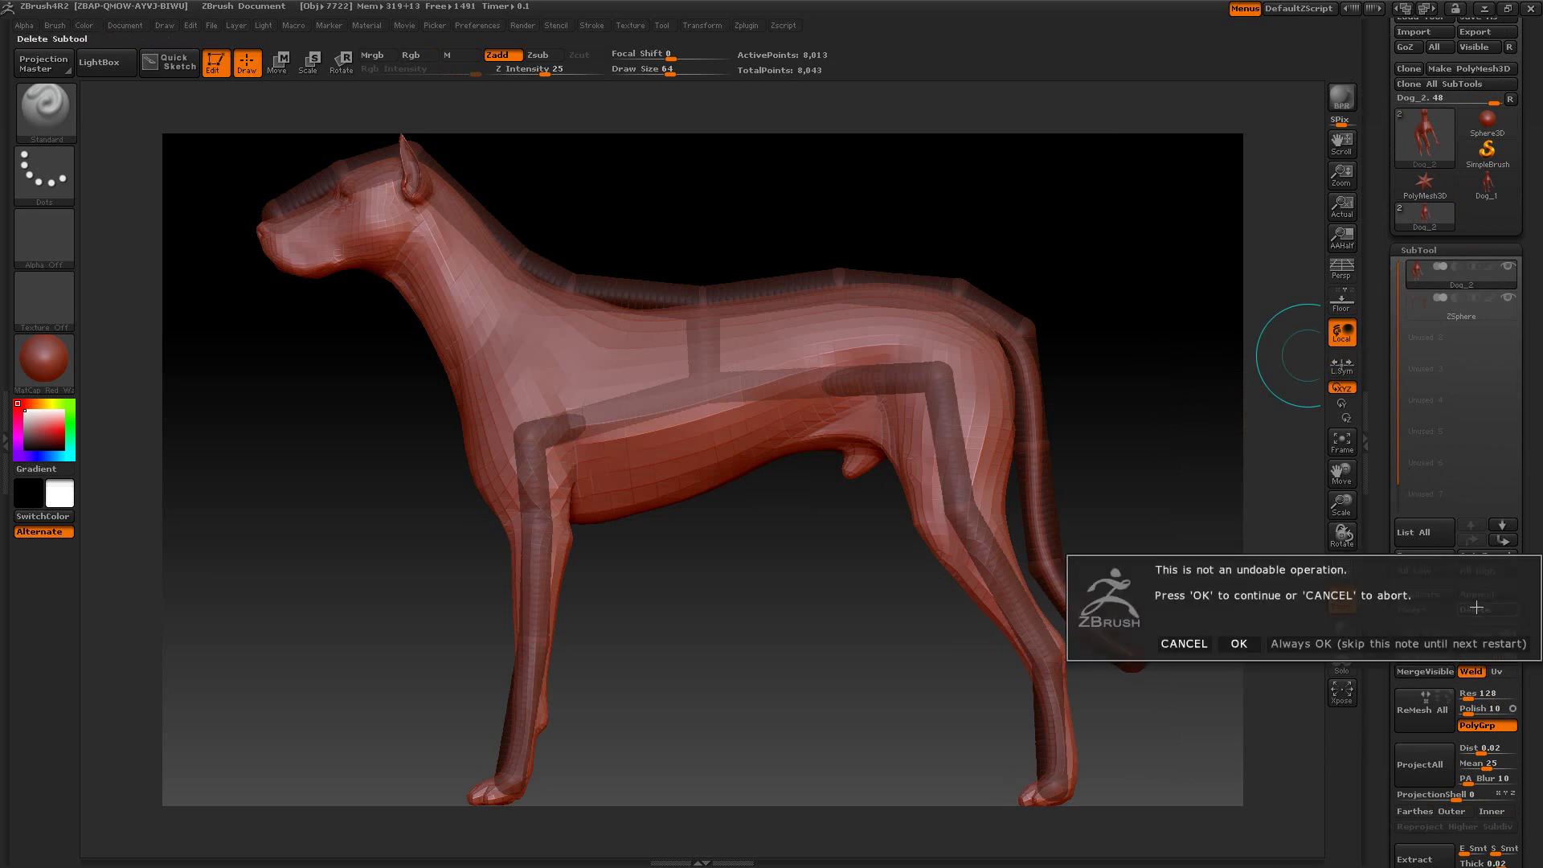
pyautogui.click(1373, 643)
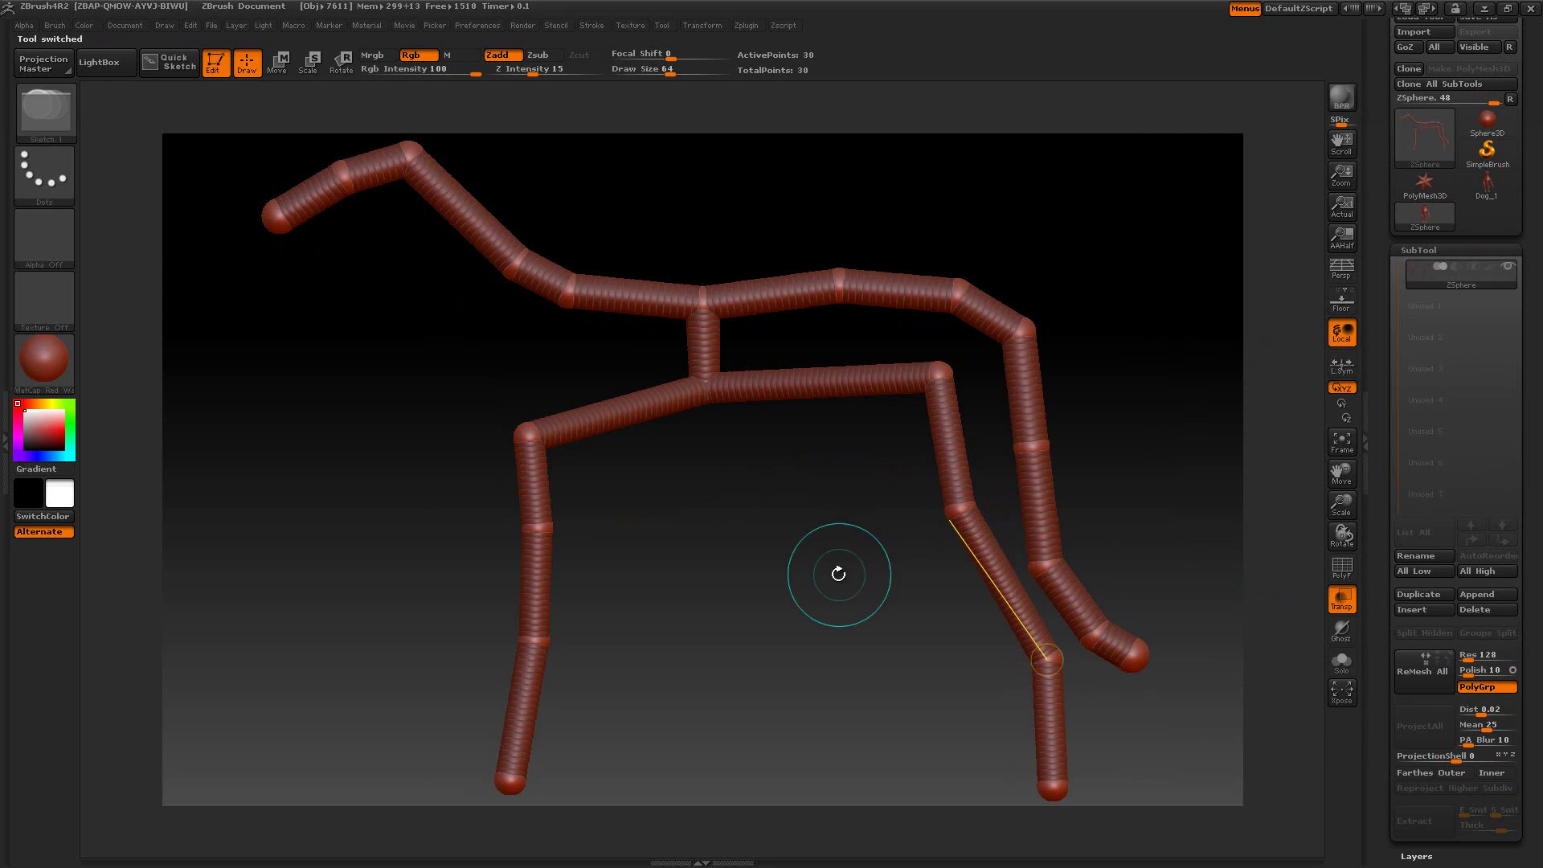
# Open the mesh selection in the Rigging settings of the standalone ZSphere skeleton.
pyautogui.moveTo(838, 574); pyautogui.dragTo(833, 582)
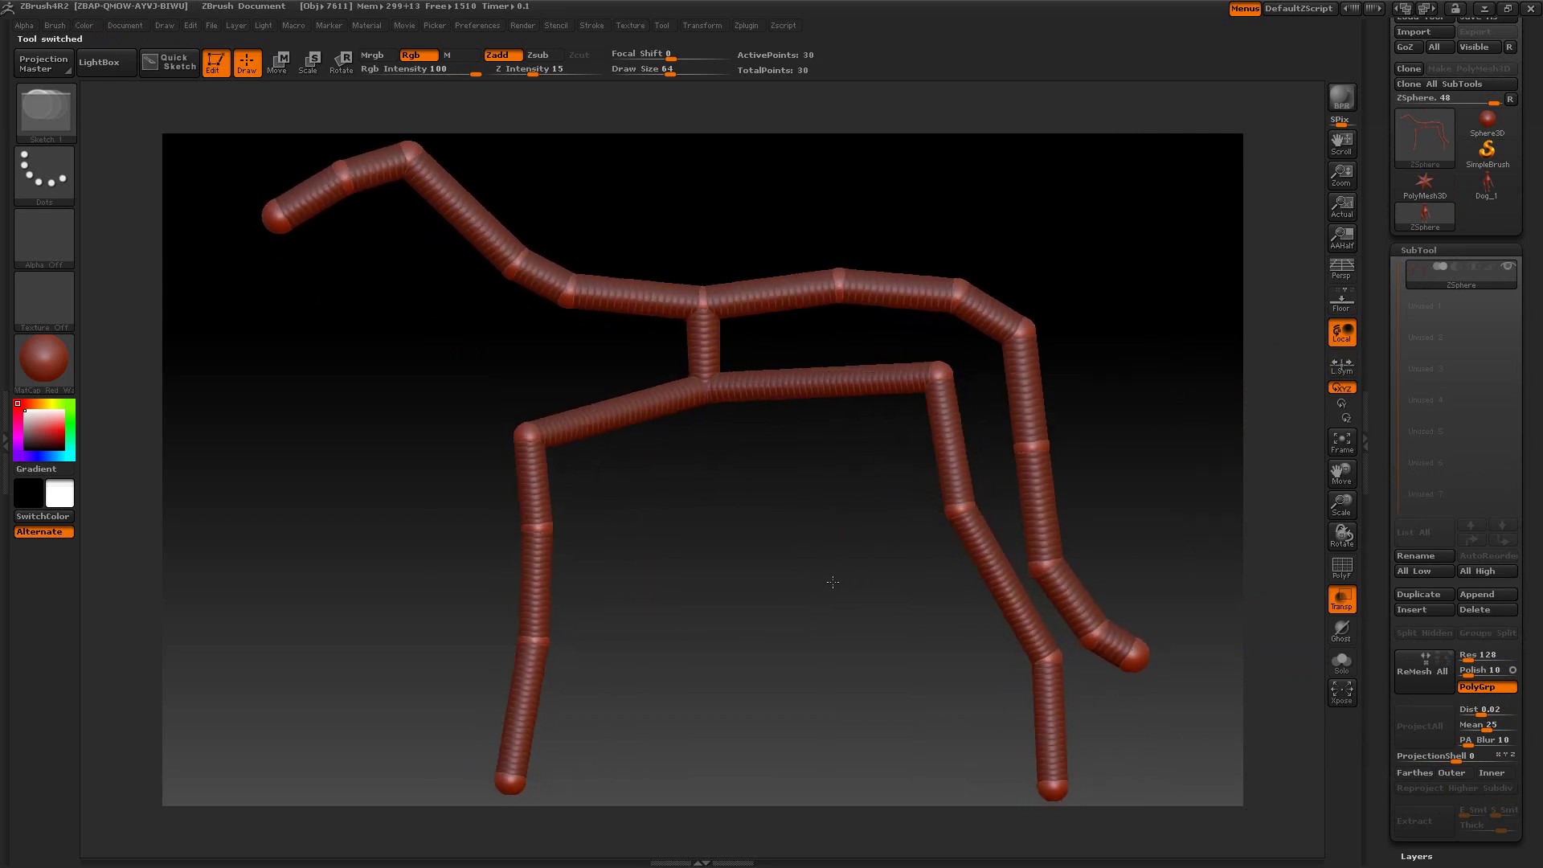
pyautogui.click(1428, 250)
pyautogui.click(1429, 560)
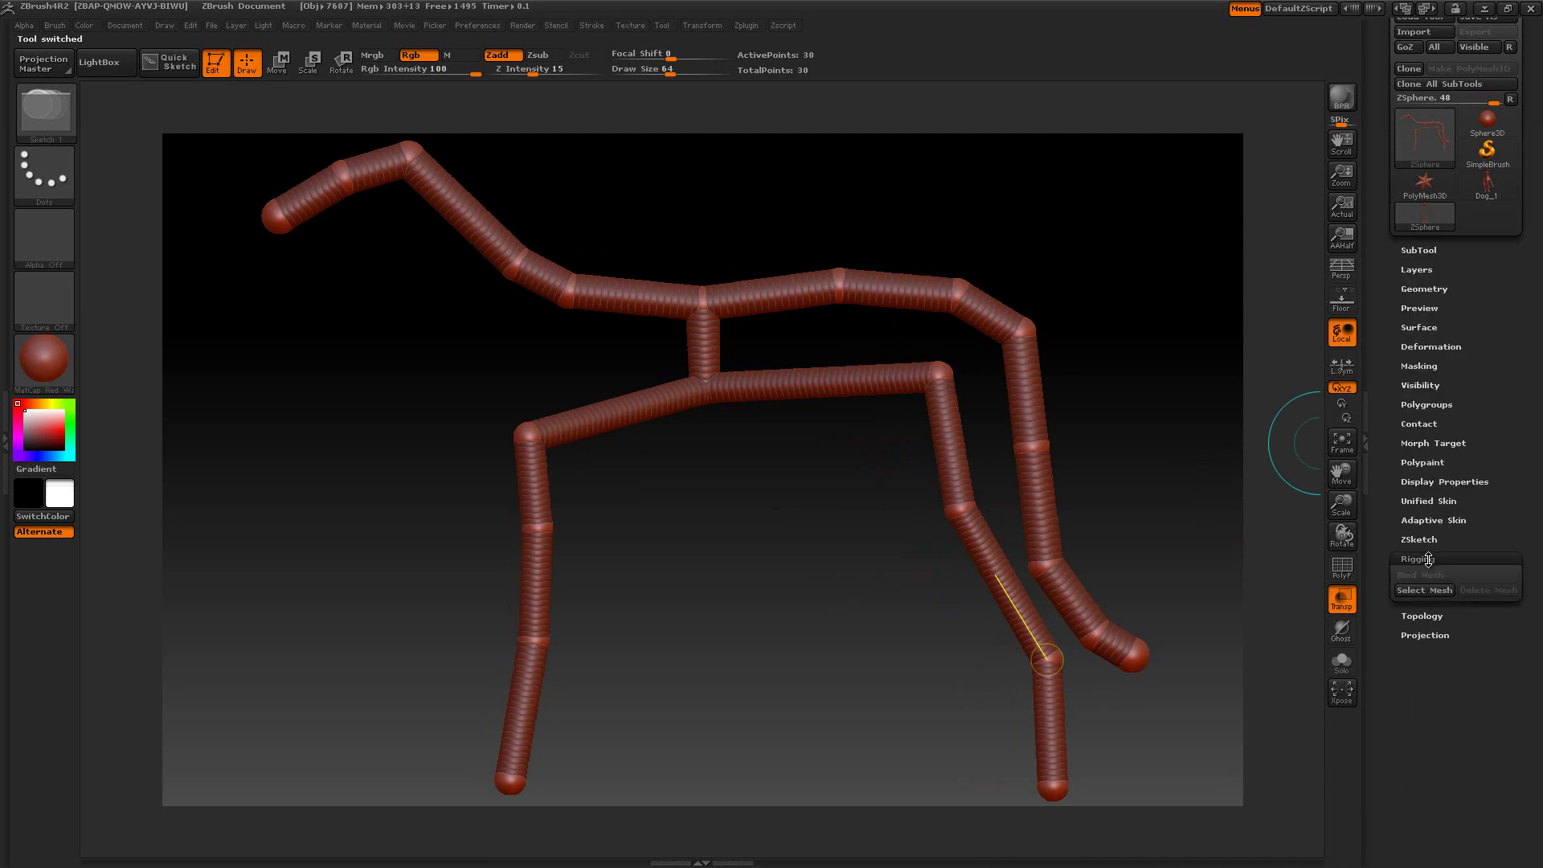
pyautogui.click(1430, 589)
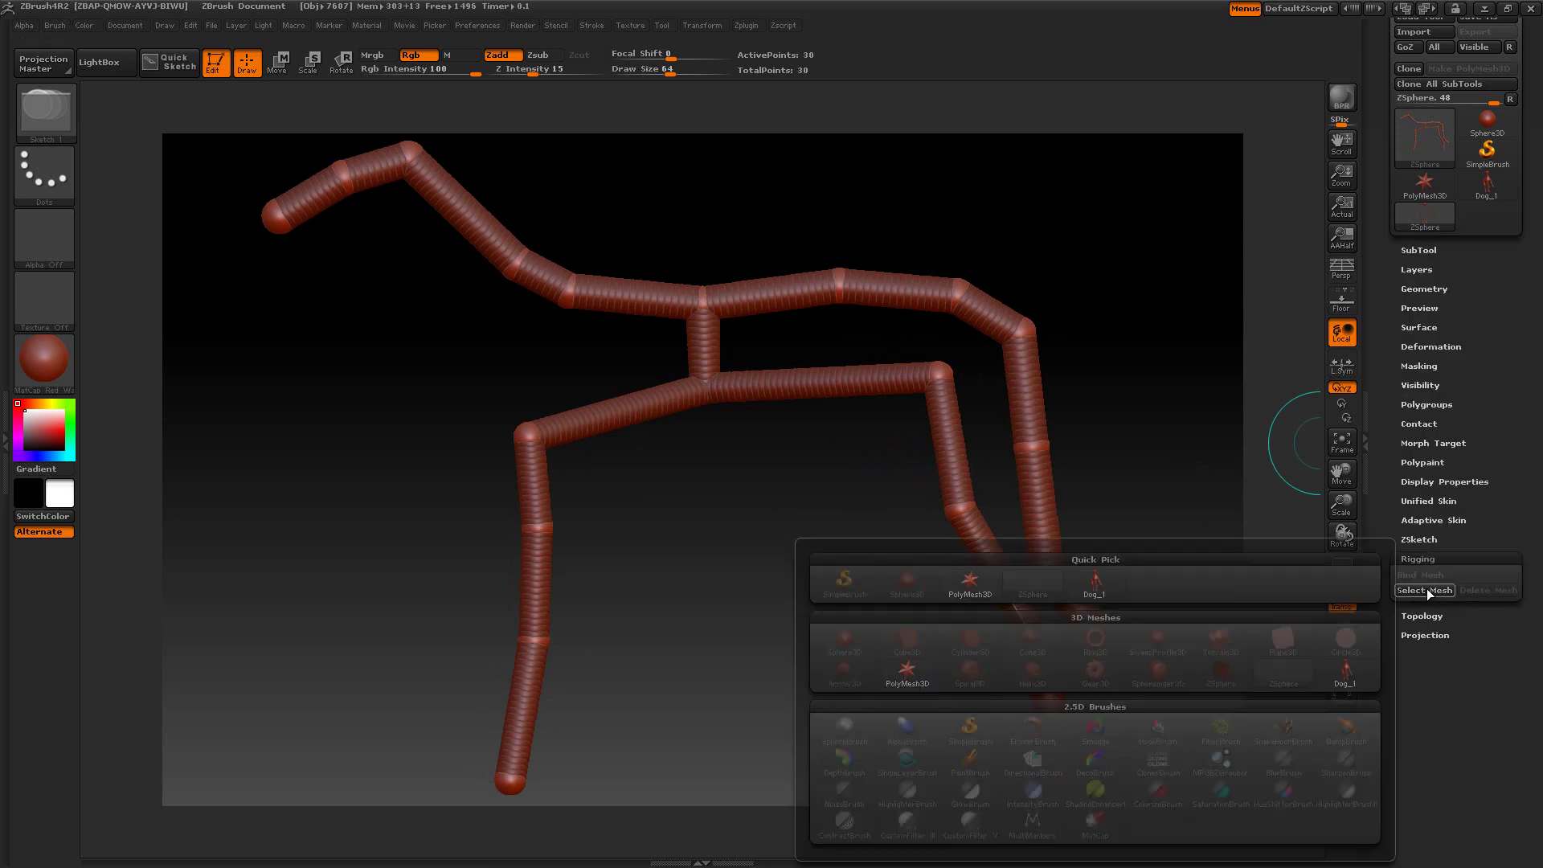
# Select Dog_1 as the rigging mesh and bind it to the ZSphere skeleton.
pyautogui.click(1097, 583)
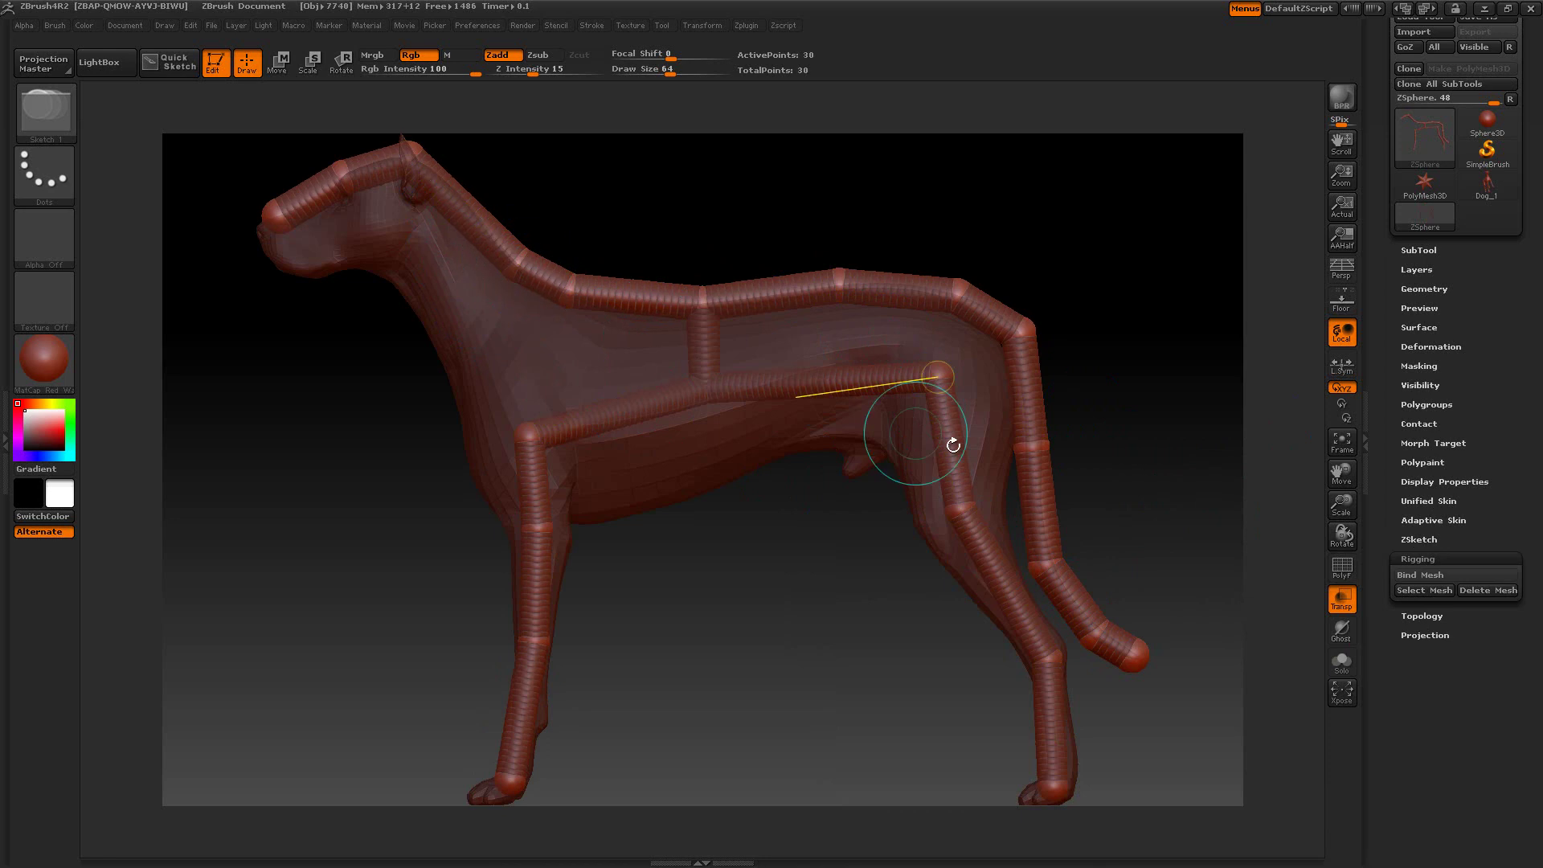
pyautogui.click(1406, 576)
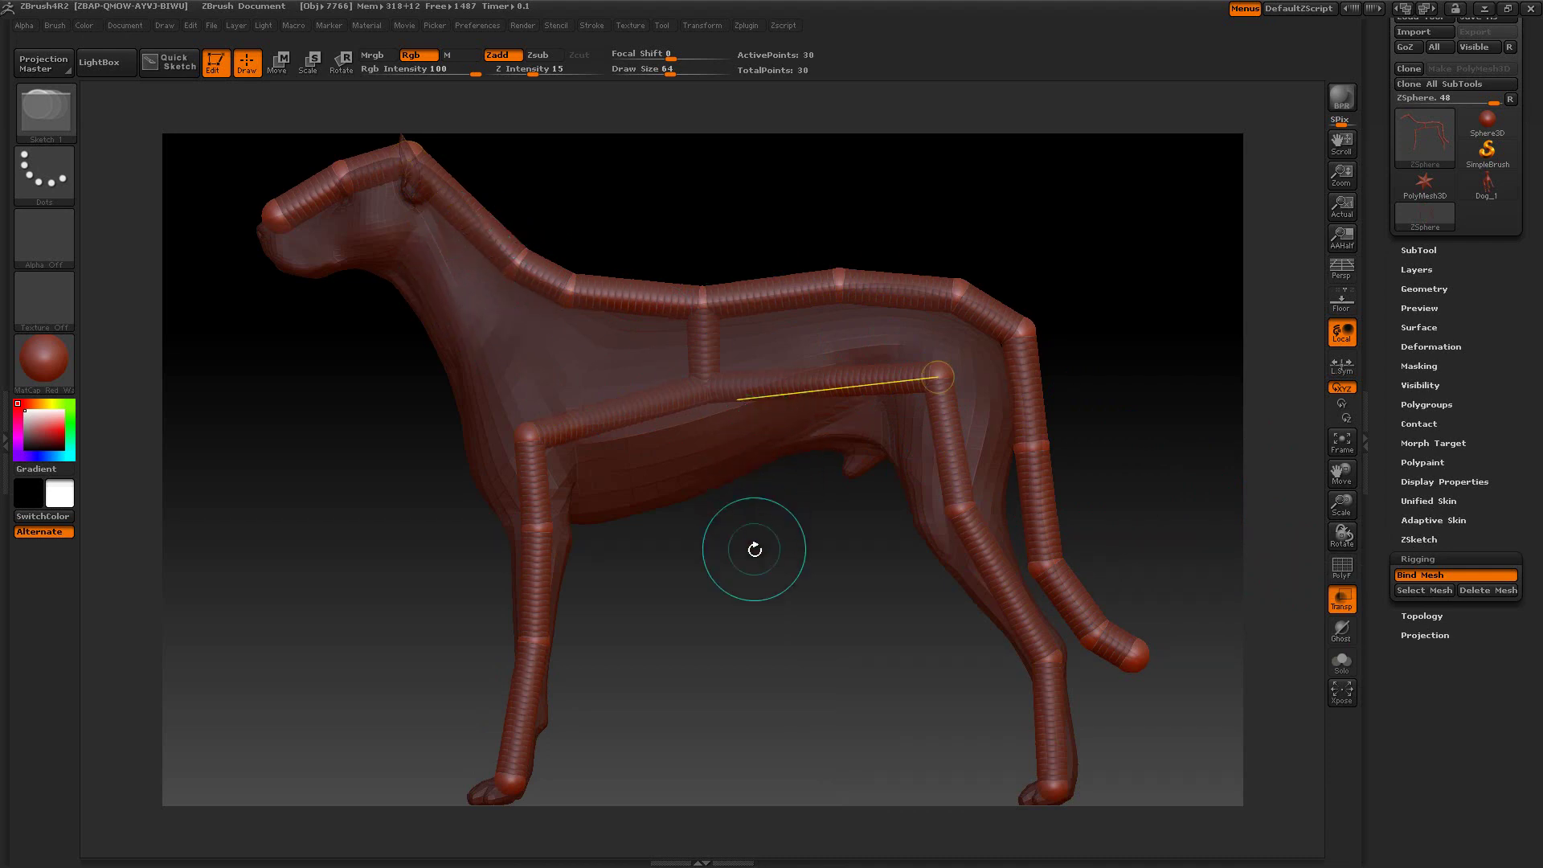
pyautogui.press('f')
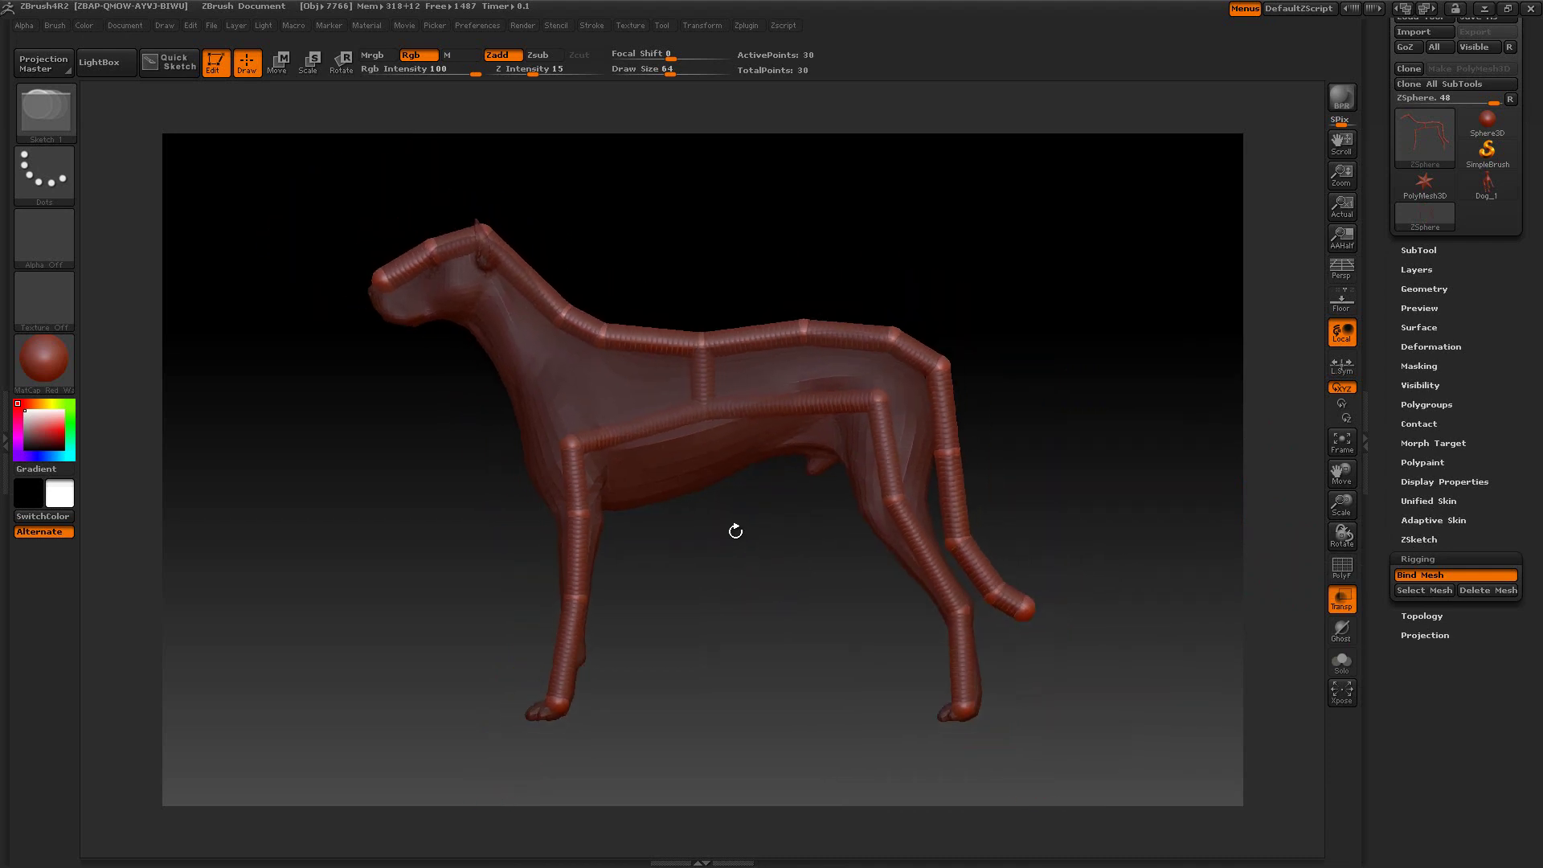
# Rotate the neck backward into a more upright pose and swing the tail up away from the hind legs, checking the skin preview.
pyautogui.click(345, 64)
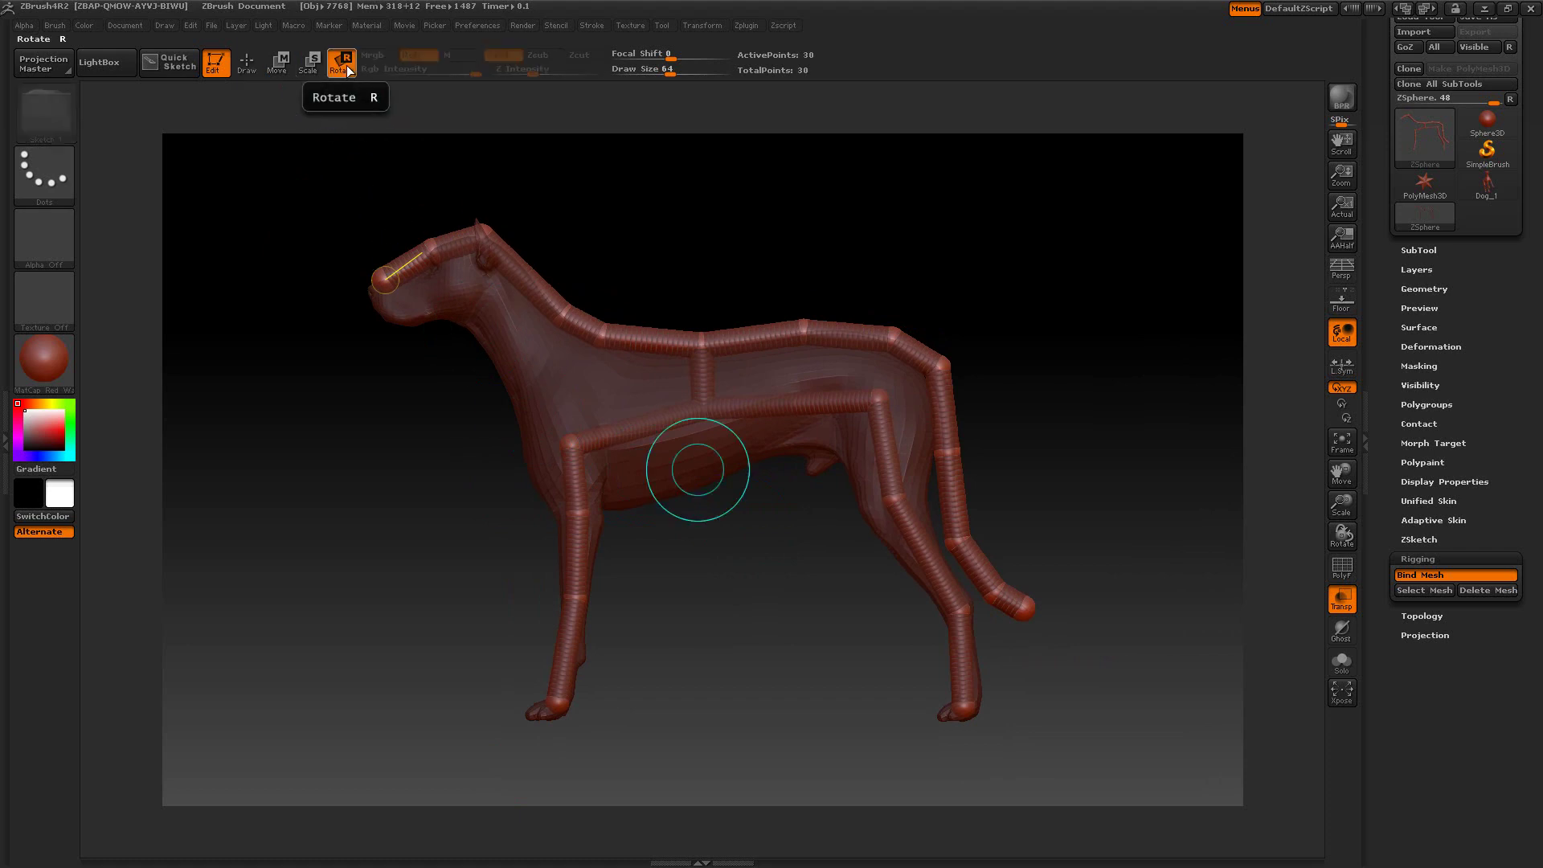
pyautogui.moveTo(460, 244); pyautogui.dragTo(597, 240)
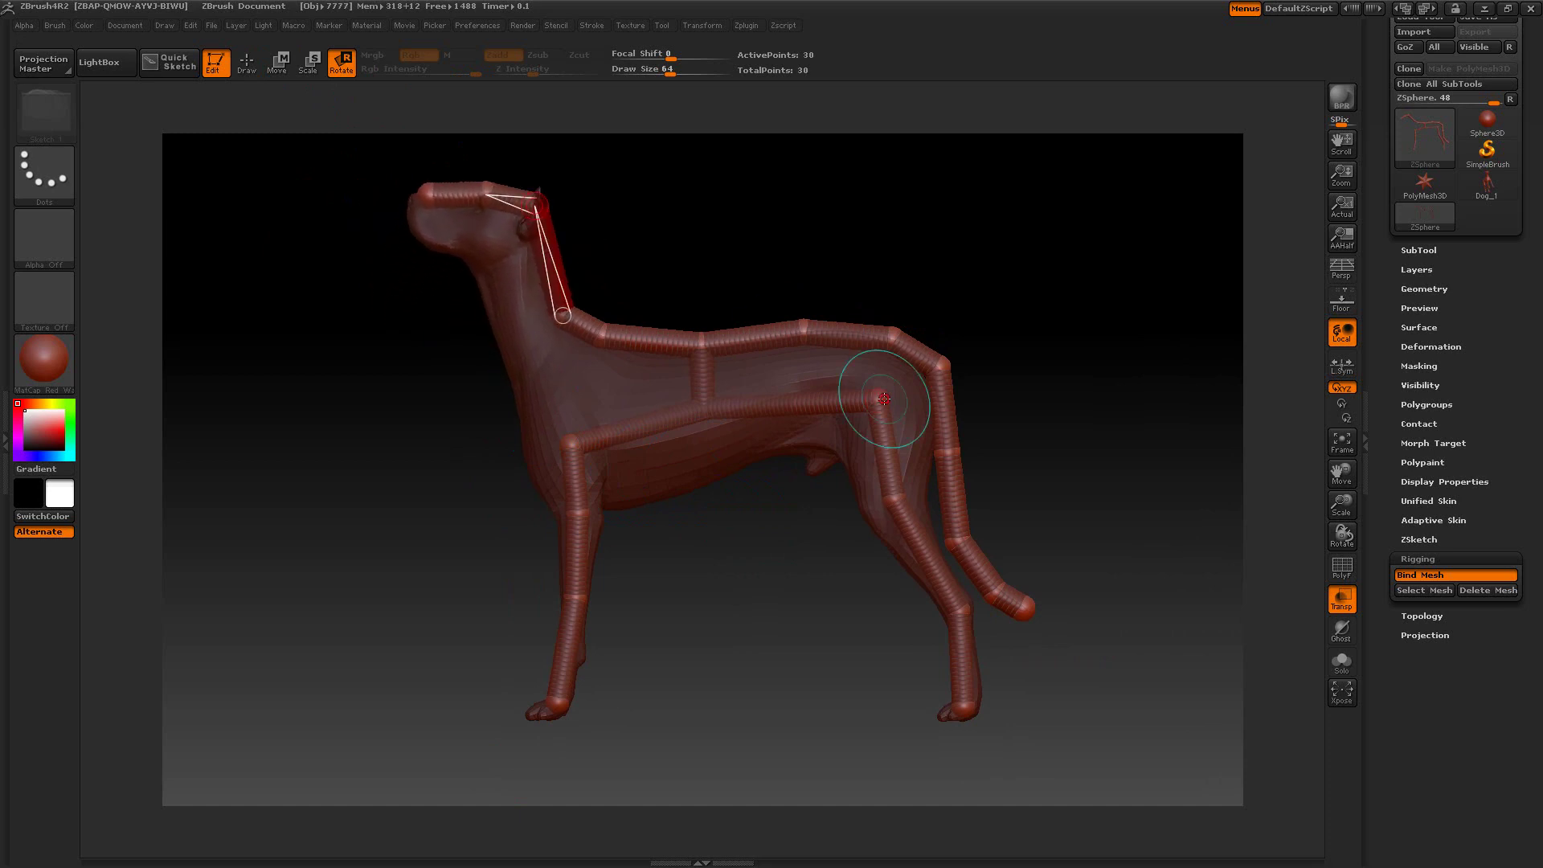
pyautogui.moveTo(965, 498); pyautogui.dragTo(981, 414)
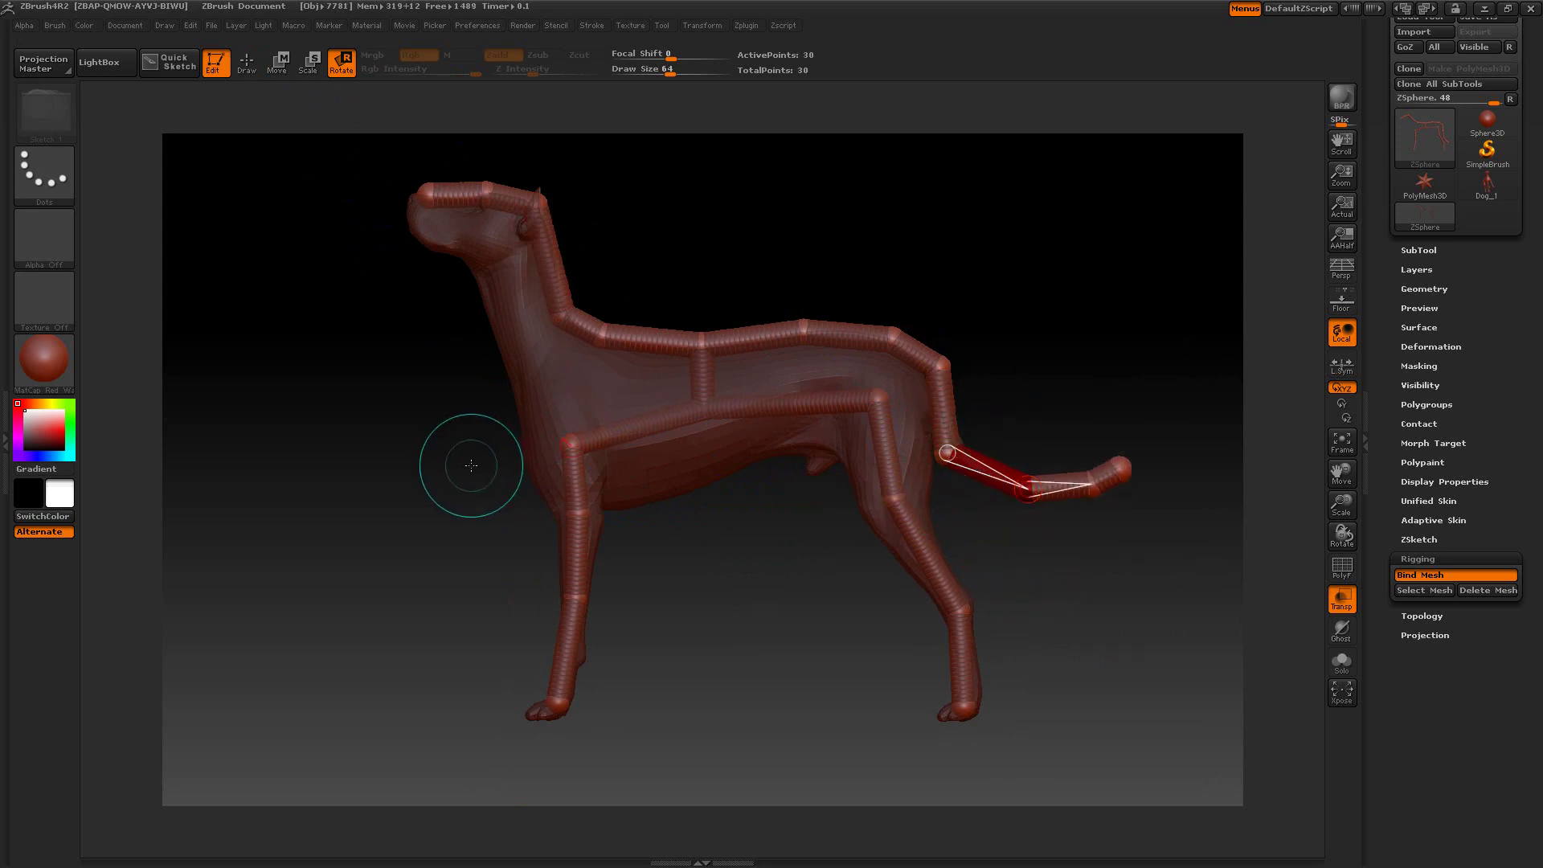
pyautogui.press('a')
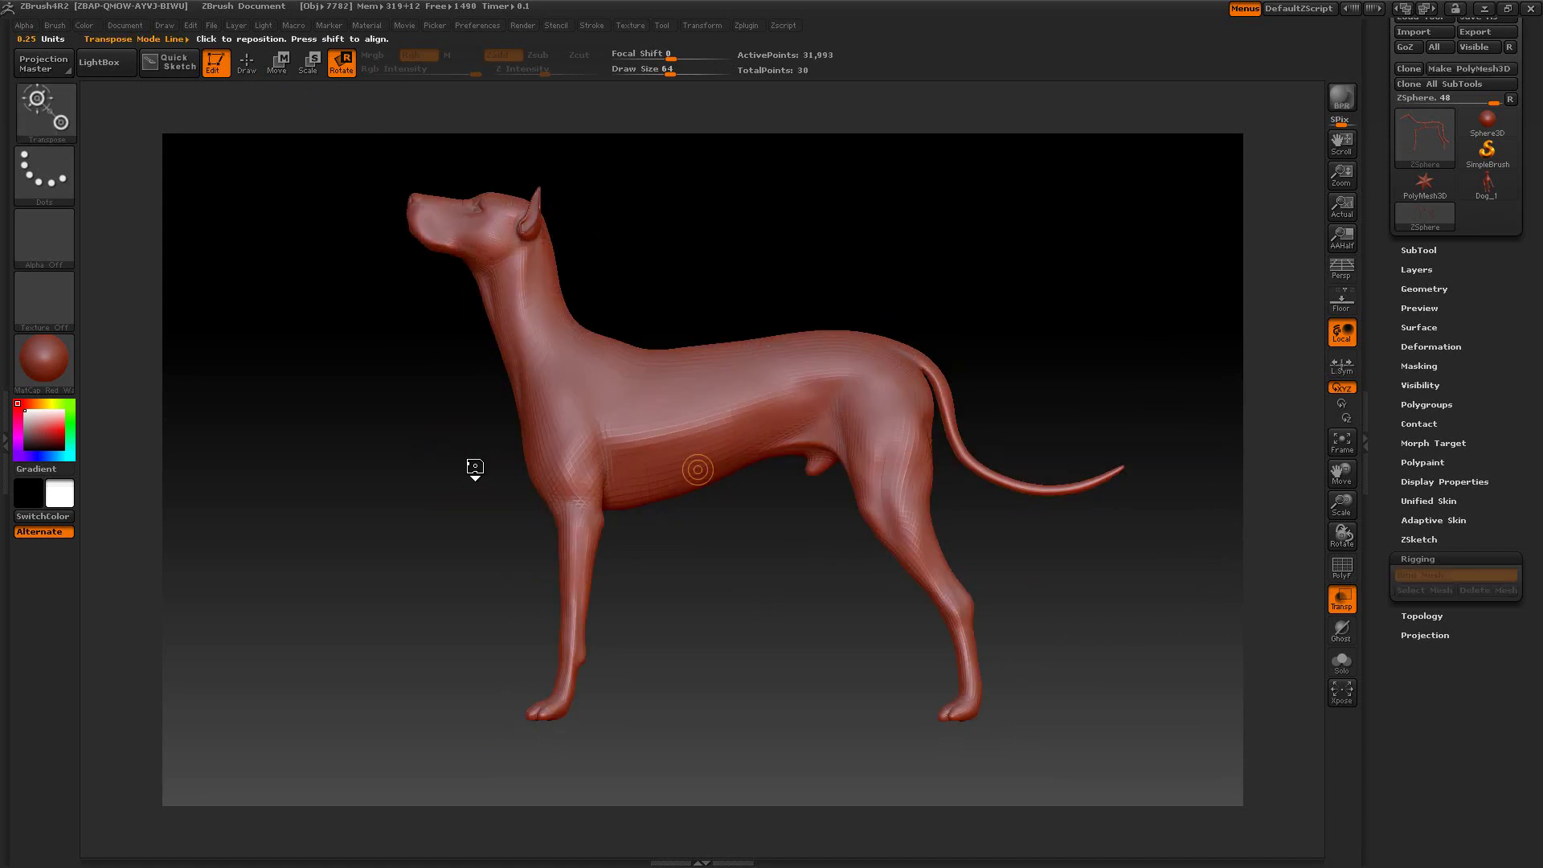
pyautogui.press('a')
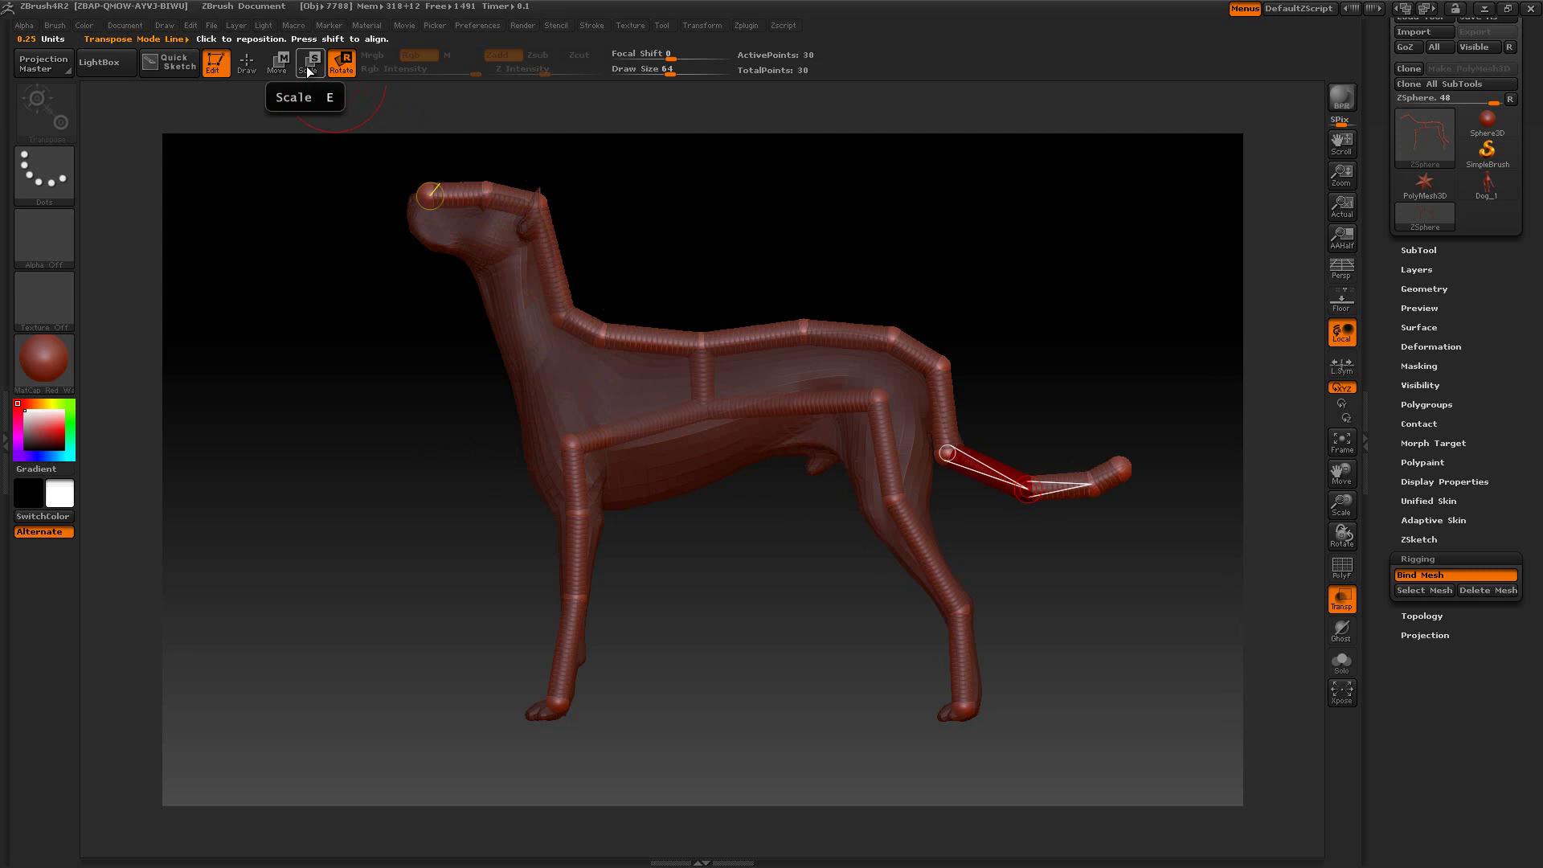
# Move the ZSphere at the back of the head away from the shoulders to lengthen the dog's neck.
pyautogui.click(277, 62)
pyautogui.moveTo(534, 205); pyautogui.dragTo(553, 250)
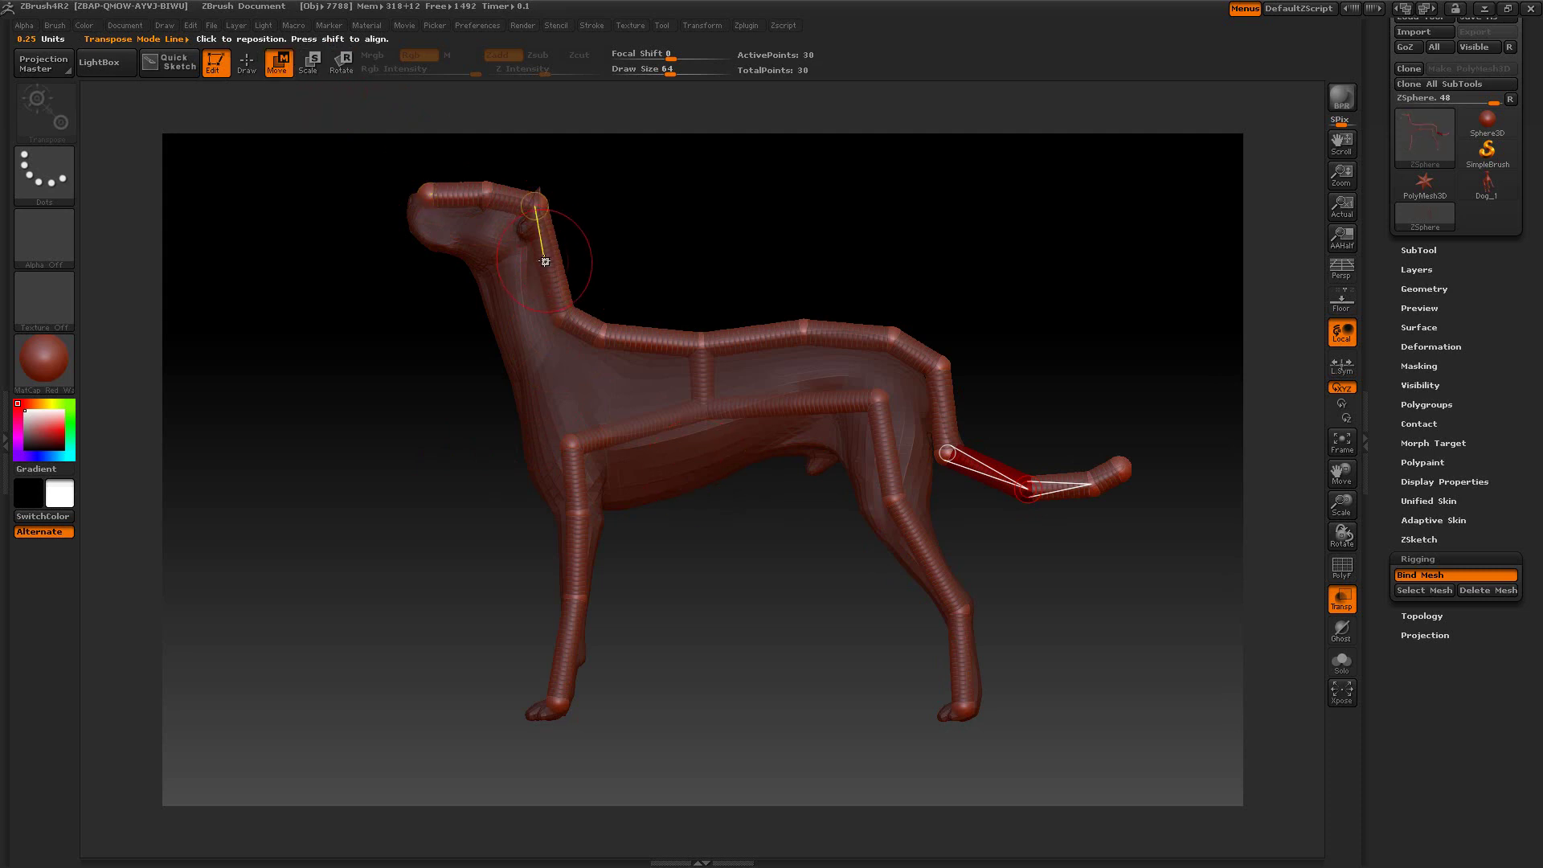
pyautogui.moveTo(654, 234)
pyautogui.mouseDown()
pyautogui.moveTo(641, 207)
pyautogui.moveTo(662, 328)
pyautogui.moveTo(616, 243)
pyautogui.mouseUp()
# Scale up the ZSphere at the back of the head and preview the dog's adaptive skin.
pyautogui.click(309, 64)
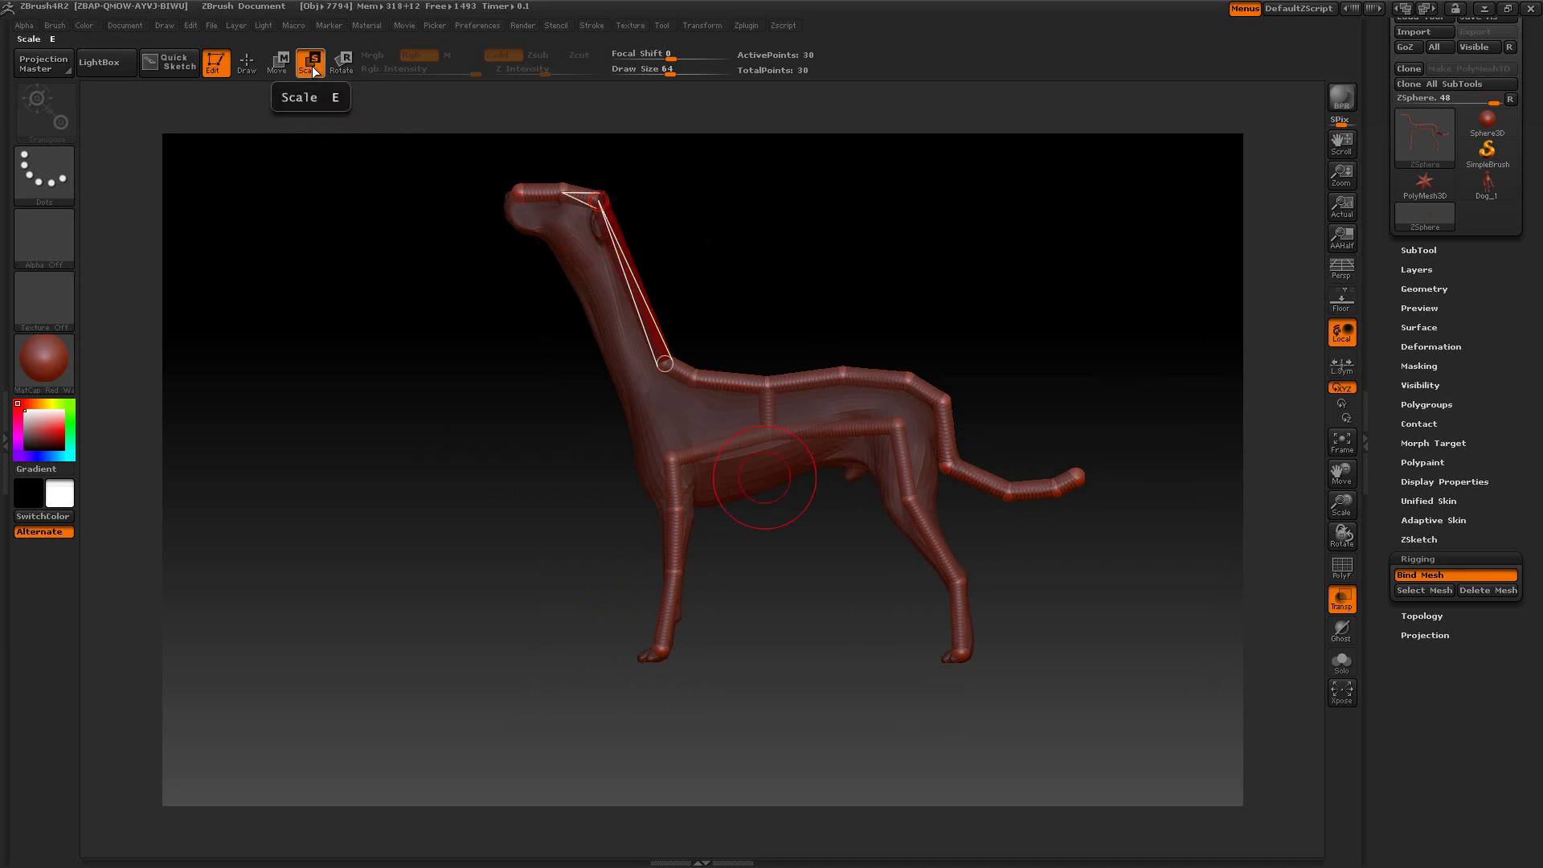
pyautogui.moveTo(621, 207); pyautogui.dragTo(616, 205)
pyautogui.moveTo(750, 365); pyautogui.dragTo(824, 482)
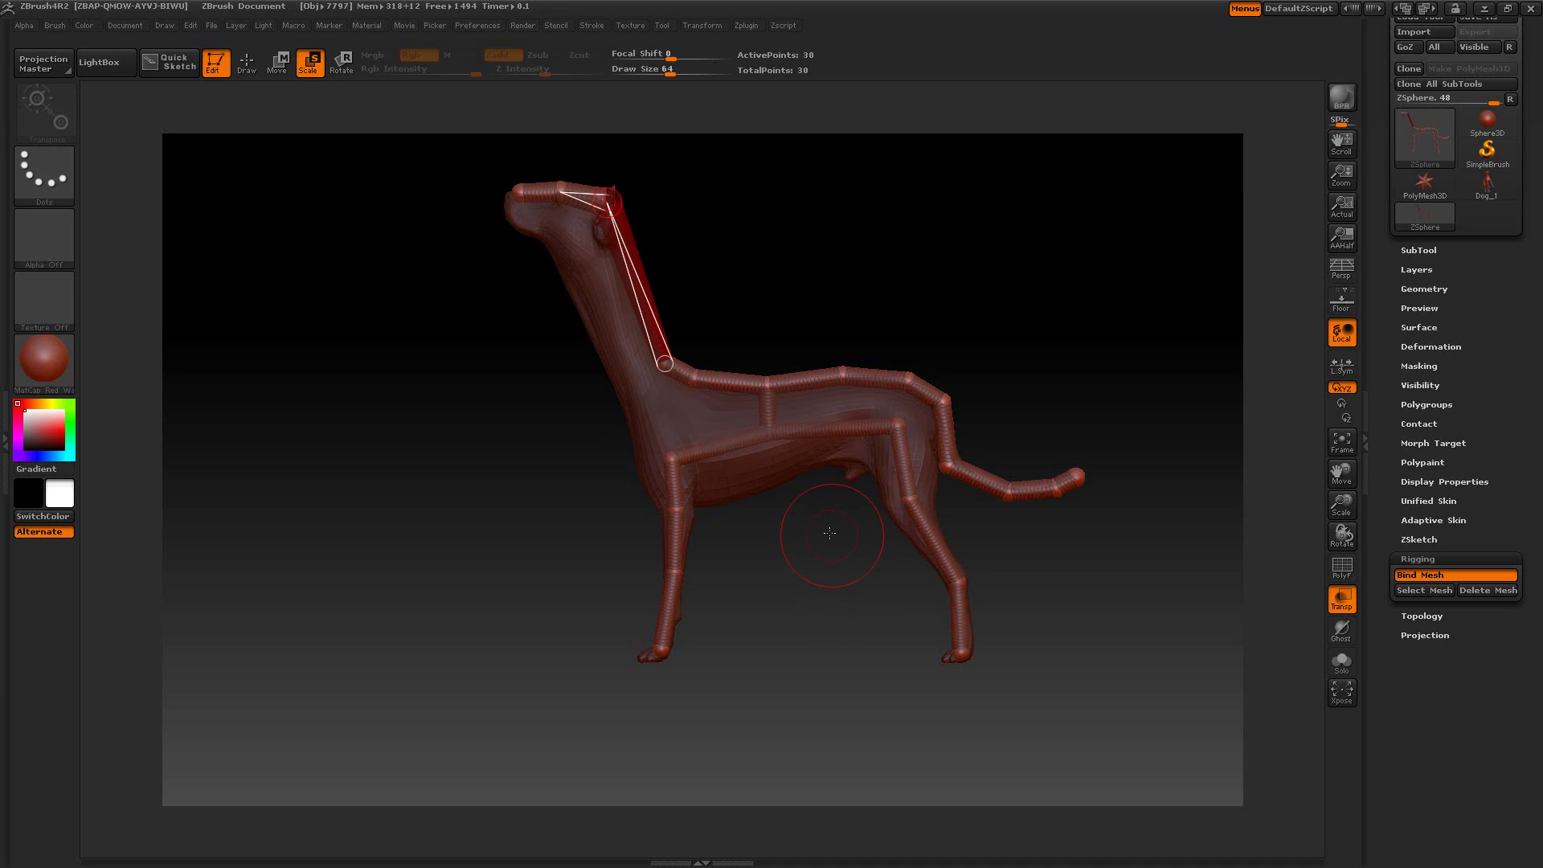
pyautogui.press('a')
pyautogui.moveTo(459, 459); pyautogui.dragTo(698, 458)
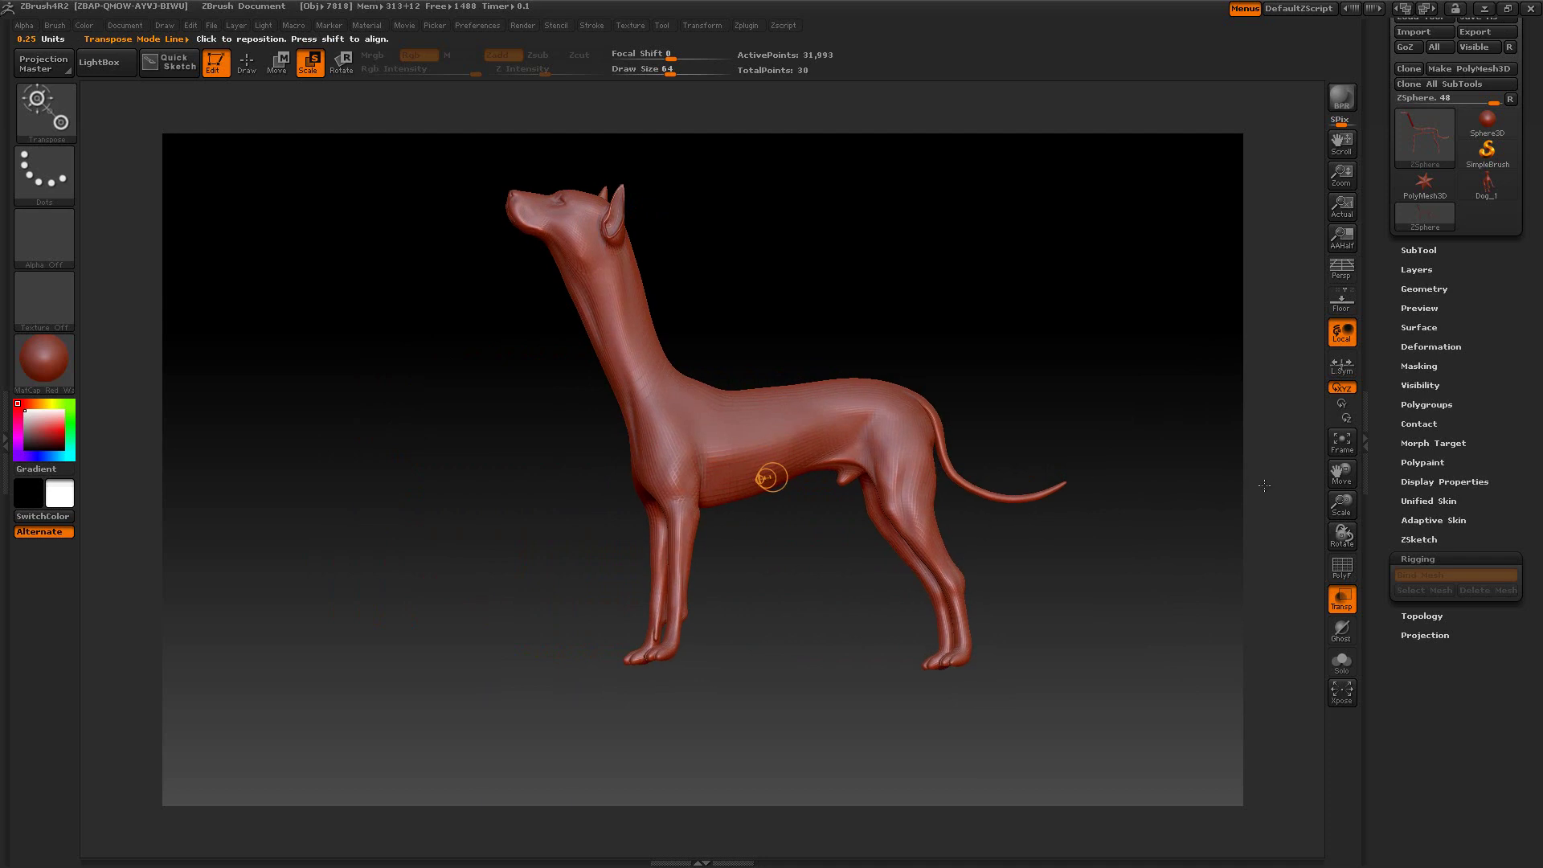
# Generate an adaptive skin from the posed dog at density 2 and make Skin_ZSphere the active tool.
pyautogui.click(1426, 521)
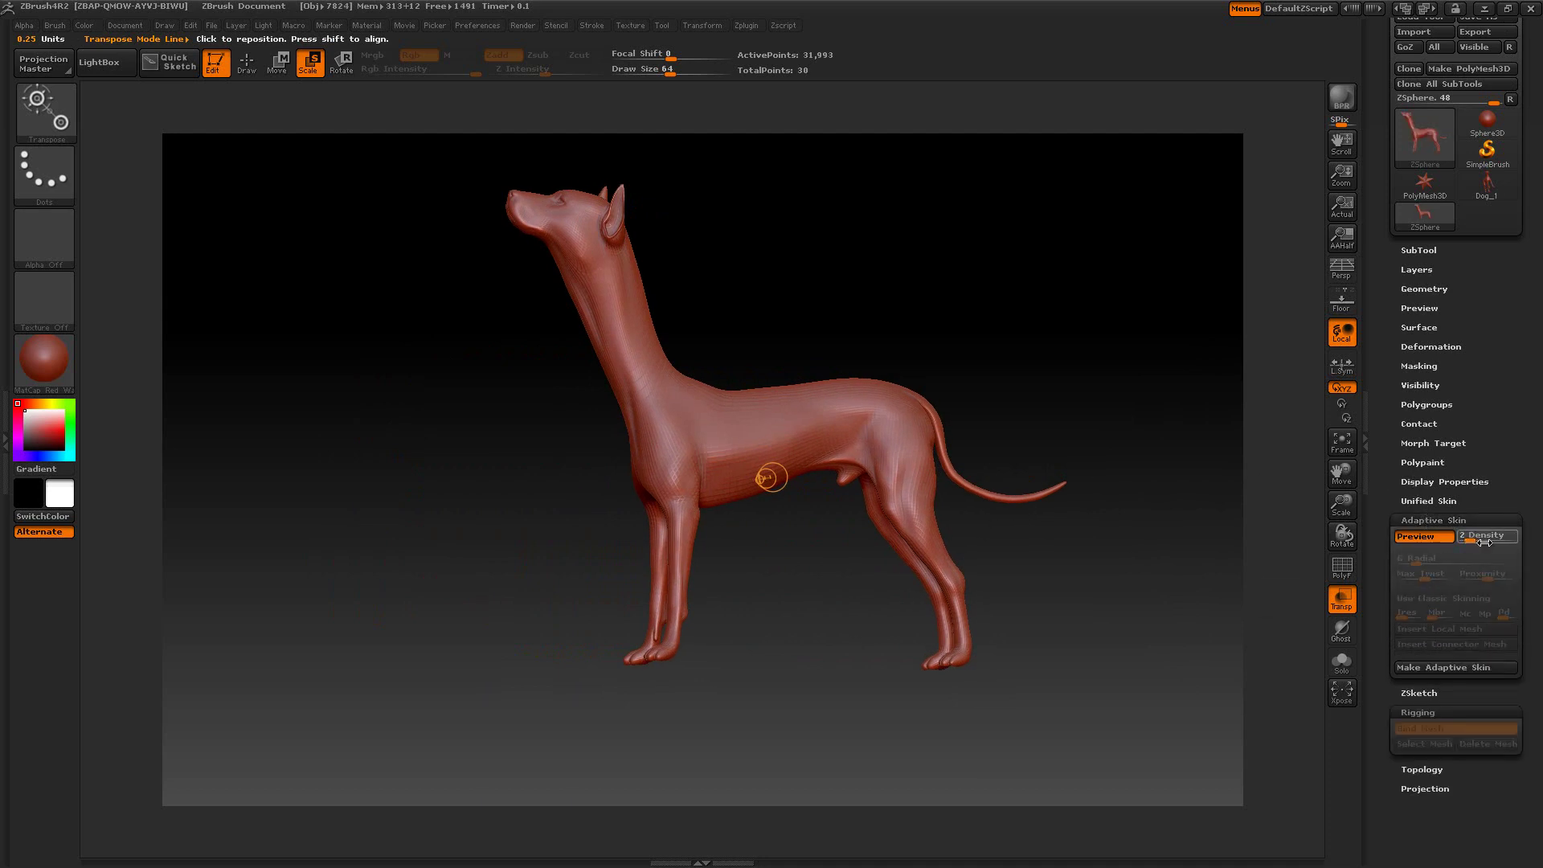
pyautogui.click(1464, 665)
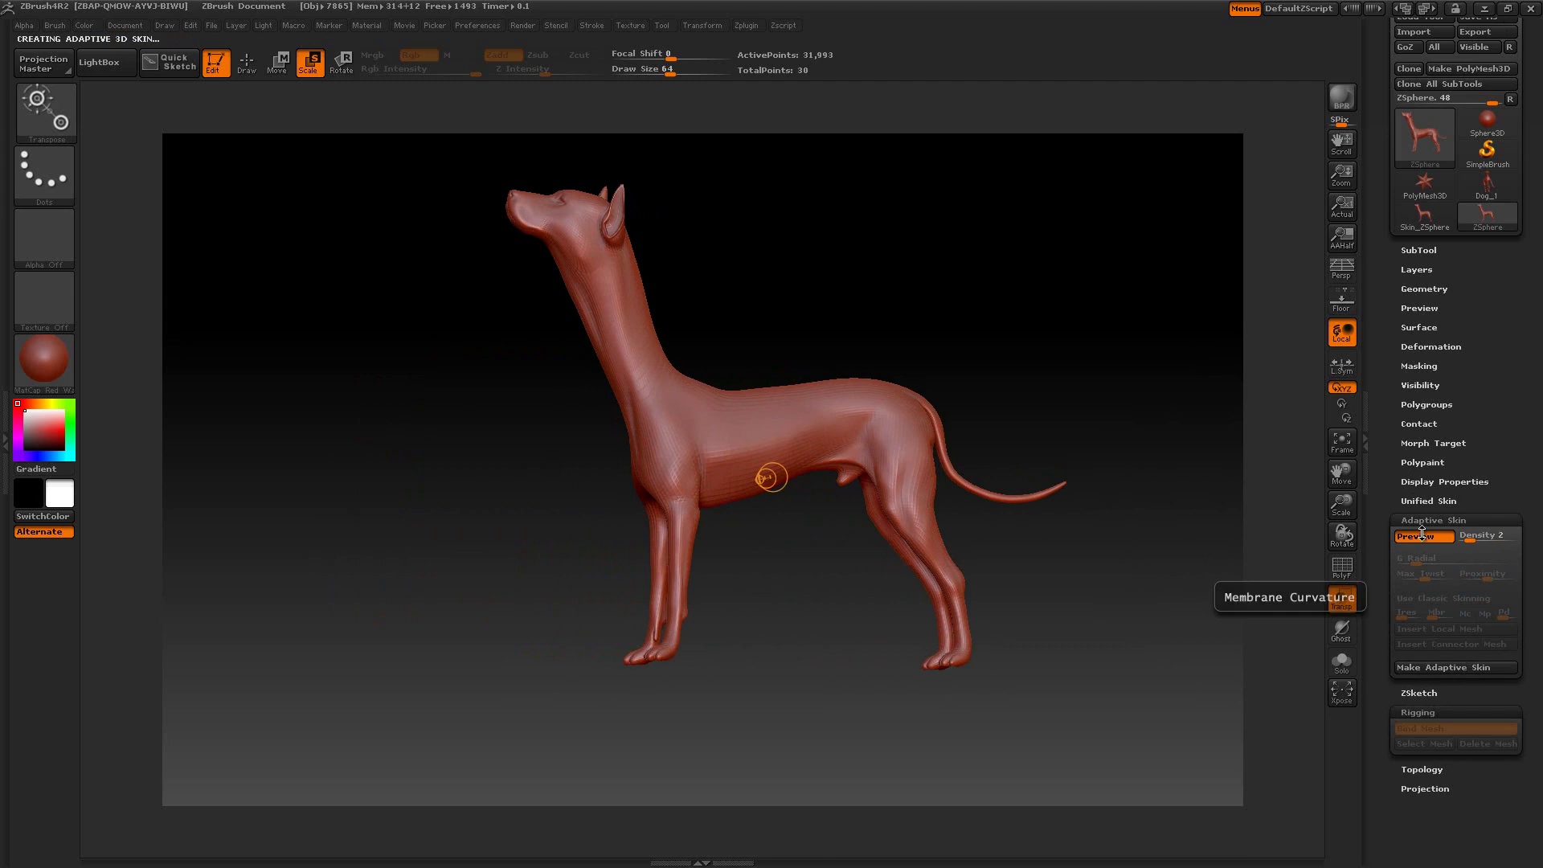
pyautogui.click(1415, 217)
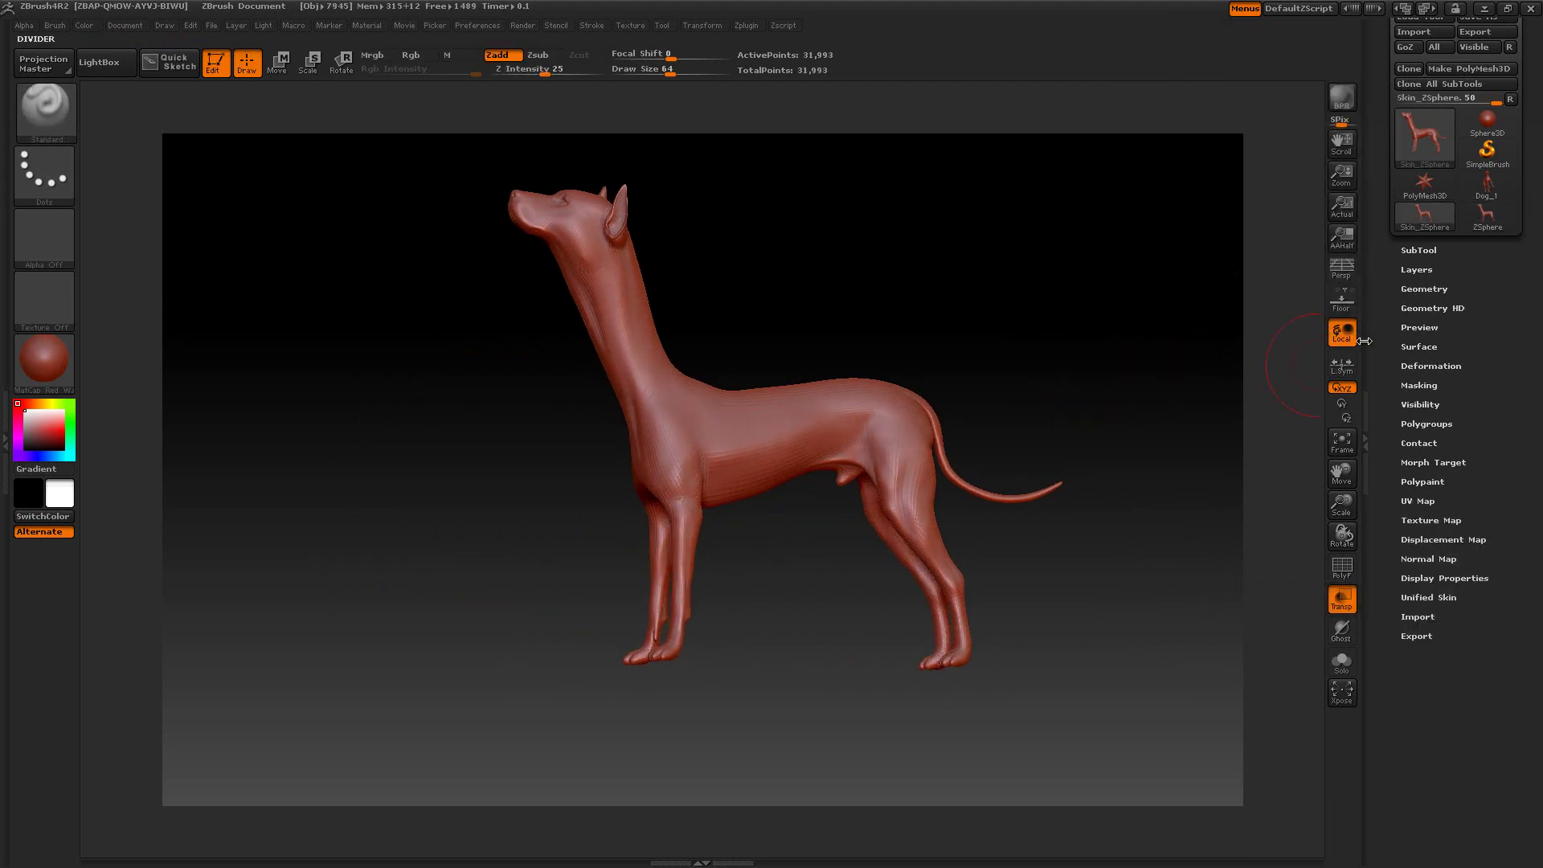
# Compare subdivision levels 1 and 2 of the skinned dog mesh.
pyautogui.click(1412, 287)
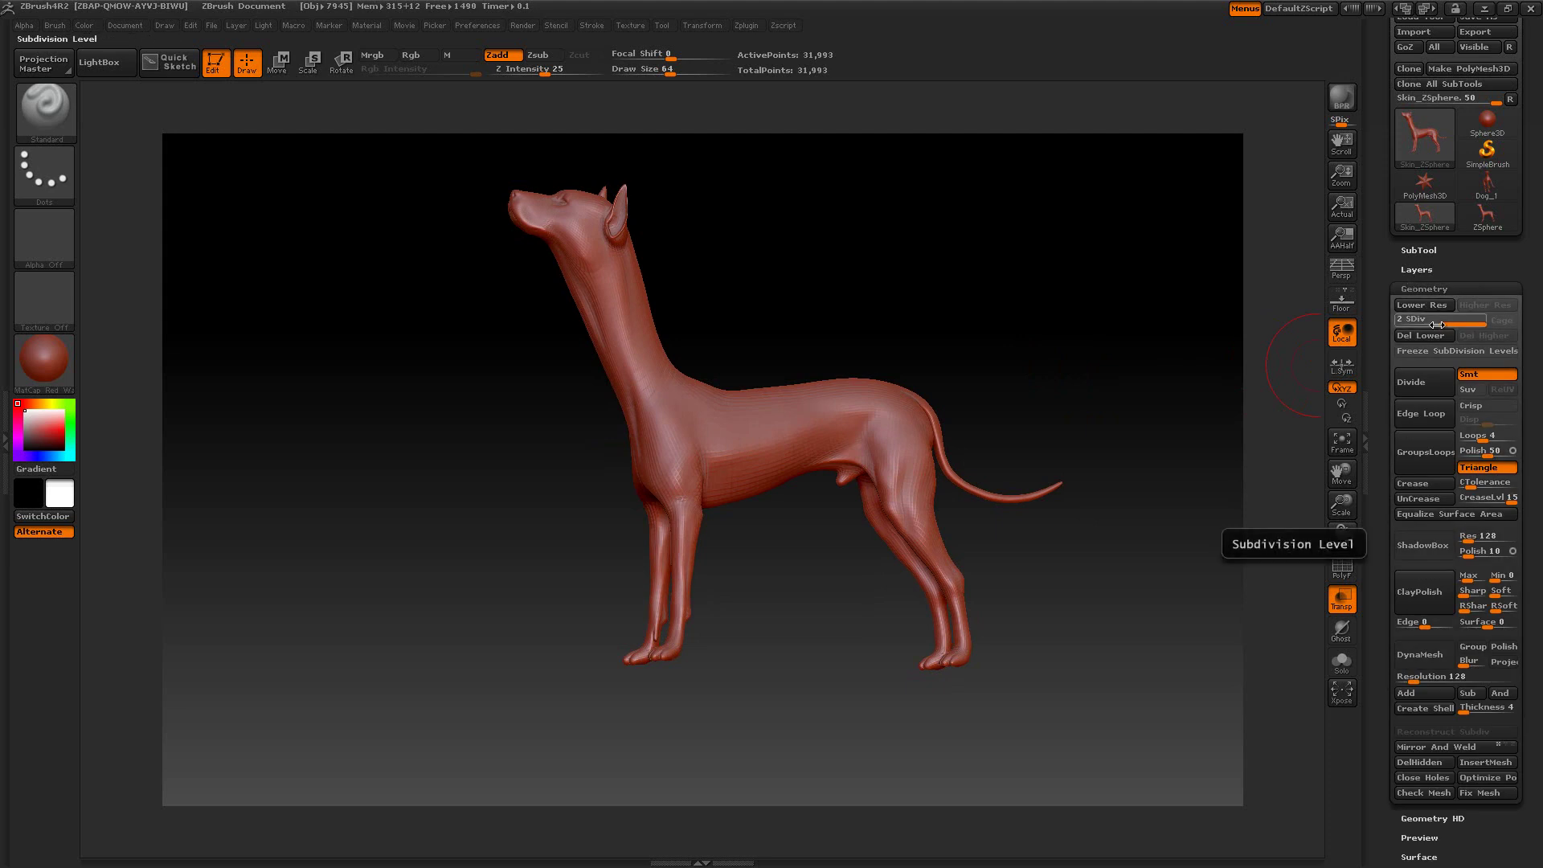
pyautogui.click(1402, 322)
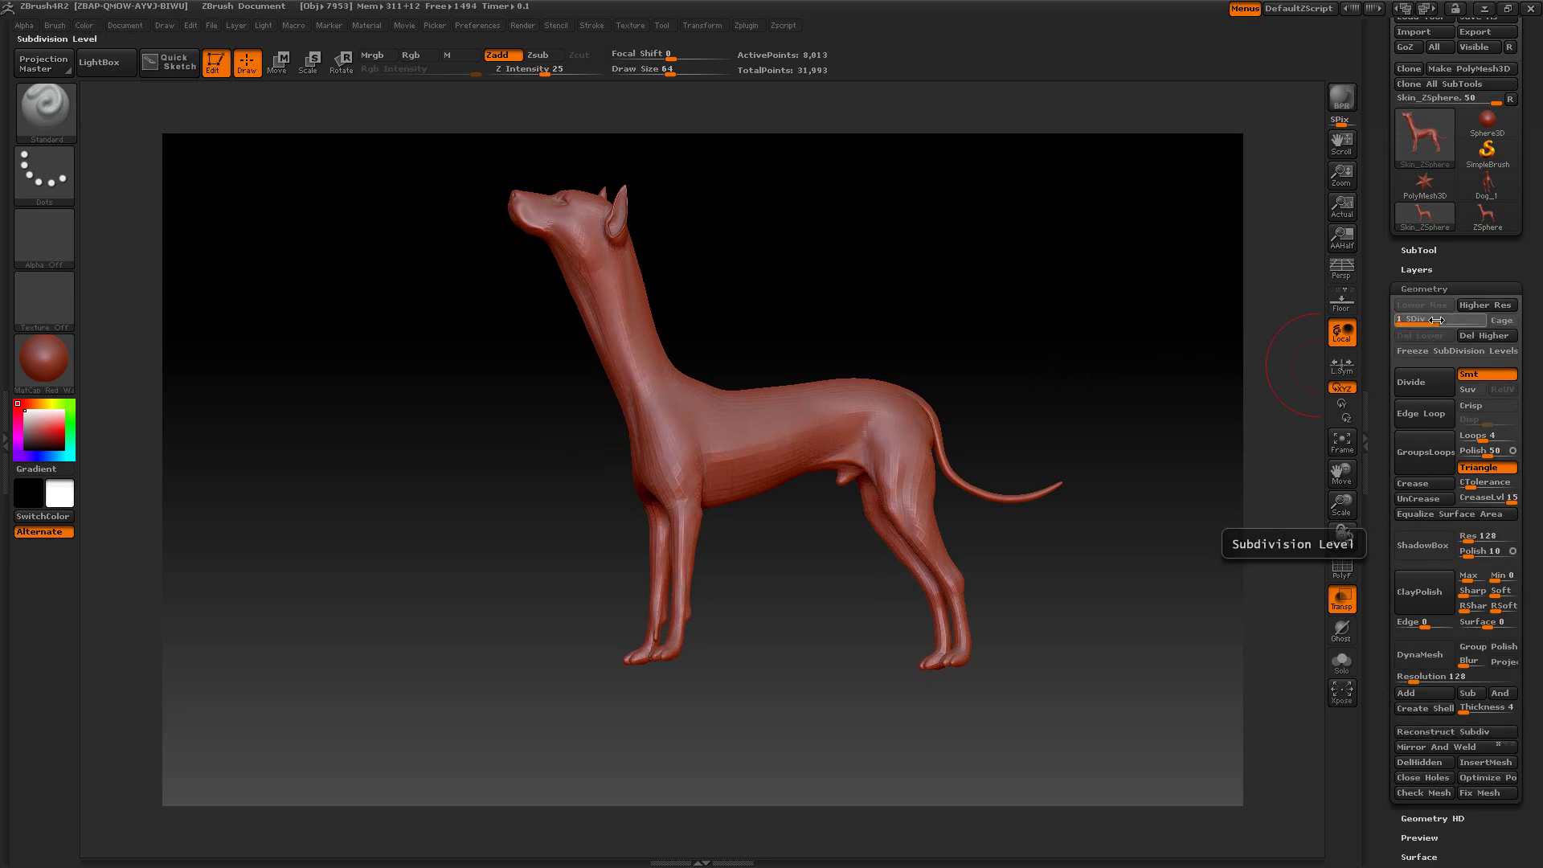
pyautogui.click(1462, 321)
pyautogui.moveTo(1045, 304)
pyautogui.mouseDown()
pyautogui.moveTo(1027, 299)
pyautogui.moveTo(1058, 303)
pyautogui.moveTo(1002, 303)
pyautogui.moveTo(1130, 303)
pyautogui.moveTo(991, 306)
pyautogui.moveTo(1034, 303)
pyautogui.mouseUp()
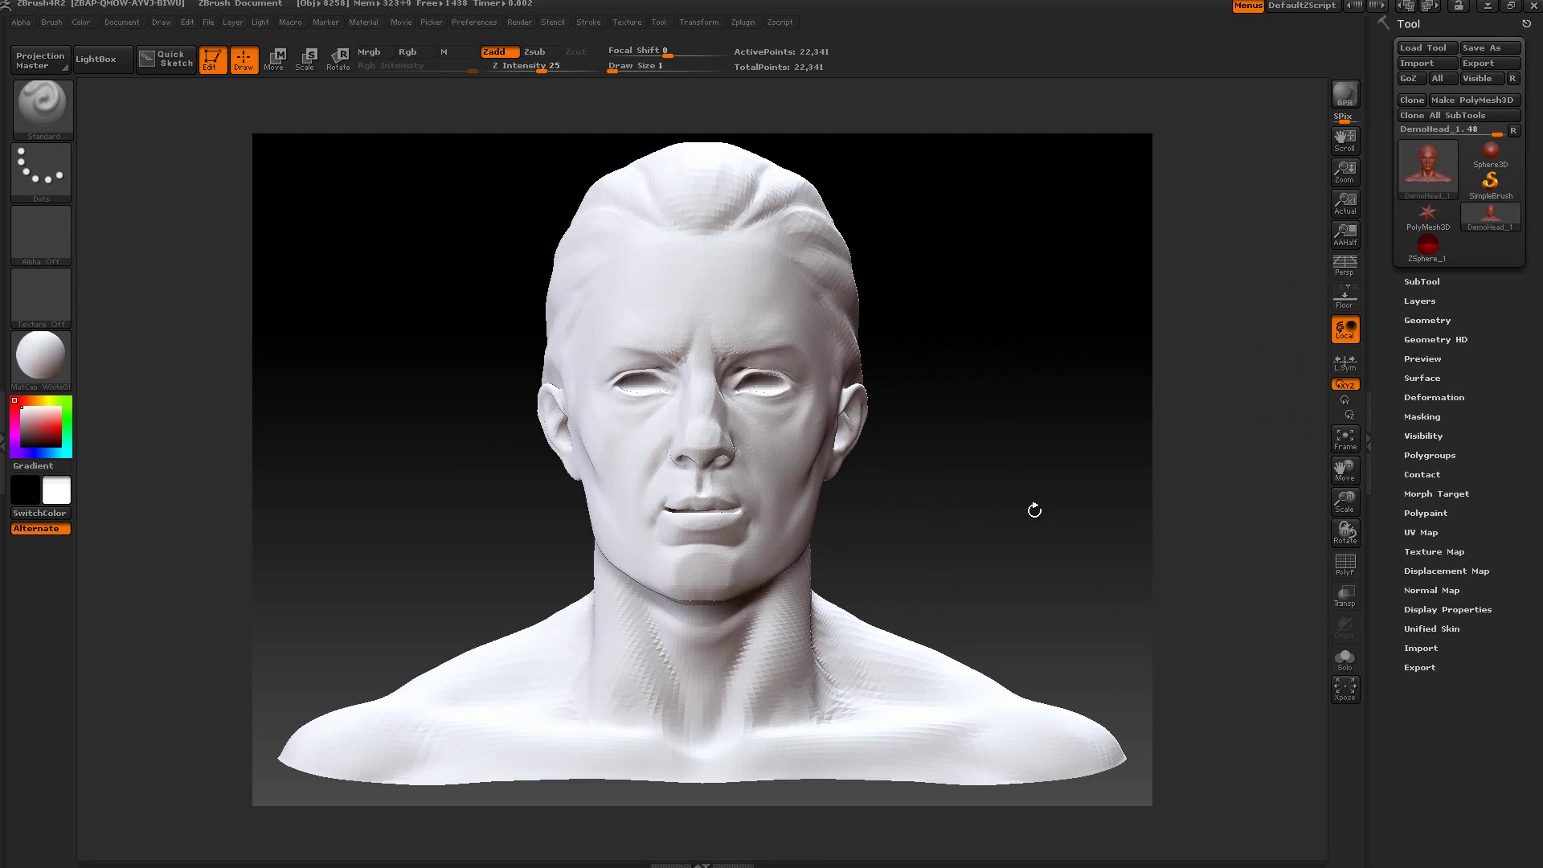
# Inspect the polygon wireframe of the demo head, showing it and hiding it again.
pyautogui.click(1338, 573)
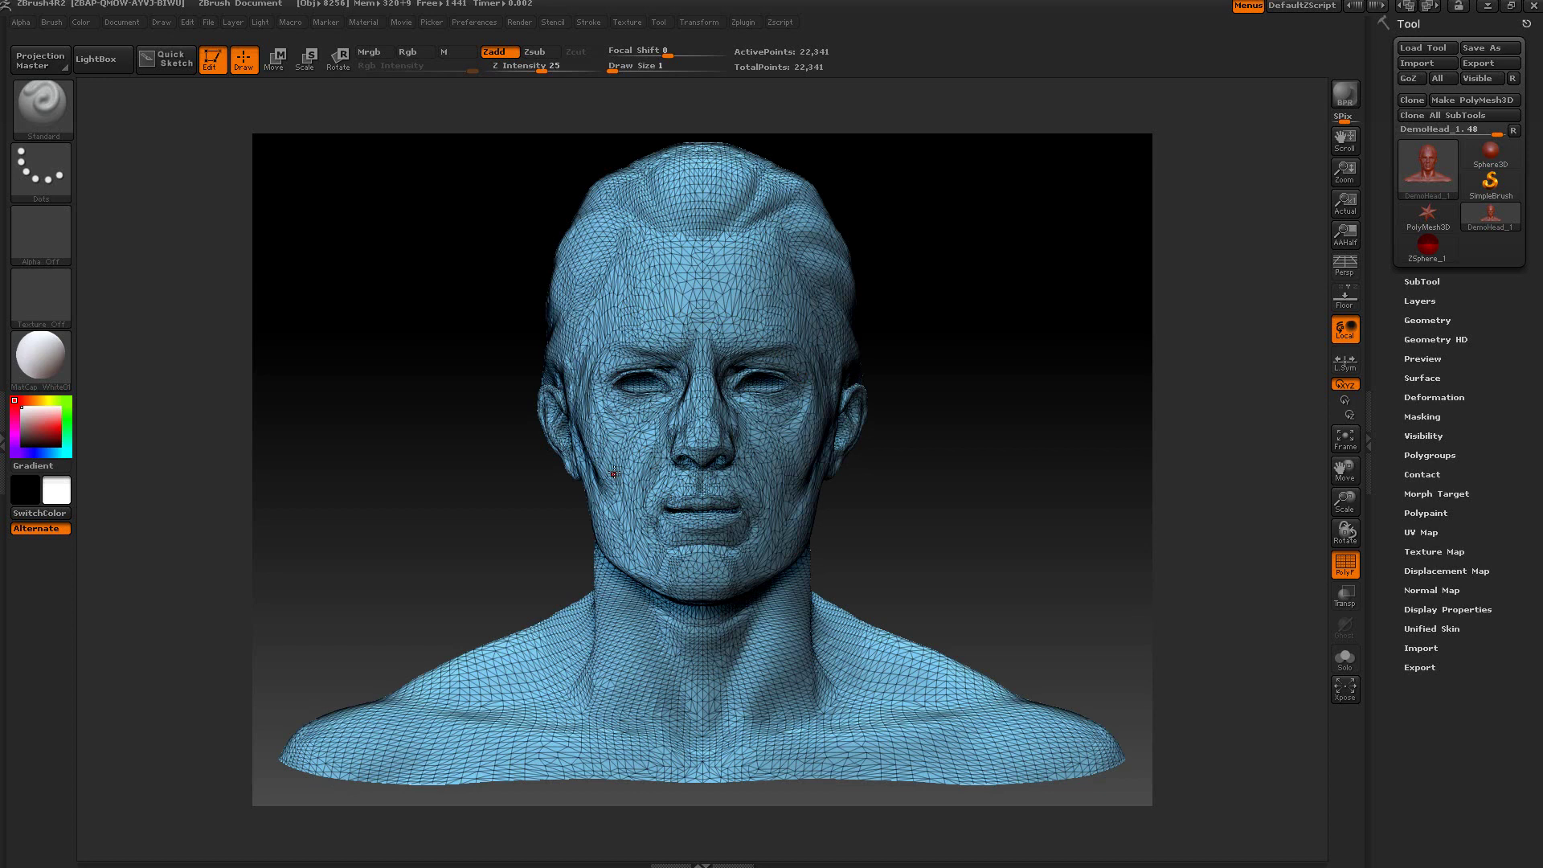
pyautogui.click(1345, 565)
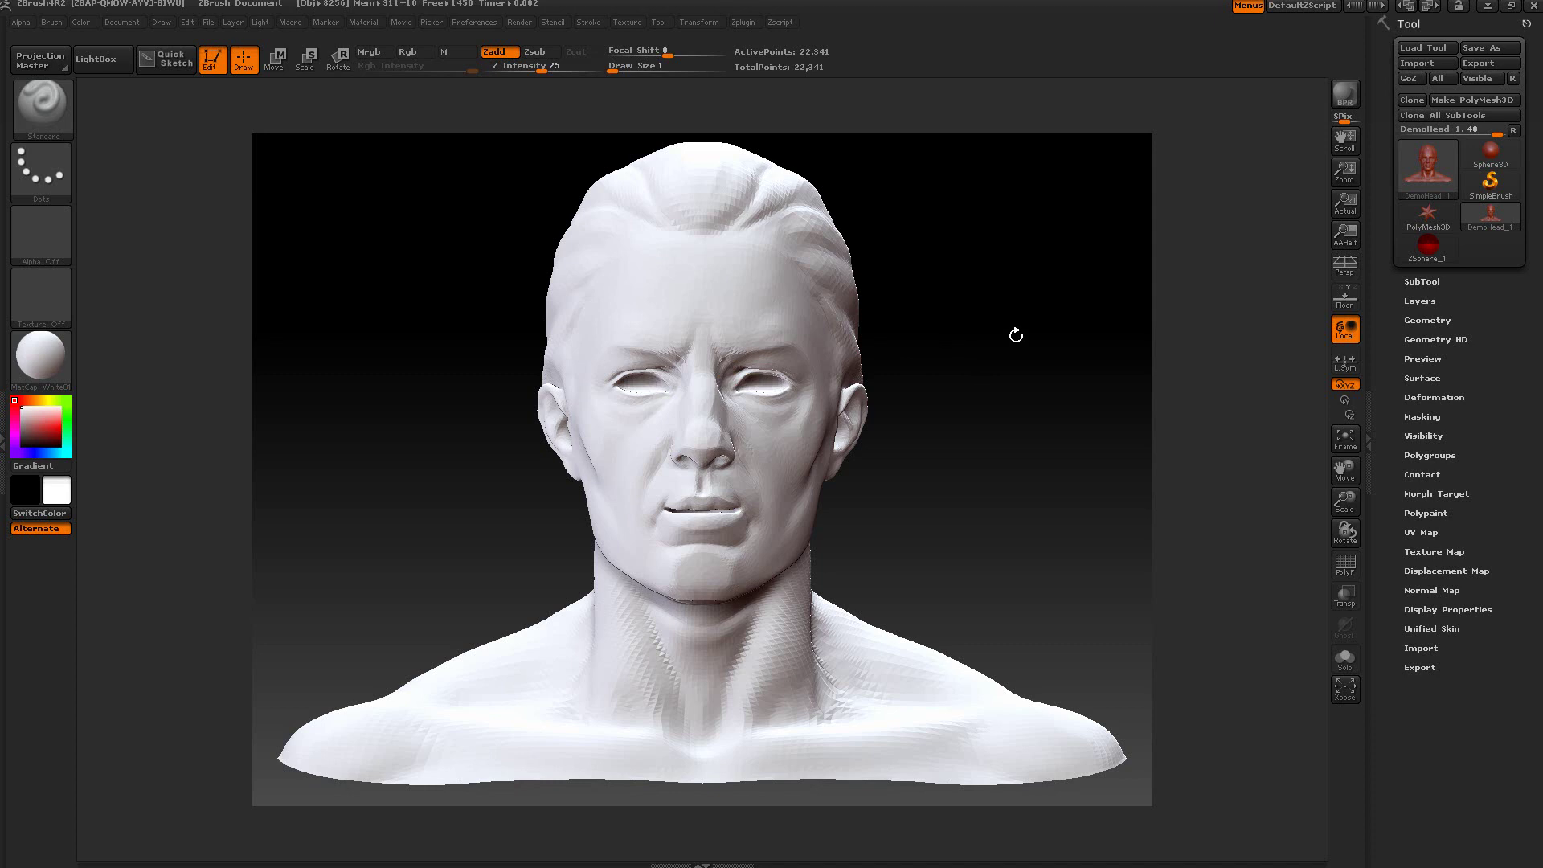
# Make ZSphere_1 the active tool and assign DemoHead_1 as its rigging mesh.
pyautogui.click(1429, 250)
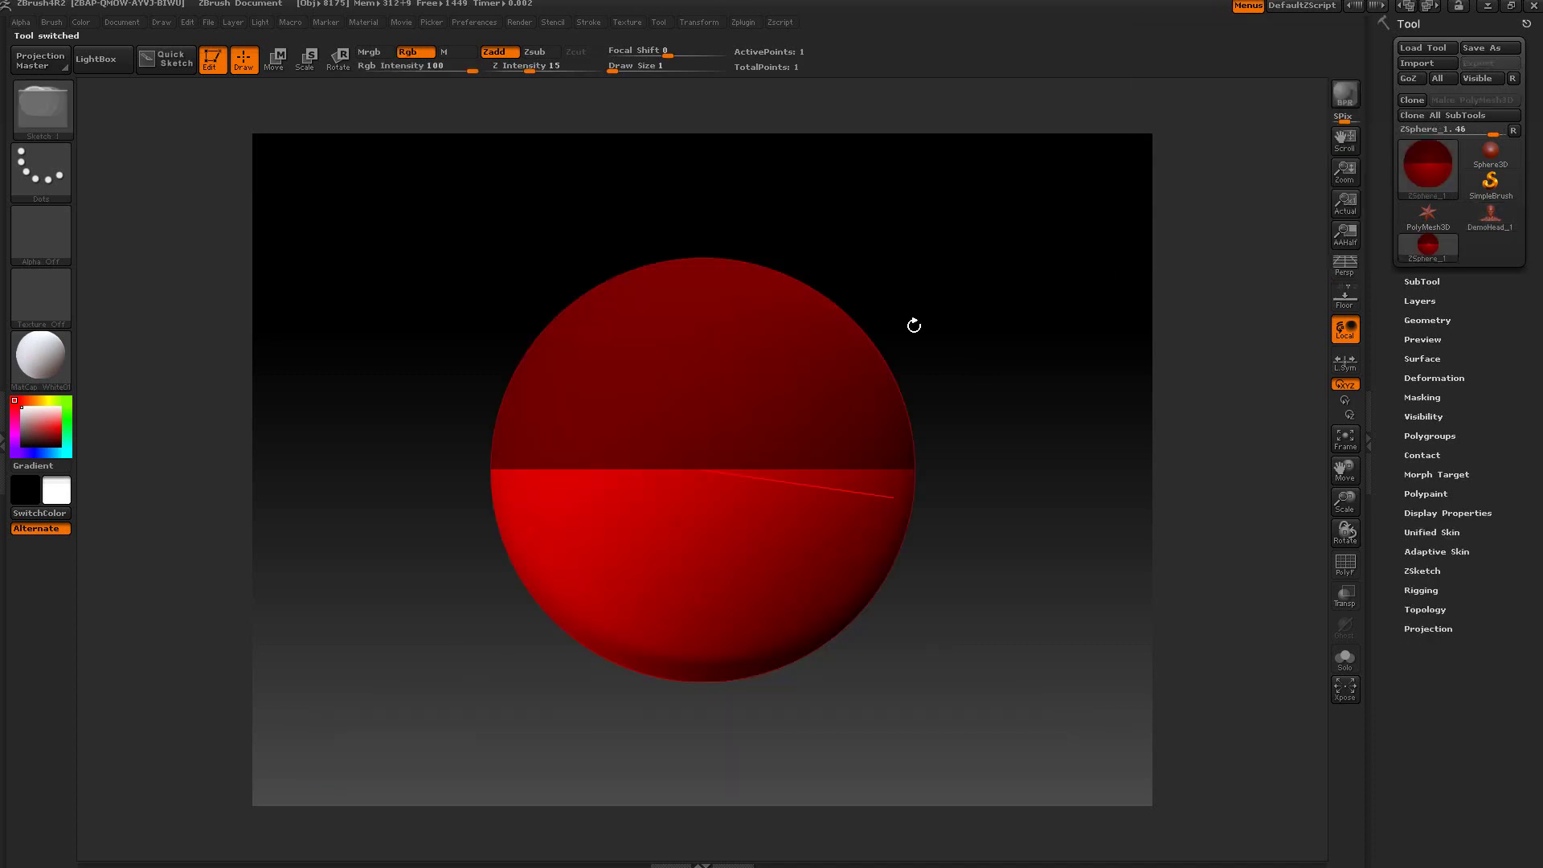
pyautogui.click(1415, 591)
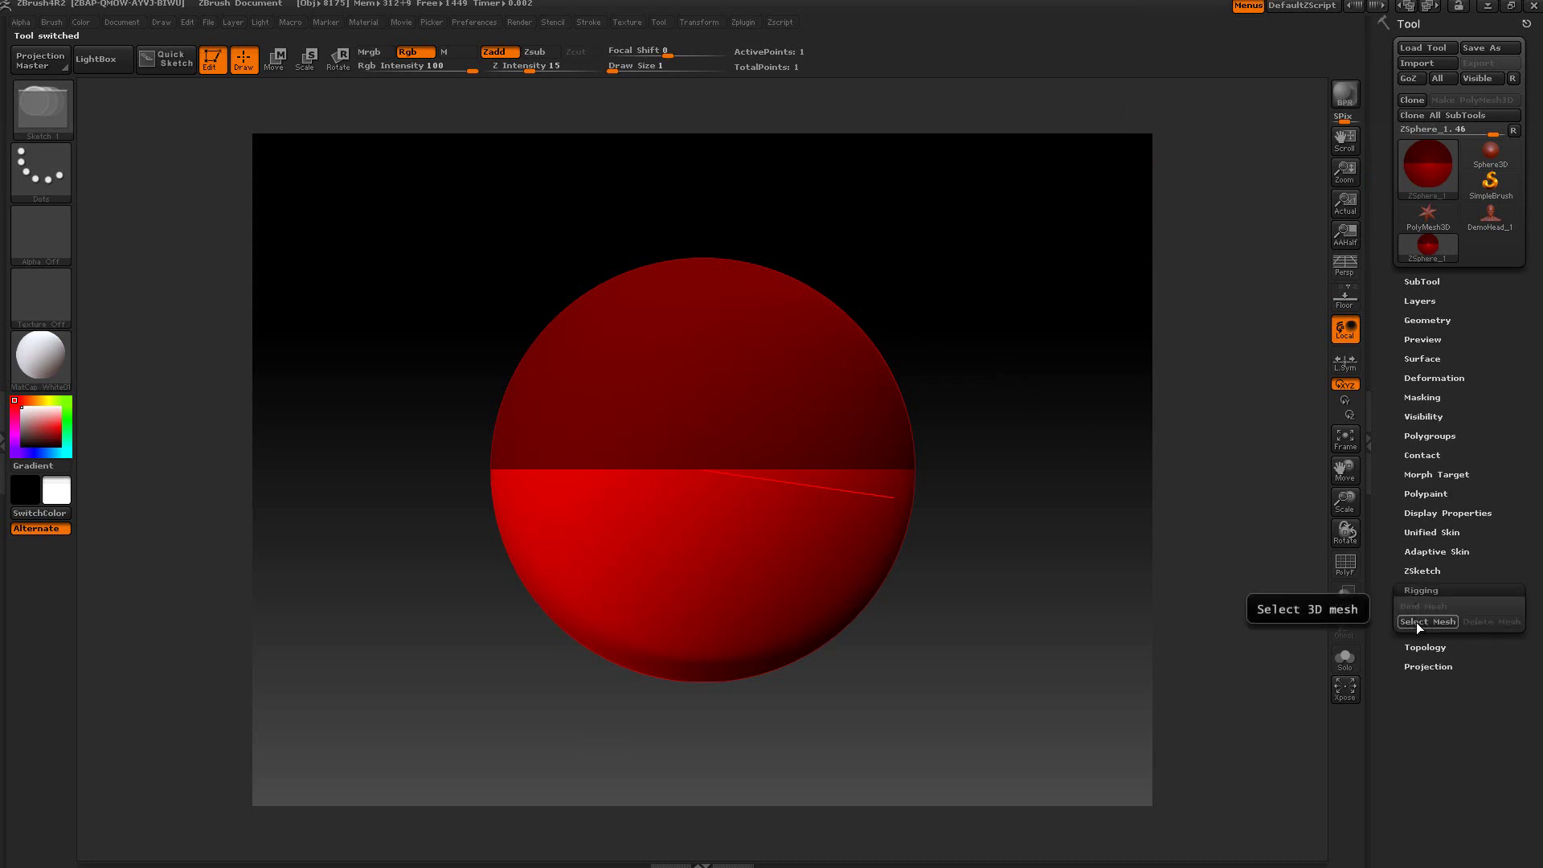
pyautogui.click(1416, 622)
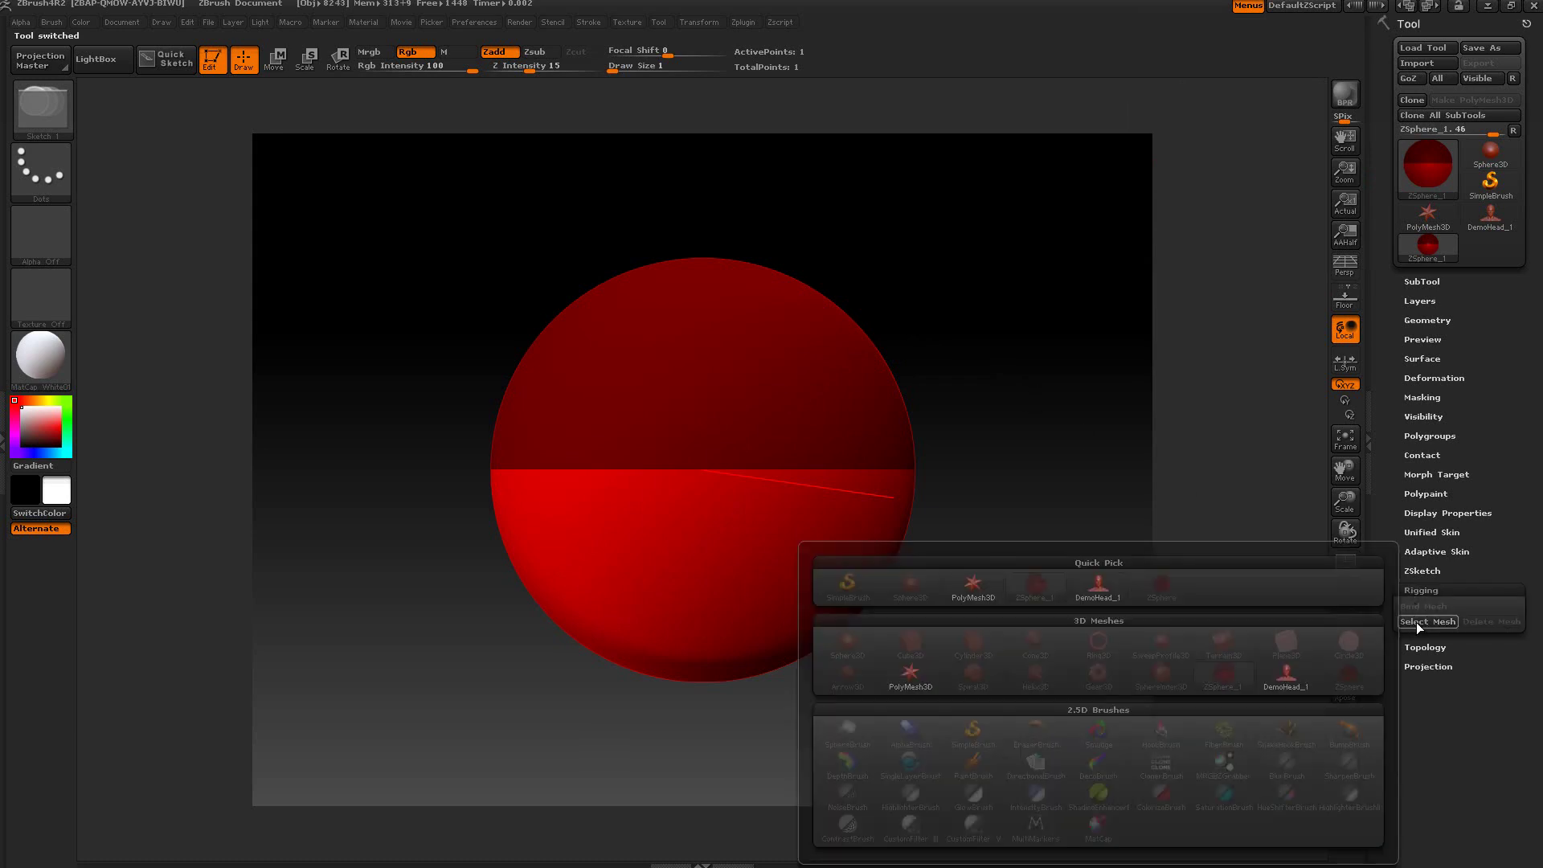
pyautogui.click(1099, 589)
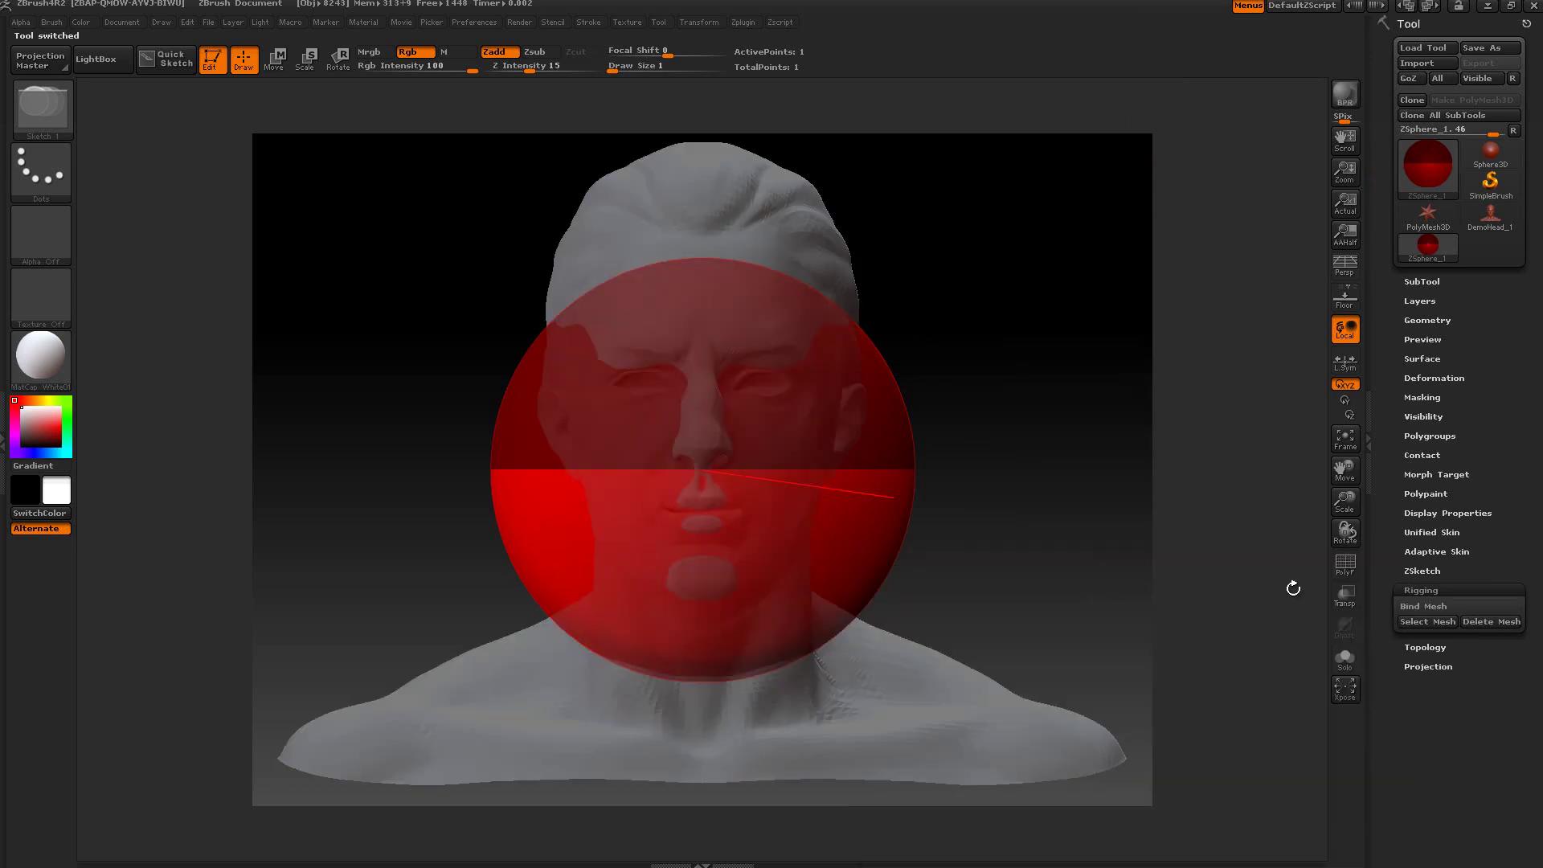
pyautogui.click(1431, 591)
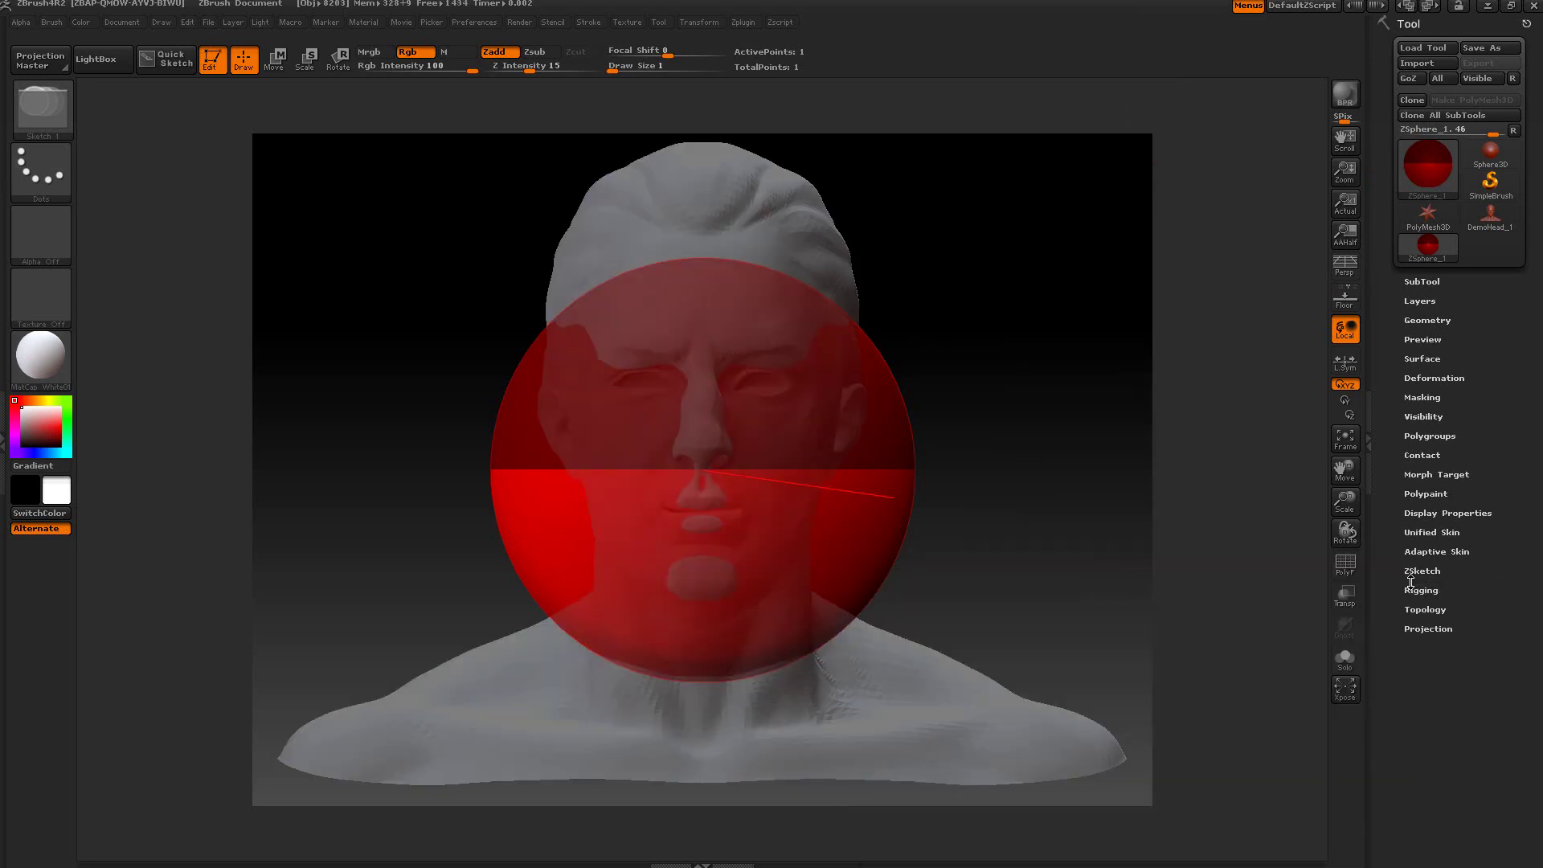
# Enable Edit Topology for the ZSphere with the demo head as its reference.
pyautogui.scroll(-3, 1411, 581)
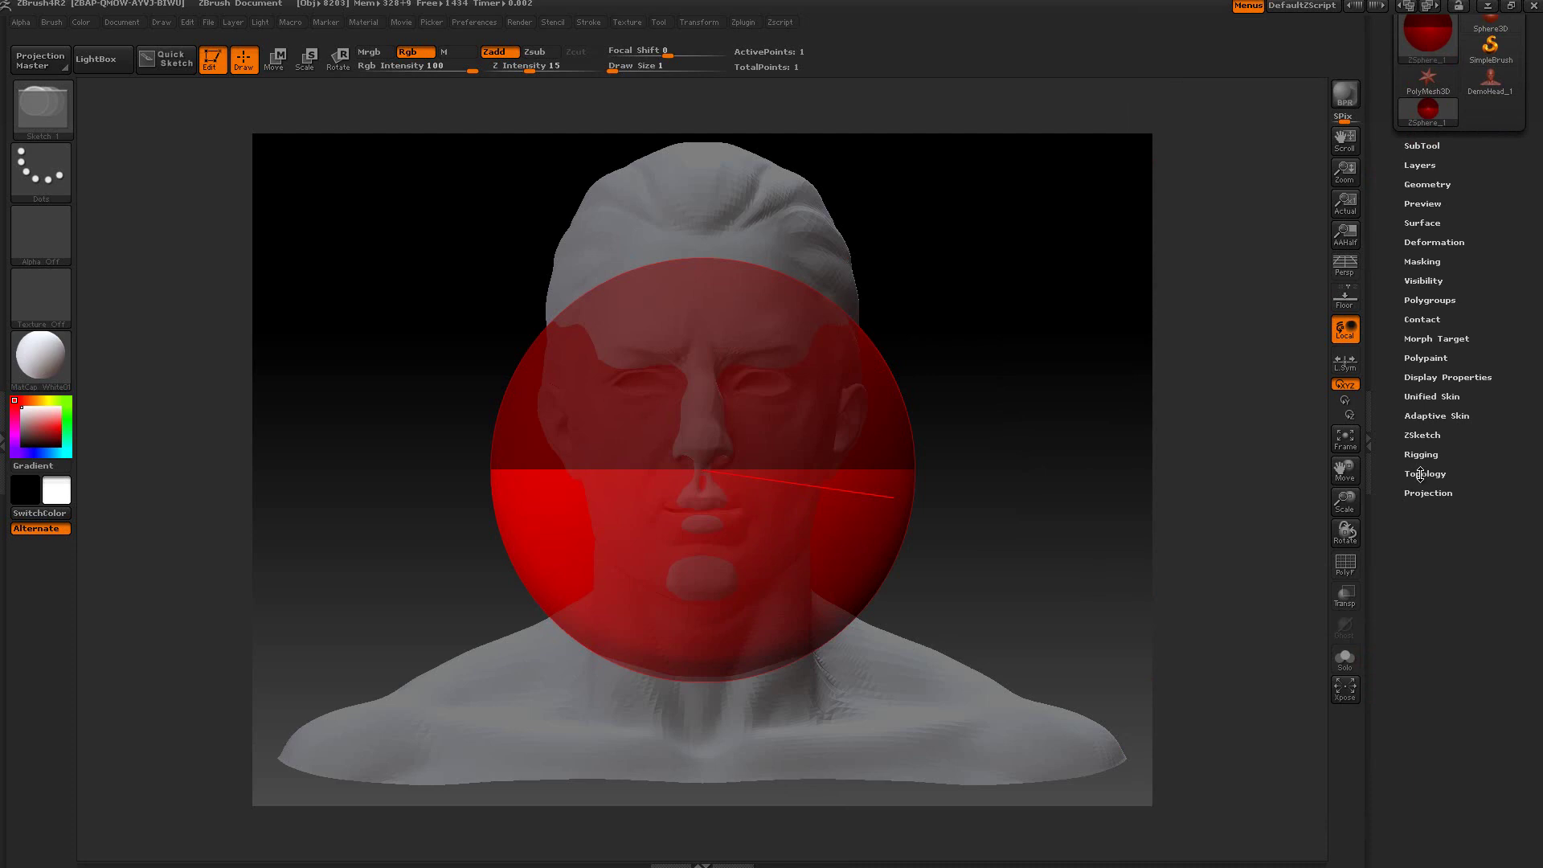
pyautogui.click(1421, 474)
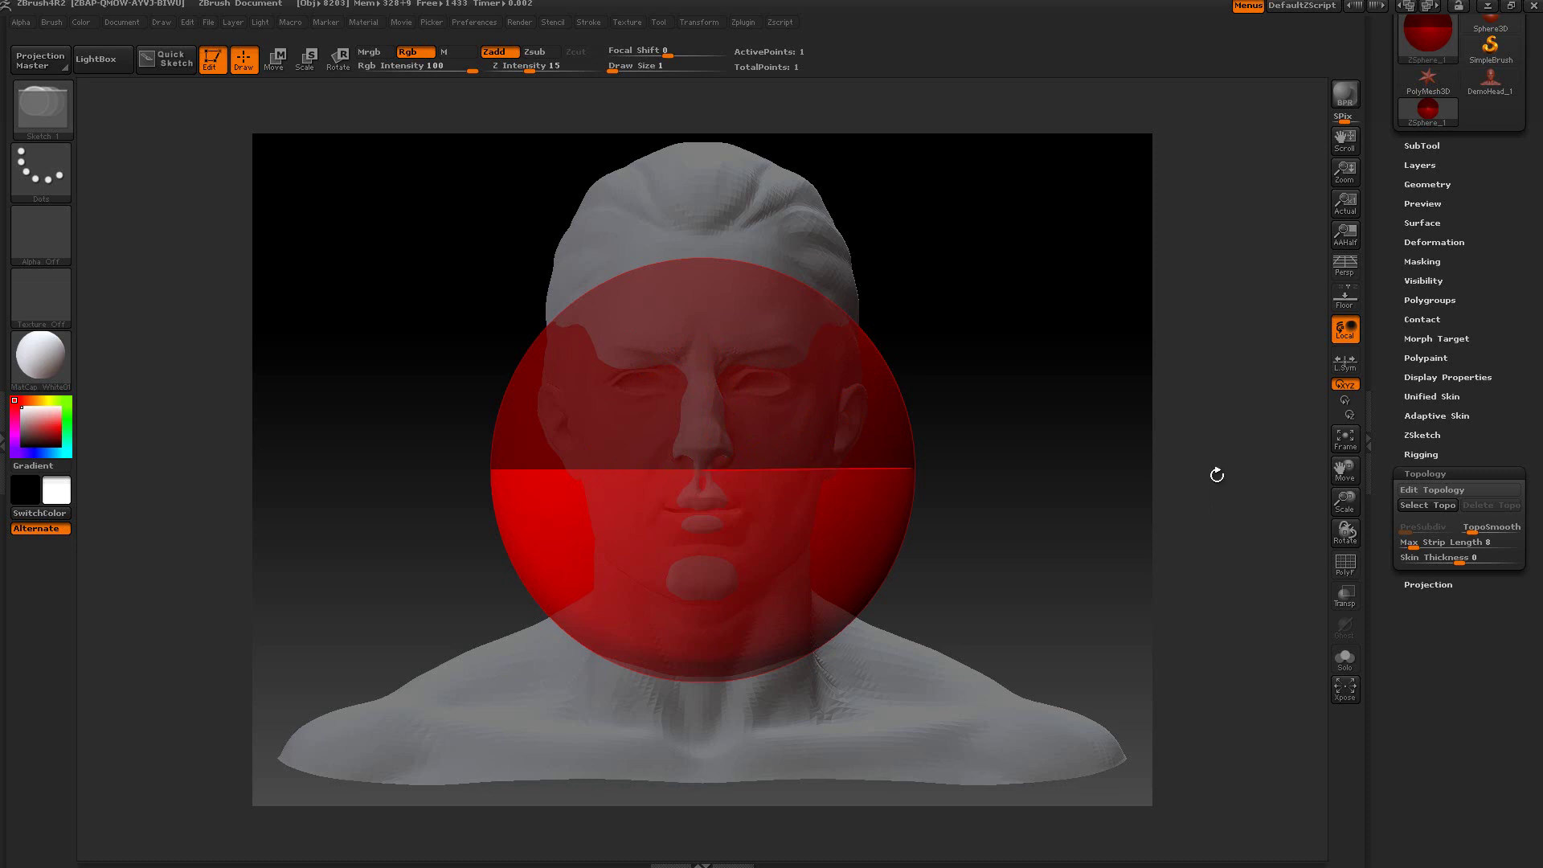
pyautogui.click(1405, 490)
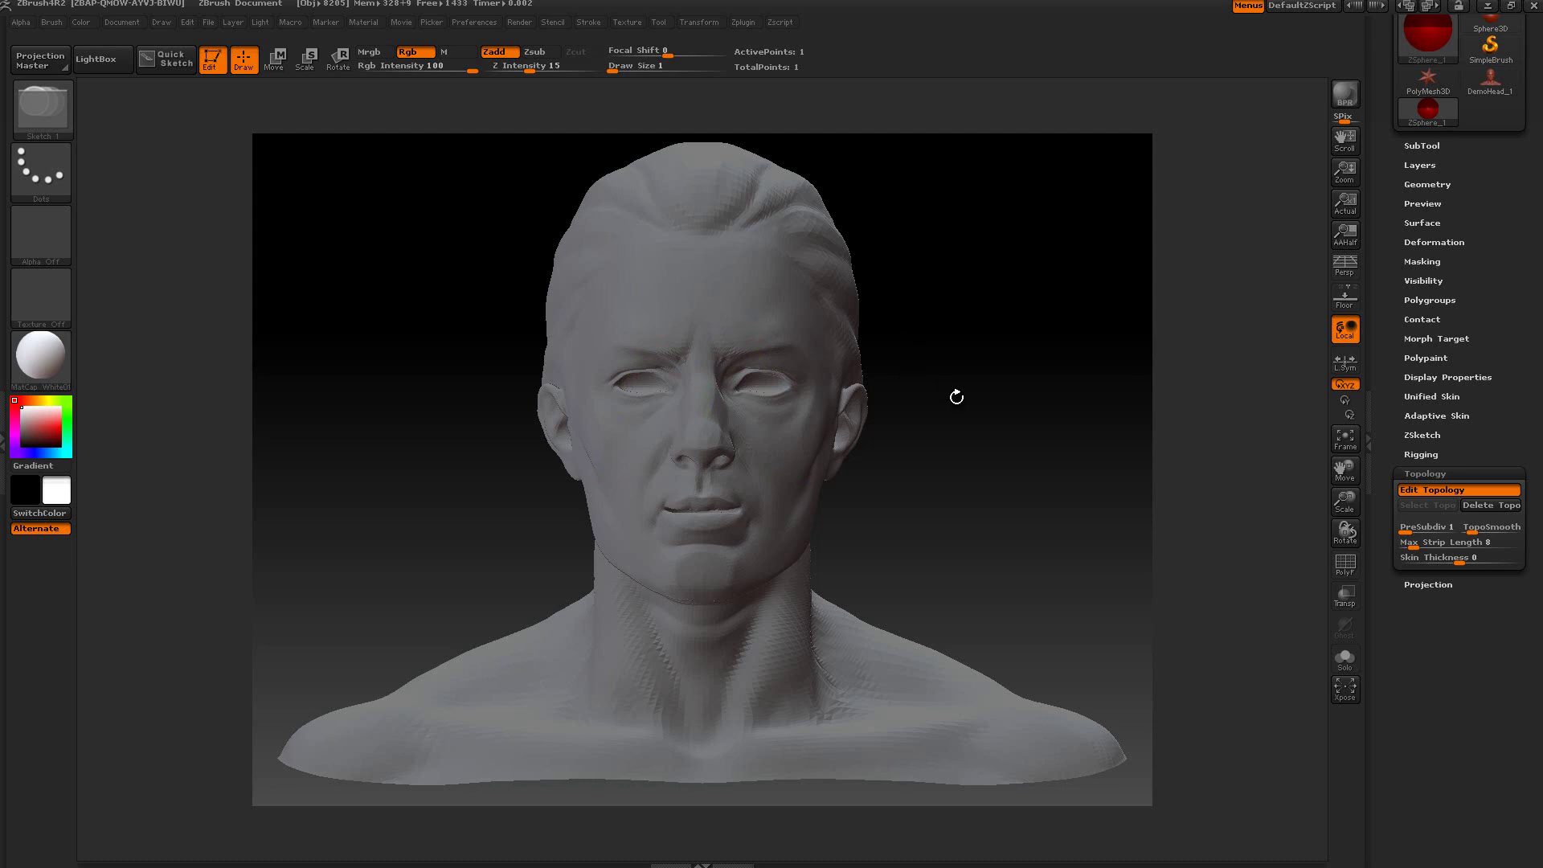
# Draw a closed four-point topology loop tightly around the eye, mirrored on the other eye.
pyautogui.moveTo(949, 414); pyautogui.dragTo(991, 475)
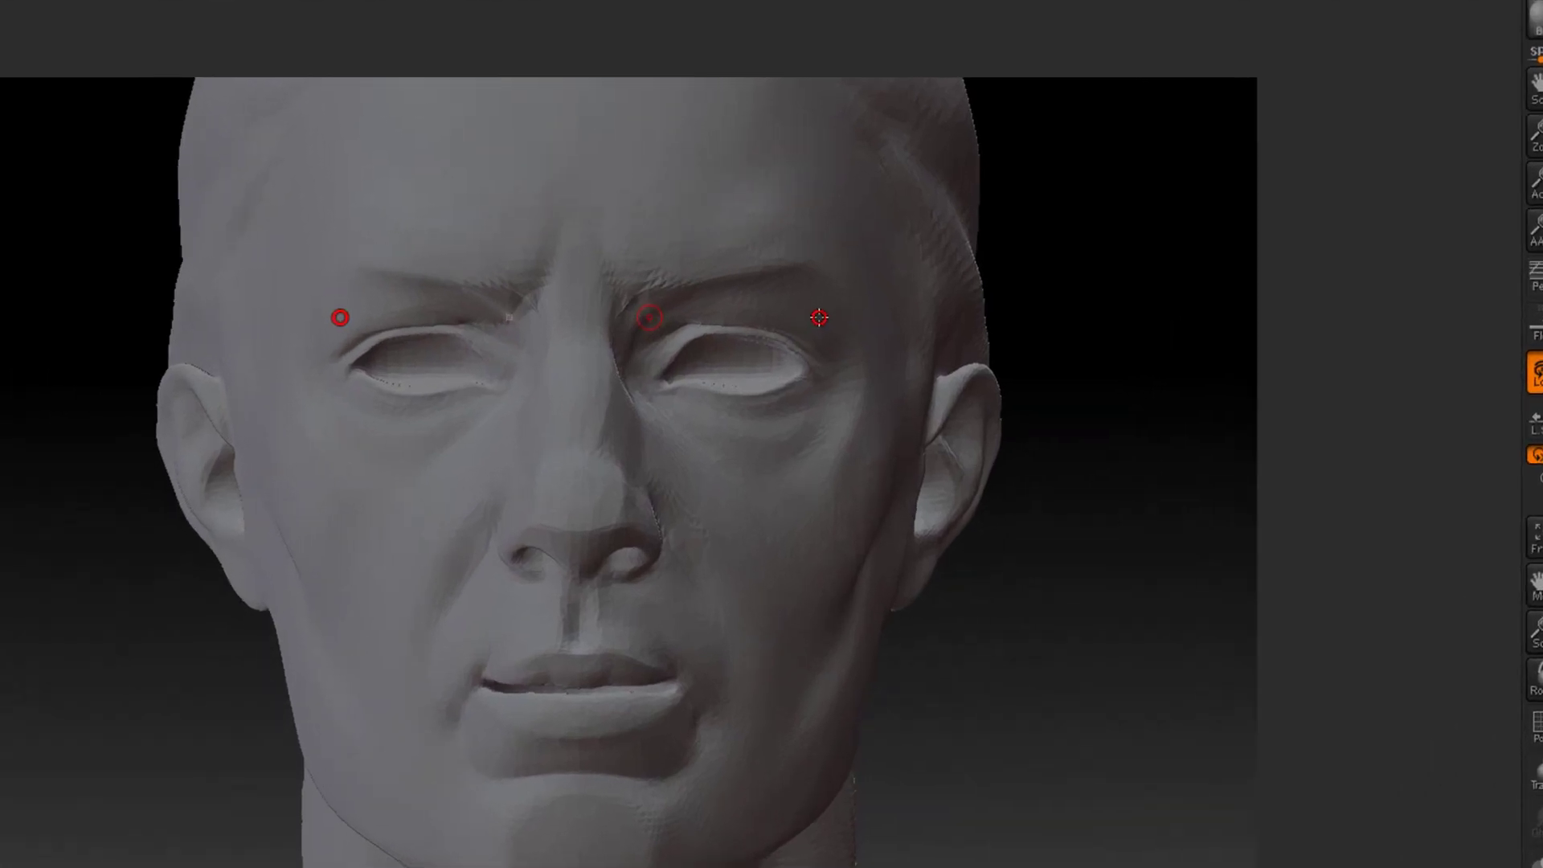
pyautogui.click(770, 327)
pyautogui.click(857, 413)
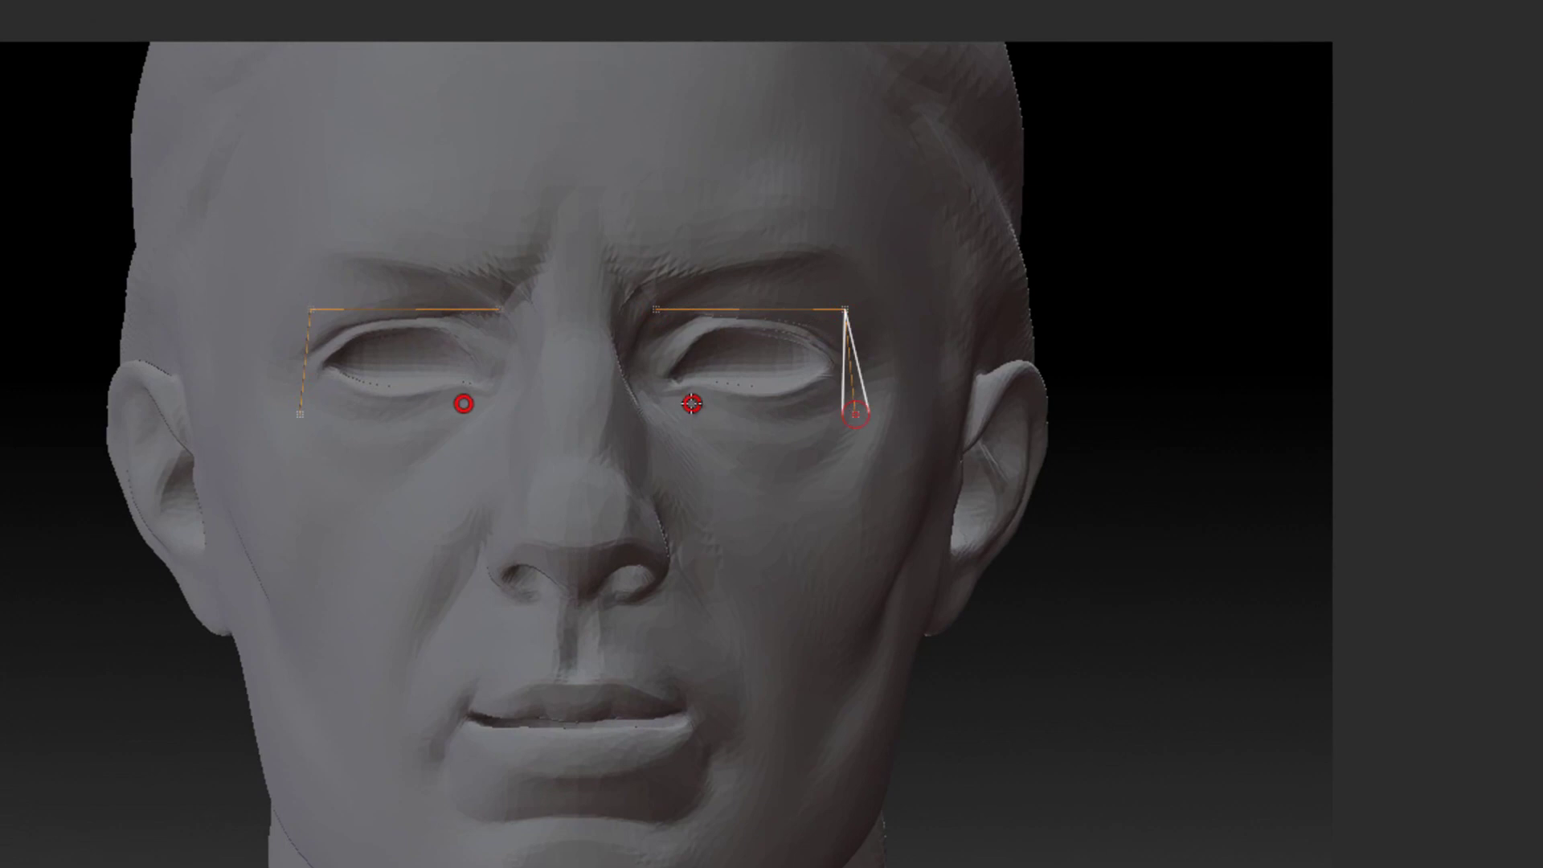
pyautogui.click(655, 402)
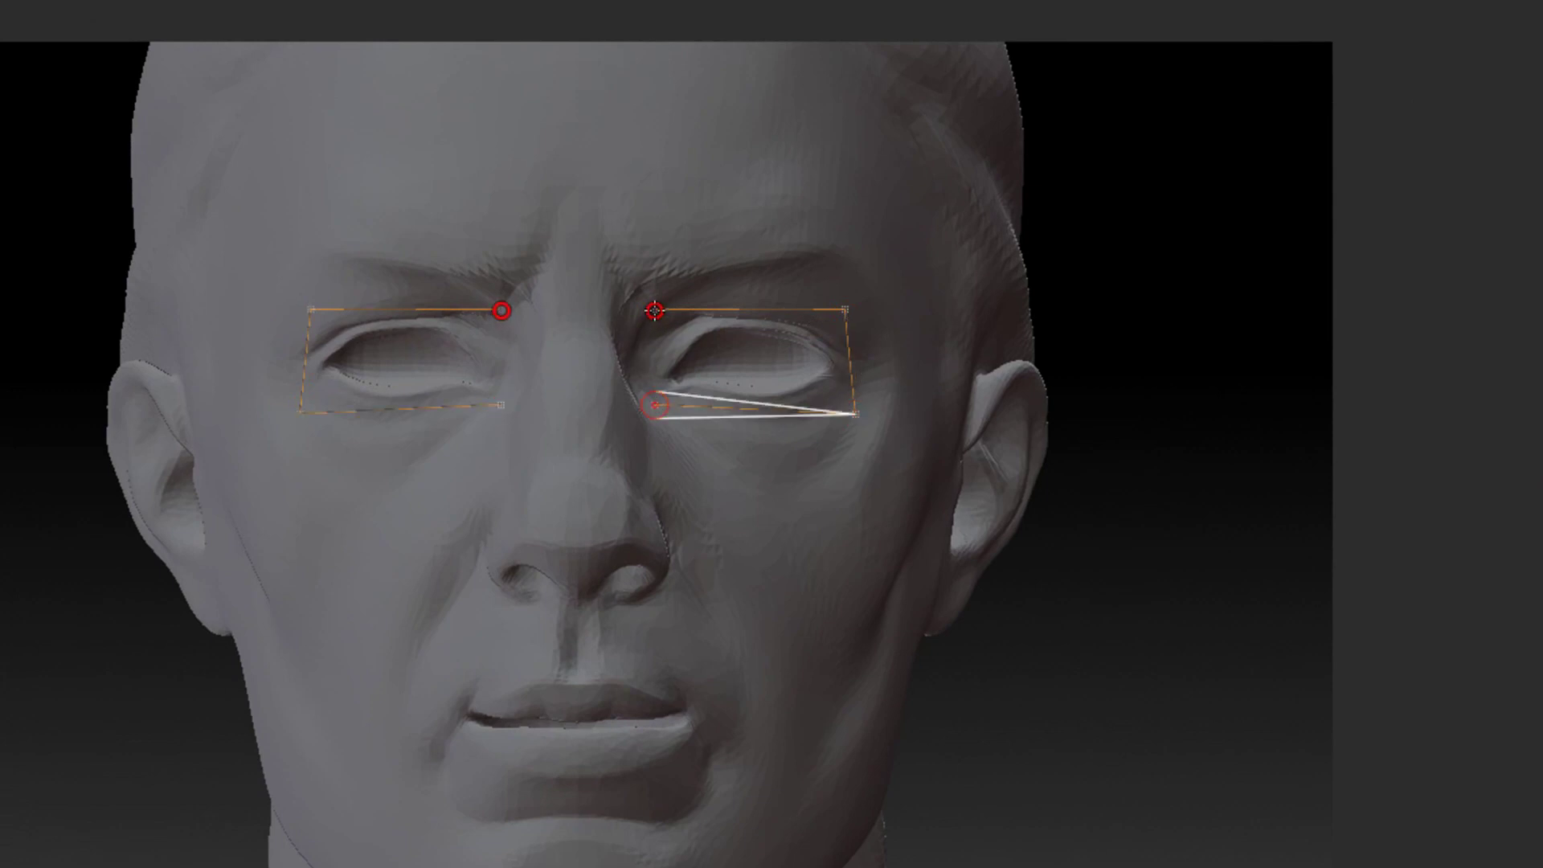
pyautogui.click(655, 310)
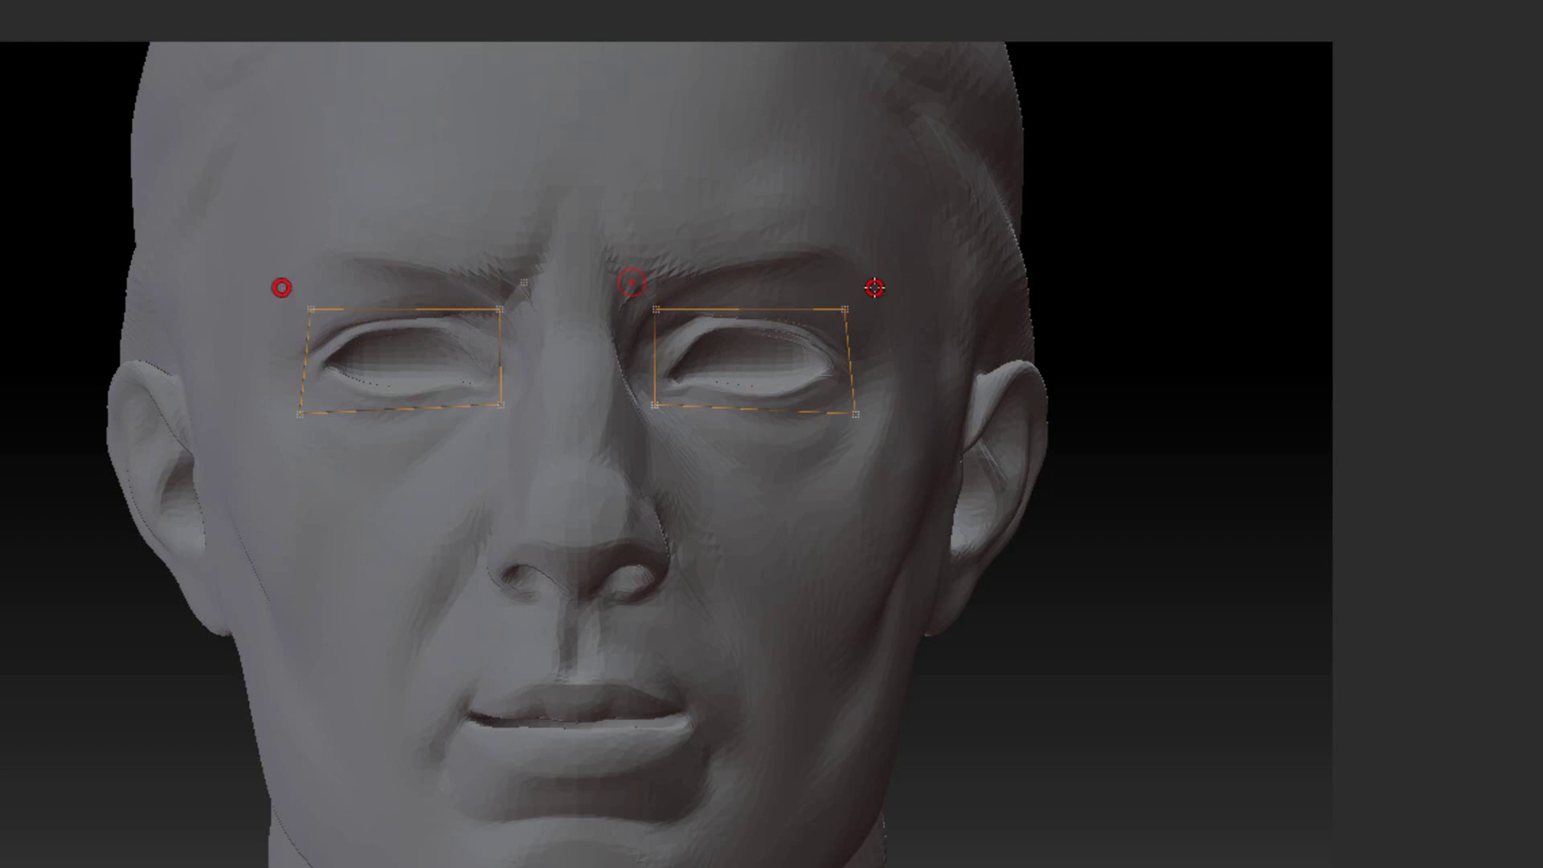
# Draw a closed four-point outer topology loop surrounding the existing eye loop, mirrored on the other eye.
pyautogui.click(875, 286)
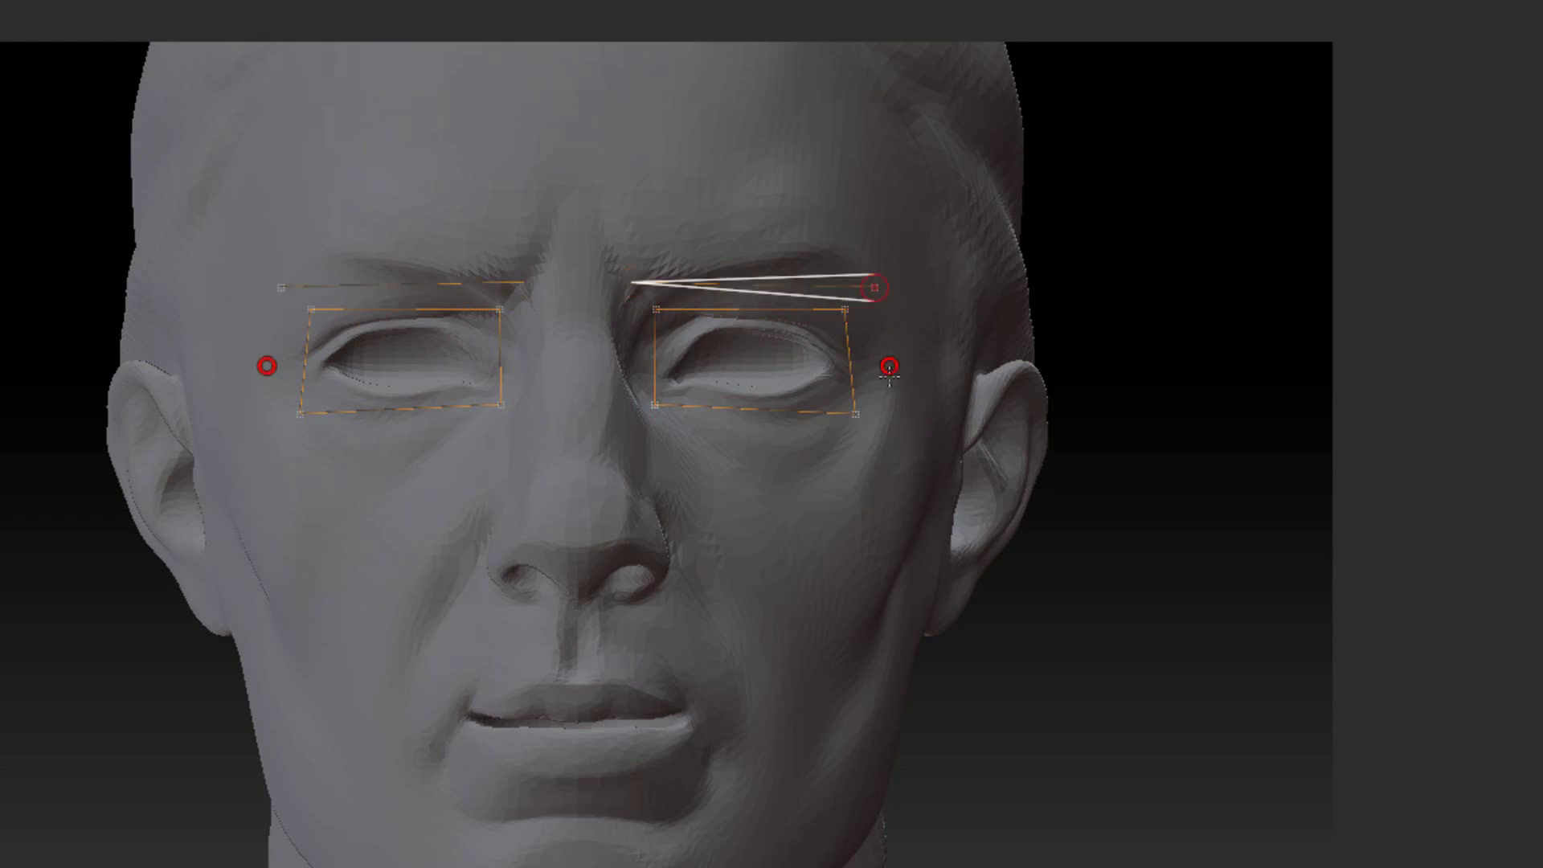
pyautogui.click(889, 449)
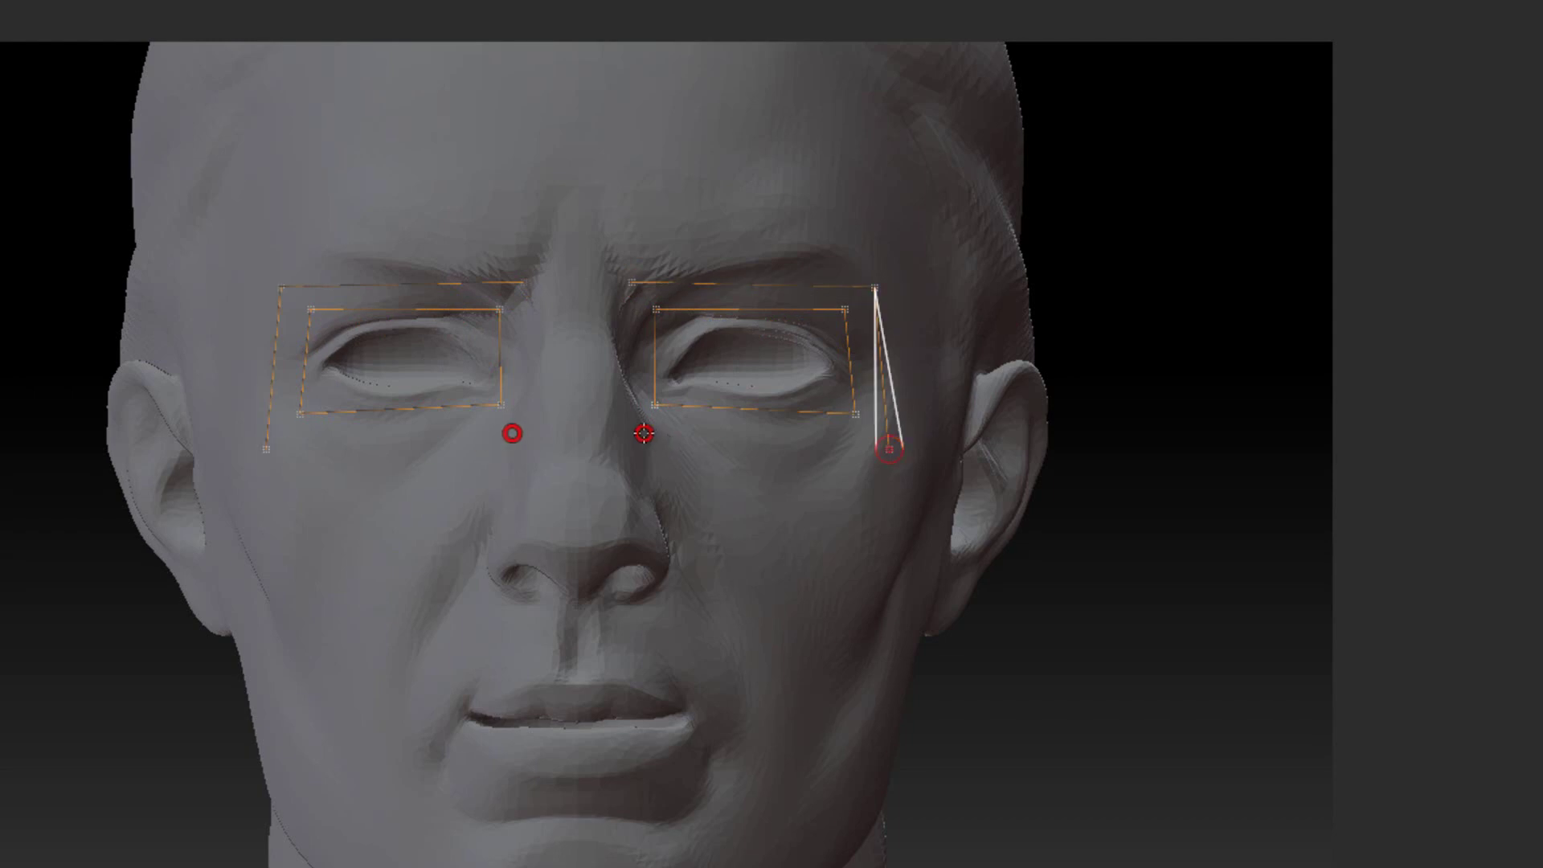
pyautogui.click(634, 435)
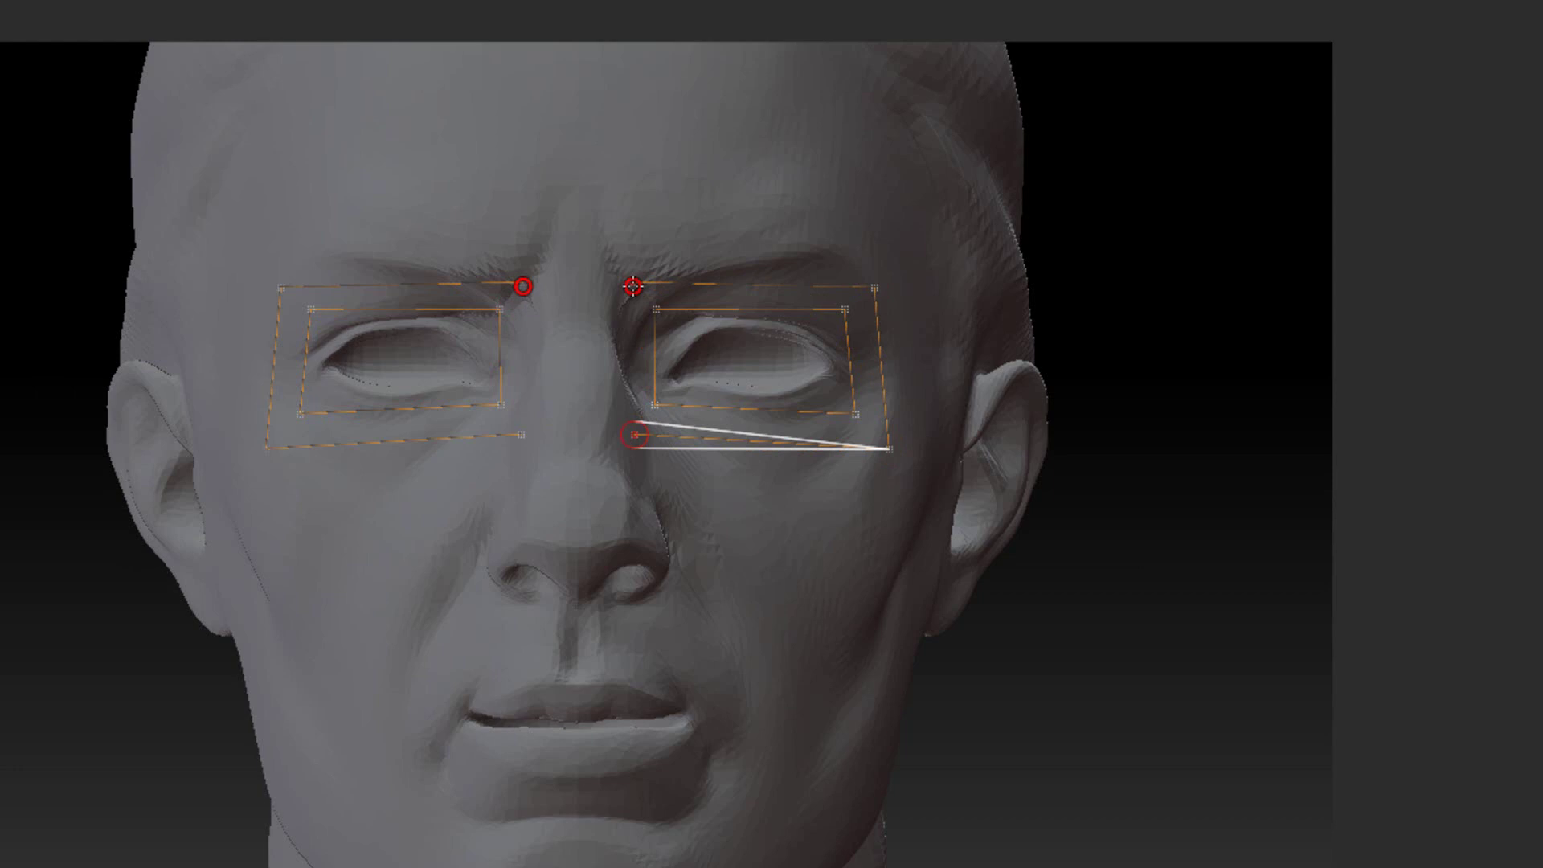
pyautogui.click(634, 287)
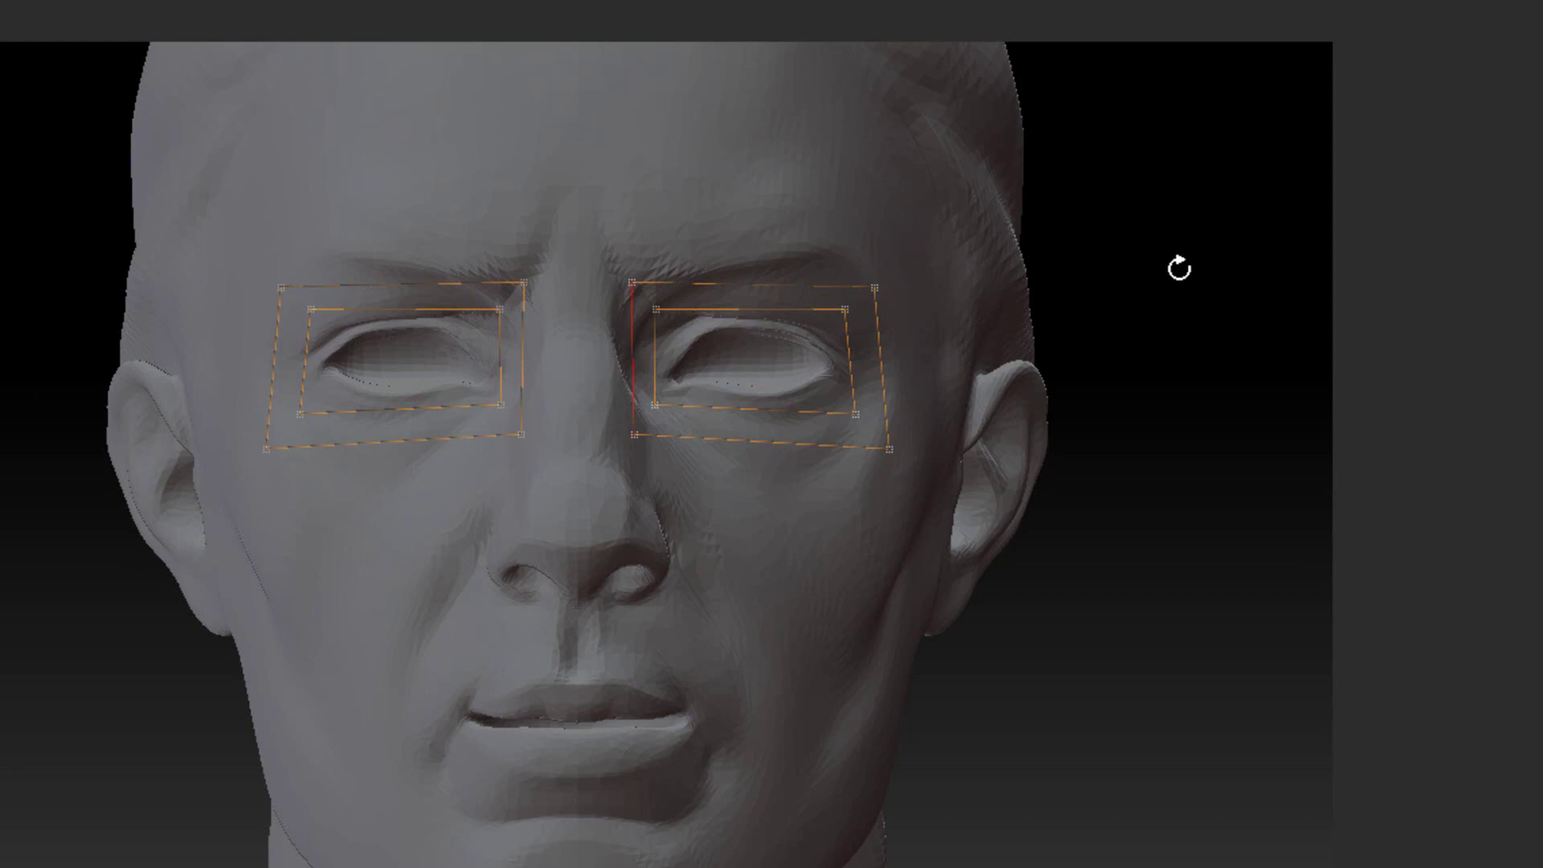
# Switch to a red MatCap material and connect the inner and outer eye loops at all four corners.
pyautogui.press('m')
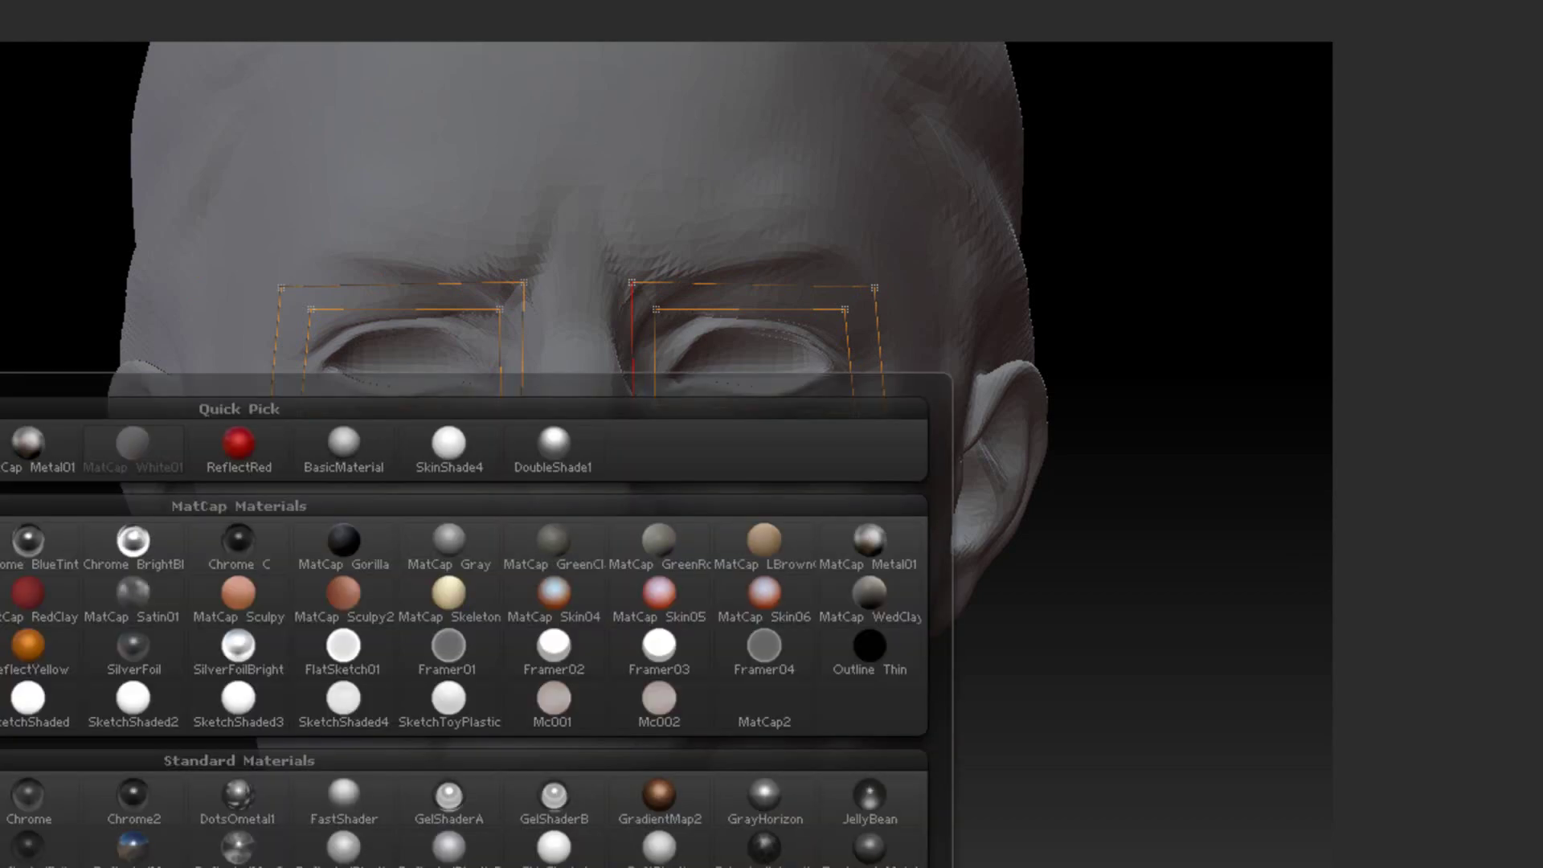
pyautogui.click(28, 592)
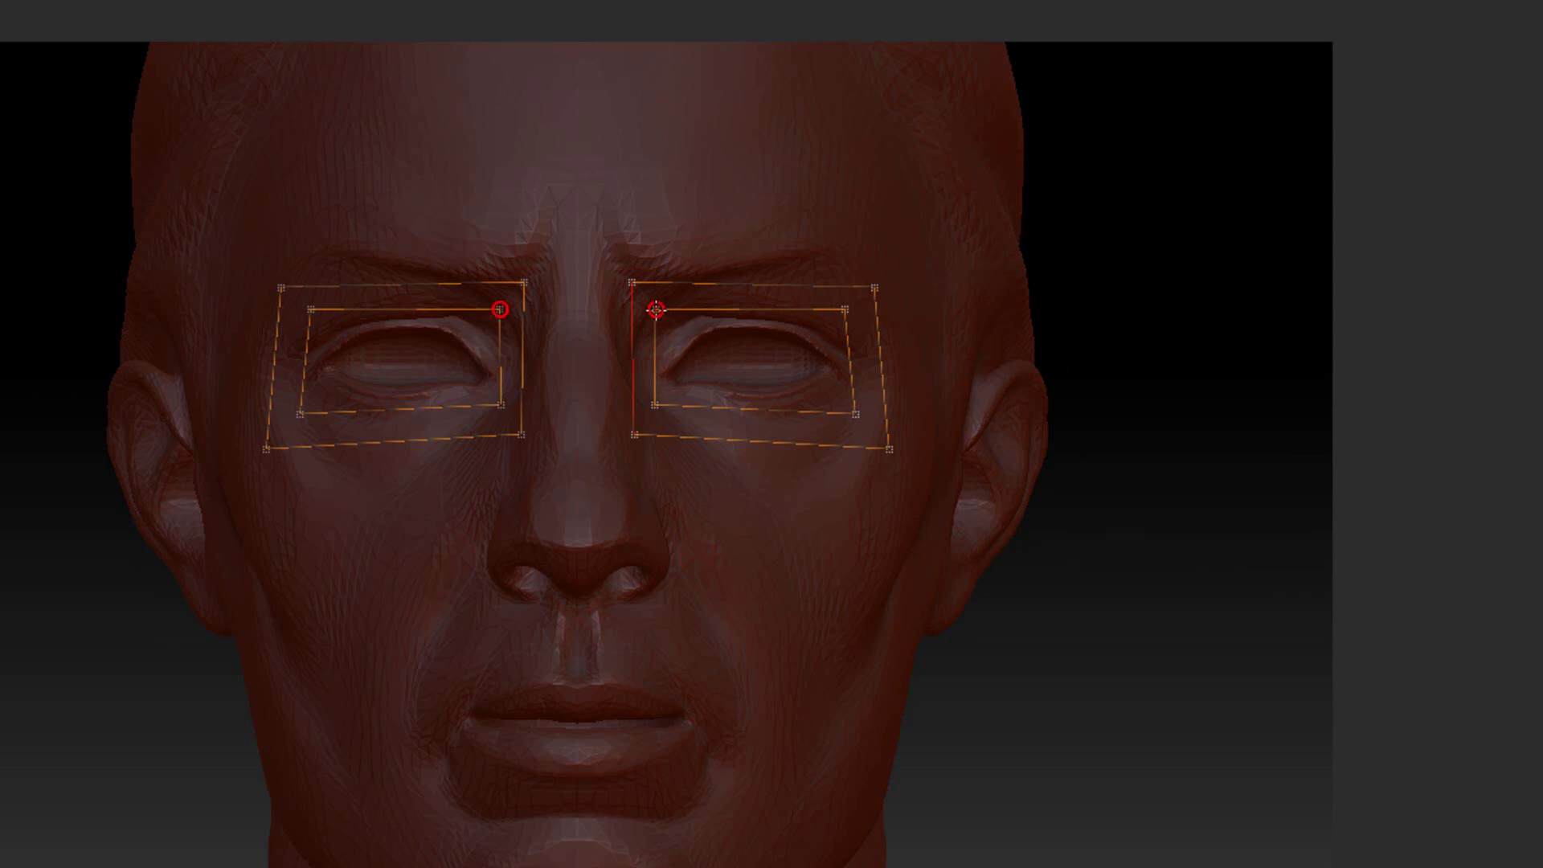
pyautogui.moveTo(656, 307); pyautogui.dragTo(643, 283)
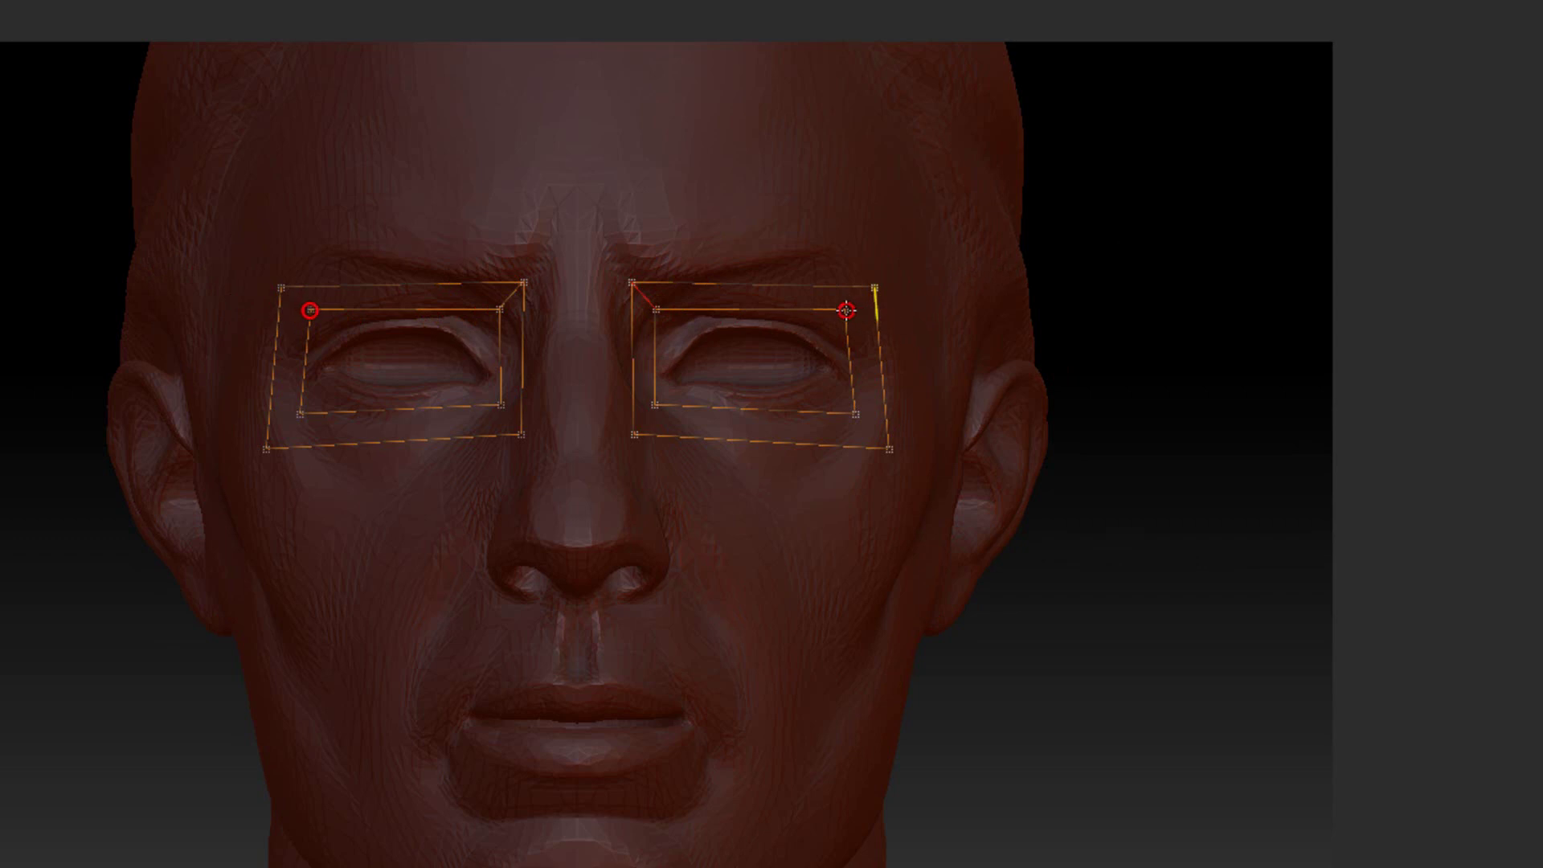
pyautogui.moveTo(846, 310); pyautogui.dragTo(874, 288)
pyautogui.moveTo(1166, 256); pyautogui.dragTo(1141, 261)
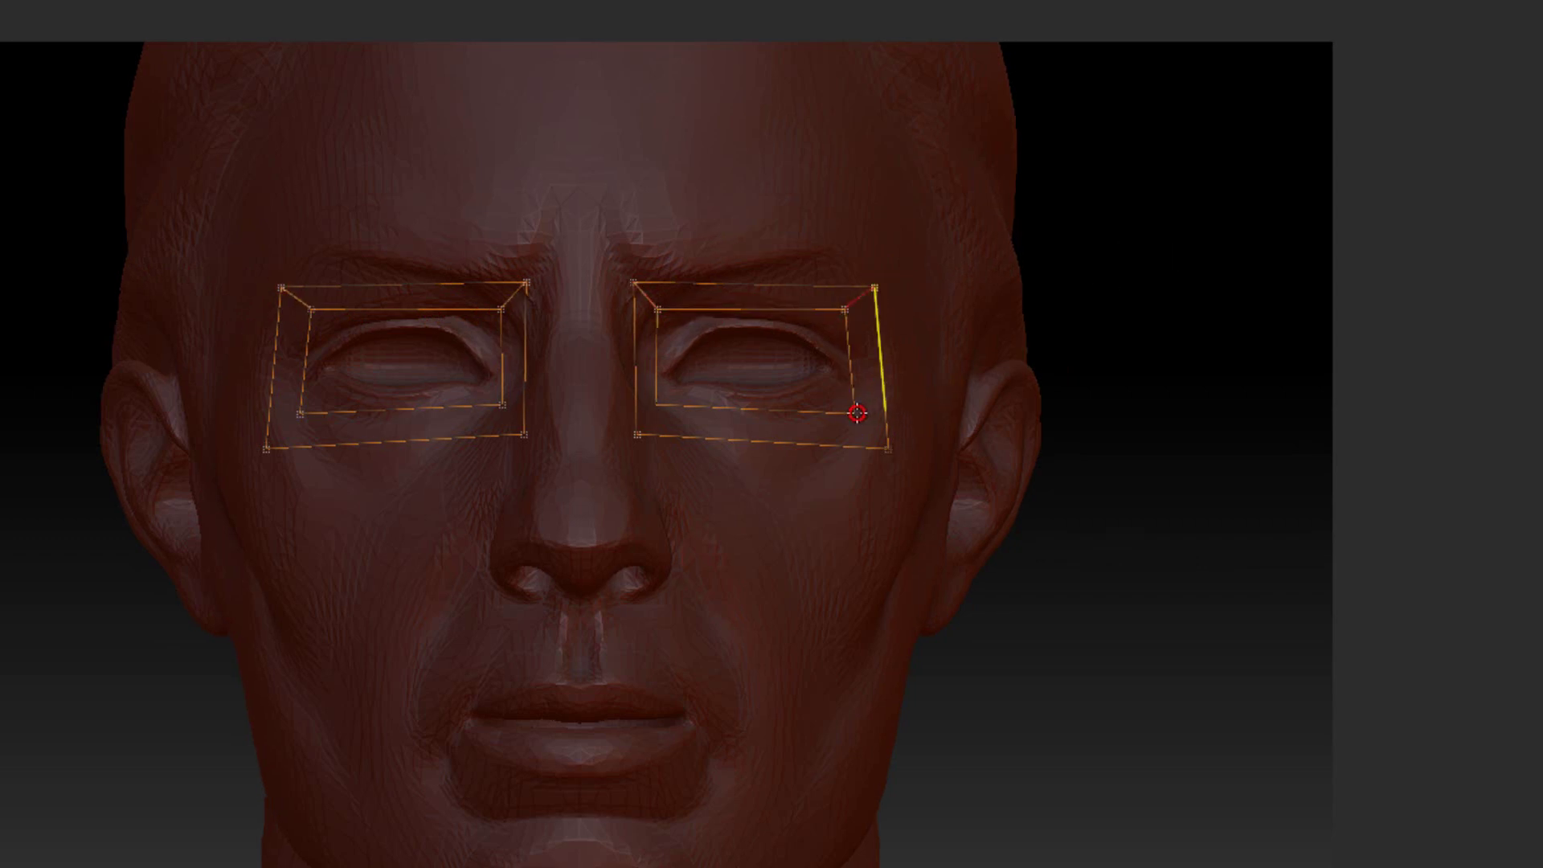
pyautogui.click(889, 450)
pyautogui.click(637, 434)
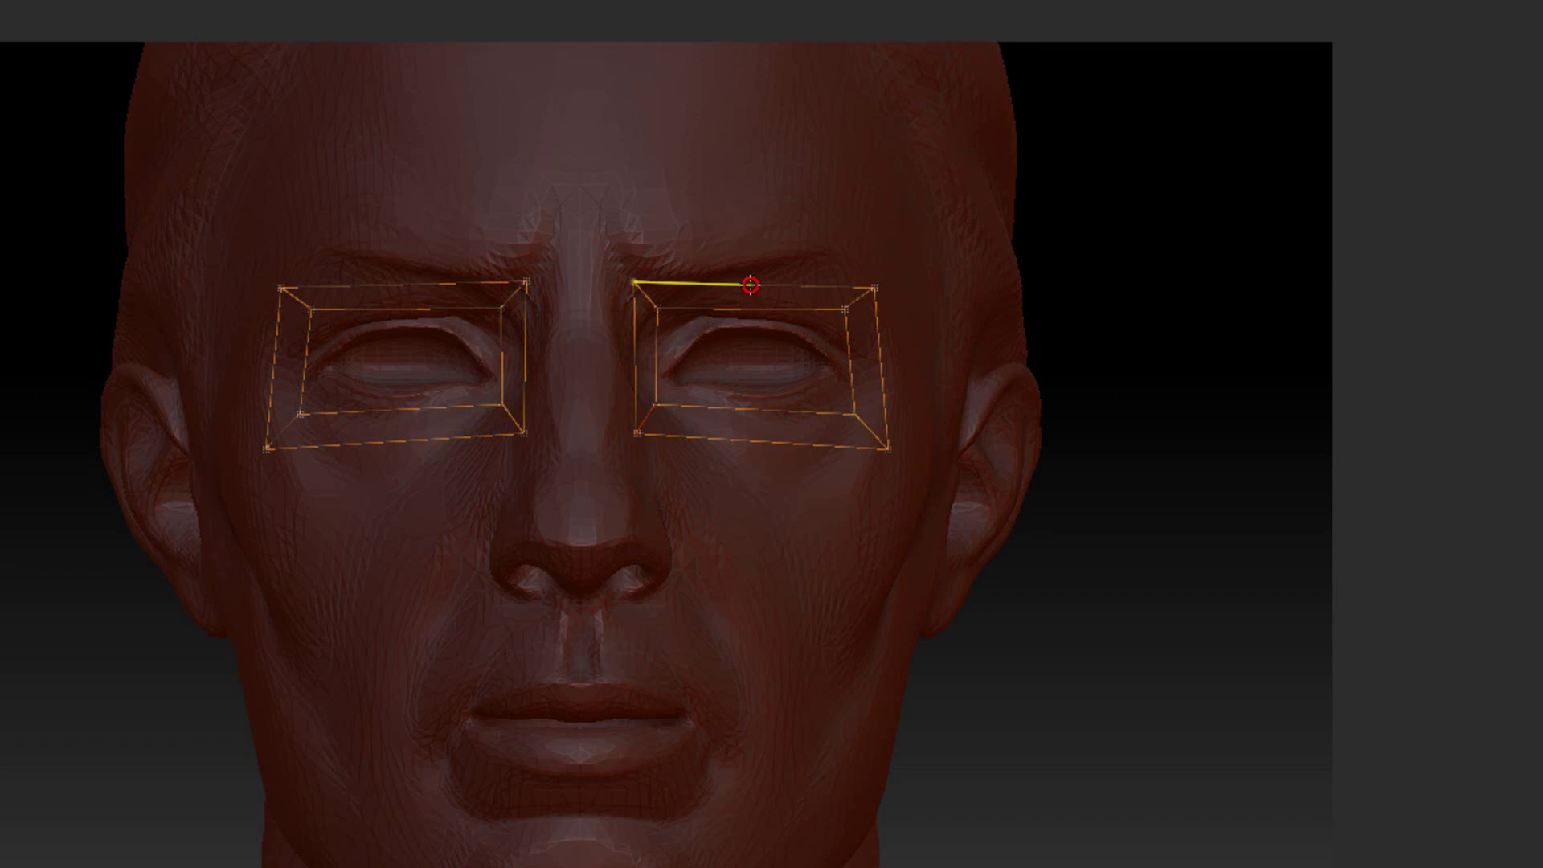
# Insert midpoints on all four sides of both eye loops and join each inner midpoint to its outer one.
pyautogui.click(751, 285)
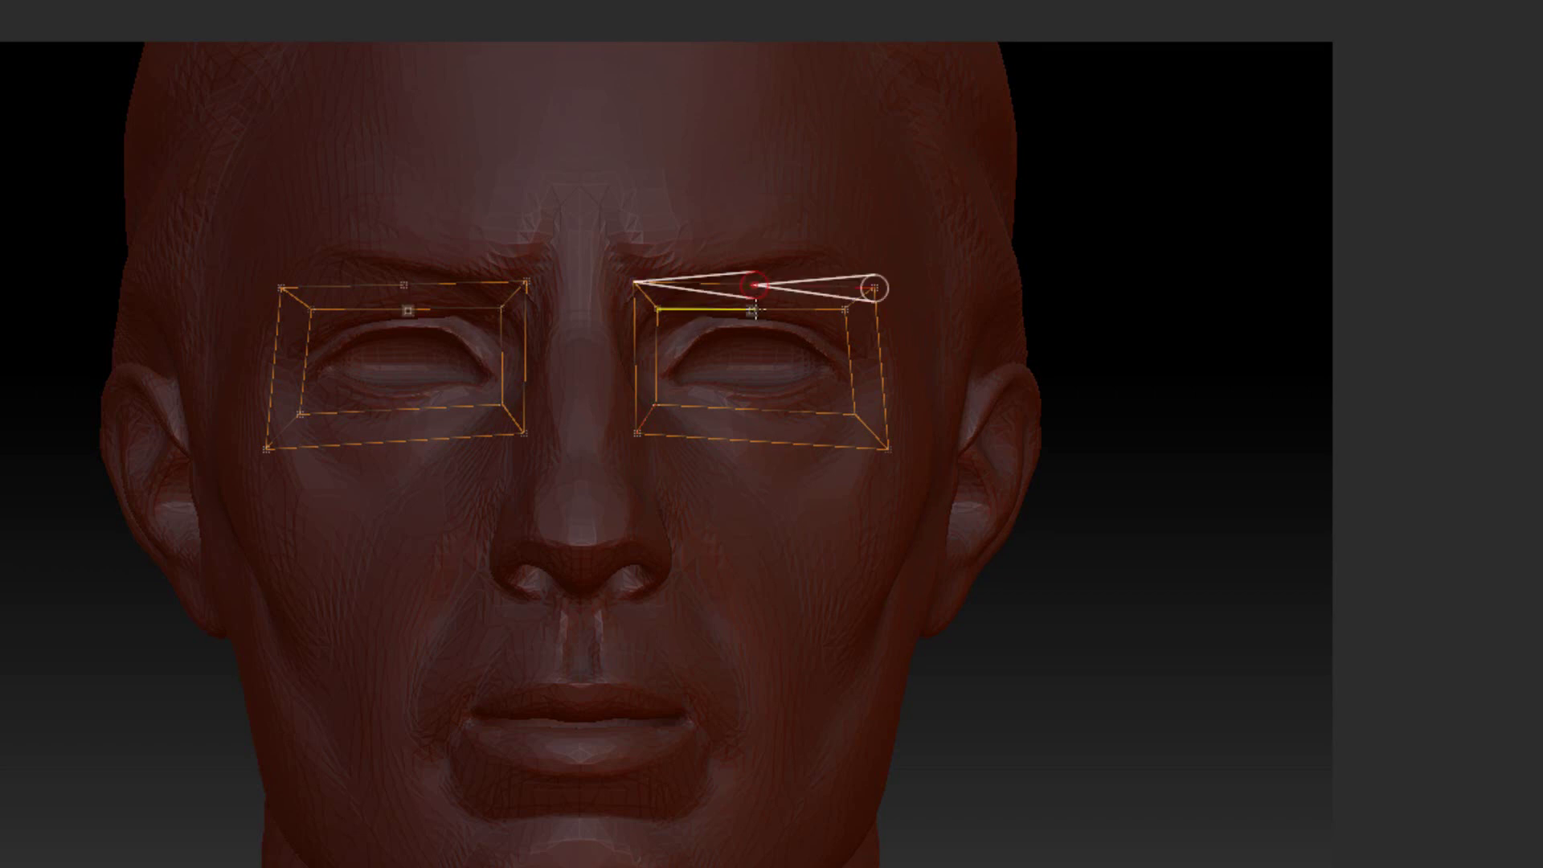
pyautogui.click(754, 312)
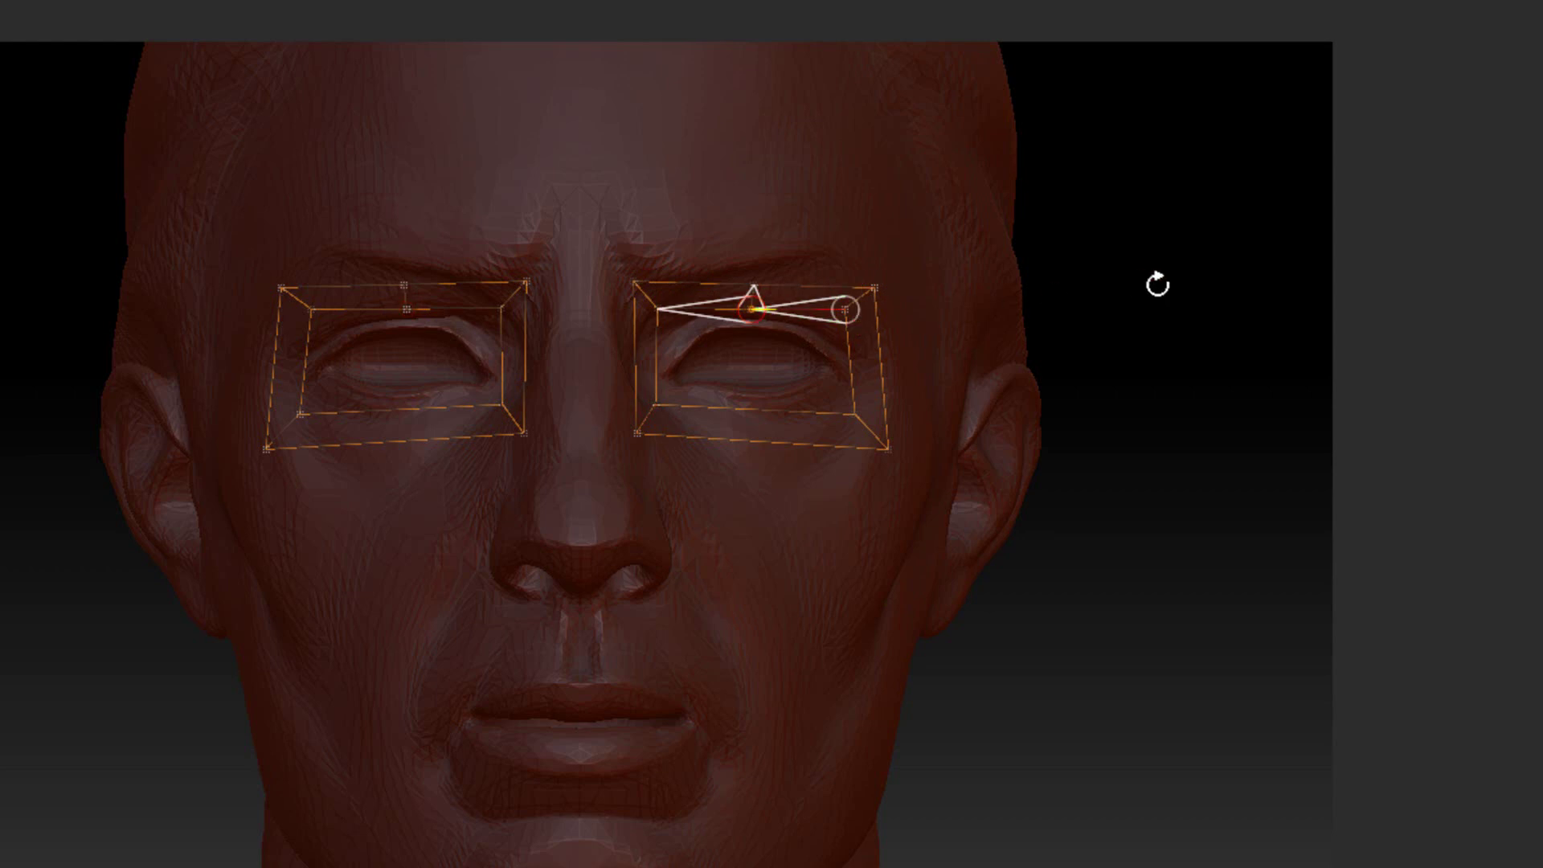
pyautogui.click(1157, 285)
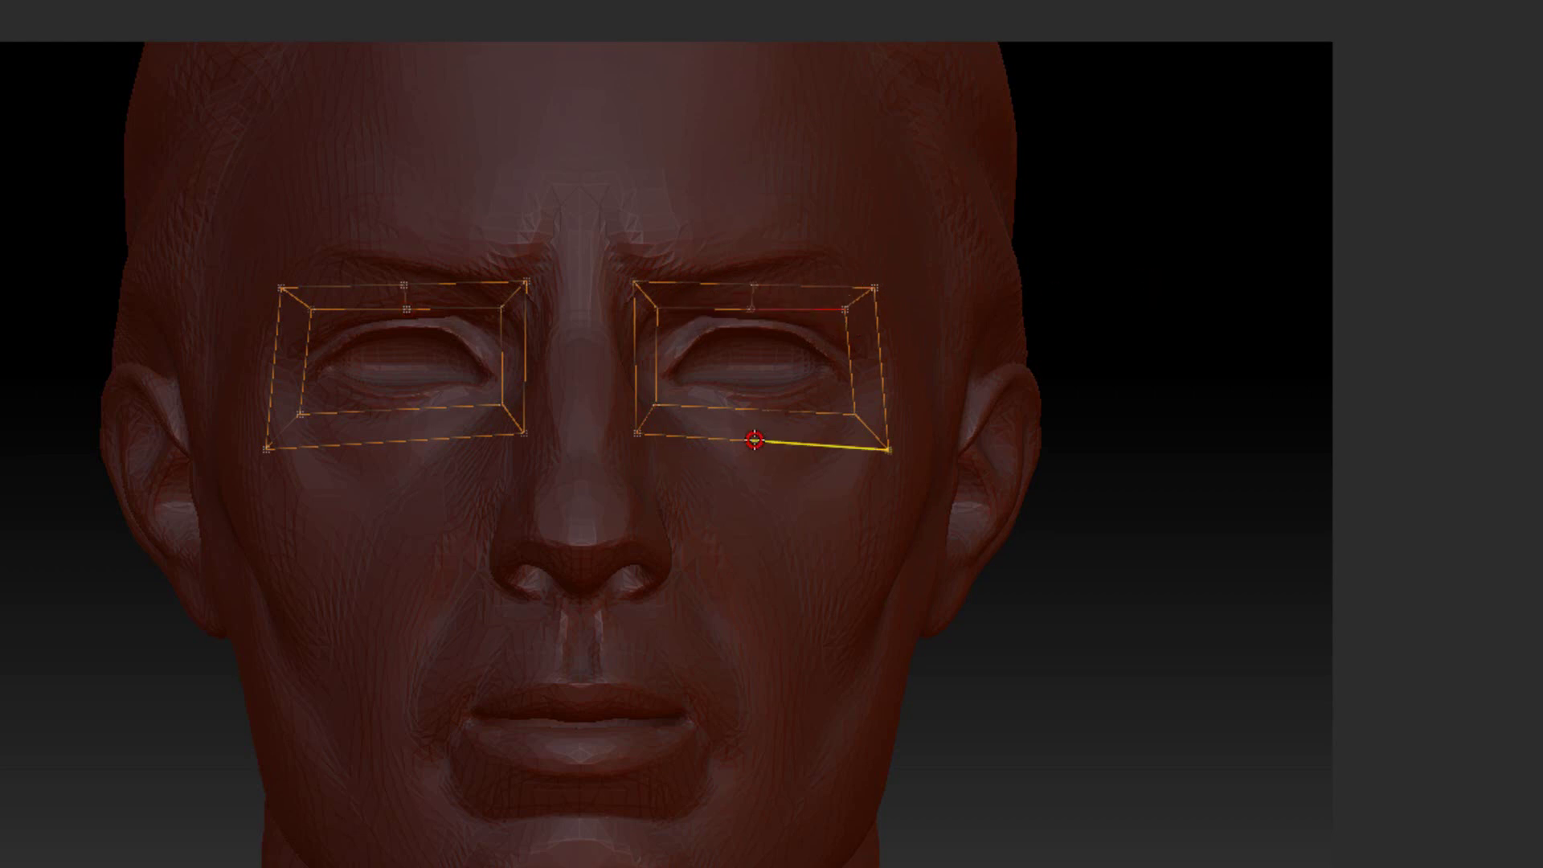
pyautogui.click(754, 440)
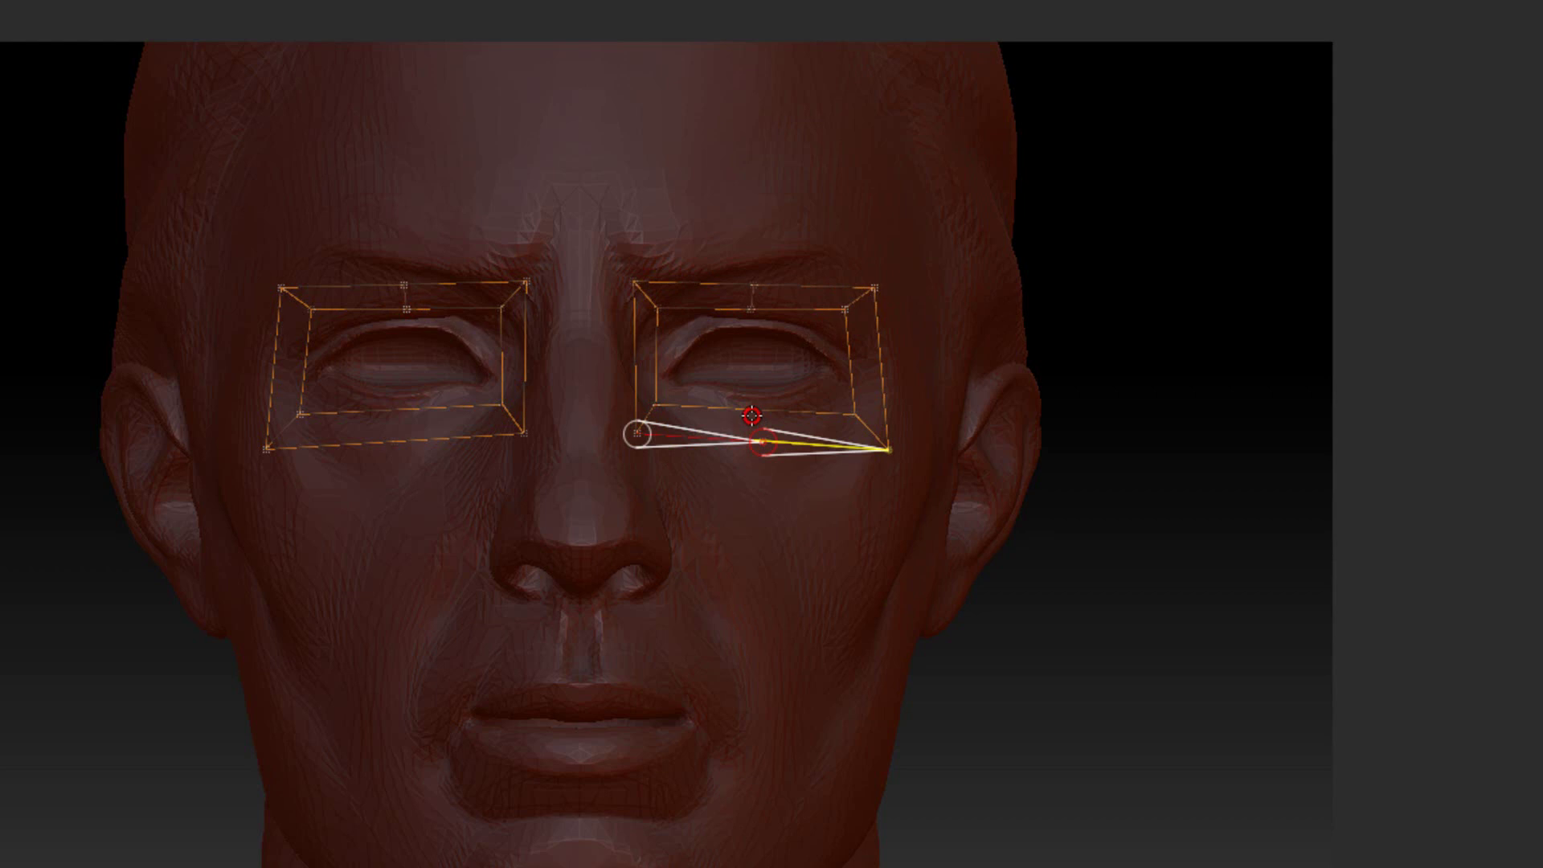
pyautogui.click(750, 411)
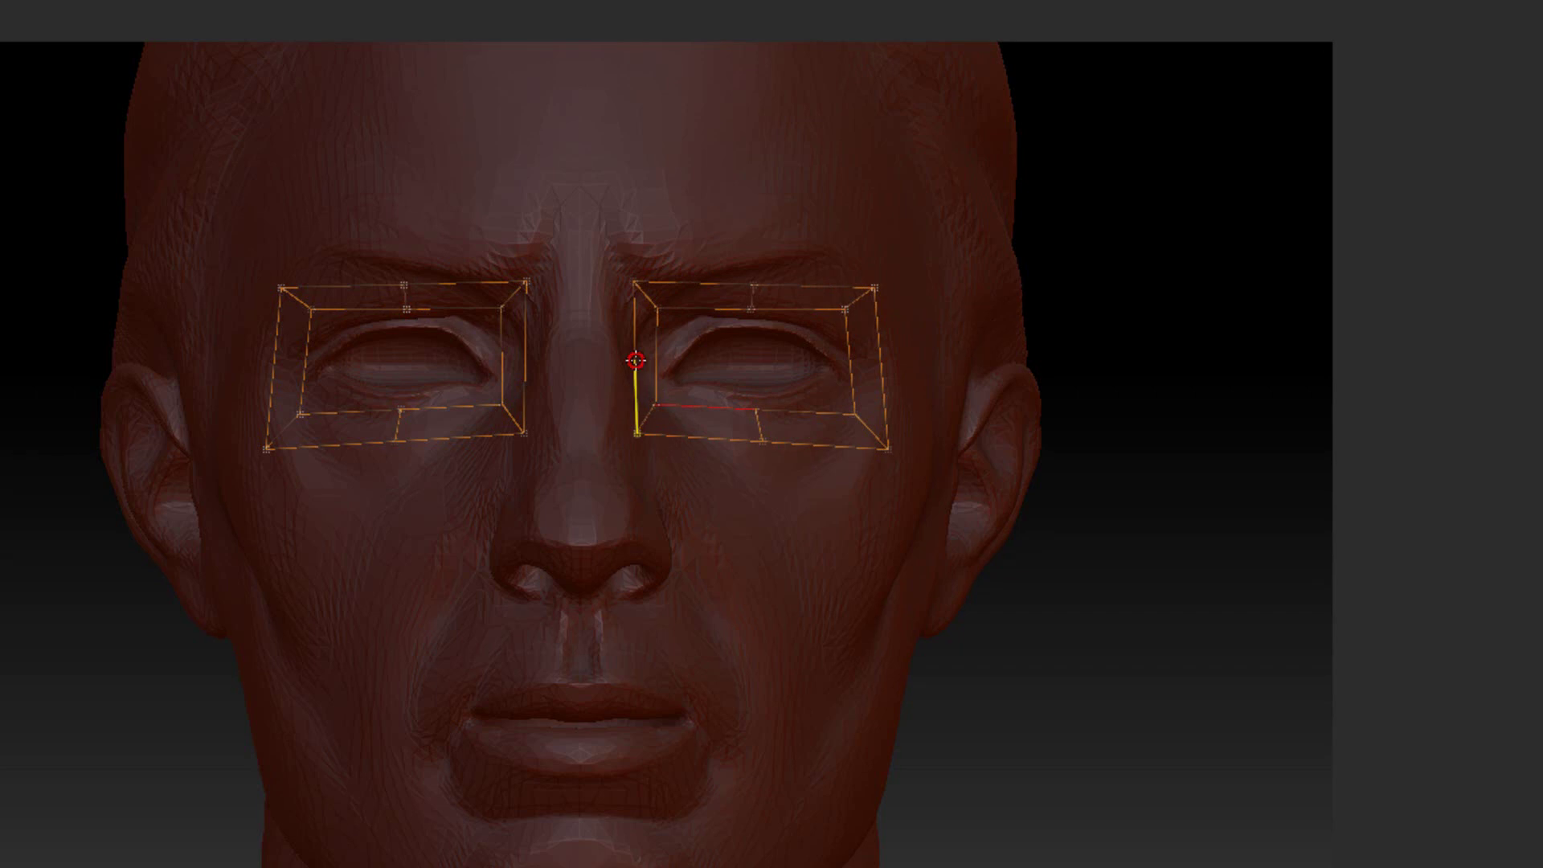
pyautogui.click(636, 364)
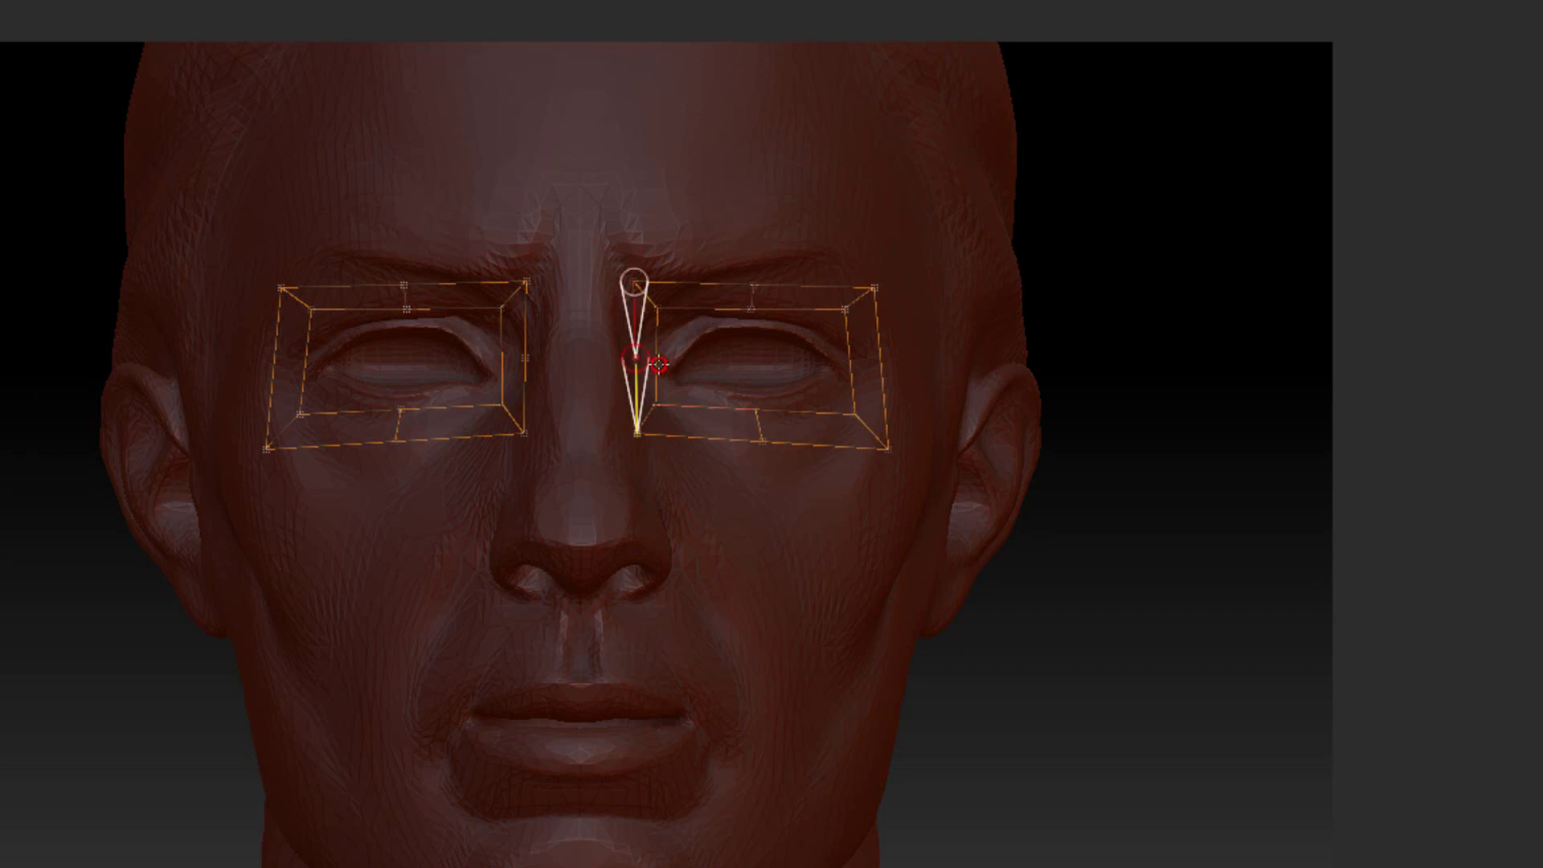
pyautogui.click(660, 364)
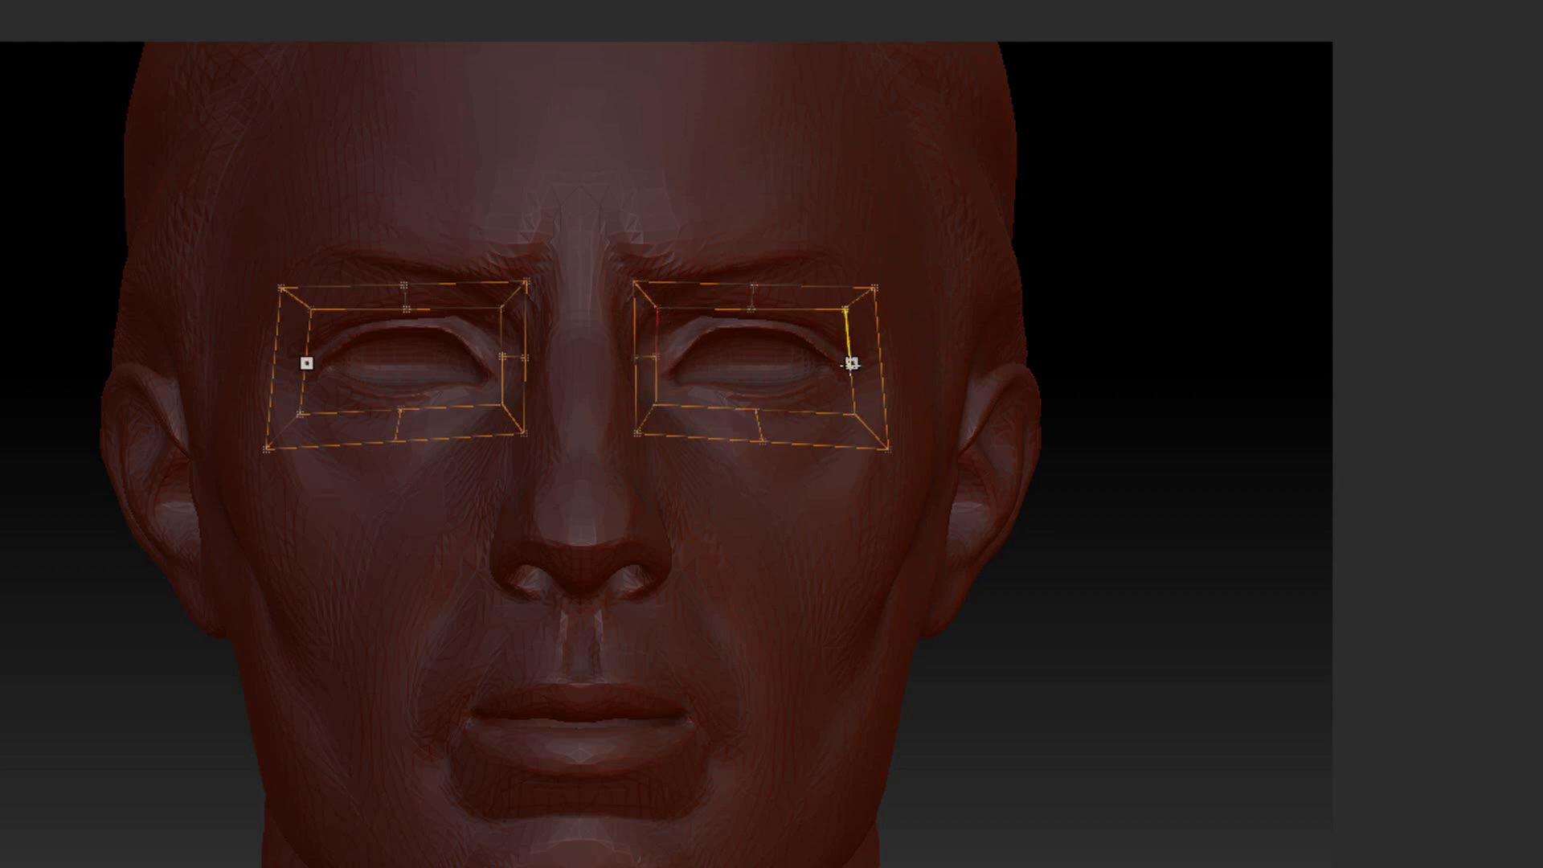
pyautogui.click(882, 365)
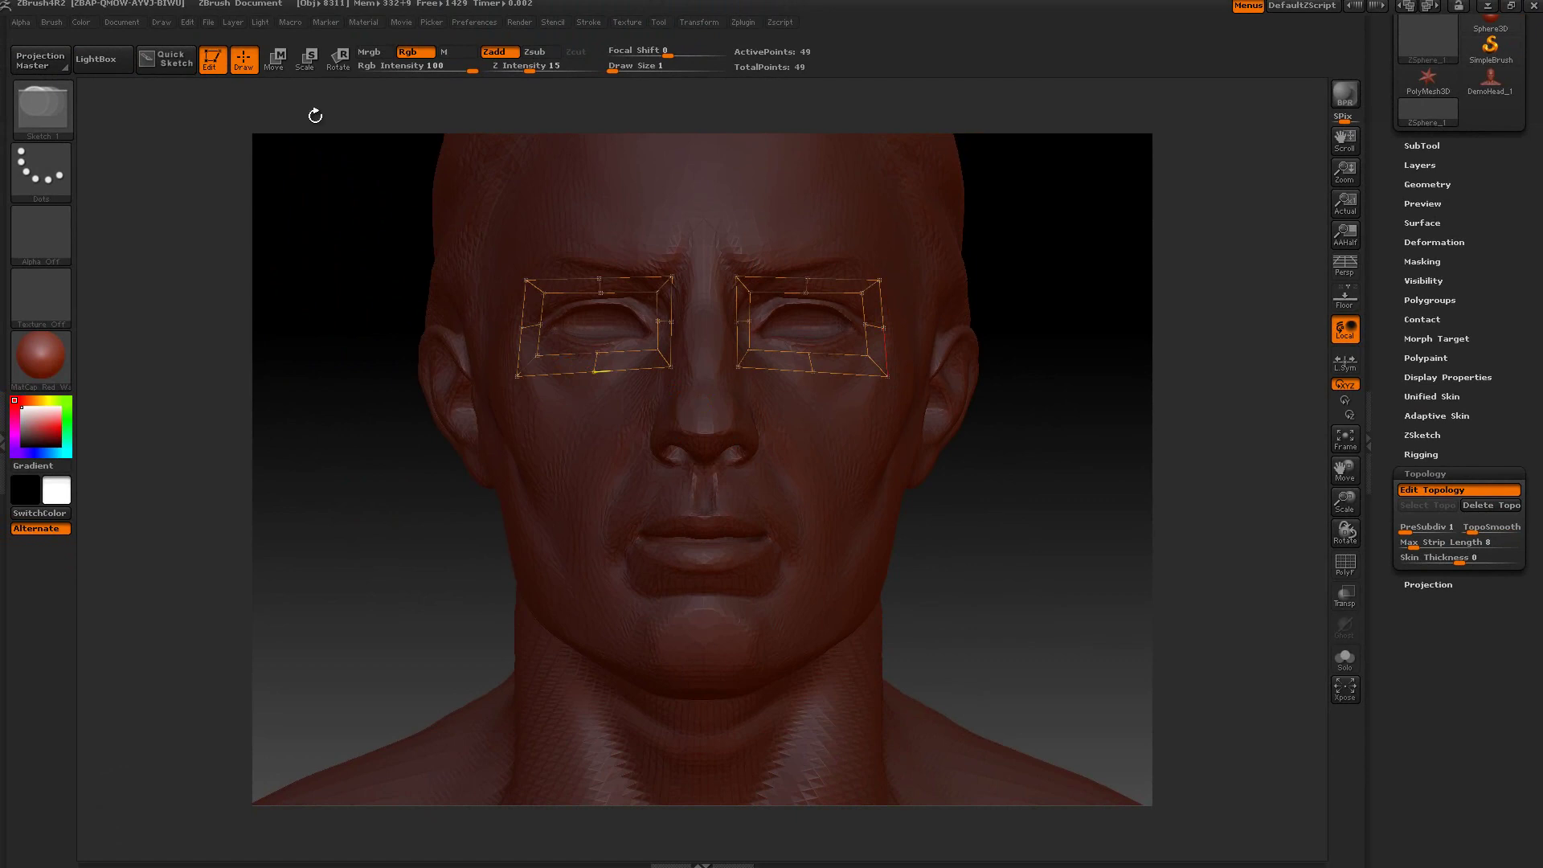
# Move the corner points of the inner eye loop inward so it follows the eyelid shape.
pyautogui.click(276, 58)
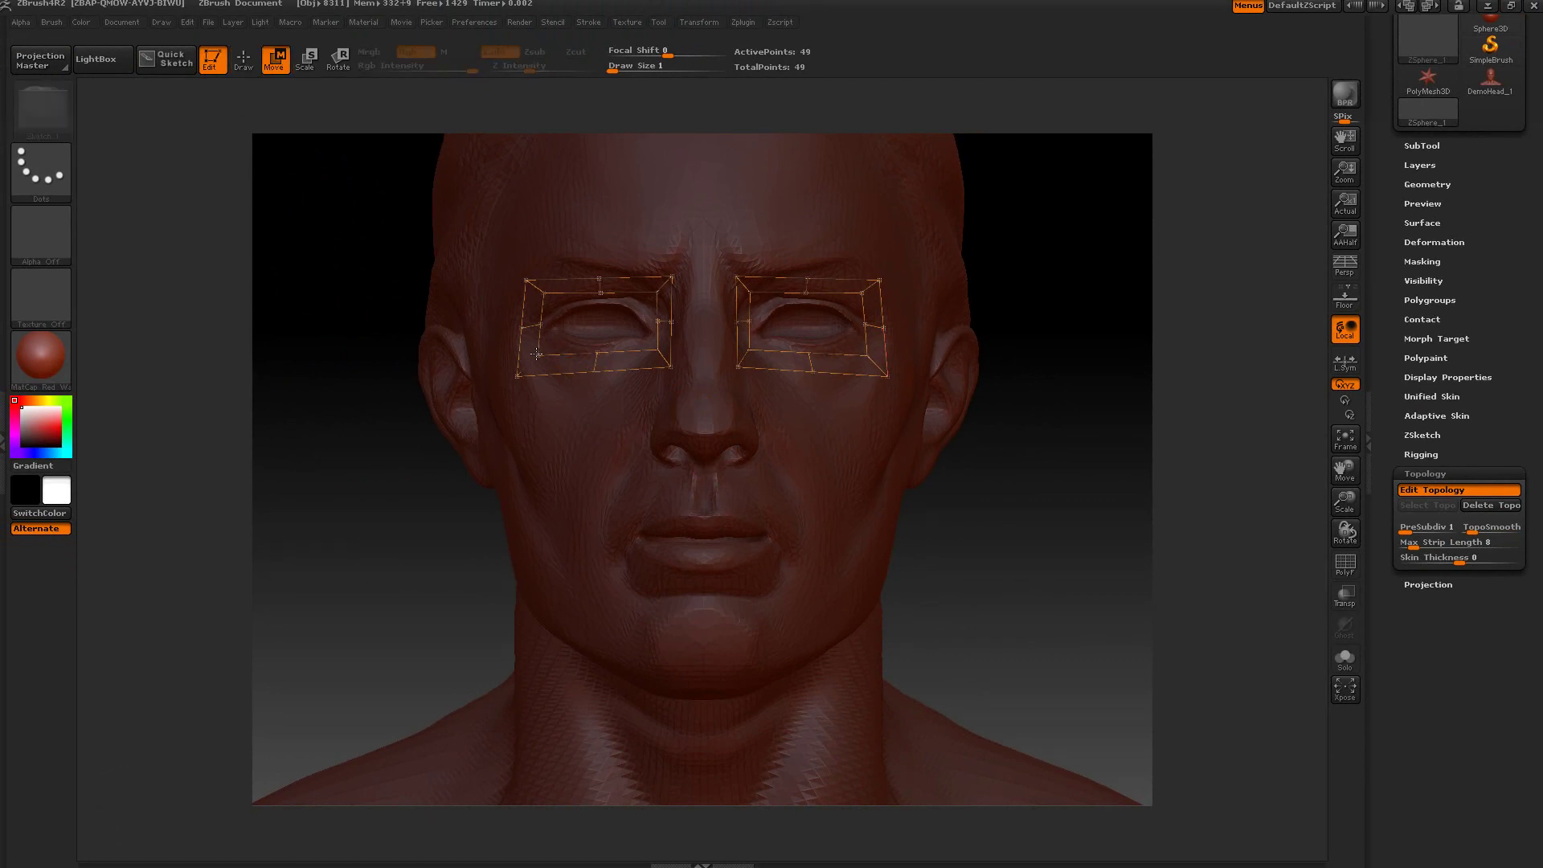
pyautogui.moveTo(538, 344); pyautogui.dragTo(549, 342)
pyautogui.moveTo(556, 300); pyautogui.dragTo(565, 301)
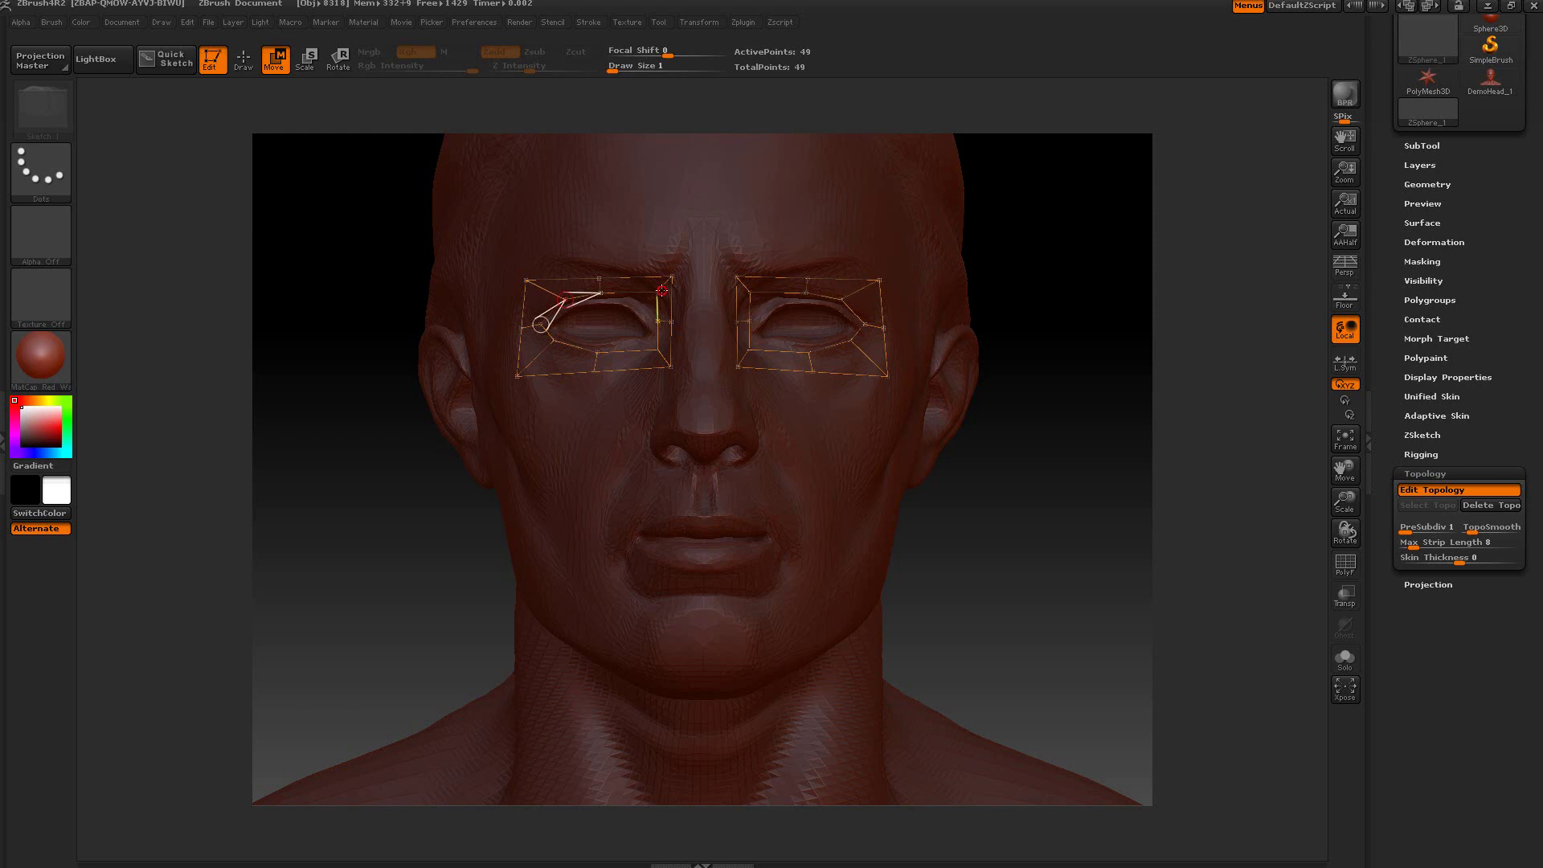
pyautogui.moveTo(658, 294); pyautogui.dragTo(648, 305)
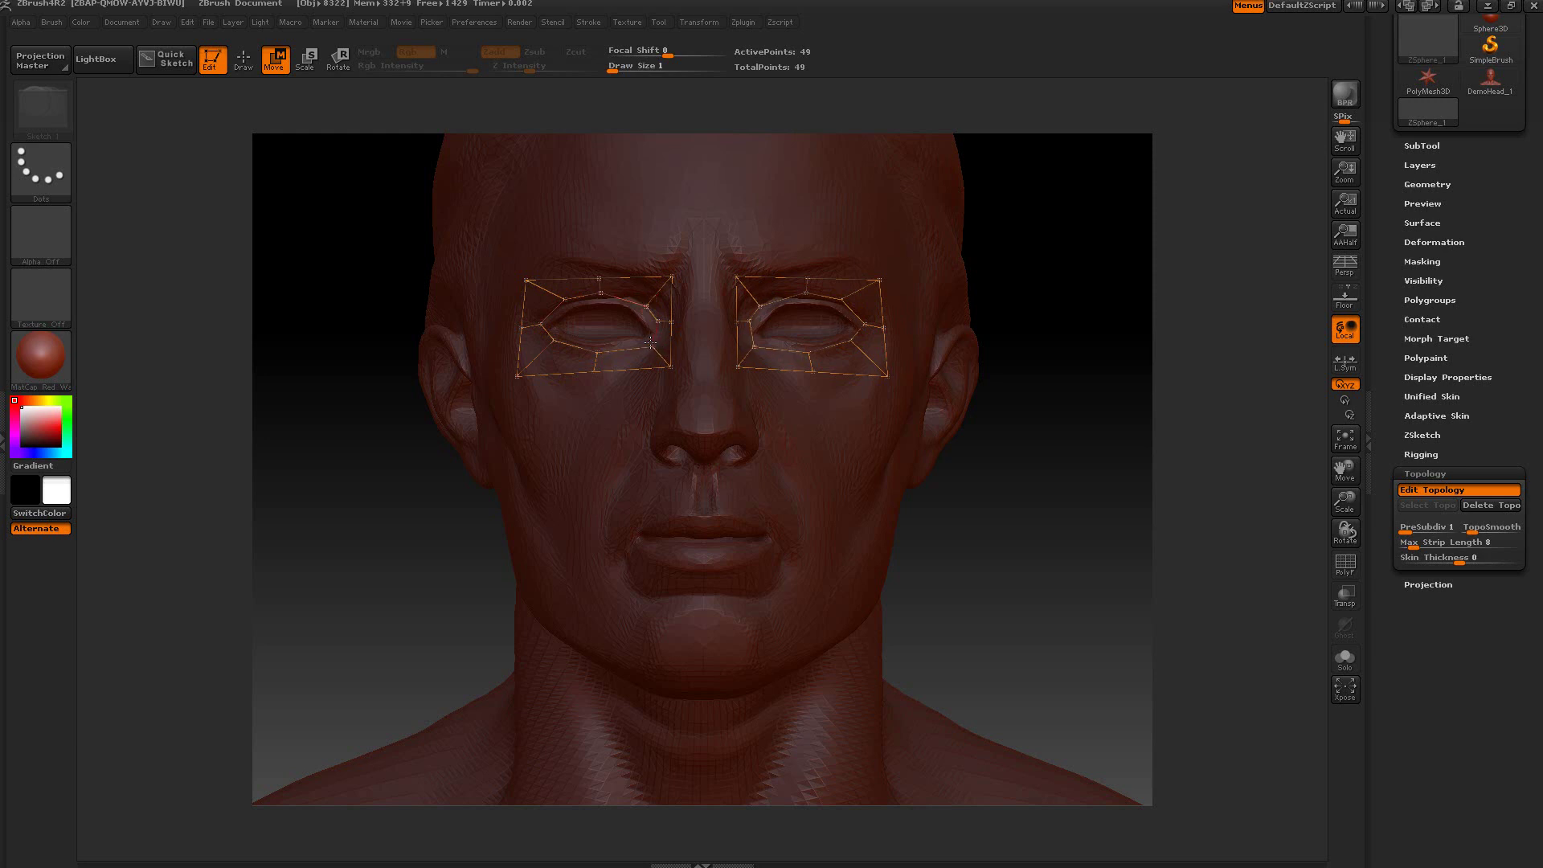
pyautogui.click(647, 343)
# Move the outer eye loop's points into a rounded outline over the brow, temple and cheek.
pyautogui.moveTo(810, 275); pyautogui.dragTo(813, 256)
pyautogui.click(880, 280)
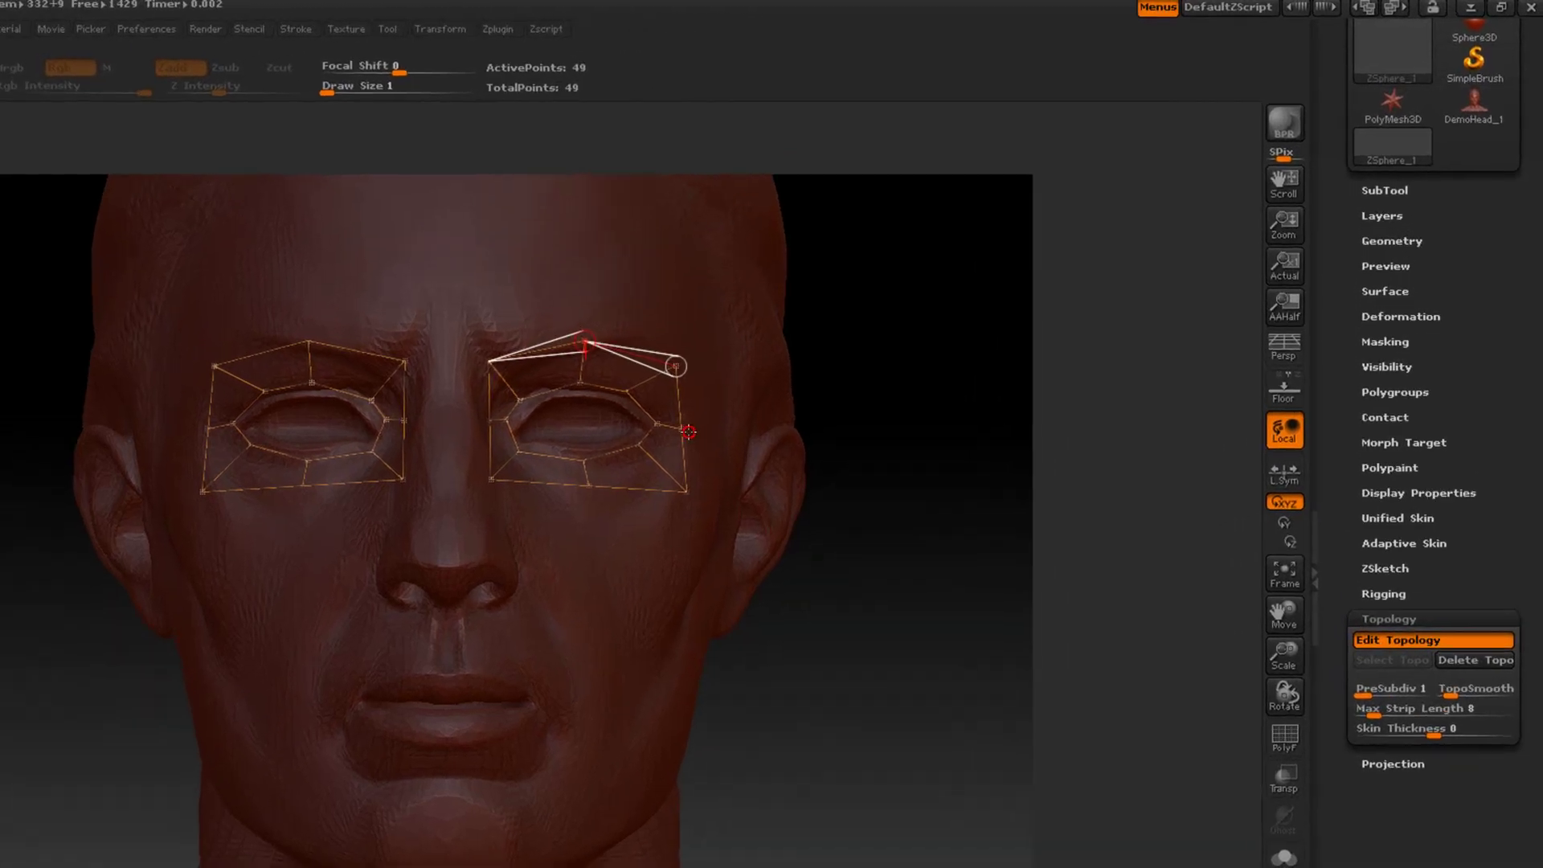
pyautogui.moveTo(668, 438); pyautogui.dragTo(675, 436)
pyautogui.moveTo(575, 497); pyautogui.dragTo(563, 527)
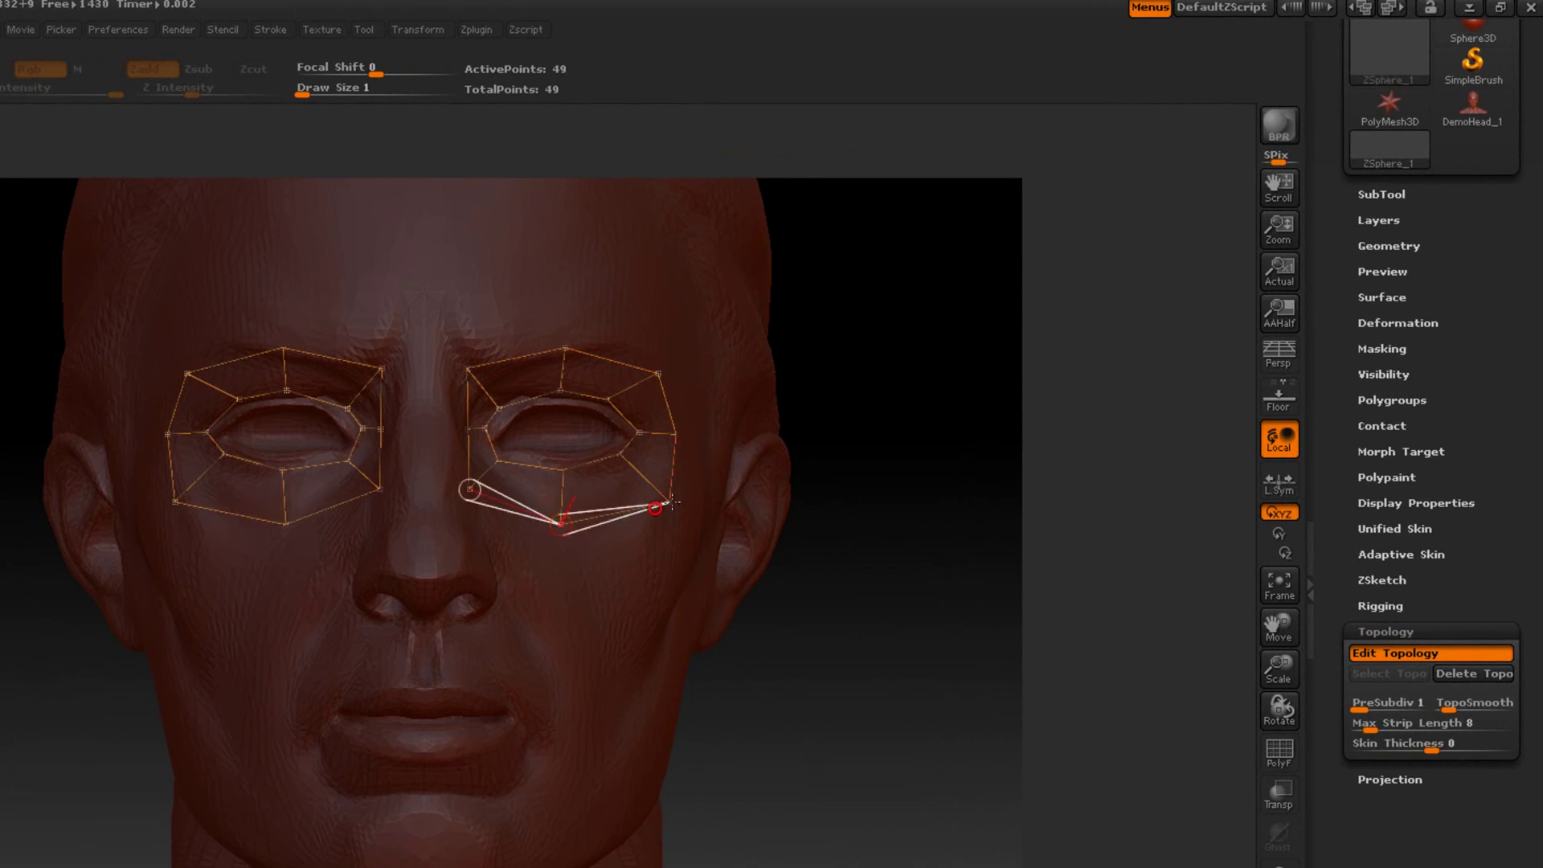
pyautogui.moveTo(843, 494); pyautogui.dragTo(673, 446)
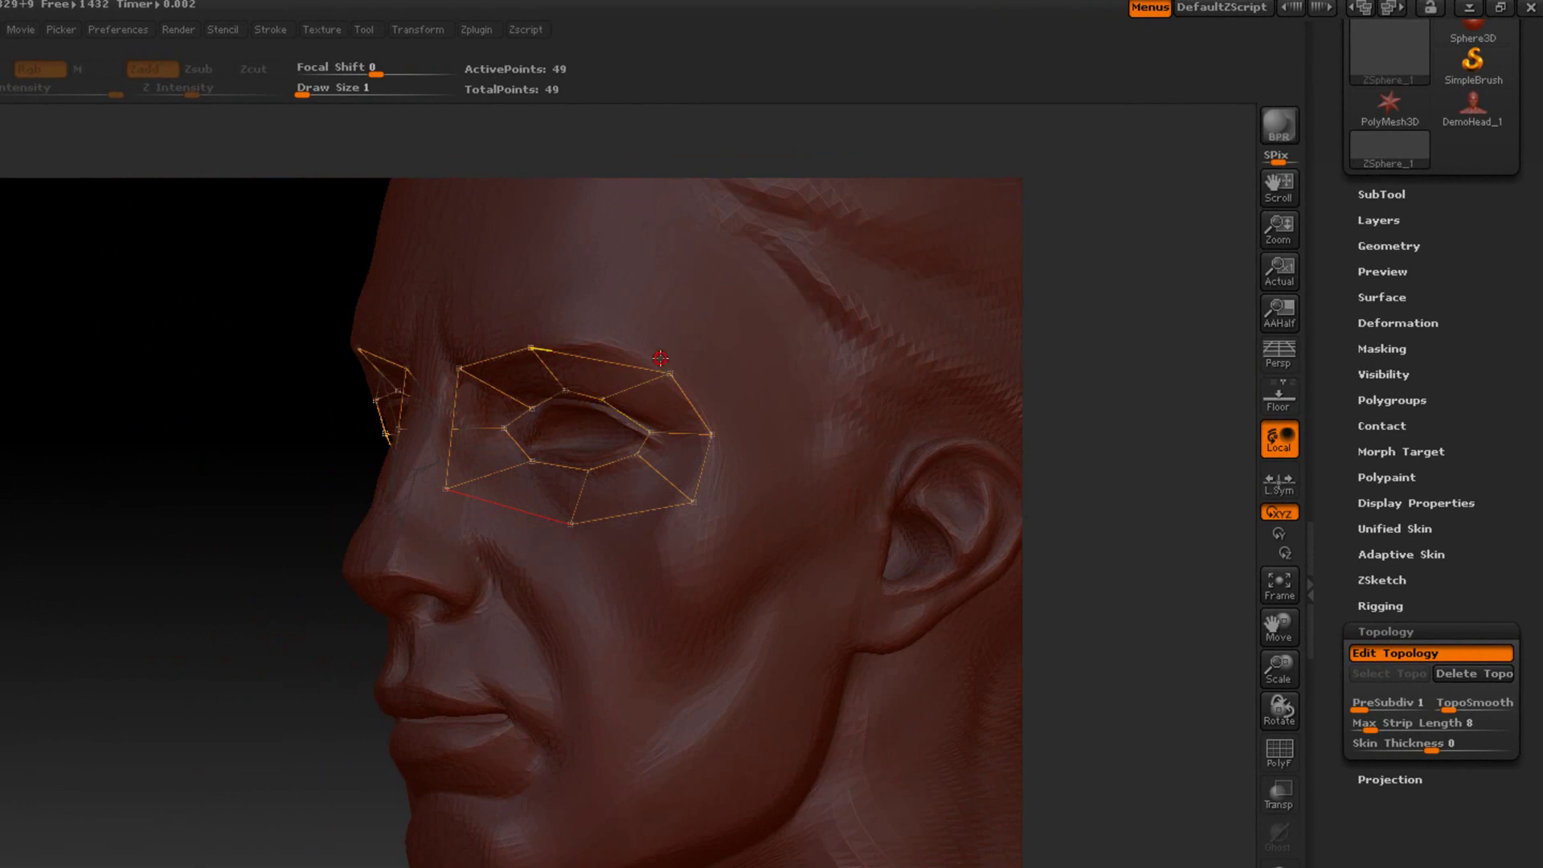
pyautogui.moveTo(672, 372); pyautogui.dragTo(651, 355)
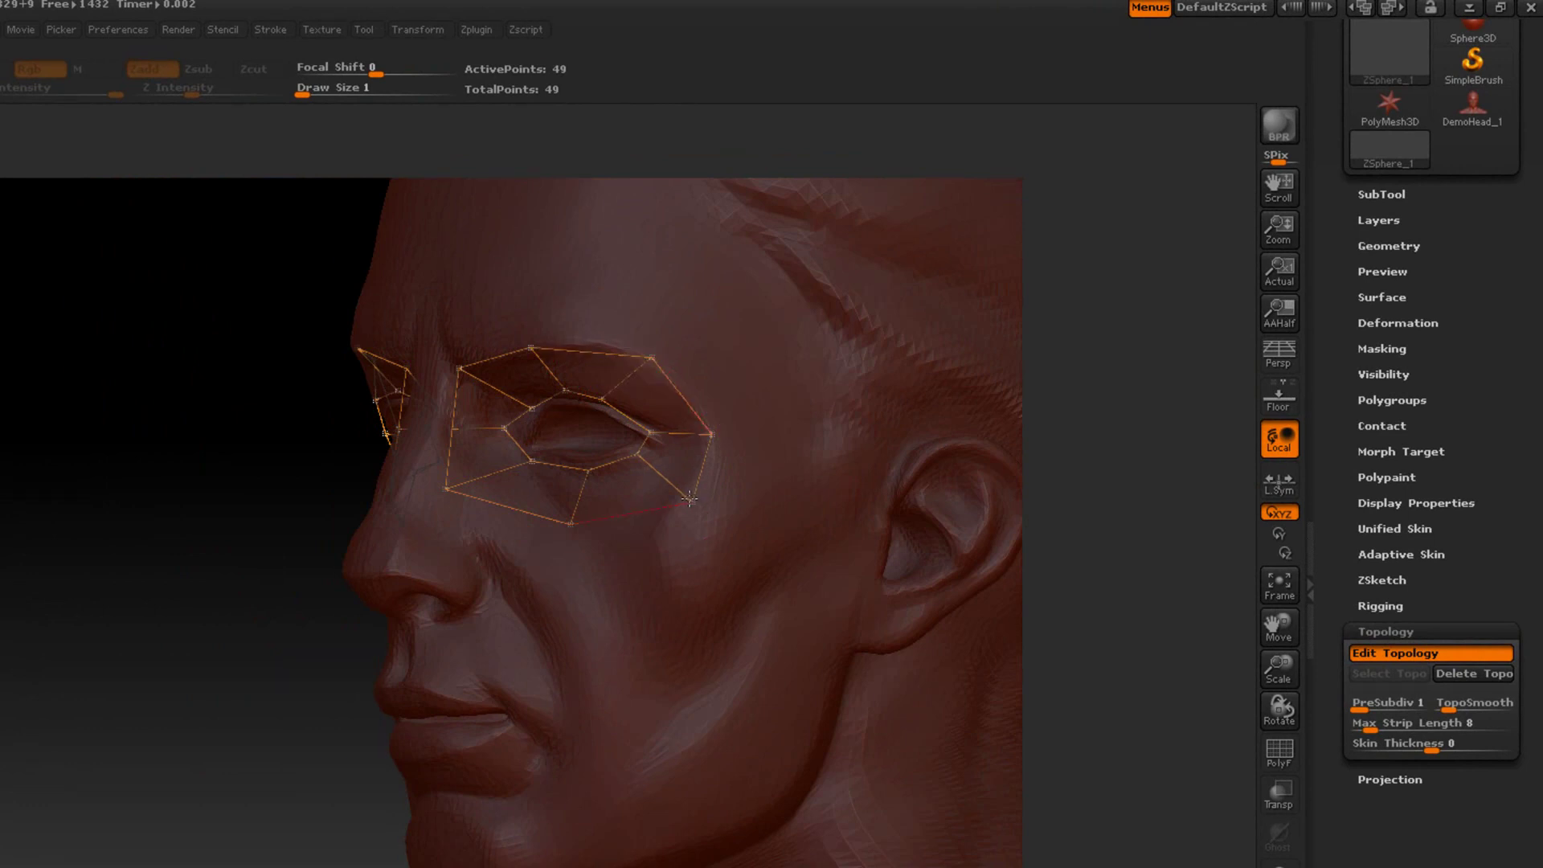
pyautogui.moveTo(689, 499); pyautogui.dragTo(683, 498)
pyautogui.moveTo(71, 462); pyautogui.dragTo(134, 460)
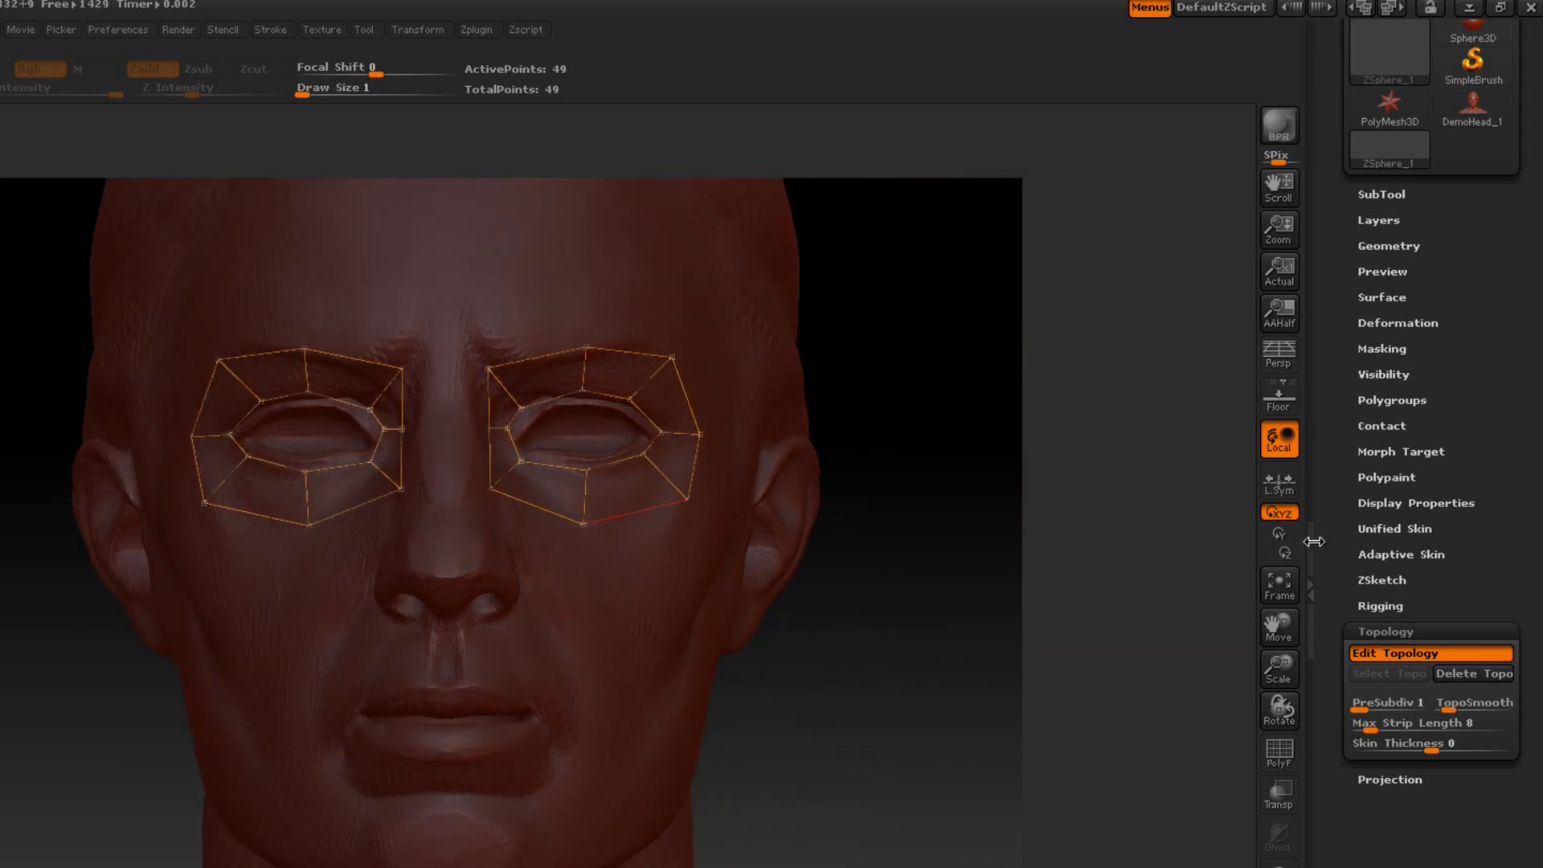
# Preview the adaptive skin of the eye topology at Density 2, toggling between the skin and the topology wires.
pyautogui.click(1392, 552)
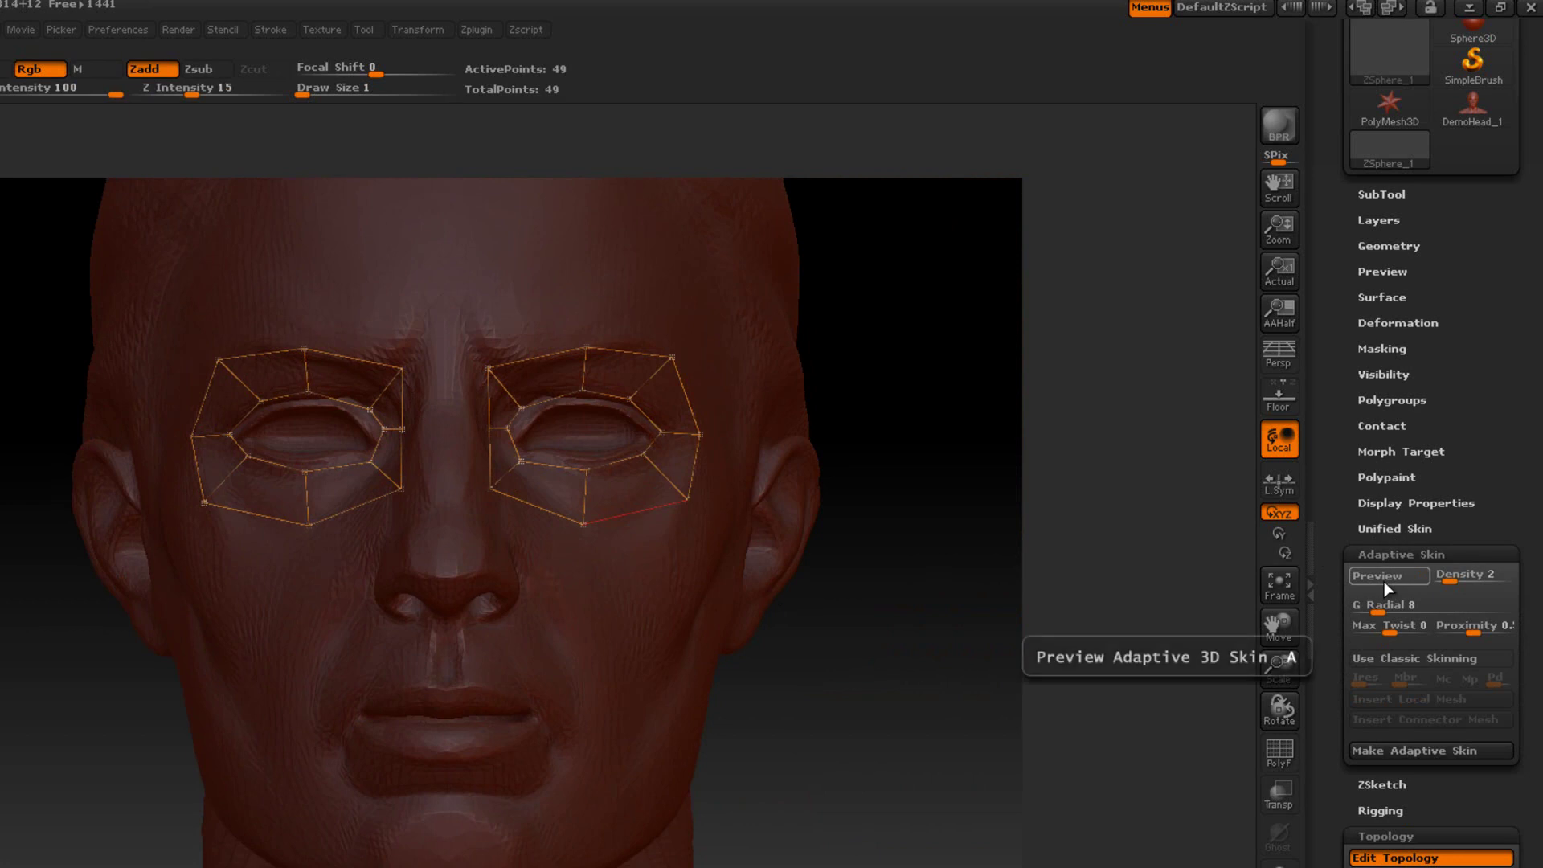
pyautogui.click(1386, 581)
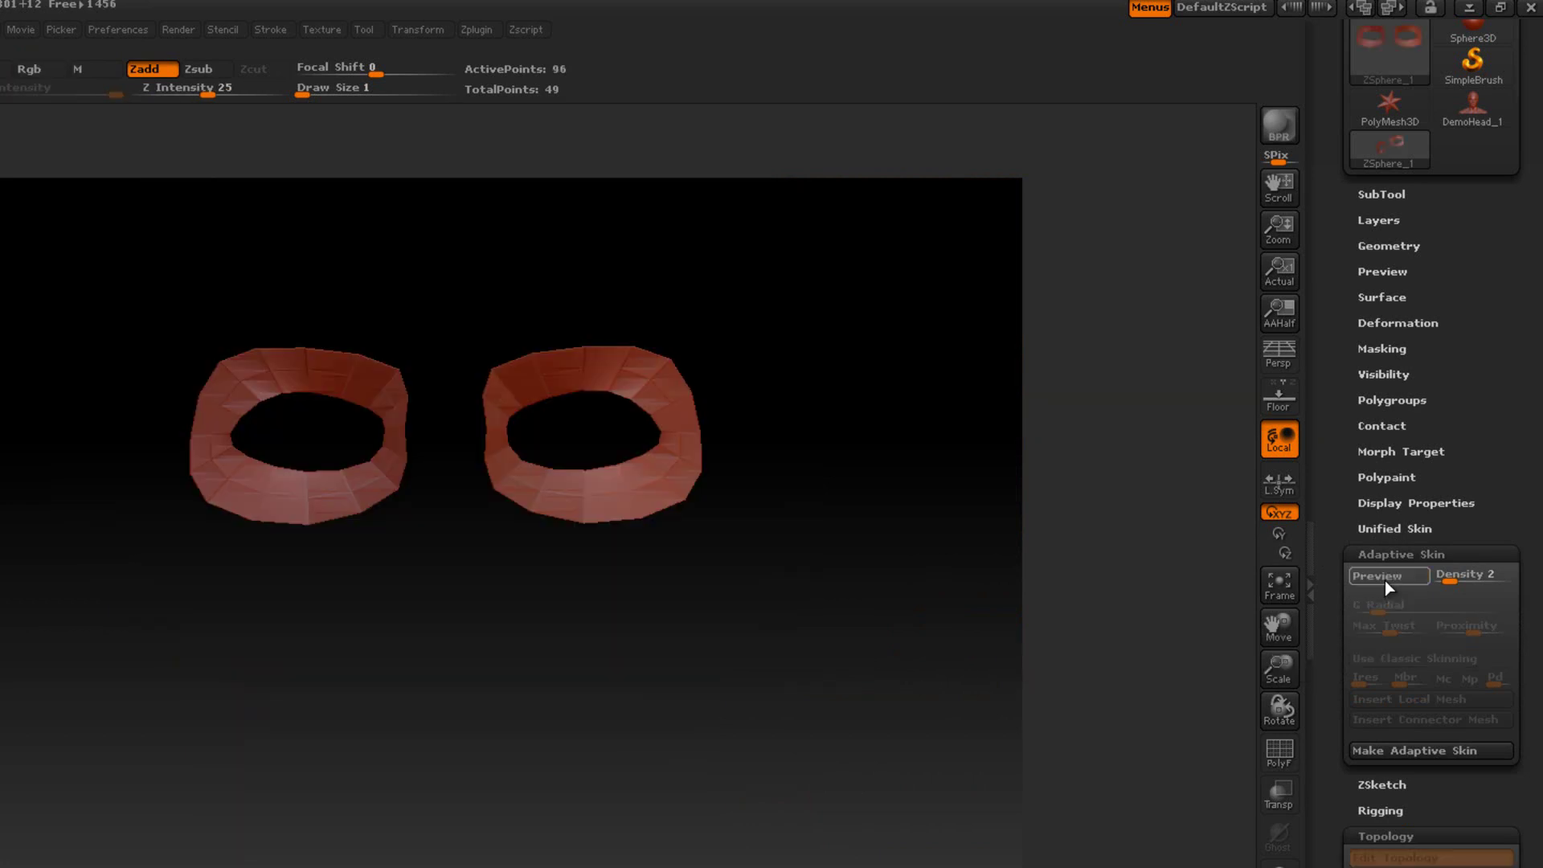
pyautogui.click(1385, 581)
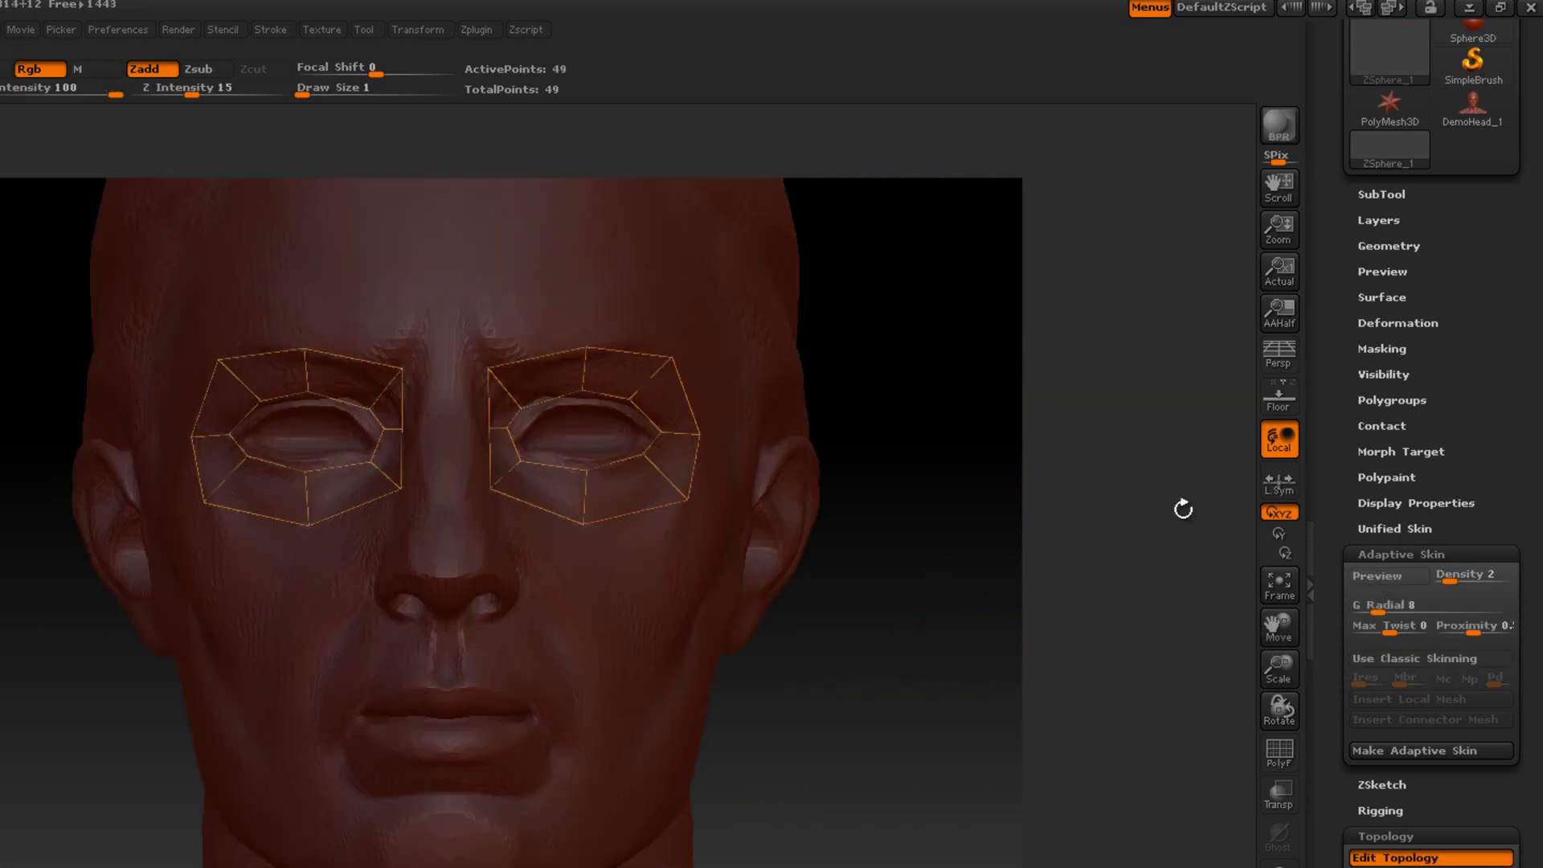
pyautogui.click(1396, 554)
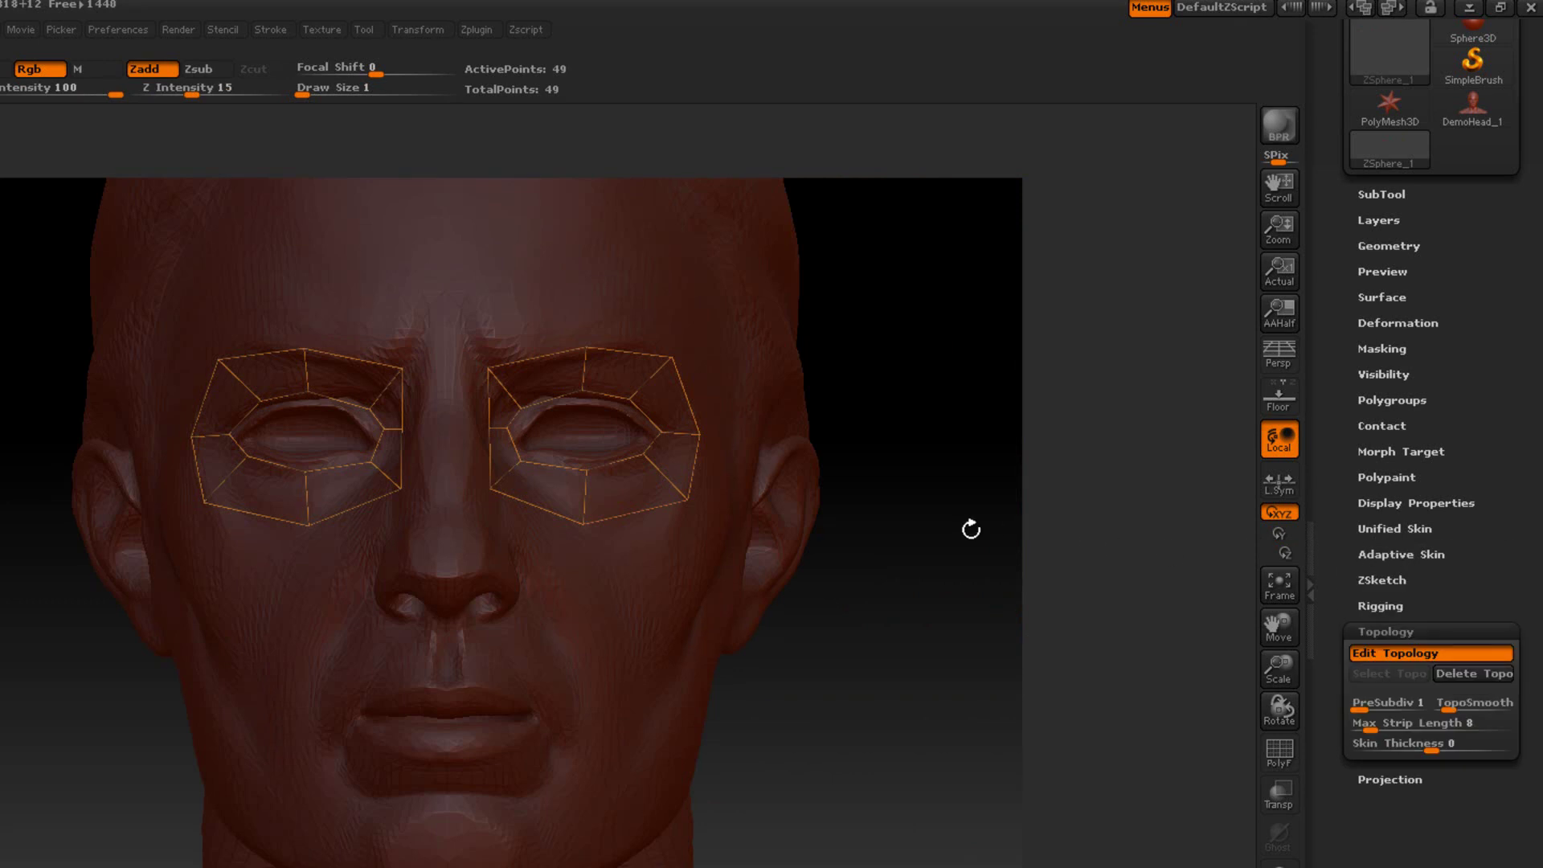
pyautogui.press('a')
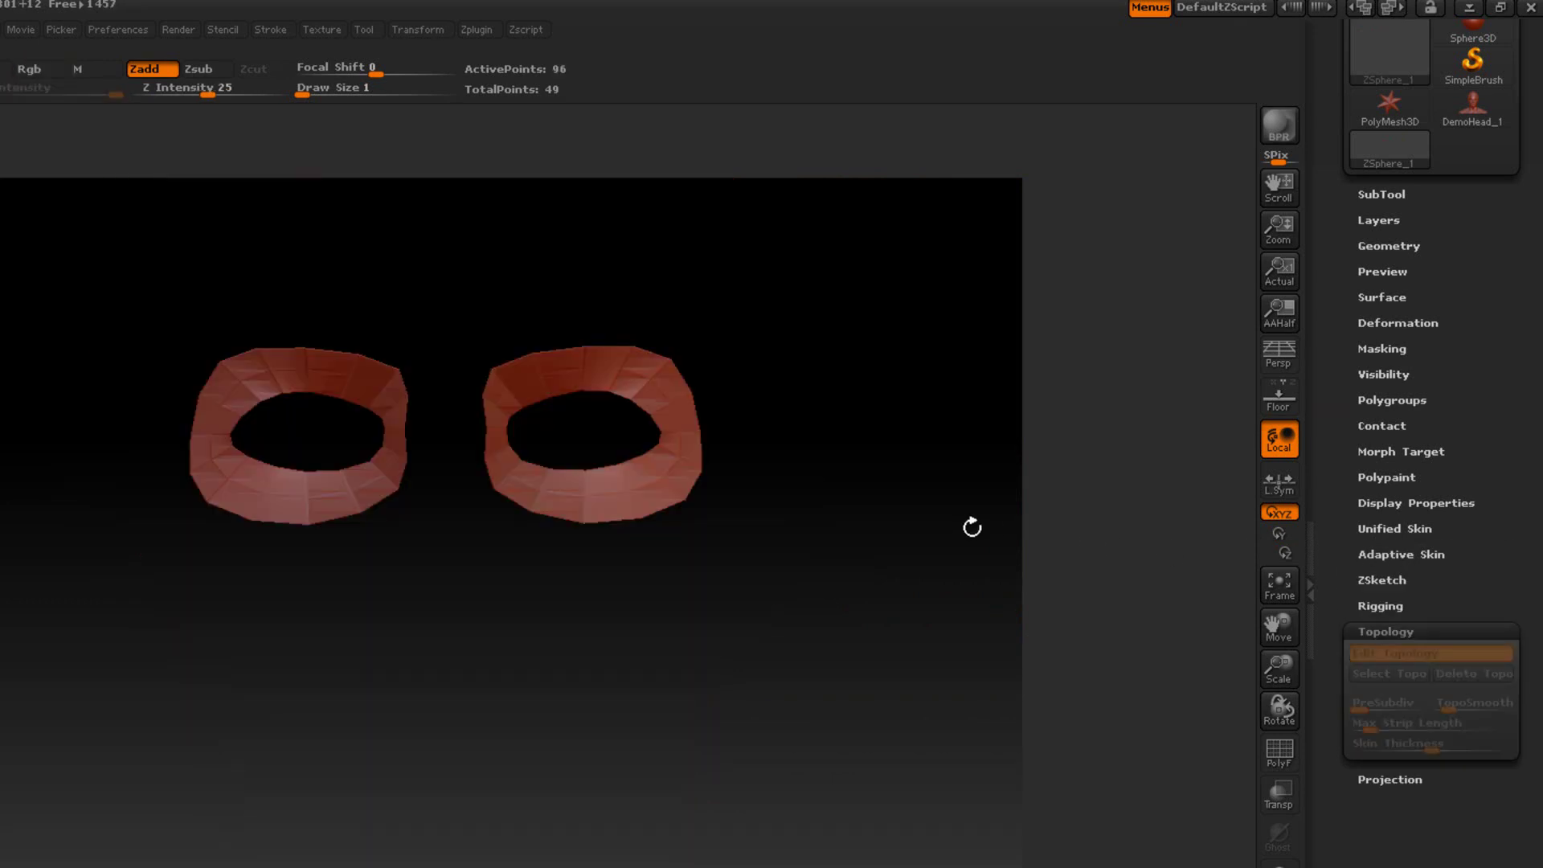
pyautogui.press('a')
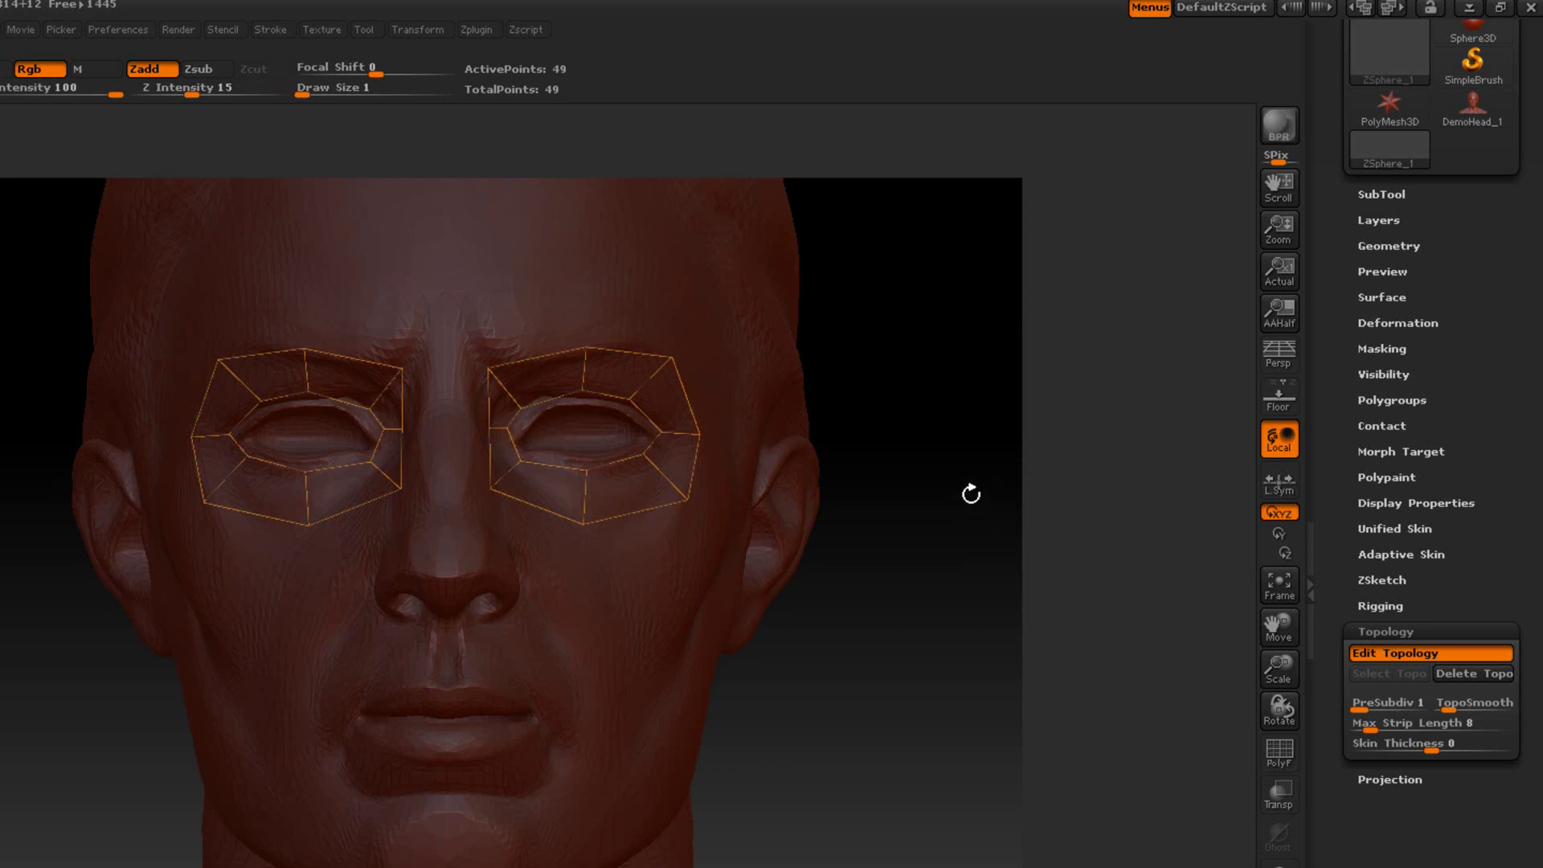
# Draw a three-point topology line down the side of the nose bridge, beside the inner edge of the outer eye loop.
pyautogui.moveTo(941, 486); pyautogui.dragTo(983, 488)
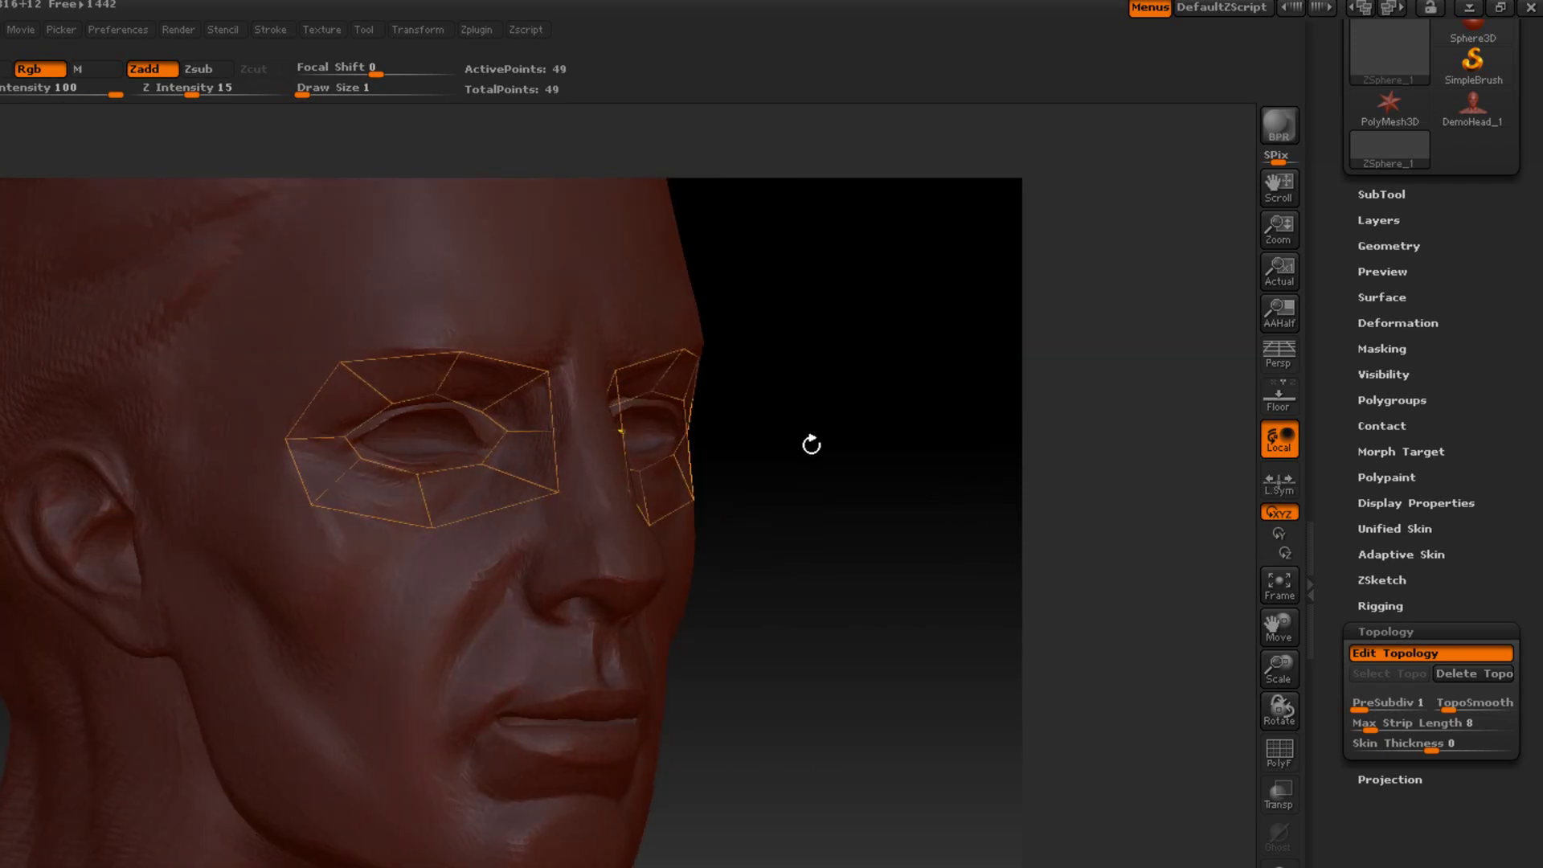
pyautogui.moveTo(819, 462); pyautogui.dragTo(514, 309)
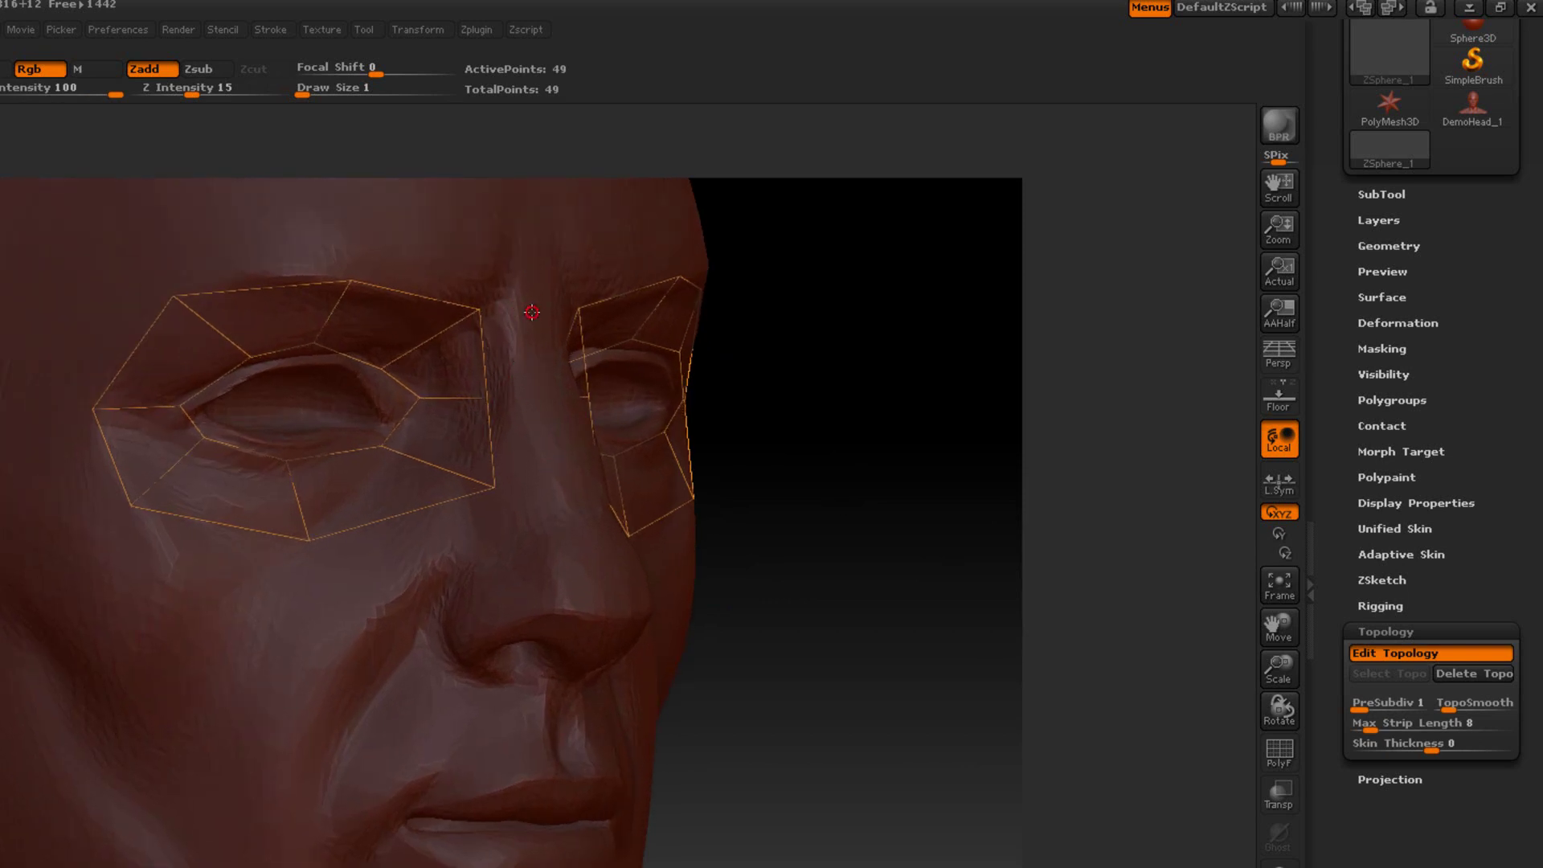
pyautogui.click(520, 317)
pyautogui.click(518, 394)
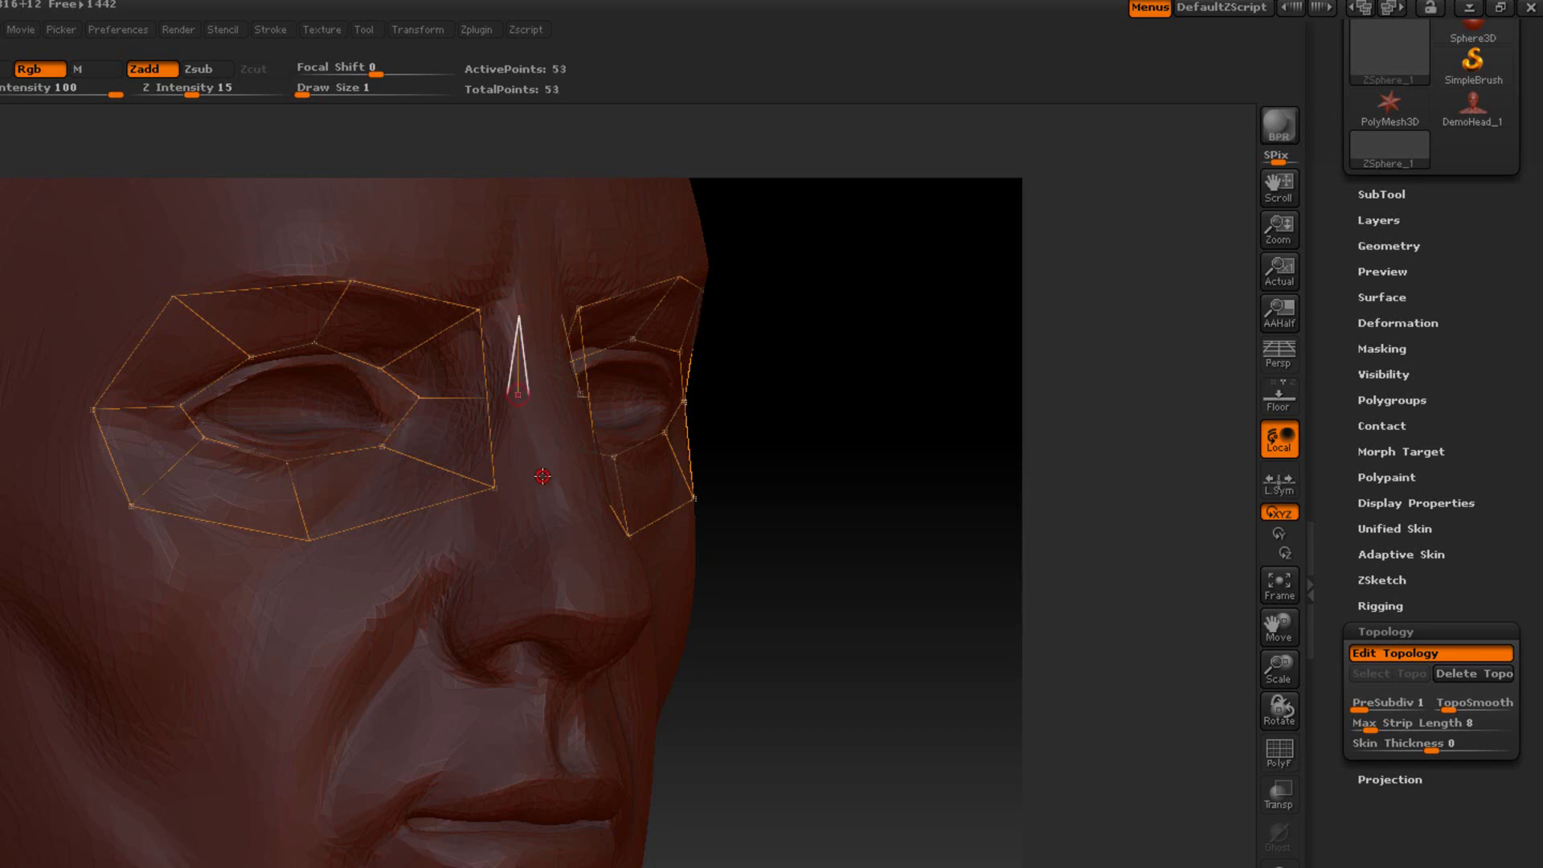
pyautogui.click(547, 482)
# Join the outer eye loop's upper inner corner to the top point of the line beside the nose bridge.
pyautogui.moveTo(885, 400); pyautogui.dragTo(912, 402)
pyautogui.click(894, 359)
pyautogui.click(635, 319)
pyautogui.click(666, 319)
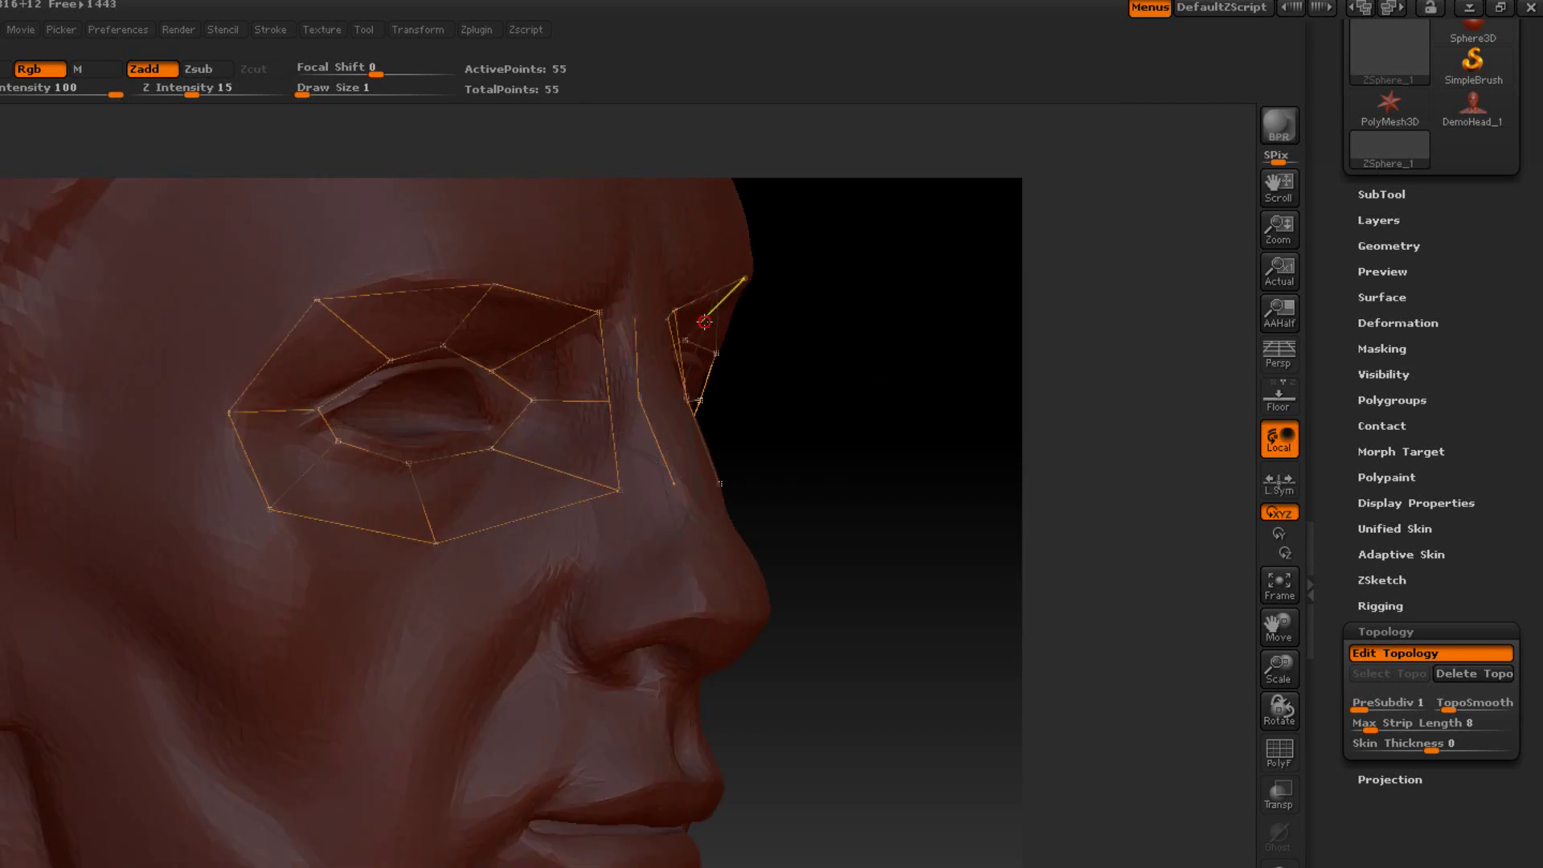
pyautogui.click(599, 311)
pyautogui.press('u')
pyautogui.click(599, 311)
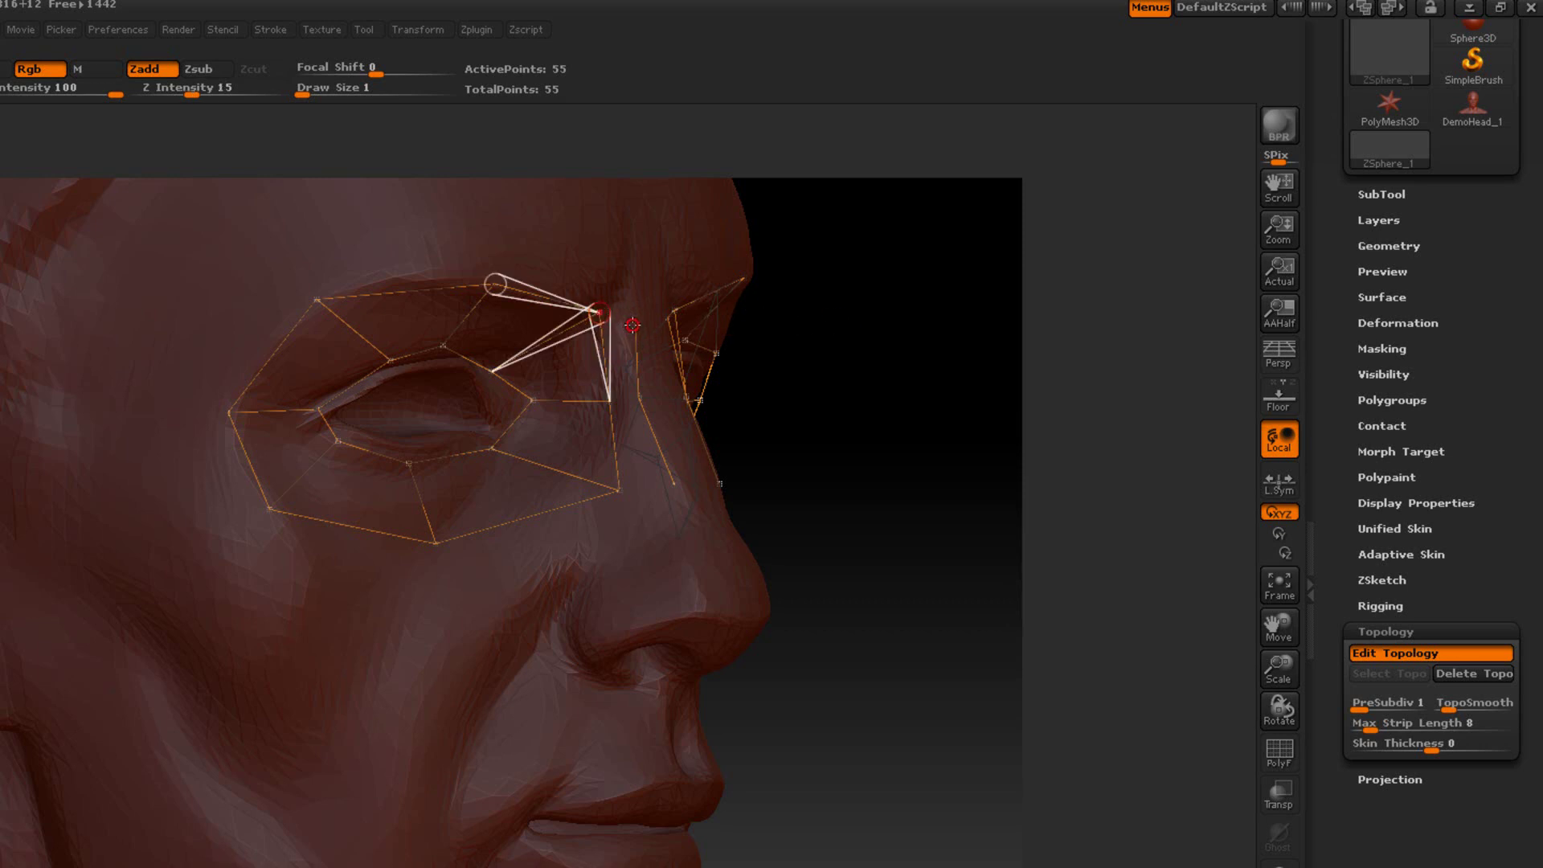
pyautogui.click(635, 318)
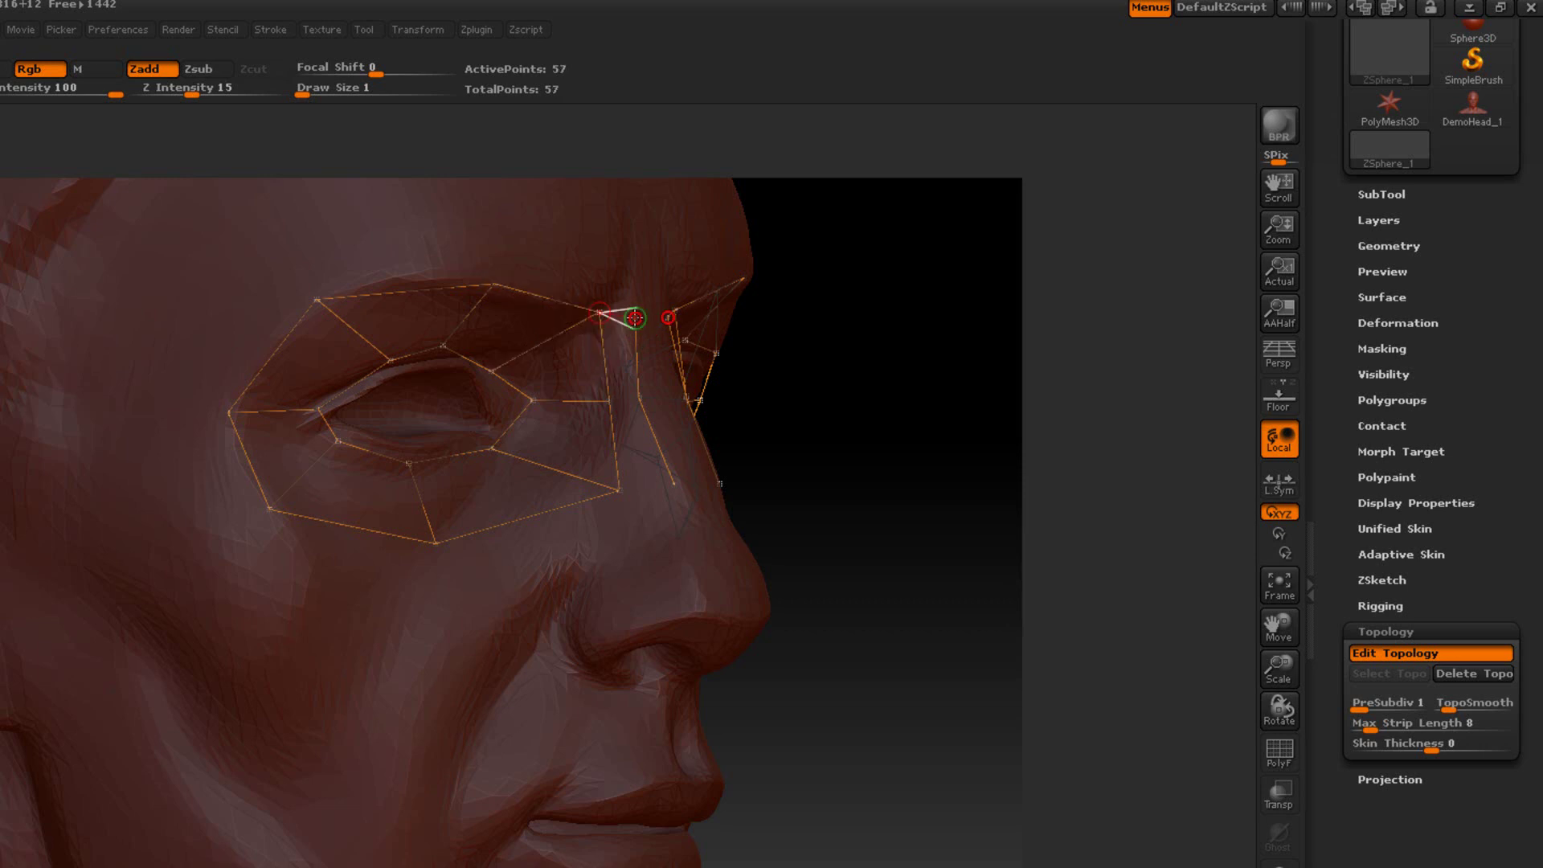
# Join the outer eye loop's inner midpoint and lower inner corner to the middle and lowest points of the nose-side line.
pyautogui.press('ctrl')
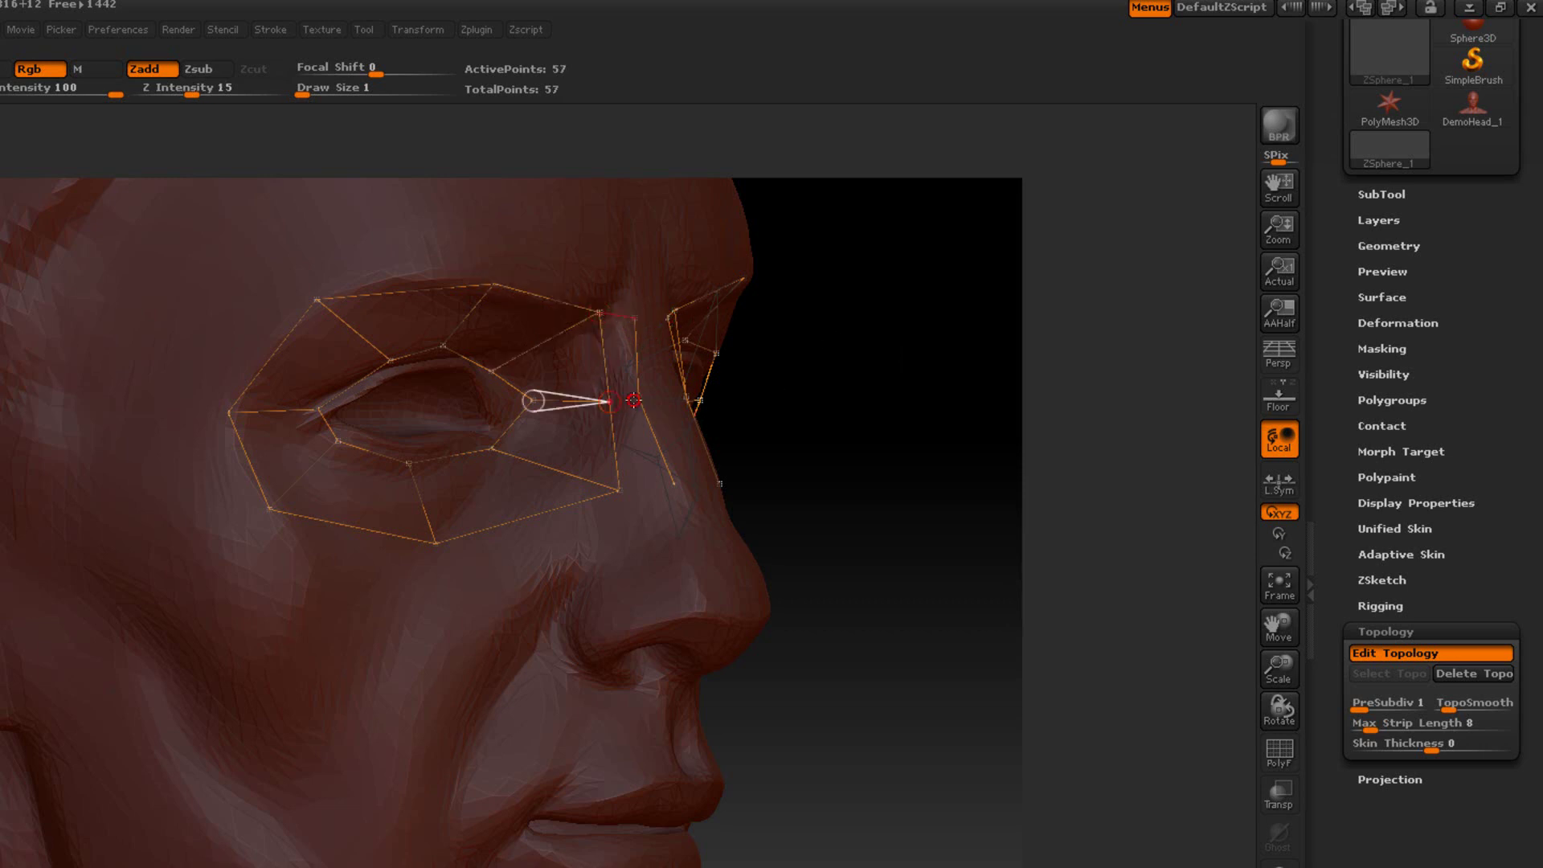
pyautogui.click(638, 401)
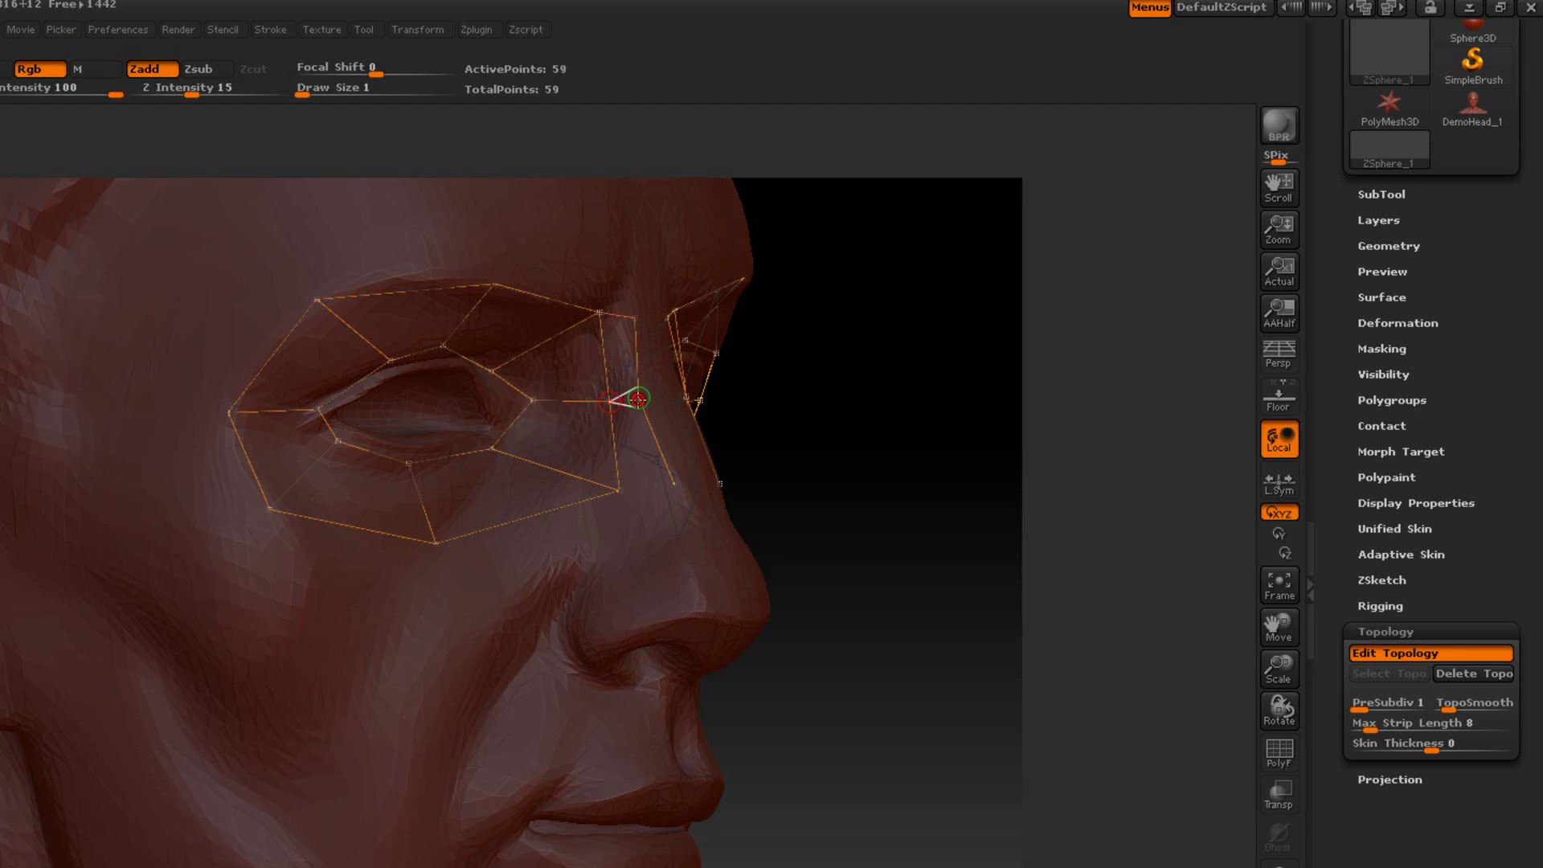
pyautogui.press('ctrl')
pyautogui.keyDown('ctrl'); pyautogui.click(620, 487); pyautogui.keyUp('ctrl')
pyautogui.click(677, 481)
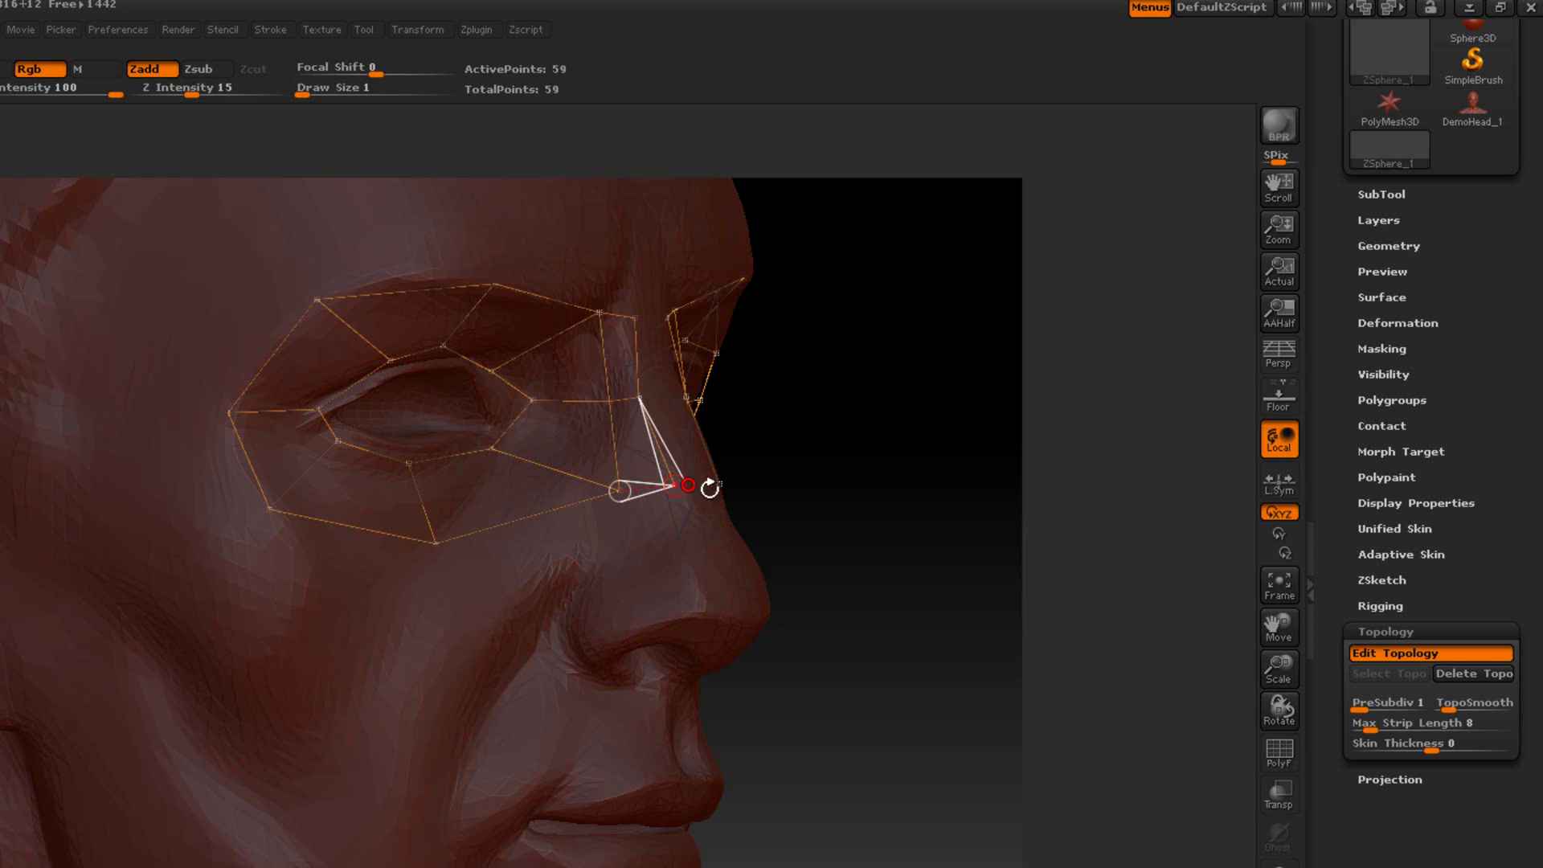
# Turn off Local rotation and draw a three-point line down the centre of the nose bridge from a front view.
pyautogui.moveTo(893, 448); pyautogui.dragTo(867, 441)
pyautogui.keyDown('alt'); pyautogui.moveTo(1154, 455); pyautogui.dragTo(1017, 464); pyautogui.keyUp('alt')
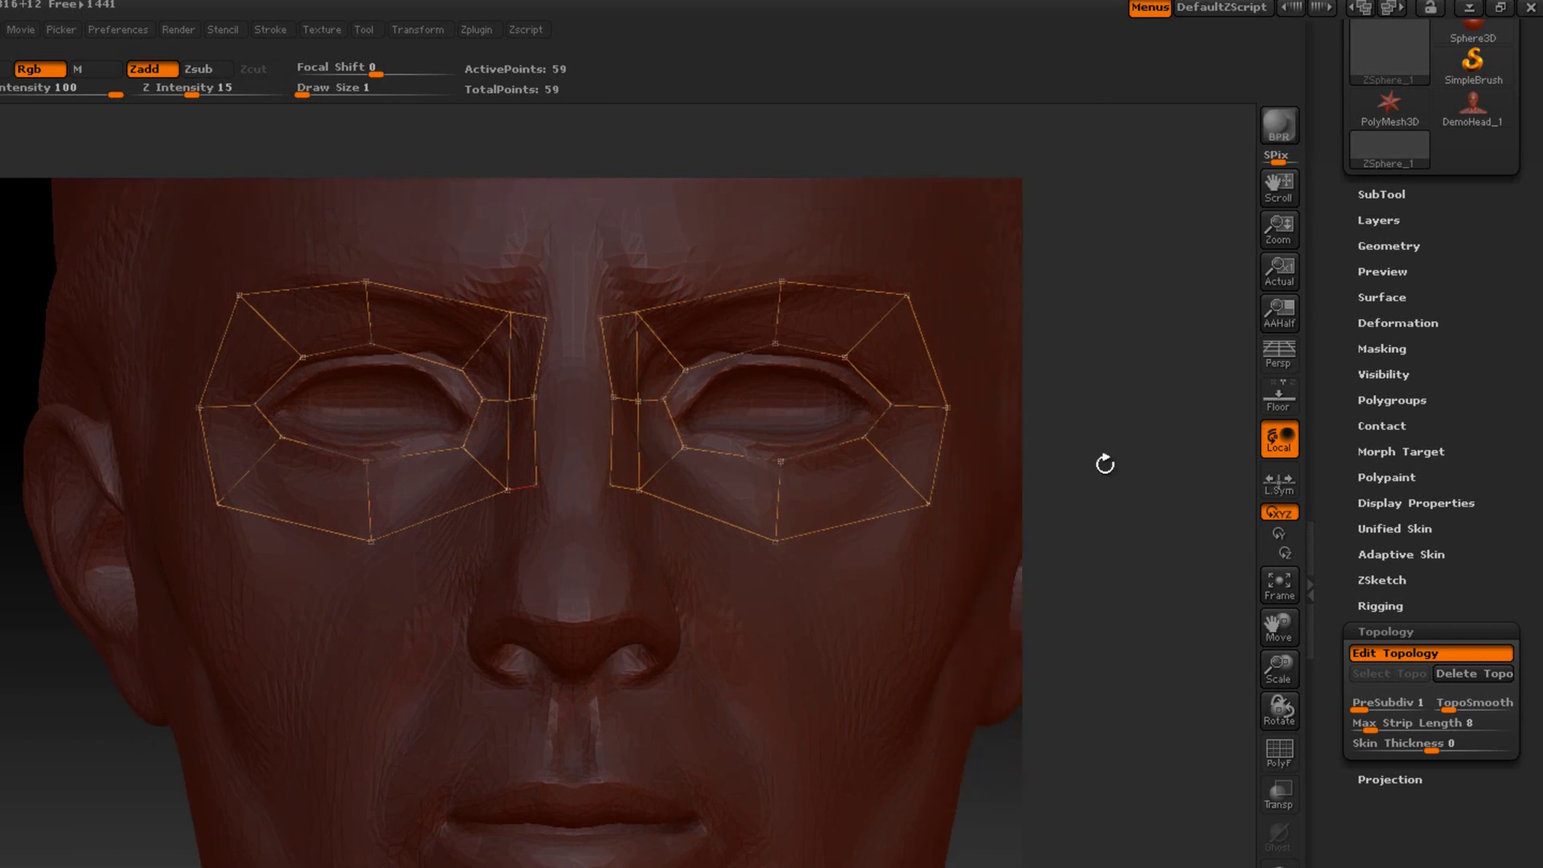
pyautogui.click(1270, 442)
pyautogui.moveTo(1128, 480)
pyautogui.keyDown('alt'); pyautogui.mouseDown()
pyautogui.moveTo(1090, 480)
pyautogui.moveTo(1151, 494)
pyautogui.moveTo(1131, 496)
pyautogui.moveTo(1153, 486)
pyautogui.mouseUp(); pyautogui.keyUp('alt')
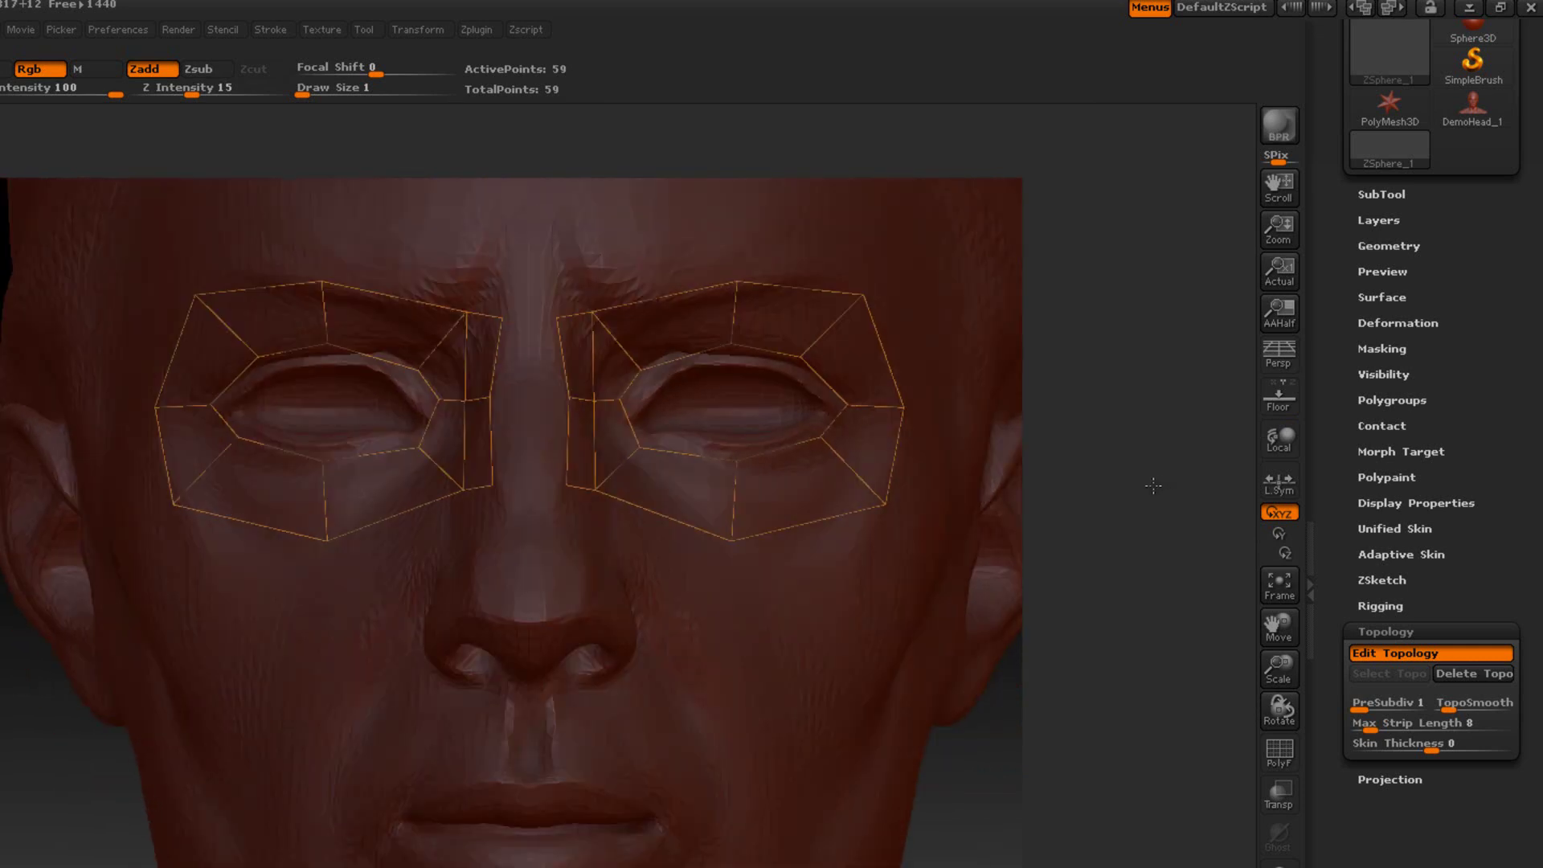
pyautogui.click(530, 326)
pyautogui.click(530, 393)
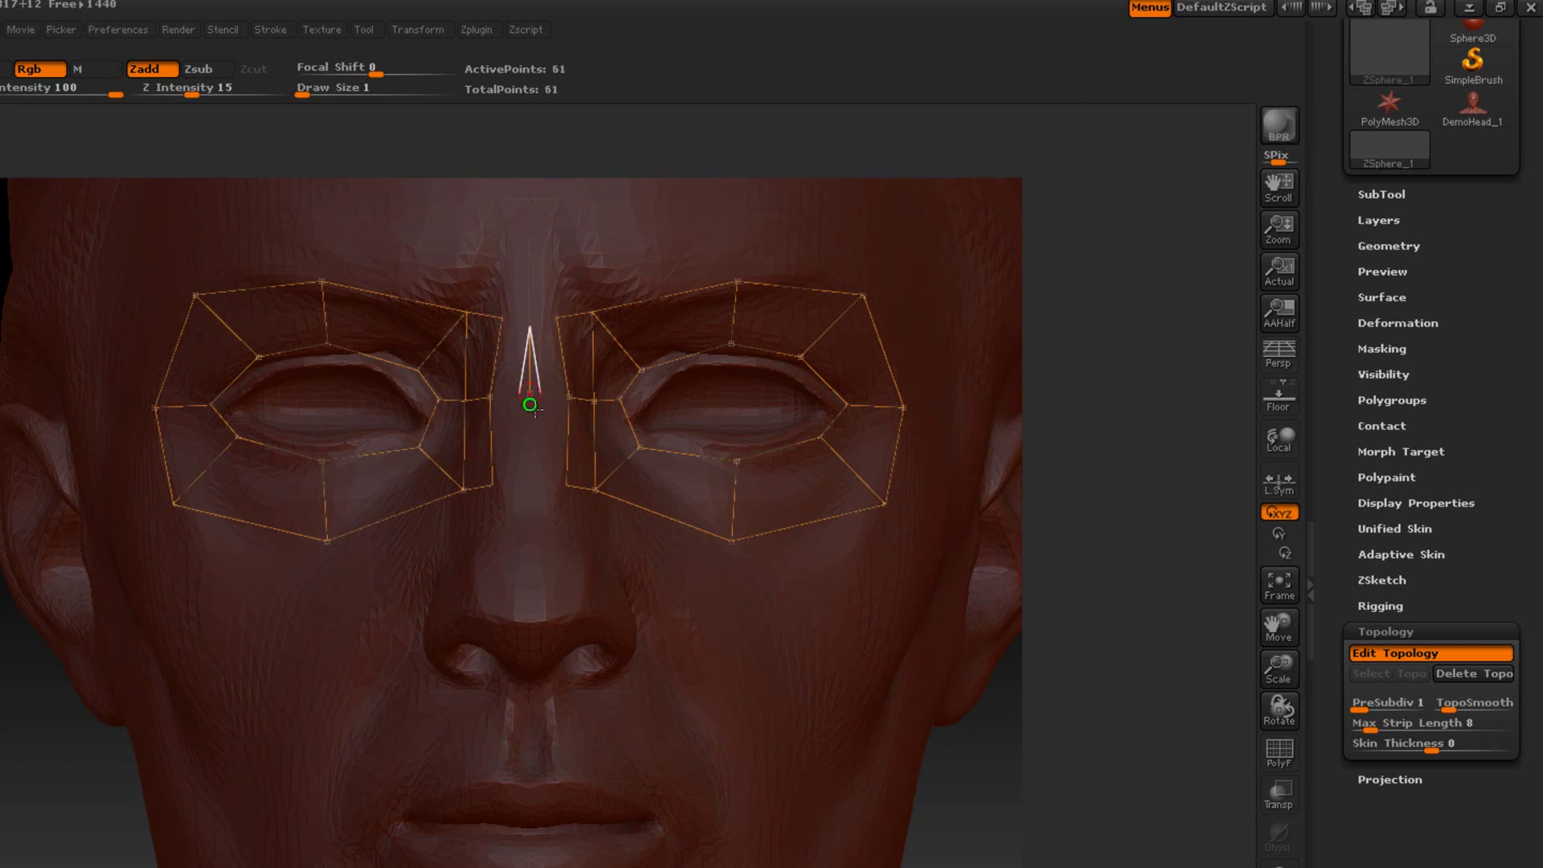
pyautogui.click(530, 482)
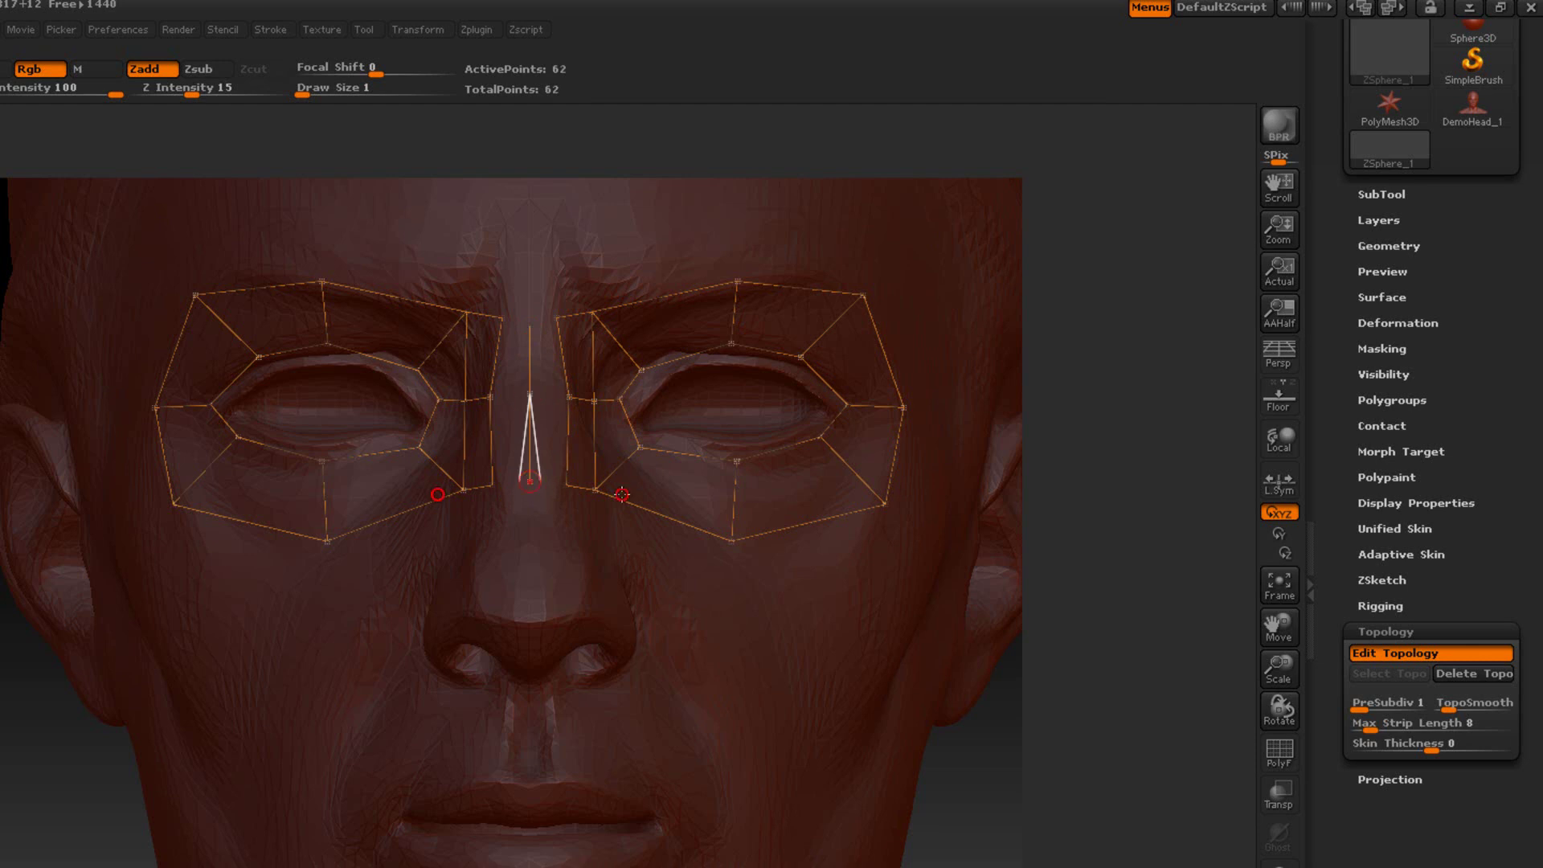
# Connect the lower, middle and upper nose-side points to the matching points of the centre line, bridging both eyes.
pyautogui.click(567, 486)
pyautogui.press('ctrl')
pyautogui.click(531, 397)
pyautogui.click(530, 481)
pyautogui.press('ctrl')
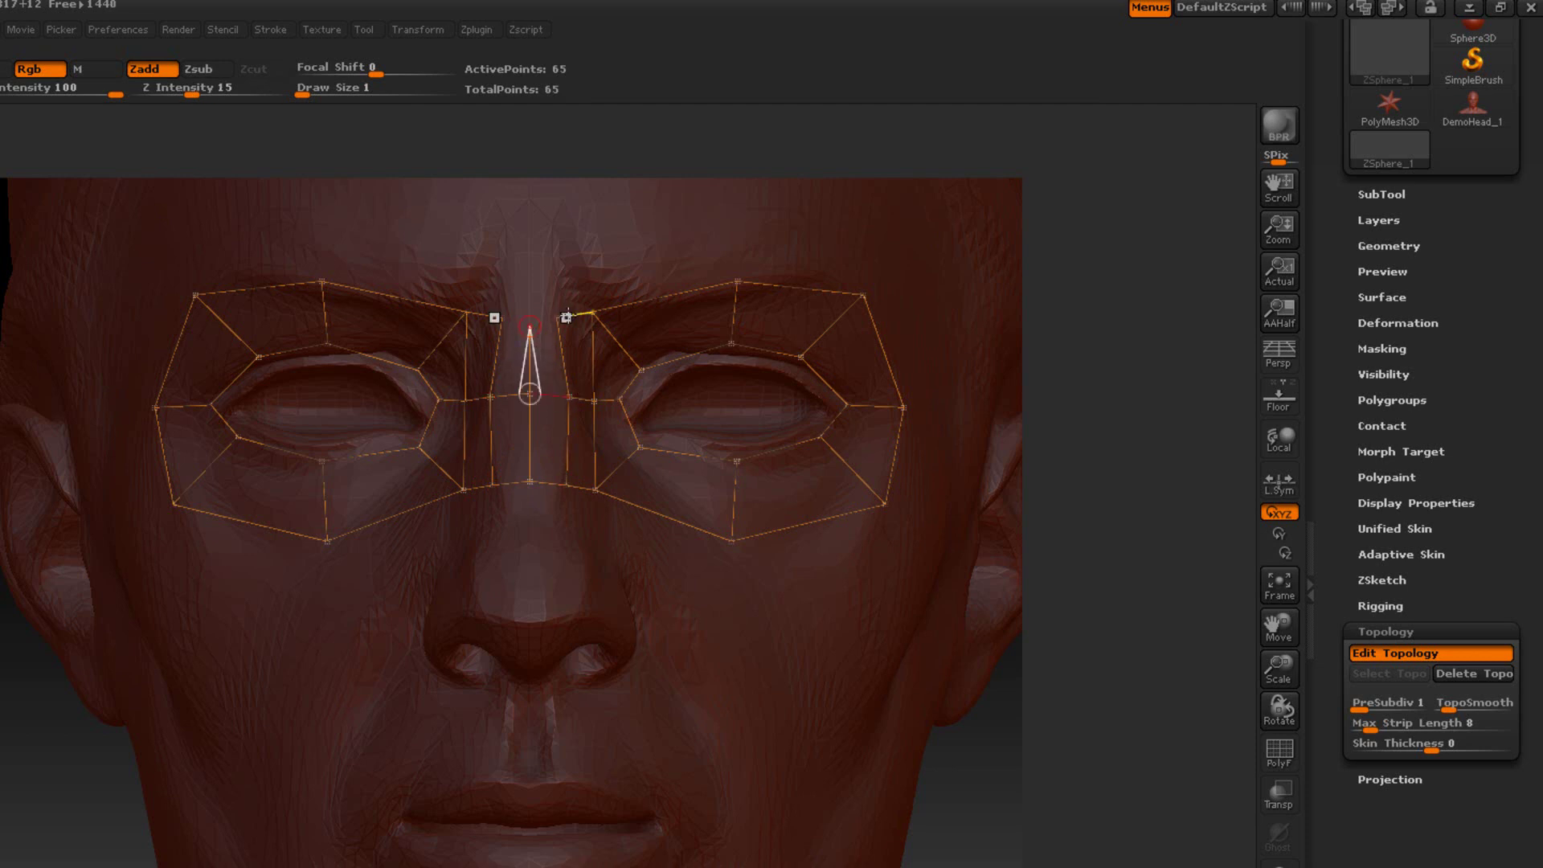
pyautogui.click(530, 326)
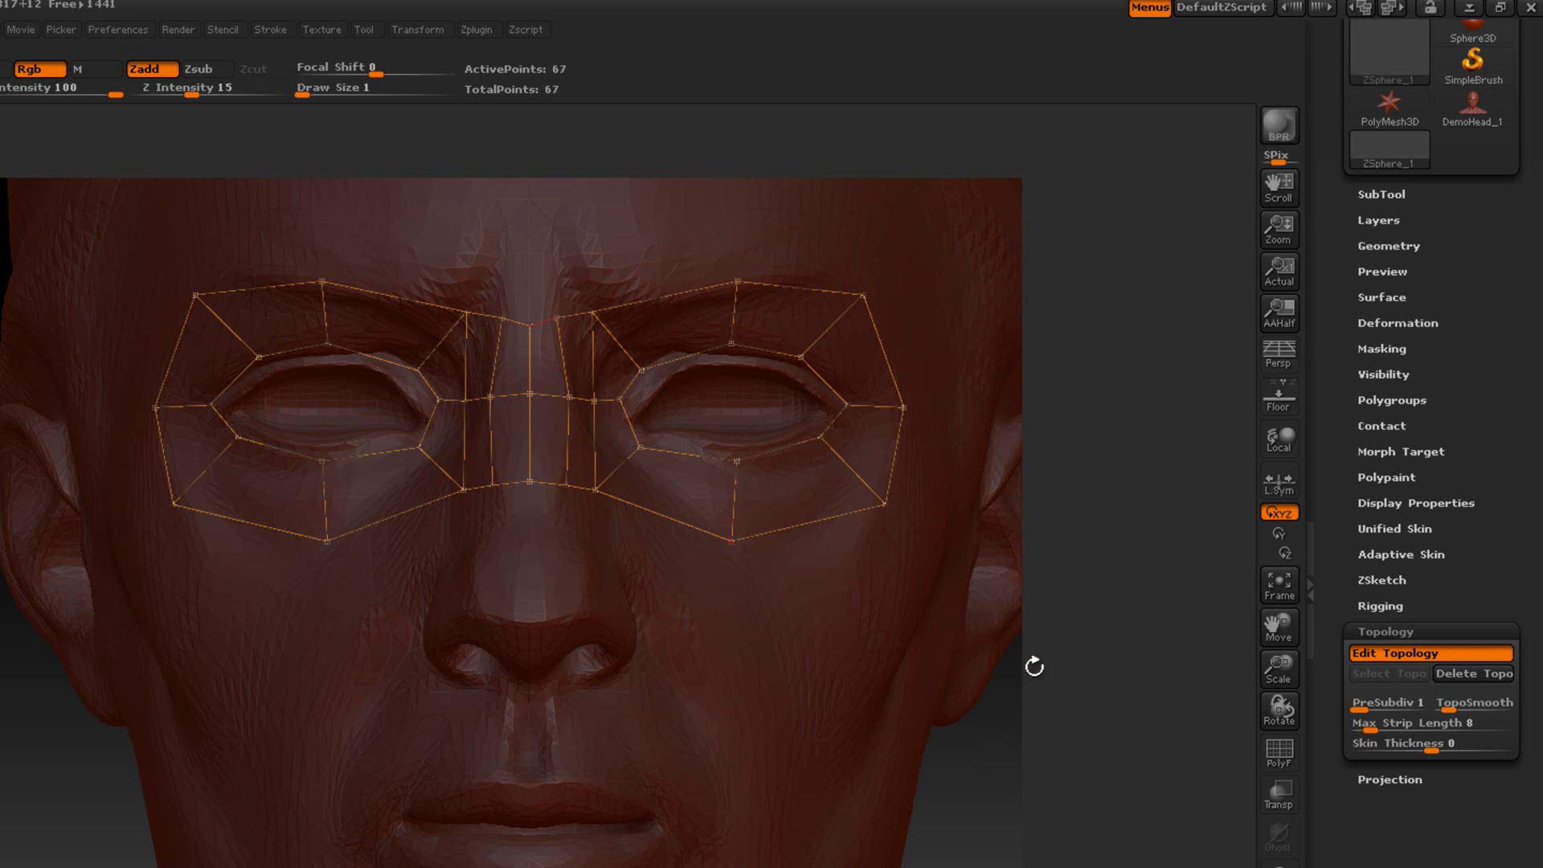
# Preview the adaptive skin covering both eye loops and the nose bridge, then return to the topology wires.
pyautogui.press('a')
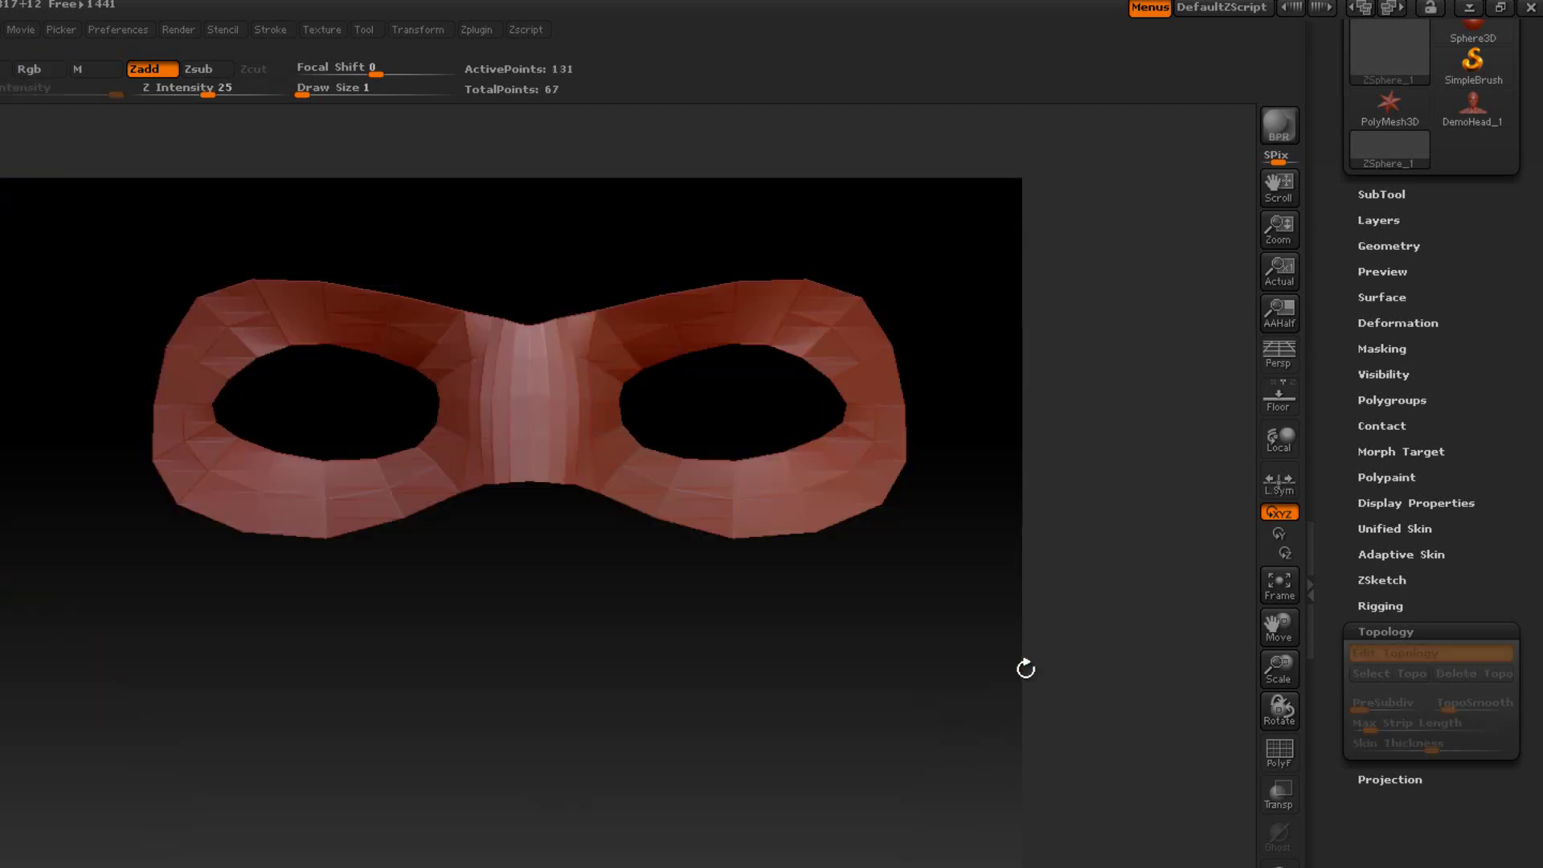
pyautogui.press('a')
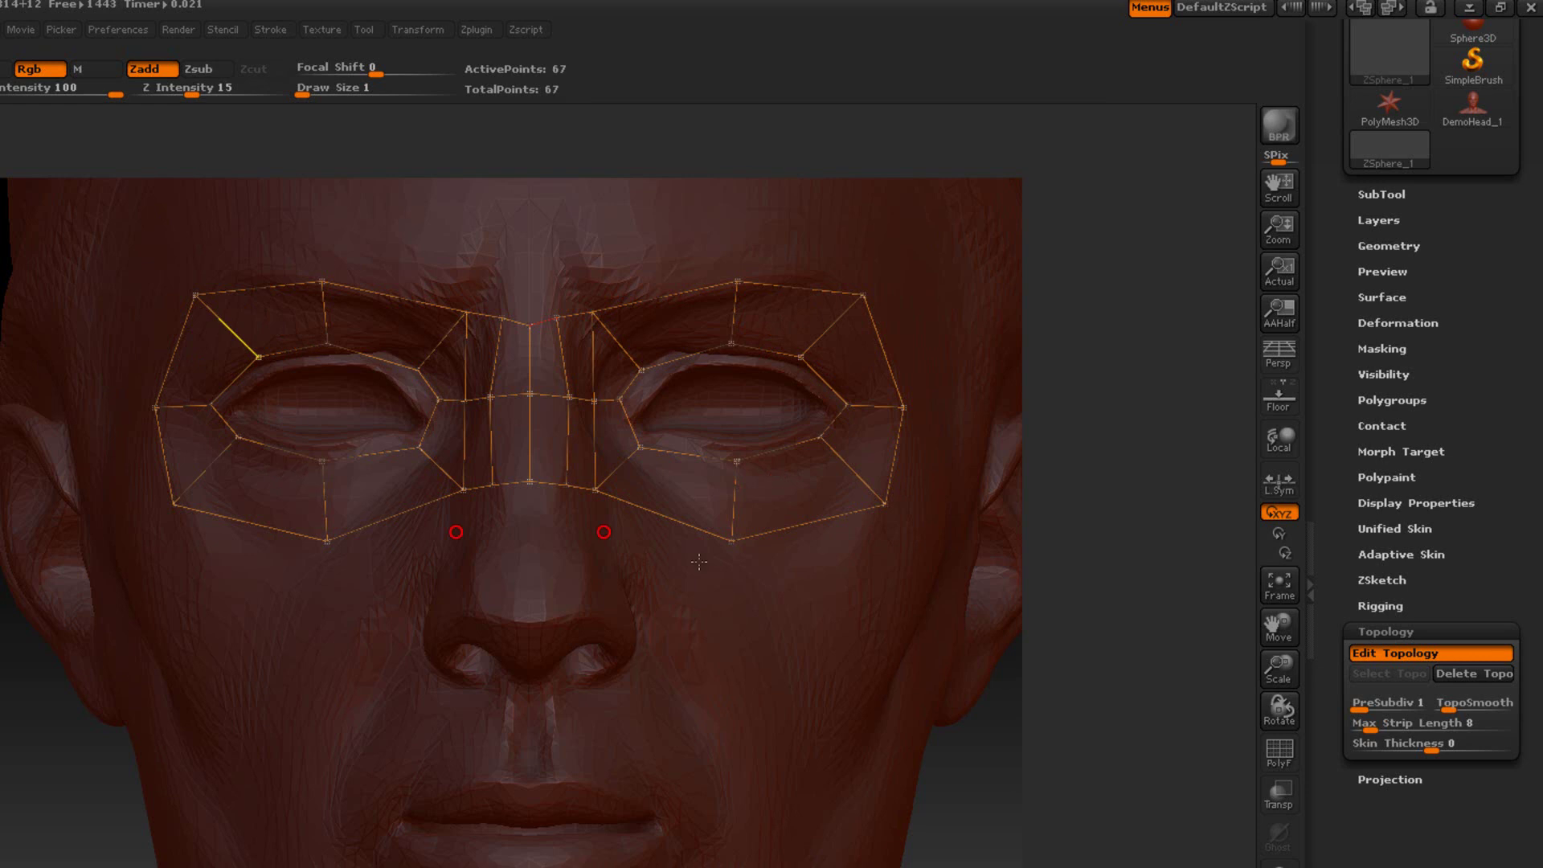
pyautogui.press('a')
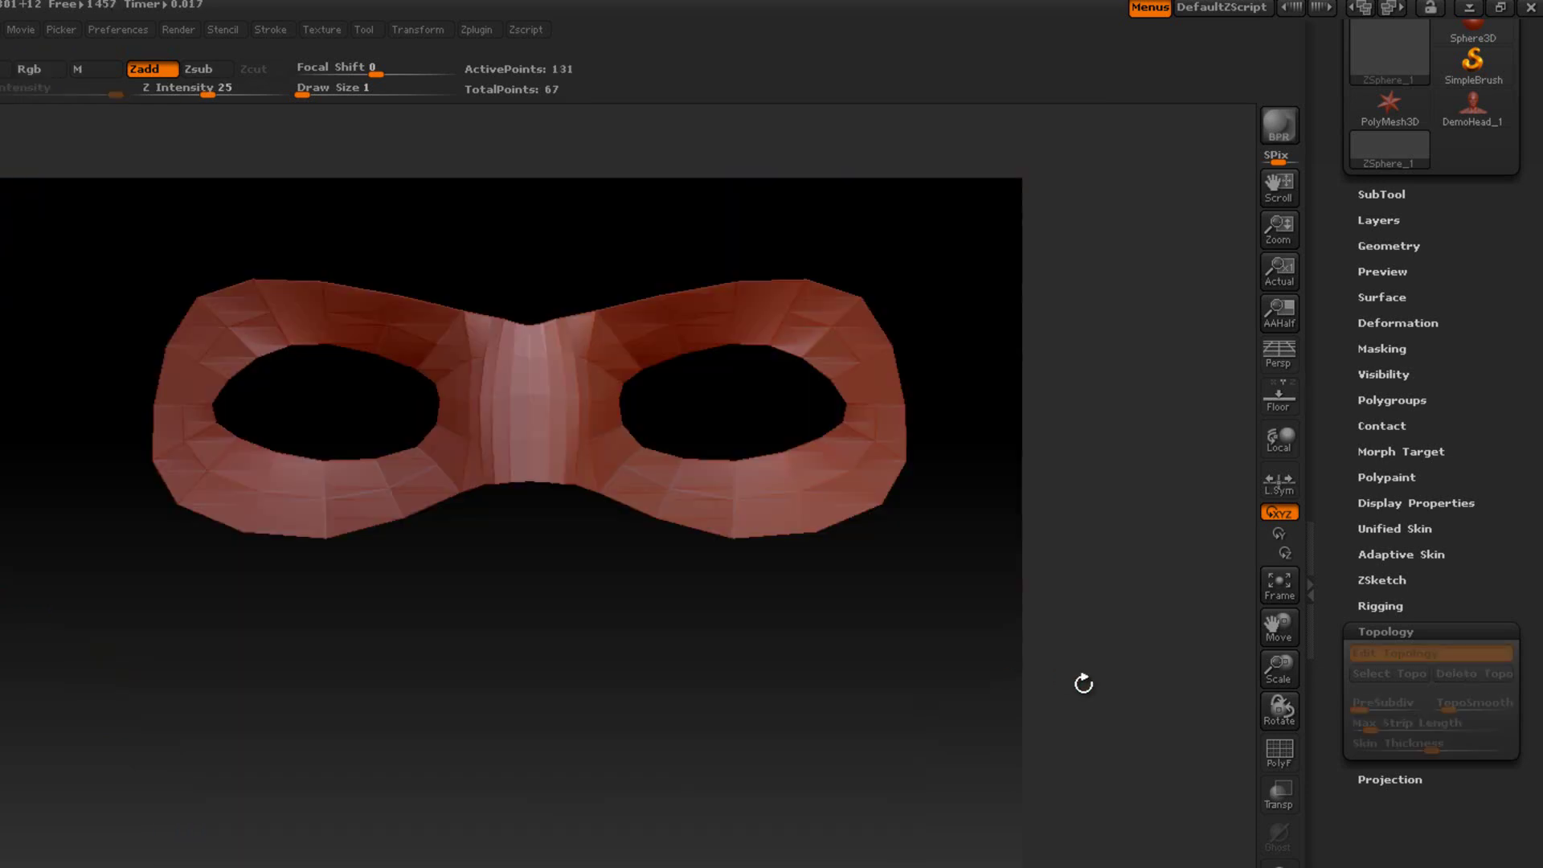
pyautogui.press('a')
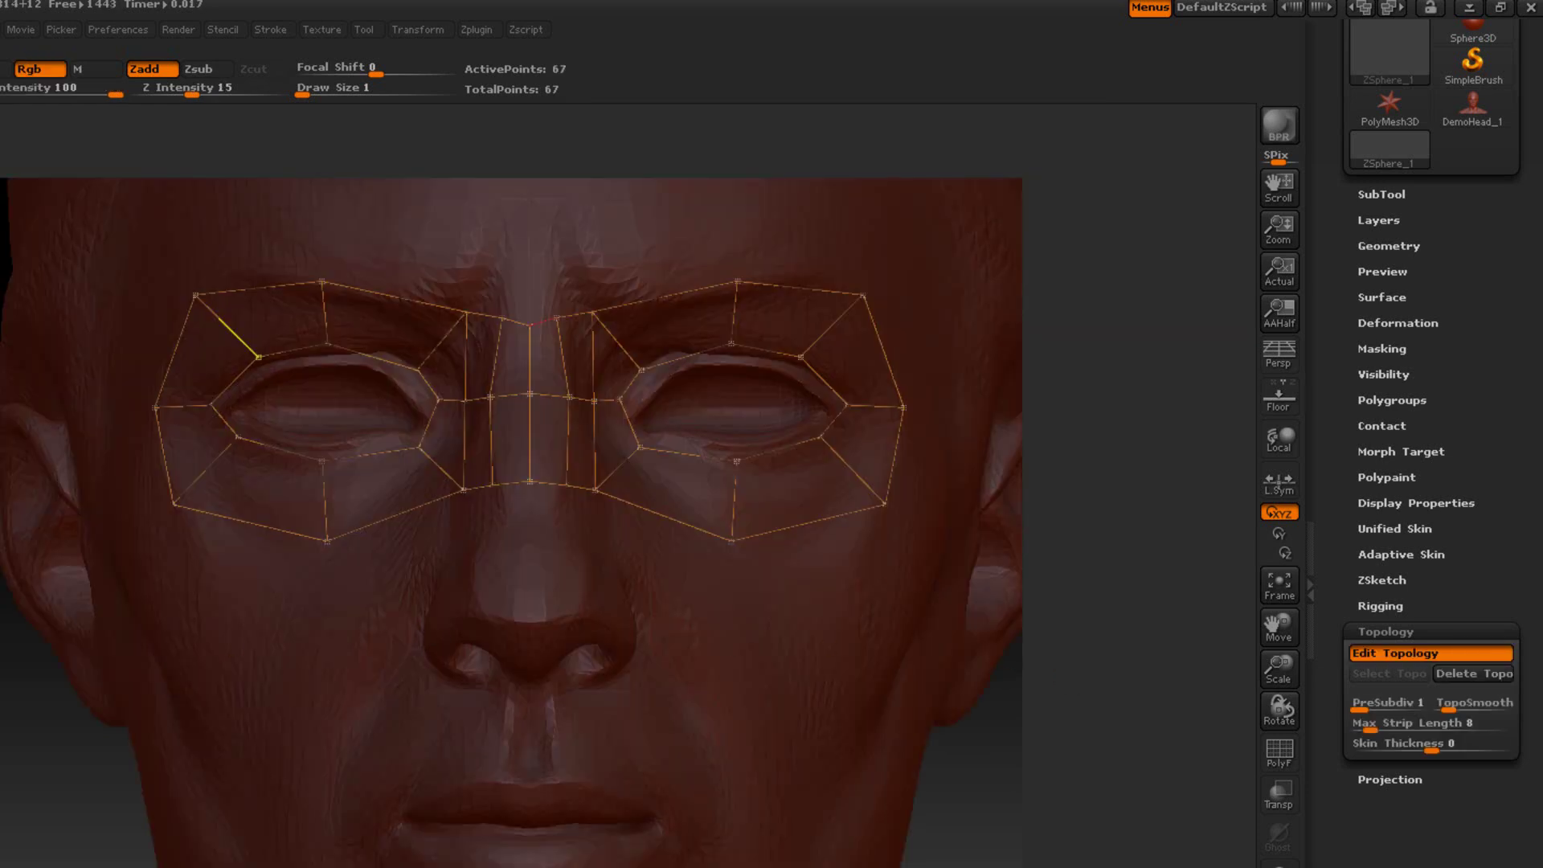
# Start an intermediate loop between the inner and outer eye loops, placing points from above the eye to its outer corner.
pyautogui.moveTo(1109, 402); pyautogui.dragTo(1197, 406)
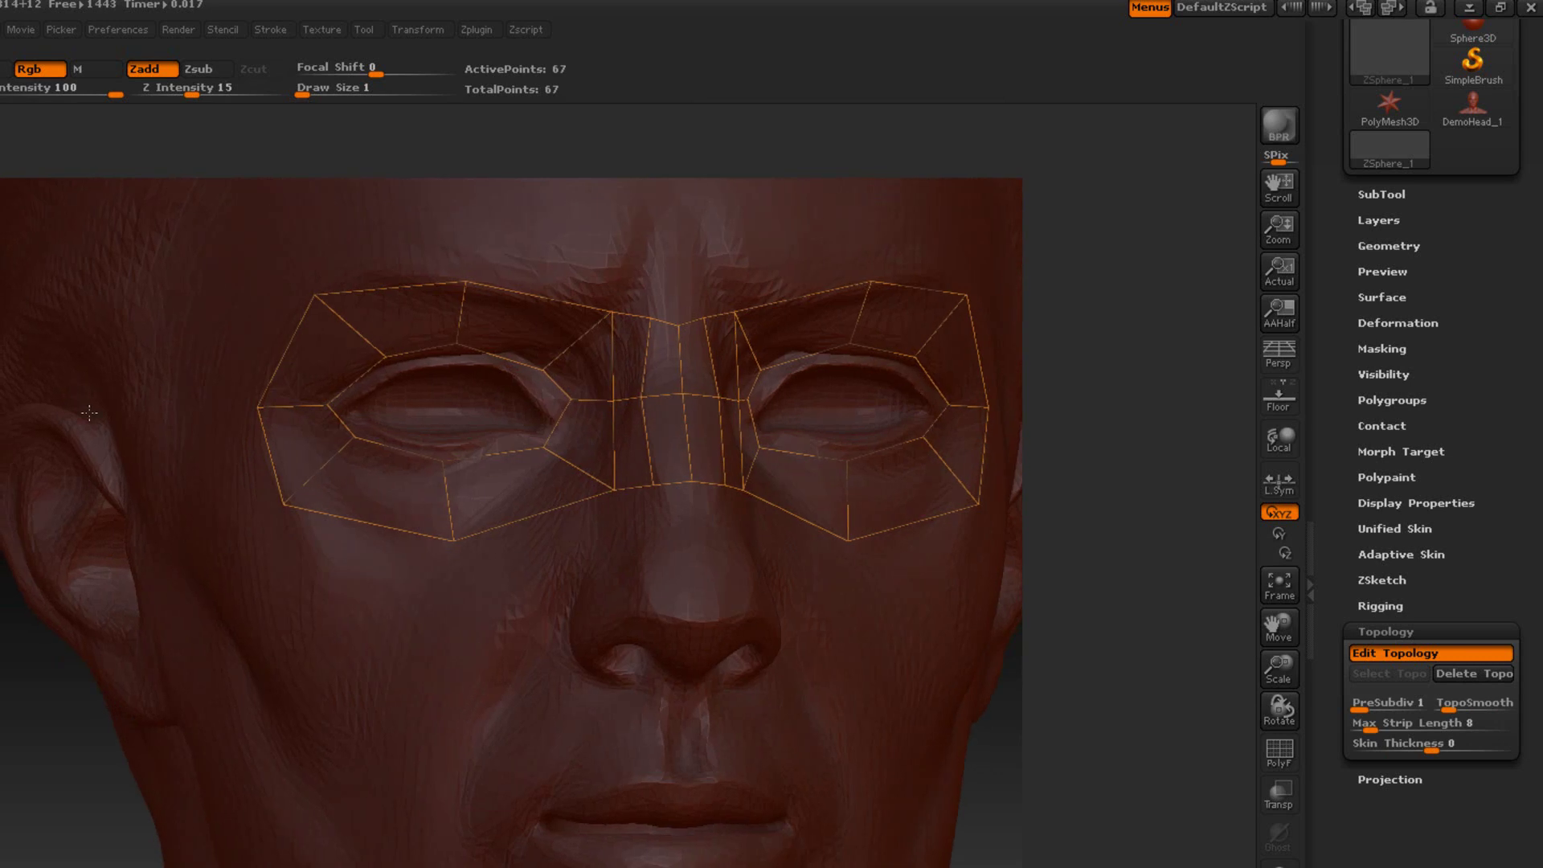
pyautogui.click(573, 344)
pyautogui.click(614, 400)
pyautogui.click(465, 283)
pyautogui.click(462, 314)
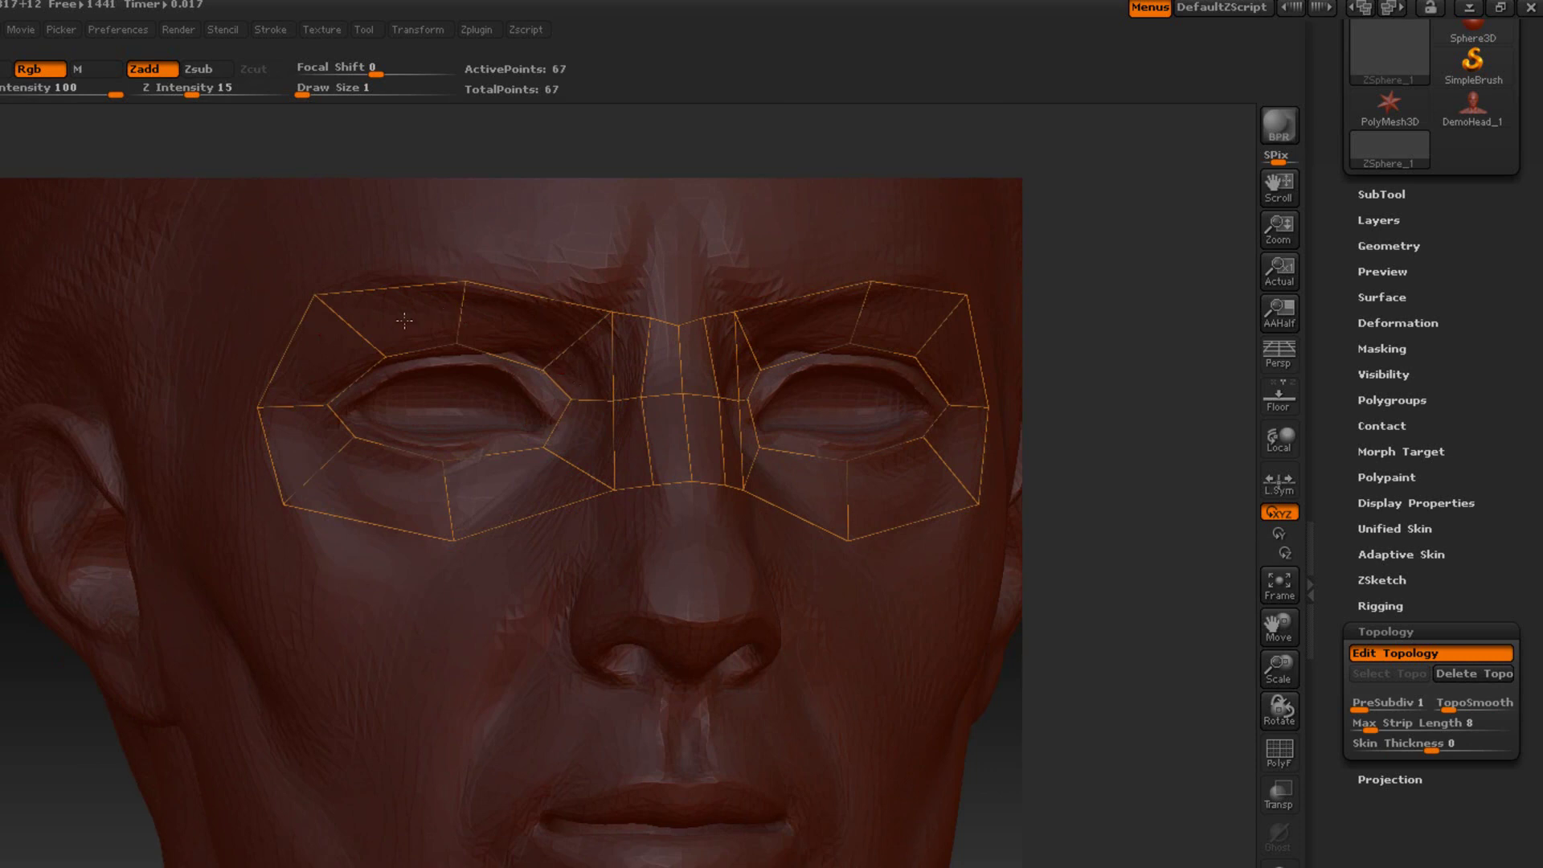
pyautogui.click(349, 326)
pyautogui.click(298, 403)
pyautogui.click(299, 404)
# Continue the intermediate loop beneath the eye, inserting points on the lower outer spoke and the bottom centre spoke.
pyautogui.click(354, 438)
pyautogui.click(318, 475)
pyautogui.click(319, 474)
pyautogui.click(447, 516)
pyautogui.click(448, 517)
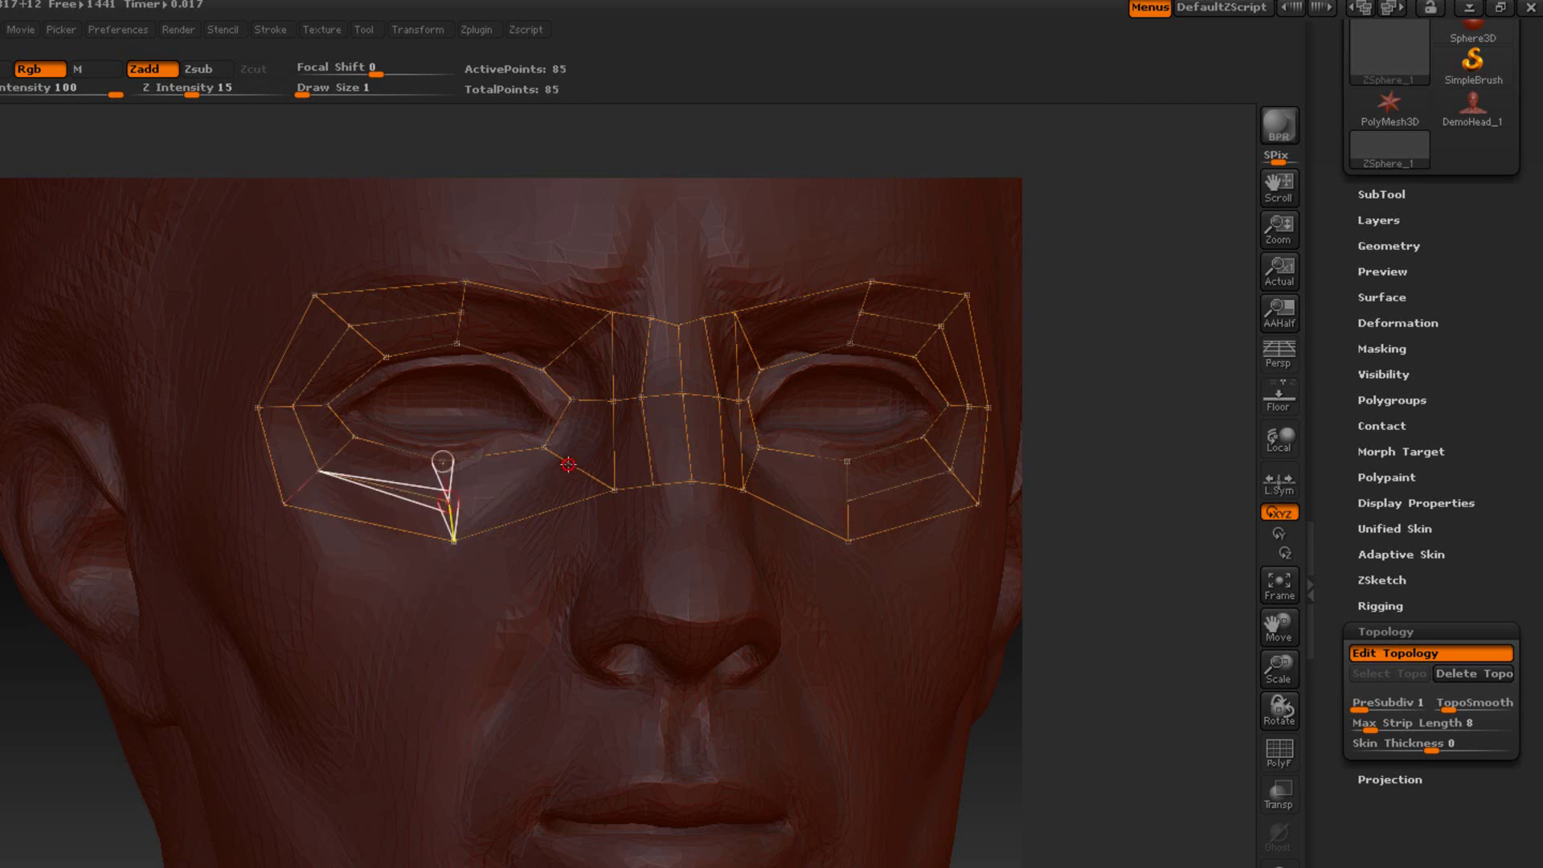
# Carry the intermediate loop around the inner eye corner and close it at its starting point above the eye.
pyautogui.click(575, 467)
pyautogui.click(581, 469)
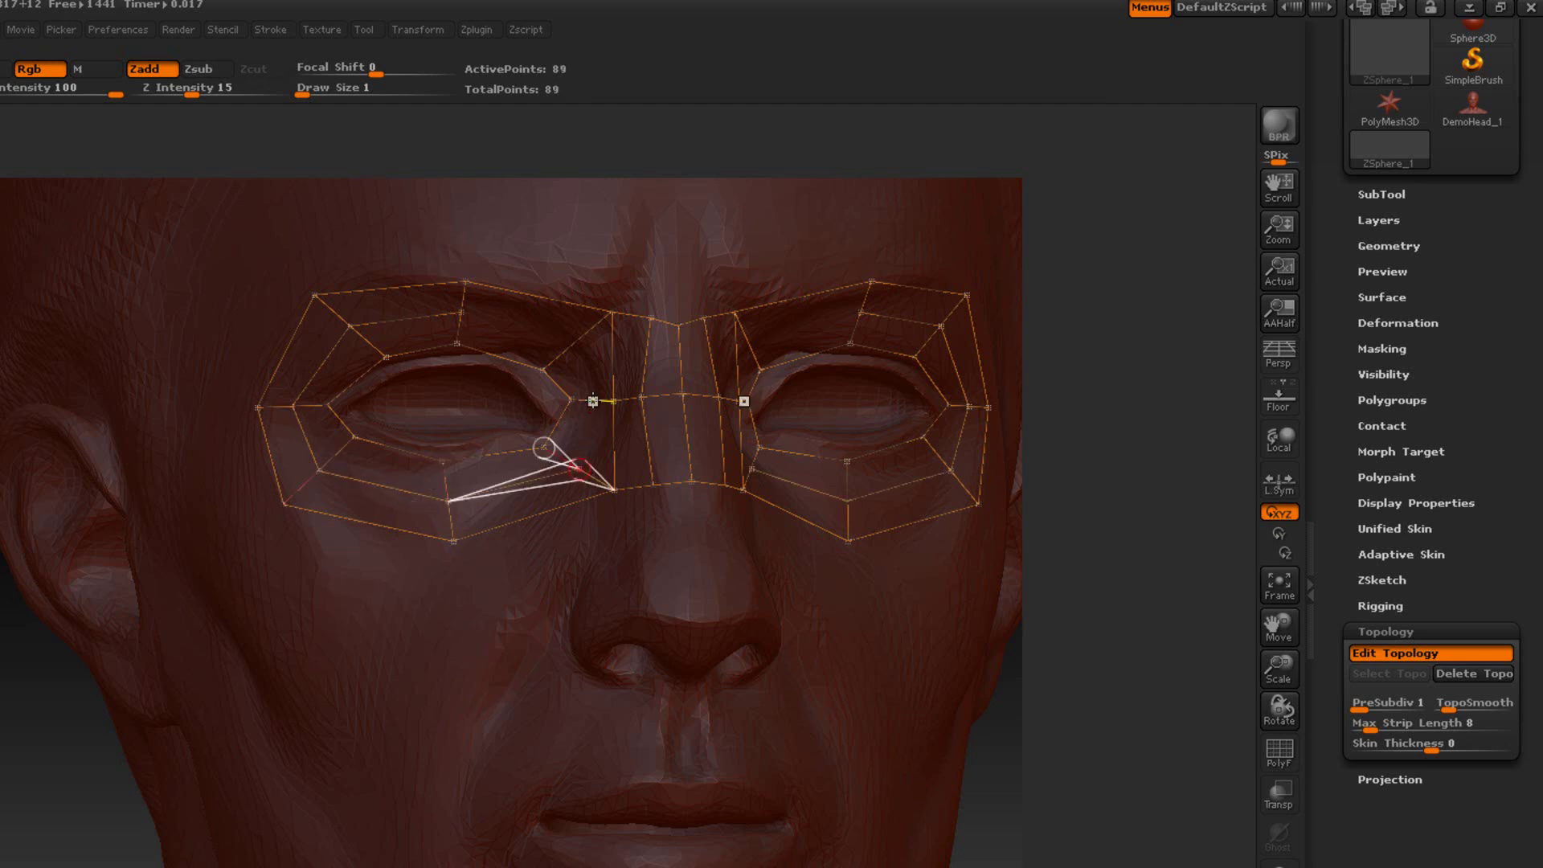
pyautogui.click(592, 401)
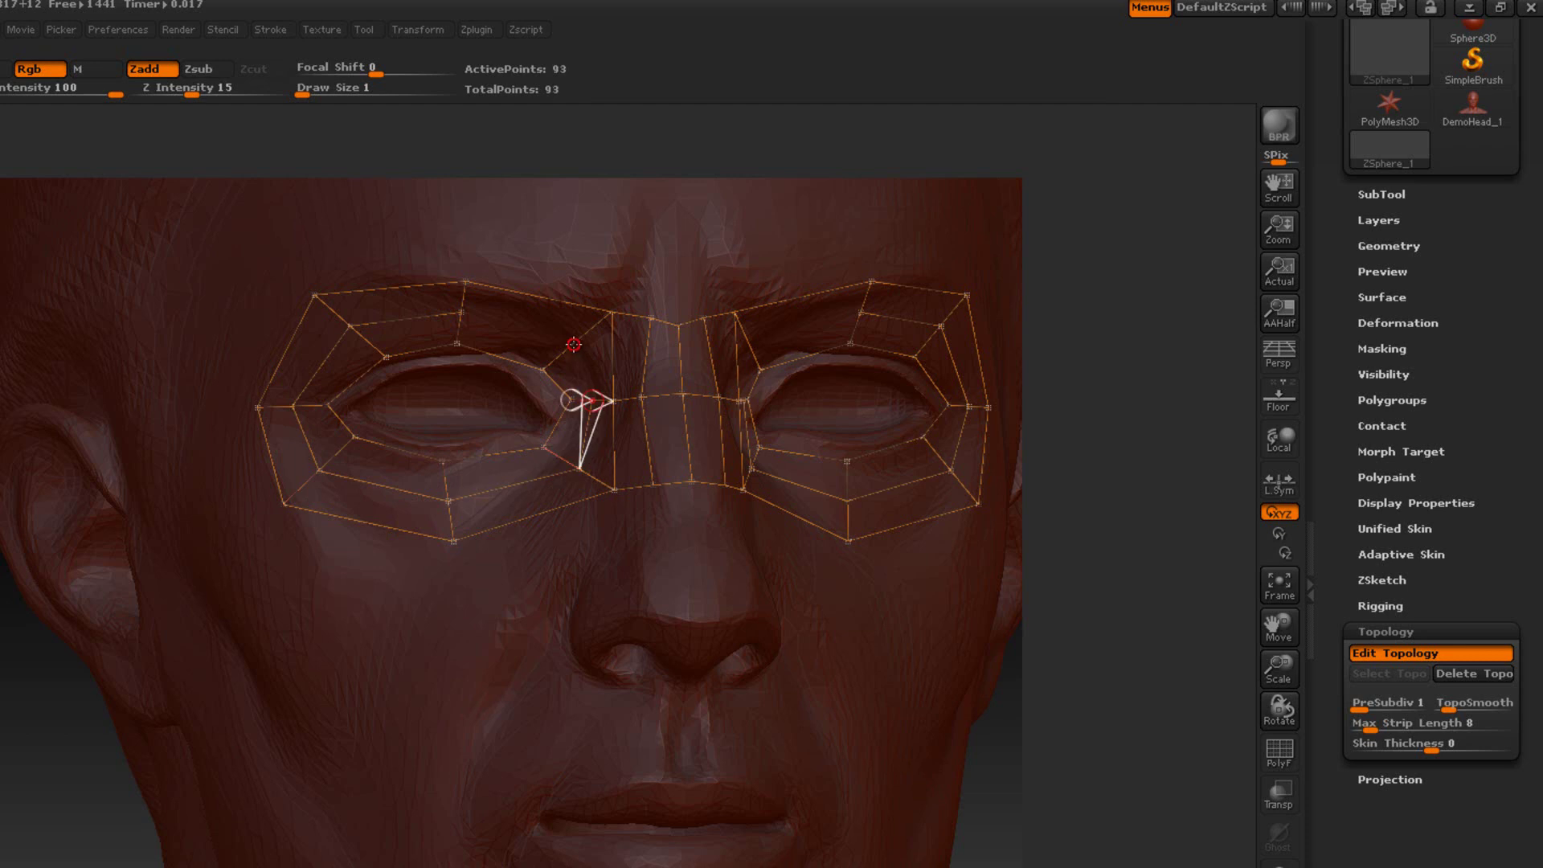
pyautogui.click(576, 344)
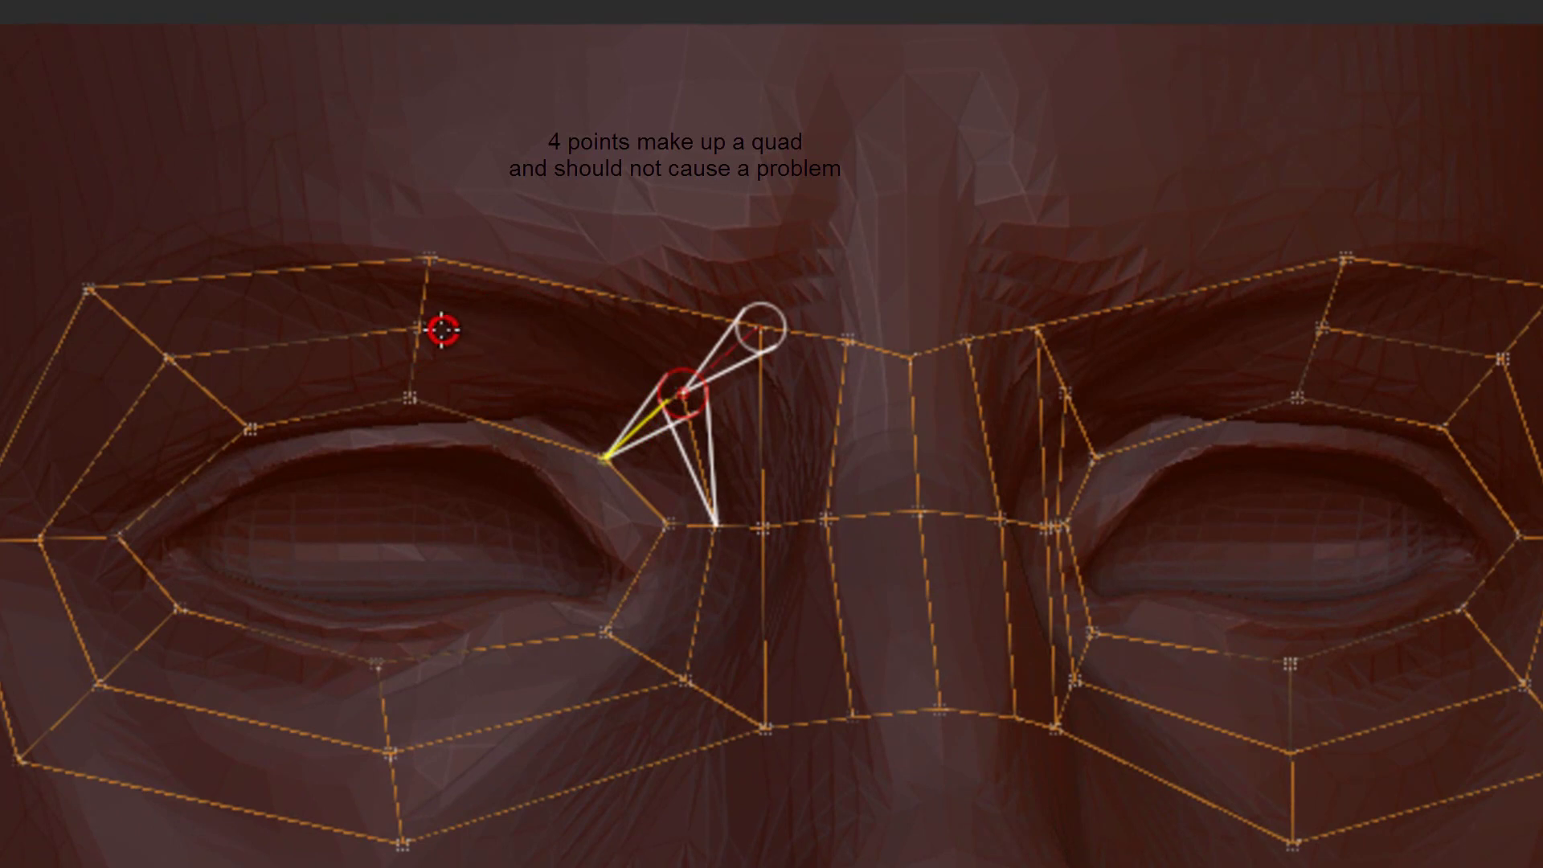
pyautogui.click(422, 330)
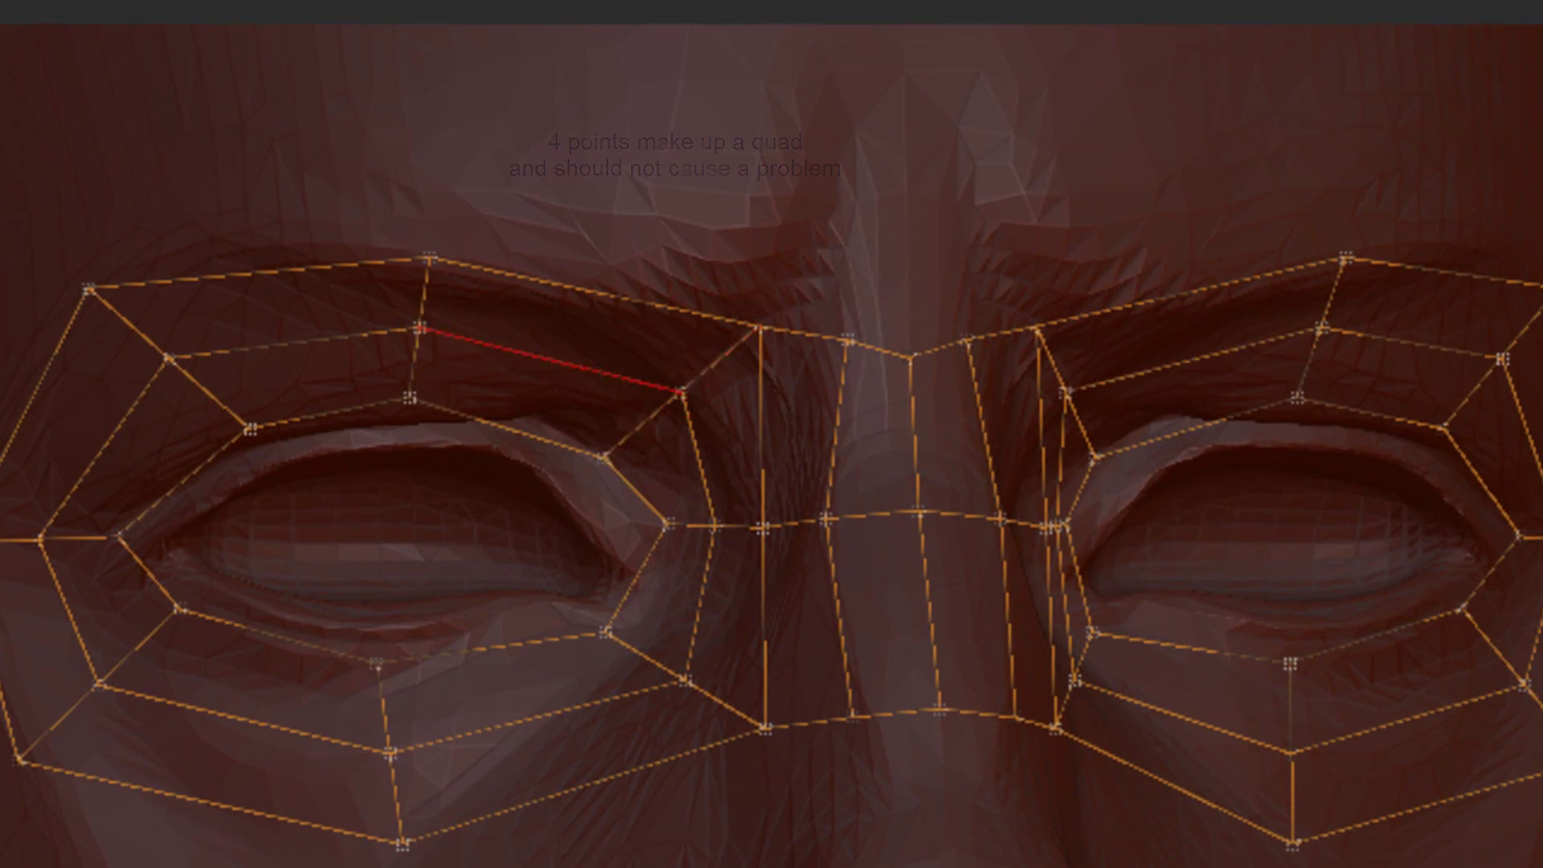
# Examine how the adaptive skin treats the eye openings by toggling the preview and the polyframe display.
pyautogui.press('a')
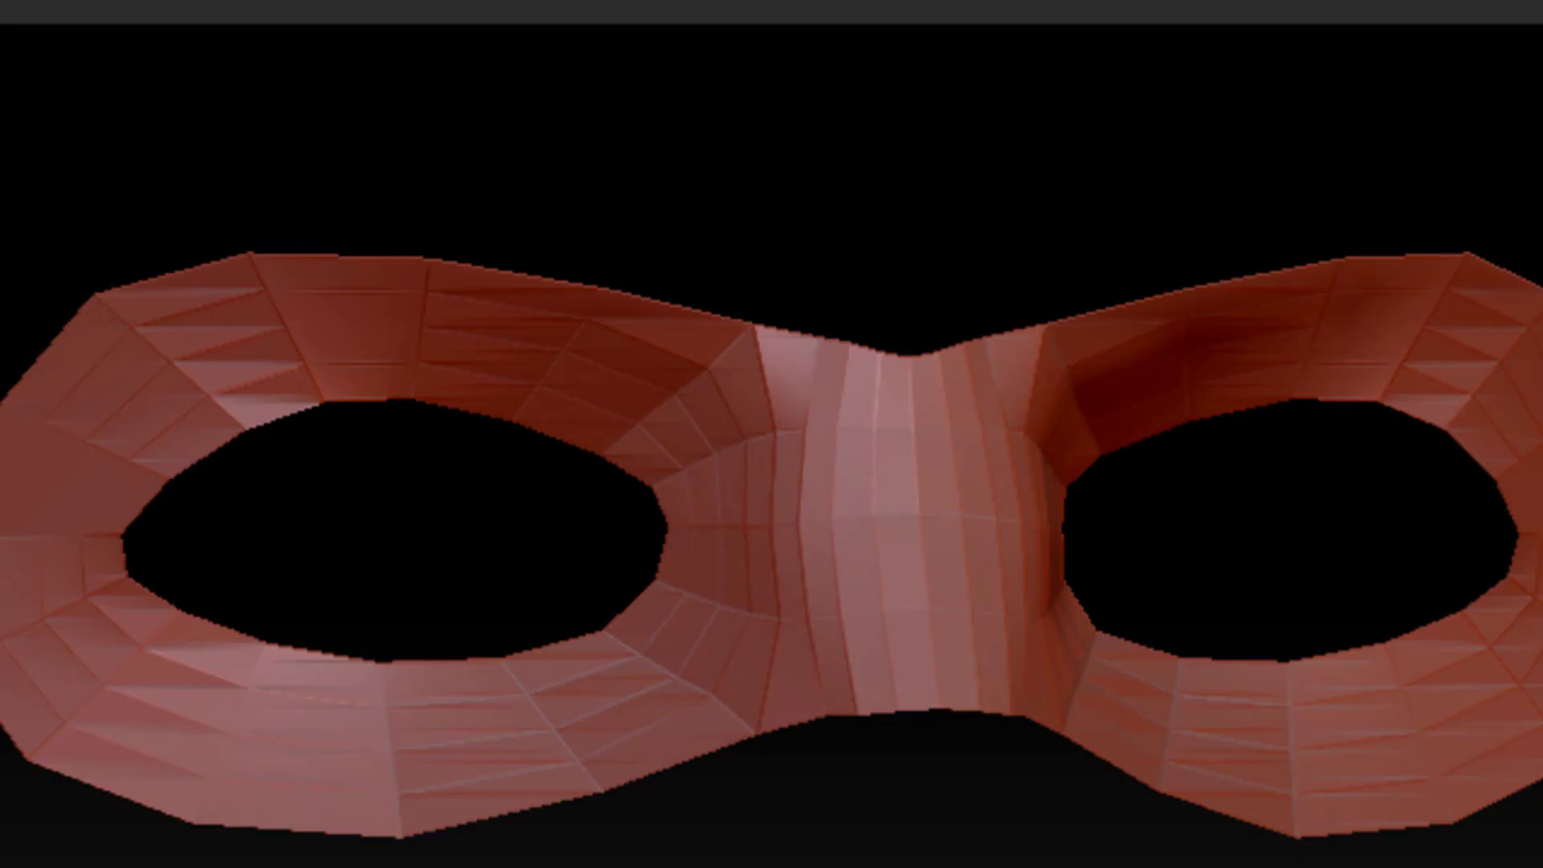
pyautogui.press('a')
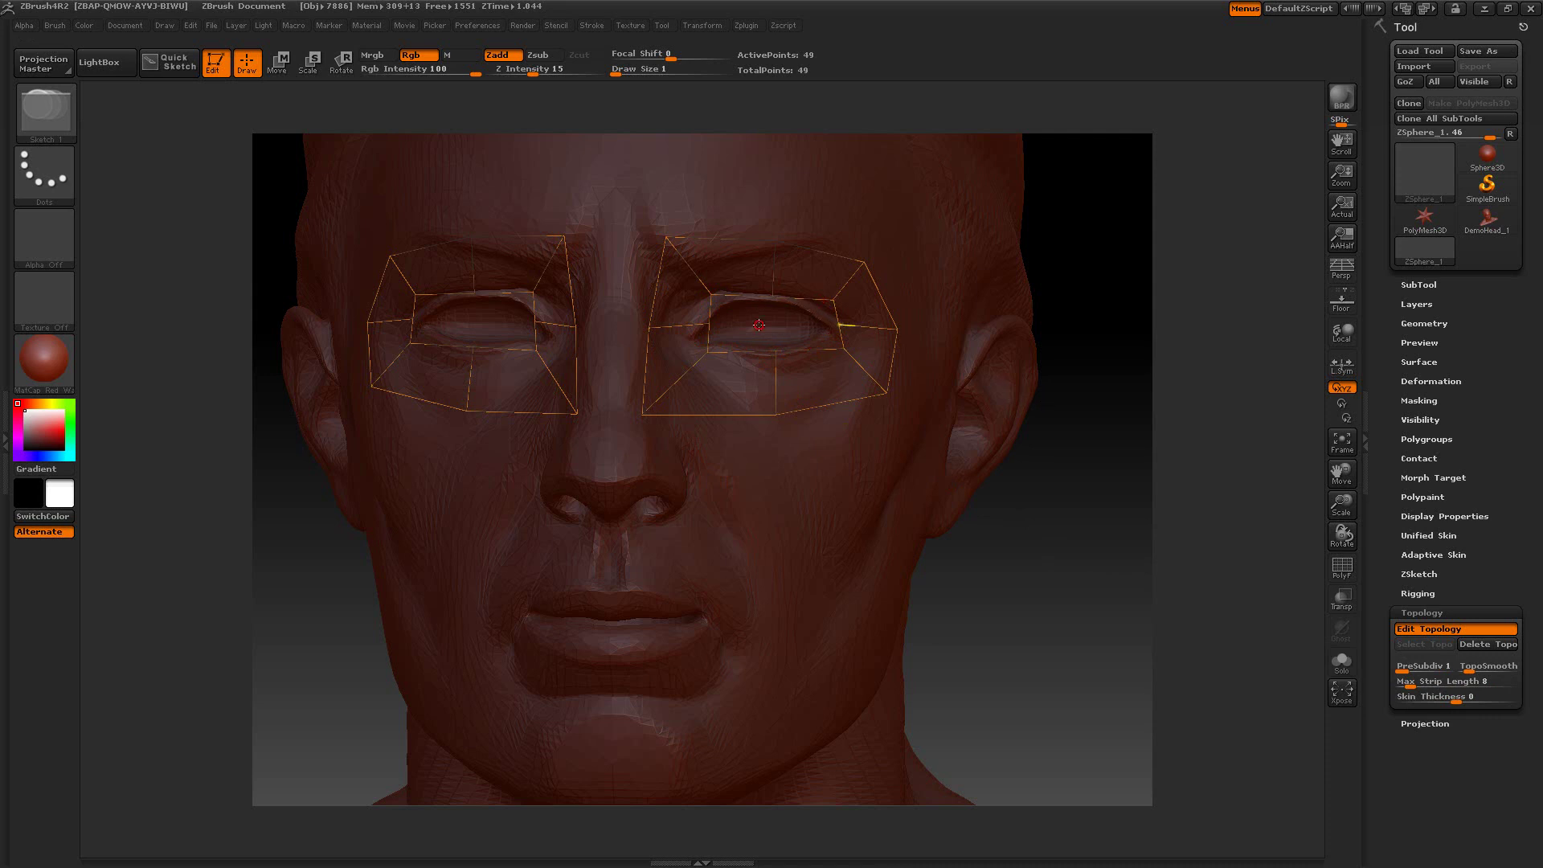
pyautogui.press('a')
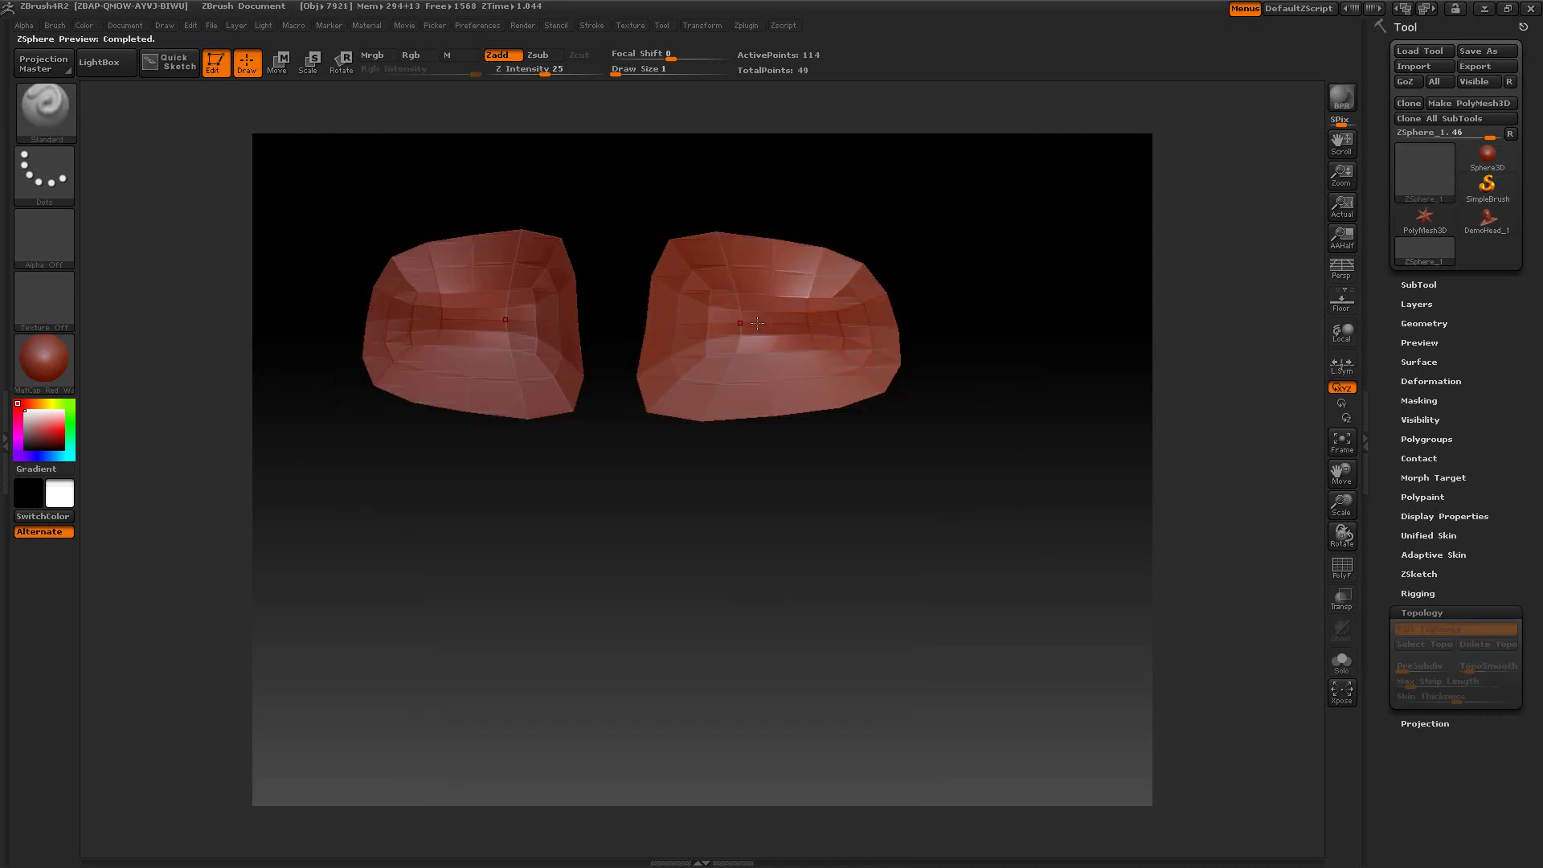
pyautogui.click(1342, 567)
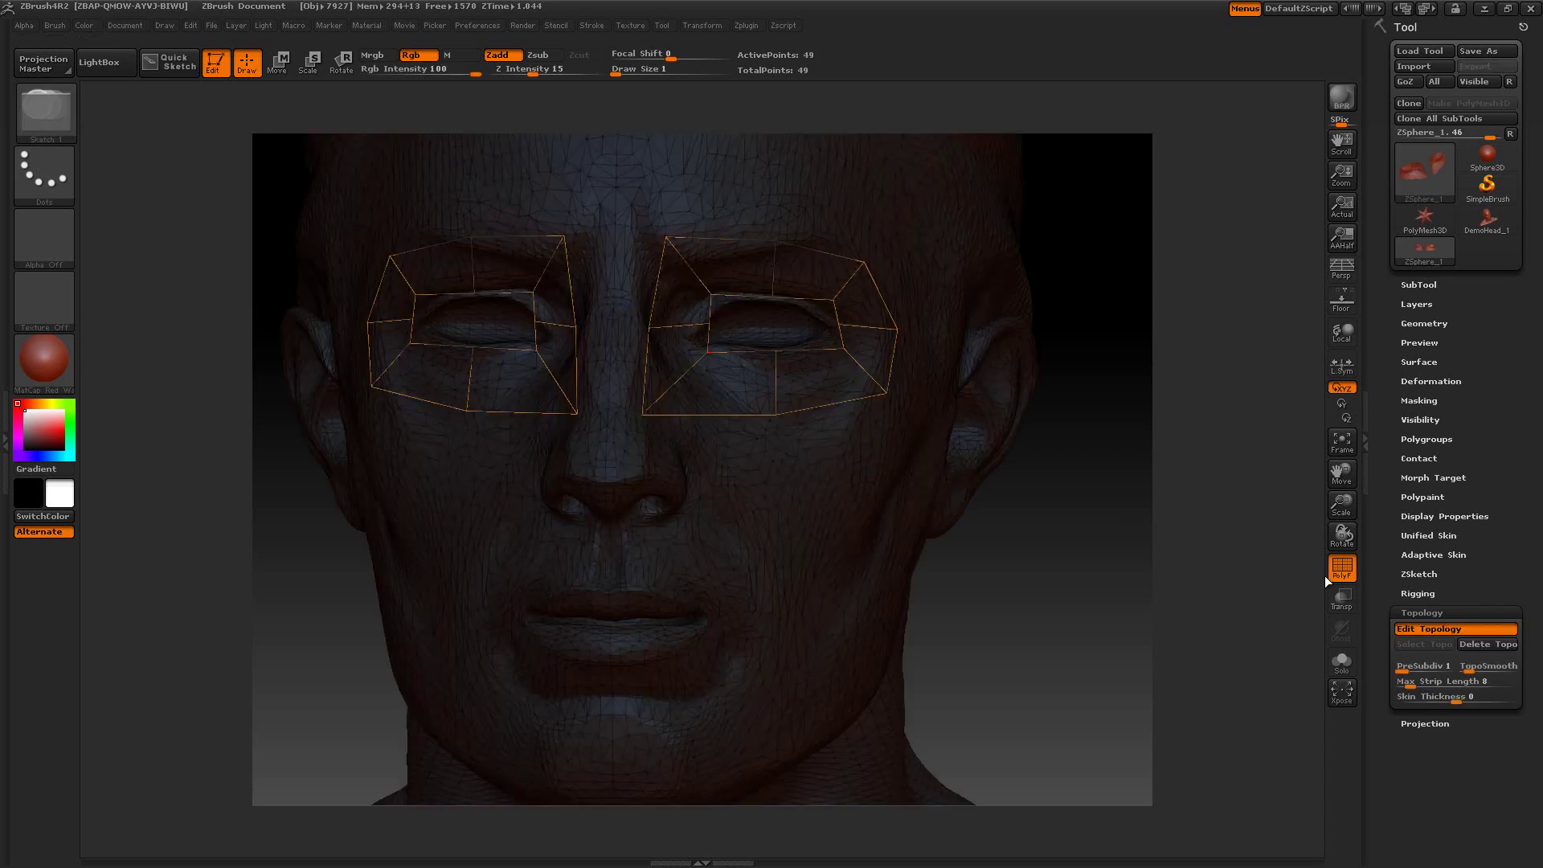
pyautogui.click(1336, 574)
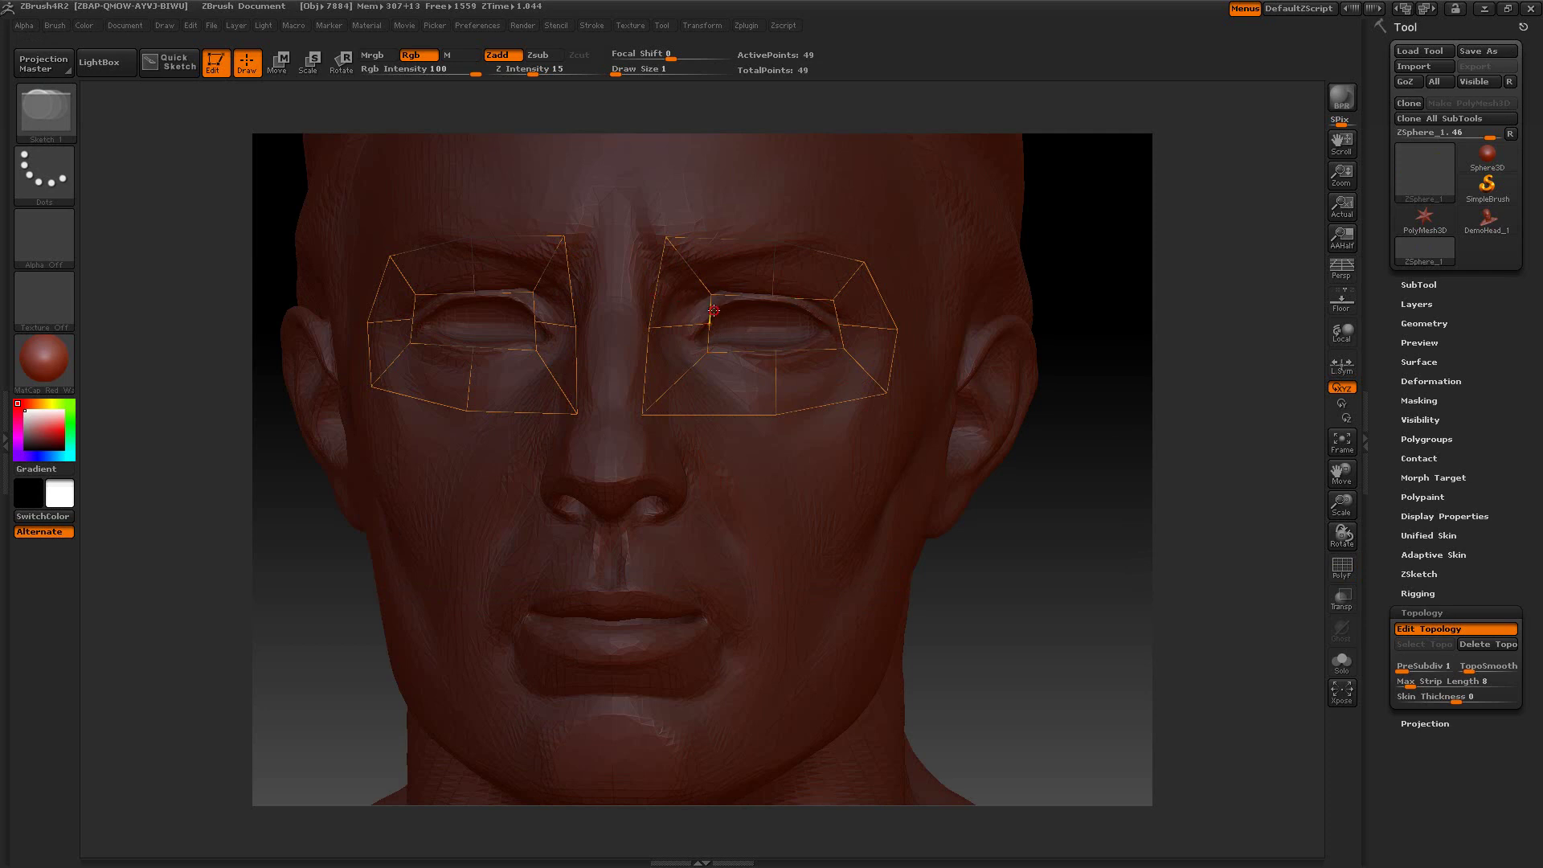
pyautogui.press('a')
pyautogui.press('a')
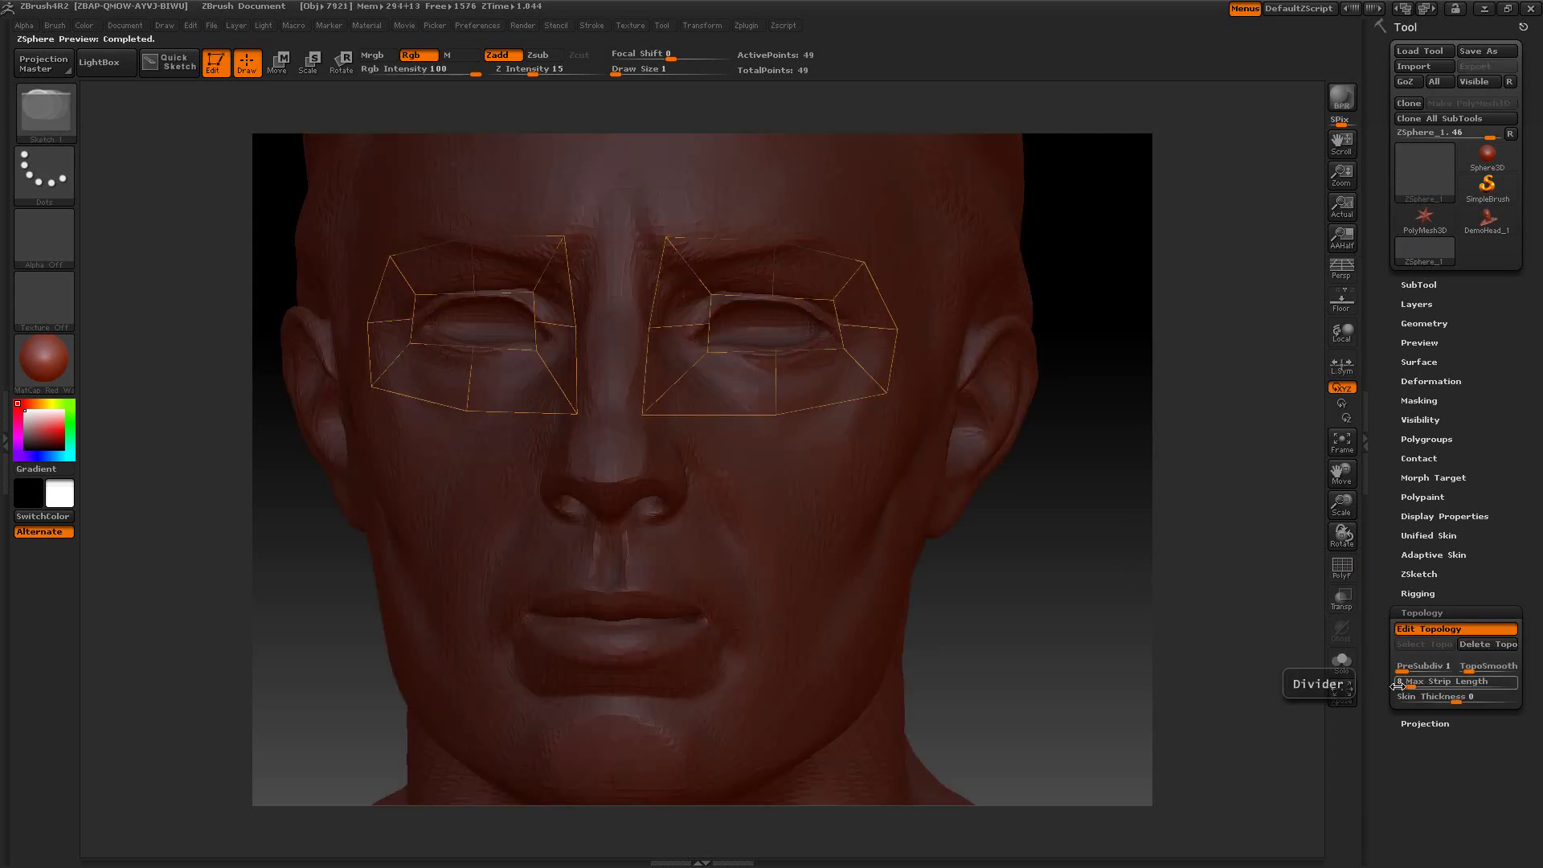
# Set Max Strip Length to 4 and preview the adaptive skin of the eye loops.
pyautogui.moveTo(1424, 686); pyautogui.dragTo(1391, 686)
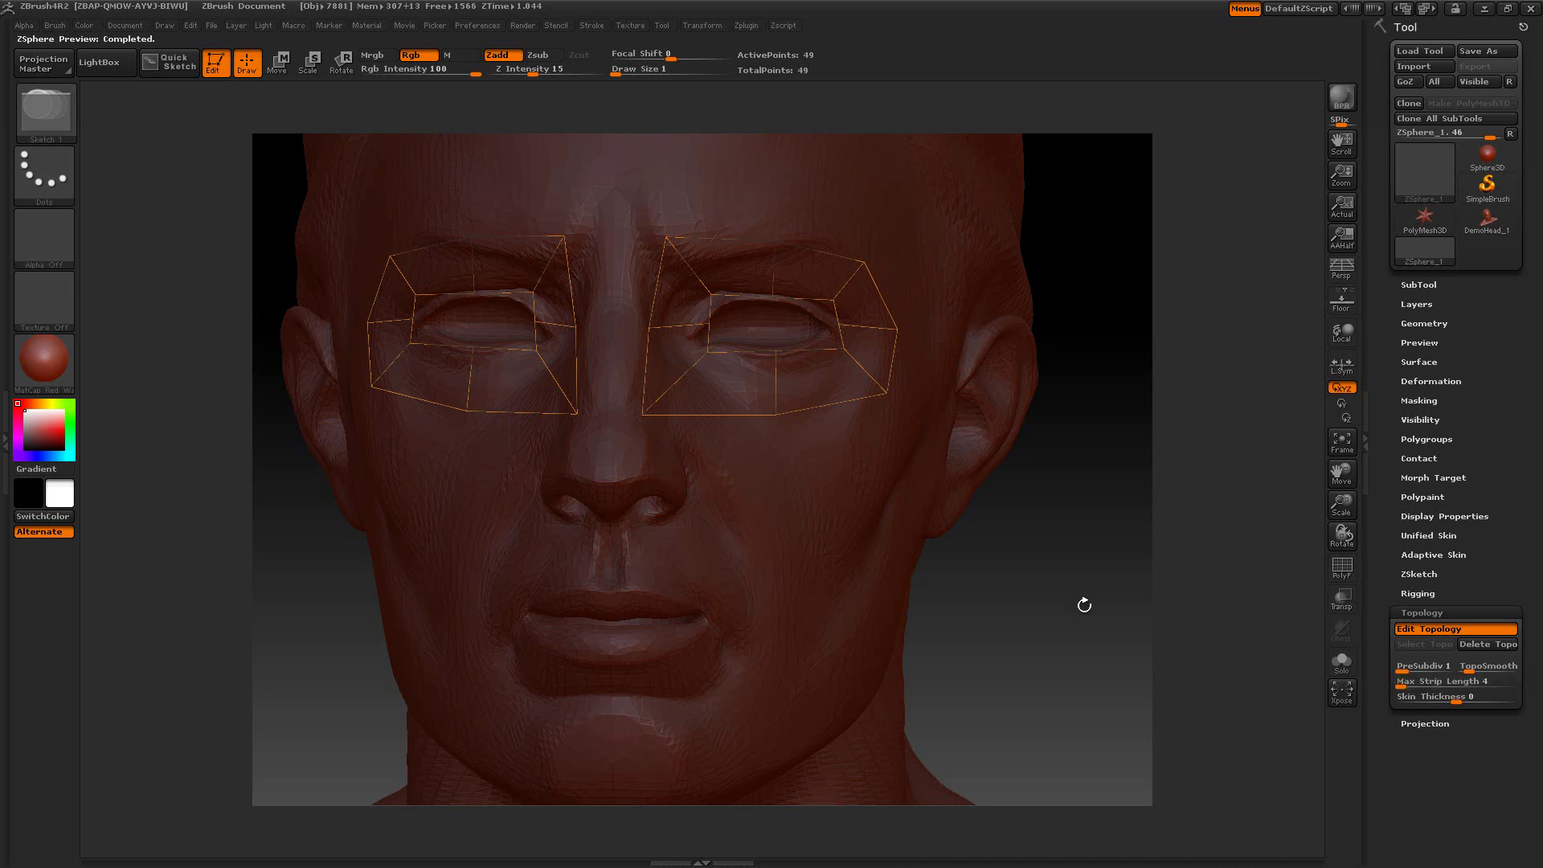
pyautogui.press('a')
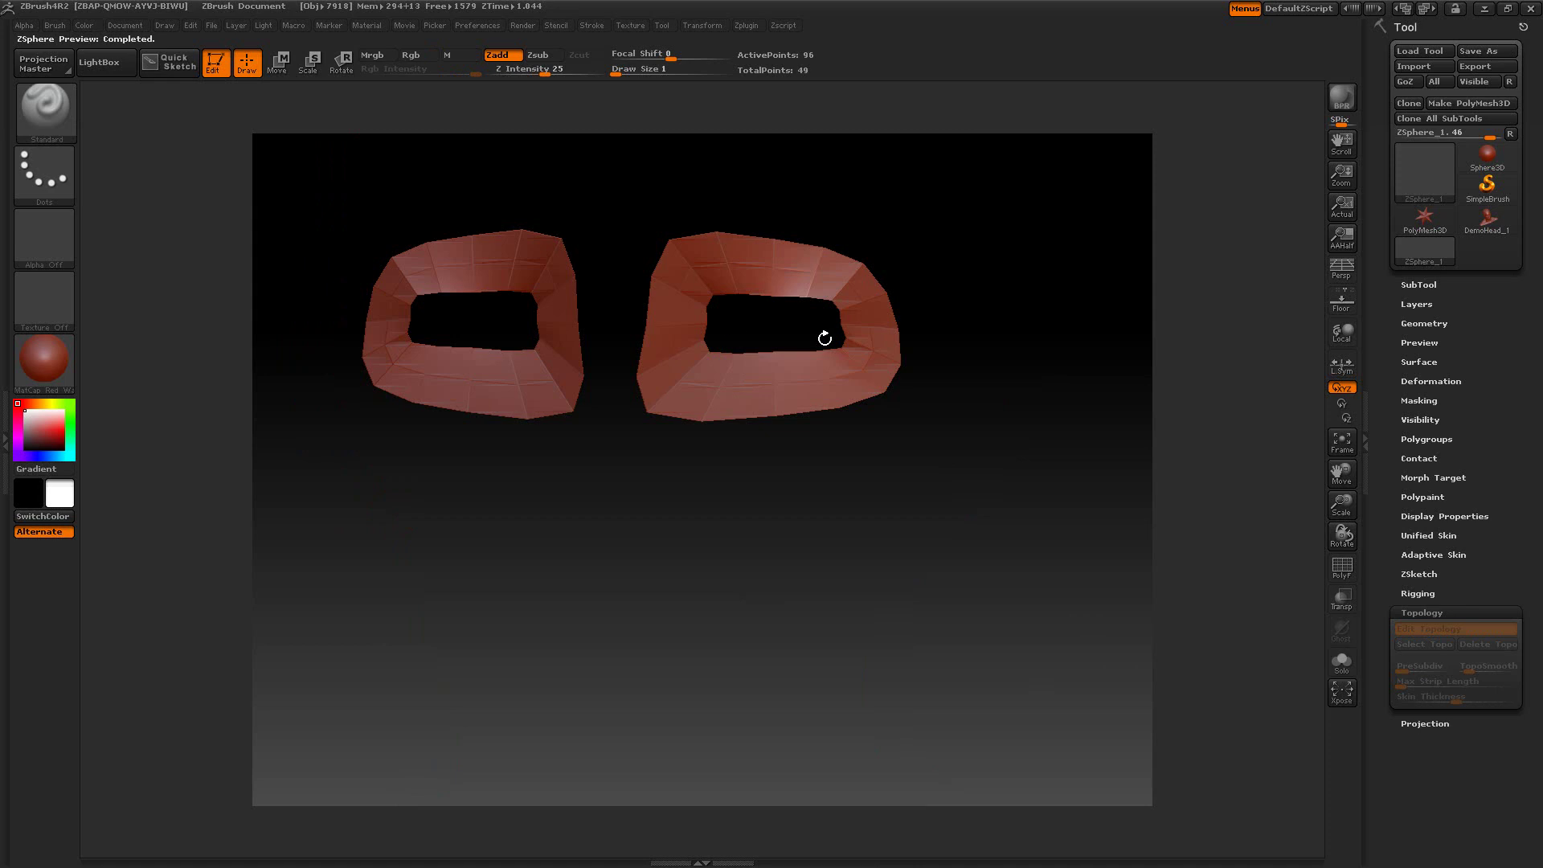
pyautogui.moveTo(948, 449); pyautogui.dragTo(955, 453)
pyautogui.press('a')
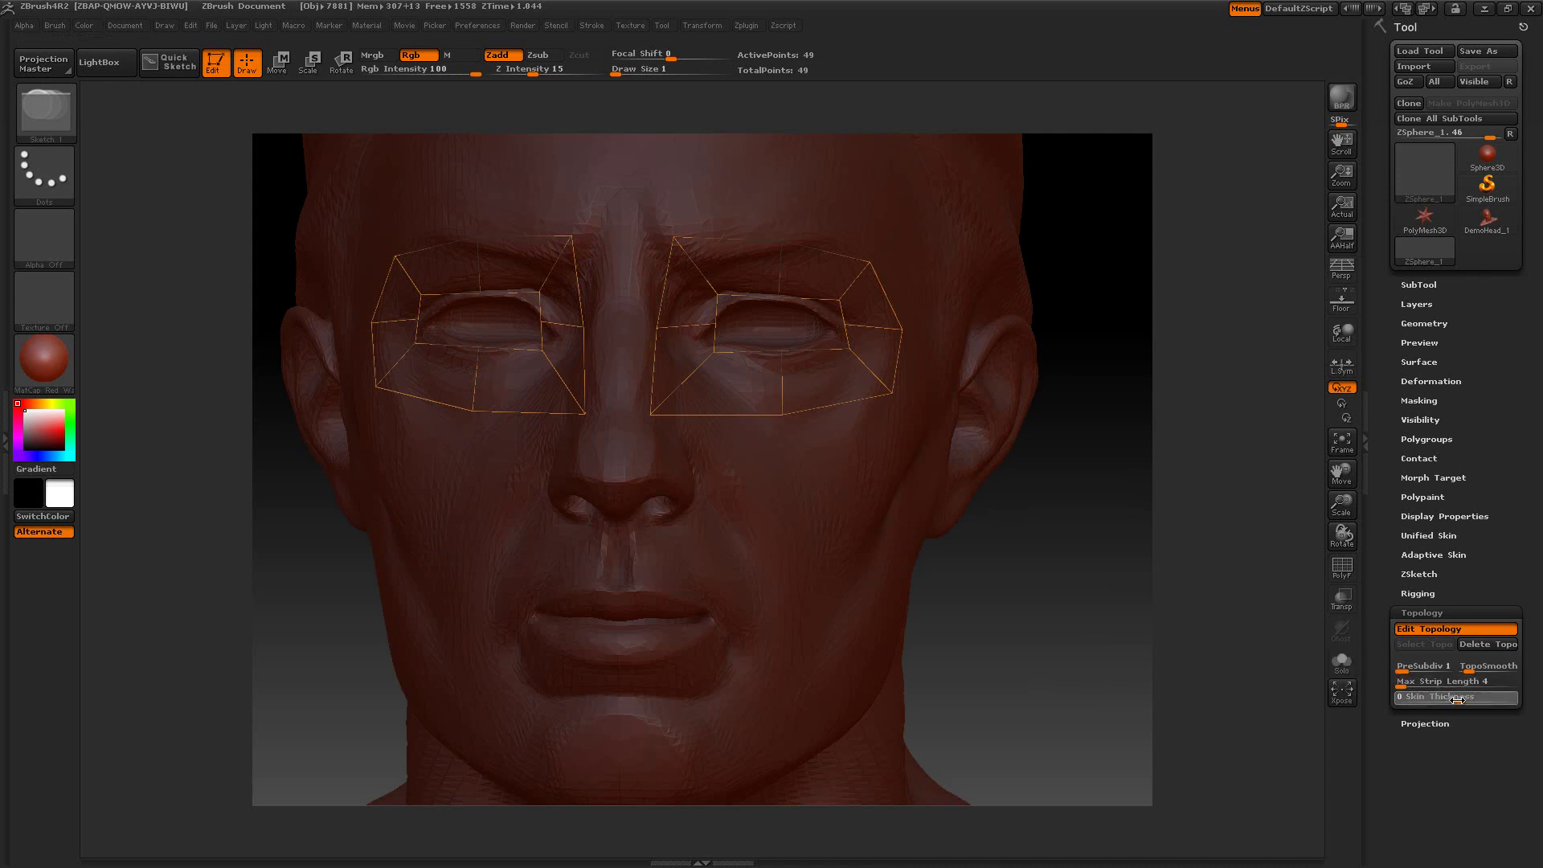
# Set Skin Thickness to 0.0041 and preview the adaptive skin of the eye loops.
pyautogui.moveTo(1464, 700); pyautogui.dragTo(1470, 700)
pyautogui.press('a')
pyautogui.moveTo(1136, 546)
pyautogui.mouseDown()
pyautogui.moveTo(1104, 545)
pyautogui.moveTo(1120, 547)
pyautogui.mouseUp()
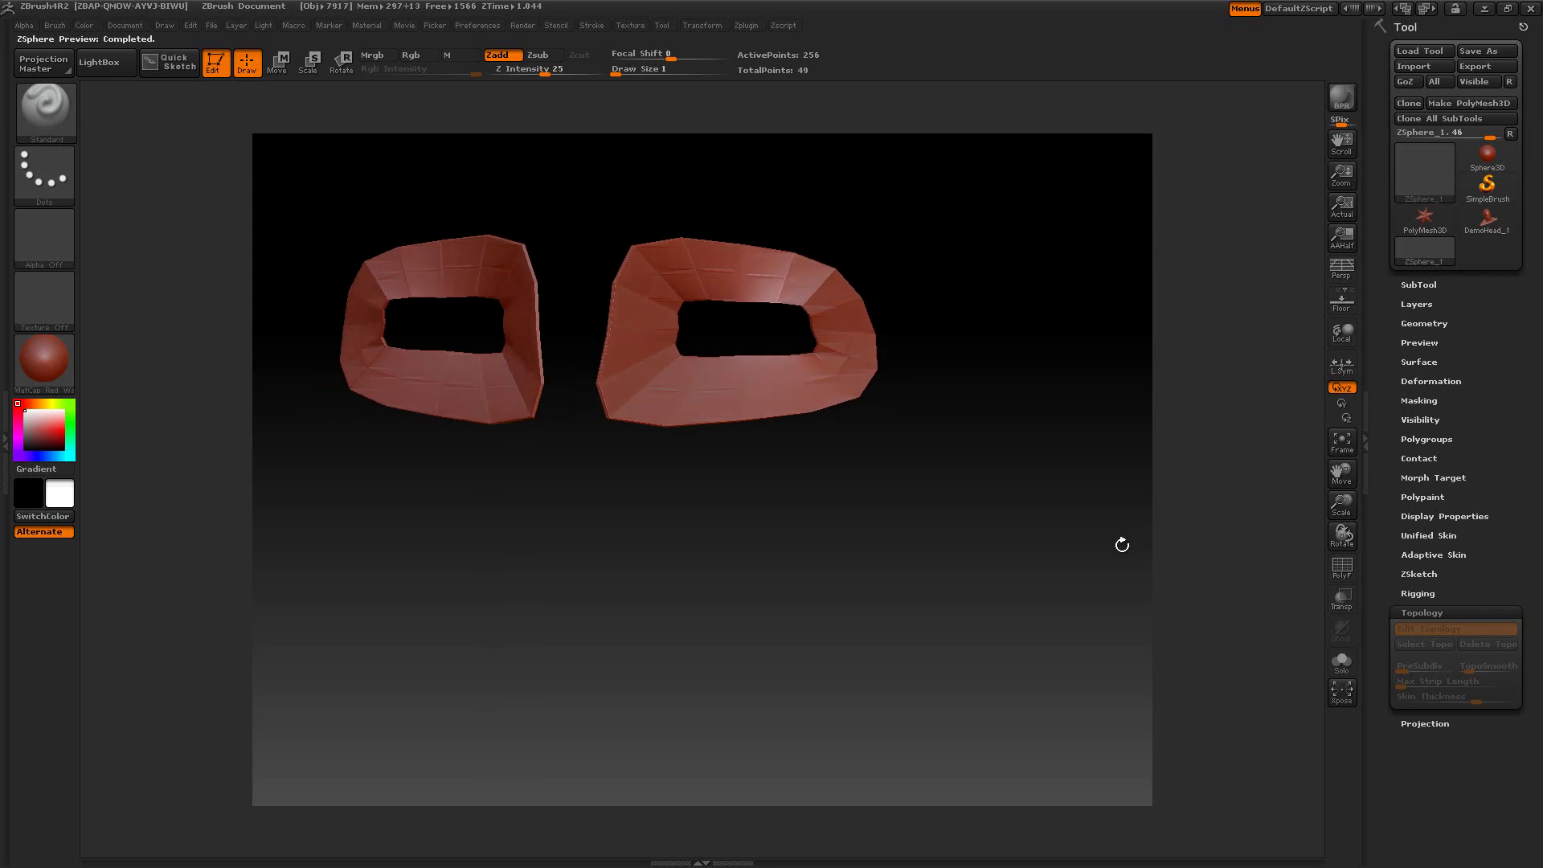
pyautogui.press('a')
# Set Max Strip Length to 12 and Skin Thickness to 0.016, previewing the closed, thickened eye patches.
pyautogui.click(1420, 679)
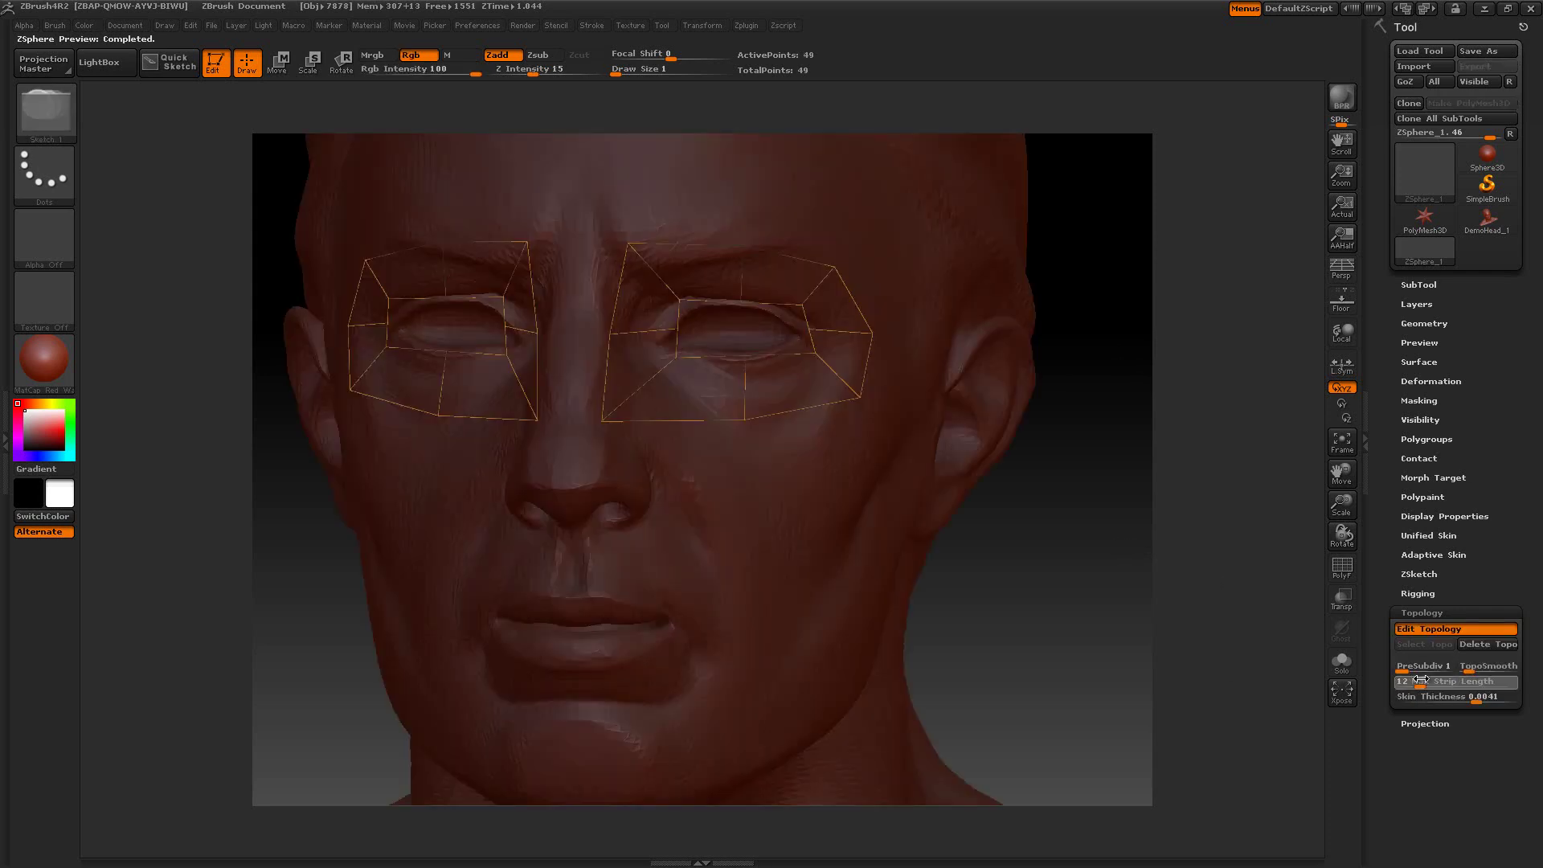
pyautogui.click(1481, 699)
pyautogui.press('a')
pyautogui.moveTo(1078, 486)
pyautogui.mouseDown()
pyautogui.moveTo(1057, 486)
pyautogui.moveTo(1088, 490)
pyautogui.mouseUp()
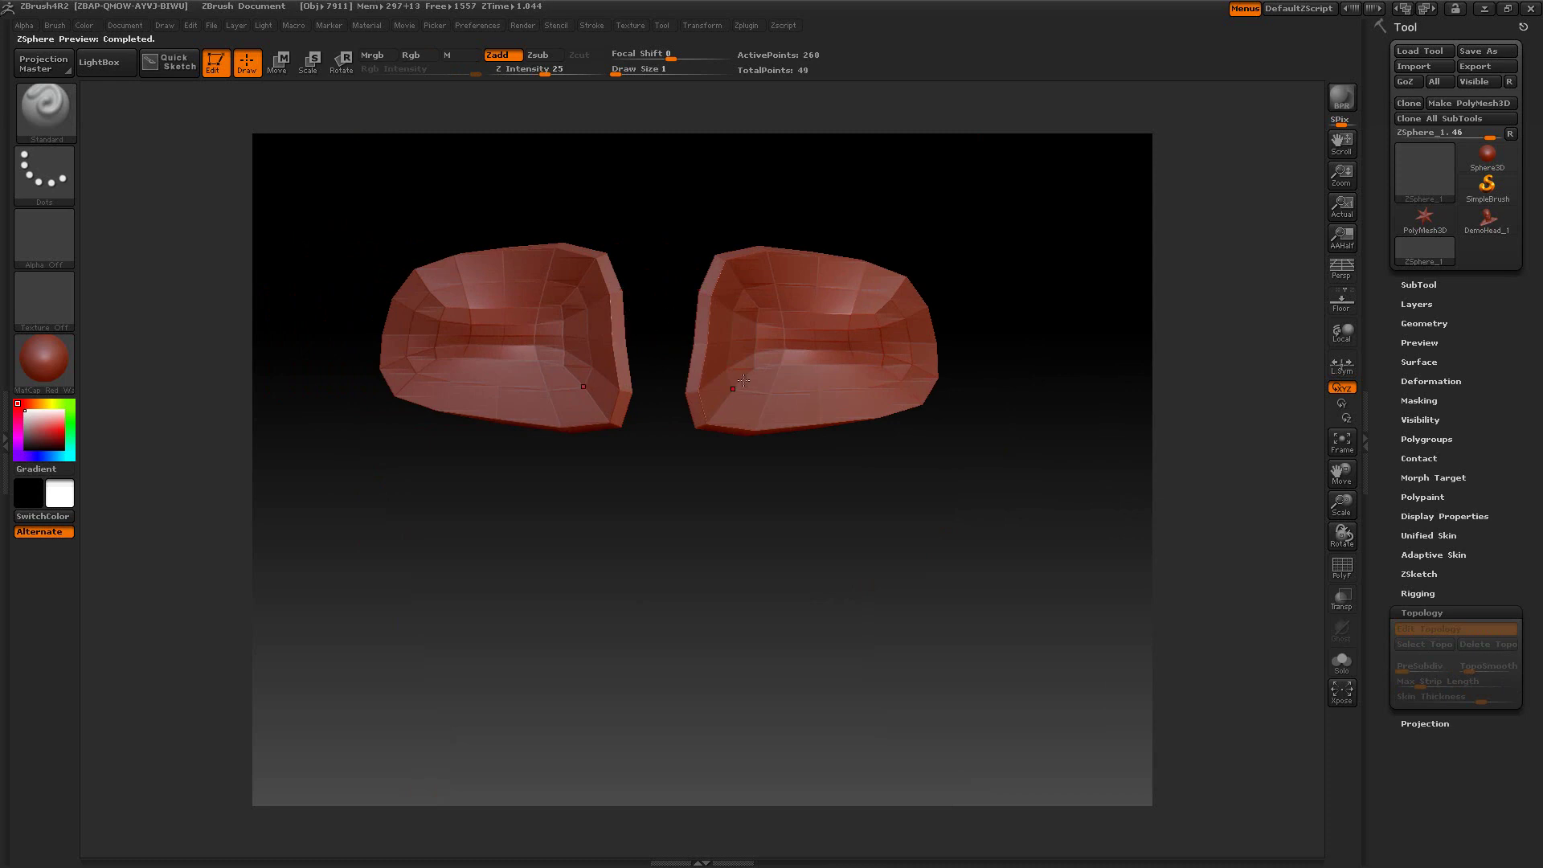
pyautogui.press('a')
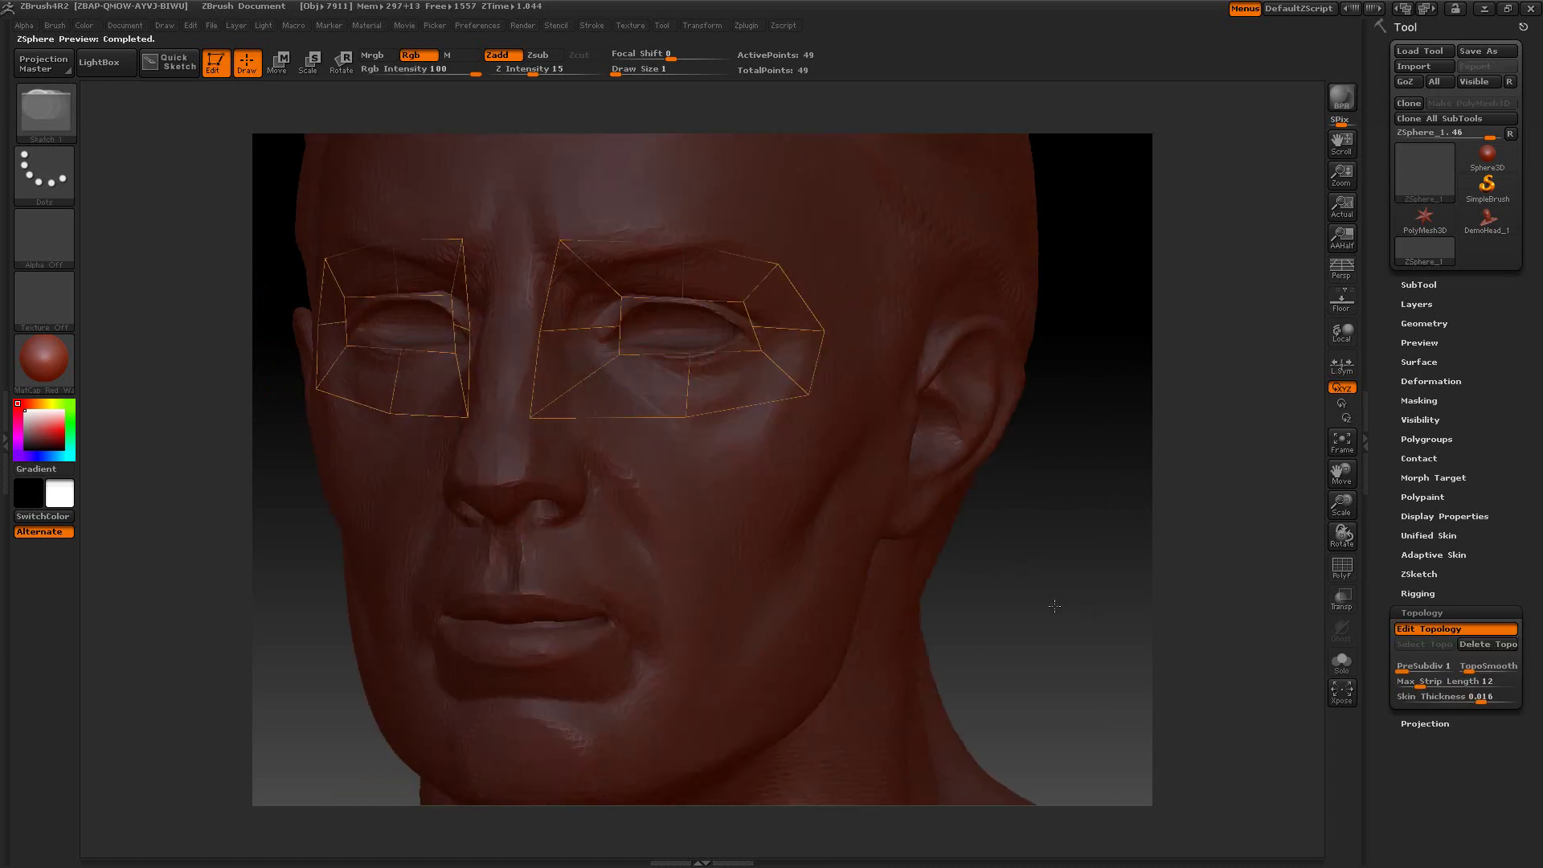
# Set Skin Thickness to 0 and Max Strip Length to 9, and preview the adaptive skin.
pyautogui.moveTo(1054, 605); pyautogui.dragTo(1000, 609)
pyautogui.moveTo(1398, 698); pyautogui.dragTo(1408, 700)
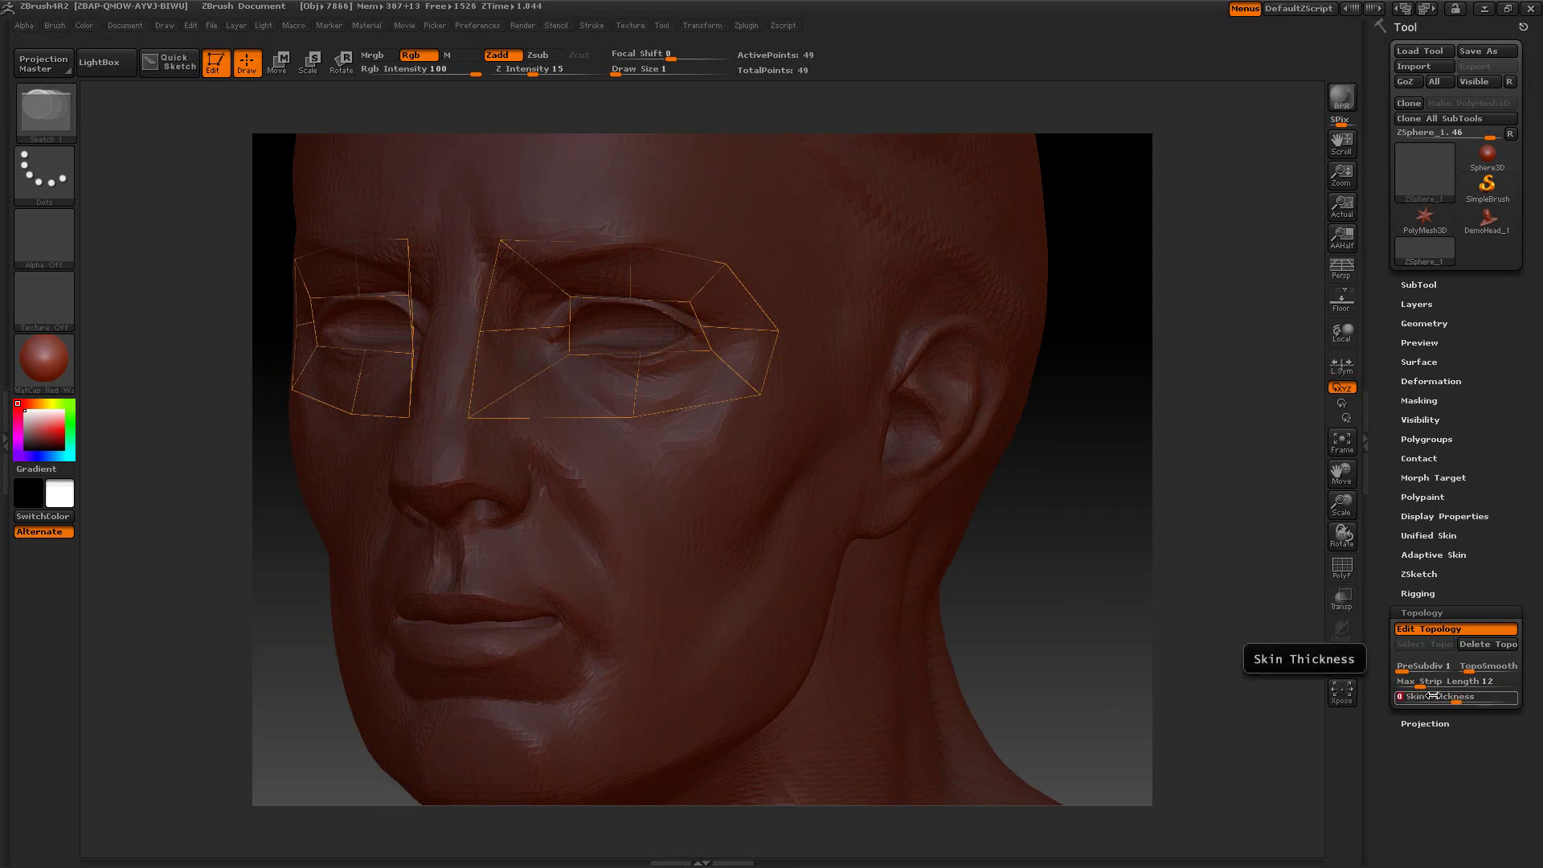
pyautogui.moveTo(1438, 680); pyautogui.dragTo(1415, 680)
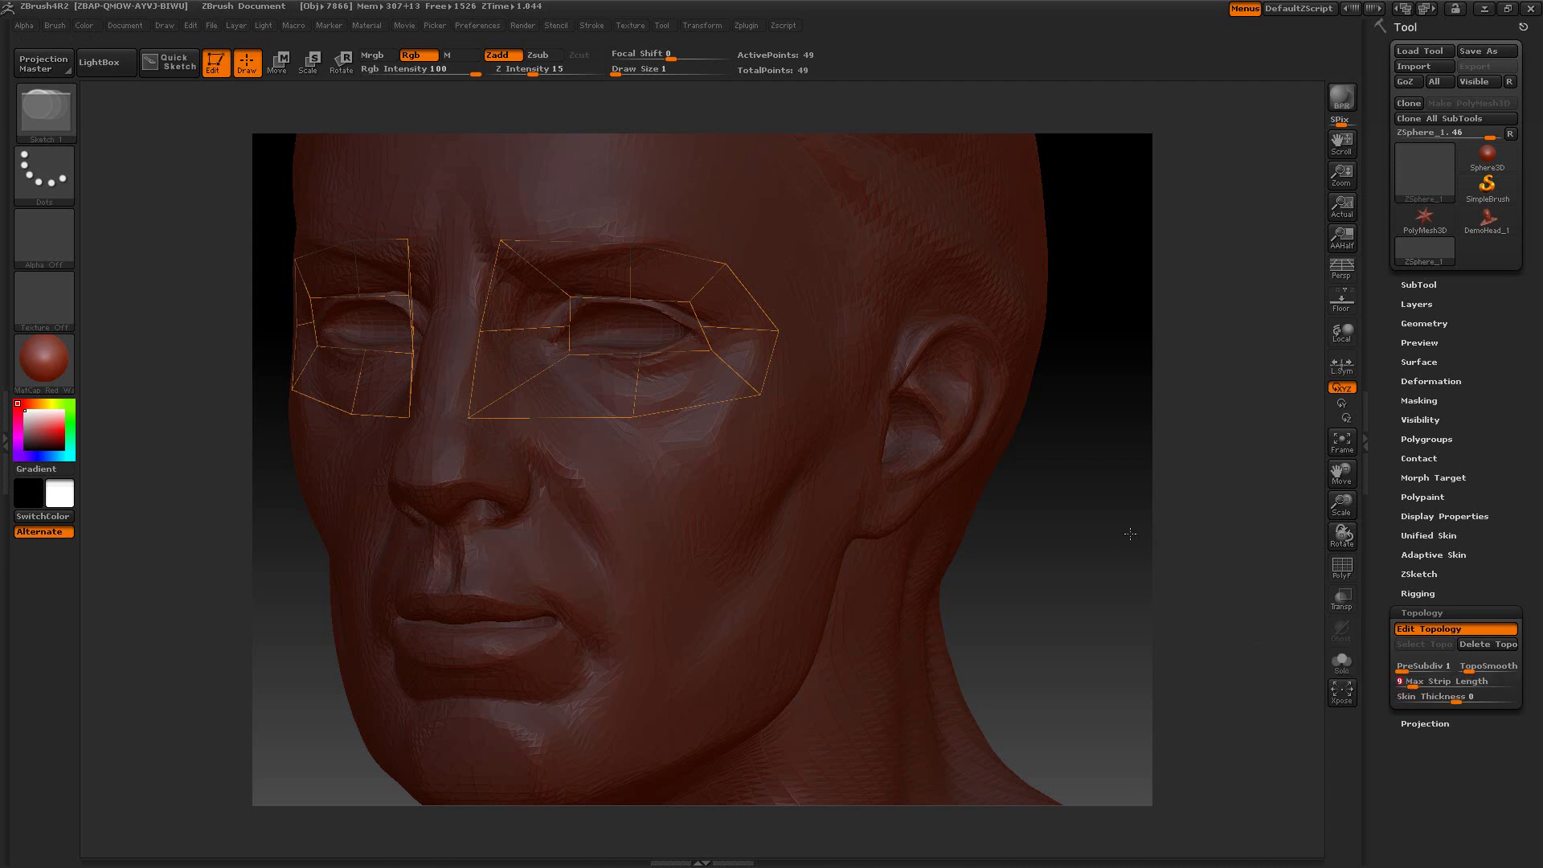
pyautogui.moveTo(1138, 535); pyautogui.dragTo(1136, 534)
pyautogui.press('a')
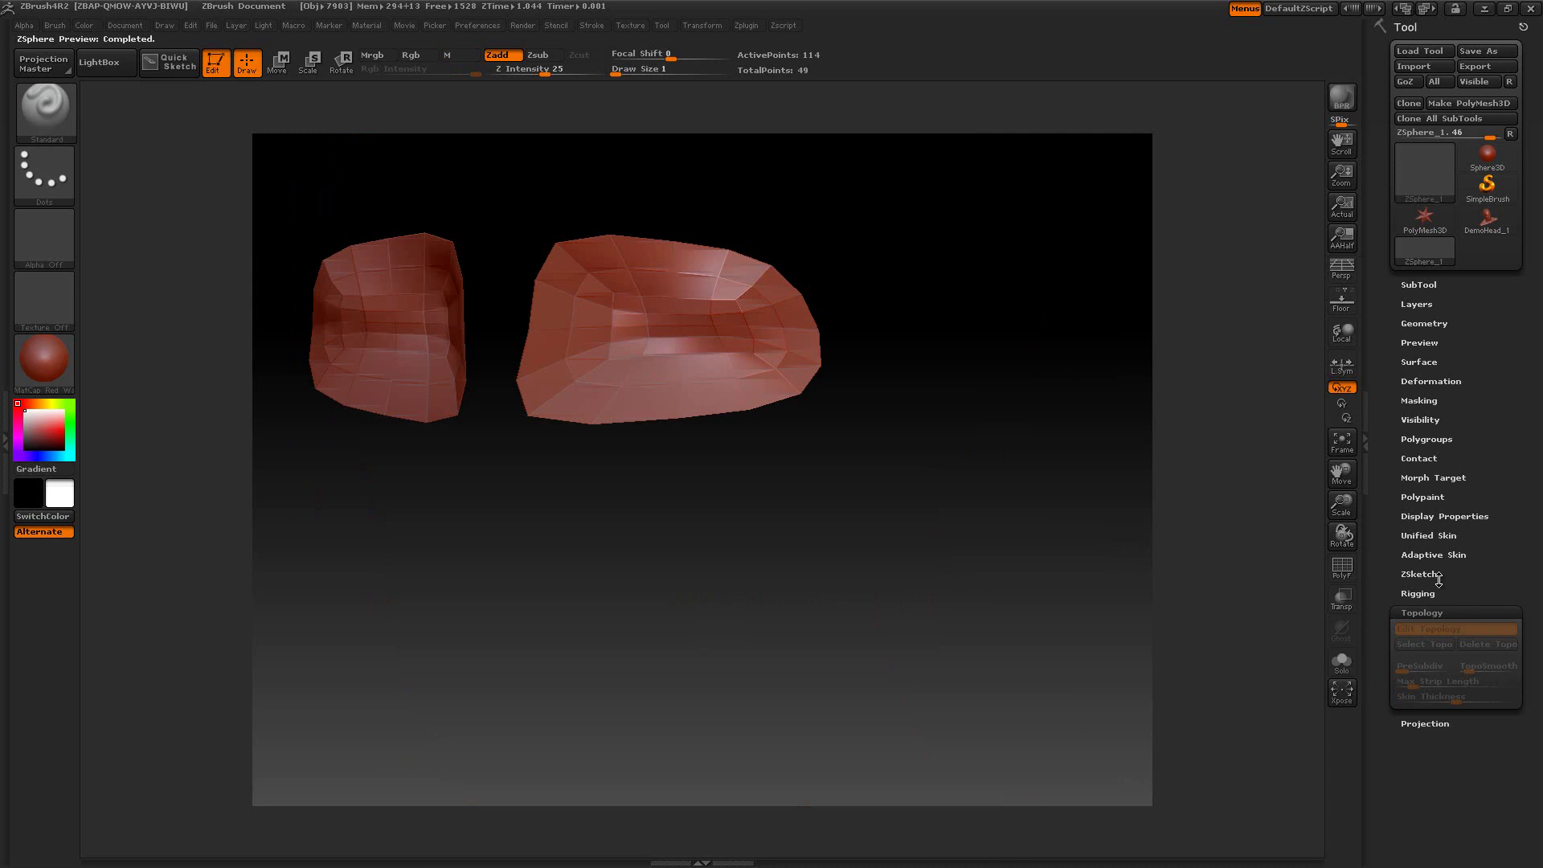
# Set the adaptive skin's Density to 4 and generate the skin as a separate mesh.
pyautogui.click(1431, 554)
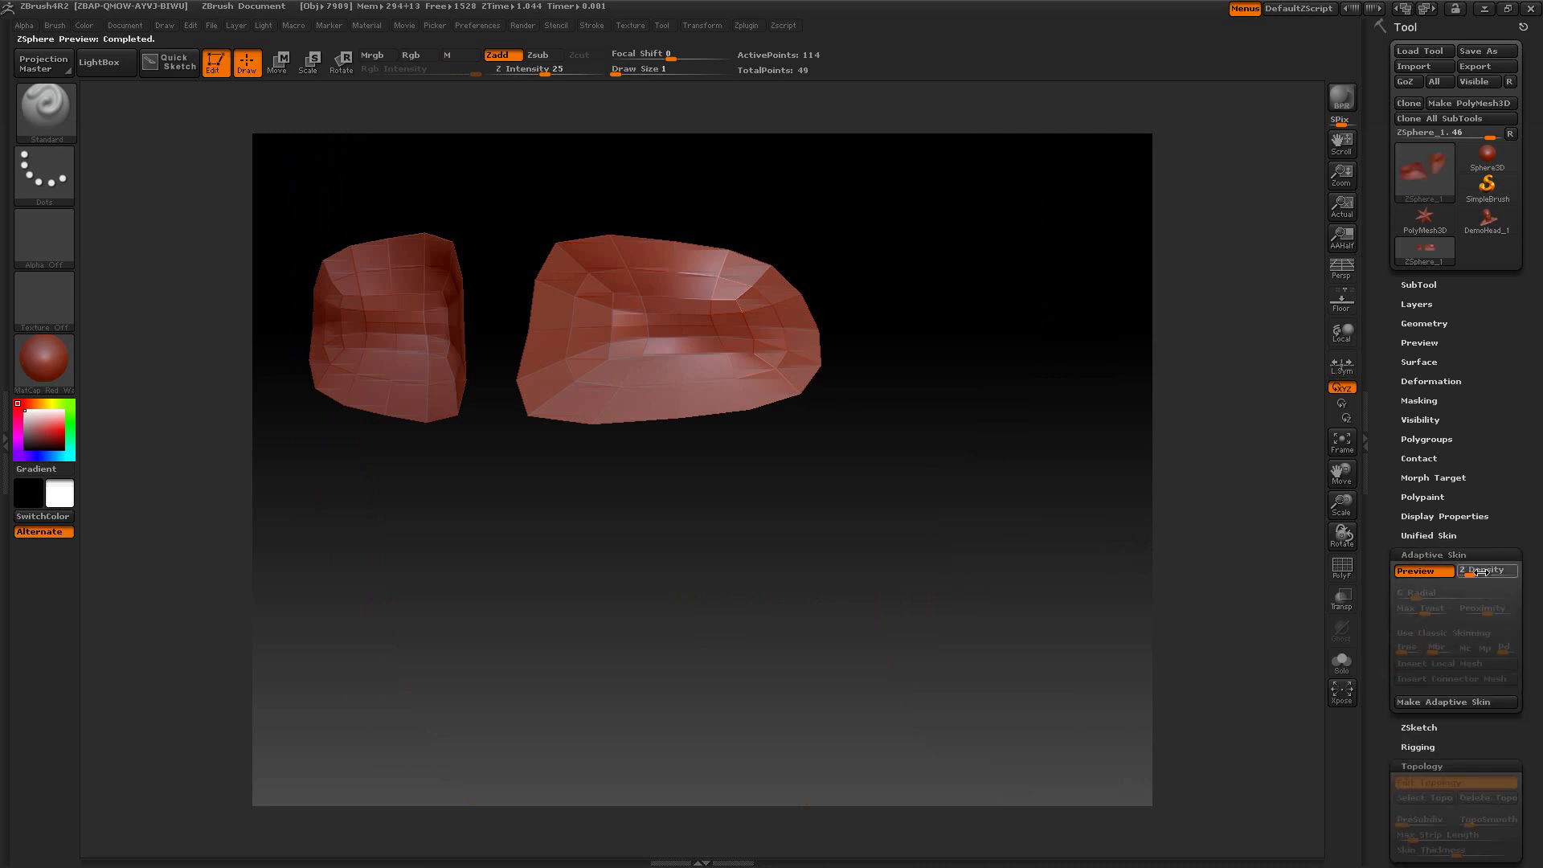
pyautogui.click(1483, 572)
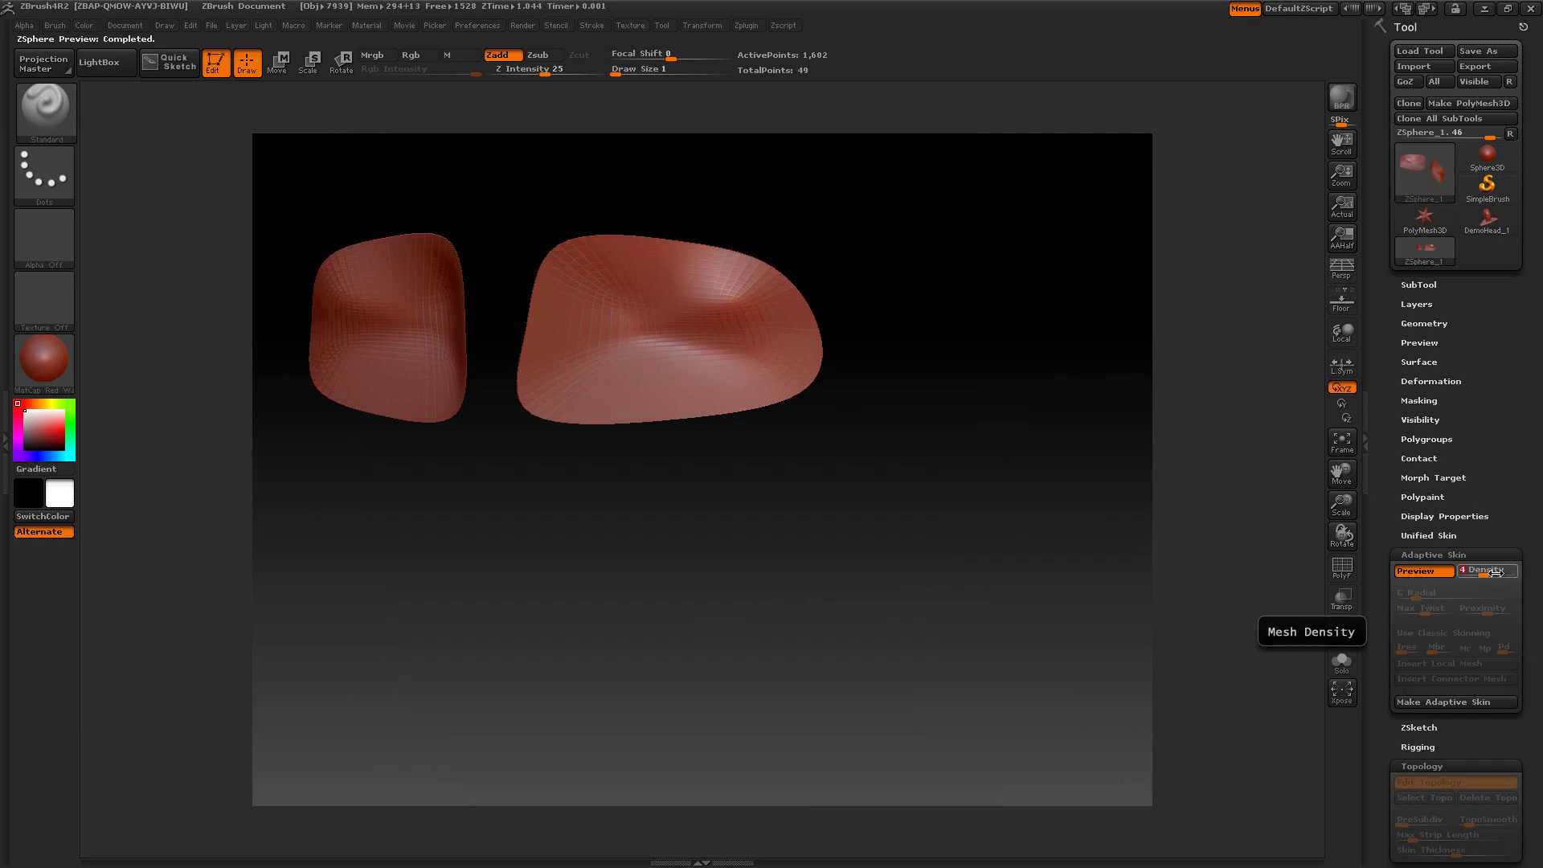
pyautogui.click(1478, 701)
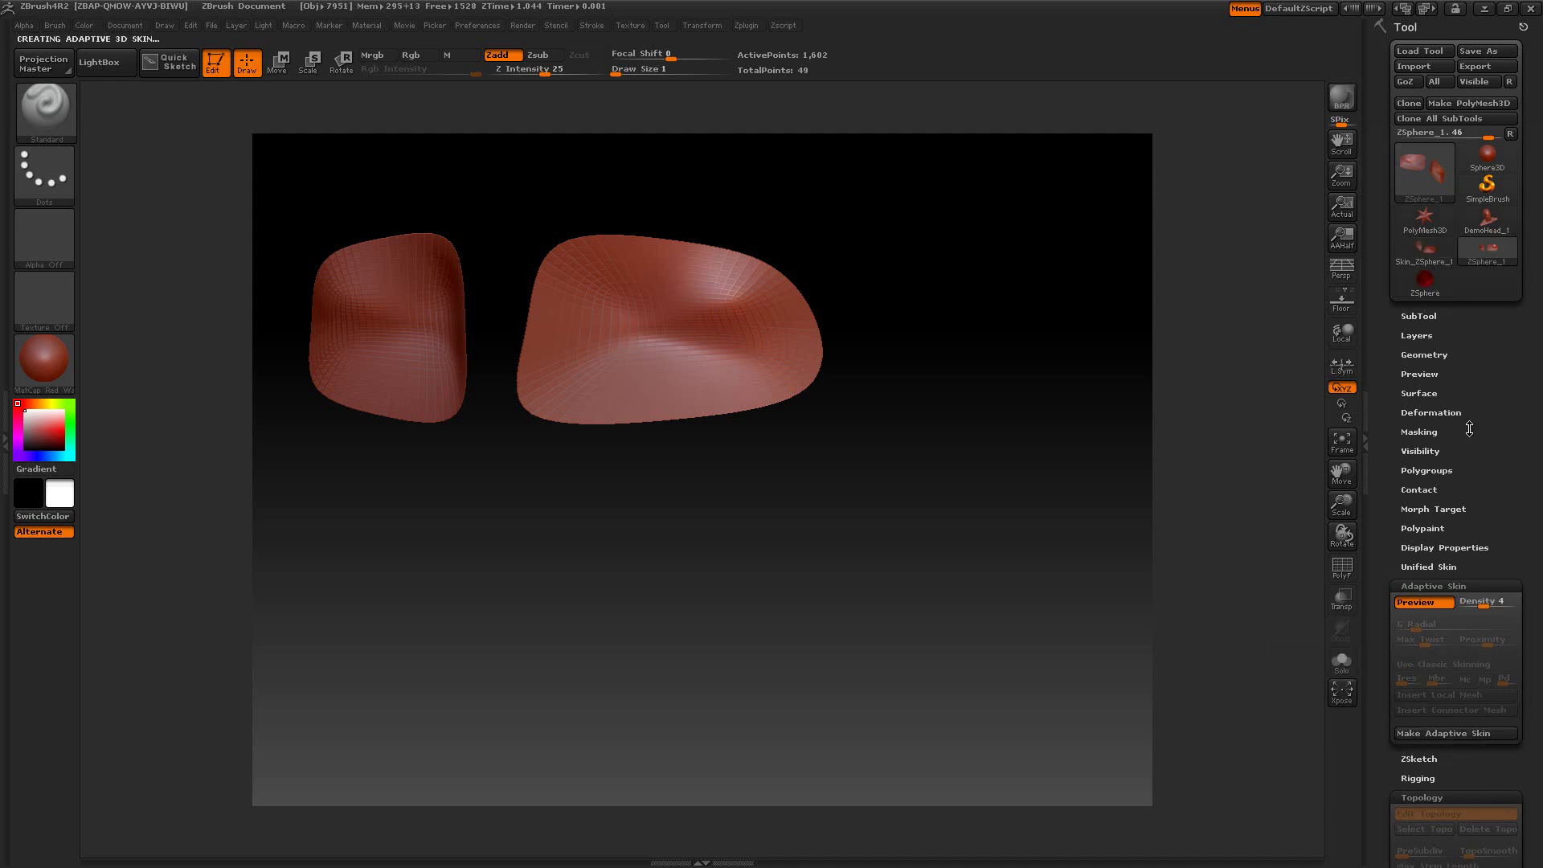
# Select the generated skin mesh Skin_ZSphere_1 and inspect its subdivision levels in the geometry settings.
pyautogui.click(1422, 259)
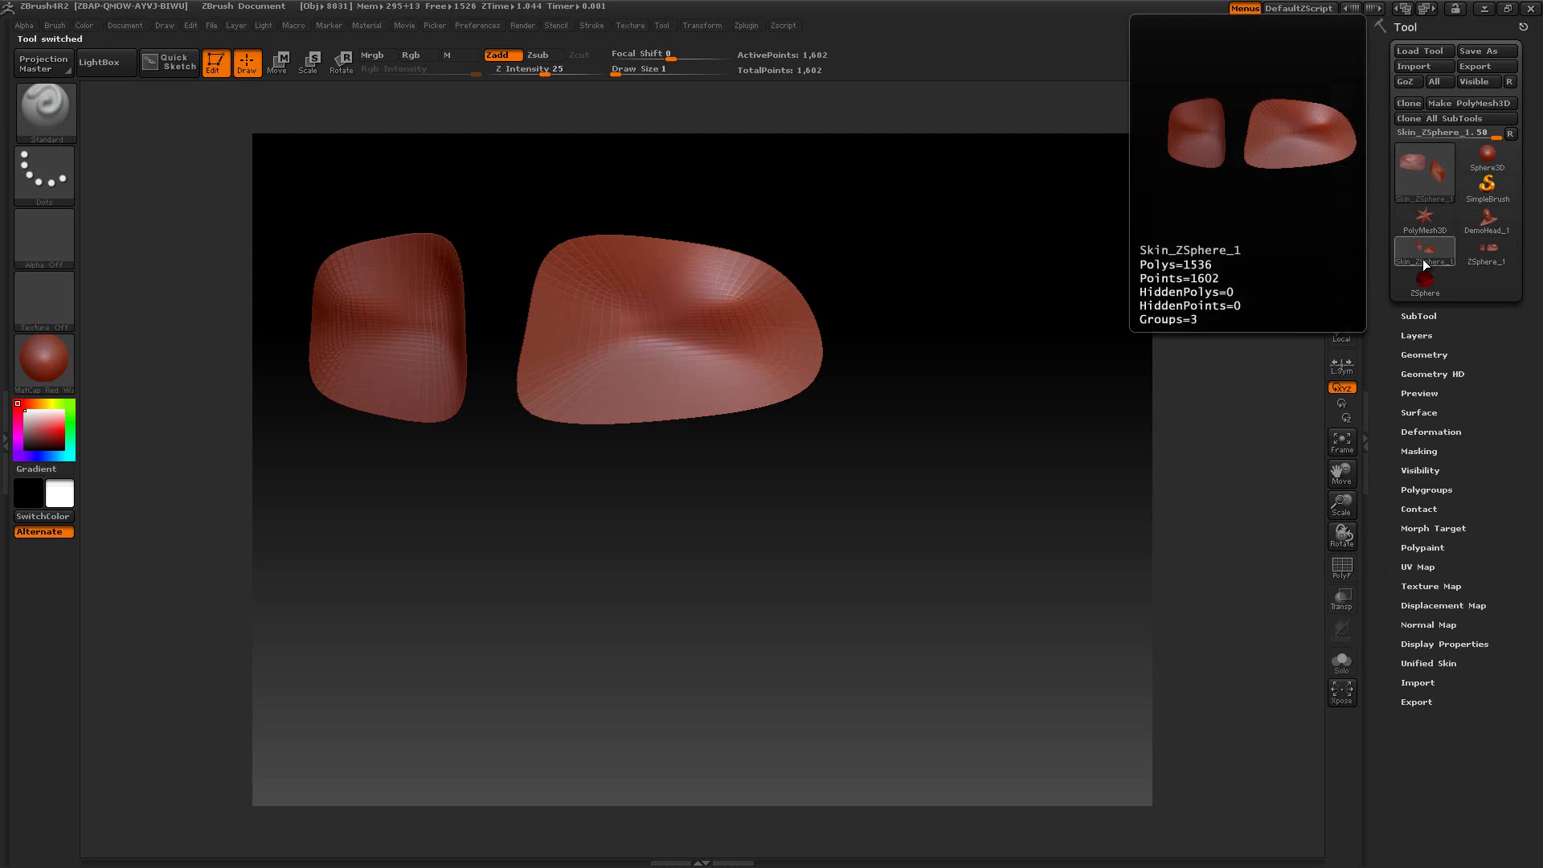
pyautogui.click(1423, 355)
pyautogui.moveTo(1457, 357)
pyautogui.mouseDown()
pyautogui.moveTo(1416, 352)
pyautogui.moveTo(1475, 352)
pyautogui.mouseUp()
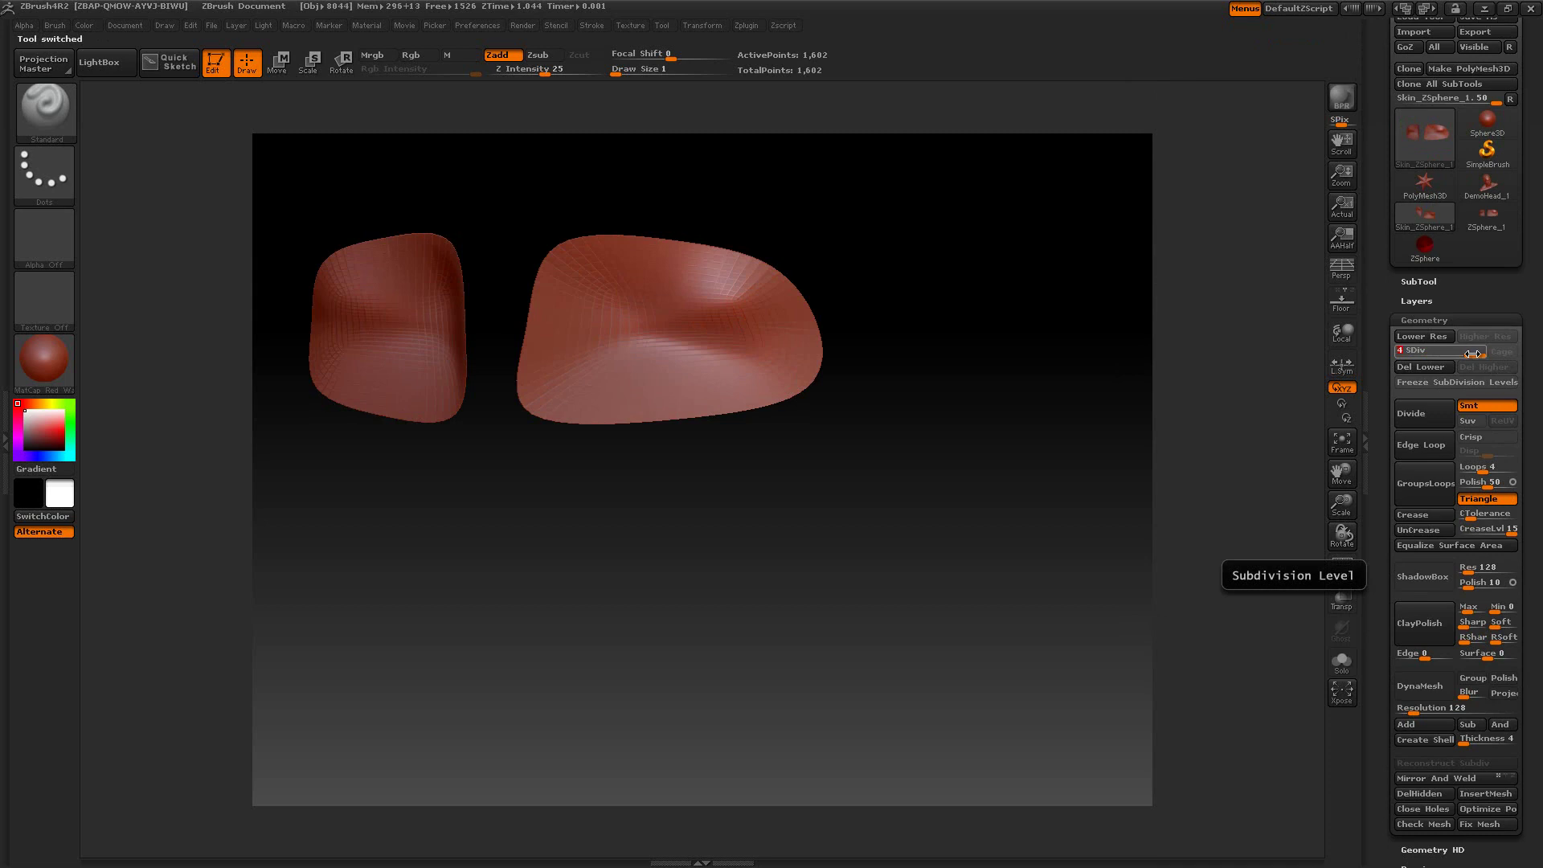
# Return to the ZSphere_1 tool, turn off the adaptive skin preview and resume topology editing on the head.
pyautogui.click(1474, 227)
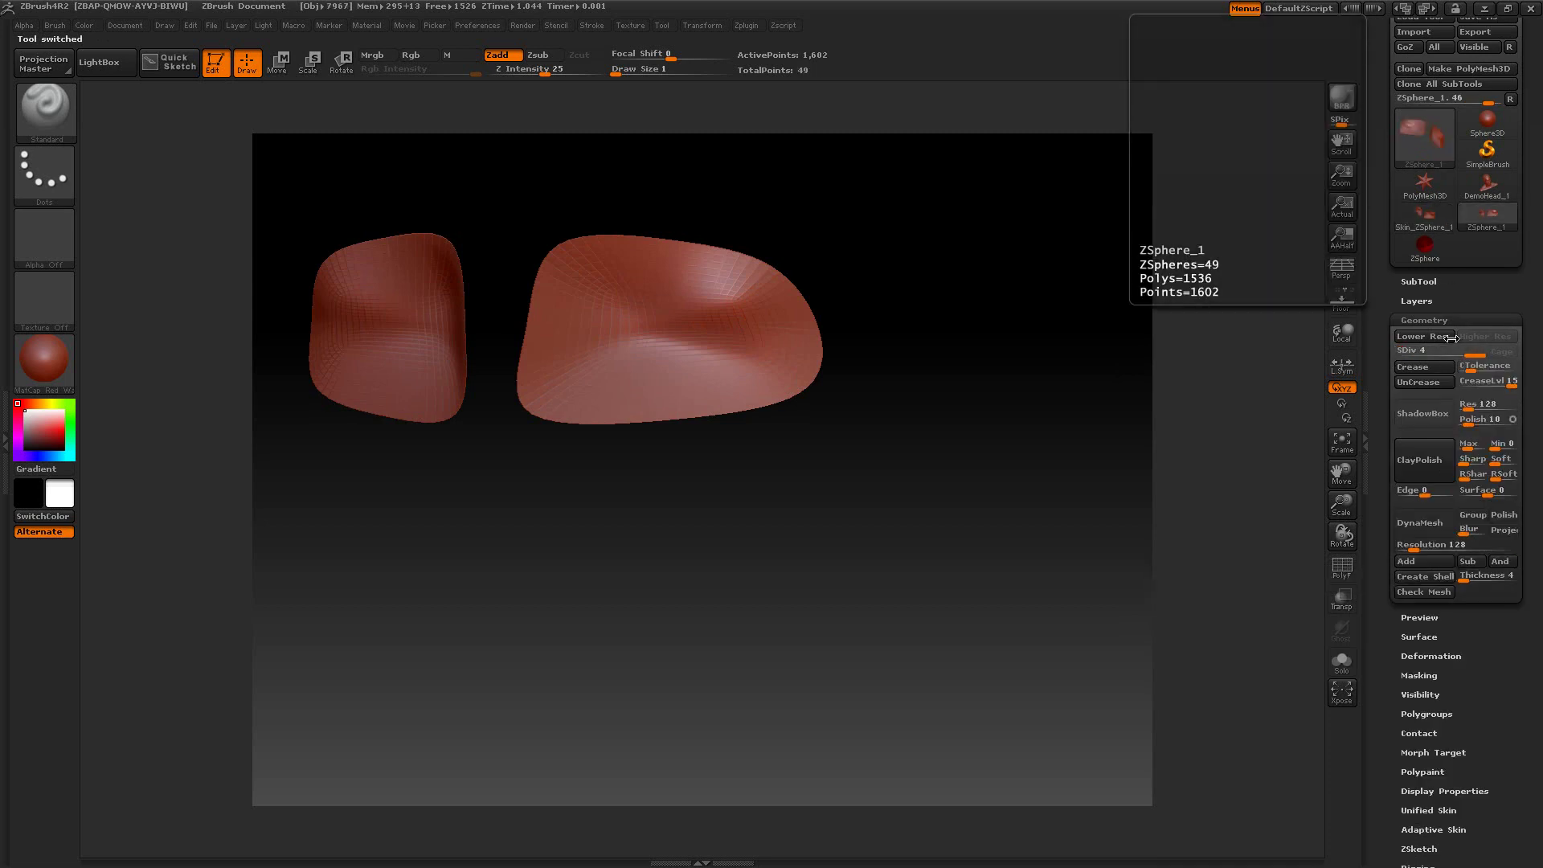
pyautogui.click(1418, 319)
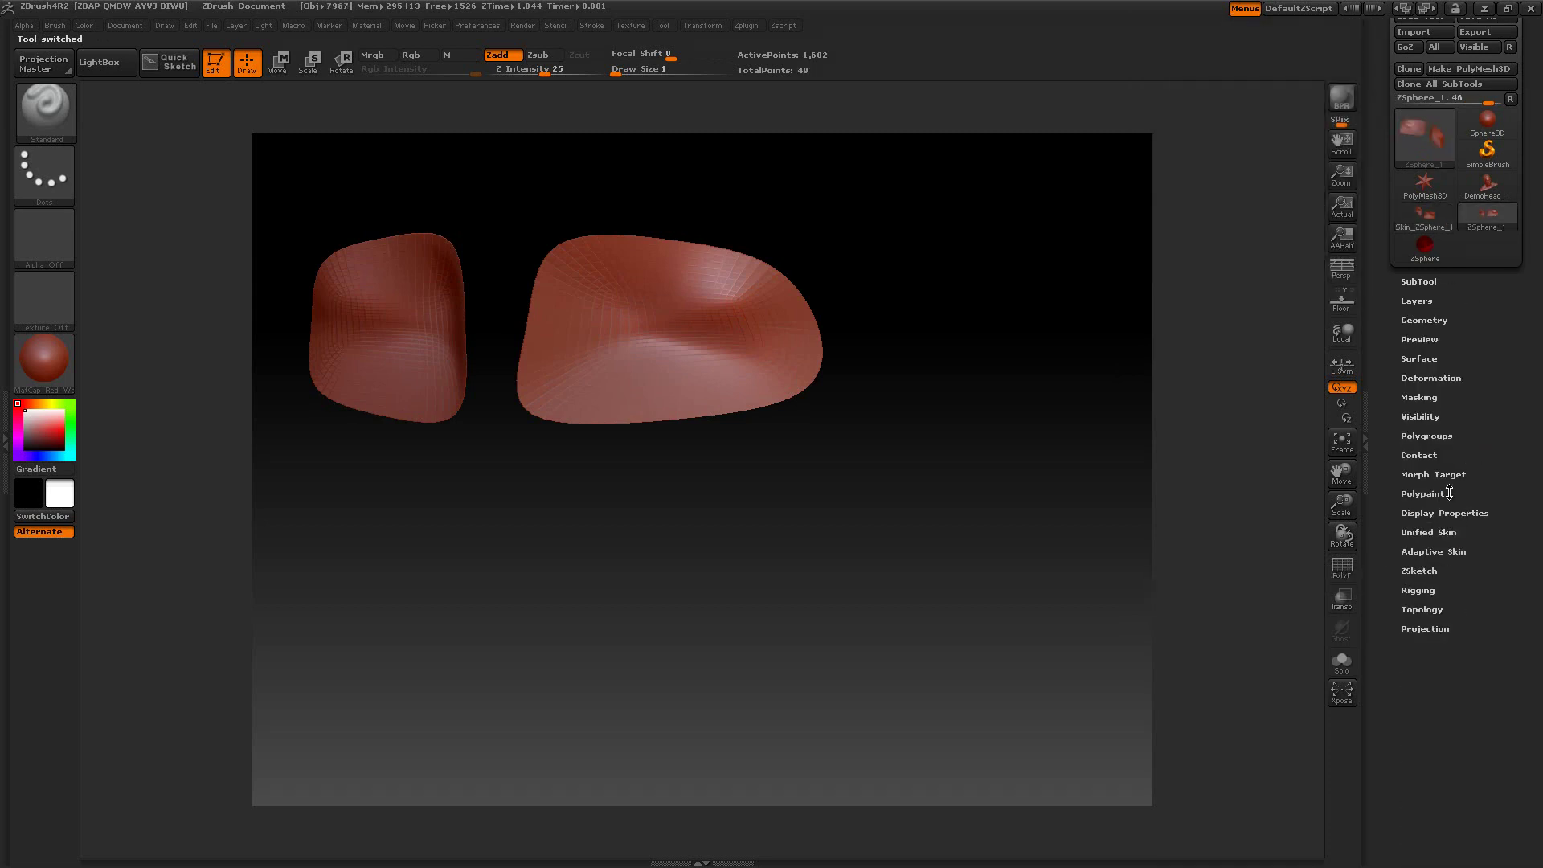
pyautogui.click(1437, 549)
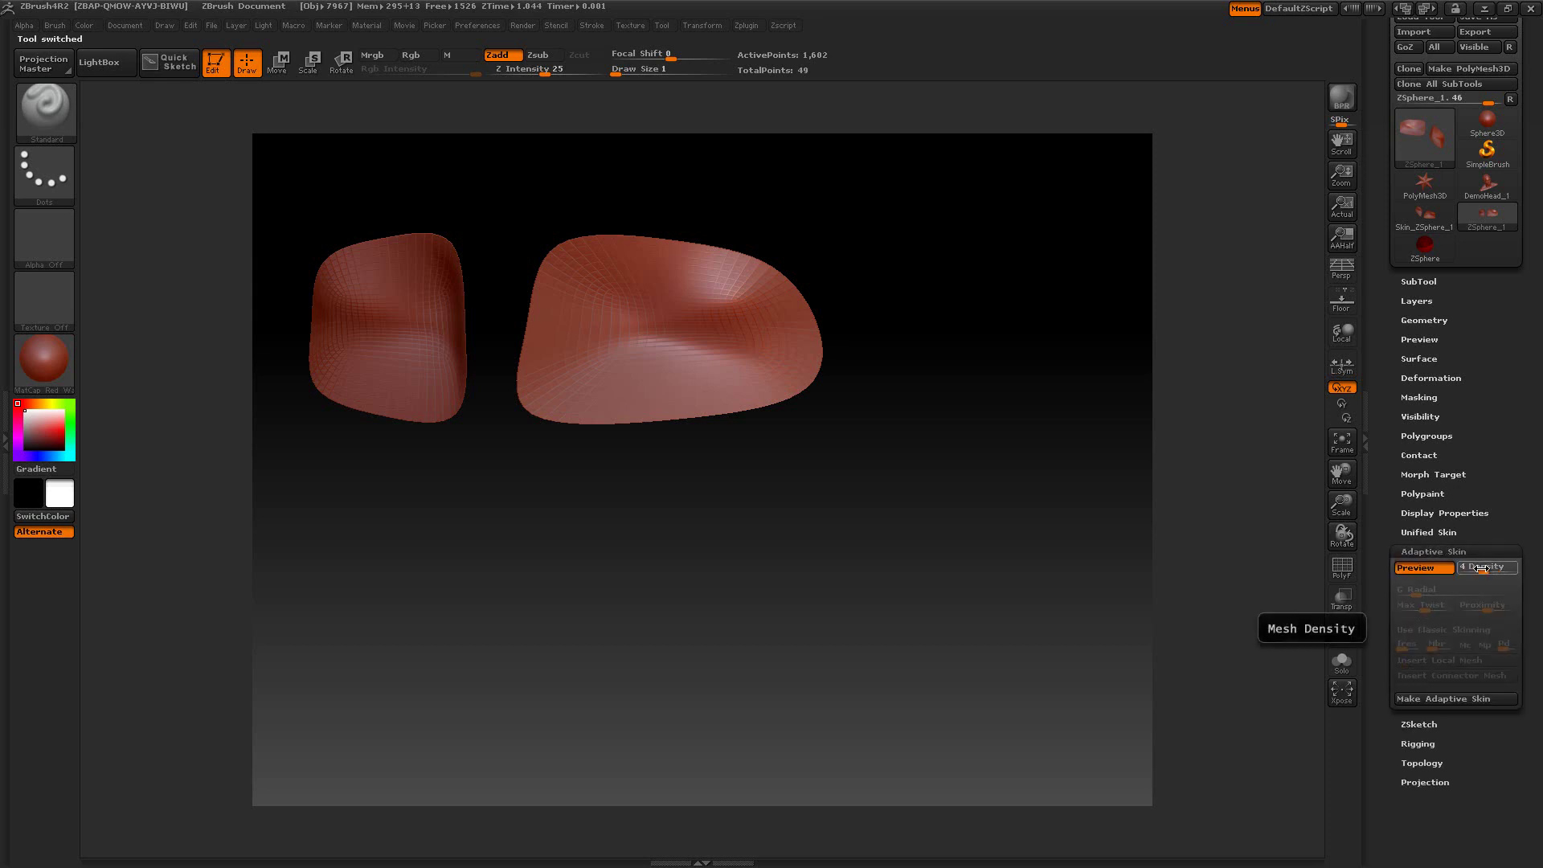
pyautogui.click(1424, 745)
pyautogui.moveTo(1394, 723); pyautogui.dragTo(1391, 669)
pyautogui.click(1417, 672)
pyautogui.click(1421, 693)
pyautogui.click(1414, 402)
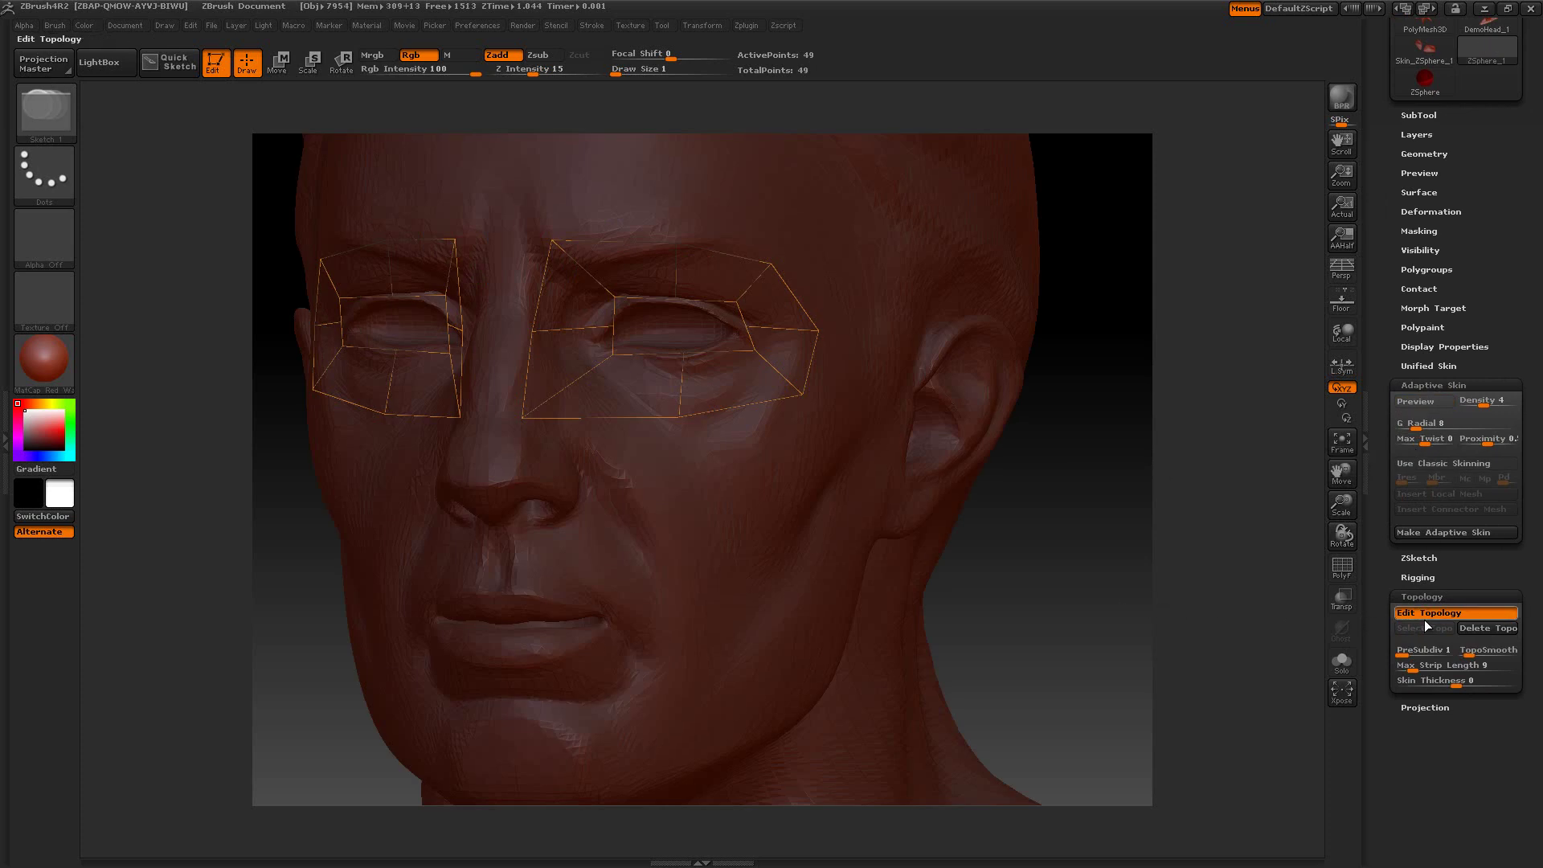
# Delete the whole topology and undo the deletion.
pyautogui.click(1474, 629)
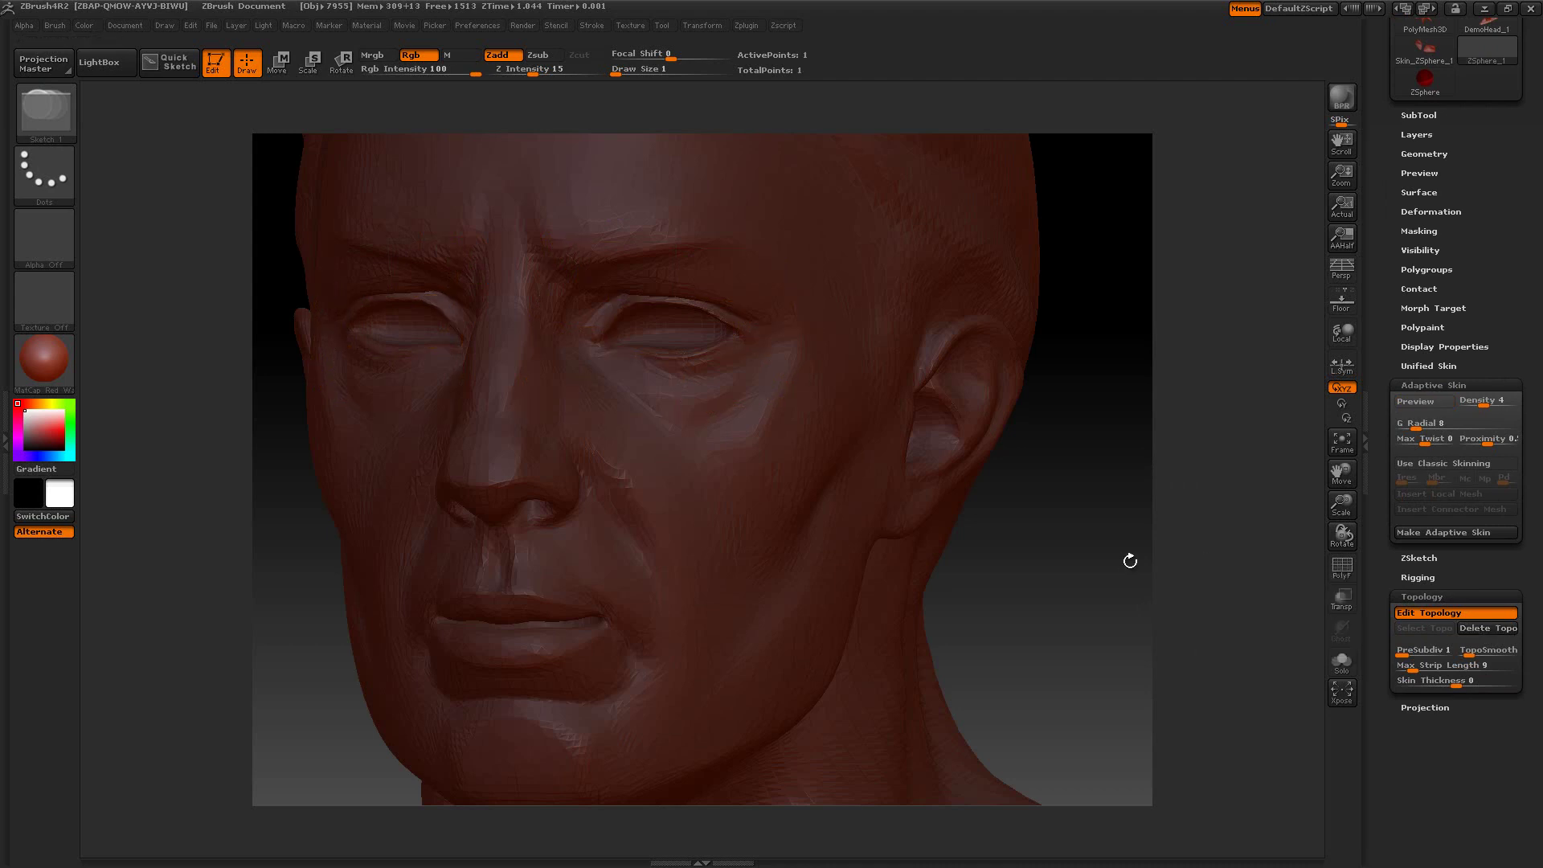
pyautogui.hotkey('ctrl', 'z')
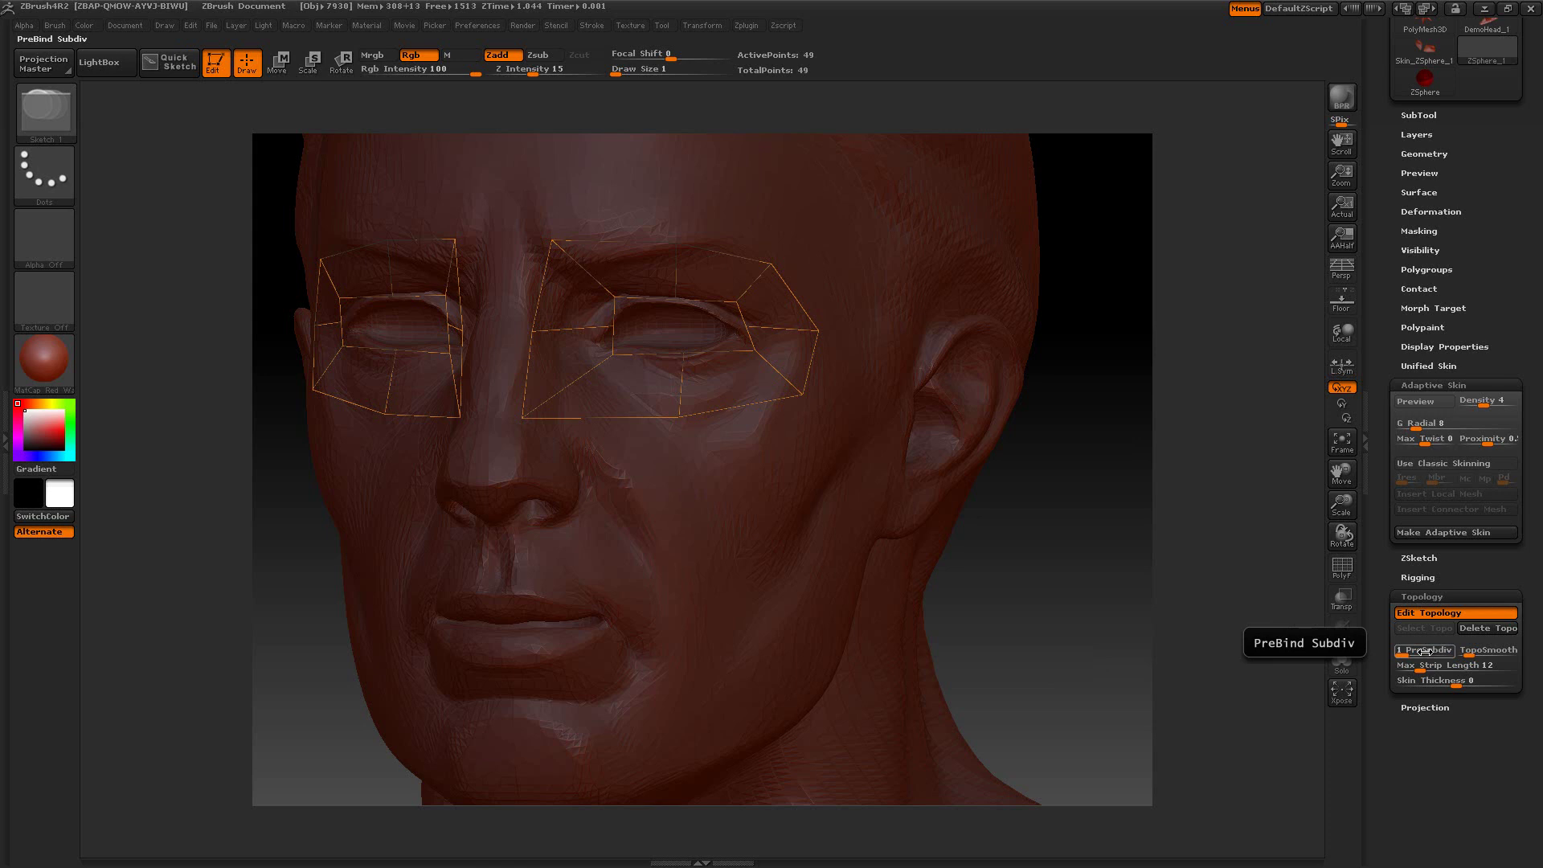
# Open the projection settings and preview the adaptive skin of the eye mask with Projection off.
pyautogui.click(1424, 708)
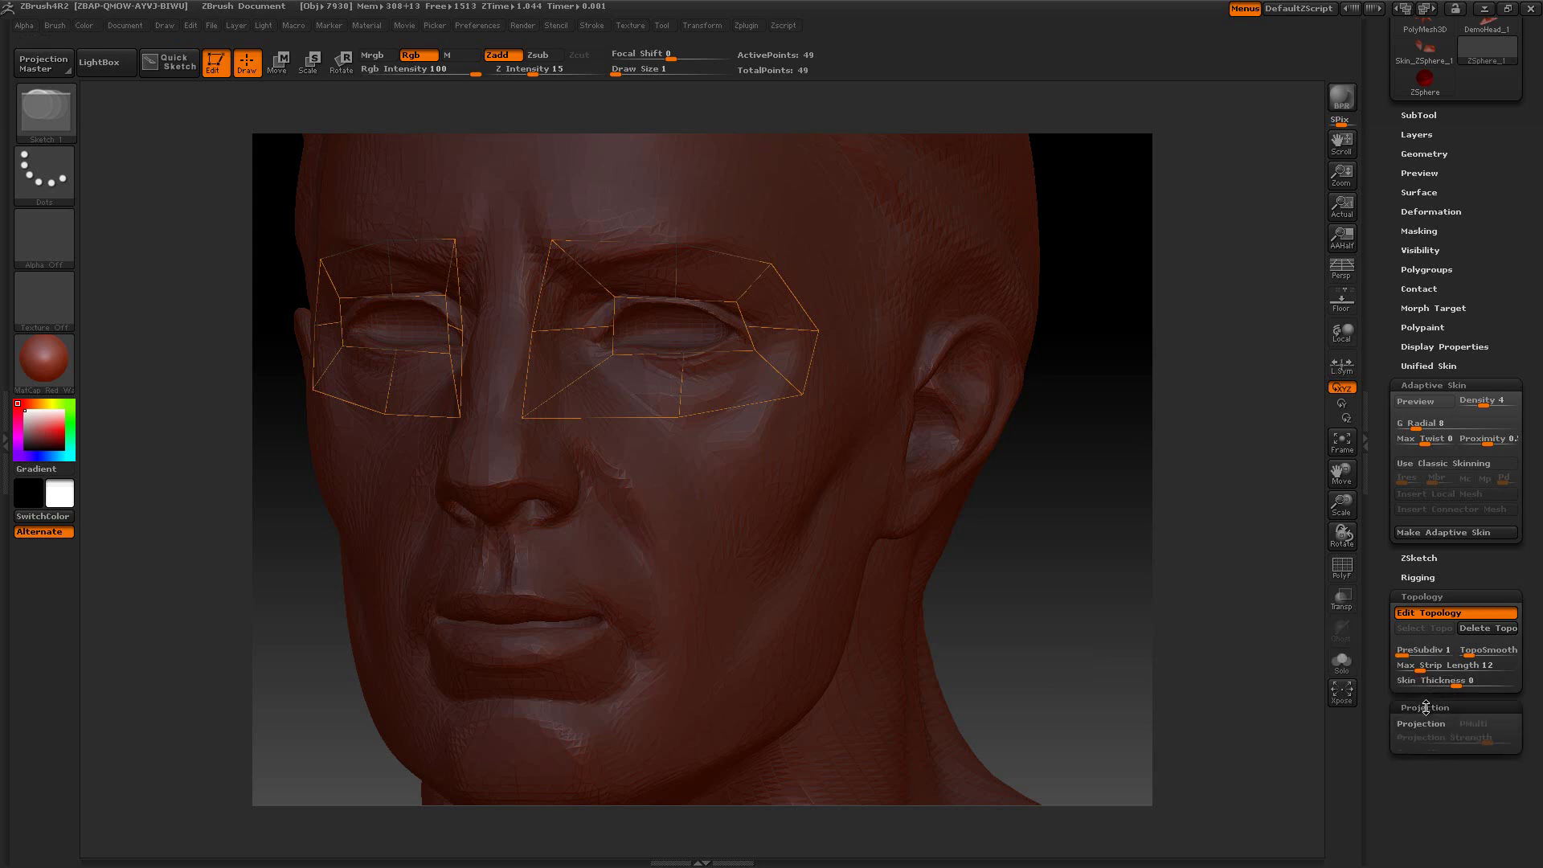
pyautogui.click(1426, 721)
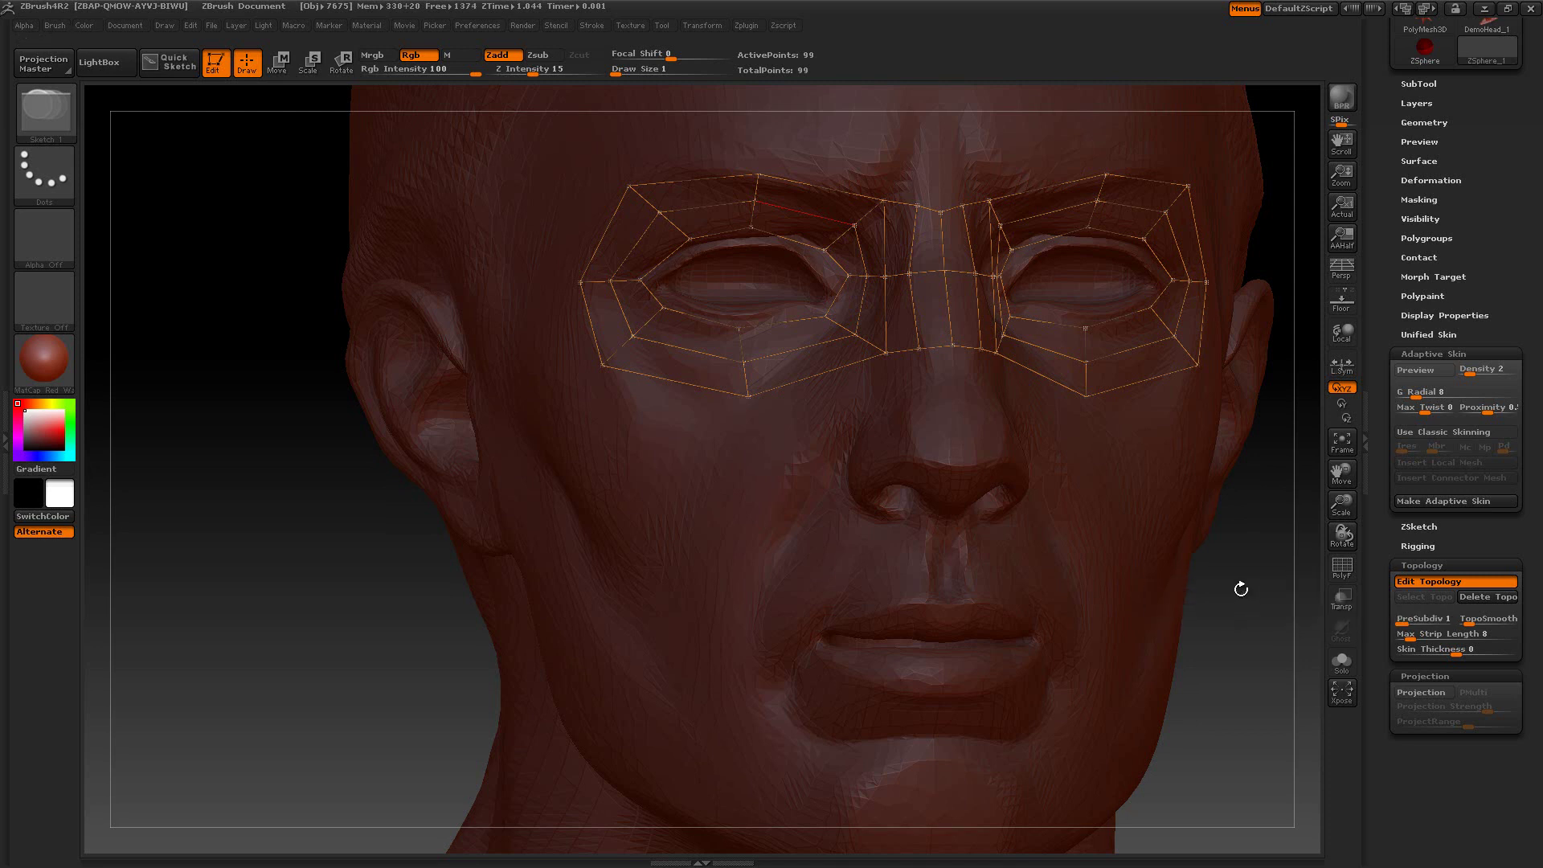
pyautogui.press('a')
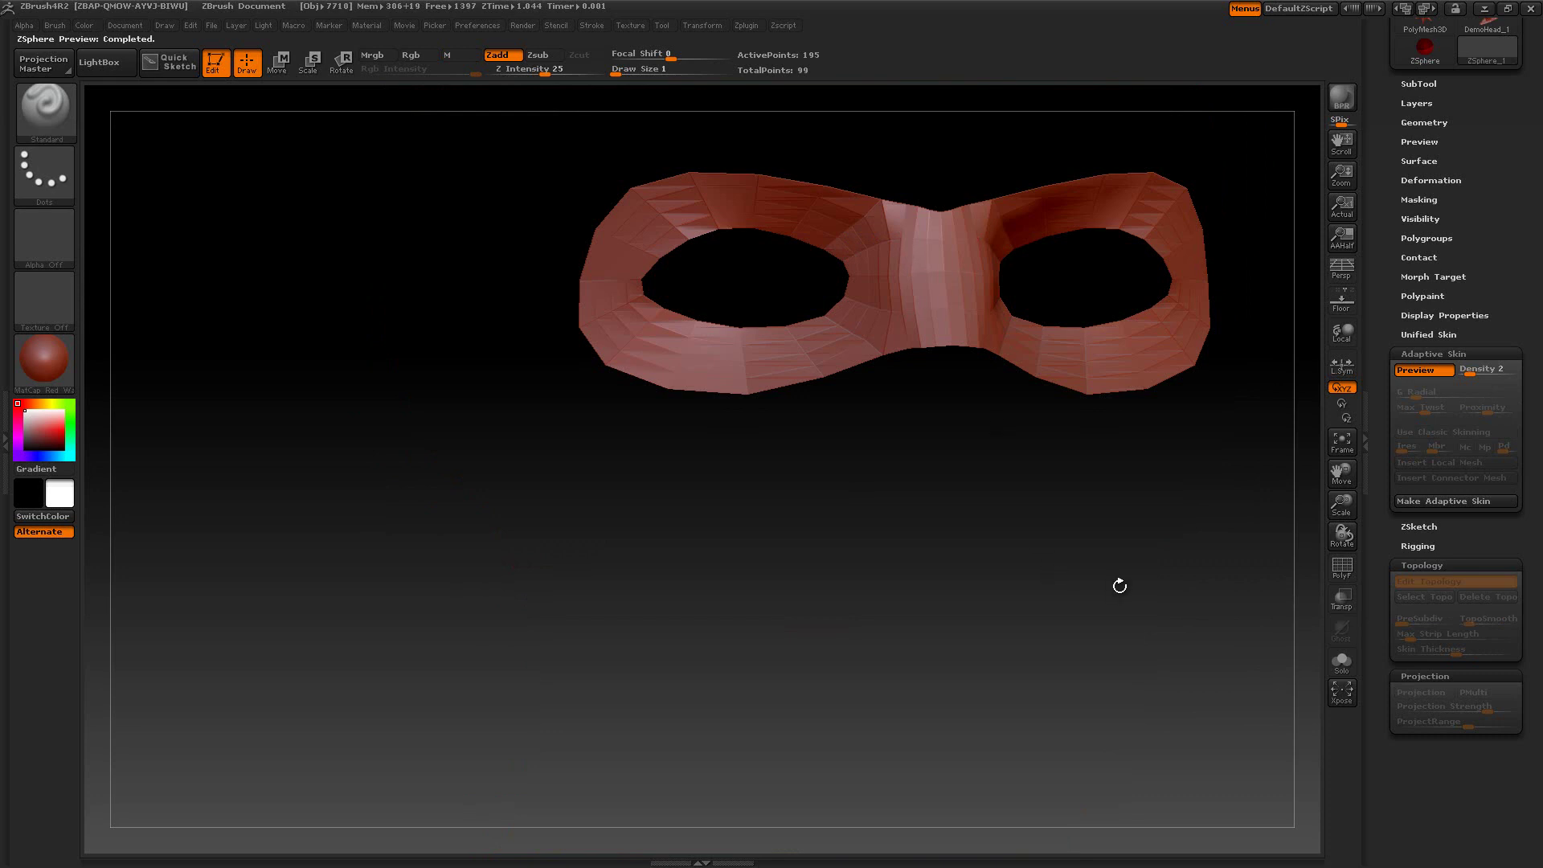
pyautogui.press('a')
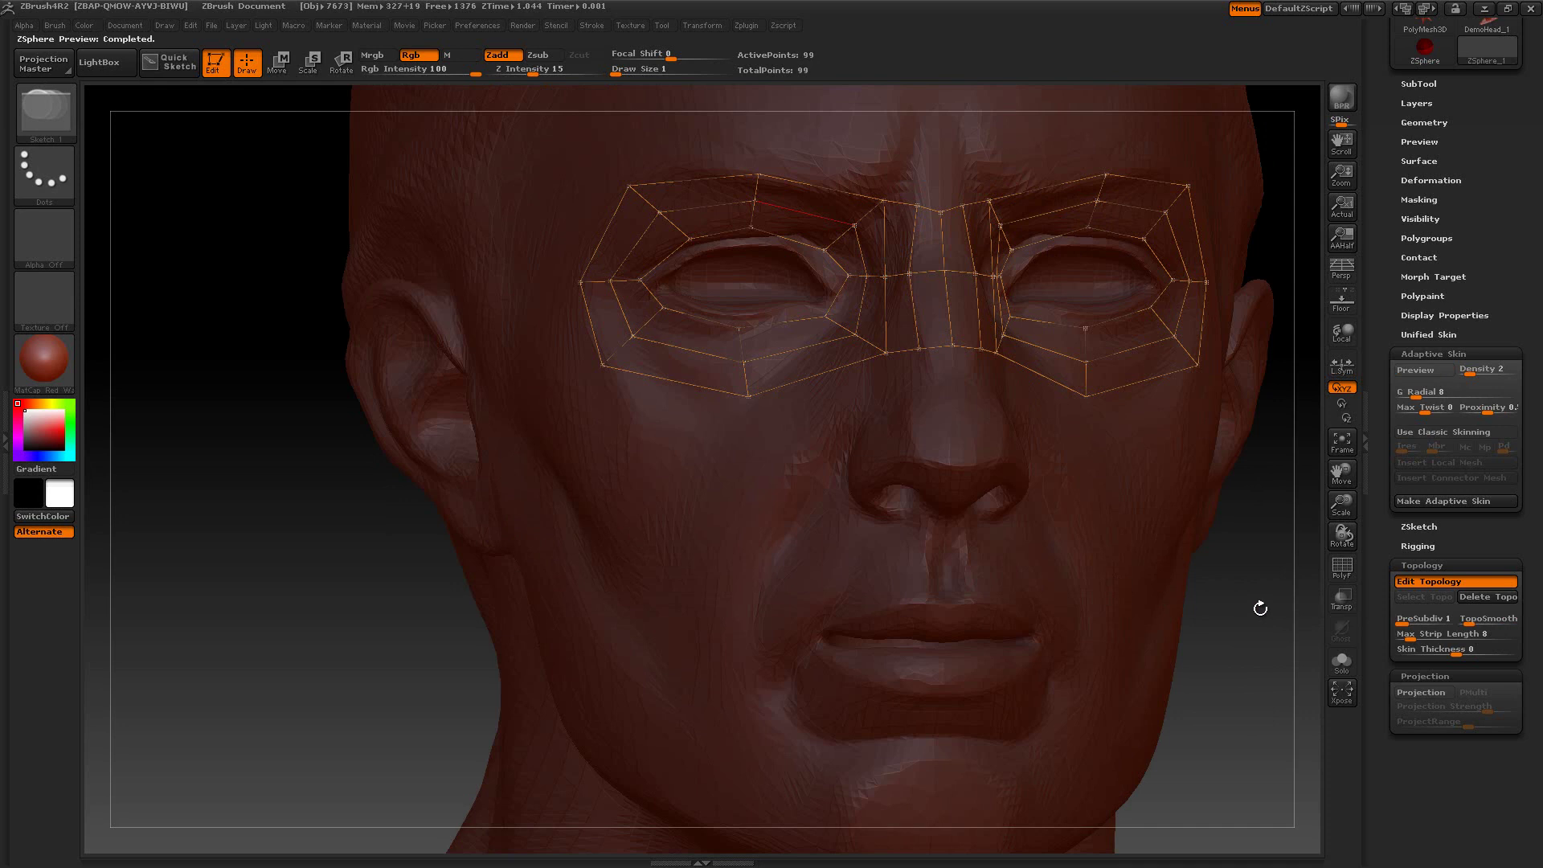
# Enable Projection for the eye mask topology and preview the projected adaptive skin.
pyautogui.click(1420, 695)
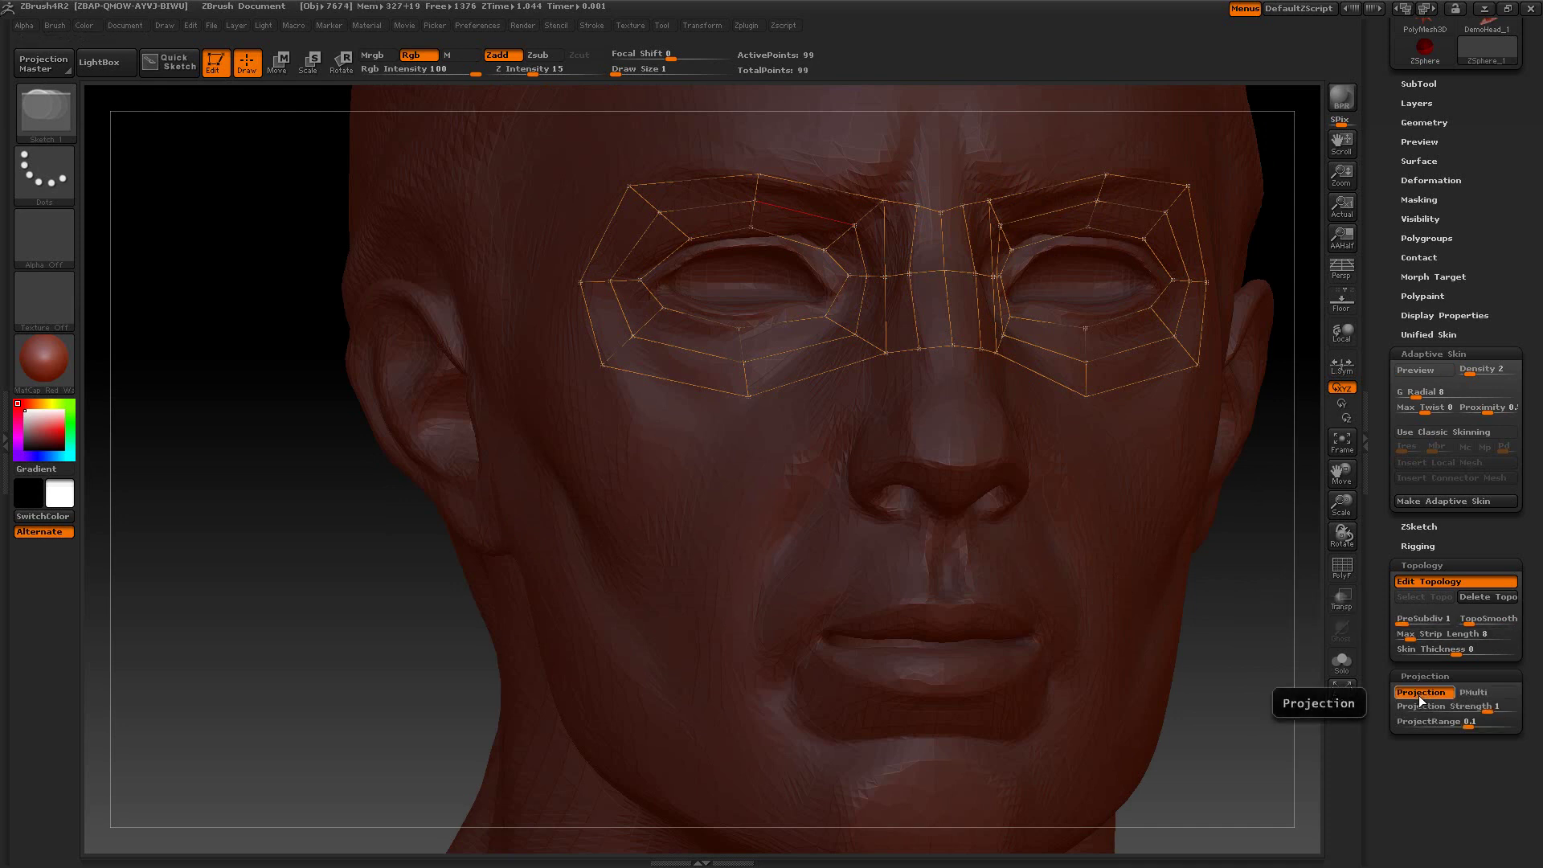
pyautogui.press('a')
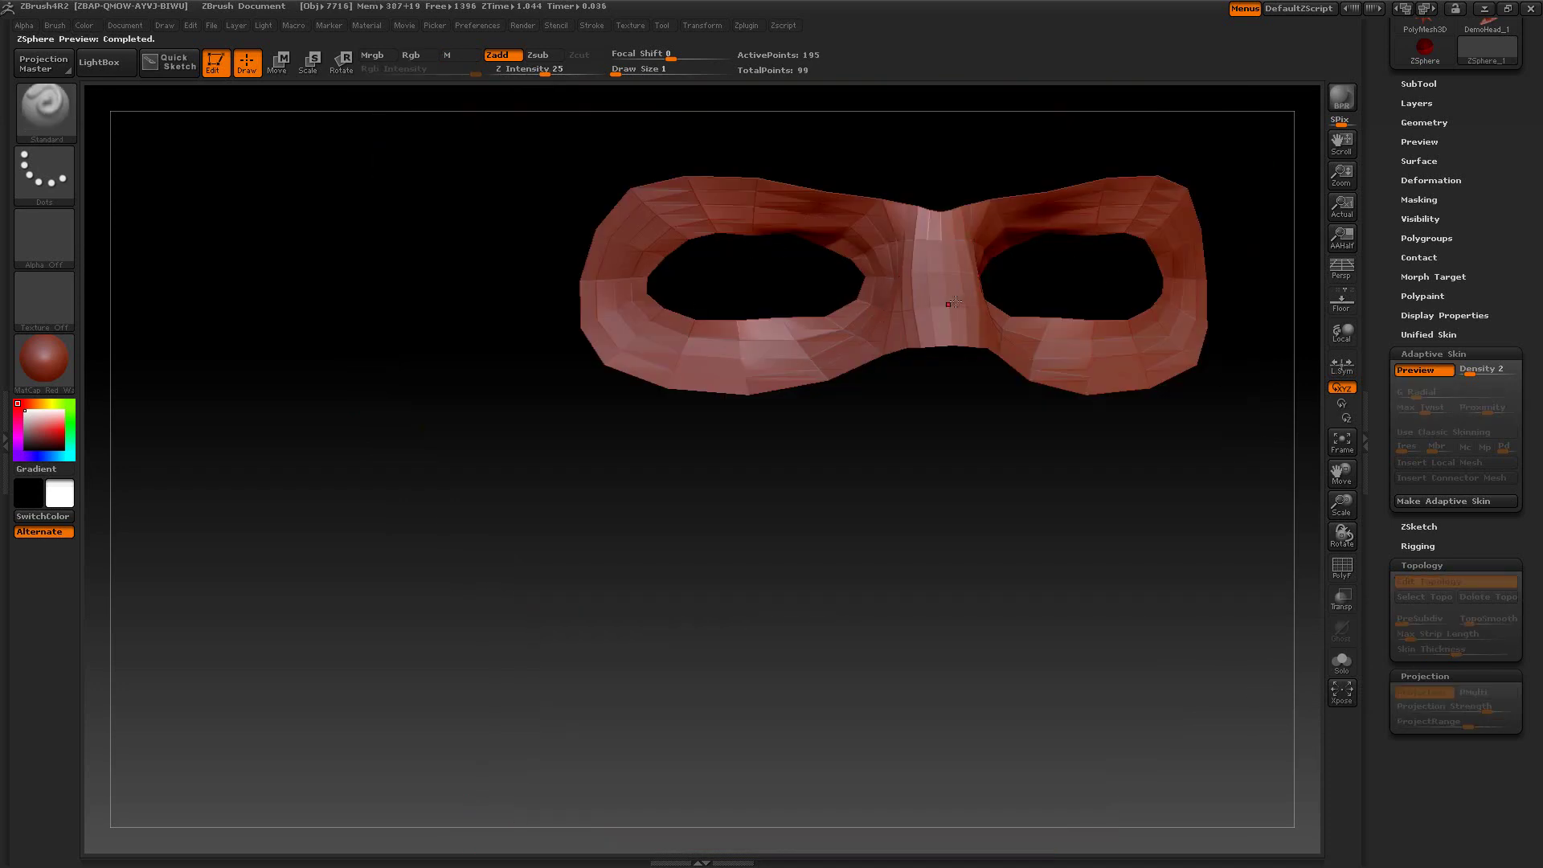
pyautogui.press('a')
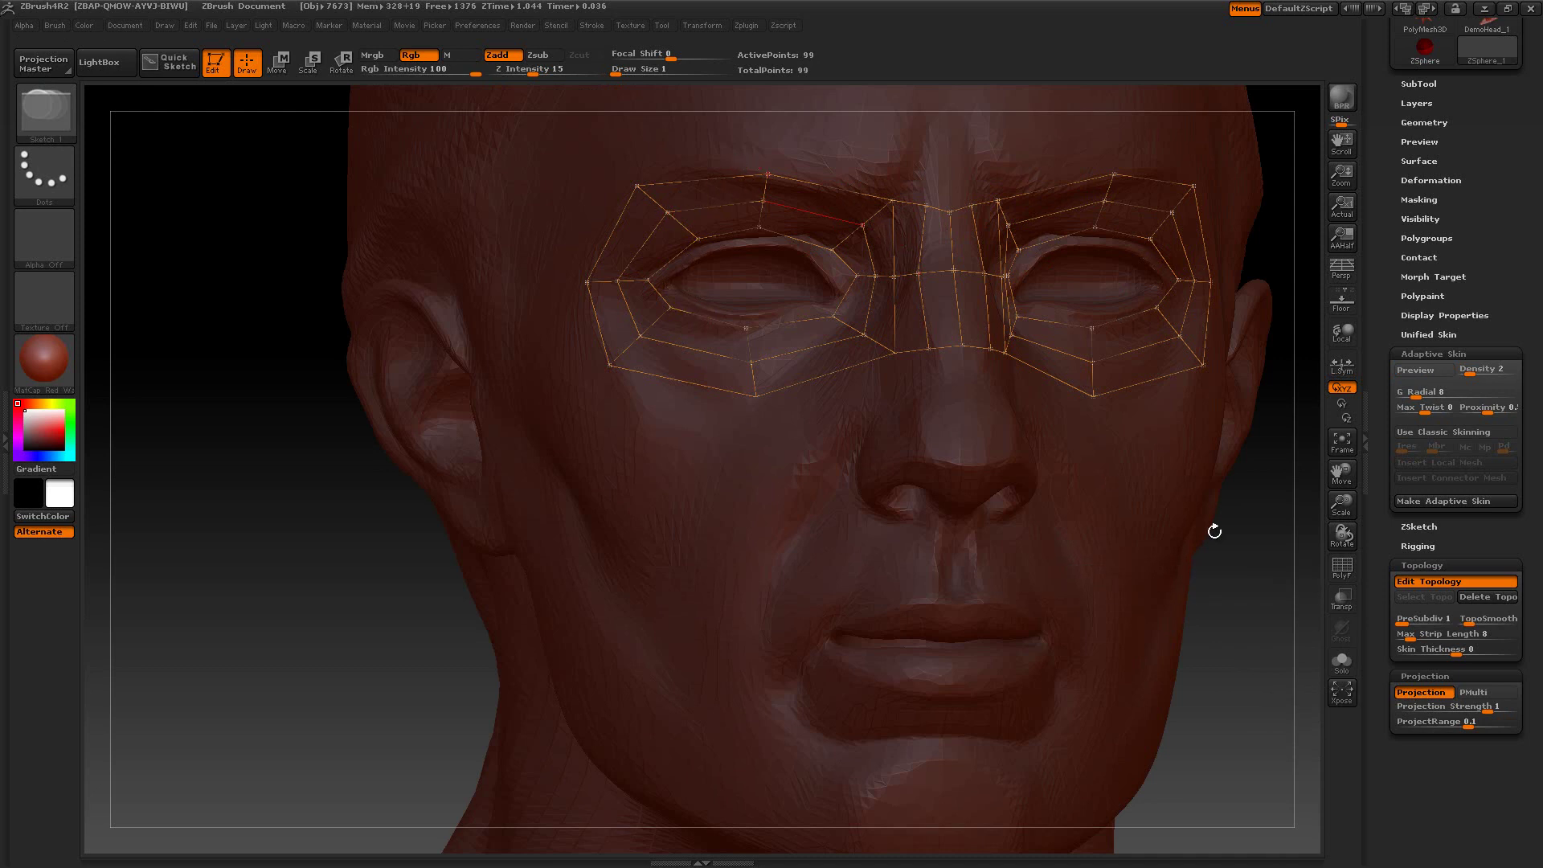
# Set PreSubdiv to 3 and inspect the projected adaptive skin of the eye mask from several angles.
pyautogui.moveTo(1402, 622); pyautogui.dragTo(1426, 623)
pyautogui.press('a')
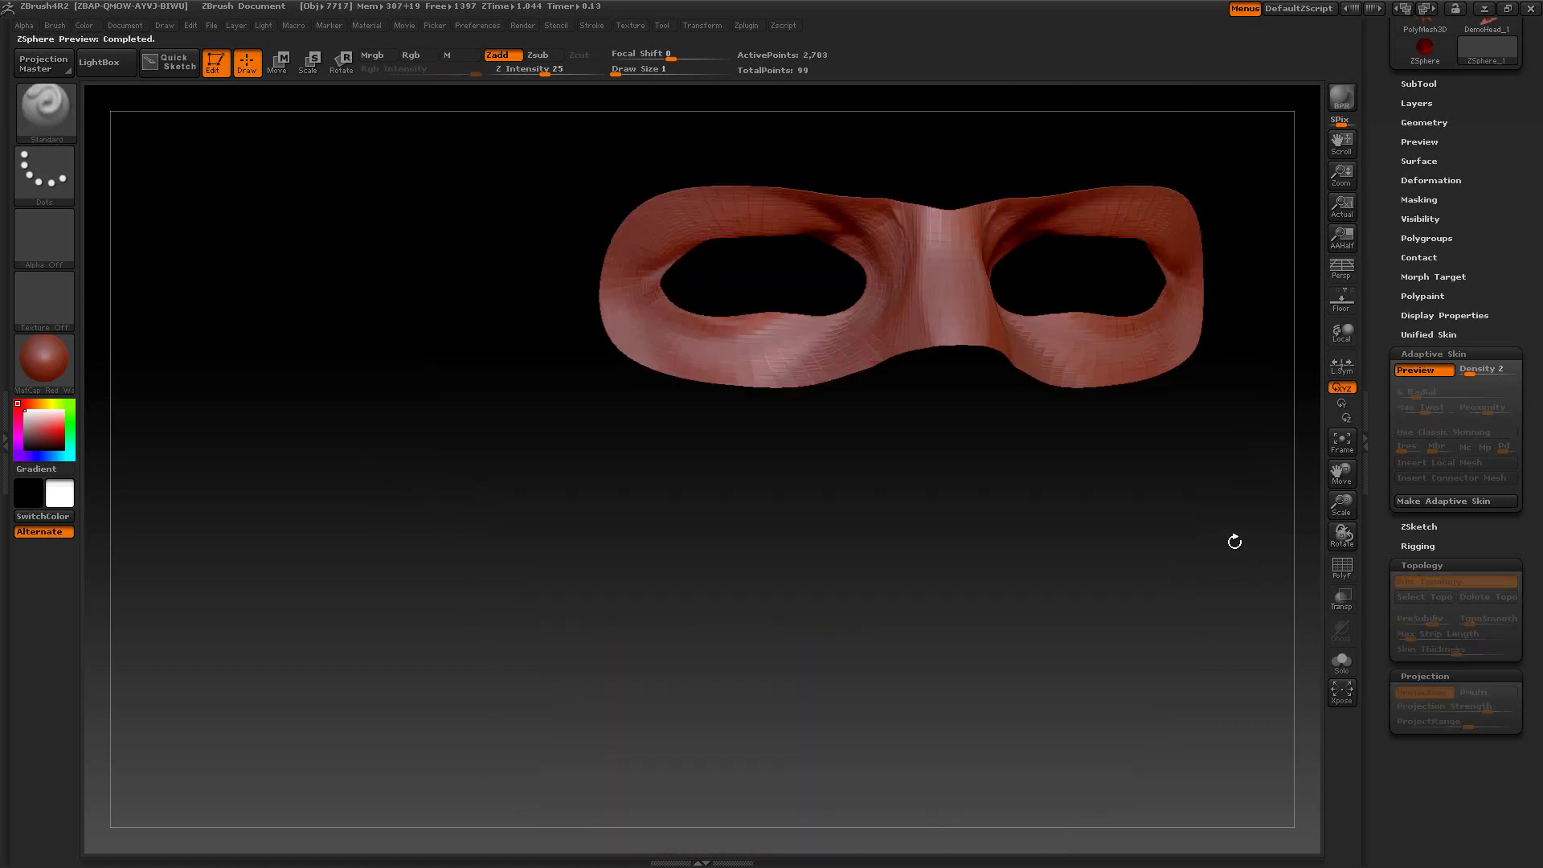
pyautogui.moveTo(1230, 538); pyautogui.dragTo(1215, 536)
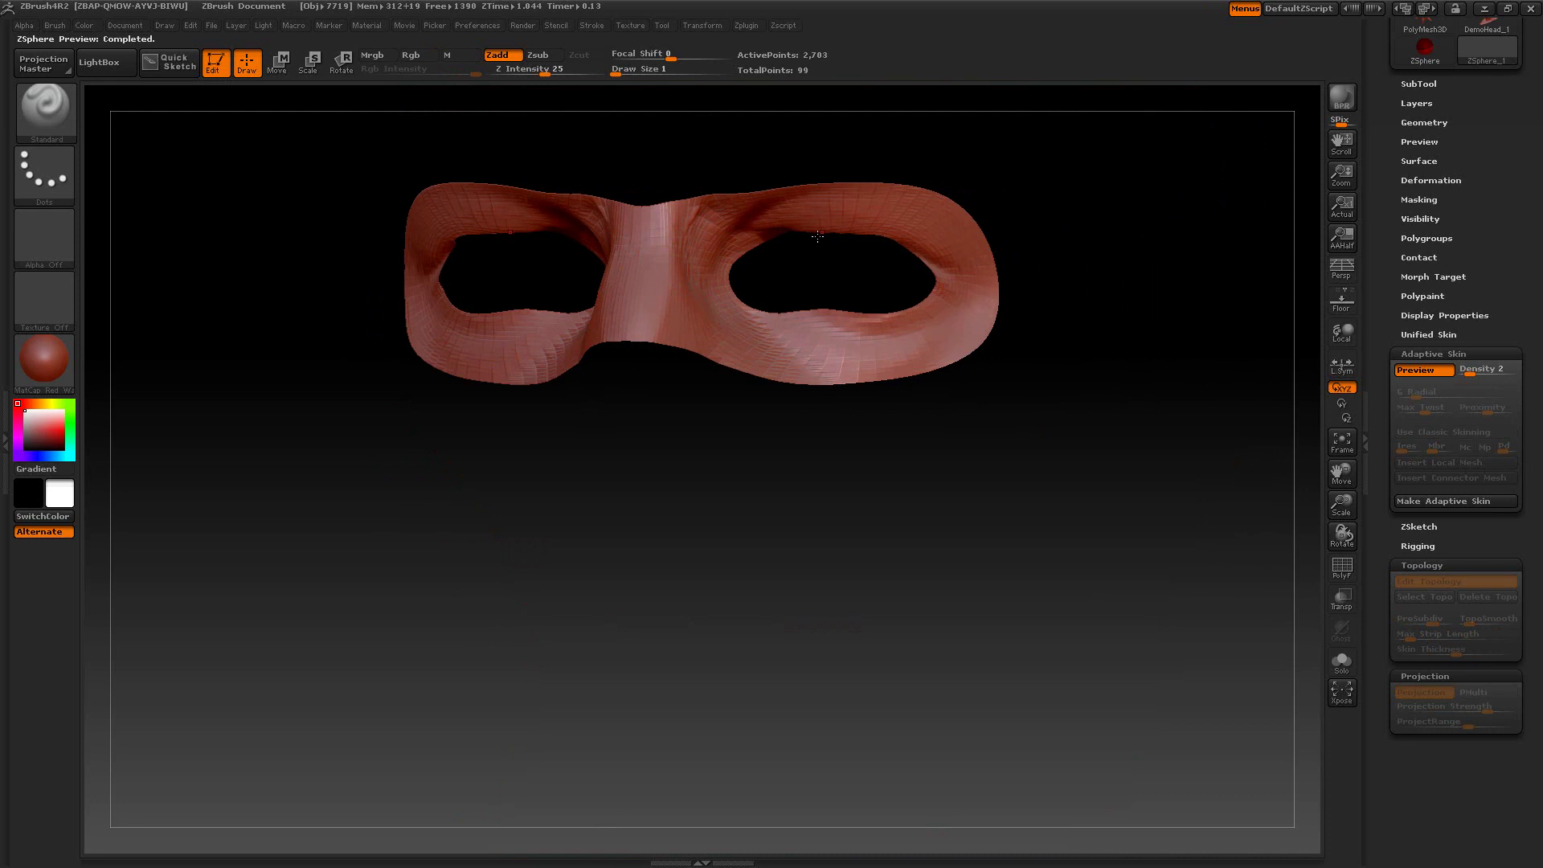
pyautogui.keyDown('shift'); pyautogui.moveTo(1076, 471); pyautogui.dragTo(1085, 475); pyautogui.keyUp('shift')
pyautogui.press('a')
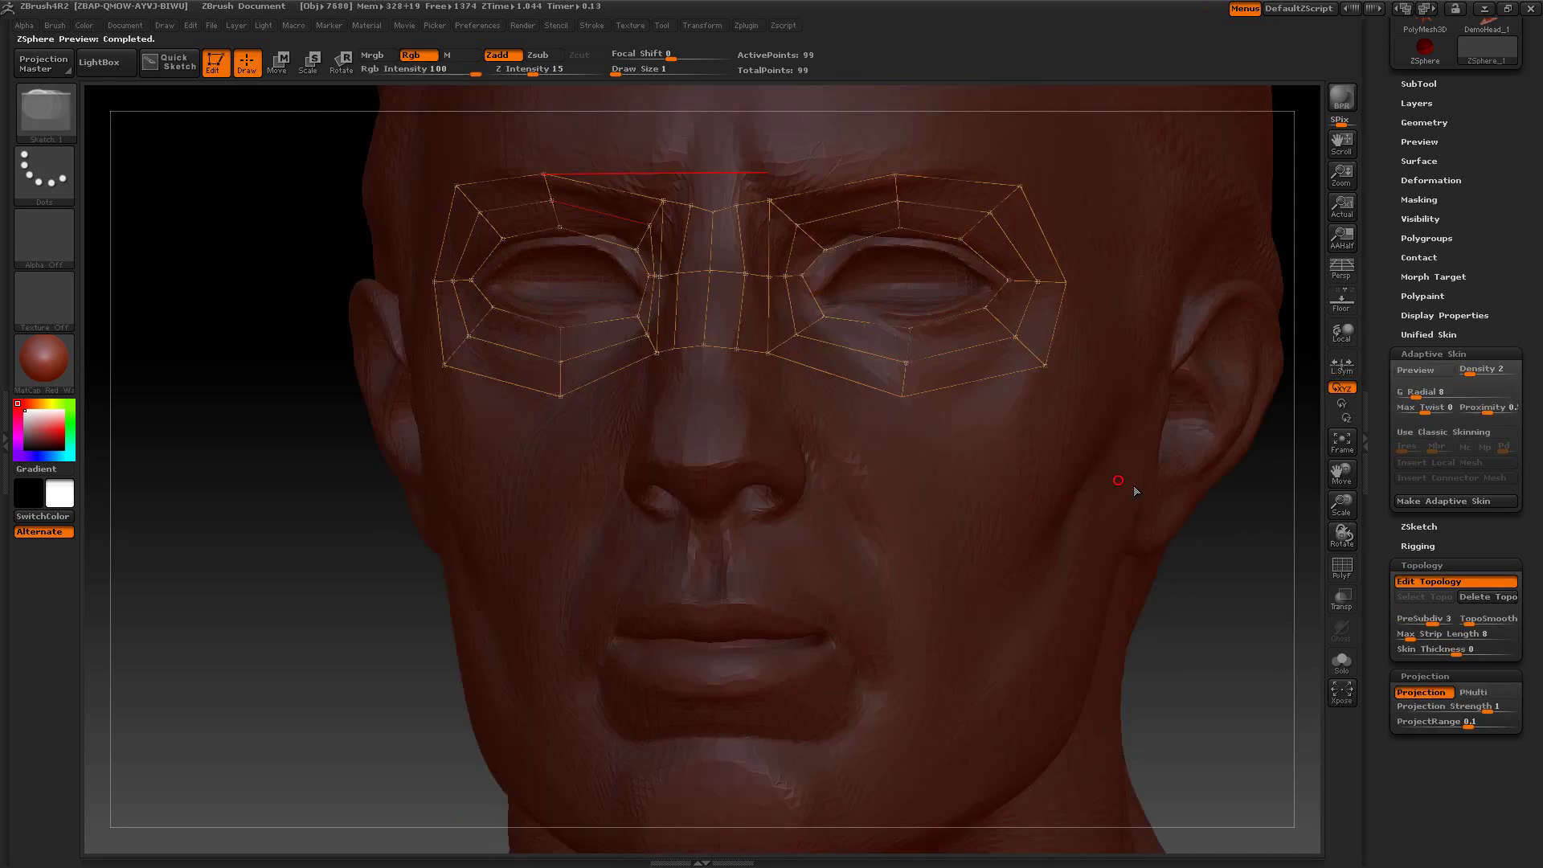
# Set PreSubdiv to 4 and preview the projected eye mask skin in three-quarter view.
pyautogui.moveTo(1428, 615); pyautogui.dragTo(1443, 614)
pyautogui.press('a')
pyautogui.moveTo(1212, 559); pyautogui.dragTo(1189, 556)
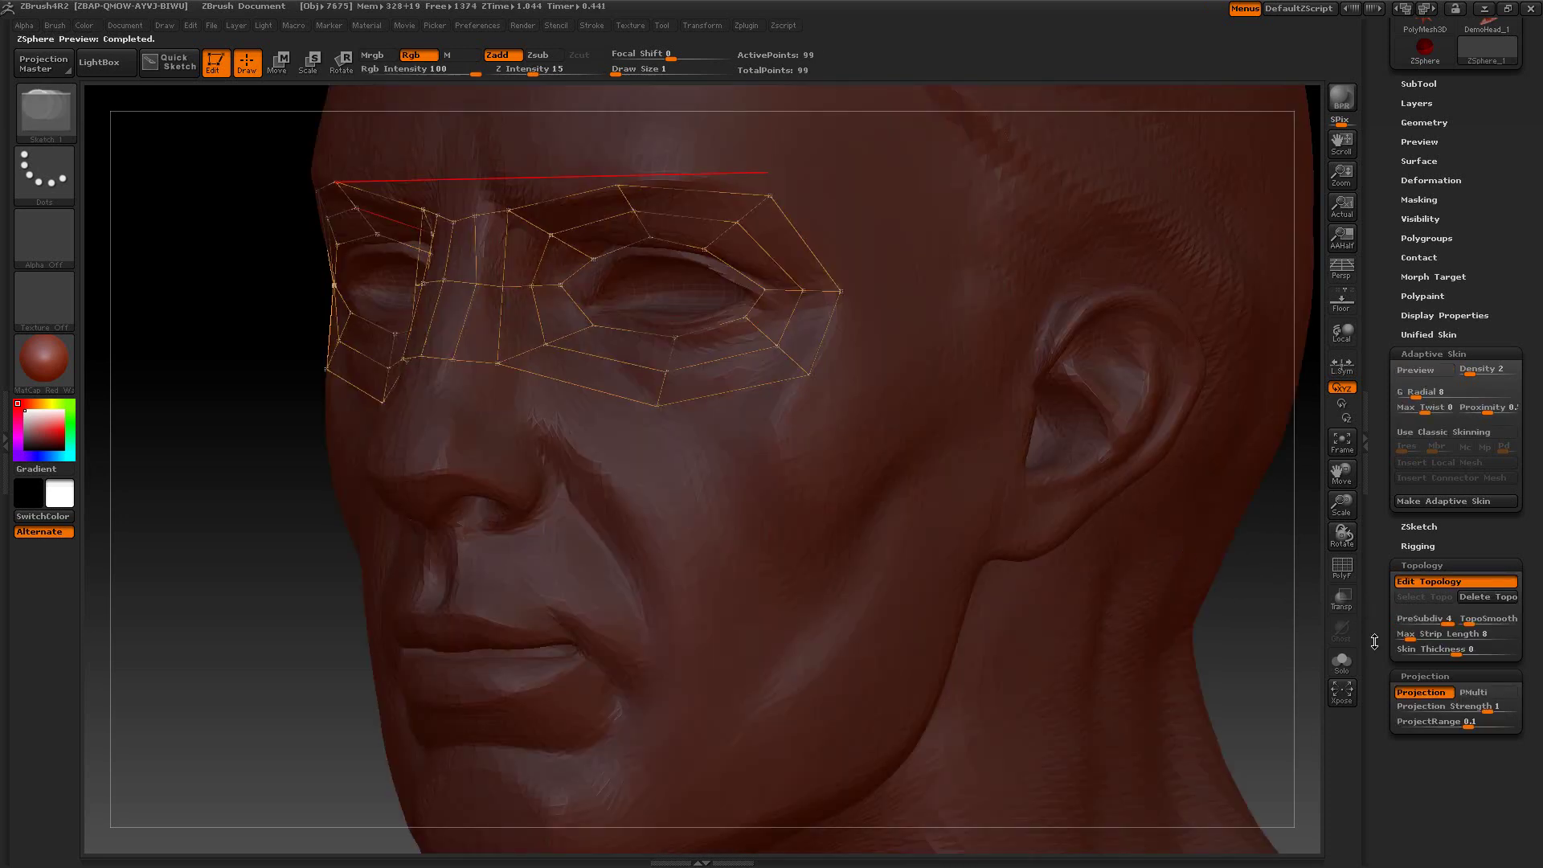
# Turn off Projection and preview the eye mask skin without it for comparison.
pyautogui.click(1425, 696)
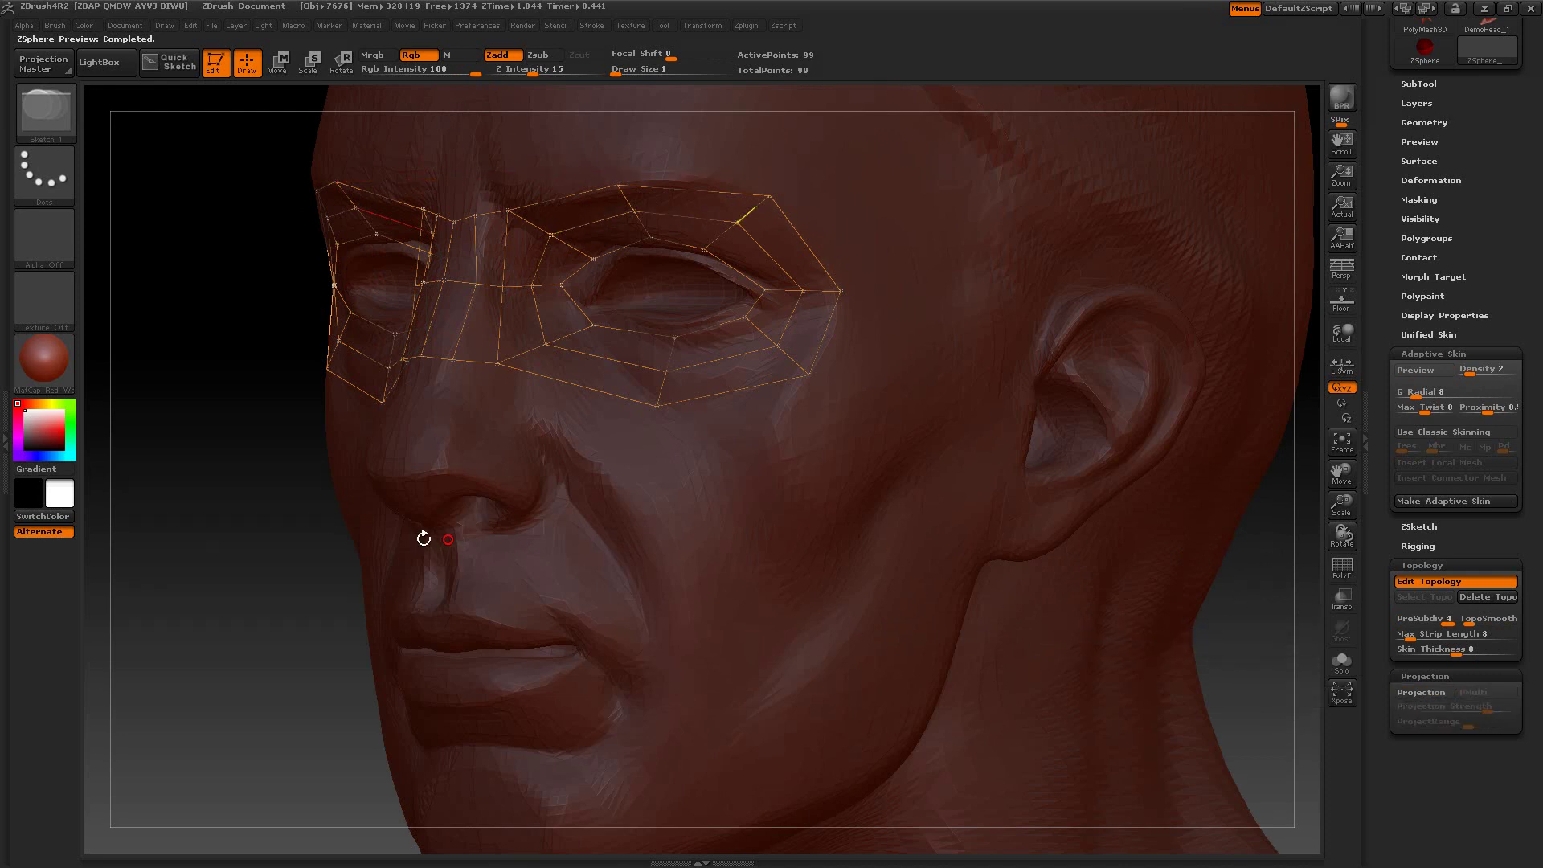
pyautogui.press('a')
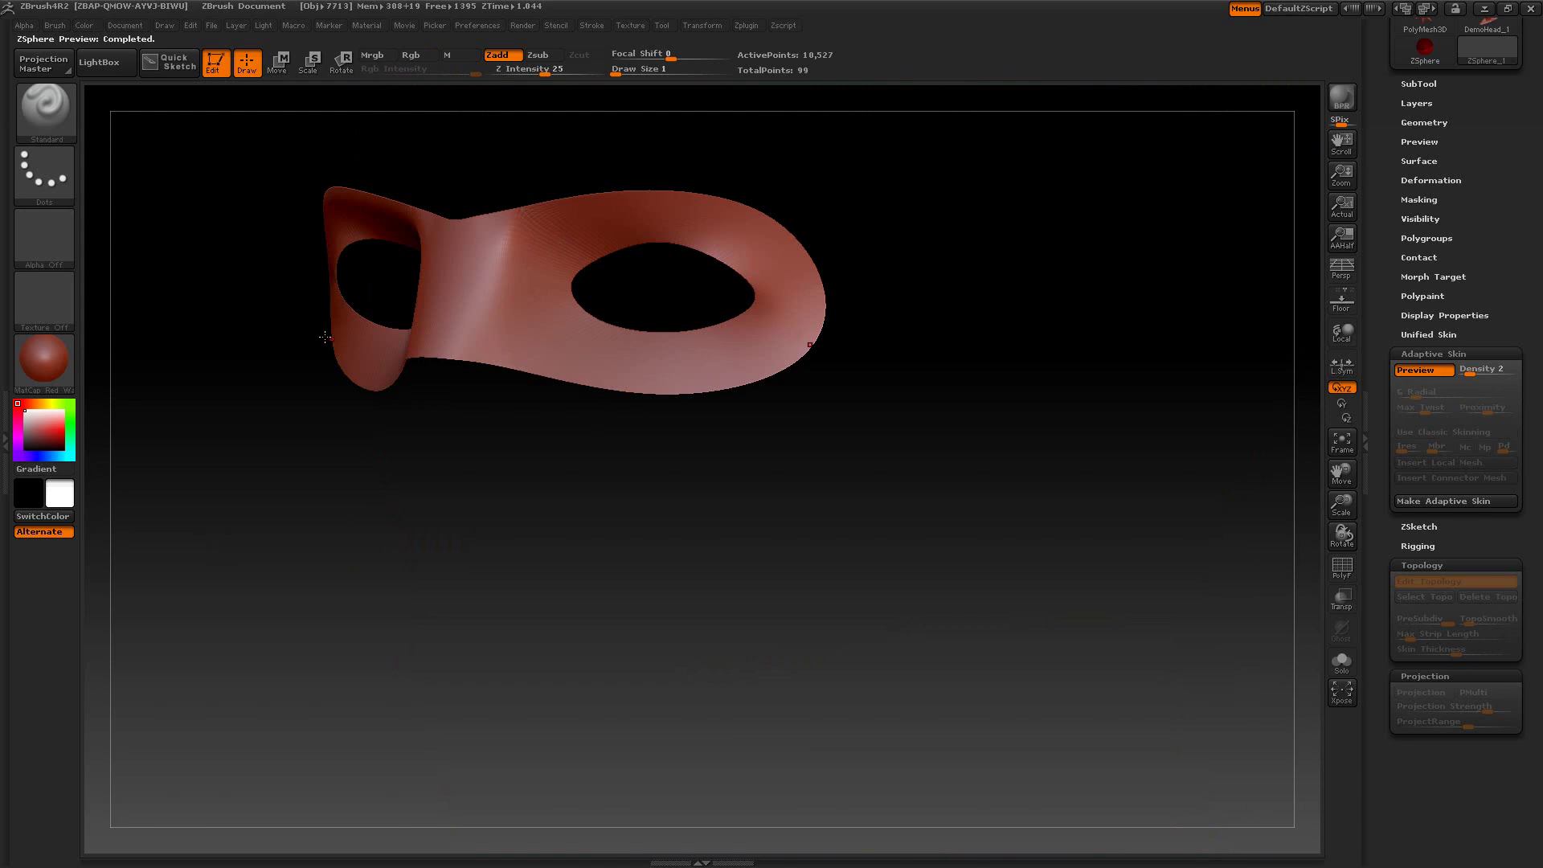
pyautogui.press('a')
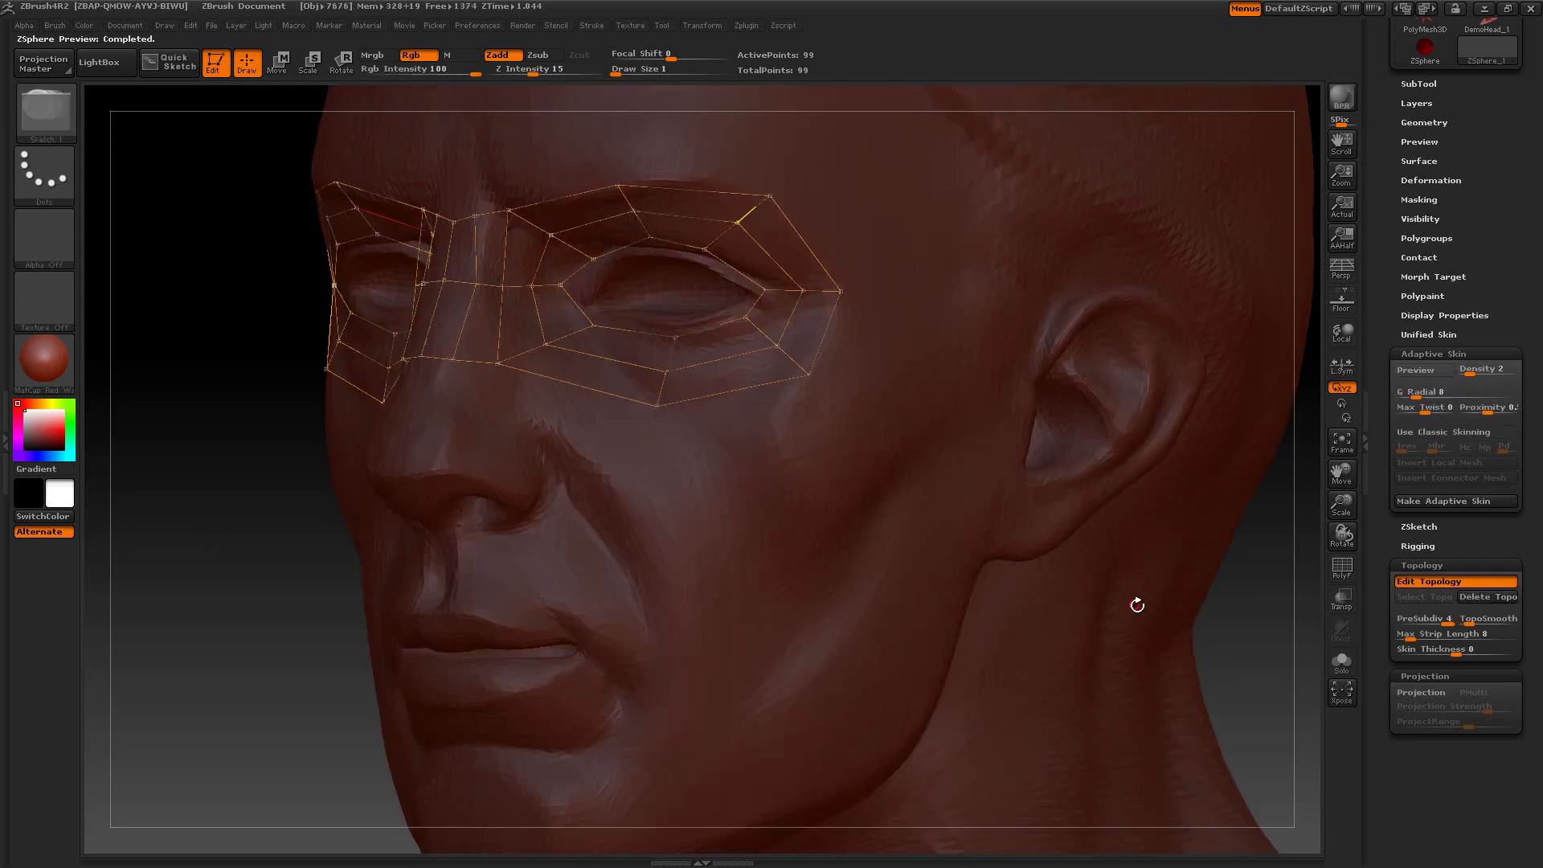
# Set PreSubdiv to 1, enable Projection and preview the eye mask's adaptive skin.
pyautogui.moveTo(1439, 617); pyautogui.dragTo(1401, 618)
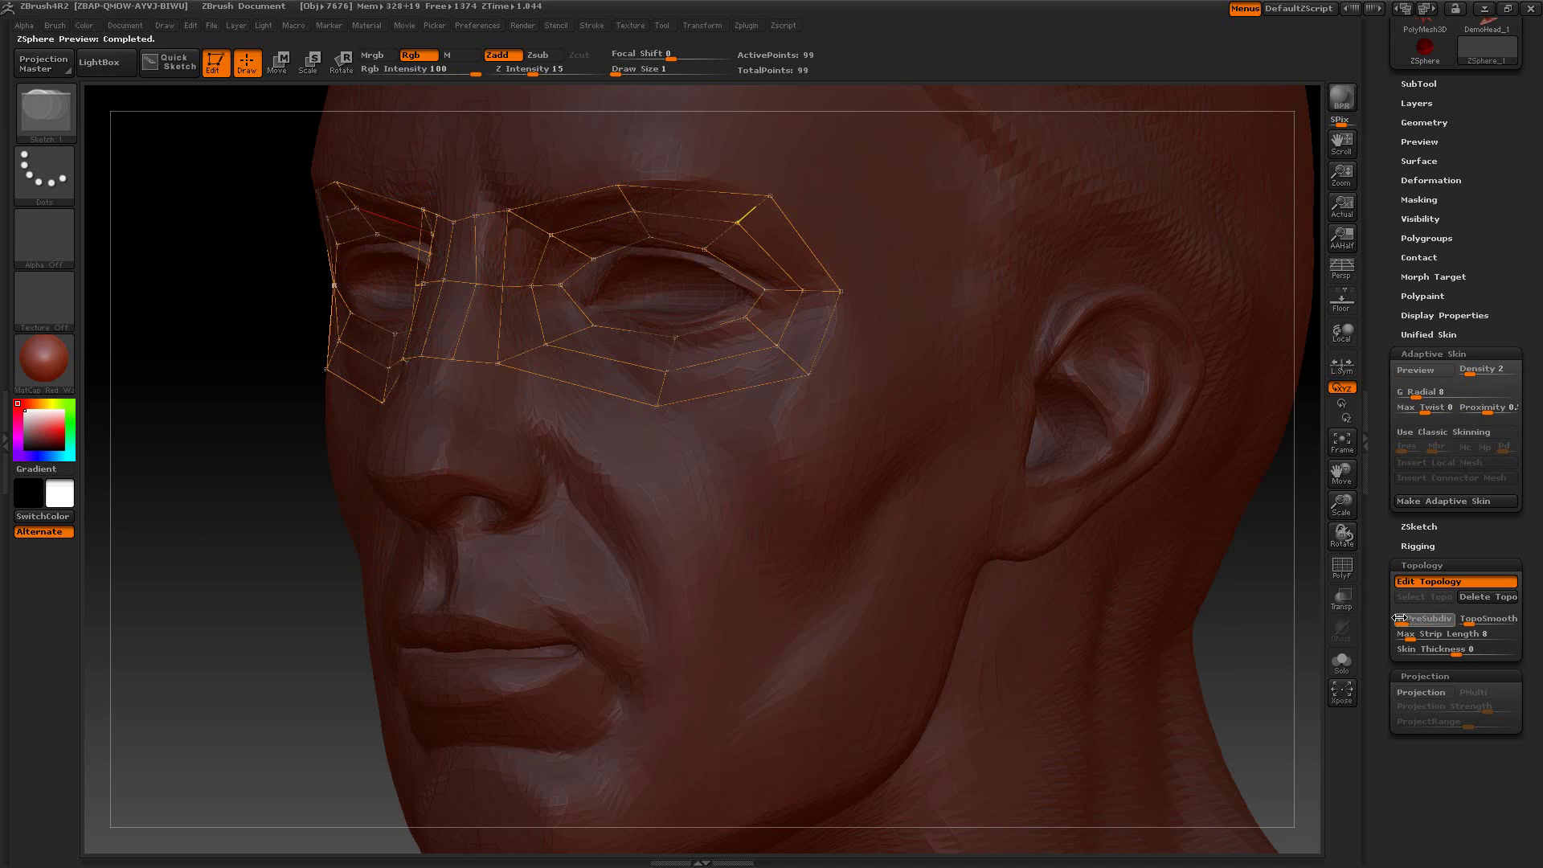
pyautogui.click(1429, 694)
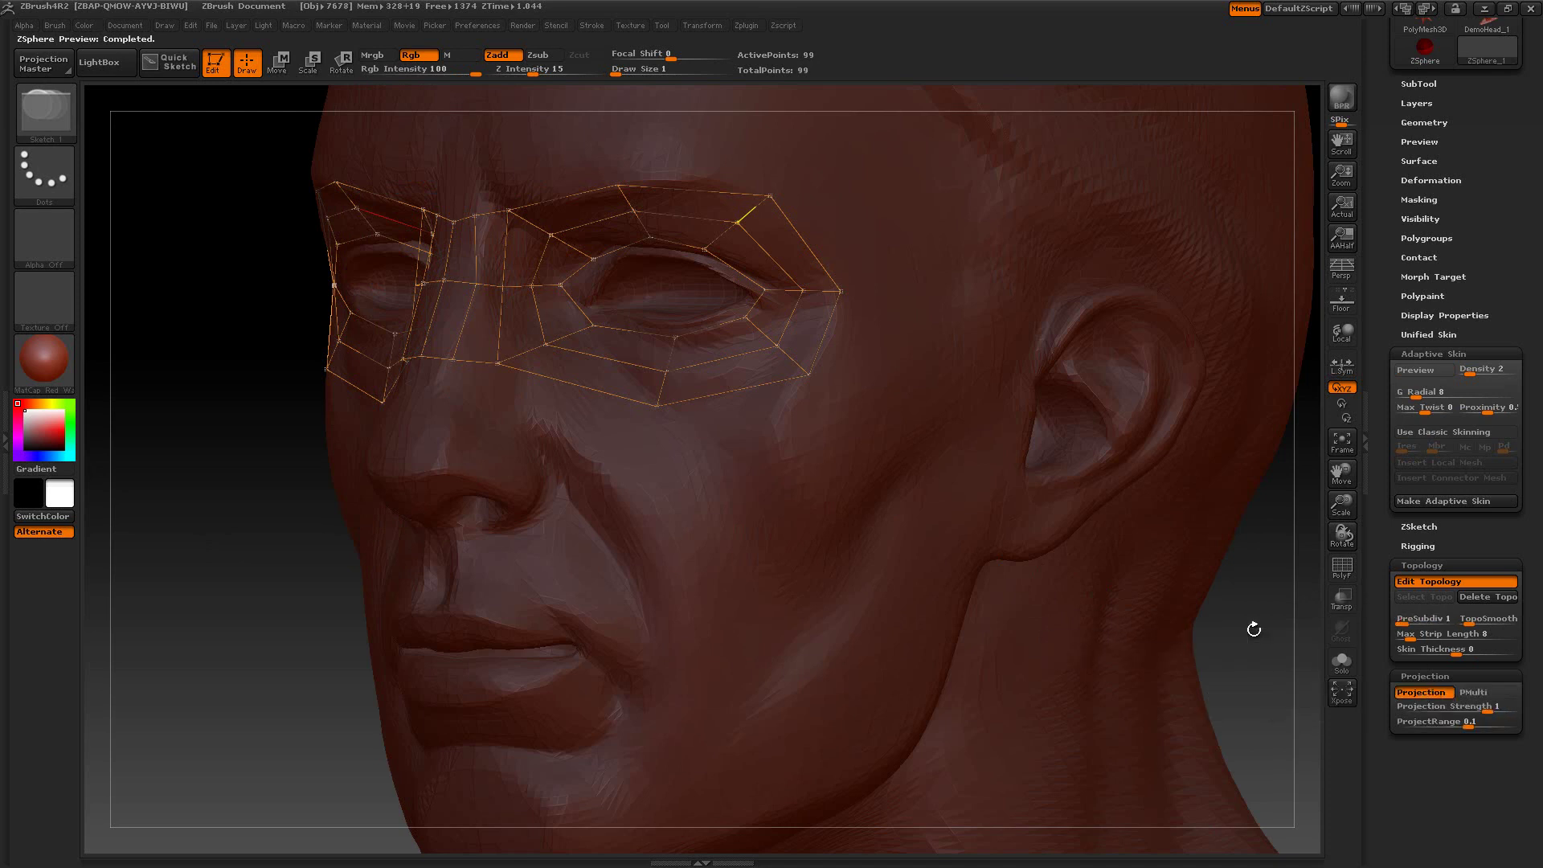
pyautogui.press('a')
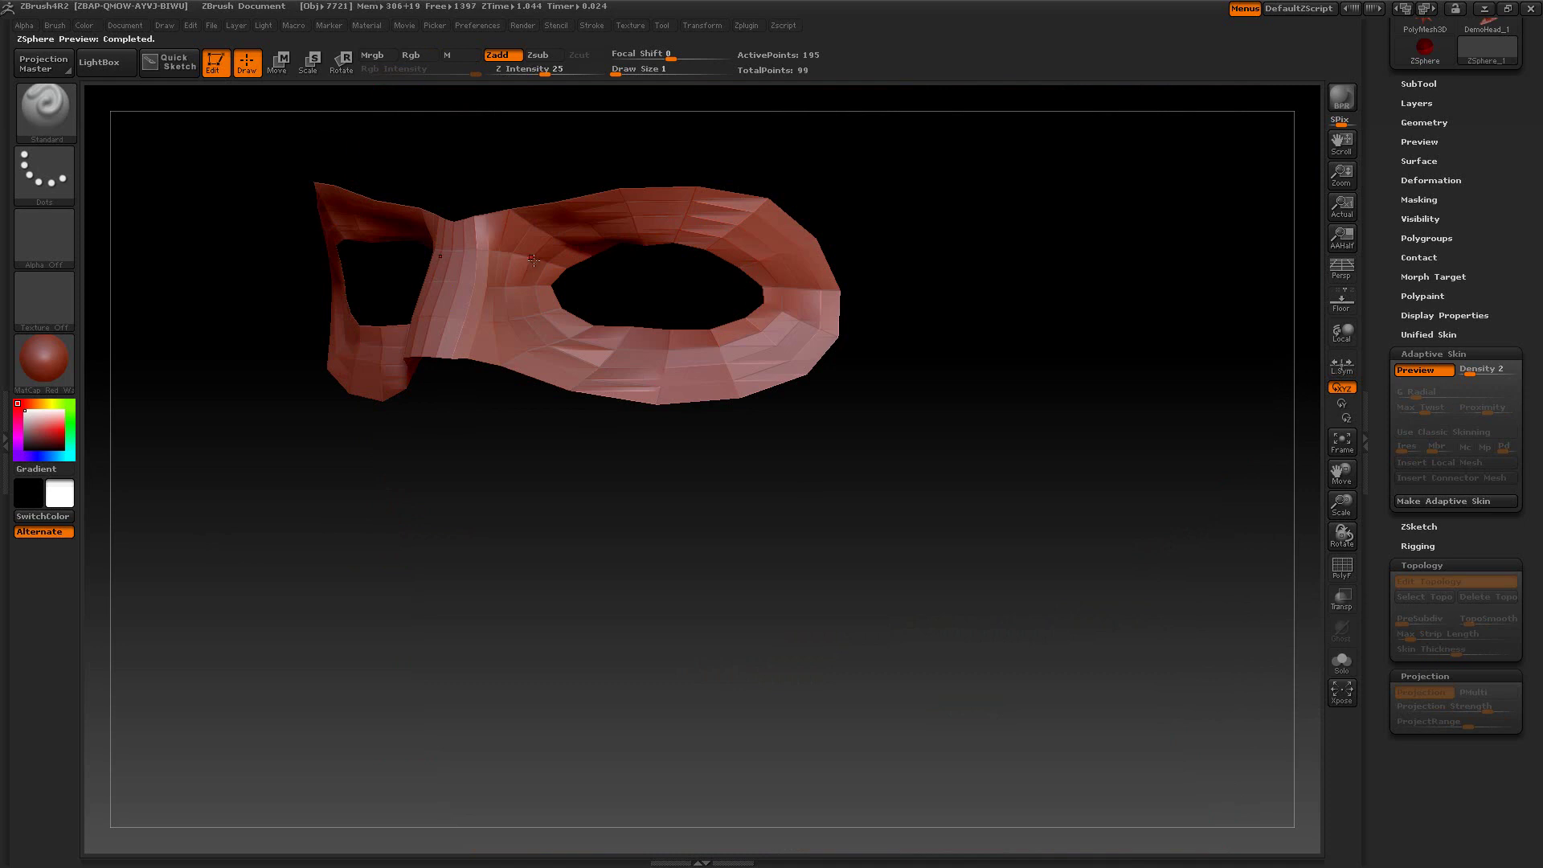
# Set the adaptive skin Density to 4 and preview the projected eye mask.
pyautogui.press('a')
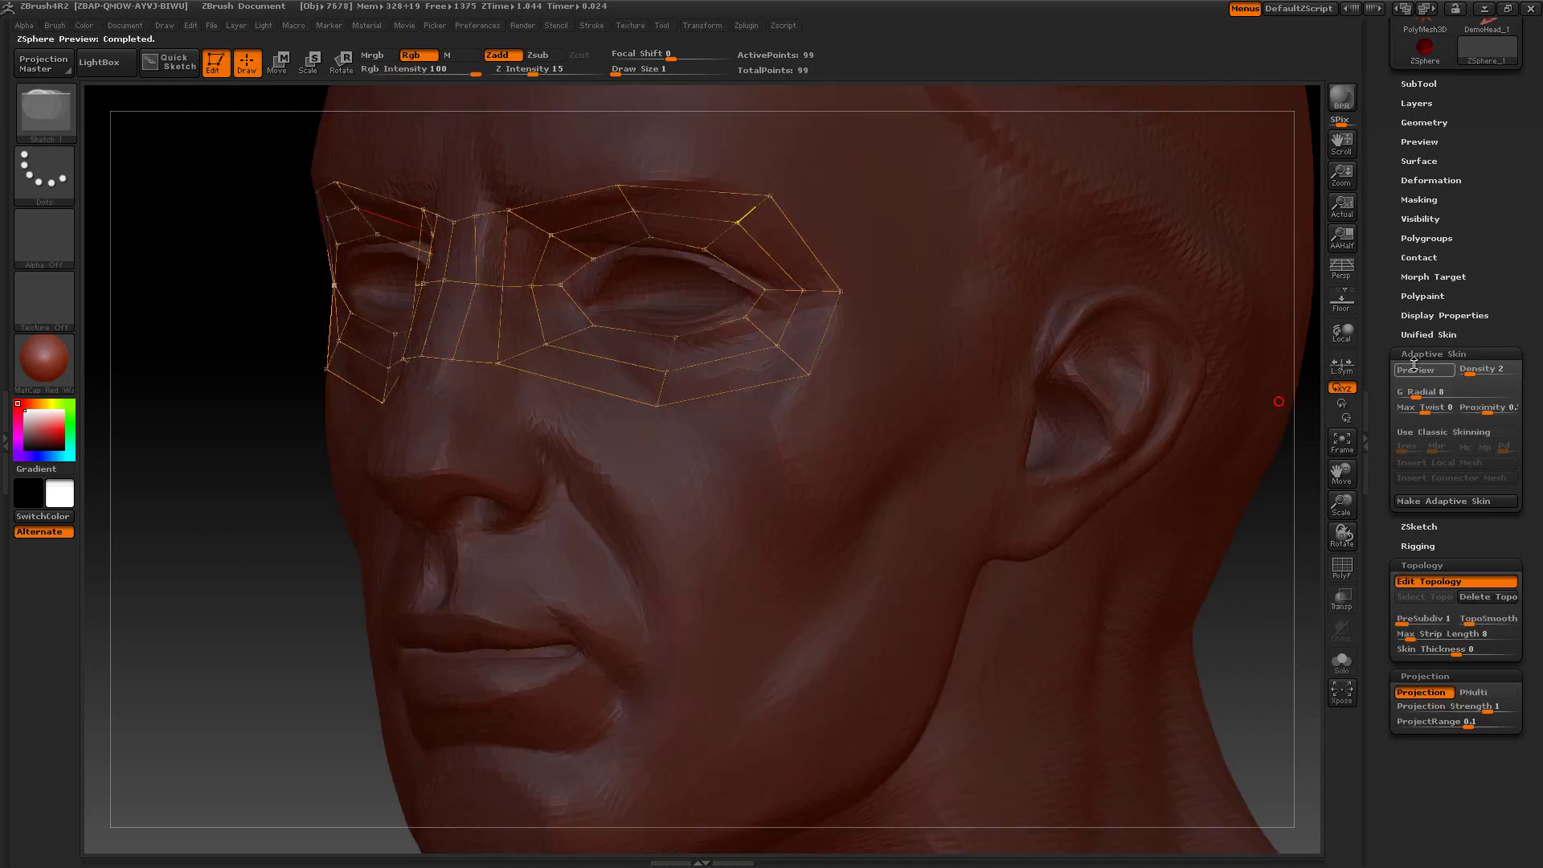
pyautogui.moveTo(1477, 369); pyautogui.dragTo(1484, 367)
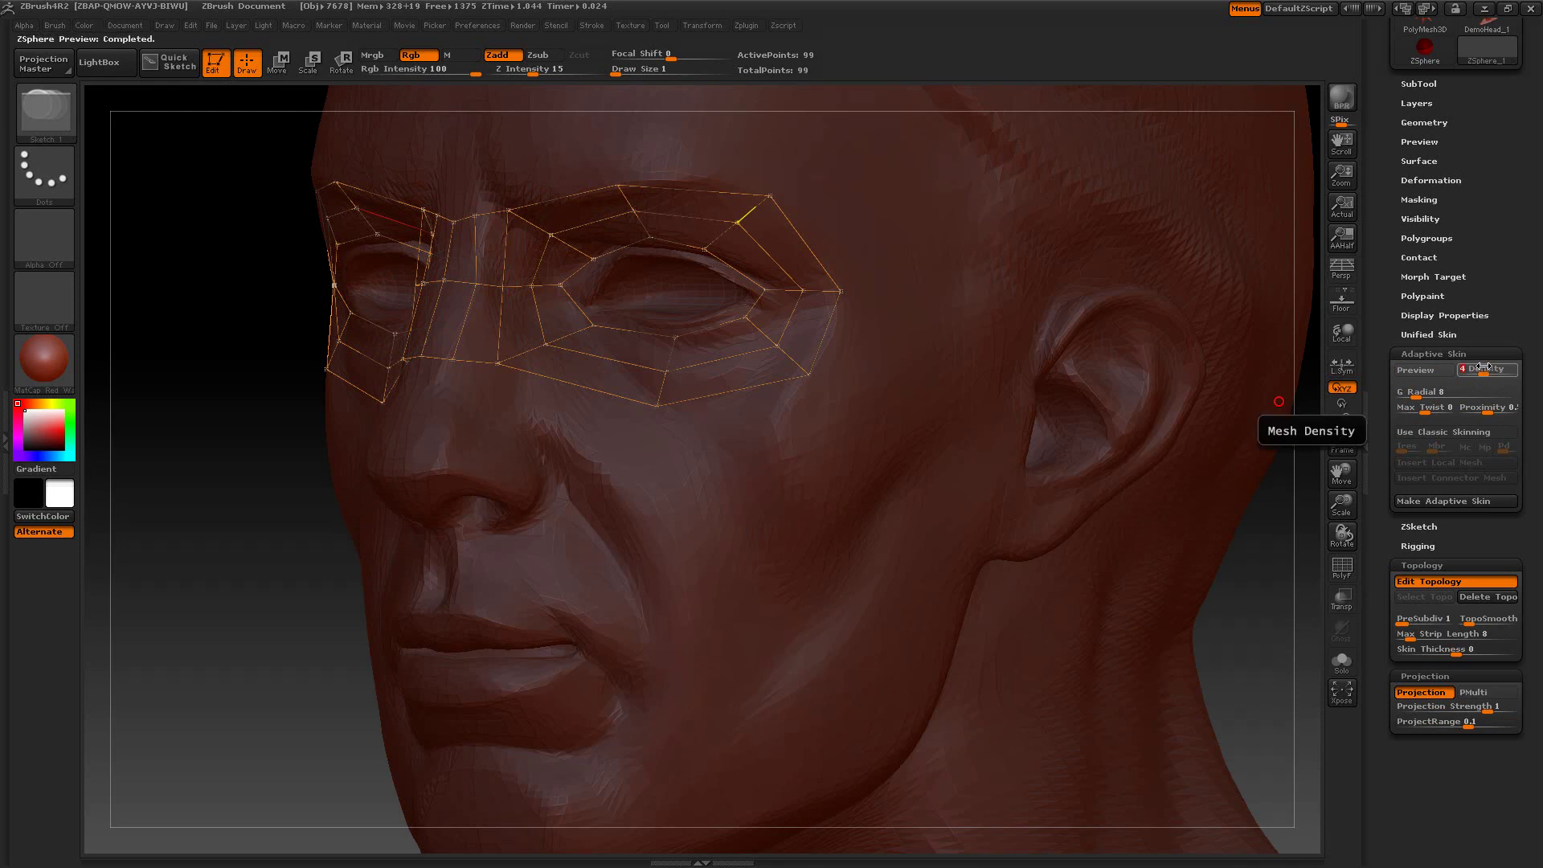
pyautogui.press('a')
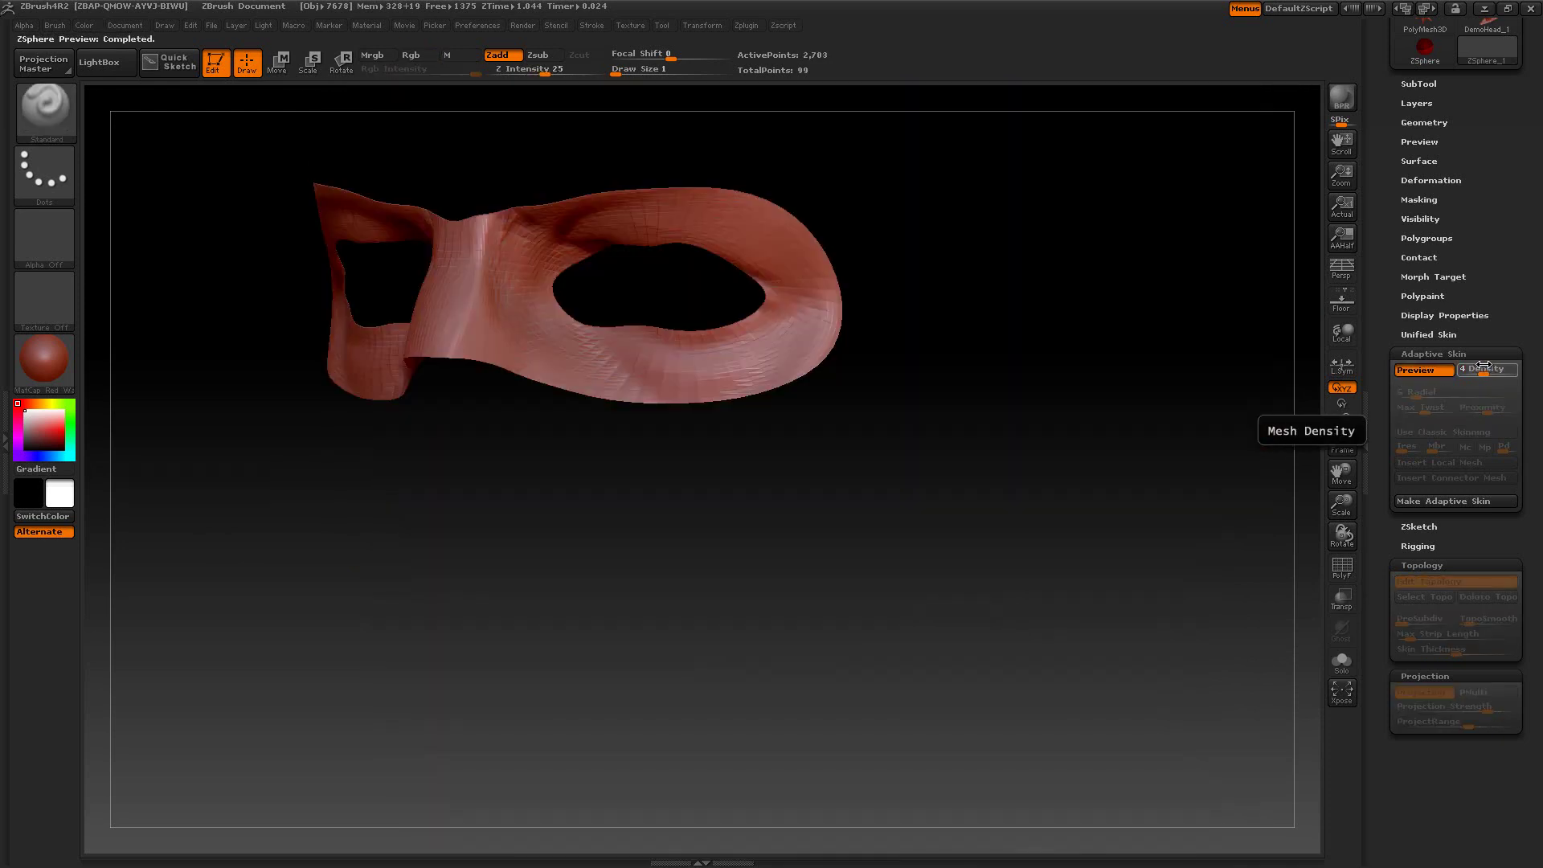
# Return the adaptive skin Density to 2 and preview the eye mask skin again.
pyautogui.click(1439, 374)
pyautogui.moveTo(1483, 368); pyautogui.dragTo(1470, 369)
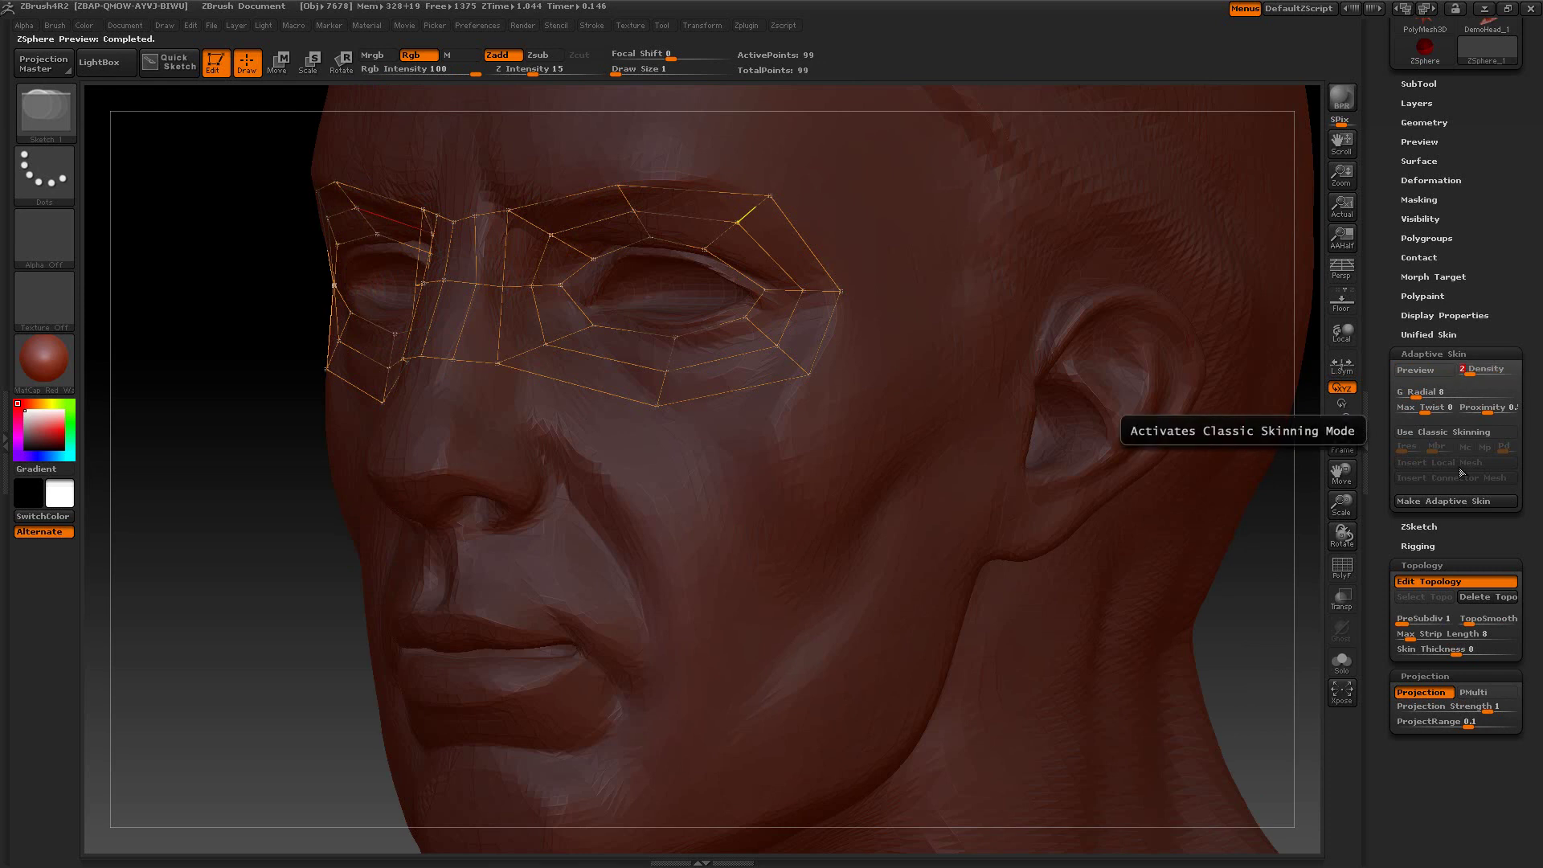
pyautogui.keyDown('alt'); pyautogui.moveTo(1278, 603); pyautogui.dragTo(1319, 599); pyautogui.keyUp('alt')
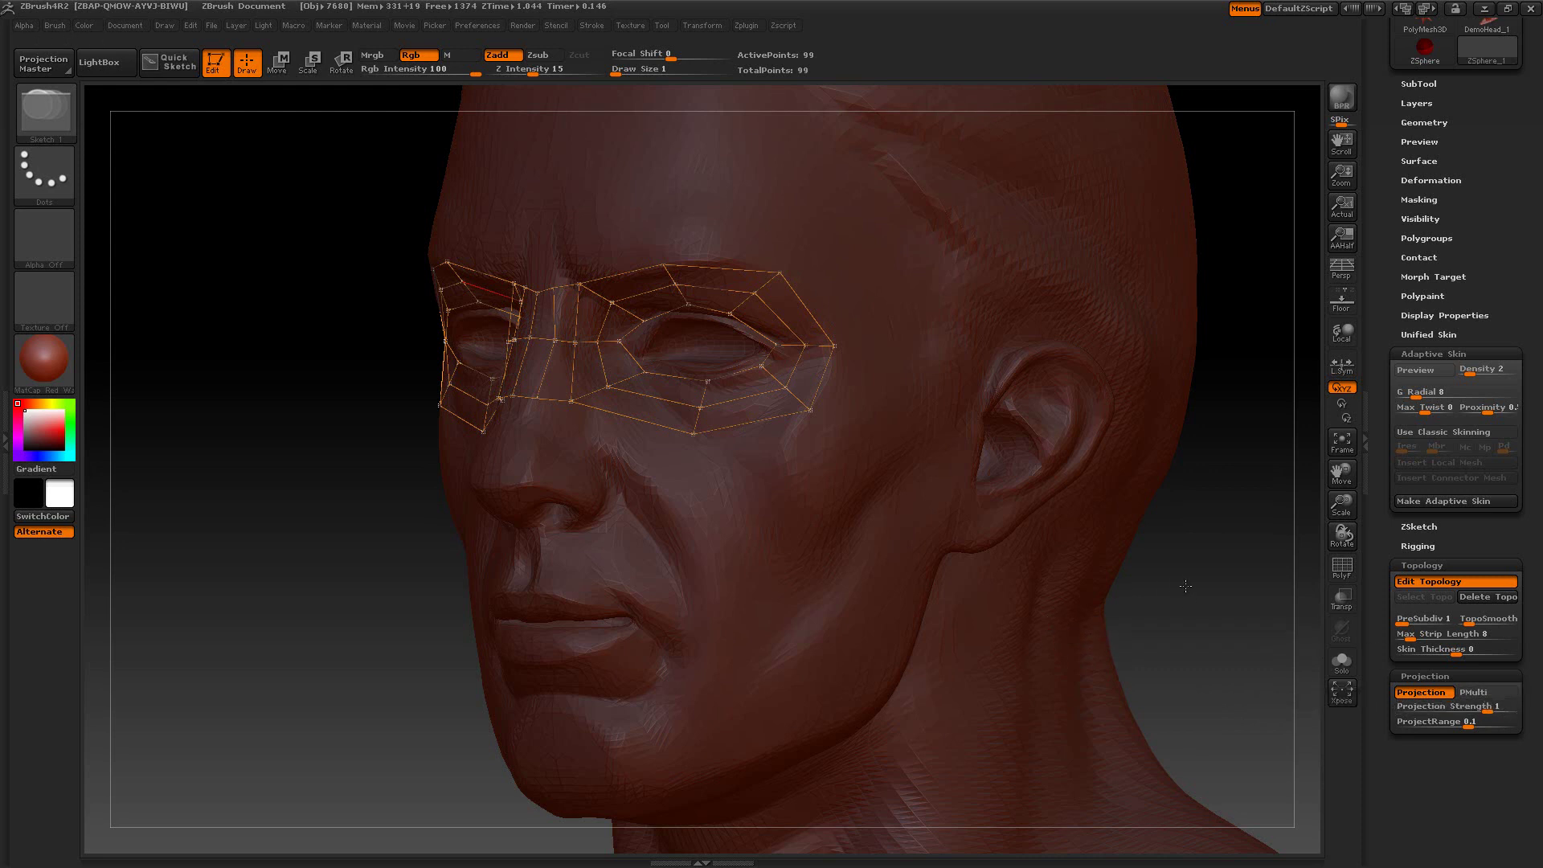
pyautogui.press('a')
pyautogui.press('a')
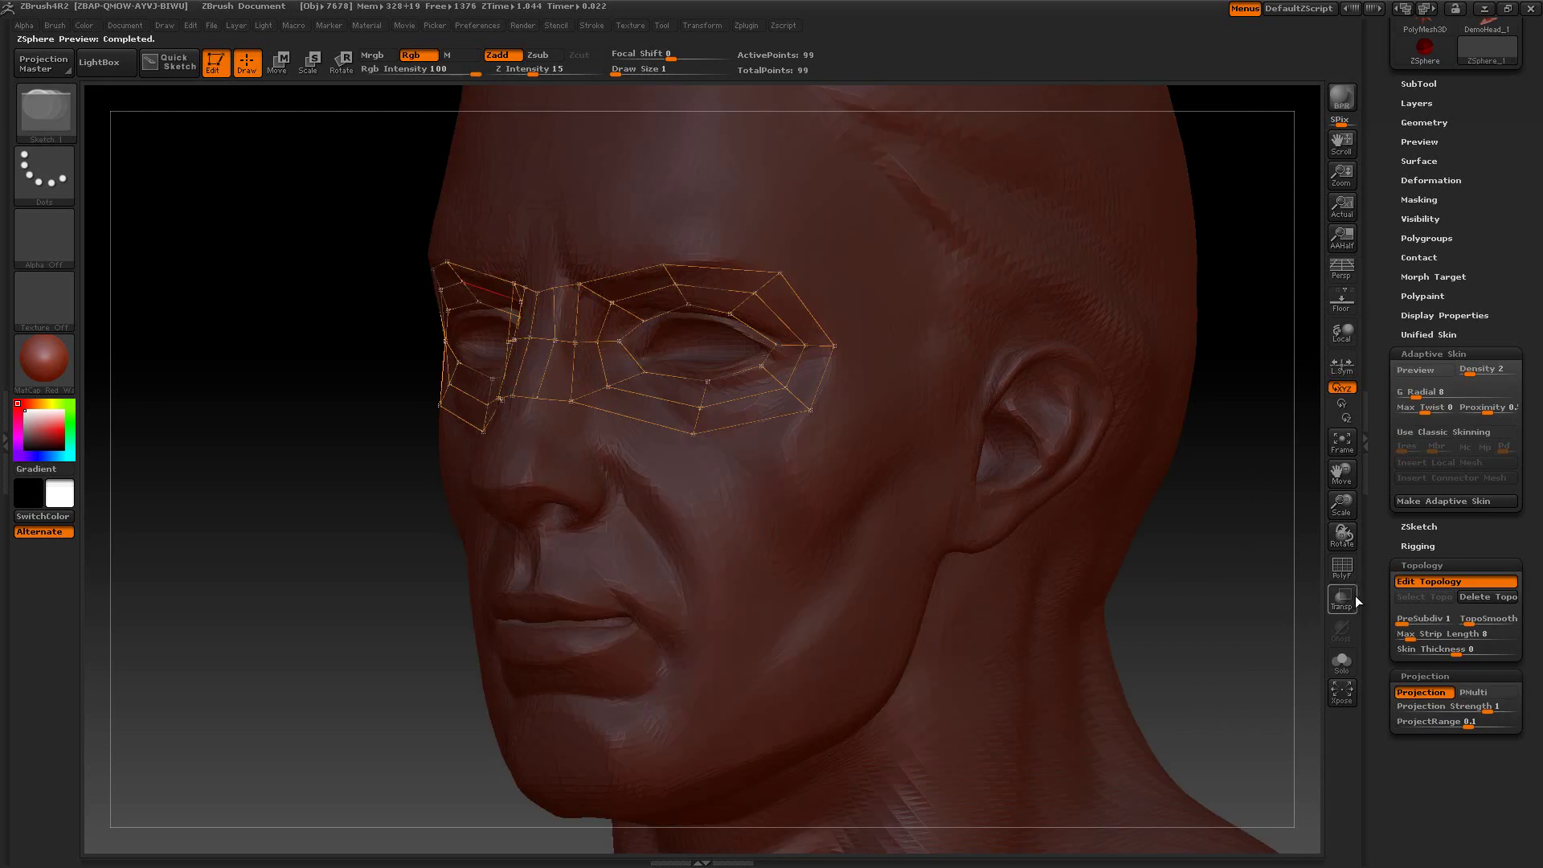
# Set PreSubdiv to 2, enable PMulti for the projection, and preview the resulting eye mask skin.
pyautogui.moveTo(1415, 618); pyautogui.dragTo(1423, 619)
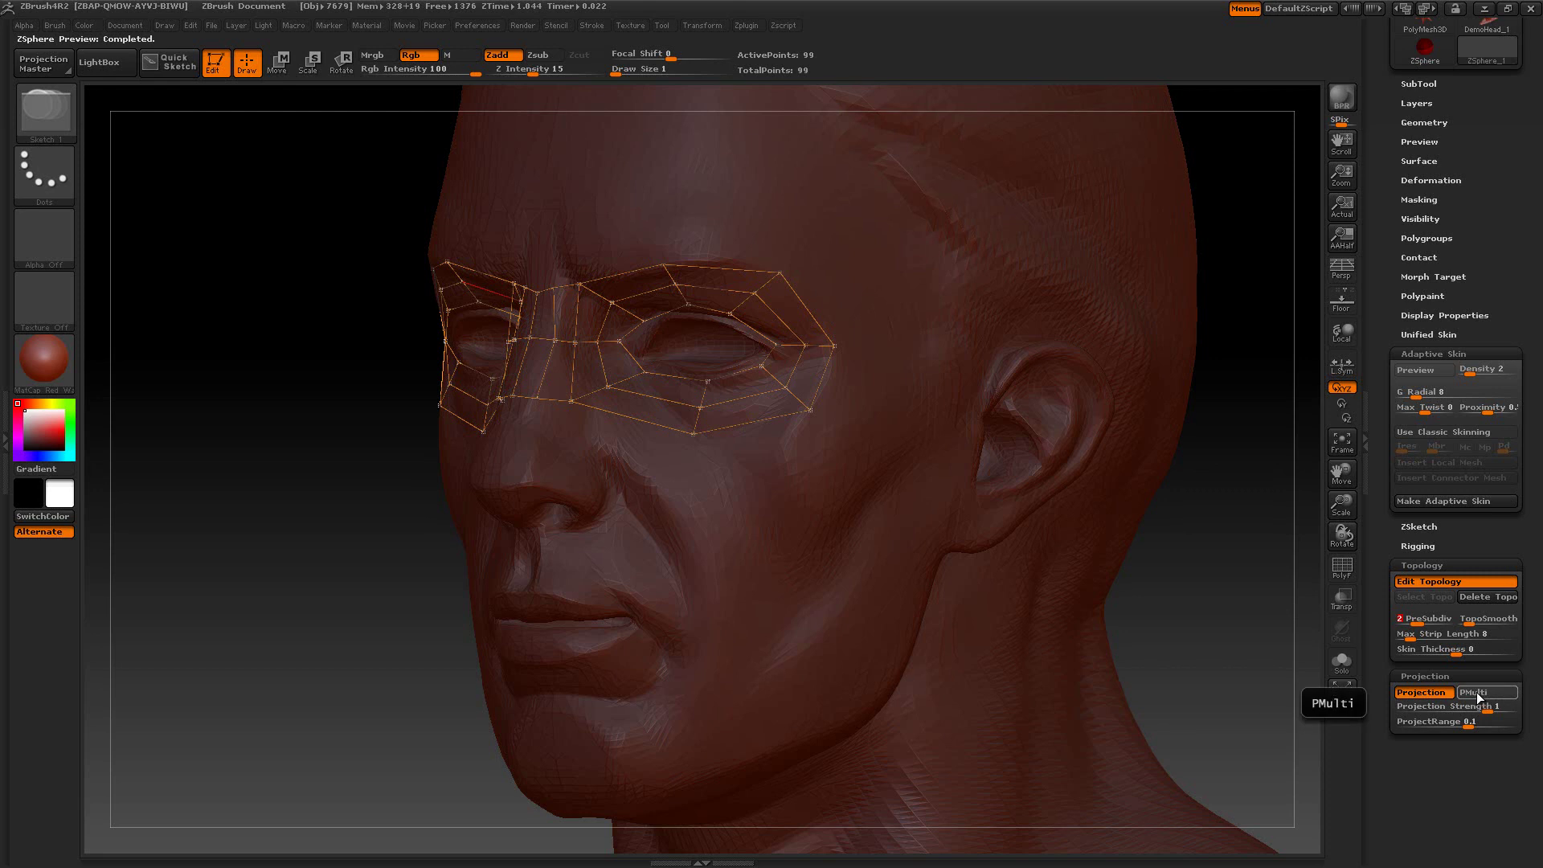
pyautogui.press('a')
pyautogui.press('a')
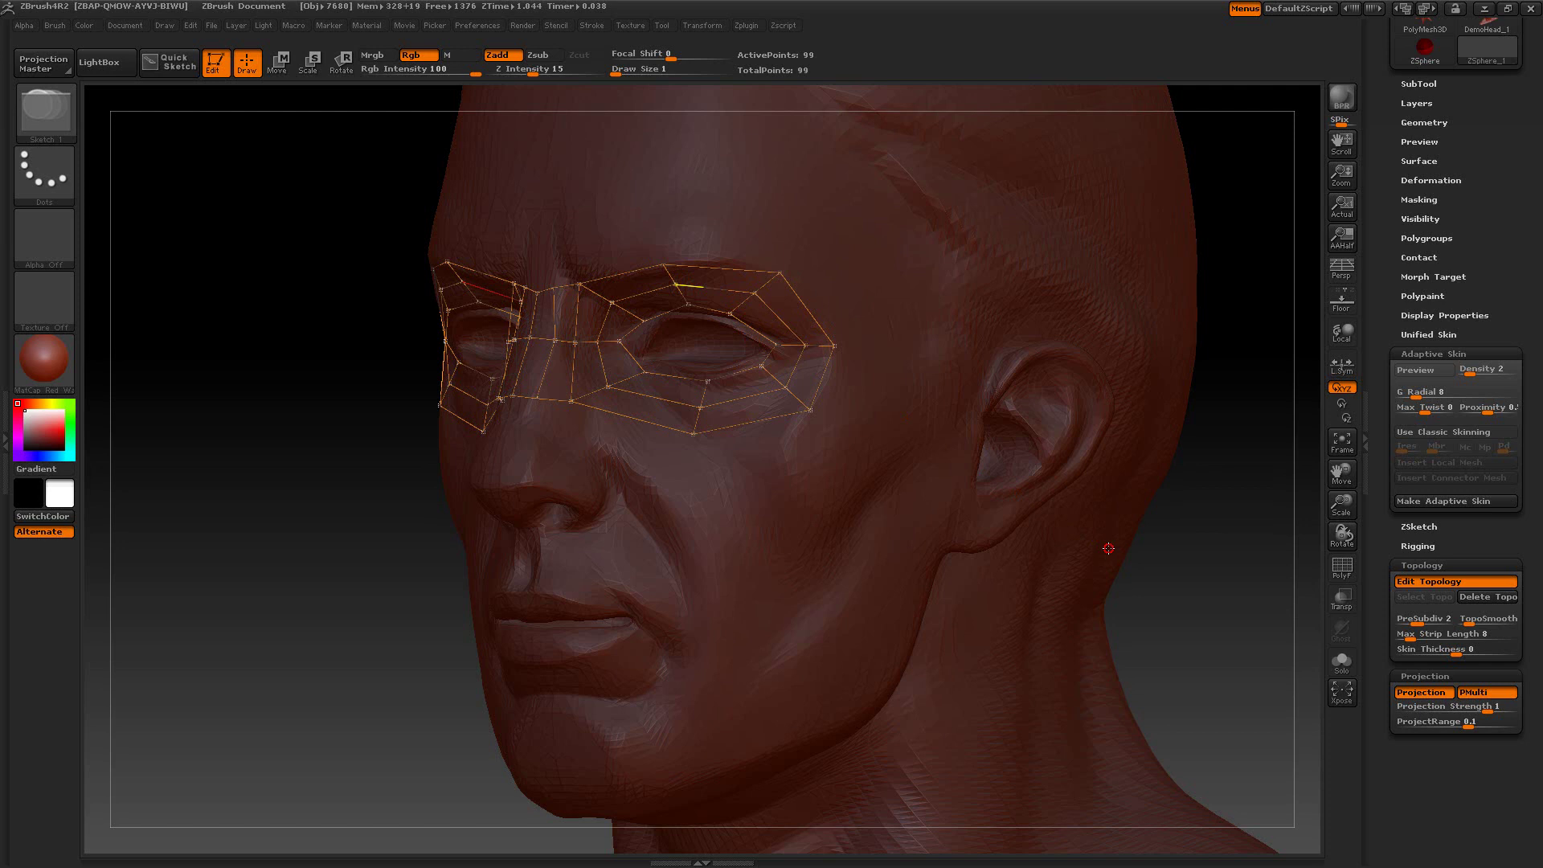
pyautogui.press('a')
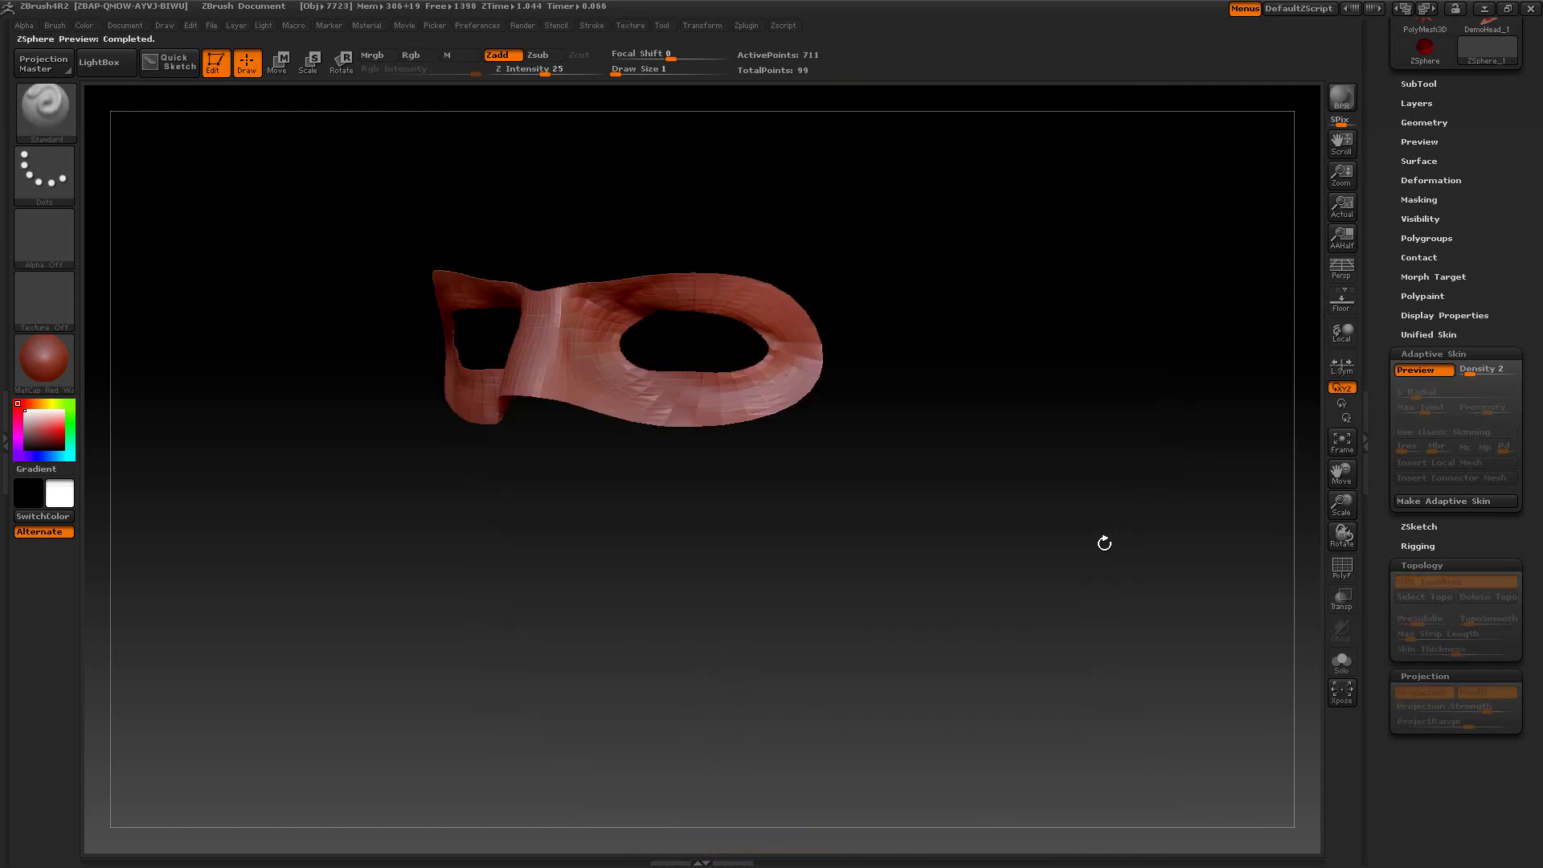
pyautogui.press('a')
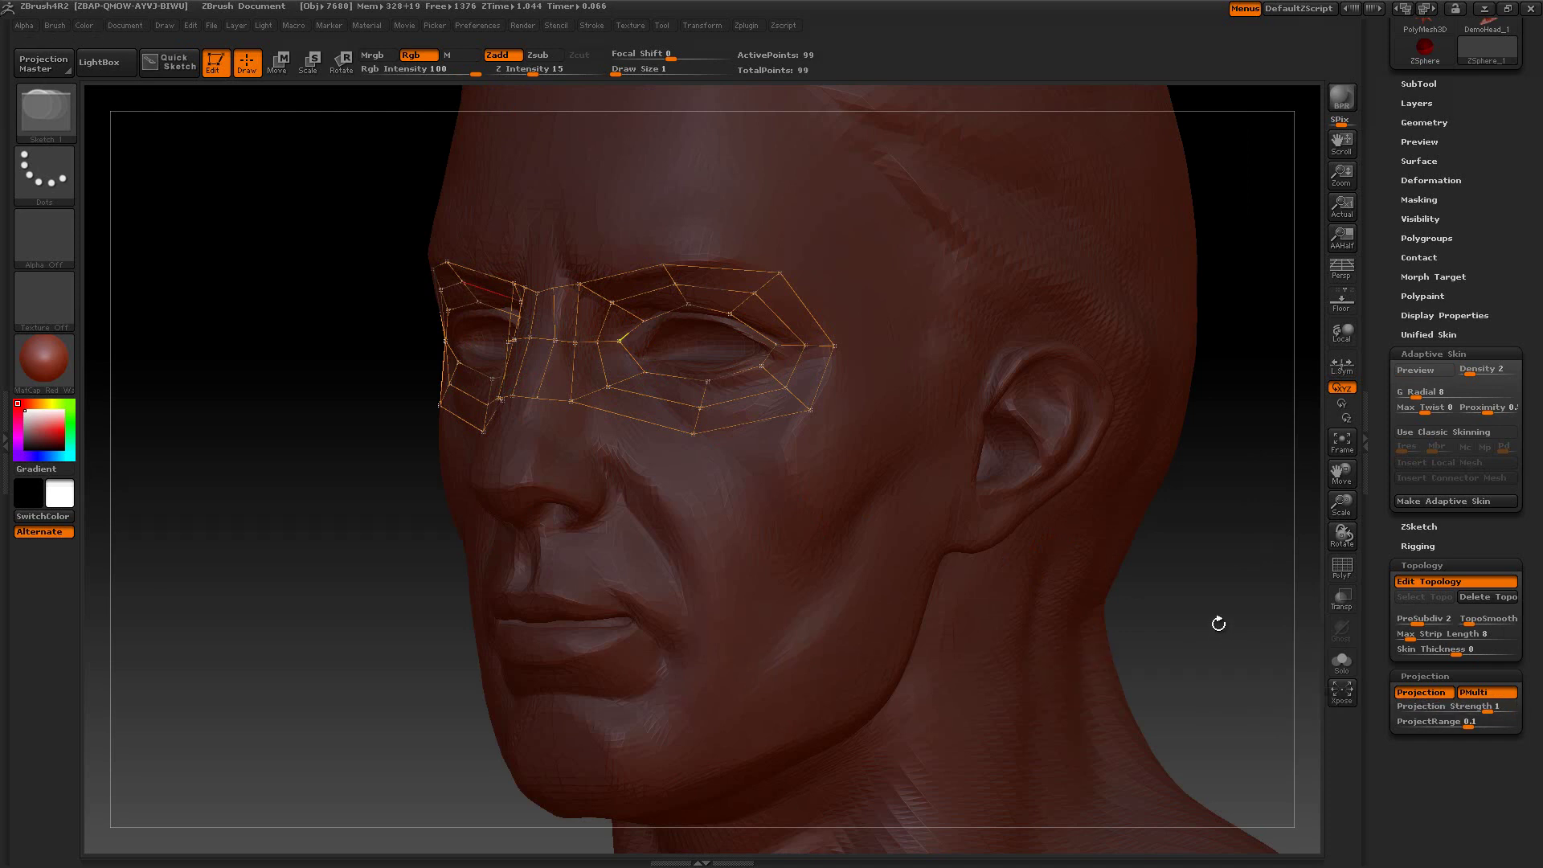
pyautogui.press('a')
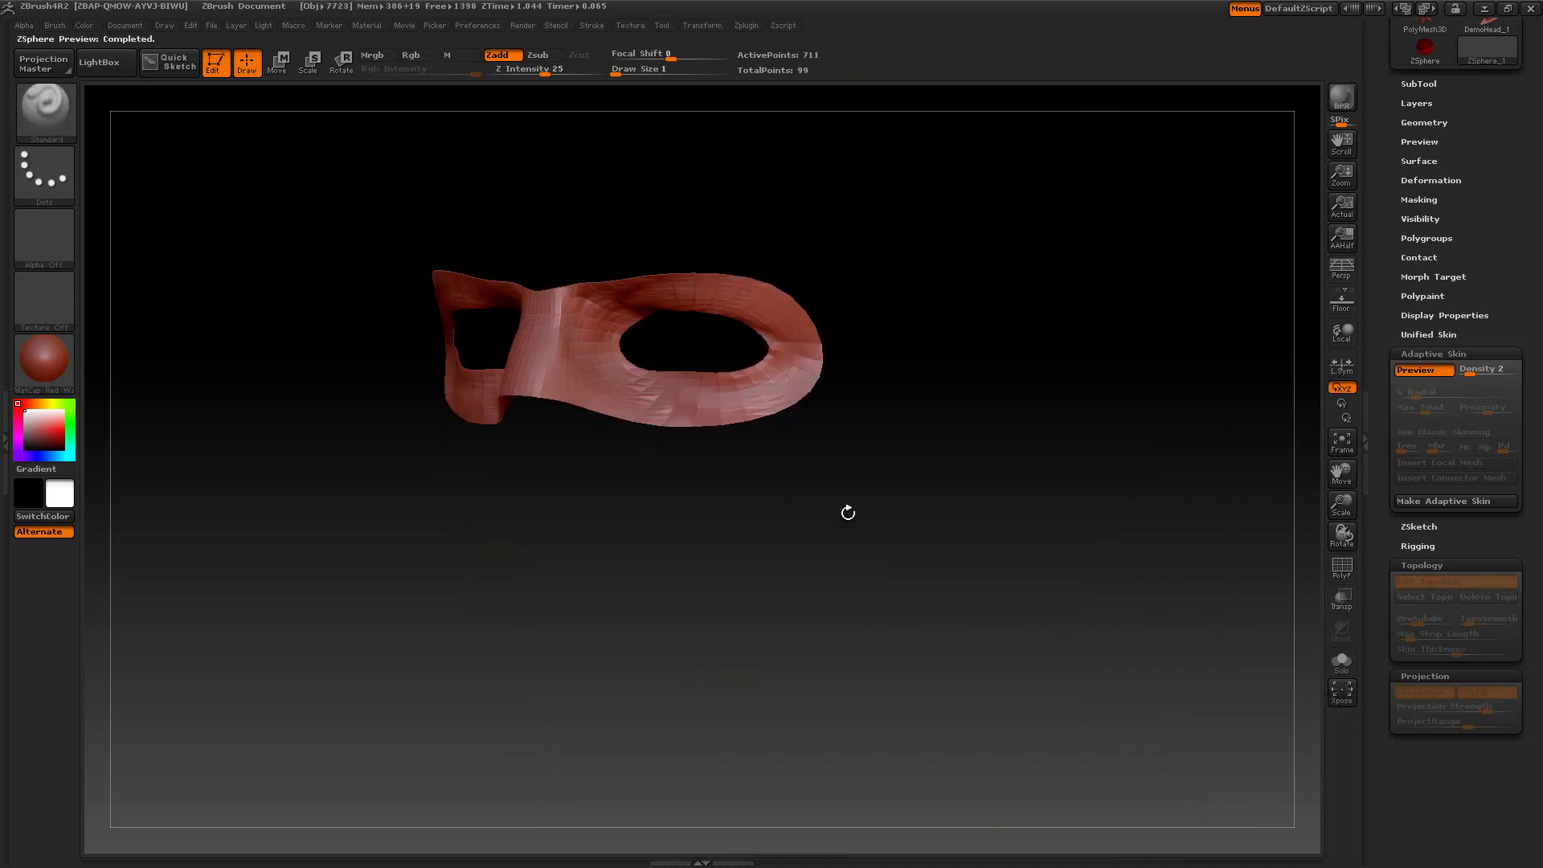
pyautogui.press('a')
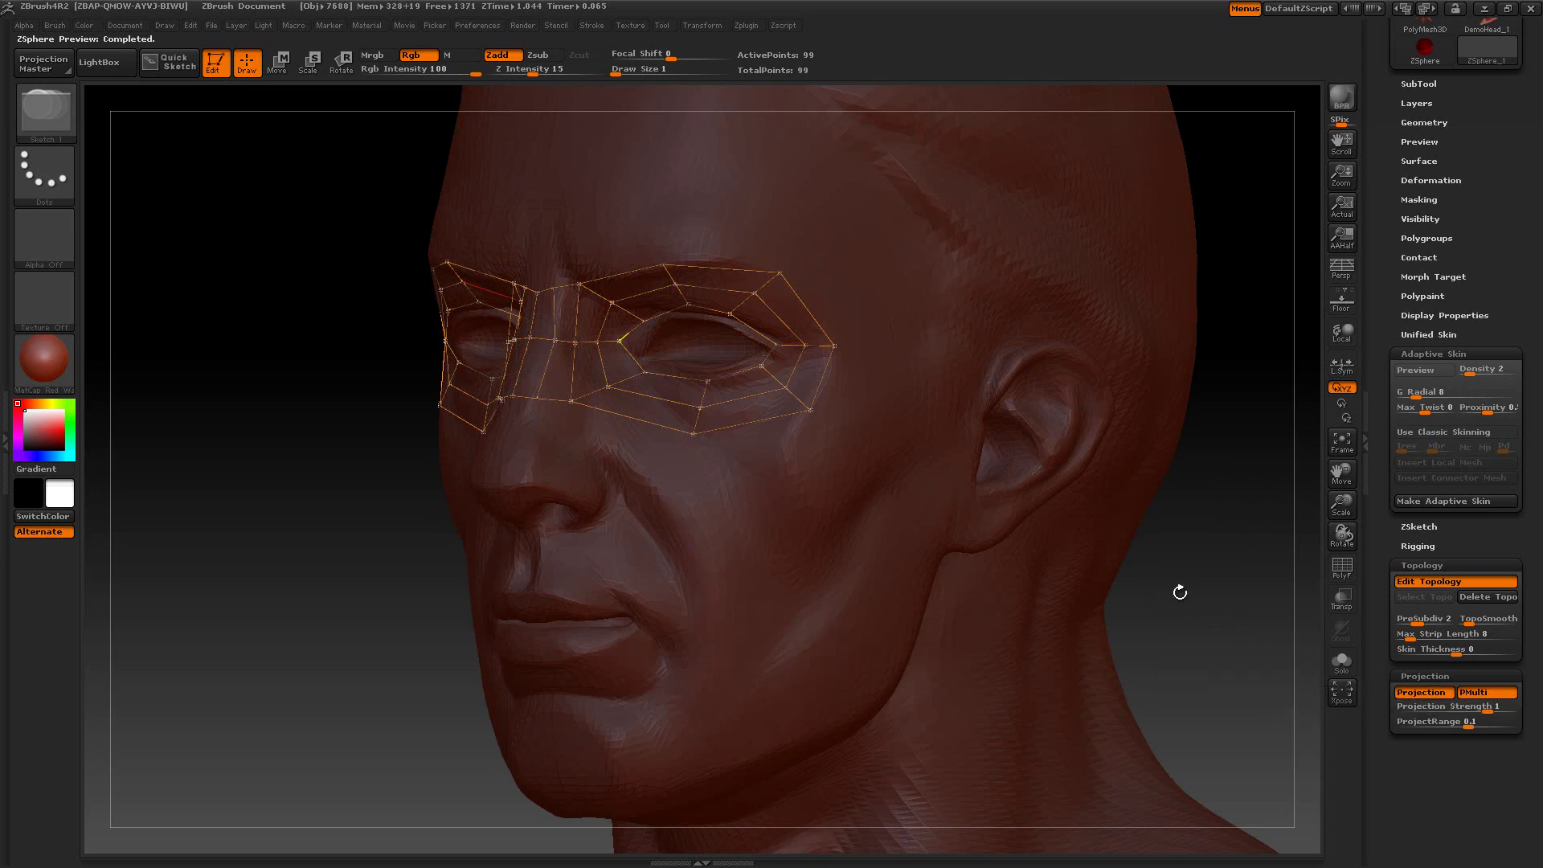
# Examine the eye mask topology in side view and preview its projected skin from the front.
pyautogui.moveTo(1200, 592); pyautogui.dragTo(1175, 594)
pyautogui.click(1446, 723)
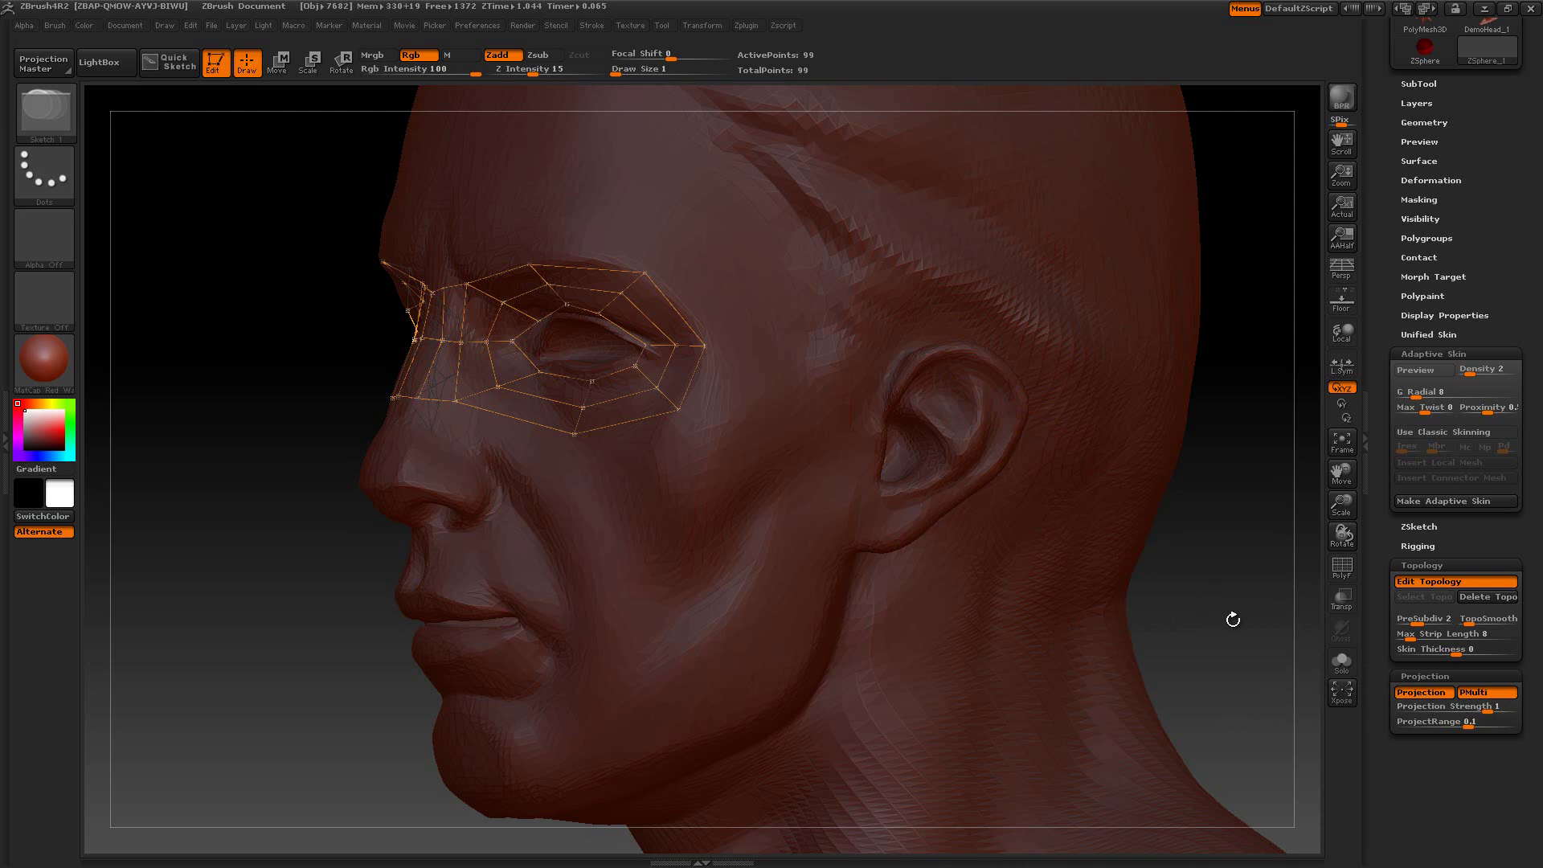
pyautogui.moveTo(1181, 609); pyautogui.dragTo(1161, 576)
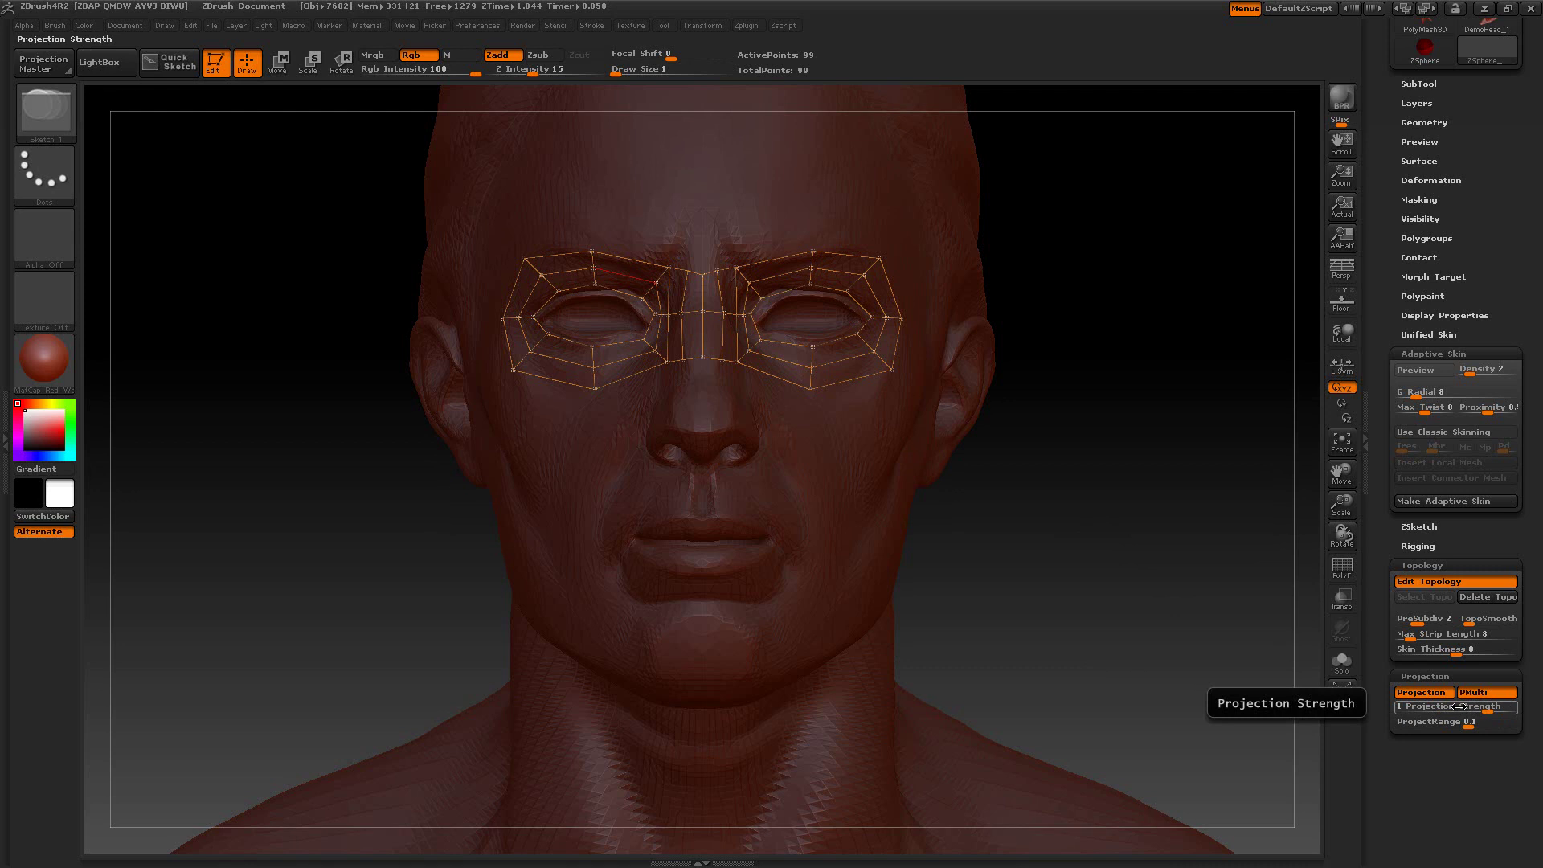
pyautogui.press('a')
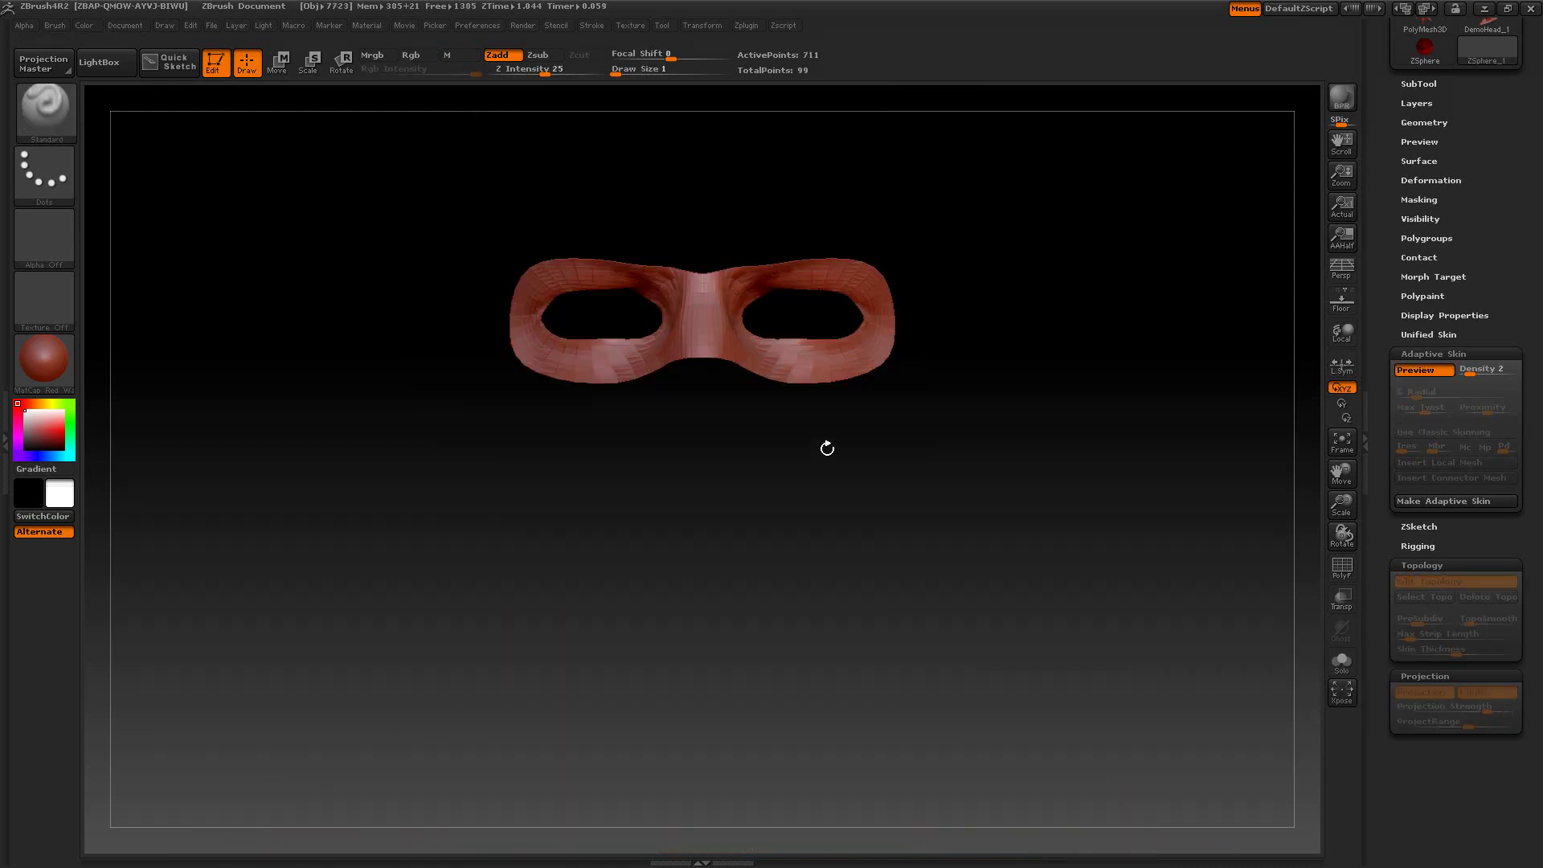
pyautogui.press('a')
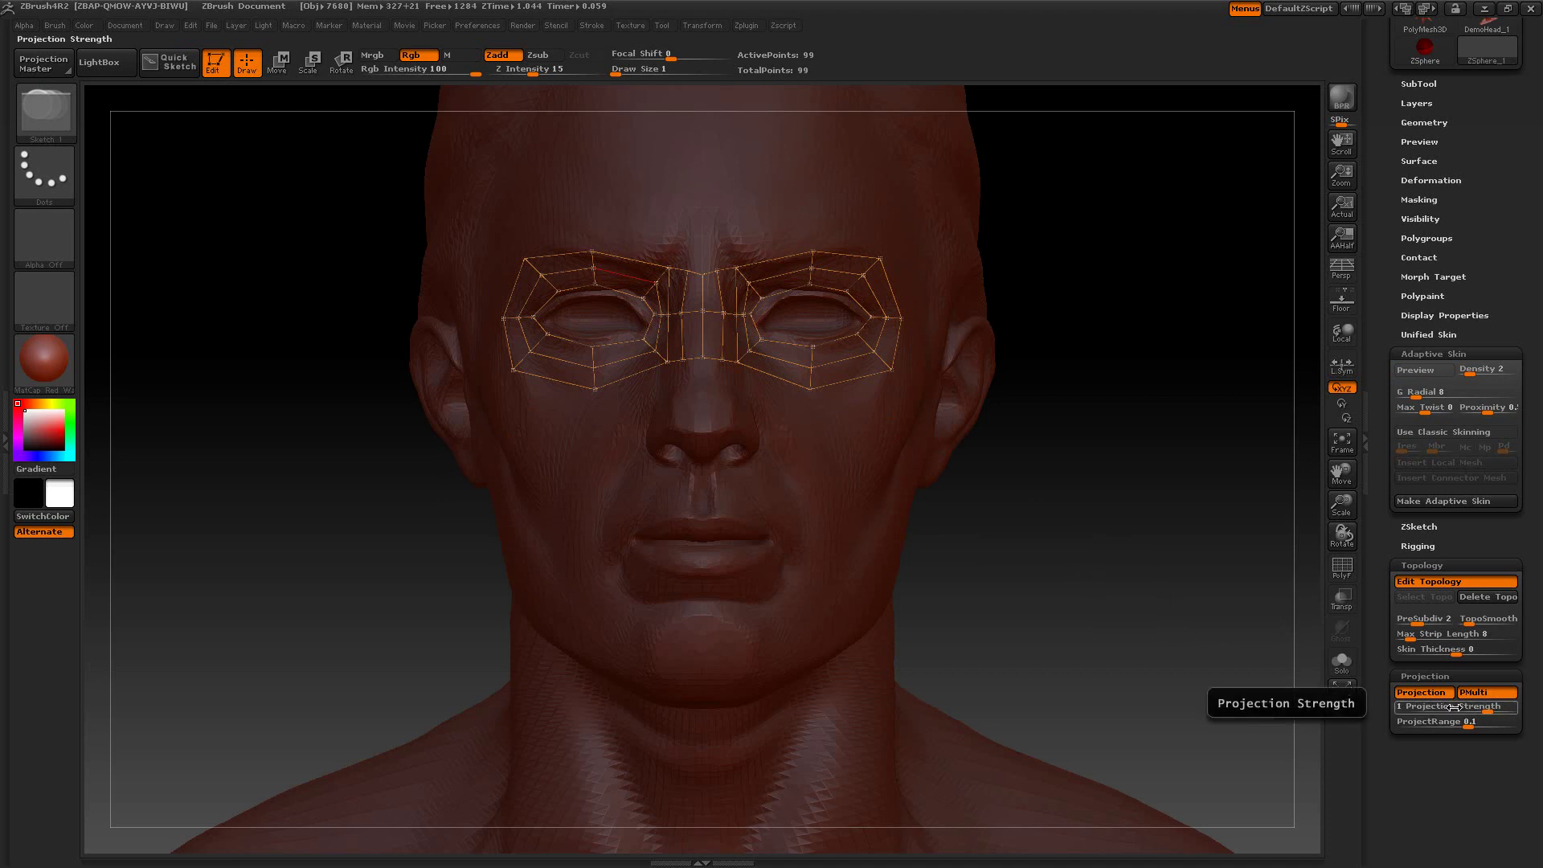
# Check the topology preview in Move mode, inspect the head from the side and front, and return to Draw mode.
pyautogui.click(280, 65)
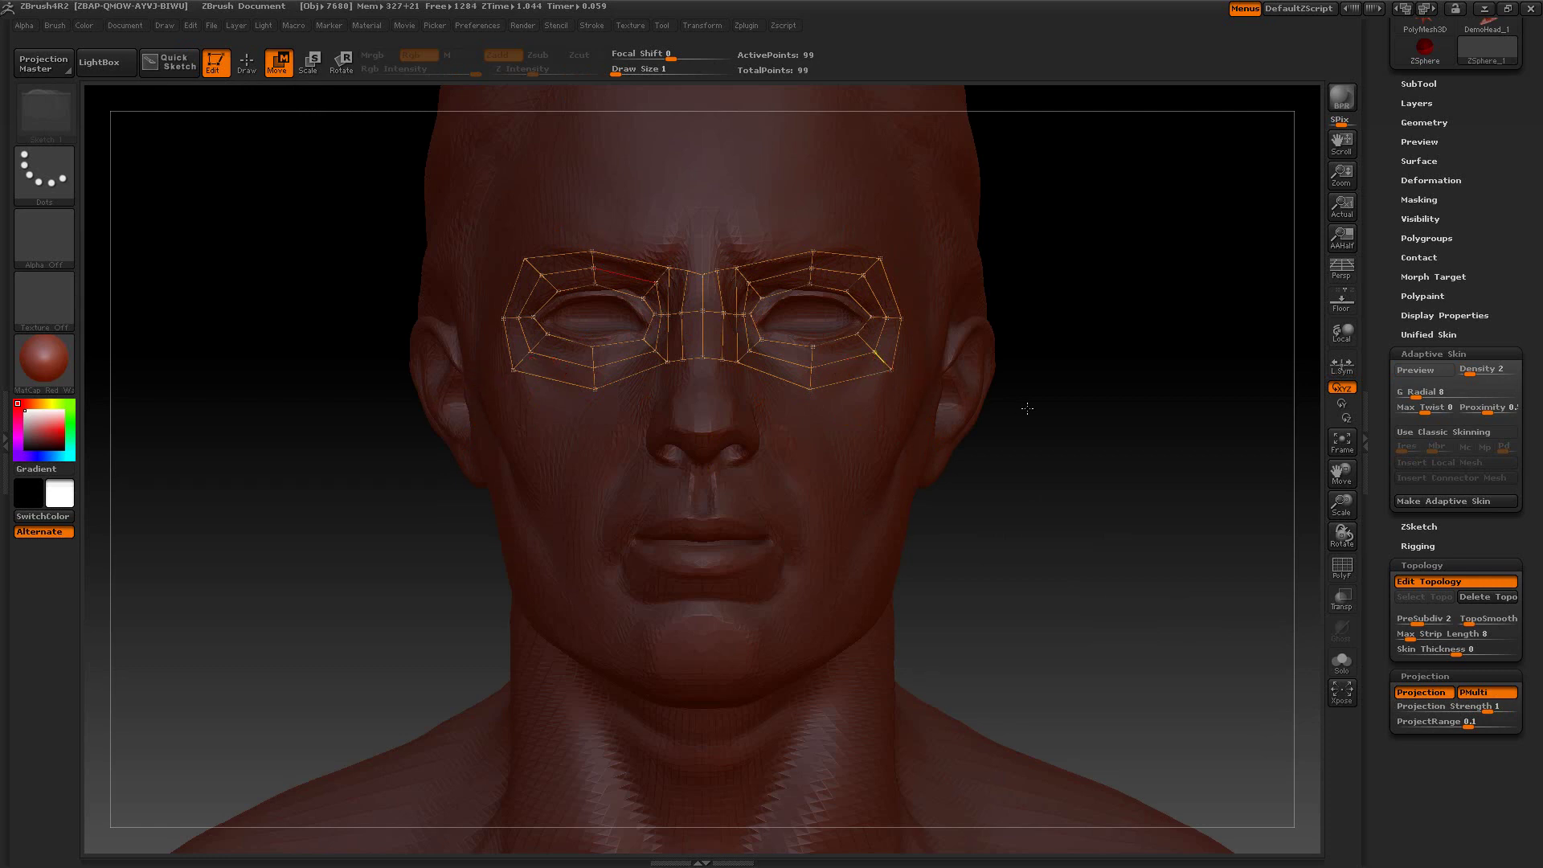
pyautogui.press('a')
pyautogui.press('a')
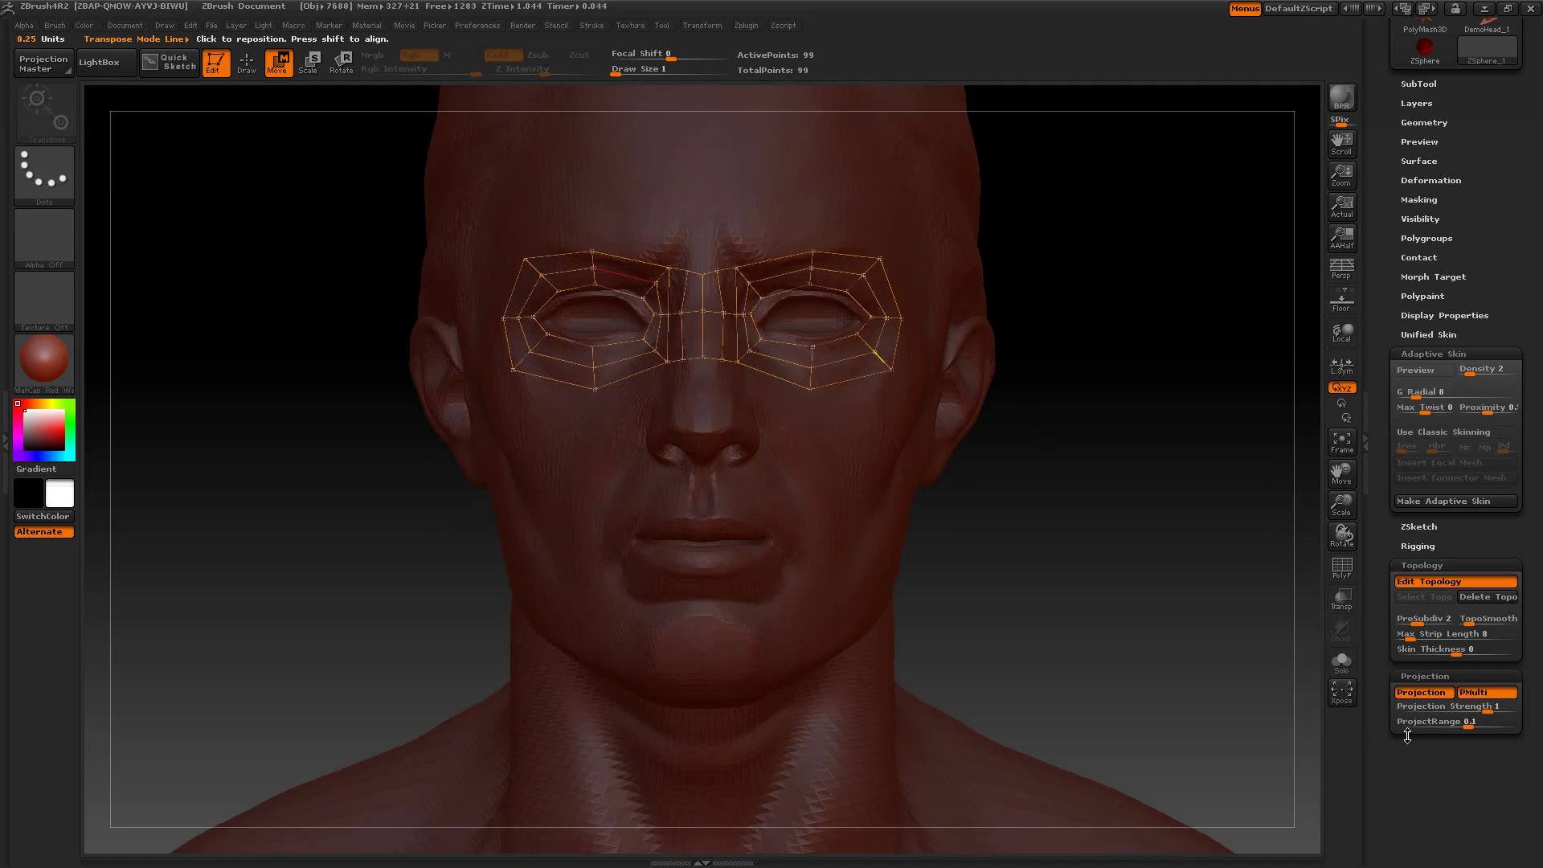
pyautogui.moveTo(1072, 617); pyautogui.dragTo(1043, 606)
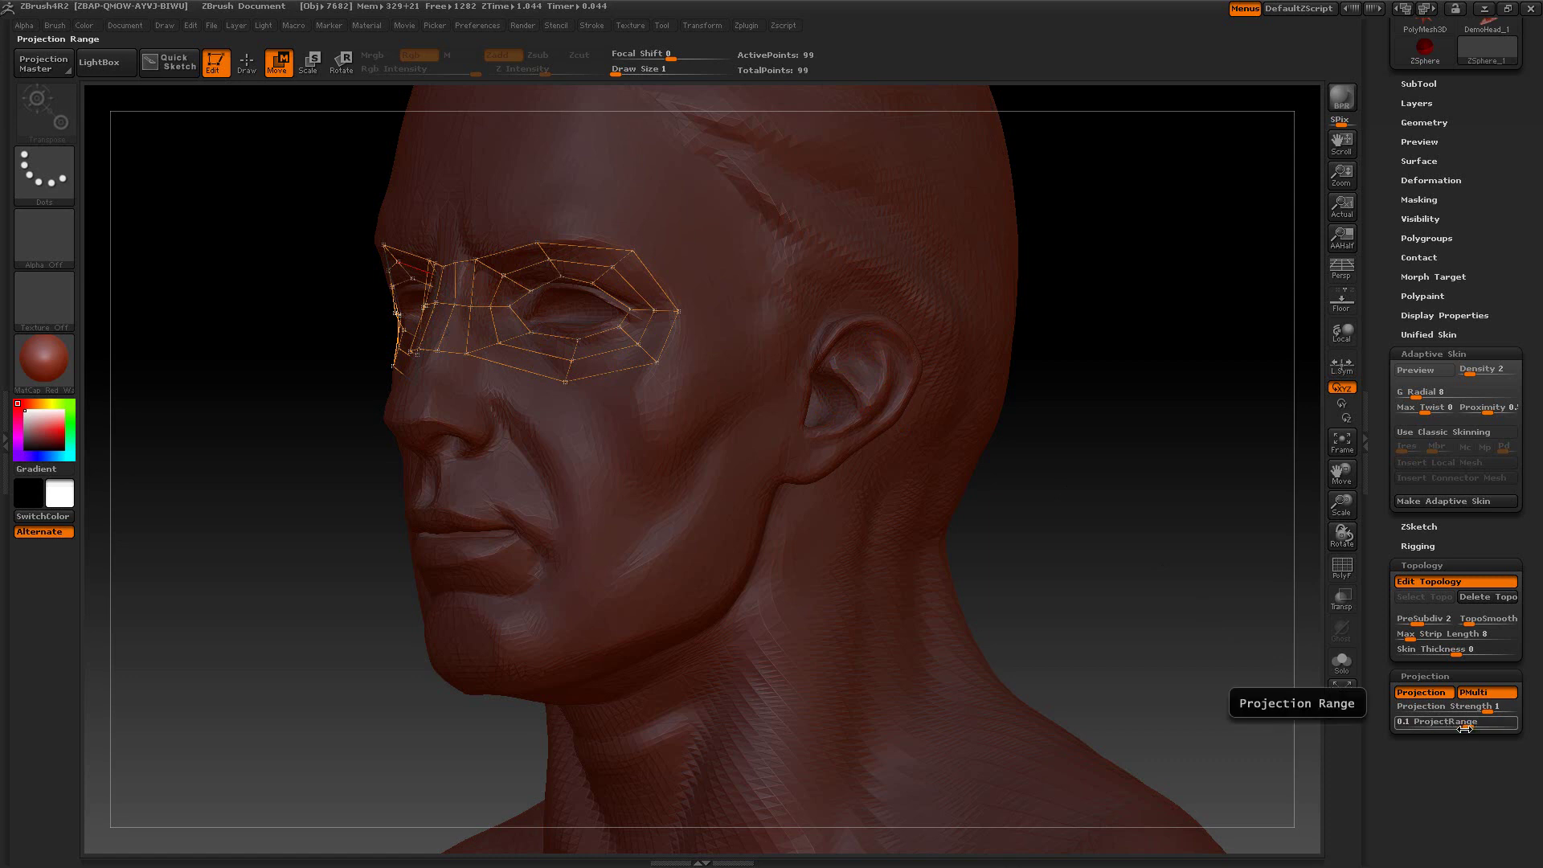
pyautogui.moveTo(1161, 594); pyautogui.dragTo(1196, 588)
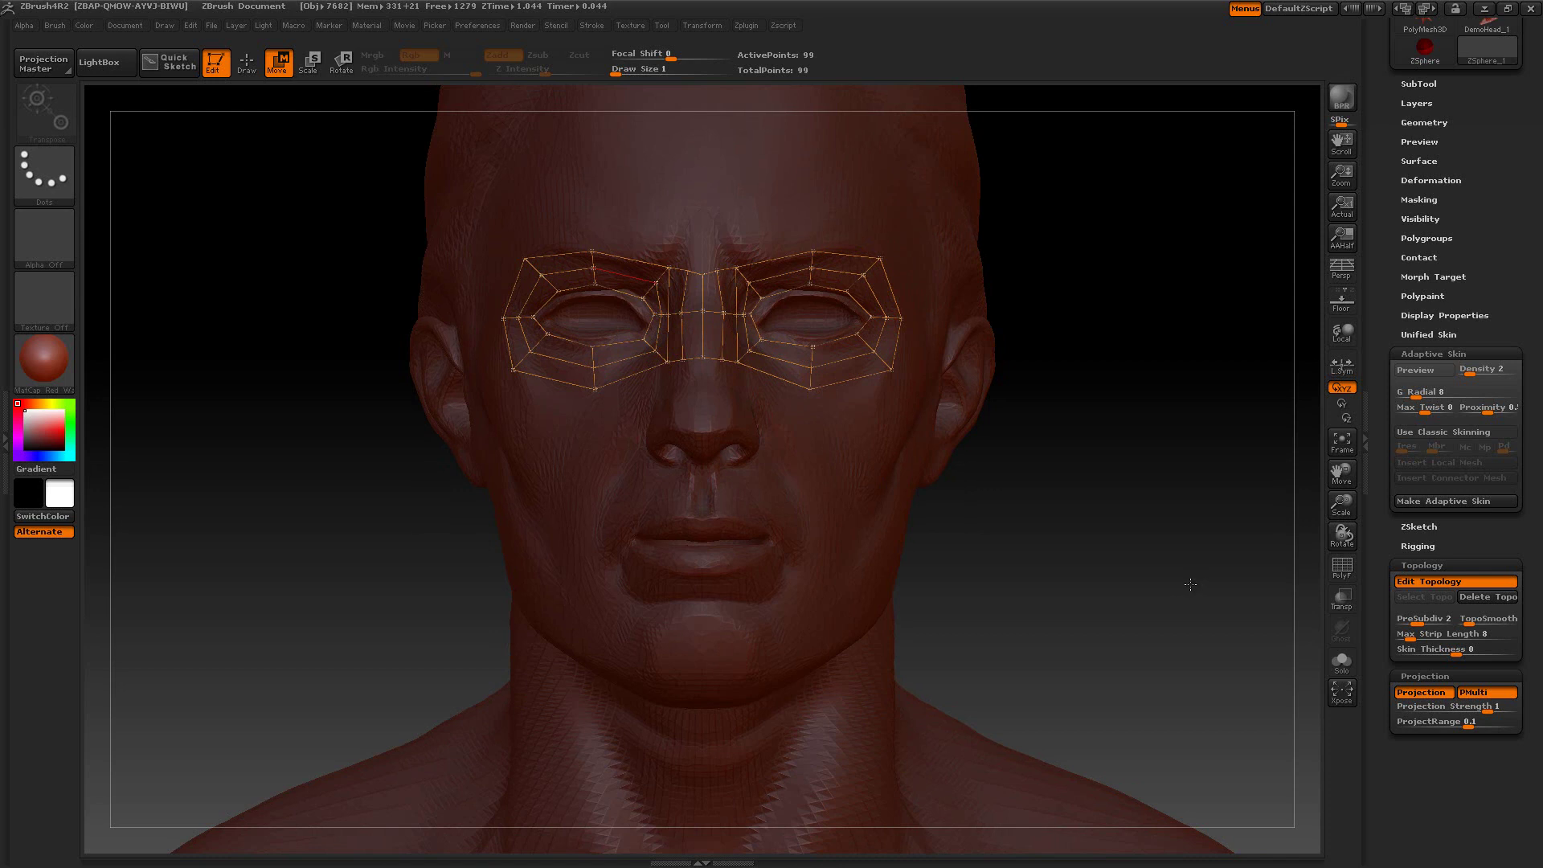
pyautogui.press('q')
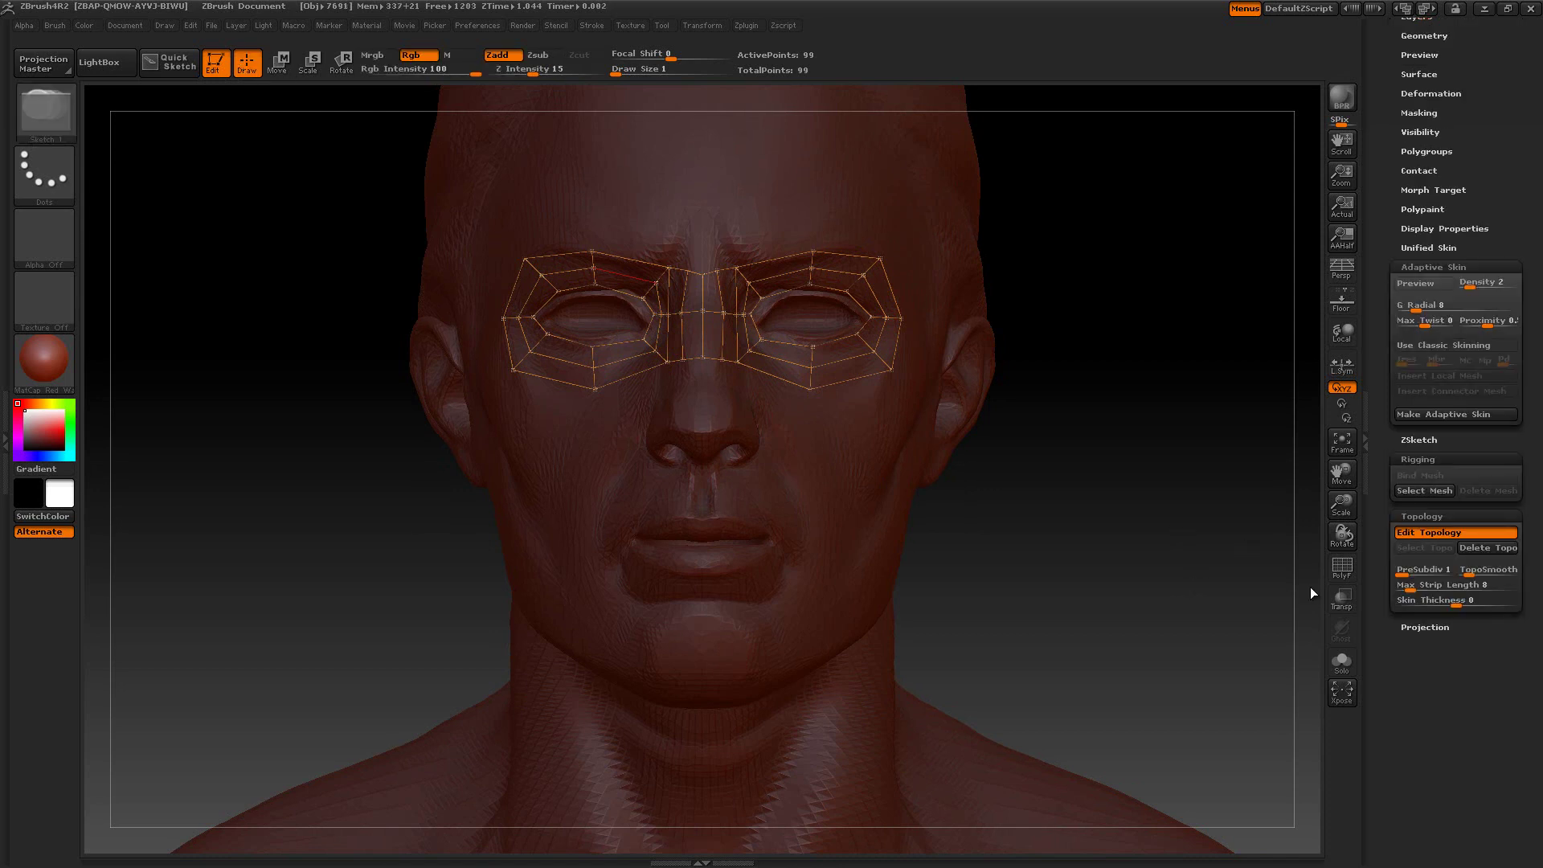
# Check the Projection settings and preview the eye mask skin without projection.
pyautogui.click(1421, 627)
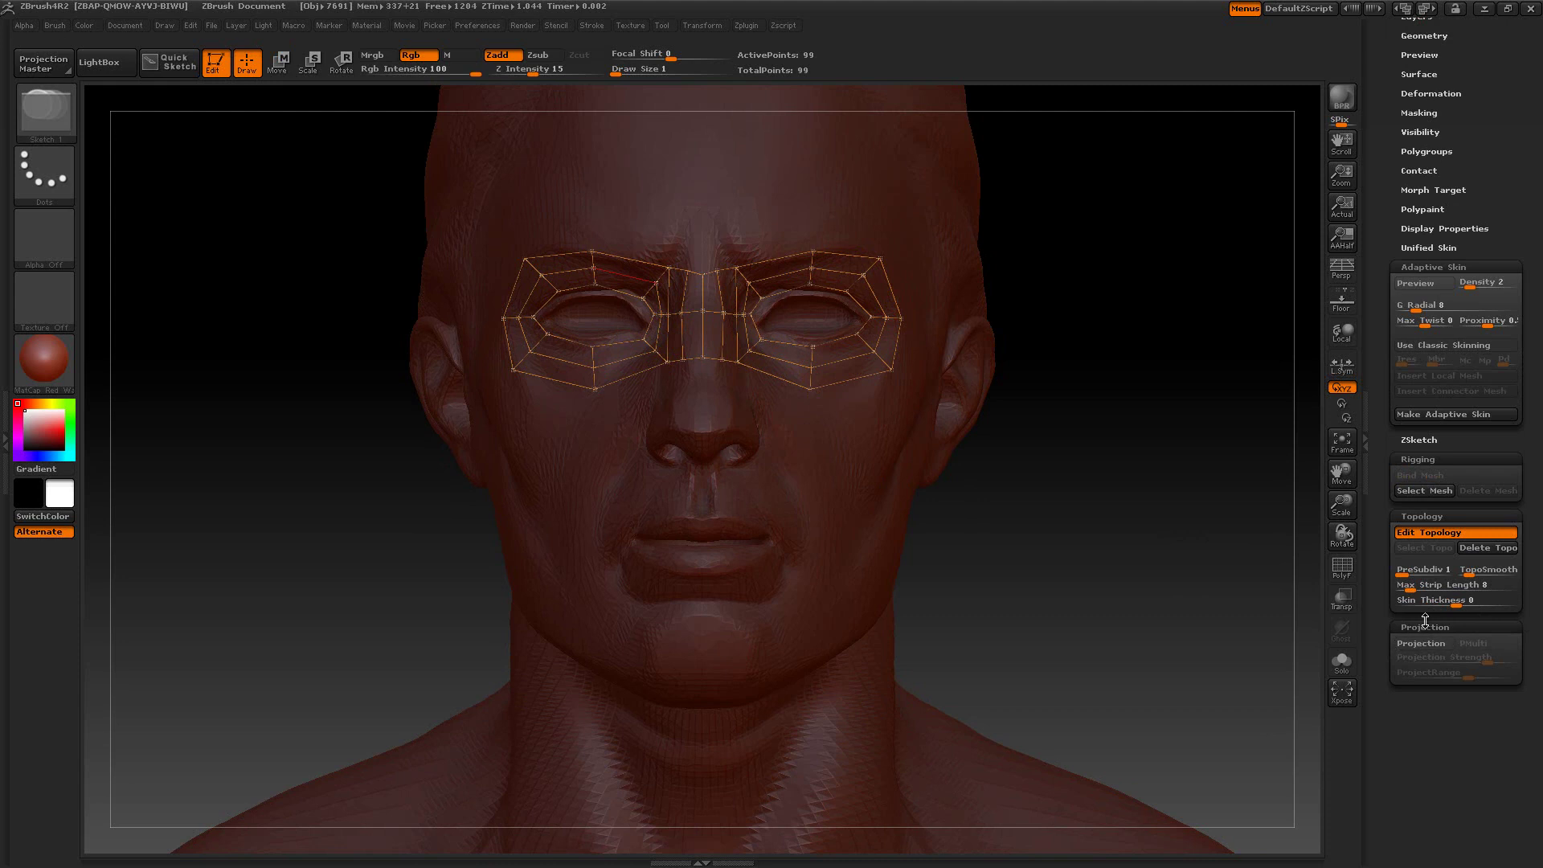
pyautogui.click(1436, 628)
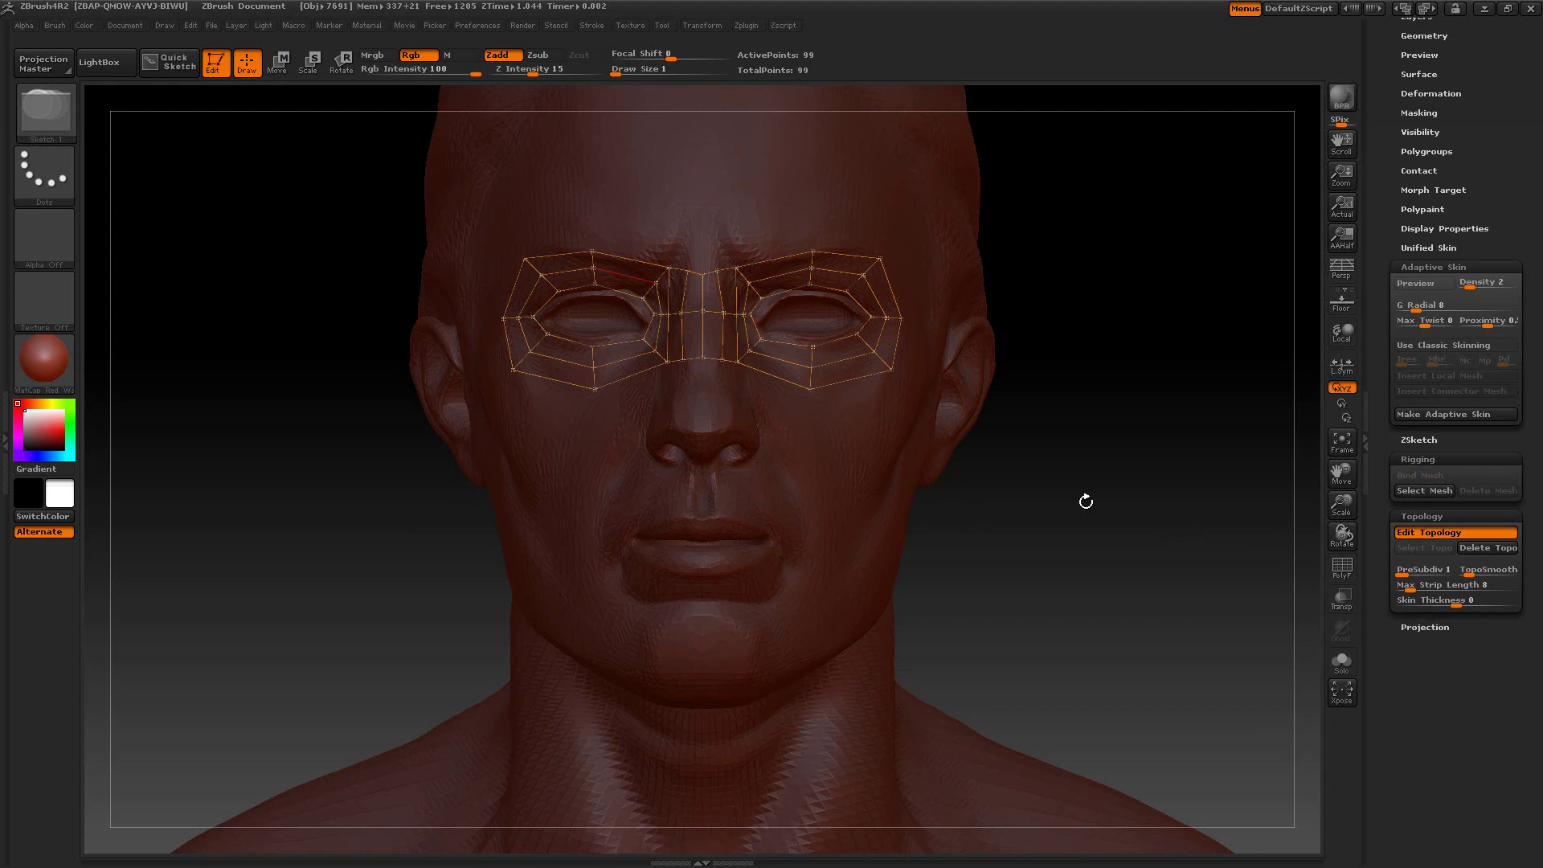
pyautogui.press('a')
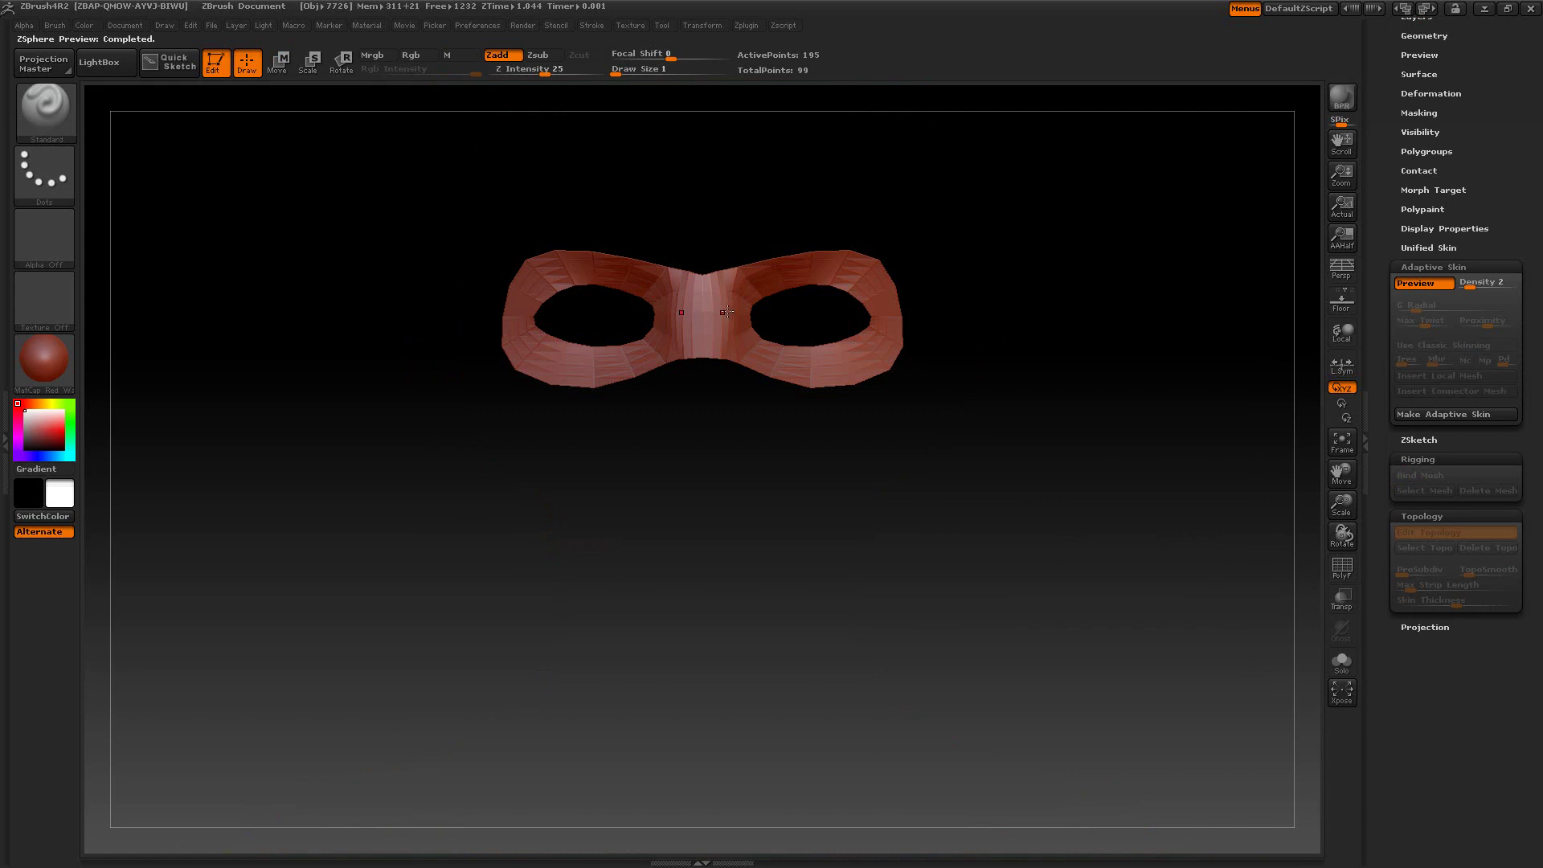
pyautogui.press('a')
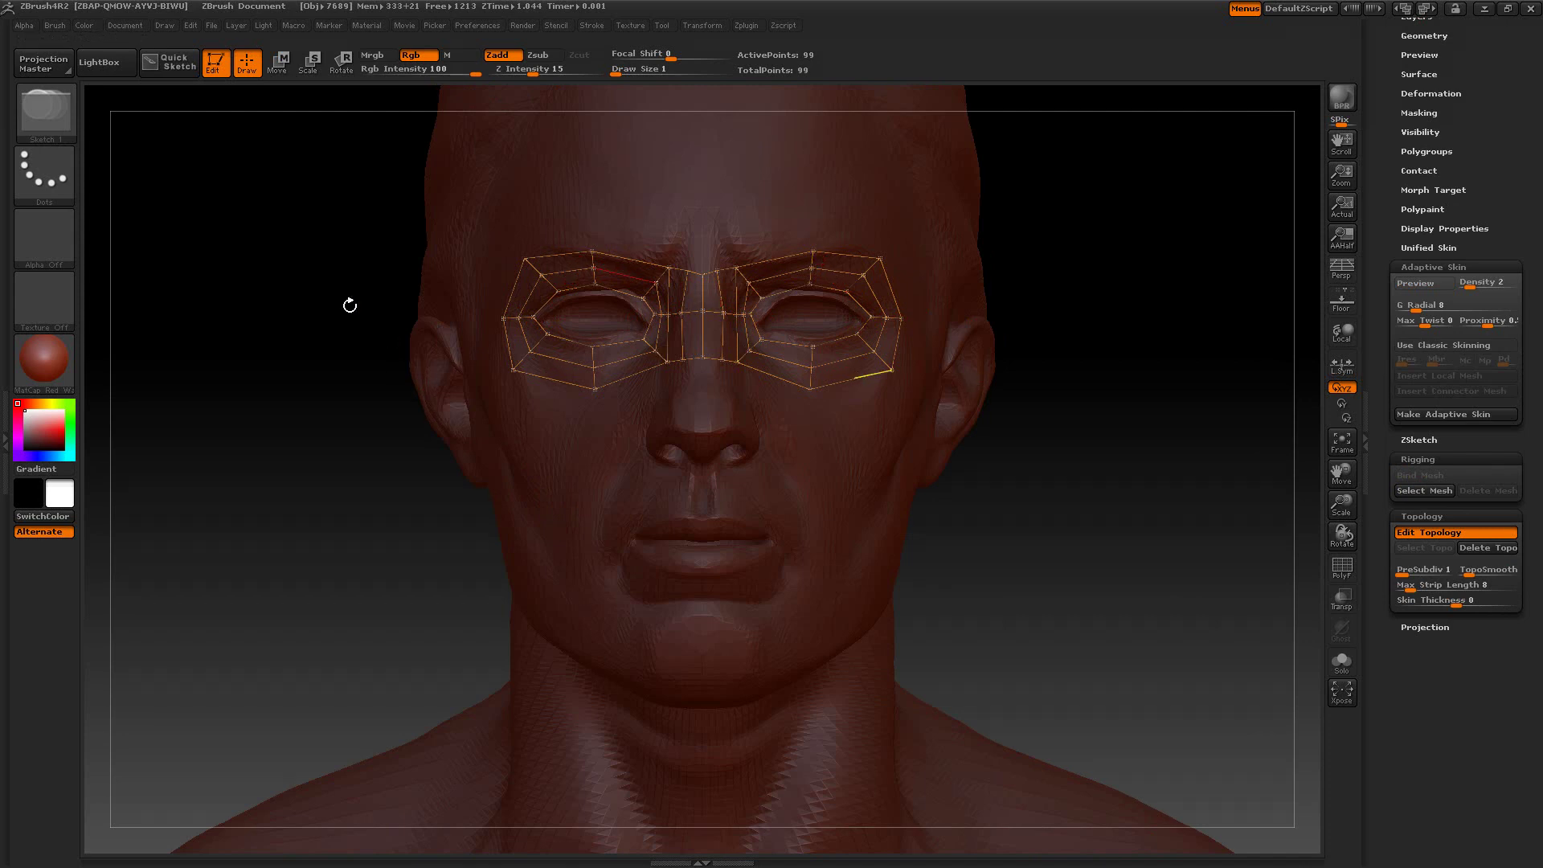
# Set the adaptive skin Density to 1 and preview the low-resolution eye mask, briefly showing its polyframe.
pyautogui.click(210, 26)
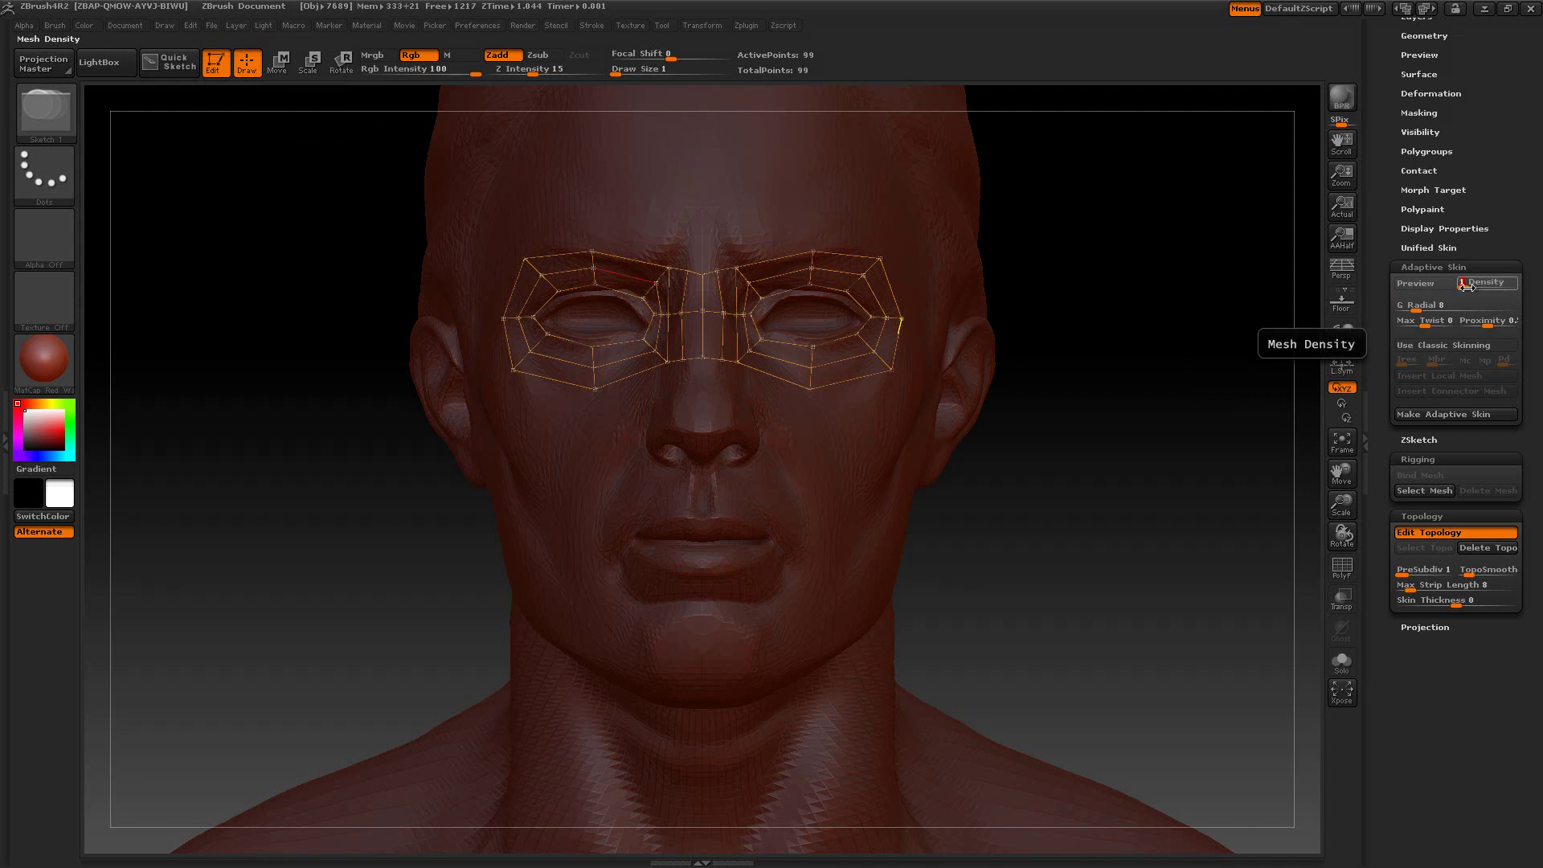
pyautogui.press('a')
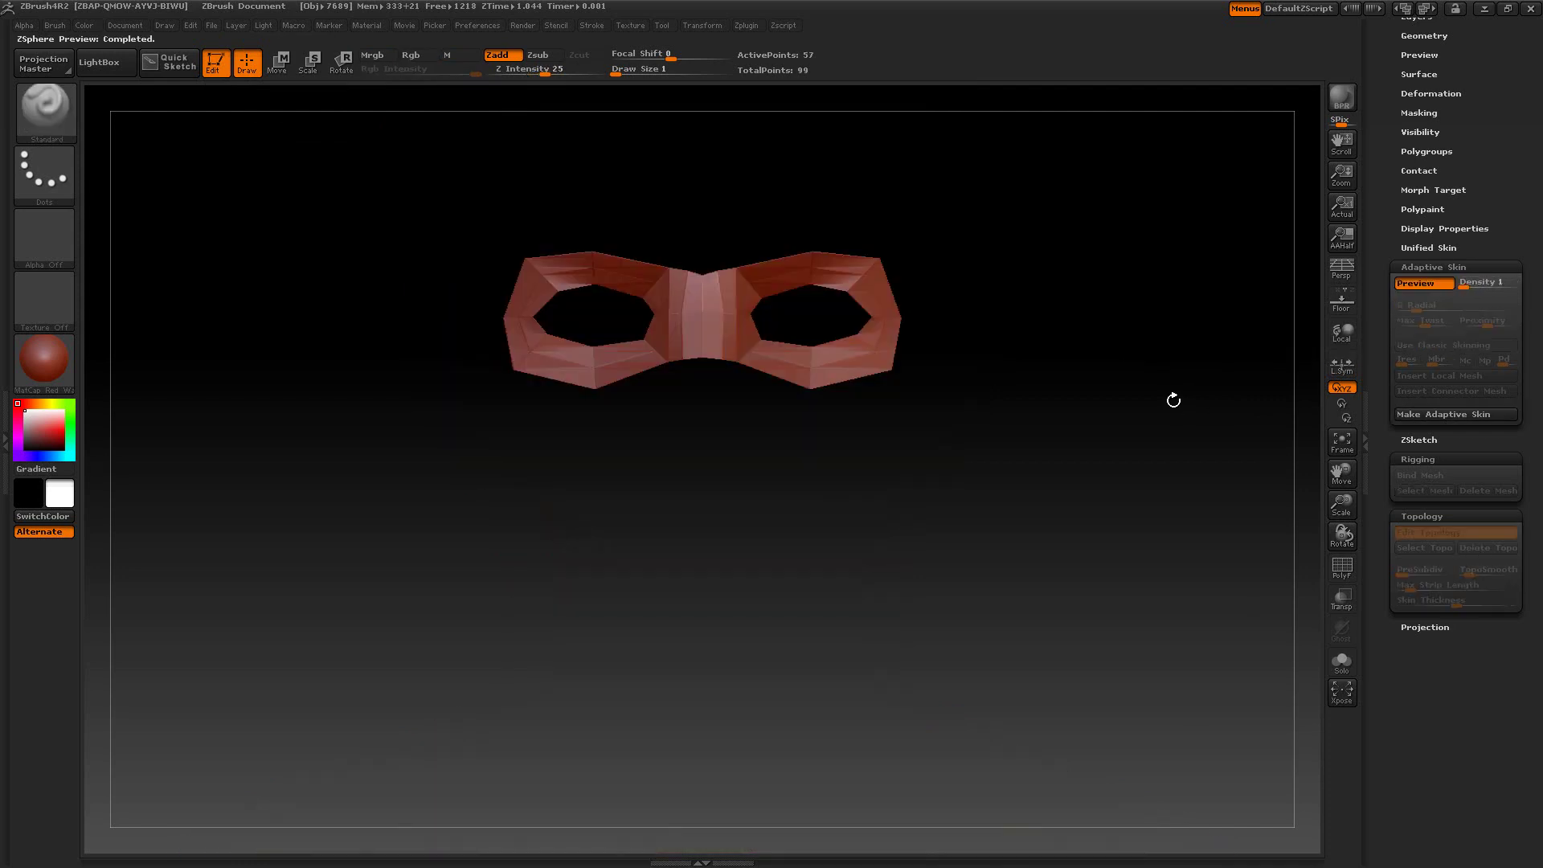
pyautogui.click(1342, 566)
pyautogui.click(1342, 567)
pyautogui.press('a')
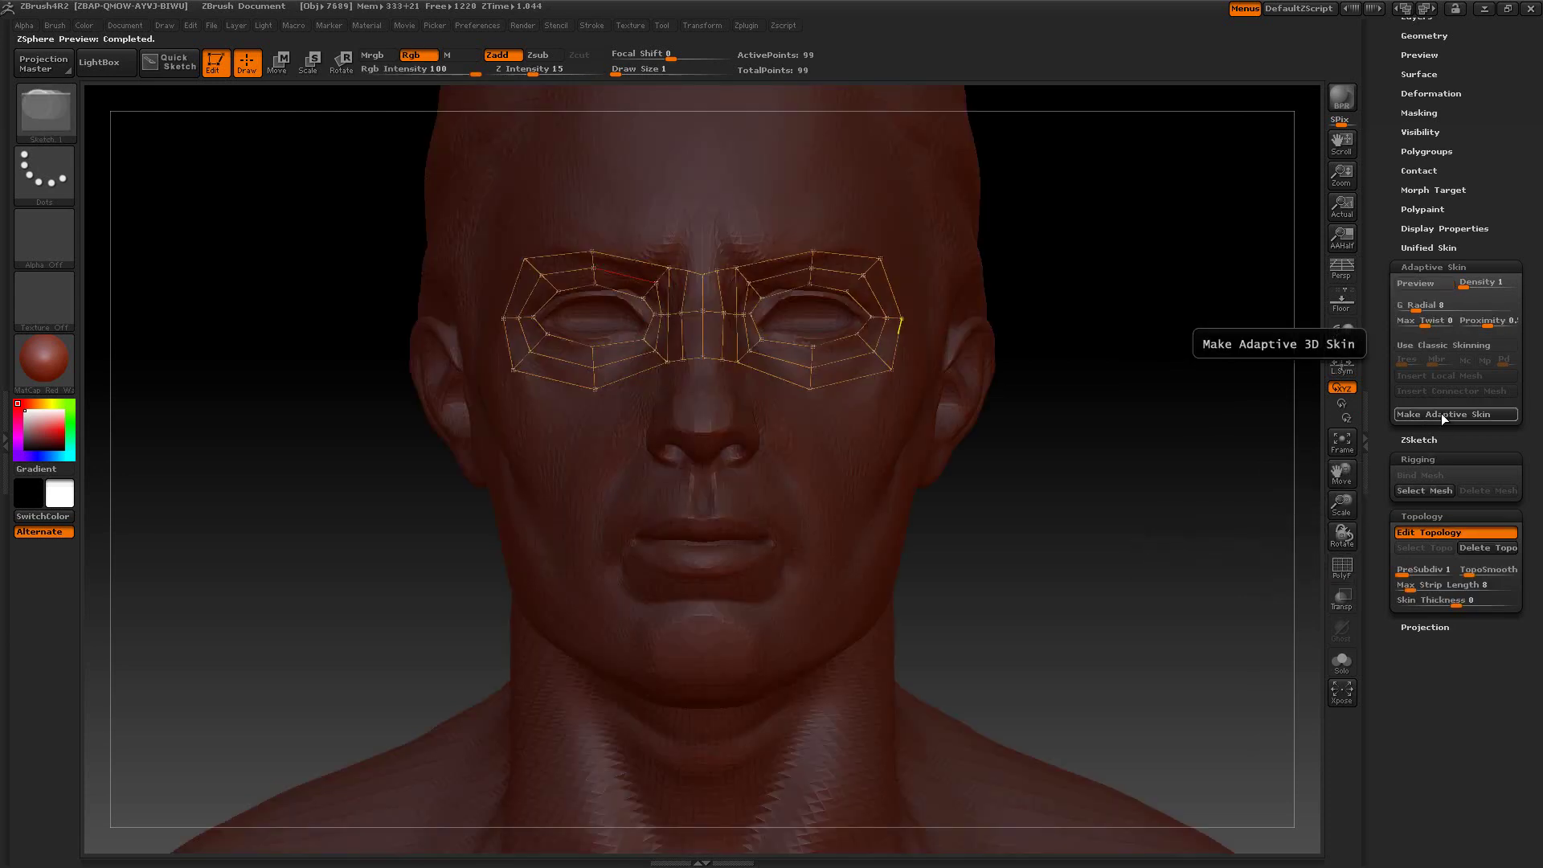
# Make an adaptive skin from the eye mask topology and examine the new mesh's details in the tool list.
pyautogui.scroll(3, 1440, 414)
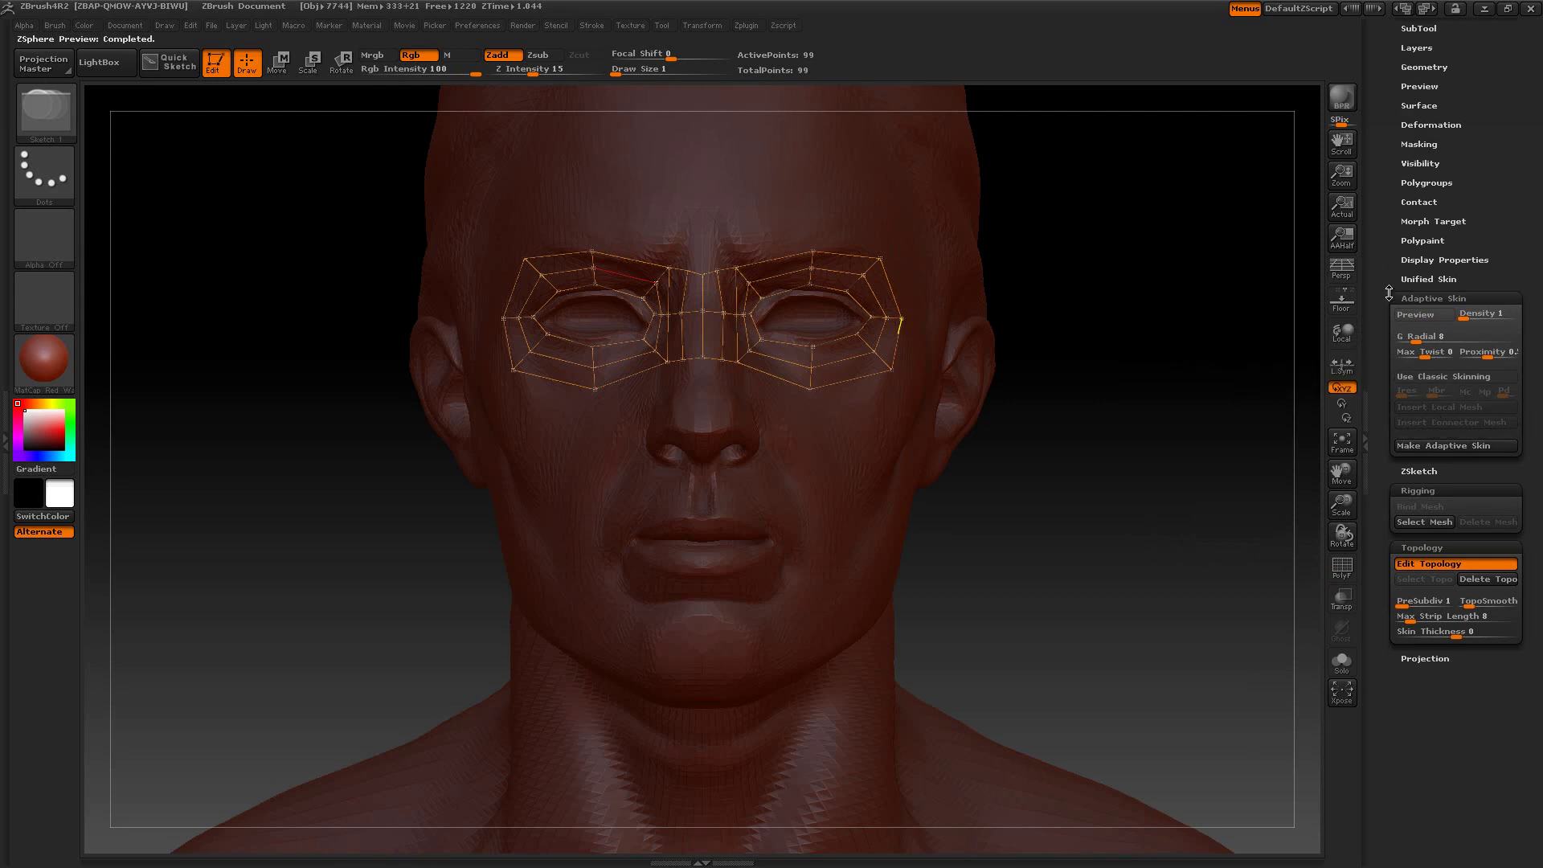
pyautogui.scroll(5, 1387, 296)
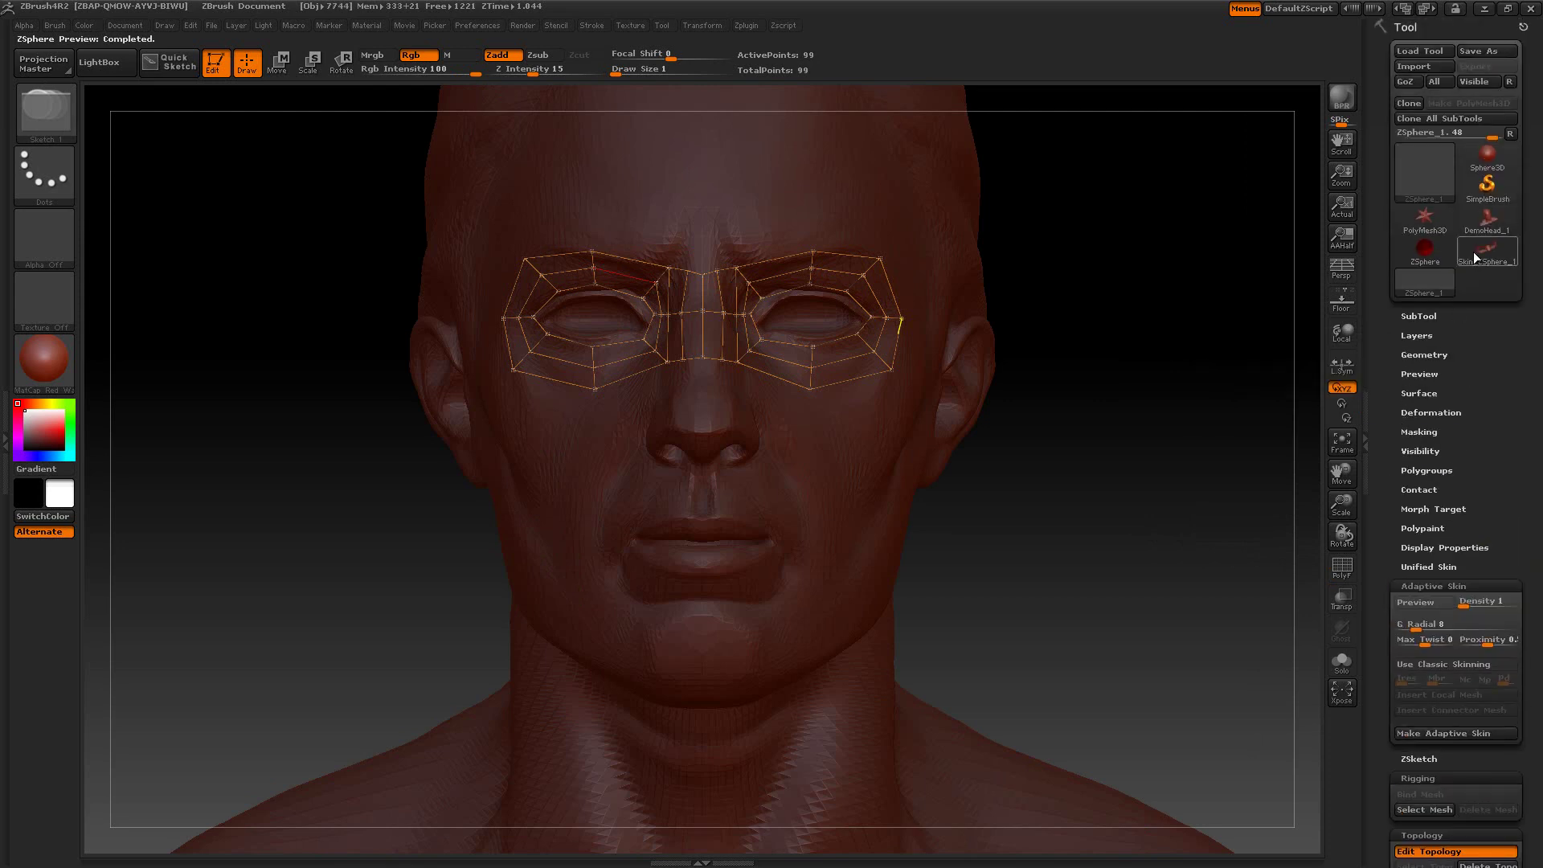
pyautogui.moveTo(1472, 253)
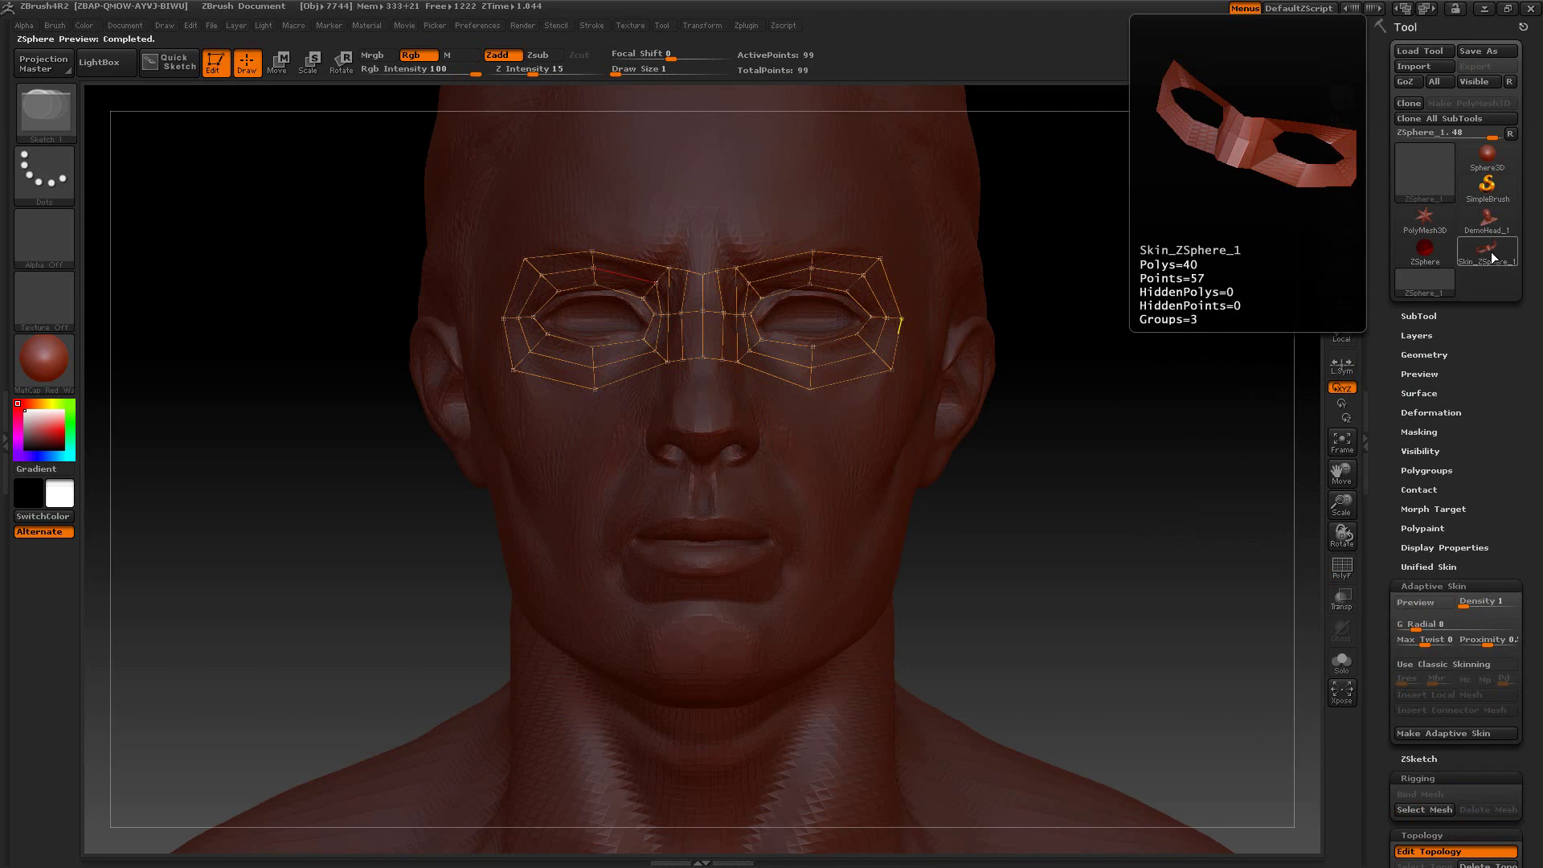
# Delete the eye mask topology from the demo head and check the head's front.
pyautogui.scroll(-5, 1378, 163)
pyautogui.scroll(-2, 1378, 163)
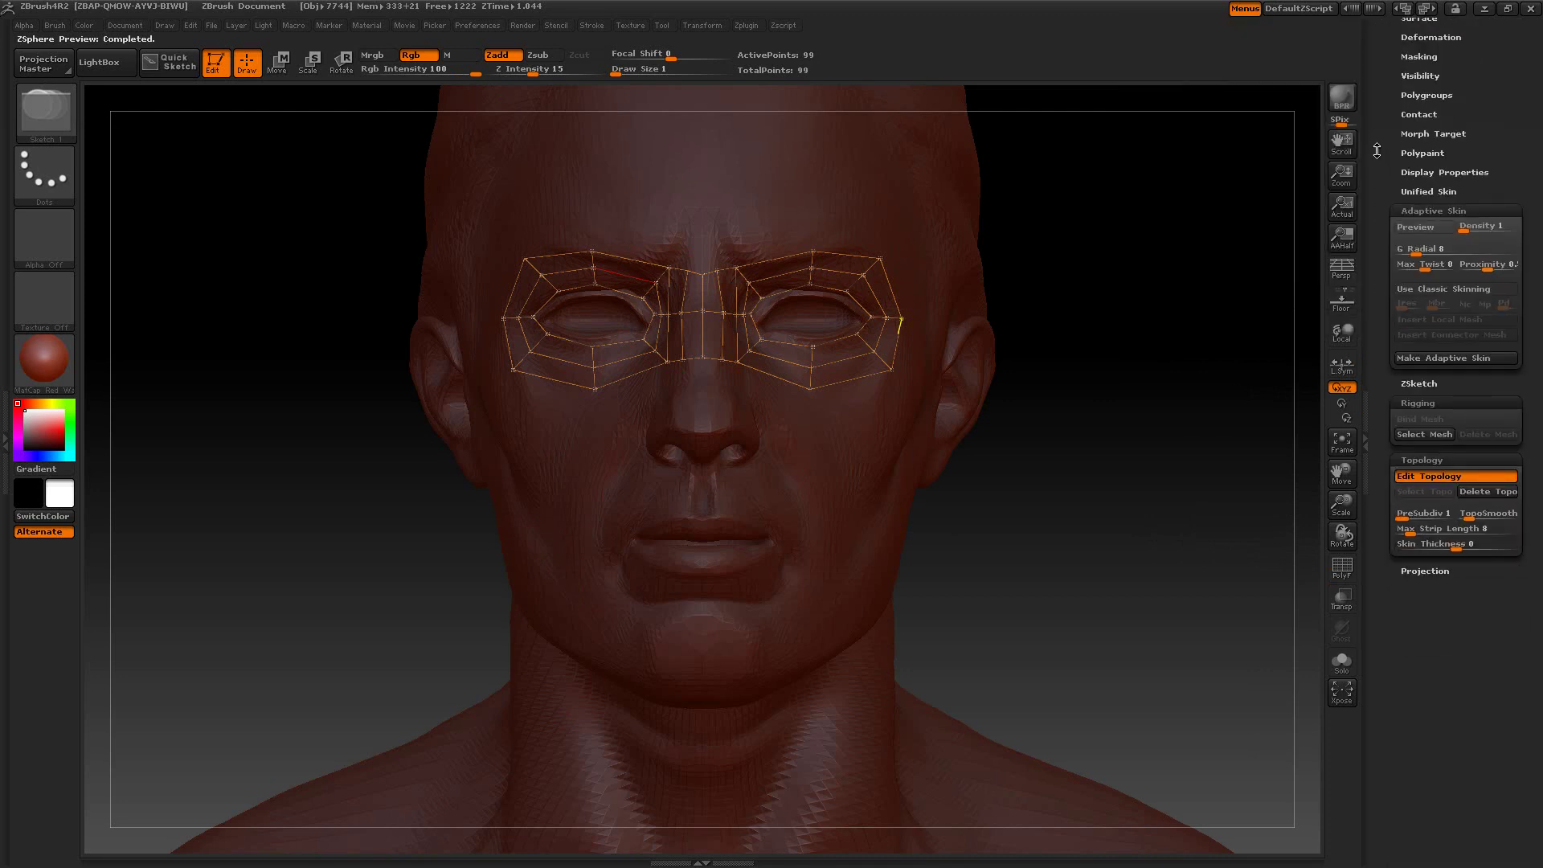
pyautogui.click(1481, 493)
pyautogui.moveTo(1112, 459); pyautogui.dragTo(1135, 464)
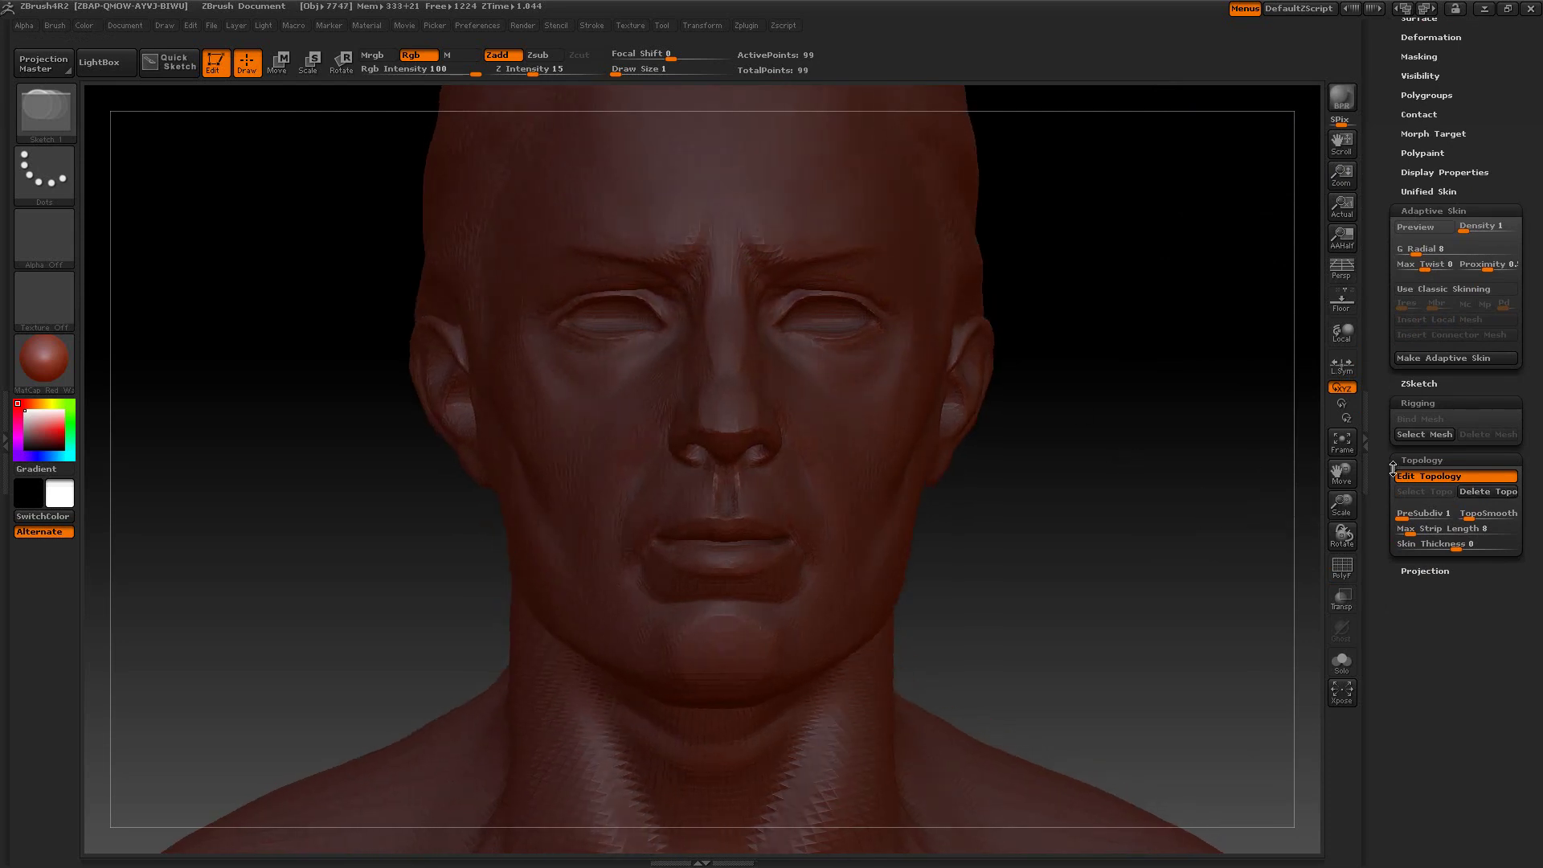
# Assign Skin_ZSphere_1 as the demo head's topology mesh, enable topology editing, and inspect the eye mask's lines around the nose bridge.
pyautogui.click(1405, 479)
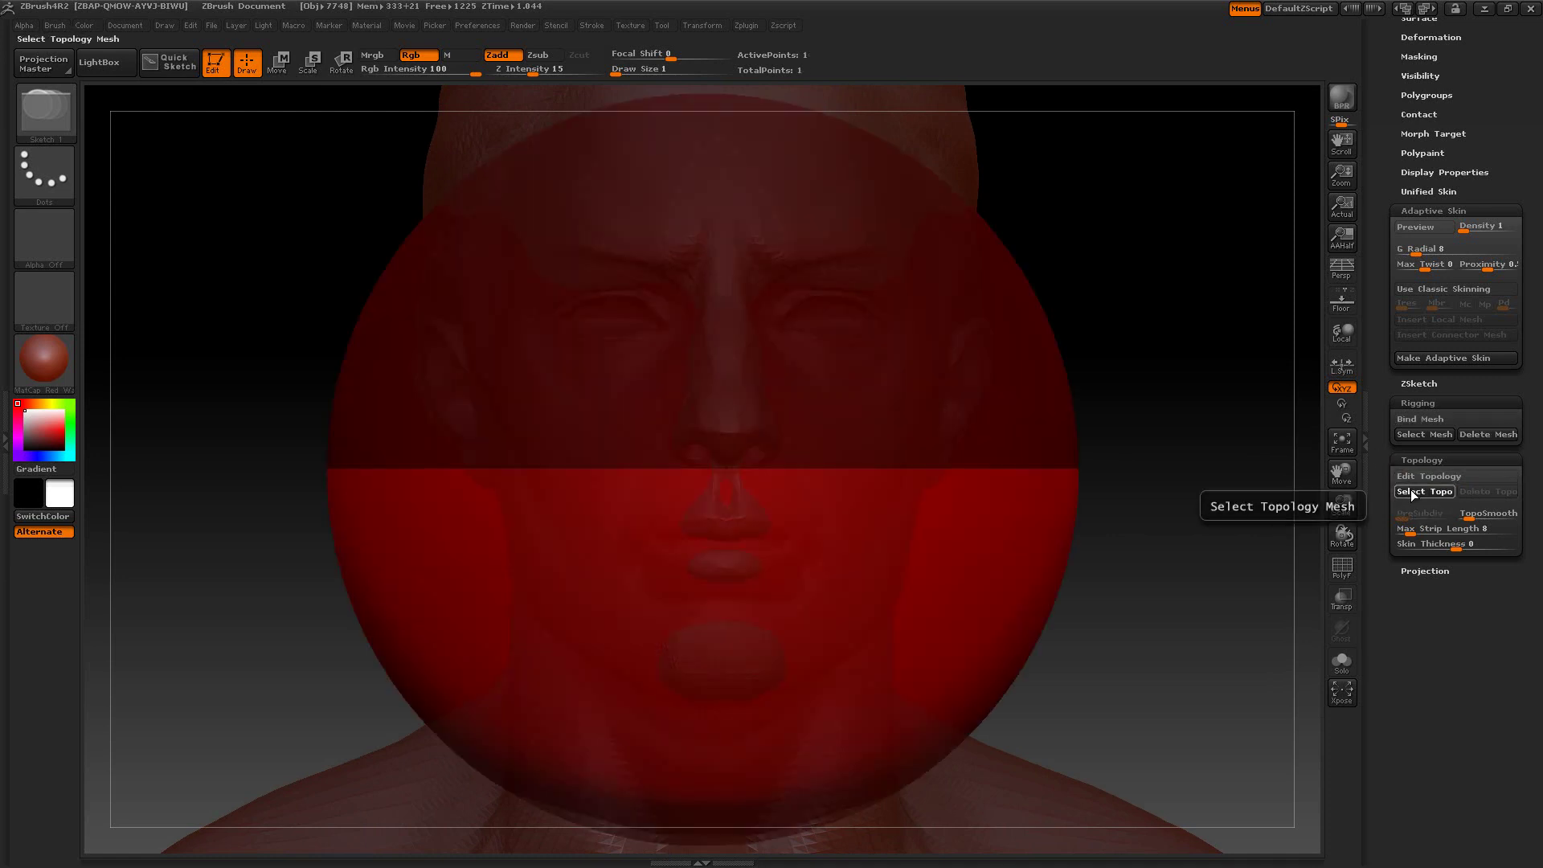
pyautogui.click(1410, 490)
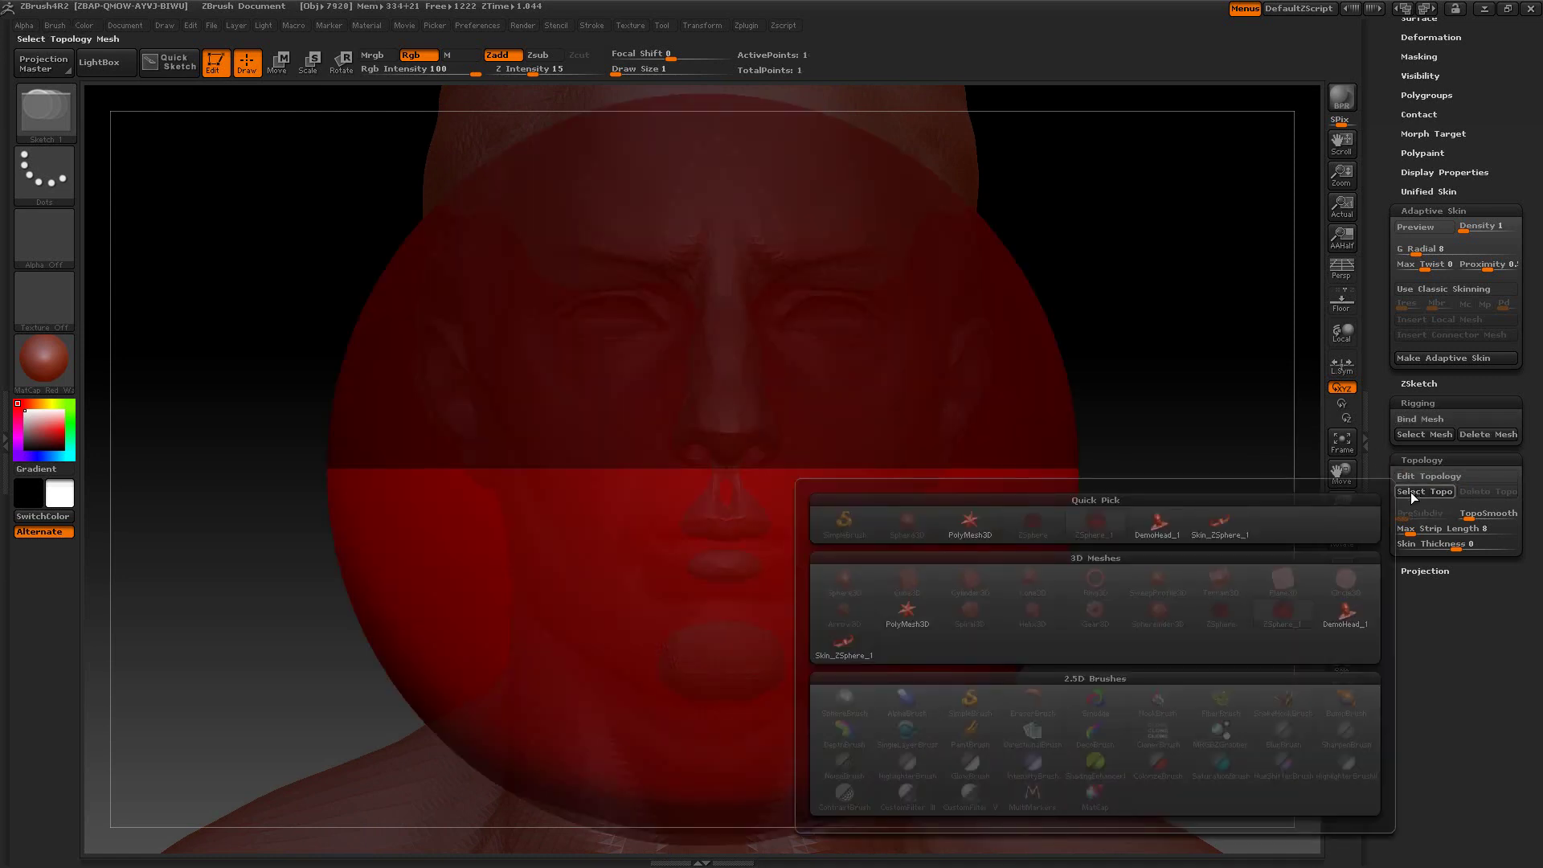
pyautogui.click(1215, 524)
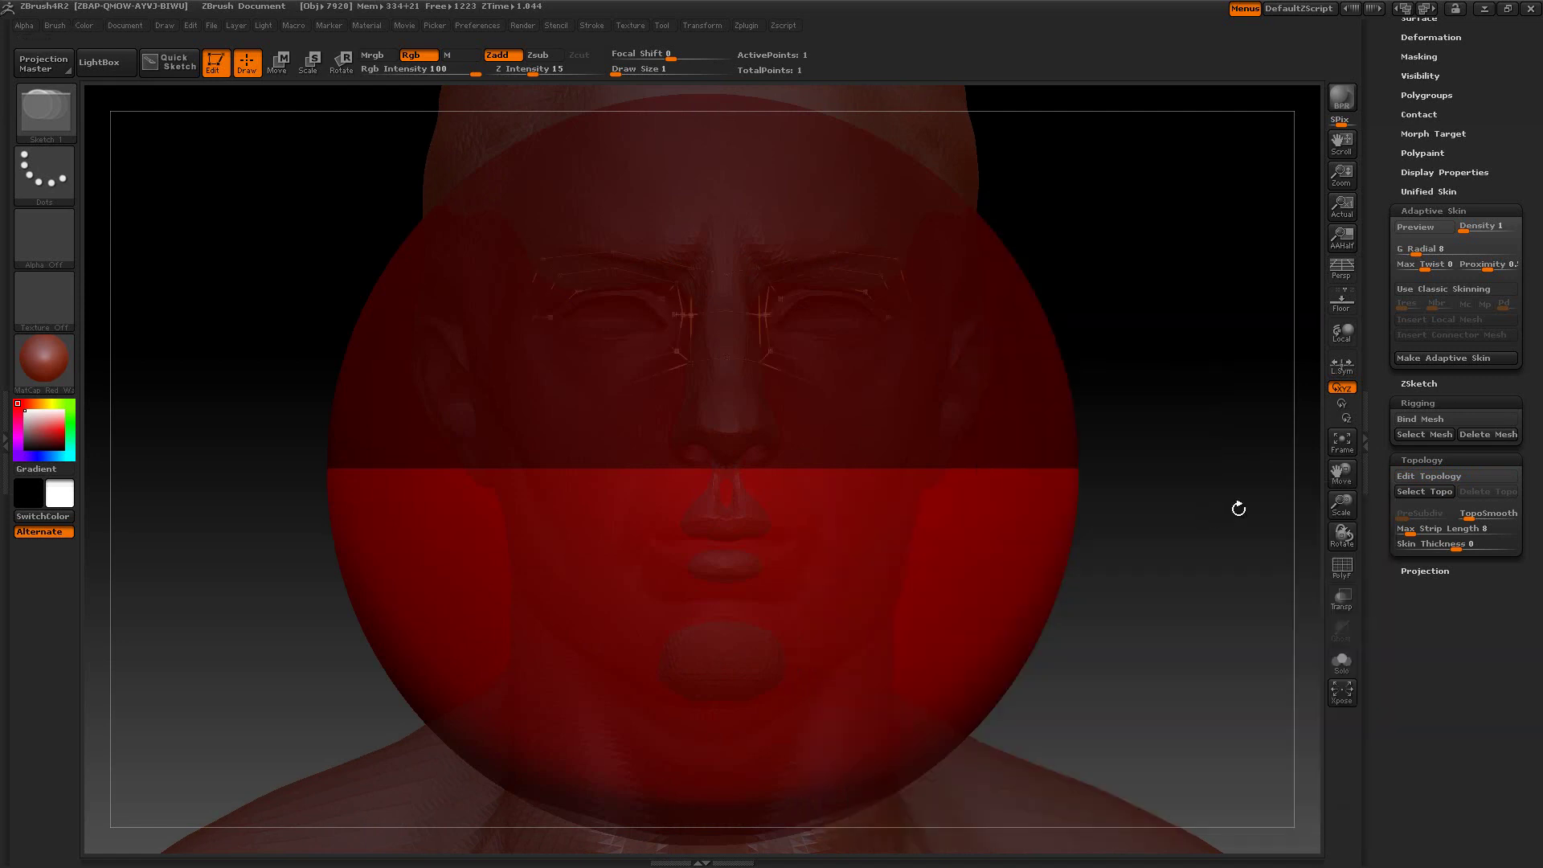
pyautogui.click(1416, 475)
pyautogui.moveTo(1153, 459); pyautogui.dragTo(1151, 458)
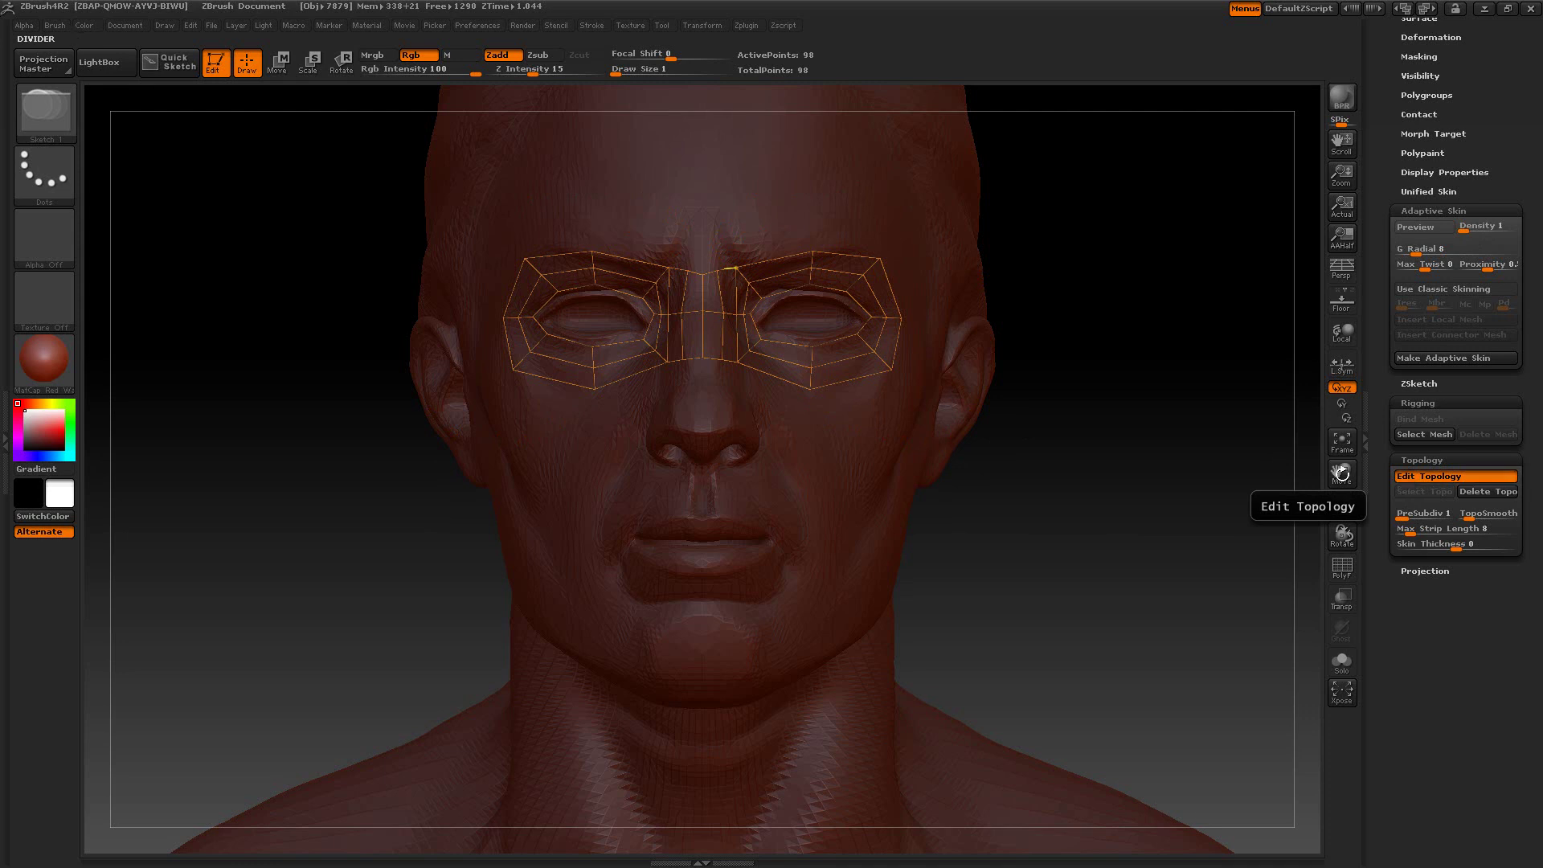
pyautogui.moveTo(1158, 400); pyautogui.dragTo(1137, 403)
pyautogui.click(591, 275)
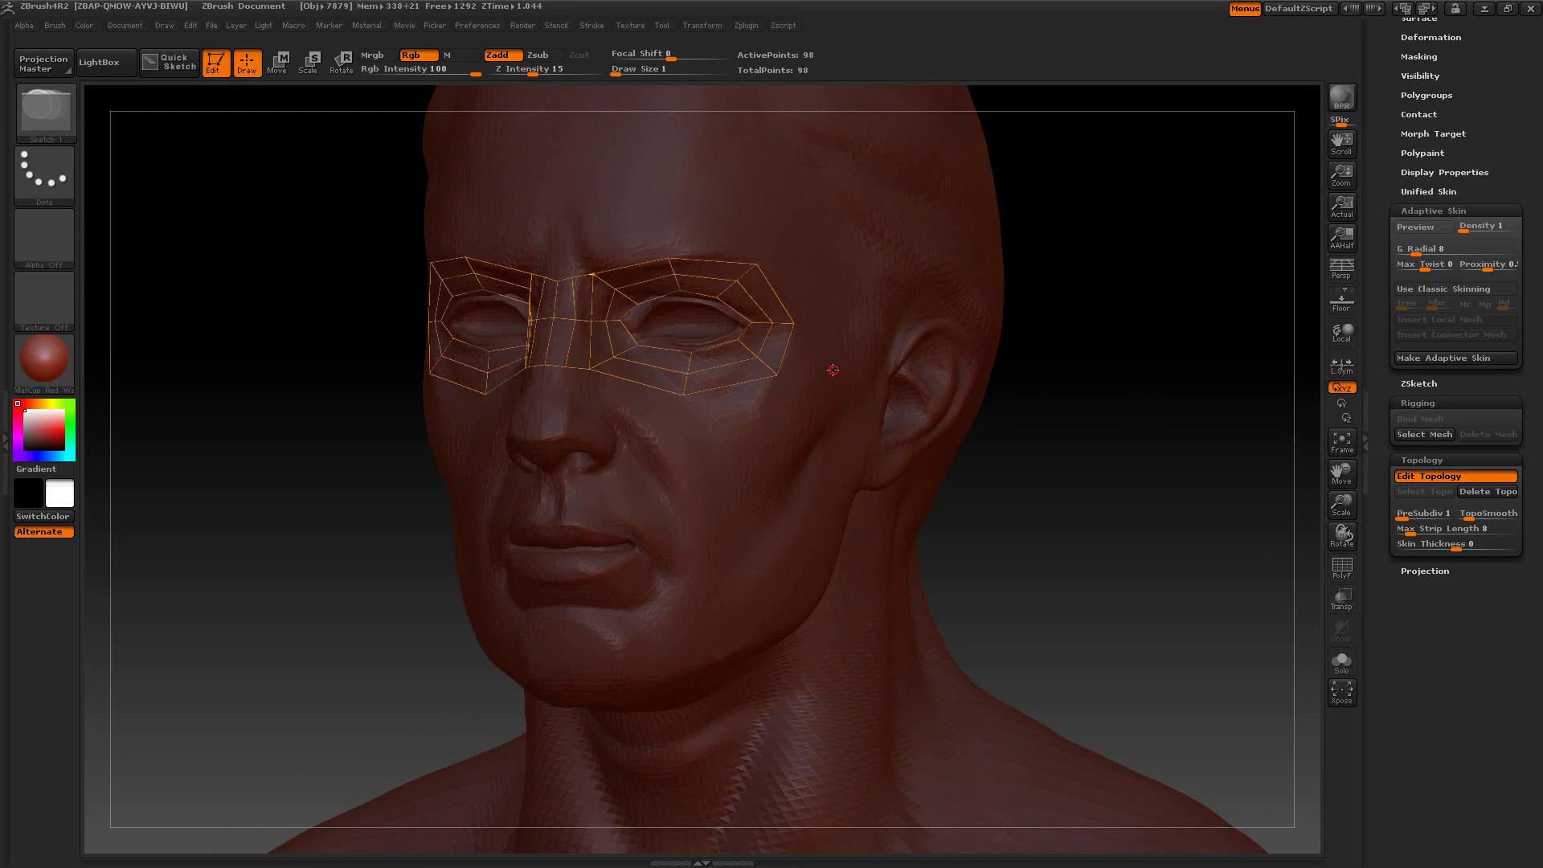
pyautogui.click(704, 390)
pyautogui.moveTo(1073, 511); pyautogui.dragTo(1087, 513)
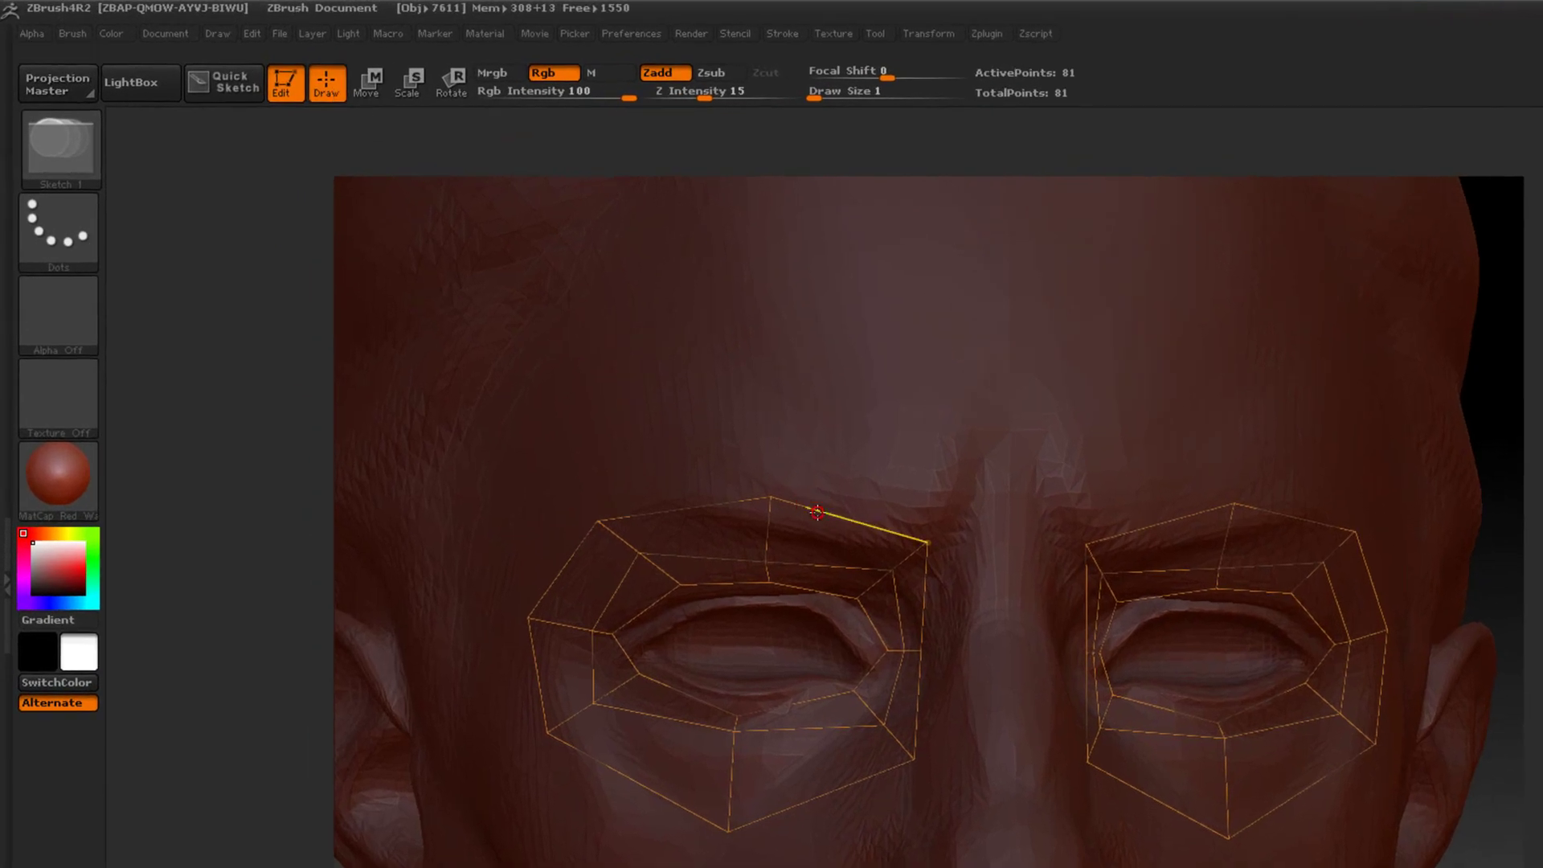
# Try inserting a point on the eye mask's upper brow edge and deleting it, and undo both edits.
pyautogui.click(770, 497)
pyautogui.click(928, 543)
pyautogui.click(812, 509)
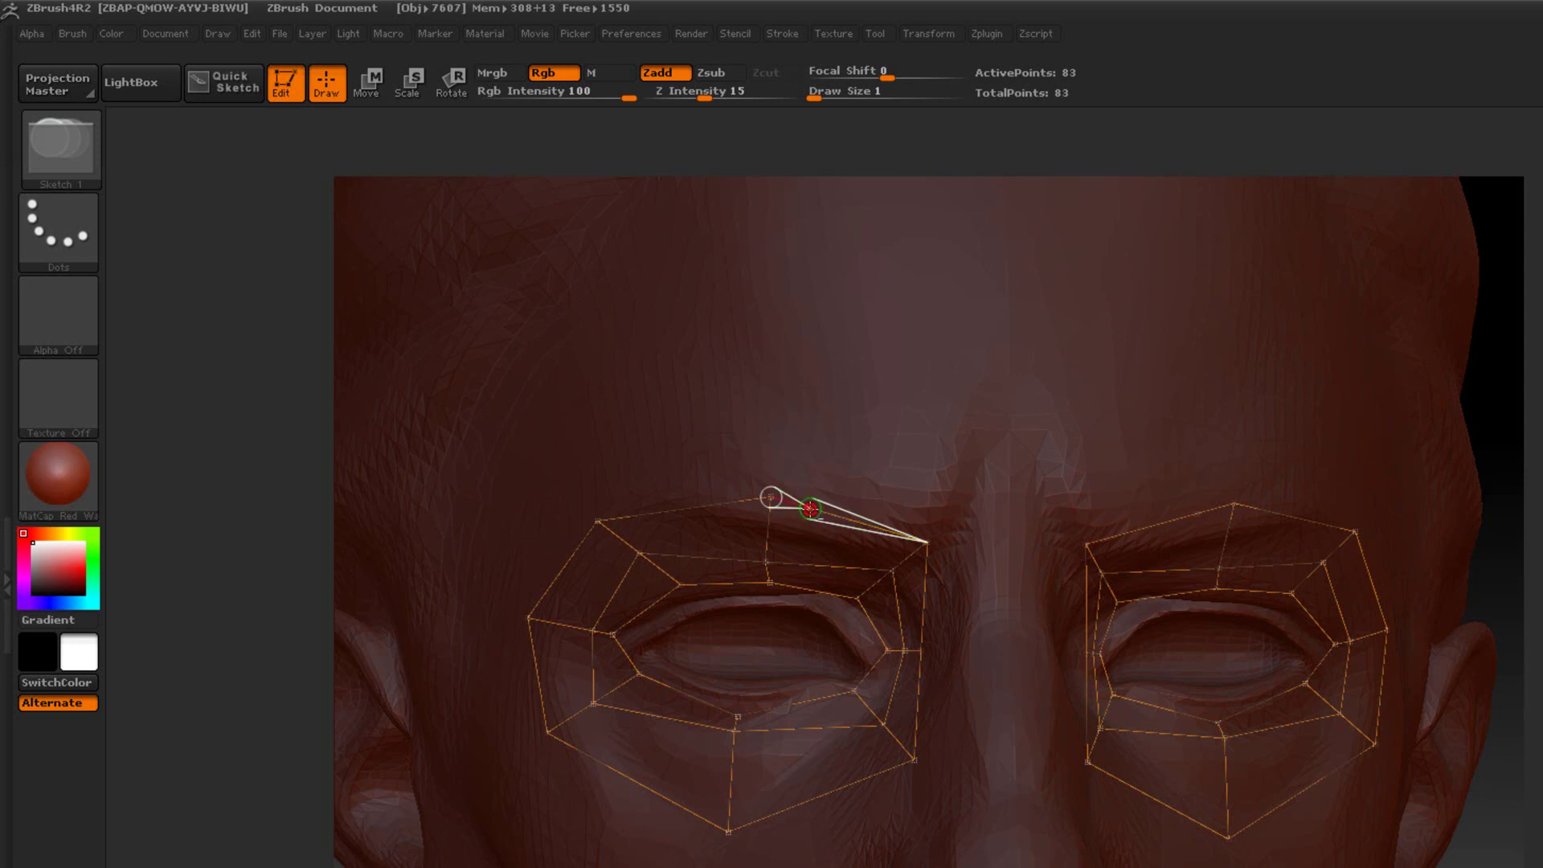
pyautogui.keyDown('alt'); pyautogui.click(811, 508); pyautogui.keyUp('alt')
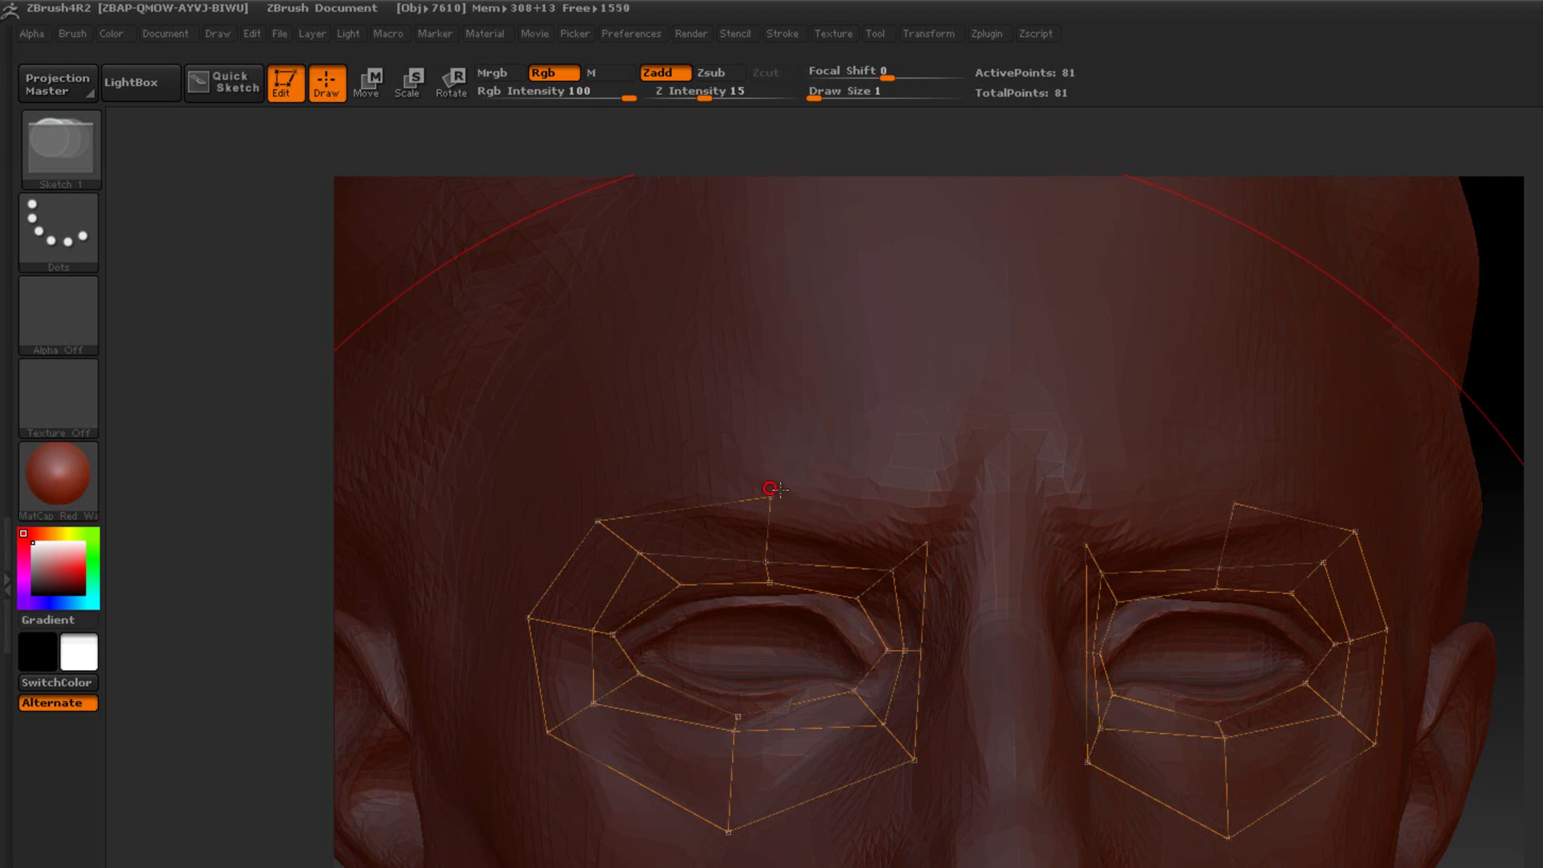
pyautogui.press('ctrl')
pyautogui.hotkey('ctrl', 'z')
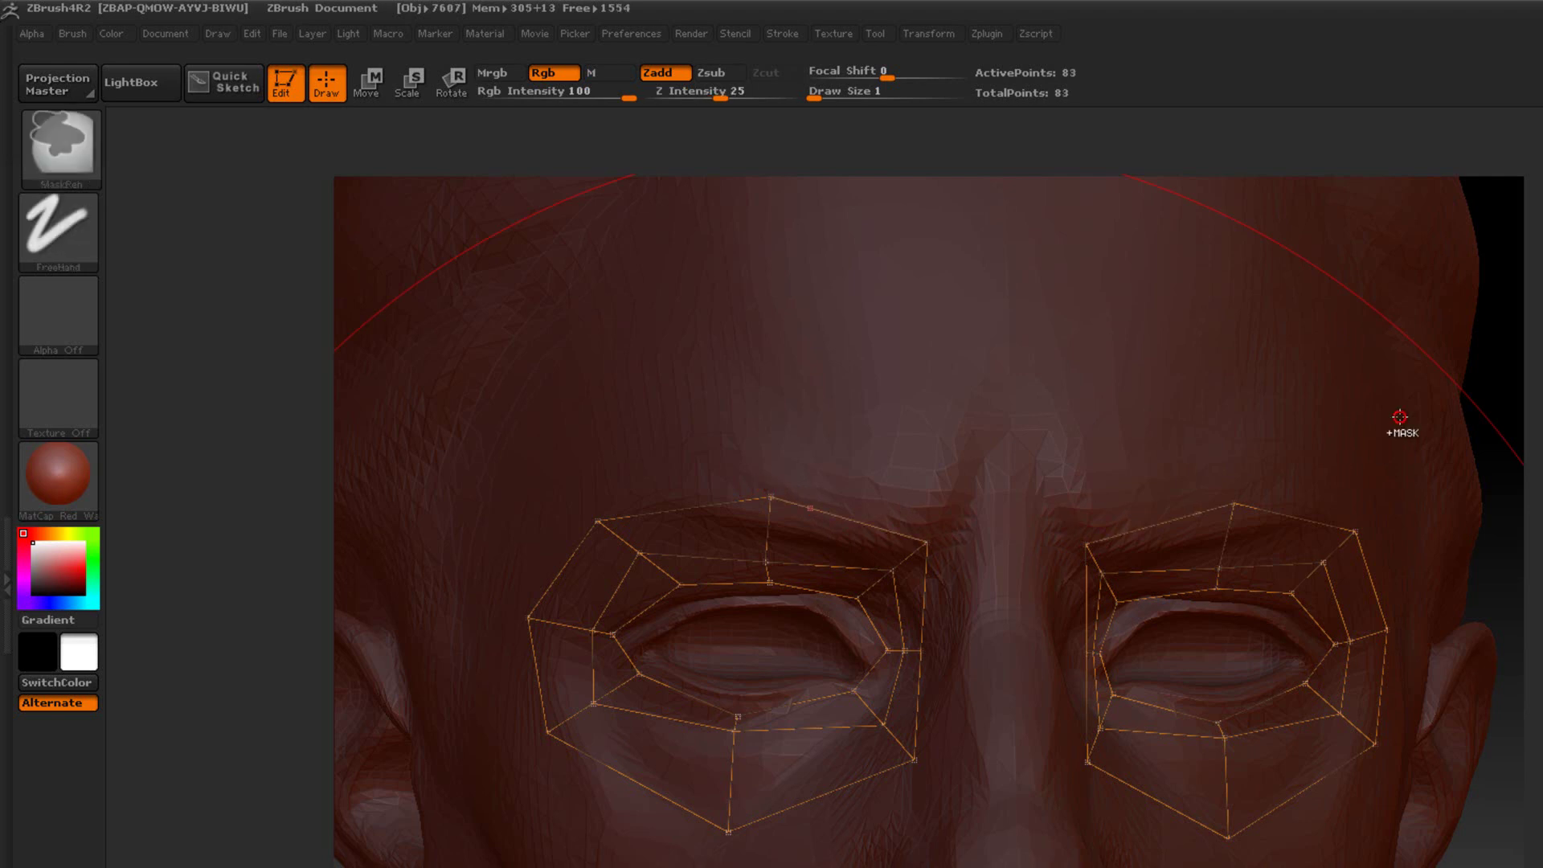
pyautogui.hotkey('ctrl', 'shift', 'z')
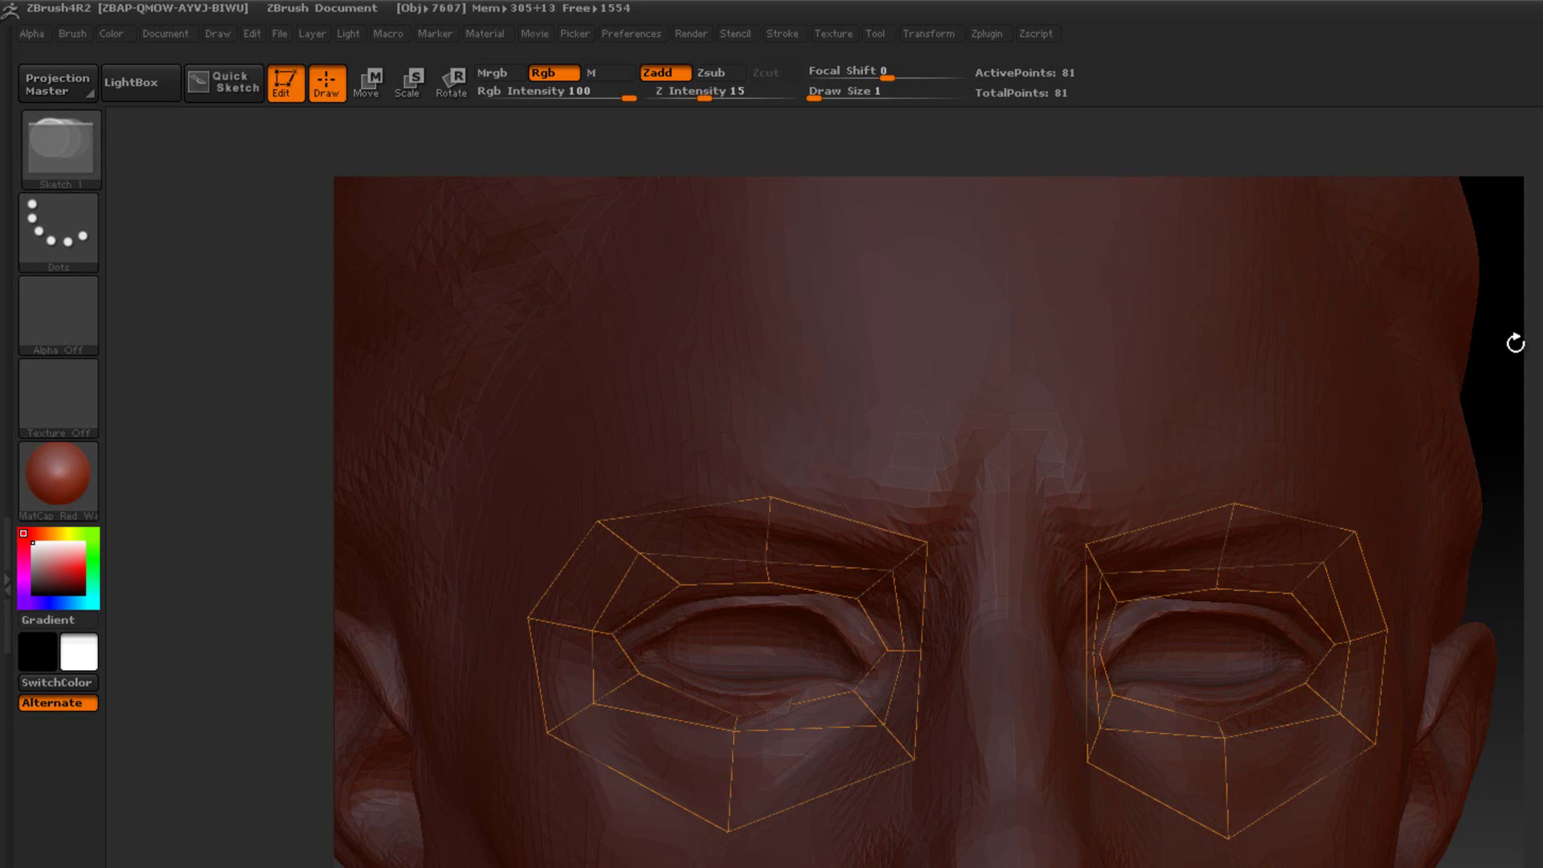
# Move the middle topology points beneath the eye in Move mode, using a Draw Size of 140.
pyautogui.click(371, 84)
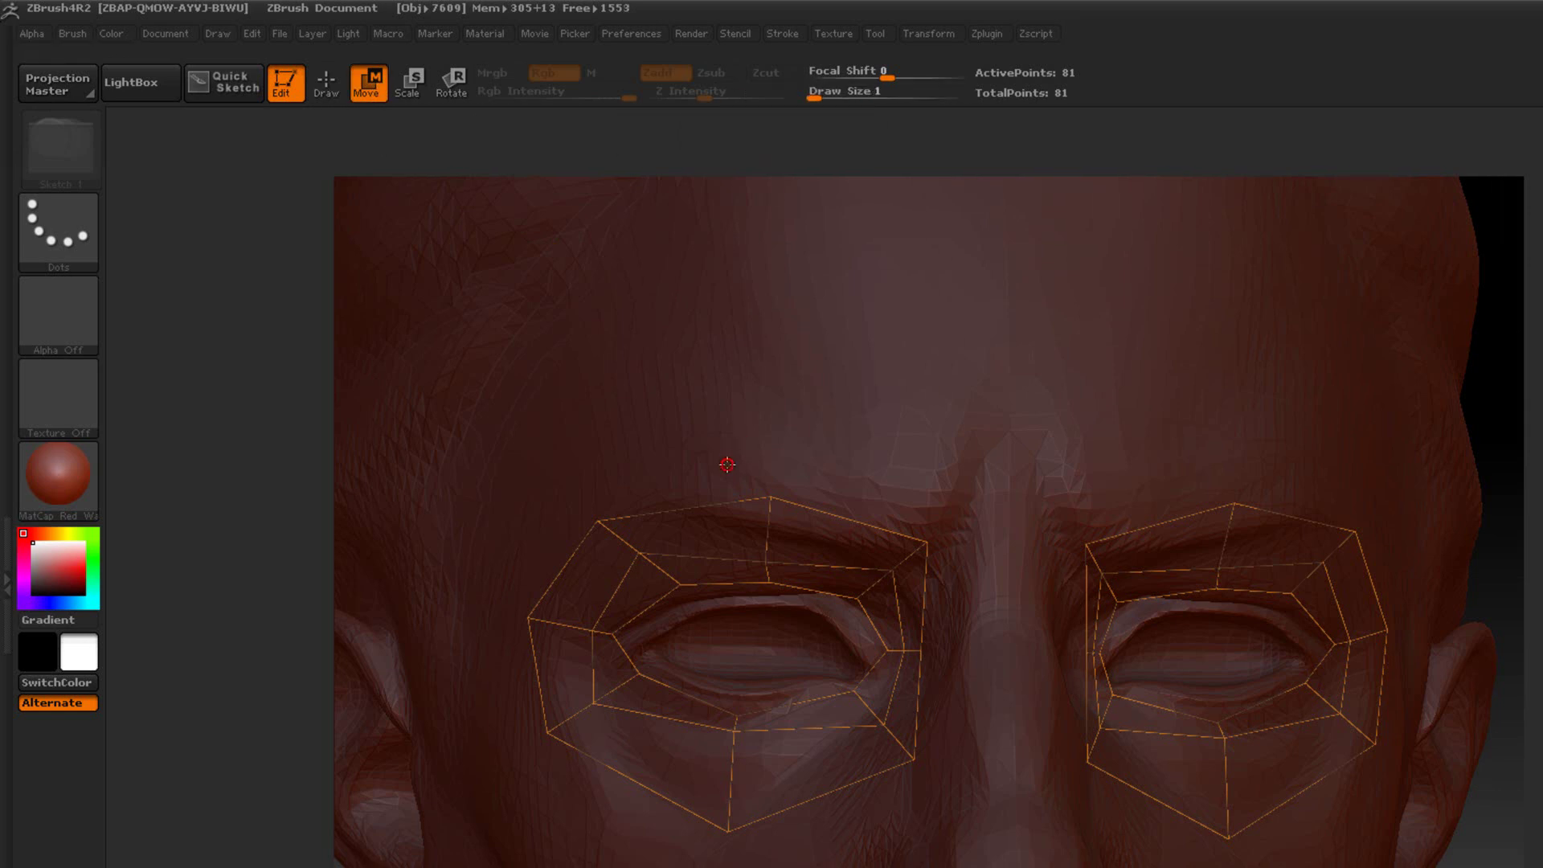
pyautogui.moveTo(735, 732)
pyautogui.mouseDown()
pyautogui.moveTo(738, 783)
pyautogui.moveTo(739, 759)
pyautogui.moveTo(884, 726)
pyautogui.mouseUp()
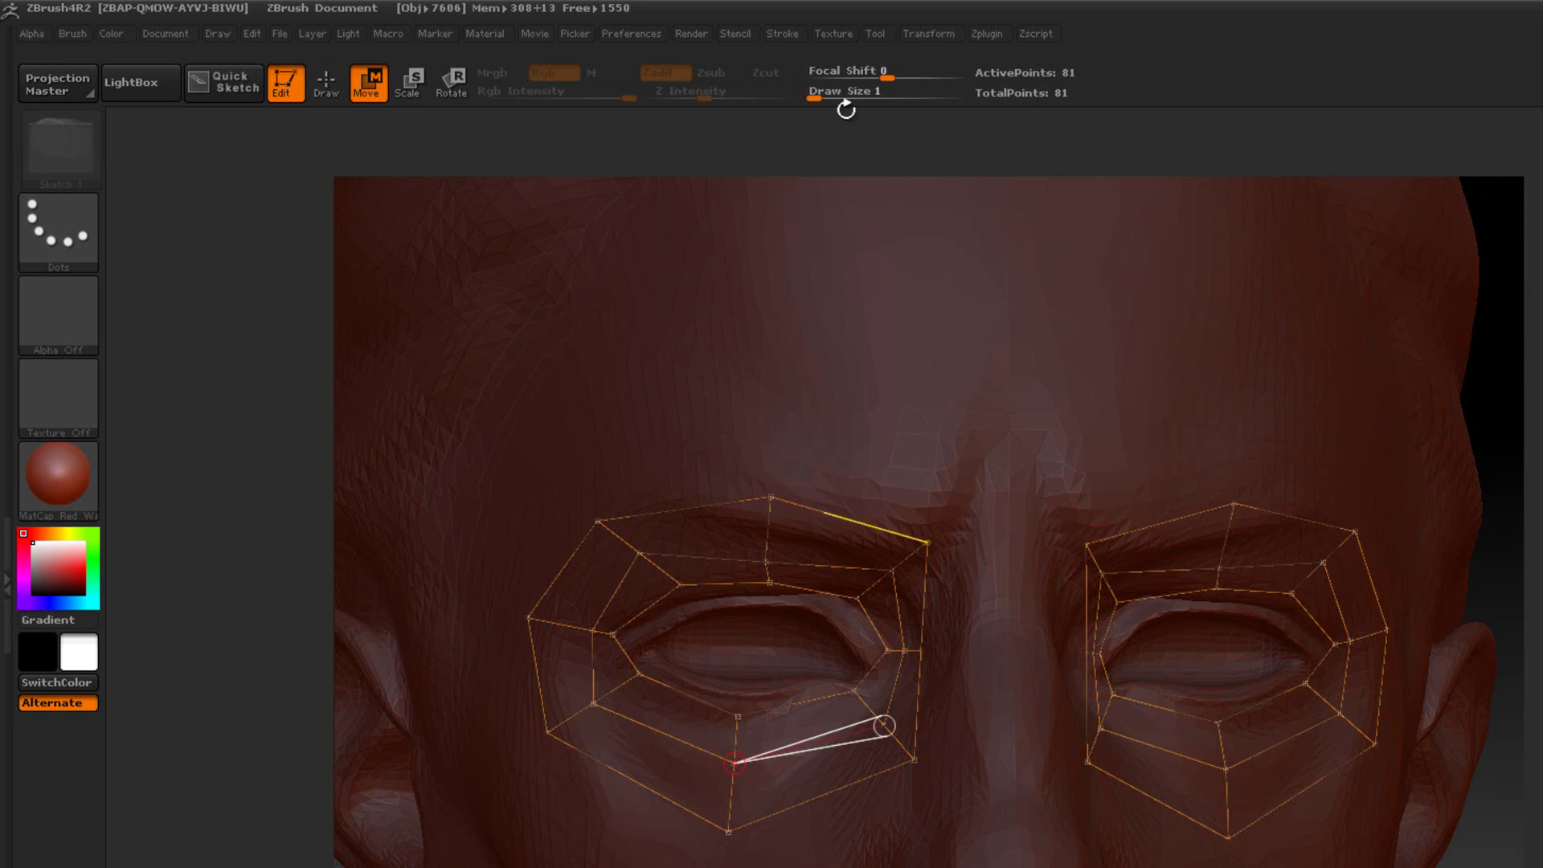
pyautogui.moveTo(836, 93); pyautogui.dragTo(924, 93)
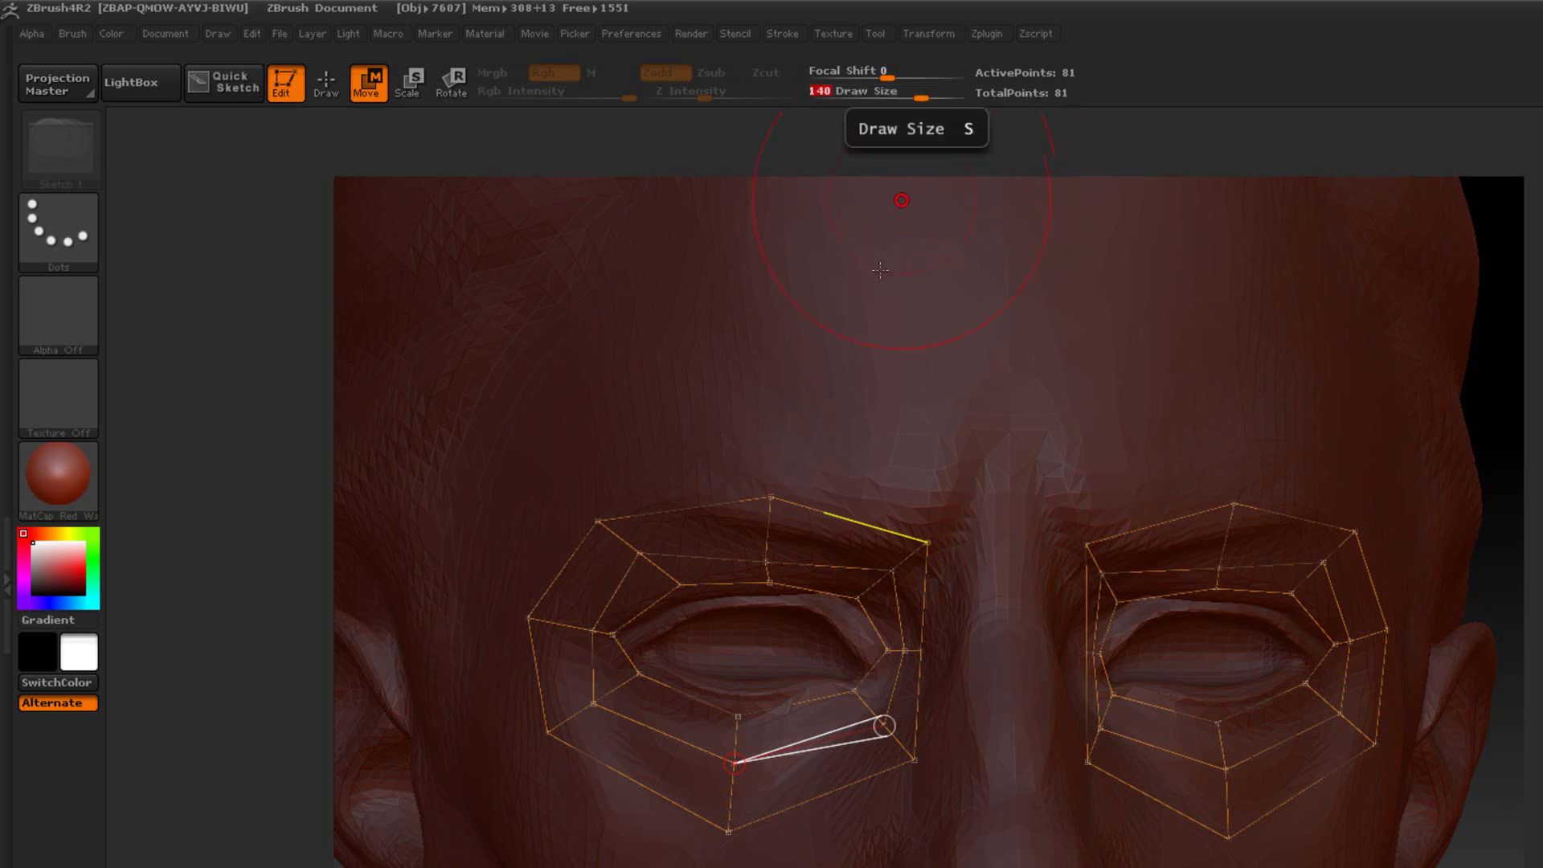
pyautogui.moveTo(884, 725)
pyautogui.mouseDown()
pyautogui.moveTo(732, 765)
pyautogui.moveTo(733, 812)
pyautogui.moveTo(729, 744)
pyautogui.mouseUp()
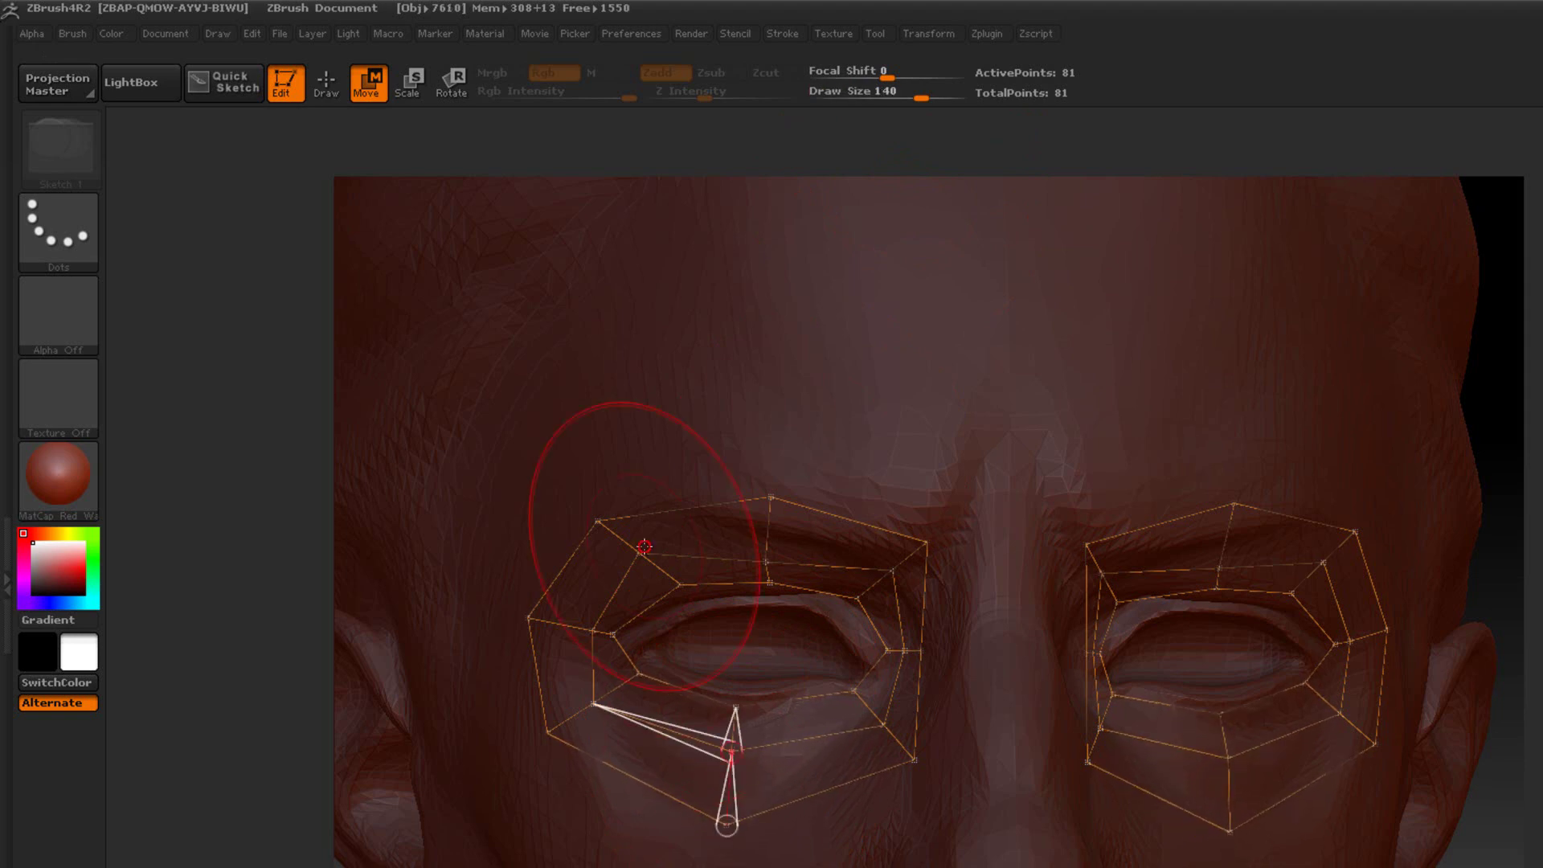
# Scale the topology points beneath the eye, undo the last scaling, and return to Draw mode.
pyautogui.click(410, 82)
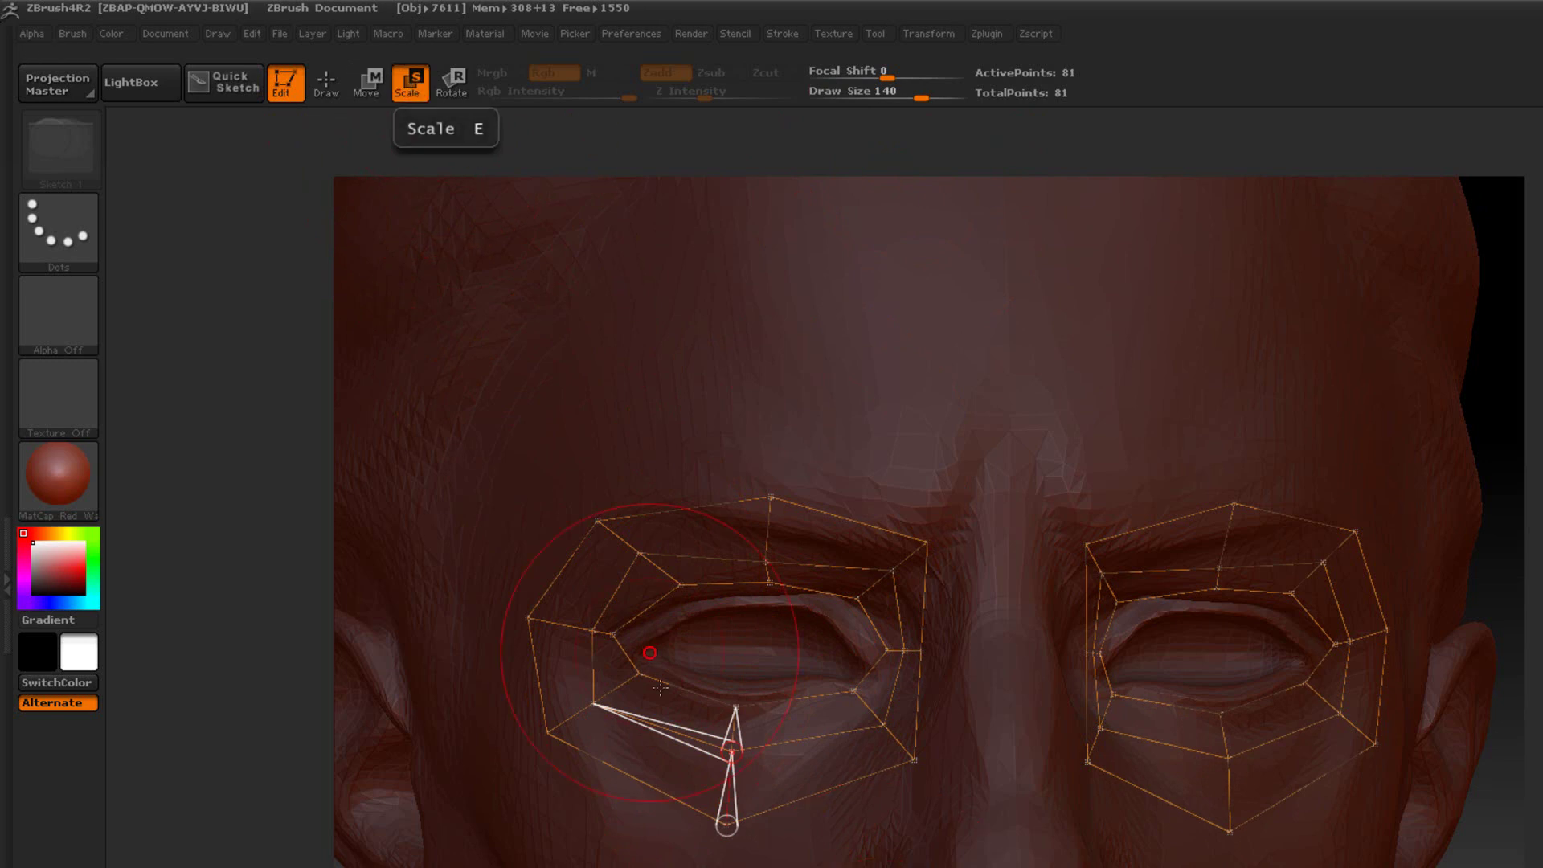
pyautogui.moveTo(731, 755); pyautogui.dragTo(737, 751)
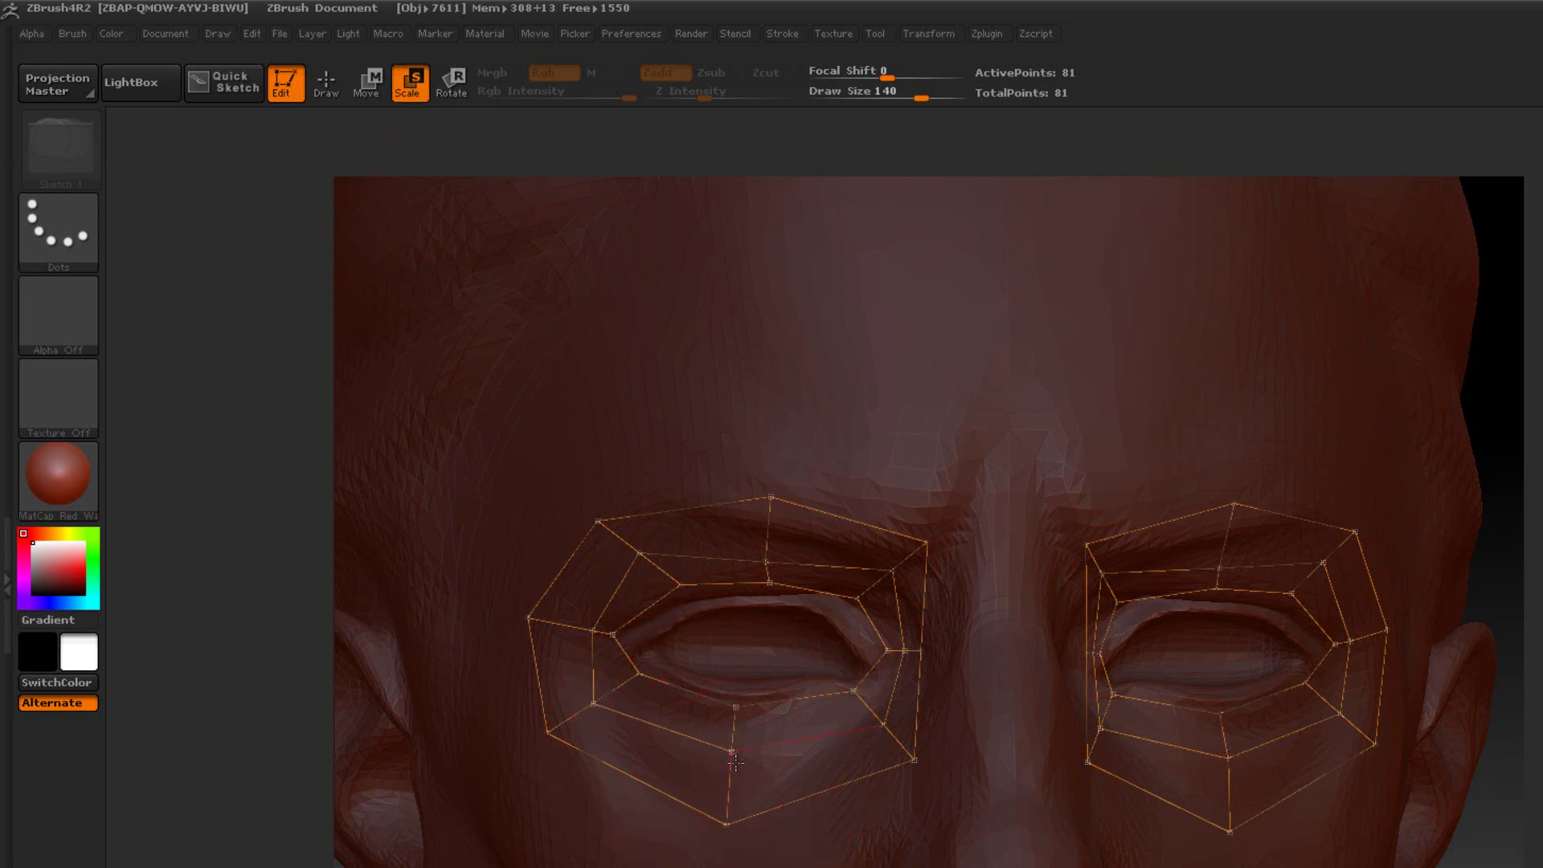
pyautogui.moveTo(751, 806); pyautogui.dragTo(731, 780)
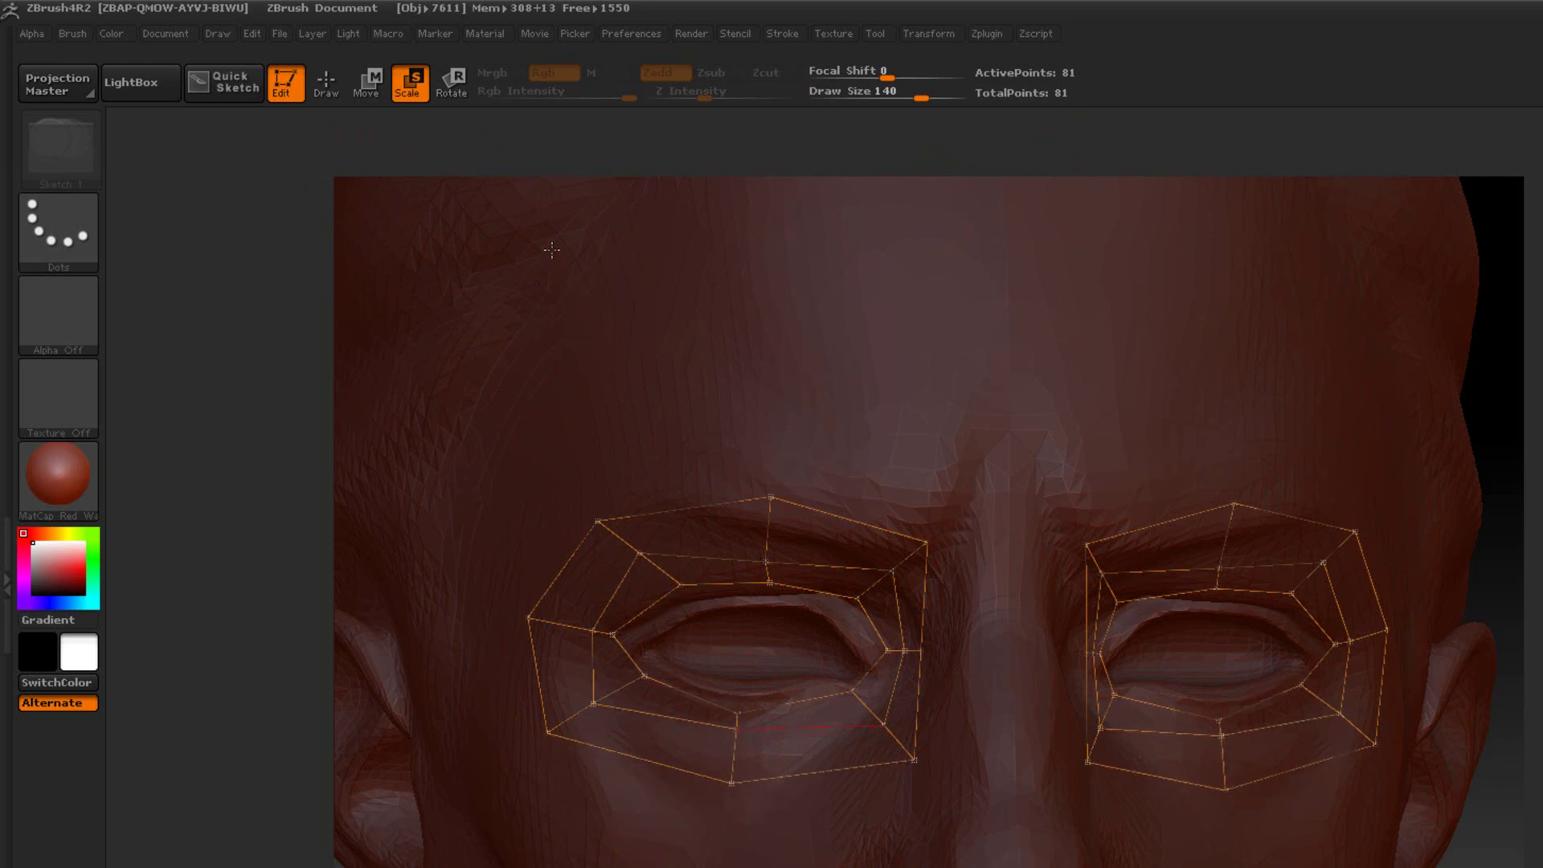
pyautogui.hotkey('ctrl', 'z')
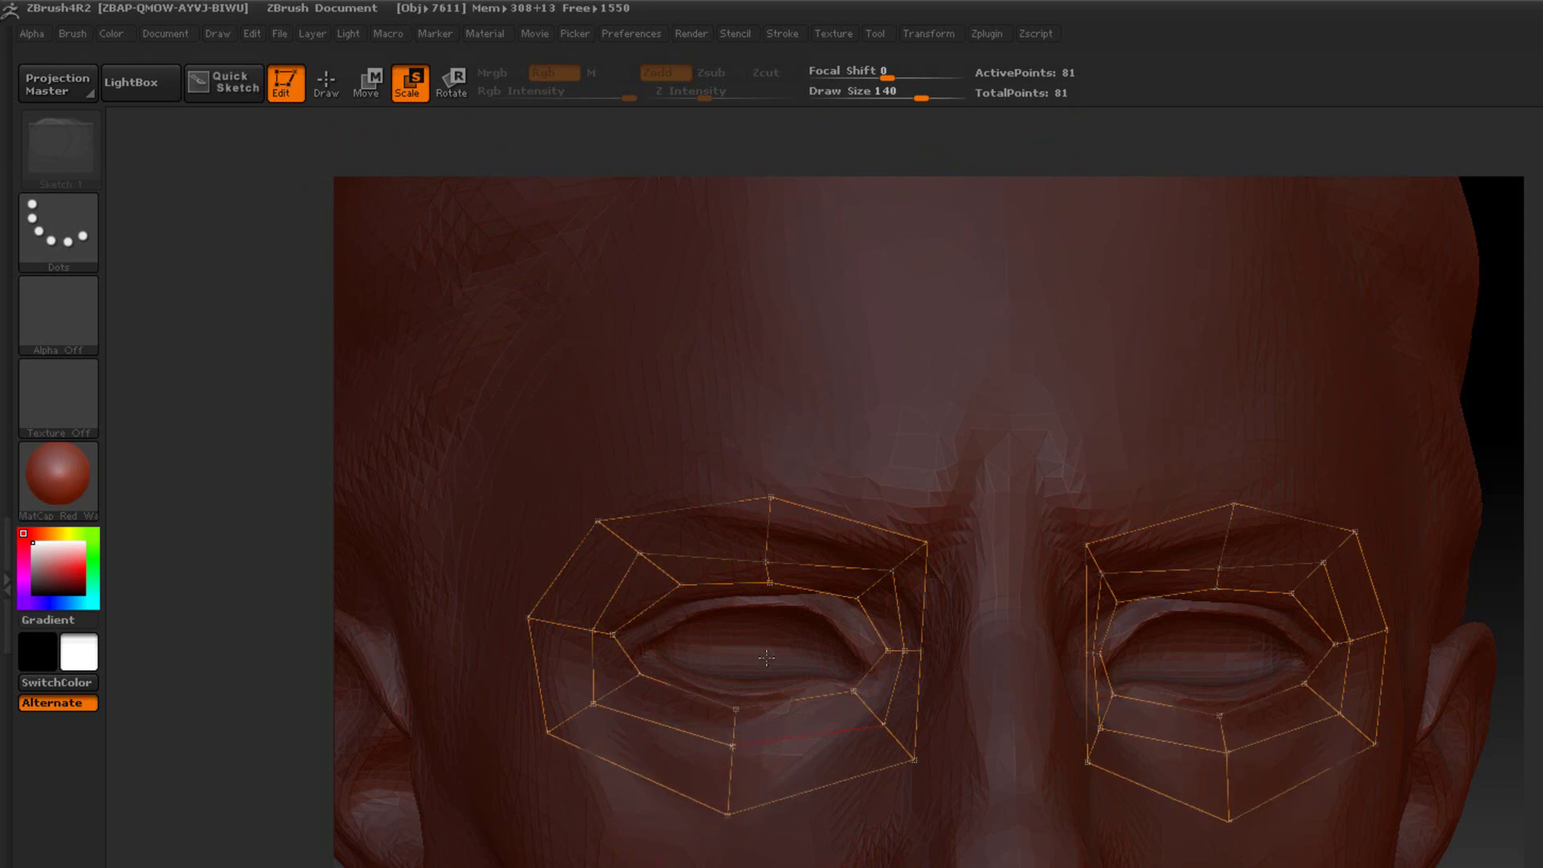
pyautogui.click(326, 82)
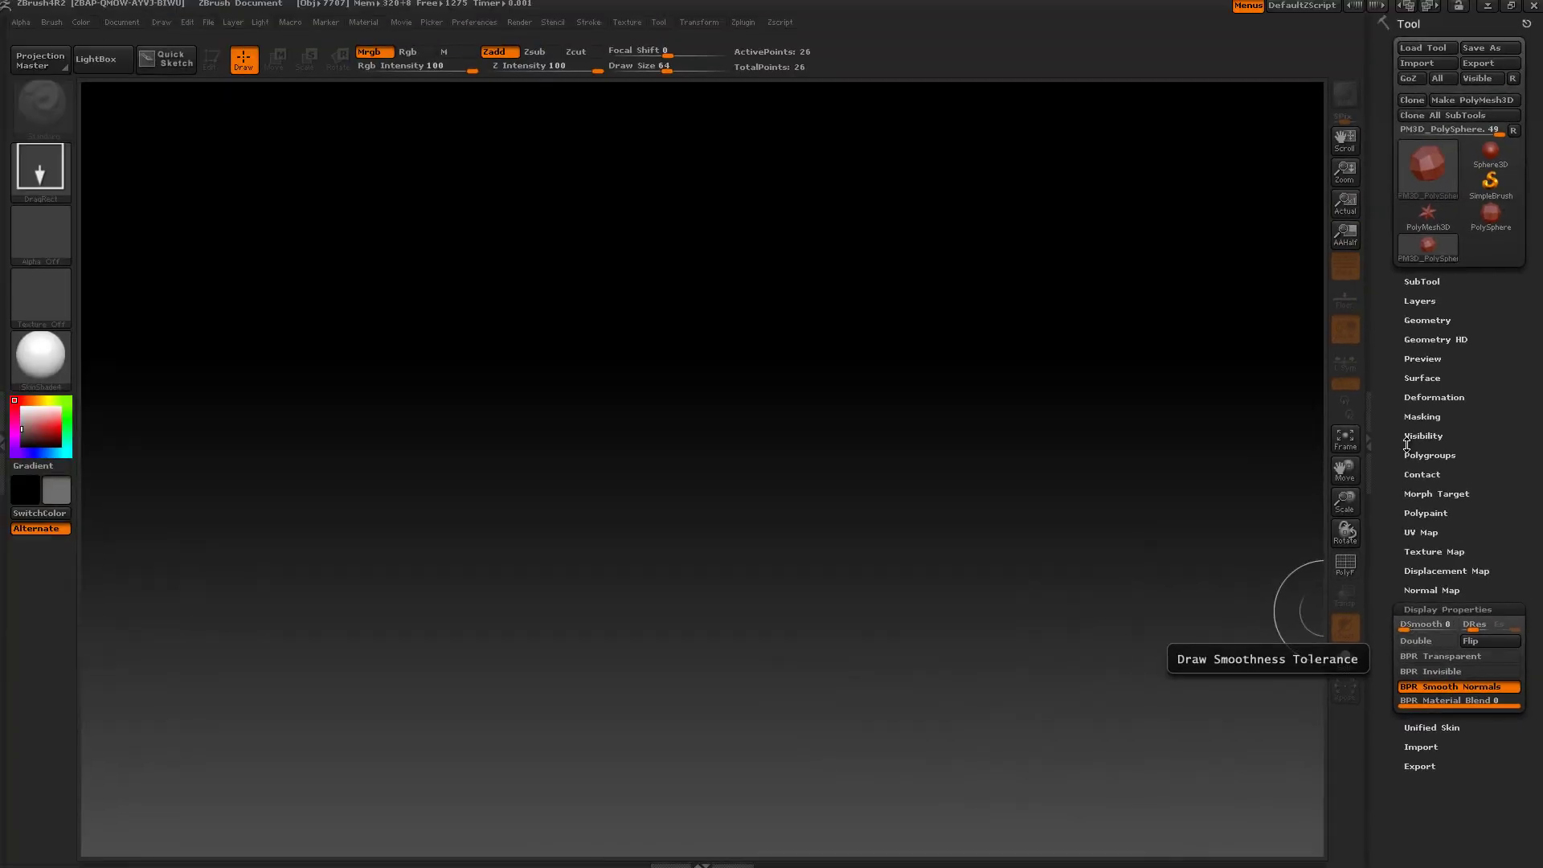
# Draw two faceted copies of the low-resolution PolySphere side by side along the upper canvas with DSmooth at 0.
pyautogui.moveTo(1417, 164)
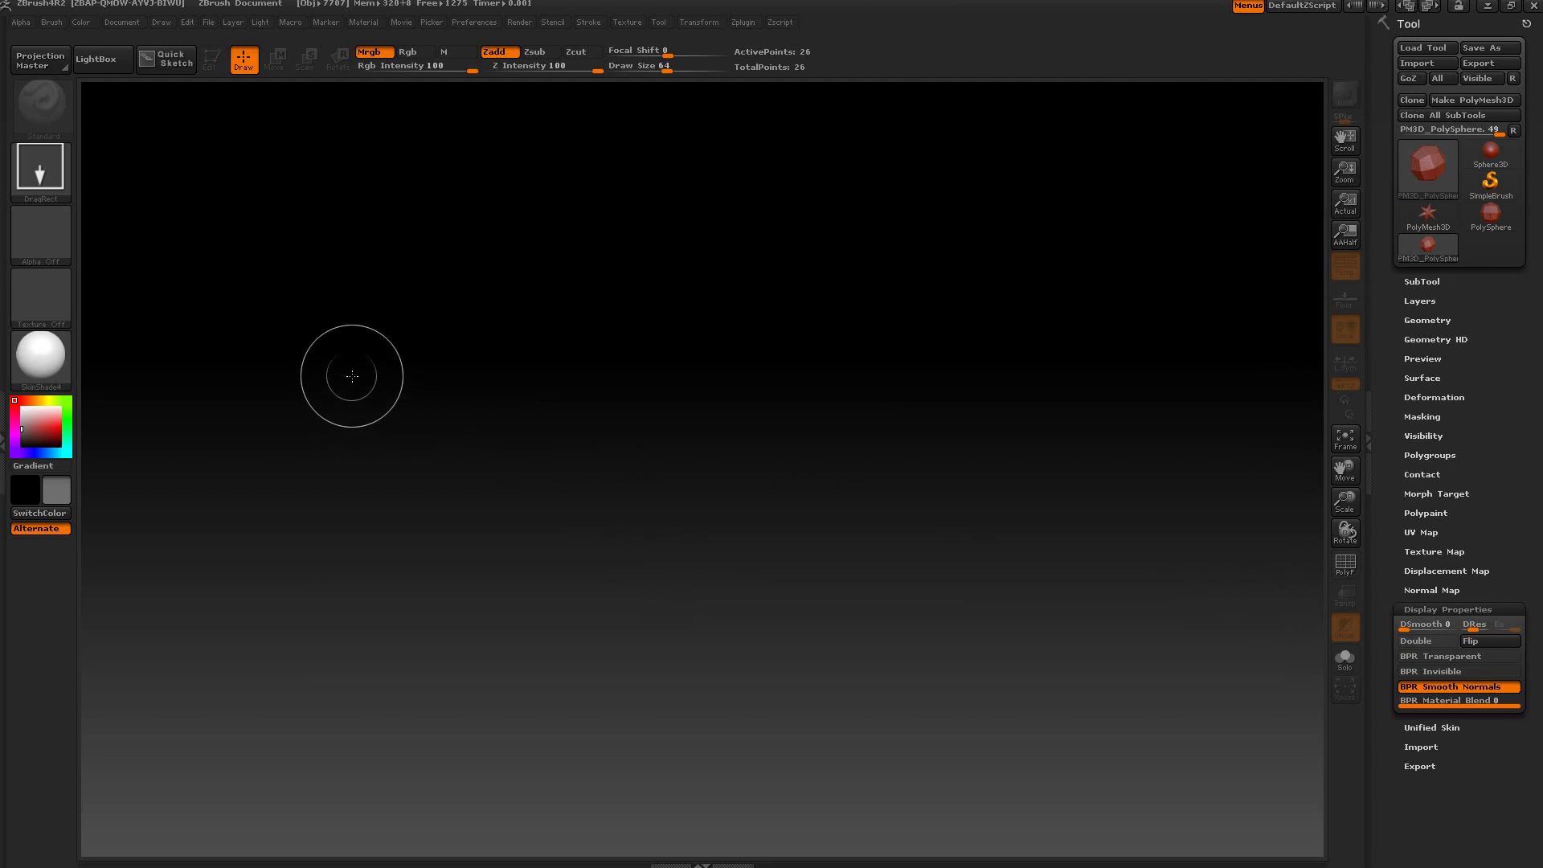
pyautogui.moveTo(311, 292); pyautogui.dragTo(322, 450)
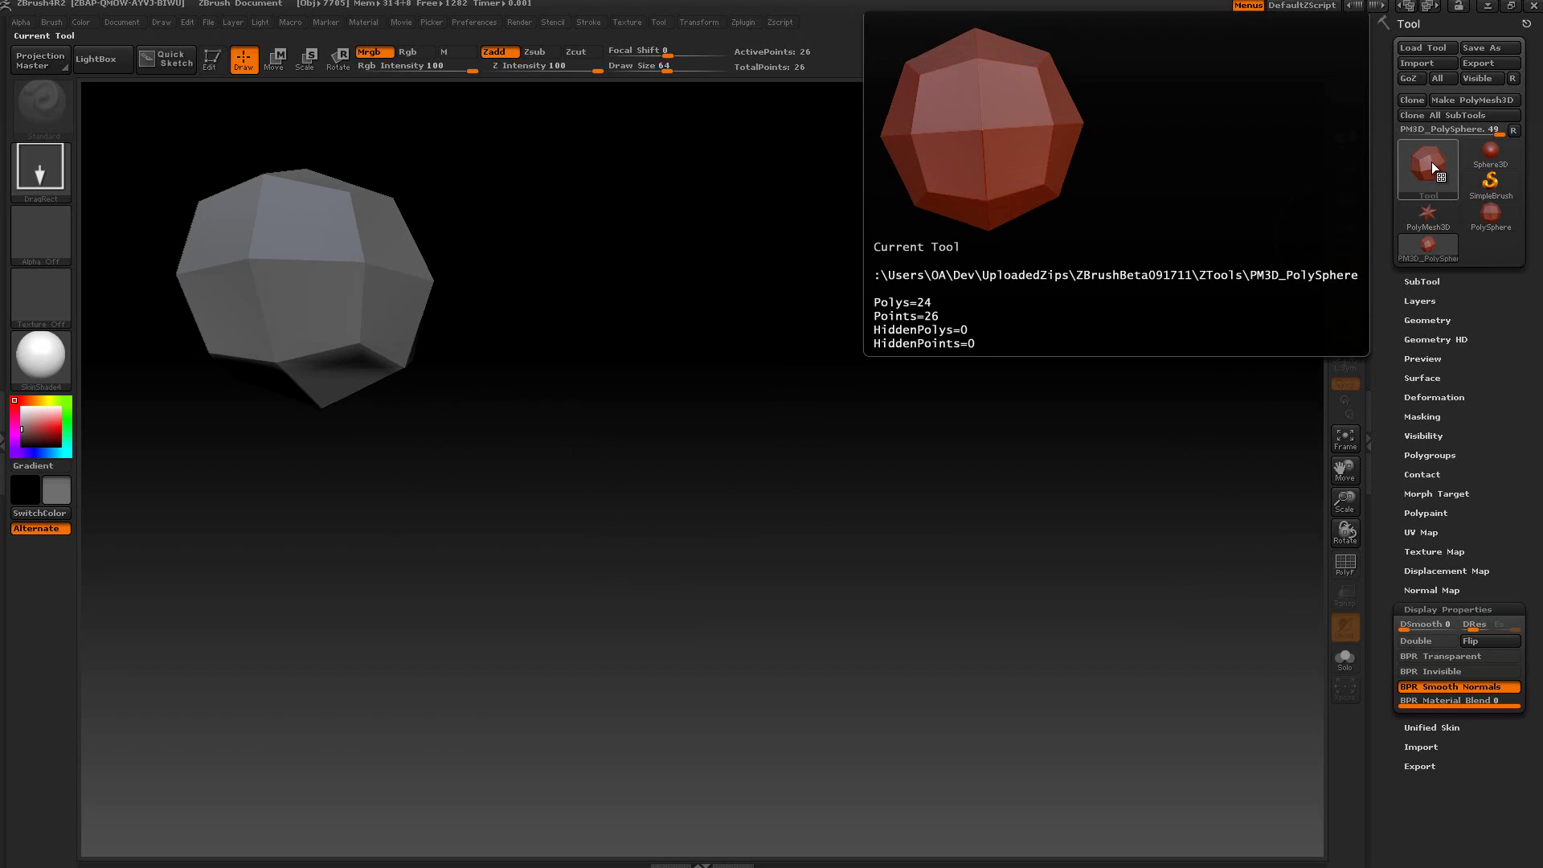
pyautogui.click(697, 23)
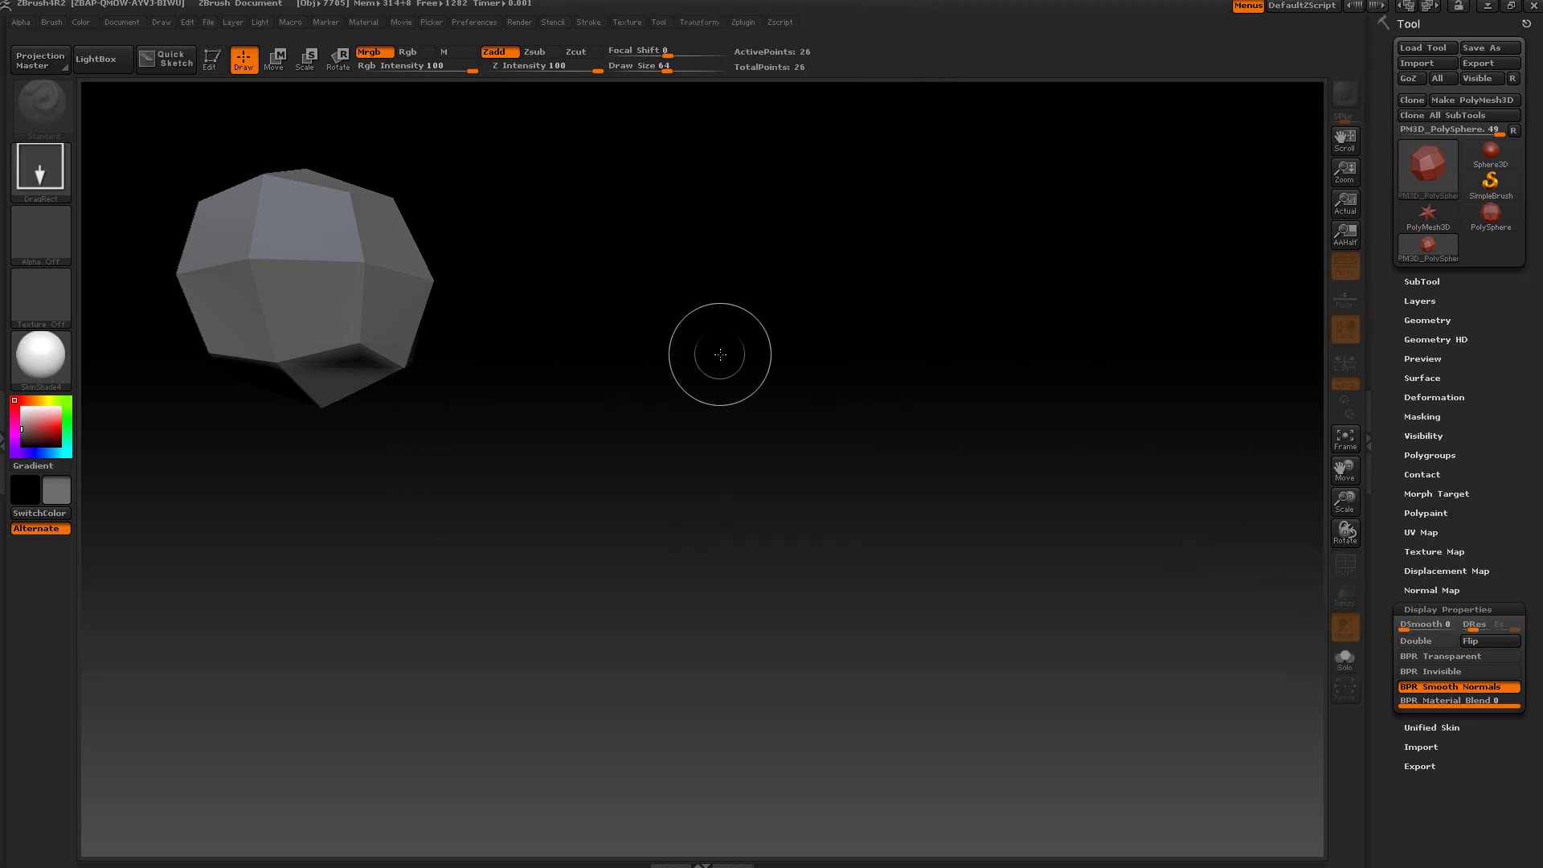
pyautogui.moveTo(599, 268); pyautogui.dragTo(606, 437)
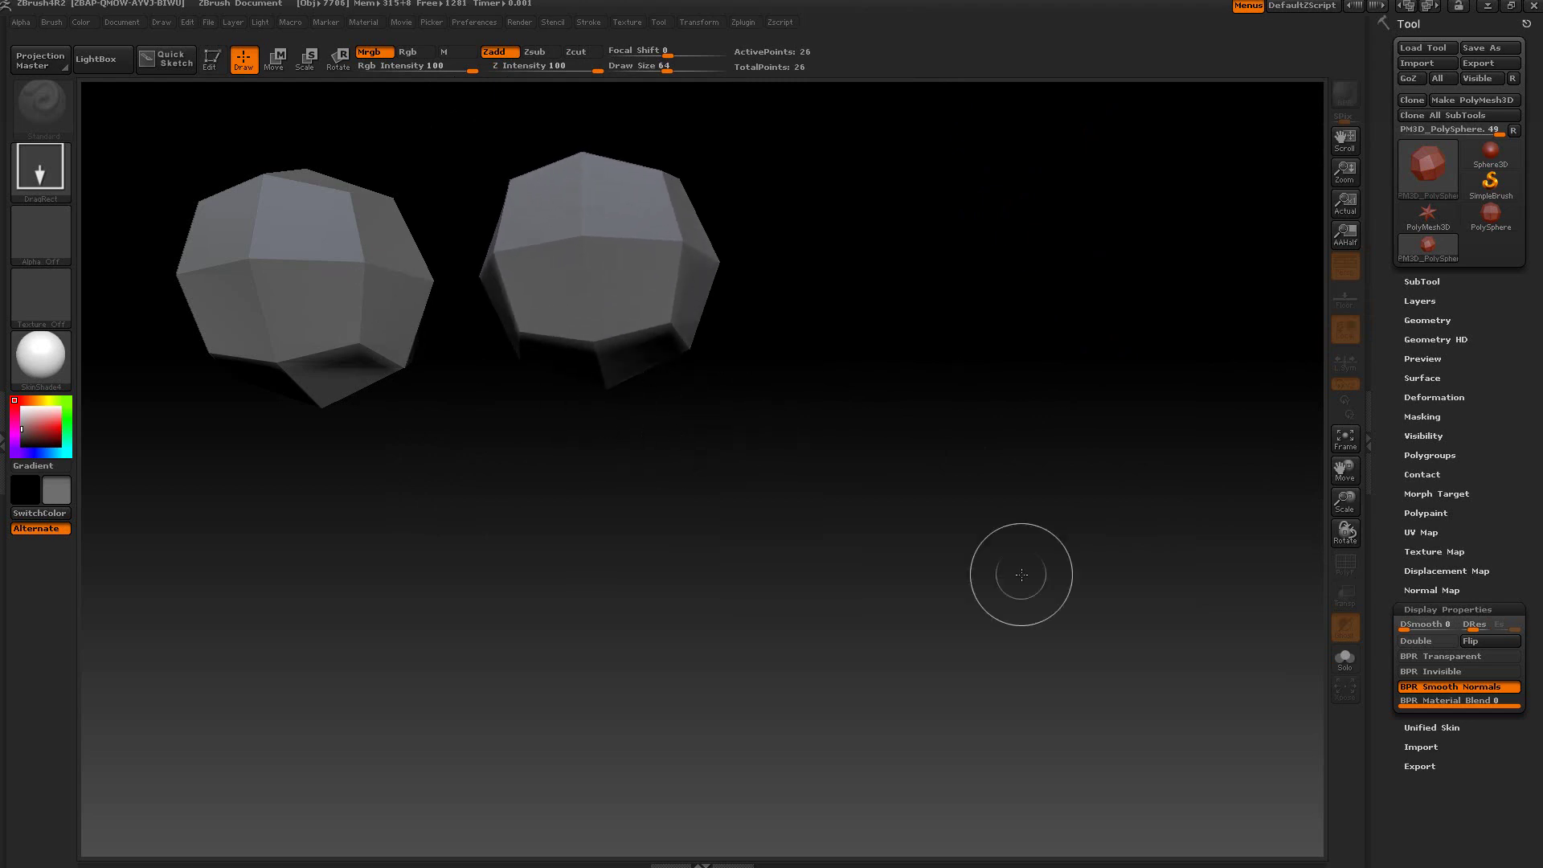
# Set DSmooth to about 0.44, adjust the draw resolution, and draw two smoothed PolySpheres beside the faceted ones.
pyautogui.moveTo(1426, 626); pyautogui.dragTo(1445, 627)
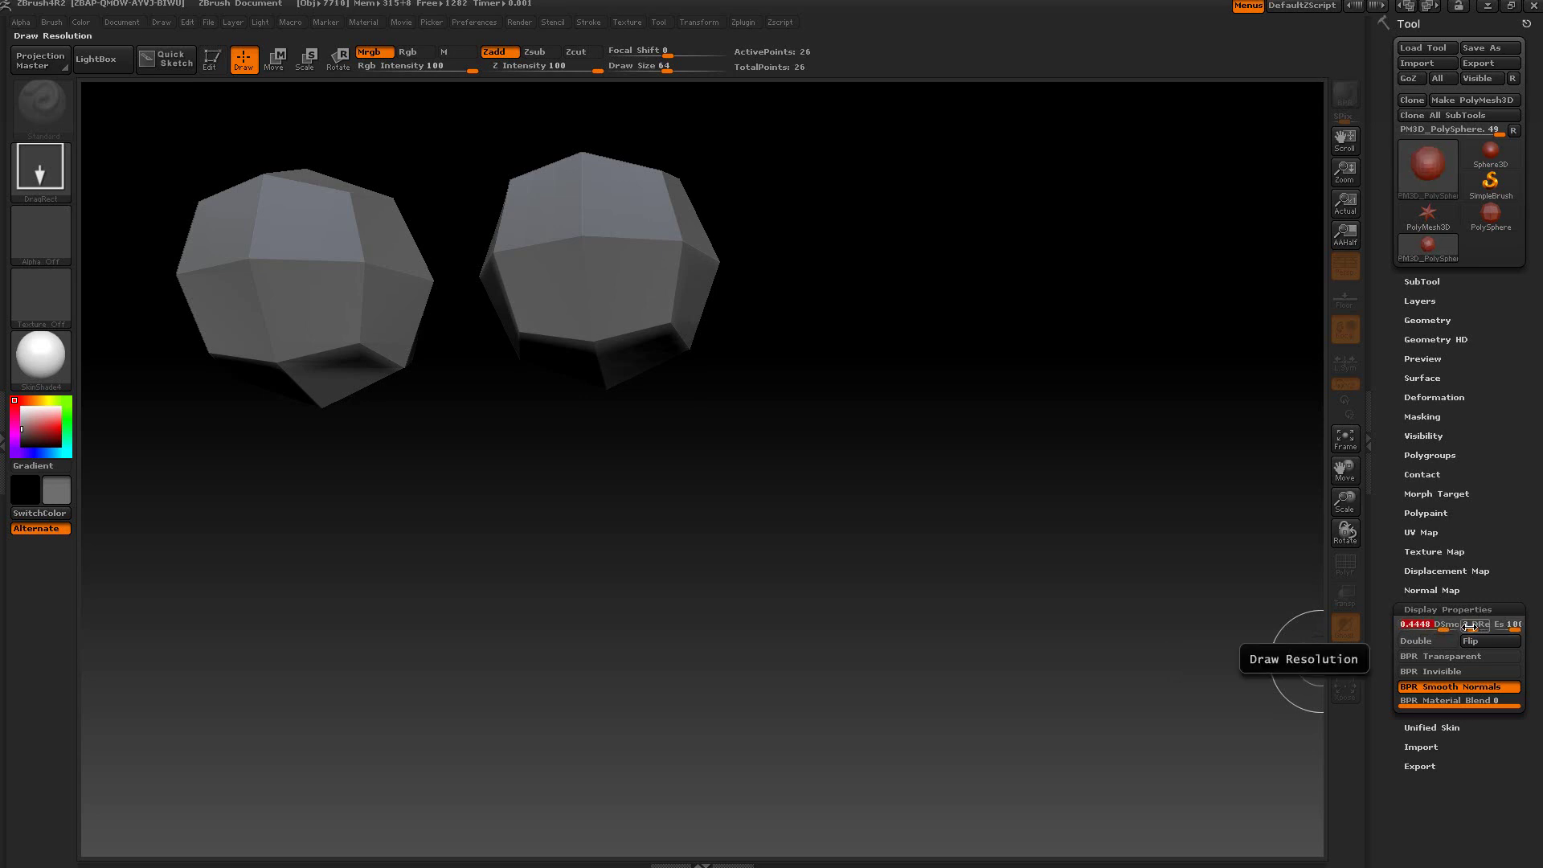
pyautogui.moveTo(1470, 626); pyautogui.dragTo(1477, 626)
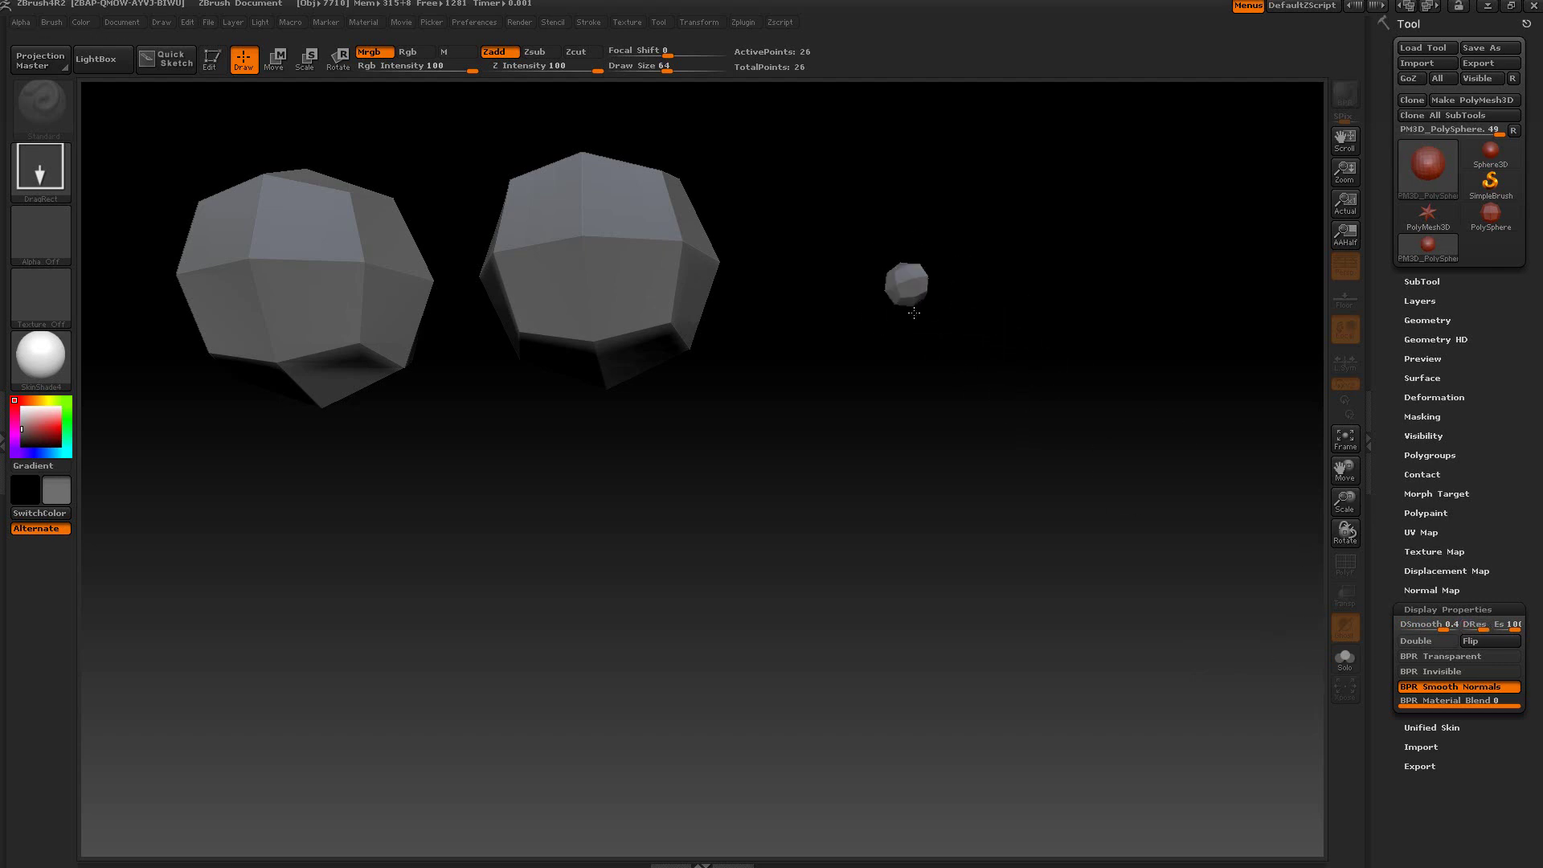
pyautogui.moveTo(906, 286); pyautogui.dragTo(951, 423)
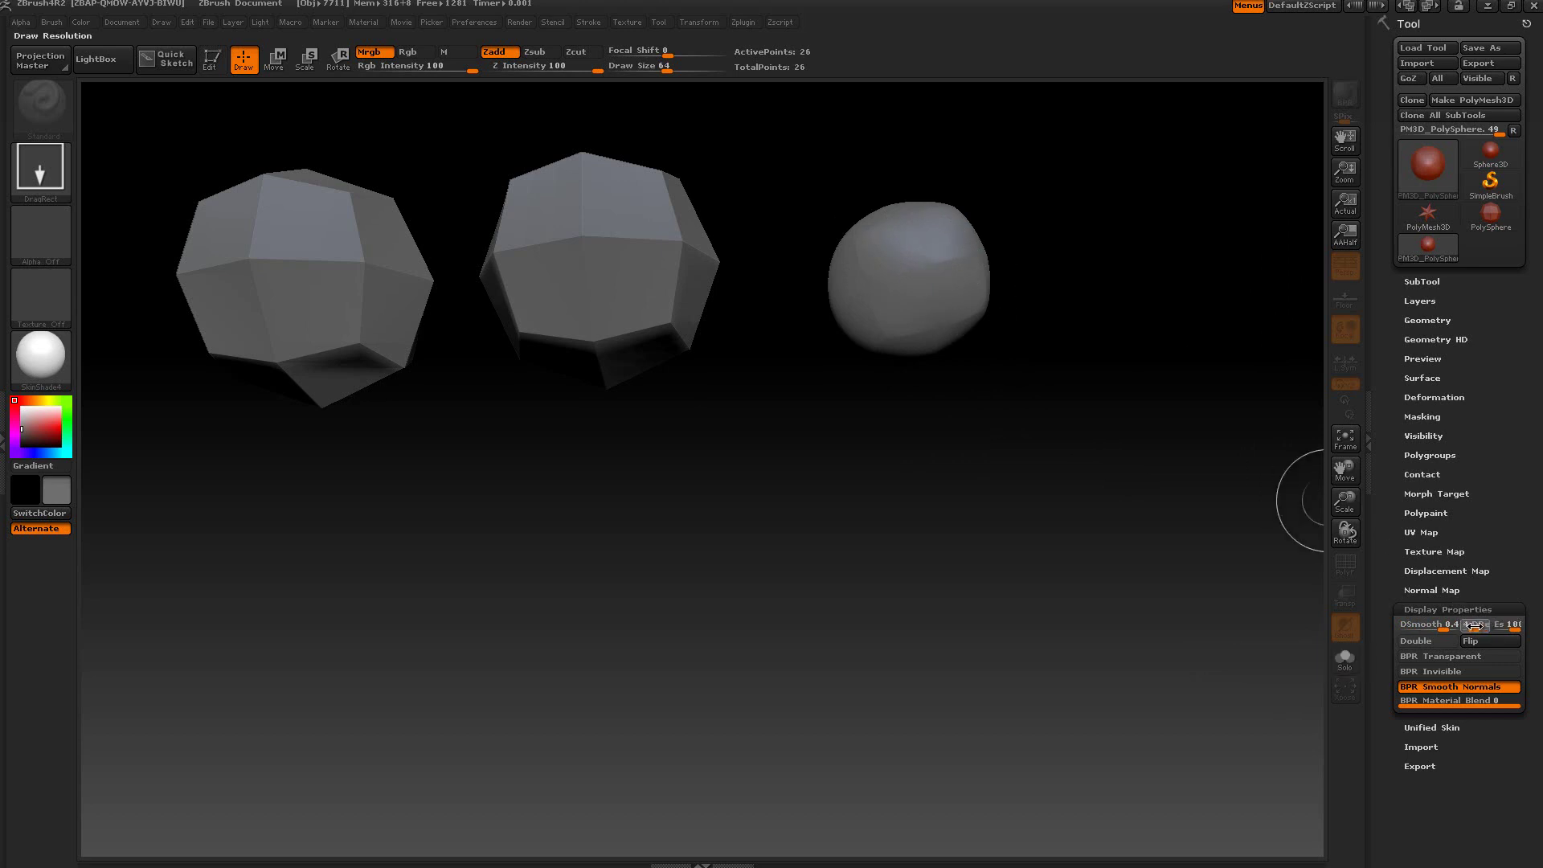
pyautogui.moveTo(1147, 289); pyautogui.dragTo(1134, 453)
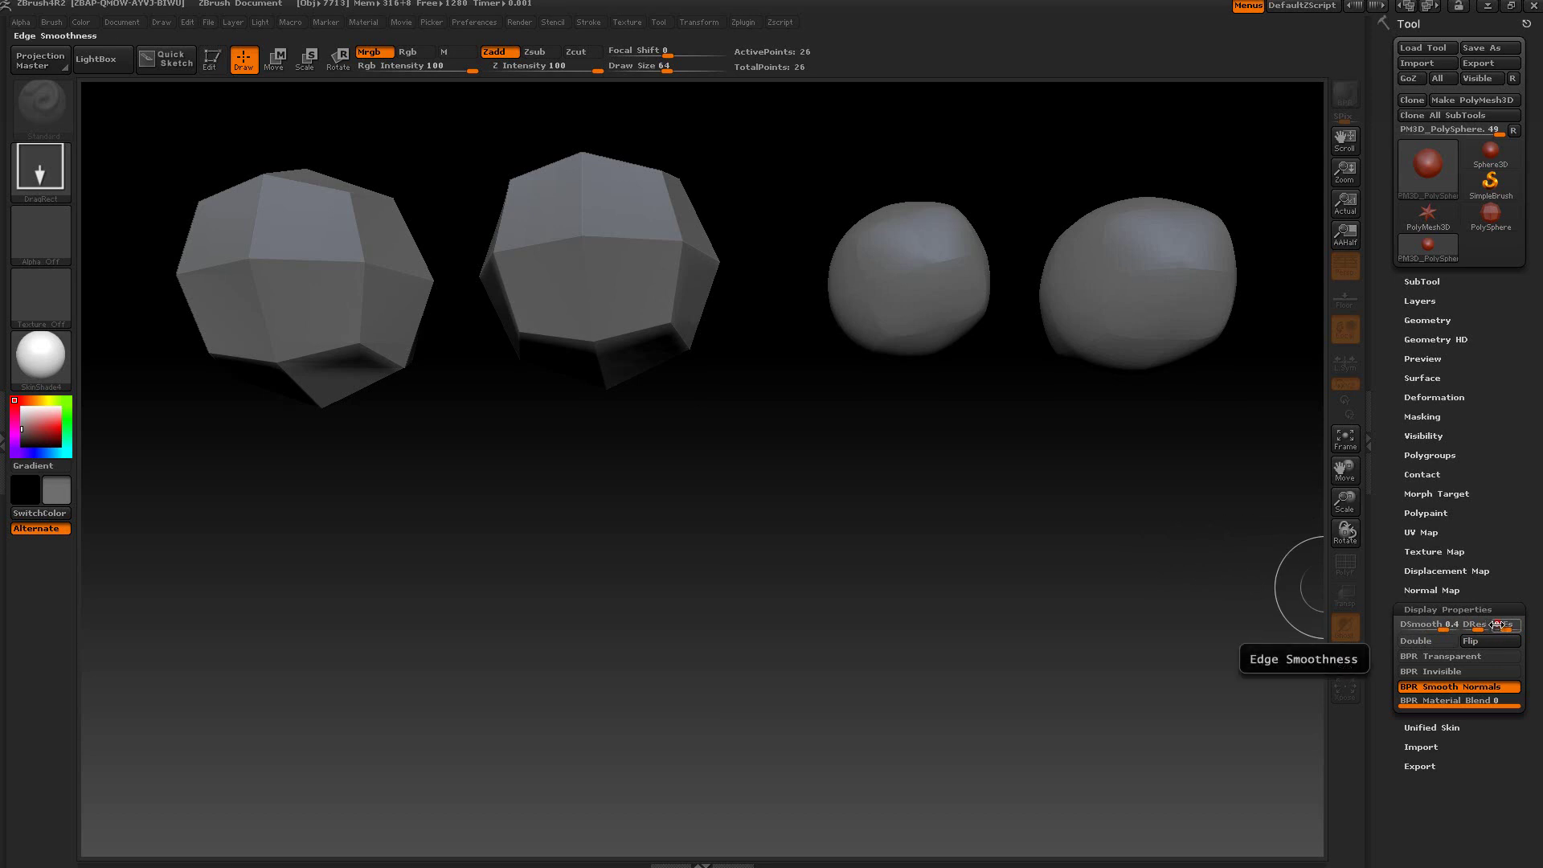
# Draw a PolySphere with Edge Smoothness 0 in the lower row, raise the draw resolution, and draw another beside it.
pyautogui.moveTo(403, 562); pyautogui.dragTo(435, 700)
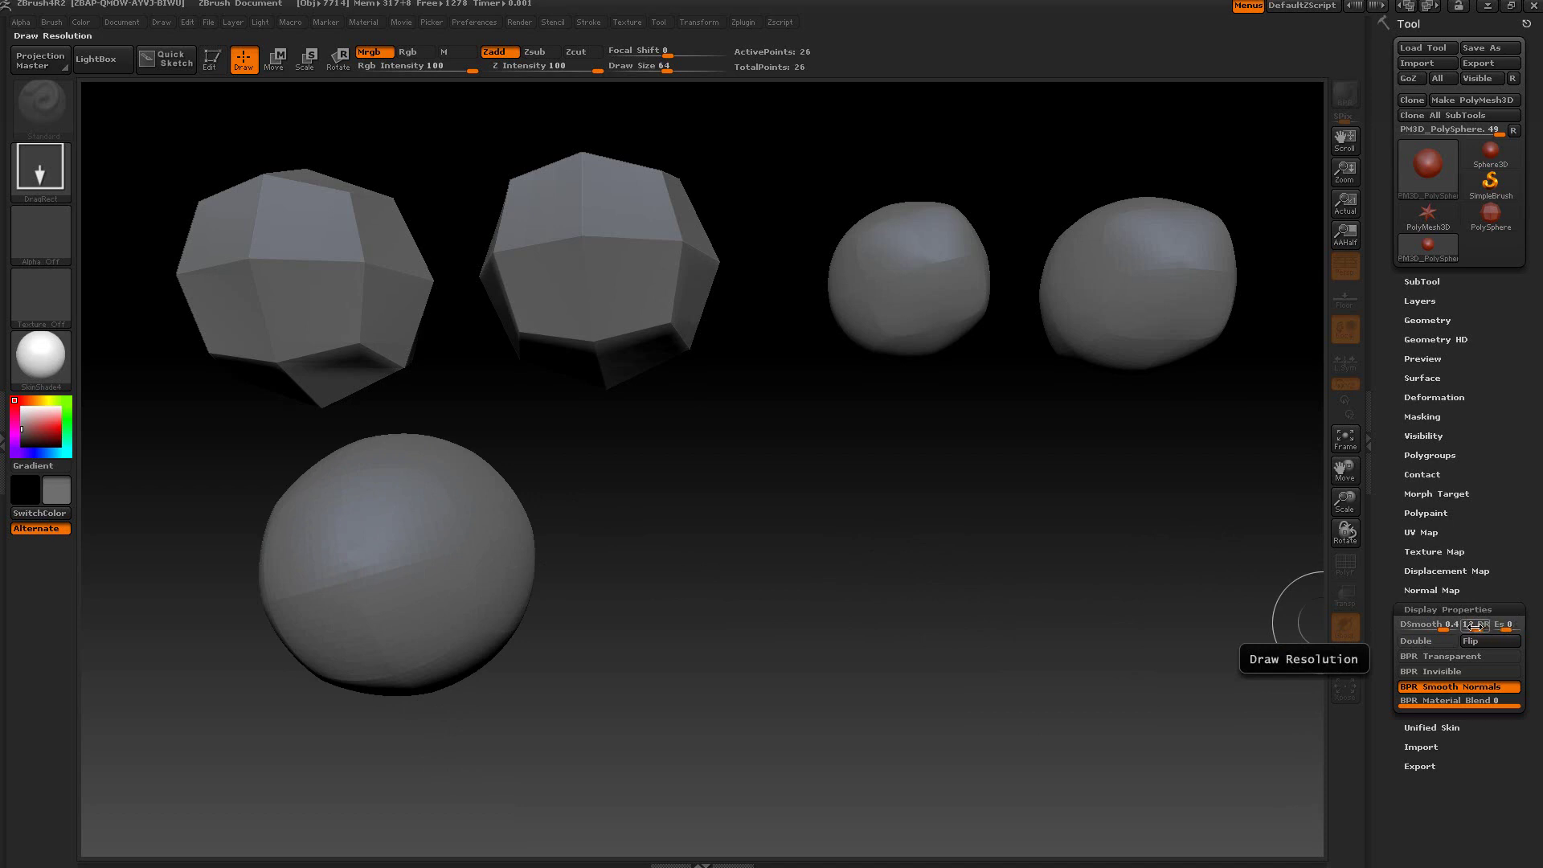
pyautogui.moveTo(1475, 626); pyautogui.dragTo(1485, 627)
pyautogui.moveTo(885, 570); pyautogui.dragTo(908, 735)
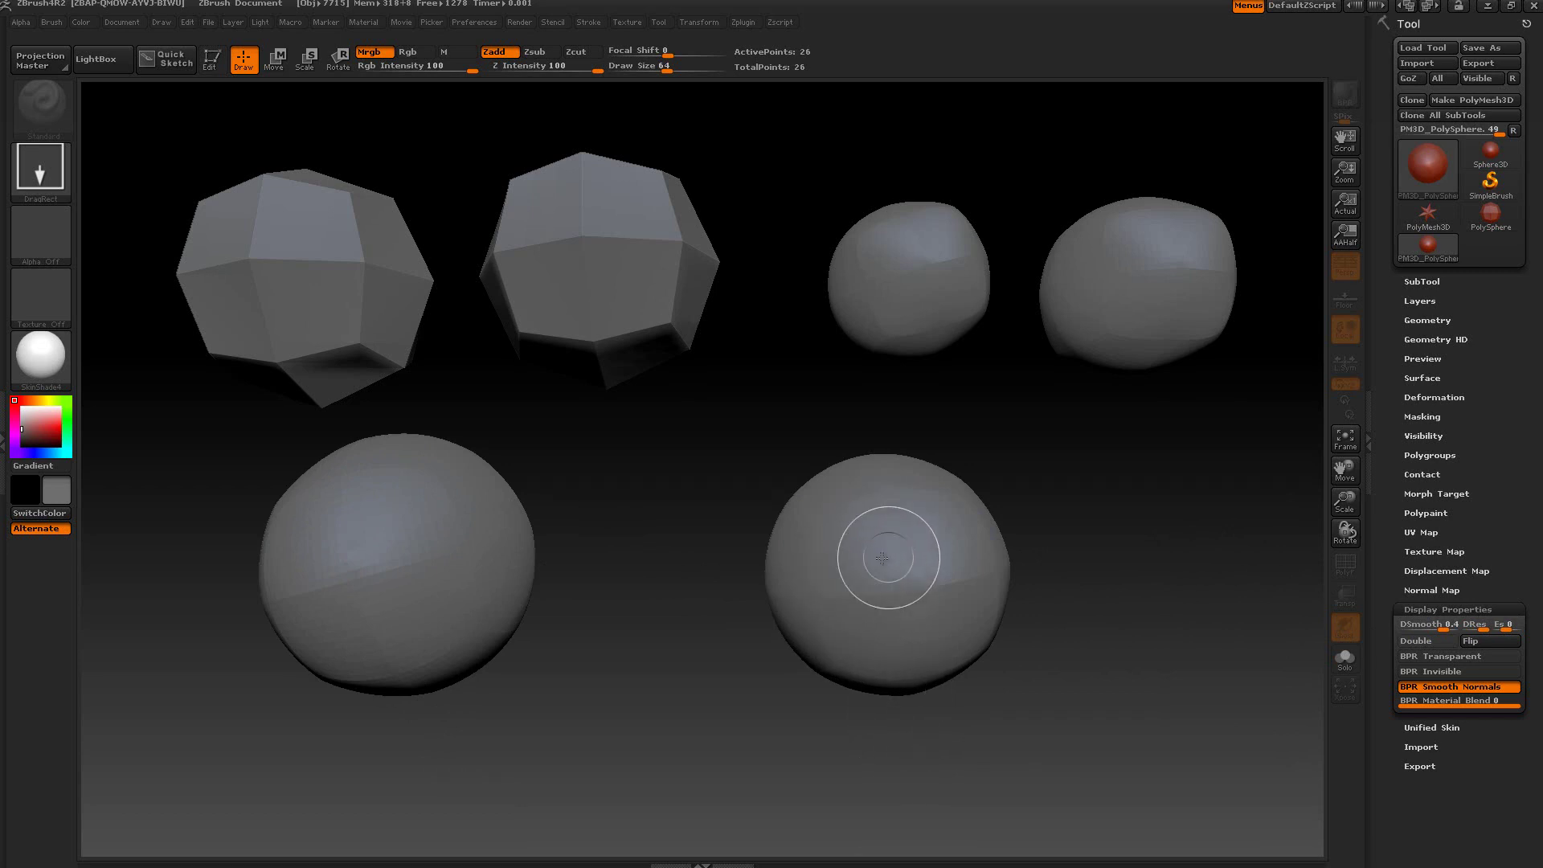
# Set DSmooth to 1, check the PolySphere's subdivision options, and draw two more PolySpheres on the lower canvas.
pyautogui.click(1419, 625)
pyautogui.moveTo(1419, 626); pyautogui.dragTo(1444, 625)
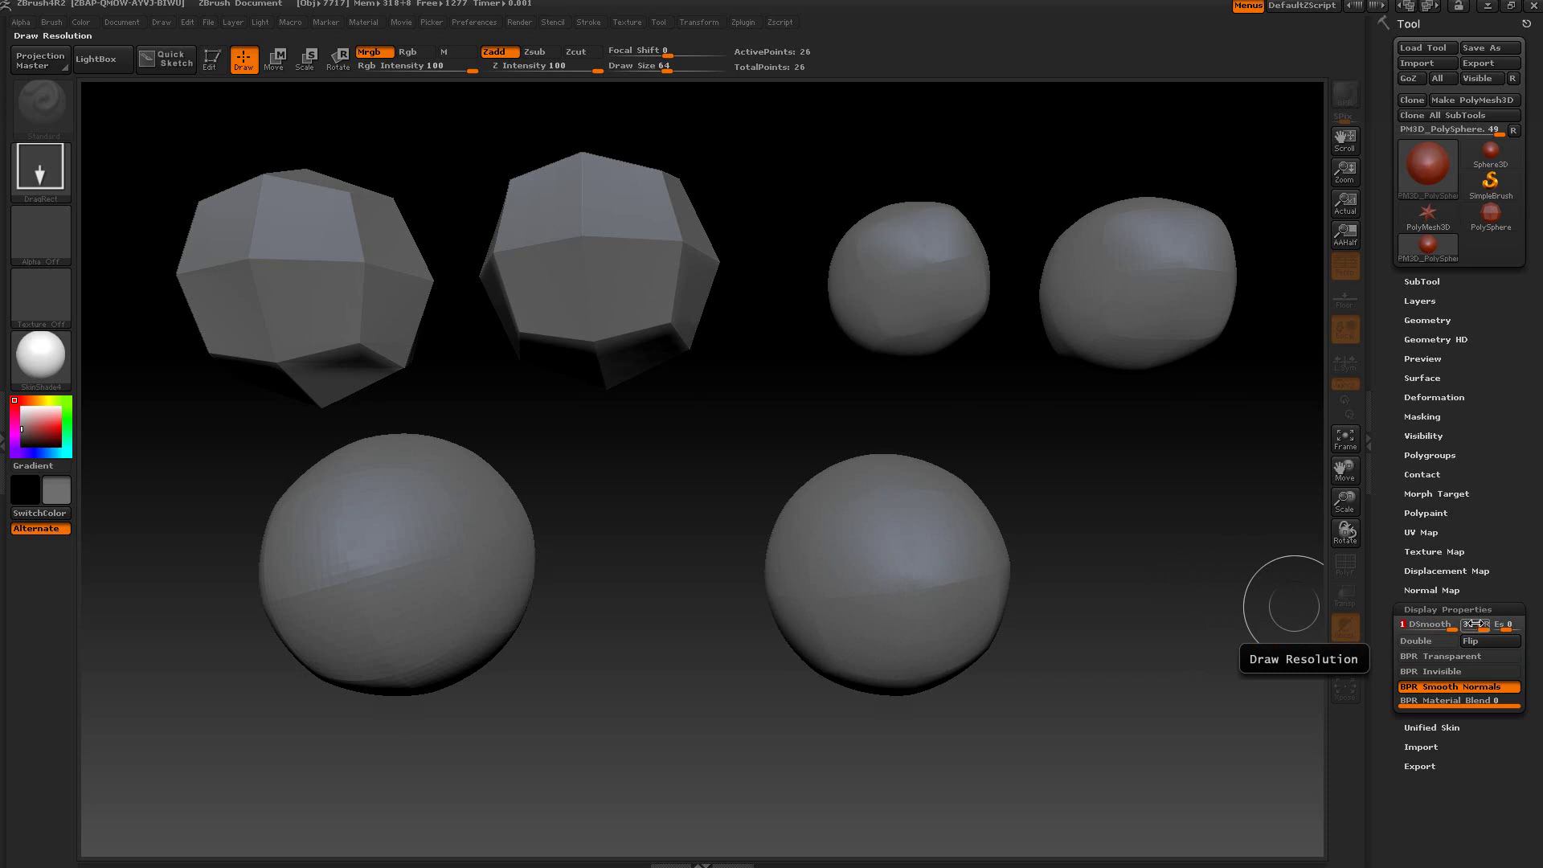
pyautogui.click(1422, 319)
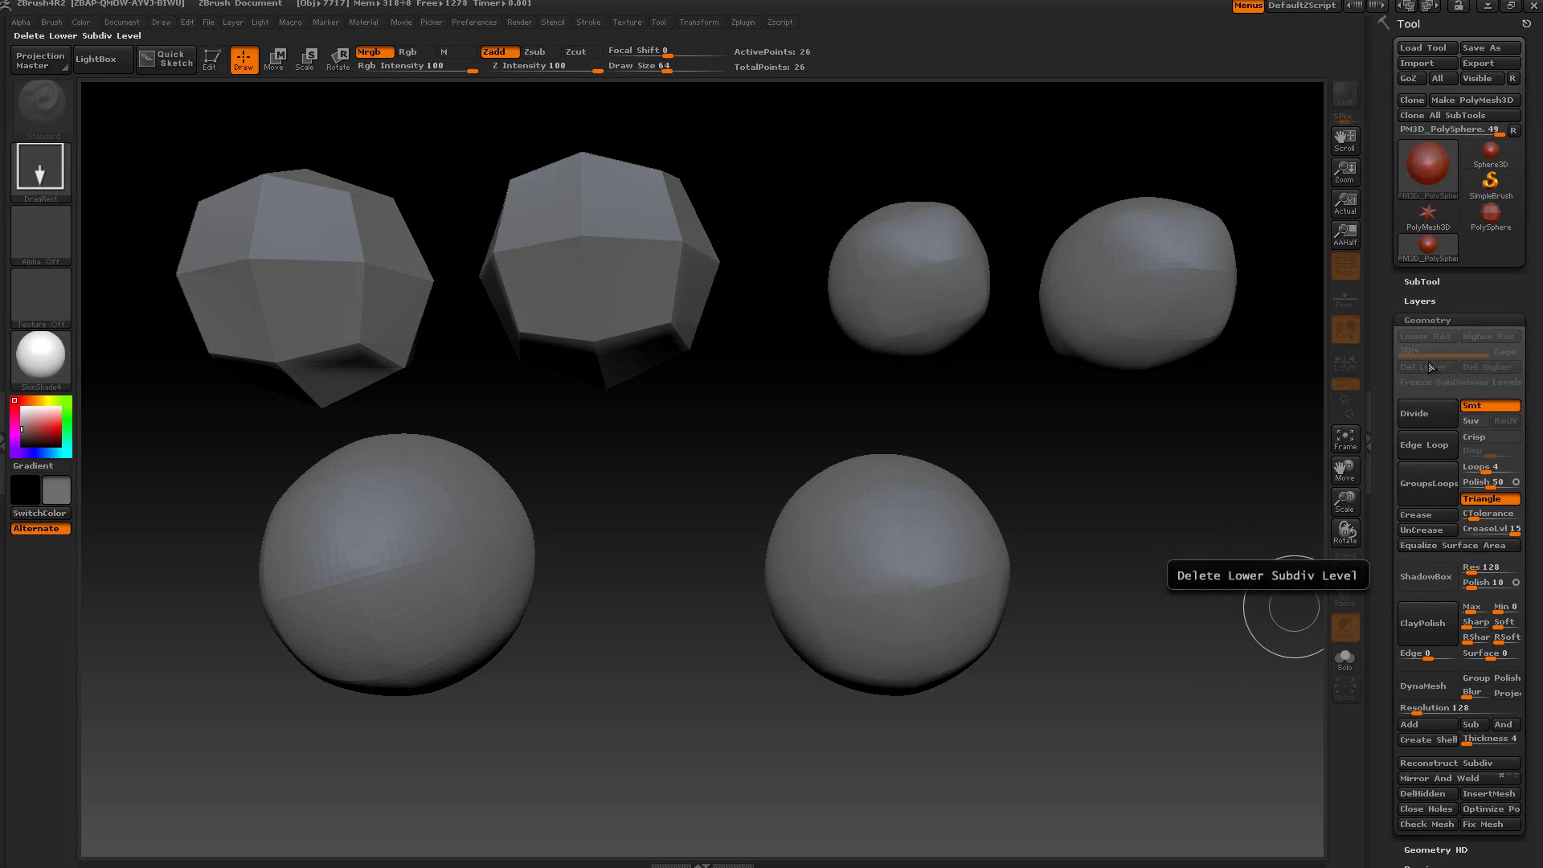
pyautogui.click(1419, 320)
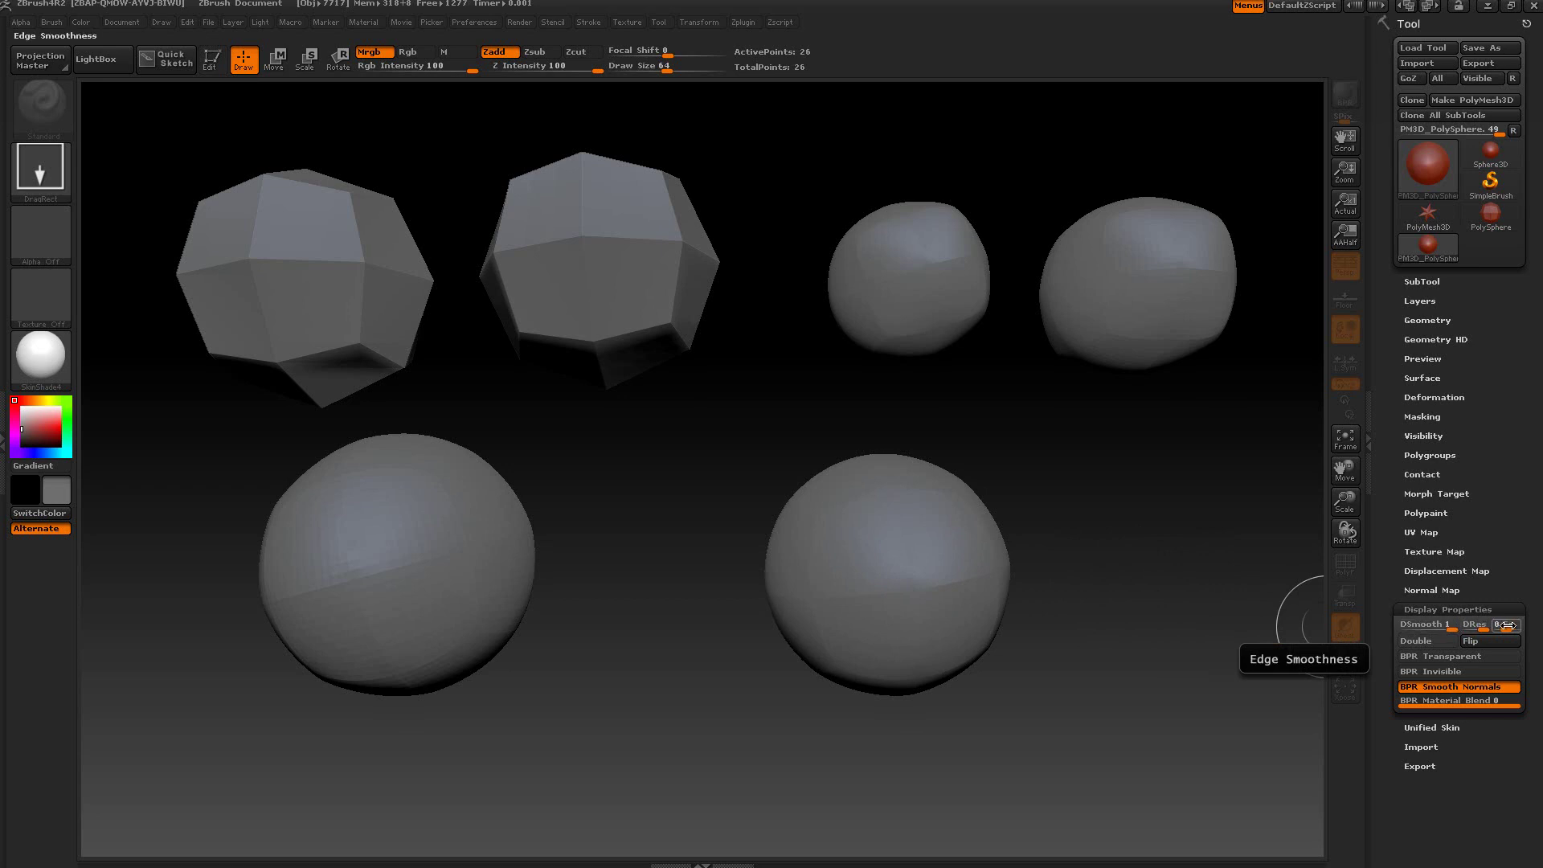
pyautogui.moveTo(1126, 558); pyautogui.dragTo(1196, 780)
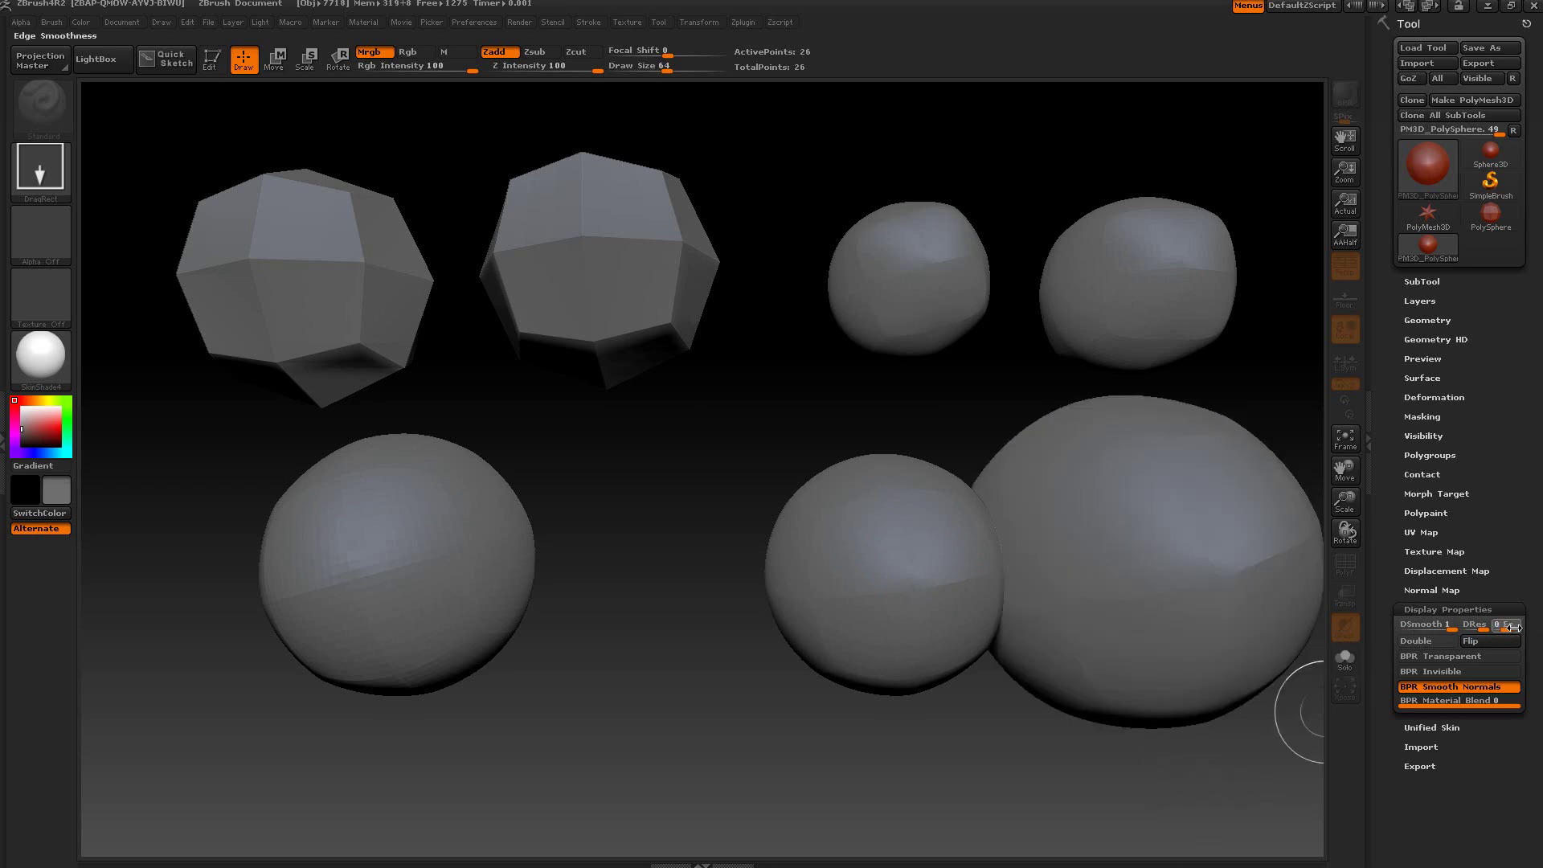
pyautogui.moveTo(683, 526); pyautogui.dragTo(713, 673)
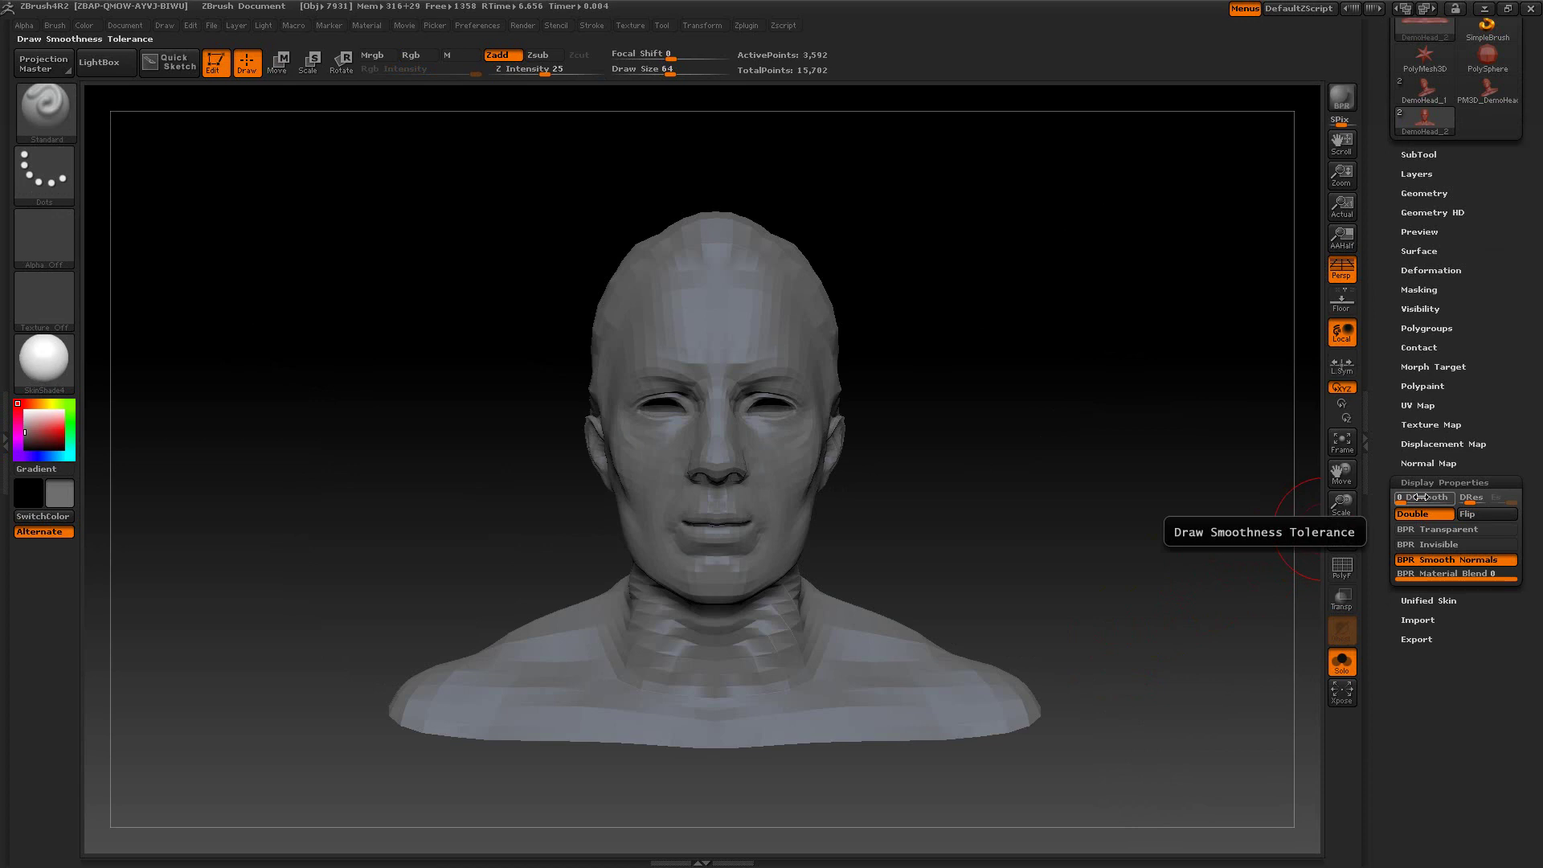
pyautogui.click(1425, 271)
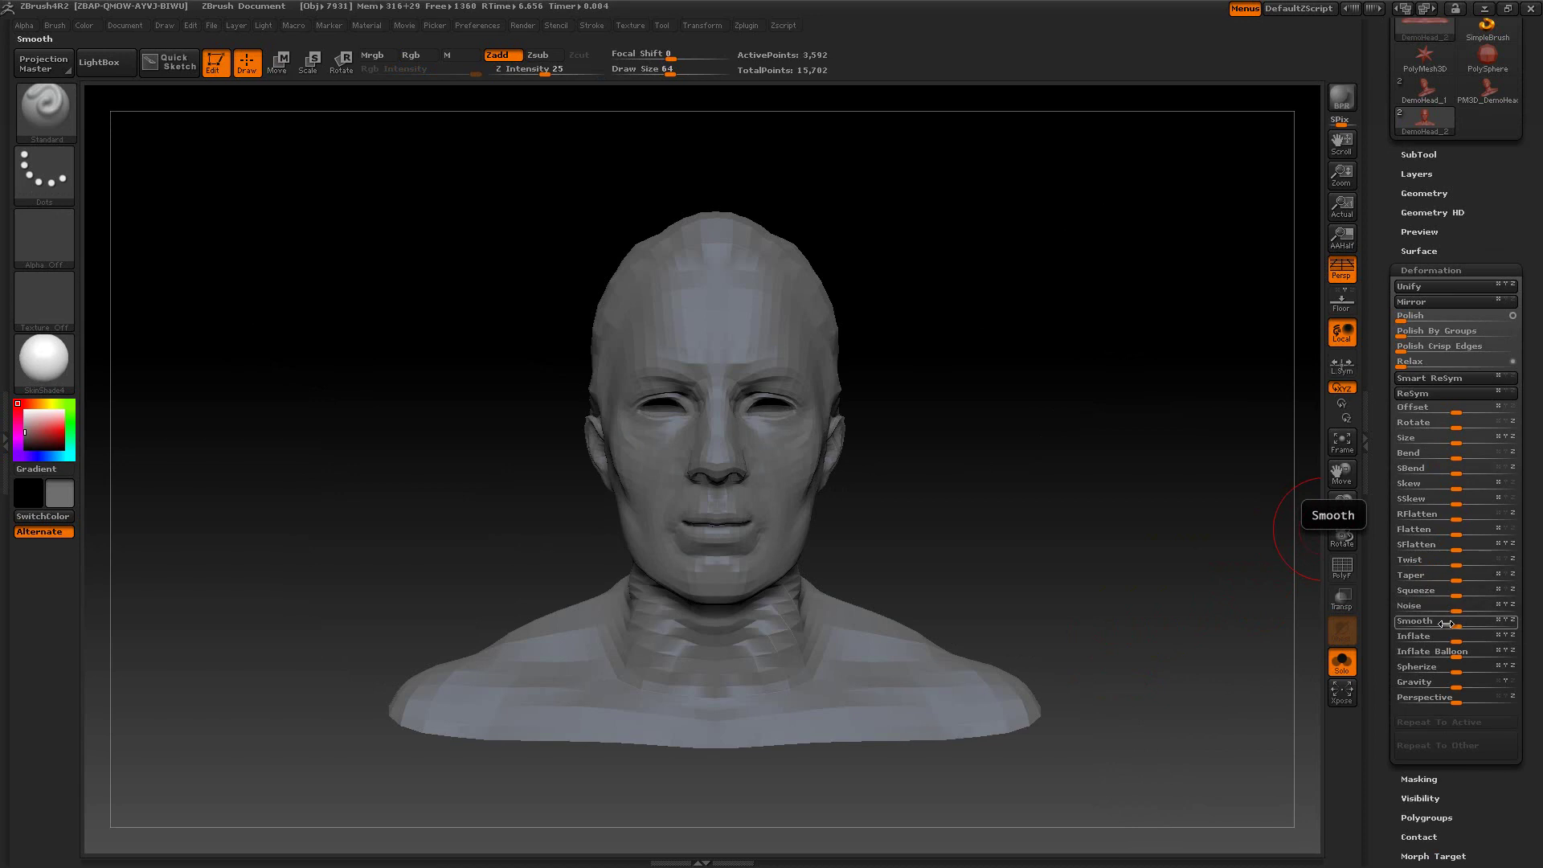
pyautogui.click(1420, 271)
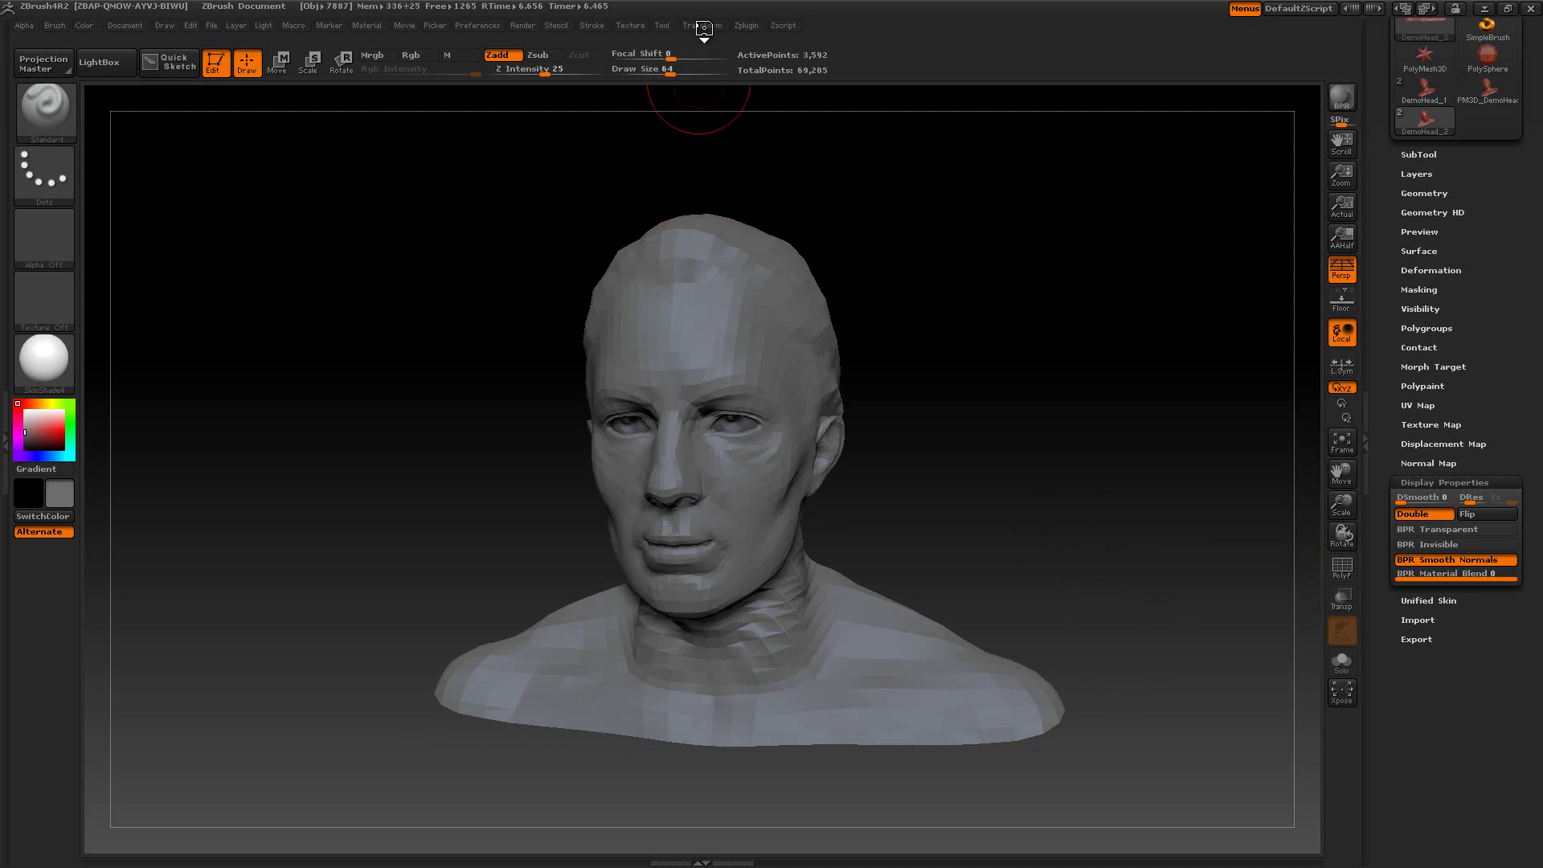
pyautogui.click(703, 26)
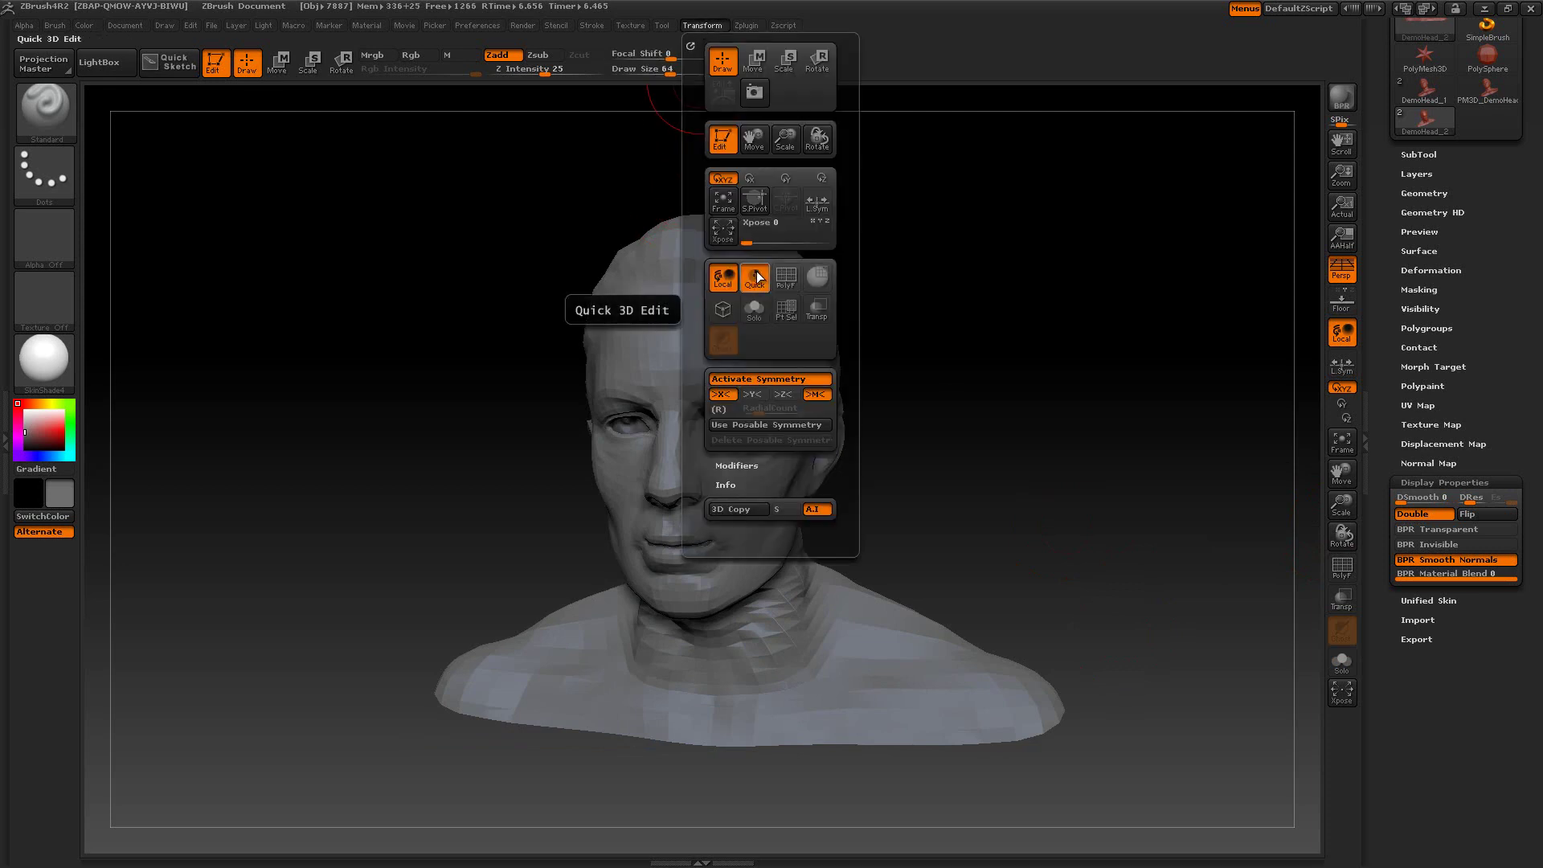
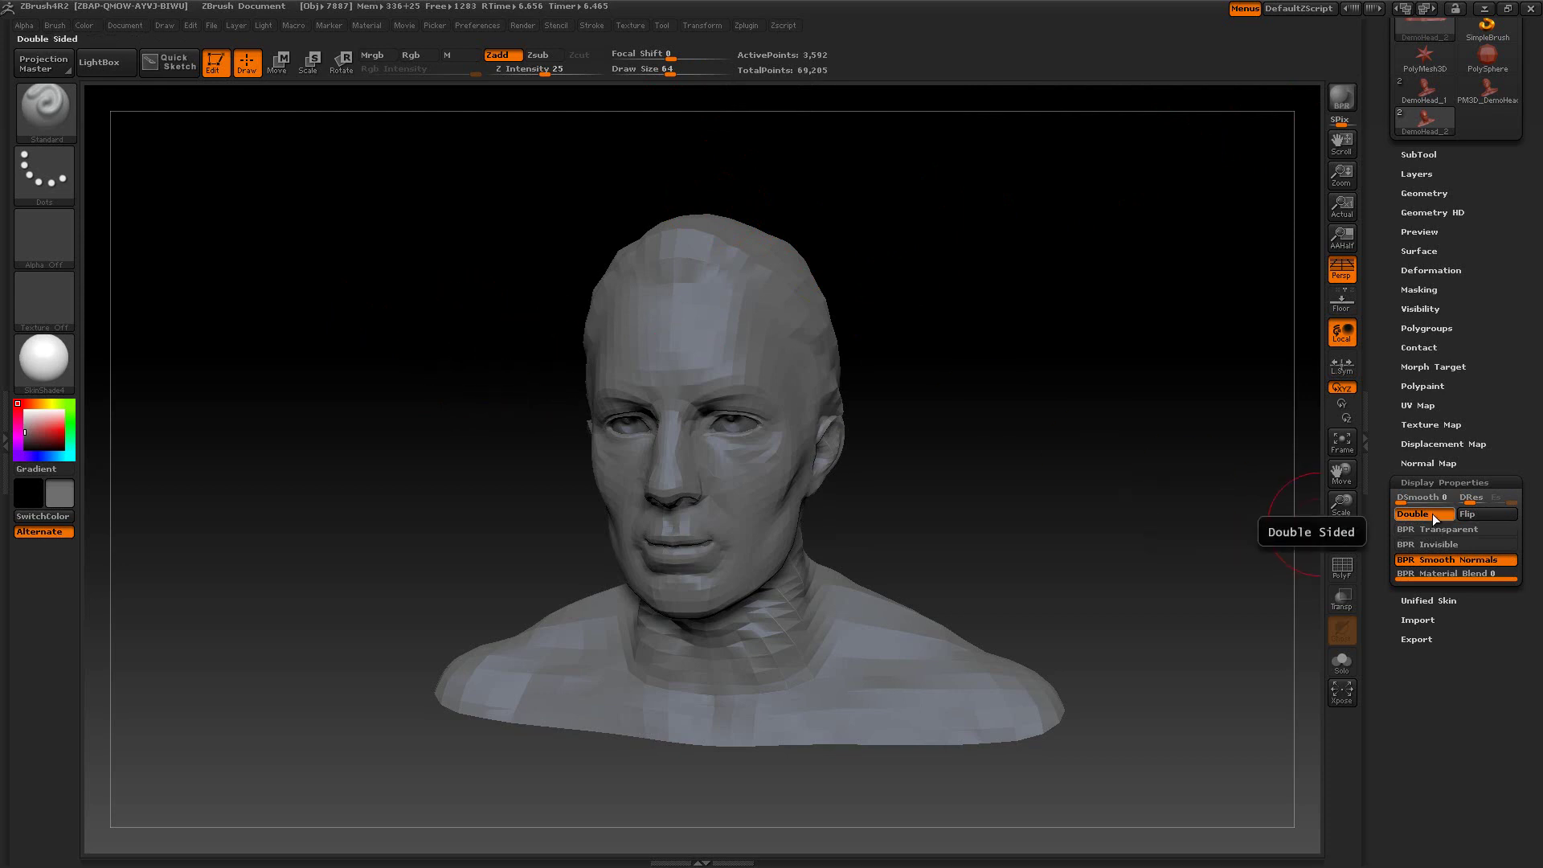
# Compare the demo head with double-sided display on and off from several angles, leaving Double switched off.
pyautogui.keyDown('shift'); pyautogui.moveTo(1031, 455); pyautogui.dragTo(1040, 460); pyautogui.keyUp('shift')
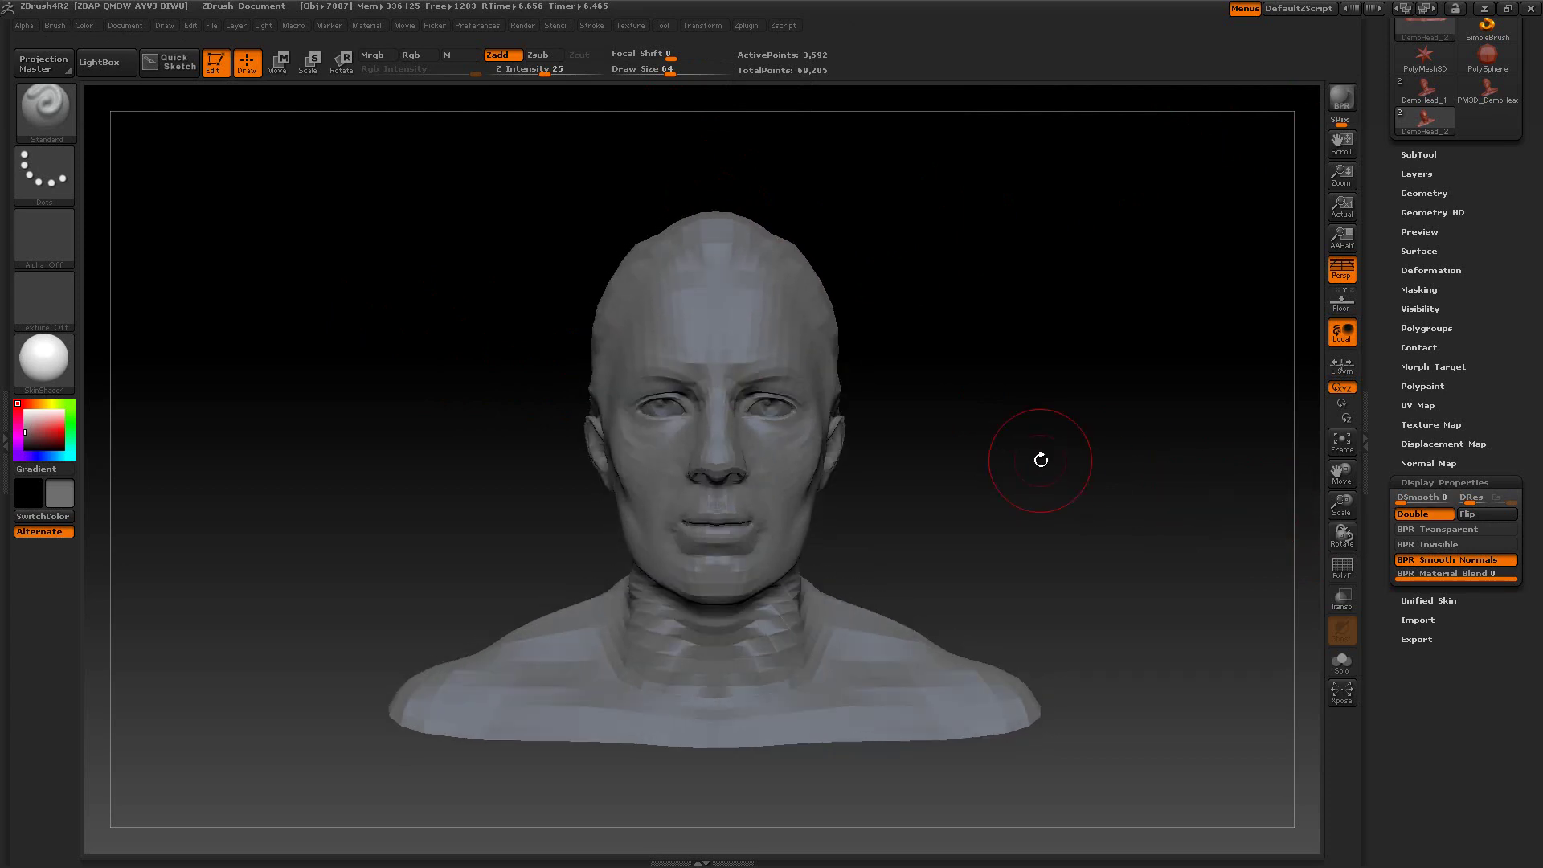
pyautogui.click(1415, 513)
pyautogui.moveTo(1149, 576)
pyautogui.mouseDown()
pyautogui.moveTo(1141, 334)
pyautogui.moveTo(1151, 574)
pyautogui.mouseUp()
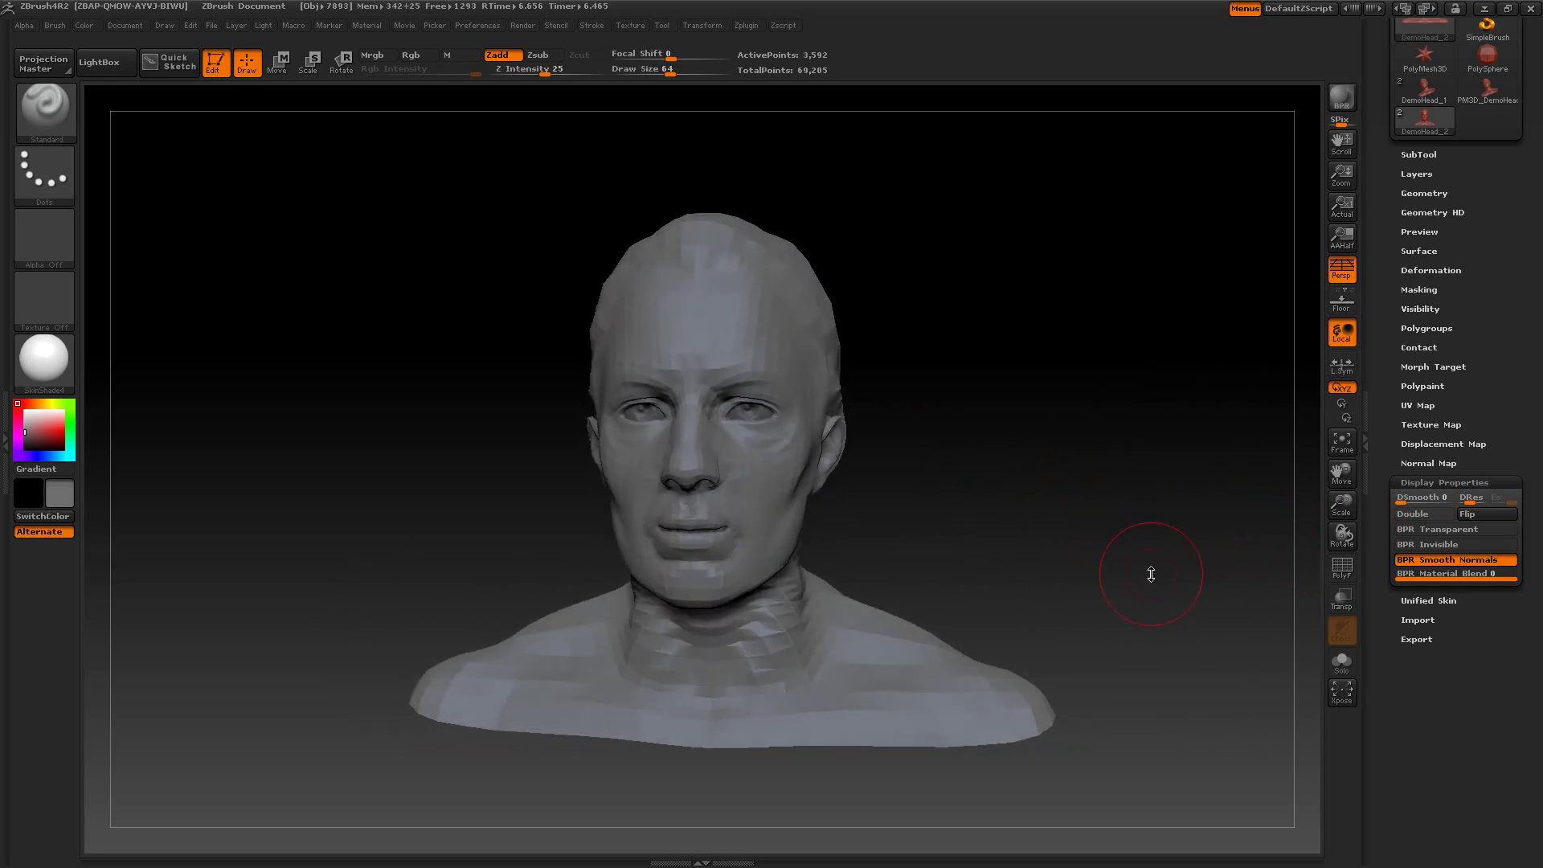
pyautogui.click(1405, 514)
pyautogui.moveTo(1141, 554)
pyautogui.mouseDown()
pyautogui.moveTo(1148, 306)
pyautogui.moveTo(1147, 535)
pyautogui.mouseUp()
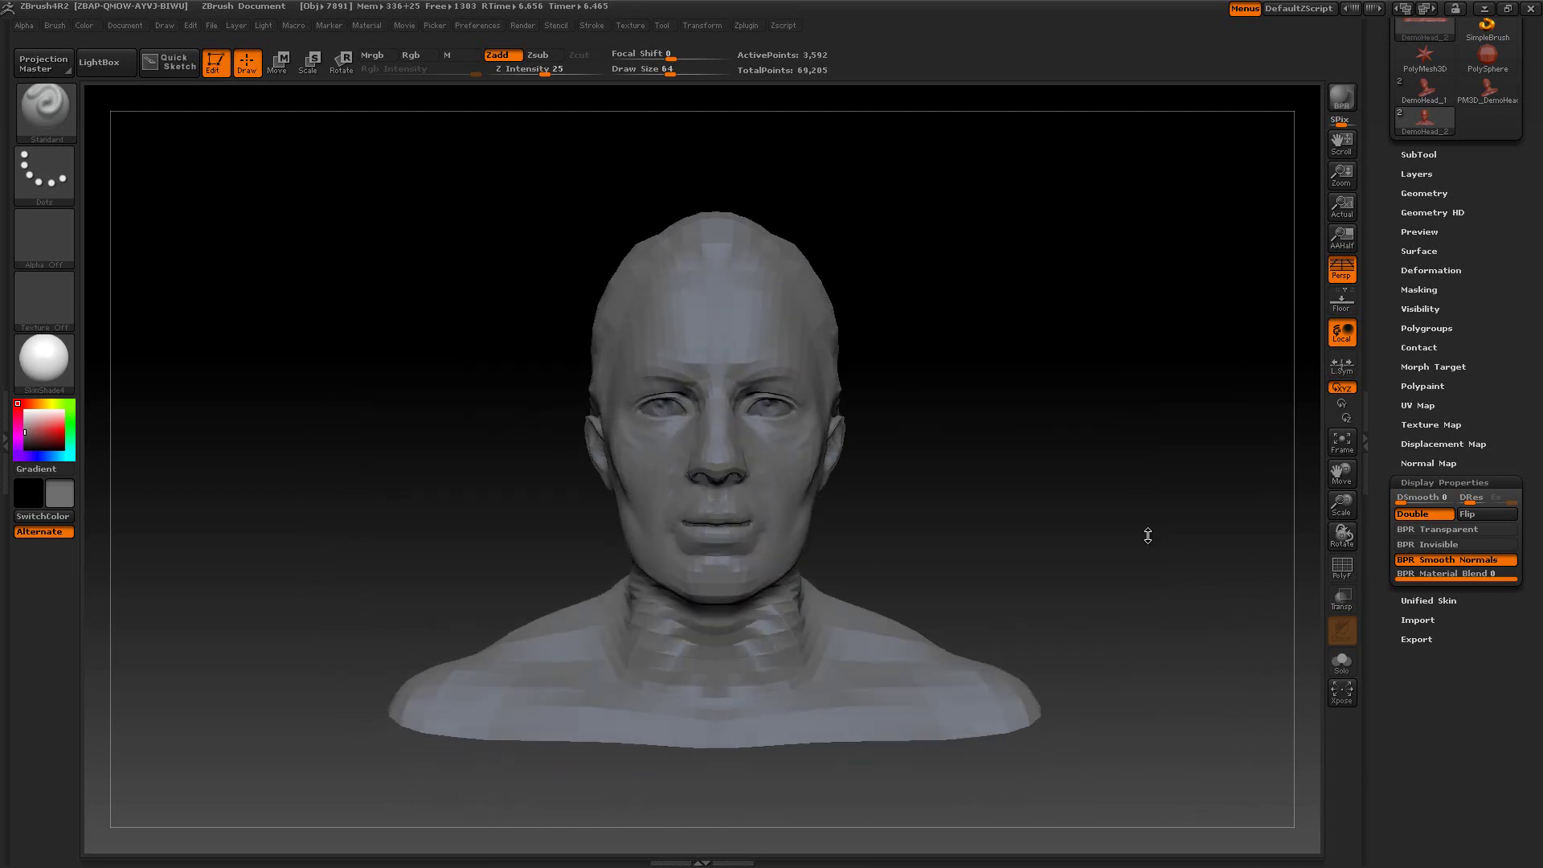
pyautogui.click(1403, 515)
pyautogui.click(1402, 517)
pyautogui.moveTo(1123, 544)
pyautogui.mouseDown()
pyautogui.moveTo(1061, 462)
pyautogui.moveTo(1057, 326)
pyautogui.moveTo(1102, 527)
pyautogui.mouseUp()
pyautogui.click(1421, 514)
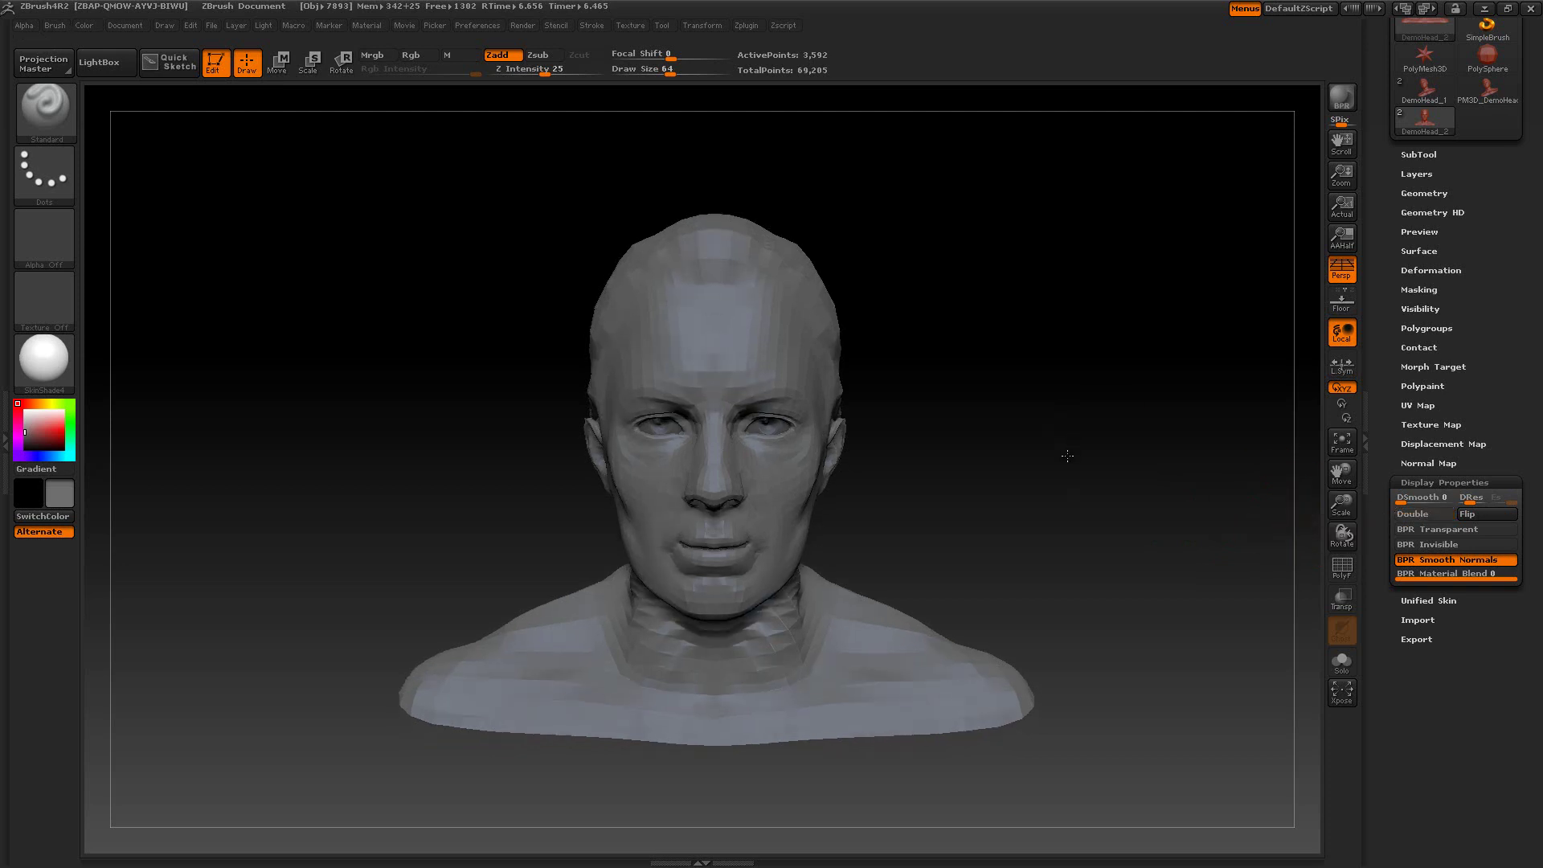
# Delete the subdivision levels above level 1 on the demo head.
pyautogui.click(1478, 514)
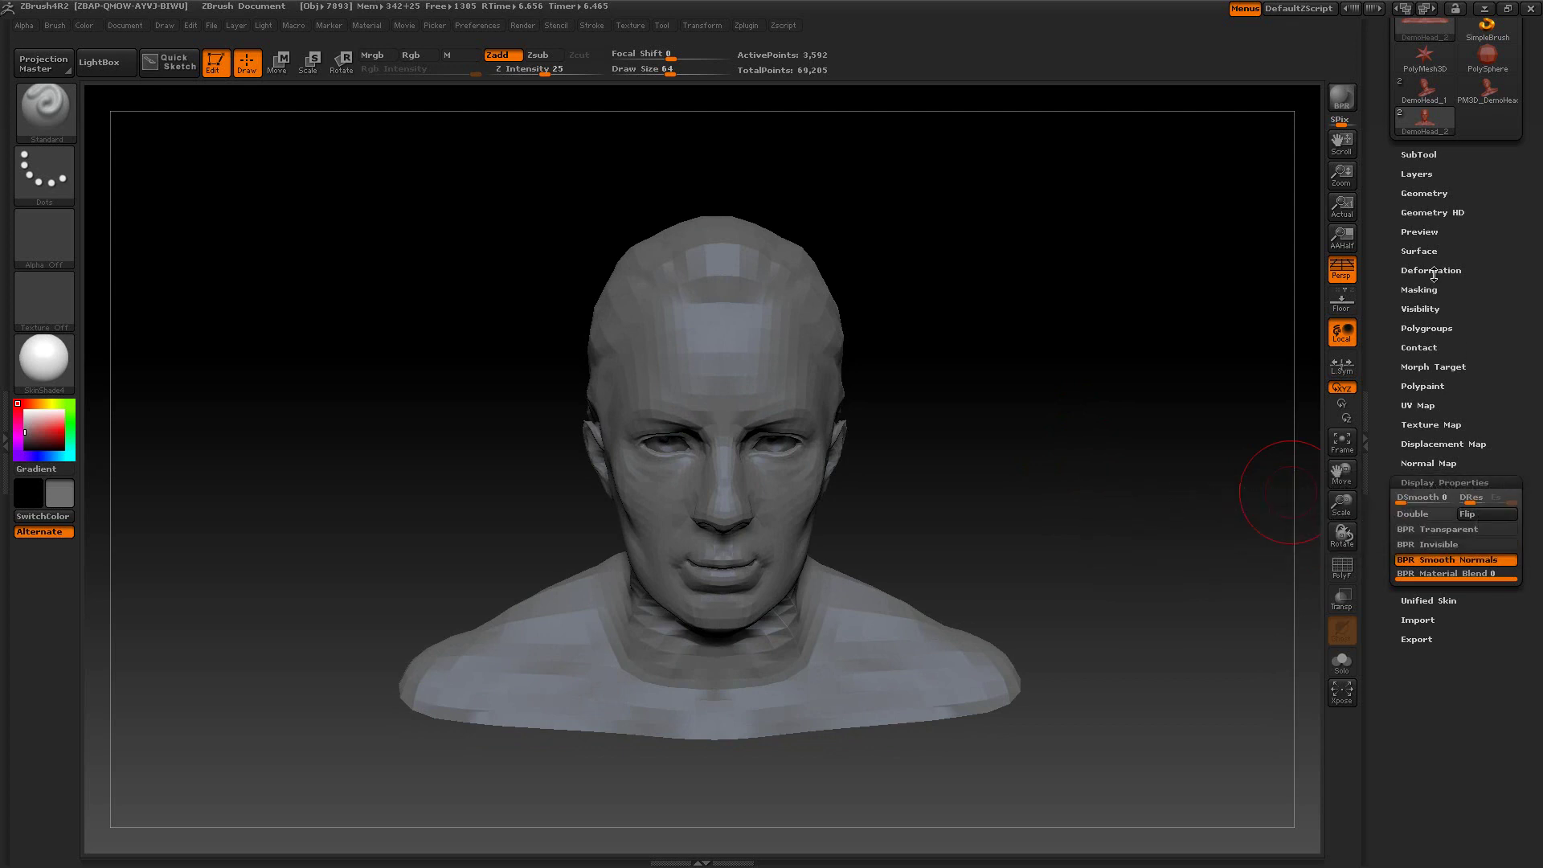
pyautogui.click(1413, 193)
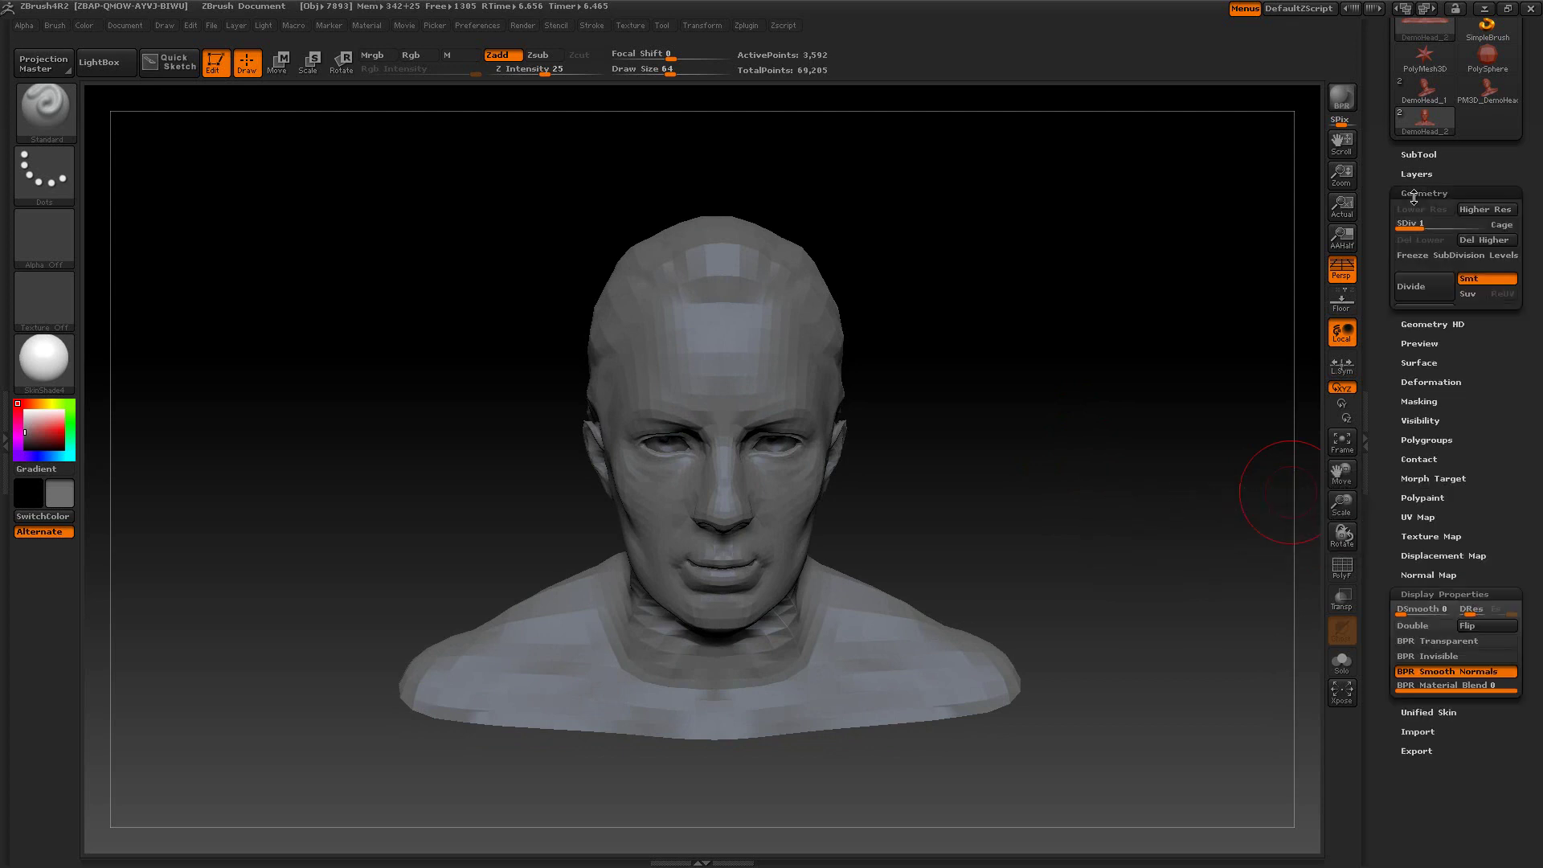
pyautogui.click(1471, 241)
pyautogui.click(1416, 190)
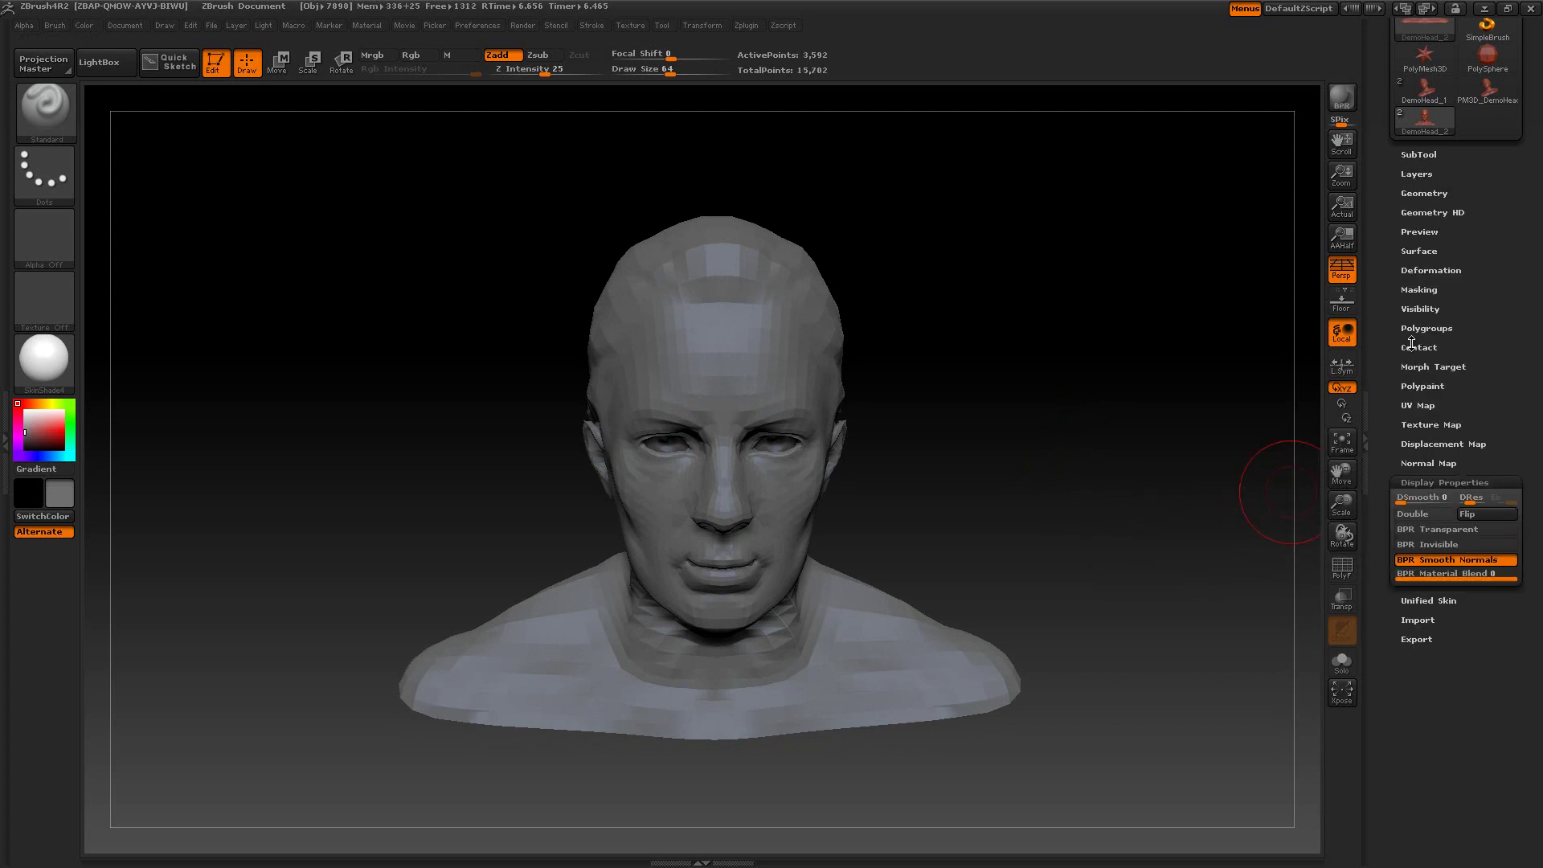
# Flip the demo head's normals, inspect the inside of the mesh from an angle, and flip them back.
pyautogui.click(1479, 514)
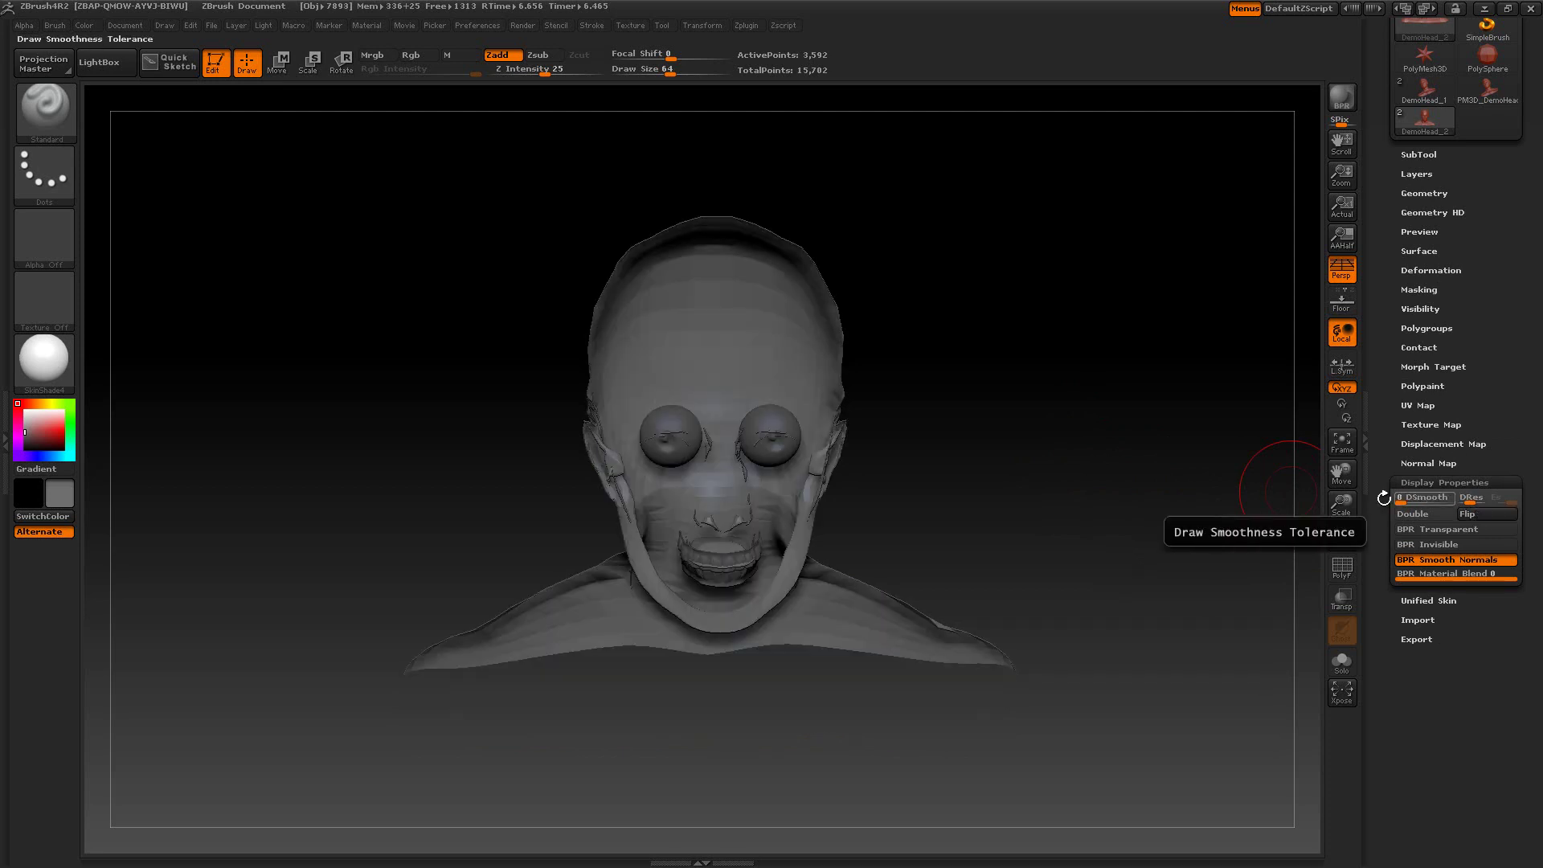
pyautogui.moveTo(981, 495)
pyautogui.mouseDown()
pyautogui.moveTo(923, 496)
pyautogui.moveTo(1000, 497)
pyautogui.mouseUp()
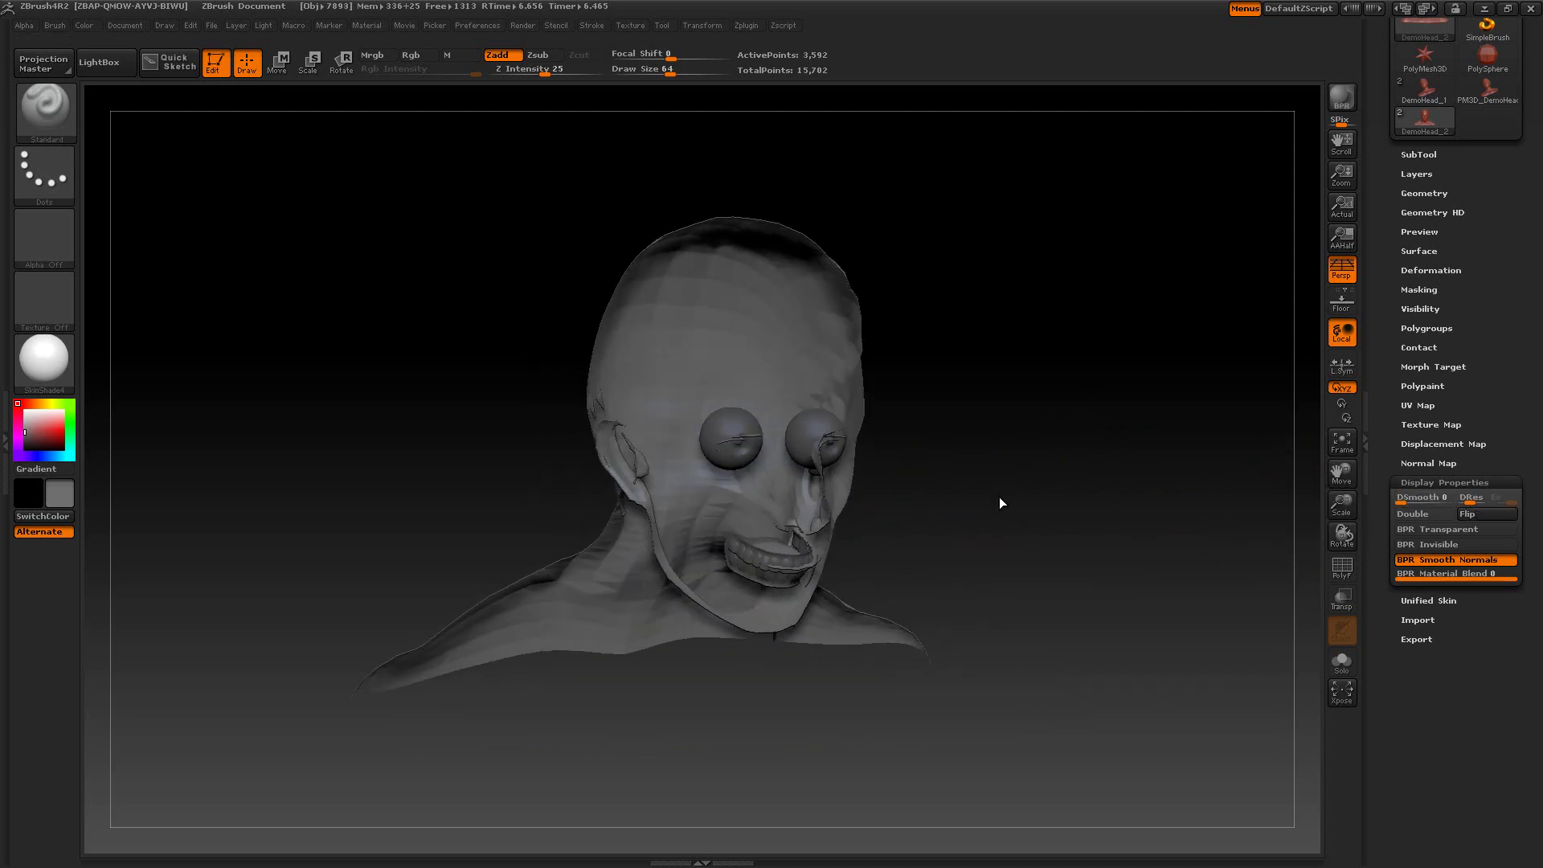
pyautogui.click(1471, 514)
# From above, isolate the small polygon patches on the front edge of both shoulders and solo the head subtool.
pyautogui.moveTo(1263, 515); pyautogui.dragTo(908, 621)
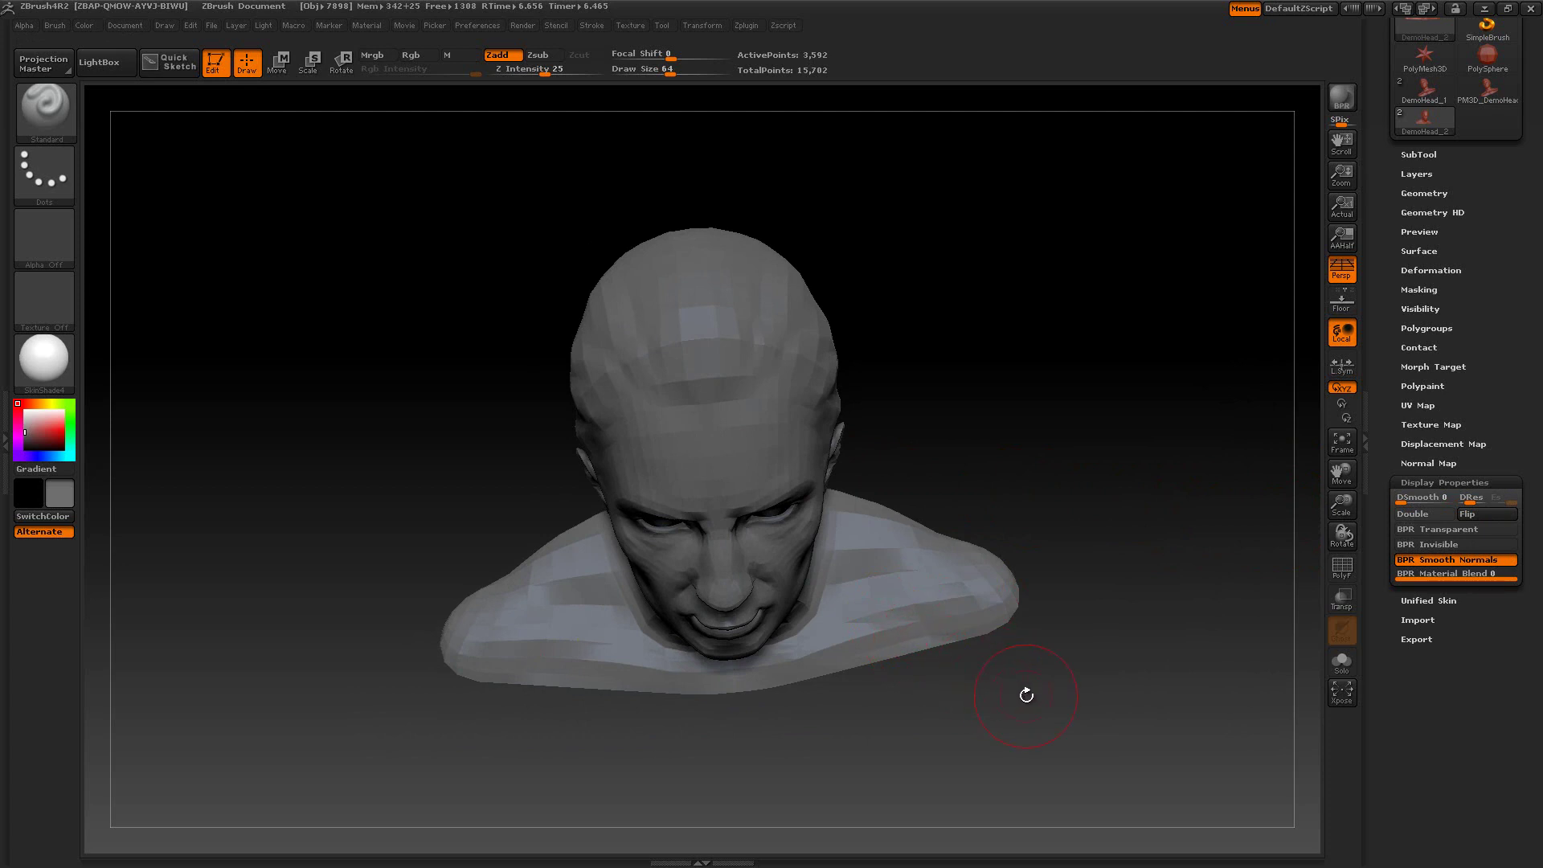
pyautogui.moveTo(1082, 711); pyautogui.dragTo(1087, 754)
pyautogui.keyDown('ctrl'); pyautogui.keyDown('shift'); pyautogui.moveTo(886, 656); pyautogui.dragTo(951, 586); pyautogui.keyUp('shift'); pyautogui.keyUp('ctrl')
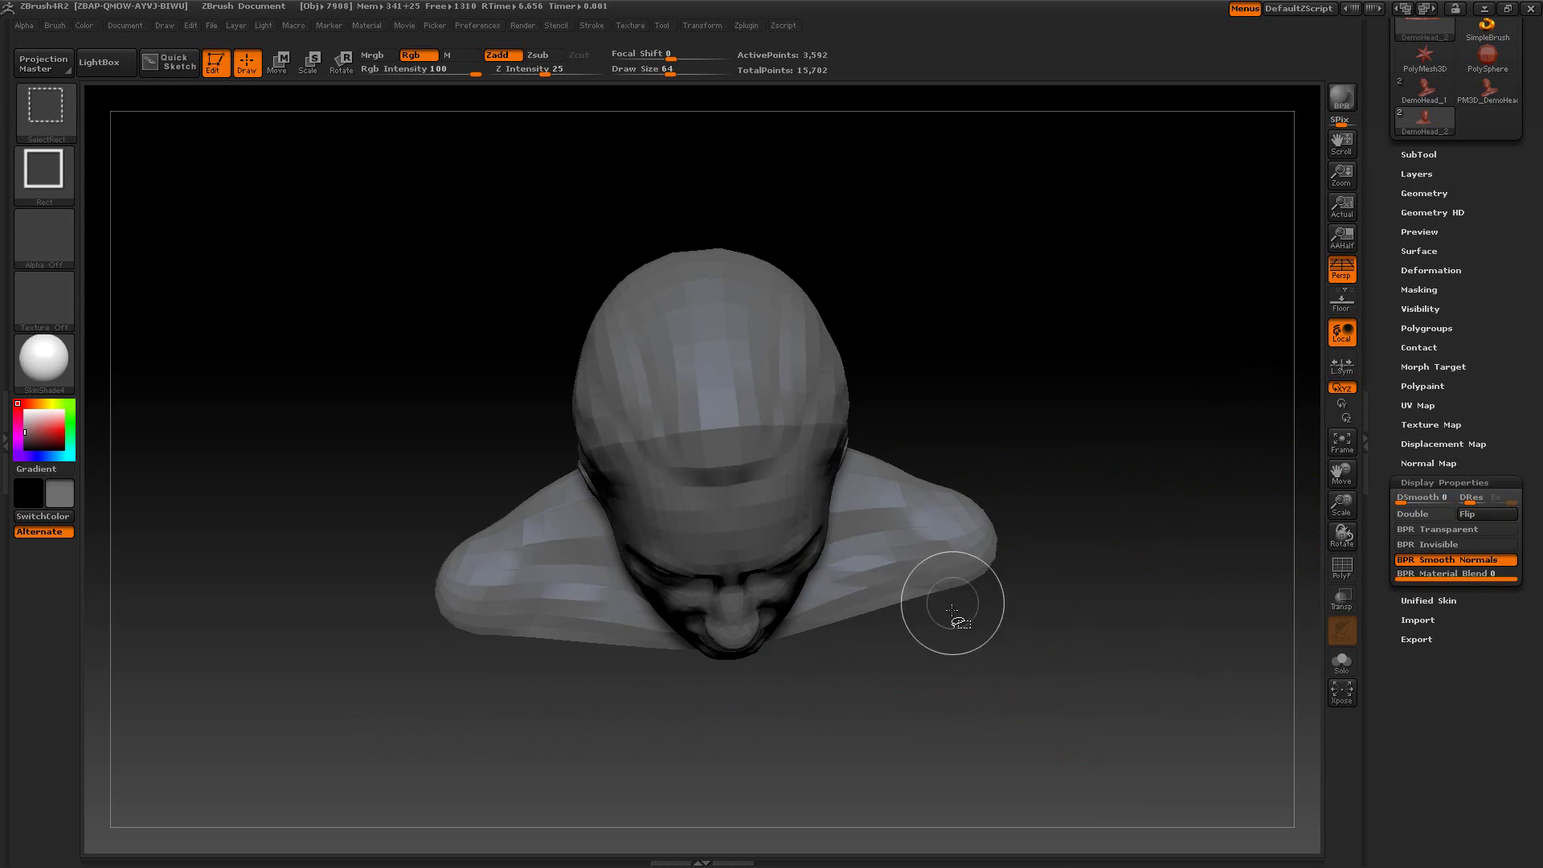
pyautogui.keyDown('ctrl'); pyautogui.keyDown('shift'); pyautogui.moveTo(883, 647); pyautogui.dragTo(968, 561); pyautogui.keyUp('shift'); pyautogui.keyUp('ctrl')
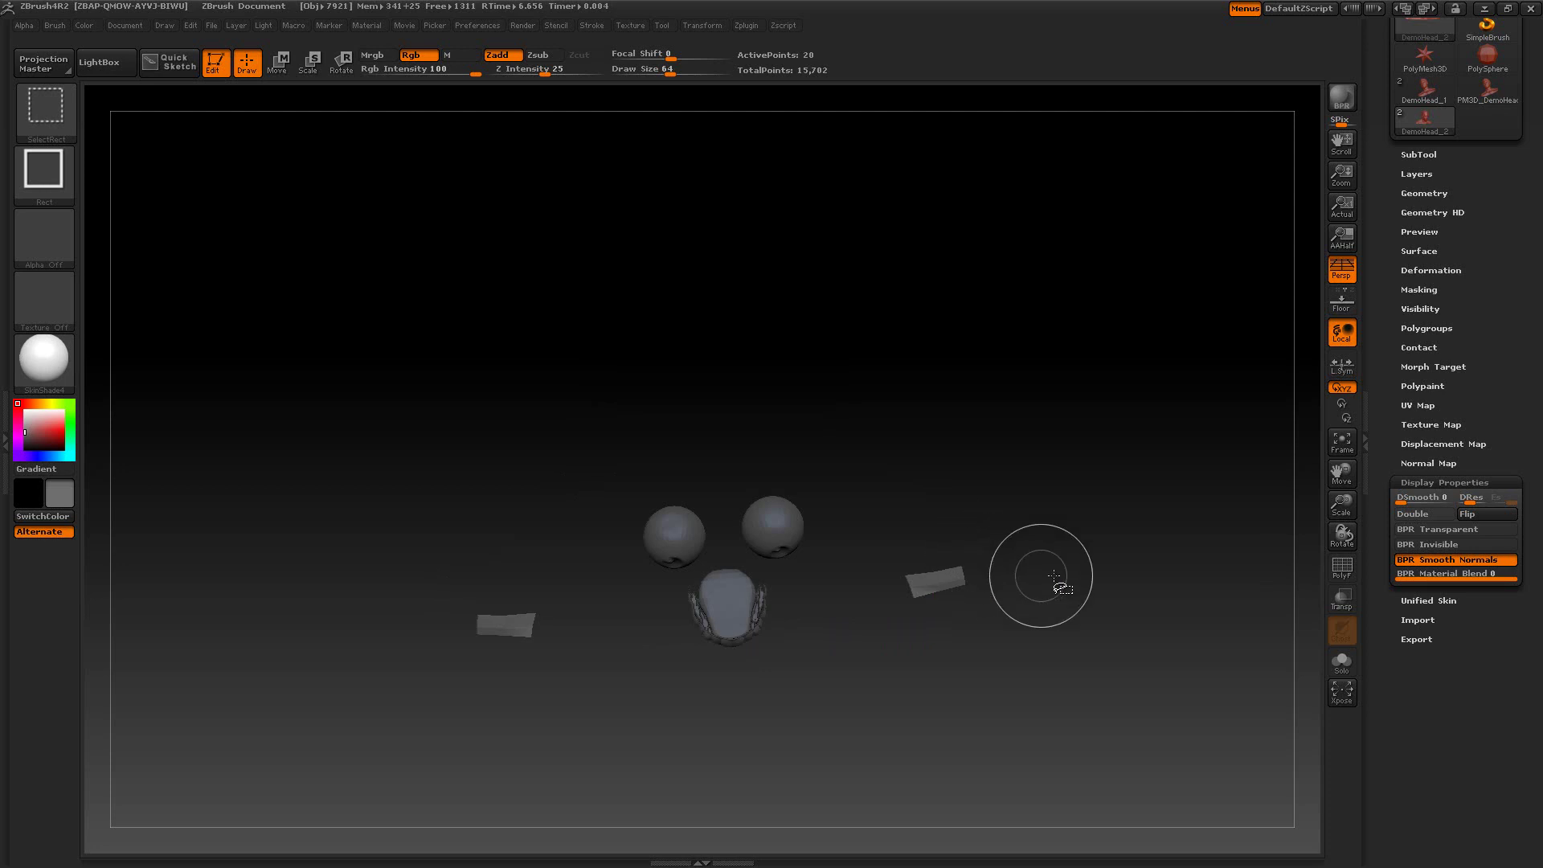
pyautogui.click(1341, 660)
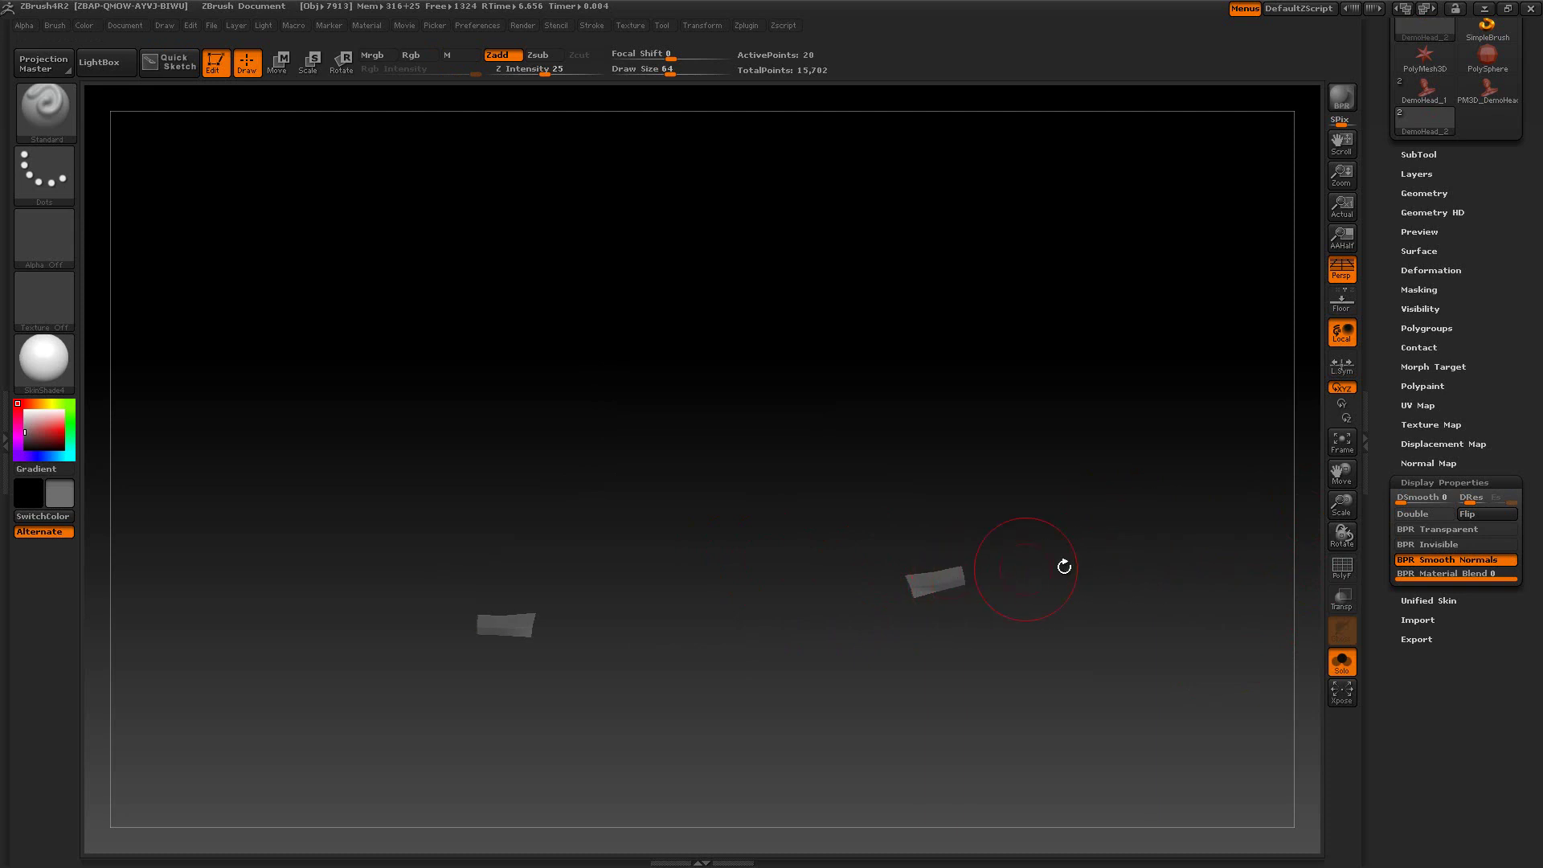
# Flip the normals of the isolated shoulder patches, unhide the whole head mesh, and inspect it from behind and from the front.
pyautogui.click(1470, 518)
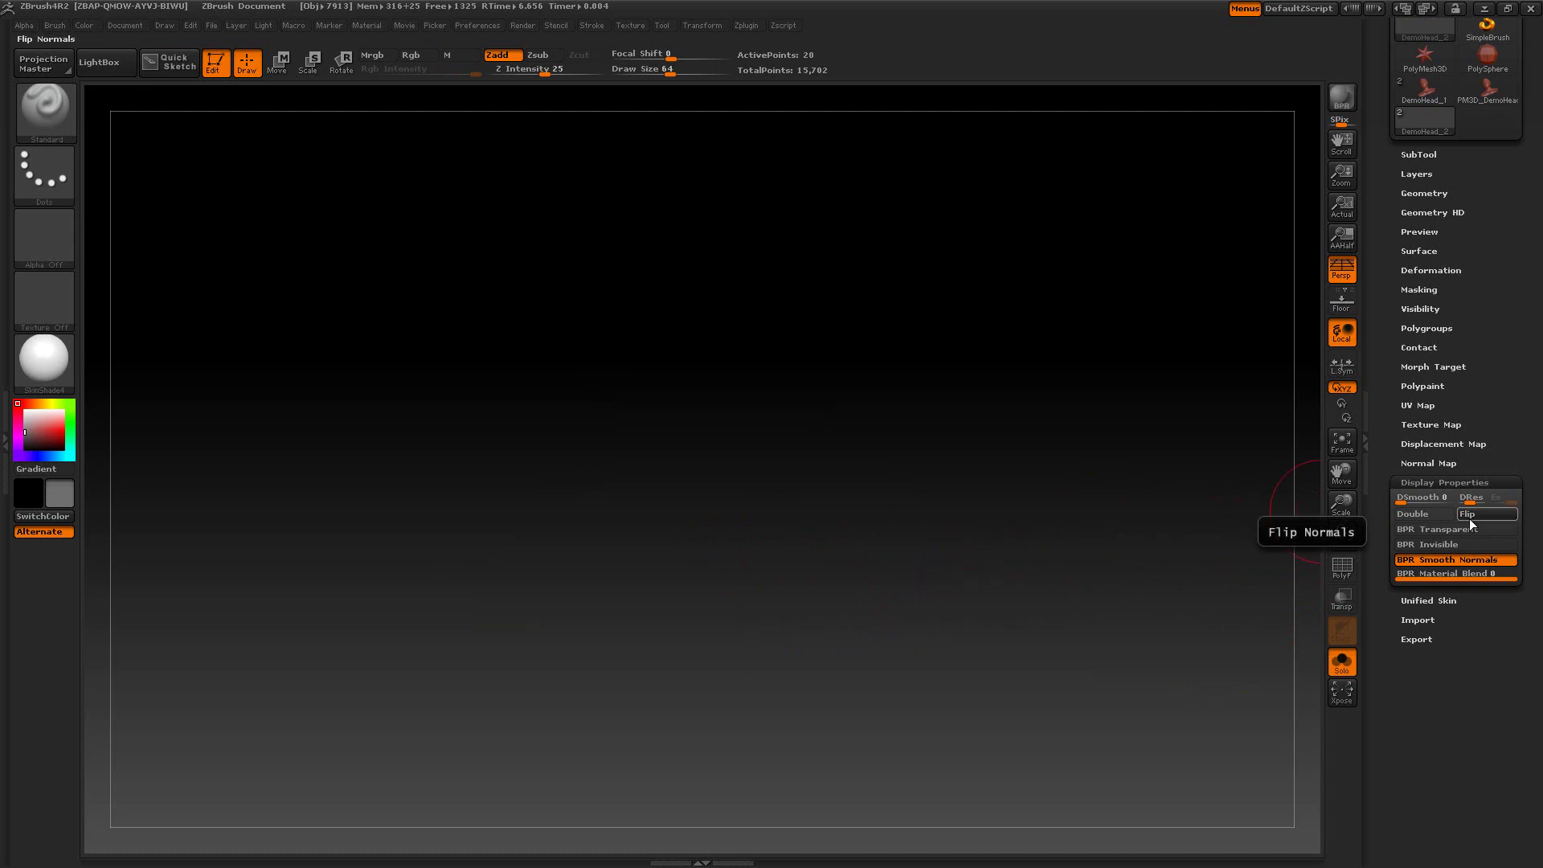
pyautogui.keyDown('ctrl'); pyautogui.keyDown('shift'); pyautogui.click(1219, 507); pyautogui.keyUp('shift'); pyautogui.keyUp('ctrl')
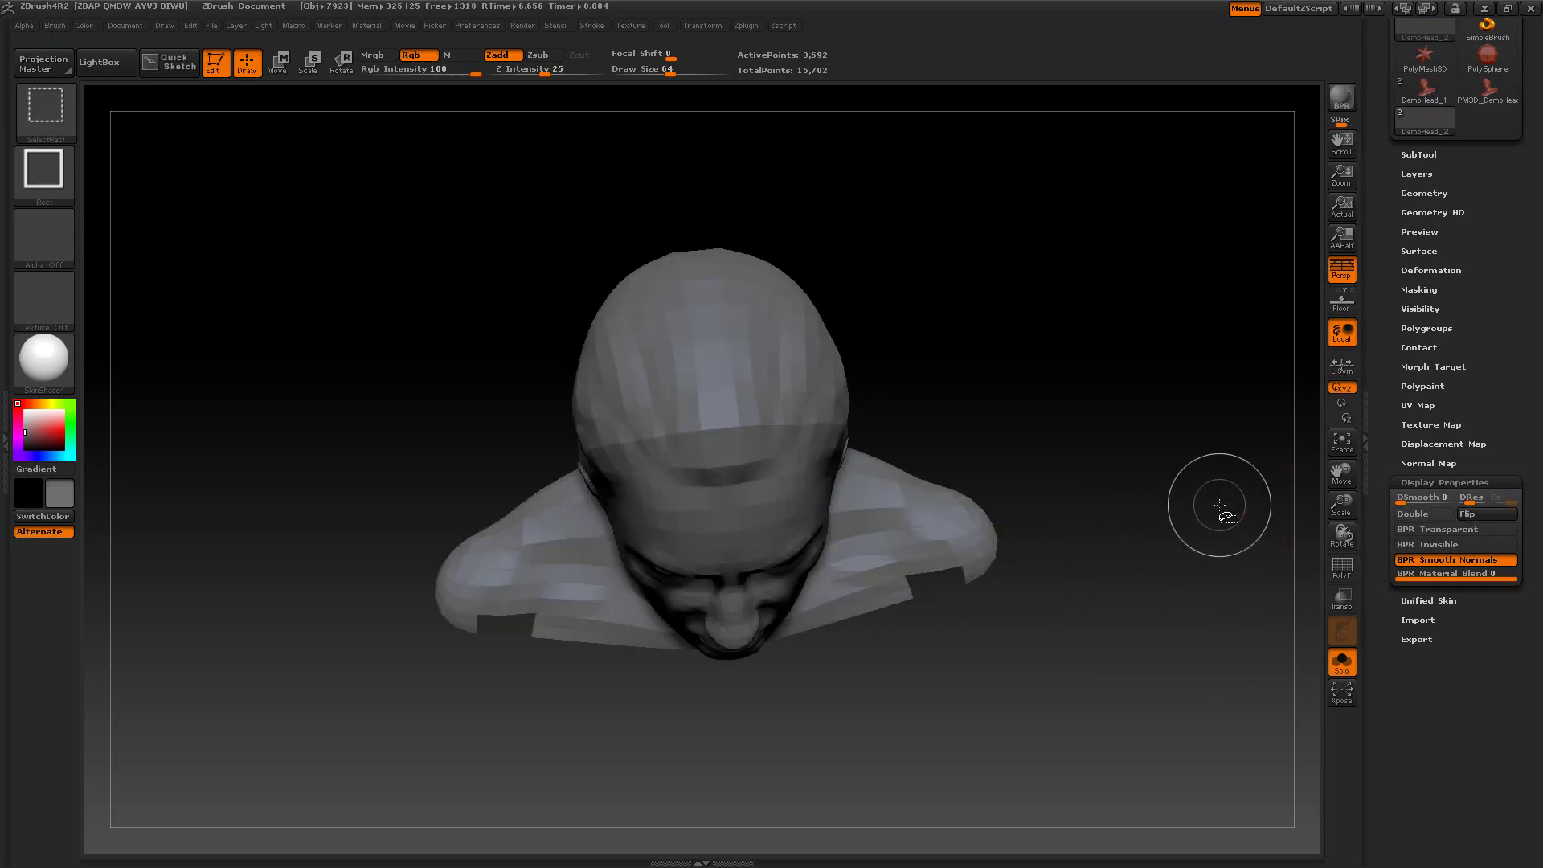
pyautogui.moveTo(1168, 523); pyautogui.dragTo(1101, 415)
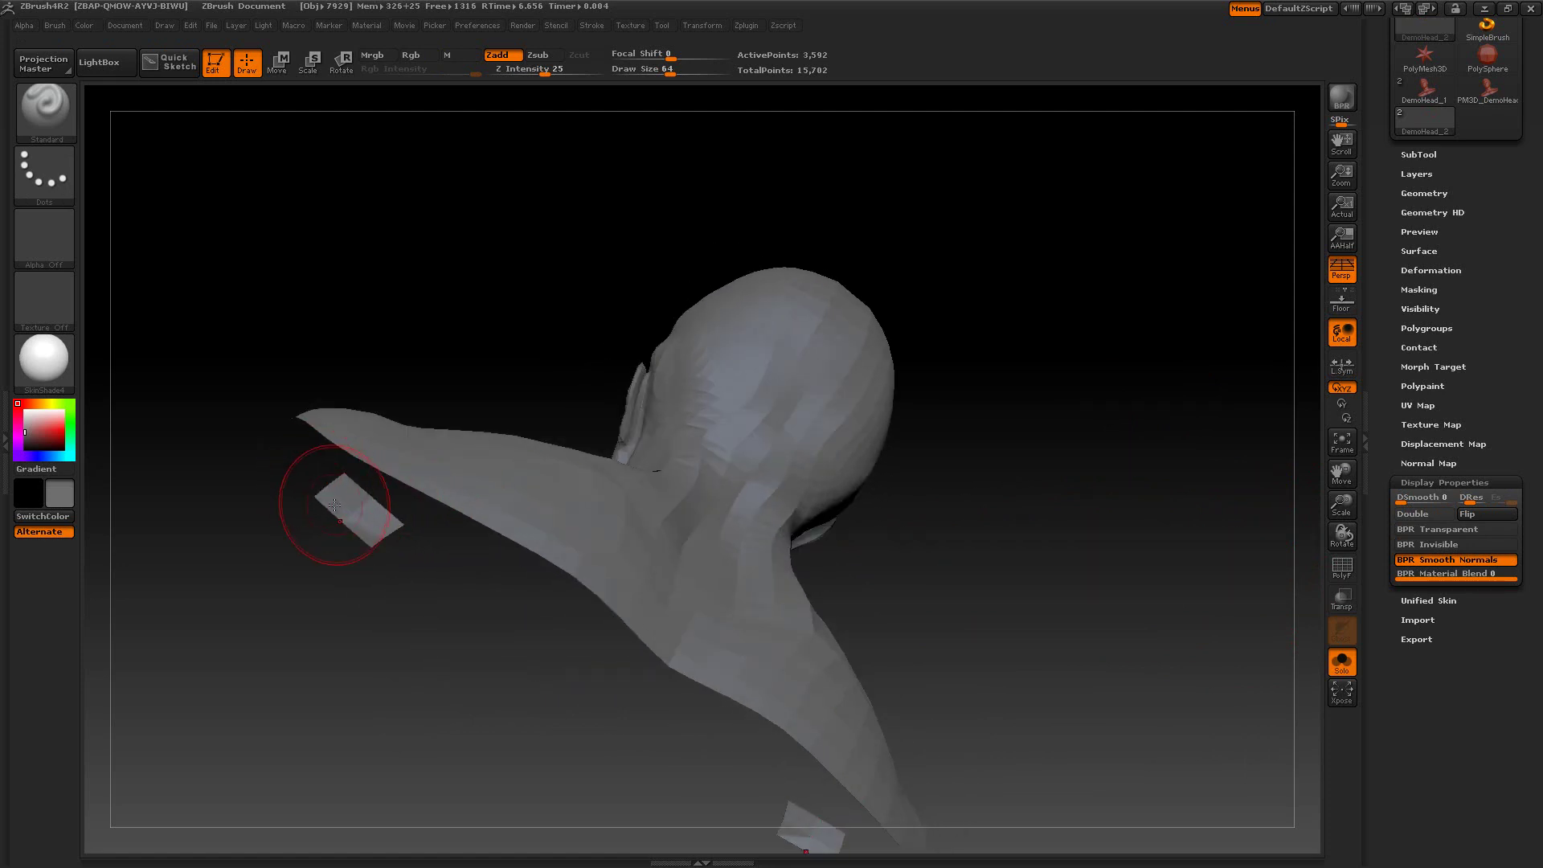
pyautogui.moveTo(351, 303); pyautogui.dragTo(511, 333)
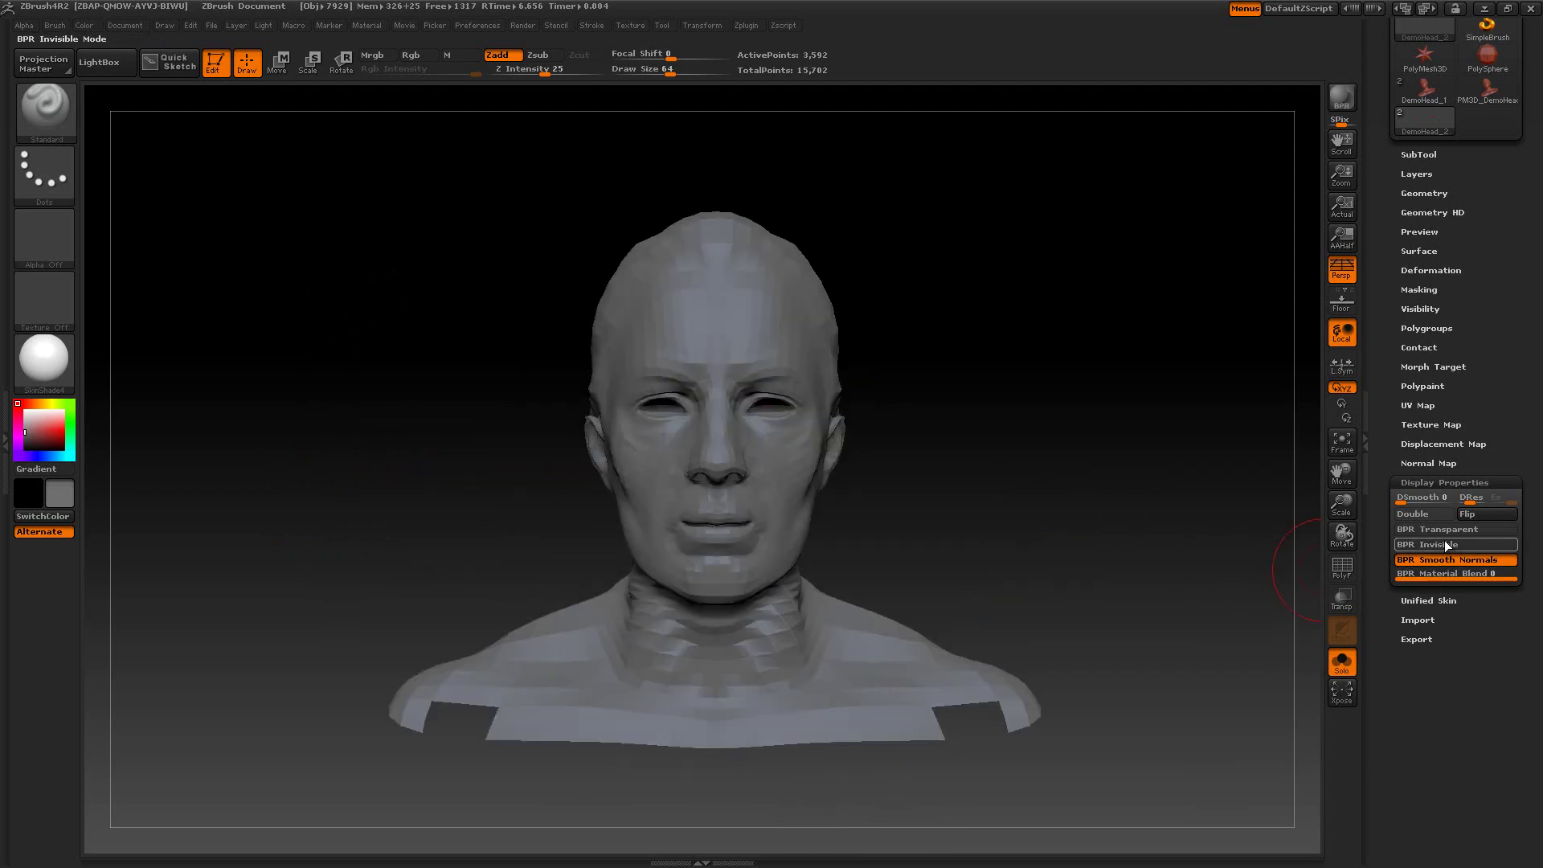
# Turn on double-sided display for the head mesh and view the shoulder patches from different angles.
pyautogui.click(1429, 514)
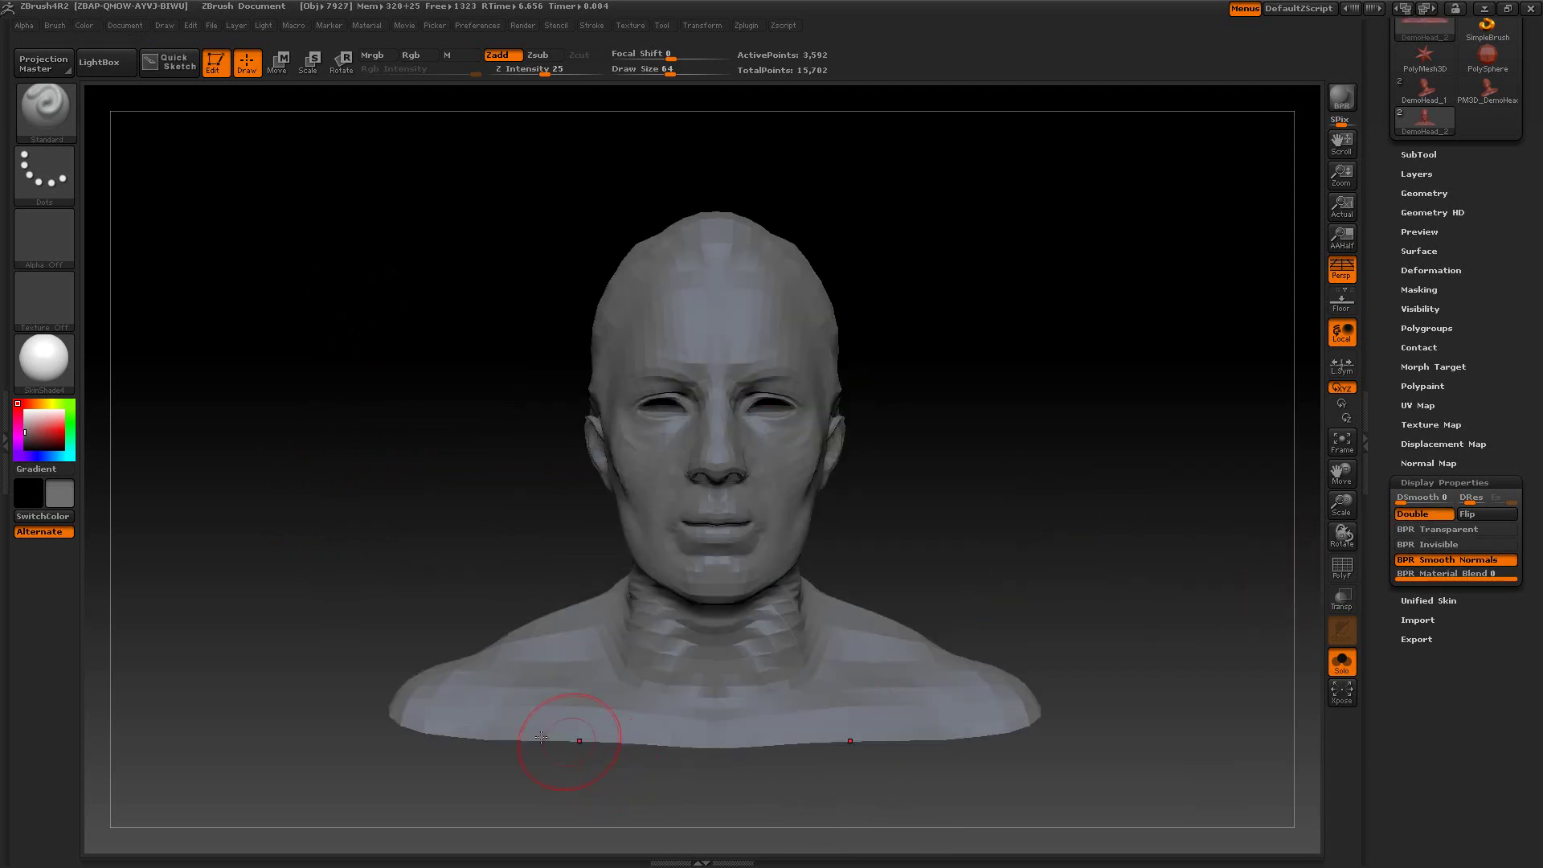
pyautogui.moveTo(1090, 564)
pyautogui.mouseDown()
pyautogui.moveTo(1037, 563)
pyautogui.moveTo(1111, 571)
pyautogui.mouseUp()
pyautogui.moveTo(1124, 537); pyautogui.dragTo(1135, 575)
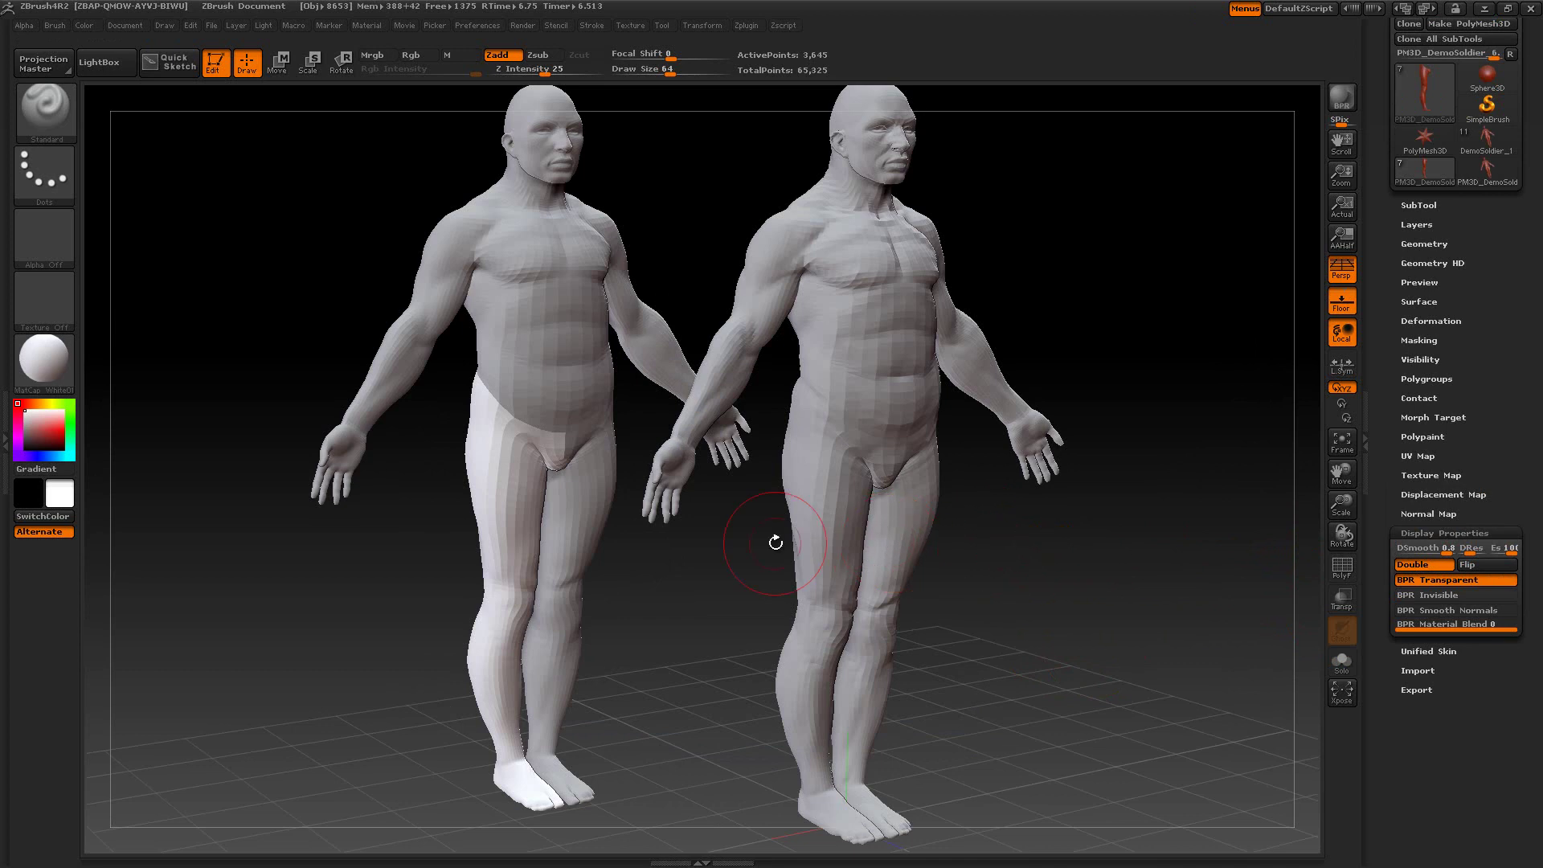
# Examine the first soldier's leg among the subtools, showing its polyframe wireframe and hiding it again.
pyautogui.moveTo(1136, 373)
pyautogui.mouseDown()
pyautogui.moveTo(1144, 386)
pyautogui.moveTo(1155, 370)
pyautogui.mouseUp()
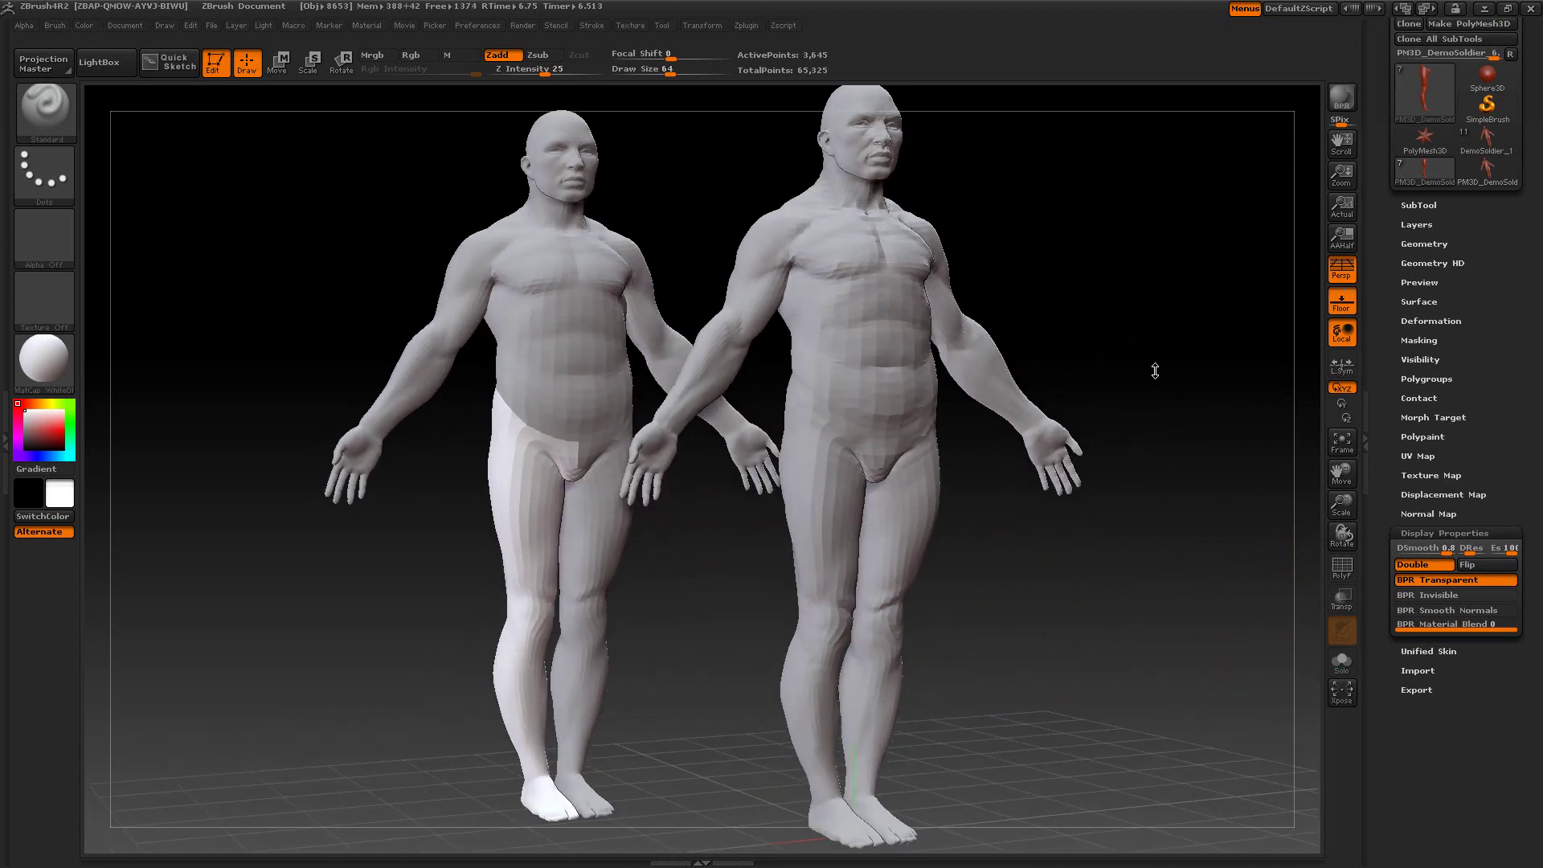
pyautogui.click(1427, 205)
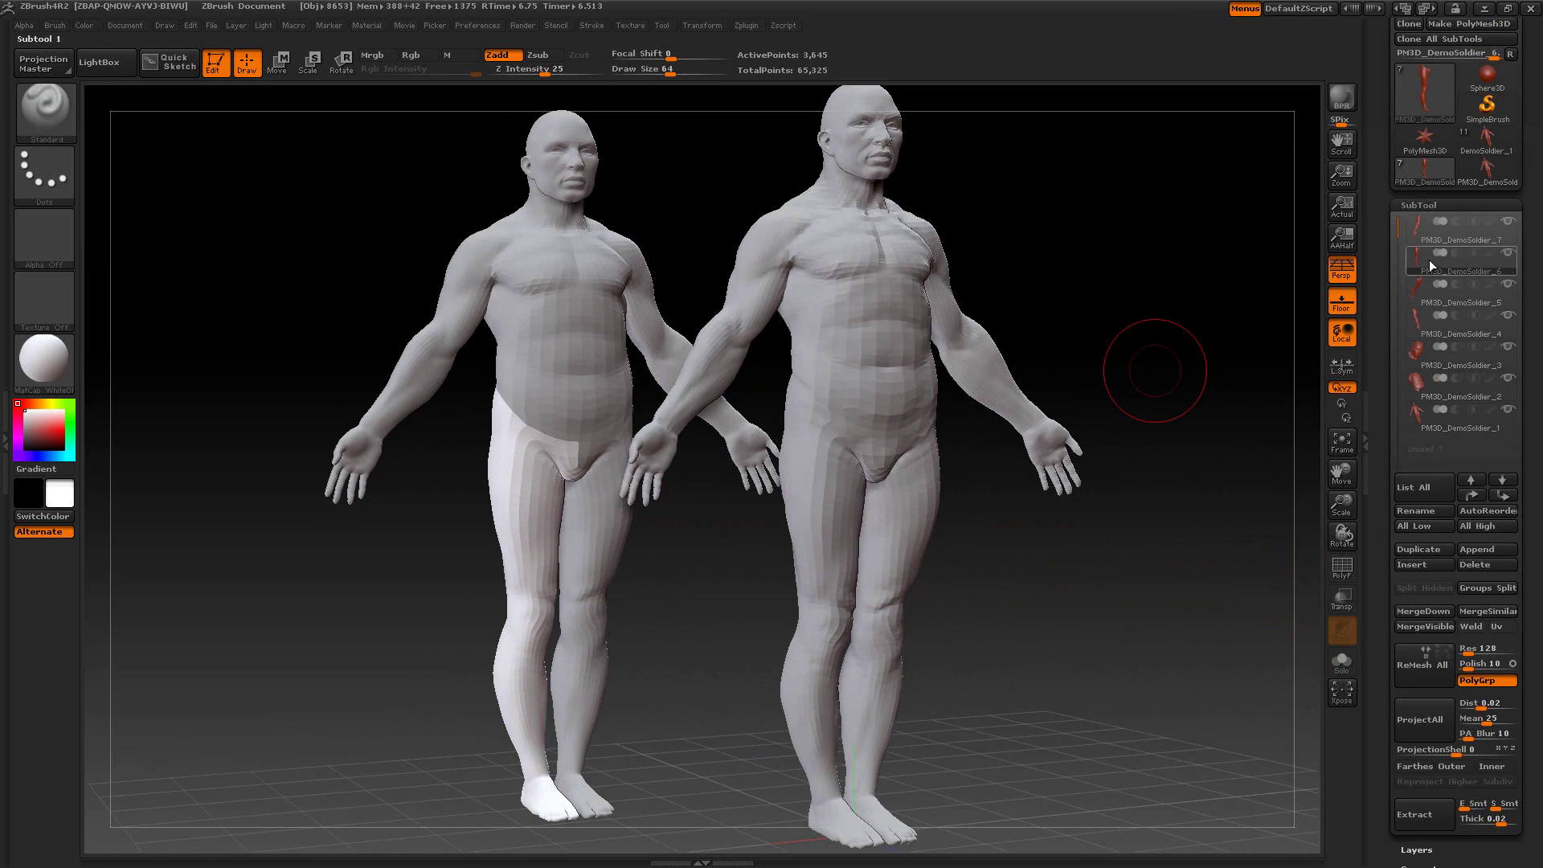
pyautogui.moveTo(1431, 265)
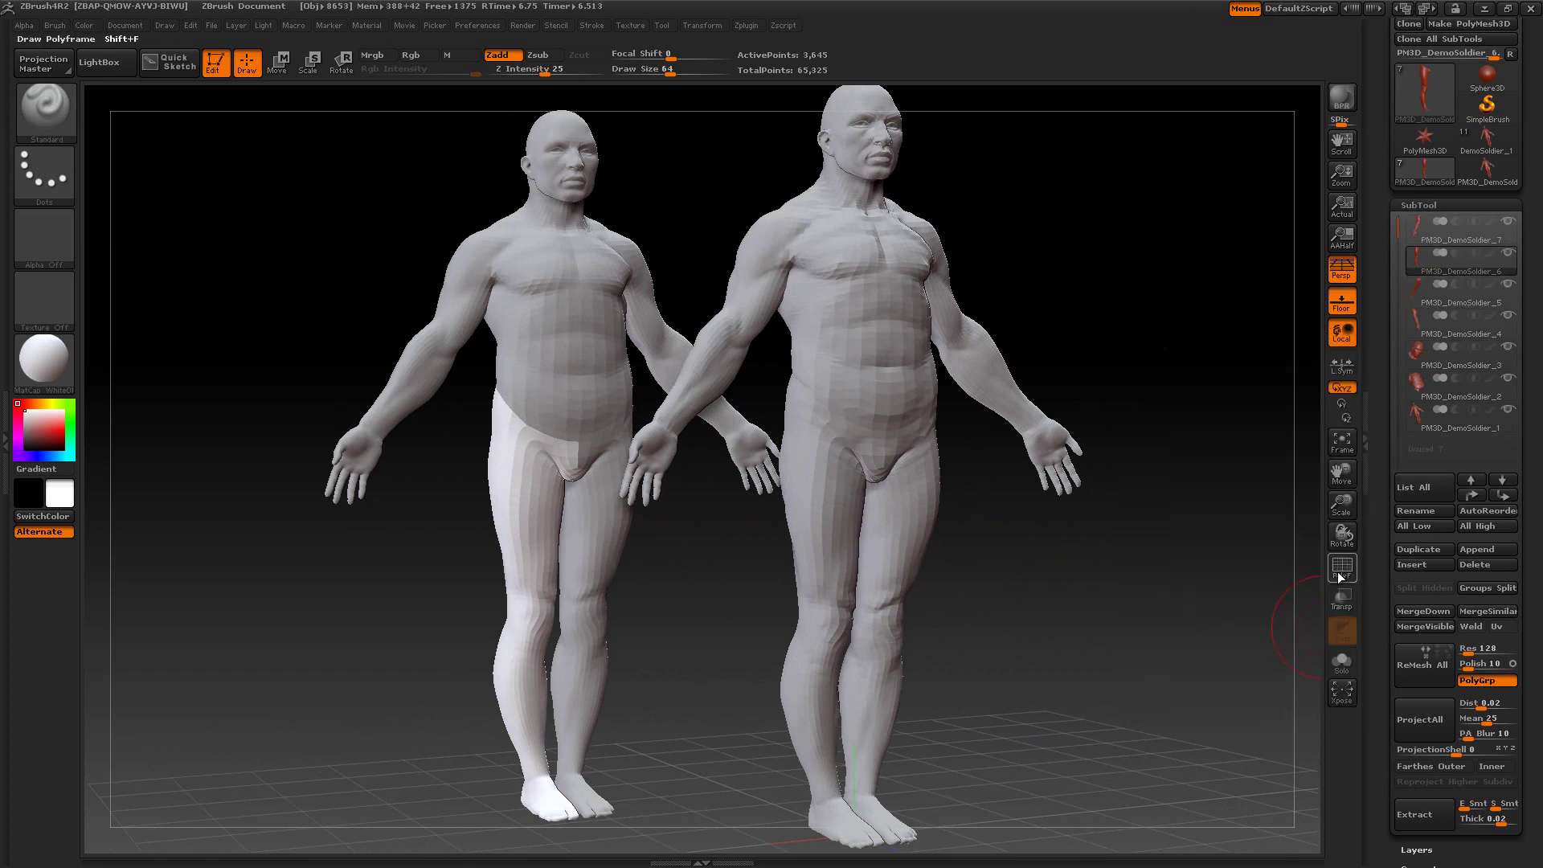
pyautogui.click(1341, 572)
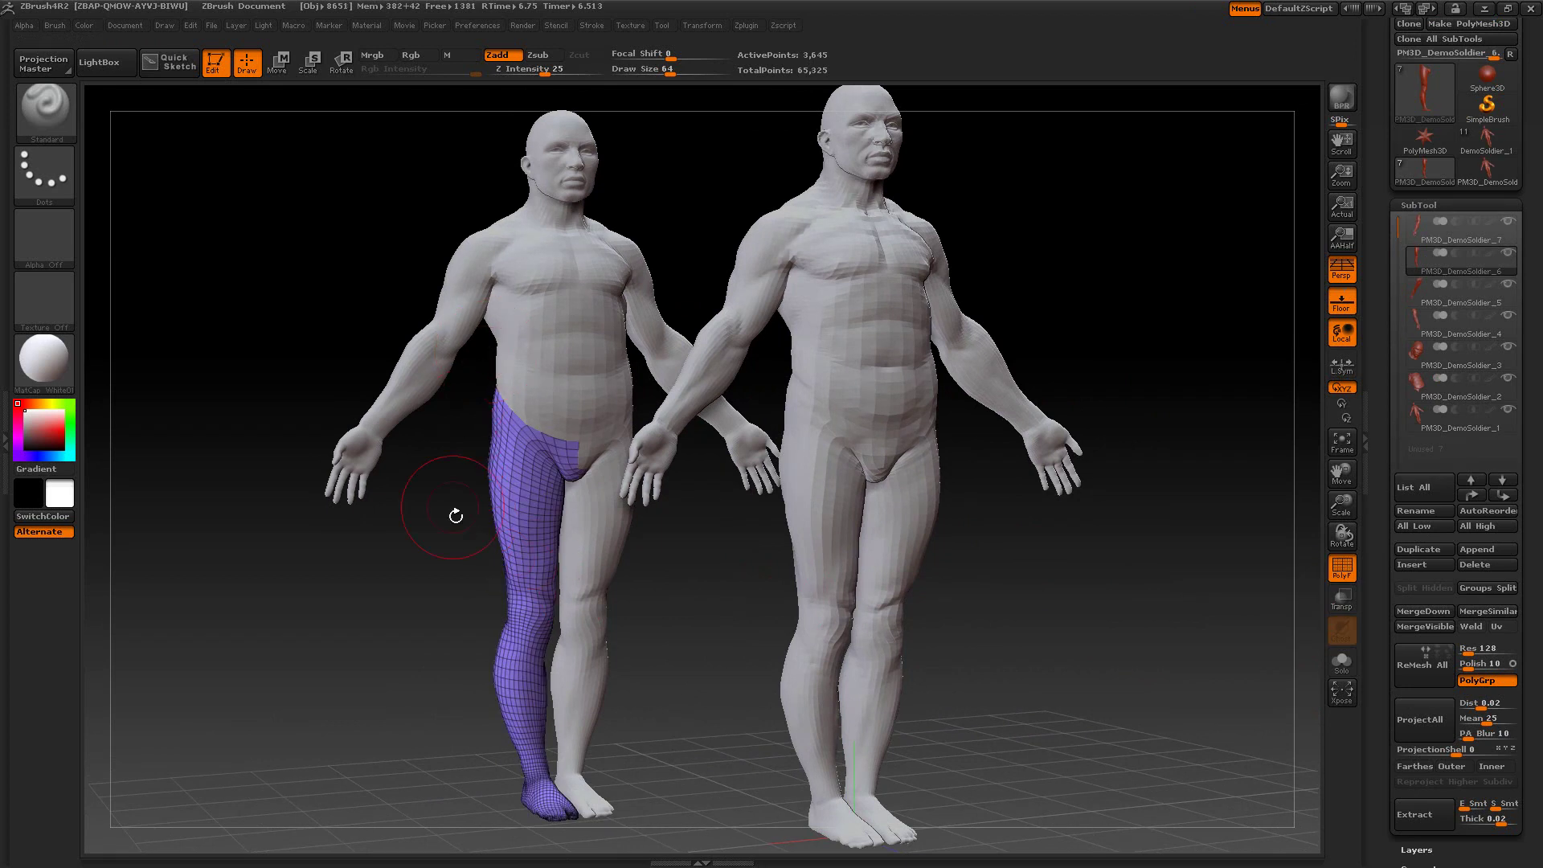
pyautogui.click(1341, 571)
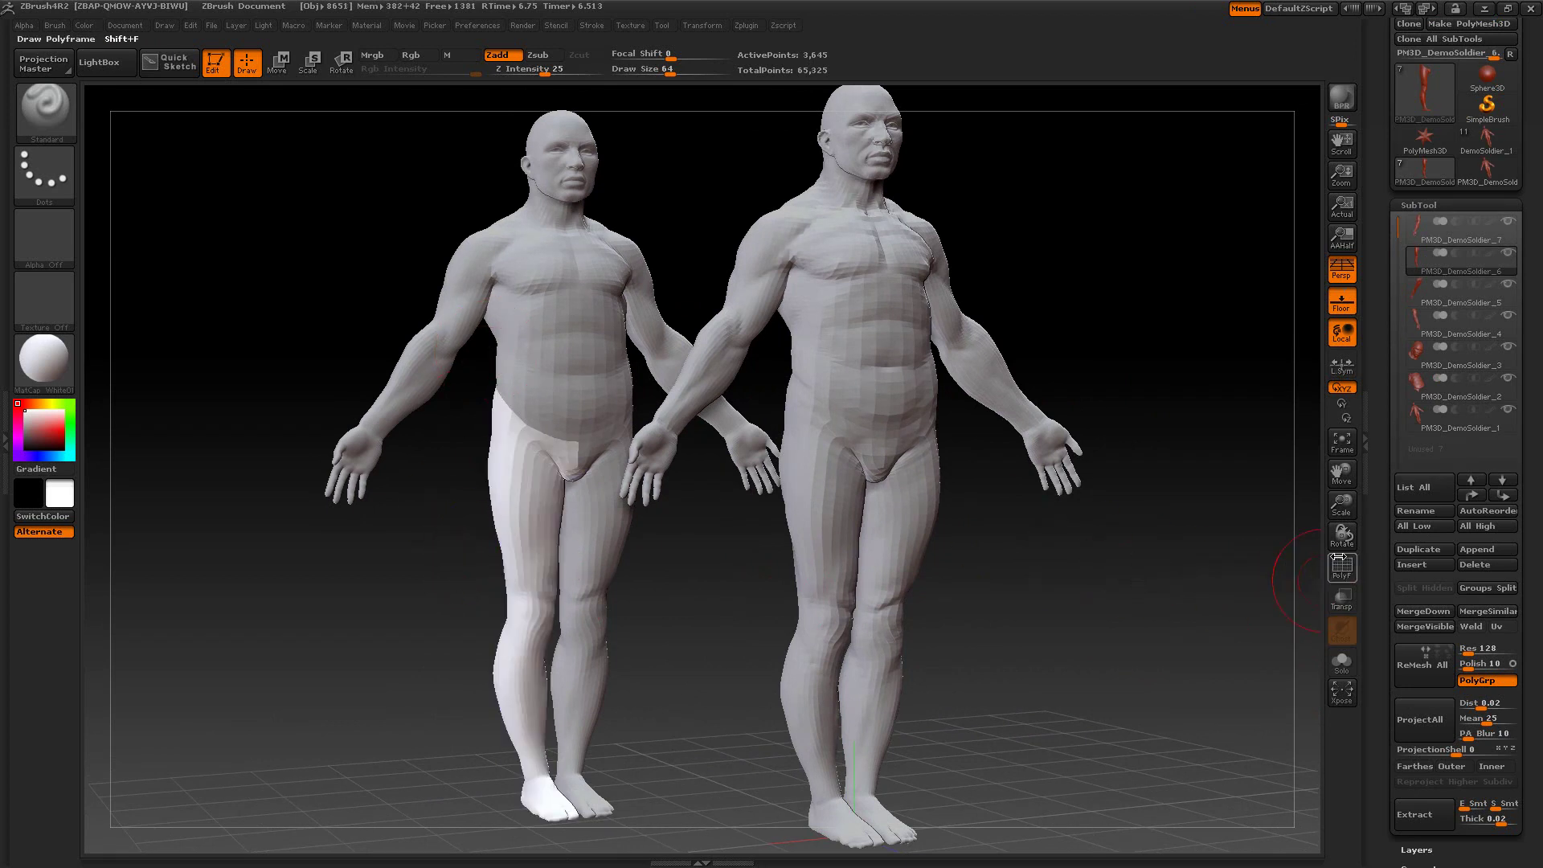
pyautogui.click(1410, 206)
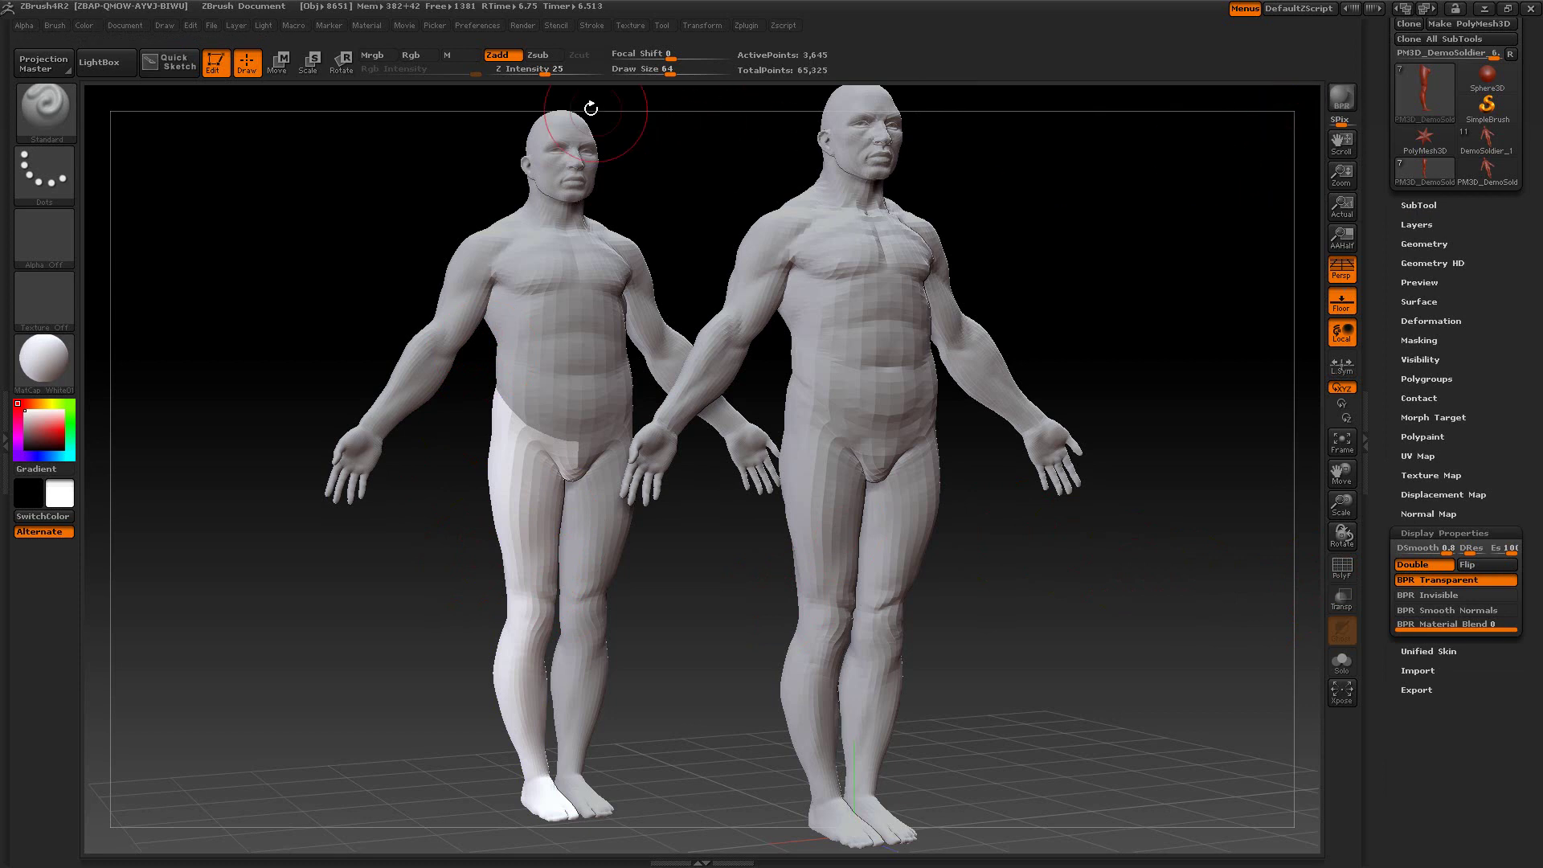
# Expand the Render Properties and make a BPR render of the two soldier figures.
pyautogui.click(524, 26)
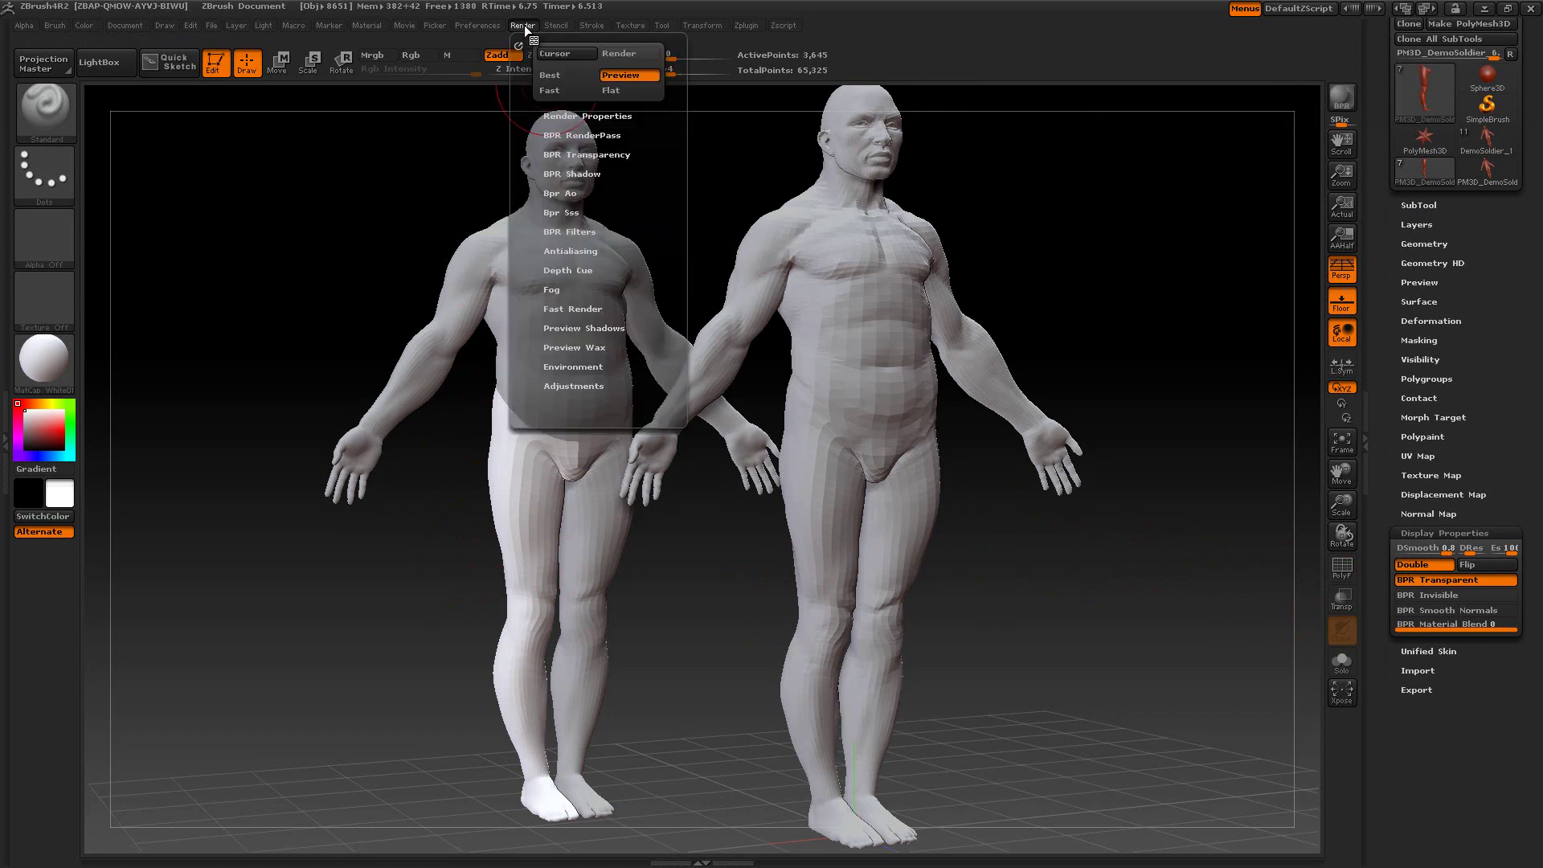
pyautogui.click(562, 115)
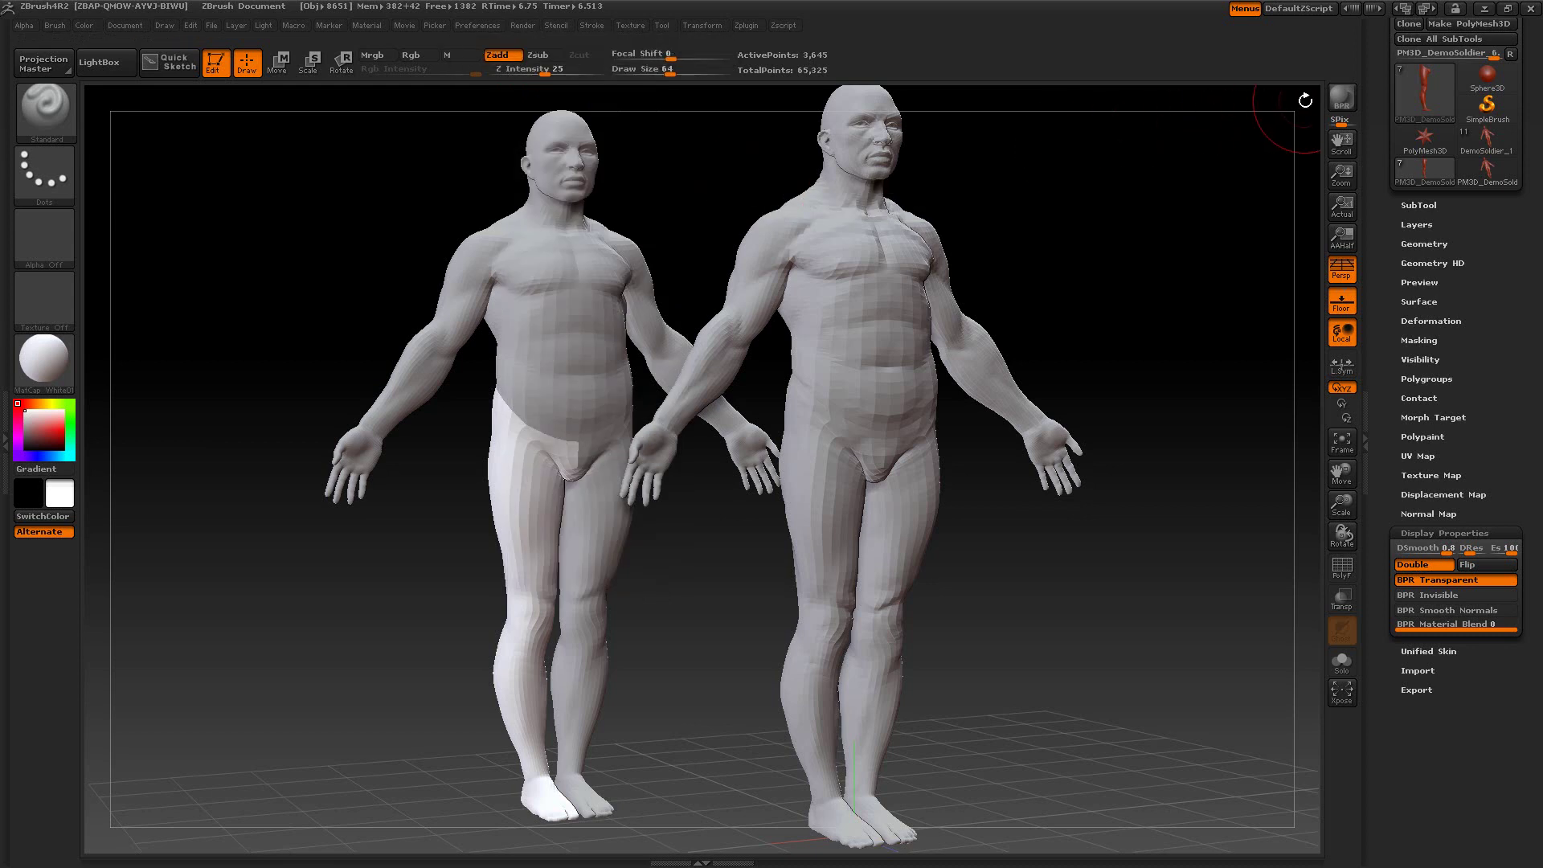
pyautogui.click(1343, 99)
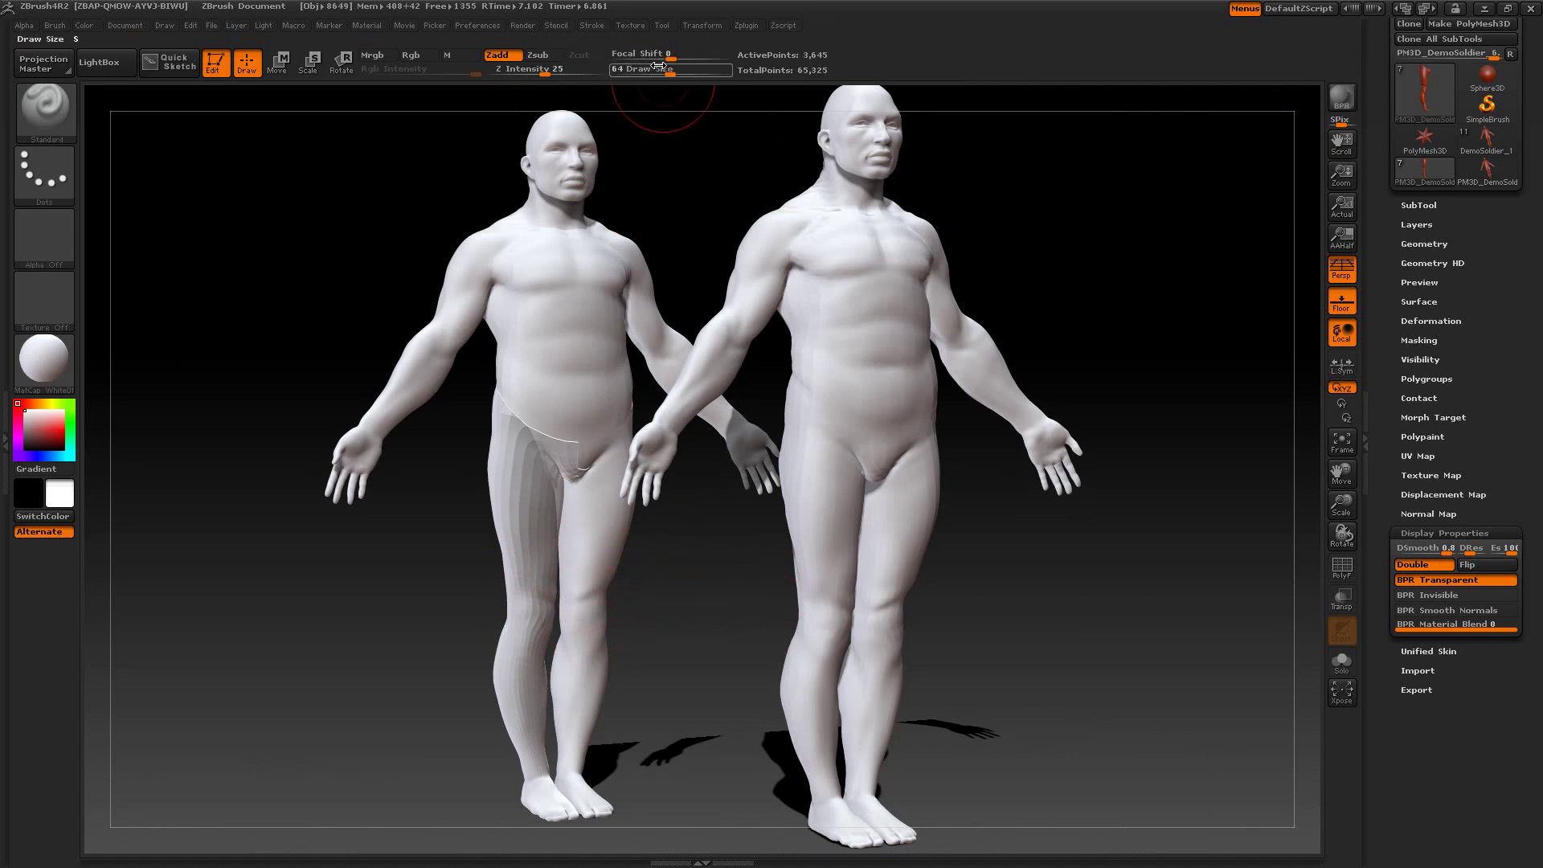
# Set the BPR Transparency Strength to 1 and render the soldier figures again with BPR.
pyautogui.click(524, 26)
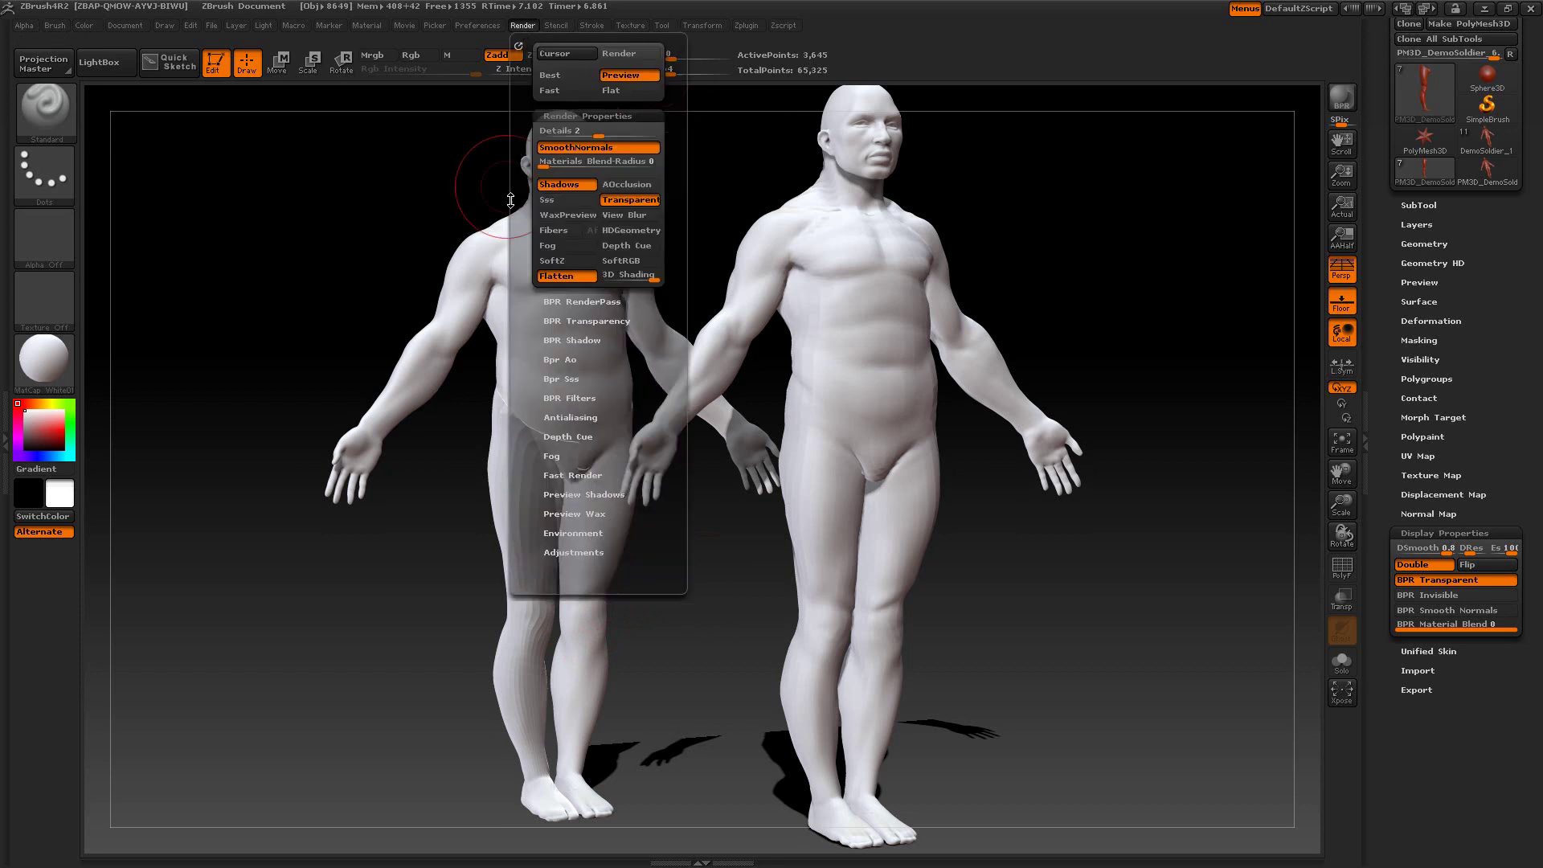
pyautogui.click(581, 322)
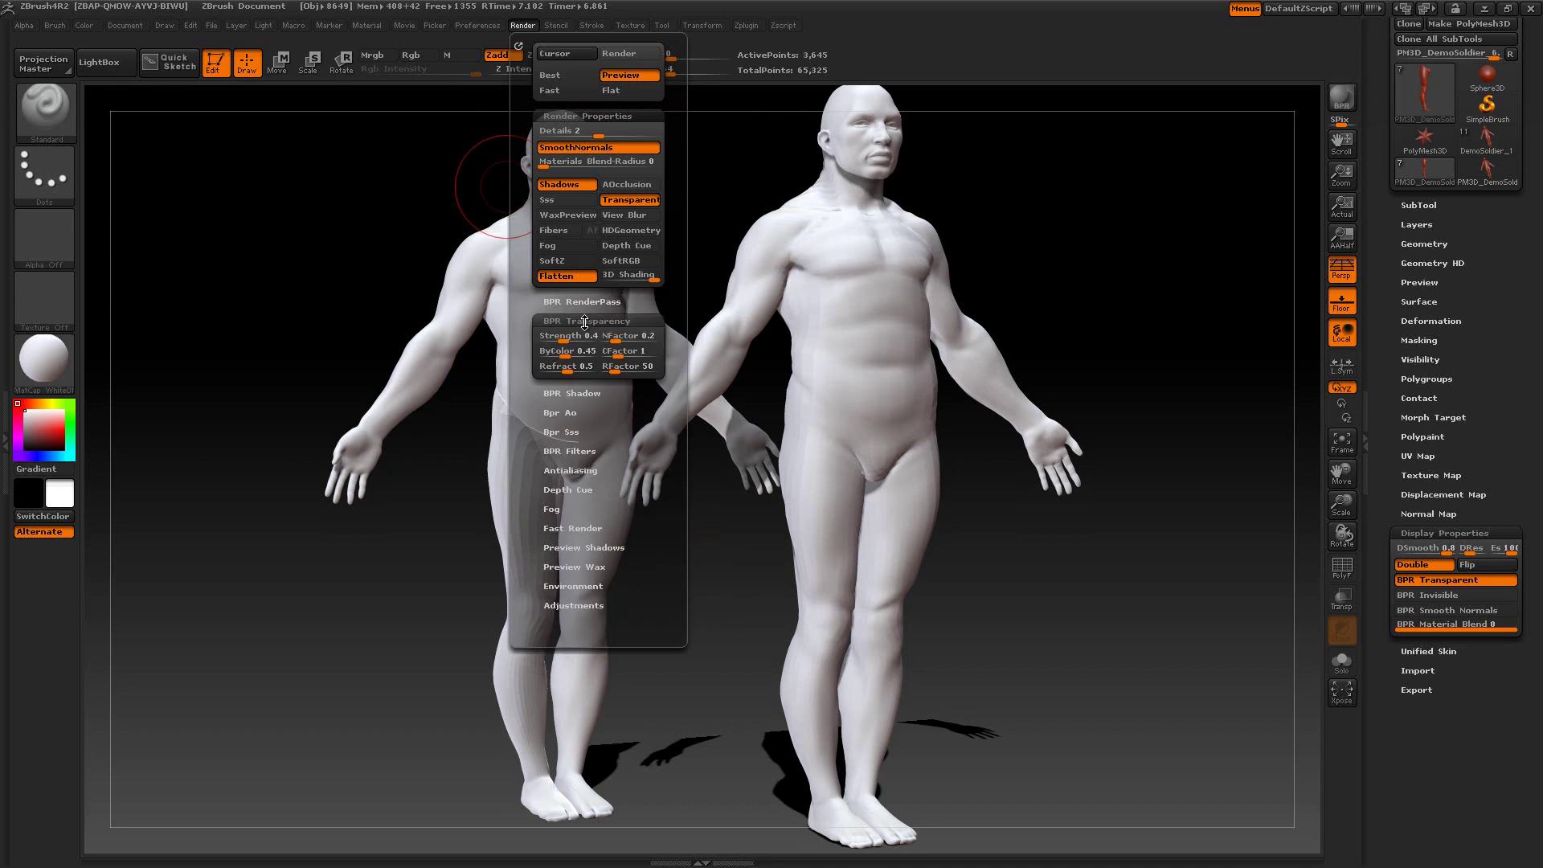
pyautogui.click(577, 336)
pyautogui.write('1')
pyautogui.press('Return')
pyautogui.click(1342, 98)
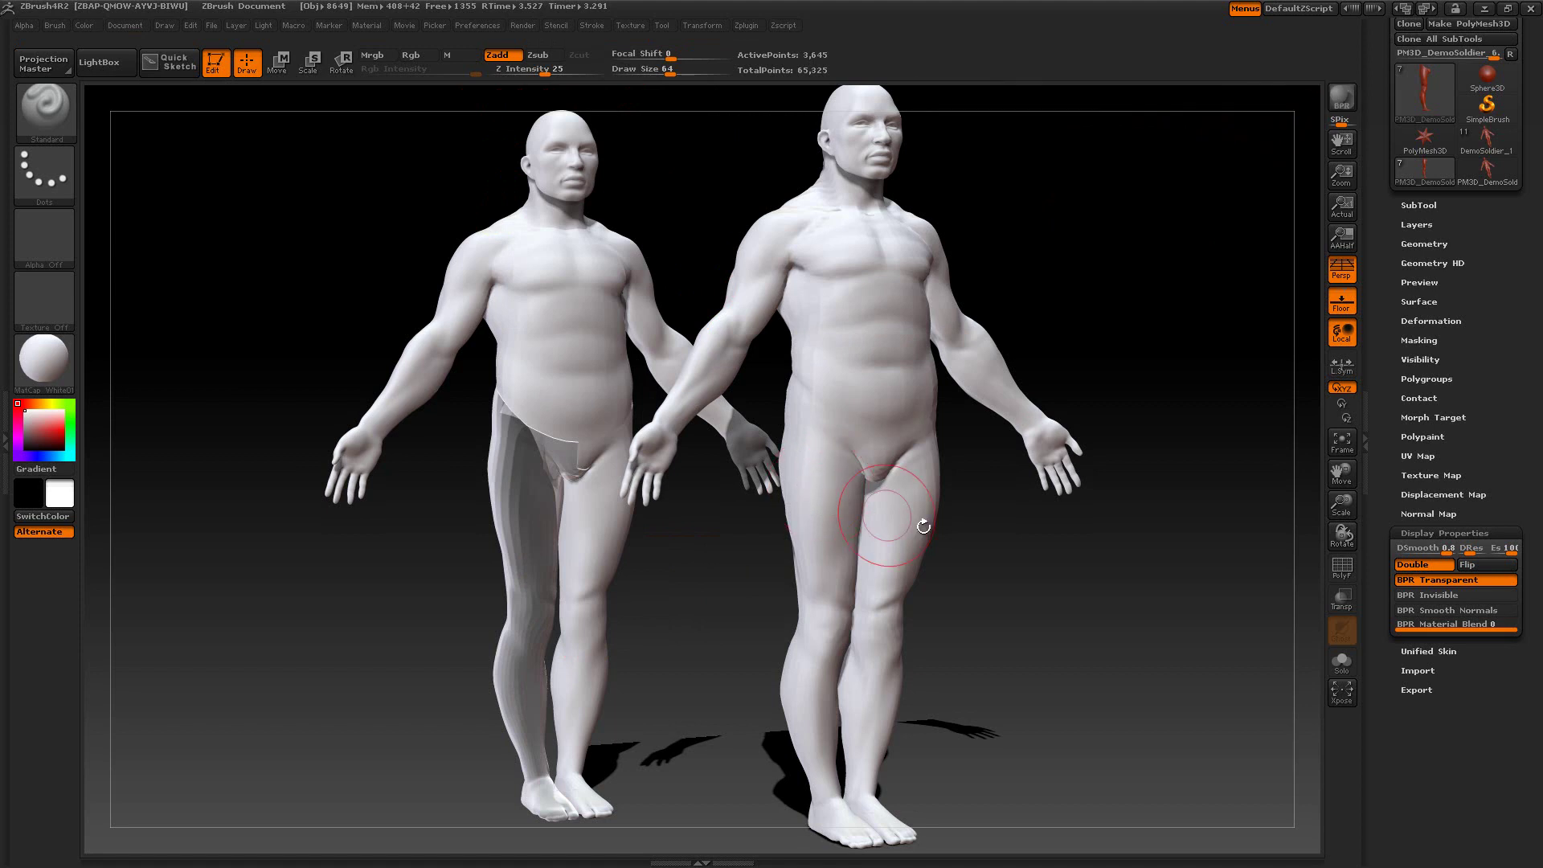
# Switch the leg subtool from BPR Transparent to BPR Invisible and make a BPR render of the soldiers.
pyautogui.moveTo(1136, 603); pyautogui.dragTo(1134, 605)
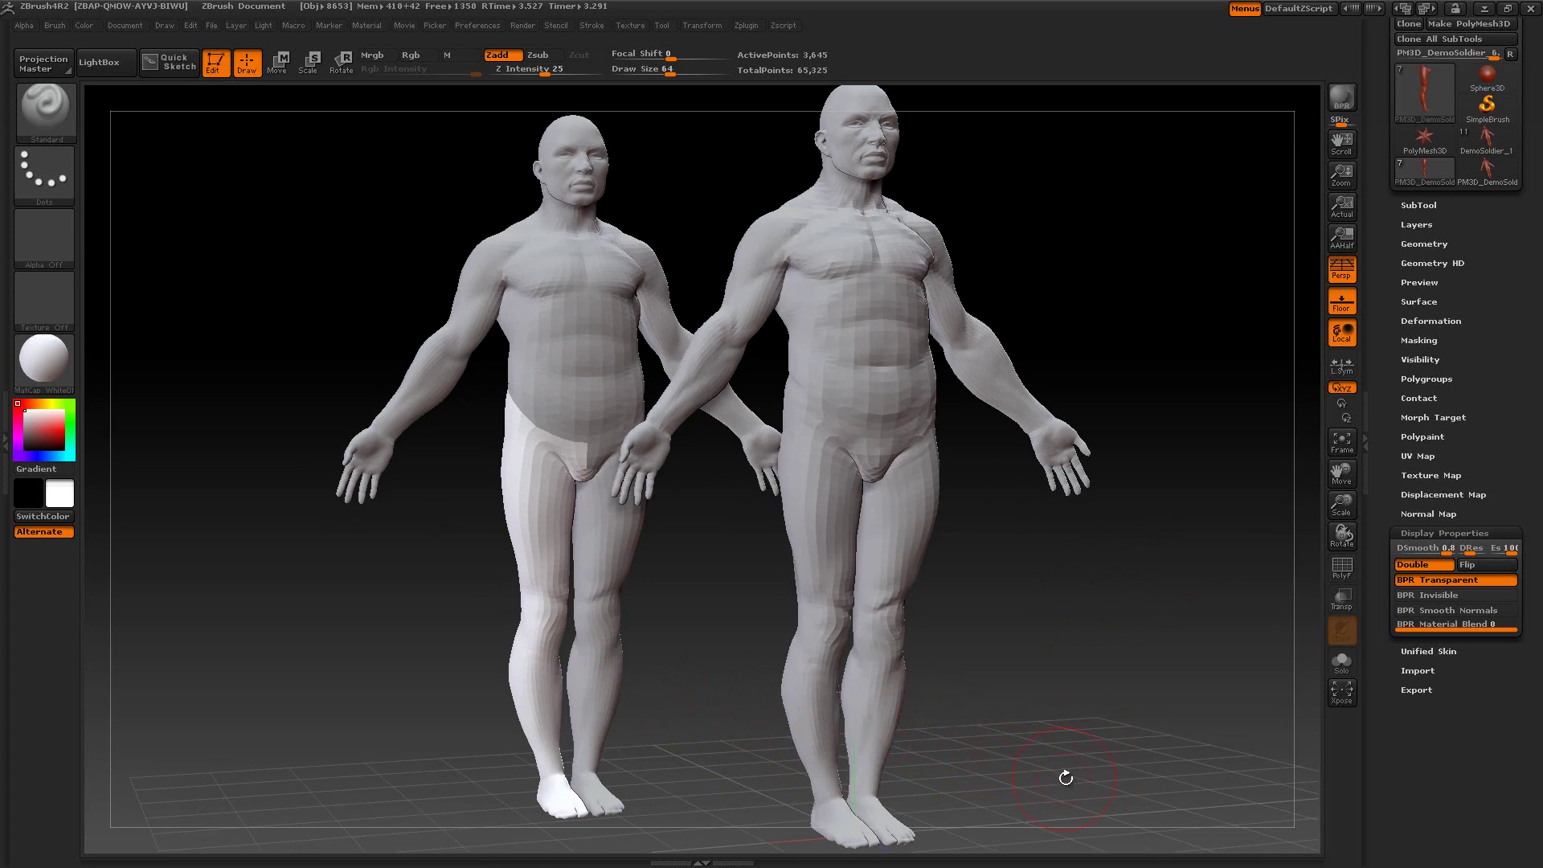
pyautogui.click(1433, 594)
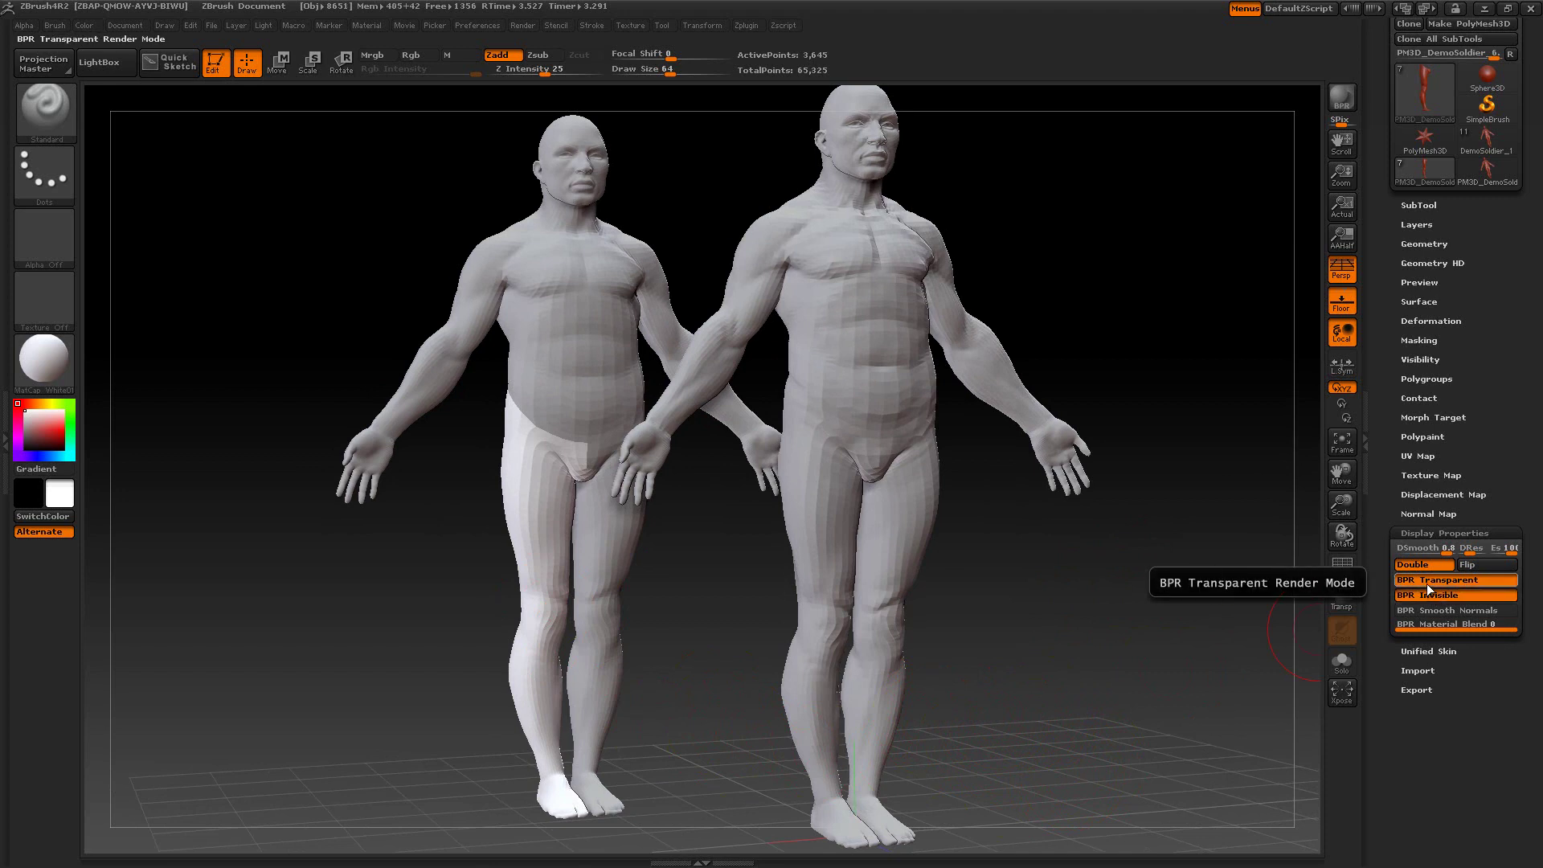
pyautogui.click(1426, 580)
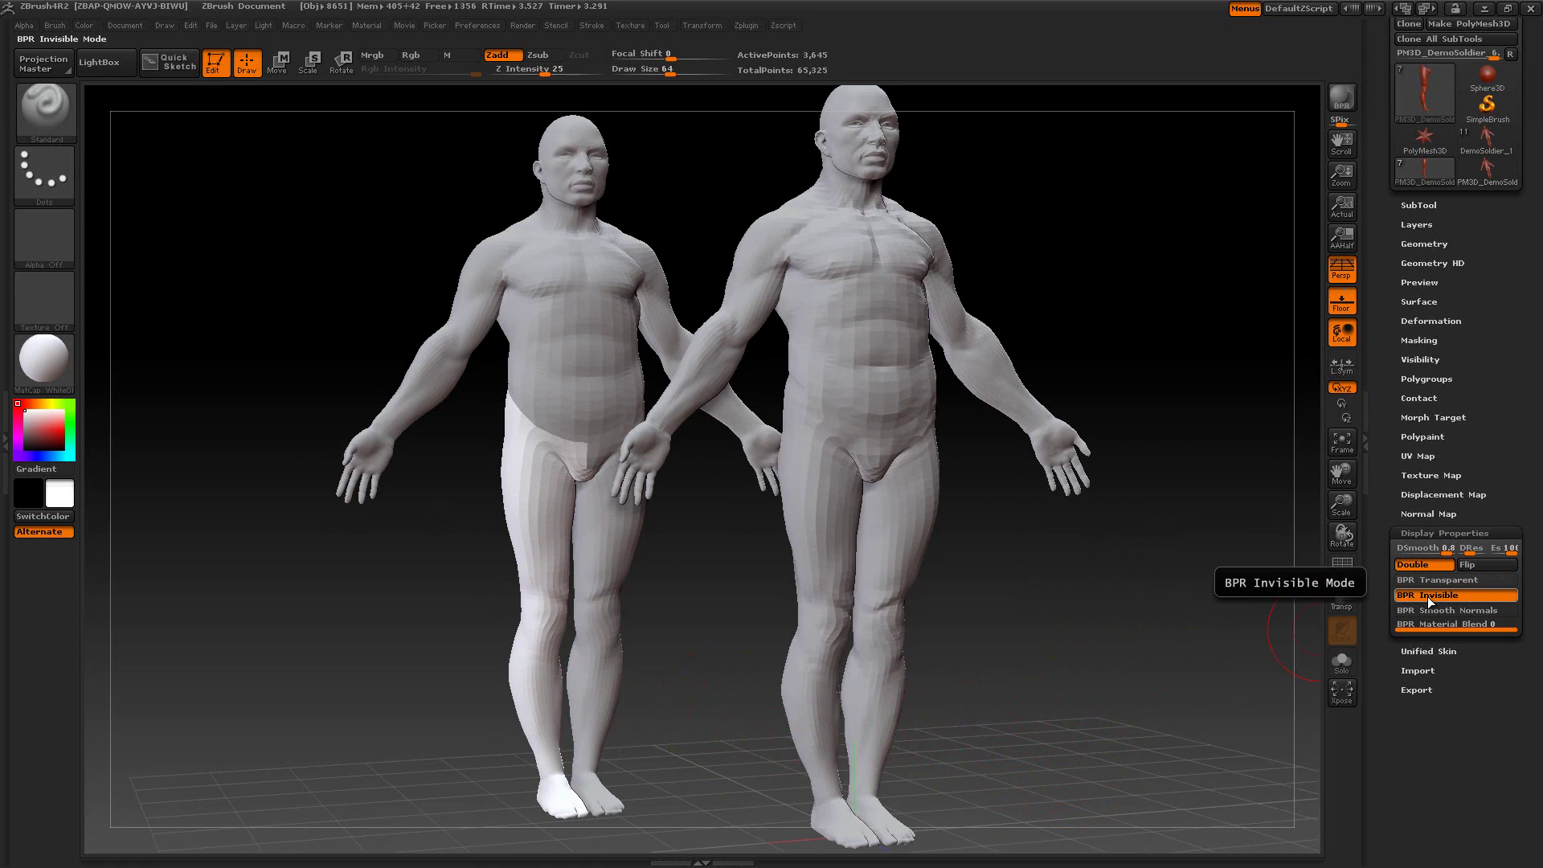
pyautogui.click(1342, 103)
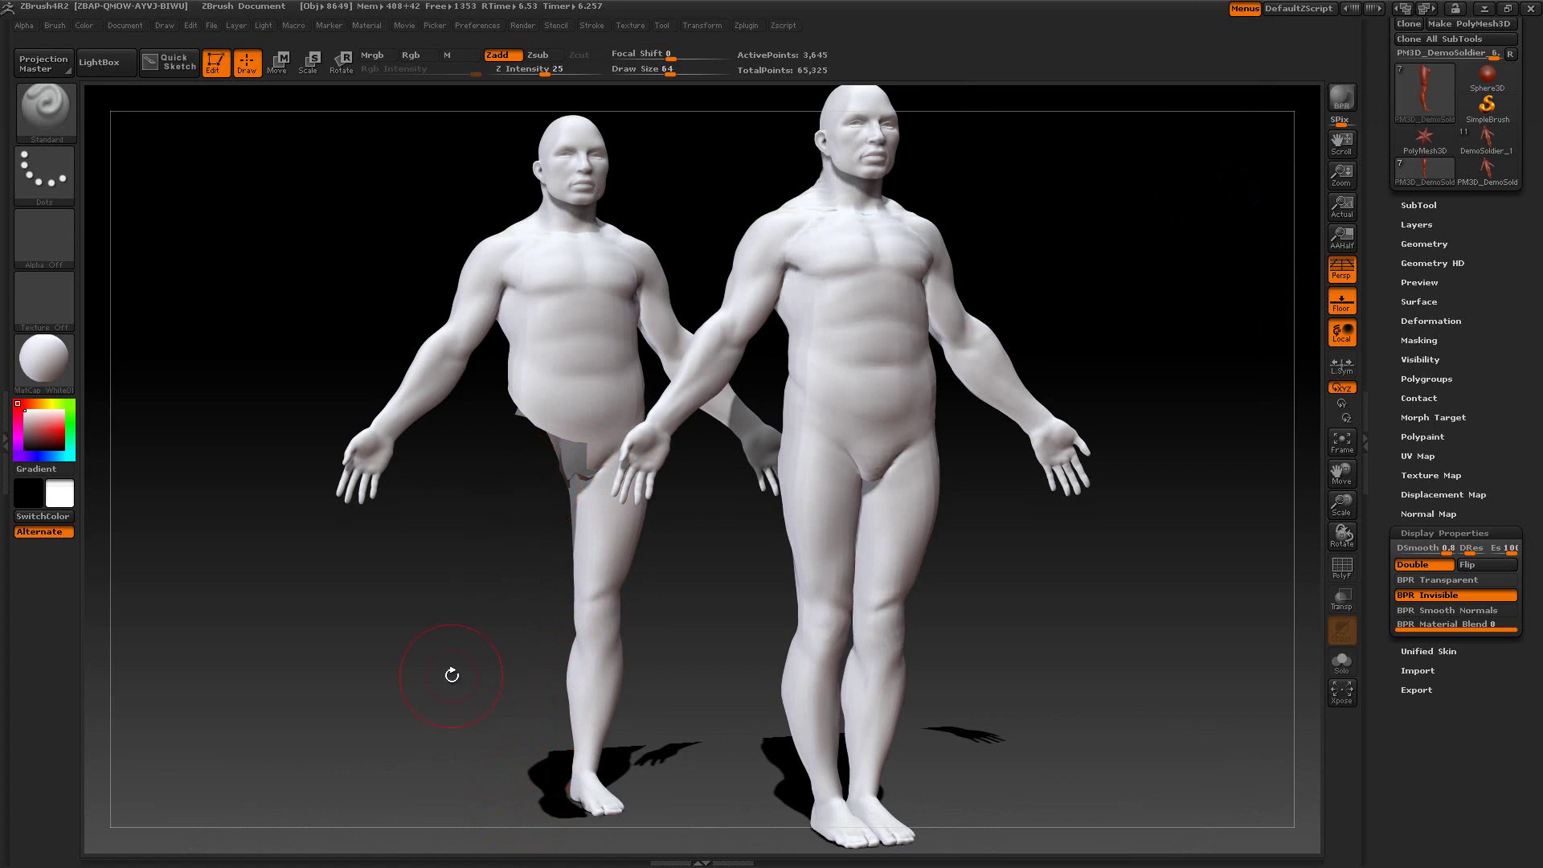
# Turn off BPR Invisible for the leg subtool and hide the floor grid.
pyautogui.click(1410, 596)
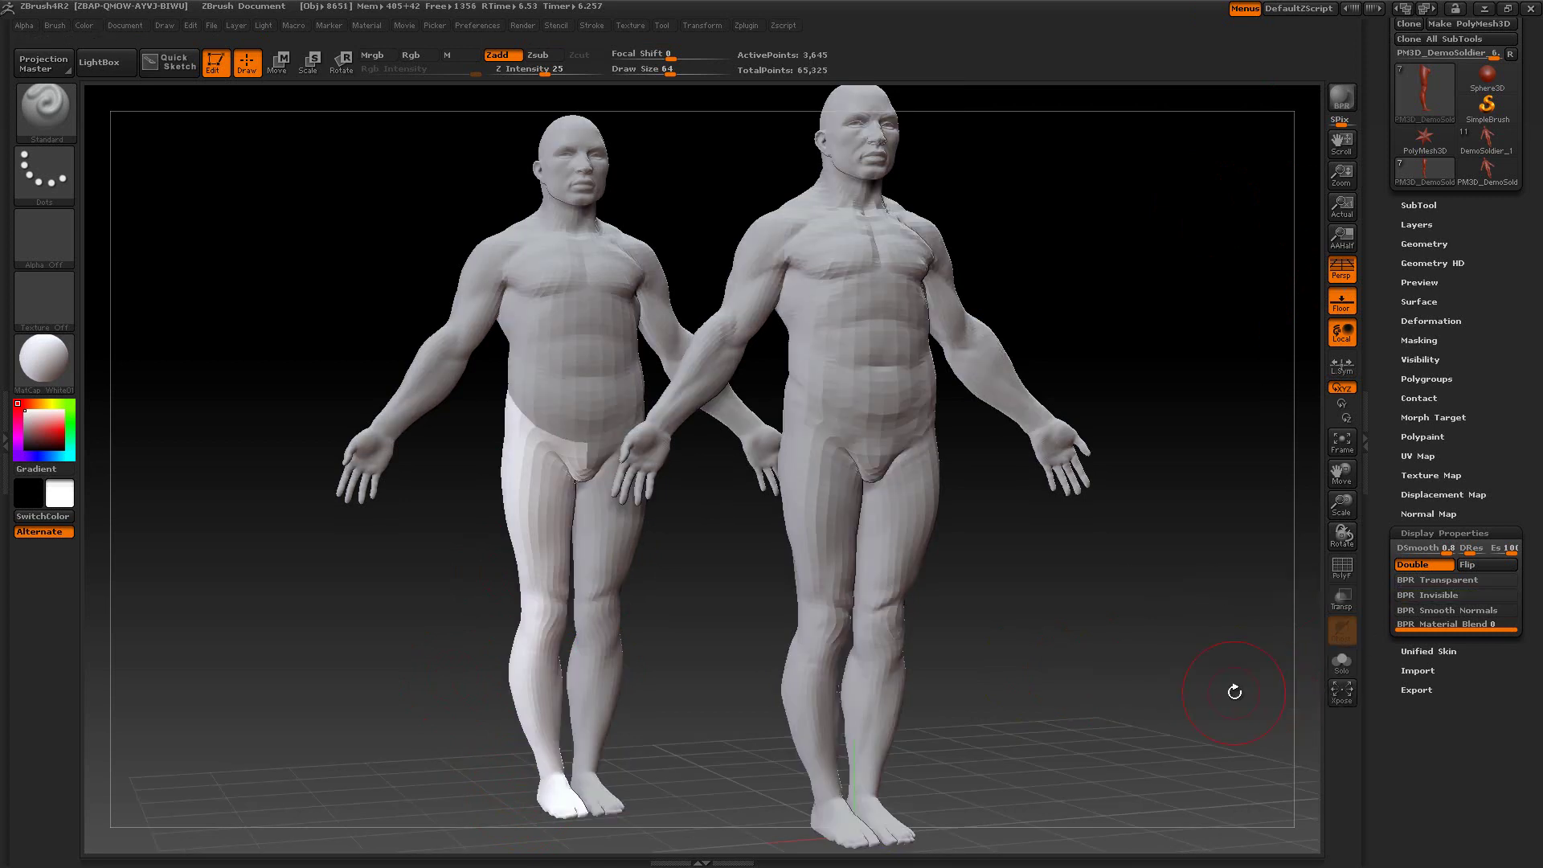
pyautogui.hotkey('shift', 'p')
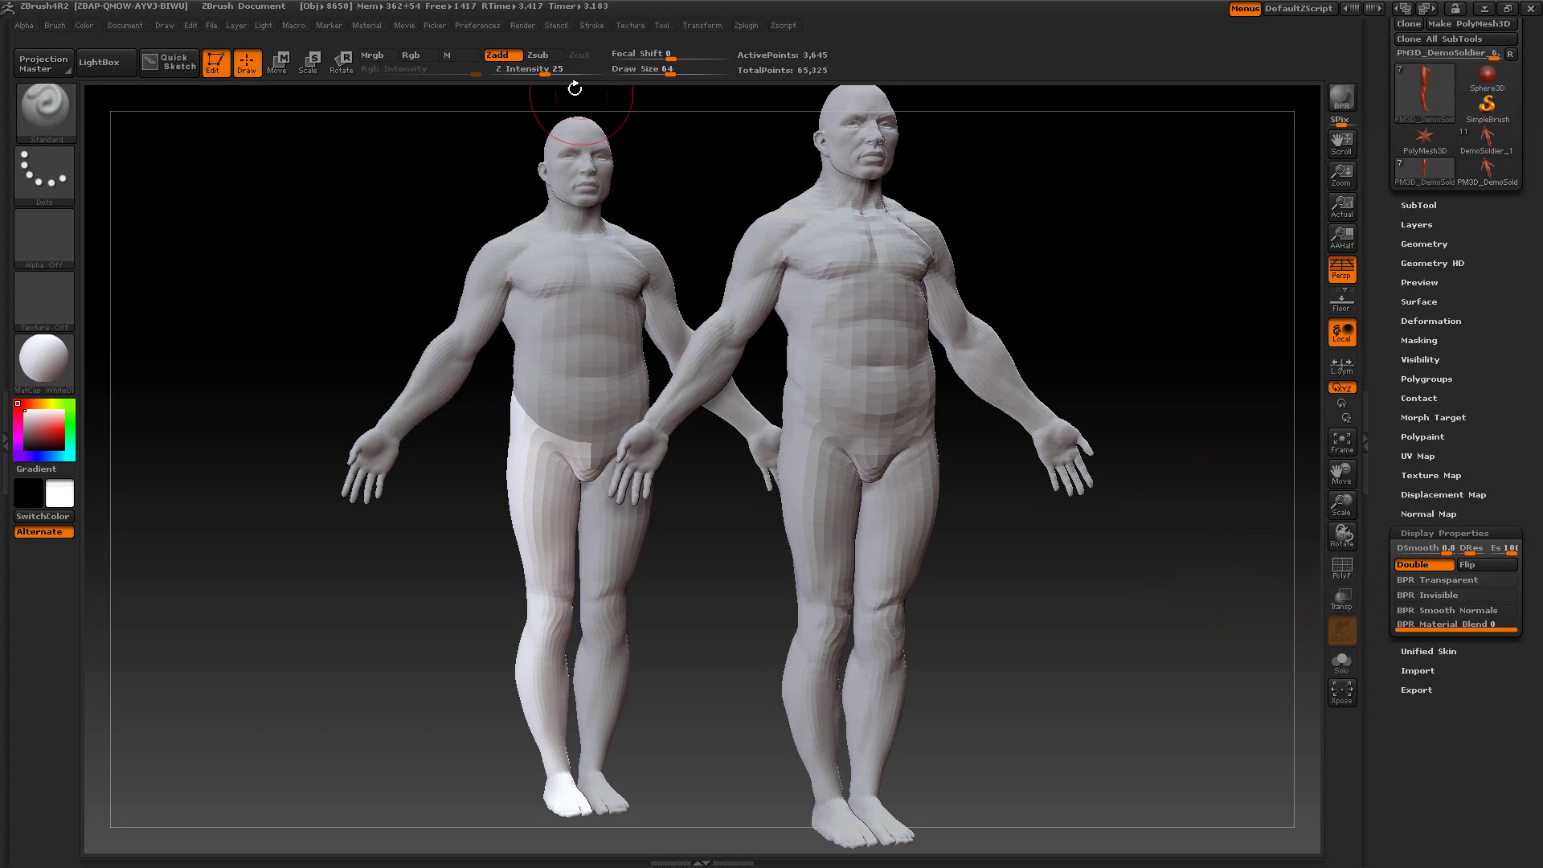
# Disable SmoothNormals in the Render Properties, enable BPR Smooth Normals for the leg subtool, and render the soldiers with BPR.
pyautogui.click(521, 25)
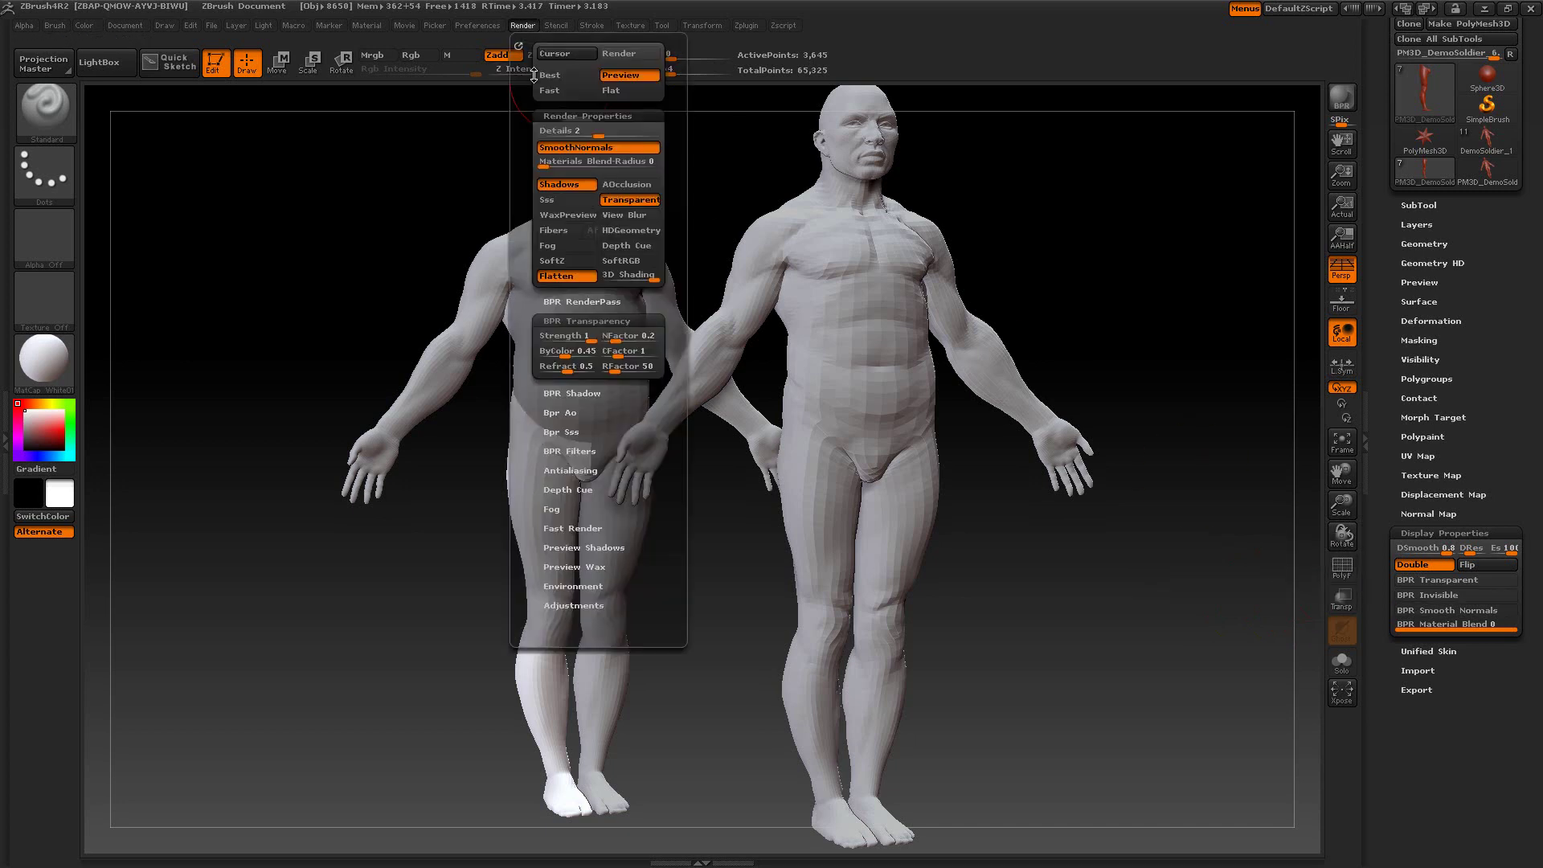
pyautogui.click(560, 148)
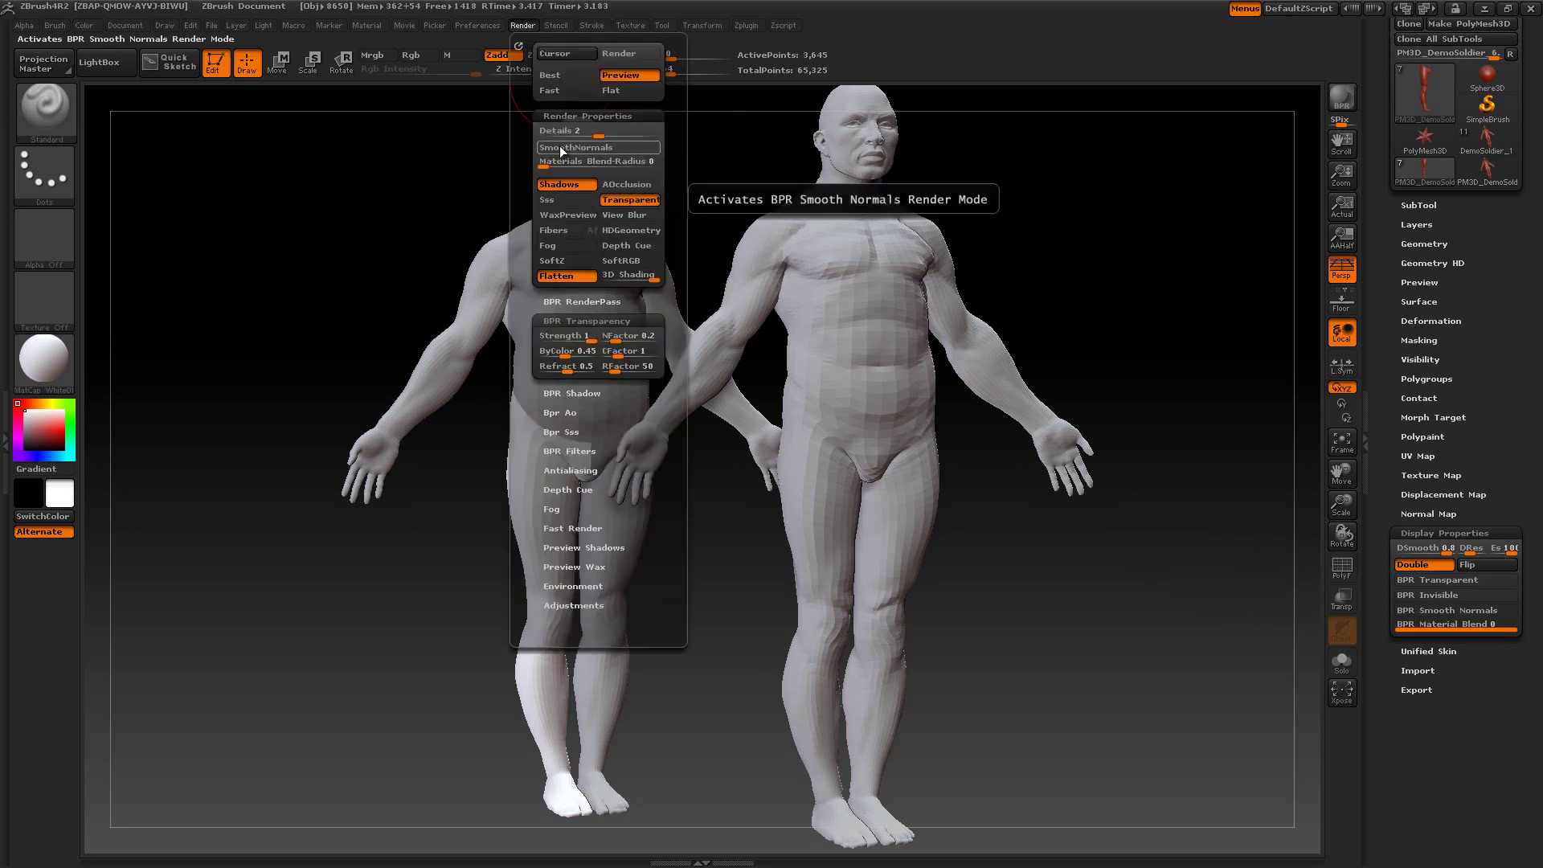
pyautogui.click(1435, 609)
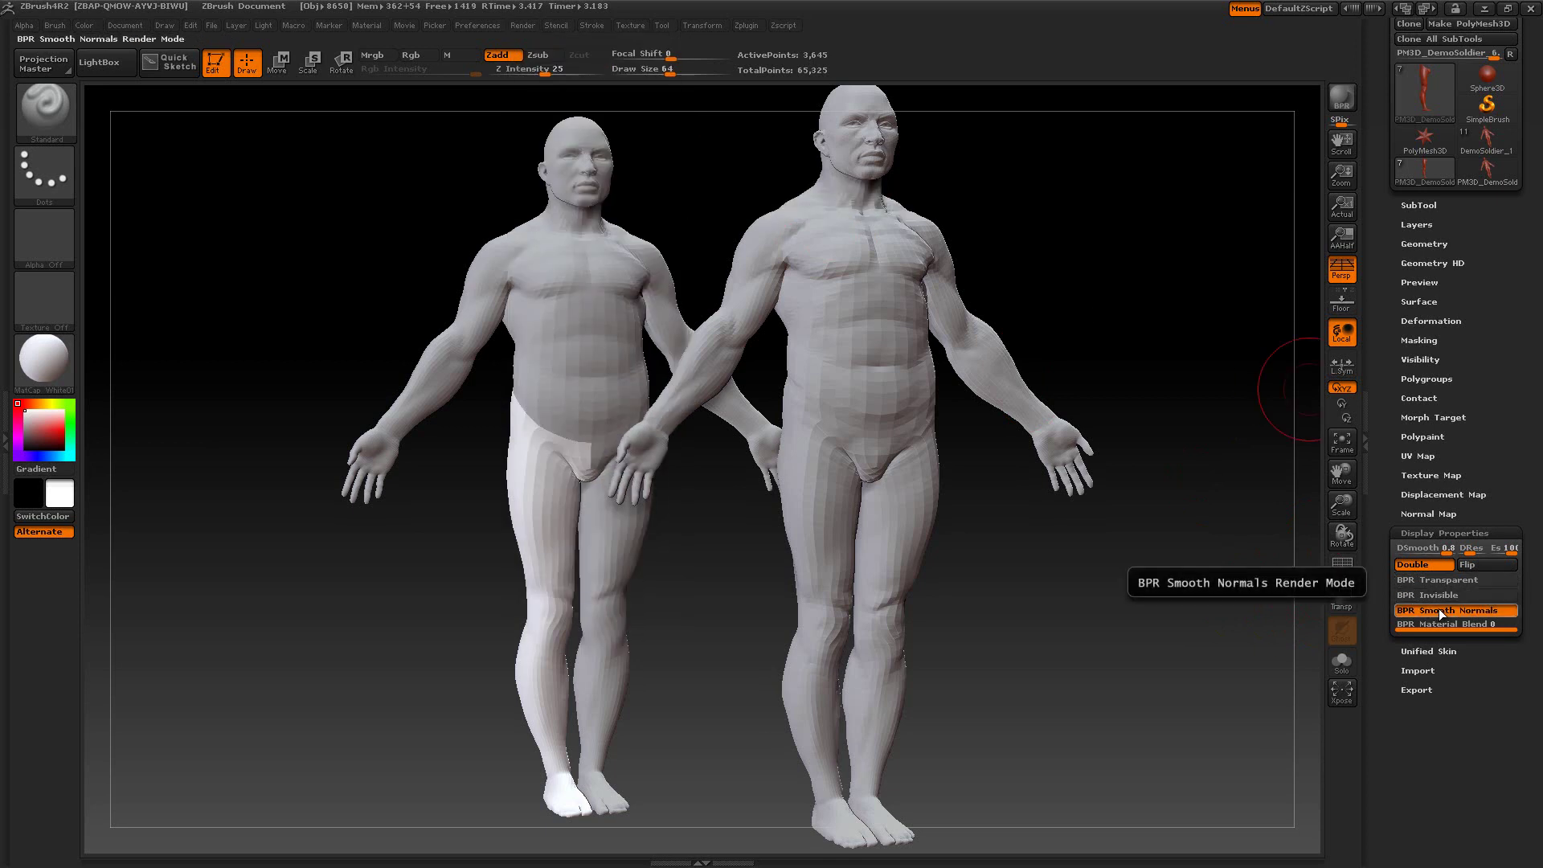
pyautogui.click(1338, 106)
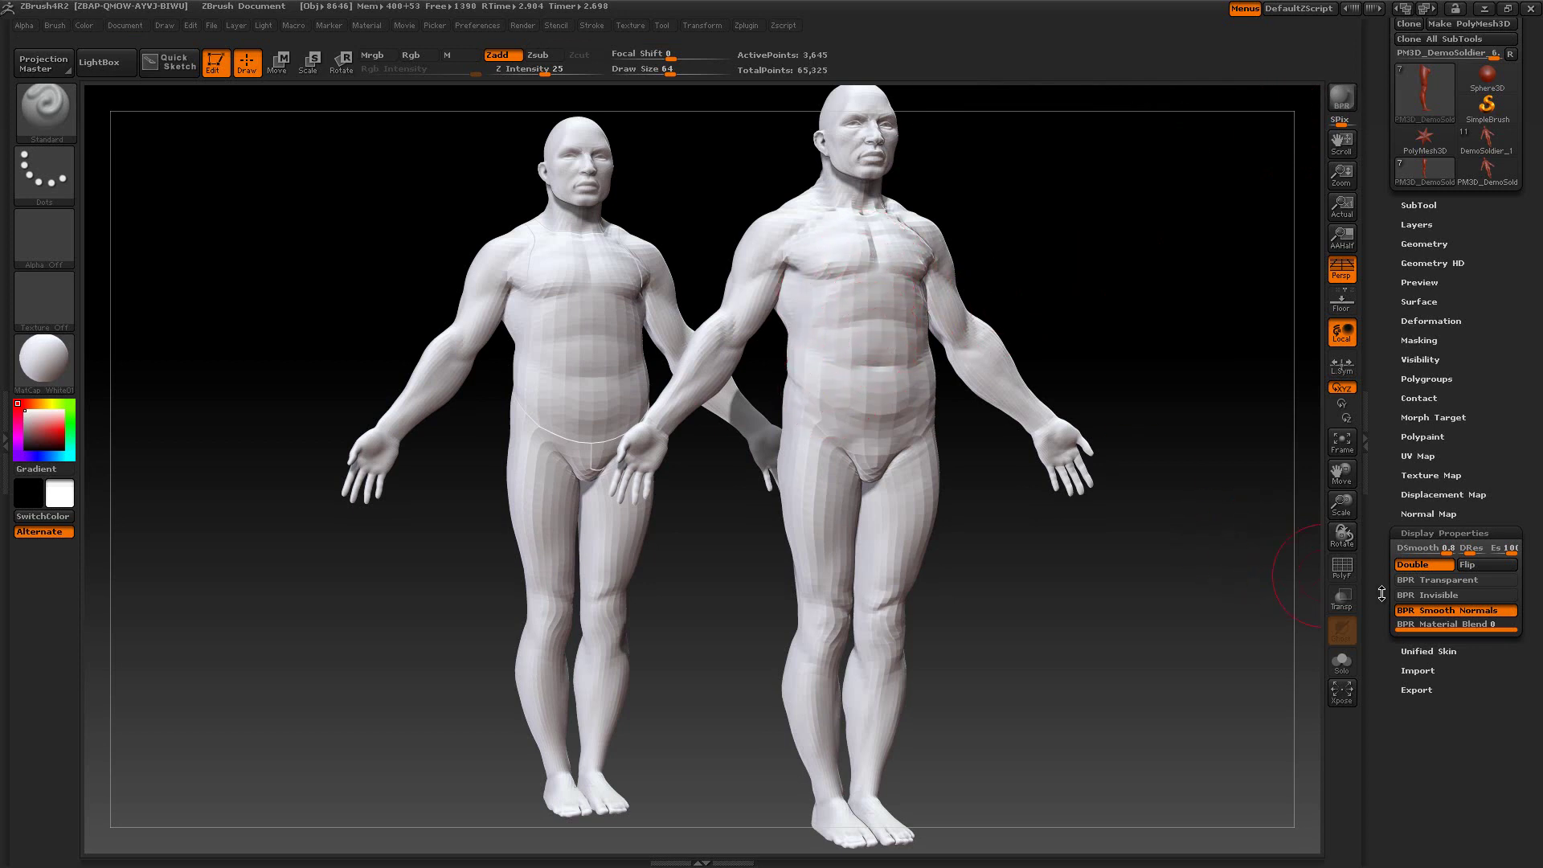
# Re-enable SmoothNormals in the Render Properties and render the soldiers again with BPR.
pyautogui.click(525, 27)
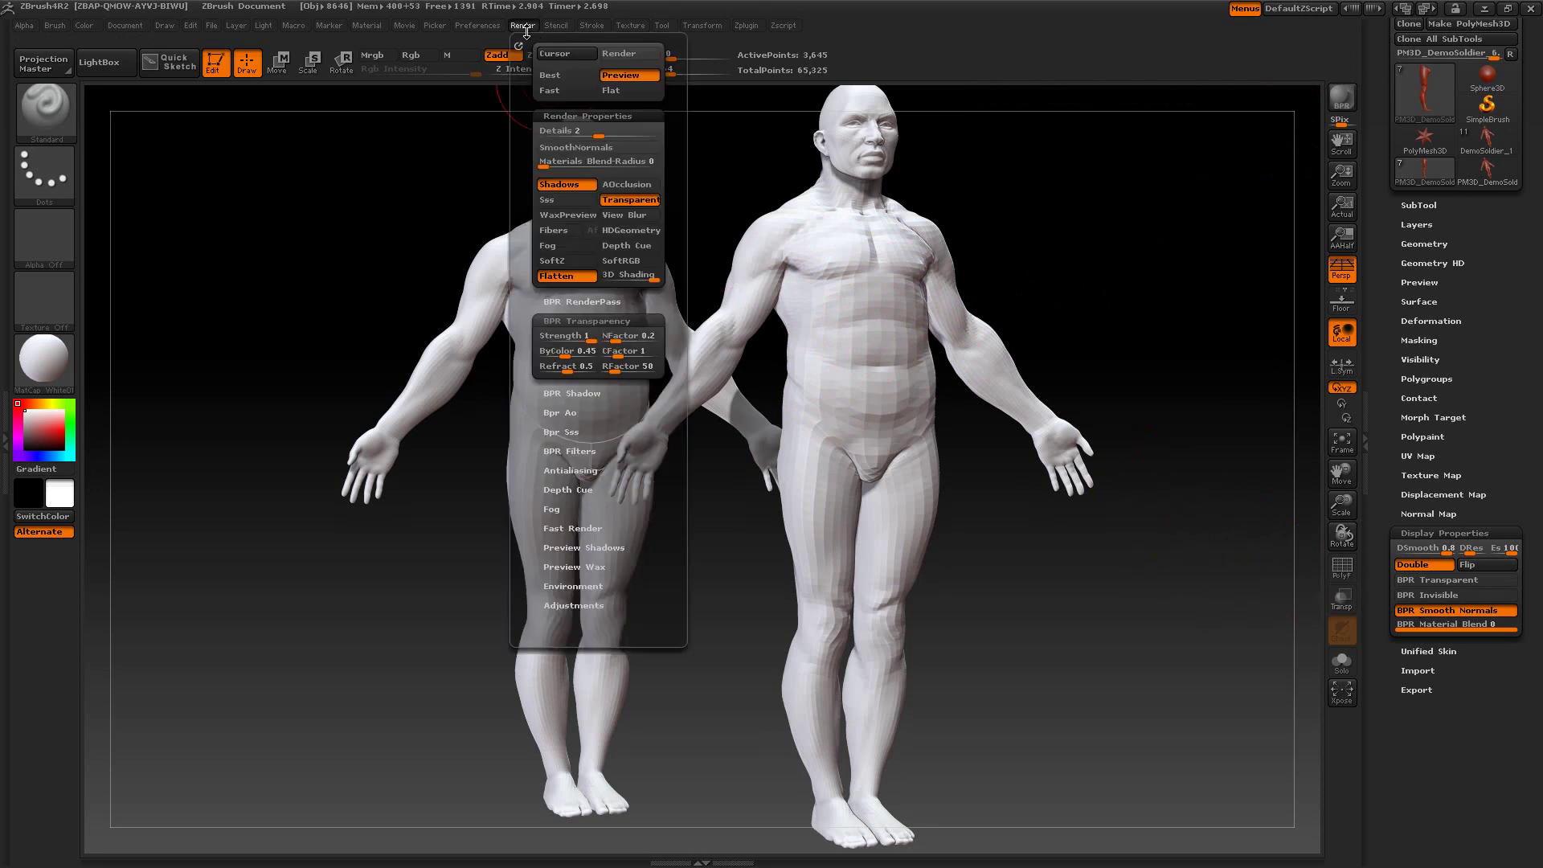
pyautogui.click(565, 148)
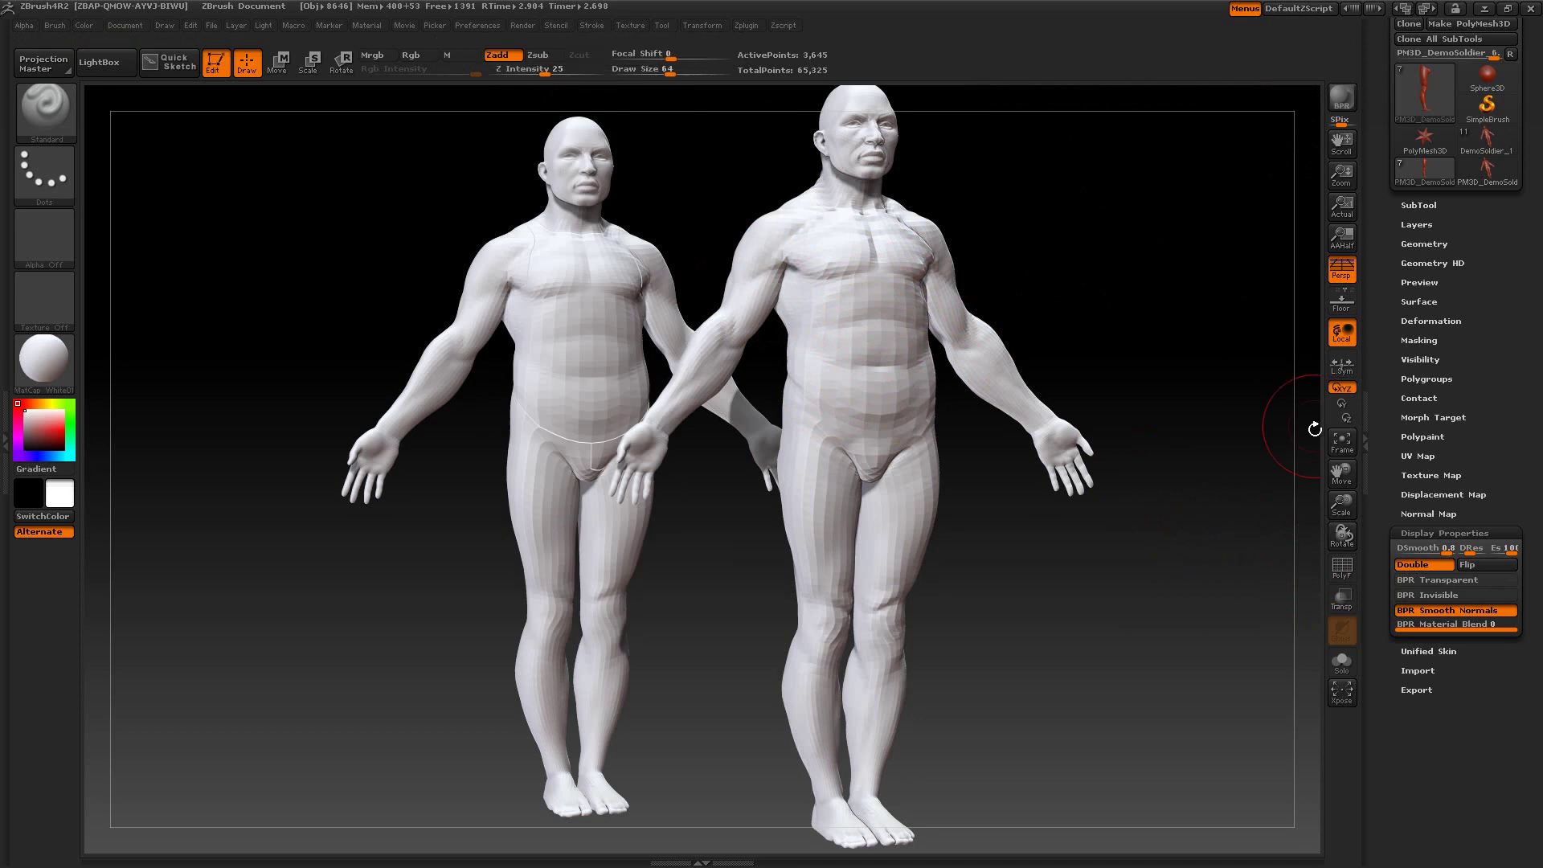
pyautogui.click(1343, 98)
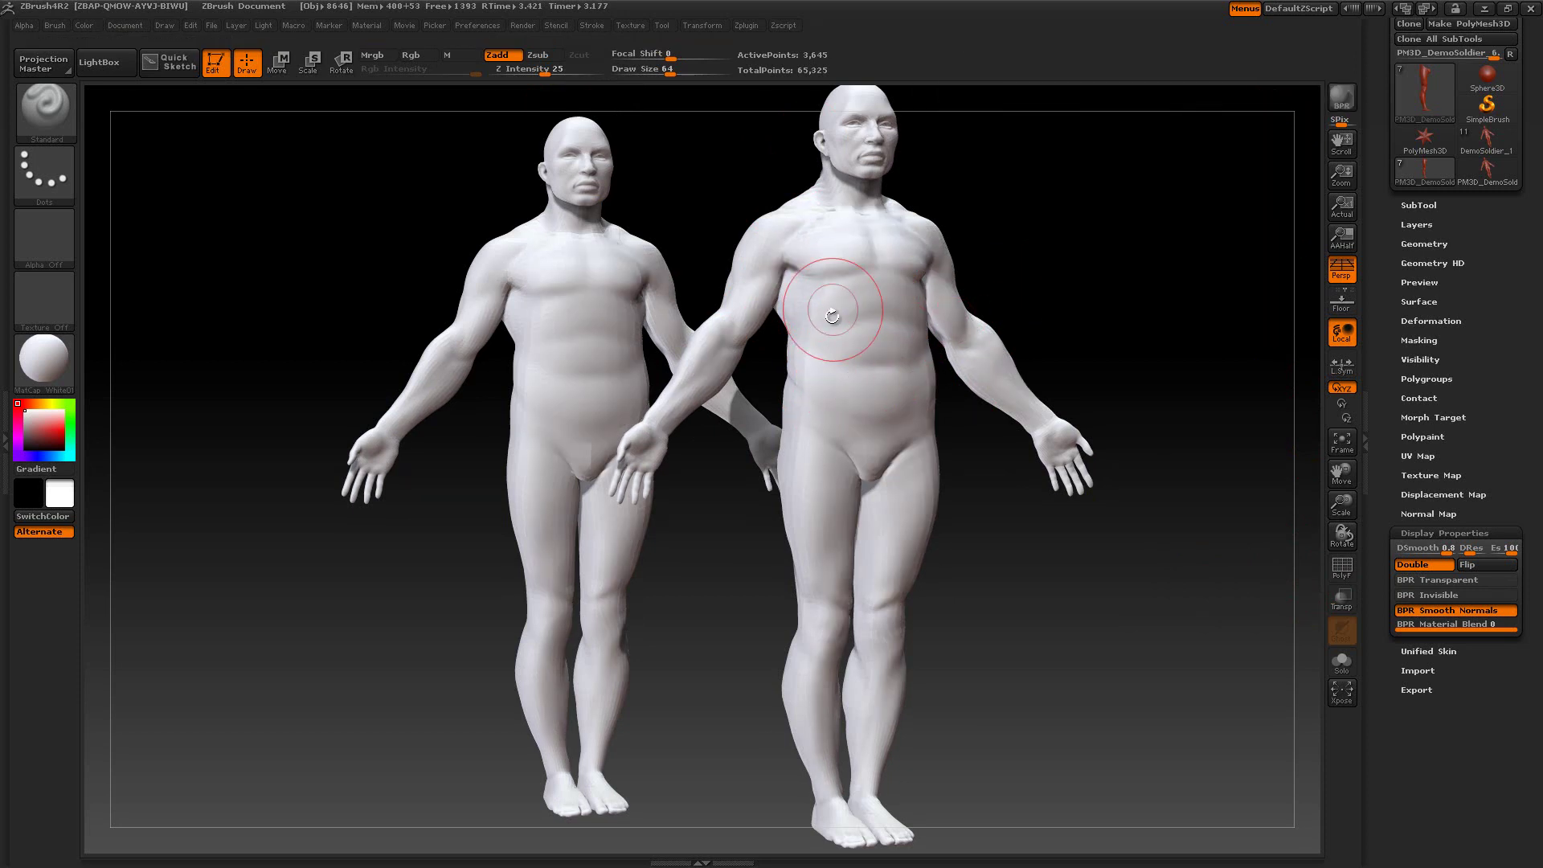
pyautogui.click(1144, 322)
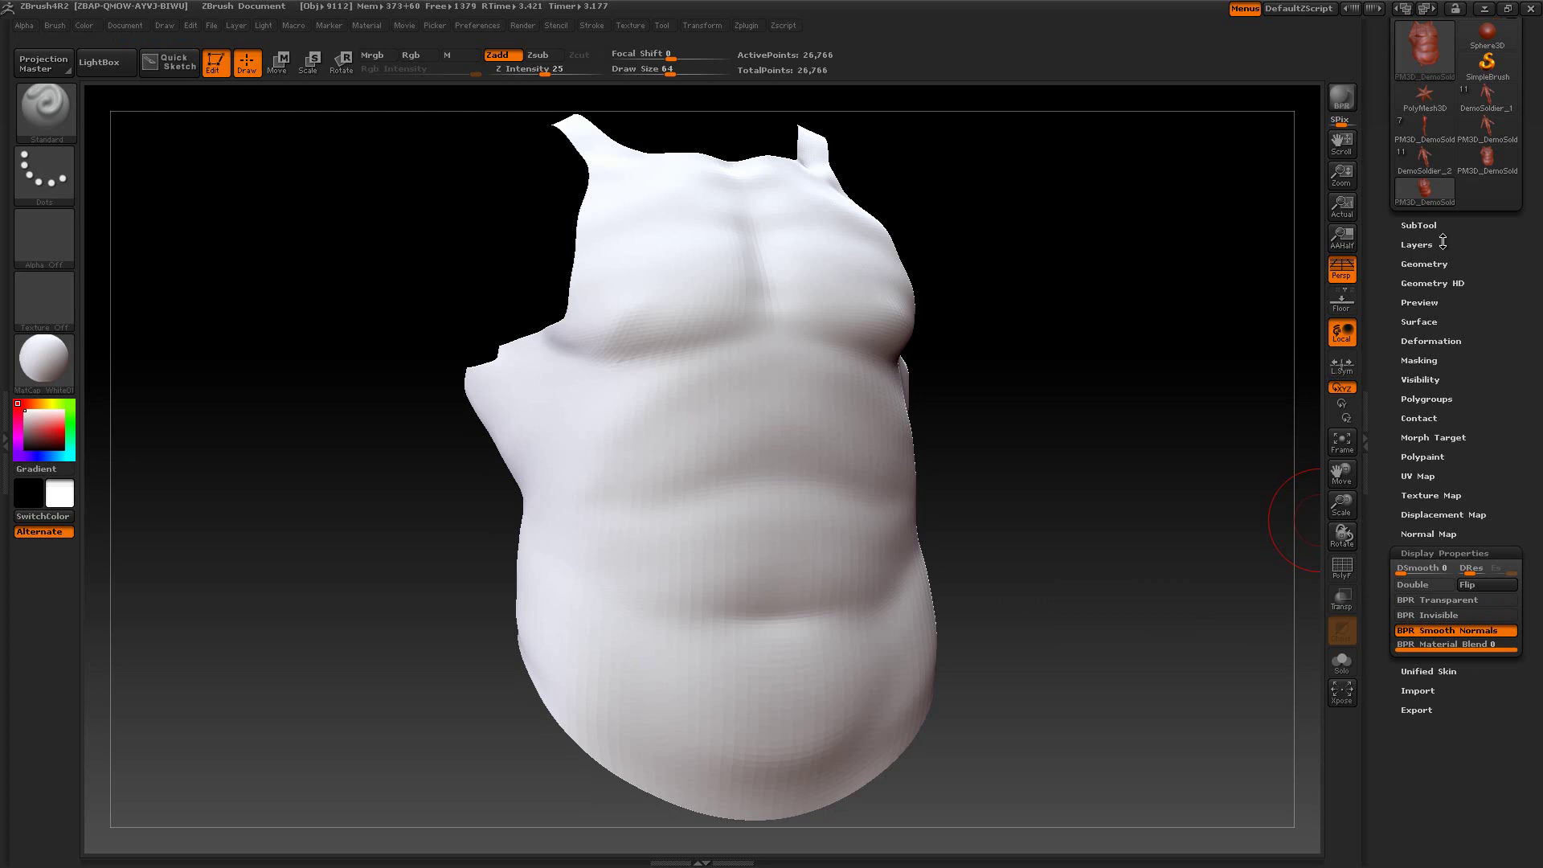
# Fill the torso mesh with the MatCap Metal03 material and white color, using Mrgb.
pyautogui.click(1421, 226)
pyautogui.moveTo(1492, 243)
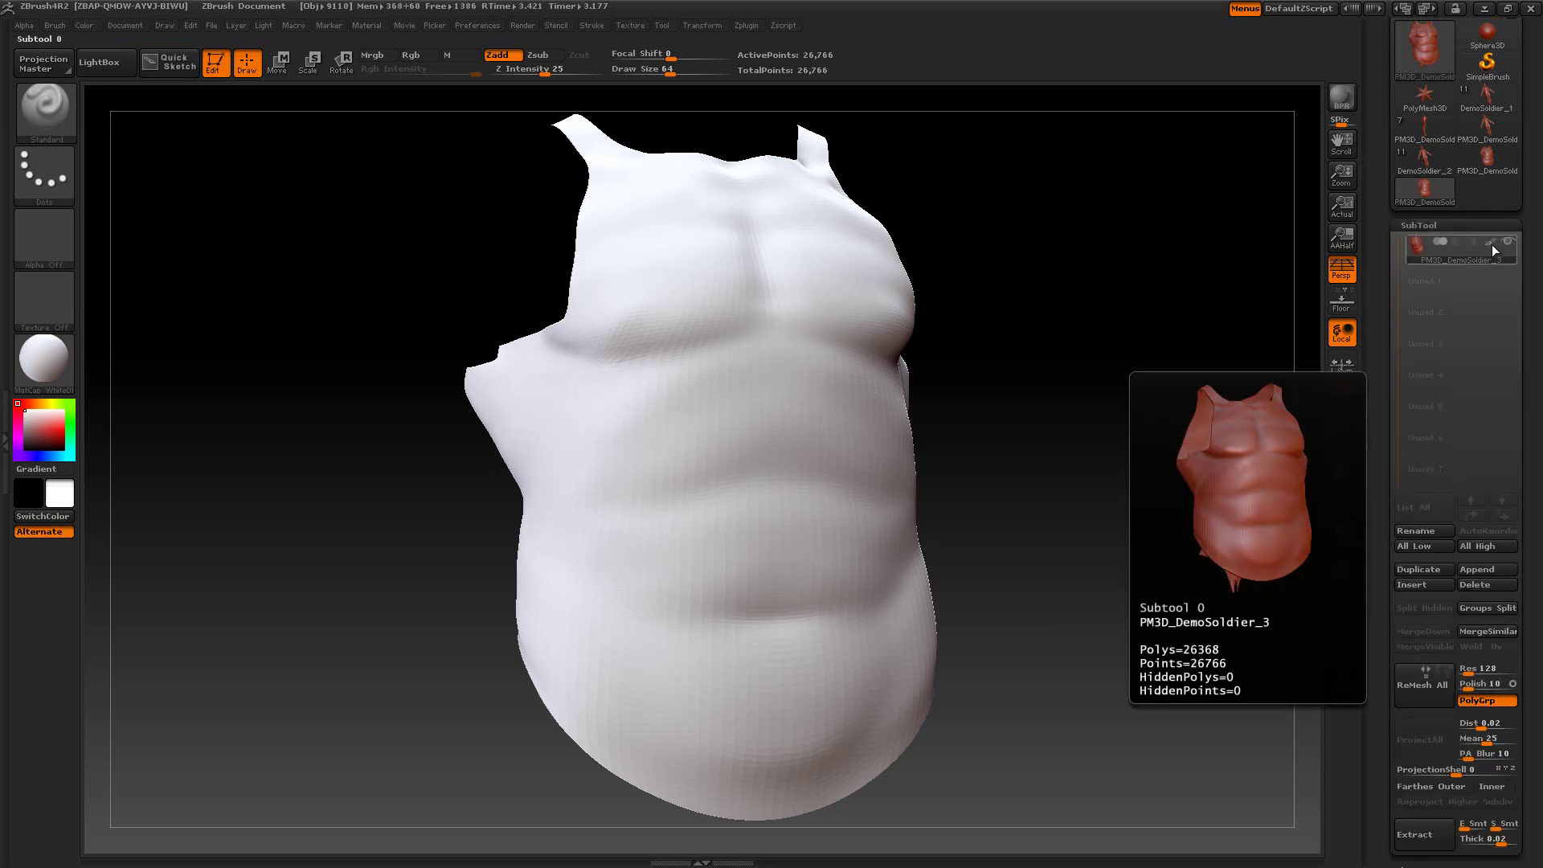
pyautogui.click(375, 54)
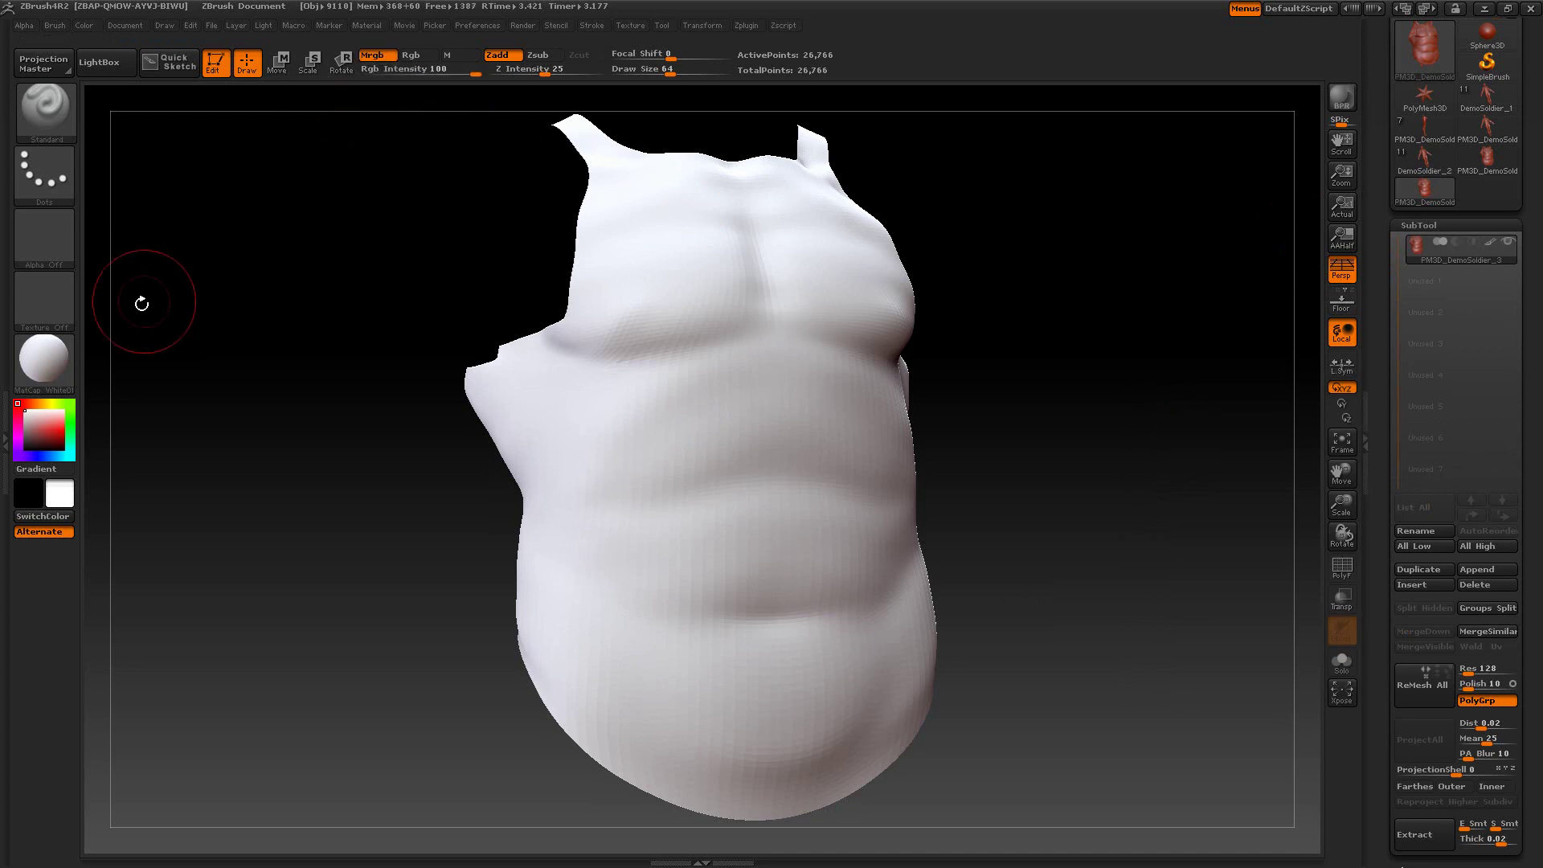
pyautogui.click(56, 362)
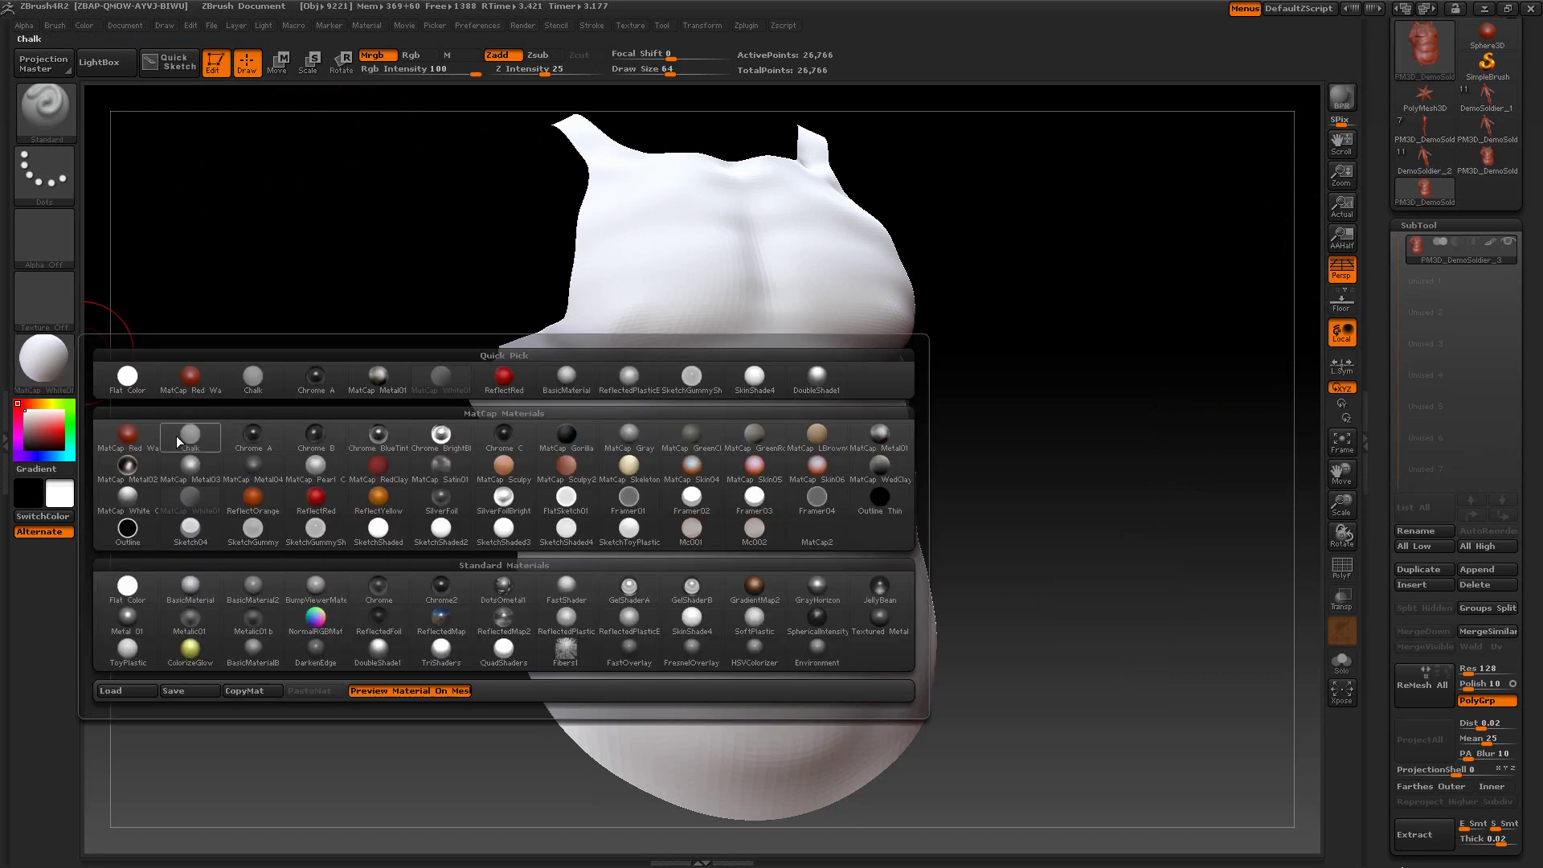
pyautogui.click(190, 466)
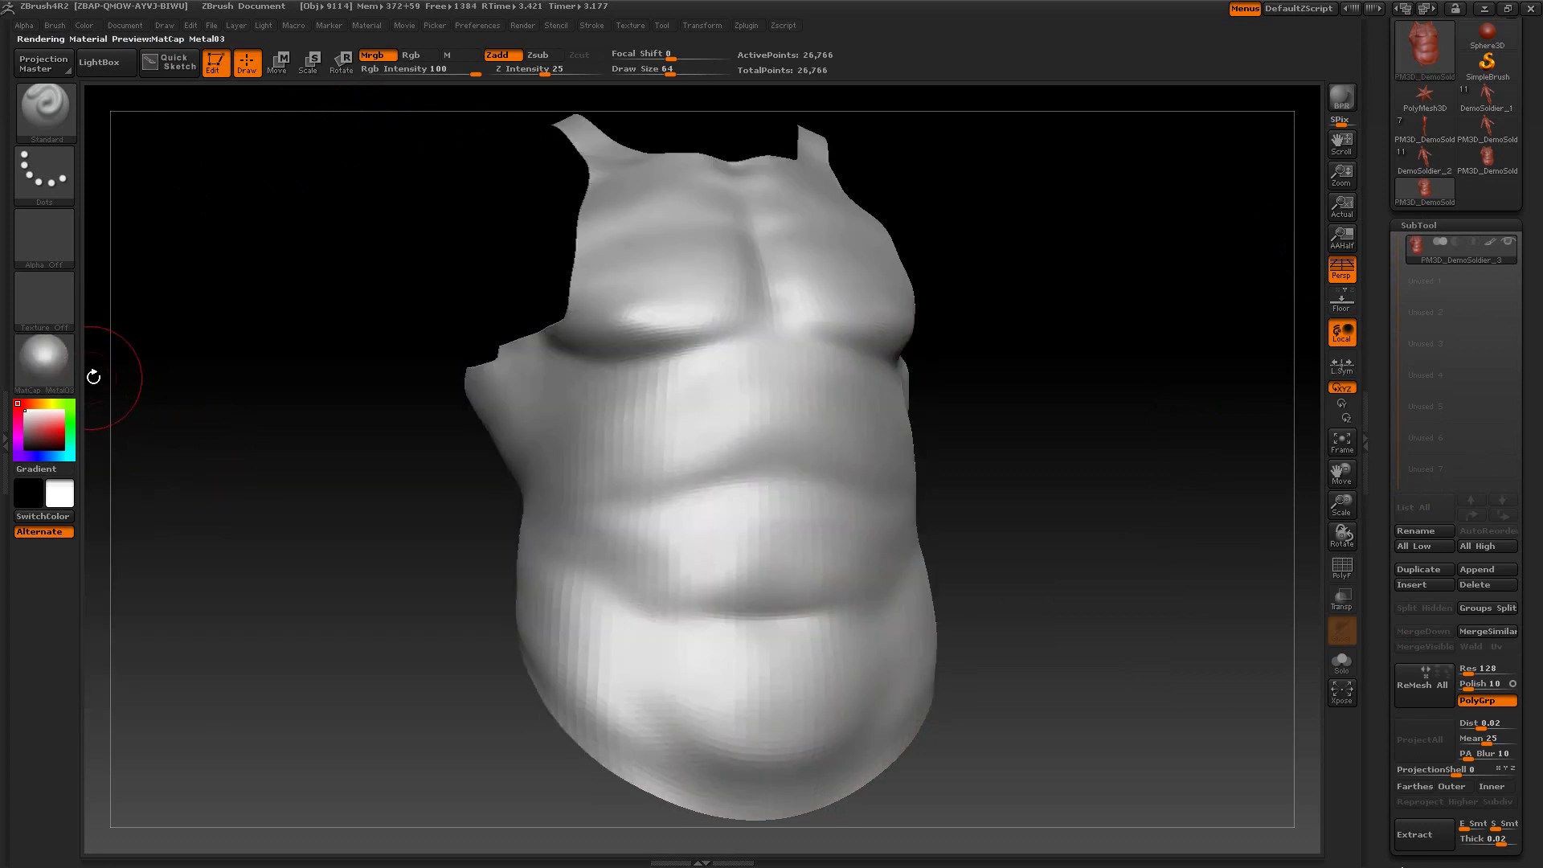
pyautogui.click(84, 25)
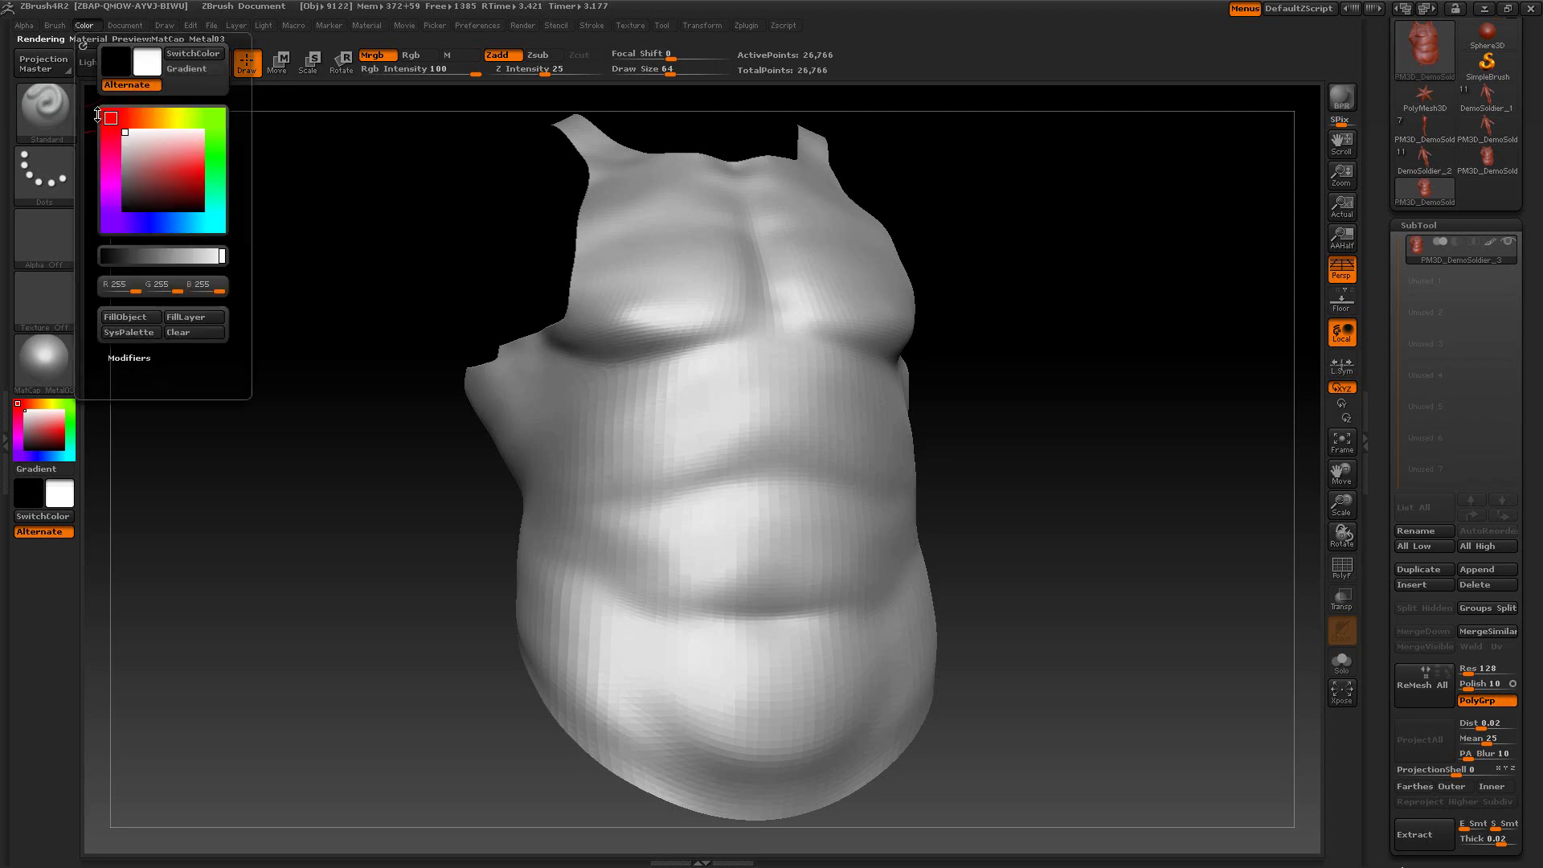
pyautogui.click(128, 317)
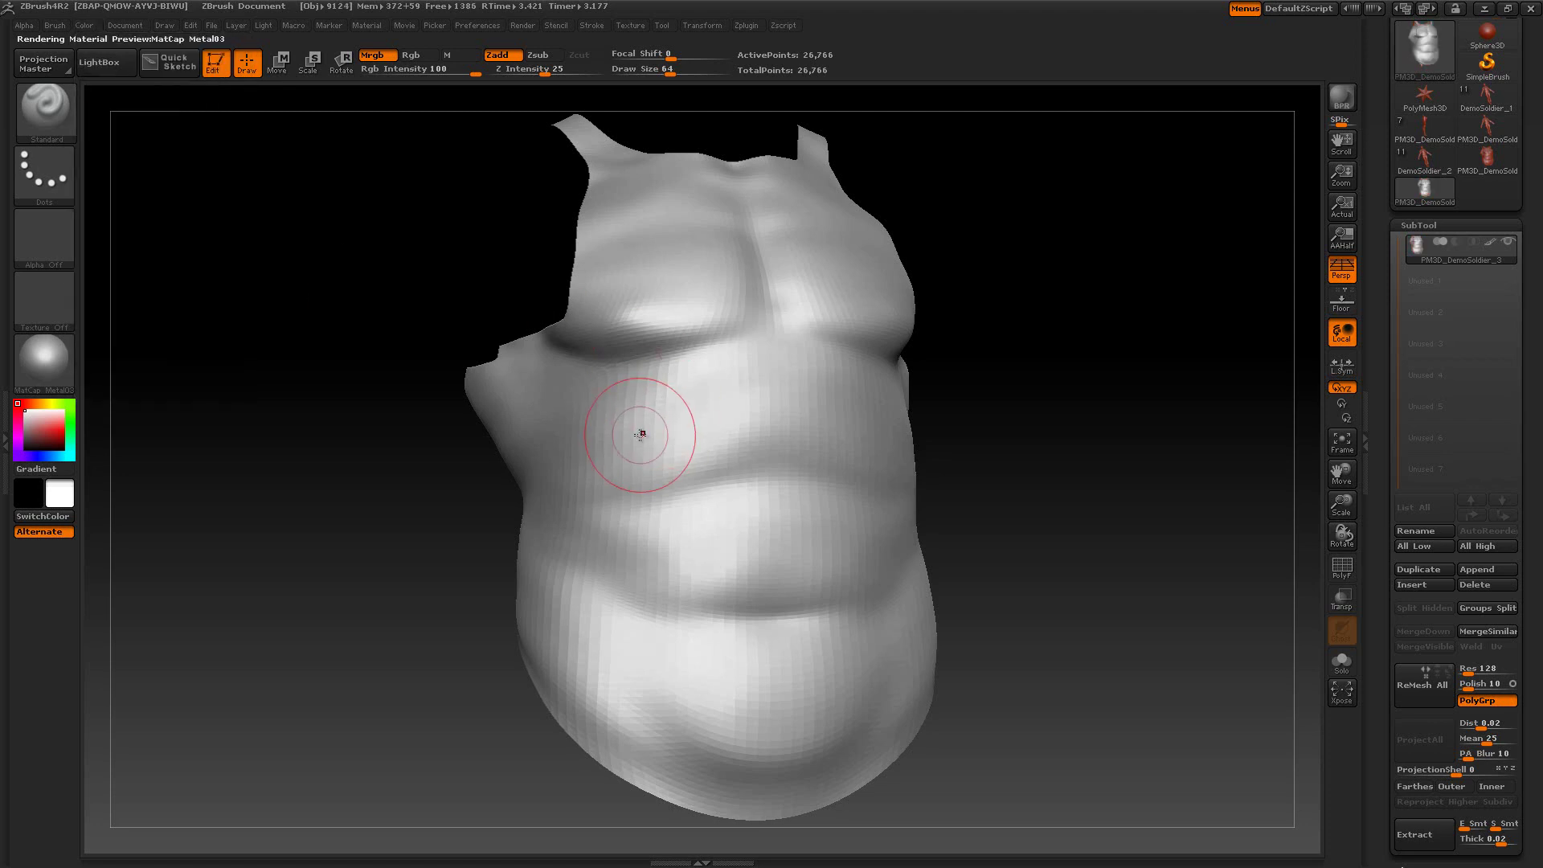
# Turn off Zadd and paint a horizontal band of the ReflectRed material across the torso's upper abdomen.
pyautogui.click(491, 57)
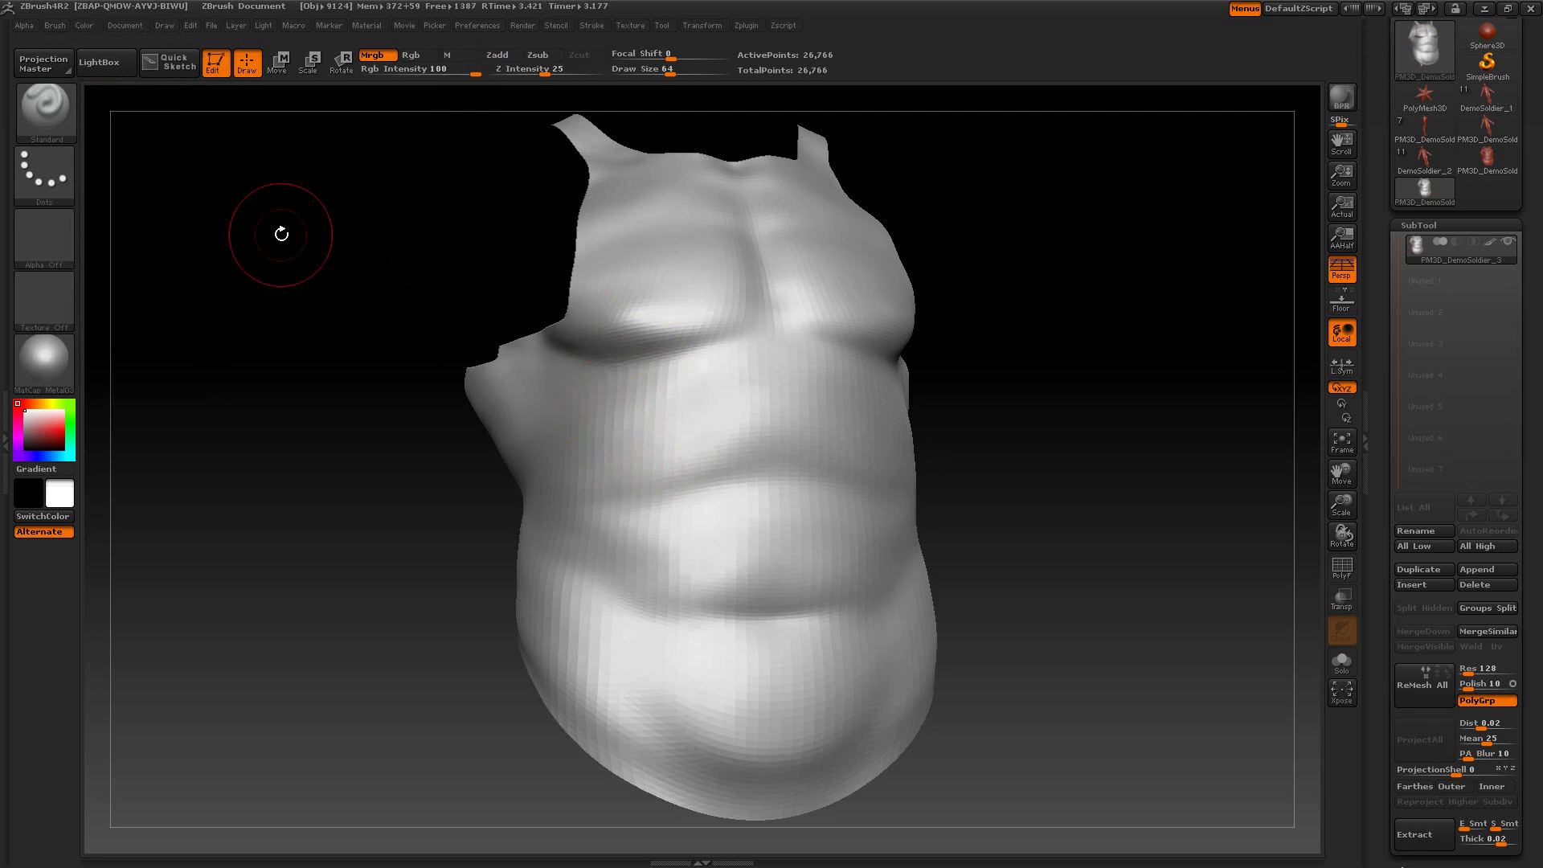
pyautogui.click(43, 361)
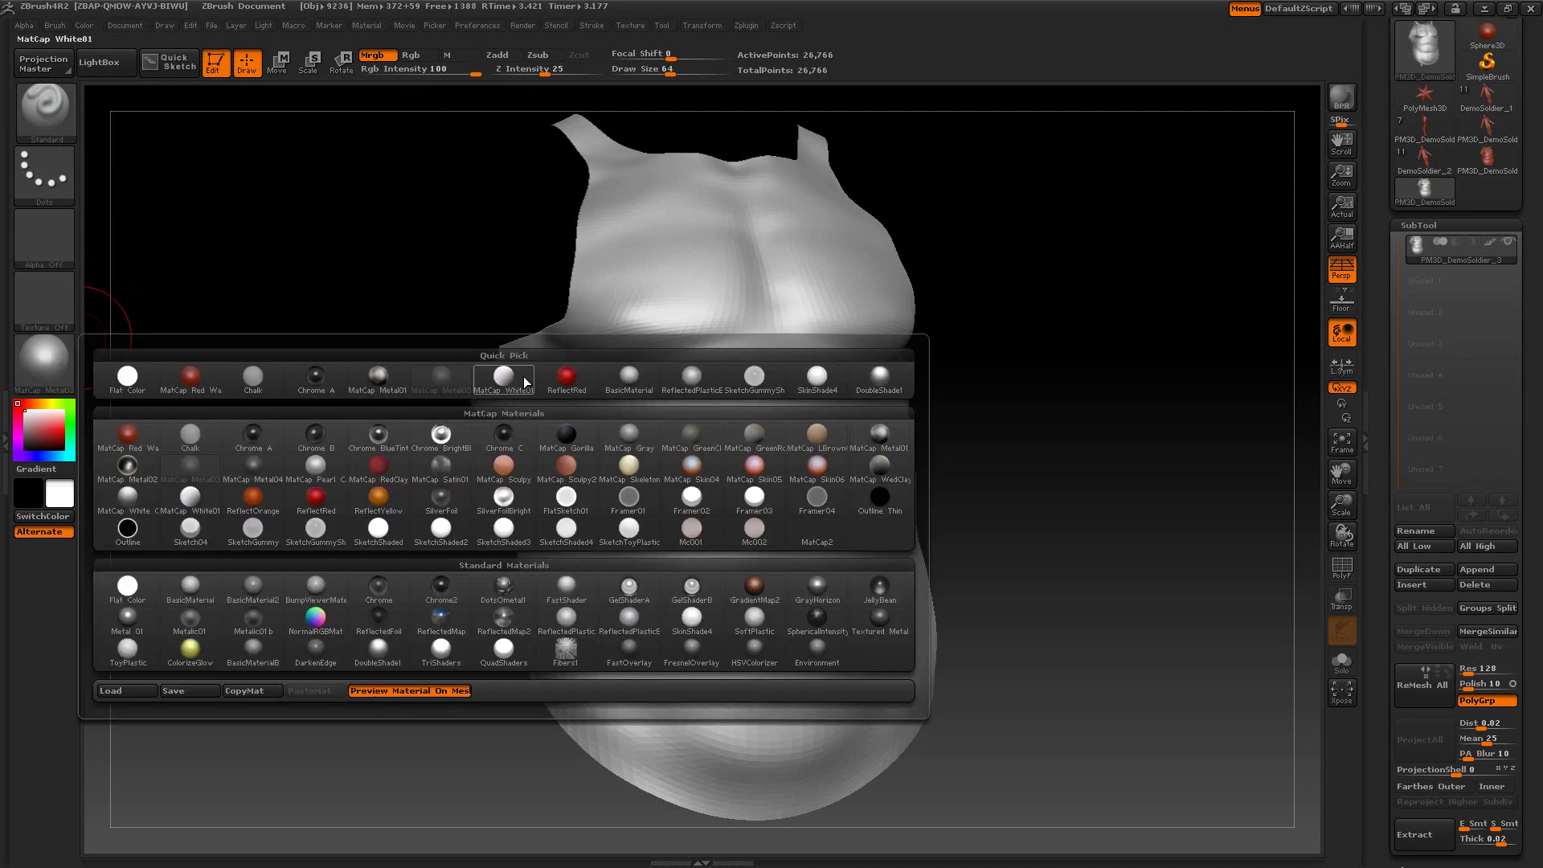
pyautogui.click(577, 384)
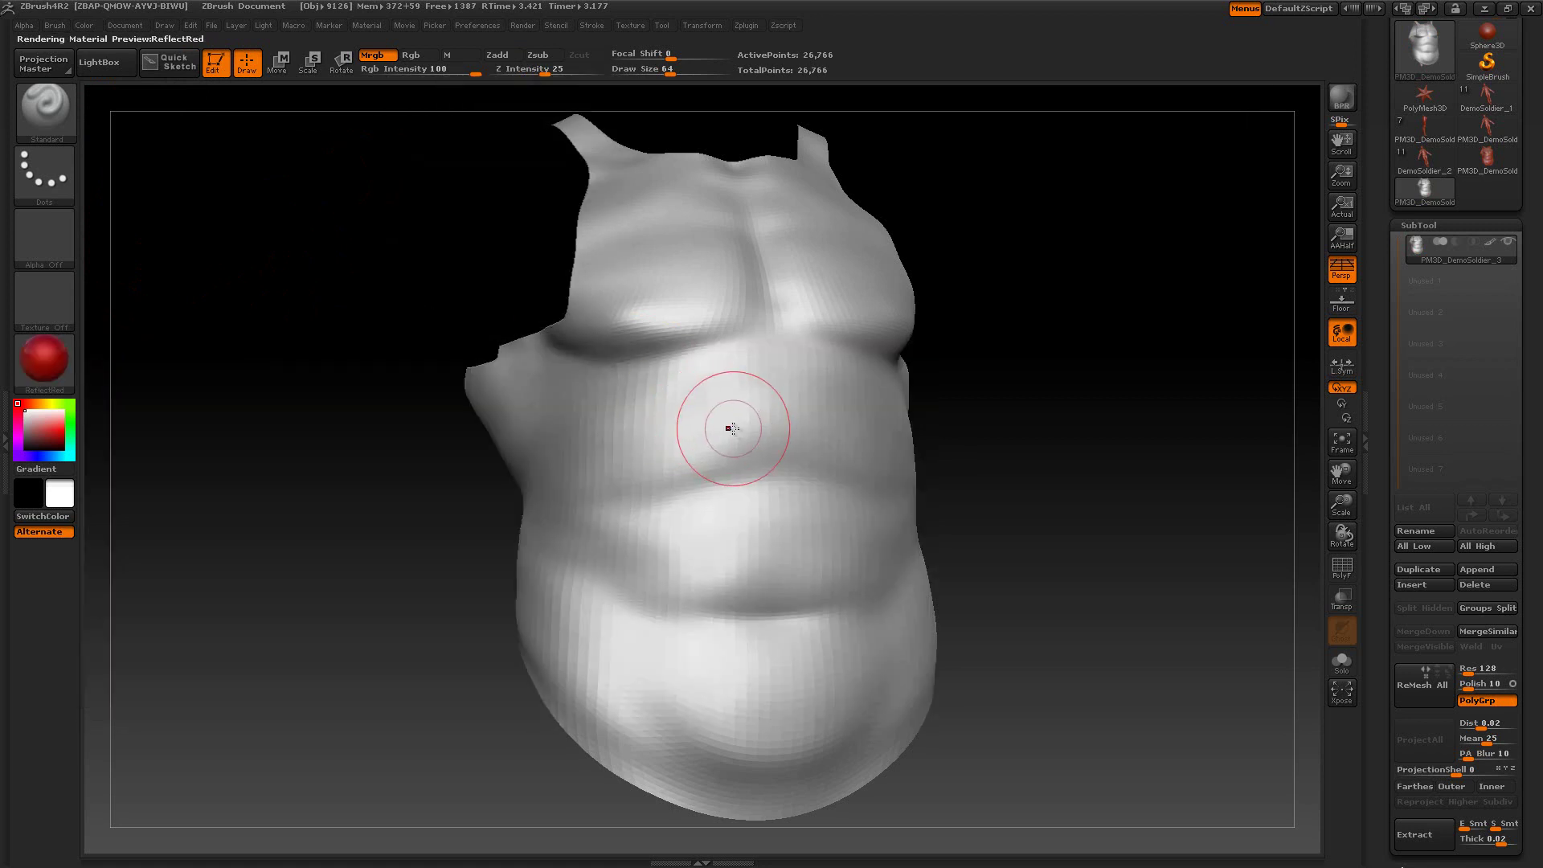
pyautogui.moveTo(697, 432); pyautogui.dragTo(883, 432)
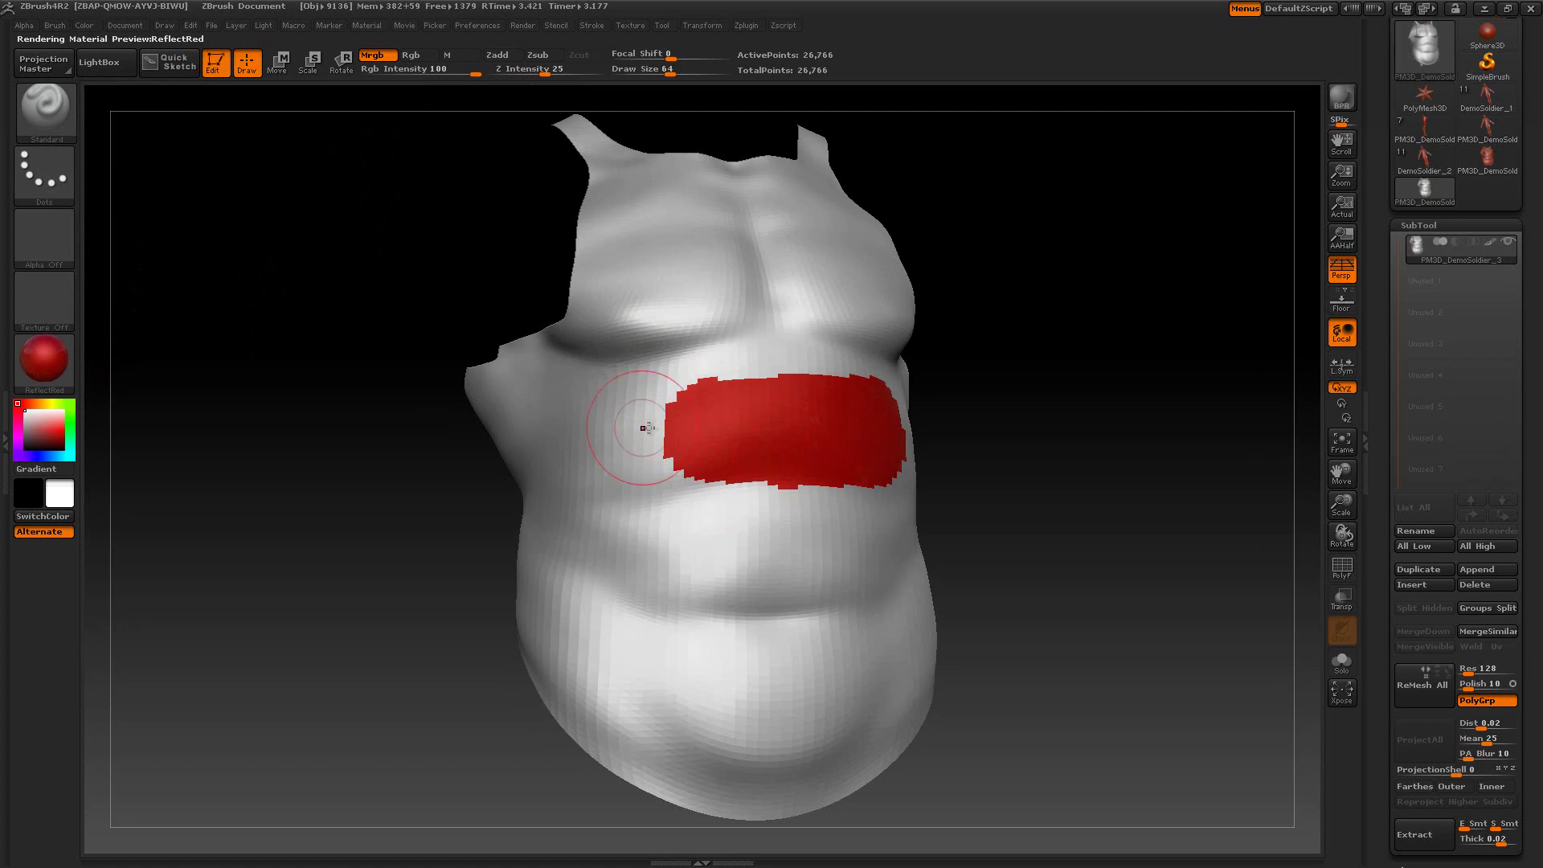
# Paint a band of the ReflectOrange material across the torso directly below the red band and view it from the side.
pyautogui.click(61, 357)
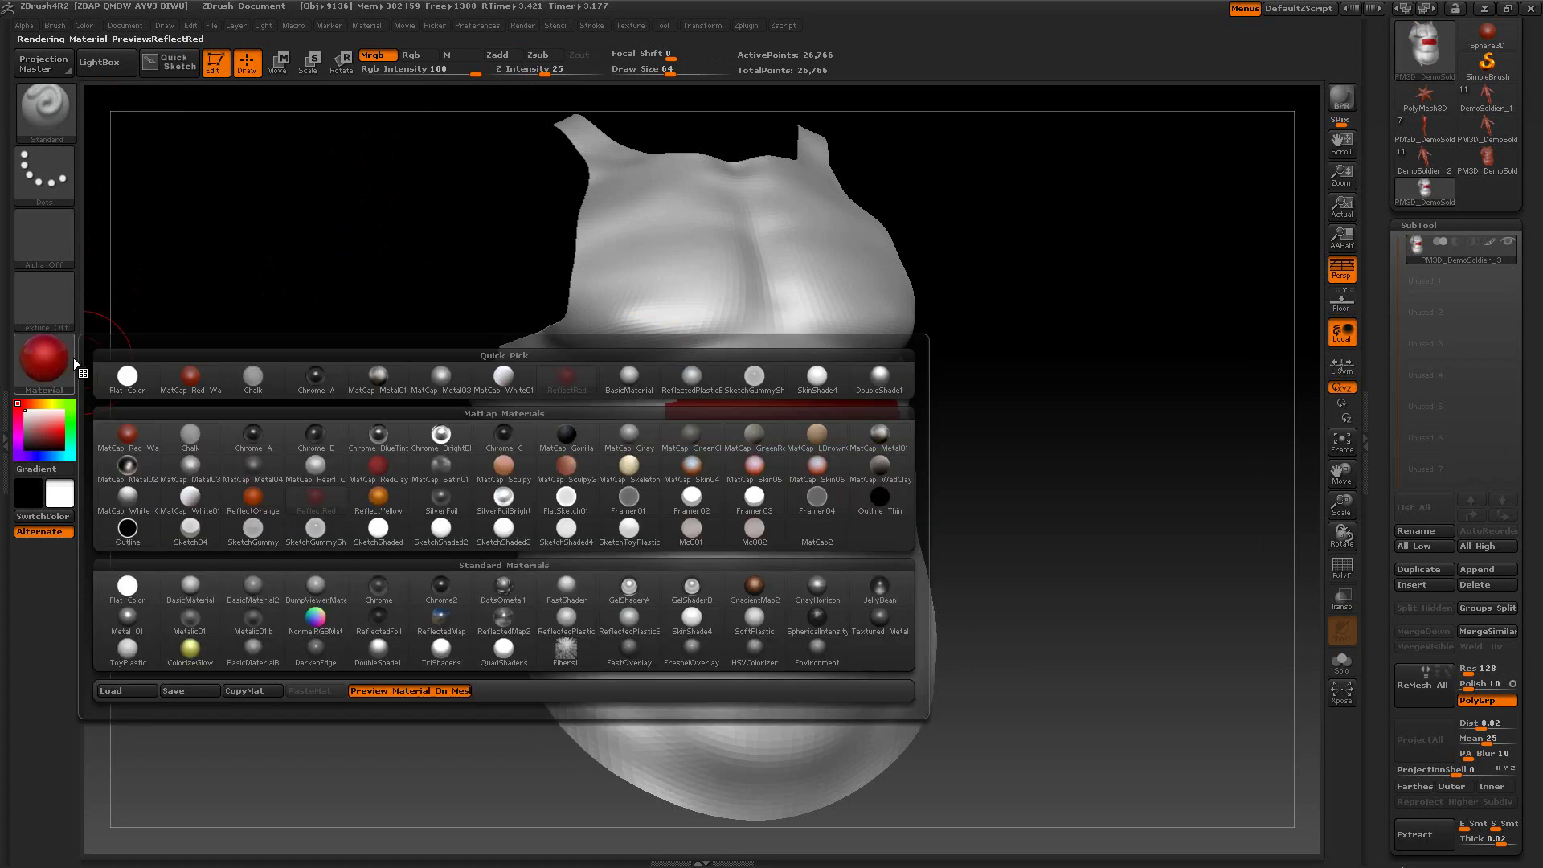
pyautogui.click(256, 501)
pyautogui.moveTo(706, 510)
pyautogui.mouseDown()
pyautogui.moveTo(874, 505)
pyautogui.moveTo(1045, 468)
pyautogui.mouseUp()
pyautogui.moveTo(1133, 445)
pyautogui.keyDown('alt'); pyautogui.mouseDown()
pyautogui.moveTo(998, 435)
pyautogui.moveTo(1037, 510)
pyautogui.moveTo(1044, 499)
pyautogui.moveTo(1015, 513)
pyautogui.mouseUp(); pyautogui.keyUp('alt')
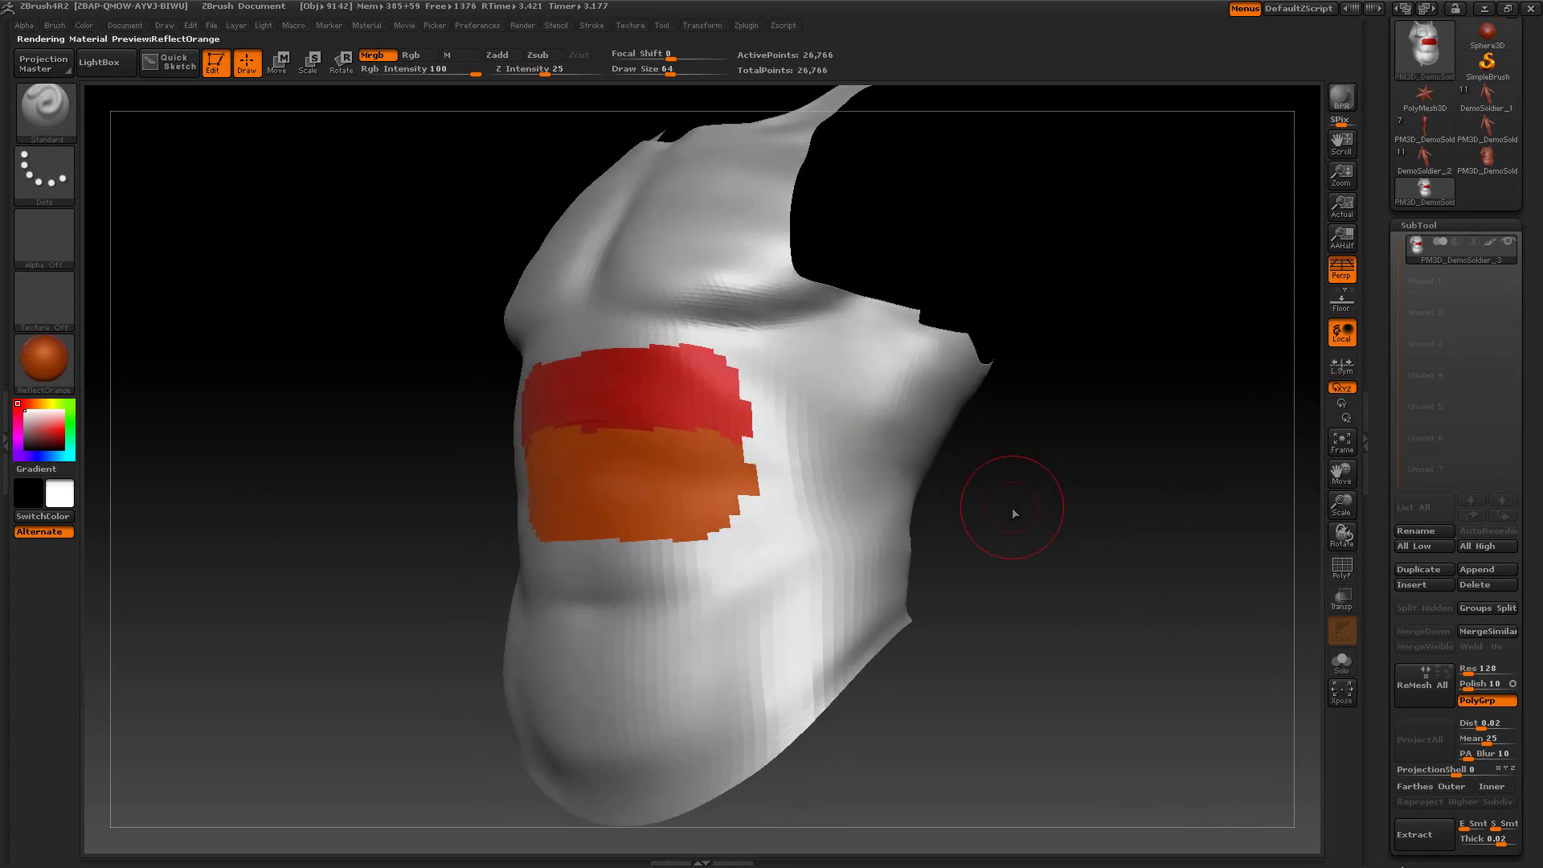
# Set the render's Materials Blend-Radius to 10 and the torso's BPR Material Blend to 10.
pyautogui.click(1428, 224)
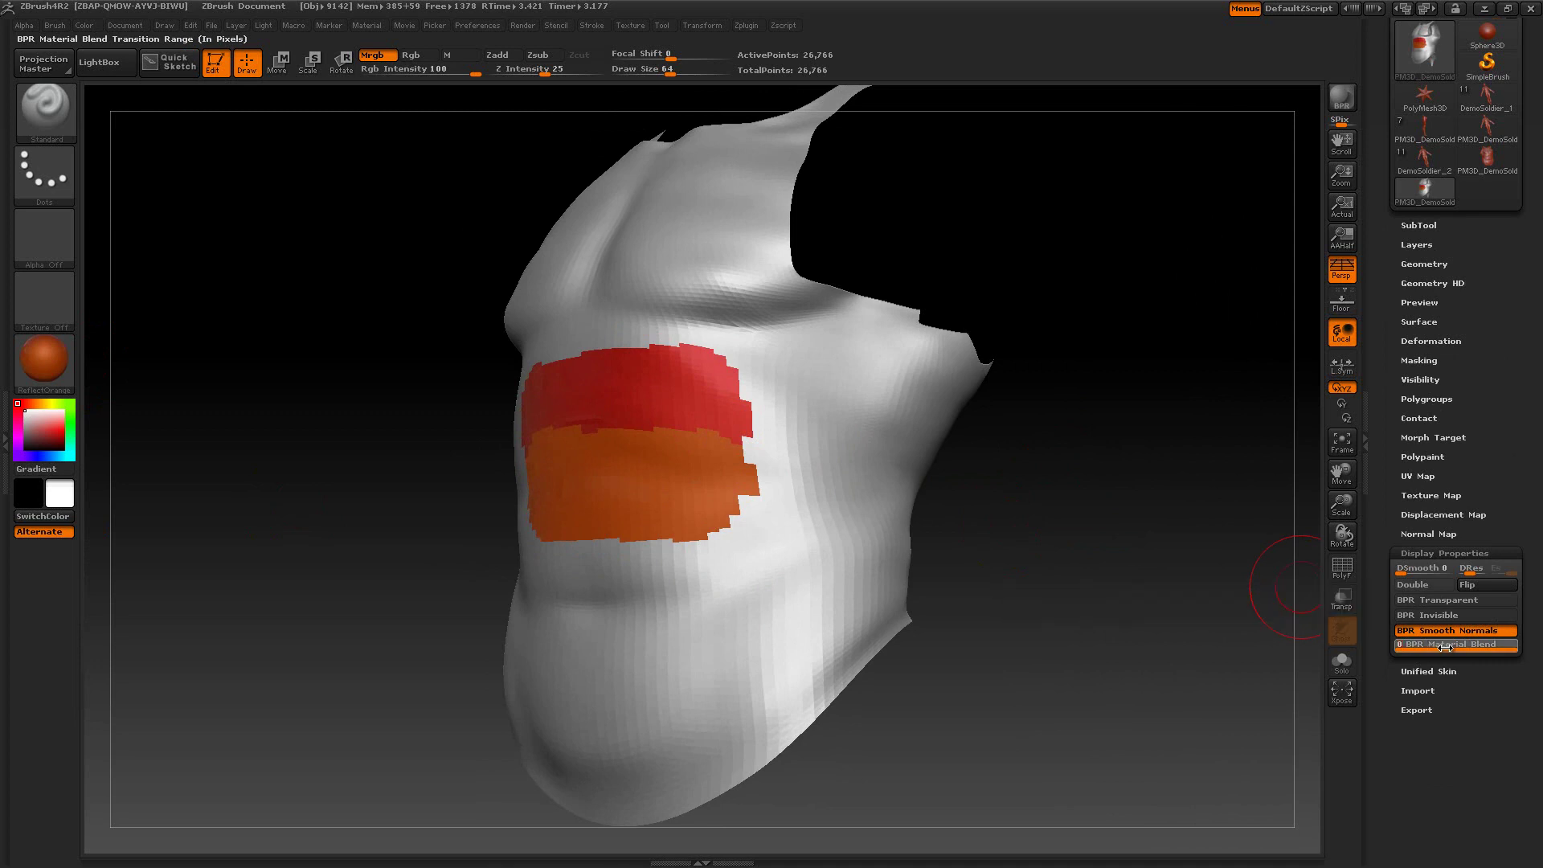
pyautogui.click(523, 26)
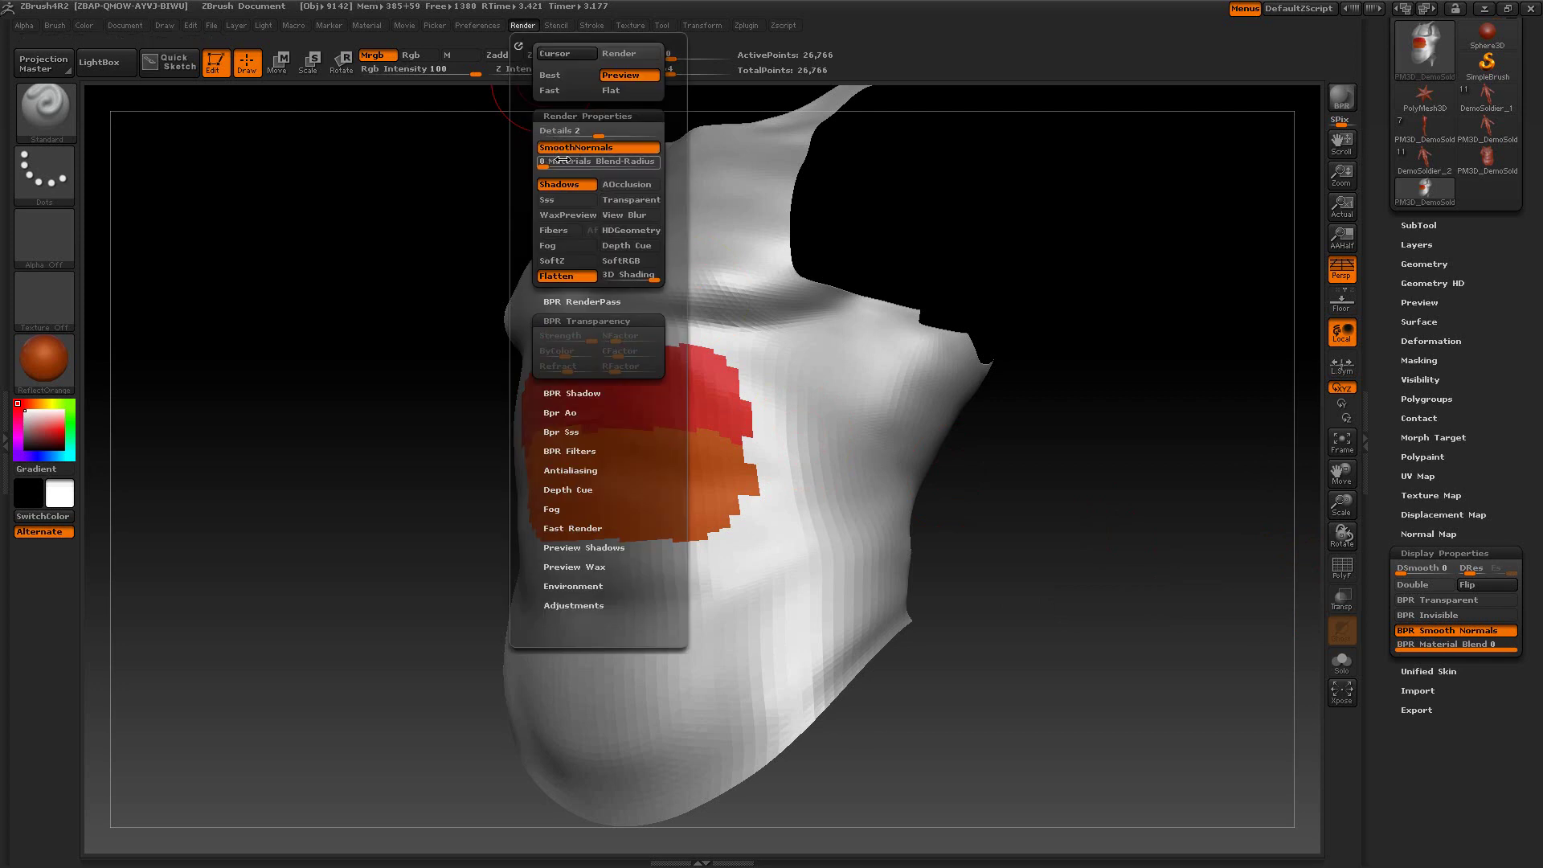
pyautogui.moveTo(564, 163); pyautogui.dragTo(606, 160)
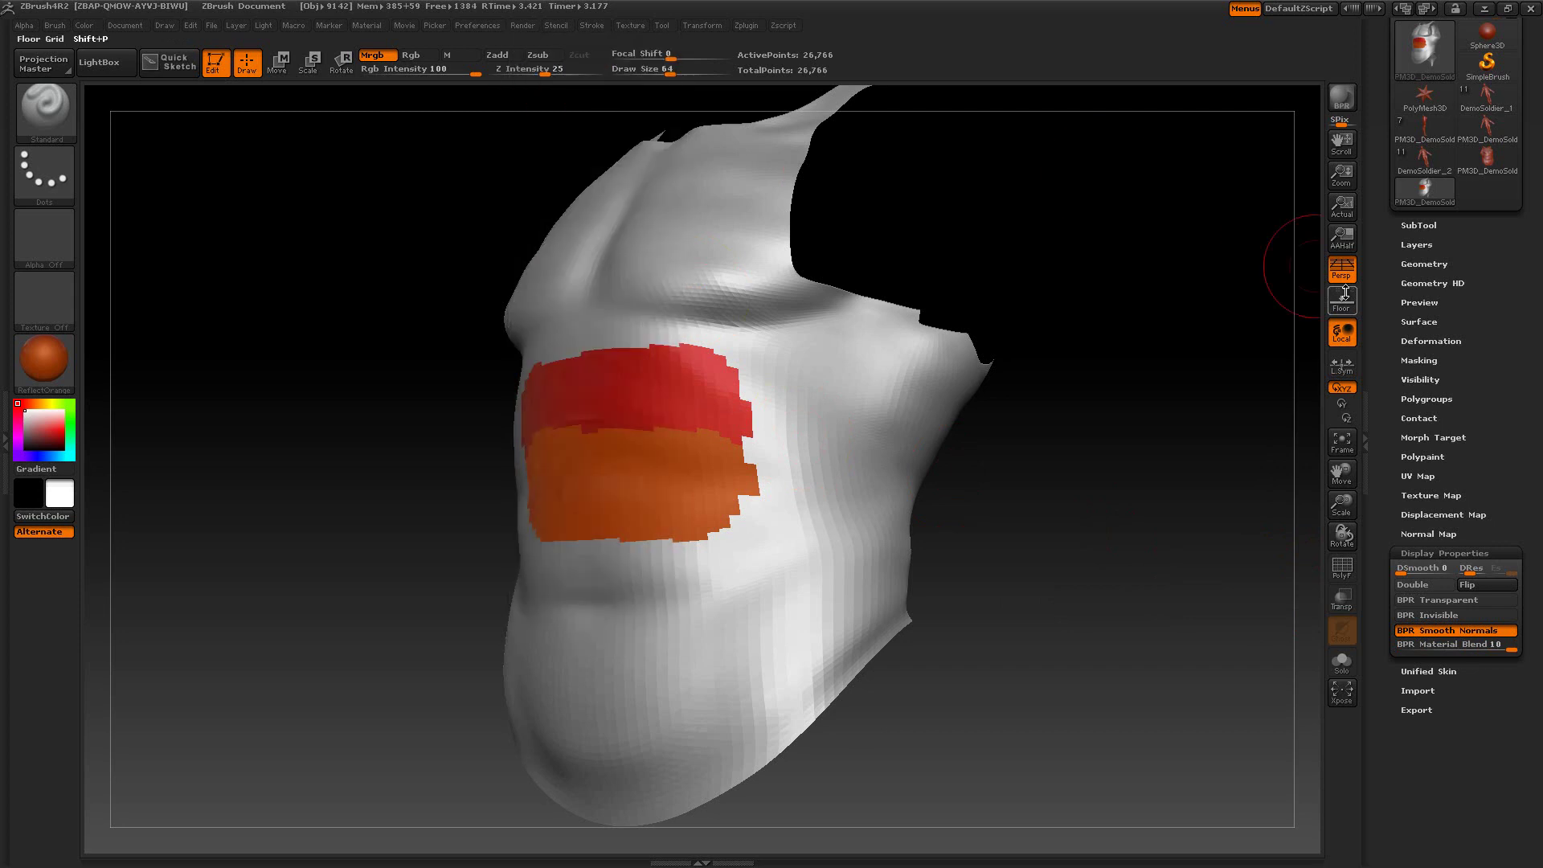
pyautogui.moveTo(1499, 644); pyautogui.dragTo(1514, 647)
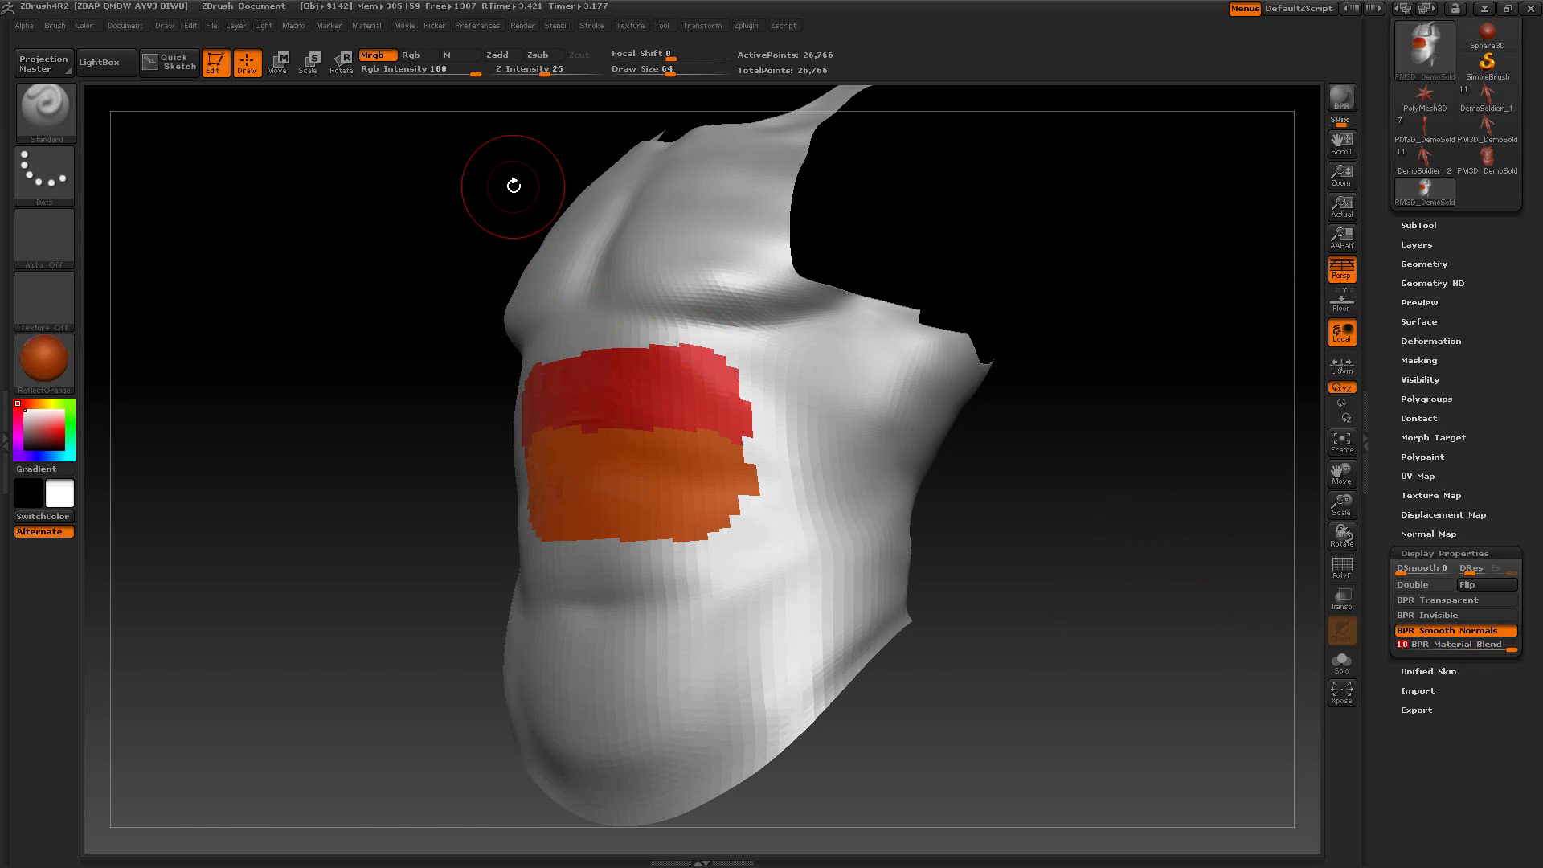
# Make a BPR render of the torso with Materials Blend-Radius set to 20 and BPR Material Blend to 9.56.
pyautogui.click(522, 25)
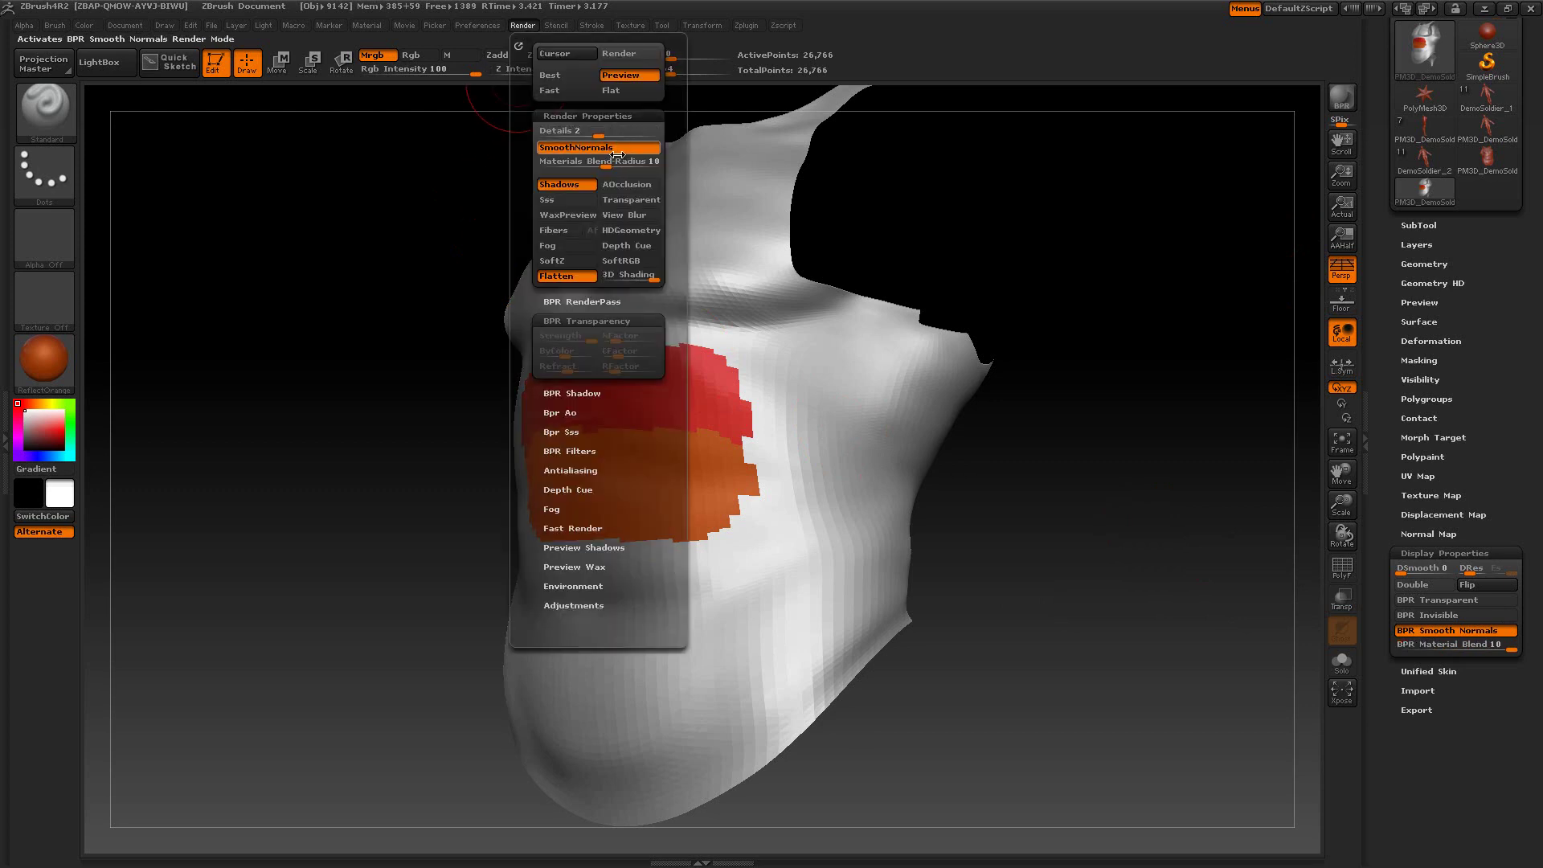
pyautogui.moveTo(619, 163); pyautogui.dragTo(624, 164)
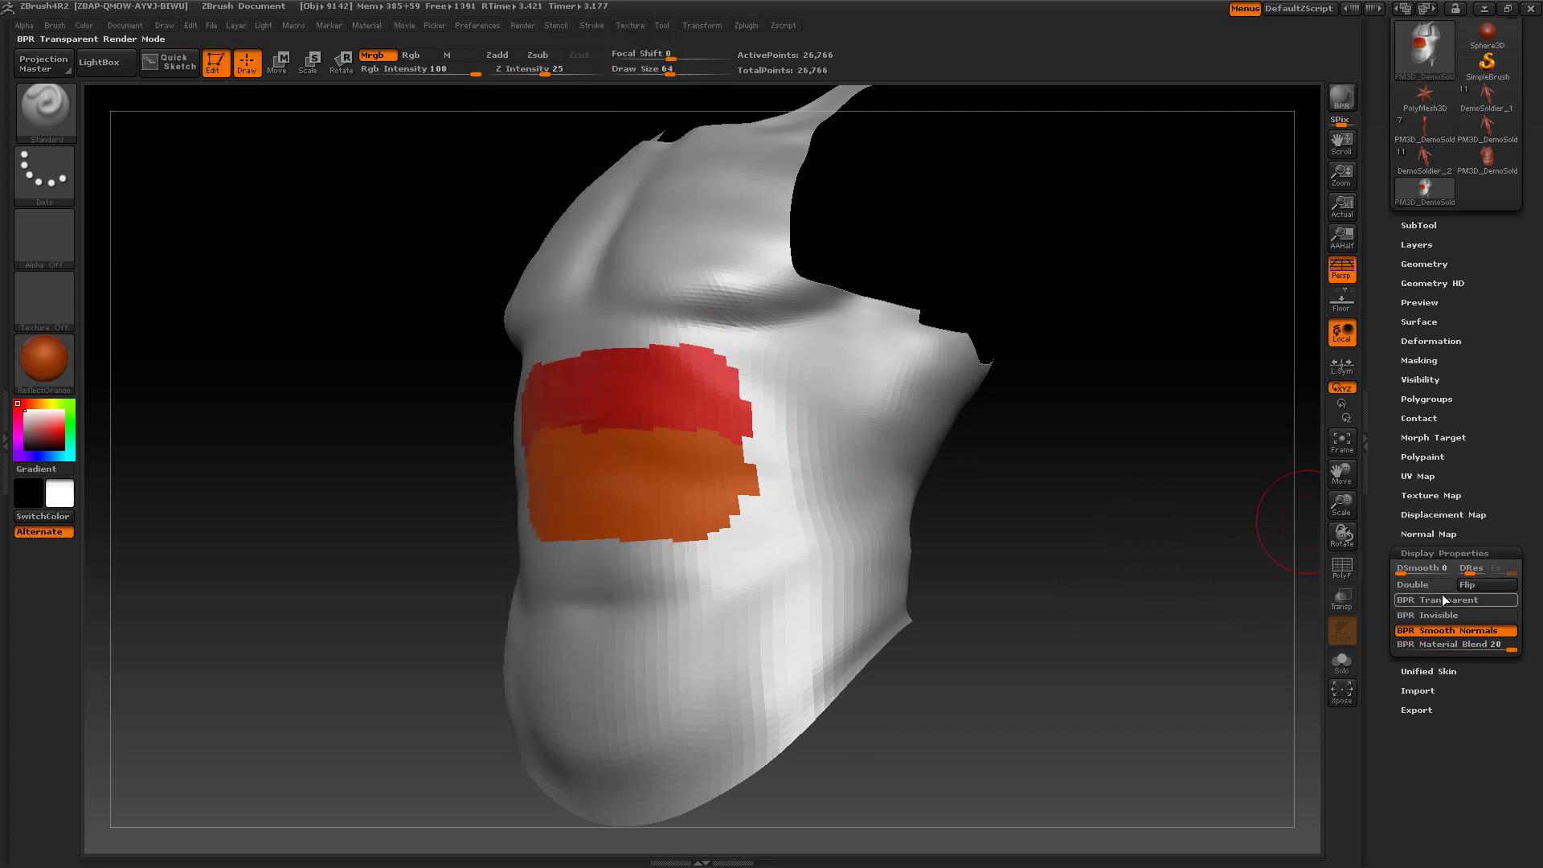
pyautogui.moveTo(1499, 645); pyautogui.dragTo(1454, 648)
pyautogui.click(1339, 99)
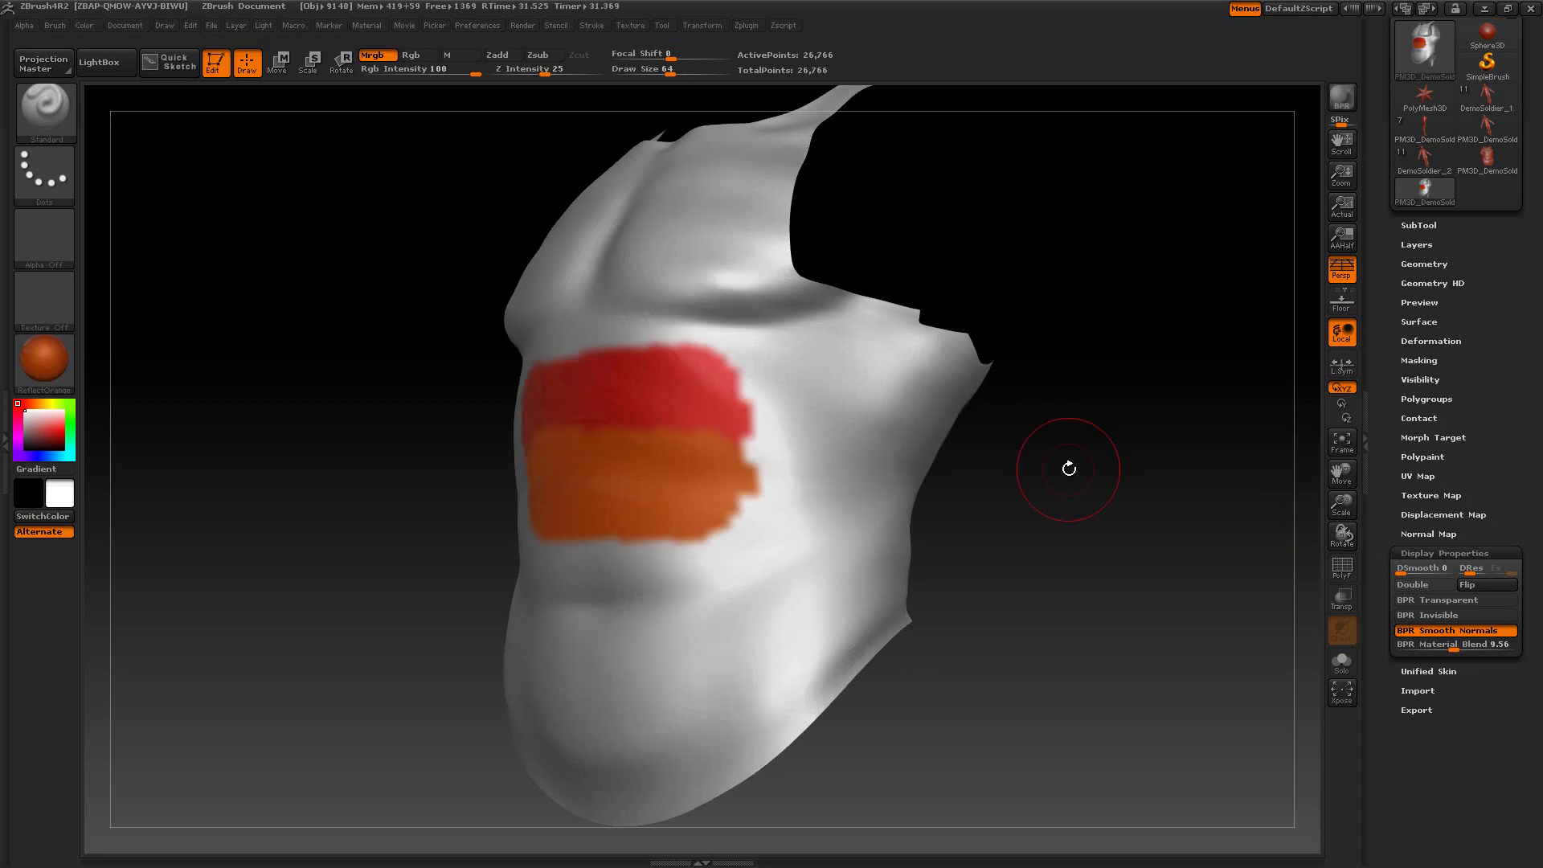
# View the painted bands up close and set the torso's BPR Material Blend to 20.
pyautogui.moveTo(1069, 468)
pyautogui.mouseDown()
pyautogui.moveTo(1081, 482)
pyautogui.moveTo(1062, 492)
pyautogui.moveTo(1082, 496)
pyautogui.moveTo(1066, 516)
pyautogui.moveTo(1173, 507)
pyautogui.moveTo(1143, 474)
pyautogui.moveTo(1149, 496)
pyautogui.mouseUp()
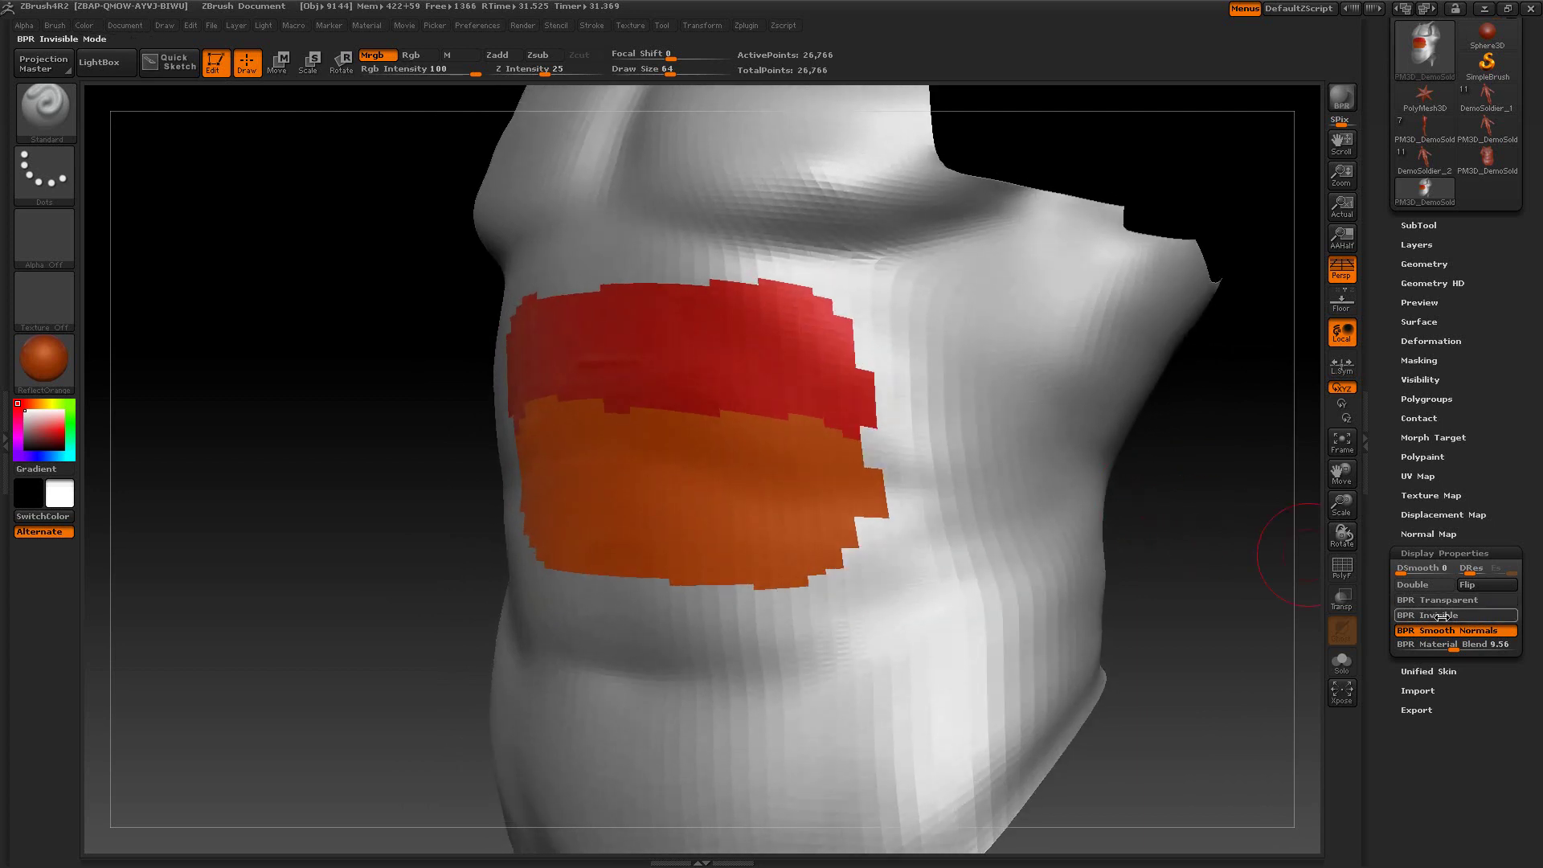
pyautogui.moveTo(1456, 647); pyautogui.dragTo(1515, 645)
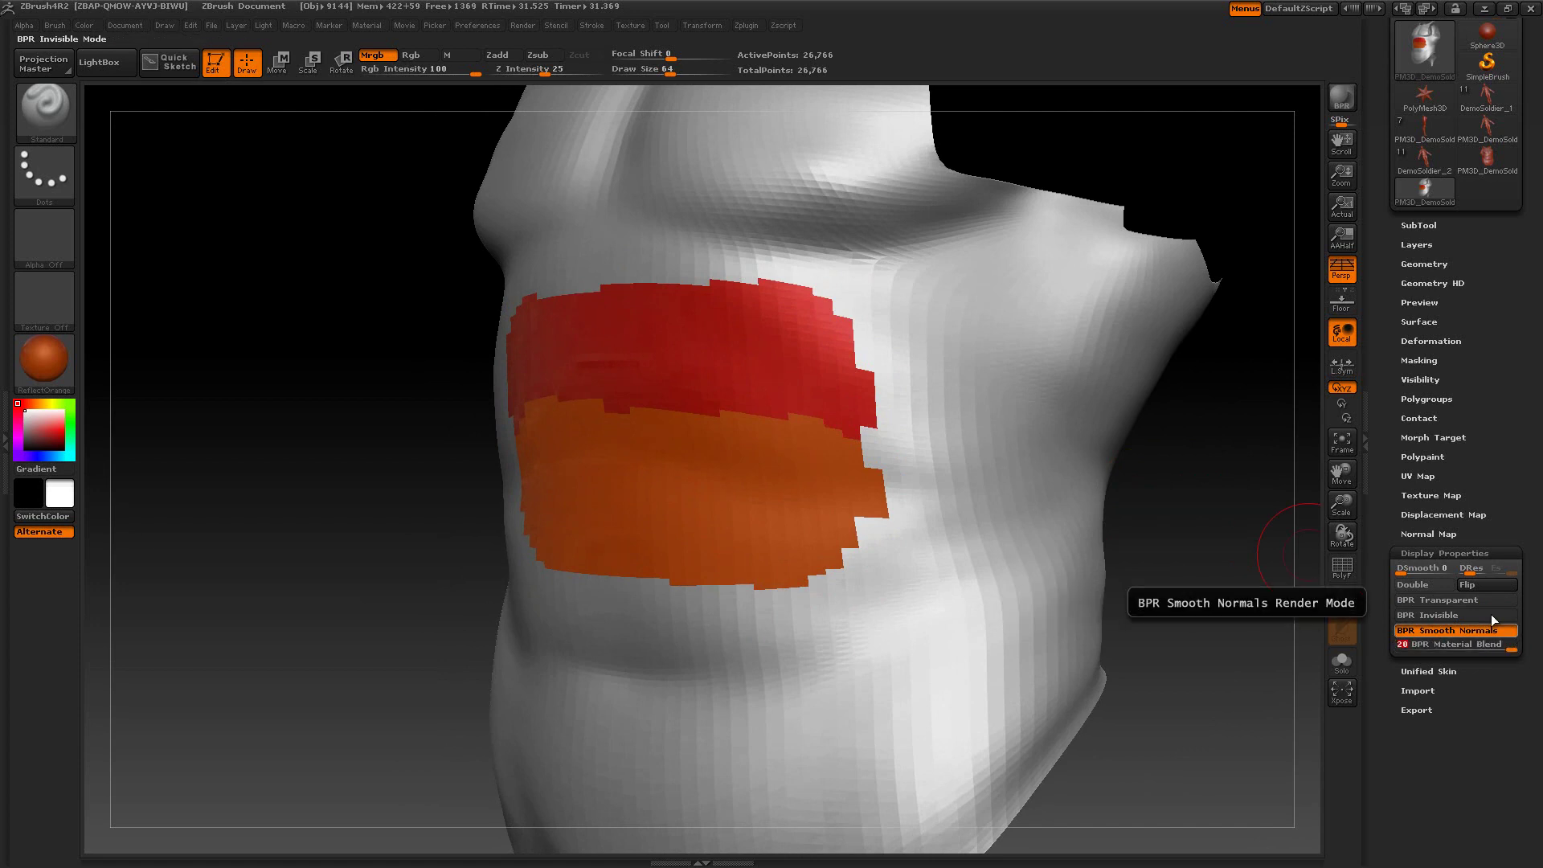
# Make a BPR render of the torso's painted bands with BPR Material Blend at 20.
pyautogui.click(1342, 98)
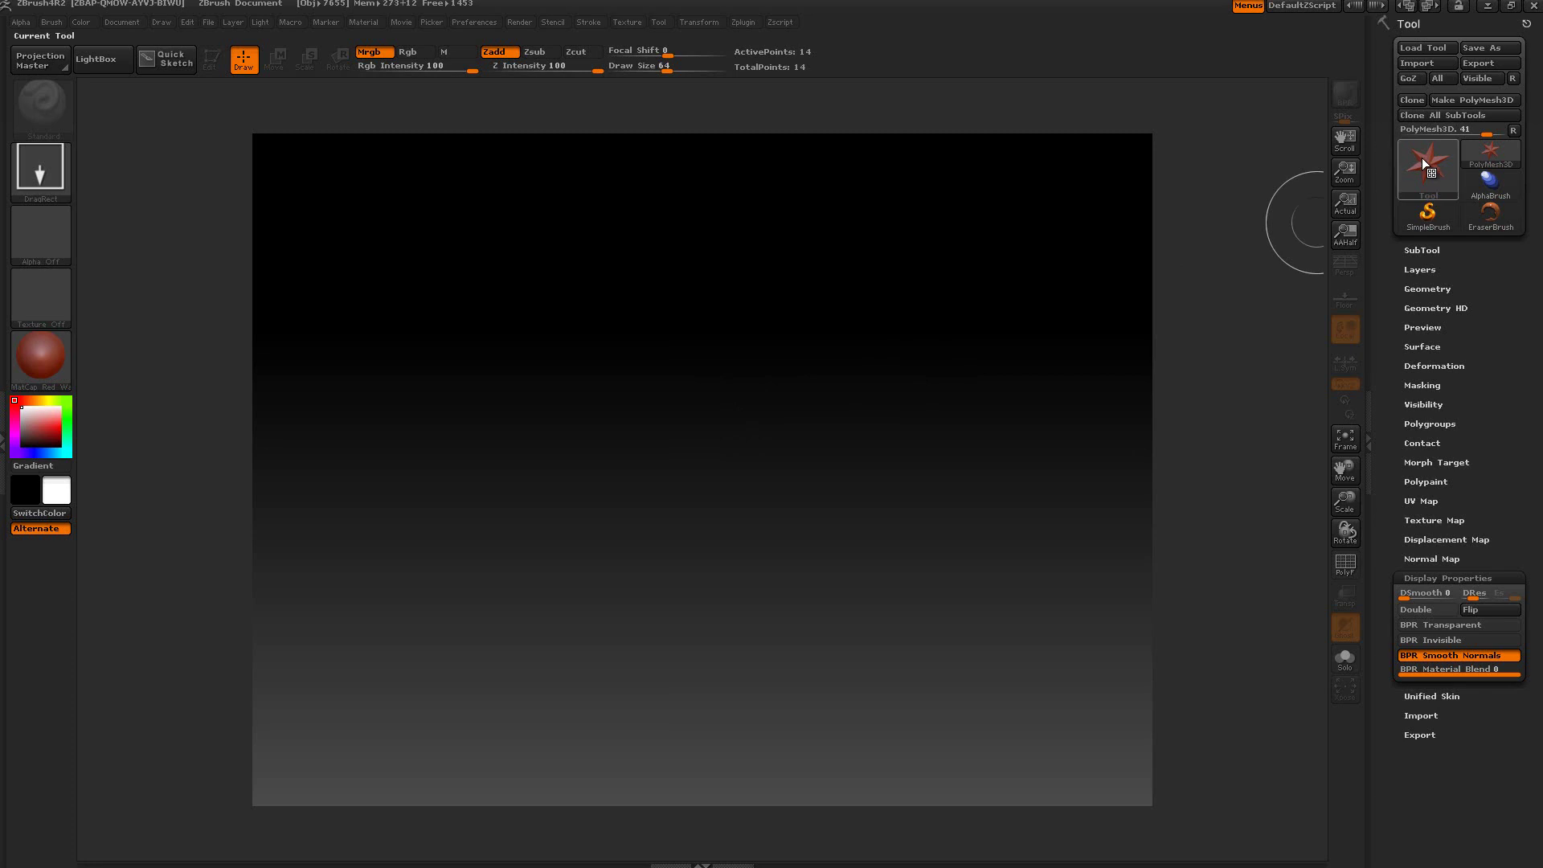
# Choose the Cylinder3D primitive from the 3D meshes as the current tool in place of the PolyMesh3D star.
pyautogui.moveTo(1422, 164)
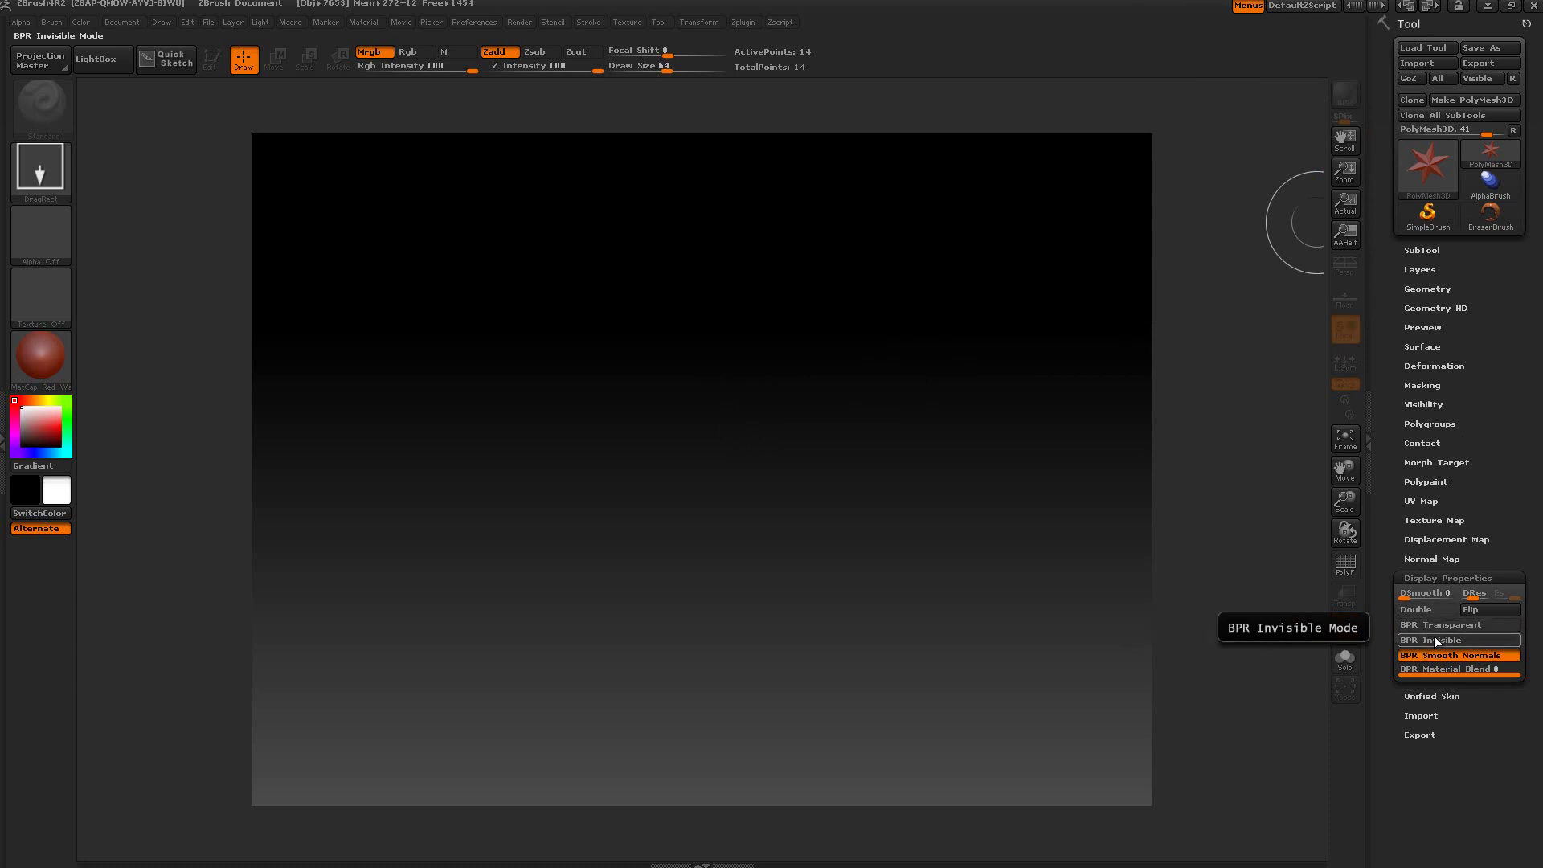
pyautogui.click(1422, 179)
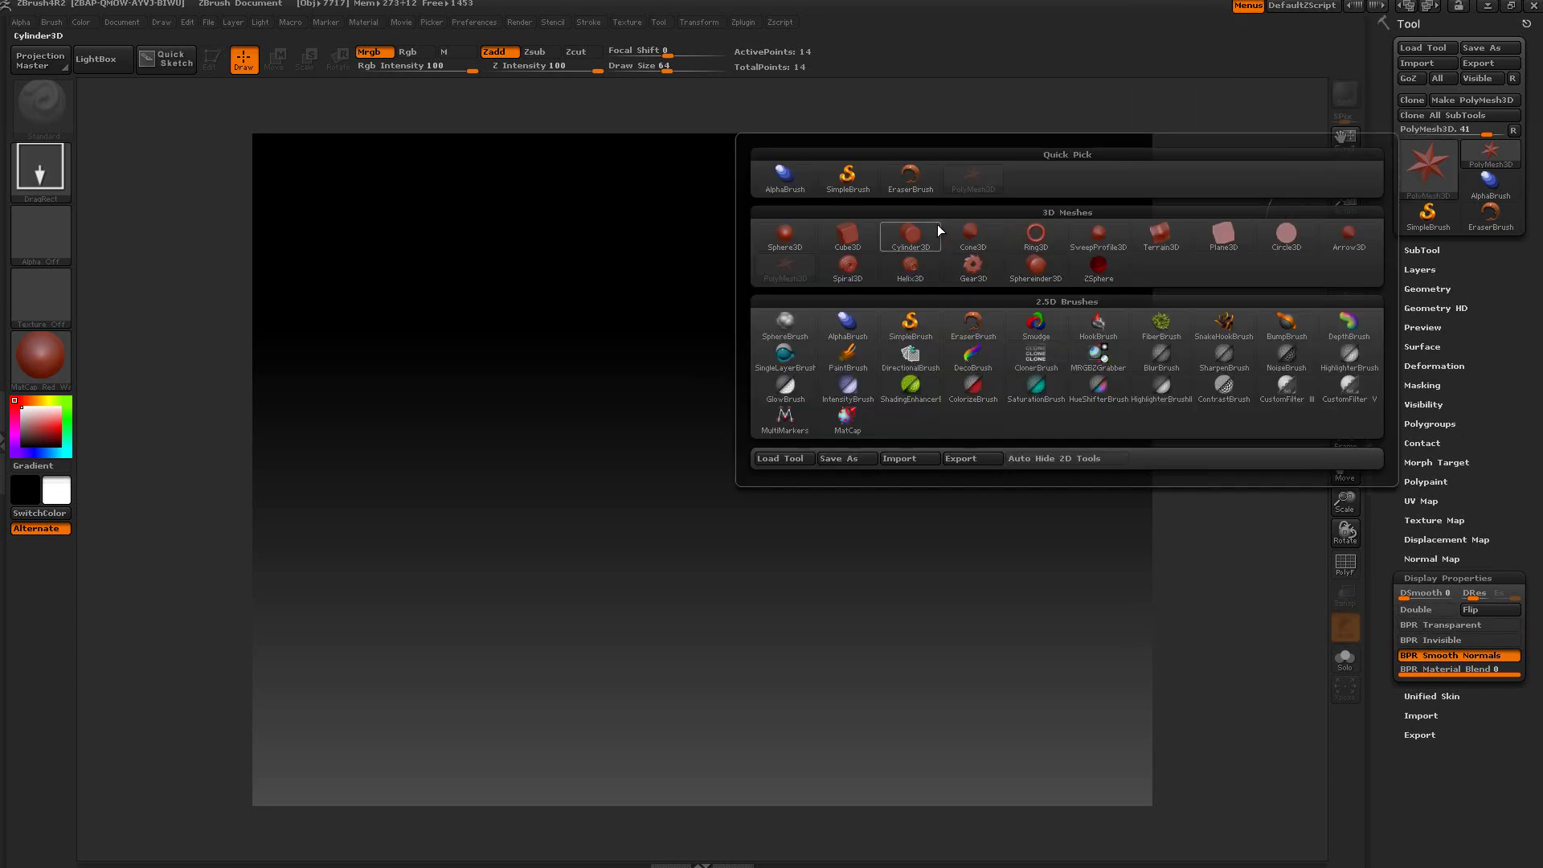
pyautogui.moveTo(947, 253)
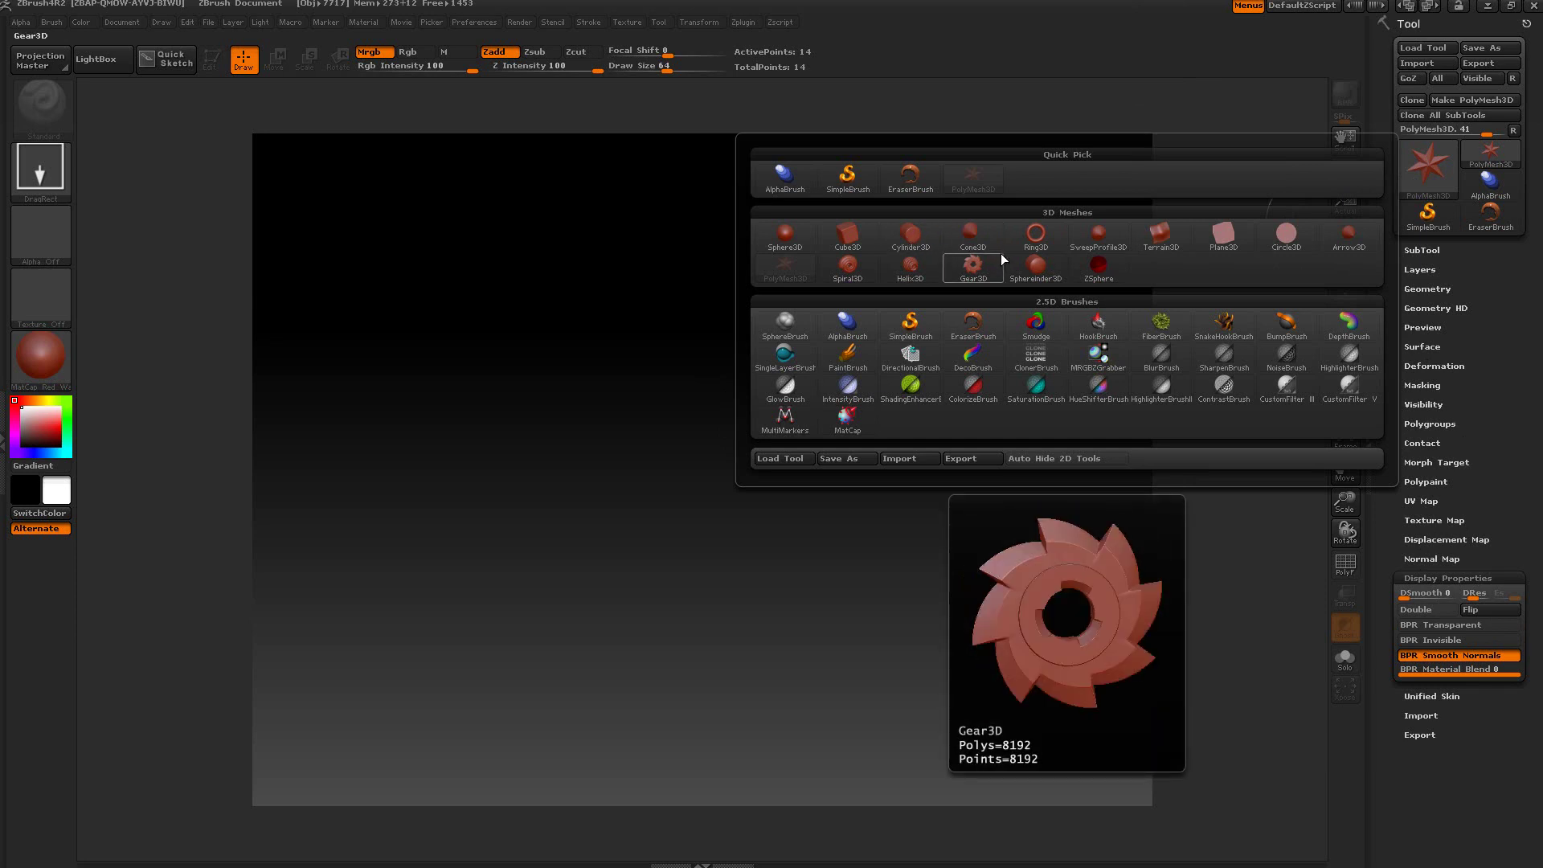
pyautogui.click(910, 241)
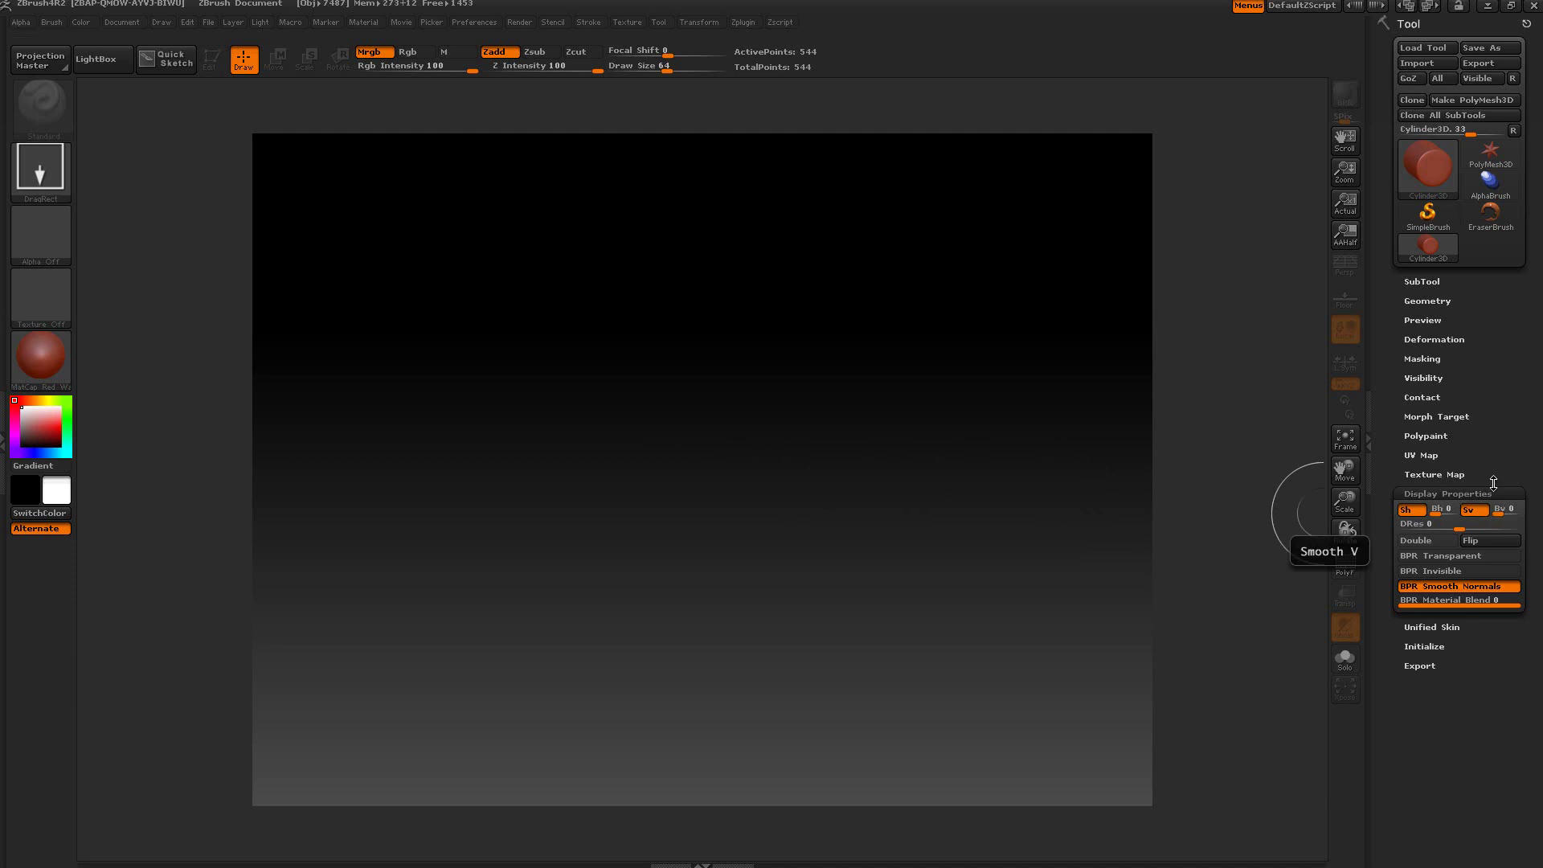
# Compare the display properties of the PolyMesh3D star with those of the Cylinder3D primitive, finishing on the cylinder with Display Properties collapsed.
pyautogui.moveTo(1486, 156)
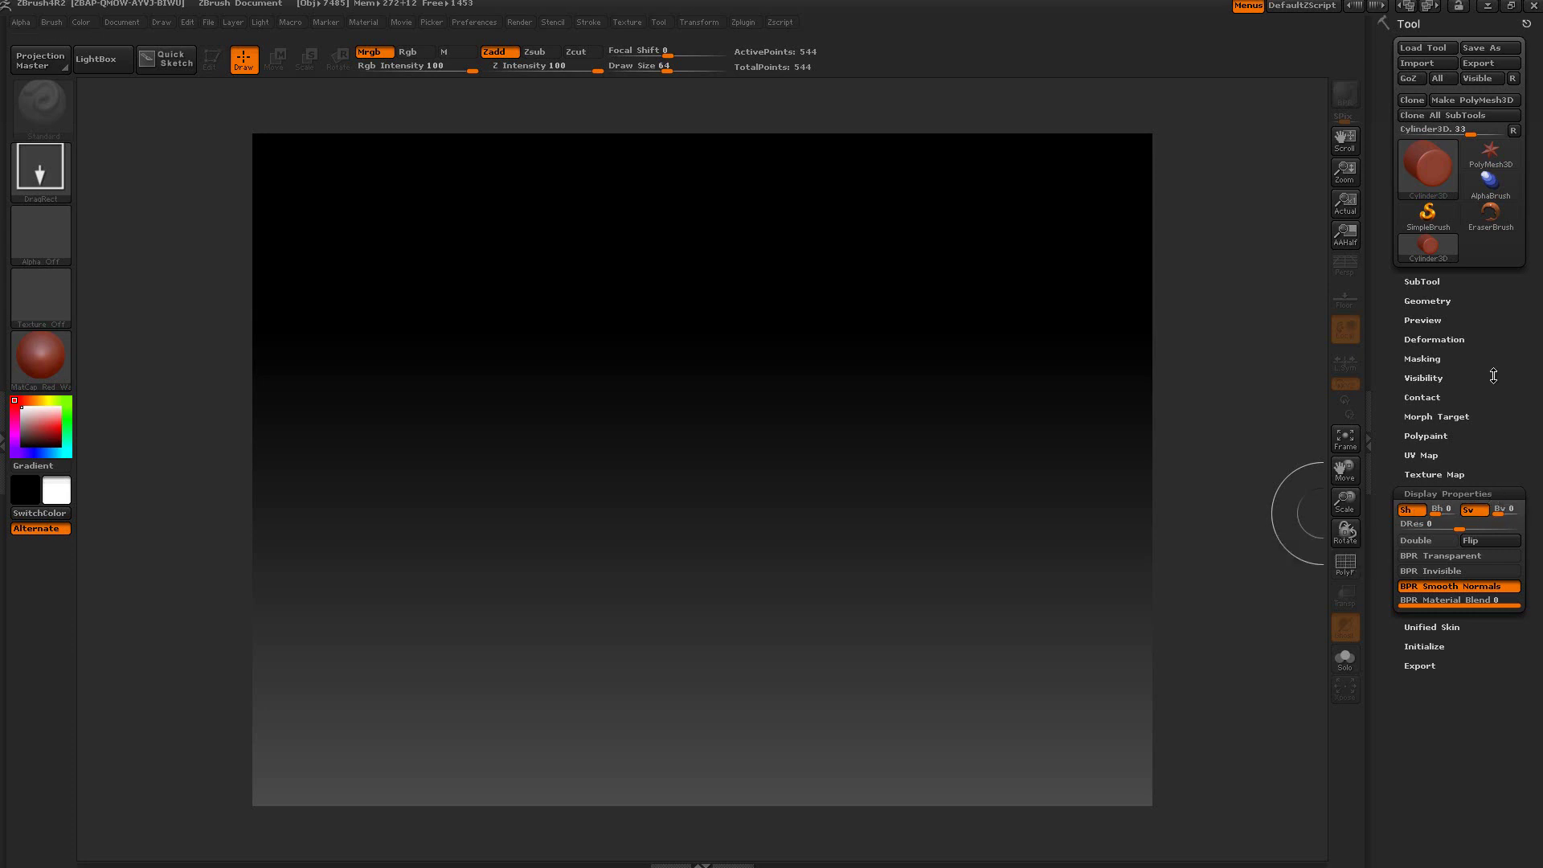
pyautogui.click(1492, 152)
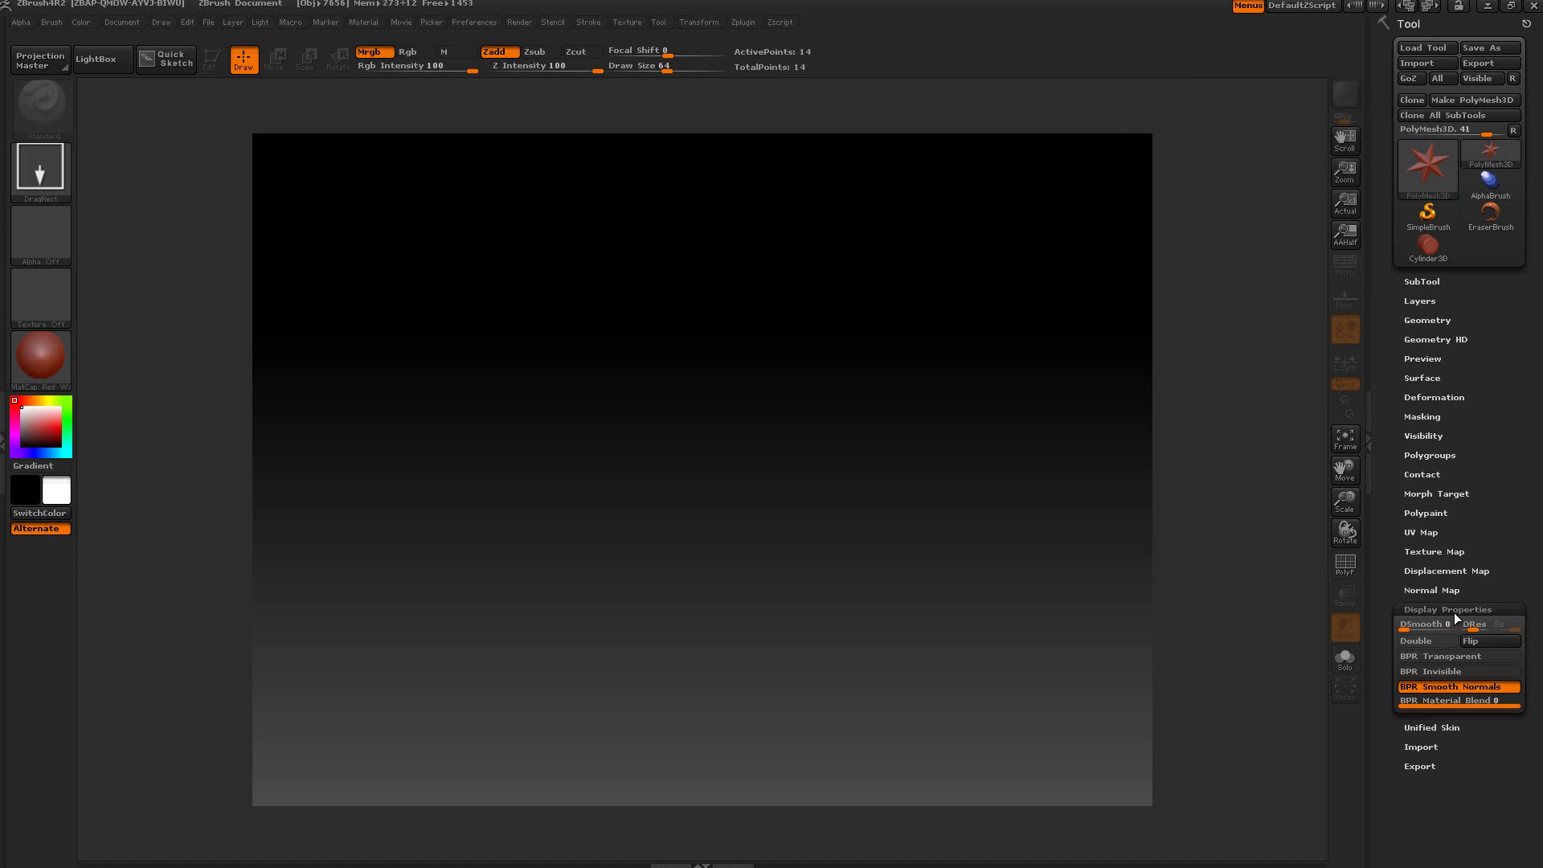
pyautogui.click(1426, 253)
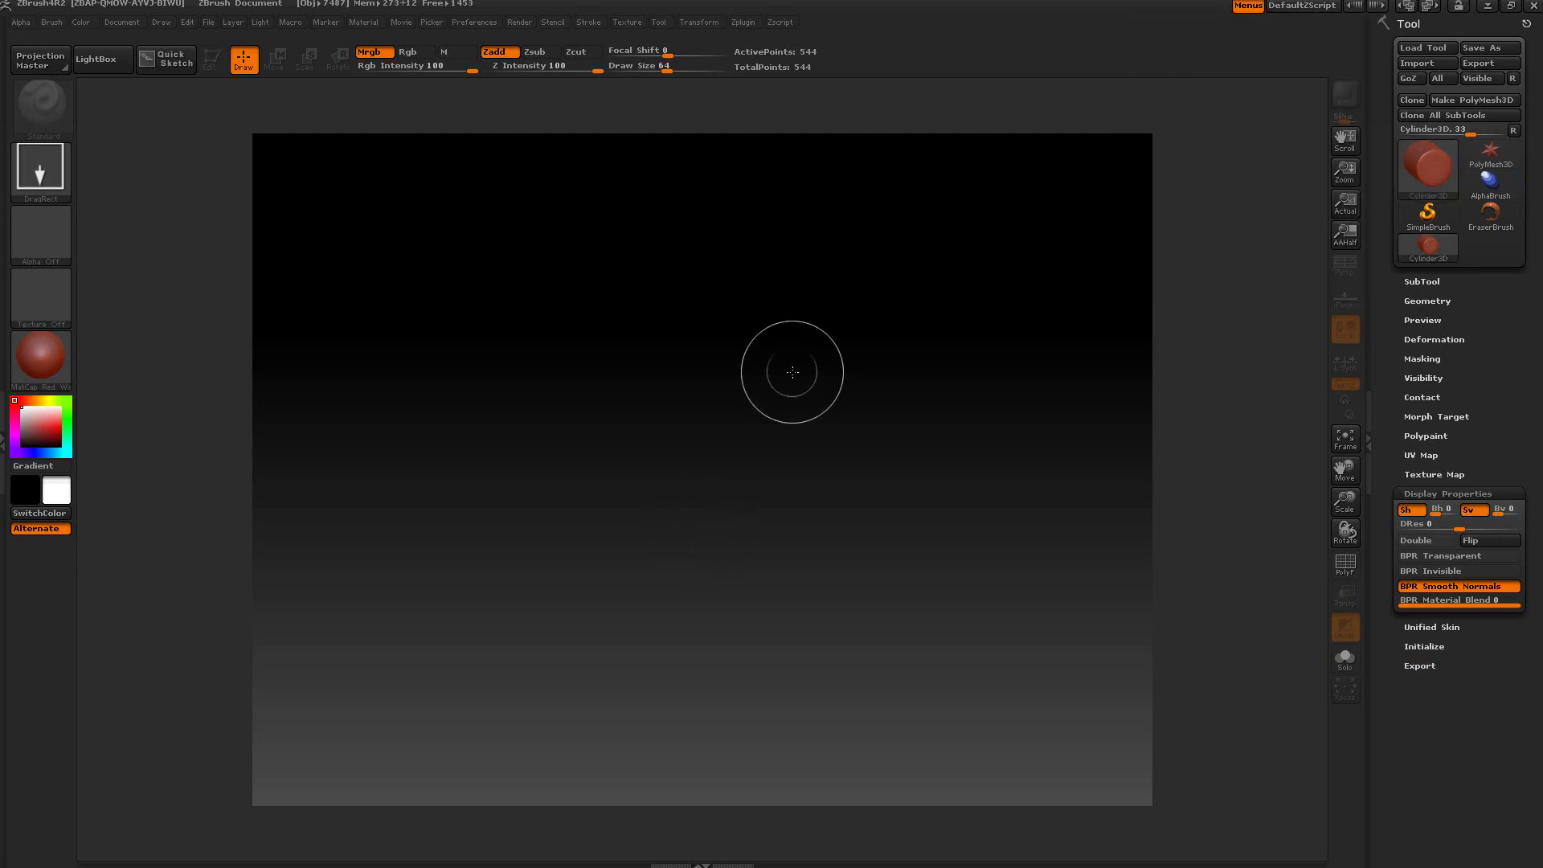
pyautogui.click(1431, 493)
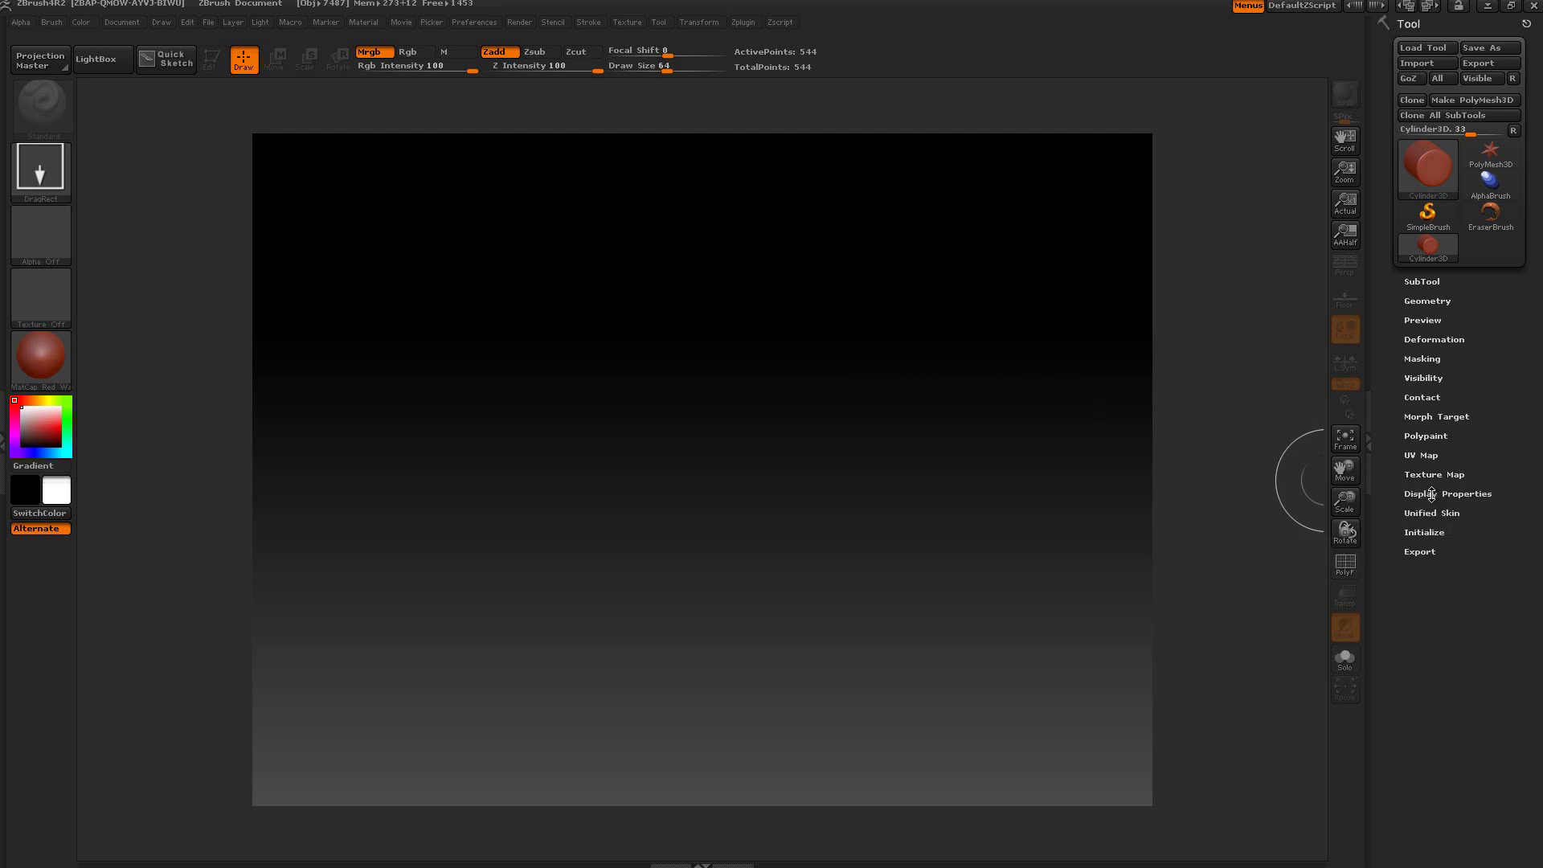